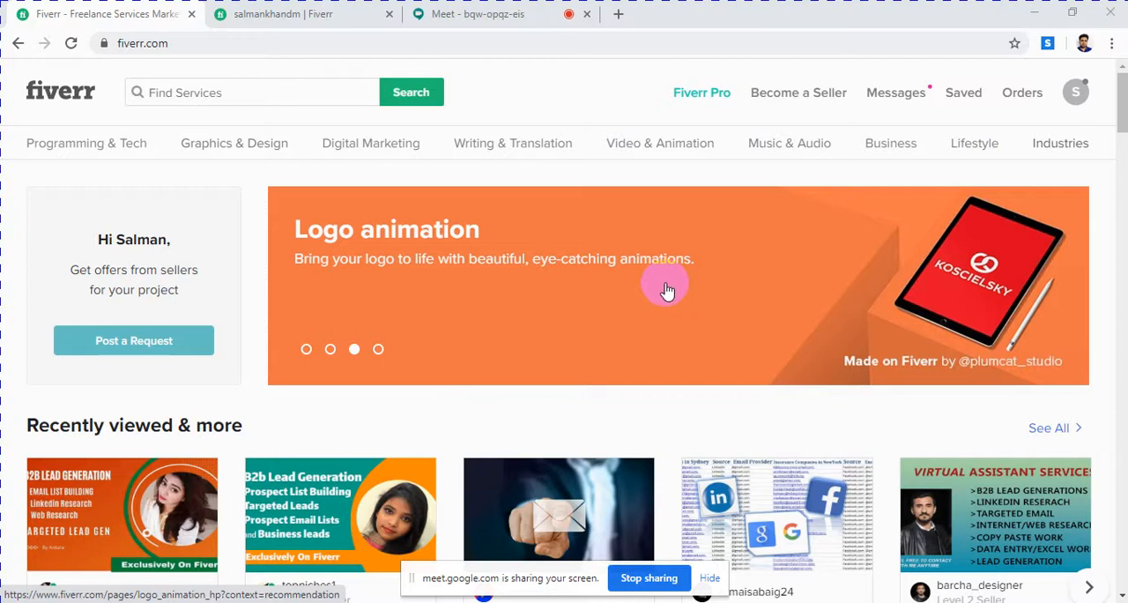
# Step: Open the first two B2B lead generation gigs under Recently viewed & more, each in its own new tab
pyautogui.scroll(-3, 468, 458)
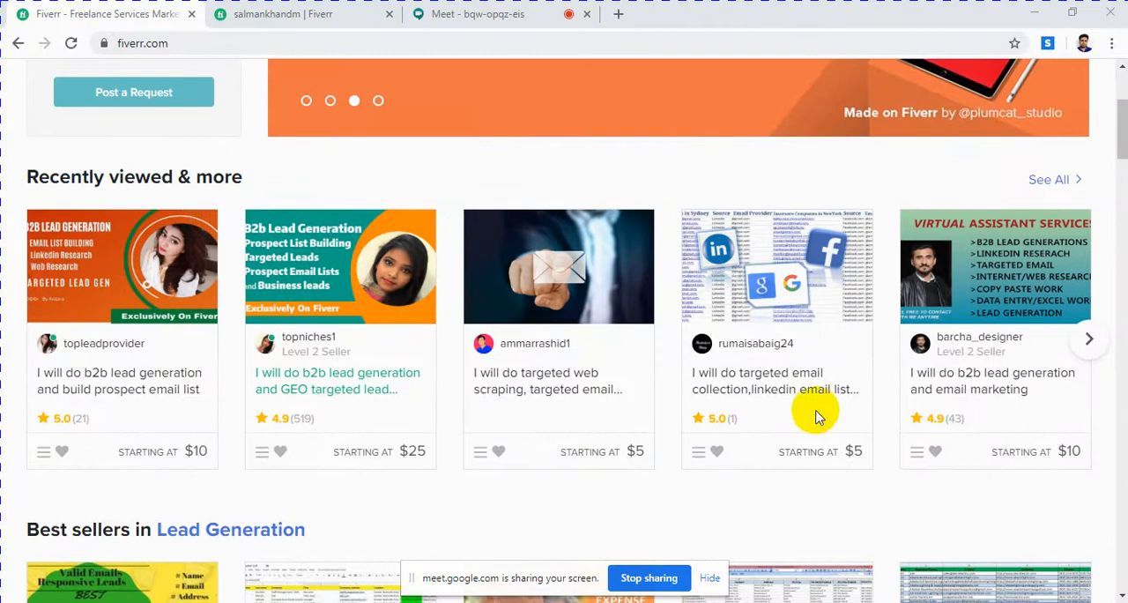
pyautogui.scroll(2, 419, 348)
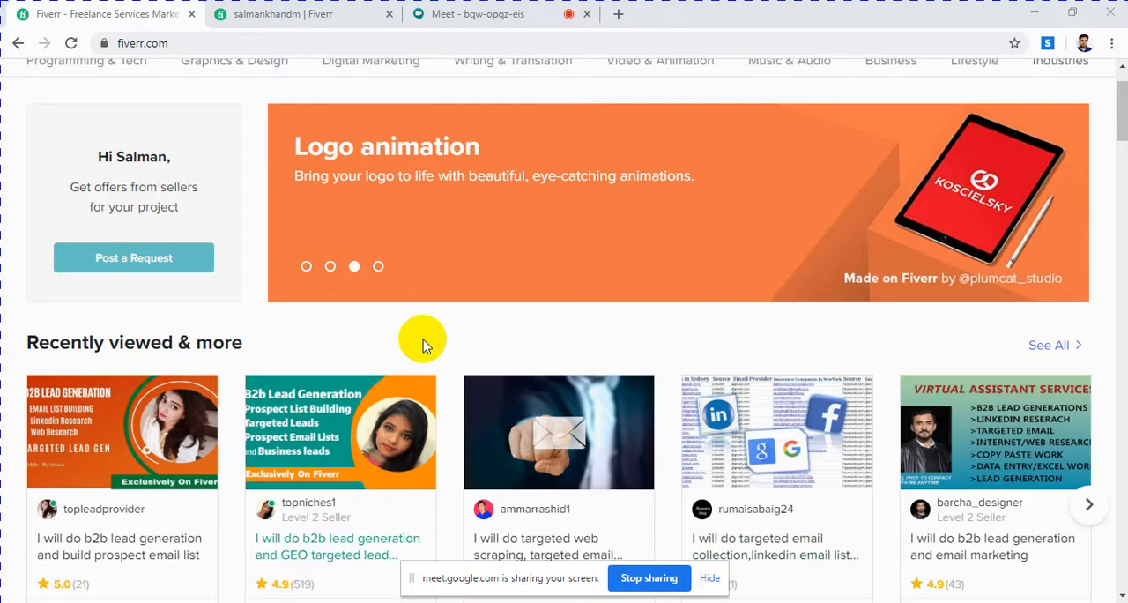
pyautogui.click(302, 19)
pyautogui.click(119, 15)
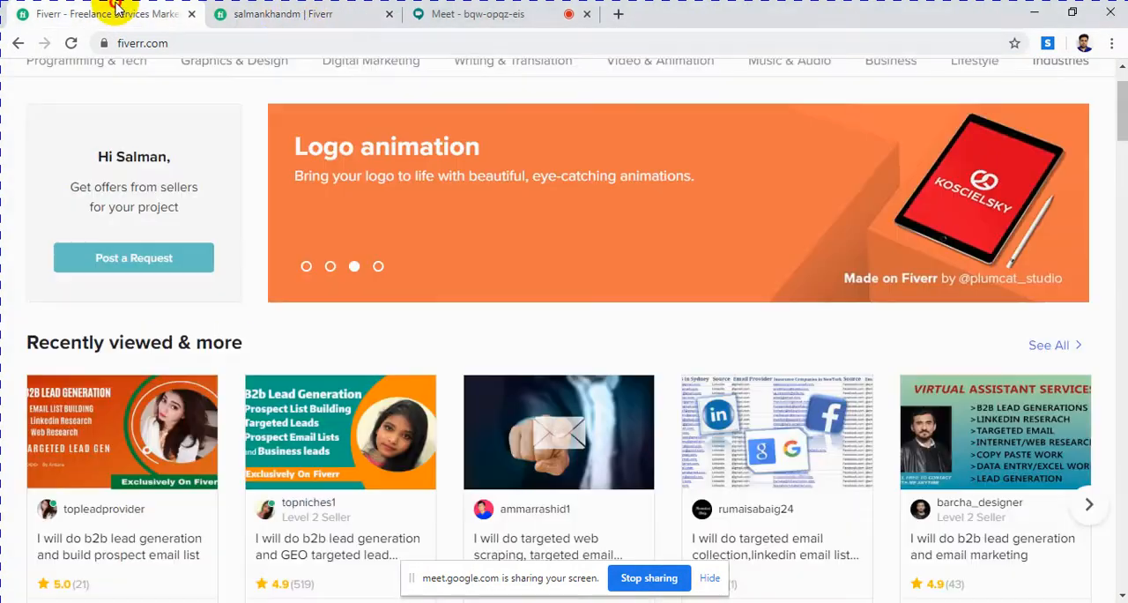
pyautogui.rightClick(86, 400)
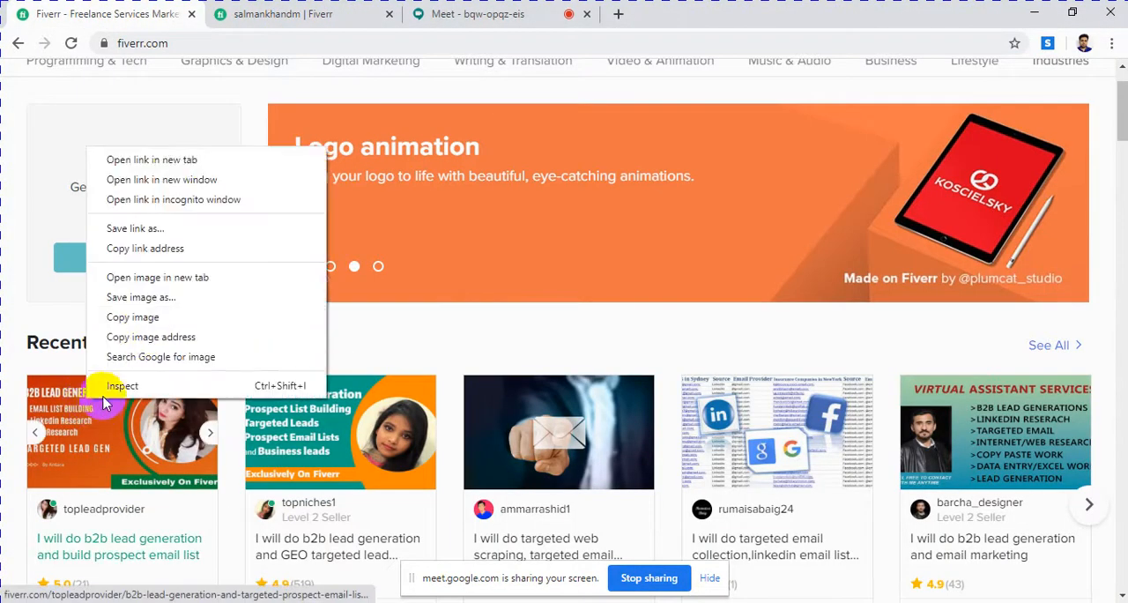
pyautogui.click(159, 160)
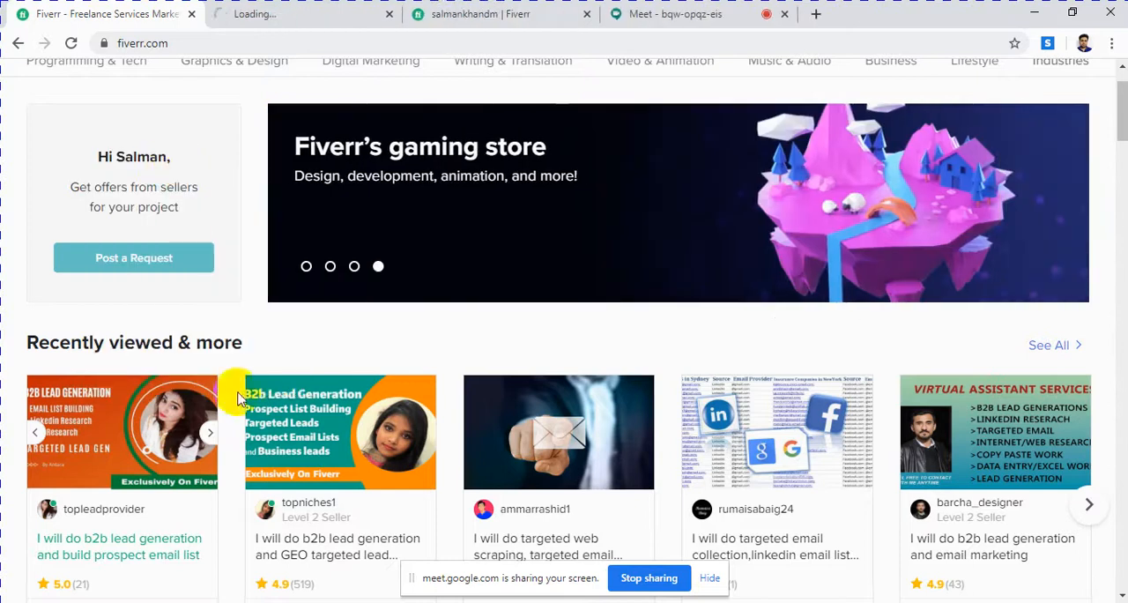
pyautogui.rightClick(297, 414)
pyautogui.click(348, 162)
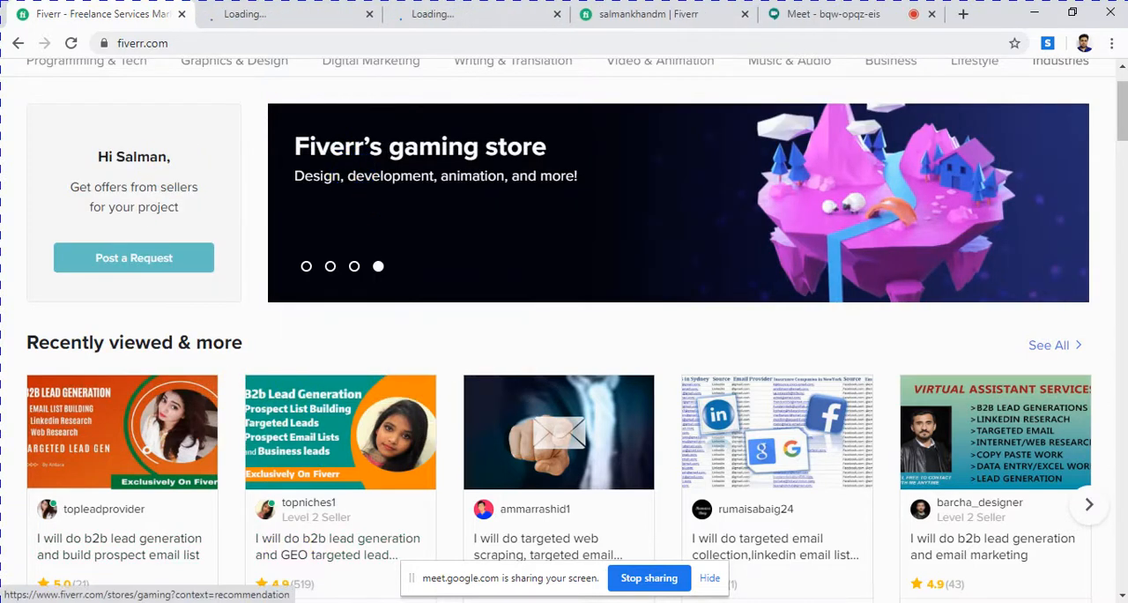
# Step: Switch to the fiverr gig document in Word and examine the sample web scraping gig's title, seller rating and image
pyautogui.hotkey('alt', 'Tab')
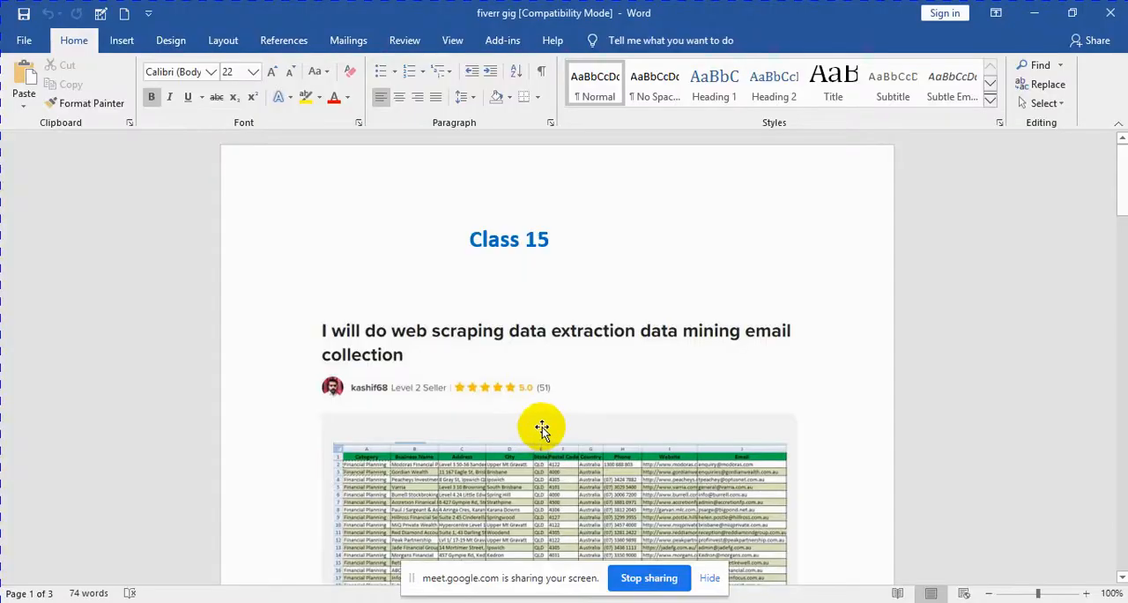
pyautogui.scroll(-1, 551, 390)
pyautogui.scroll(-1, 551, 390)
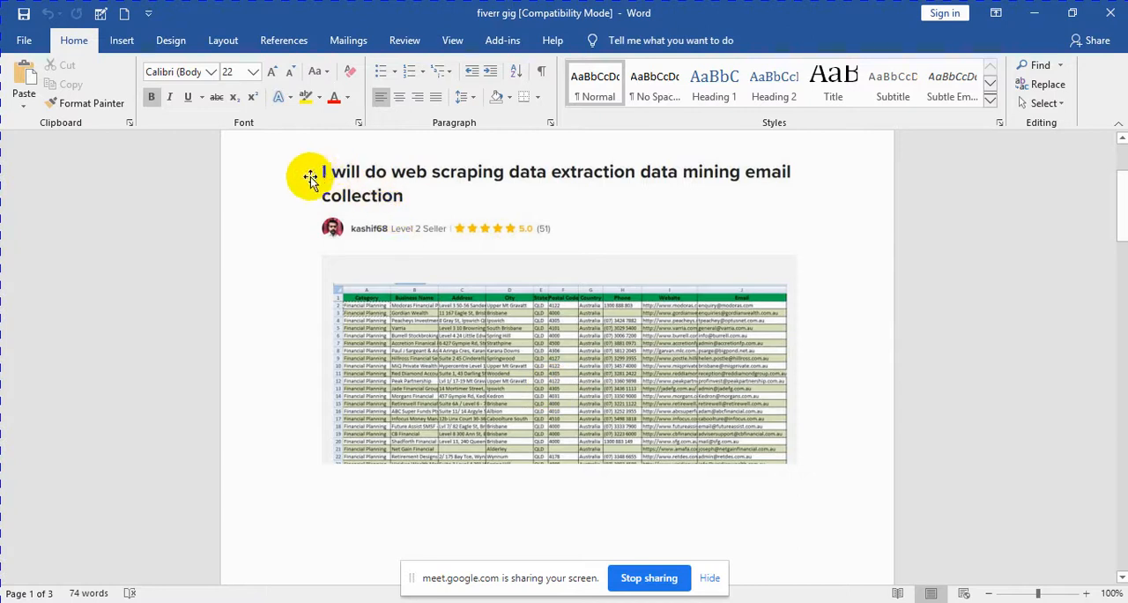
pyautogui.doubleClick(386, 174)
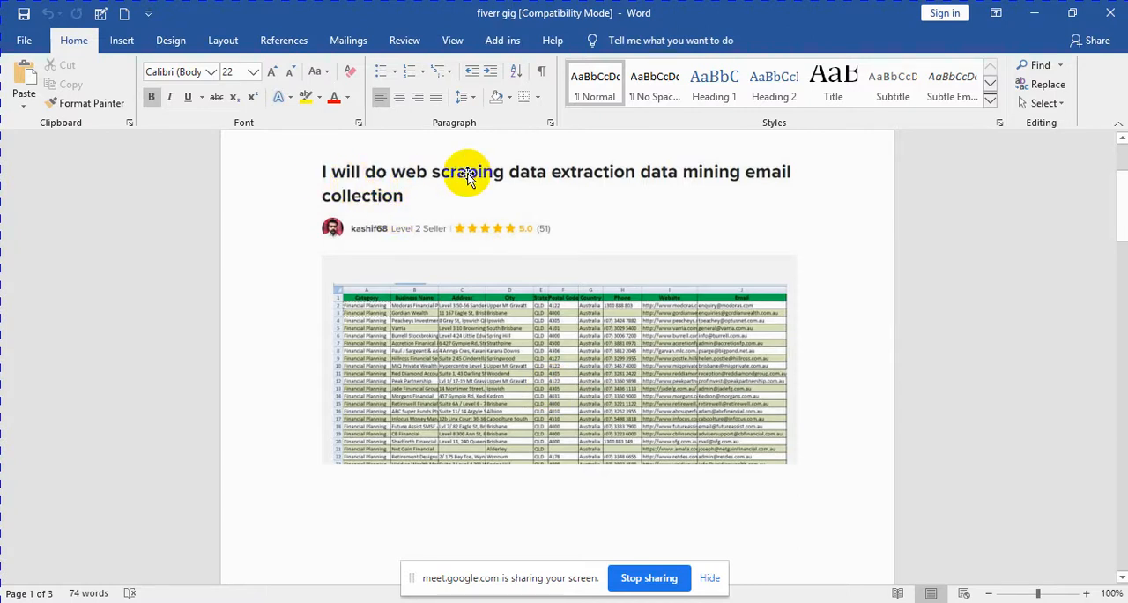
pyautogui.doubleClick(653, 182)
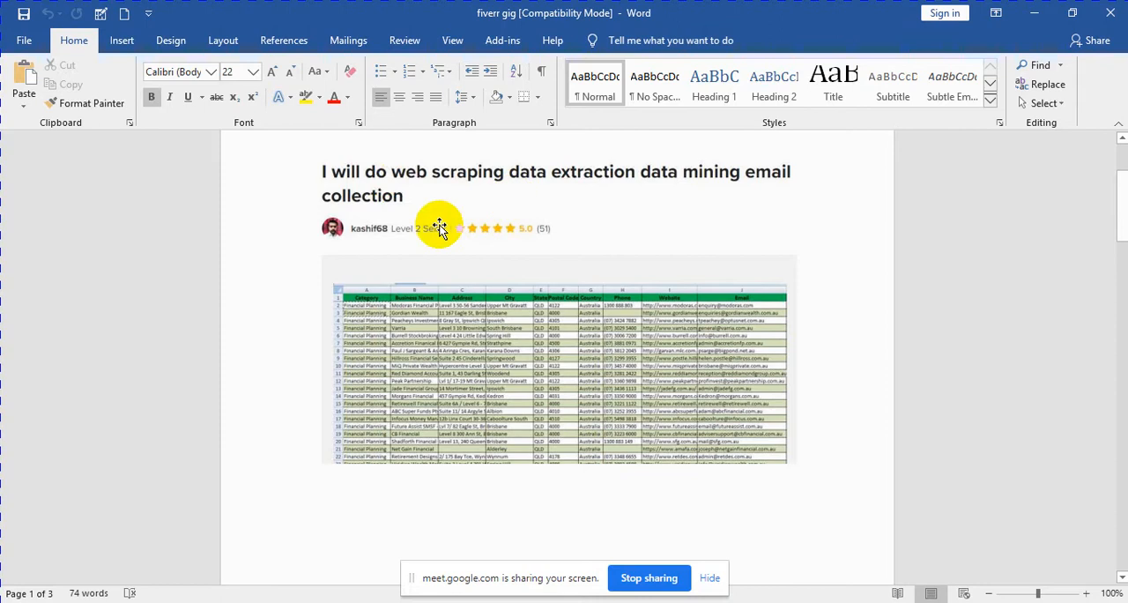
pyautogui.scroll(-8, 567, 296)
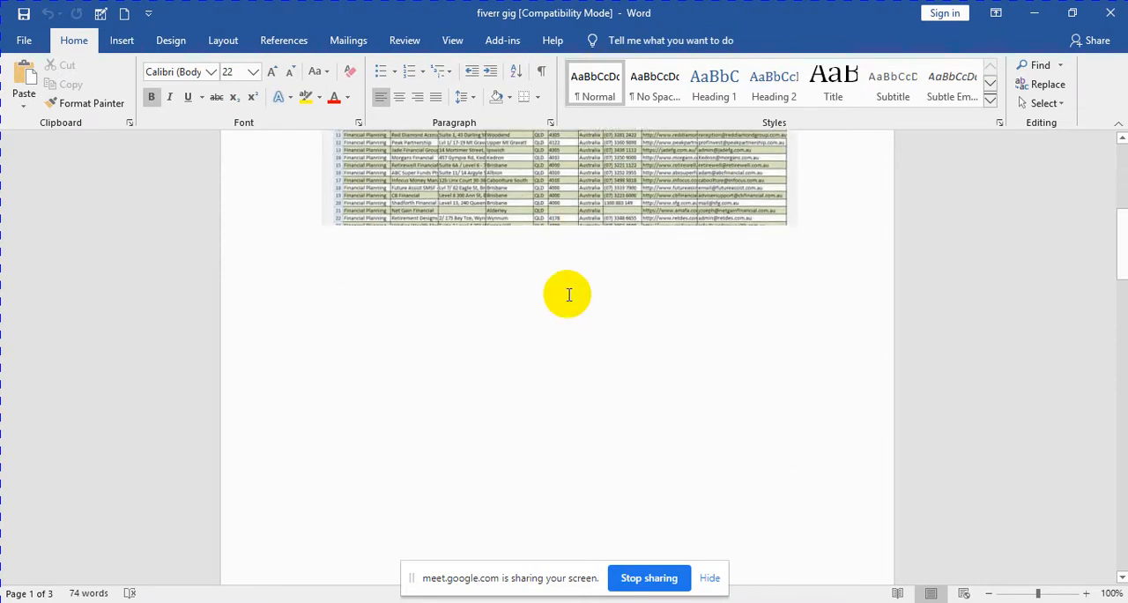
pyautogui.scroll(4, 557, 293)
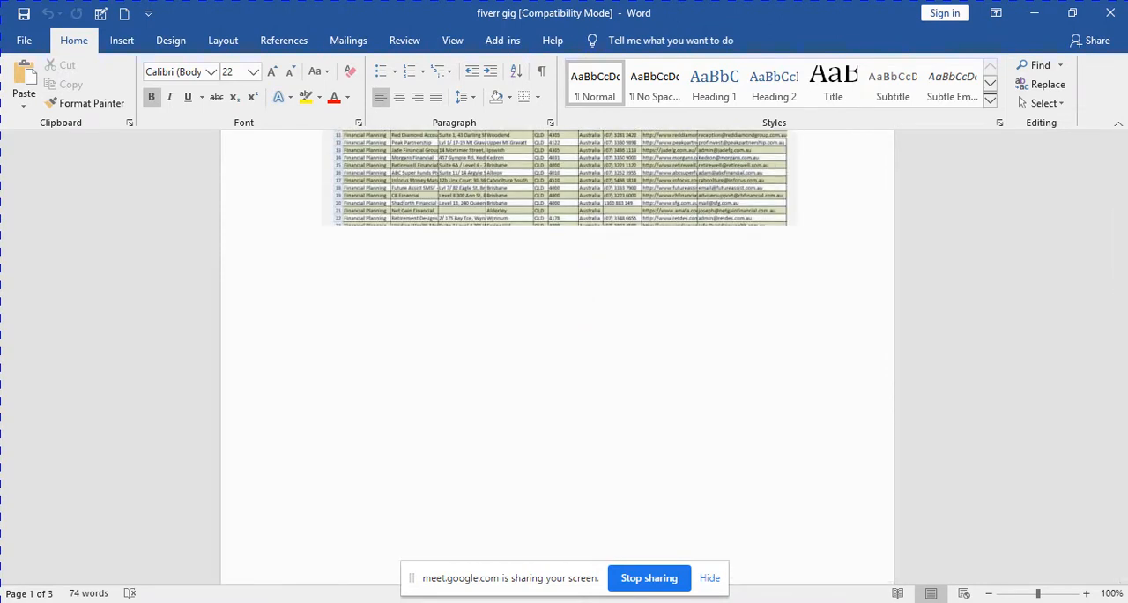
# Step: Check the Google Meet call in the browser, and return to the Class 15 heading in the Word document
pyautogui.click(296, 572)
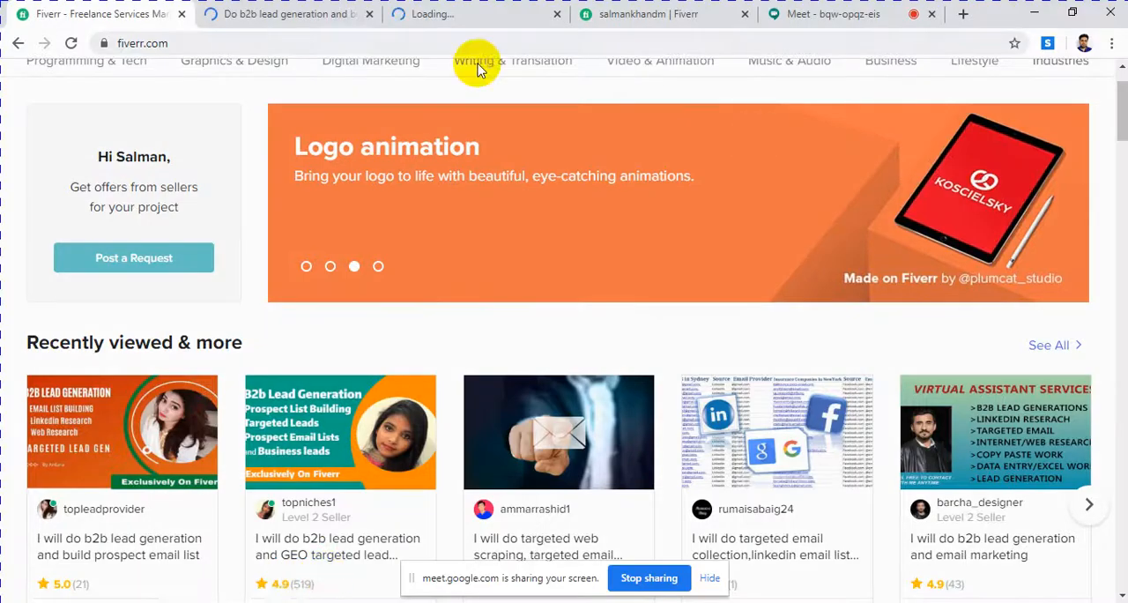
pyautogui.click(809, 14)
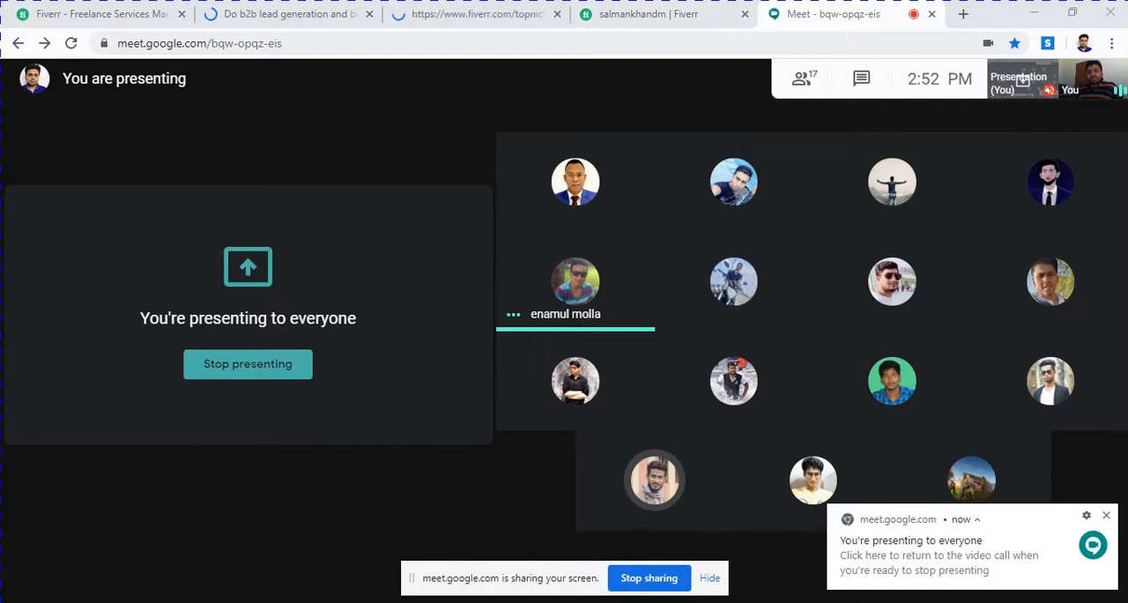
pyautogui.click(384, 601)
pyautogui.doubleClick(708, 399)
pyautogui.scroll(3, 708, 401)
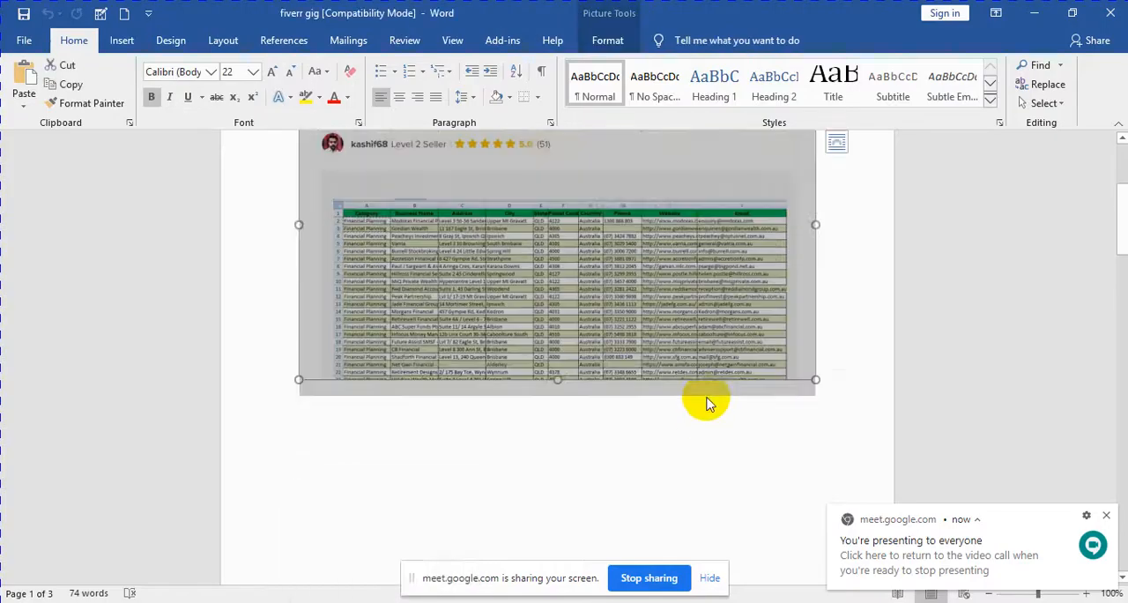
pyautogui.scroll(3, 708, 401)
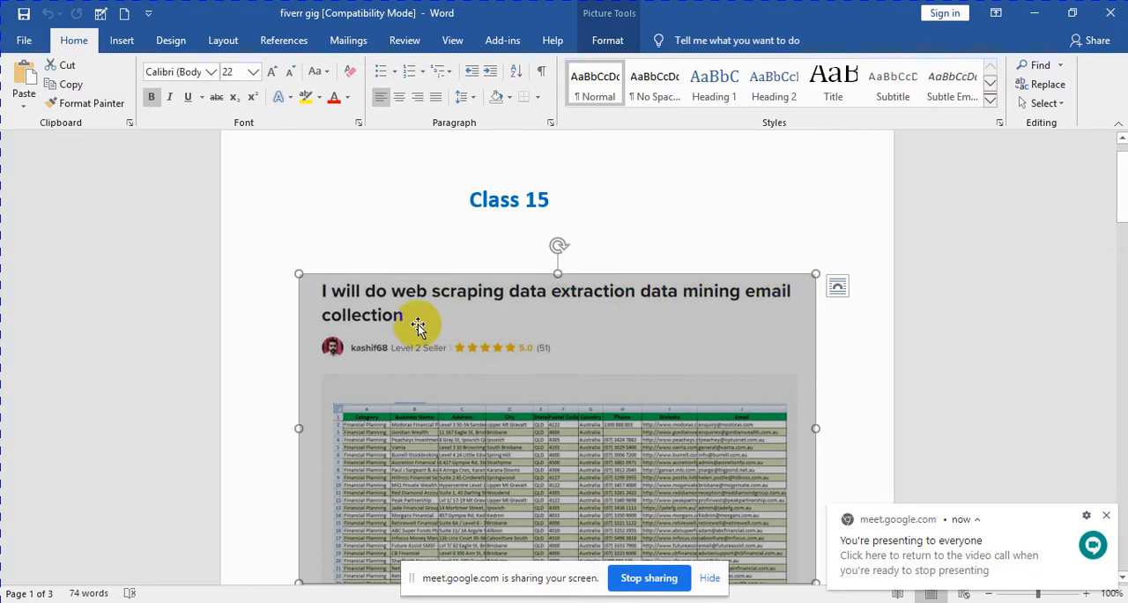
pyautogui.click(624, 195)
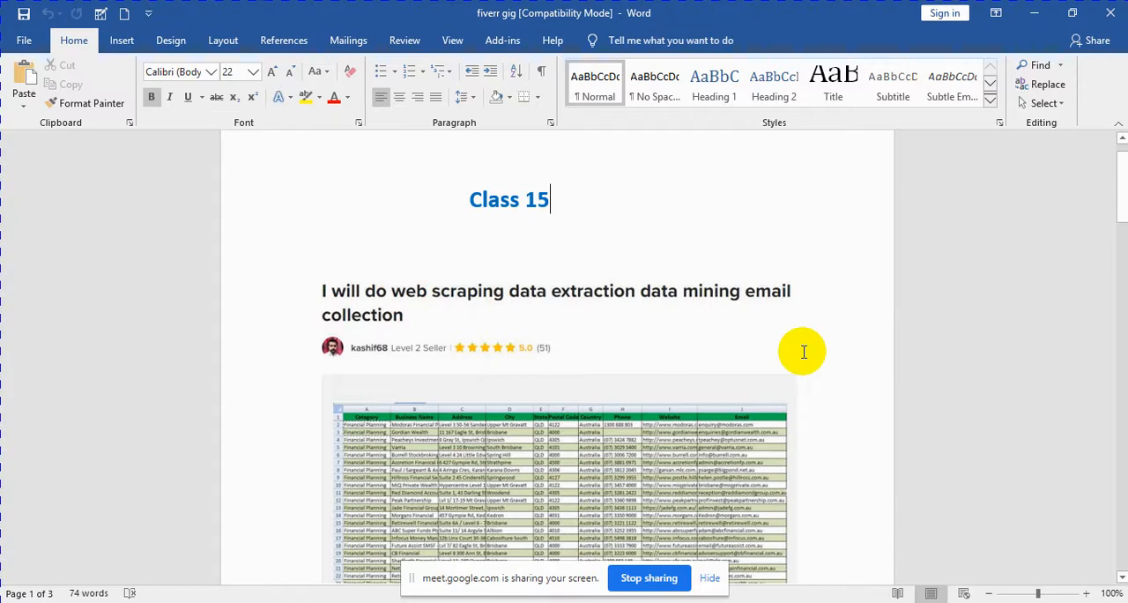
# Step: Read the sample gig's About This Gig description, including the Services like and Customized requirement lists
pyautogui.scroll(-10, 803, 352)
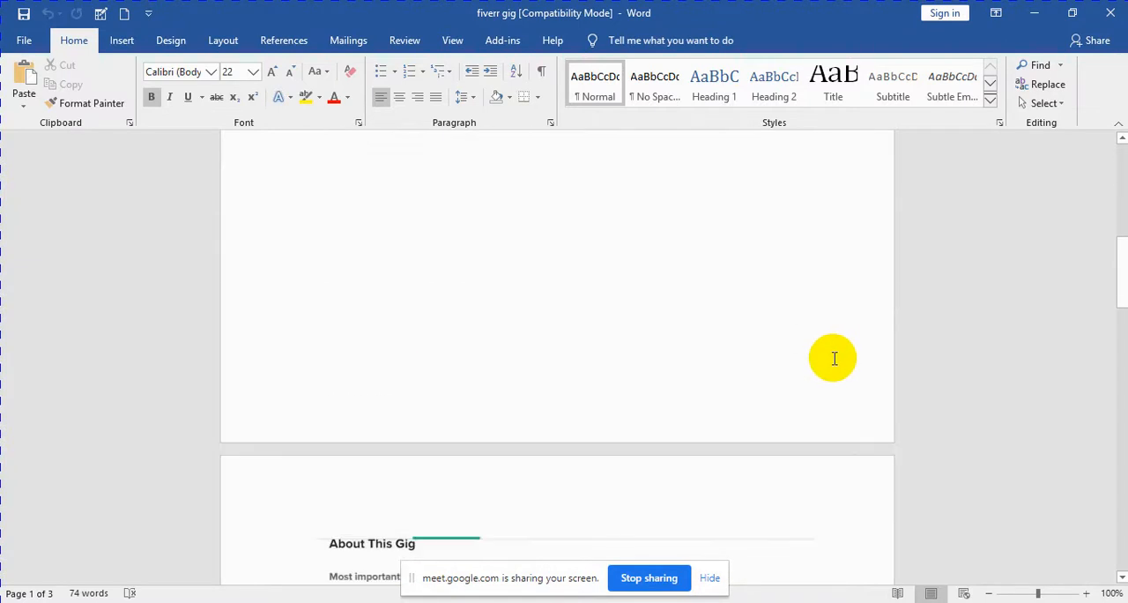
pyautogui.scroll(-5, 834, 356)
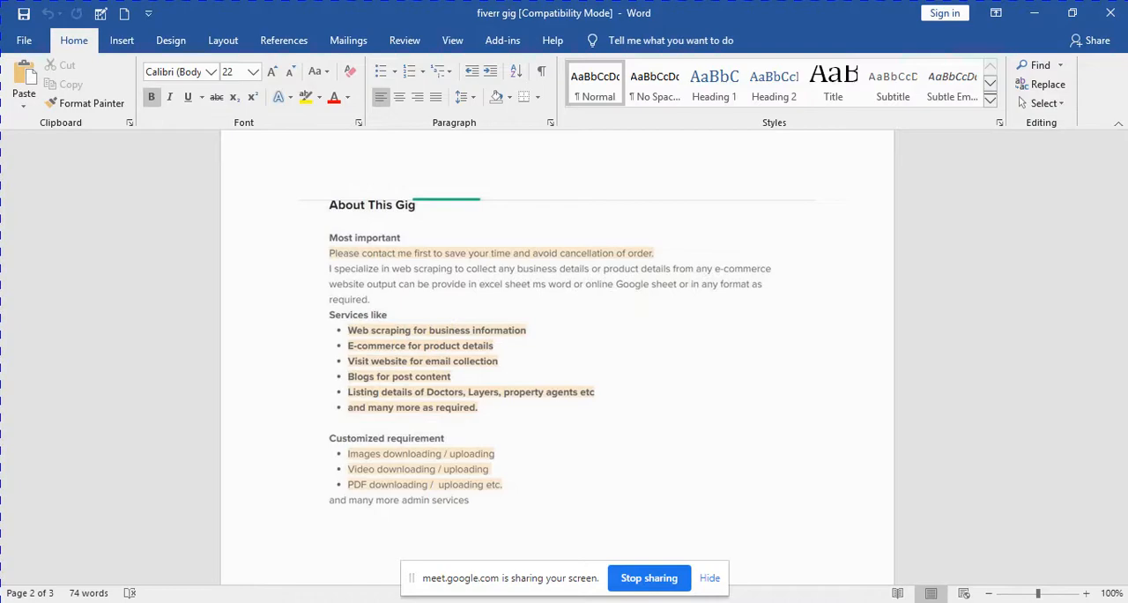
pyautogui.hotkey('alt', 'Tab')
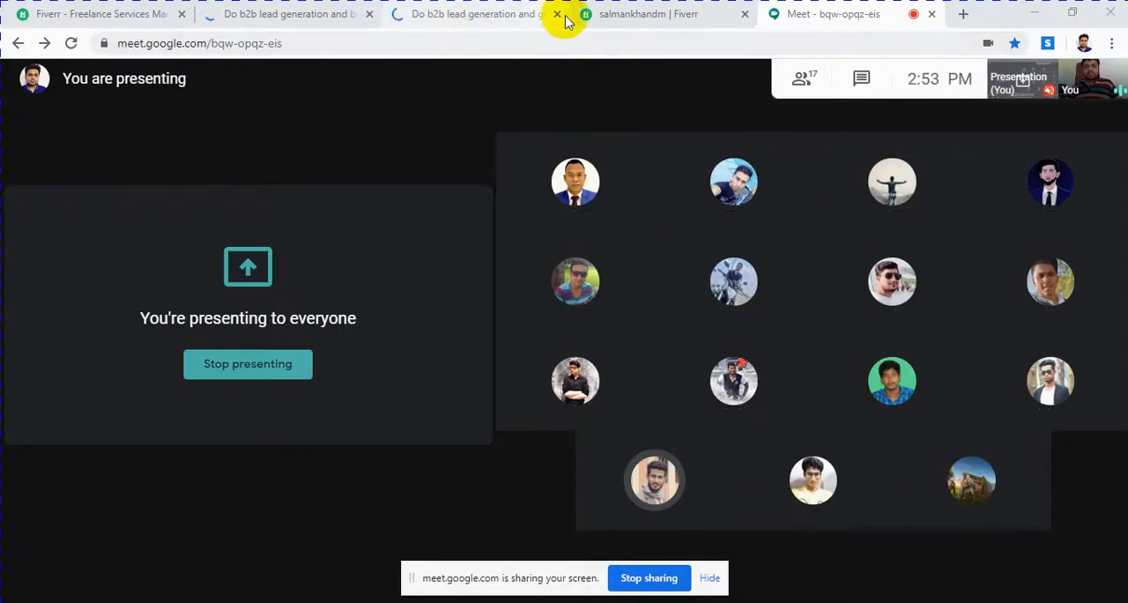
pyautogui.hotkey('alt', 'Tab')
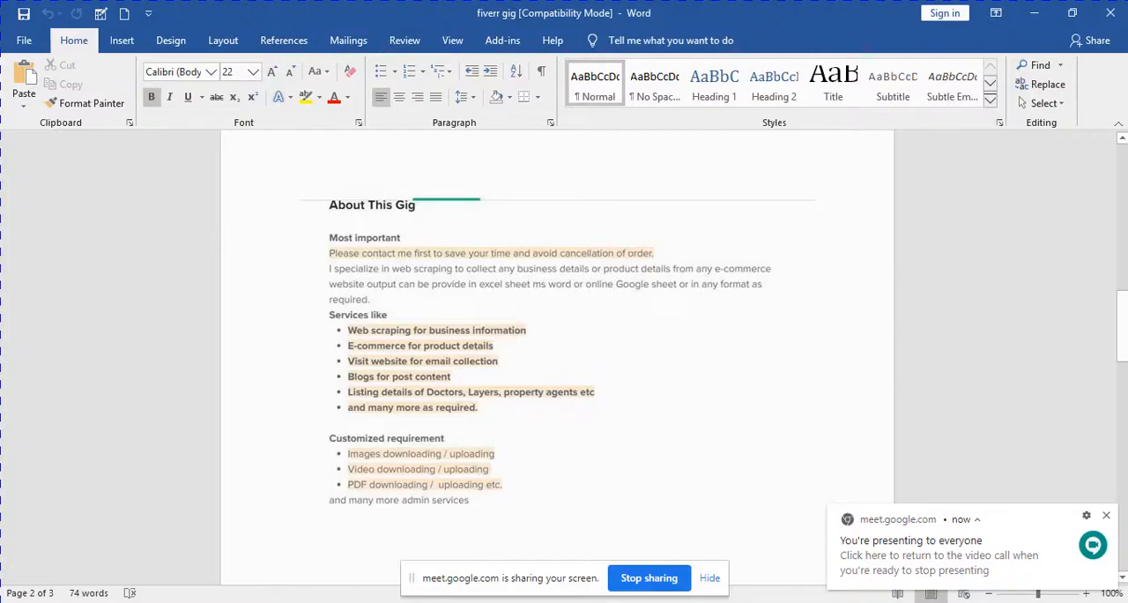
pyautogui.scroll(10, 499, 321)
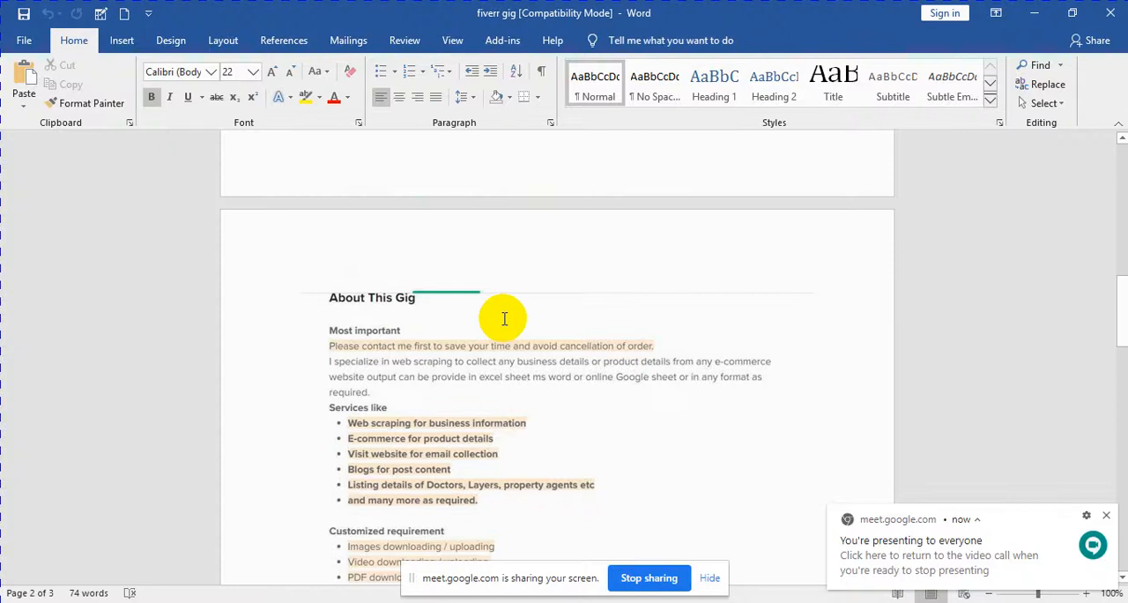
pyautogui.scroll(3, 503, 322)
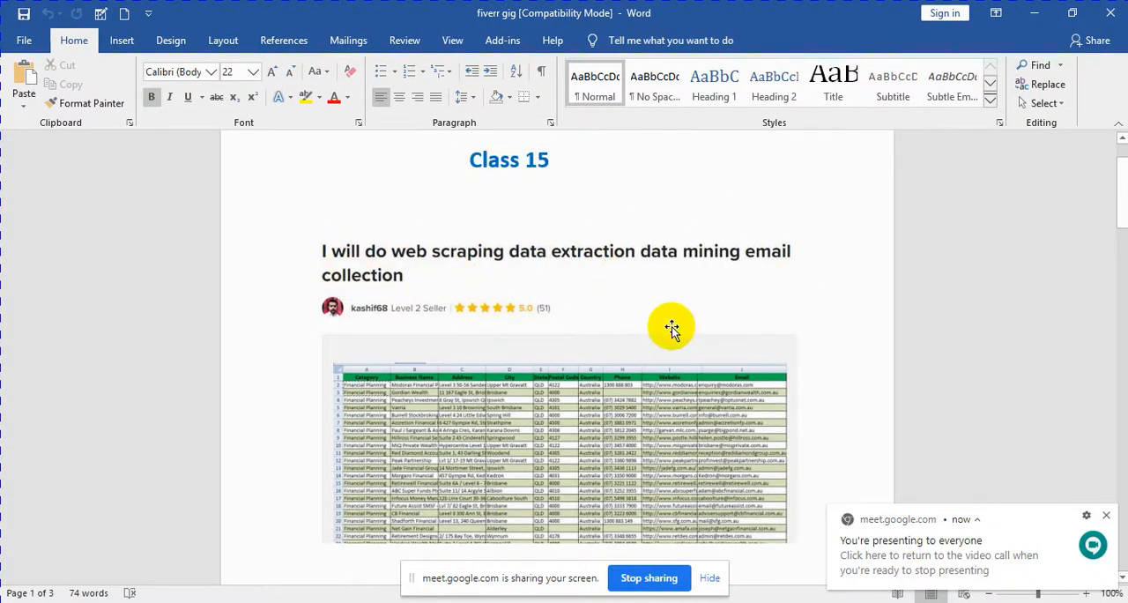
pyautogui.scroll(-6, 667, 328)
pyautogui.scroll(-10, 668, 328)
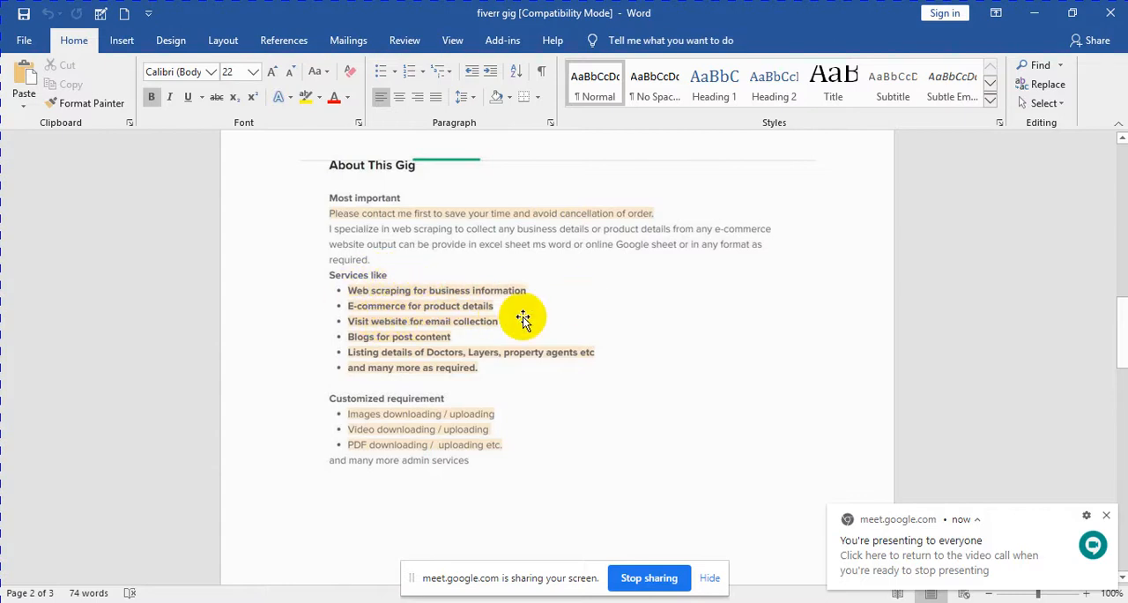
pyautogui.scroll(-2, 521, 315)
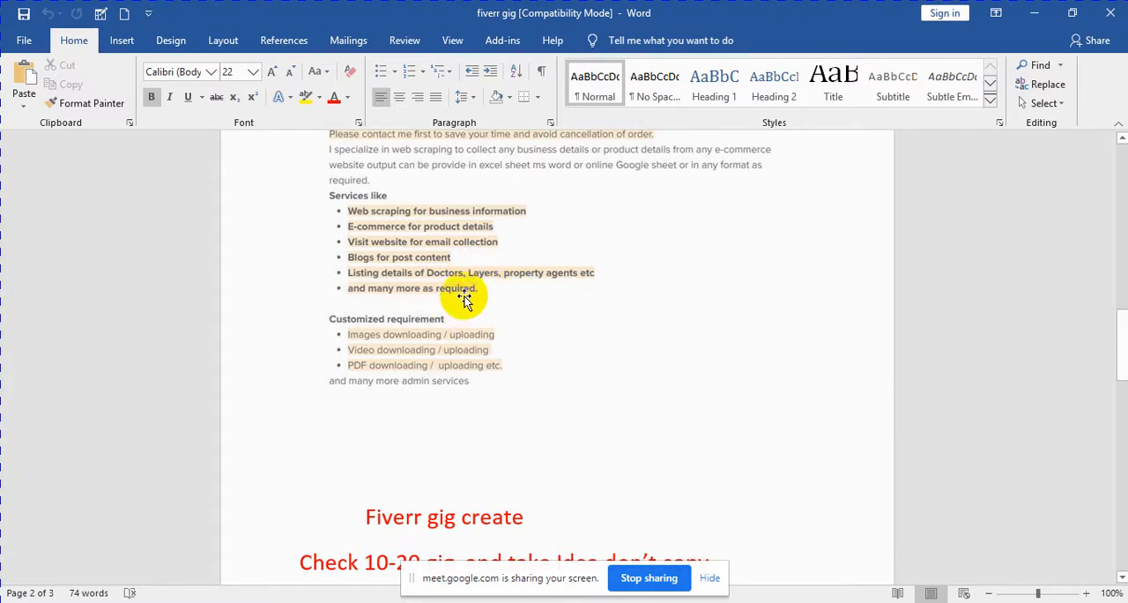
pyautogui.scroll(-4, 488, 289)
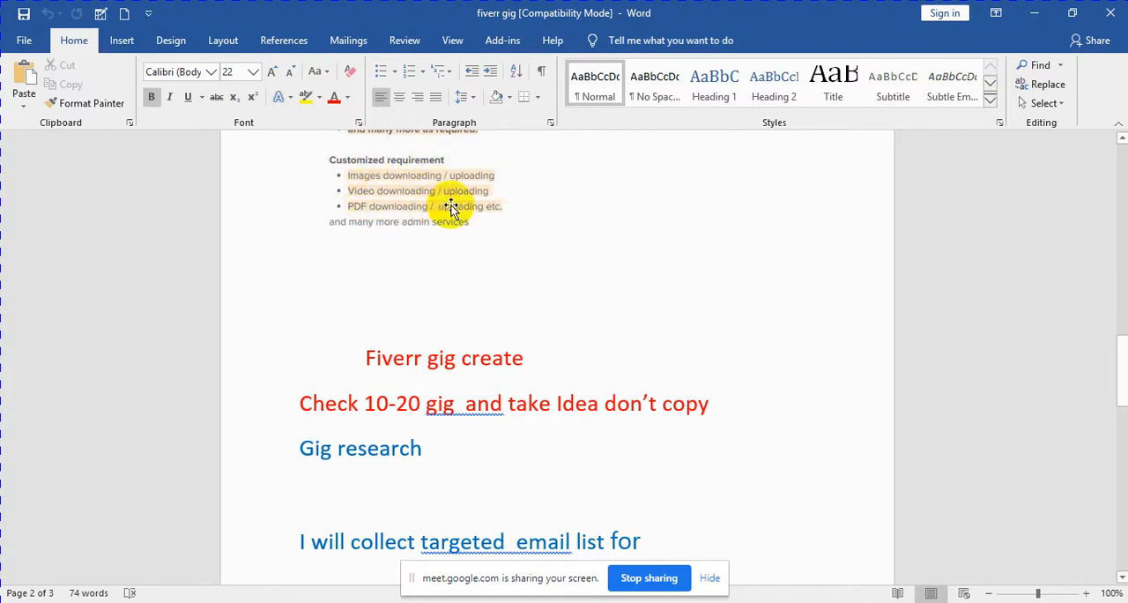
# Step: Review the sample gig again from its title and image through to its description
pyautogui.scroll(12, 499, 250)
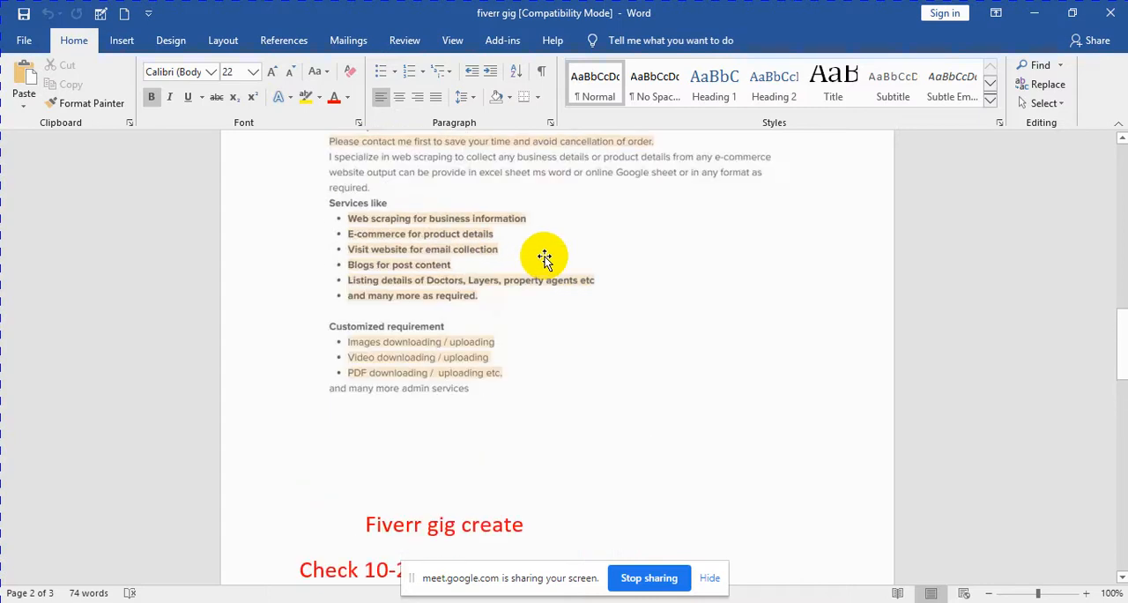
pyautogui.scroll(5, 548, 254)
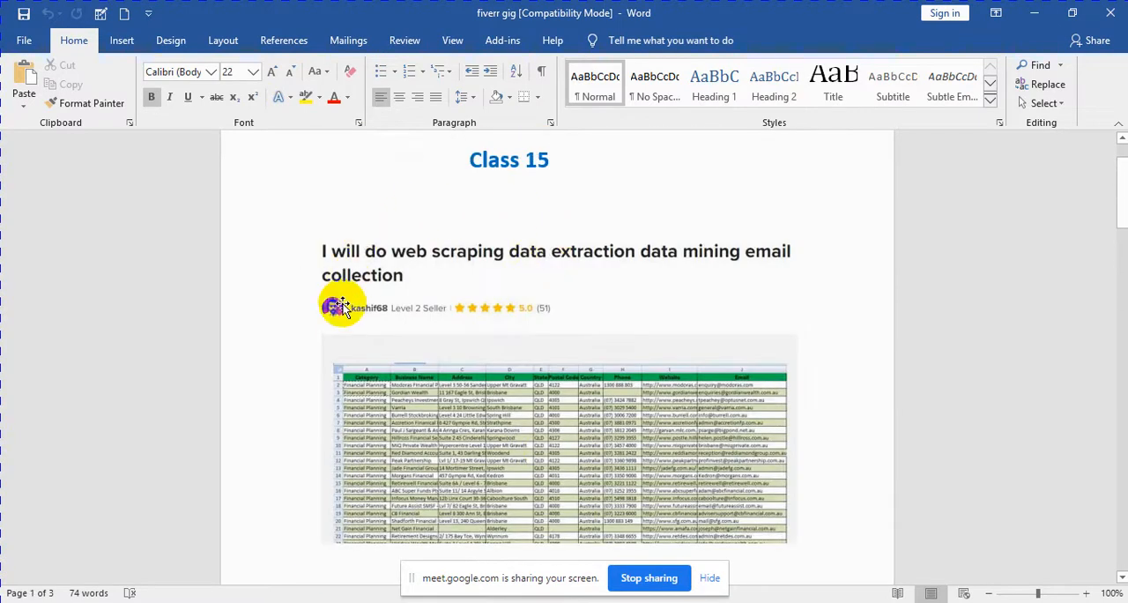
pyautogui.scroll(-7, 547, 455)
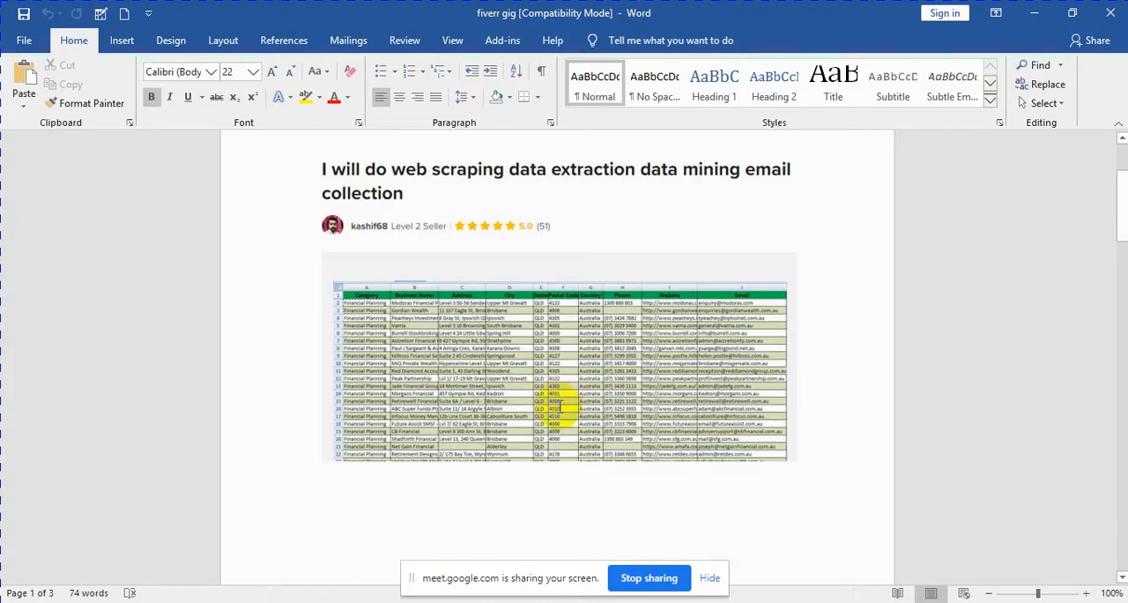
pyautogui.scroll(2, 558, 411)
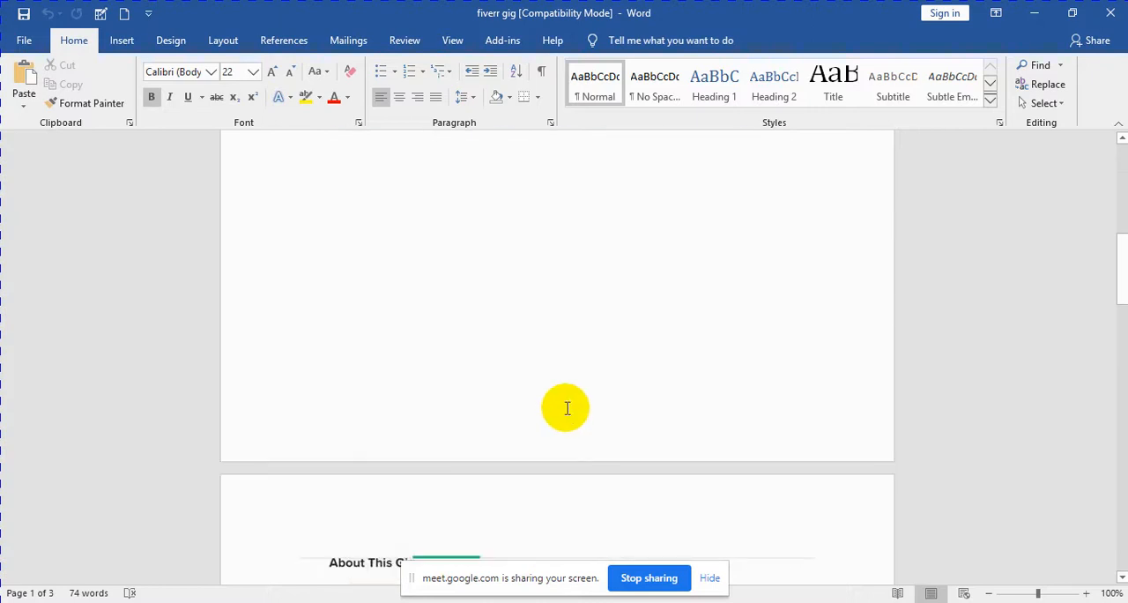
pyautogui.scroll(8, 568, 406)
pyautogui.scroll(-2, 569, 399)
pyautogui.scroll(-1, 569, 399)
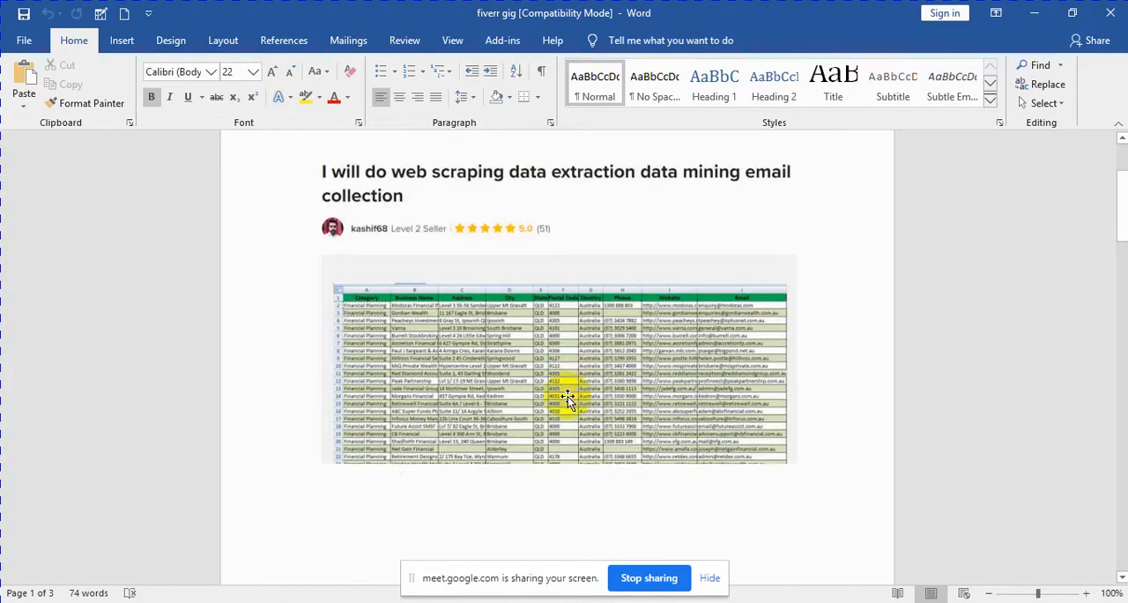
pyautogui.scroll(-10, 568, 398)
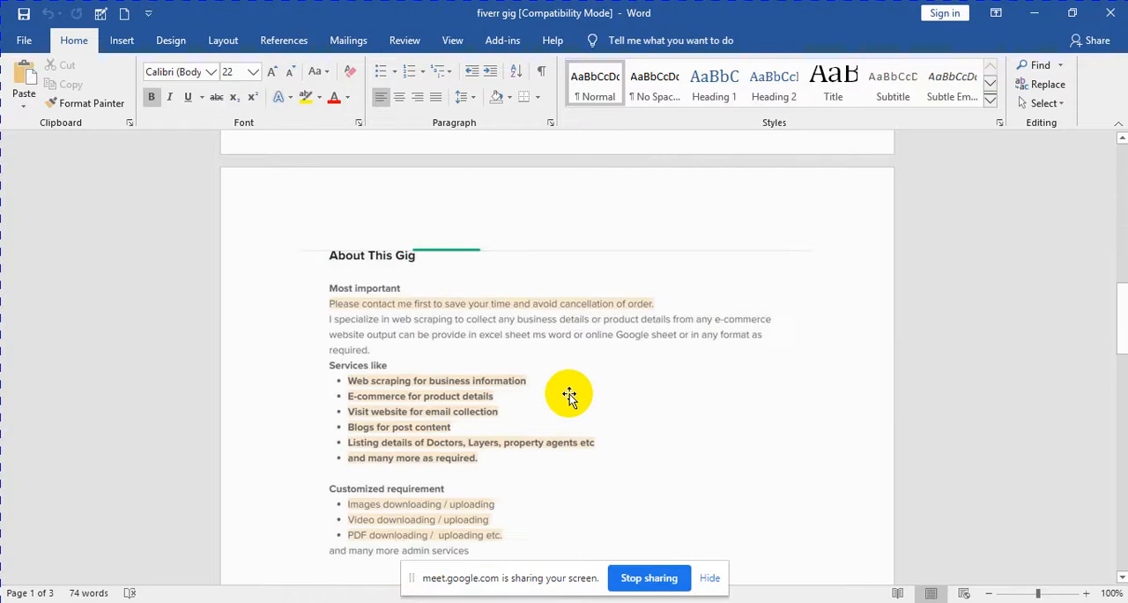
# Step: Read the notes on Fiverr gig creation, gig research and gig SEO, highlighting the "Fiverr gig create" heading
pyautogui.scroll(-8, 568, 397)
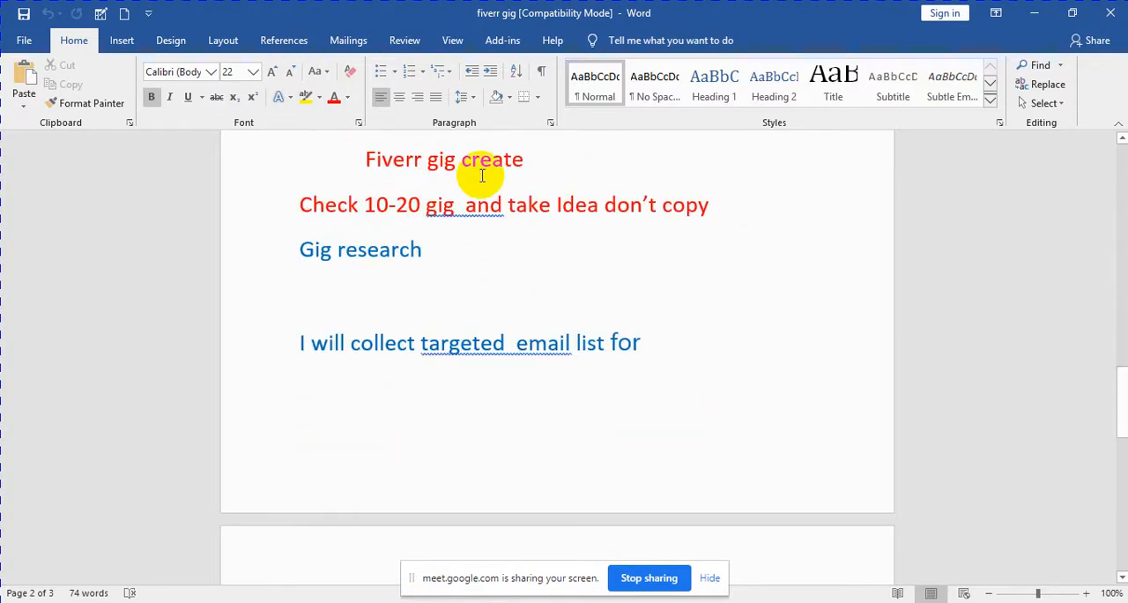
pyautogui.moveTo(368, 159); pyautogui.dragTo(517, 160)
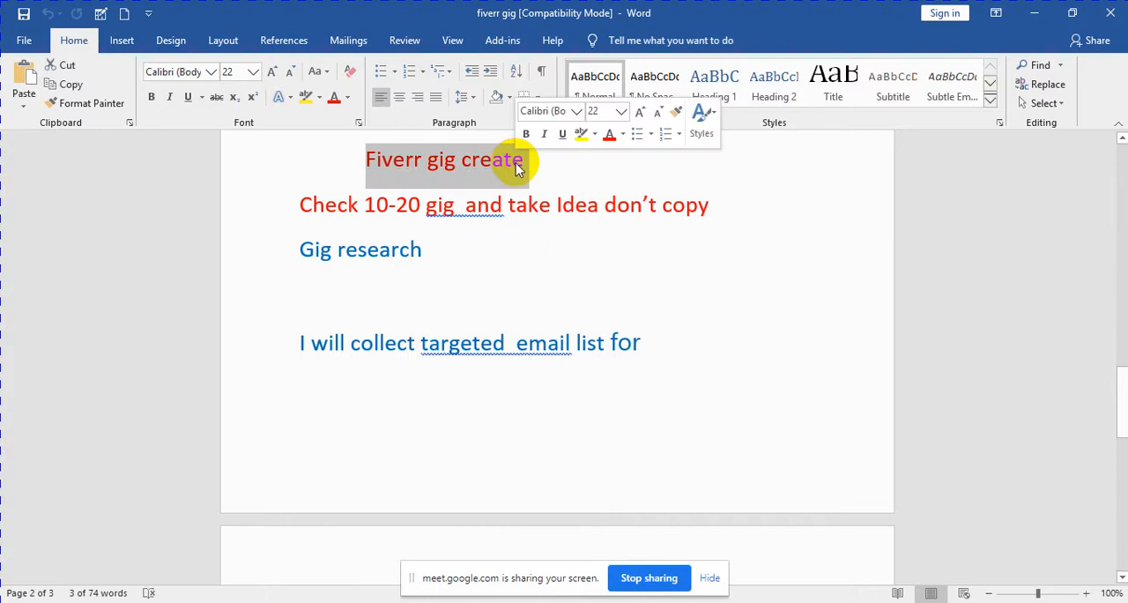
pyautogui.click(483, 256)
pyautogui.scroll(-5, 485, 256)
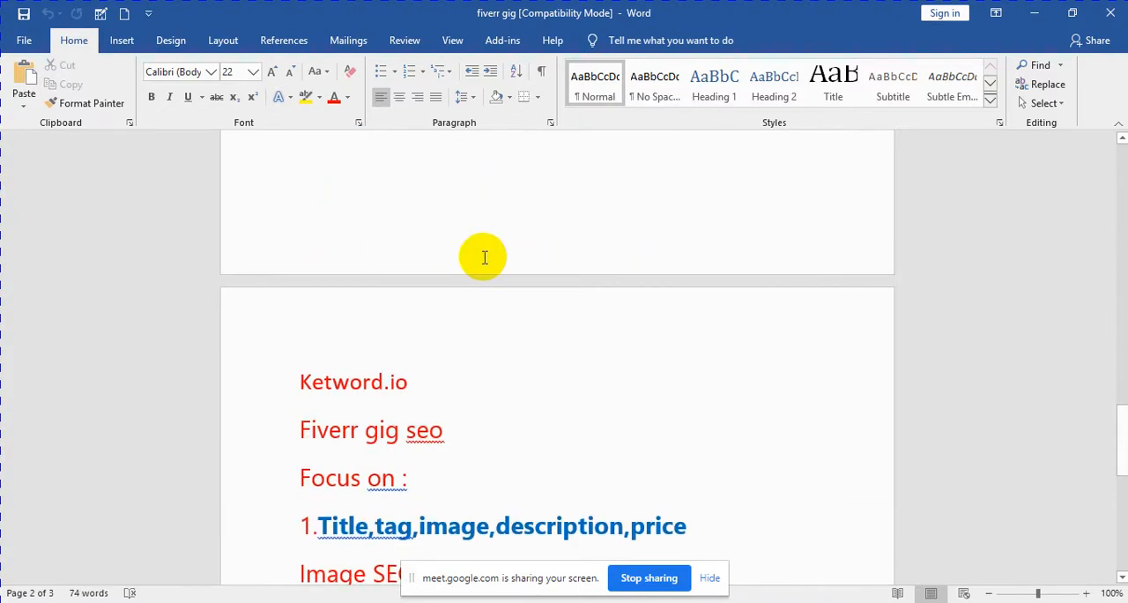
# Step: Highlight the note "Check 10-20 gig and take Idea don't copy" under the Fiverr gig create heading
pyautogui.scroll(5, 484, 257)
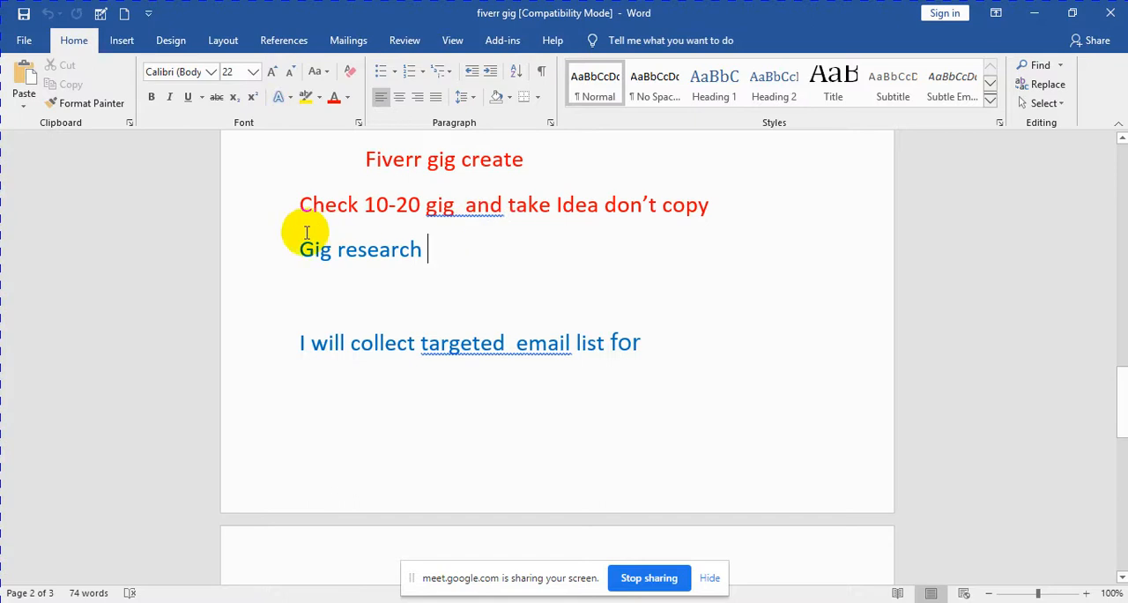
pyautogui.moveTo(302, 204); pyautogui.dragTo(718, 212)
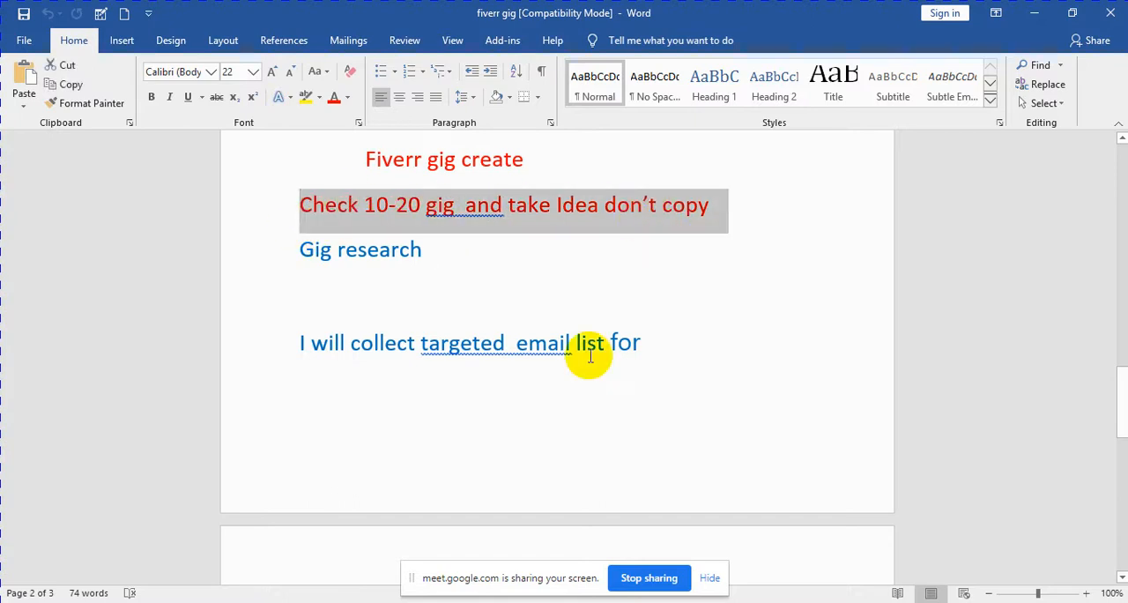
# Step: Switch to the Google Meet call in the browser and enlarge the presenter's own video
pyautogui.click(343, 601)
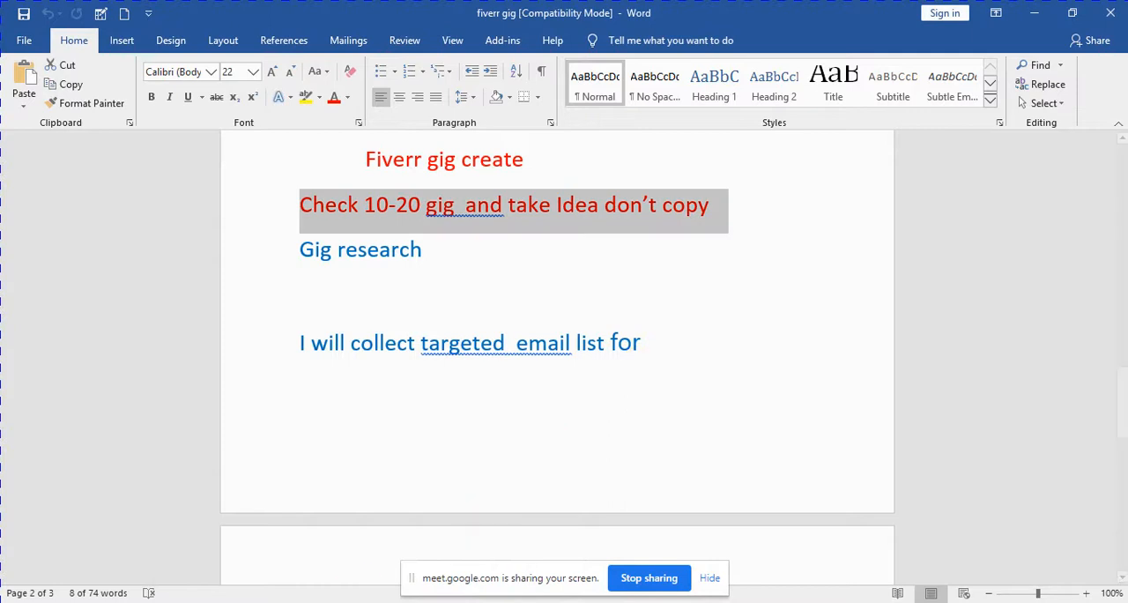
pyautogui.moveTo(344, 601)
pyautogui.click(293, 537)
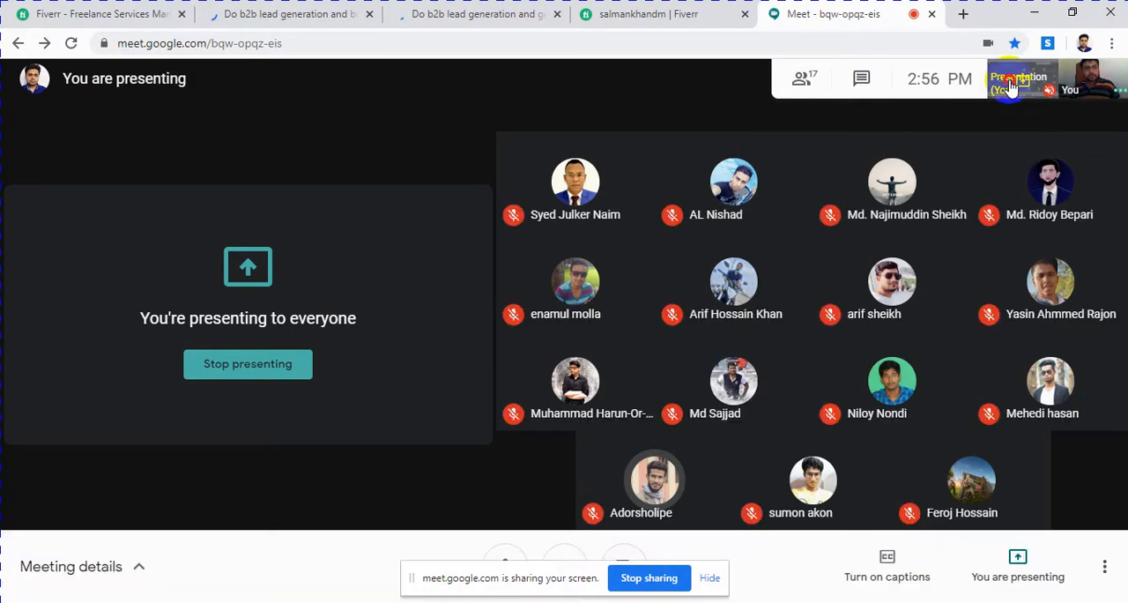
pyautogui.click(1104, 78)
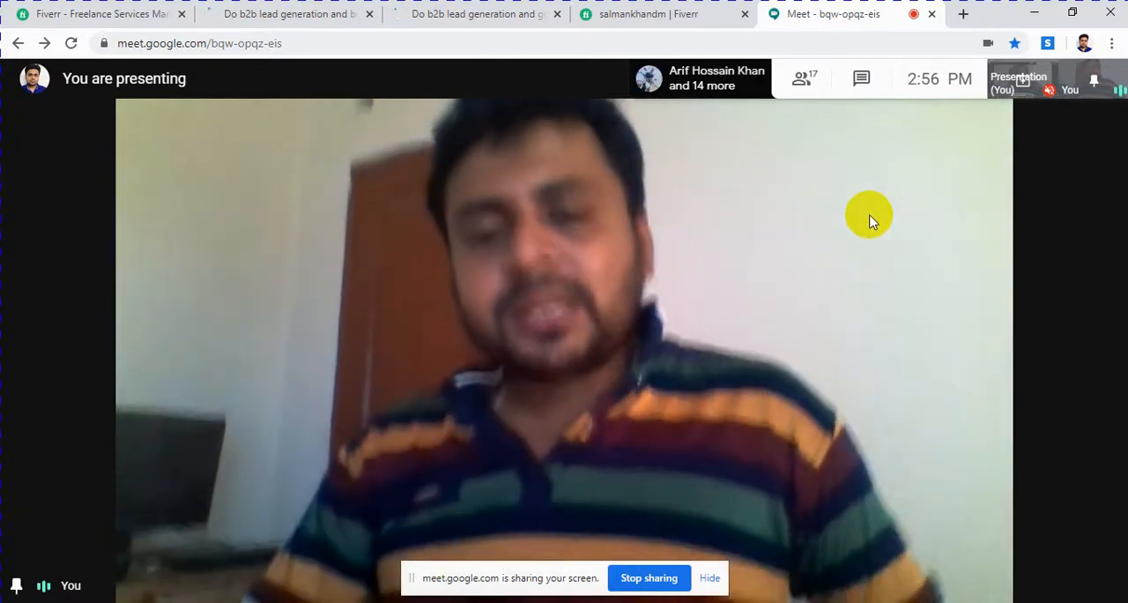
# Step: Open the sample gig on b2b lead generation and GEO targeted lead prospecting, and review its title and image
pyautogui.click(229, 16)
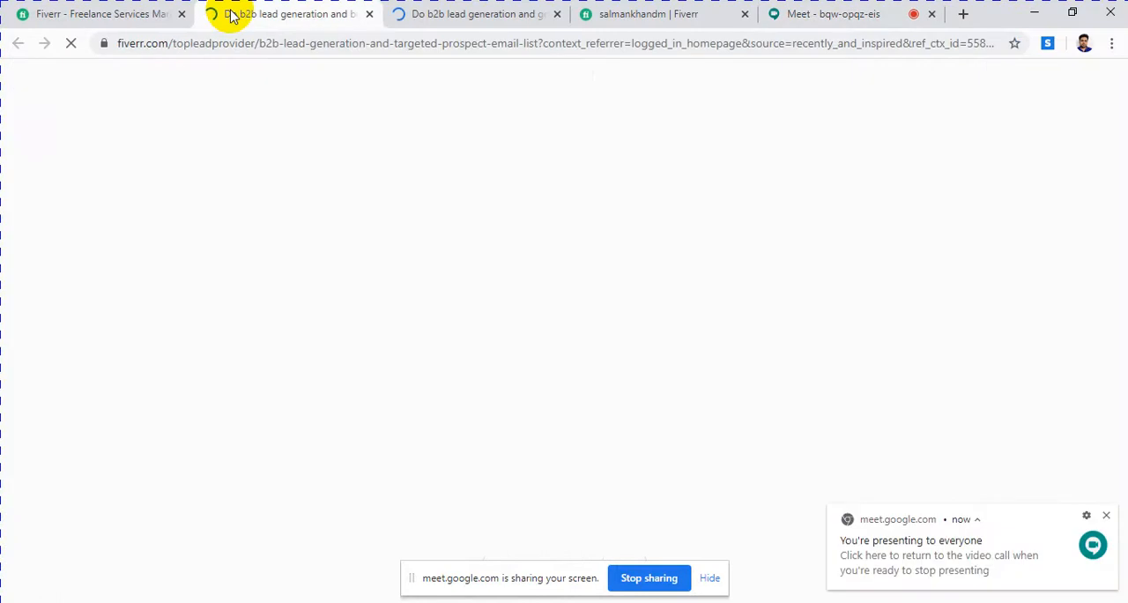
pyautogui.click(464, 18)
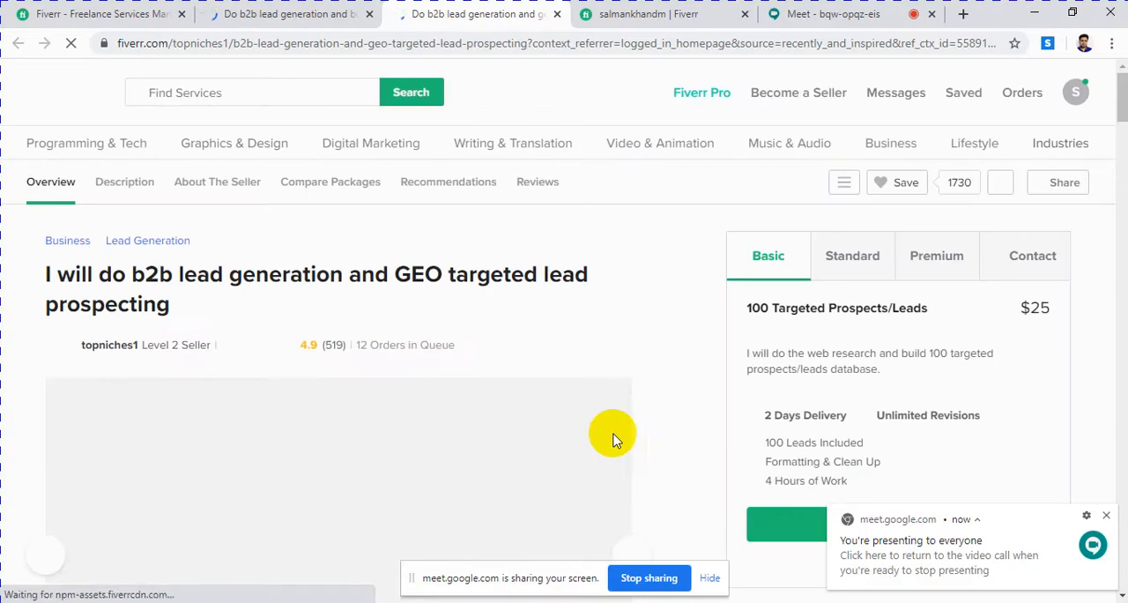
pyautogui.scroll(-3, 401, 242)
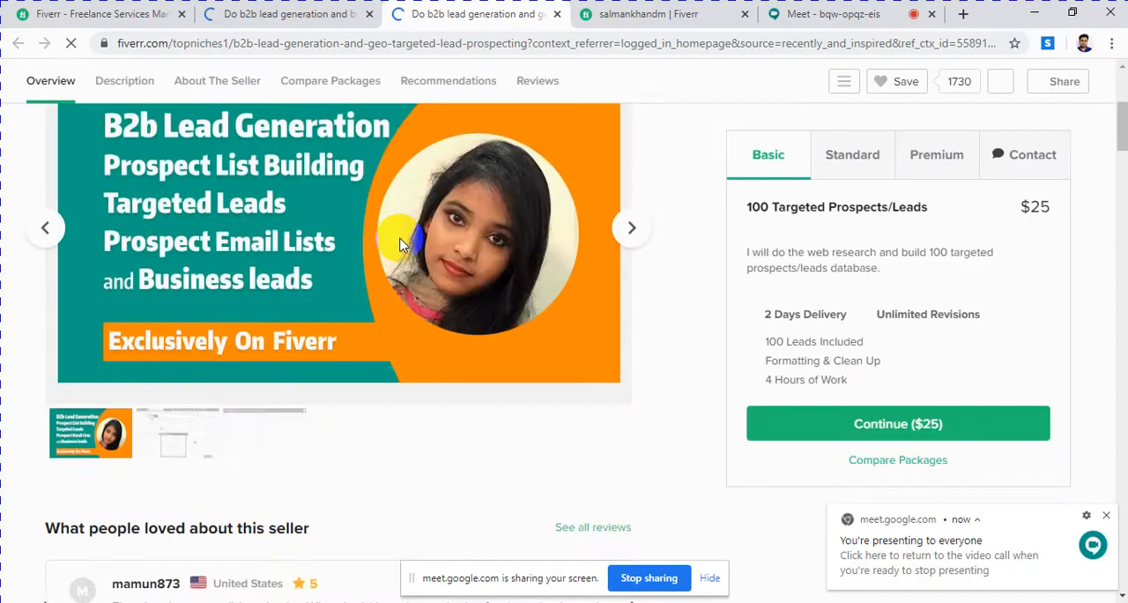
pyautogui.scroll(1, 401, 238)
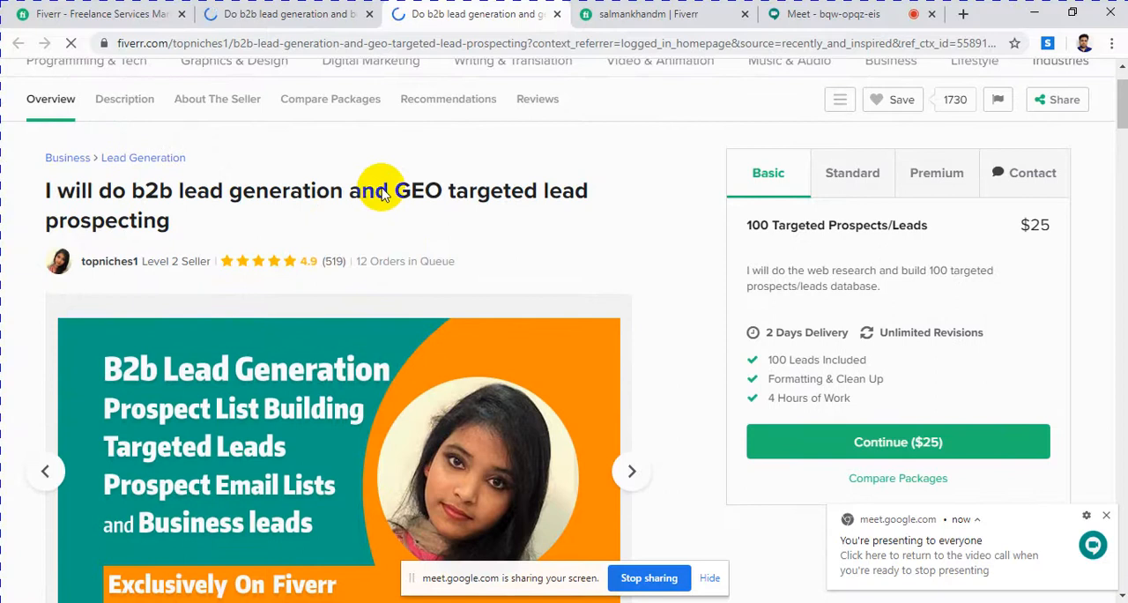
pyautogui.doubleClick(86, 188)
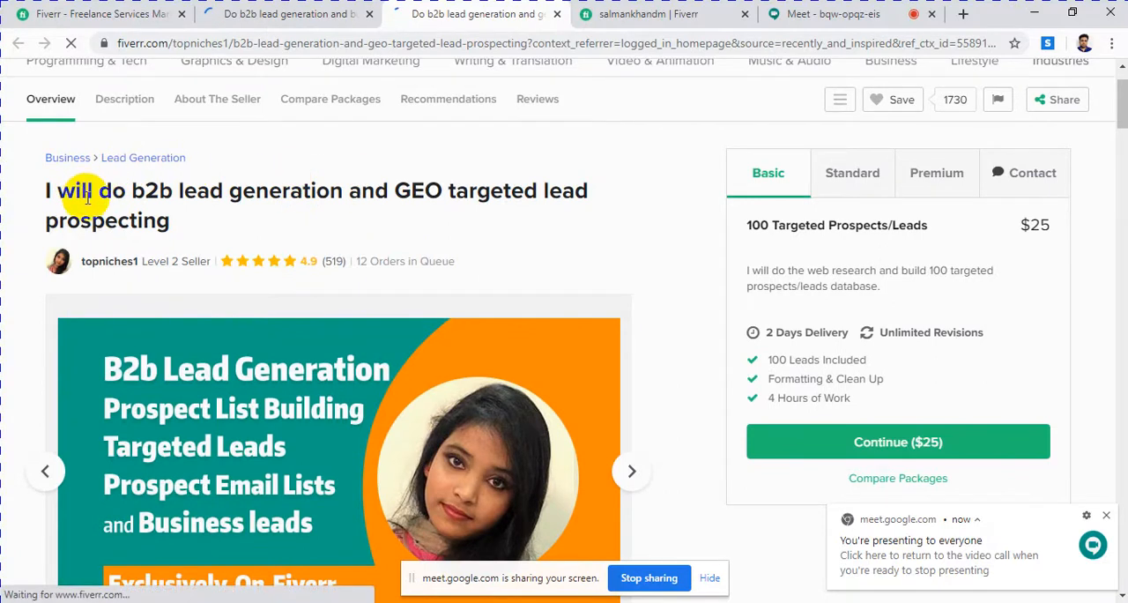
# Step: Read the sample gig from its image through the About This Gig description, comparing the title wording with the text
pyautogui.scroll(-2, 221, 214)
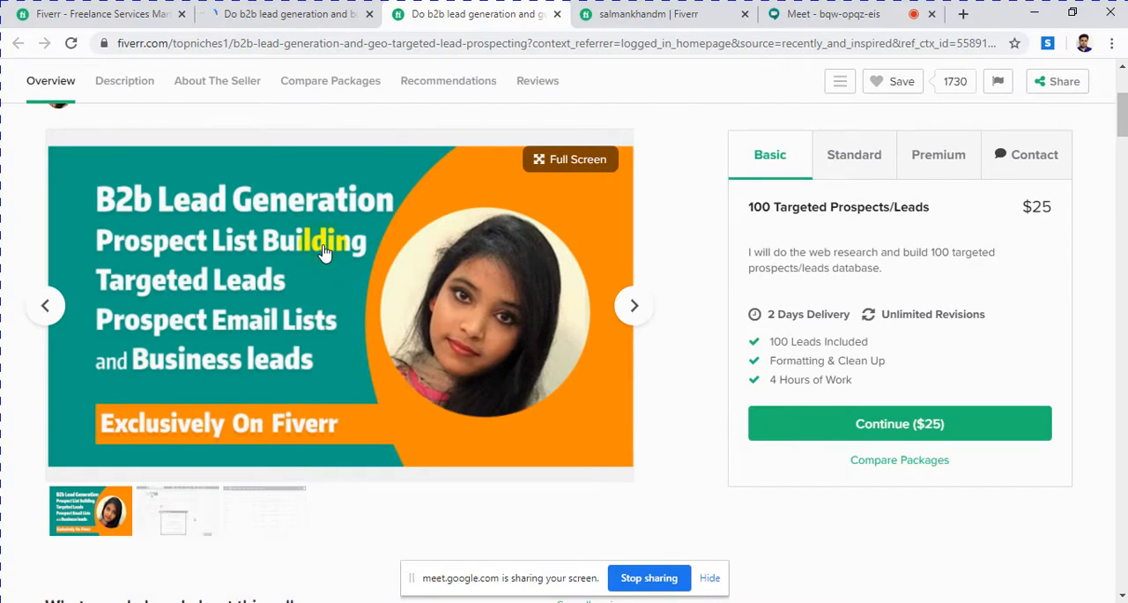
pyautogui.scroll(-2, 280, 258)
pyautogui.scroll(-5, 280, 258)
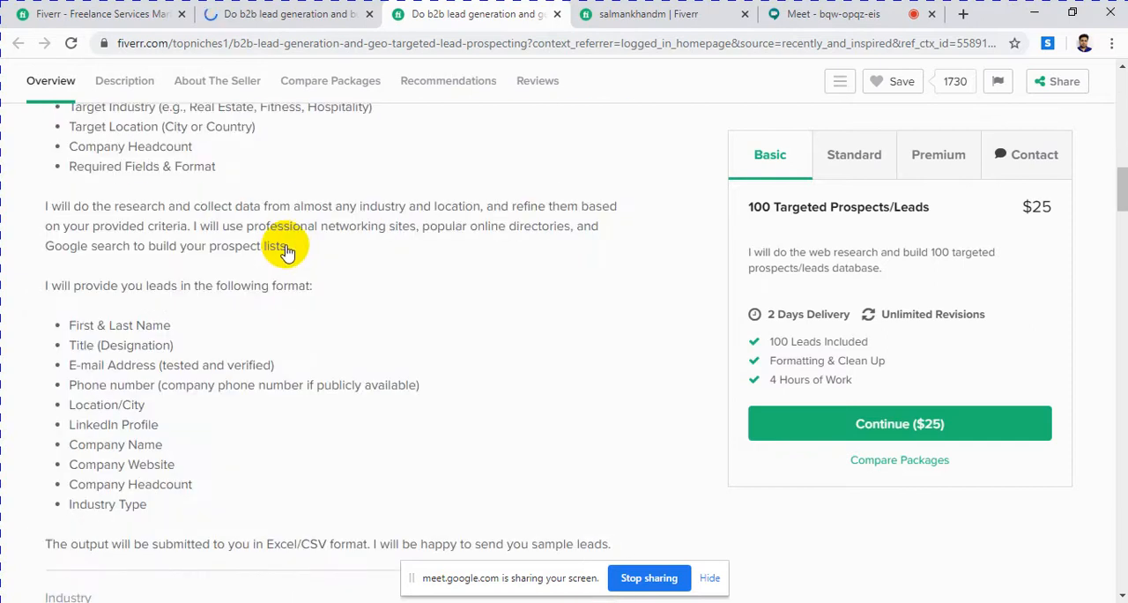
pyautogui.scroll(2, 287, 252)
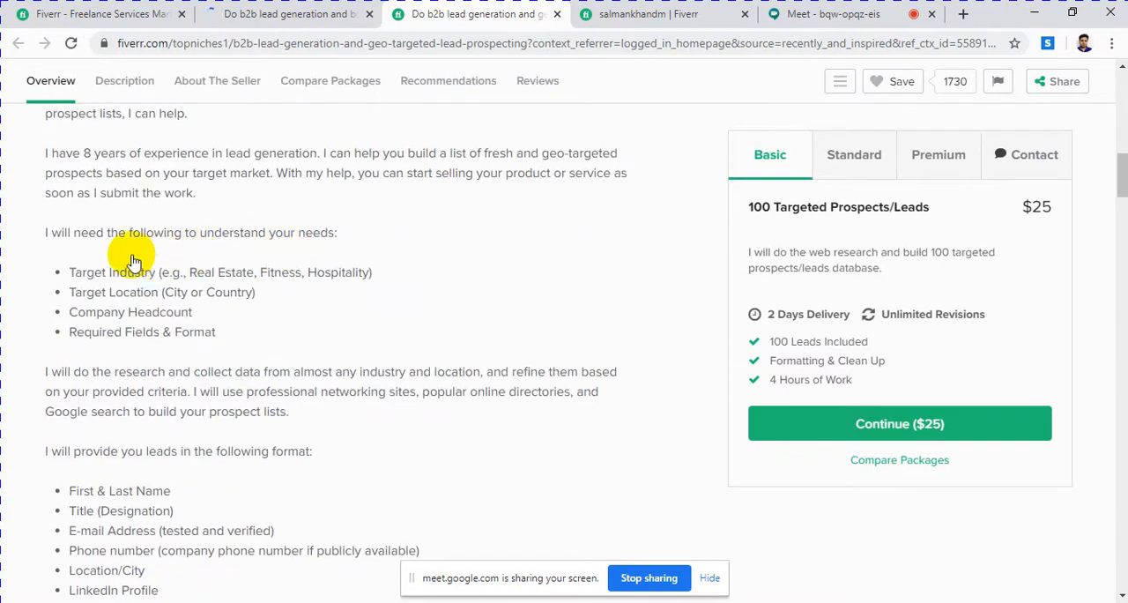
pyautogui.click(132, 276)
pyautogui.scroll(10, 361, 238)
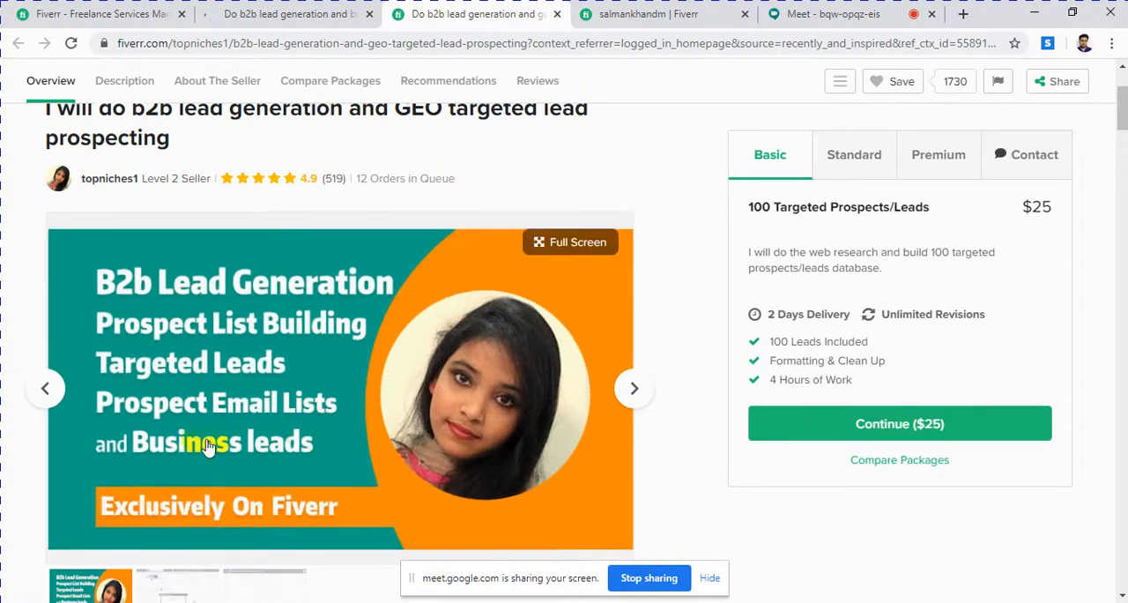
pyautogui.scroll(-5, 196, 437)
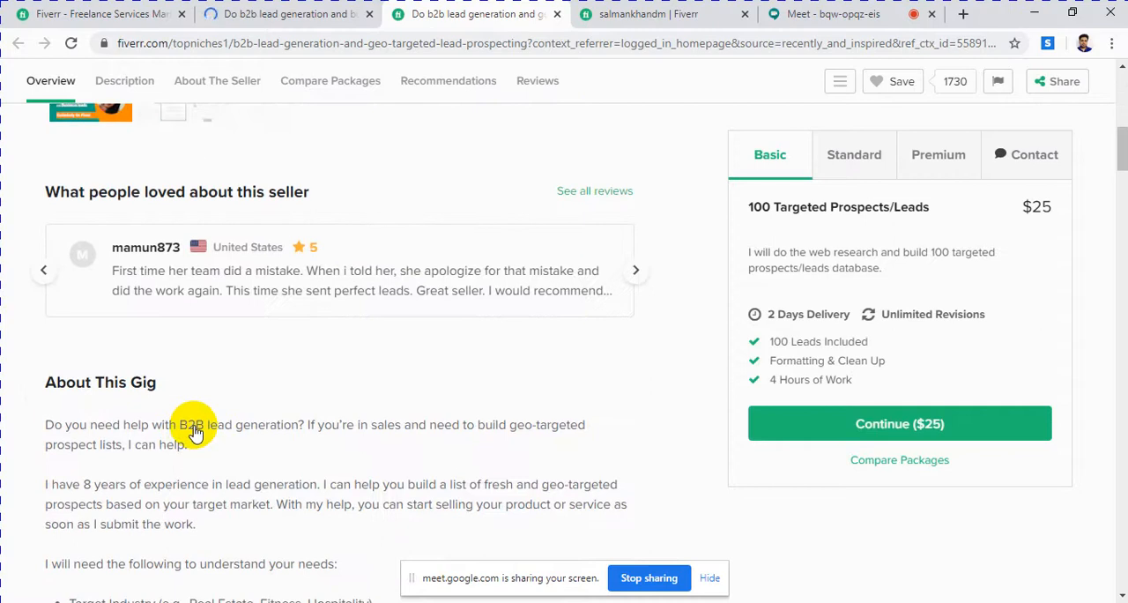
pyautogui.scroll(-4, 353, 360)
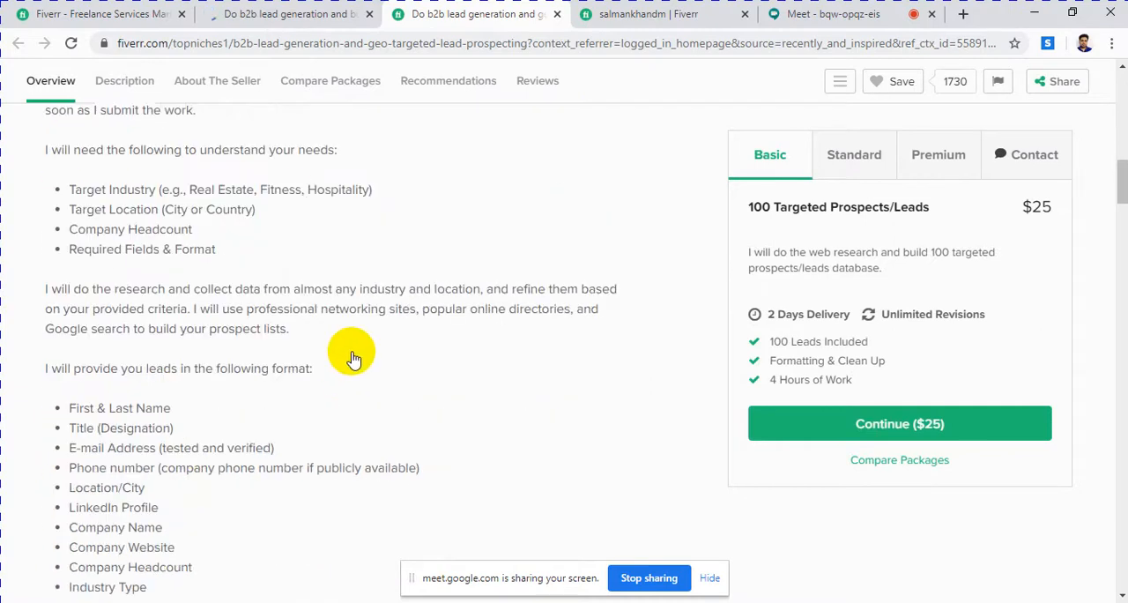
pyautogui.scroll(1, 352, 360)
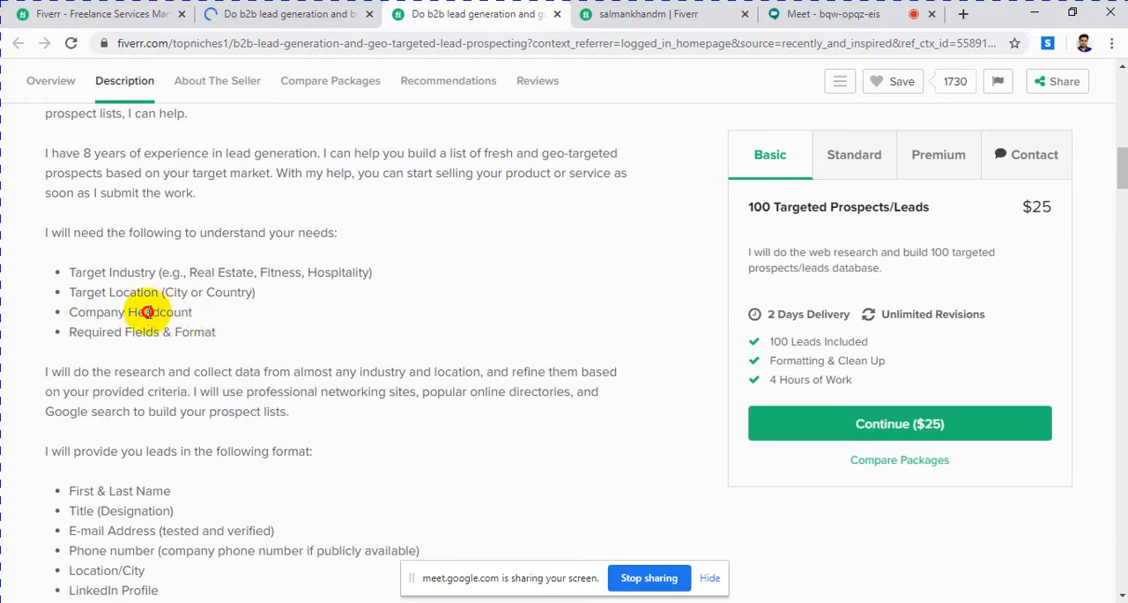
# Step: Examine the description's list of details needed from the buyer and the list of lead fields provided
pyautogui.moveTo(147, 312); pyautogui.dragTo(199, 322)
pyautogui.click(204, 324)
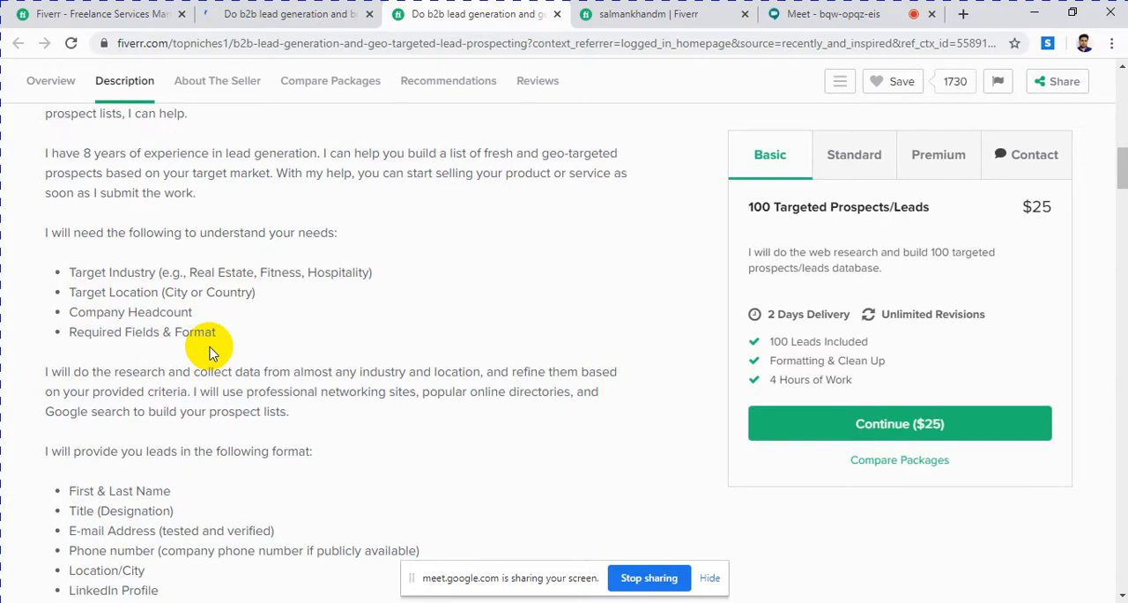
pyautogui.scroll(-3, 210, 351)
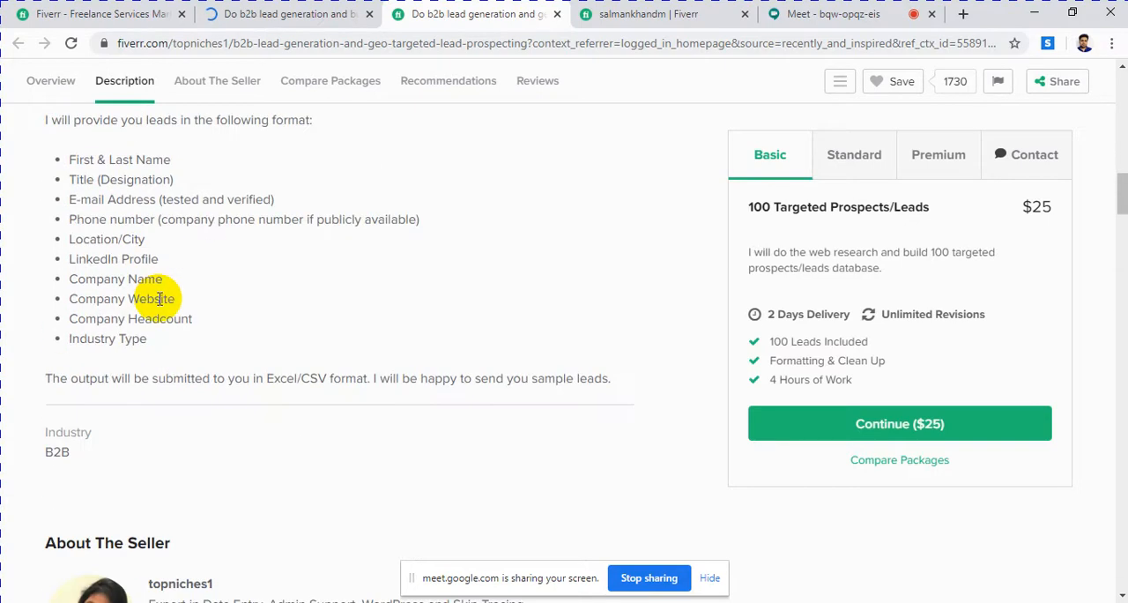
pyautogui.scroll(1, 151, 282)
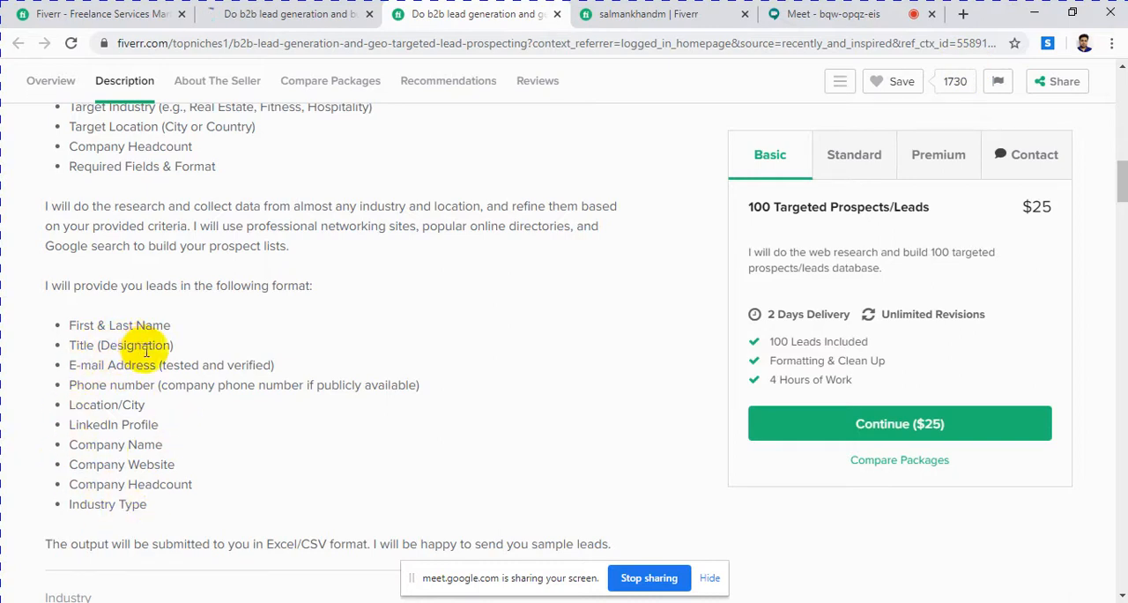
pyautogui.scroll(10, 150, 353)
# Step: Check the About The Seller section, and return to the gig's title and package prices
pyautogui.scroll(-15, 155, 357)
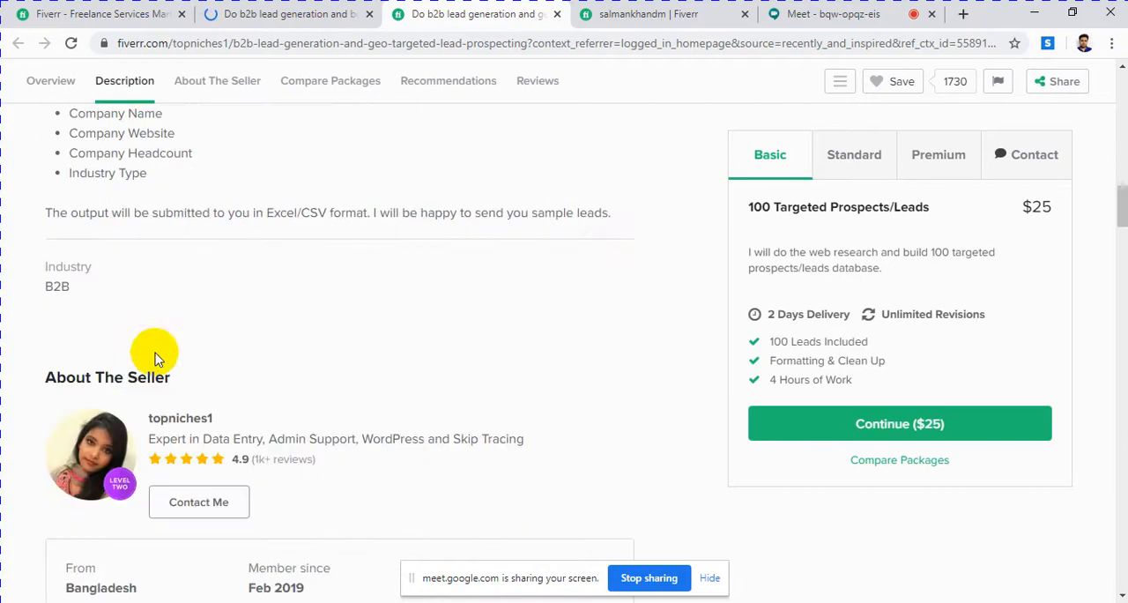
pyautogui.scroll(-7, 154, 357)
pyautogui.scroll(3, 155, 357)
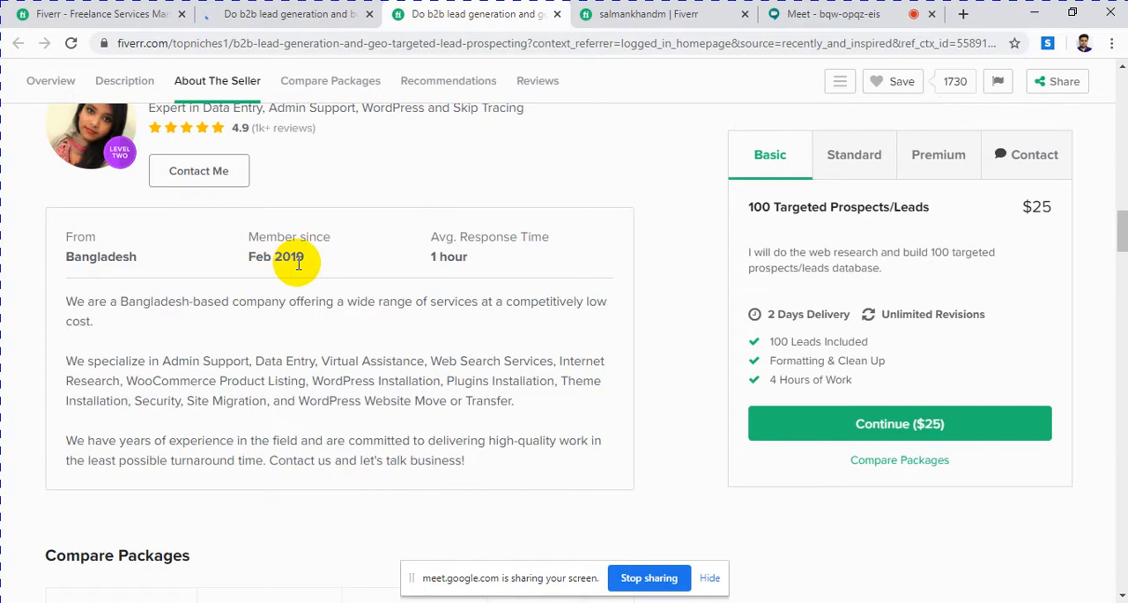
pyautogui.scroll(15, 309, 314)
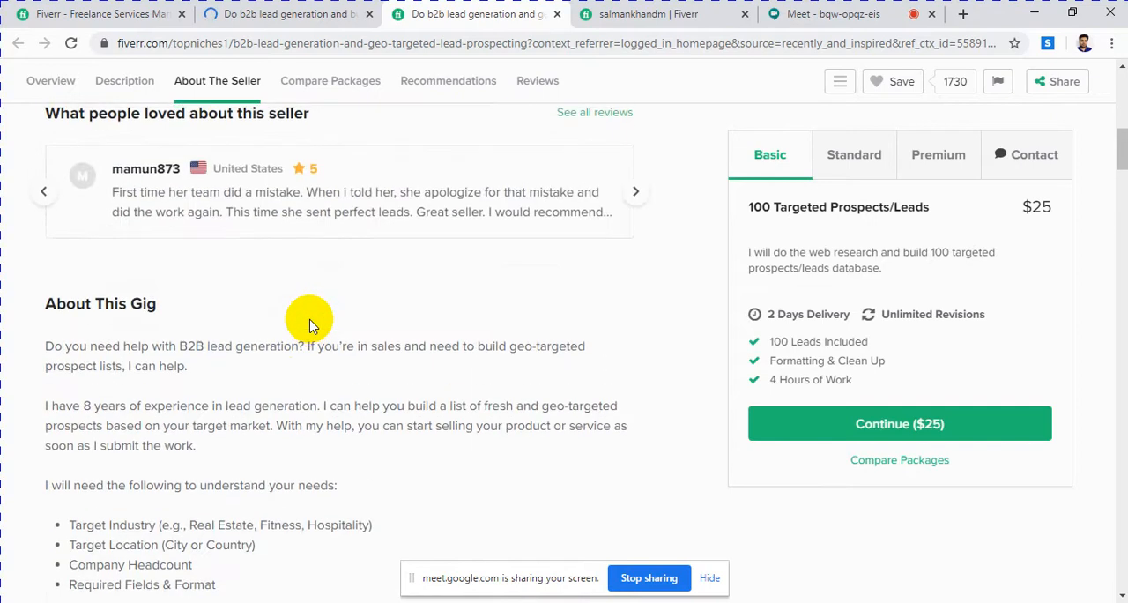
pyautogui.scroll(3, 461, 296)
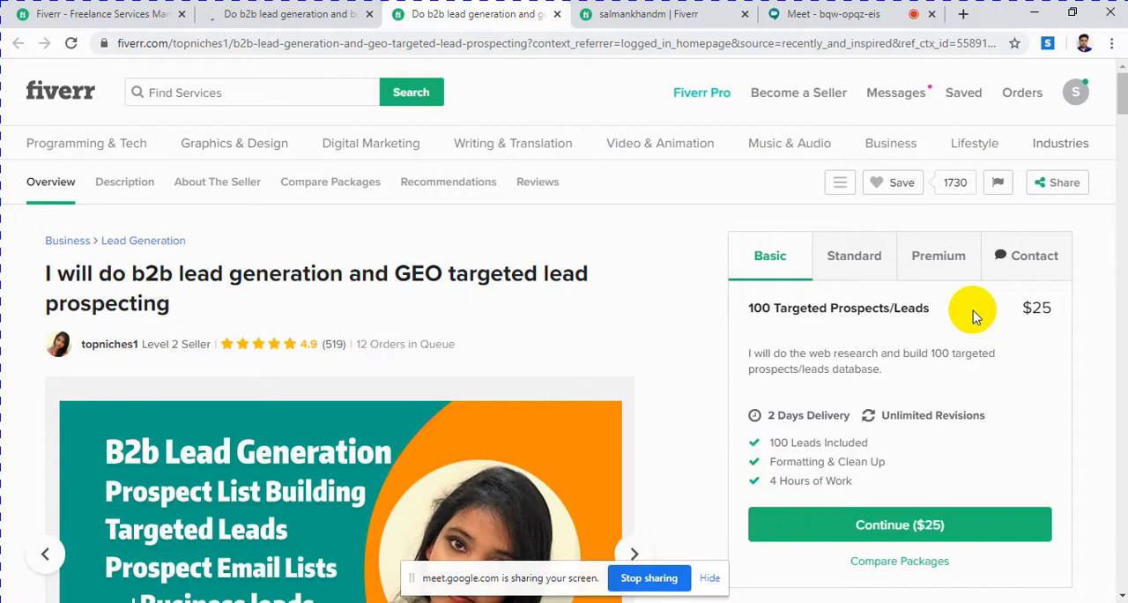
# Step: Review the gig image again, and compare the price and contents of the Standard and Premium packages
pyautogui.moveTo(344, 451)
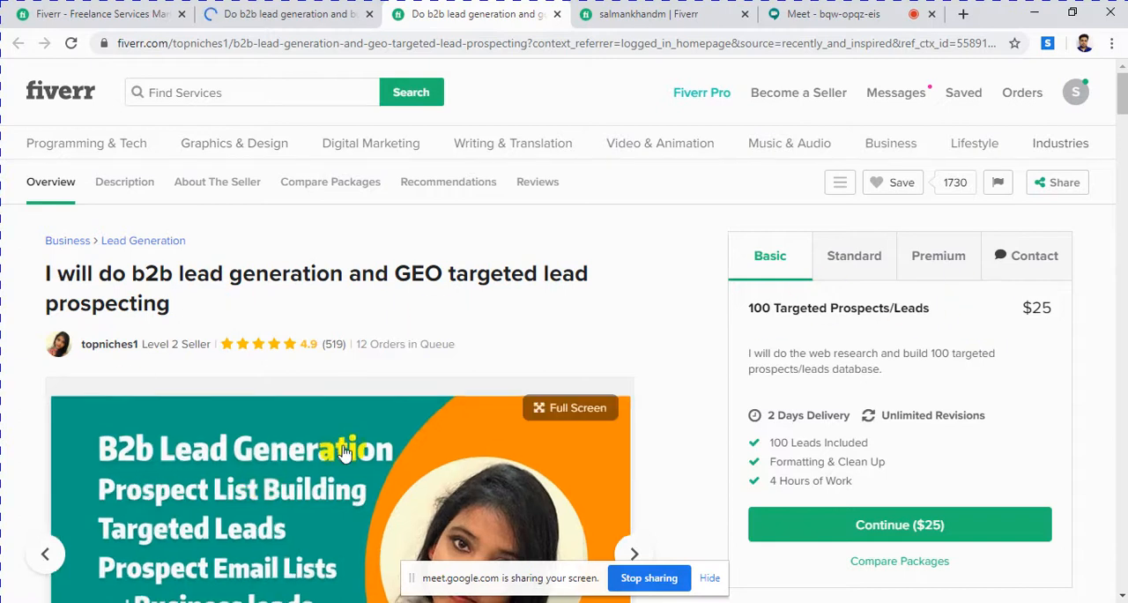
pyautogui.scroll(-2, 344, 451)
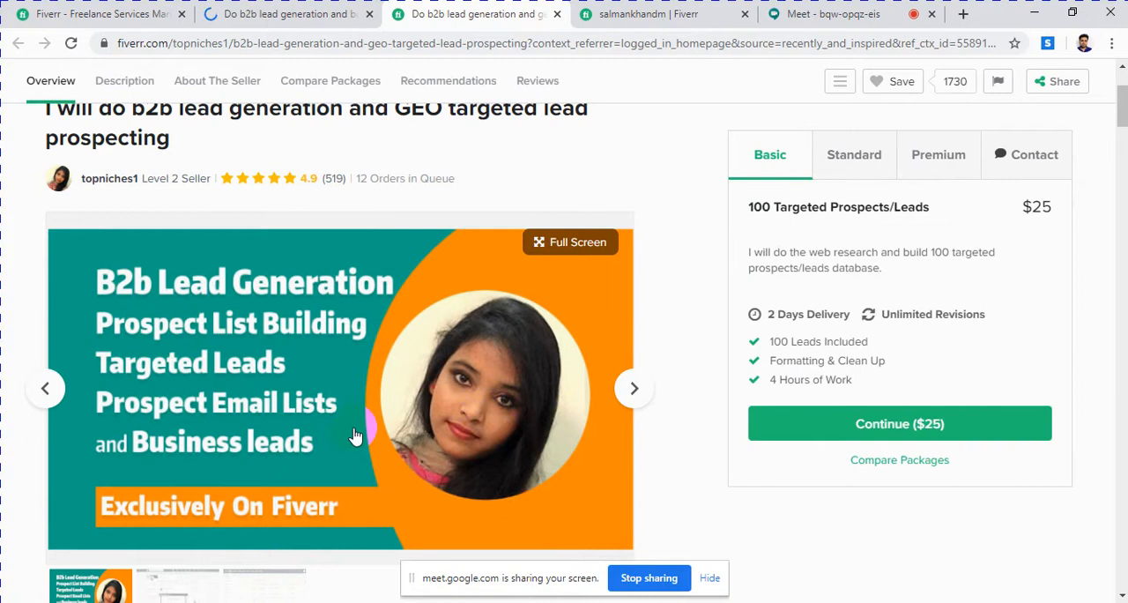
pyautogui.click(855, 163)
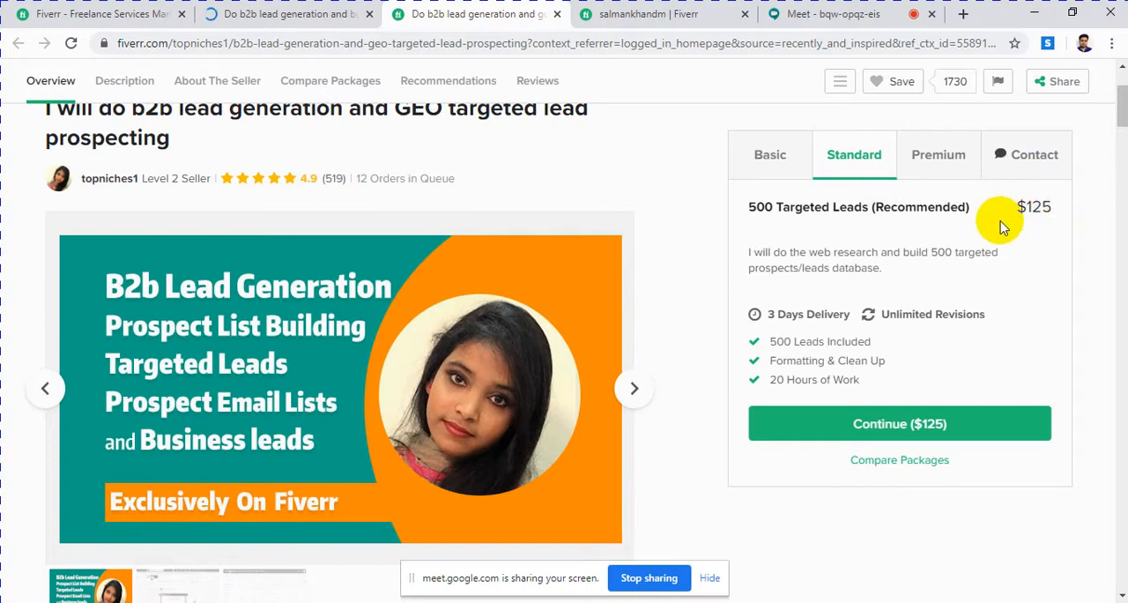
pyautogui.click(930, 151)
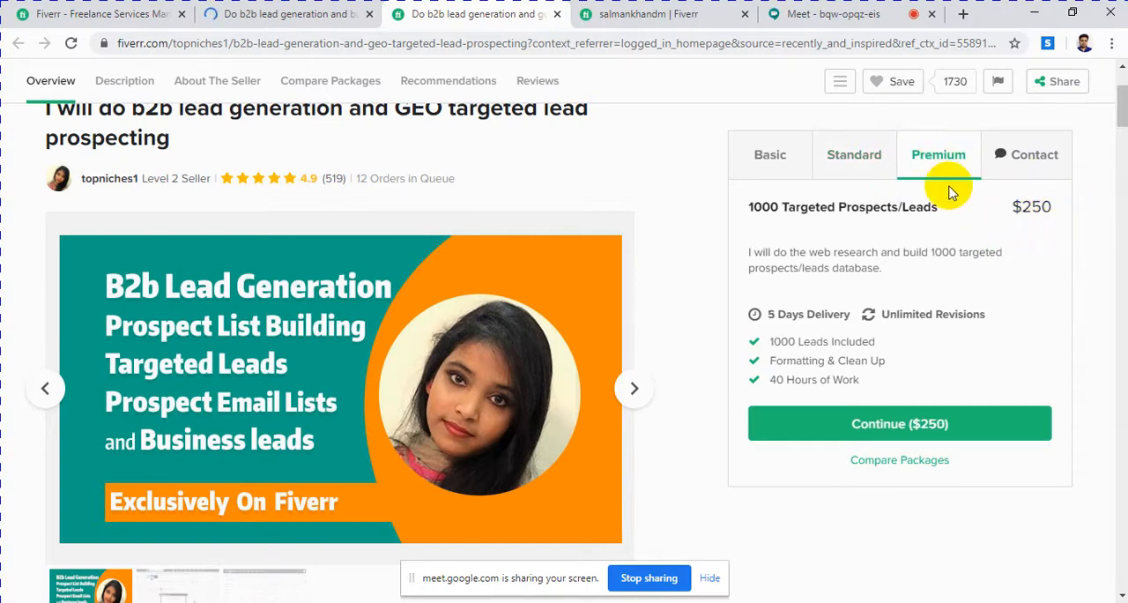
pyautogui.click(868, 163)
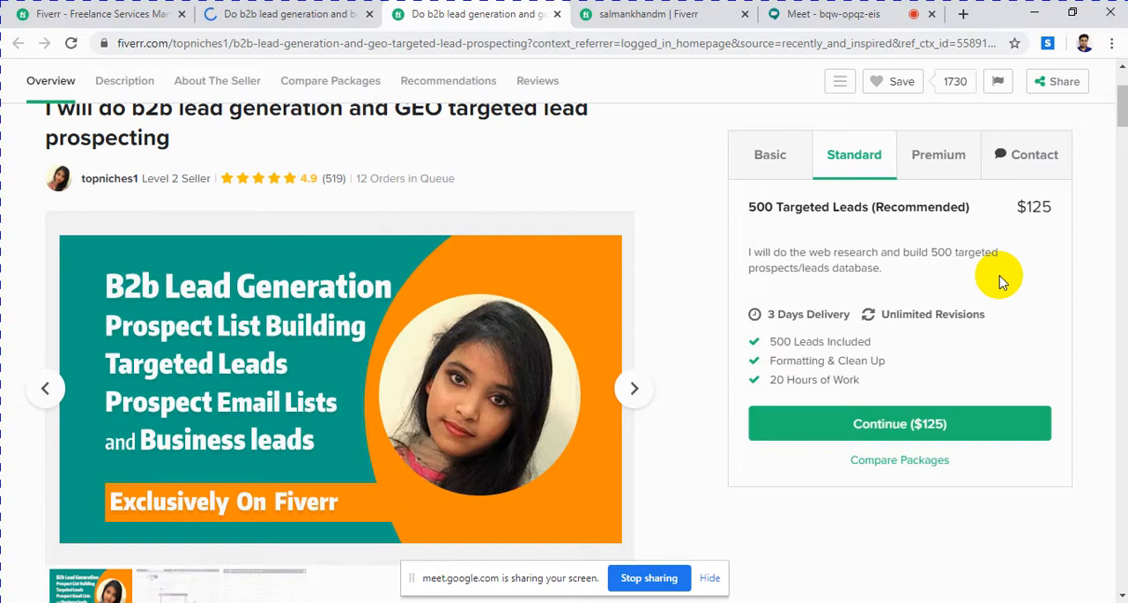
pyautogui.click(957, 165)
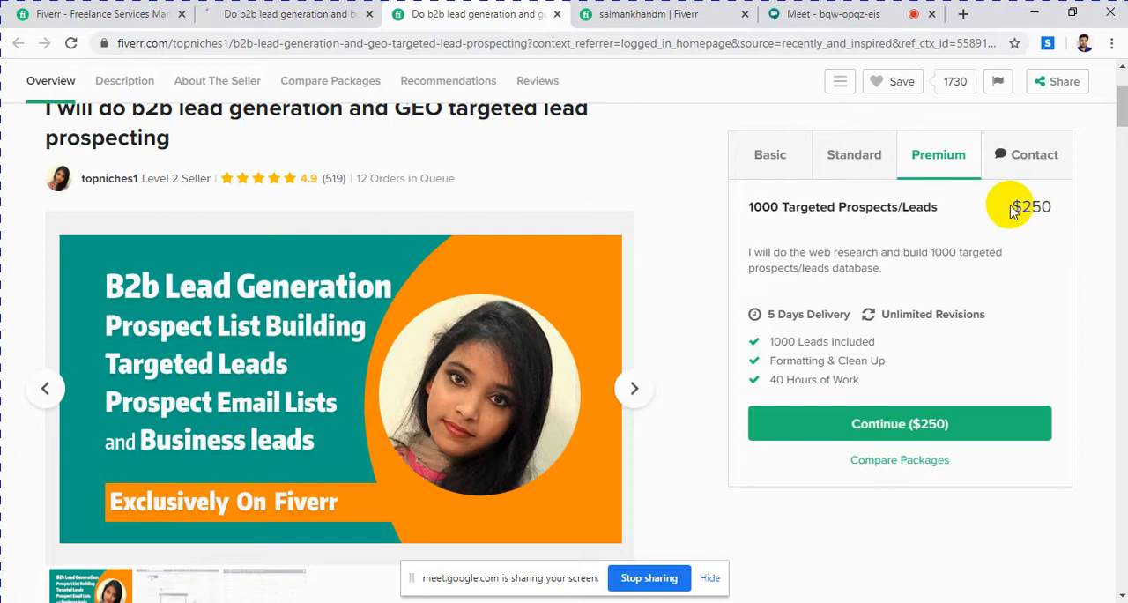
# Step: Examine the Compare Packages table for the Basic, Standard and Premium leads, hours of work, revisions, delivery times and totals
pyautogui.scroll(-5, 525, 262)
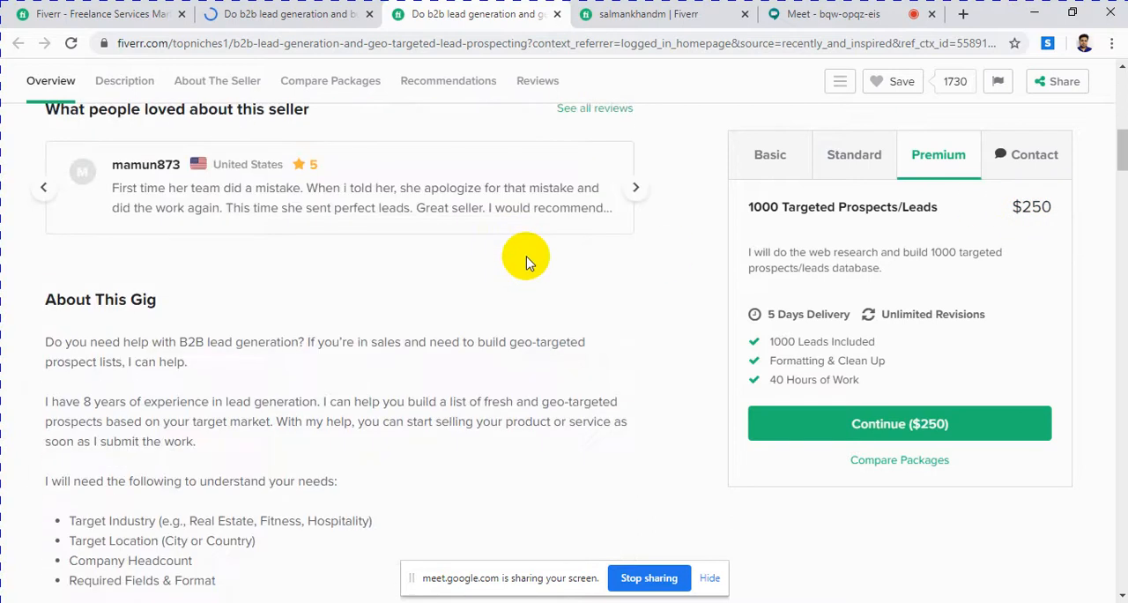
pyautogui.scroll(-10, 525, 262)
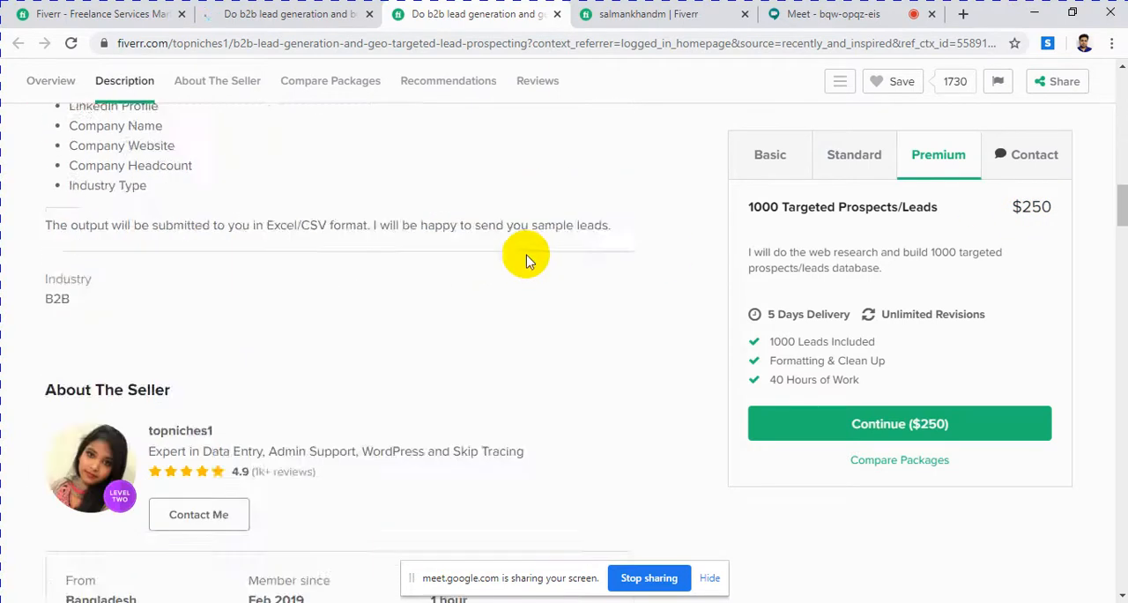
pyautogui.scroll(-6, 525, 261)
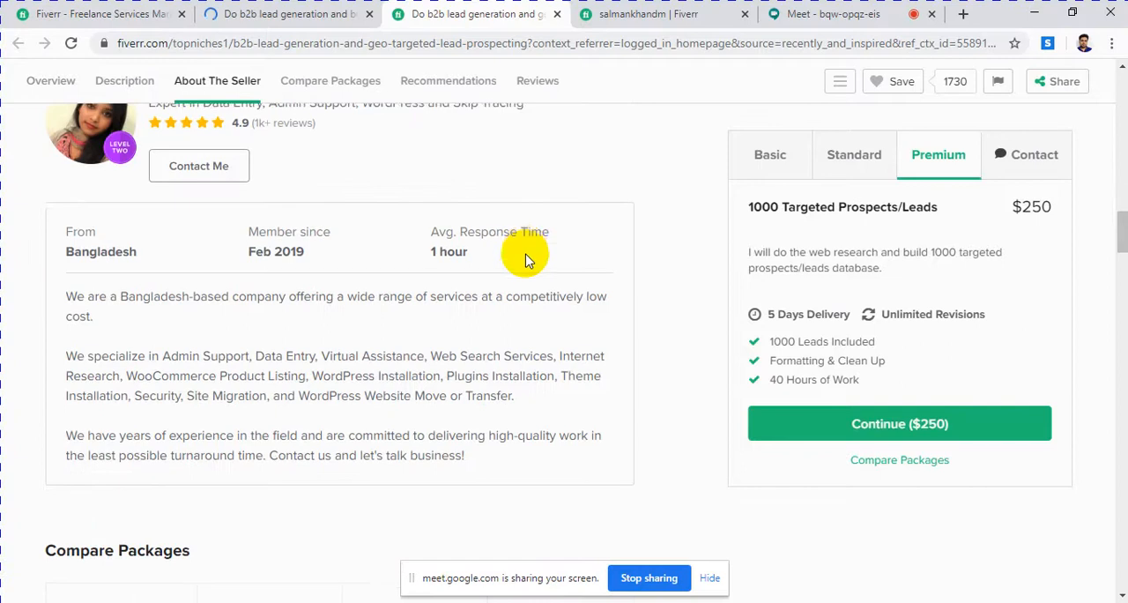
pyautogui.scroll(-3, 529, 256)
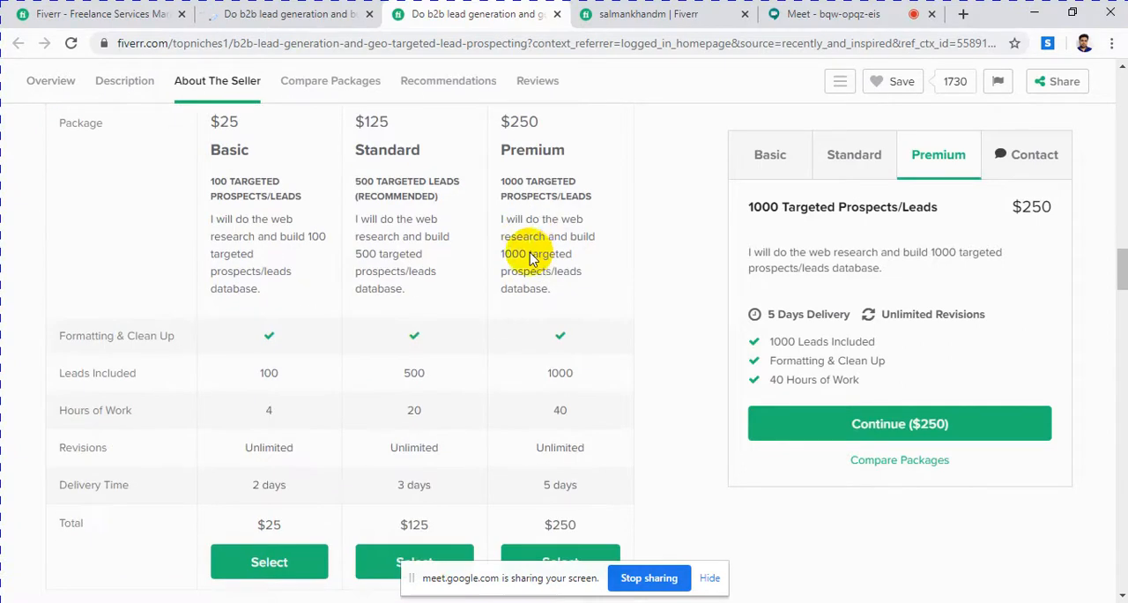
pyautogui.scroll(-1, 554, 253)
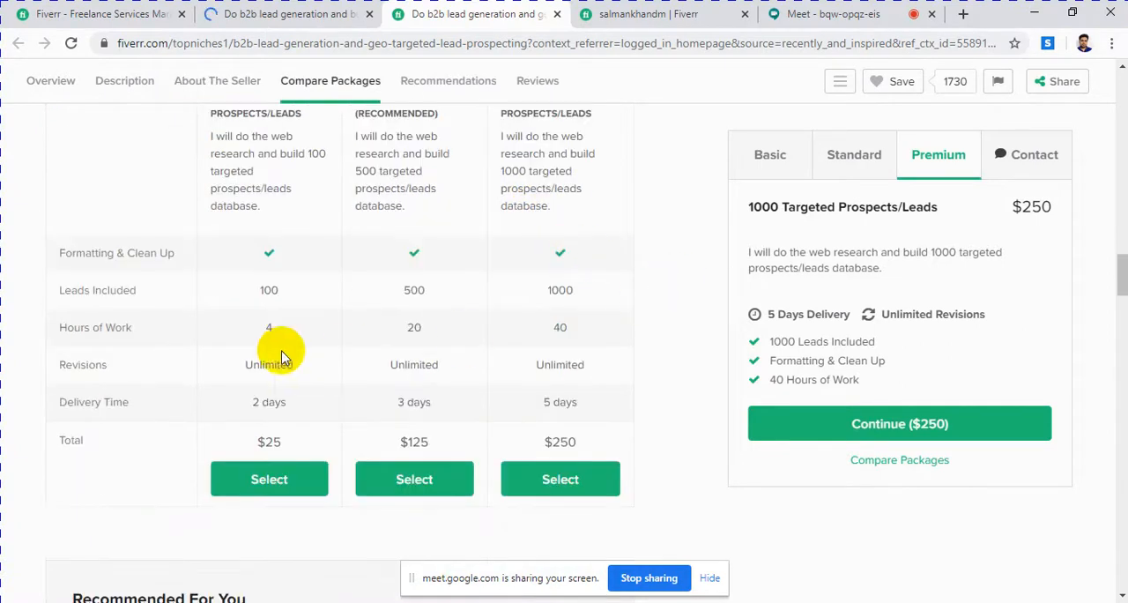
# Step: Compare the leads included and hours of work for each package in the Compare Packages table
pyautogui.moveTo(160, 342)
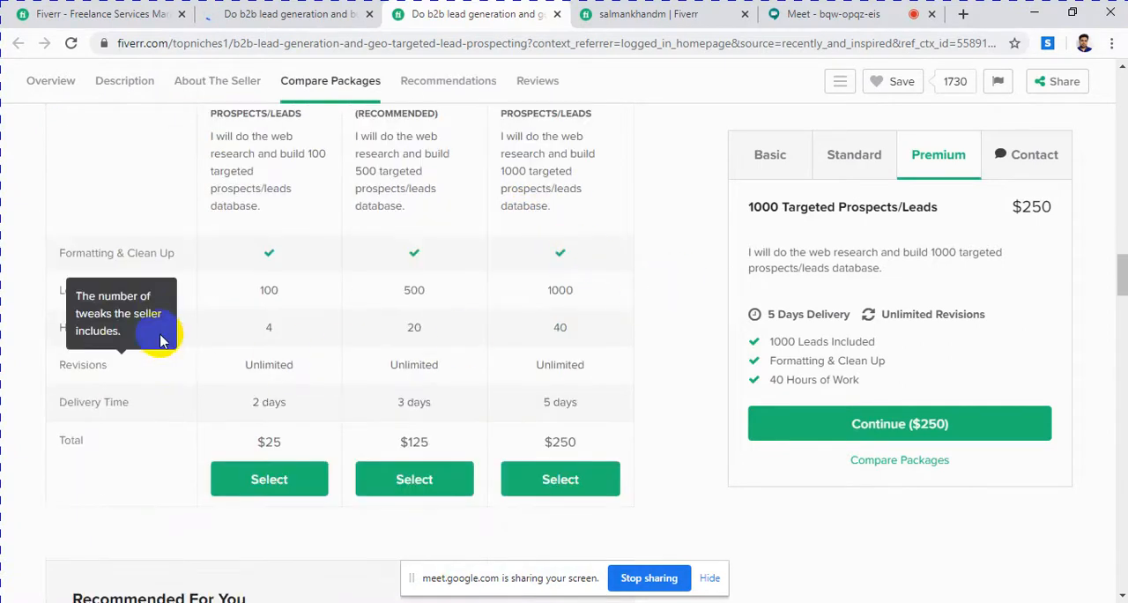
pyautogui.click(261, 290)
pyautogui.moveTo(260, 290); pyautogui.dragTo(297, 296)
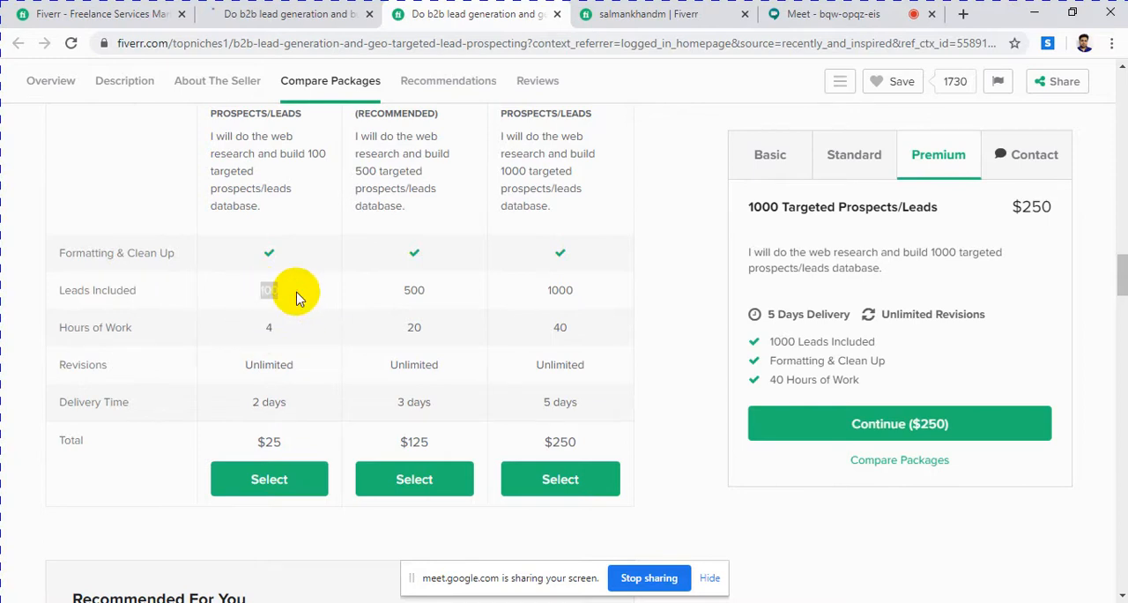
pyautogui.moveTo(429, 294); pyautogui.dragTo(390, 322)
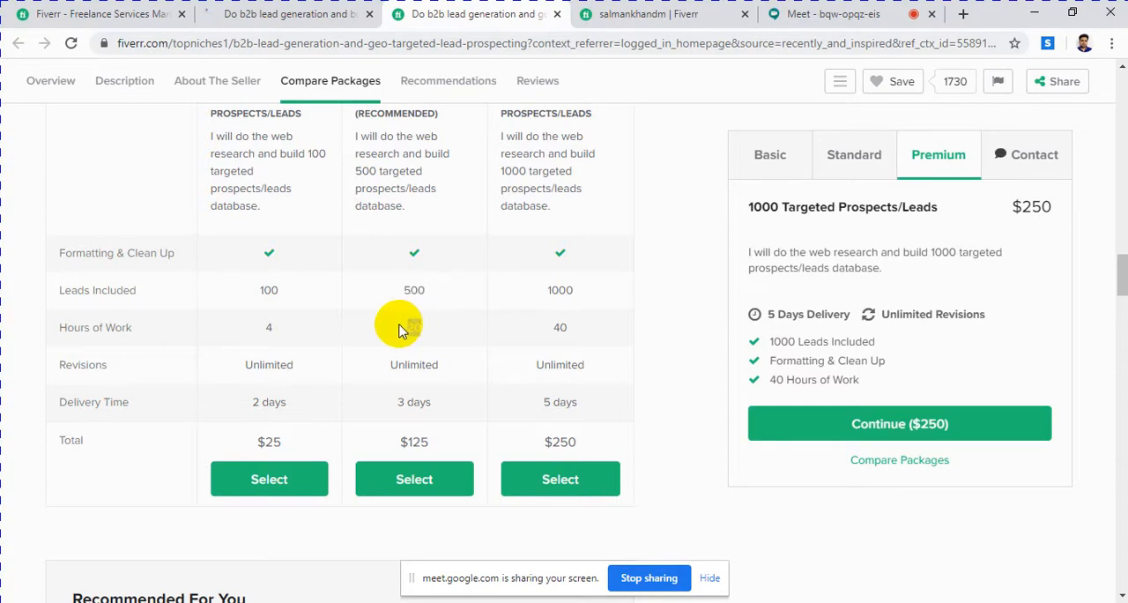
pyautogui.moveTo(569, 295); pyautogui.dragTo(525, 296)
pyautogui.click(562, 325)
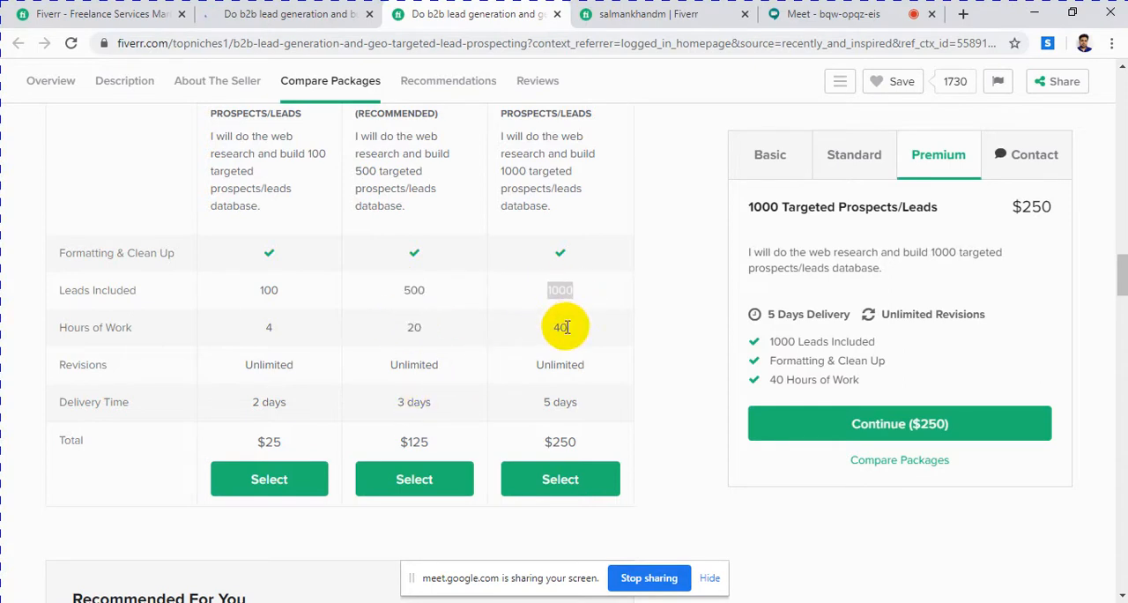
# Step: Check the About The Seller section and show the details of the Standard package
pyautogui.scroll(4, 547, 326)
pyautogui.scroll(4, 549, 328)
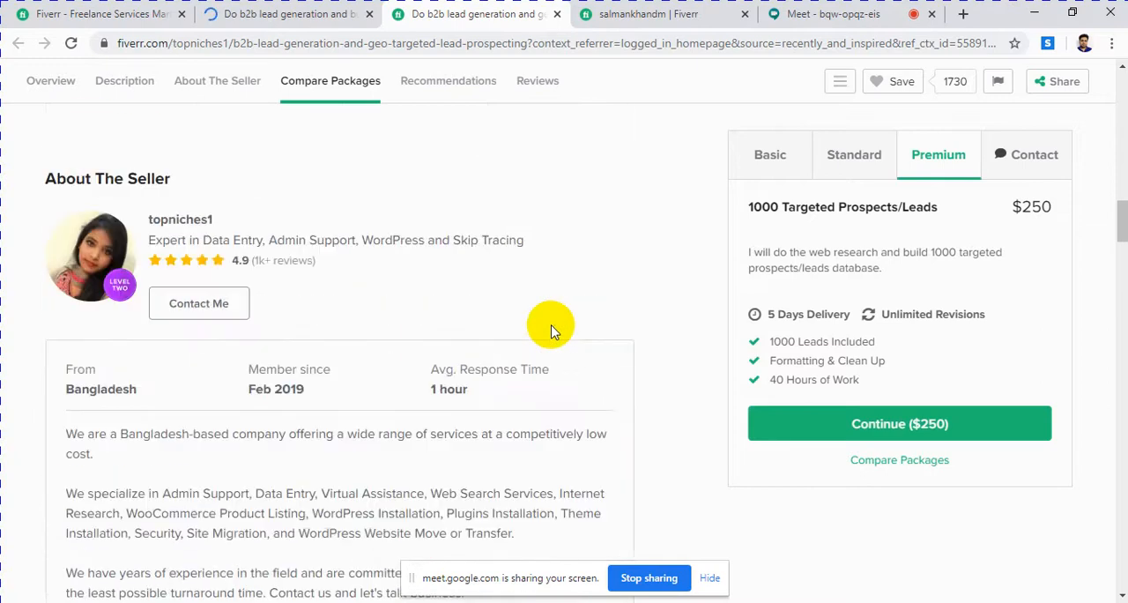
pyautogui.scroll(3, 549, 327)
pyautogui.scroll(-4, 599, 304)
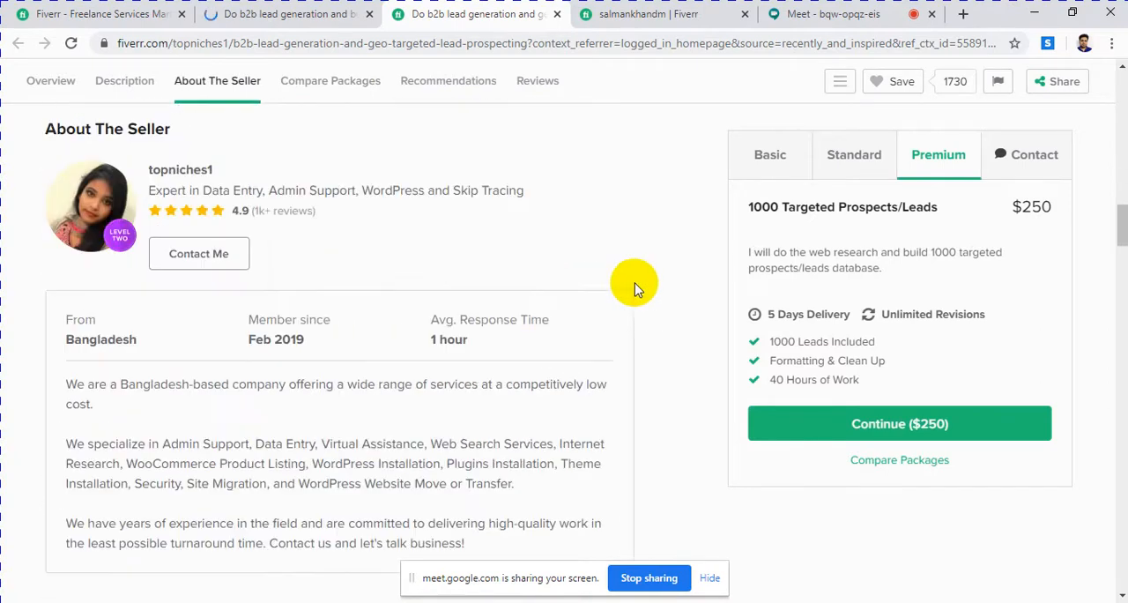
pyautogui.click(849, 161)
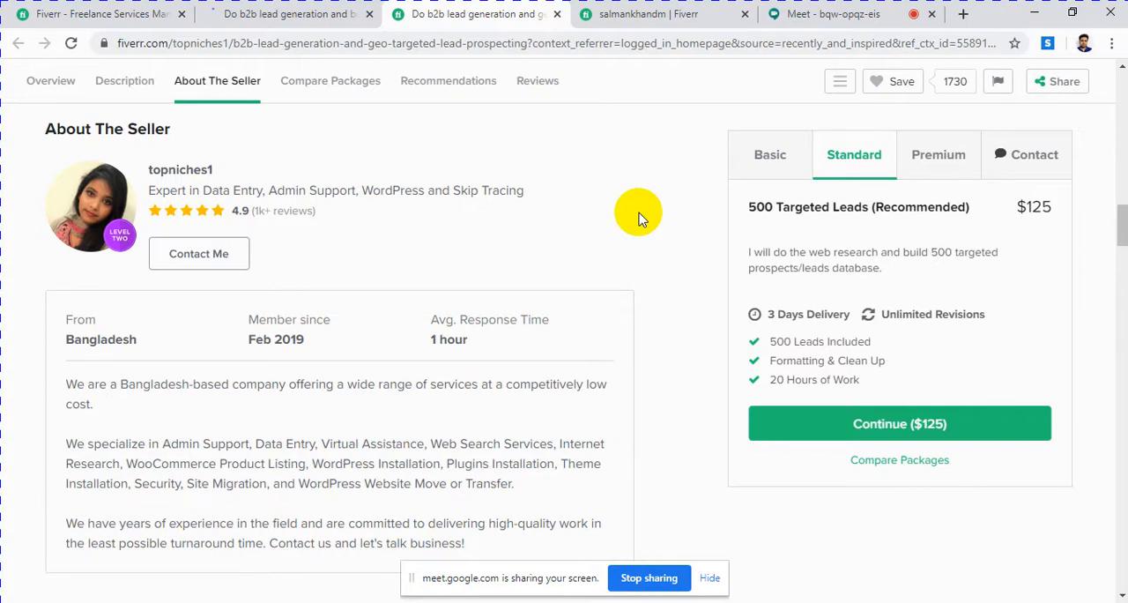
# Step: Review the About This Gig description and its list of target details, and return to the gig's title and image
pyautogui.scroll(8, 498, 189)
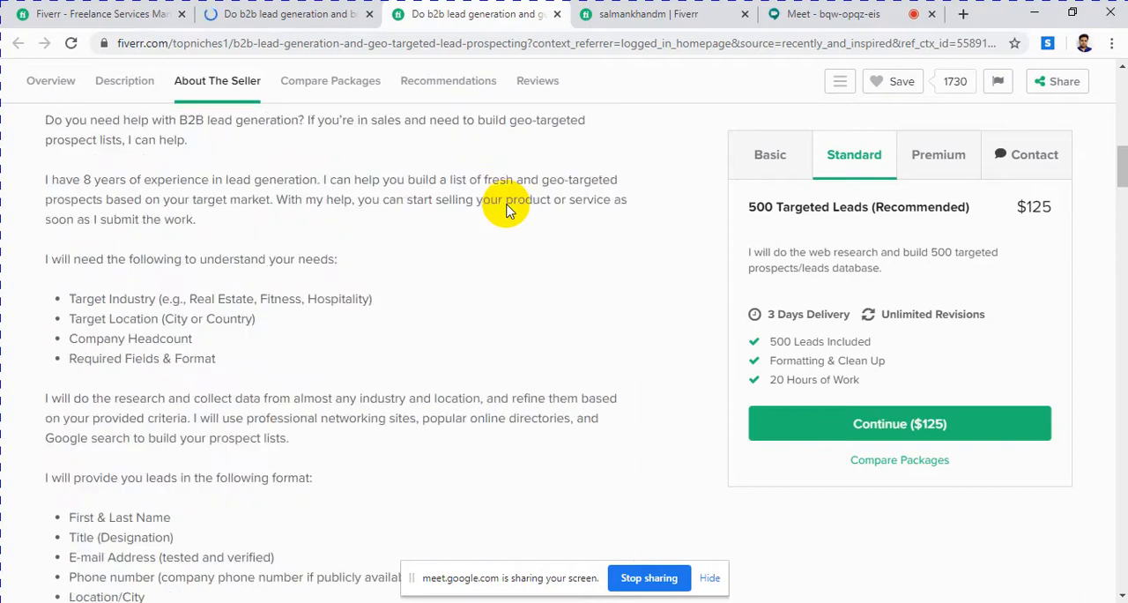
pyautogui.scroll(1, 507, 210)
pyautogui.moveTo(189, 355); pyautogui.dragTo(418, 368)
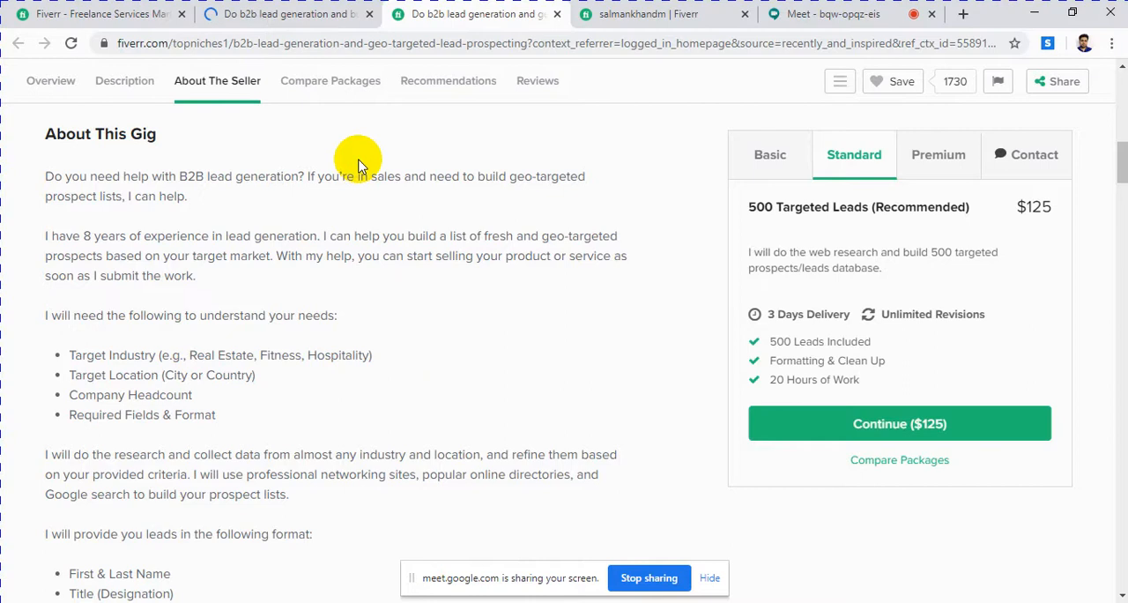
pyautogui.scroll(4, 304, 298)
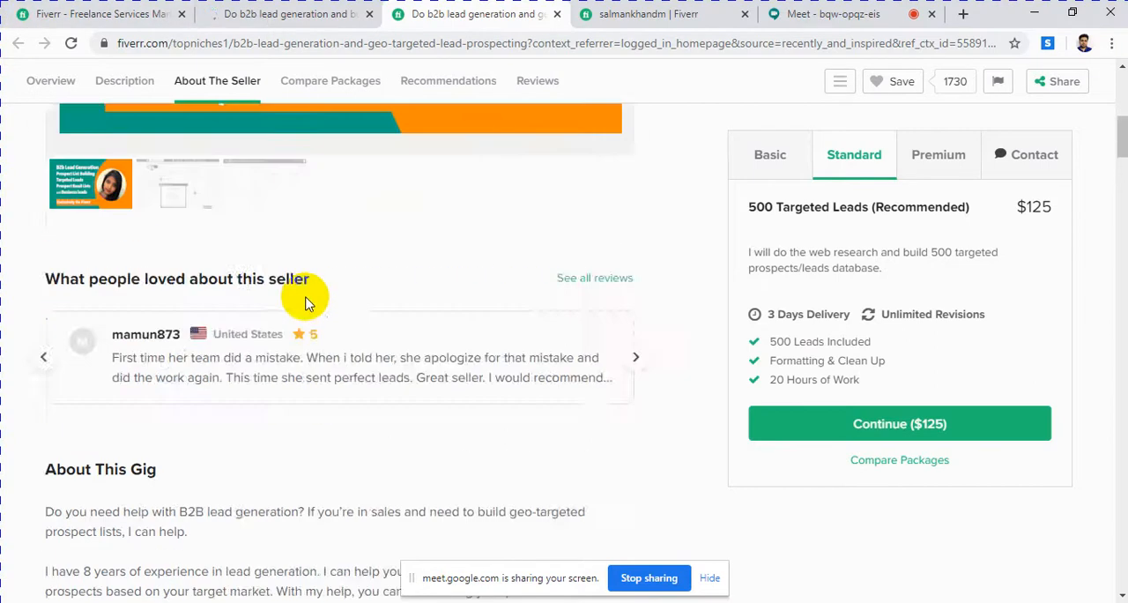
pyautogui.scroll(5, 306, 299)
# Step: Go back to the open gig for b2b lead generation and prospect email lists, and reload its page
pyautogui.click(119, 15)
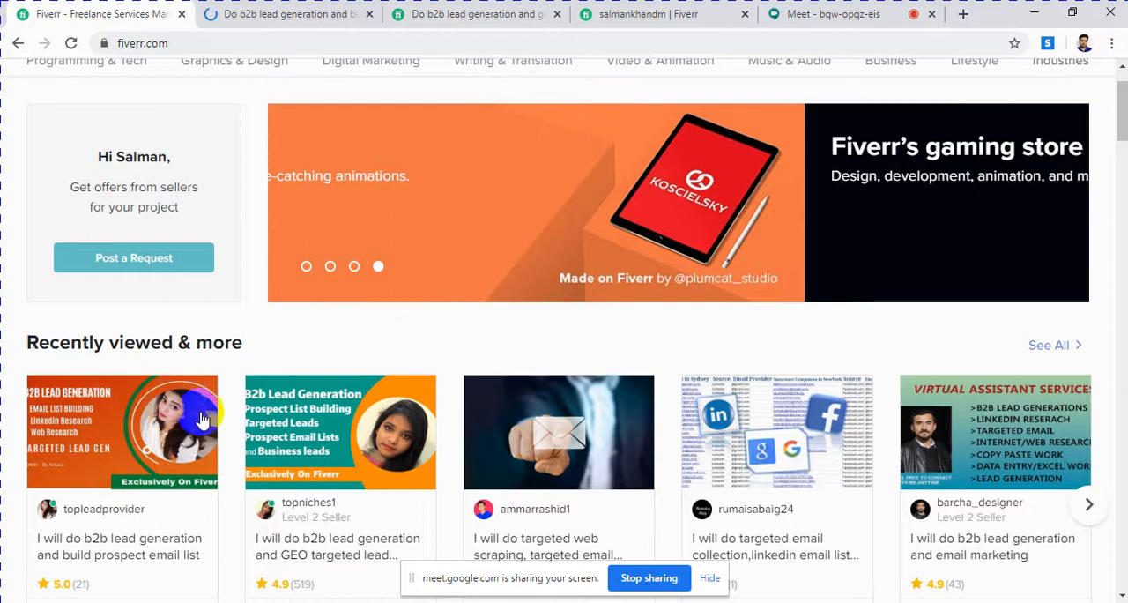
pyautogui.click(465, 18)
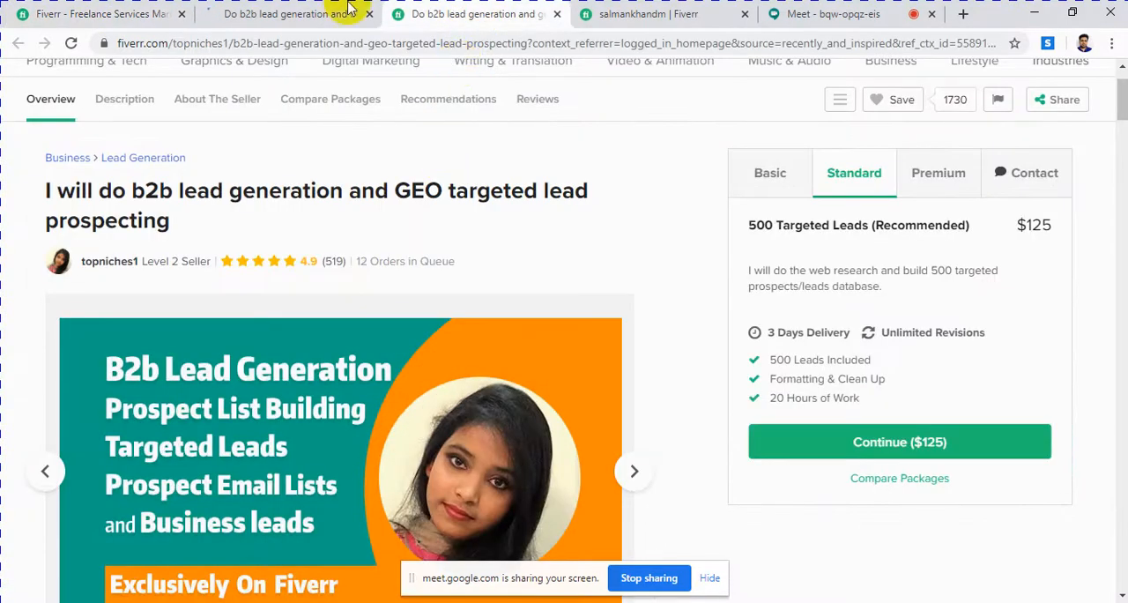
pyautogui.click(590, 17)
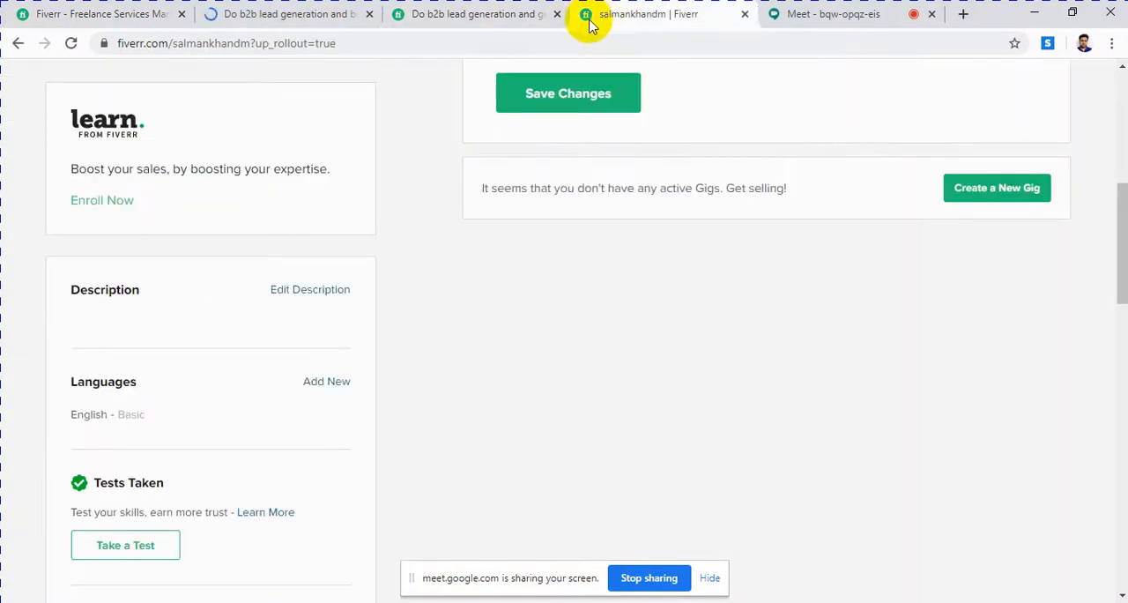
pyautogui.click(294, 16)
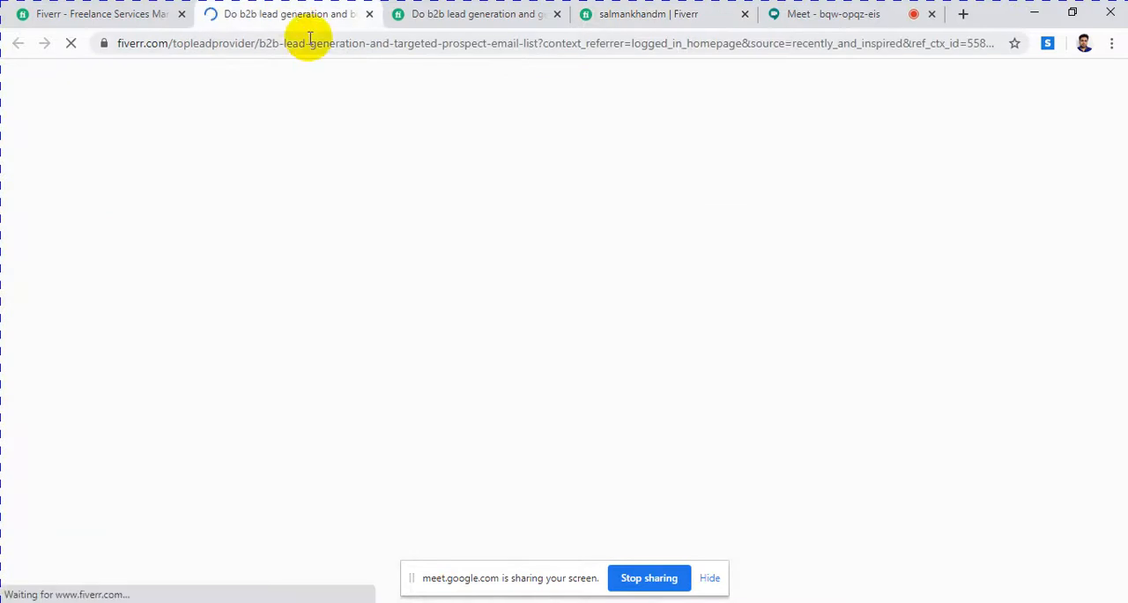
pyautogui.click(310, 46)
pyautogui.press('Return')
# Step: Examine the prospect email list gig's title, image and Basic package
pyautogui.scroll(-1, 356, 332)
pyautogui.scroll(-4, 356, 333)
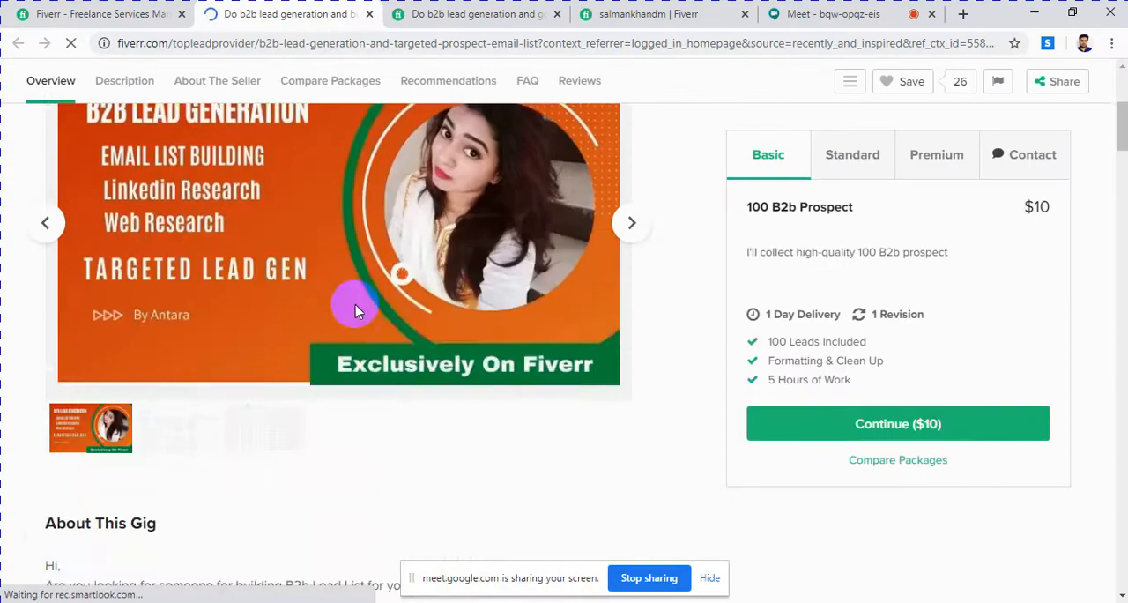
pyautogui.scroll(3, 415, 308)
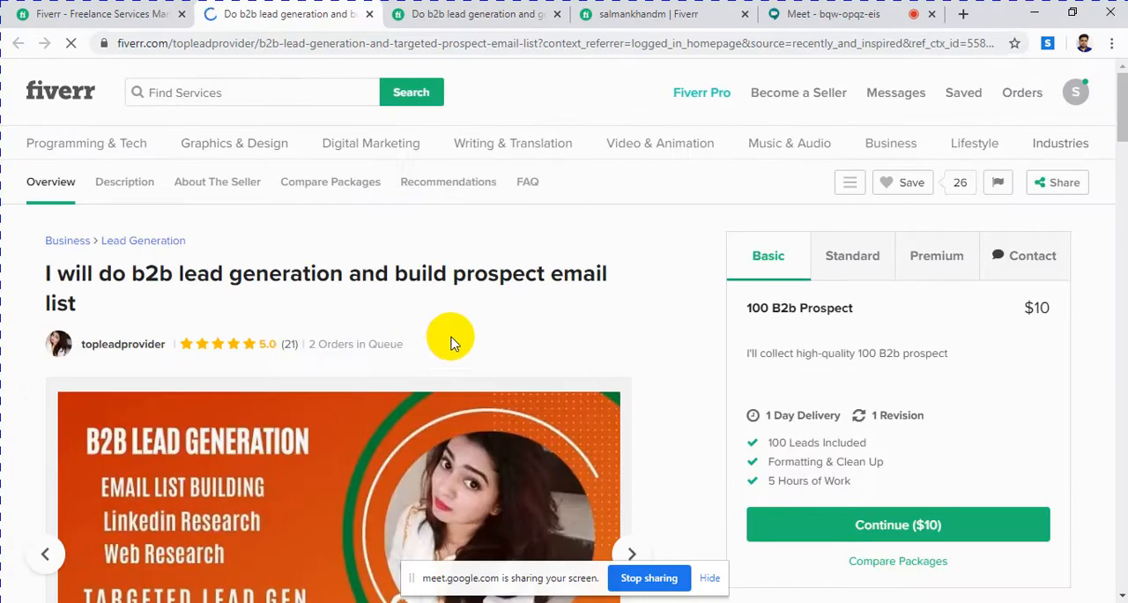
pyautogui.scroll(-2, 450, 340)
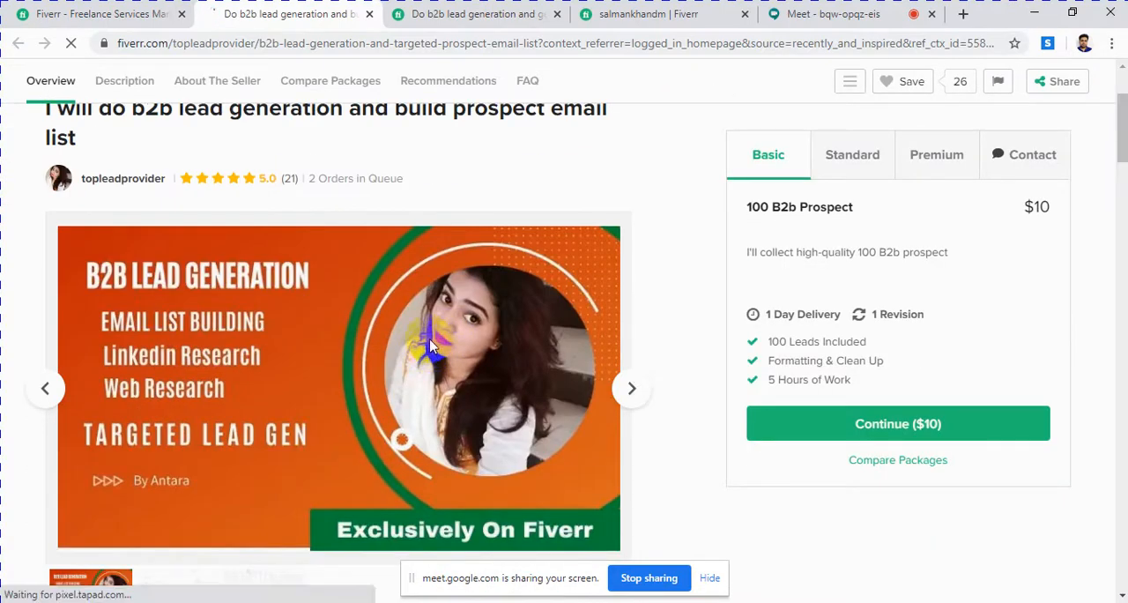
pyautogui.moveTo(429, 353)
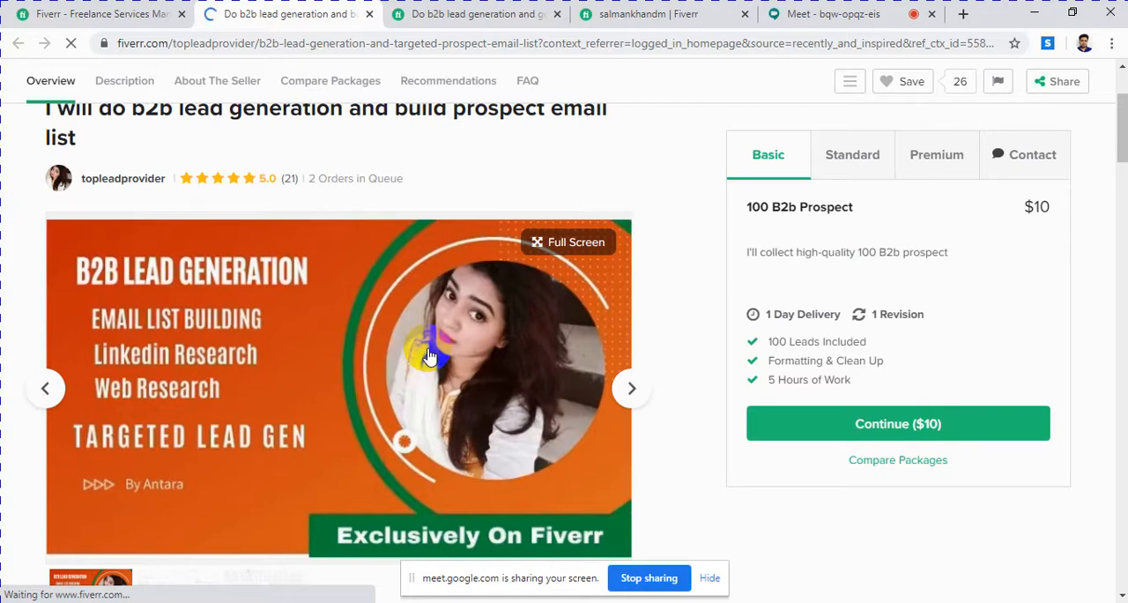
# Step: Examine the gig description's tools and data format lists, and the seller's rating, membership date and introduction
pyautogui.scroll(-3, 429, 355)
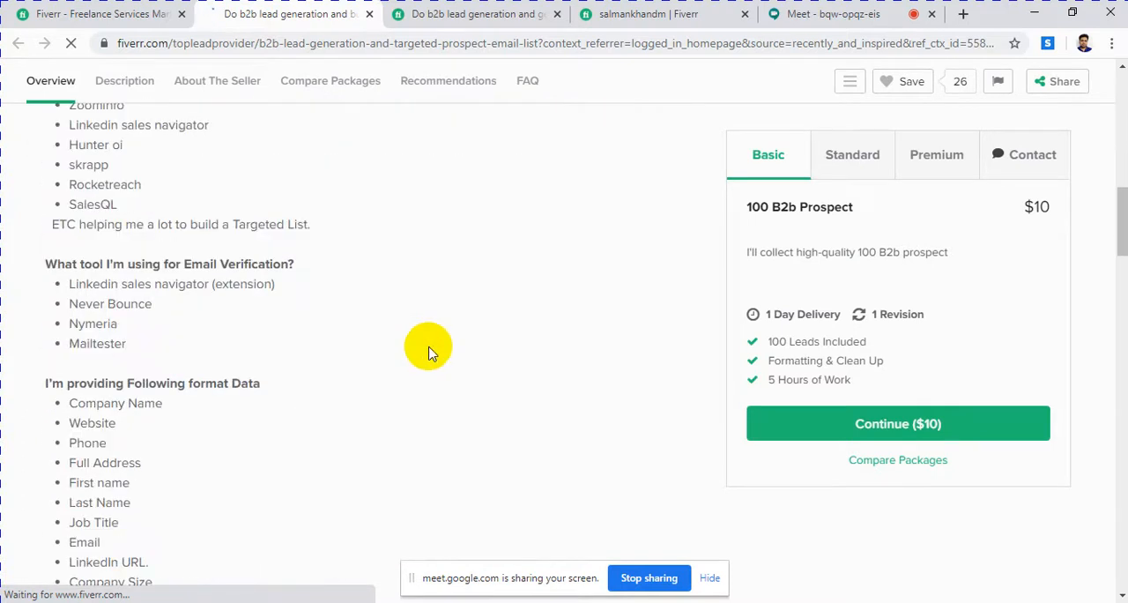
pyautogui.scroll(5, 429, 353)
pyautogui.scroll(-14, 429, 353)
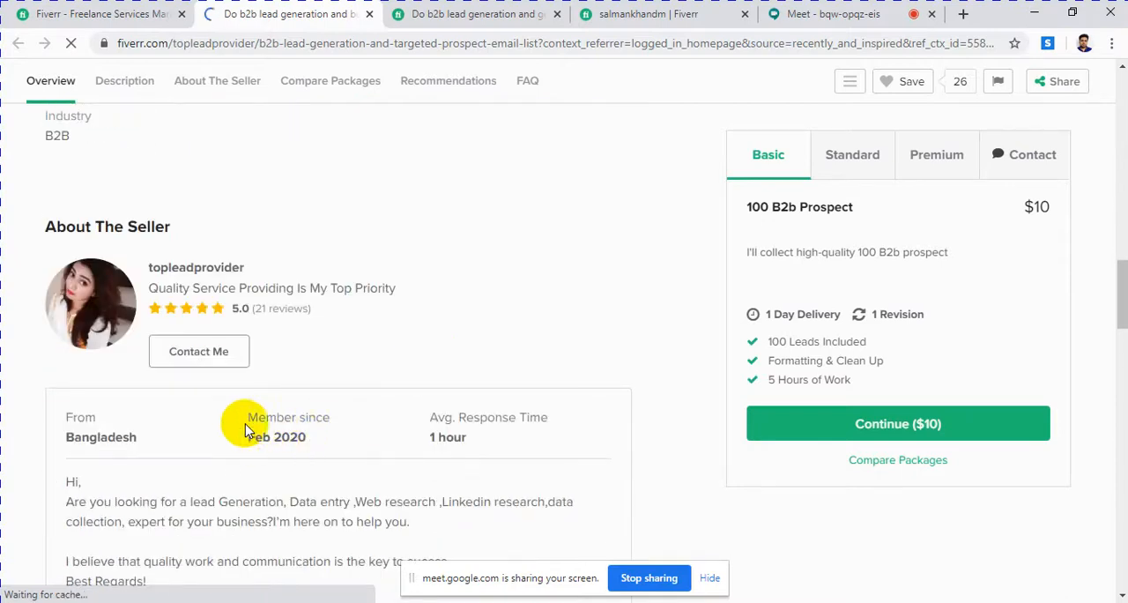
pyautogui.click(317, 444)
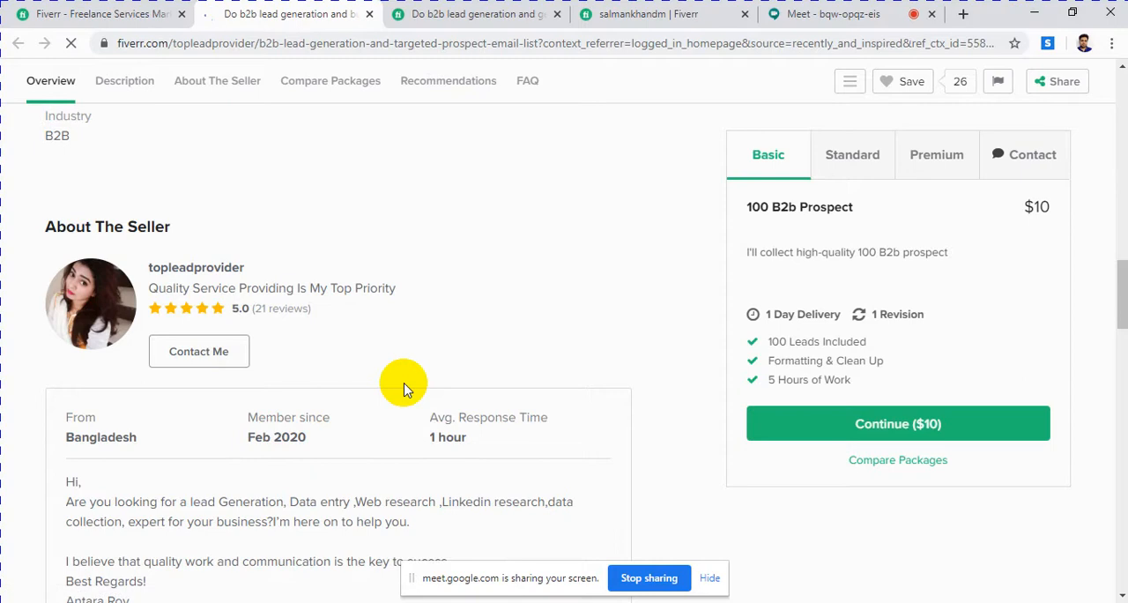
pyautogui.scroll(15, 385, 390)
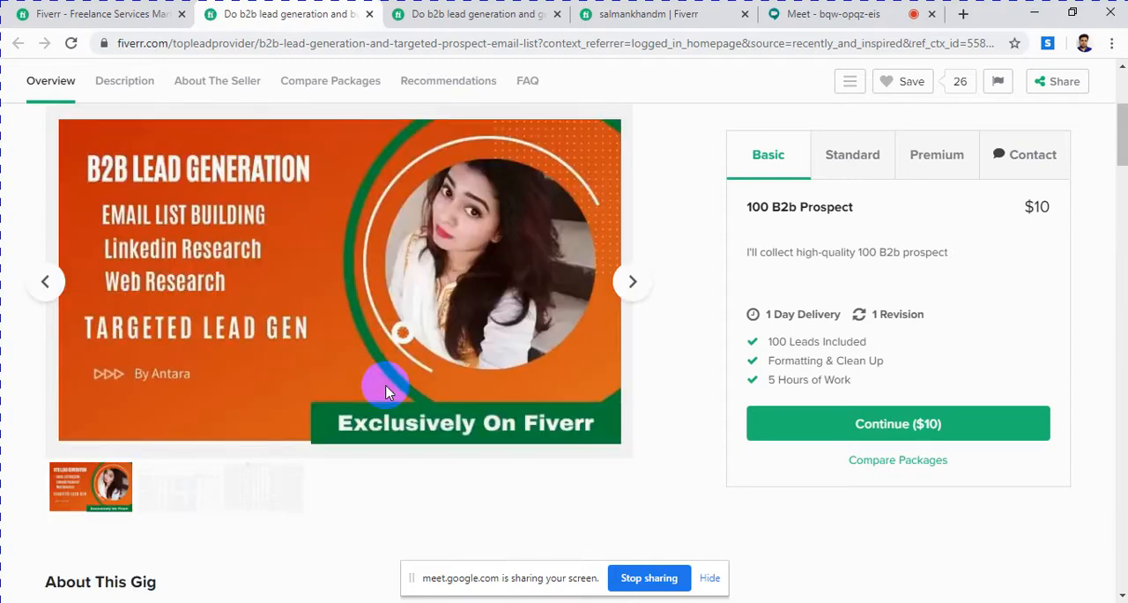
pyautogui.scroll(-10, 385, 390)
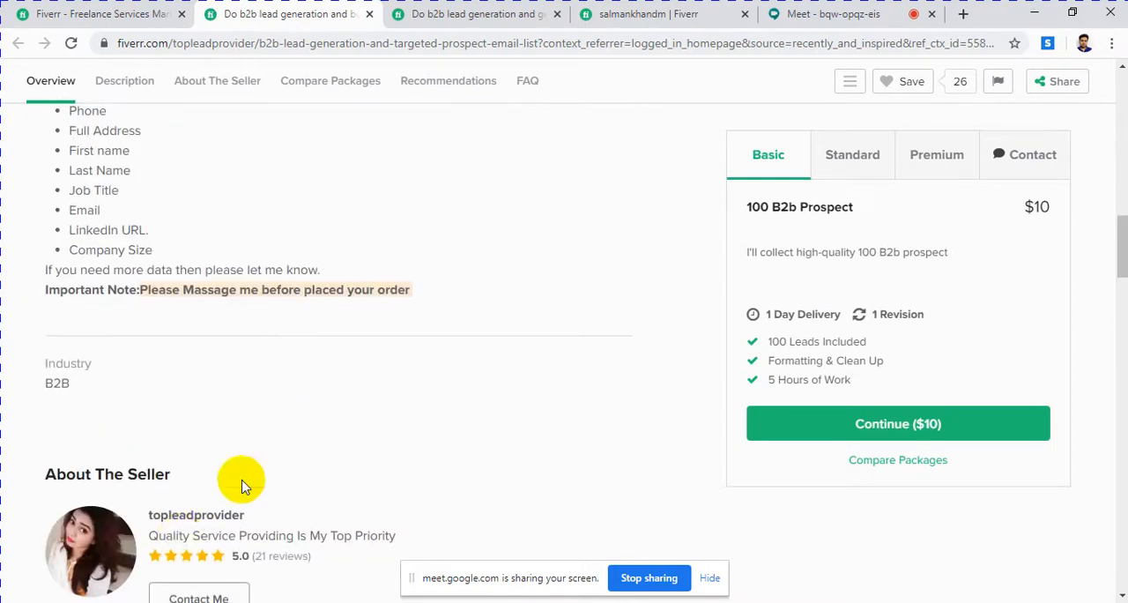
pyautogui.scroll(-4, 238, 478)
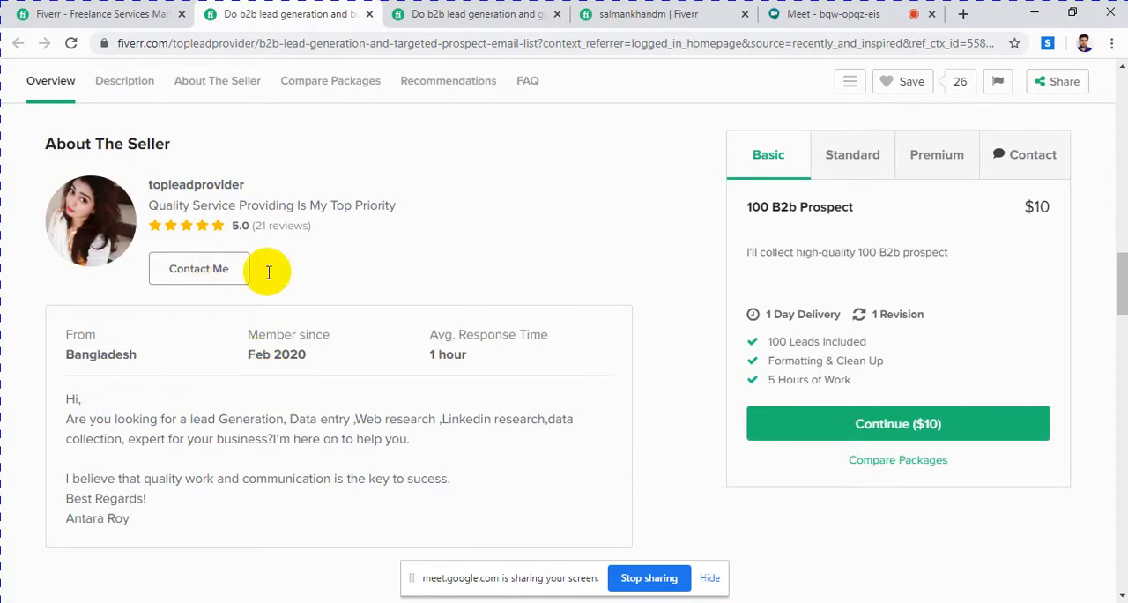
# Step: Return to the start of the prospect email list gig and review its title and image again
pyautogui.scroll(3, 270, 270)
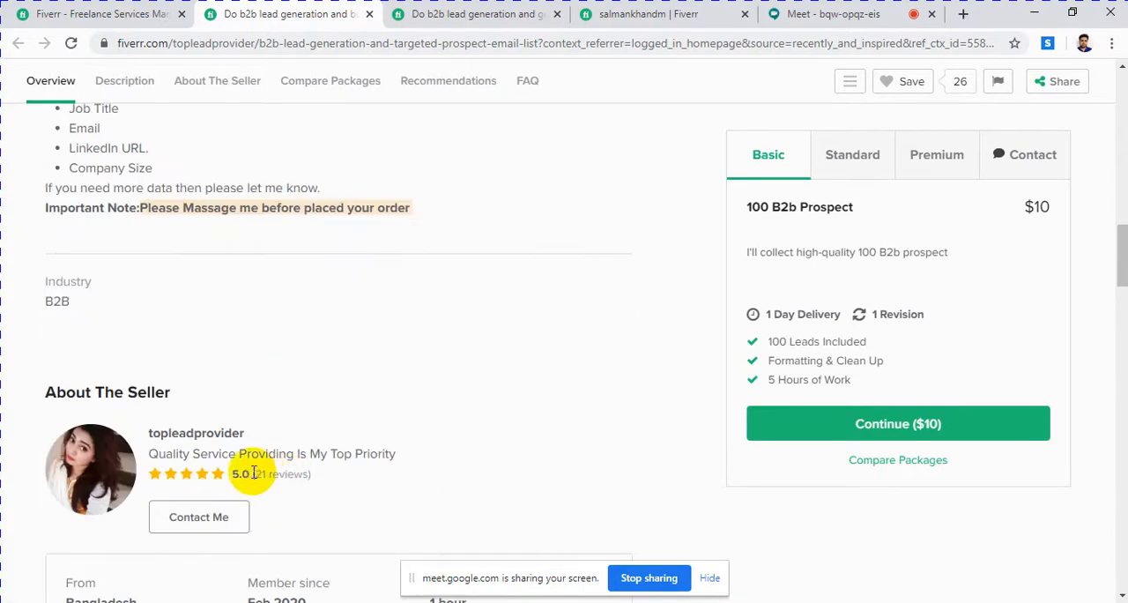
pyautogui.scroll(10, 458, 385)
pyautogui.scroll(3, 473, 379)
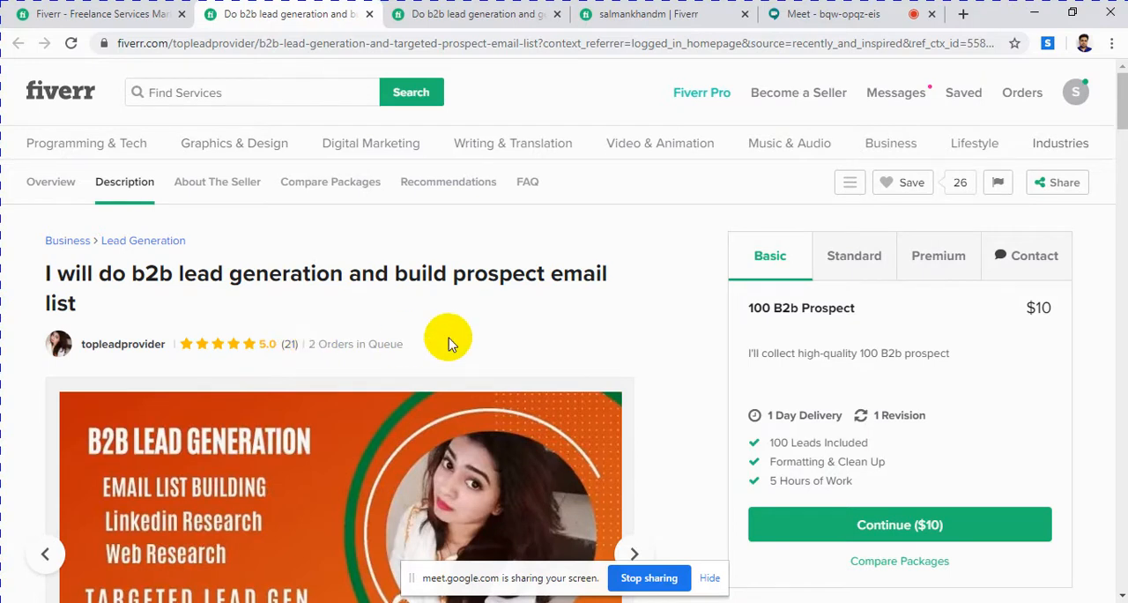
pyautogui.moveTo(151, 268); pyautogui.dragTo(171, 274)
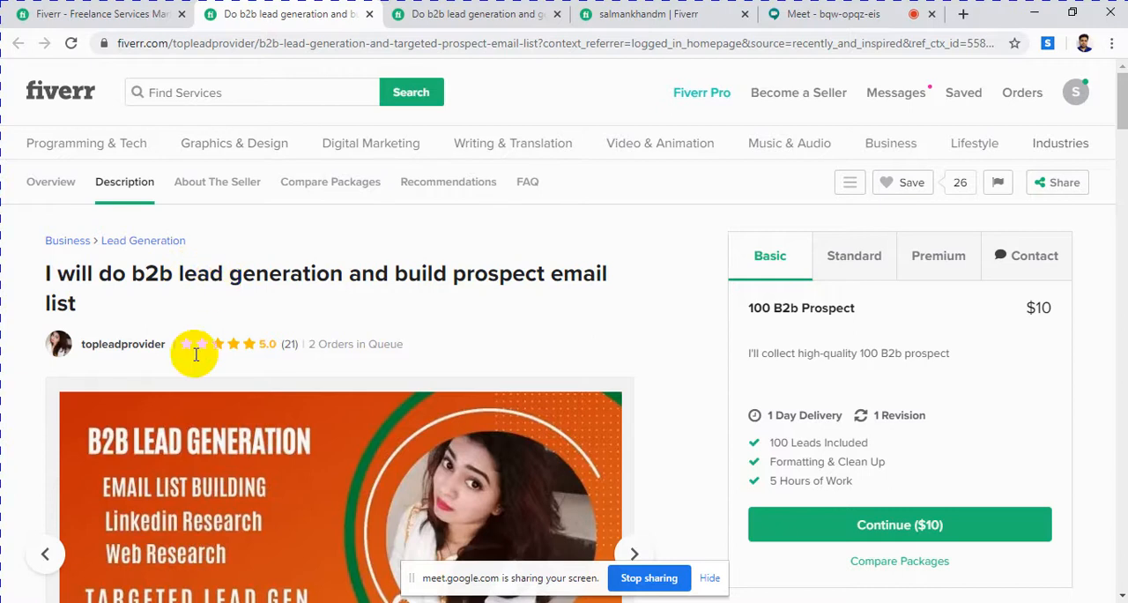
pyautogui.scroll(-3, 163, 361)
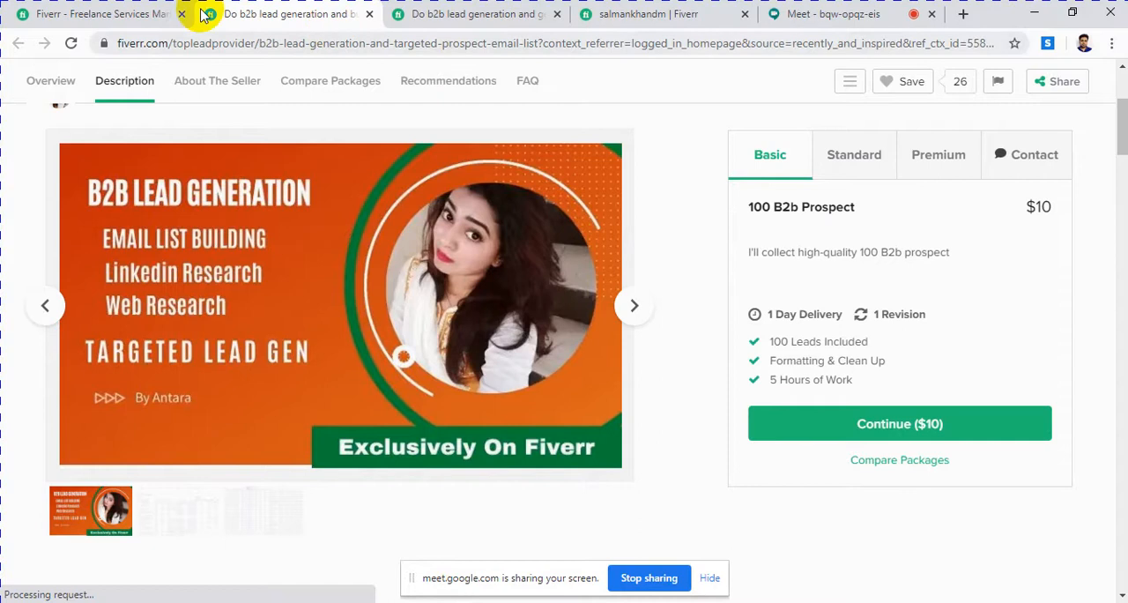
# Step: Browse the gigs under Recently viewed & more and Best sellers in Lead Generation on the Fiverr homepage
pyautogui.click(145, 14)
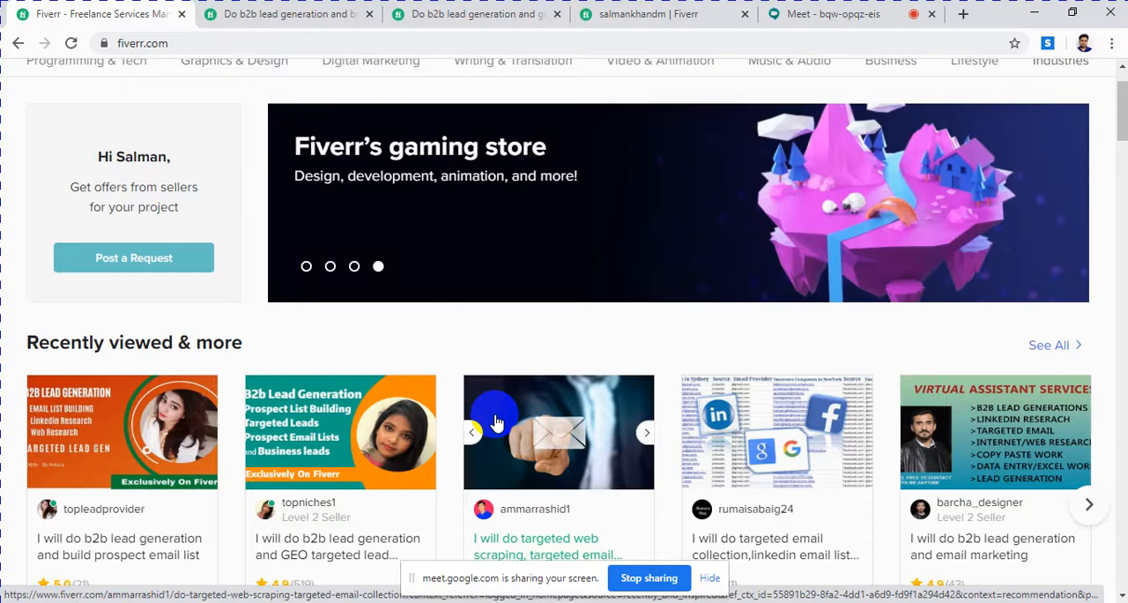
pyautogui.scroll(2, 494, 416)
pyautogui.scroll(-6, 480, 416)
pyautogui.scroll(3, 481, 416)
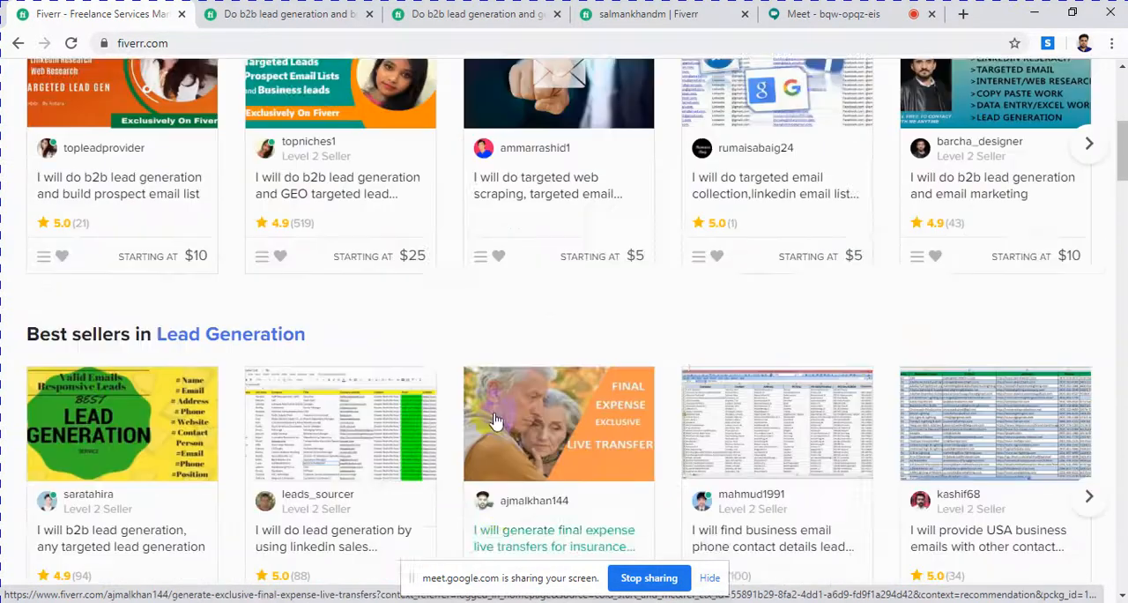
pyautogui.scroll(3, 454, 437)
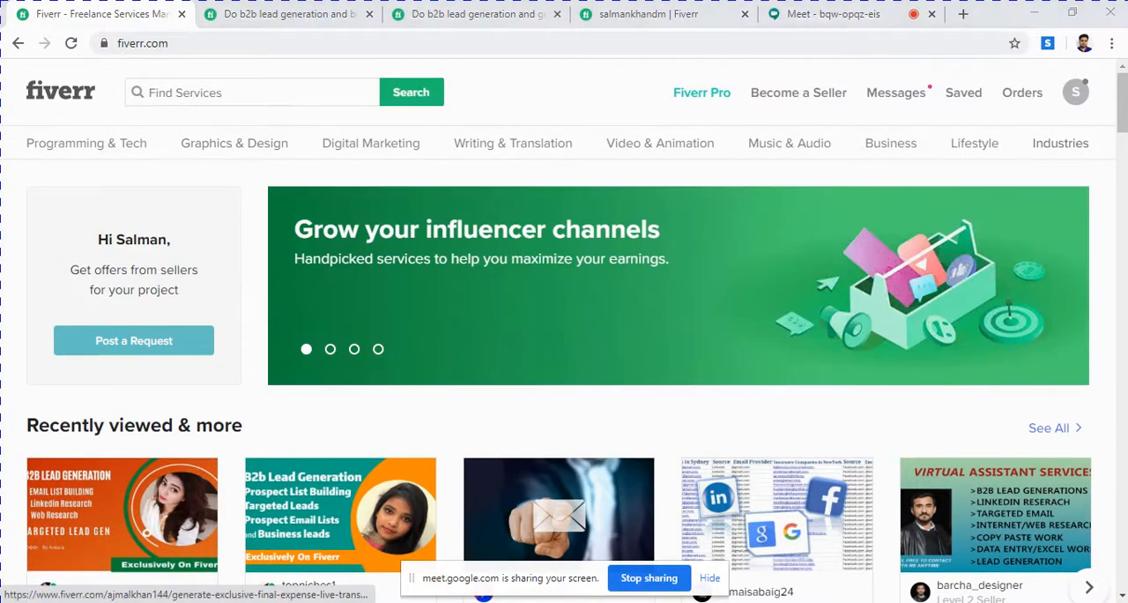
# Step: Check the Google Meet call, switch to the Word notes and highlight the line "Check 10-20 gig and take Idea don't copy"
pyautogui.click(828, 14)
pyautogui.moveTo(368, 440)
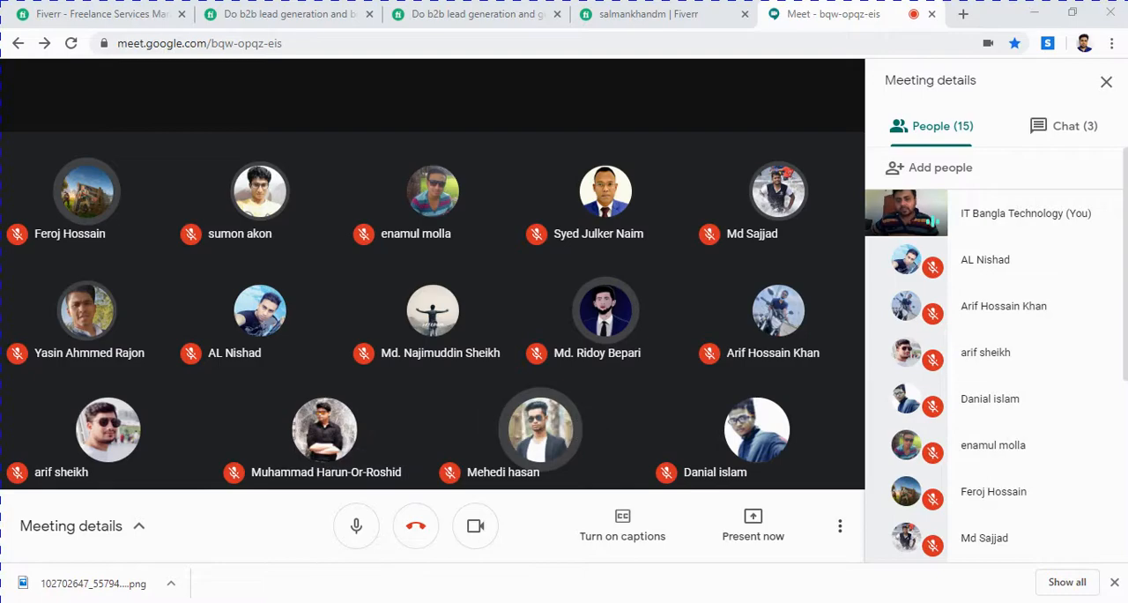
pyautogui.hotkey('alt', 'Tab')
pyautogui.click(478, 381)
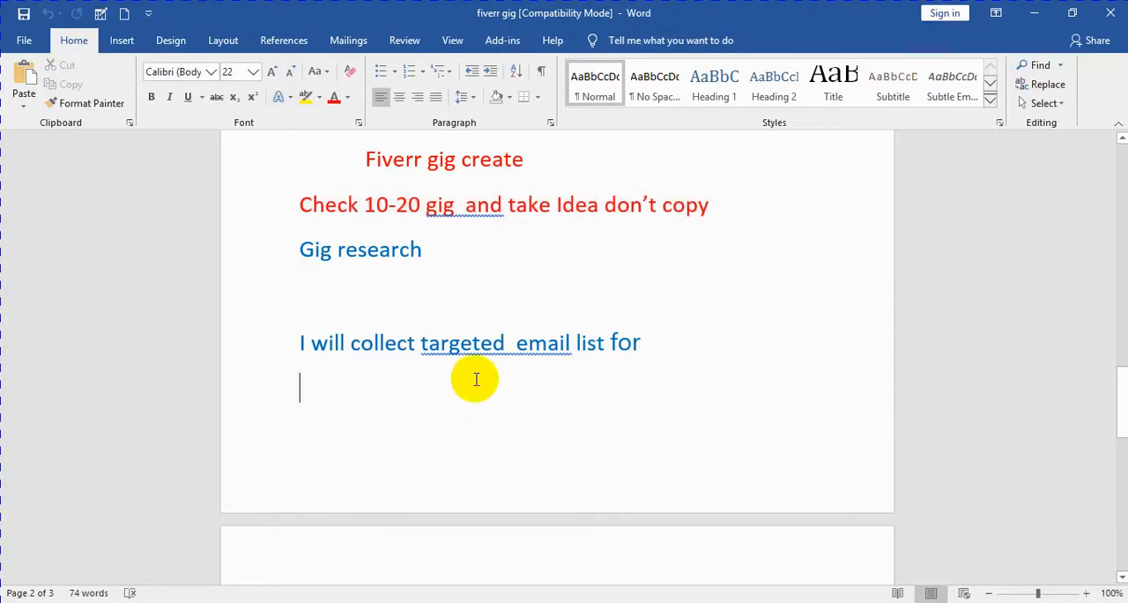
pyautogui.scroll(3, 549, 265)
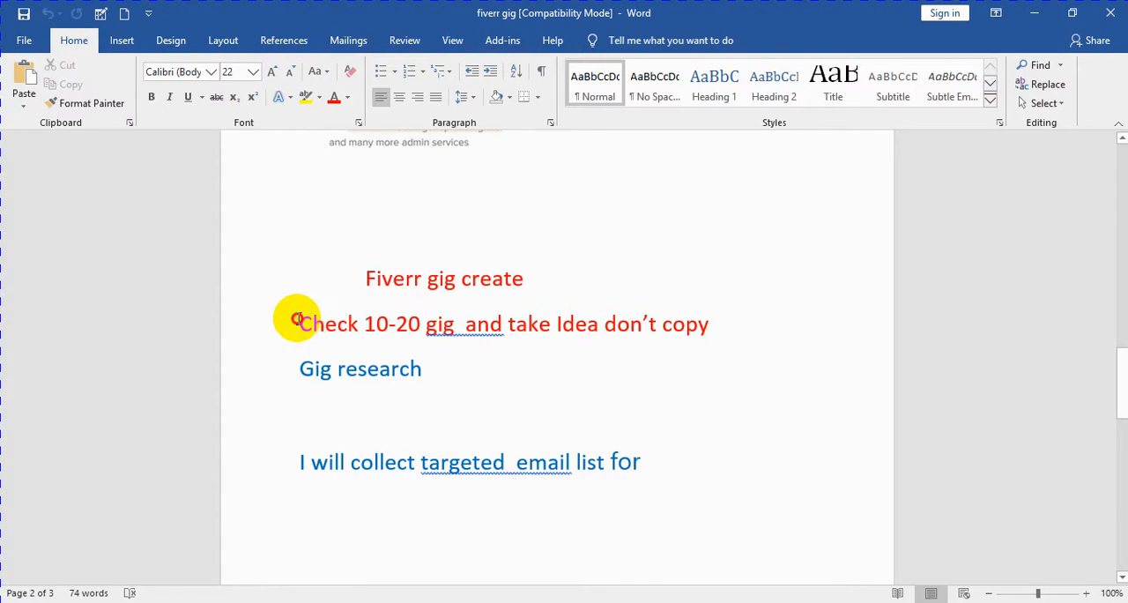
pyautogui.moveTo(322, 321); pyautogui.dragTo(705, 336)
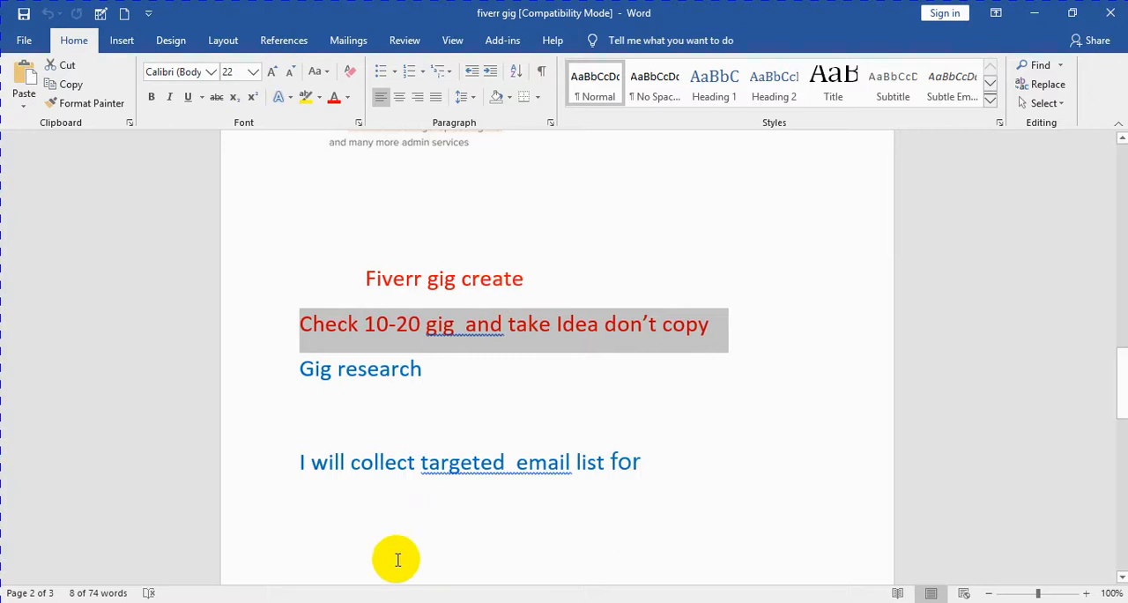
# Step: Switch from the Word notes to the browser and review the prospect email list gig's title, image and description again
pyautogui.click(337, 602)
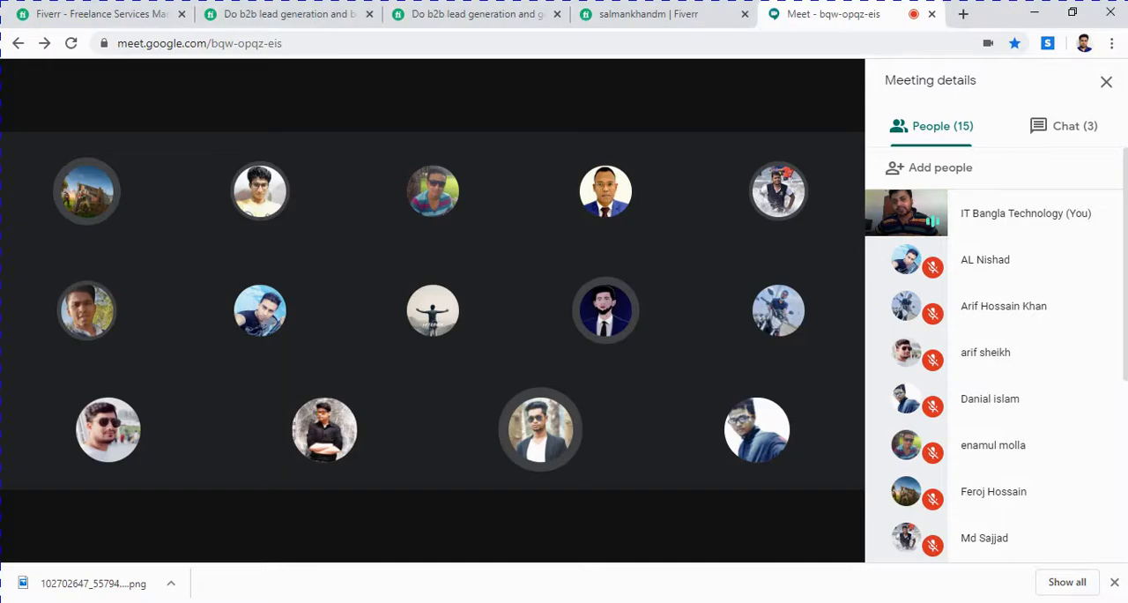
pyautogui.click(303, 11)
pyautogui.scroll(1, 258, 278)
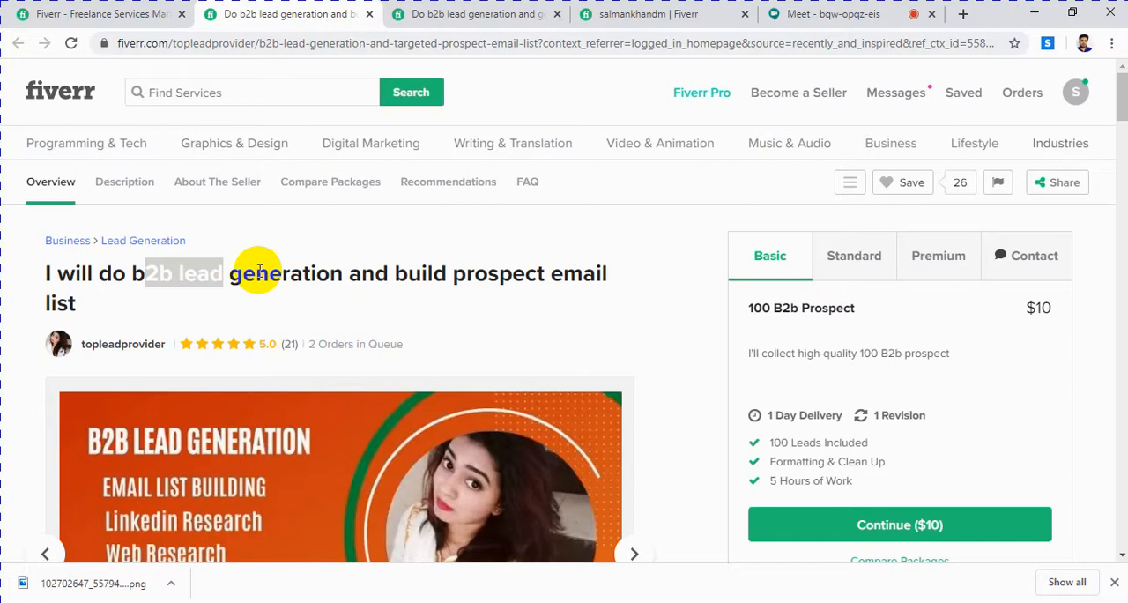
pyautogui.scroll(-5, 258, 270)
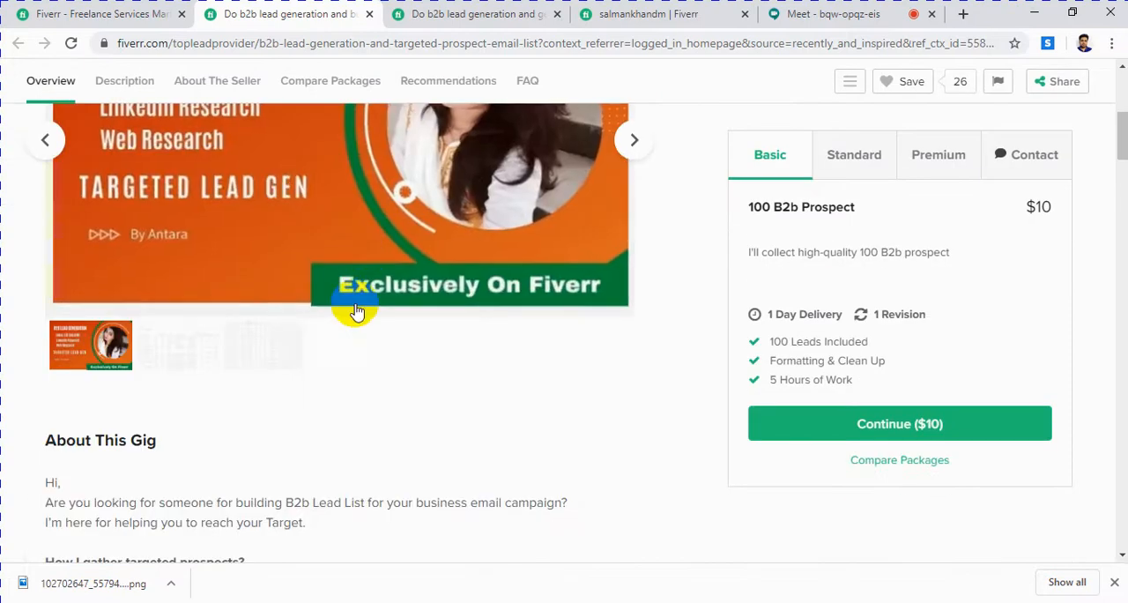
pyautogui.scroll(-3, 357, 308)
pyautogui.scroll(-7, 355, 306)
pyautogui.scroll(13, 354, 304)
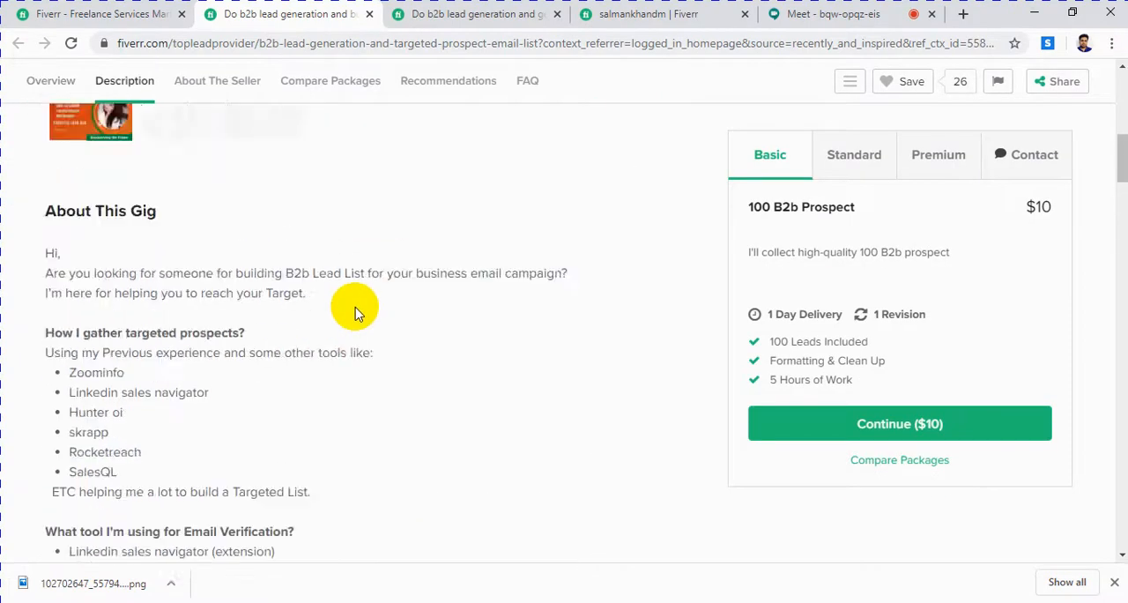
pyautogui.scroll(3, 354, 304)
pyautogui.scroll(-14, 346, 292)
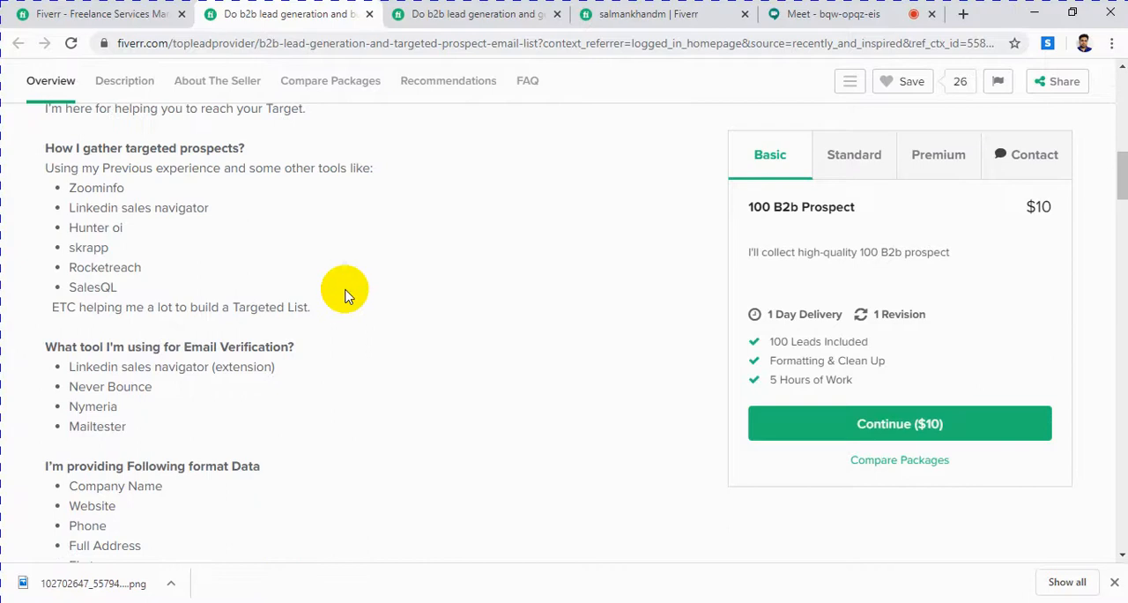
pyautogui.scroll(8, 344, 255)
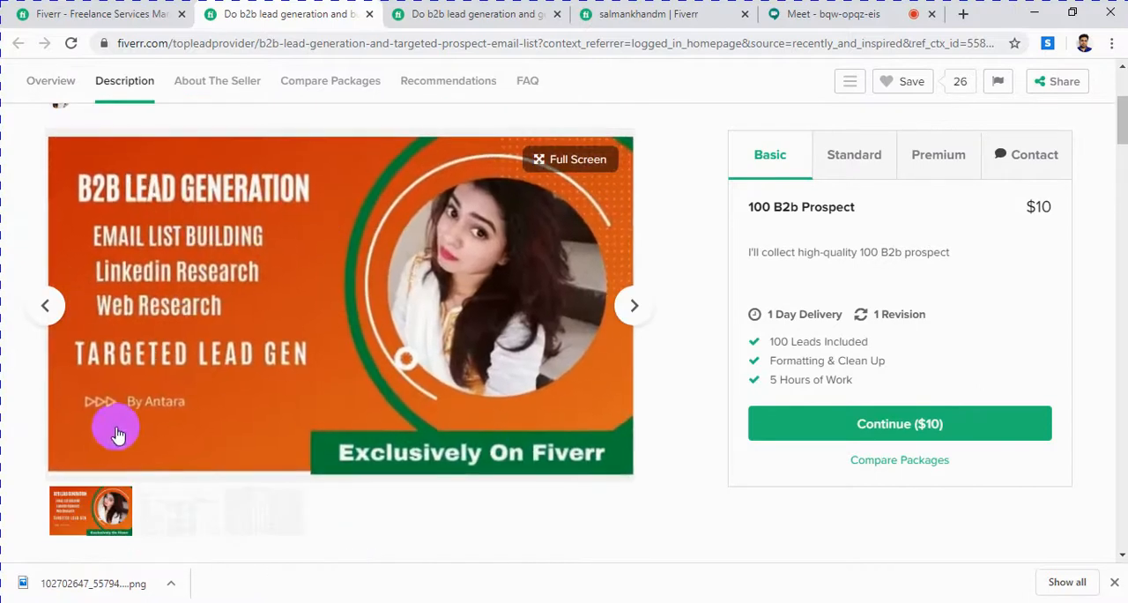
# Step: Review the GEO targeted lead prospecting gig's title, image and description, highlighting the passage on experience, client requirements and lead format
pyautogui.click(425, 15)
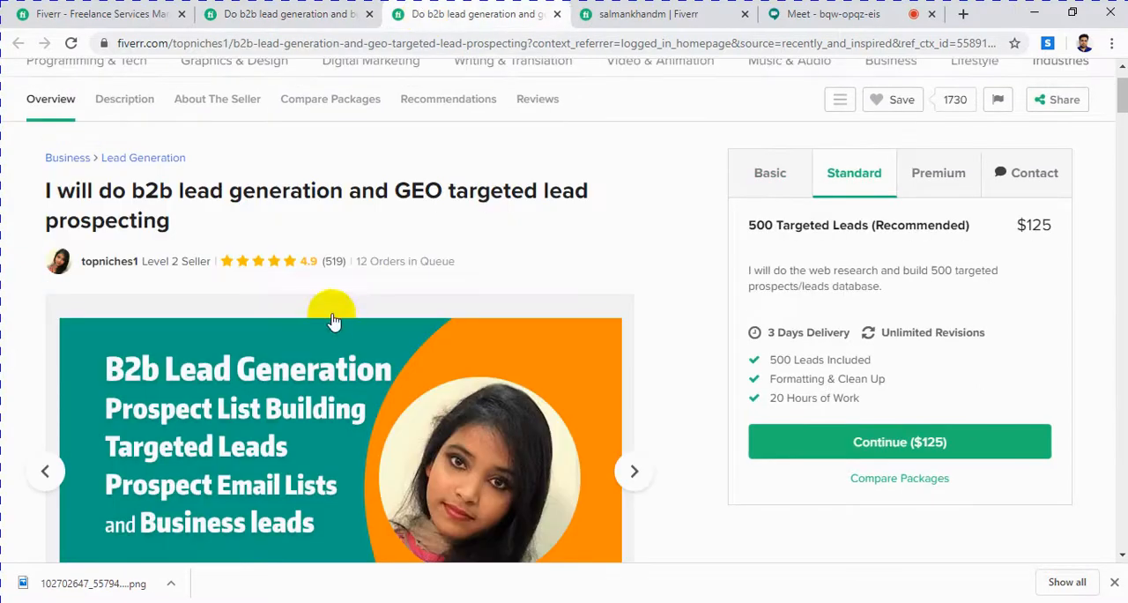
pyautogui.scroll(-5, 333, 314)
pyautogui.scroll(-4, 264, 290)
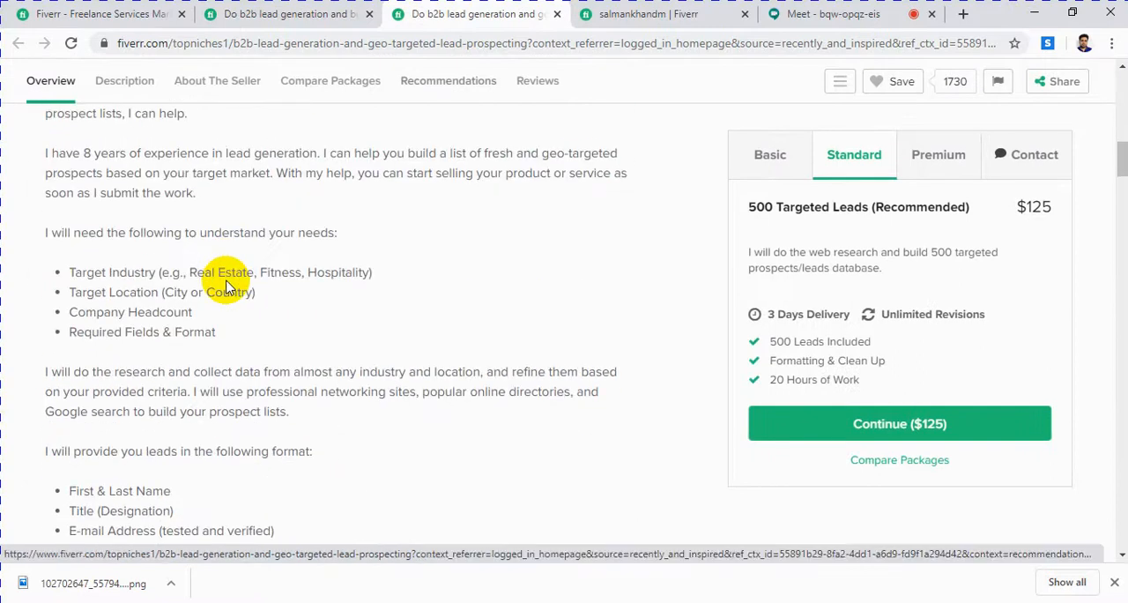
pyautogui.moveTo(69, 146); pyautogui.dragTo(466, 480)
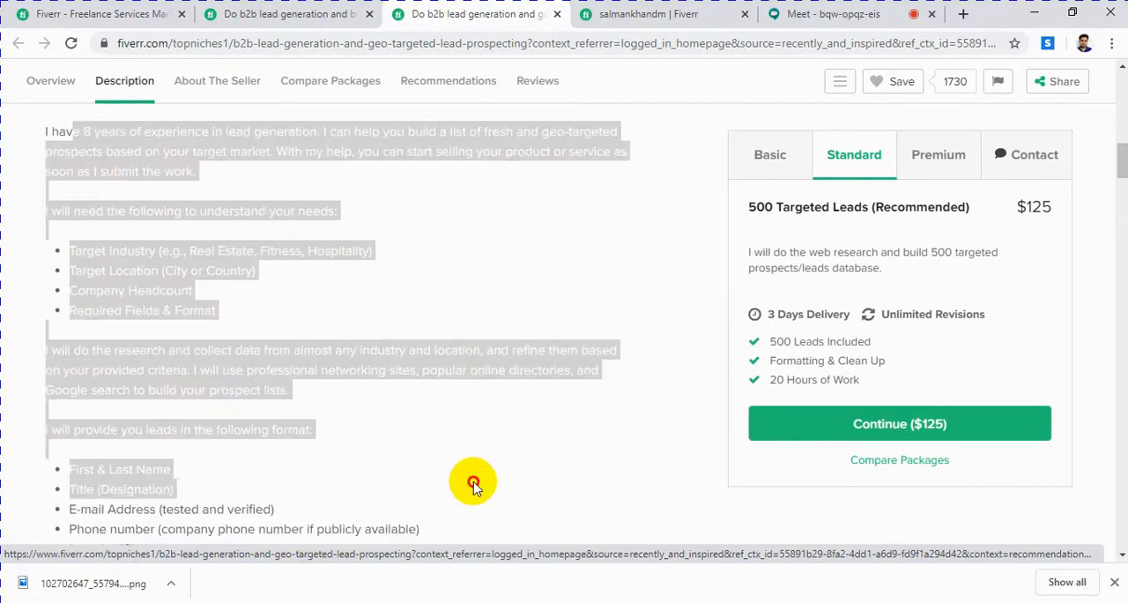
pyautogui.scroll(8, 428, 409)
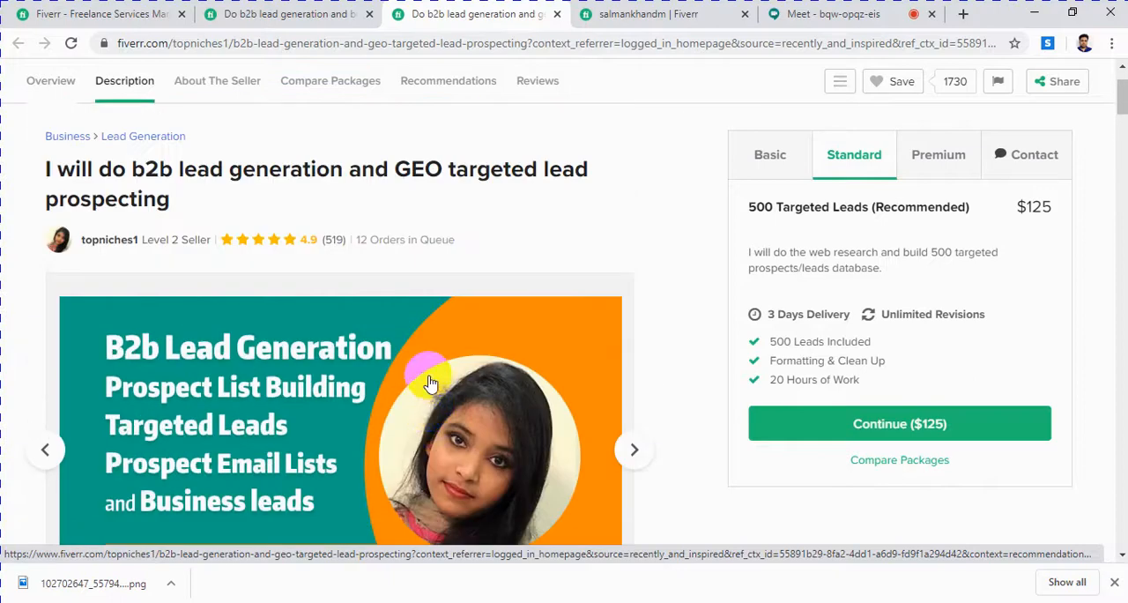
pyautogui.scroll(-10, 428, 379)
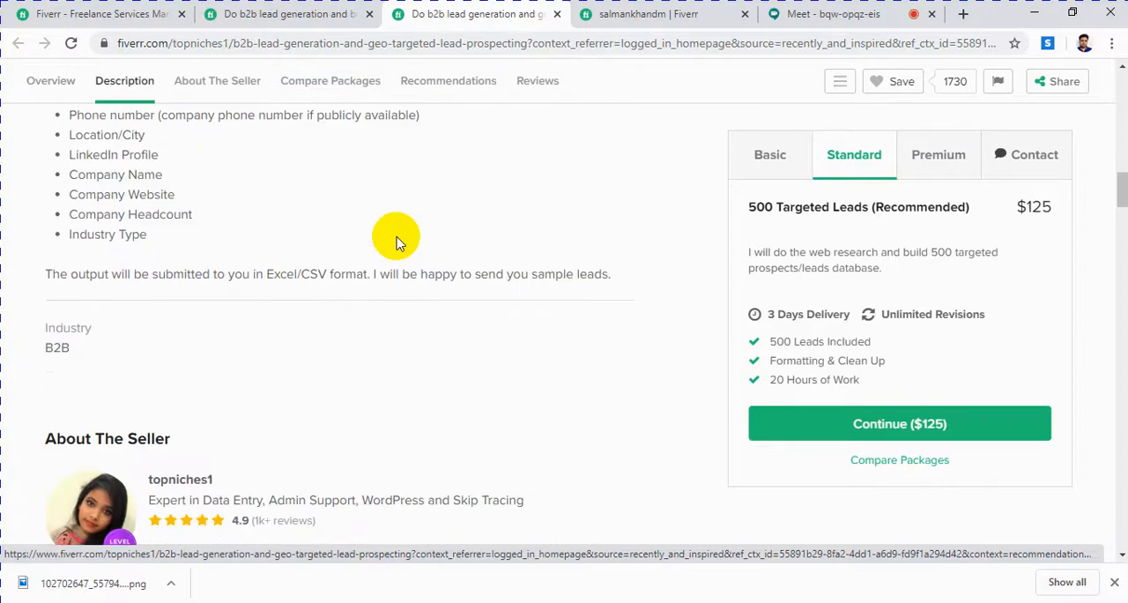
pyautogui.scroll(10, 379, 181)
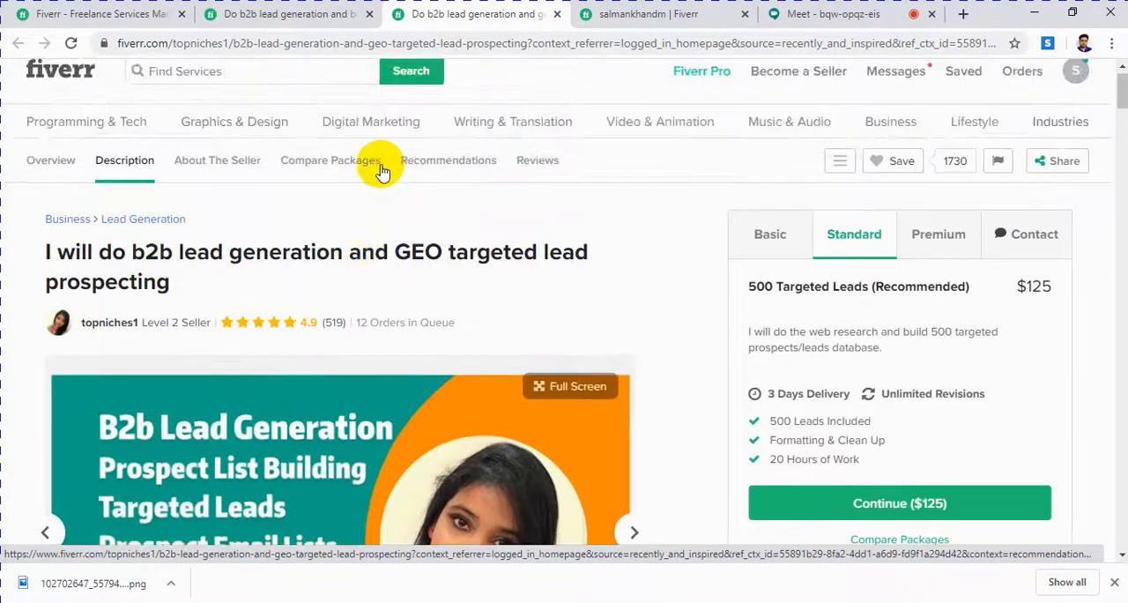
pyautogui.scroll(-2, 379, 167)
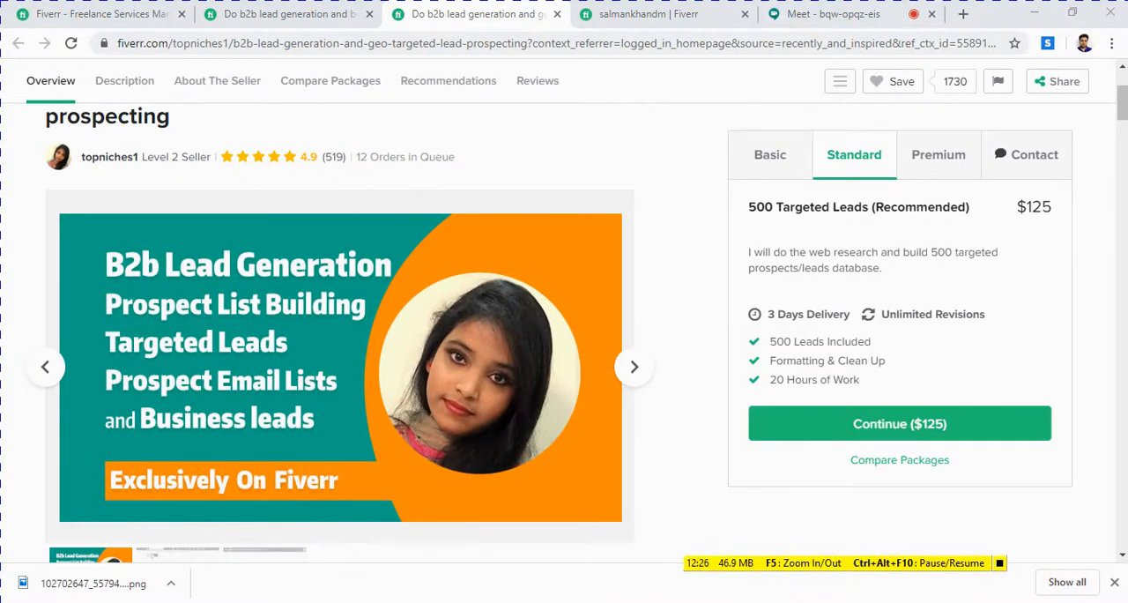
# Step: Look over the Fiverr seller profile page and start creating a new gig from it
pyautogui.click(636, 13)
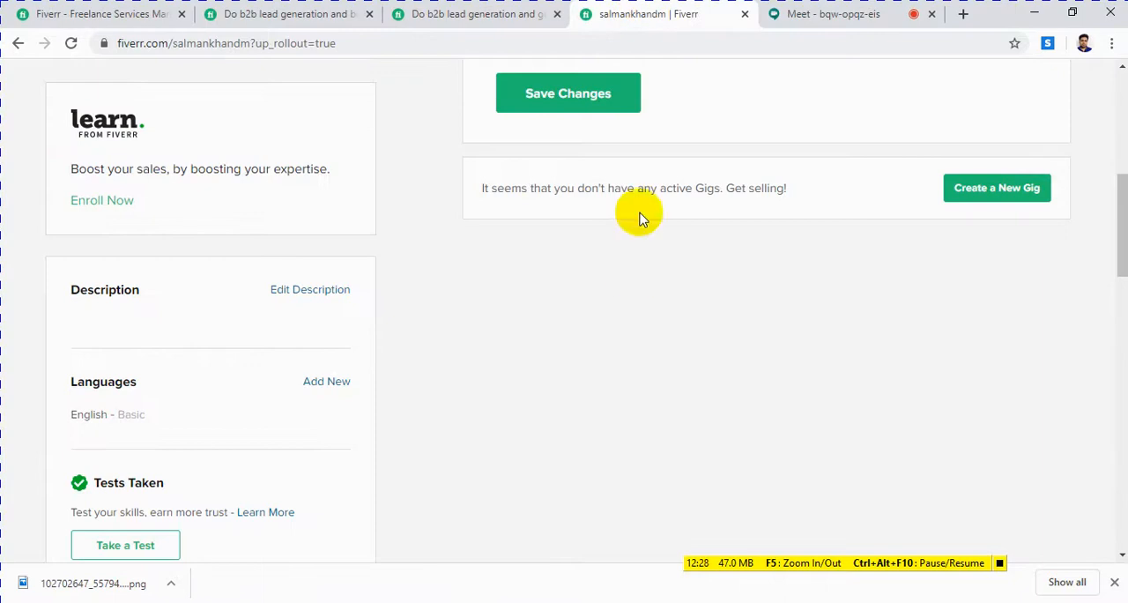
pyautogui.scroll(6, 634, 282)
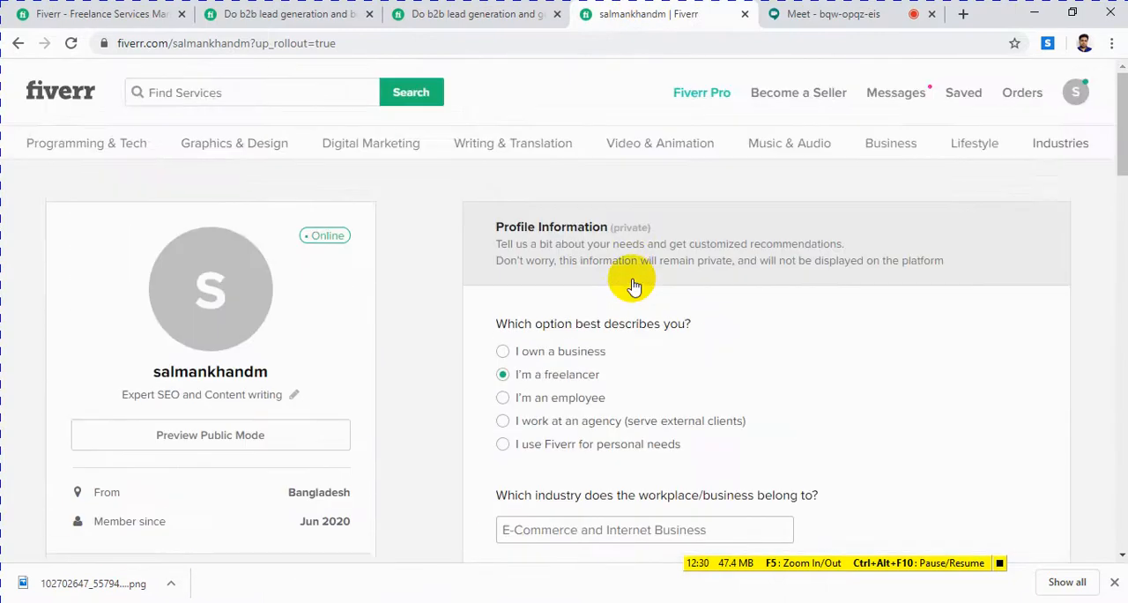
pyautogui.scroll(-8, 633, 285)
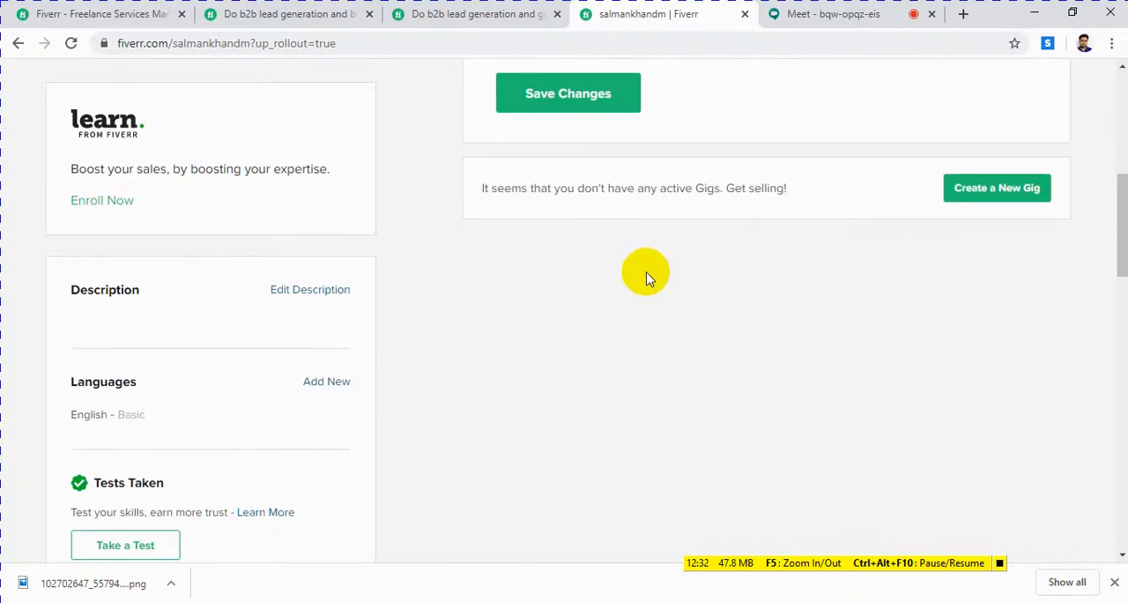
pyautogui.click(1013, 198)
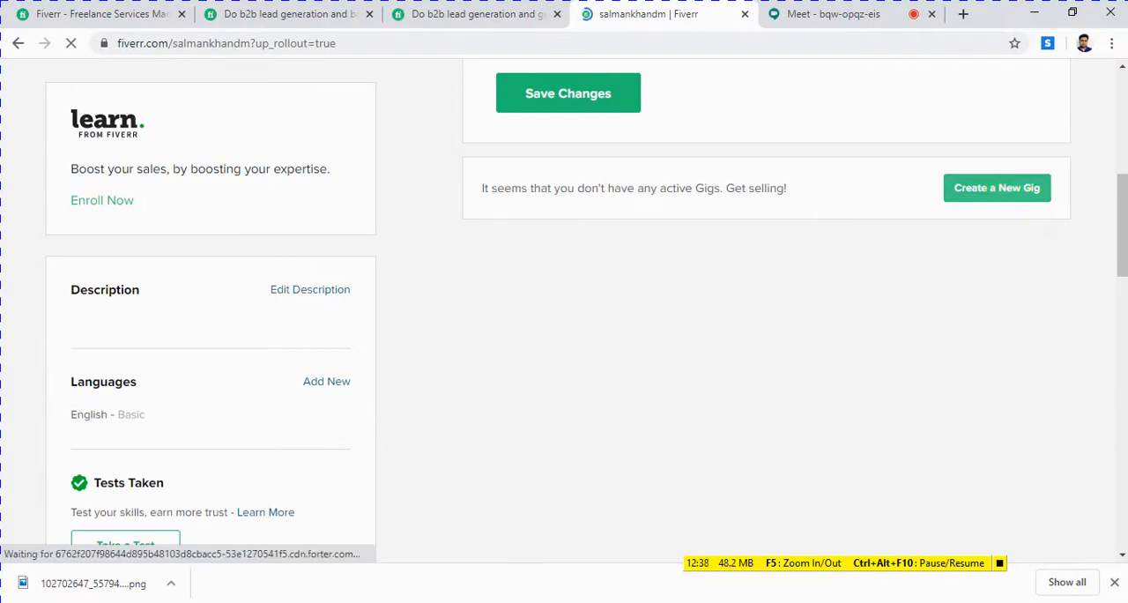
# Step: Present the entire screen to the participants of the Google Meet call
pyautogui.click(854, 16)
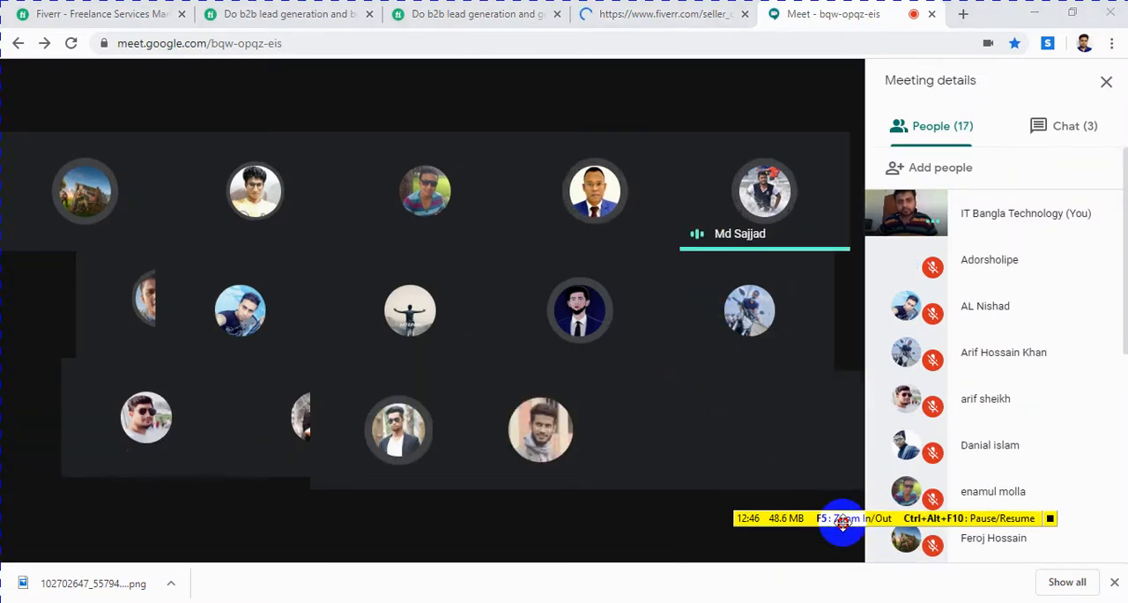
pyautogui.click(747, 532)
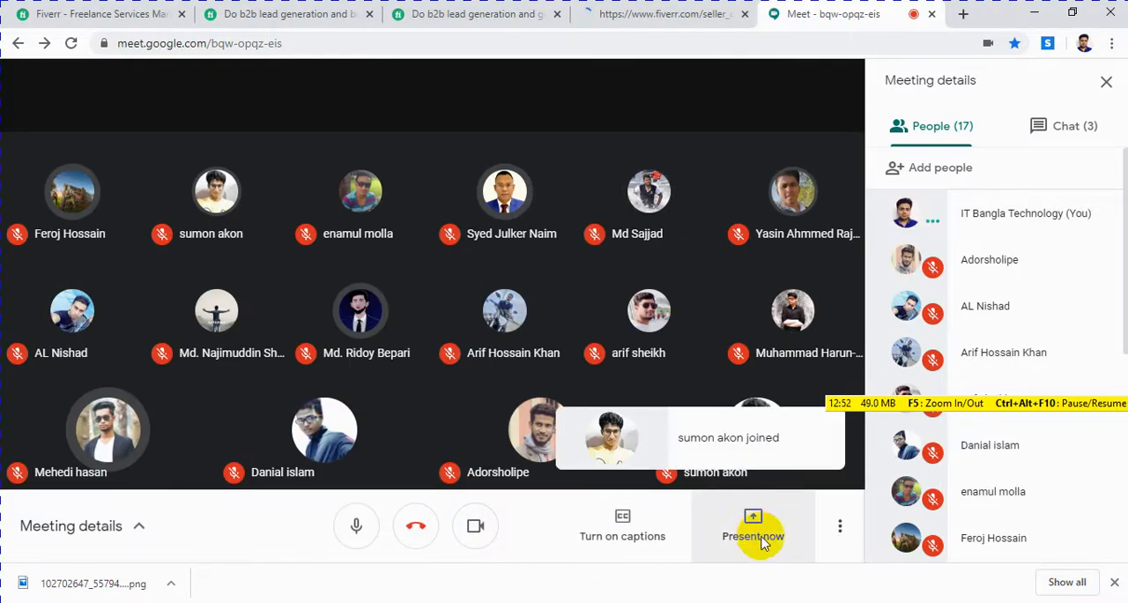
pyautogui.click(780, 531)
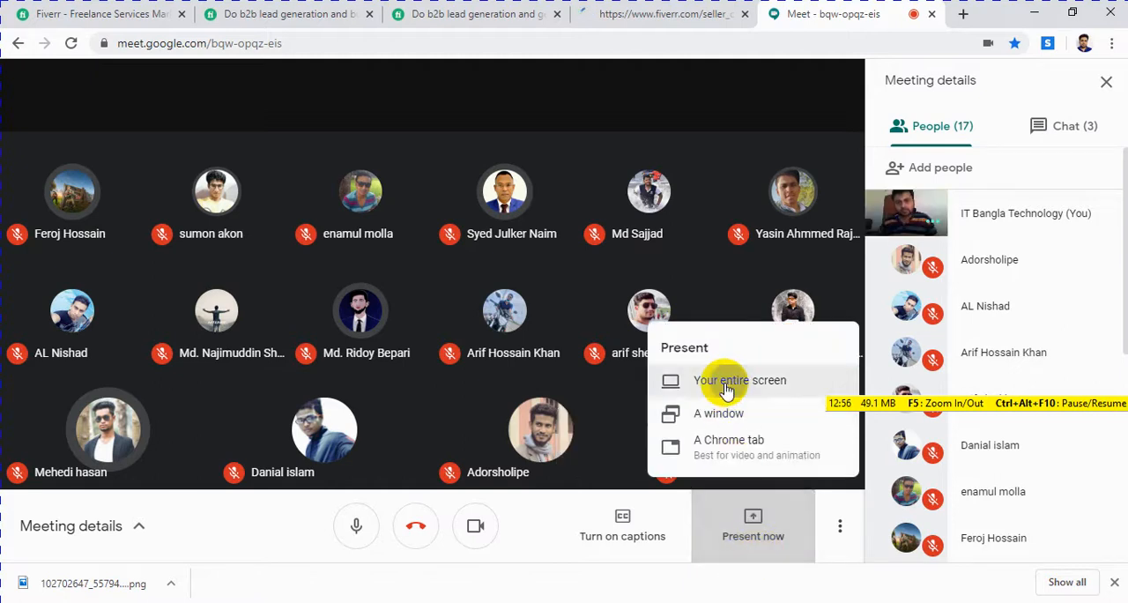
pyautogui.click(724, 385)
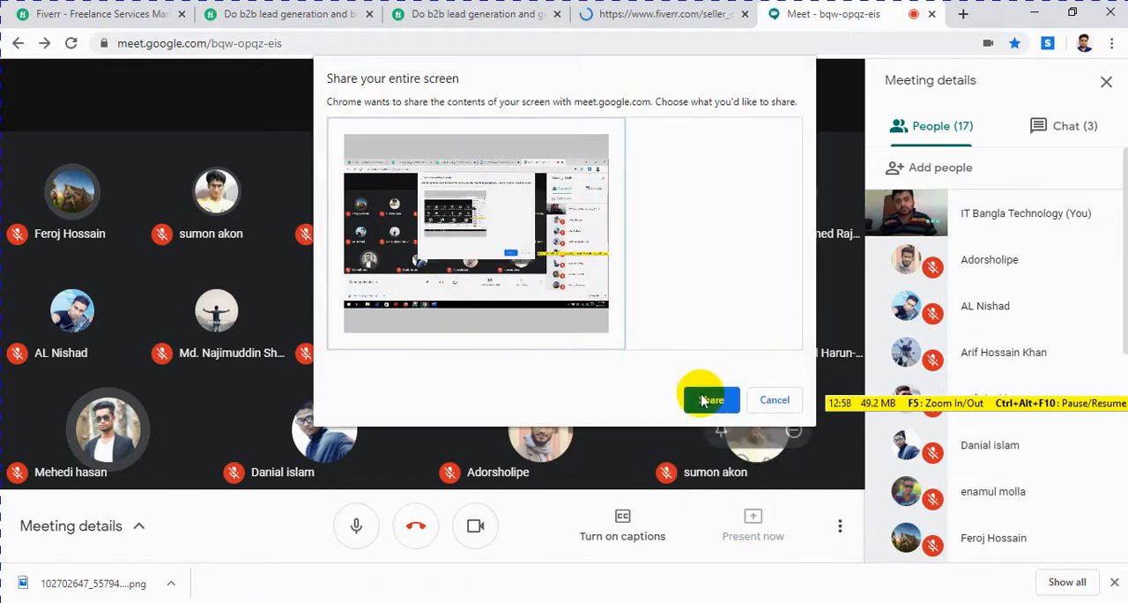
pyautogui.click(702, 401)
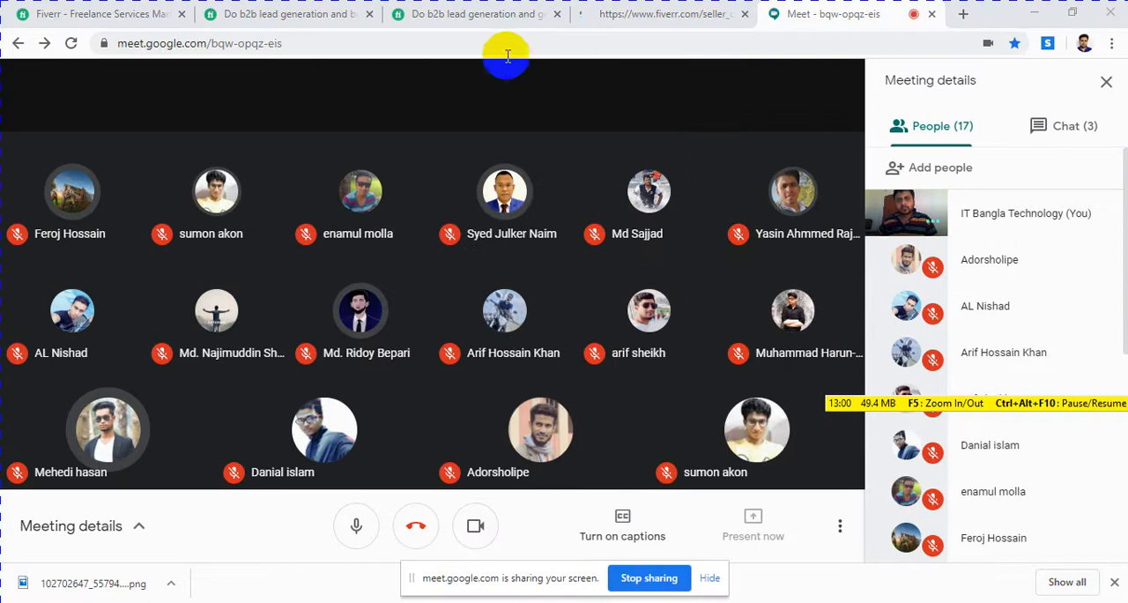
# Step: Return to Fiverr's seller onboarding, highlight "Create your seller profile" in the selling breakdown, and continue to the profile advice
pyautogui.click(614, 17)
pyautogui.click(484, 17)
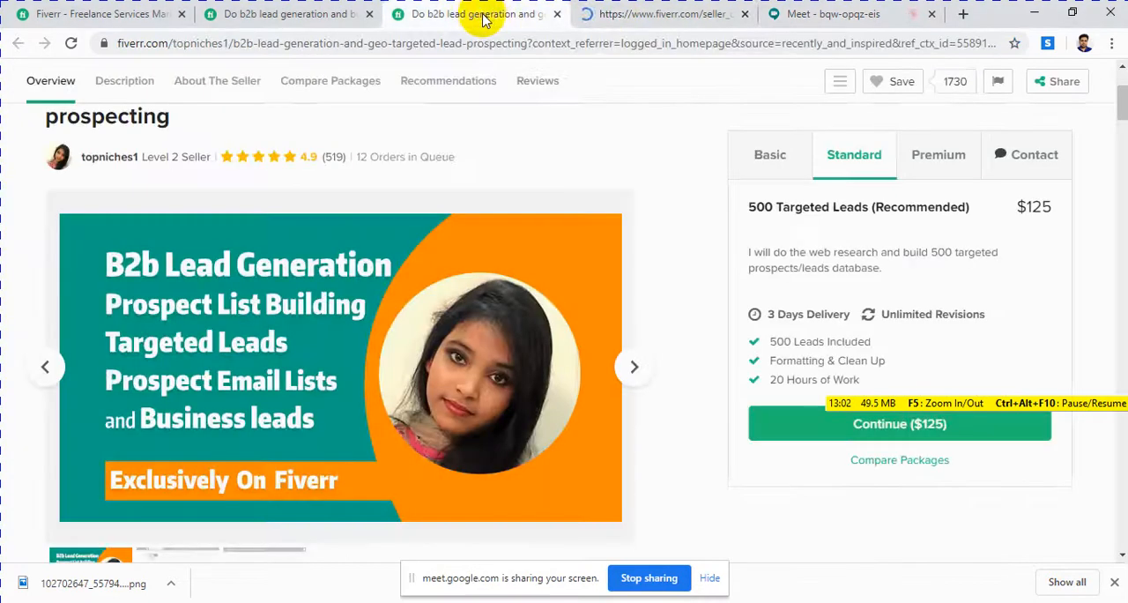
pyautogui.click(641, 14)
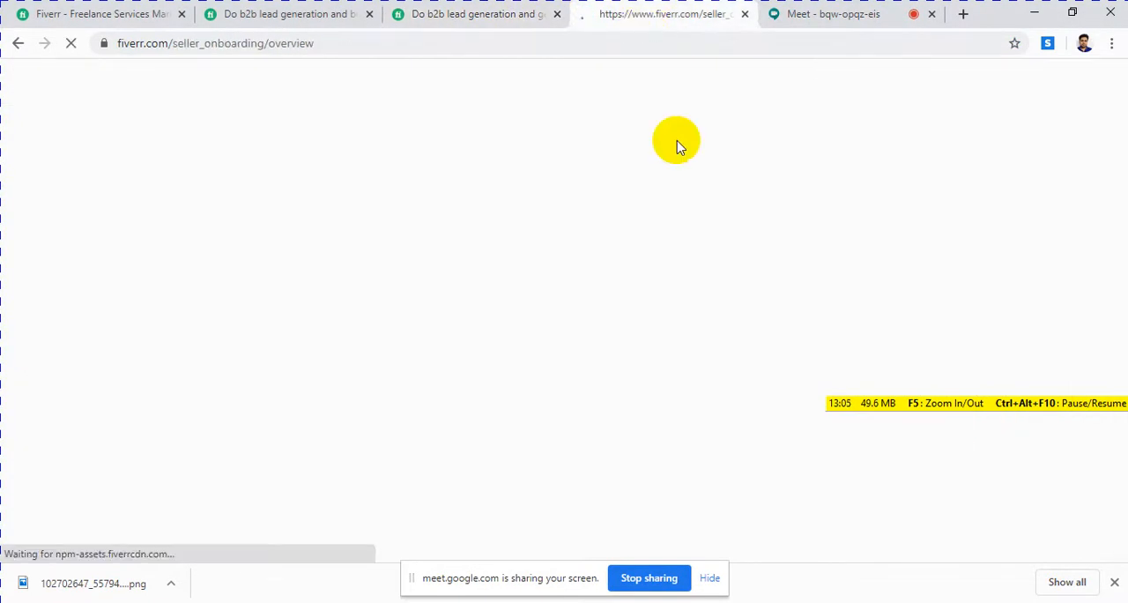
pyautogui.click(418, 41)
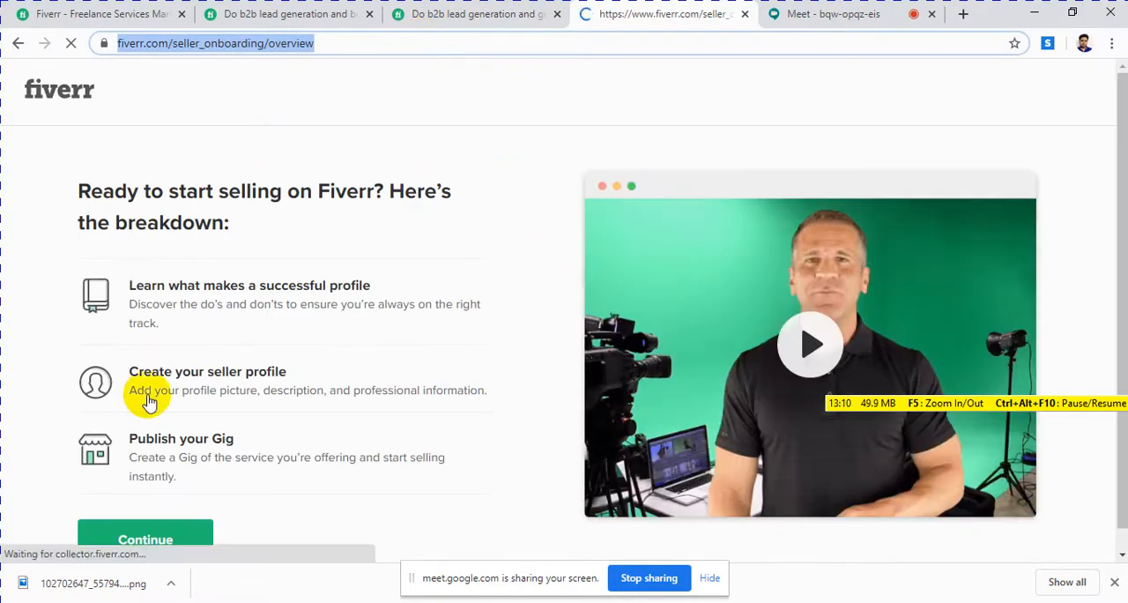
pyautogui.scroll(-1, 443, 312)
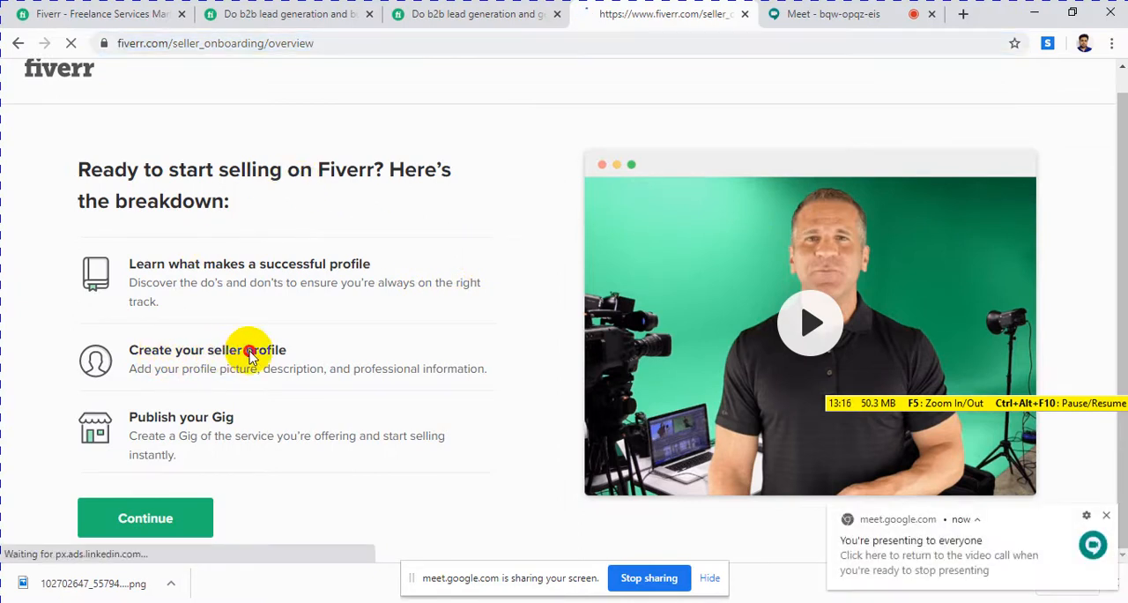
pyautogui.moveTo(183, 352); pyautogui.dragTo(307, 353)
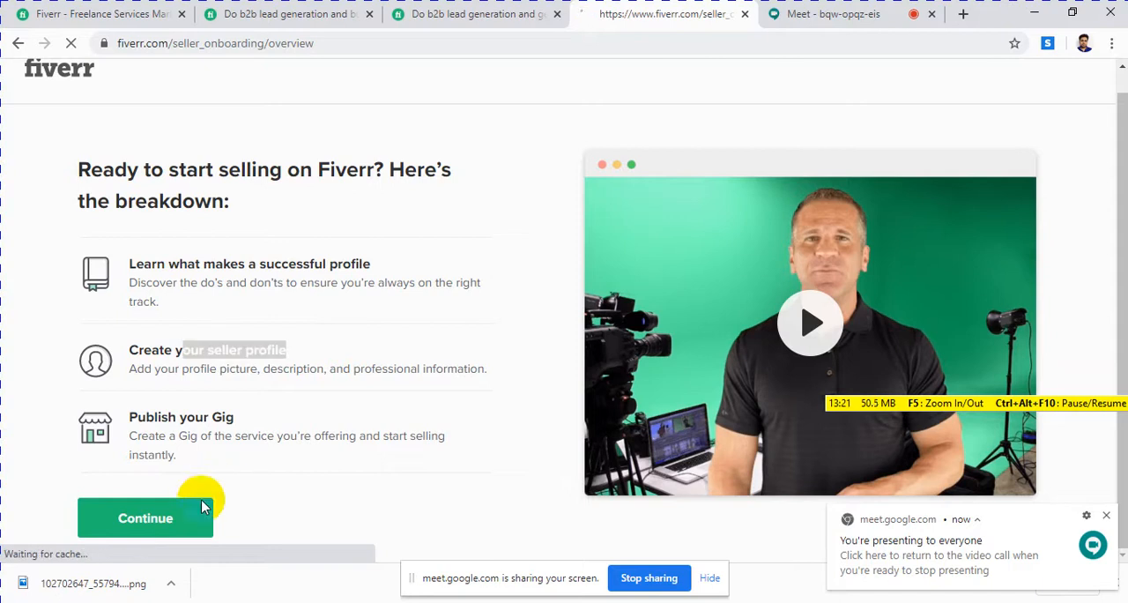
pyautogui.click(139, 522)
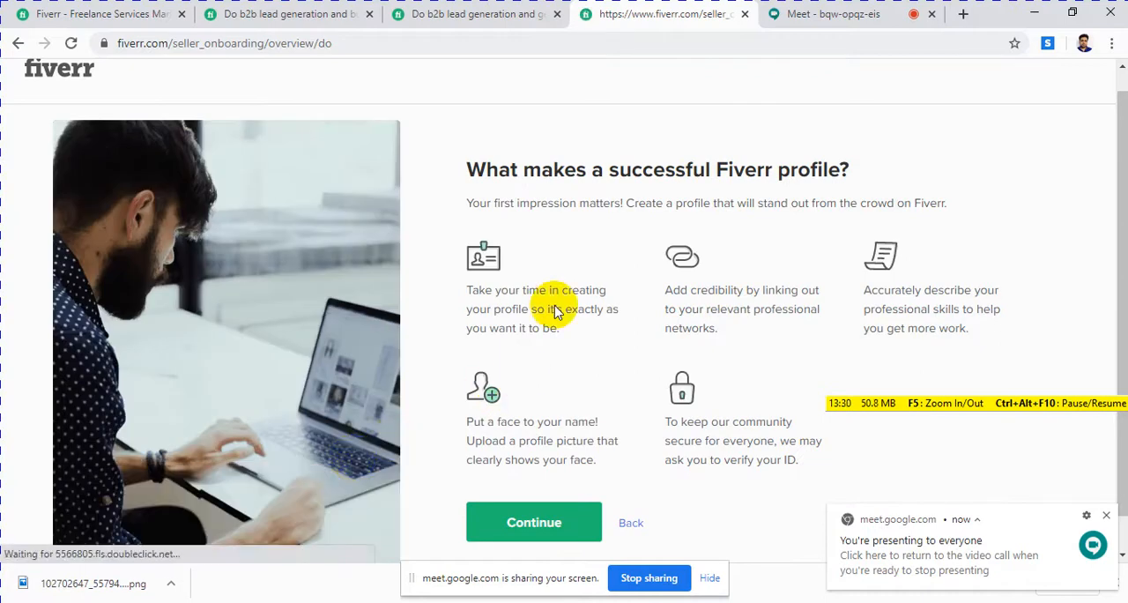
# Step: Go through the onboarding pages on successful profiles and things to steer clear of, and continue to Personal Info
pyautogui.scroll(-1, 715, 313)
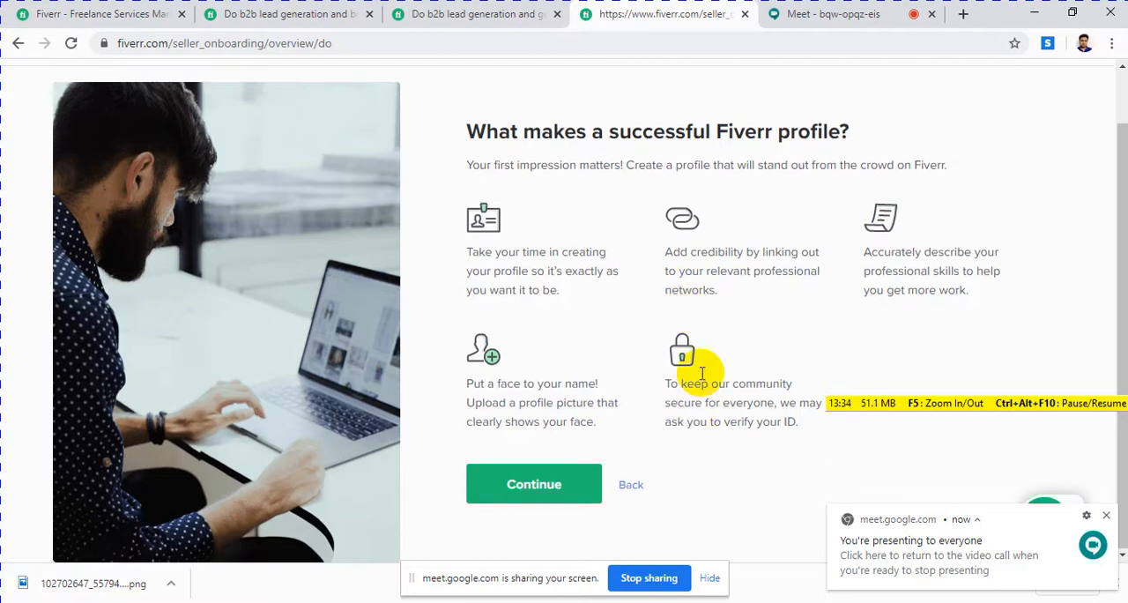
pyautogui.click(552, 485)
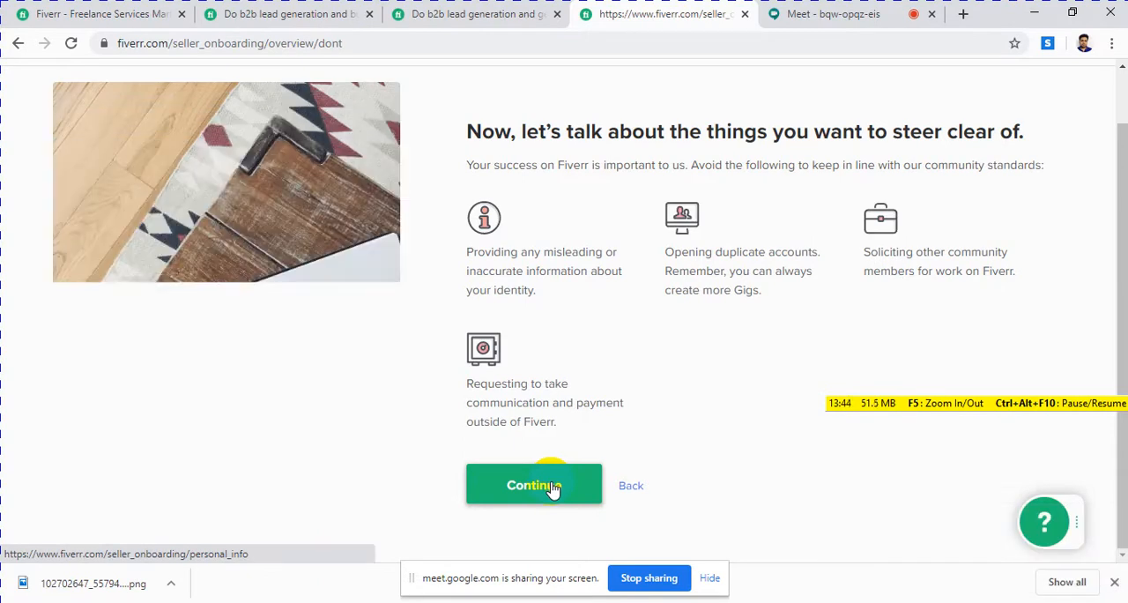
pyautogui.click(552, 486)
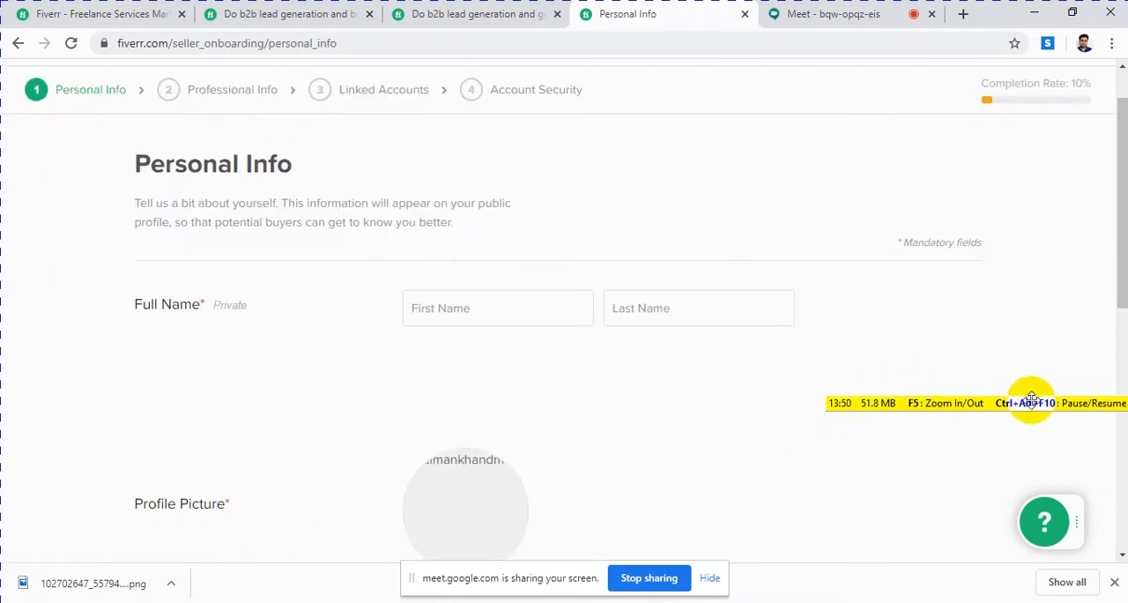
pyautogui.moveTo(1010, 404); pyautogui.dragTo(829, 406)
pyautogui.click(959, 404)
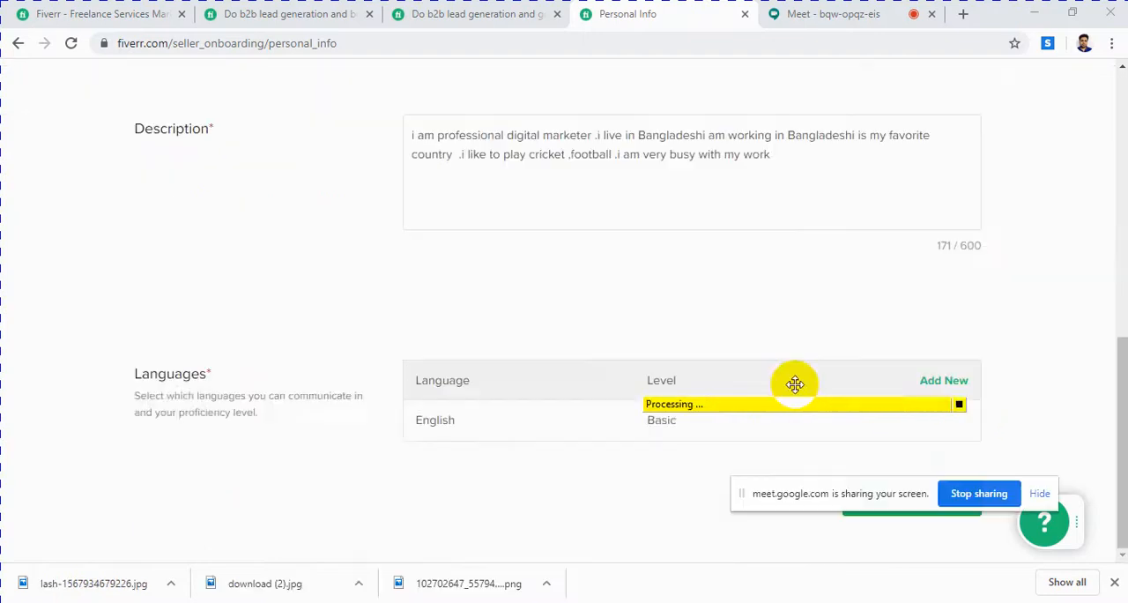
pyautogui.moveTo(787, 378); pyautogui.dragTo(742, 550)
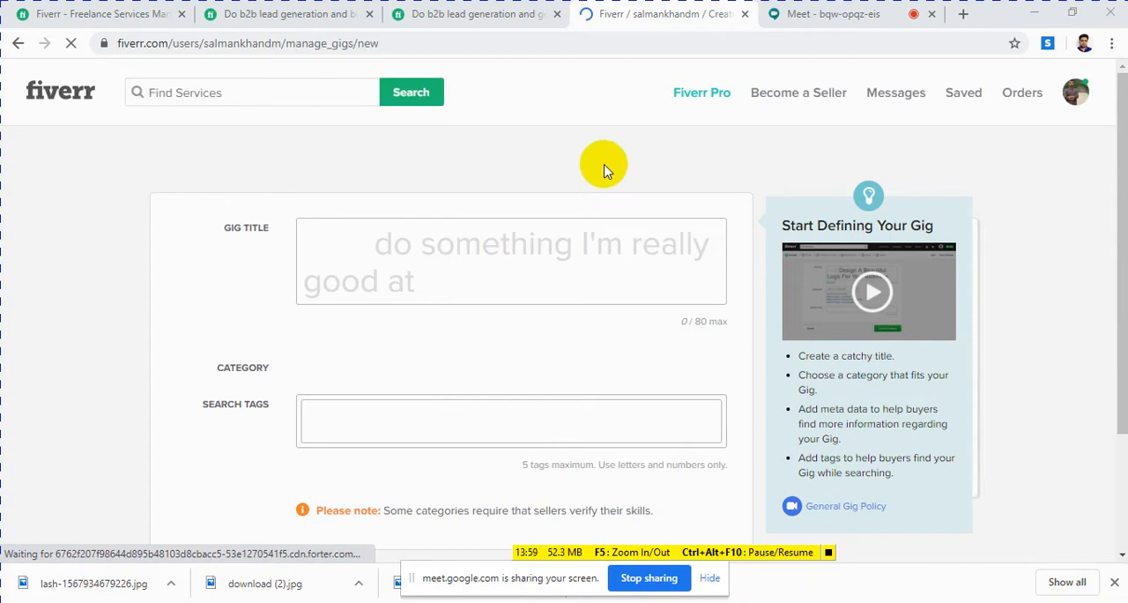
# Step: Look over the new gig's Overview form with its gig title, category and search tags fields
pyautogui.scroll(-3, 592, 380)
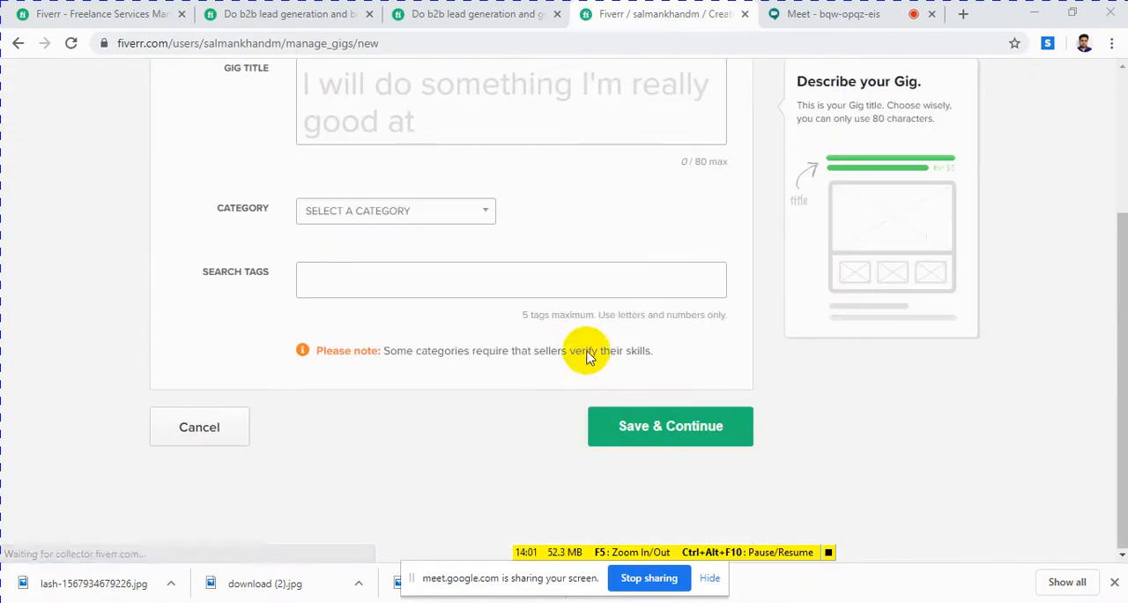
pyautogui.scroll(3, 589, 353)
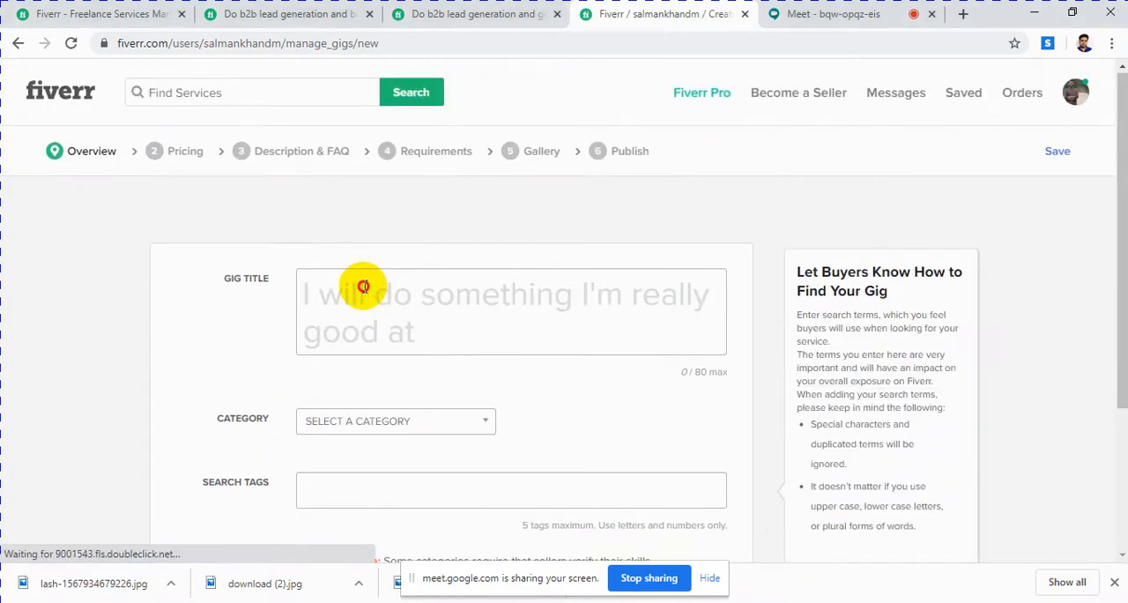
# Step: Point out the "I will" wording in the gig title field of the new gig's Overview form
pyautogui.click(373, 309)
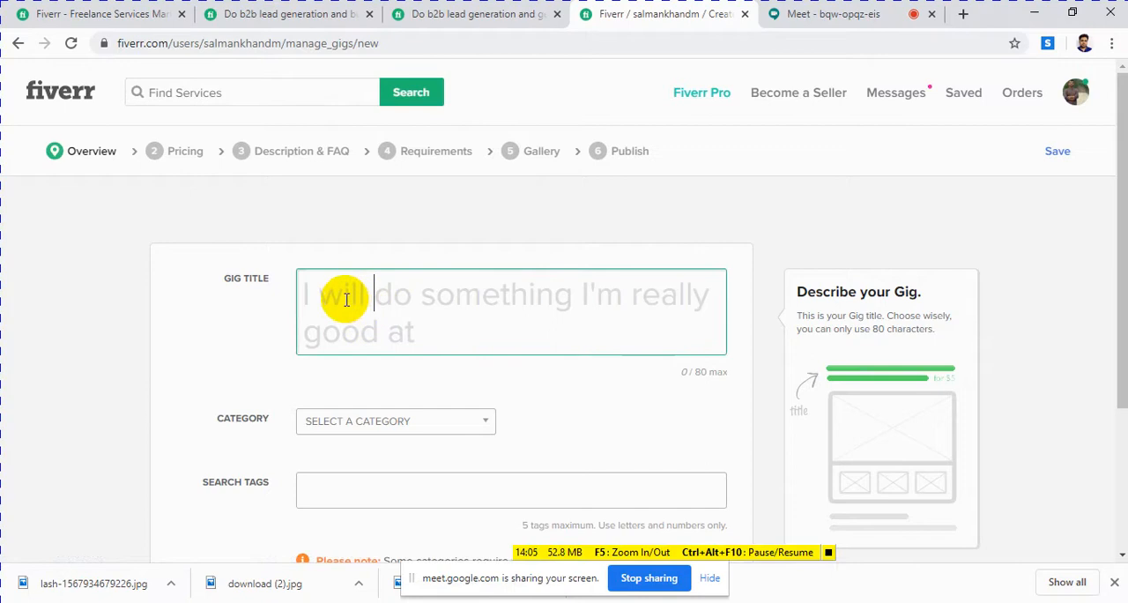
pyautogui.click(358, 302)
pyautogui.moveTo(359, 301); pyautogui.dragTo(468, 301)
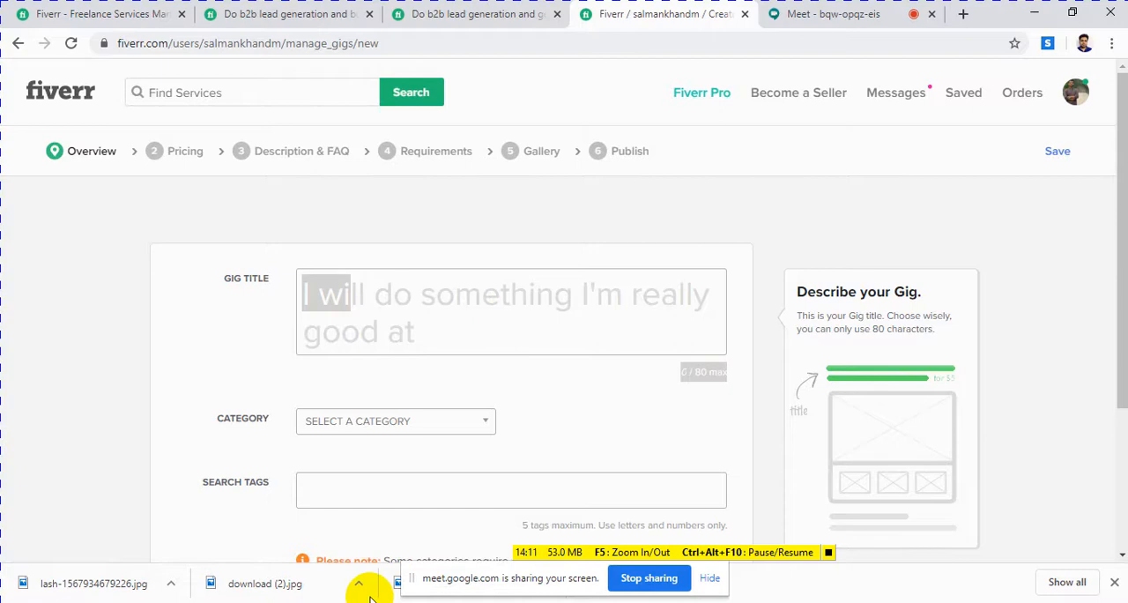
pyautogui.click(425, 306)
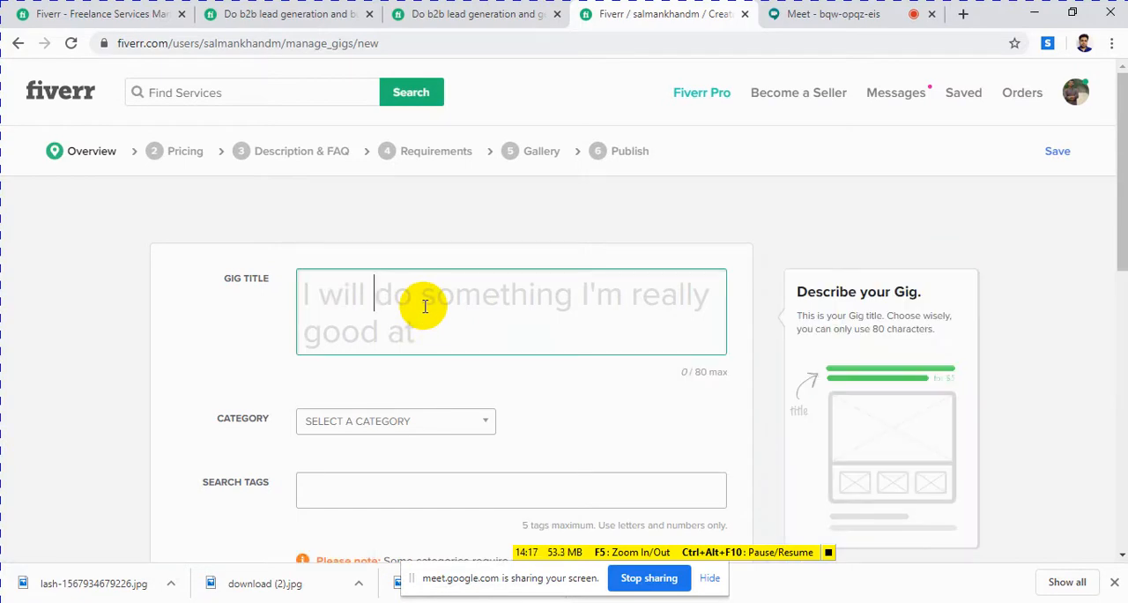
# Step: Switch to the Word notes and highlight "email list" in the sample title "I will collect targeted email list for"
pyautogui.click(398, 602)
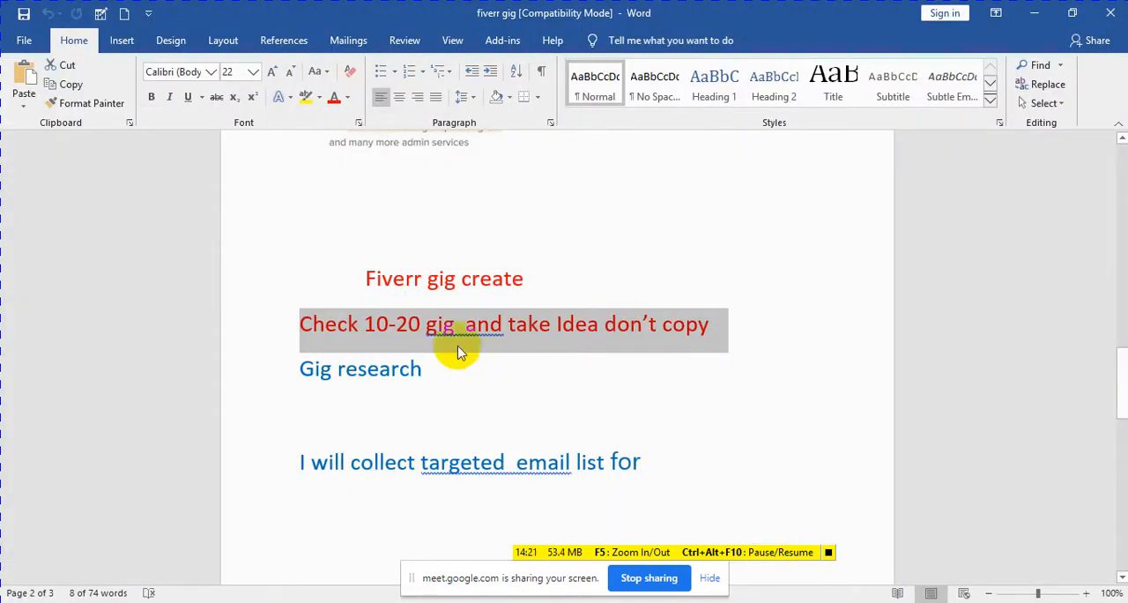
pyautogui.click(509, 390)
pyautogui.scroll(-2, 498, 405)
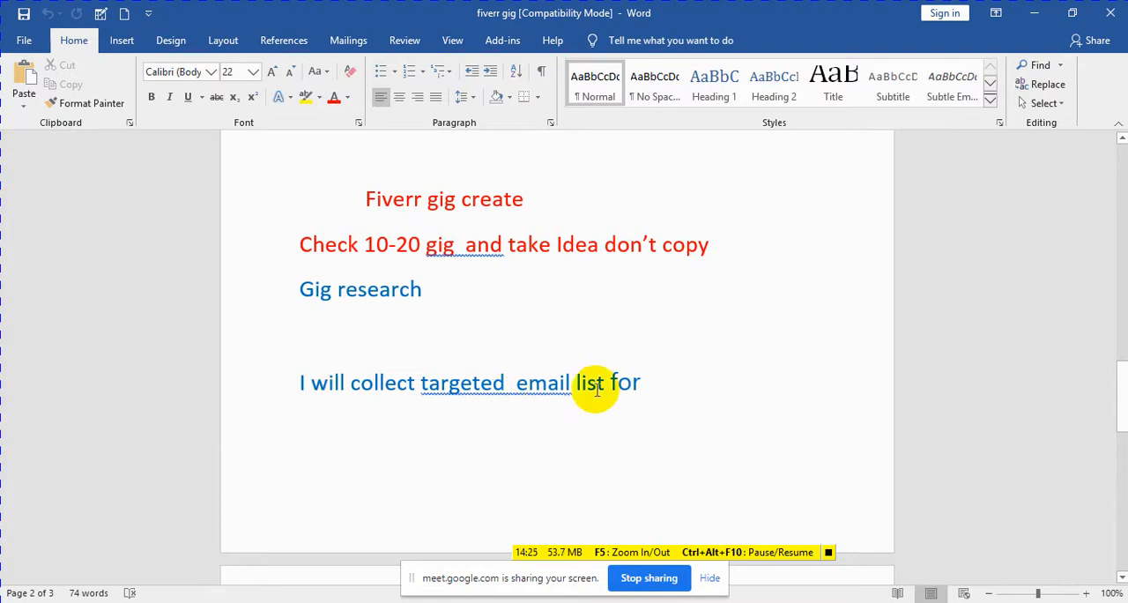
pyautogui.moveTo(516, 384); pyautogui.dragTo(596, 385)
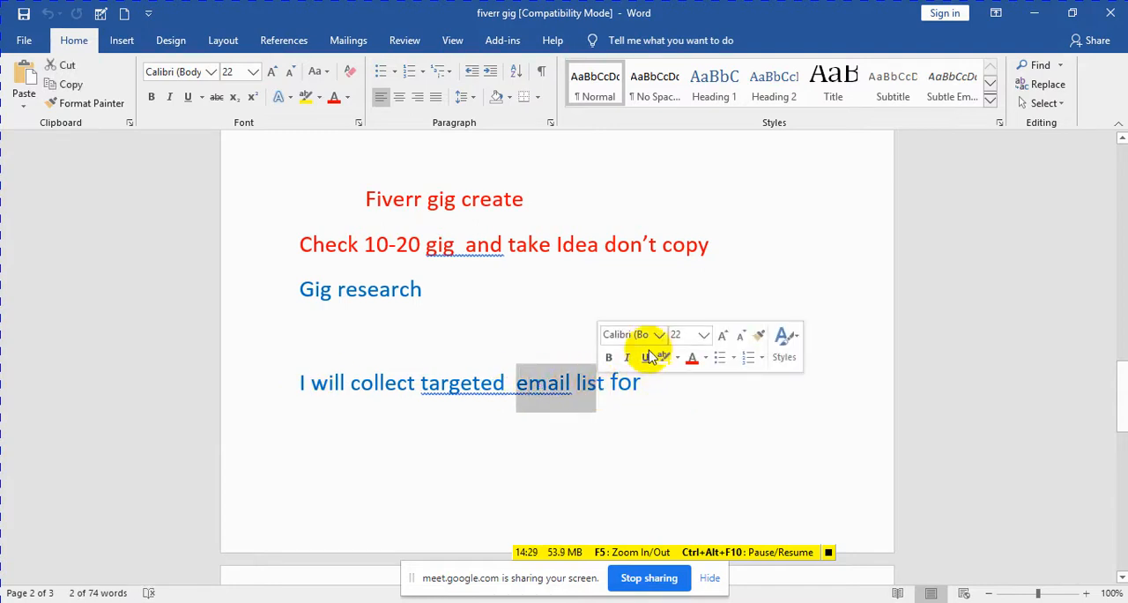
pyautogui.click(590, 307)
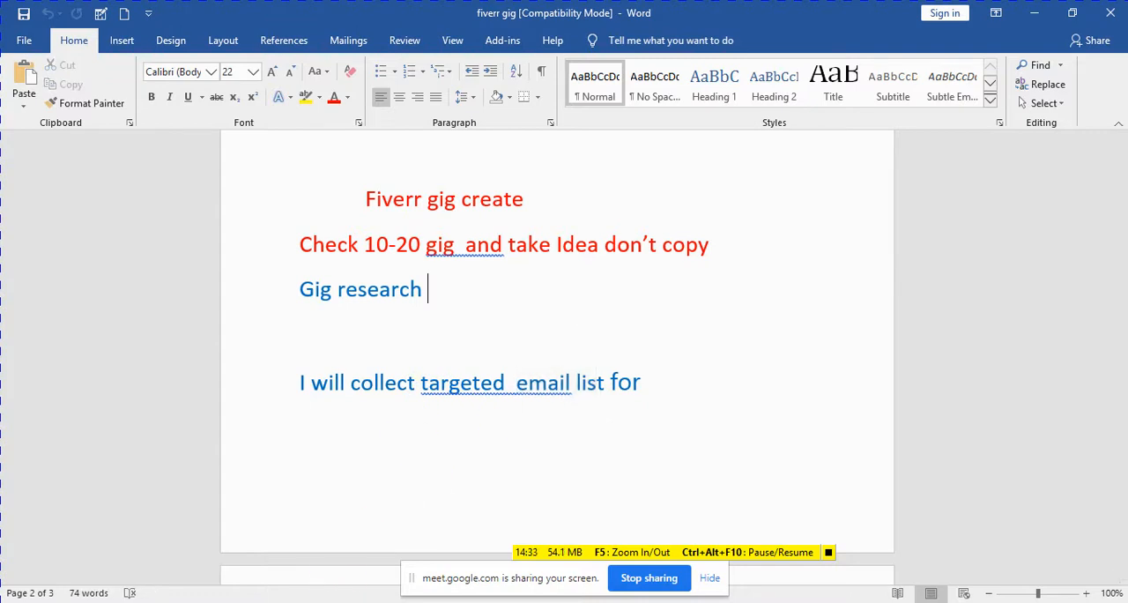
# Step: Return to Fiverr in Chrome, search for "email collection" from the home page, and look over the gig titles in the results
pyautogui.click(343, 601)
pyautogui.click(264, 523)
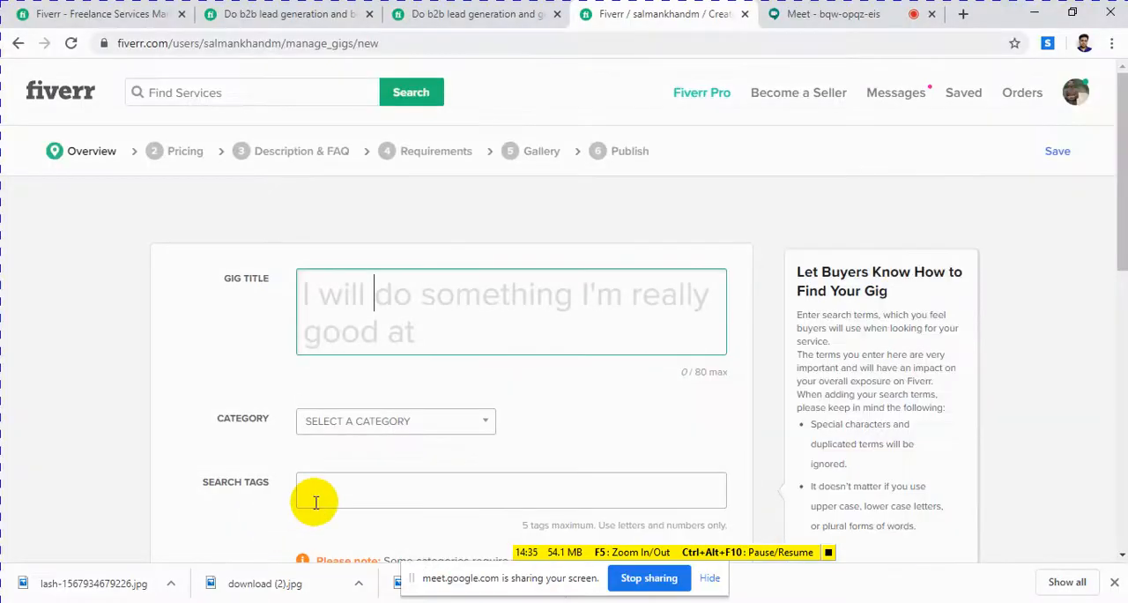
pyautogui.click(476, 18)
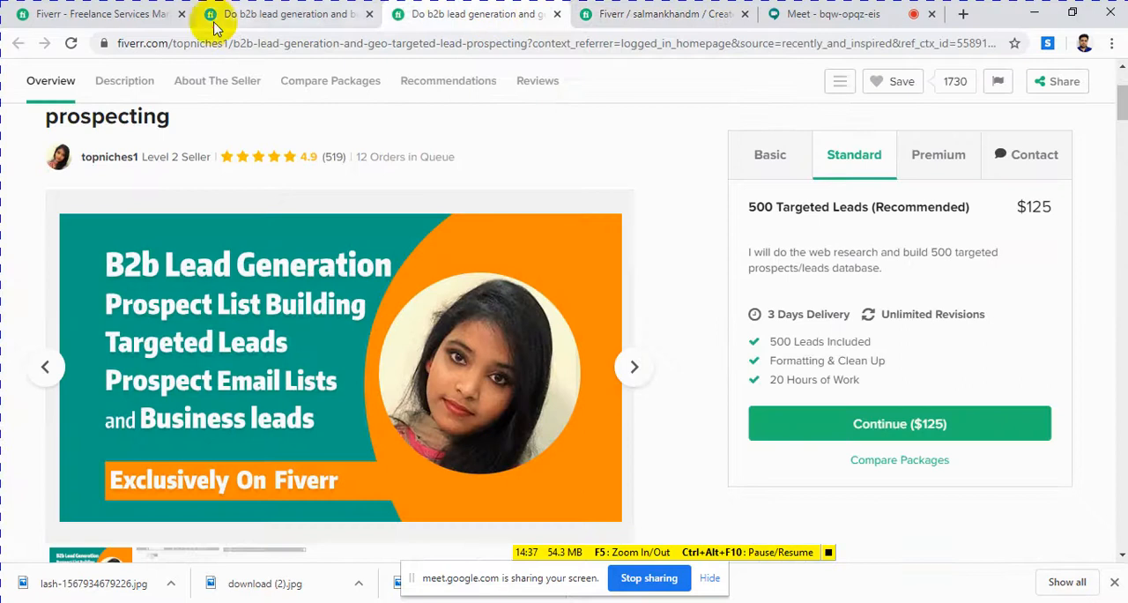
pyautogui.click(121, 27)
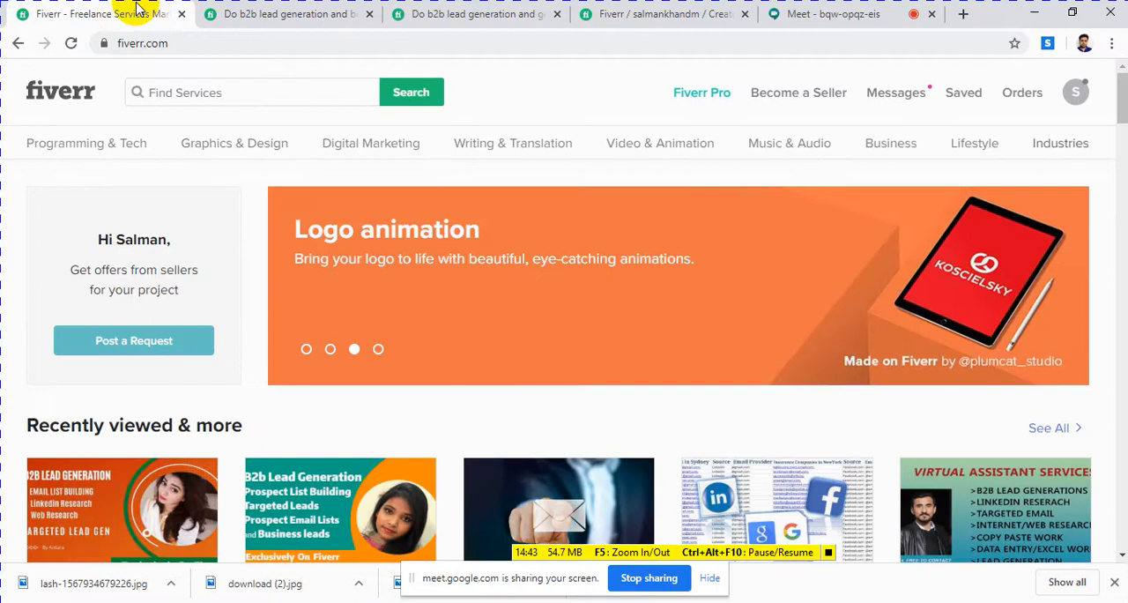
pyautogui.click(236, 94)
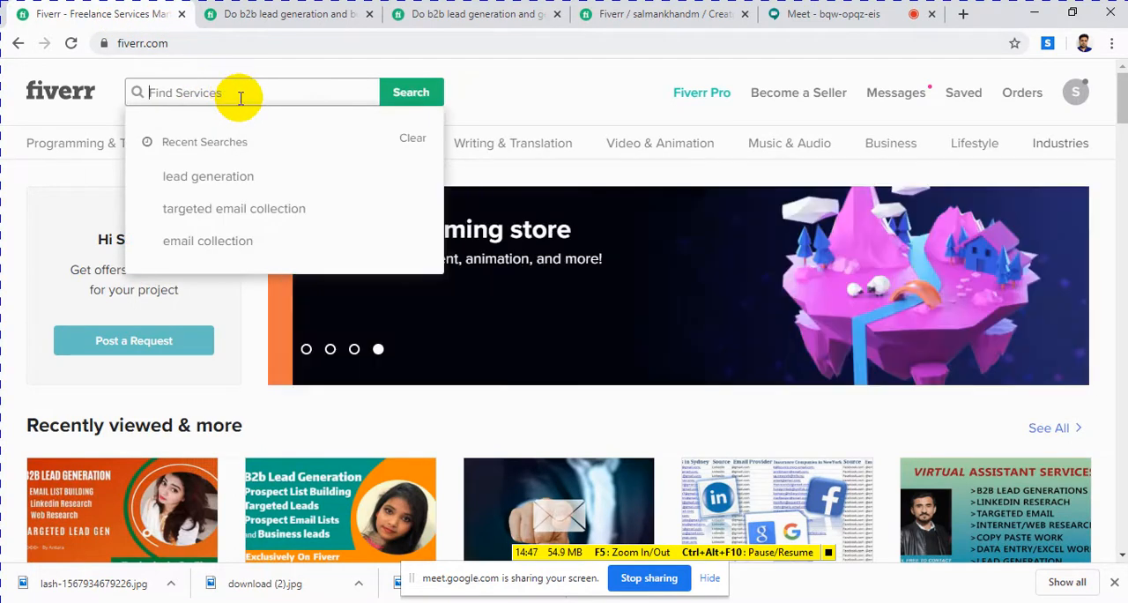
pyautogui.click(211, 247)
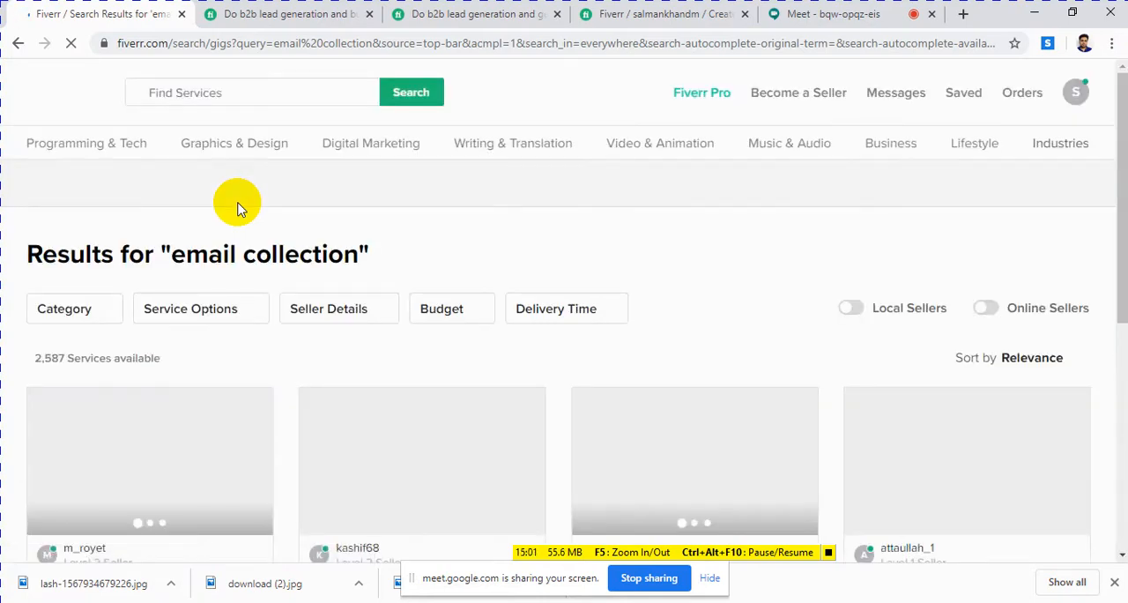
pyautogui.scroll(-3, 325, 282)
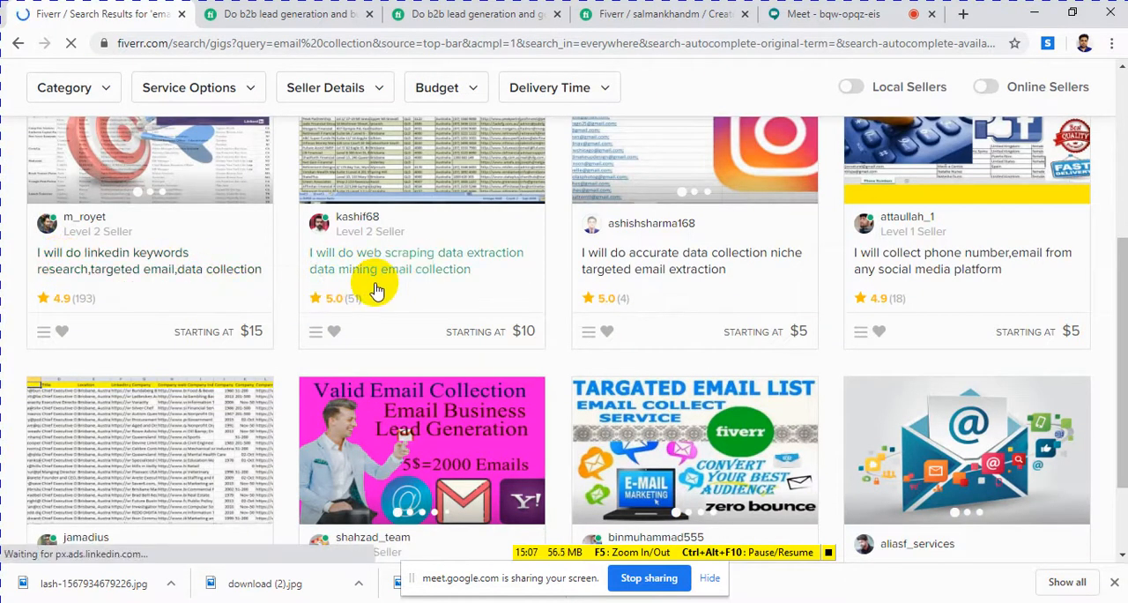
pyautogui.scroll(-5, 376, 295)
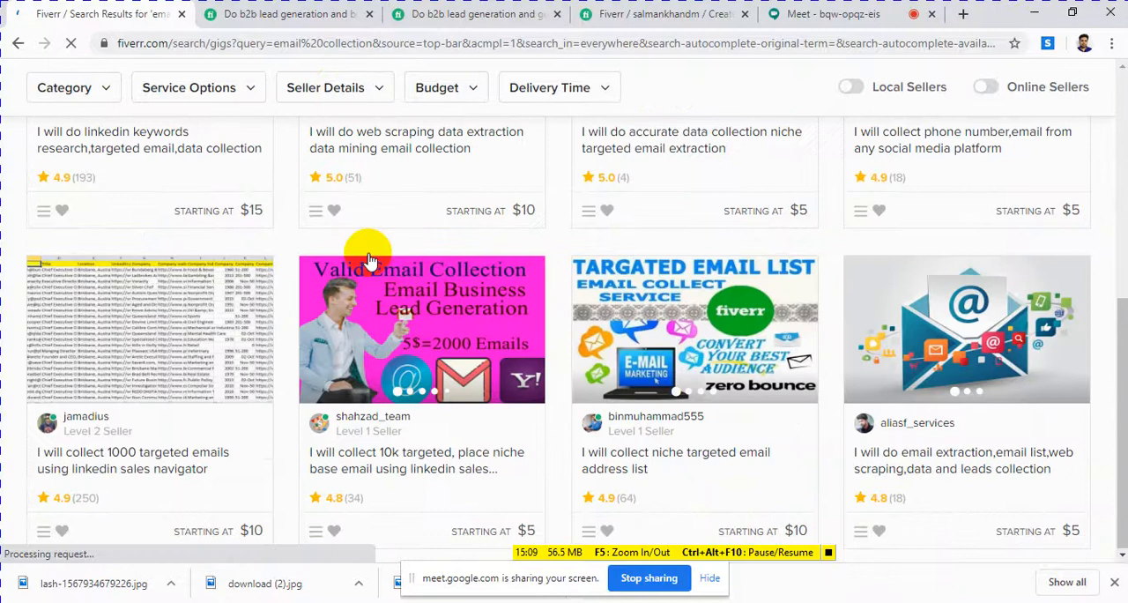
pyautogui.scroll(1, 370, 262)
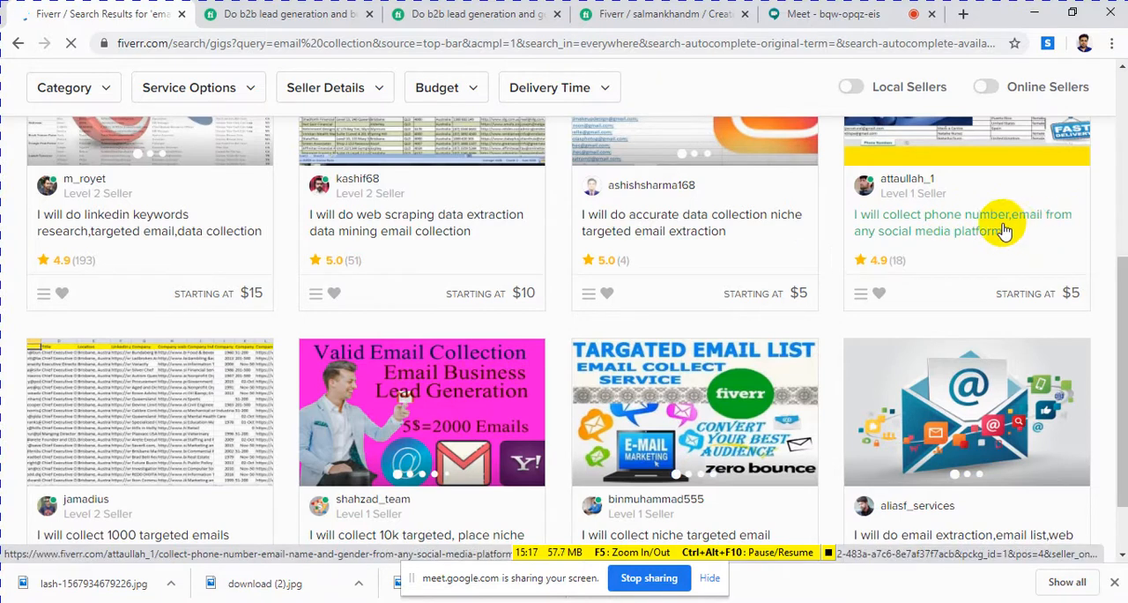
pyautogui.scroll(-1, 669, 268)
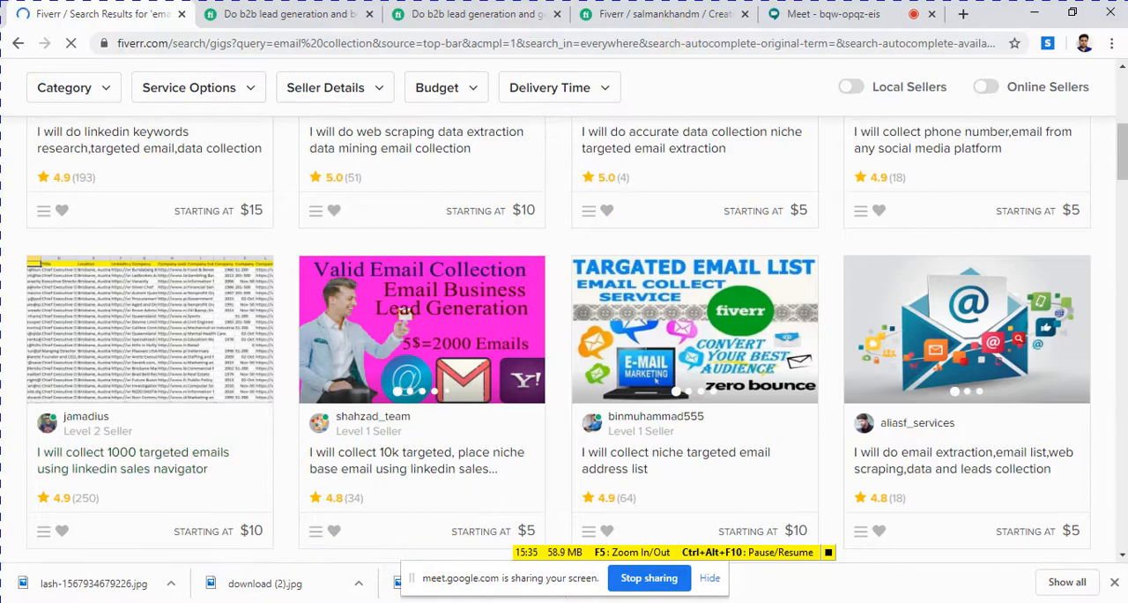
# Step: Switch to the Word notes and highlight the "Check 10-20 gig and take Idea don't copy" and "Gig research" lines
pyautogui.hotkey('alt', 'Tab')
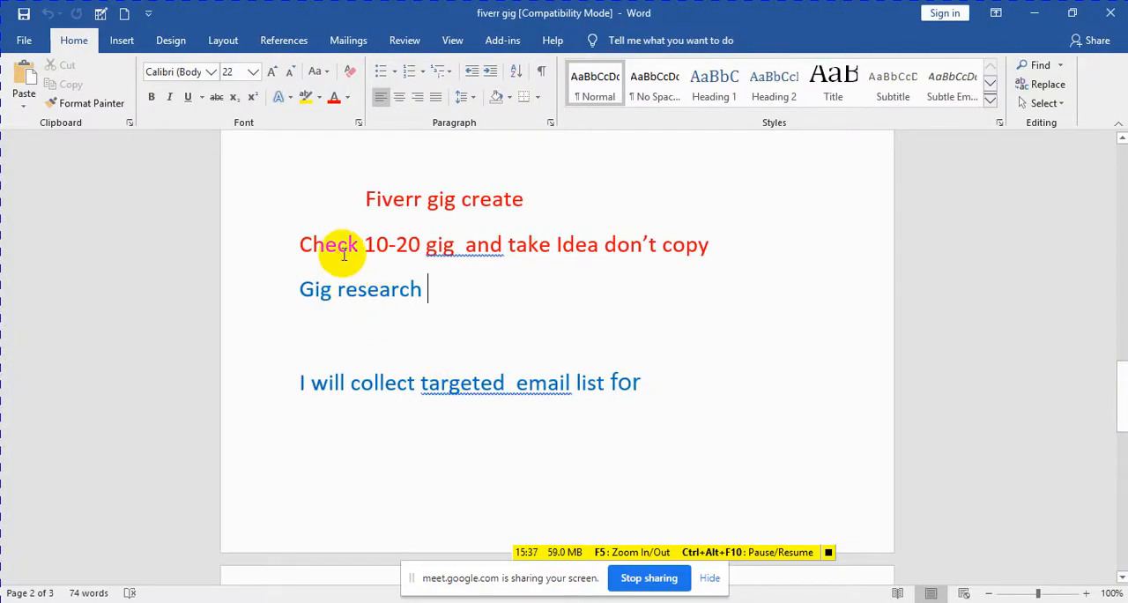
pyautogui.moveTo(302, 247); pyautogui.dragTo(696, 253)
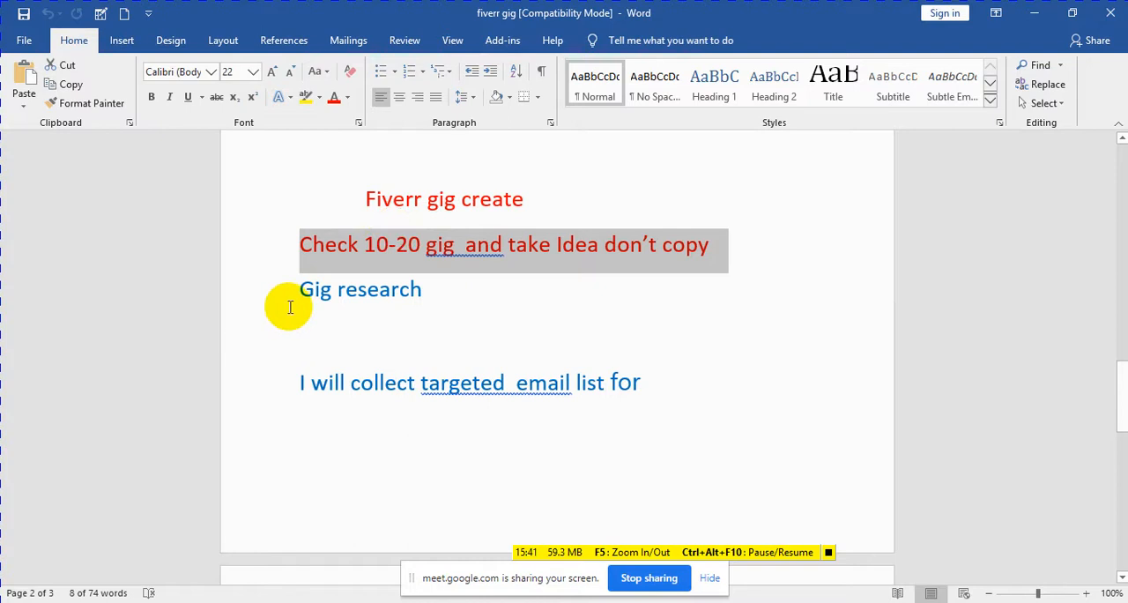
pyautogui.moveTo(302, 290); pyautogui.dragTo(410, 290)
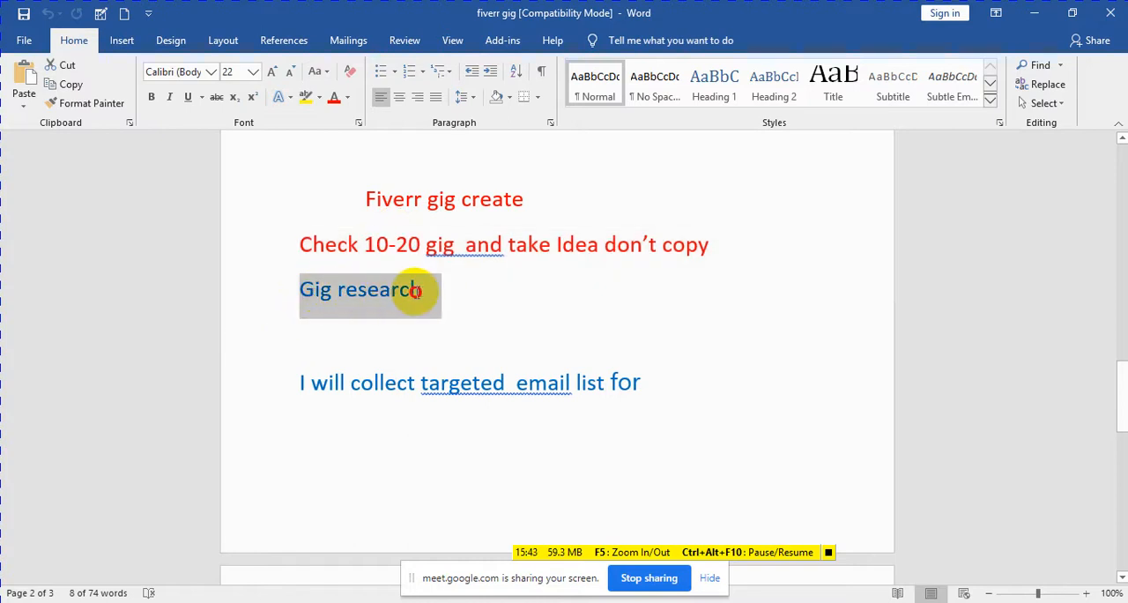
pyautogui.scroll(-3, 509, 335)
pyautogui.scroll(3, 509, 338)
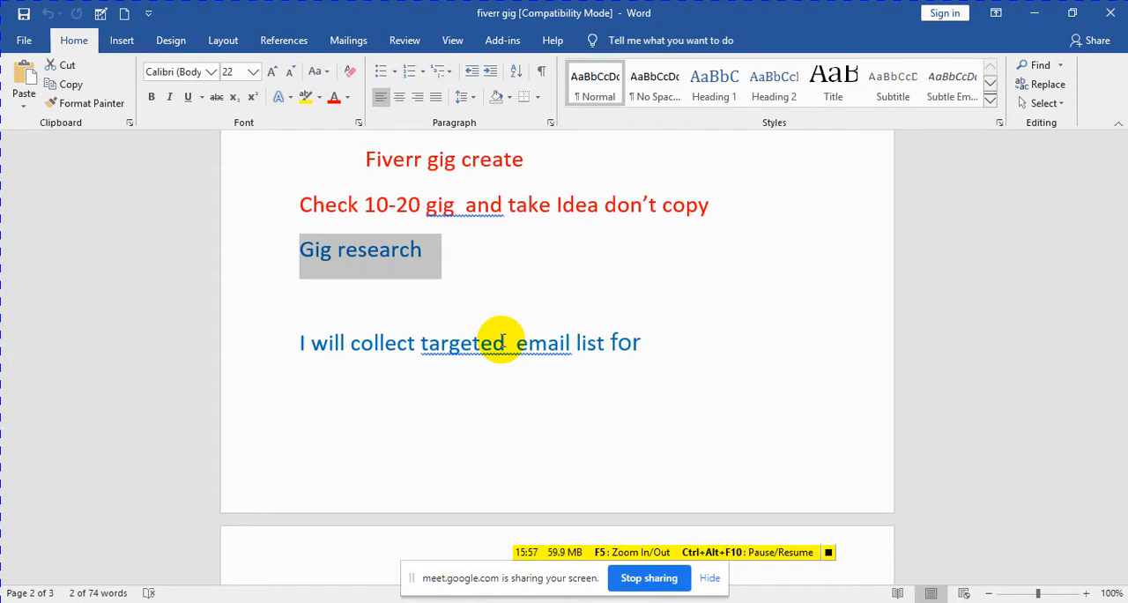
# Step: Copy "Ketword.io" from the notes' third page and look over the Fiverr gig SEO points below it
pyautogui.scroll(-2, 458, 453)
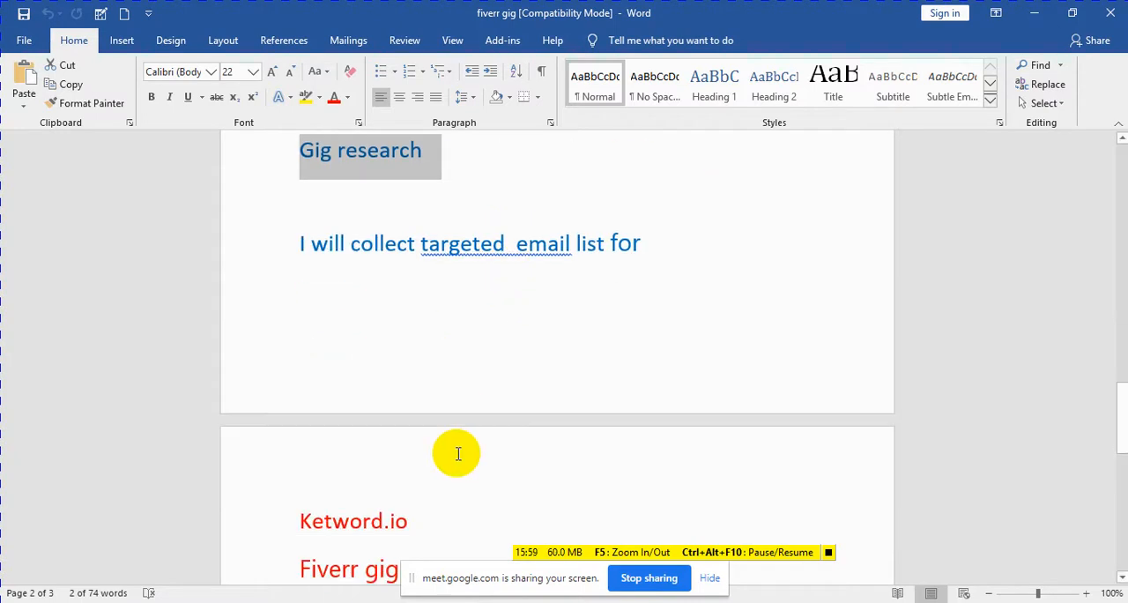
pyautogui.scroll(-2, 458, 454)
pyautogui.moveTo(303, 422); pyautogui.dragTo(423, 420)
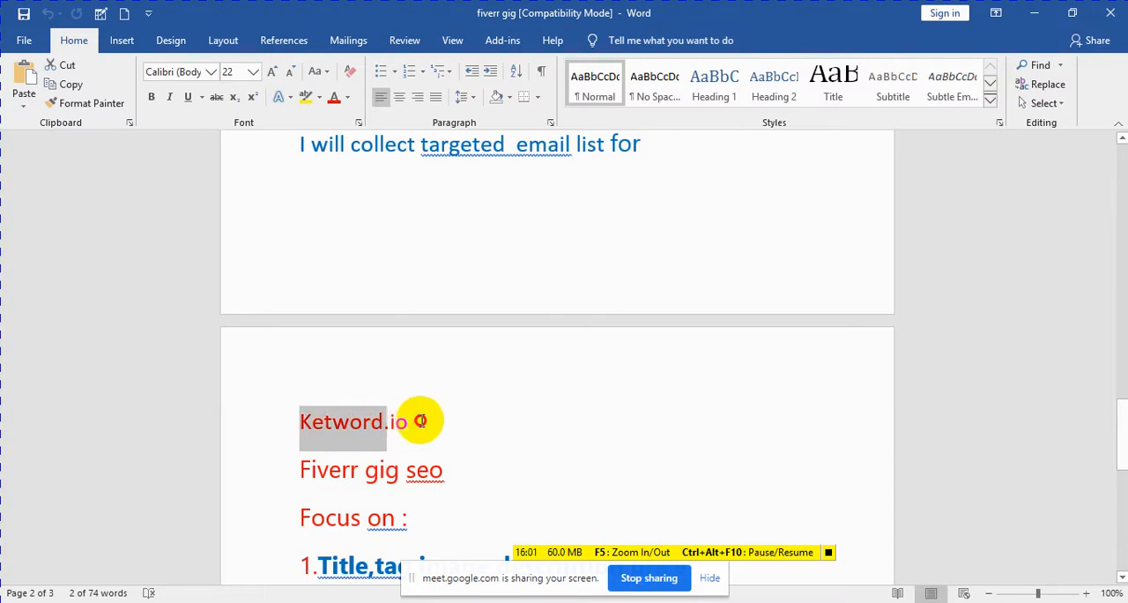
pyautogui.rightClick(423, 423)
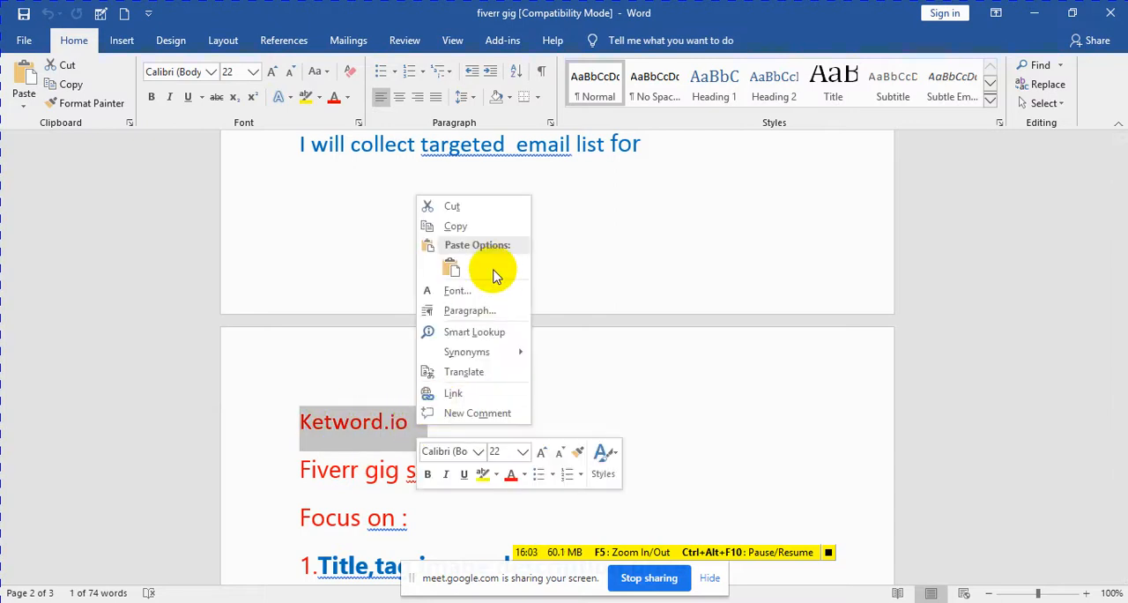
pyautogui.click(458, 226)
pyautogui.scroll(2, 517, 337)
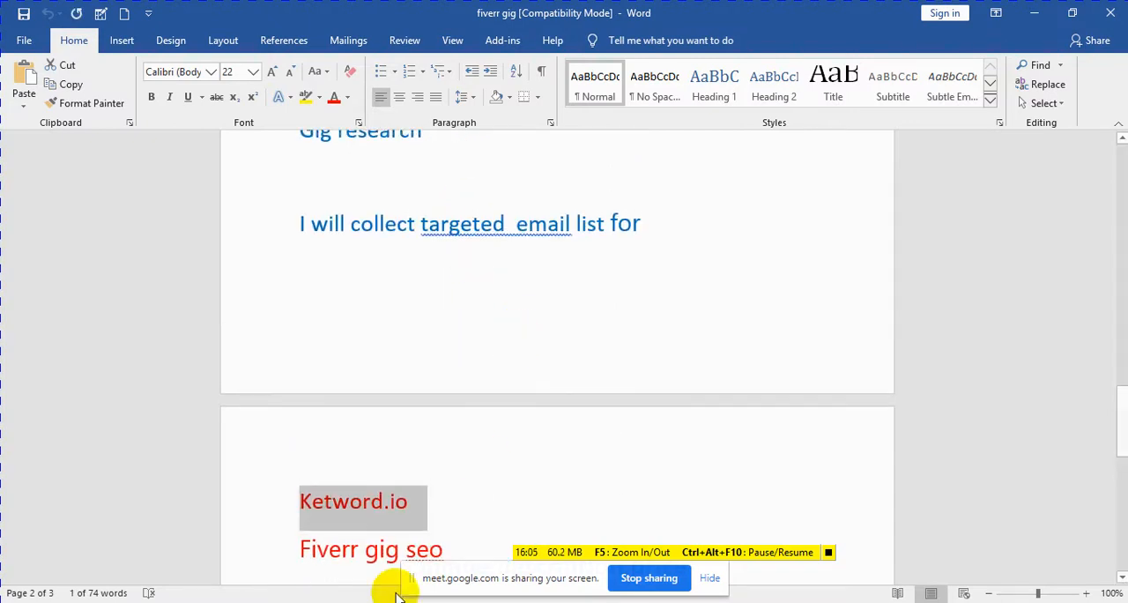
pyautogui.scroll(-1, 518, 396)
pyautogui.scroll(-4, 520, 393)
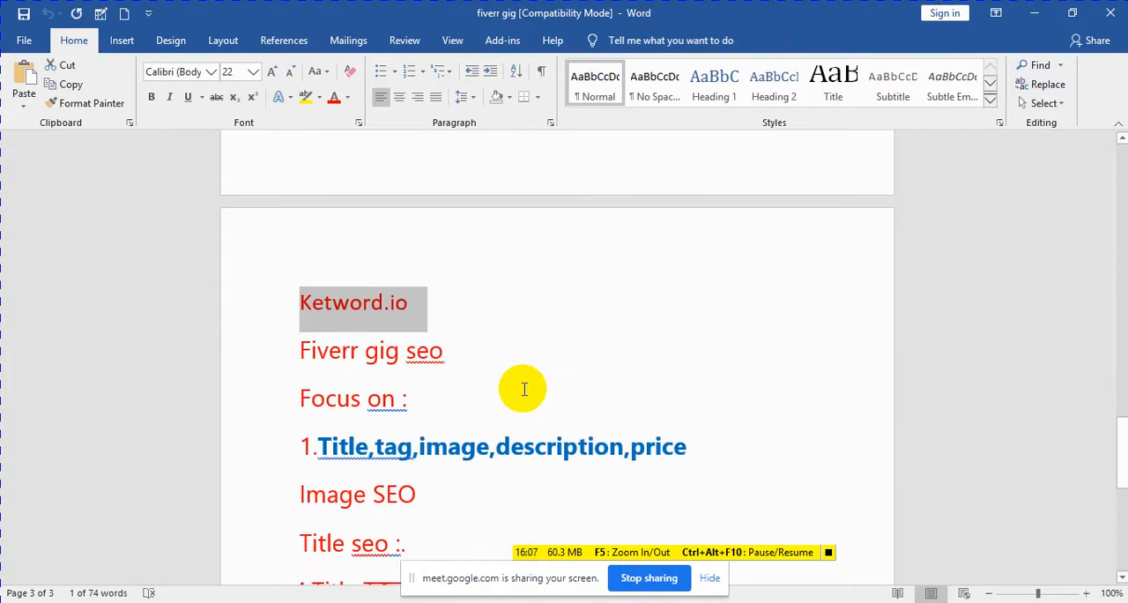
pyautogui.scroll(-2, 524, 389)
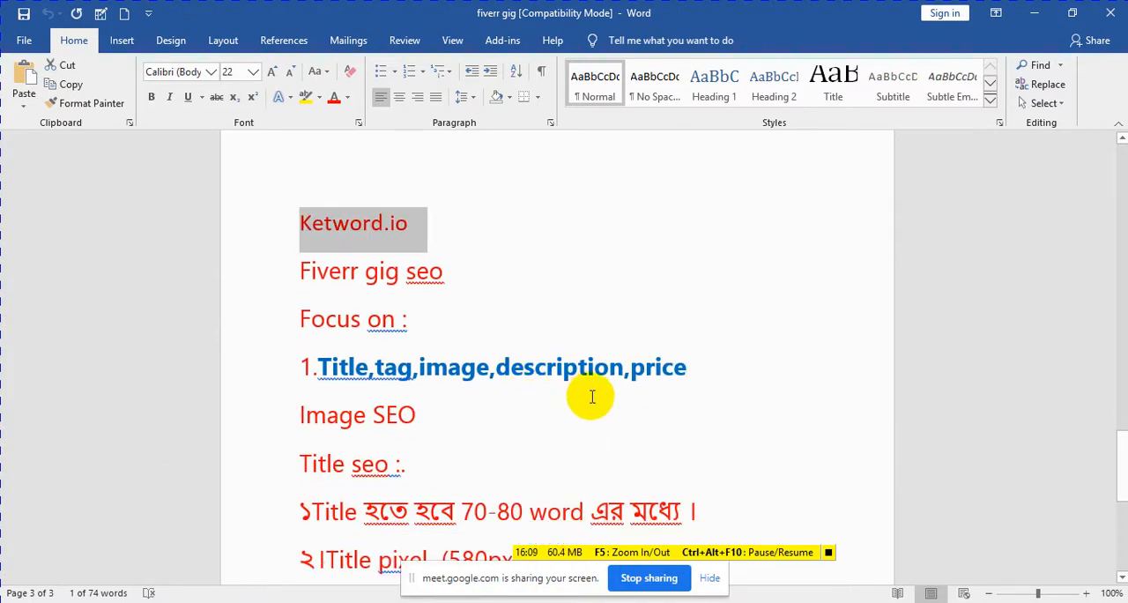
pyautogui.scroll(4, 588, 396)
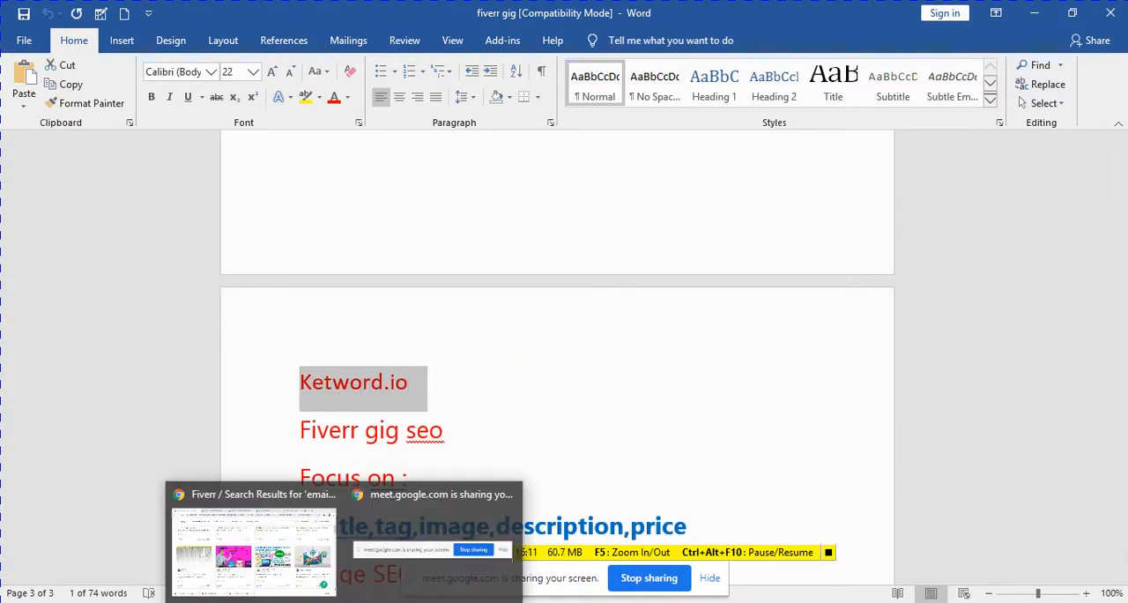
# Step: Switch to Chrome and try to open the copied address ketword.io in a new browser tab
pyautogui.click(272, 561)
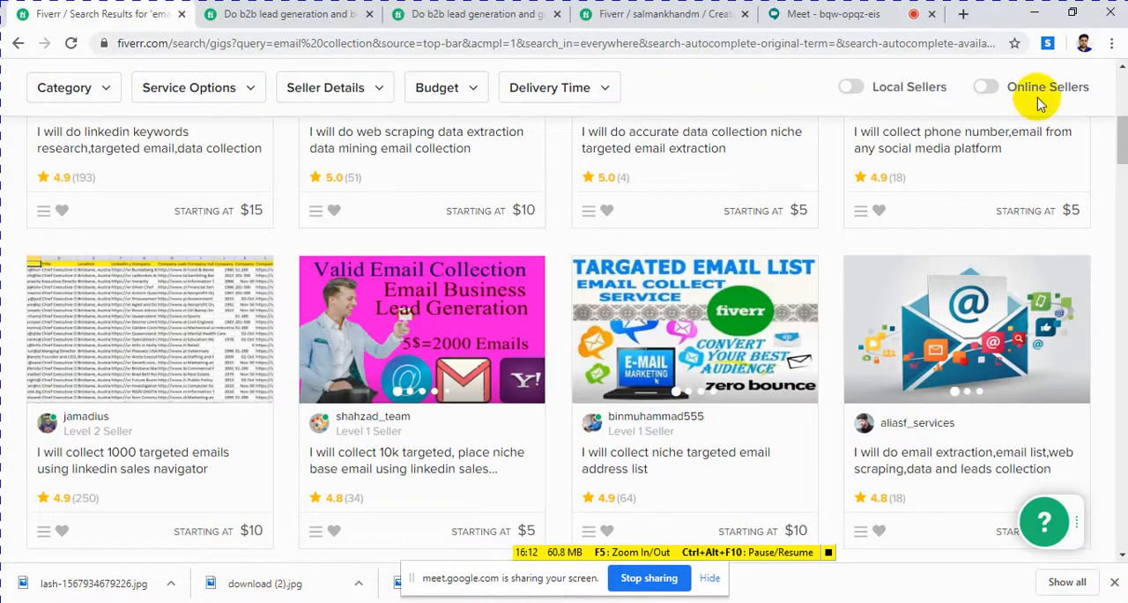
pyautogui.click(963, 14)
pyautogui.hotkey('ctrl', 'v')
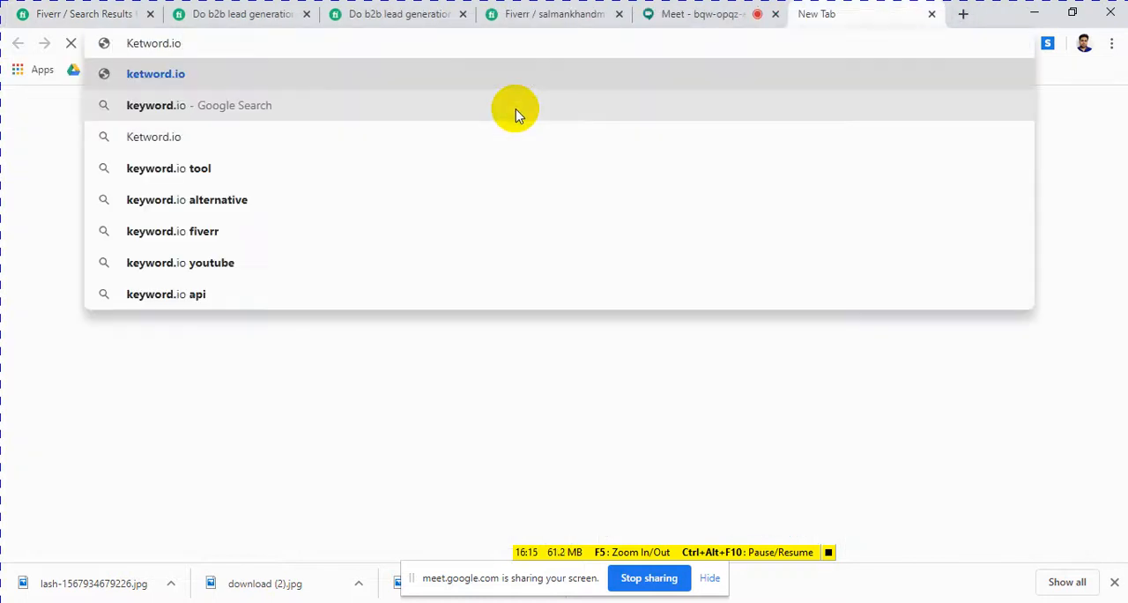
pyautogui.press('Return')
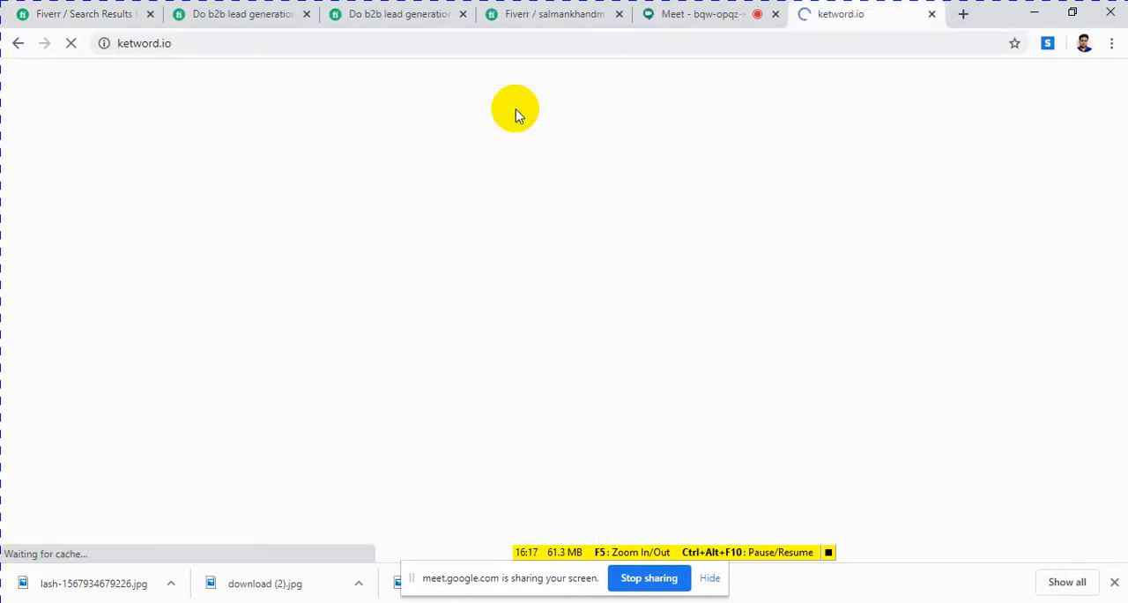
# Step: Search Fiverr for the recent term "targeted email collection" and return to the ketword.io page
pyautogui.click(107, 14)
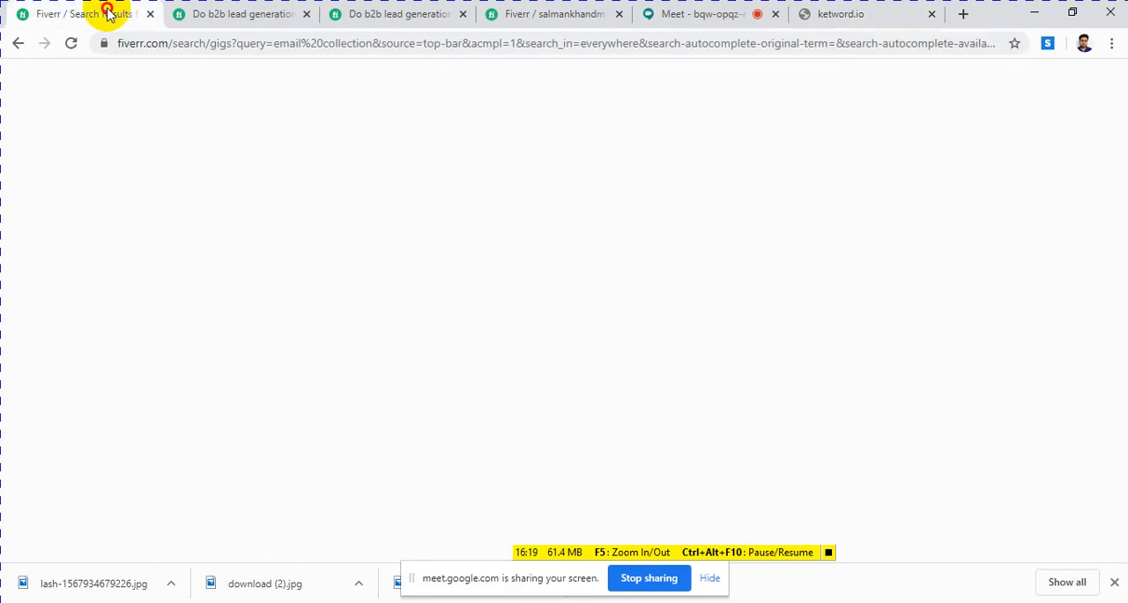
pyautogui.scroll(5, 511, 351)
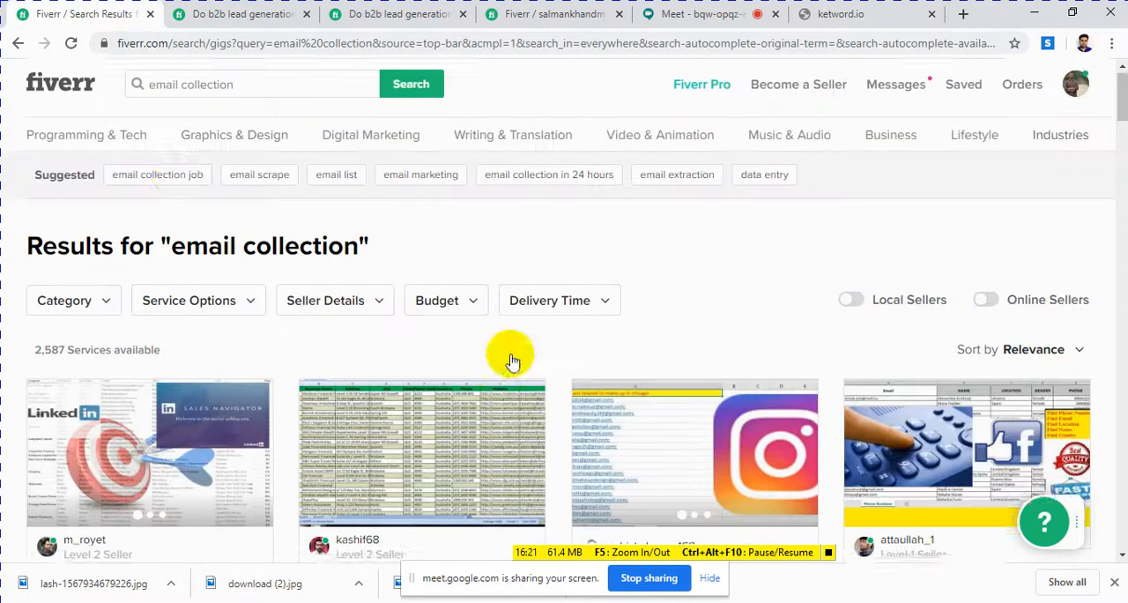
pyautogui.click(160, 97)
pyautogui.click(236, 212)
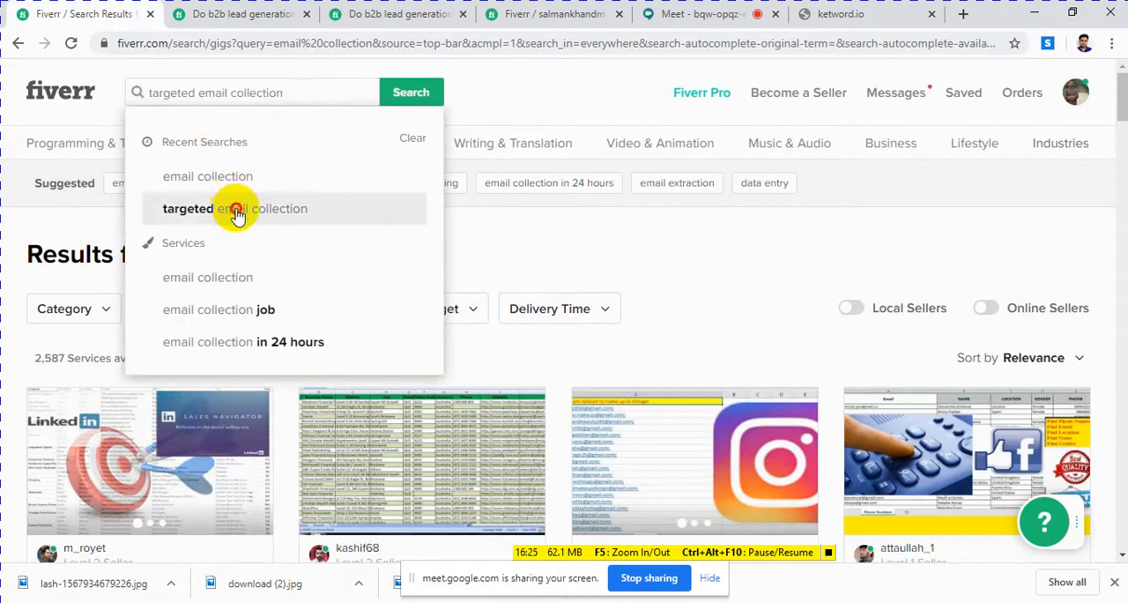
pyautogui.click(237, 211)
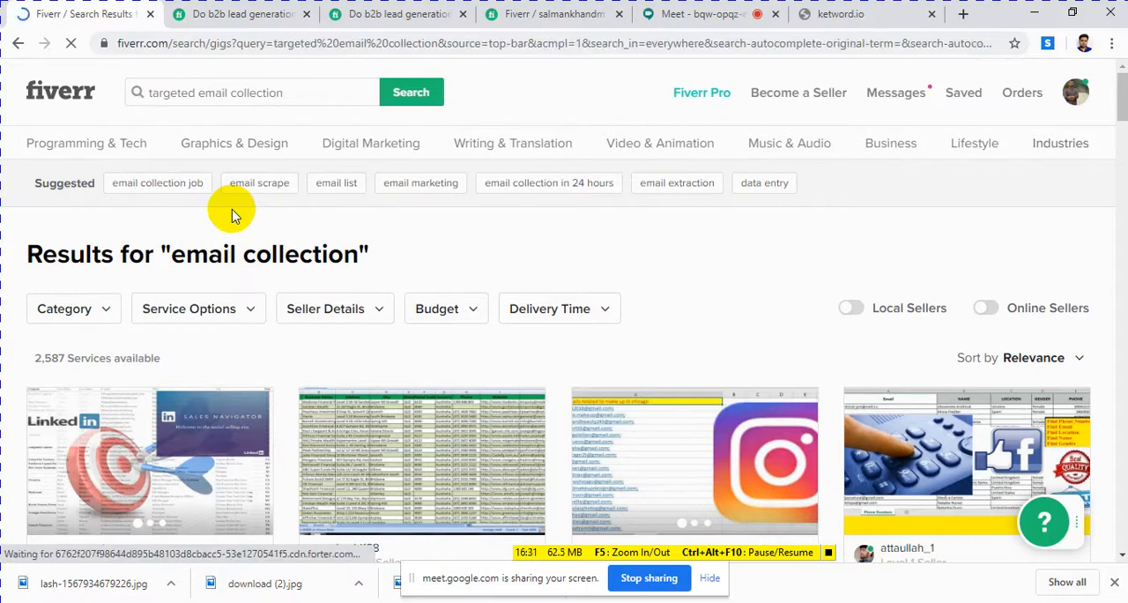
pyautogui.click(822, 18)
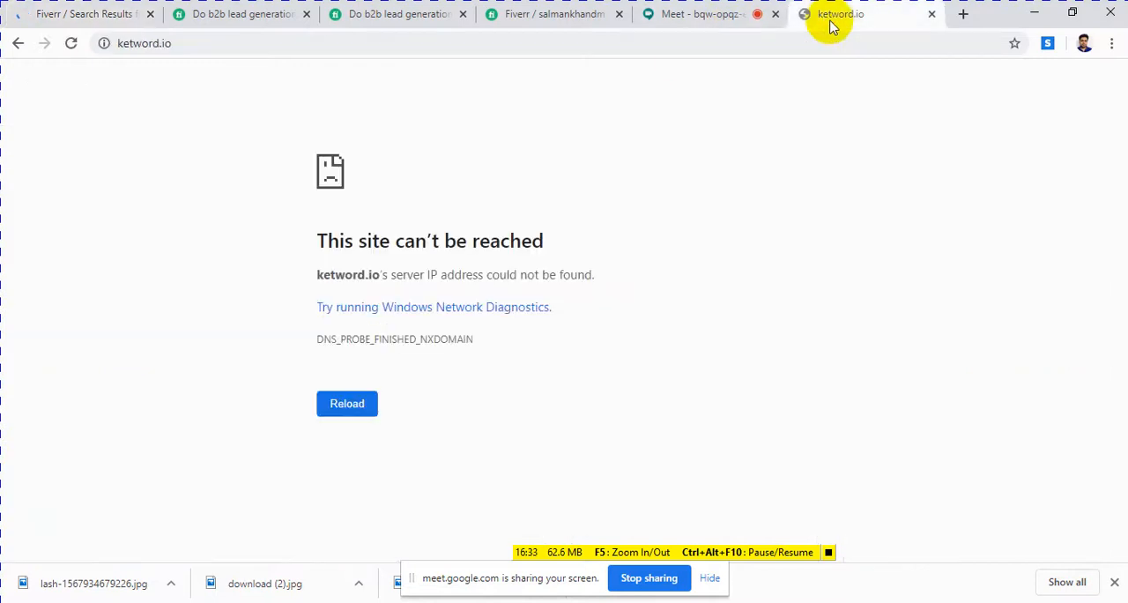
# Step: Try to reload the ketword.io page and check on the loading Fiverr search results
pyautogui.click(345, 404)
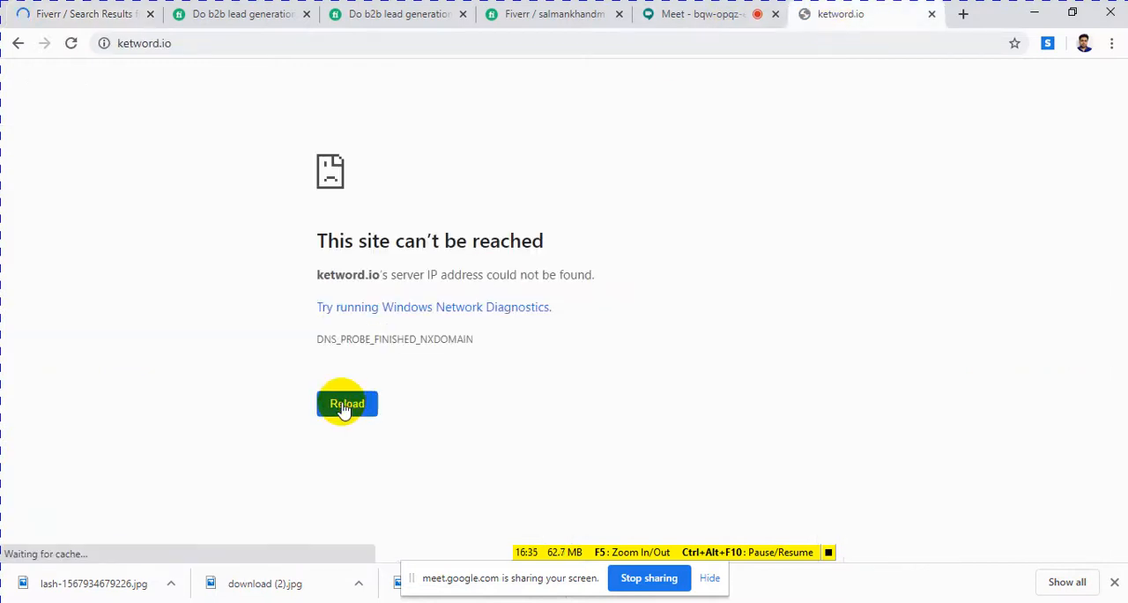
pyautogui.click(356, 402)
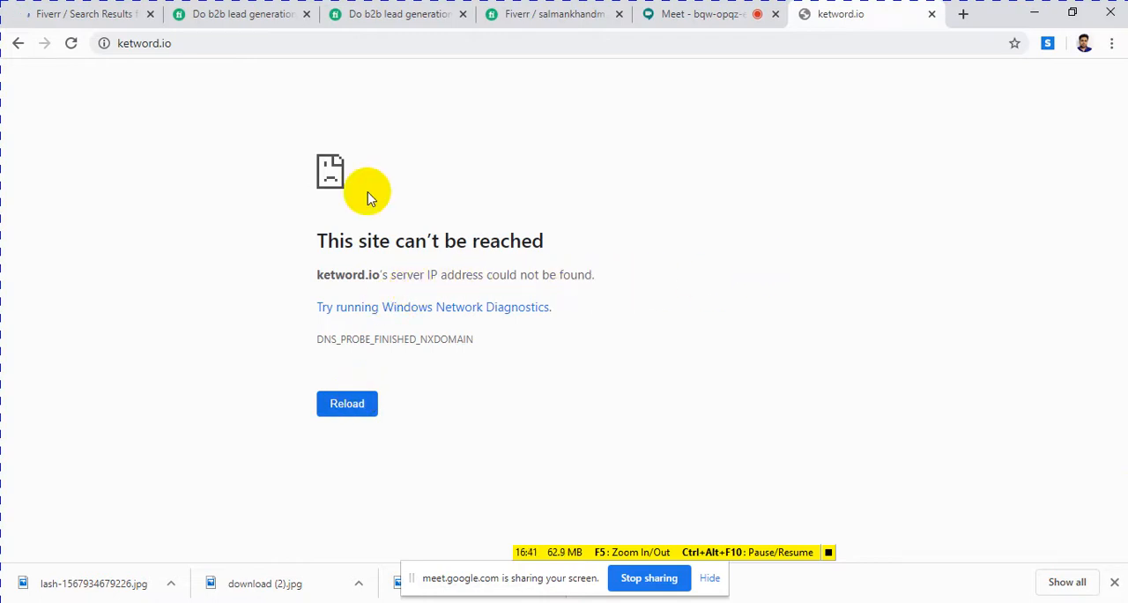
pyautogui.click(88, 16)
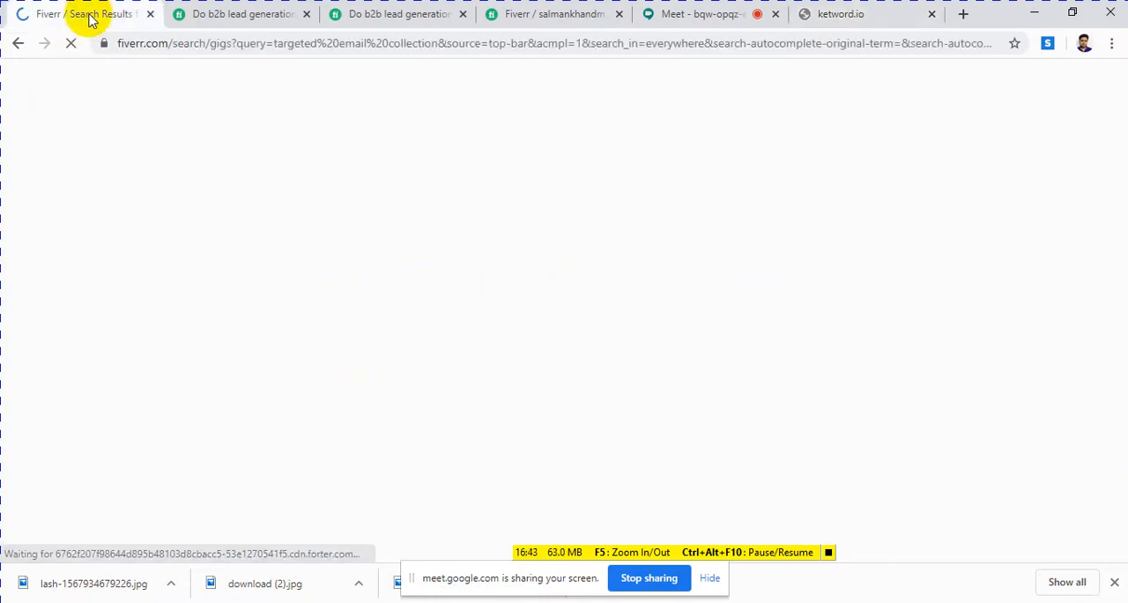
pyautogui.click(829, 17)
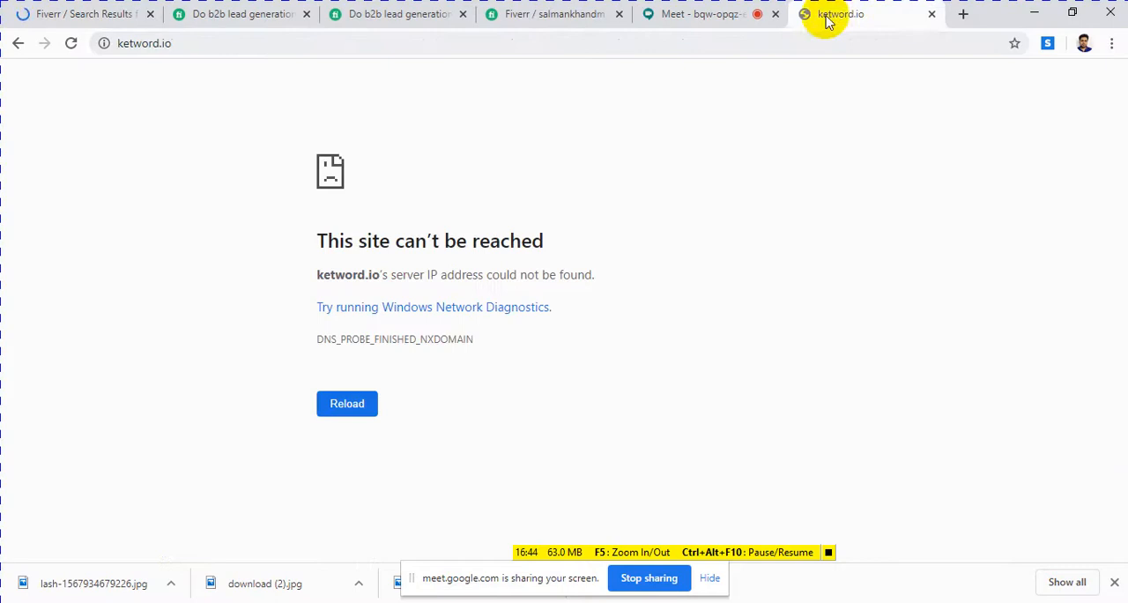
# Step: Correct the misspelled address to keyword.io and open that site
pyautogui.click(134, 46)
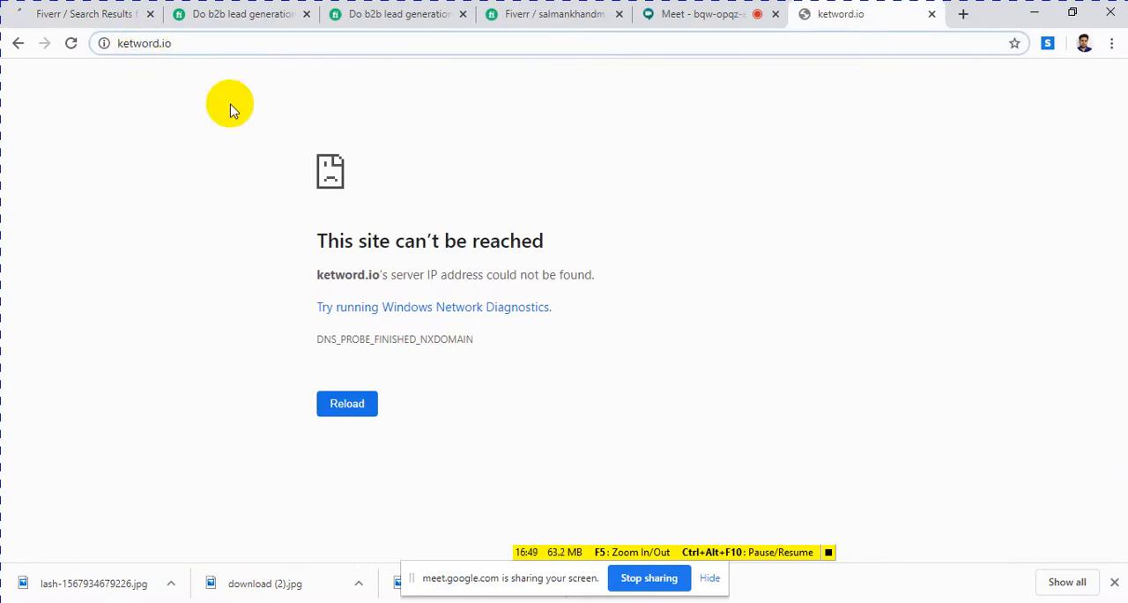
pyautogui.press('BackSpace')
pyautogui.write('y')
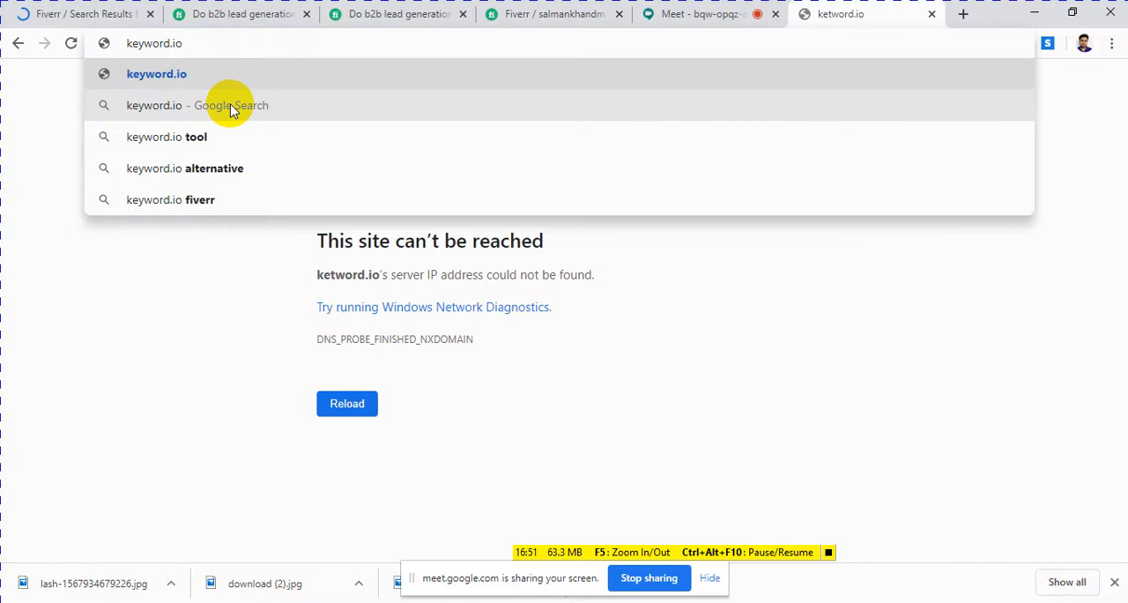
pyautogui.click(186, 85)
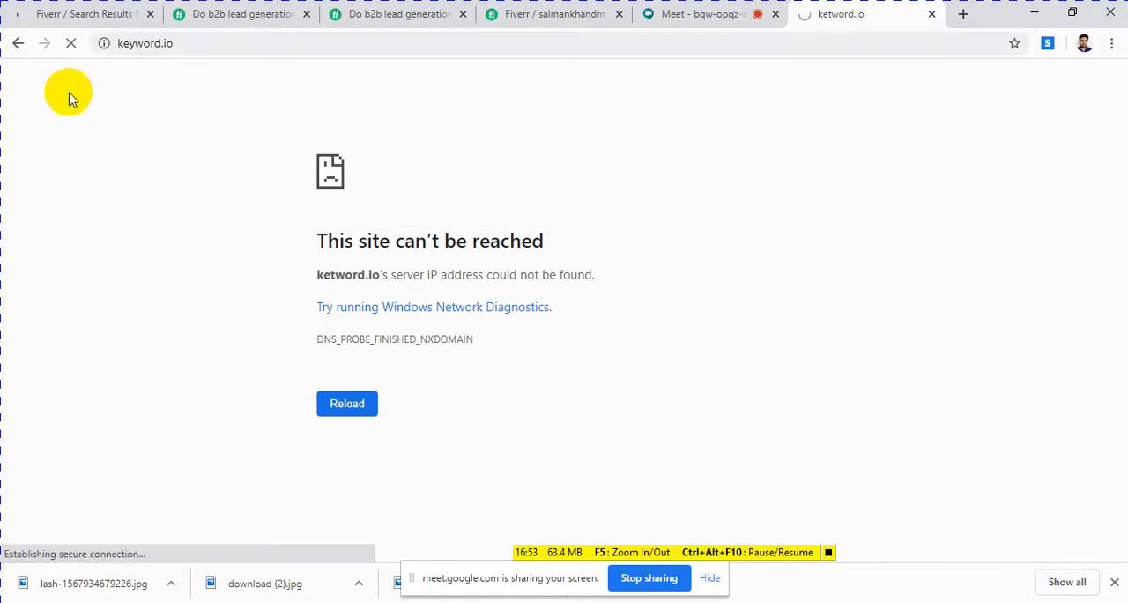
# Step: Examine the gig titles, ratings, review counts and starting prices in the Fiverr results for "targeted email collection"
pyautogui.click(93, 14)
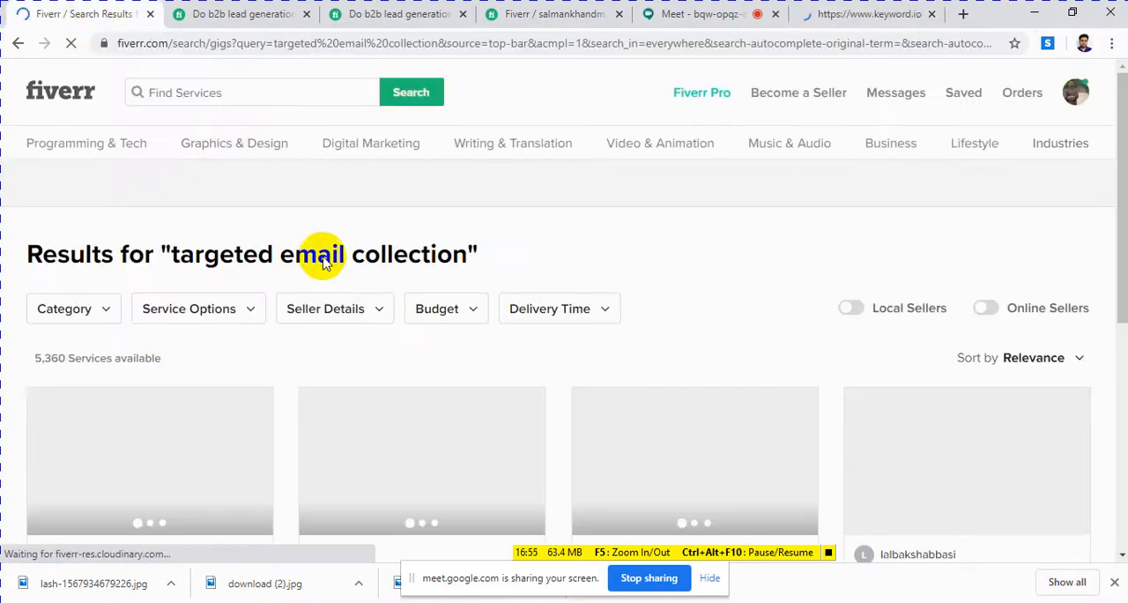
pyautogui.scroll(-3, 328, 275)
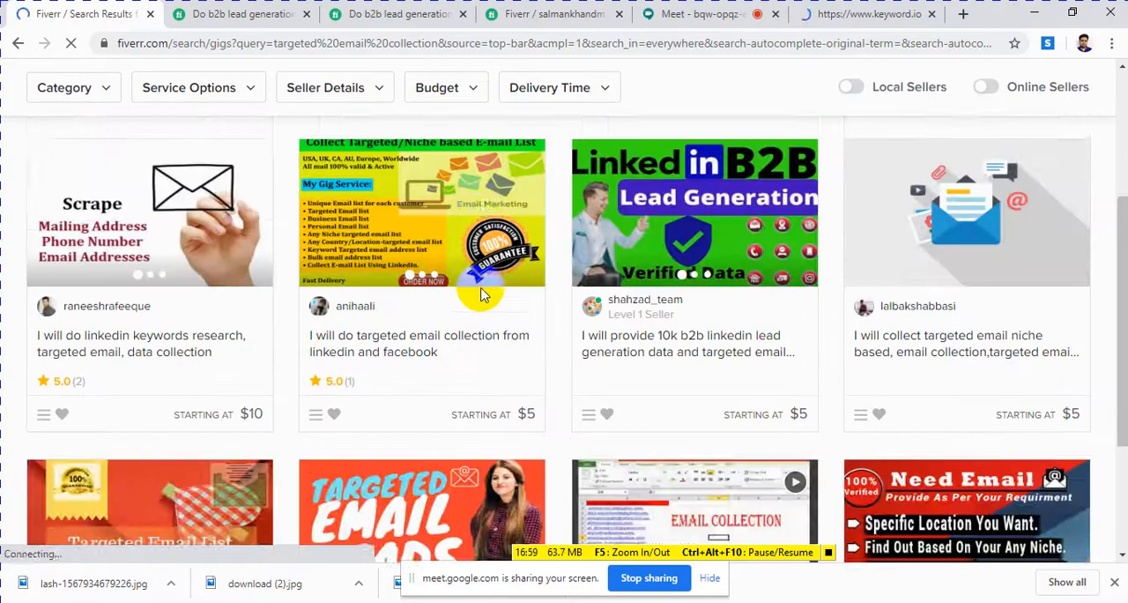
pyautogui.scroll(2, 480, 291)
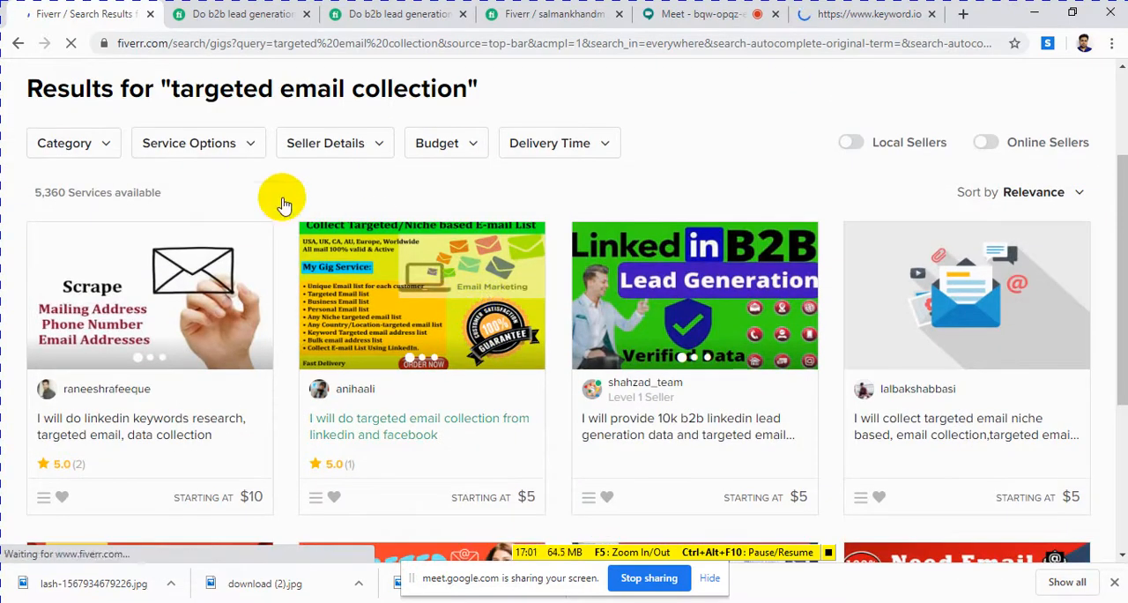
pyautogui.scroll(1, 181, 245)
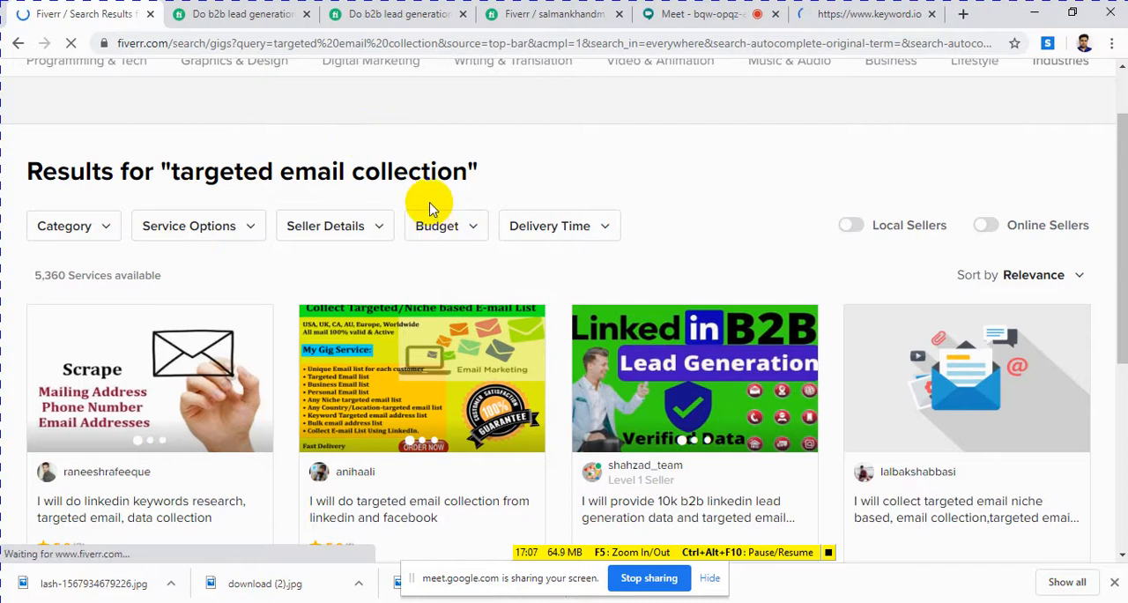
pyautogui.scroll(-2, 446, 259)
pyautogui.scroll(3, 256, 238)
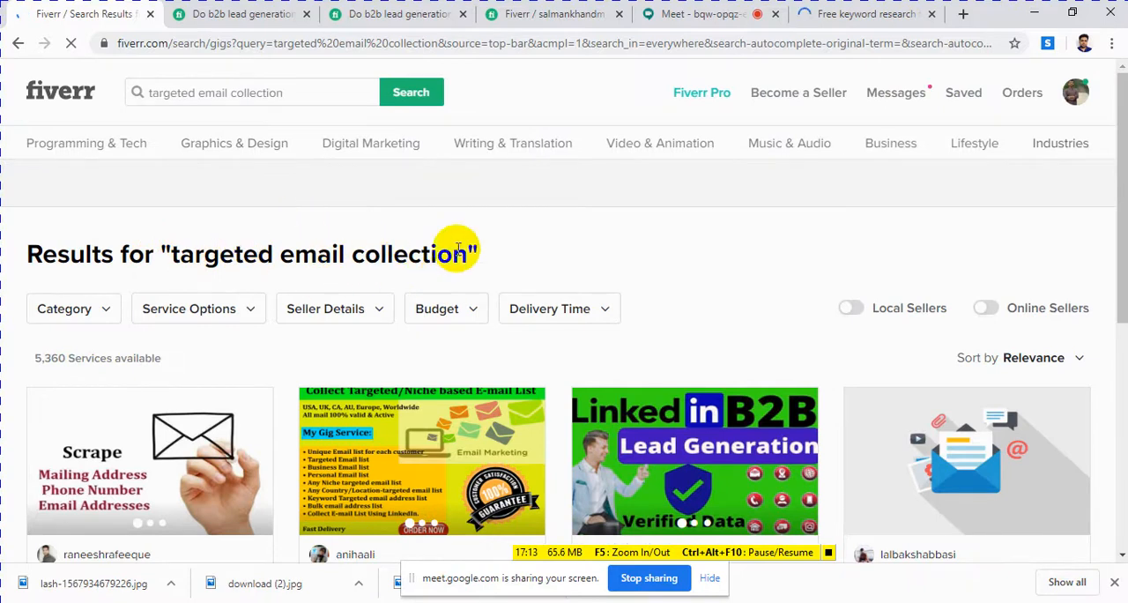
pyautogui.scroll(-3, 359, 282)
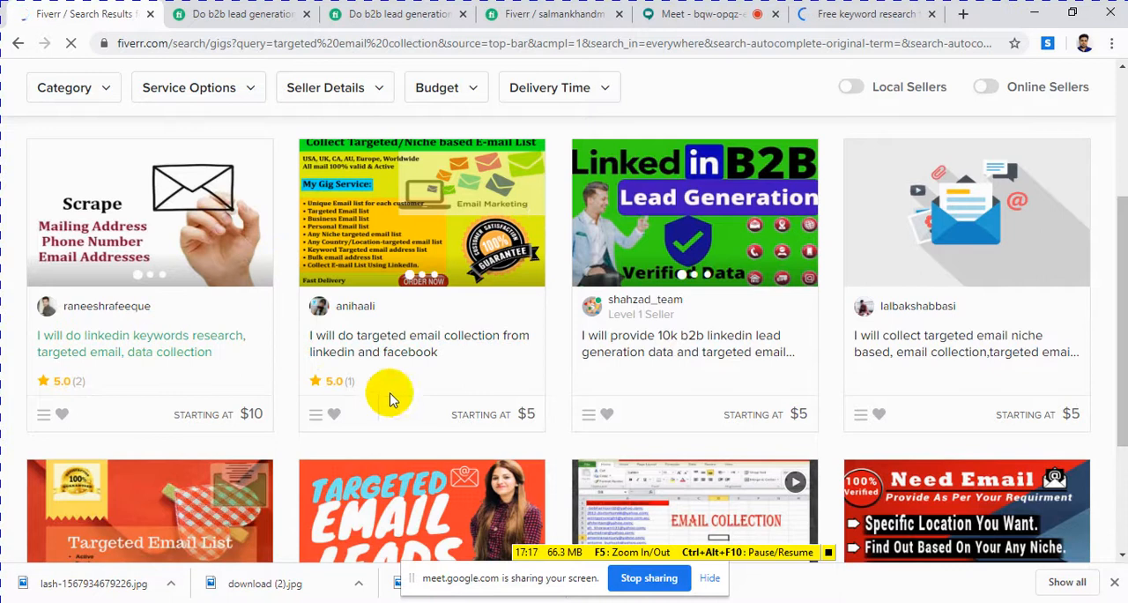
pyautogui.scroll(1, 414, 335)
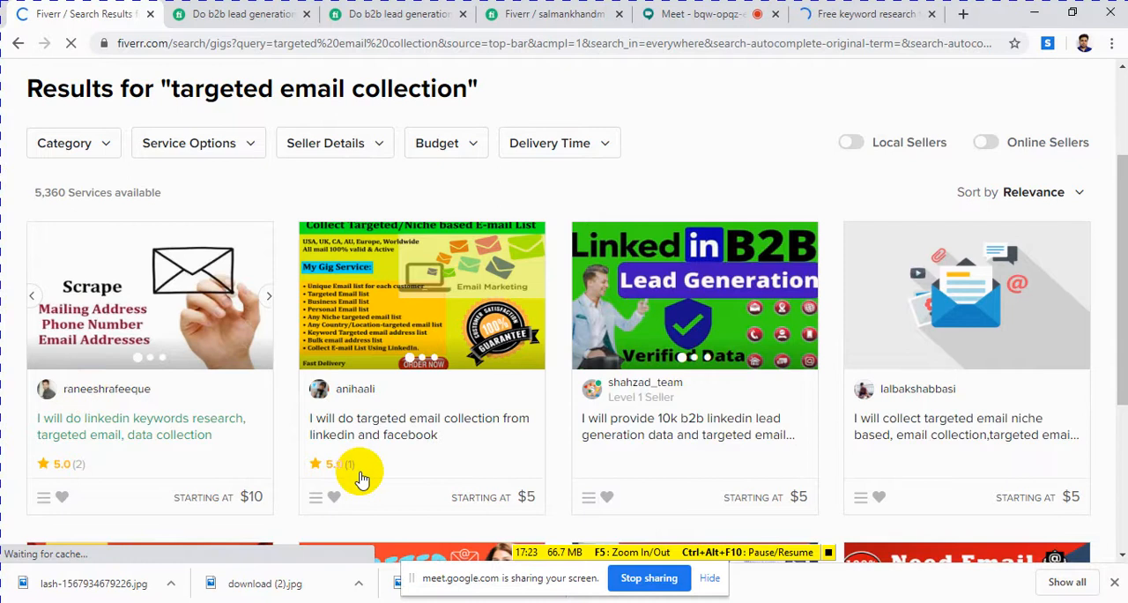
pyautogui.scroll(-3, 629, 433)
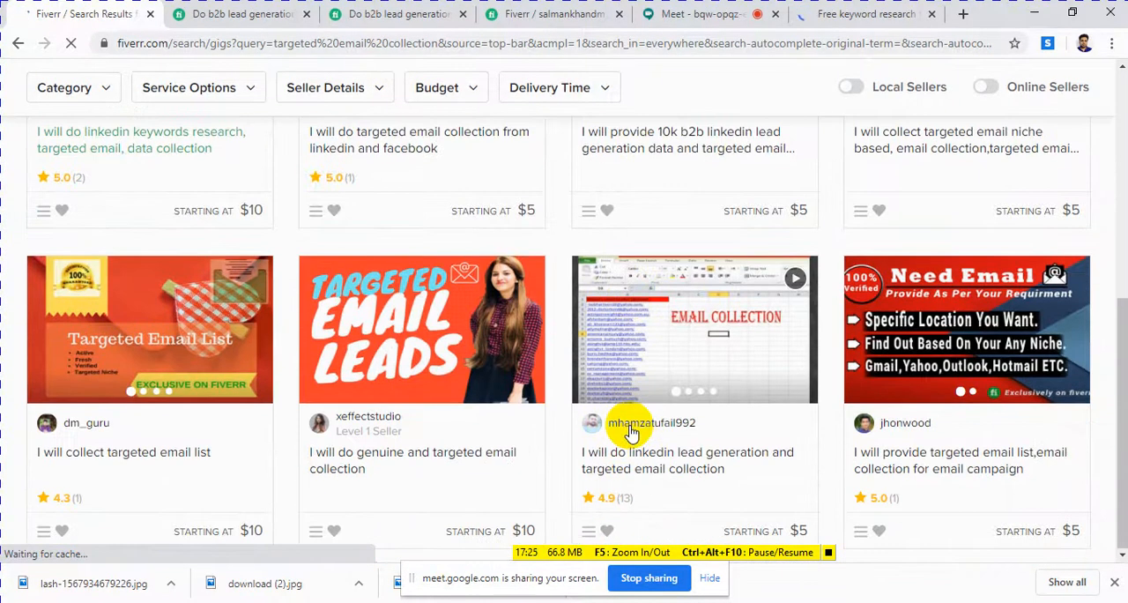
pyautogui.scroll(5, 297, 229)
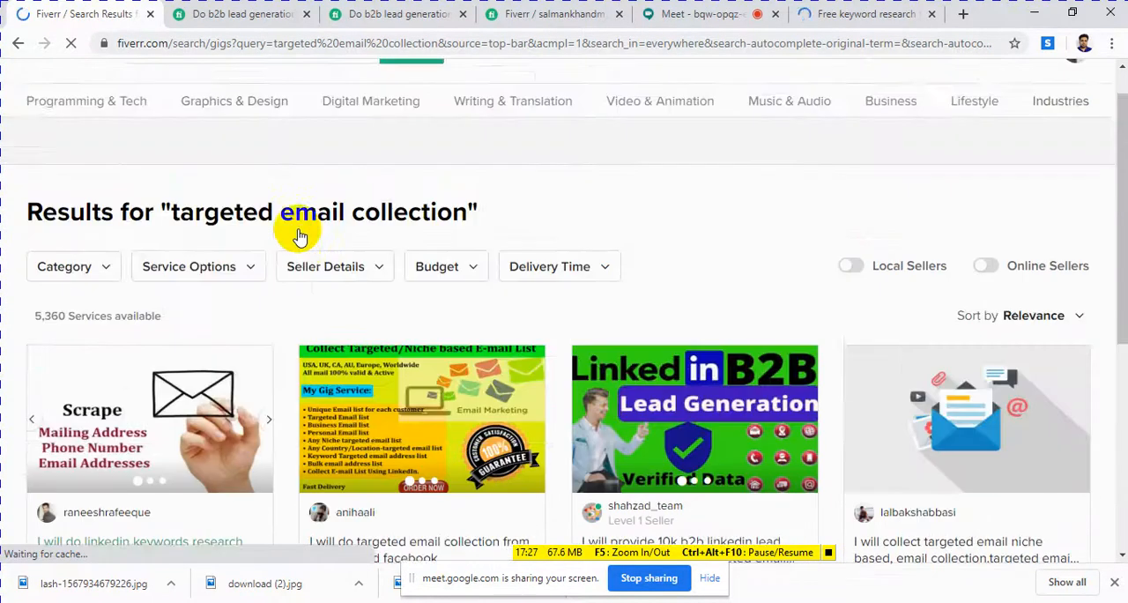
pyautogui.scroll(-2, 297, 241)
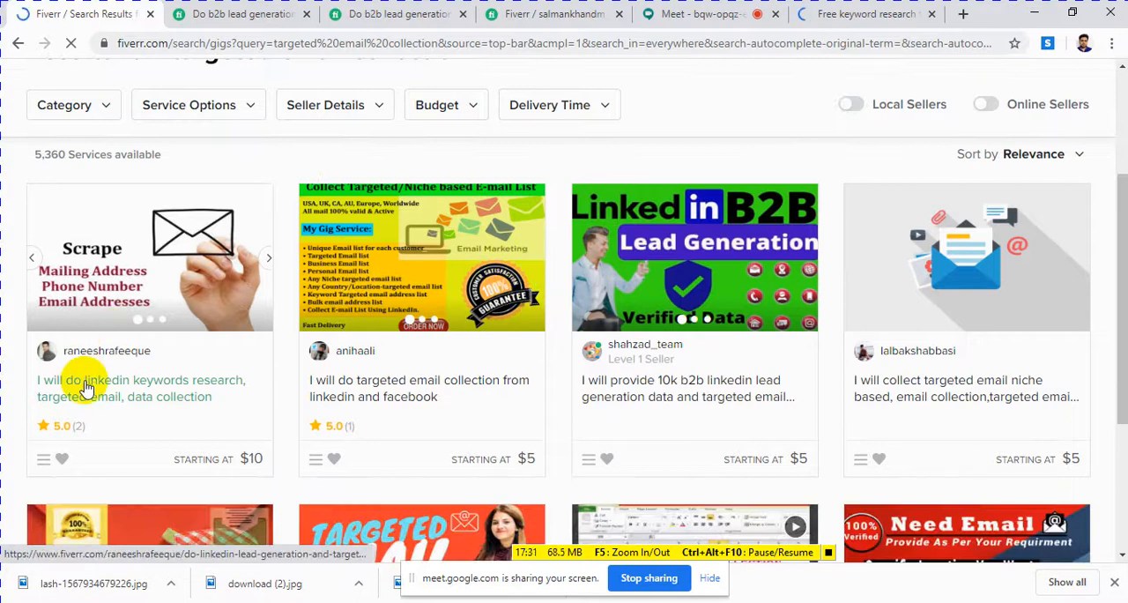
# Step: Look further through the "targeted email collection" gigs and open the Seller Details filter to view the seller levels
pyautogui.click(229, 384)
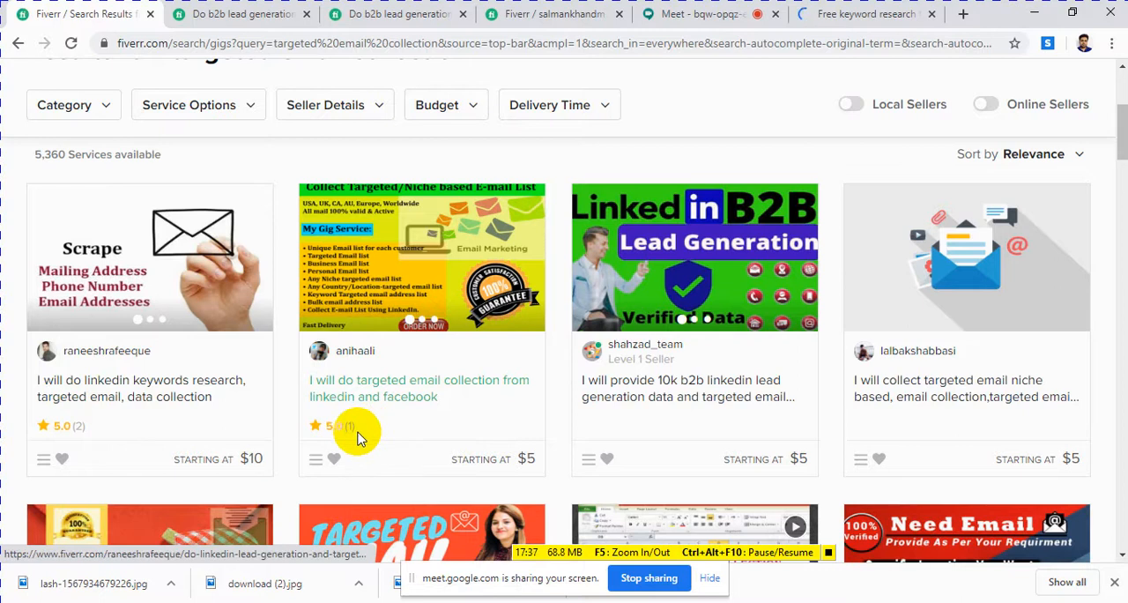
pyautogui.scroll(-5, 357, 438)
pyautogui.scroll(2, 356, 438)
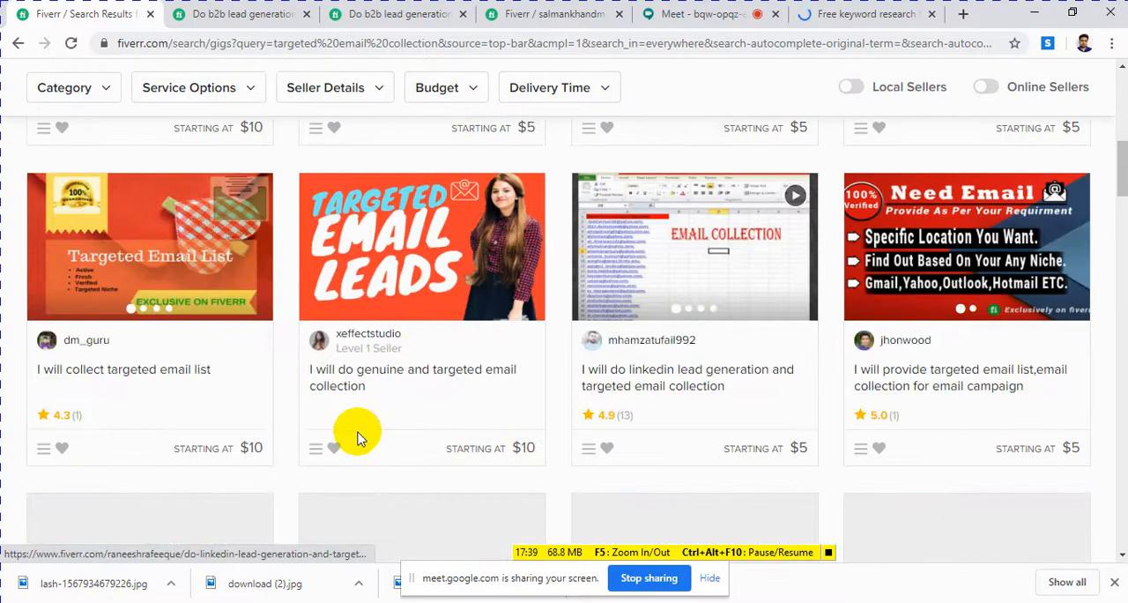
pyautogui.scroll(-5, 357, 437)
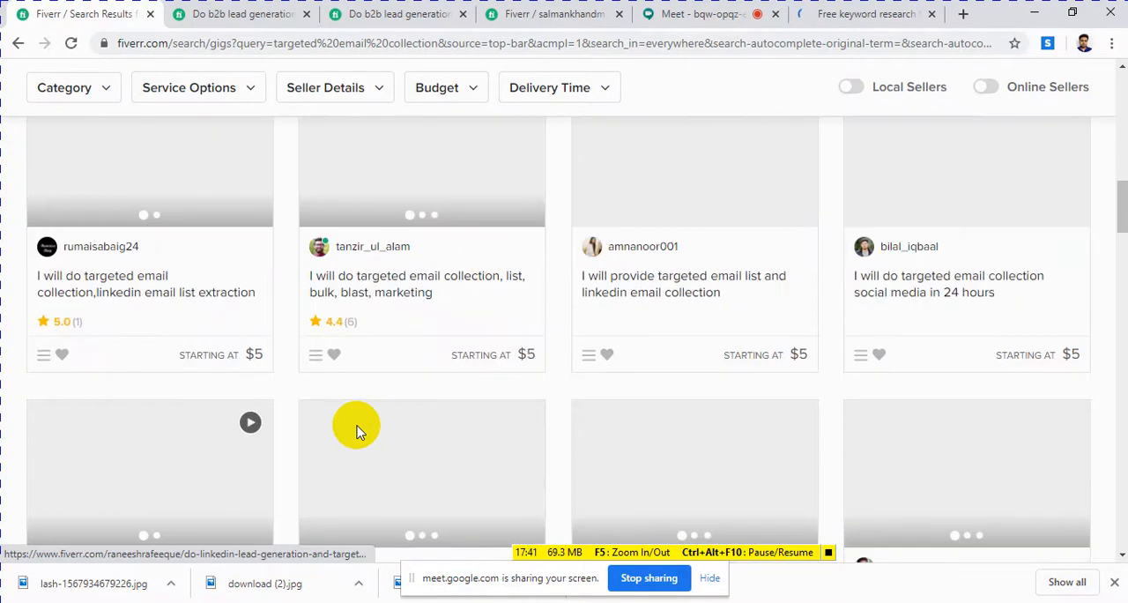
pyautogui.scroll(-5, 357, 430)
pyautogui.scroll(10, 360, 430)
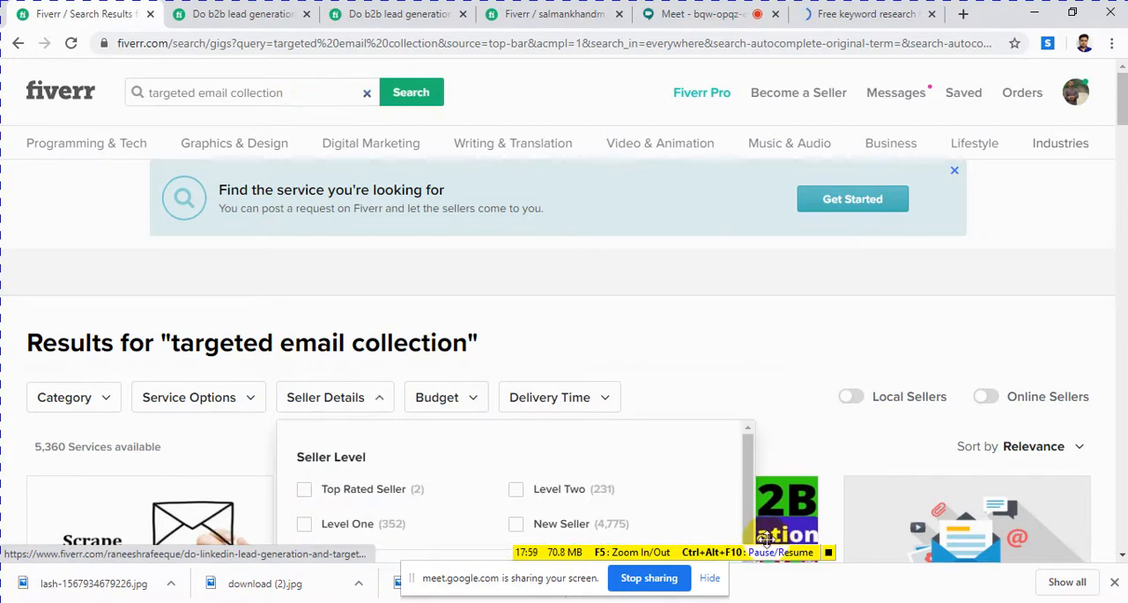
pyautogui.scroll(-3, 383, 282)
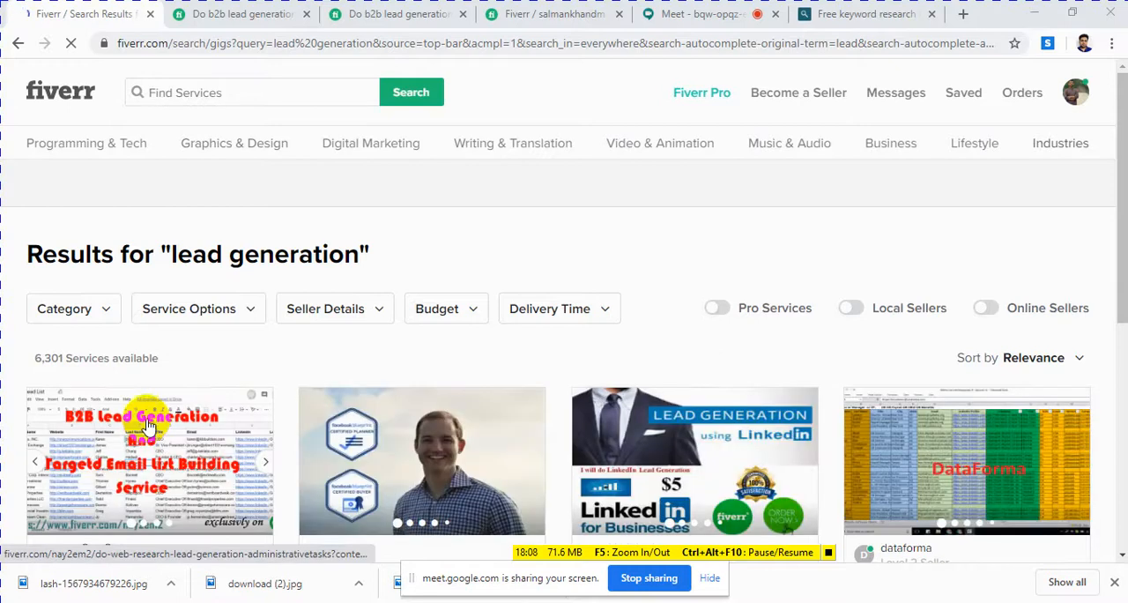
# Step: Compare the gig titles, seller levels, ratings and prices in the Fiverr results for "lead generation"
pyautogui.scroll(-5, 196, 370)
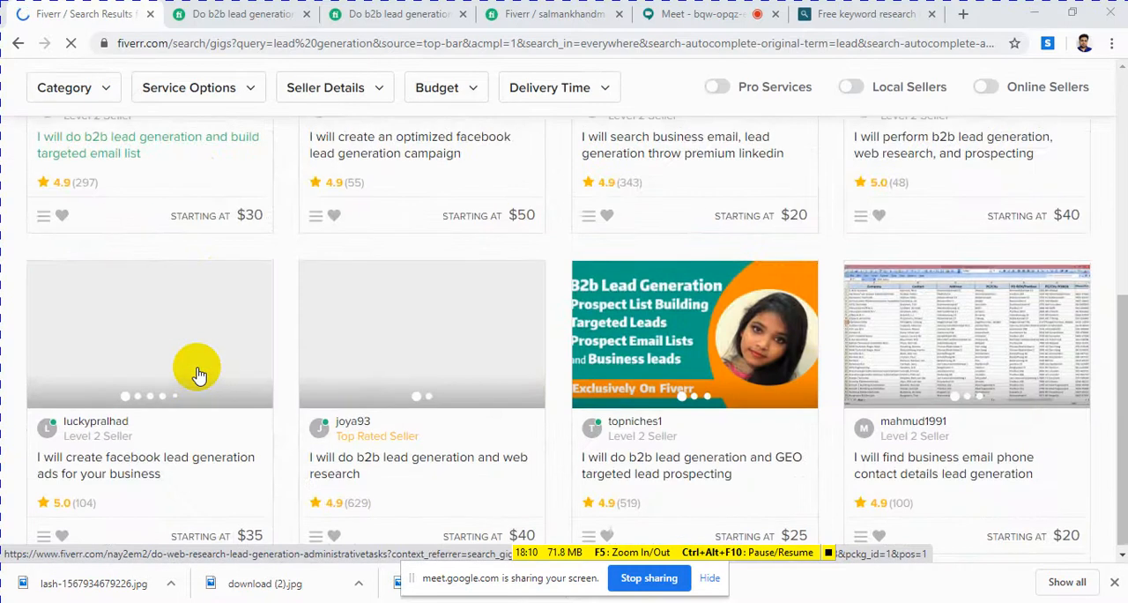
pyautogui.scroll(2, 185, 362)
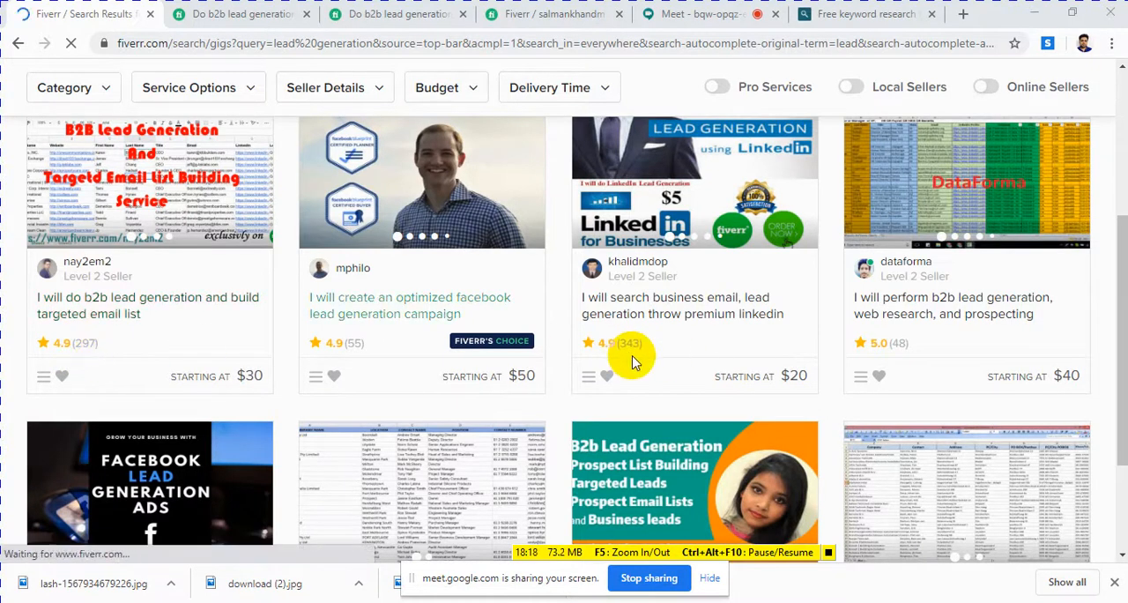
pyautogui.scroll(-2, 632, 355)
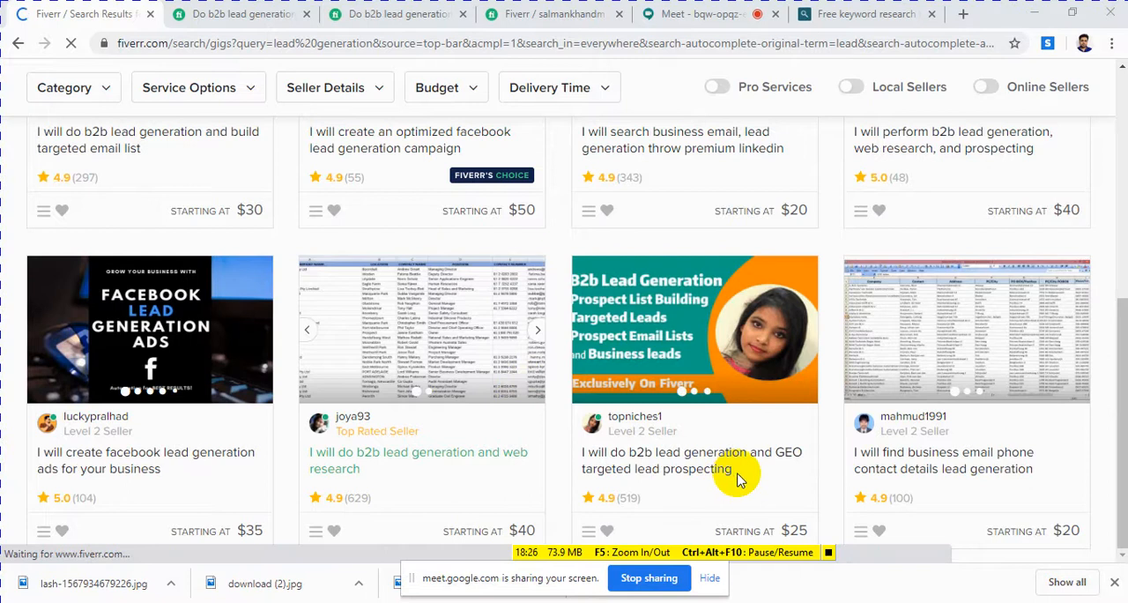
pyautogui.click(595, 467)
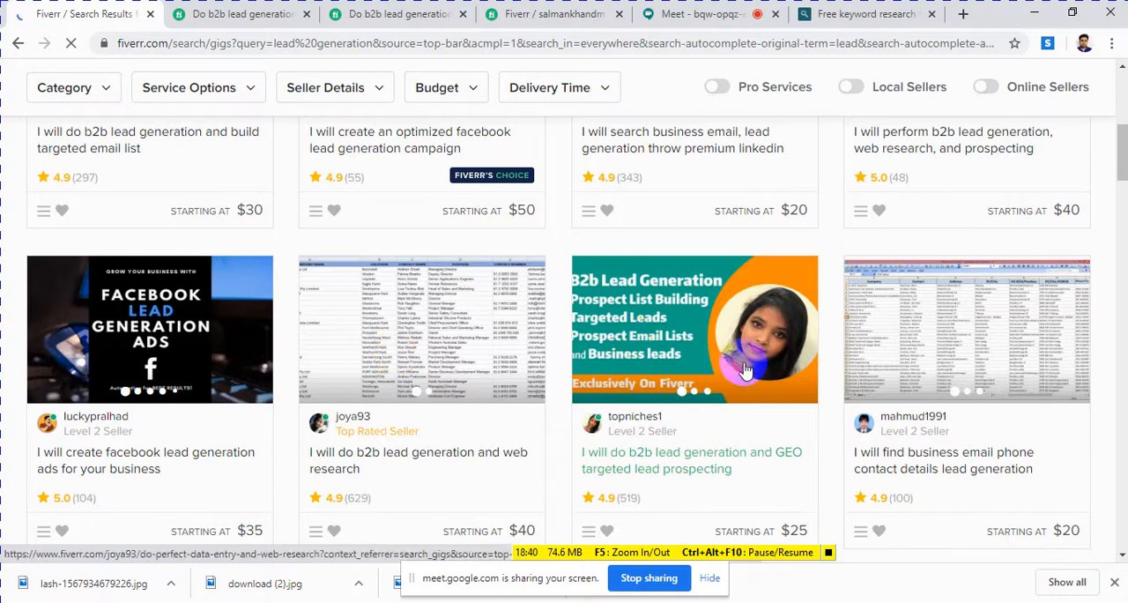
pyautogui.scroll(-6, 756, 376)
pyautogui.scroll(5, 757, 376)
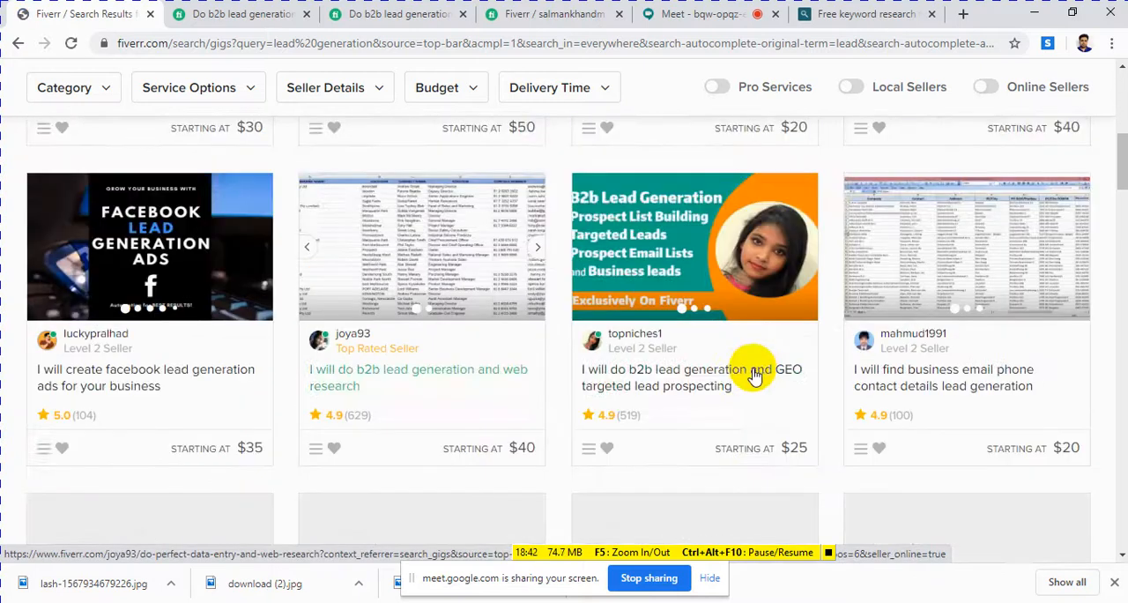
pyautogui.scroll(5, 756, 376)
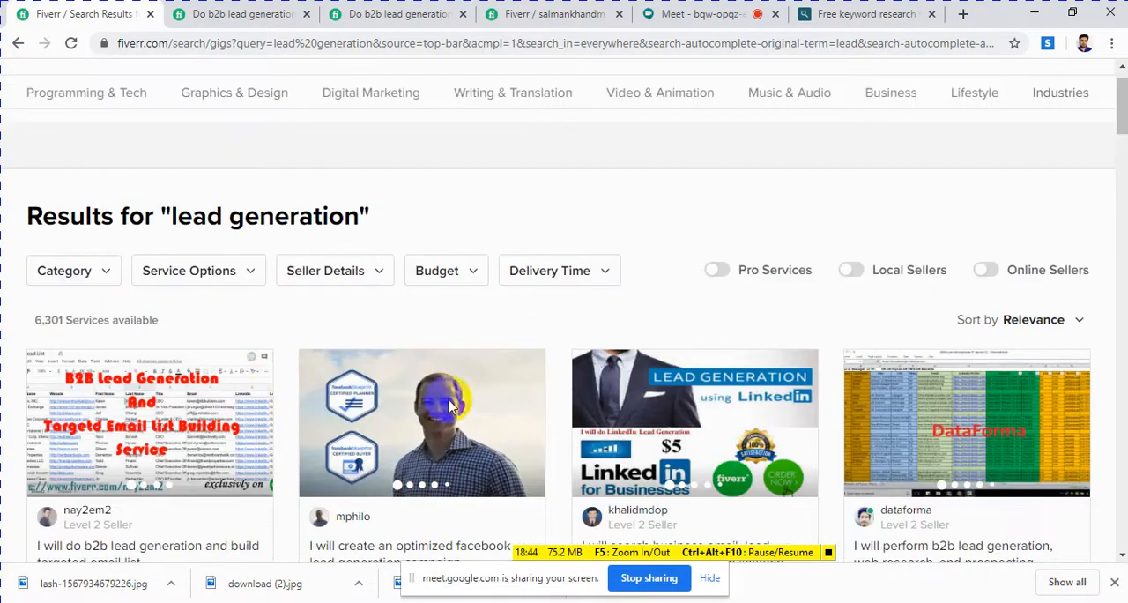
pyautogui.scroll(-3, 616, 380)
pyautogui.scroll(-1, 617, 383)
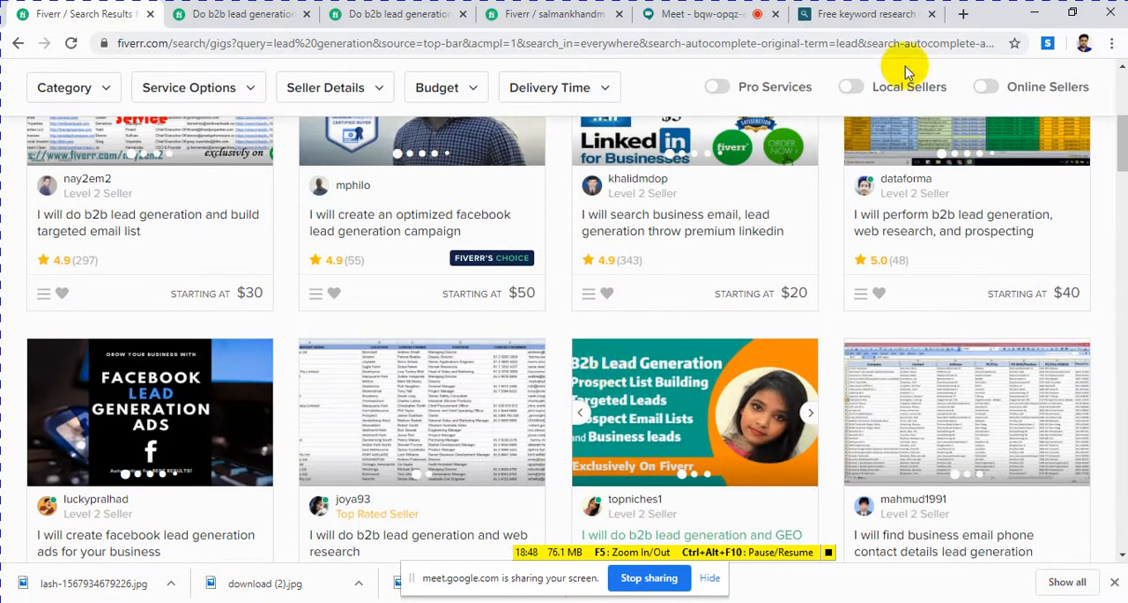
# Step: Switch to the keyword.io page and choose Fiverr as the keyword research source
pyautogui.click(869, 16)
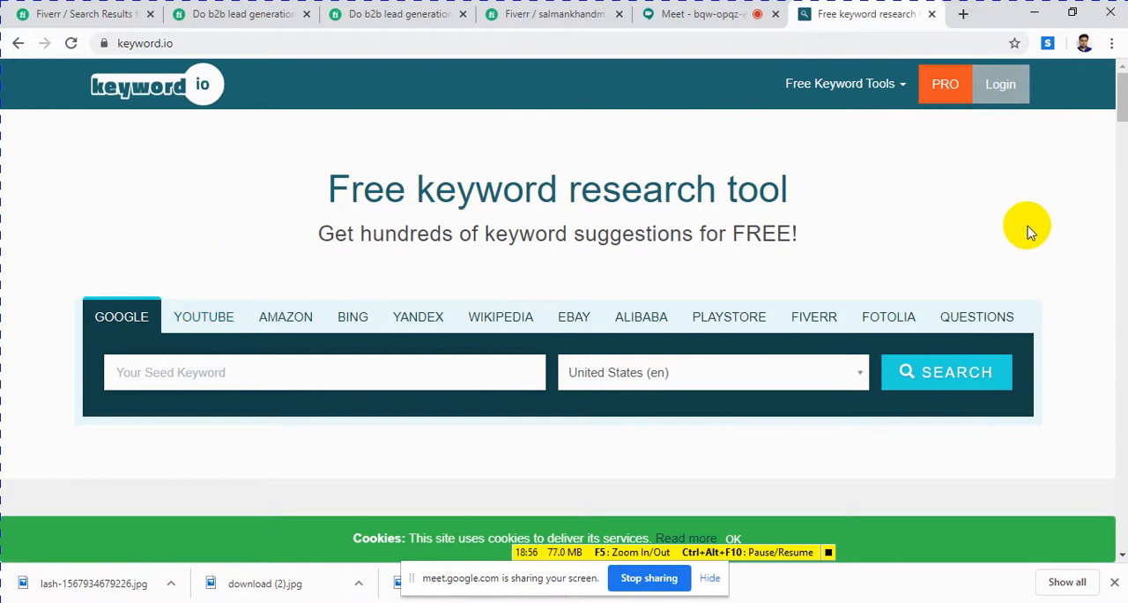
pyautogui.click(809, 317)
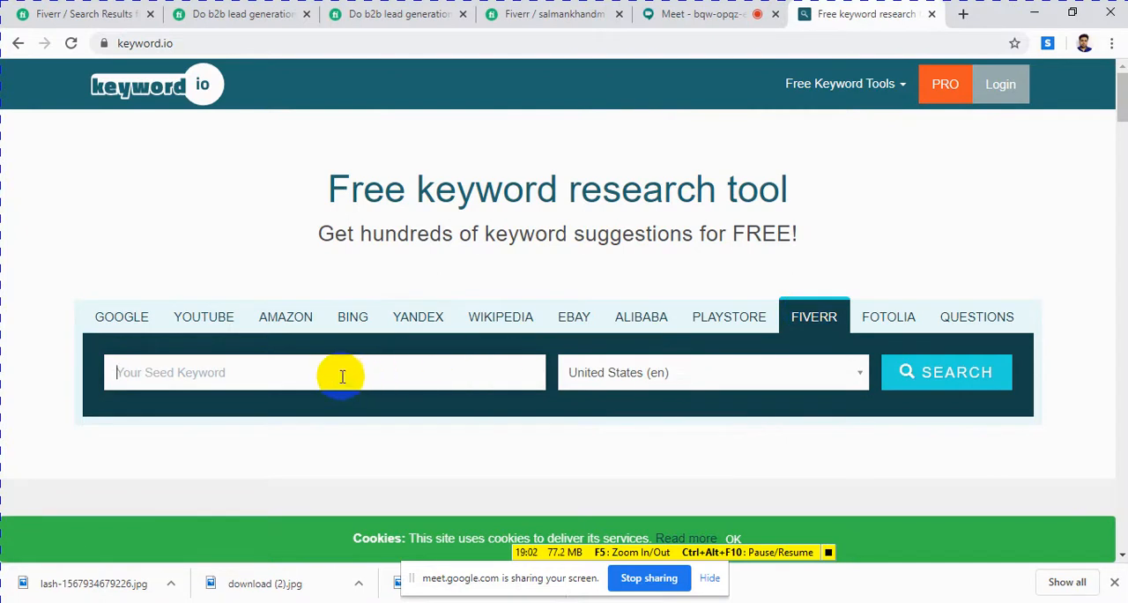
# Step: Review the title and description of the opened b2b lead generation gig, and return to the "lead generation" search results
pyautogui.click(251, 21)
pyautogui.scroll(-10, 260, 185)
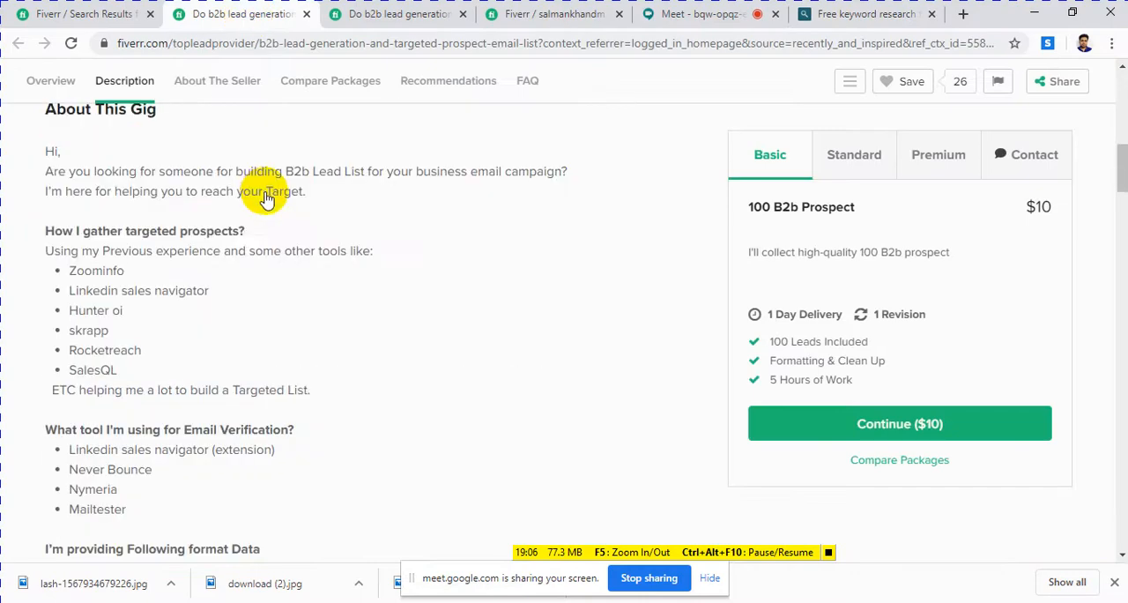
pyautogui.scroll(6, 264, 190)
pyautogui.scroll(8, 264, 194)
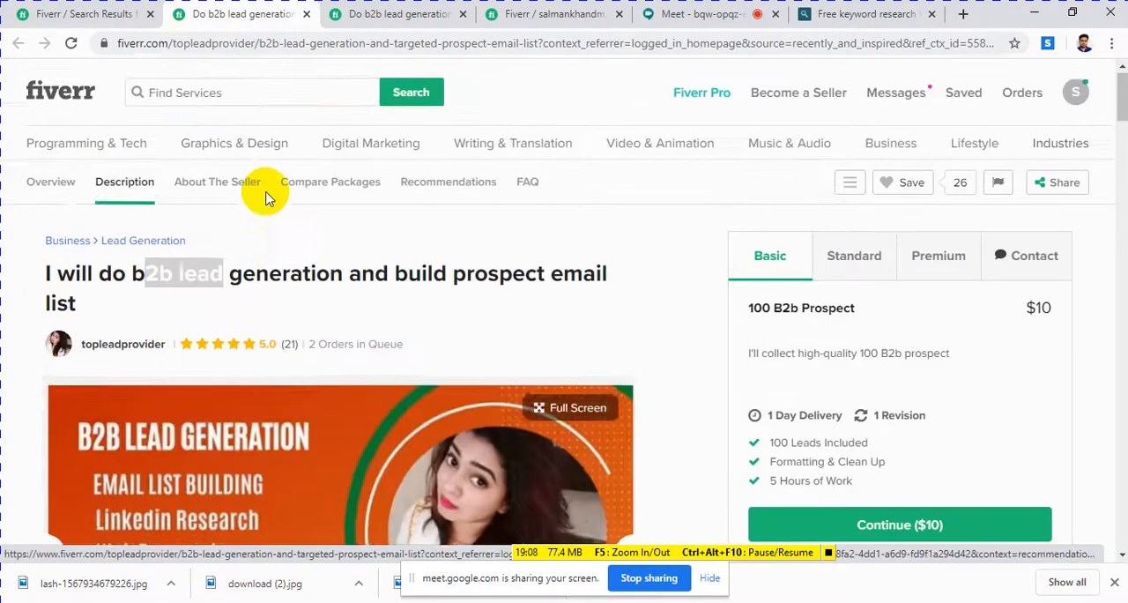
pyautogui.scroll(-1, 269, 168)
pyautogui.click(298, 203)
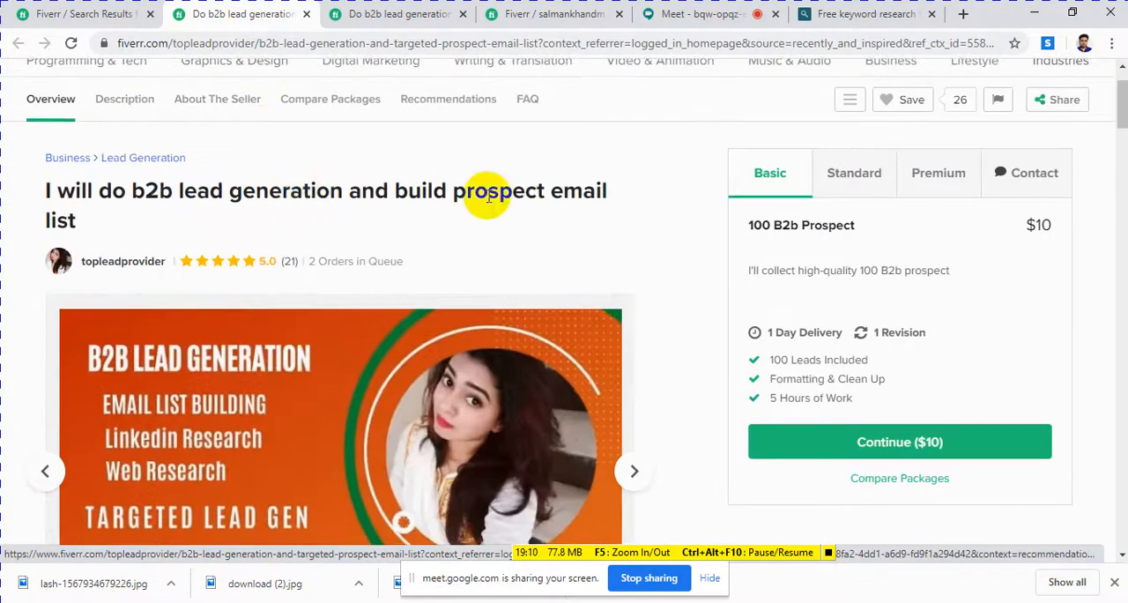
pyautogui.click(104, 9)
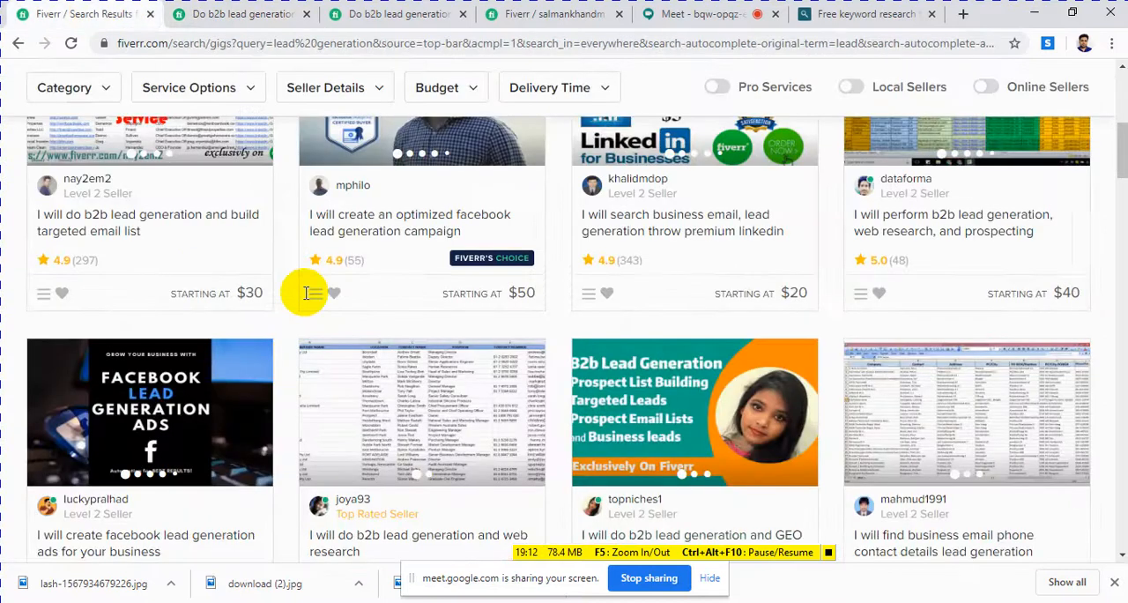
# Step: Switch to the keyword.io page and enter "targeted email collection" as the keyword phrase, correcting the first word's spelling
pyautogui.scroll(5, 305, 285)
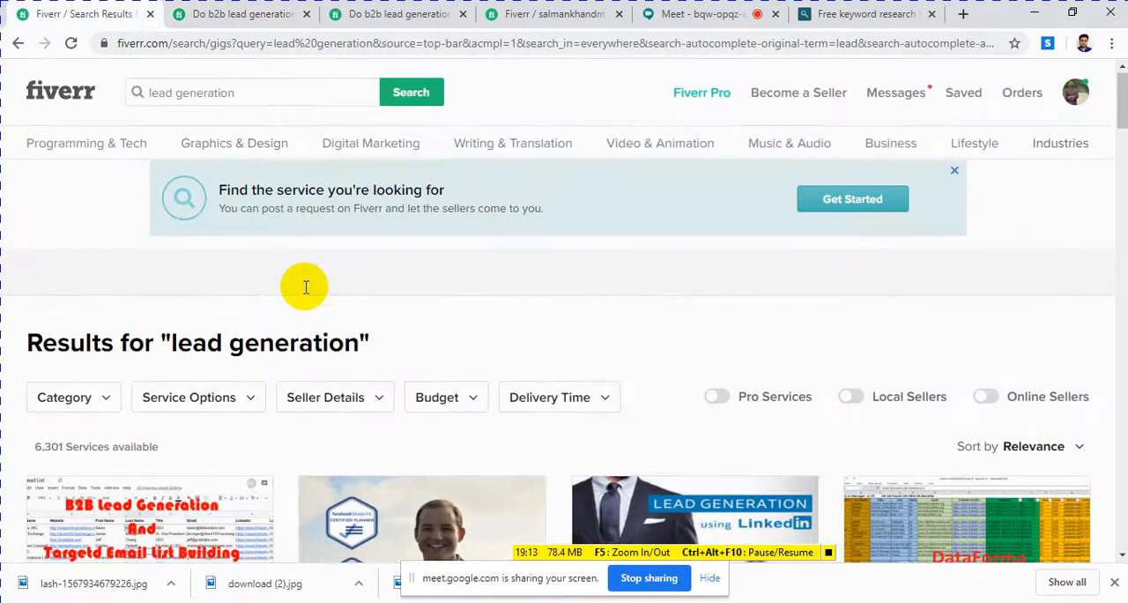
pyautogui.click(805, 16)
pyautogui.click(261, 375)
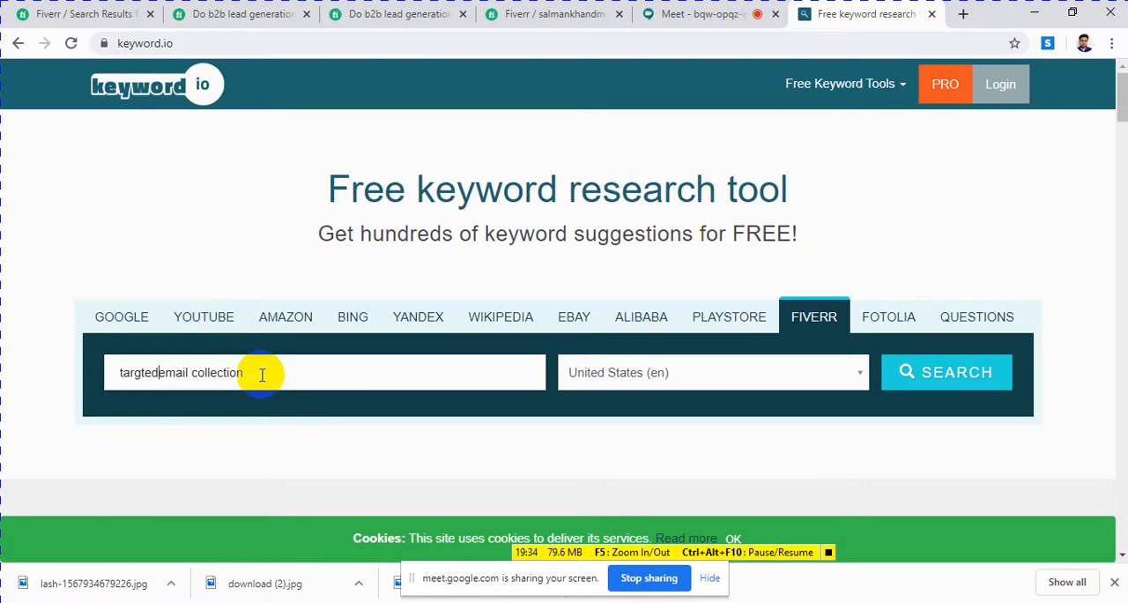
pyautogui.rightClick(135, 373)
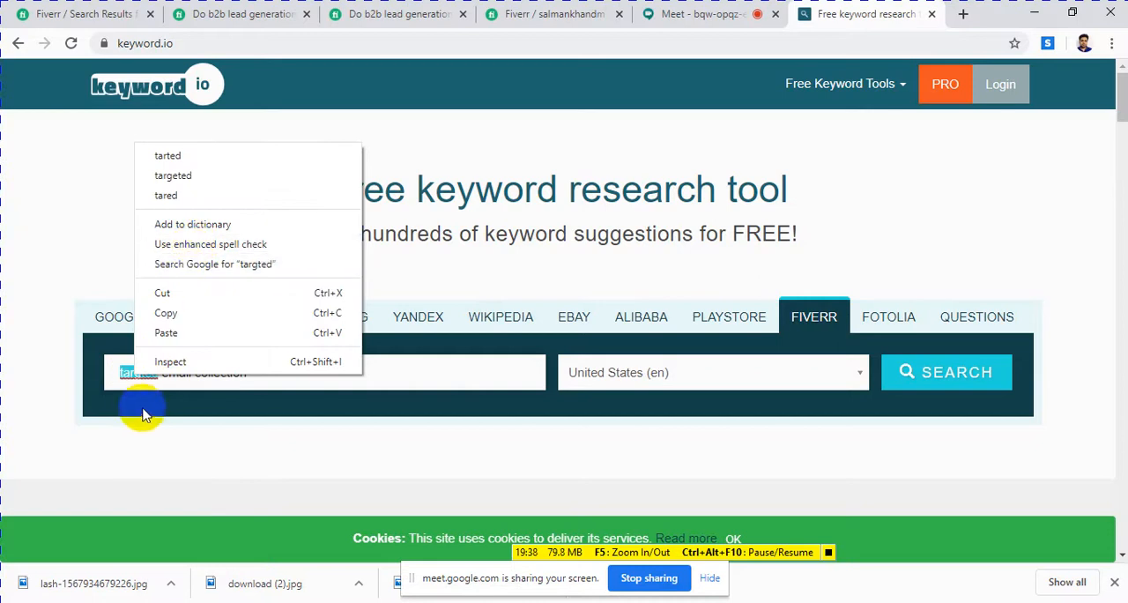
pyautogui.click(108, 385)
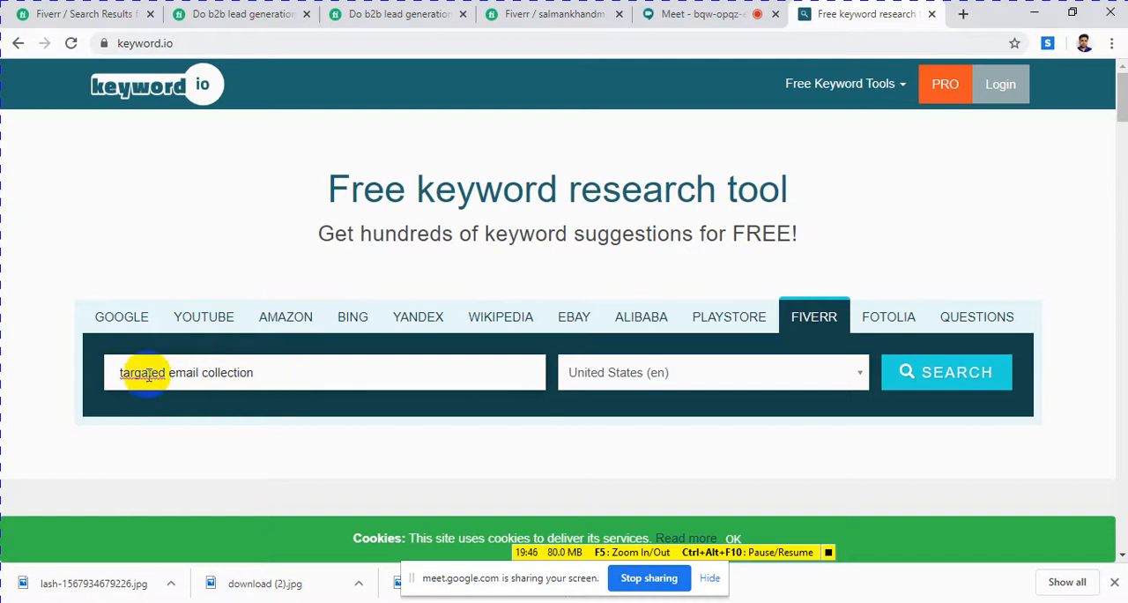
pyautogui.rightClick(148, 377)
pyautogui.click(148, 377)
pyautogui.rightClick(146, 374)
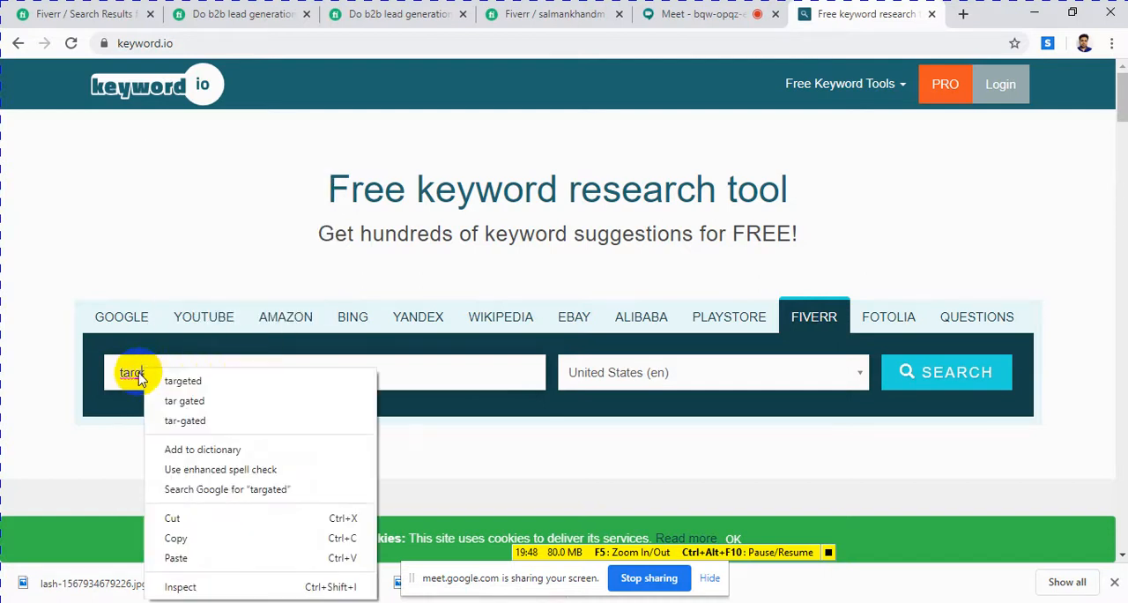
pyautogui.click(141, 374)
pyautogui.rightClick(138, 375)
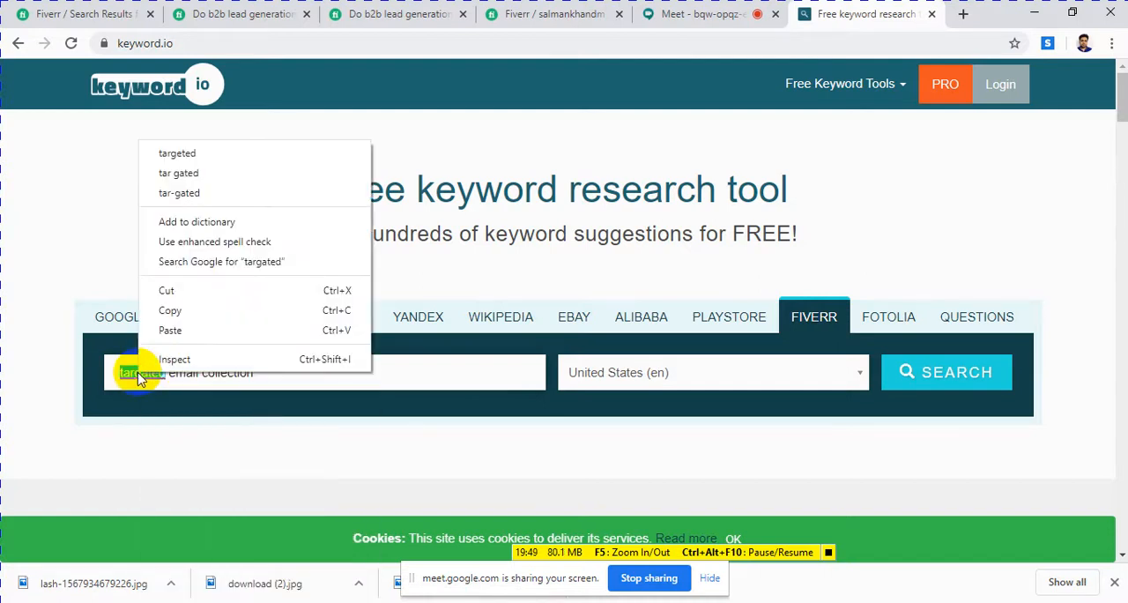
pyautogui.click(179, 153)
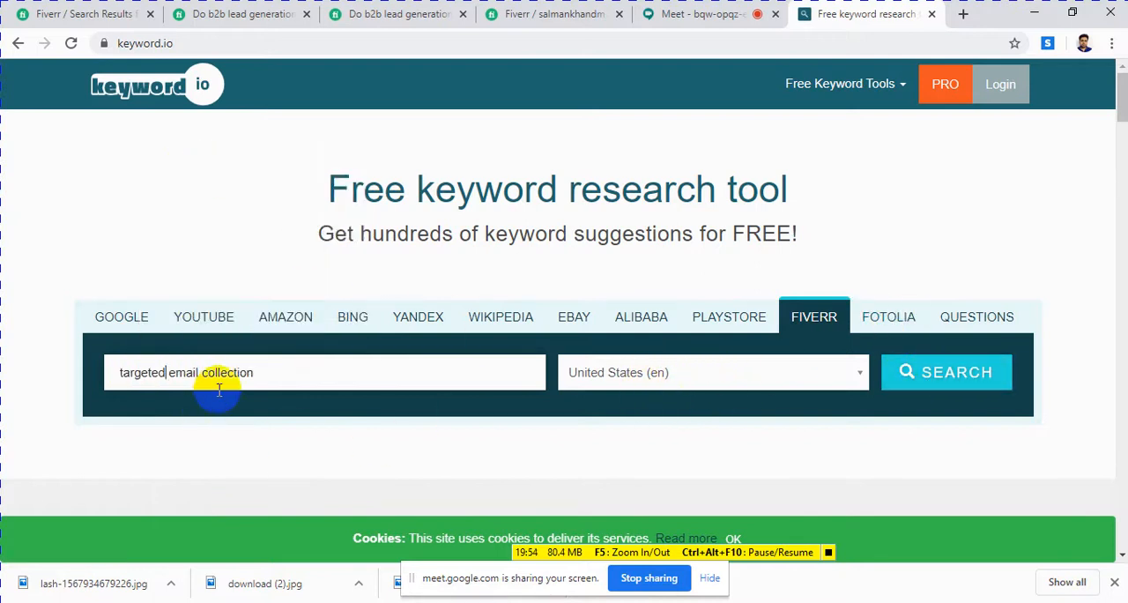
# Step: Set the audience to English (United States), run the Fiverr keyword search and look through the suggestions page
pyautogui.click(803, 385)
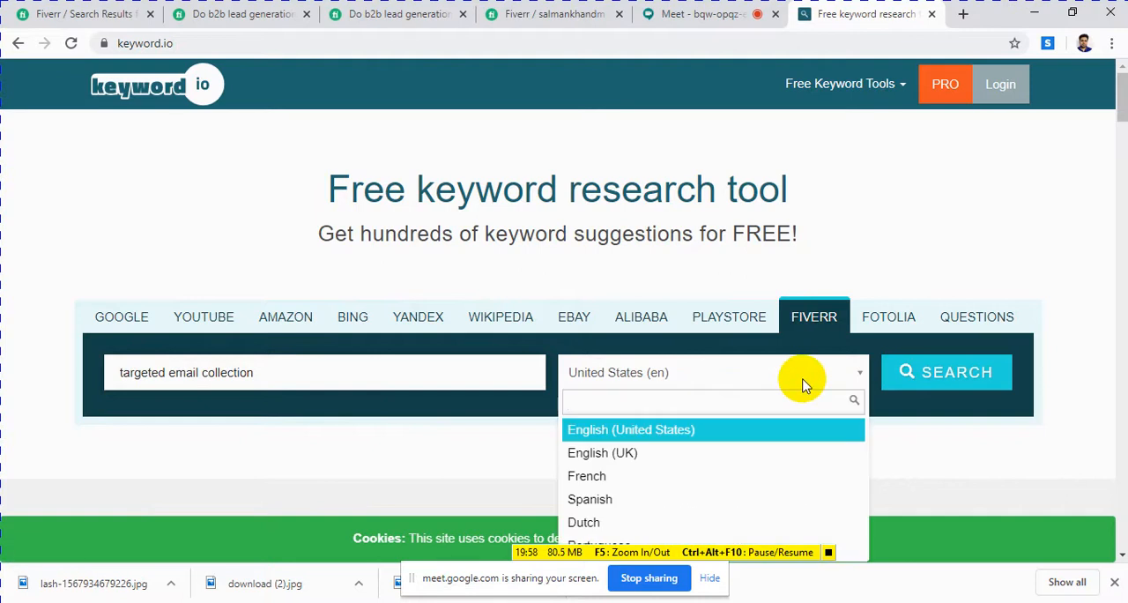
pyautogui.scroll(-2, 943, 213)
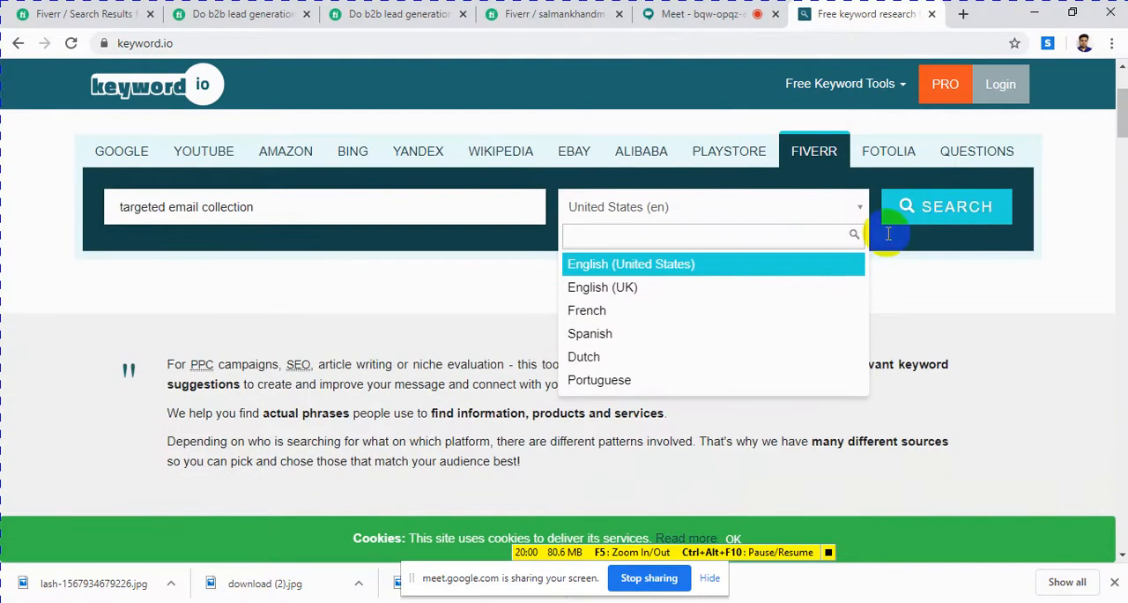
pyautogui.click(611, 269)
pyautogui.click(934, 220)
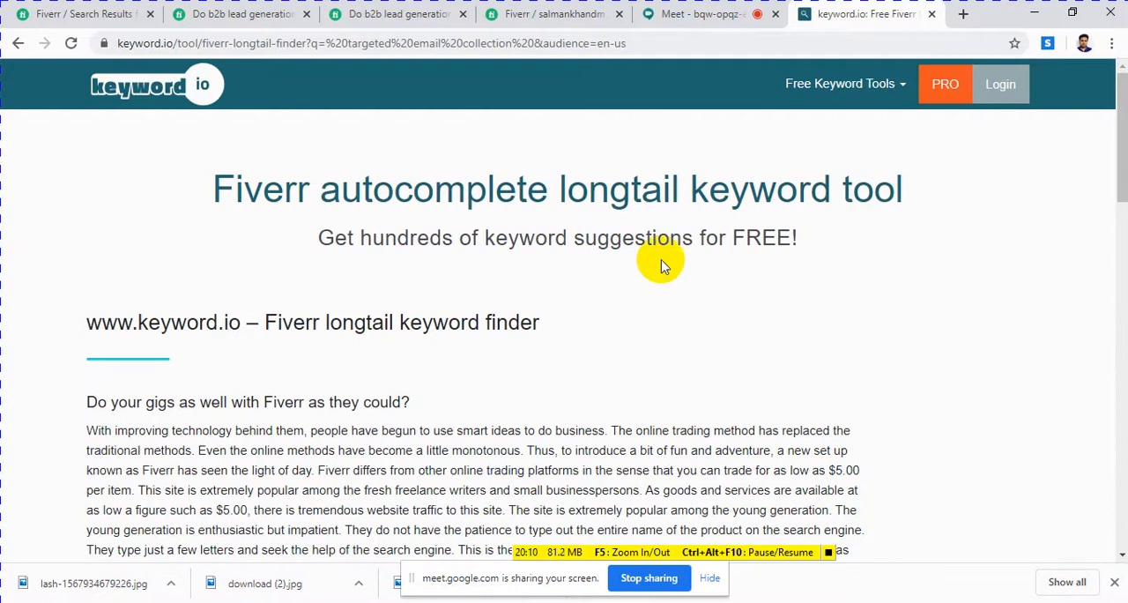
pyautogui.scroll(-2, 663, 264)
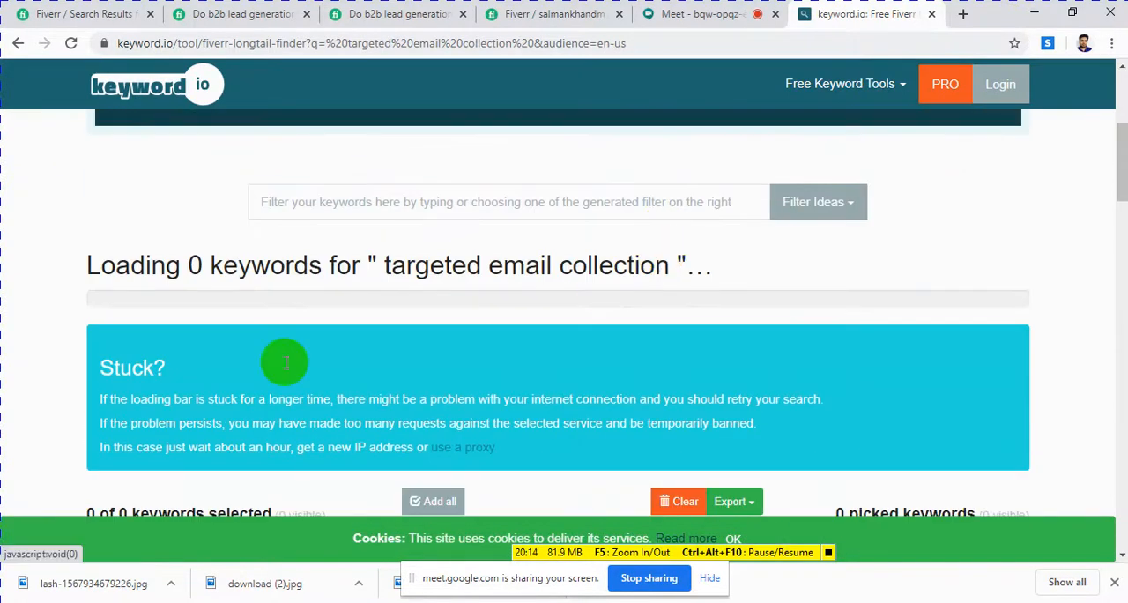
pyautogui.scroll(-4, 388, 225)
pyautogui.scroll(3, 392, 228)
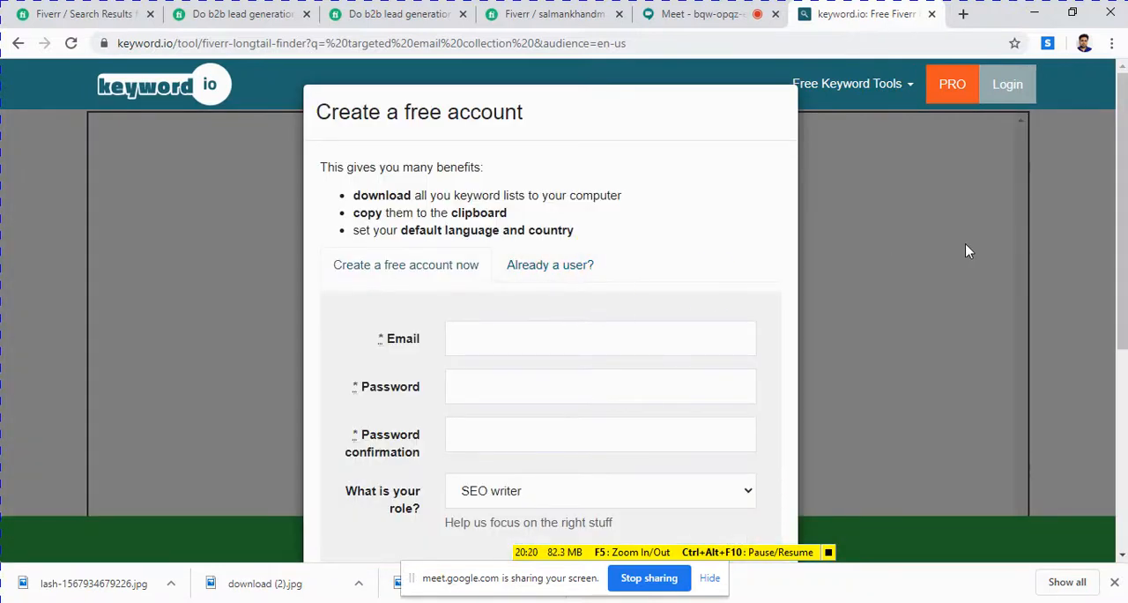
# Step: Examine the keyword.io free account form, including its email, password, role and terms fields and the option to continue without signing in
pyautogui.scroll(-3, 683, 322)
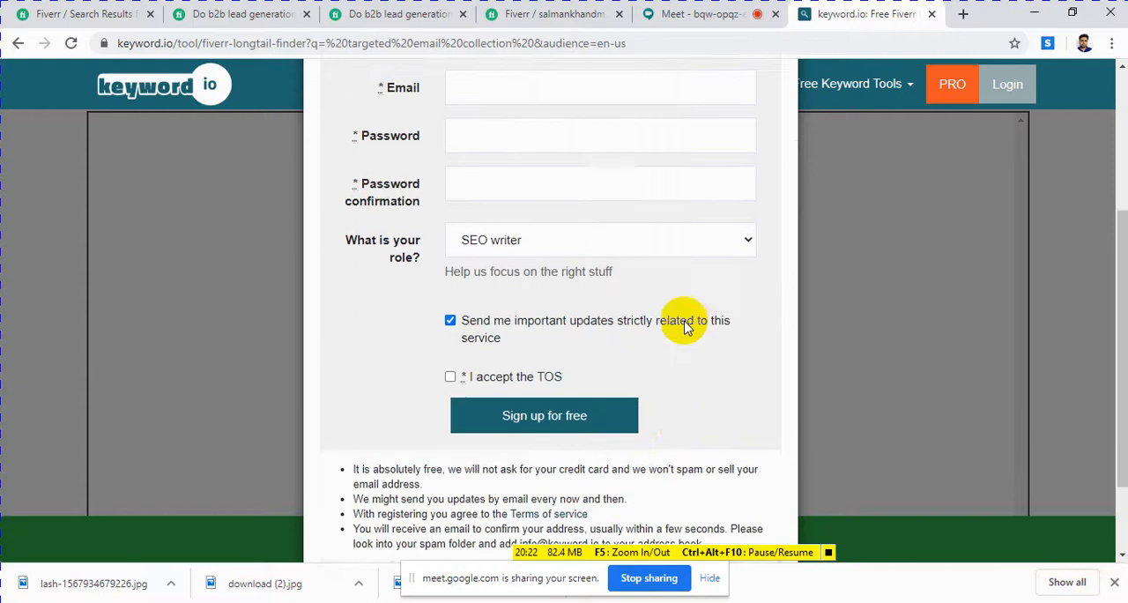
pyautogui.scroll(3, 669, 315)
pyautogui.scroll(-2, 652, 314)
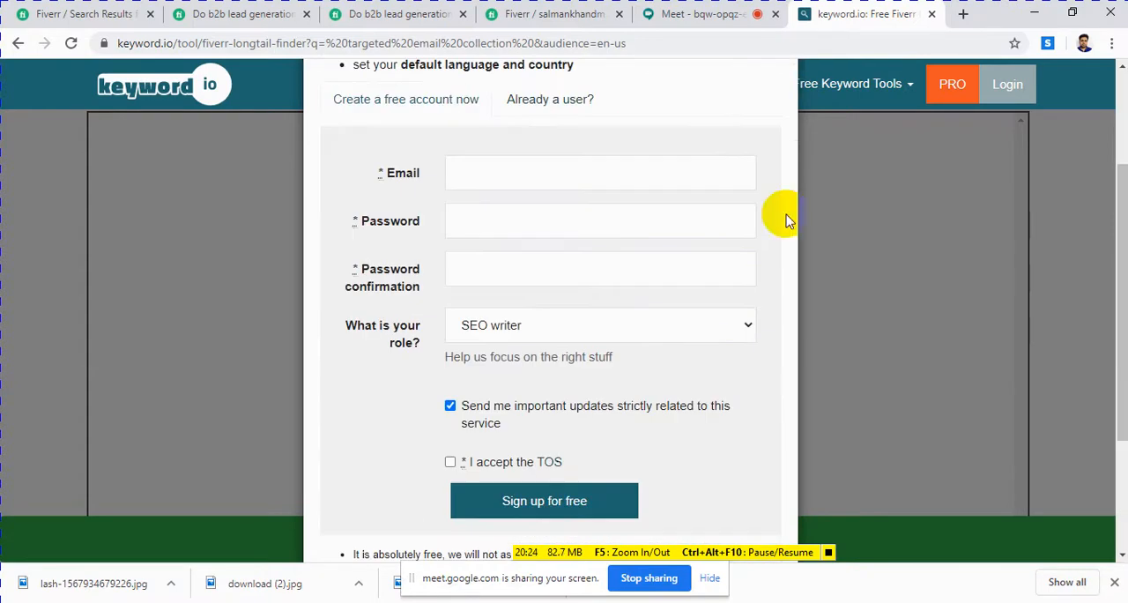
pyautogui.click(504, 173)
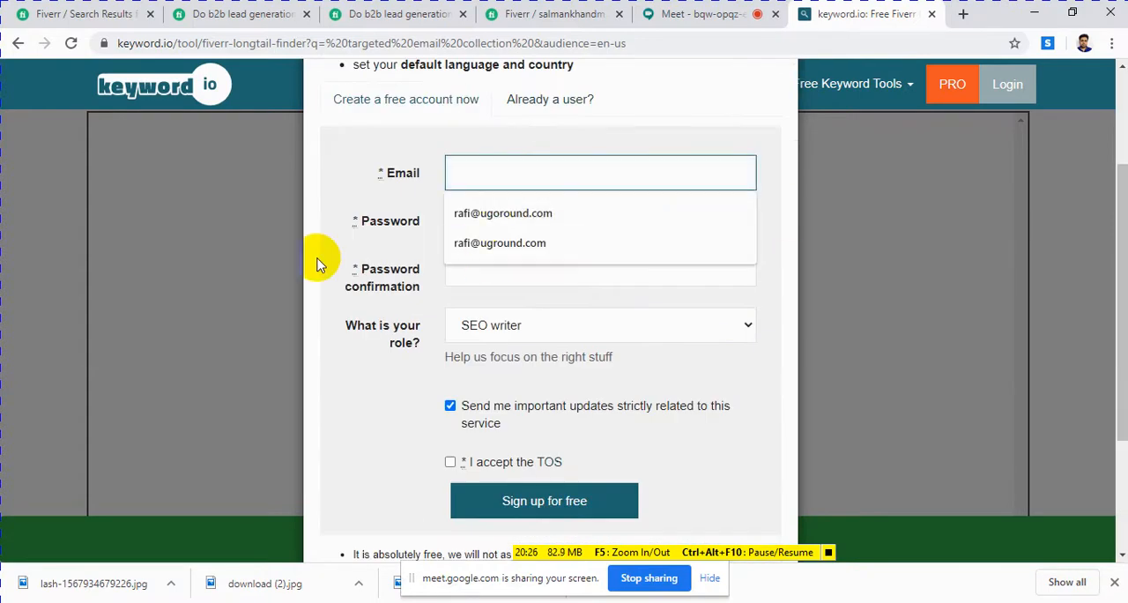
pyautogui.click(227, 245)
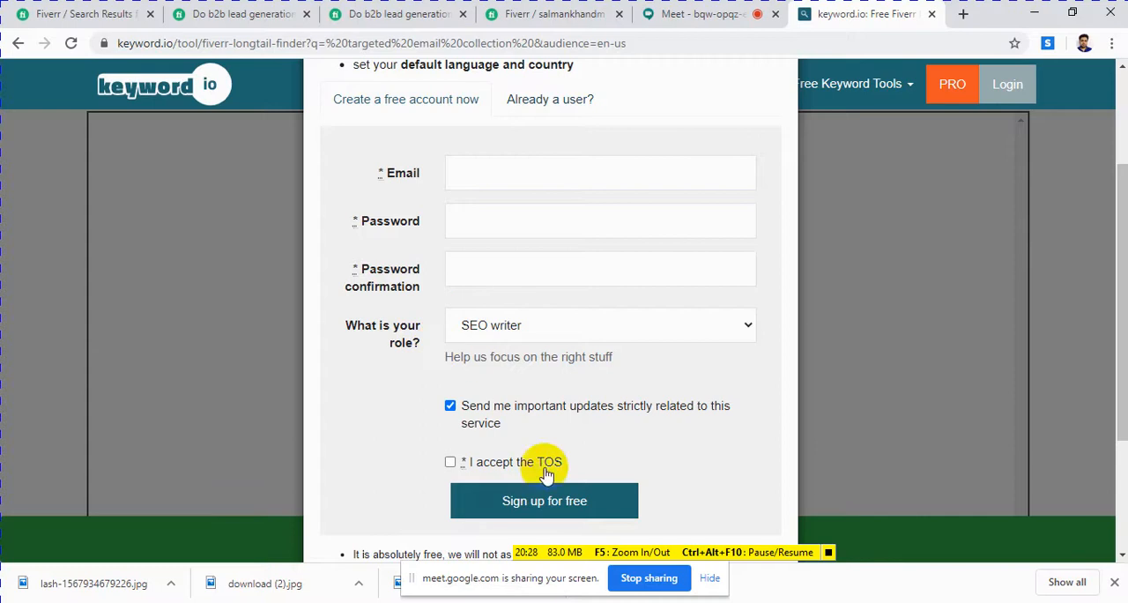
pyautogui.scroll(-3, 537, 328)
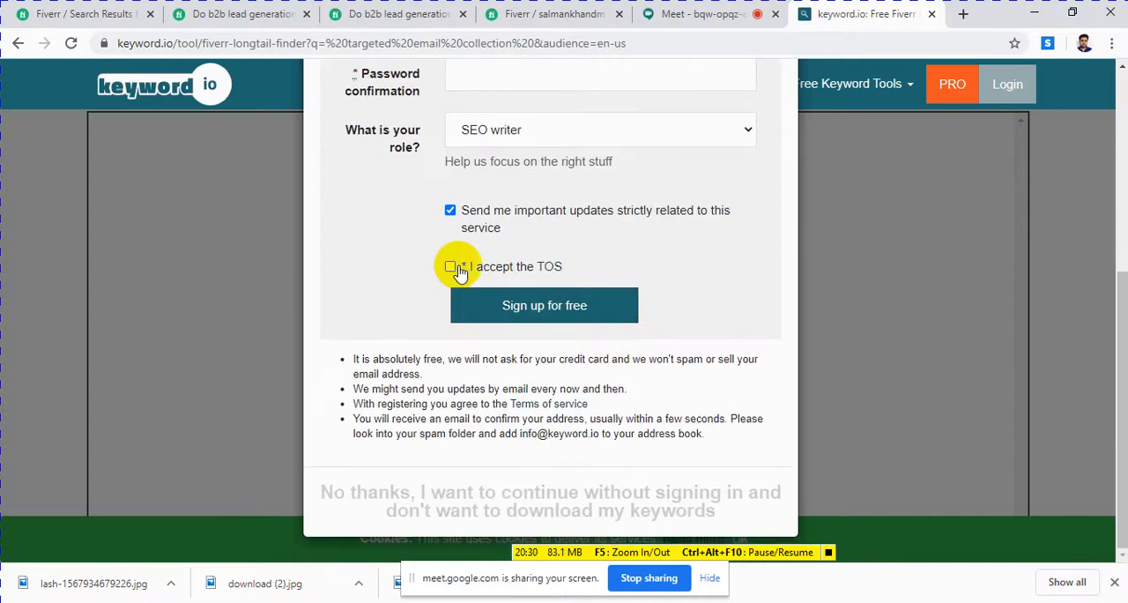
pyautogui.scroll(4, 458, 271)
pyautogui.click(490, 309)
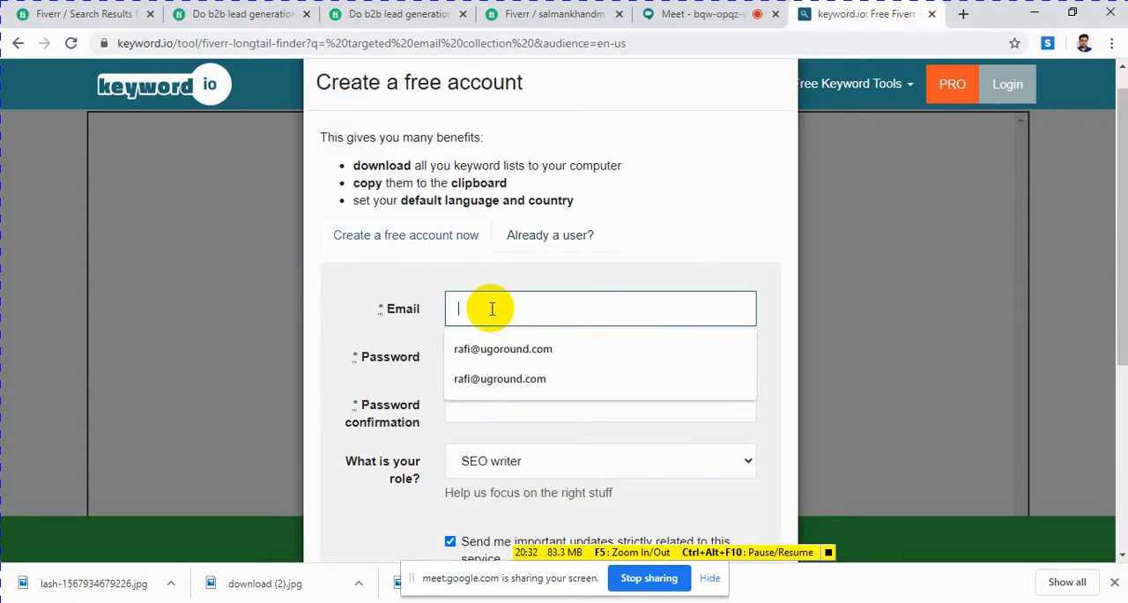
pyautogui.click(327, 300)
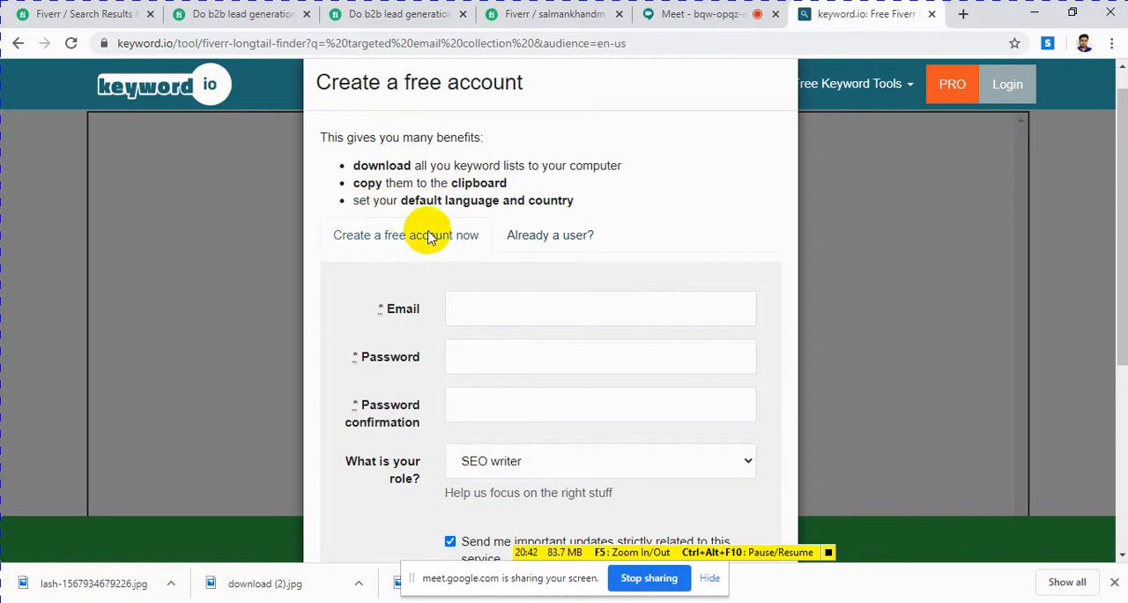
pyautogui.click(449, 312)
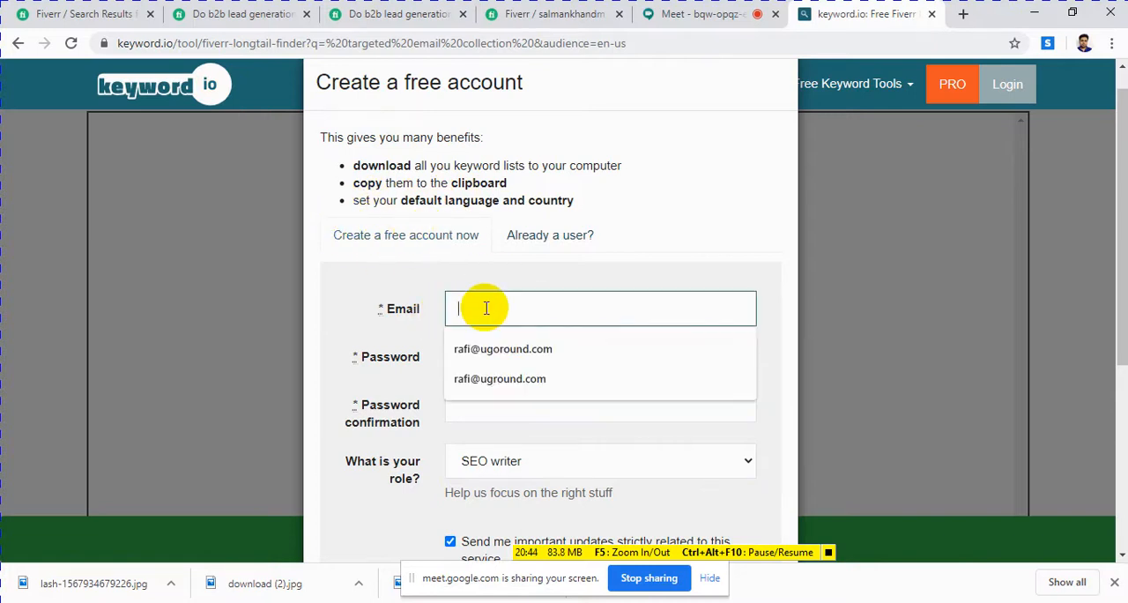
pyautogui.click(486, 408)
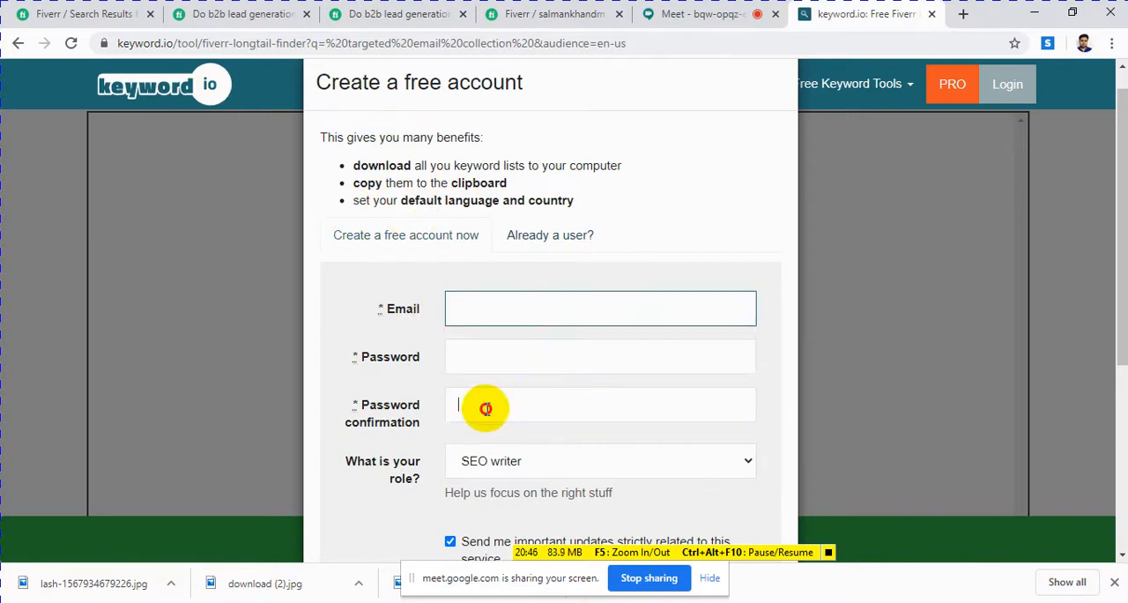
pyautogui.click(477, 358)
pyautogui.click(238, 211)
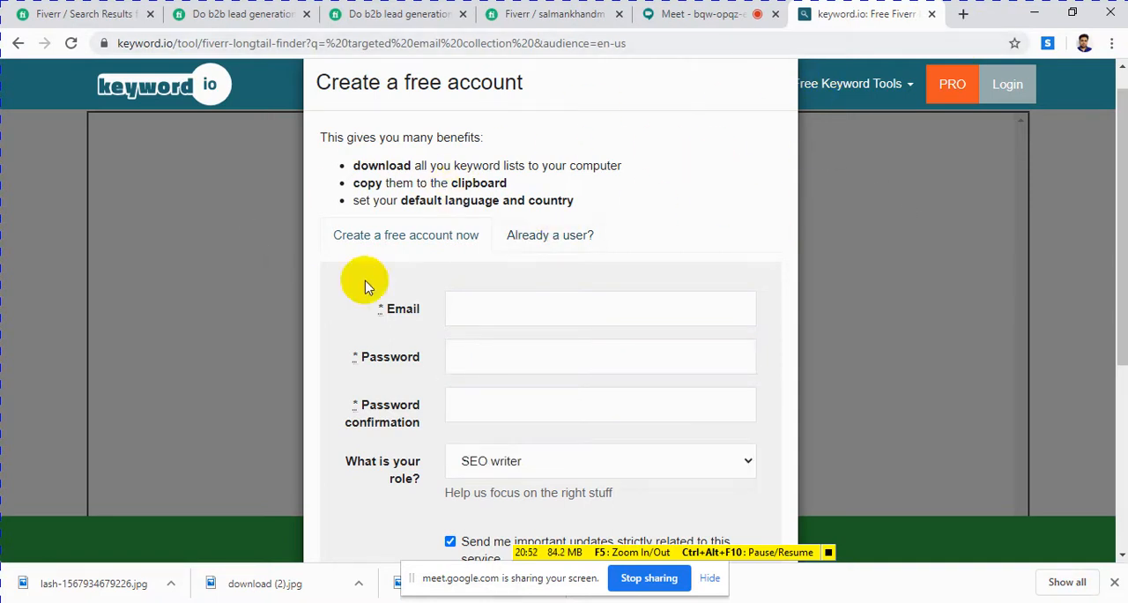
pyautogui.scroll(-4, 511, 323)
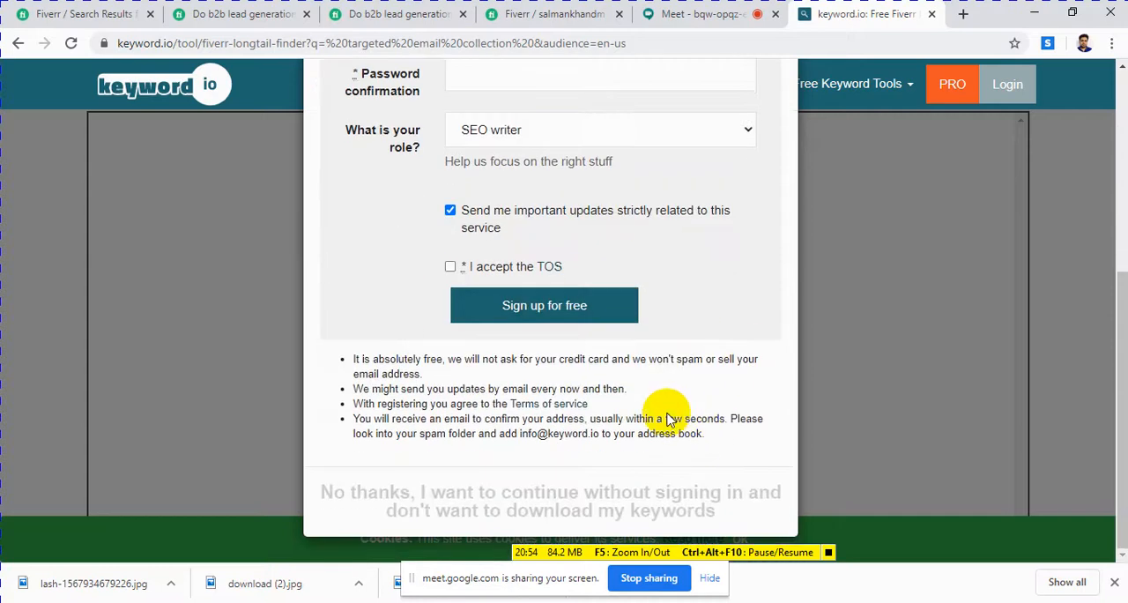
pyautogui.click(648, 40)
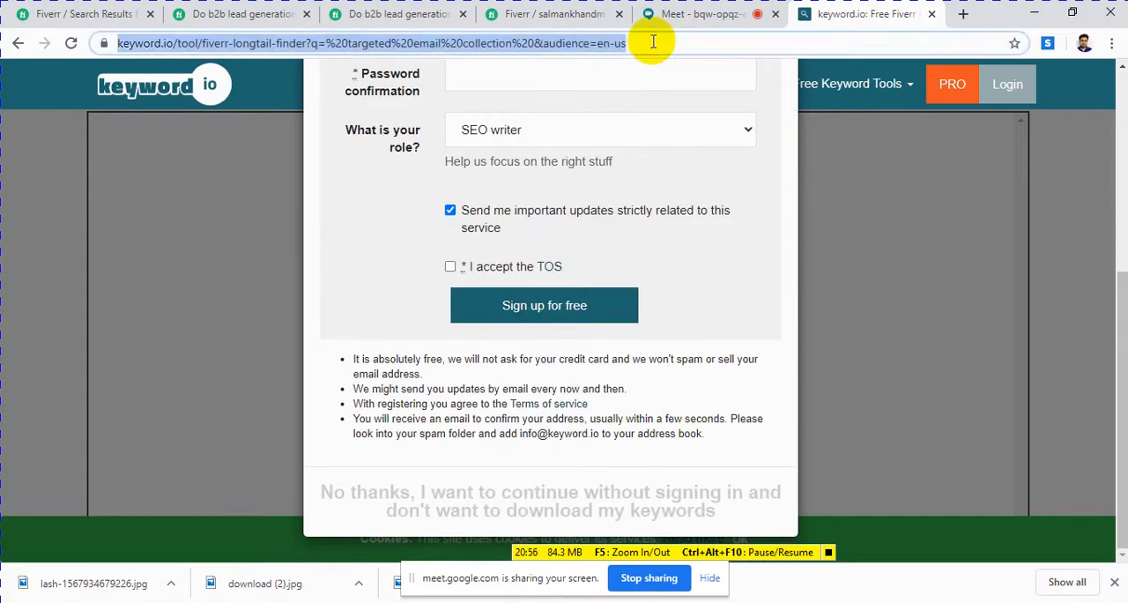
pyautogui.write('li')
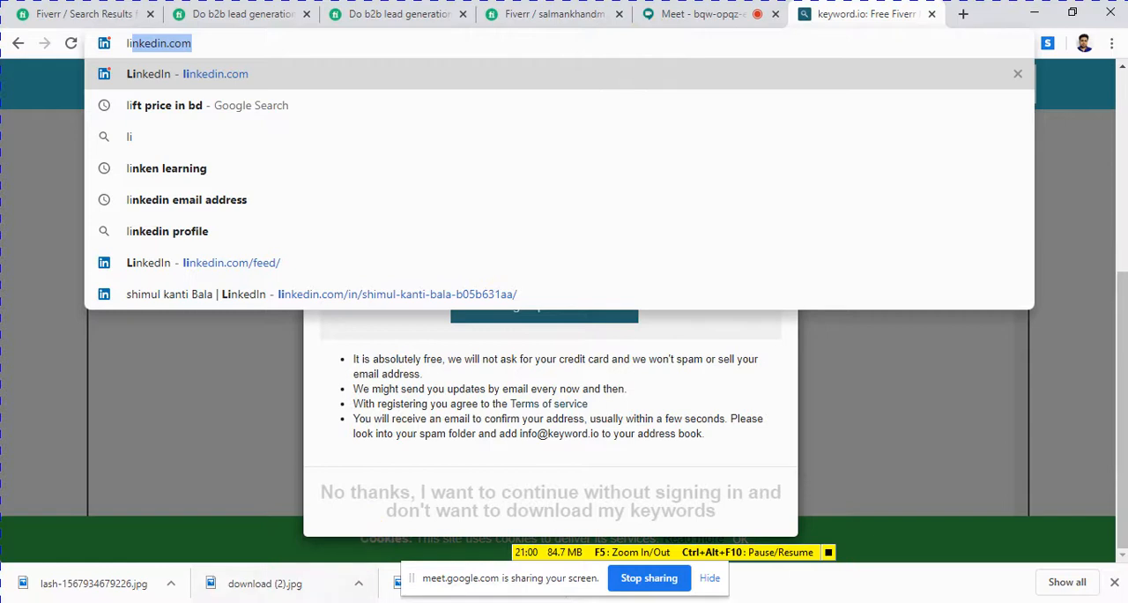
# Step: Switch to the "fiverr gig" Word document and look through its notes on gig research, title SEO and description writing
pyautogui.click(359, 602)
pyautogui.scroll(-3, 468, 470)
pyautogui.scroll(-5, 468, 470)
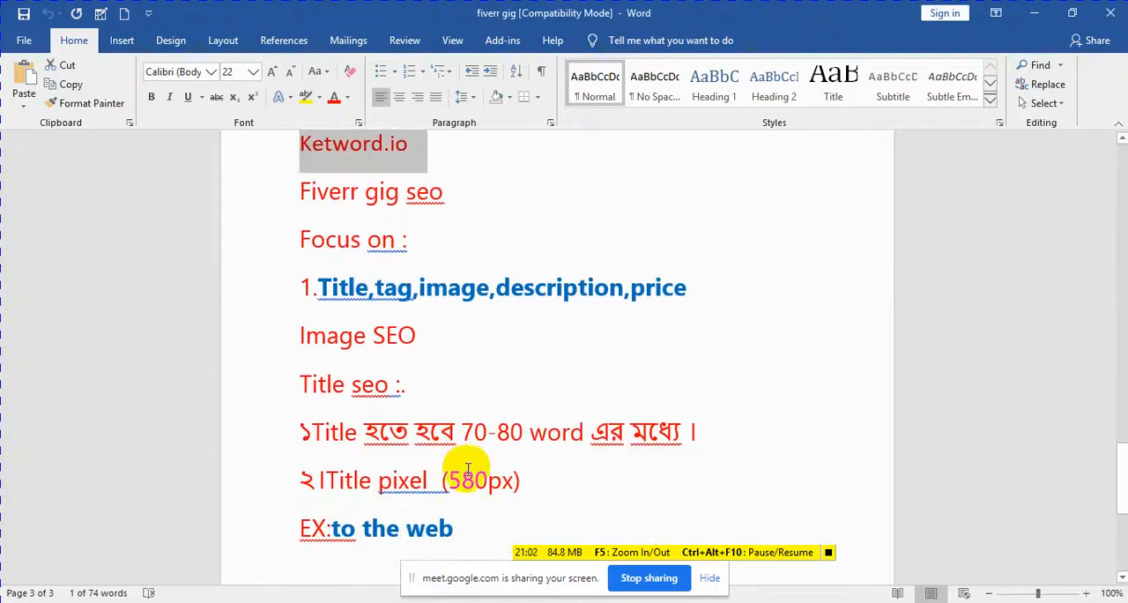
pyautogui.scroll(-3, 468, 470)
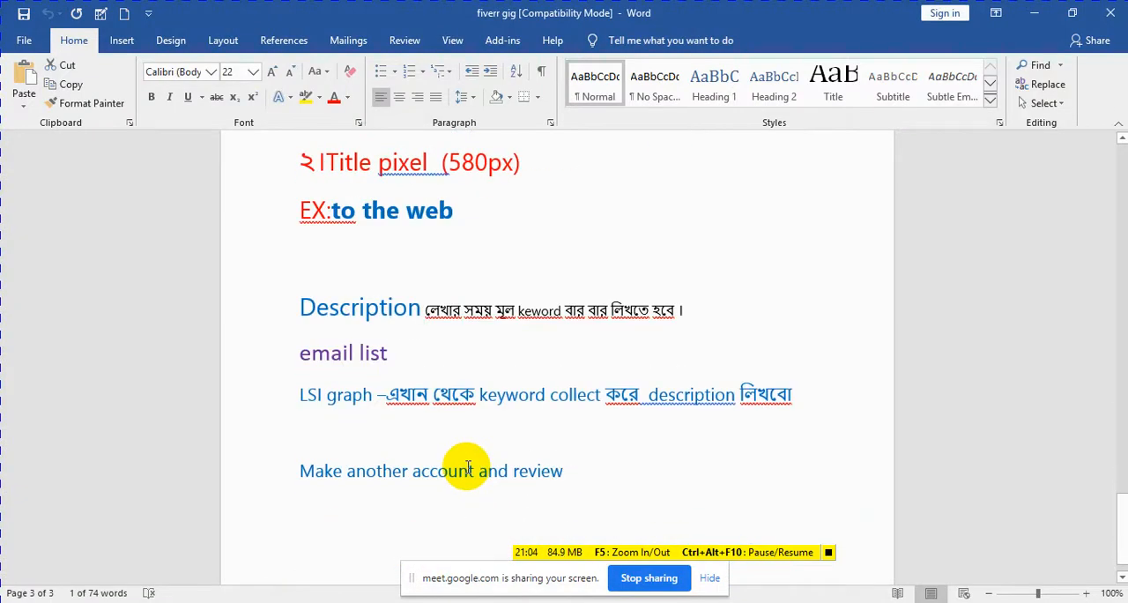
pyautogui.scroll(-1, 468, 467)
pyautogui.scroll(7, 467, 467)
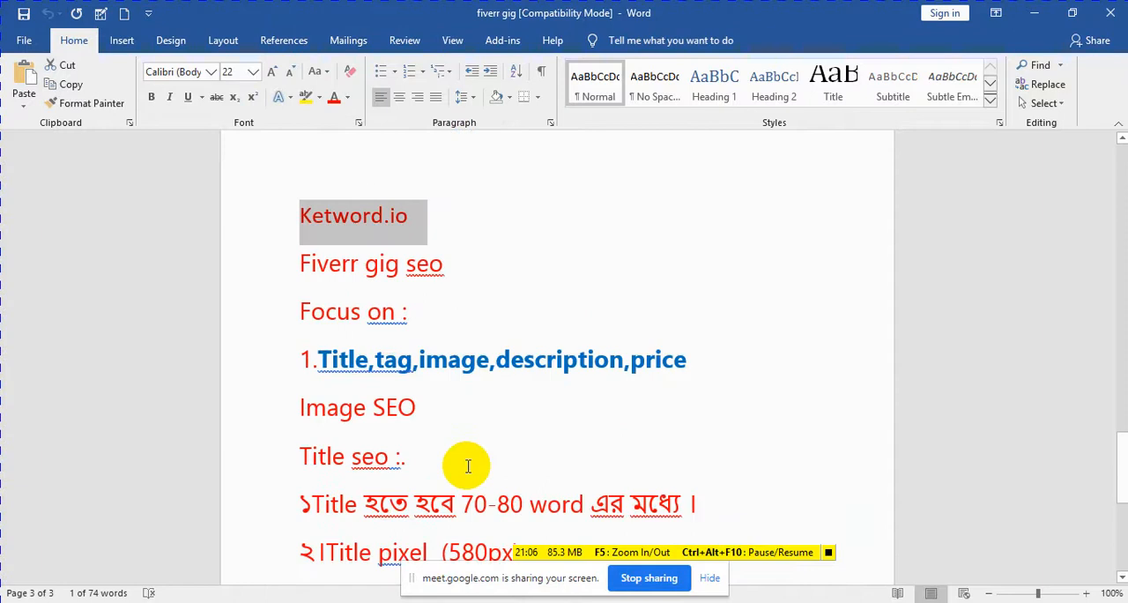
pyautogui.scroll(12, 462, 446)
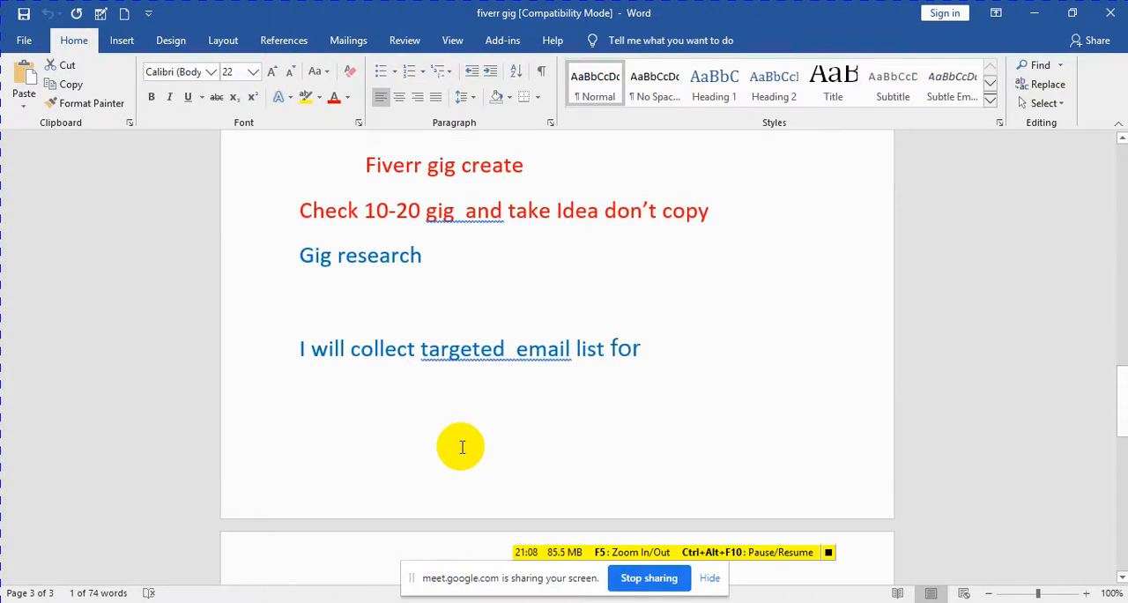
pyautogui.scroll(3, 462, 446)
pyautogui.scroll(-14, 462, 447)
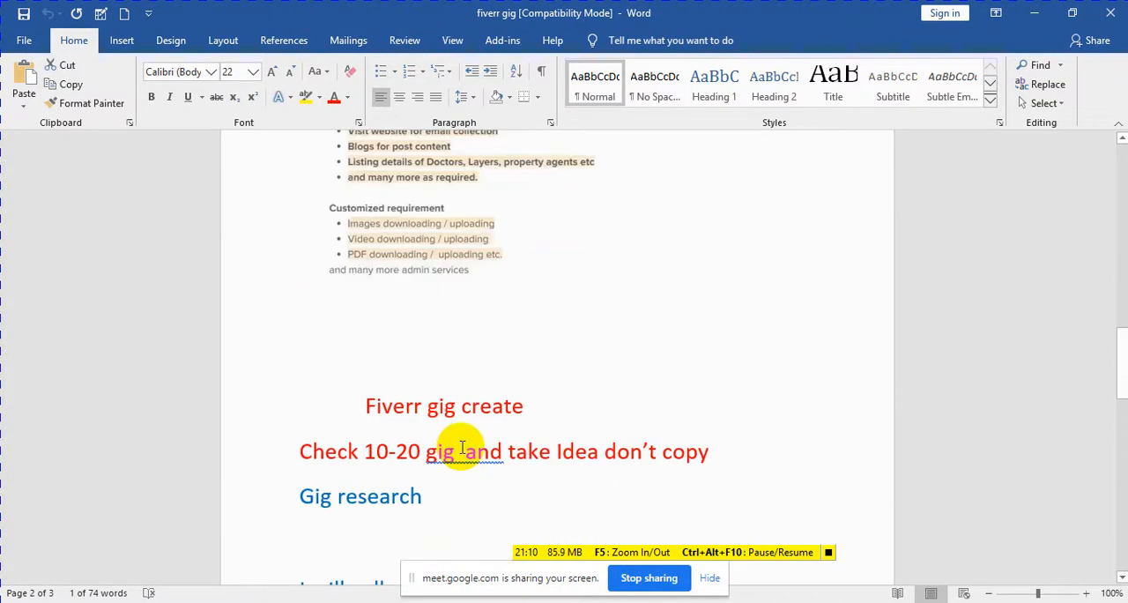
pyautogui.scroll(-7, 464, 447)
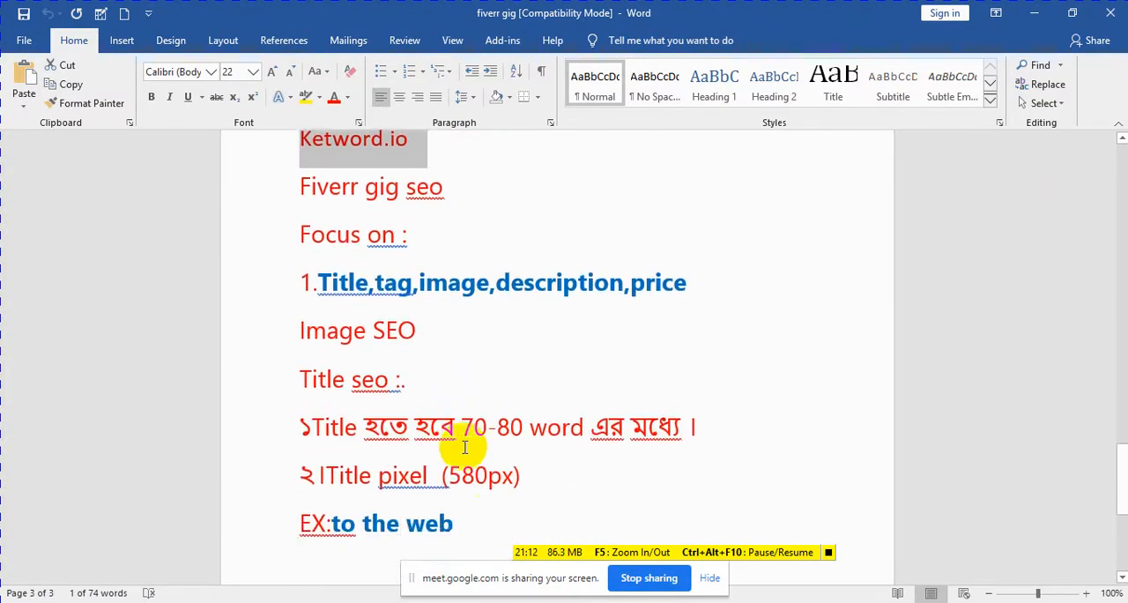
pyautogui.scroll(-3, 465, 446)
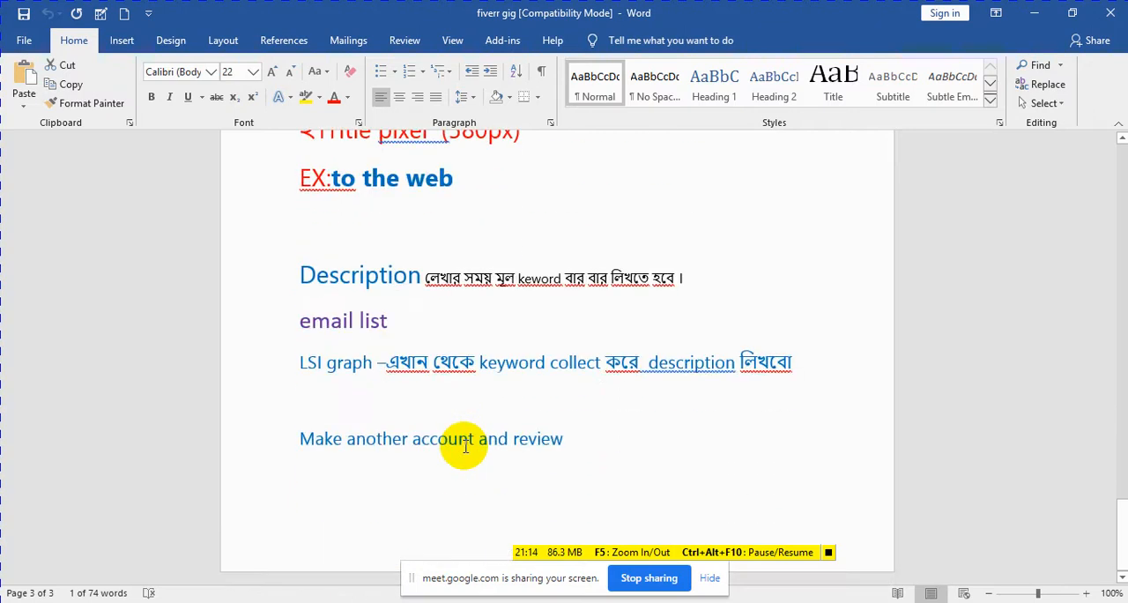
# Step: Copy "LSI graph" from the Word notes and return to the browser with the keyword.io page
pyautogui.moveTo(299, 359); pyautogui.dragTo(366, 363)
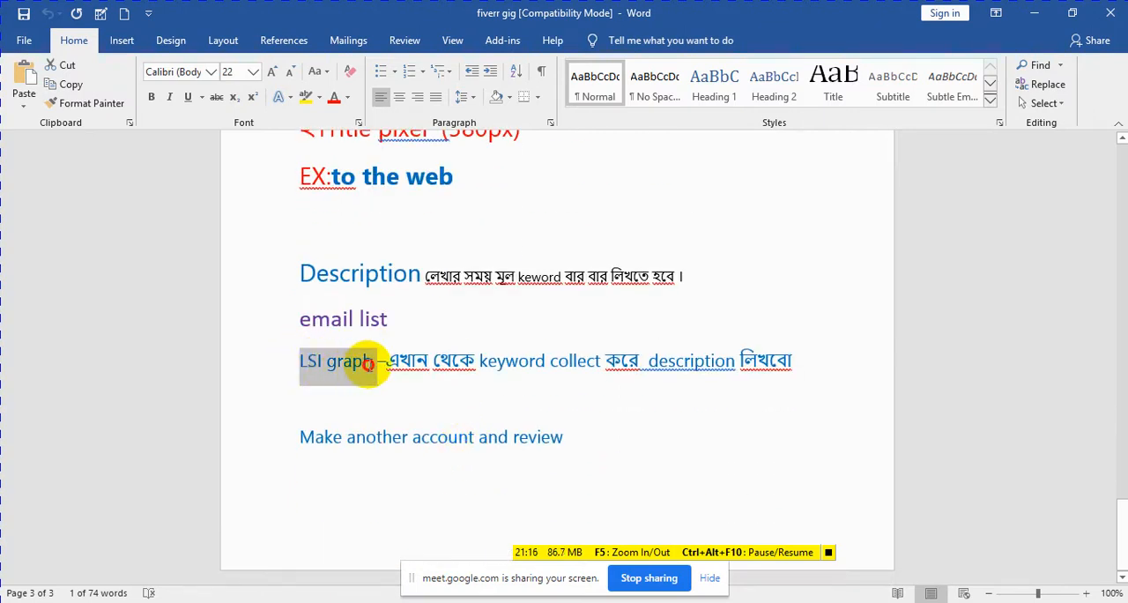
pyautogui.rightClick(368, 370)
pyautogui.click(401, 393)
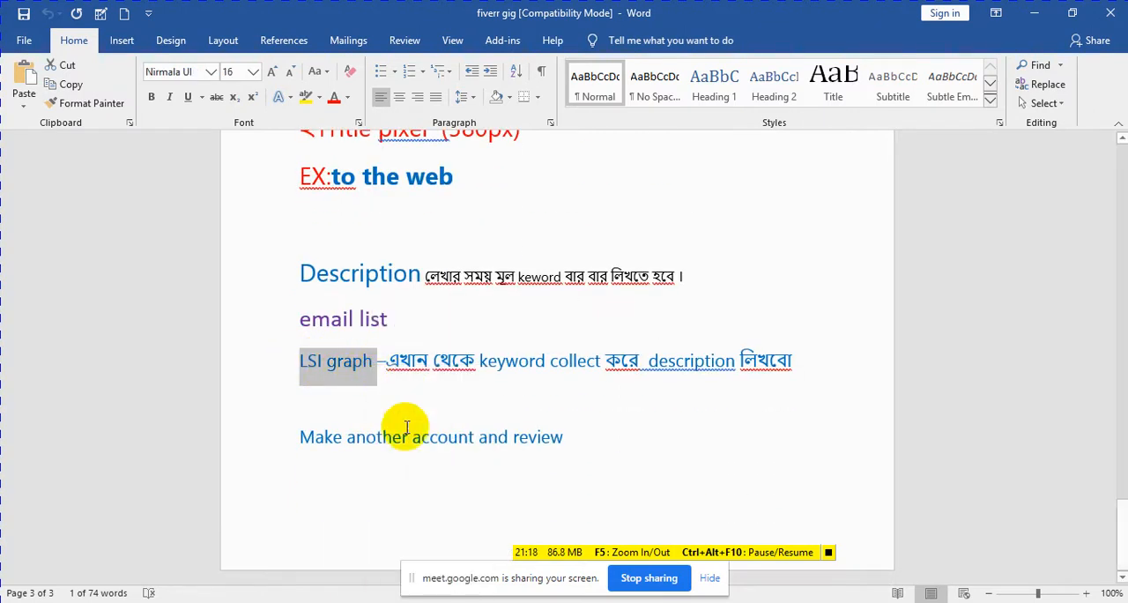
pyautogui.click(264, 539)
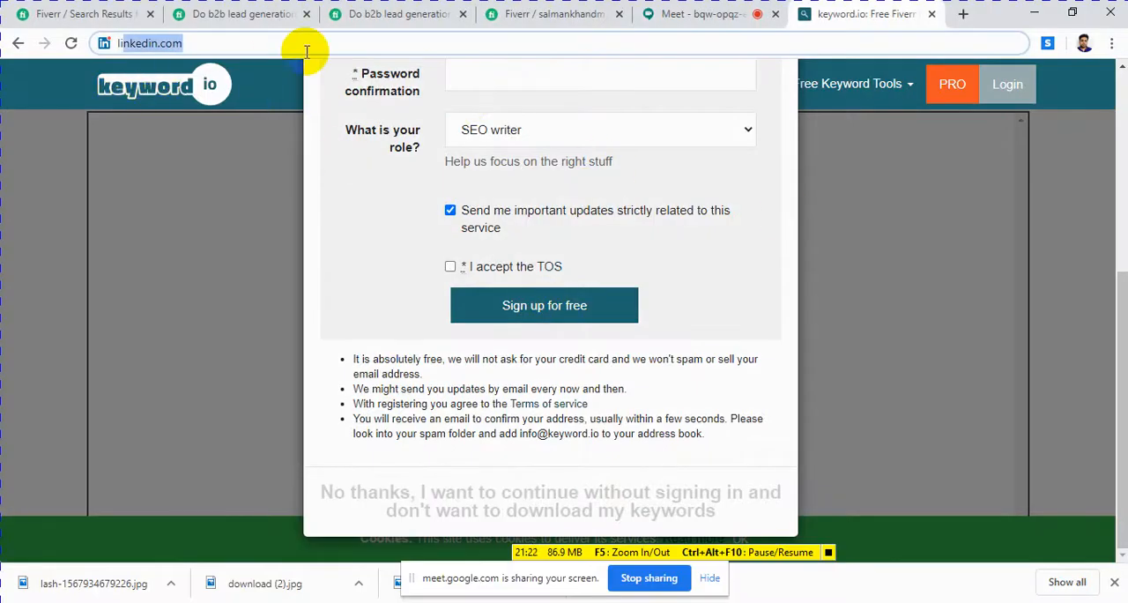
# Step: Search Google for "LSI graph" and open the LSIGraph: LSI Keyword Generator (FREE) site
pyautogui.write('l')
pyautogui.press('BackSpace')
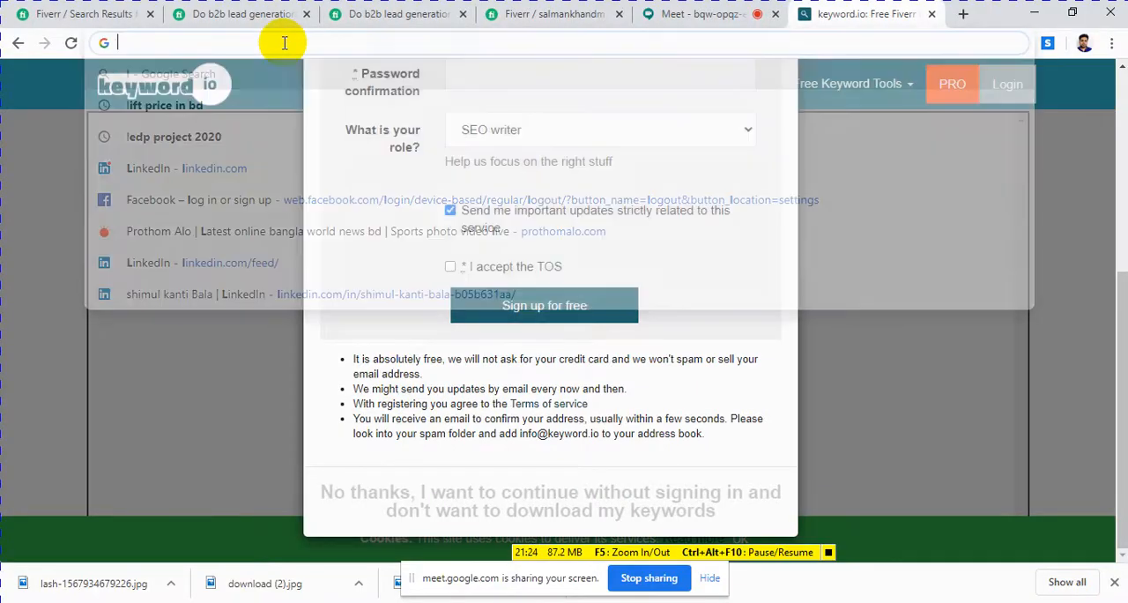
pyautogui.write('LSI graph')
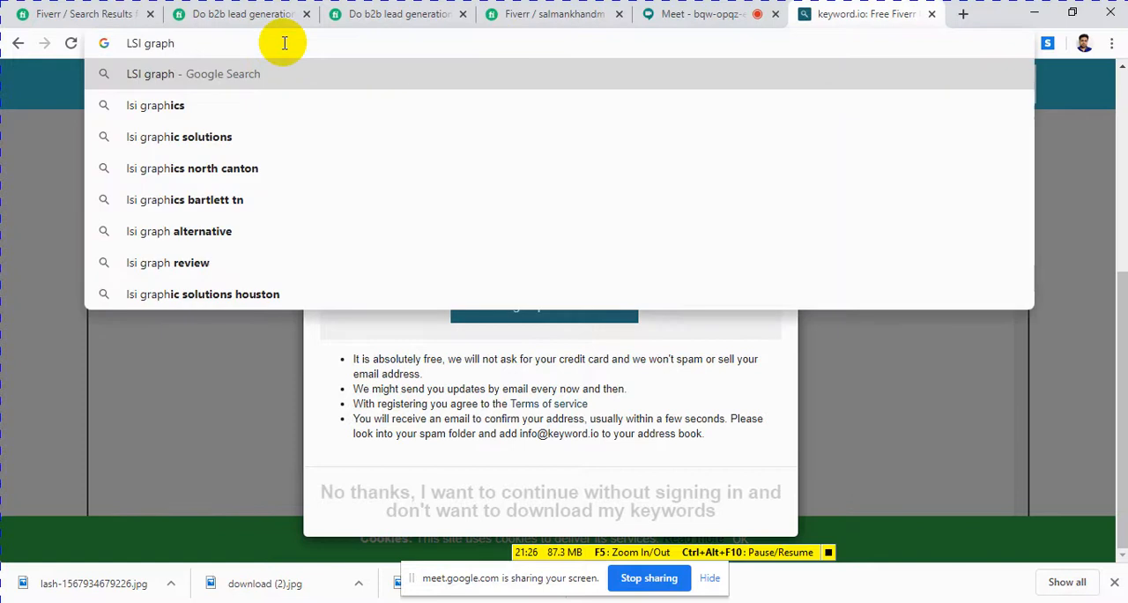
pyautogui.press('Return')
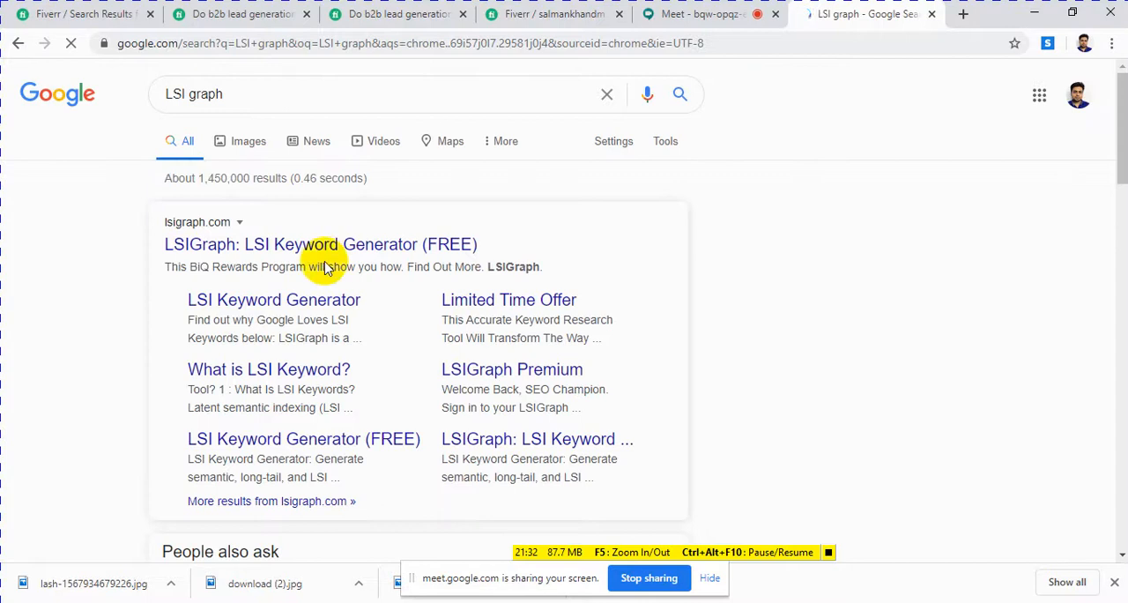
pyautogui.click(456, 250)
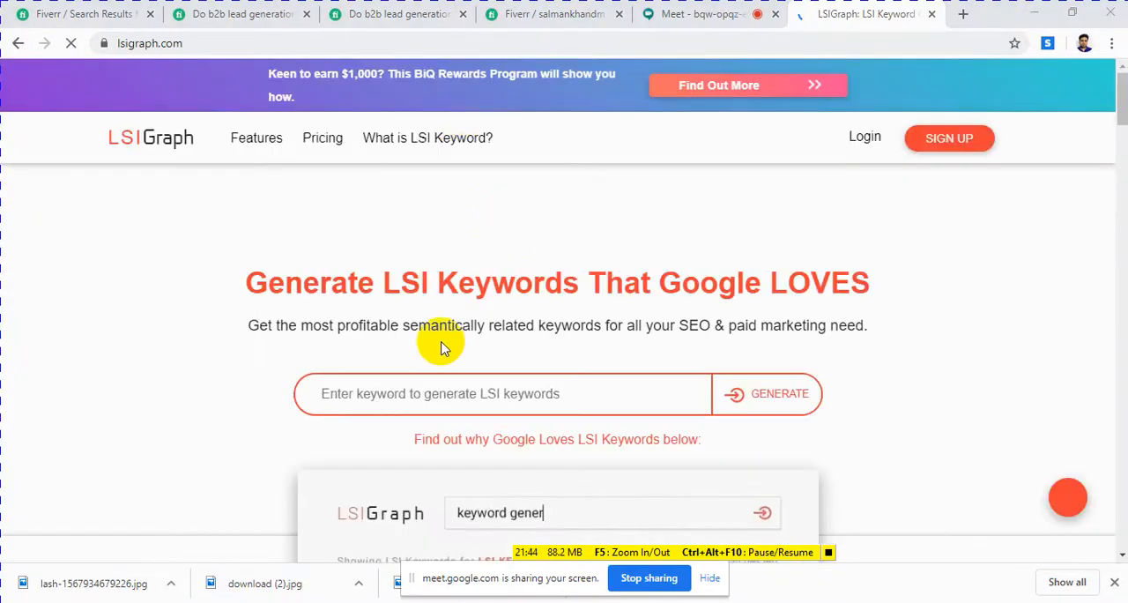
# Step: Look through the LSIGraph homepage, including the keyword entry field, the sample keyword generator demo and the LSI keyword explanation
pyautogui.scroll(-3, 450, 392)
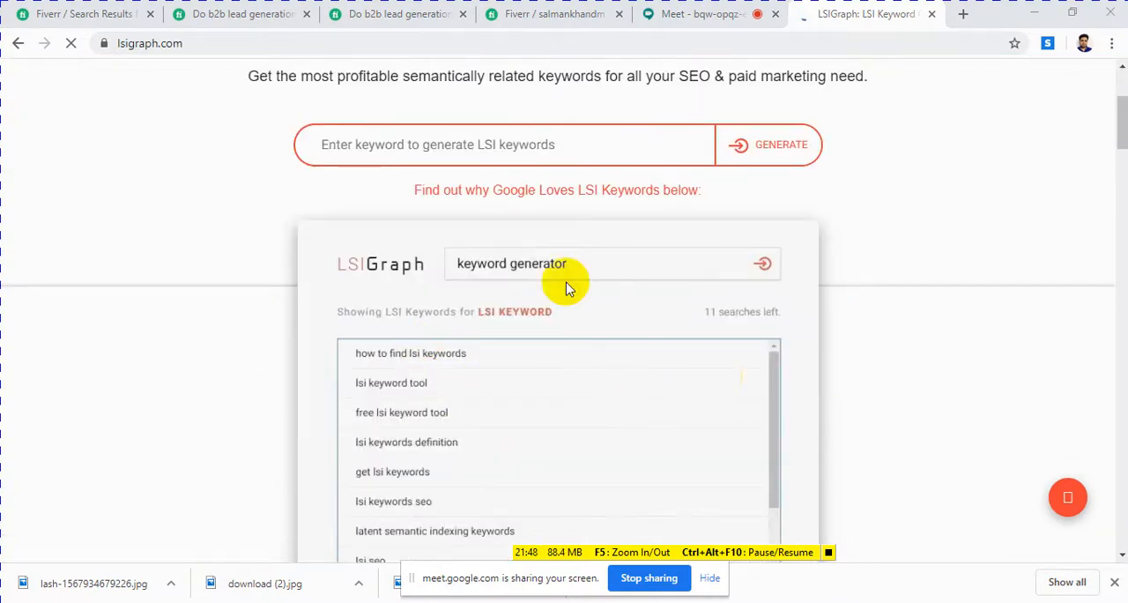
pyautogui.scroll(-5, 564, 282)
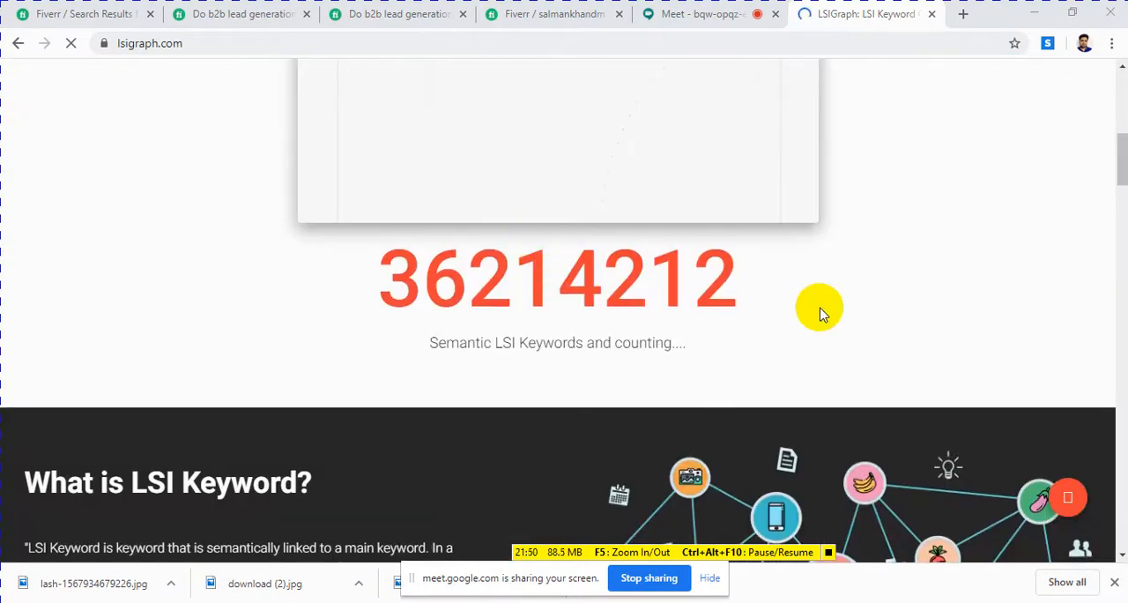
pyautogui.scroll(5, 819, 314)
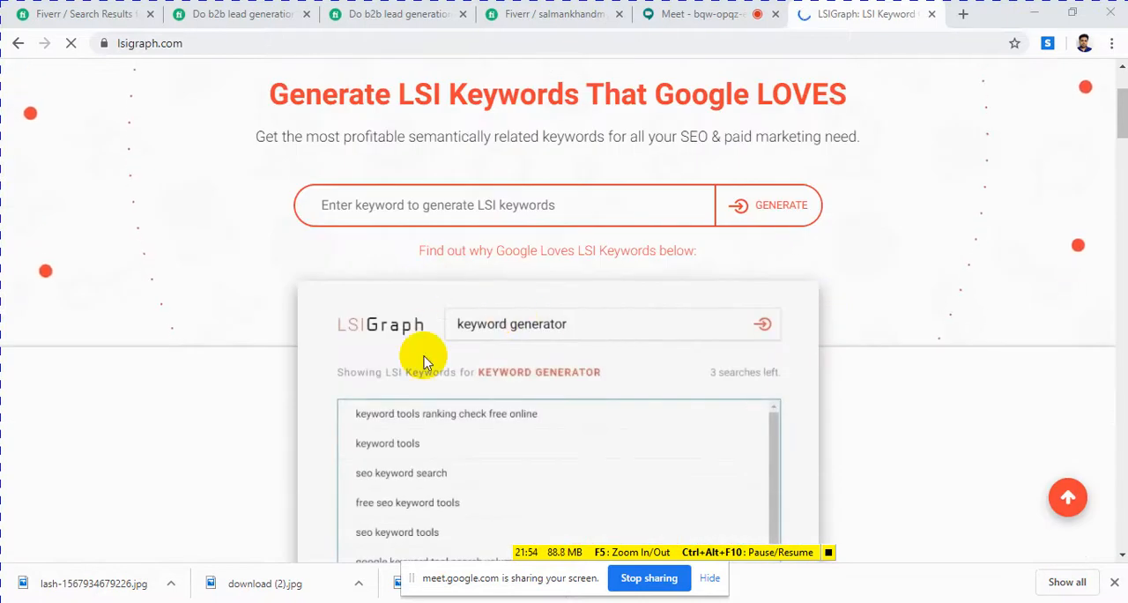
pyautogui.scroll(-1, 839, 432)
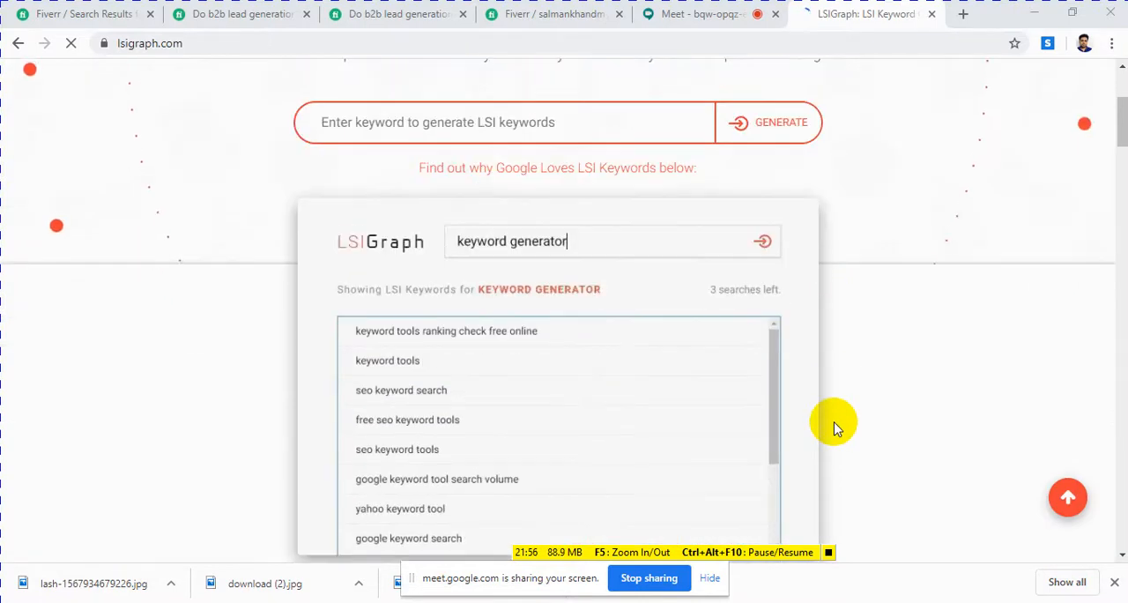
pyautogui.scroll(-1, 837, 429)
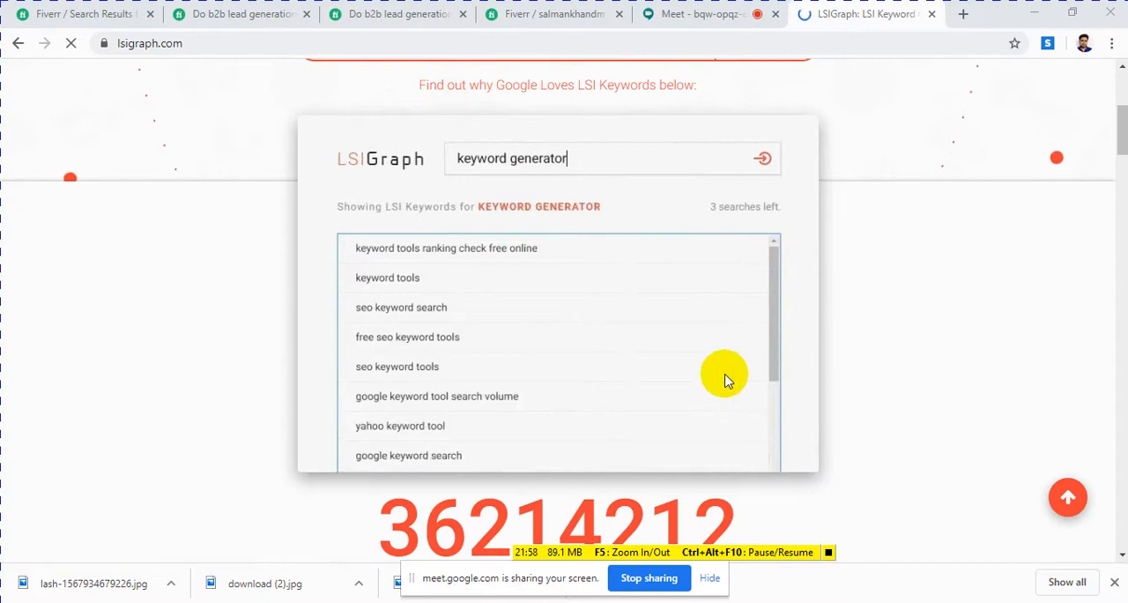
pyautogui.press('BackSpace')
pyautogui.press('BackSpace')
pyautogui.press('BackSpace')
pyautogui.press('BackSpace')
pyautogui.press('BackSpace')
pyautogui.press('BackSpace')
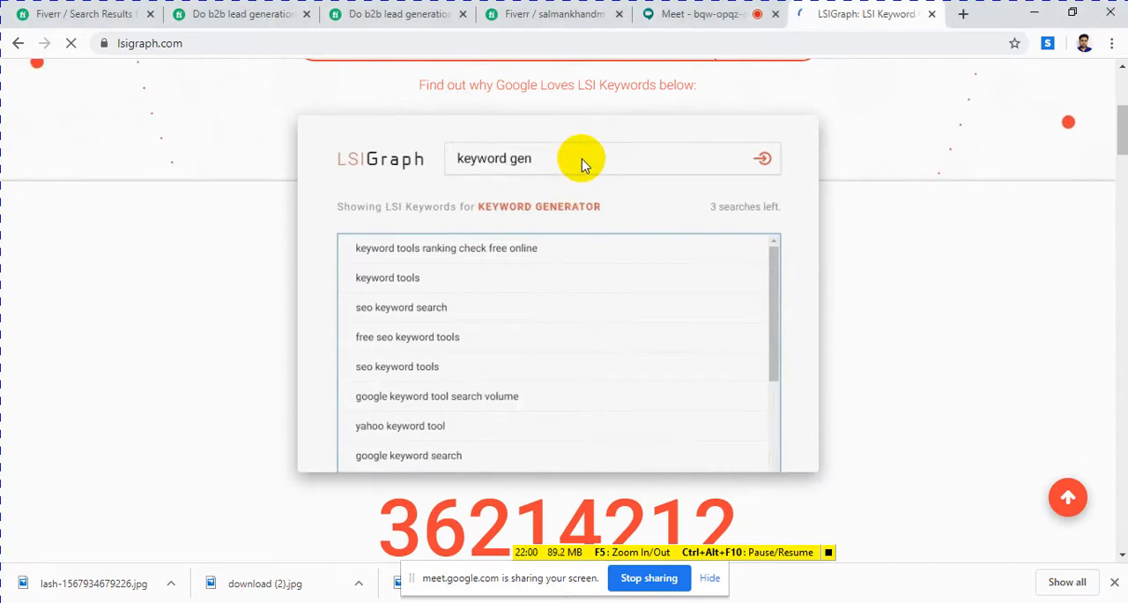
pyautogui.press('BackSpace')
pyautogui.press('BackSpace')
pyautogui.press('BackSpace')
pyautogui.press('BackSpace')
pyautogui.press('BackSpace')
pyautogui.press('BackSpace')
pyautogui.press('BackSpace')
pyautogui.press('BackSpace')
pyautogui.press('BackSpace')
pyautogui.press('BackSpace')
pyautogui.press('BackSpace')
pyautogui.write('lsi')
# Step: Generate LSI keywords for "email marketing" on the LSIGraph homepage
pyautogui.scroll(3, 581, 162)
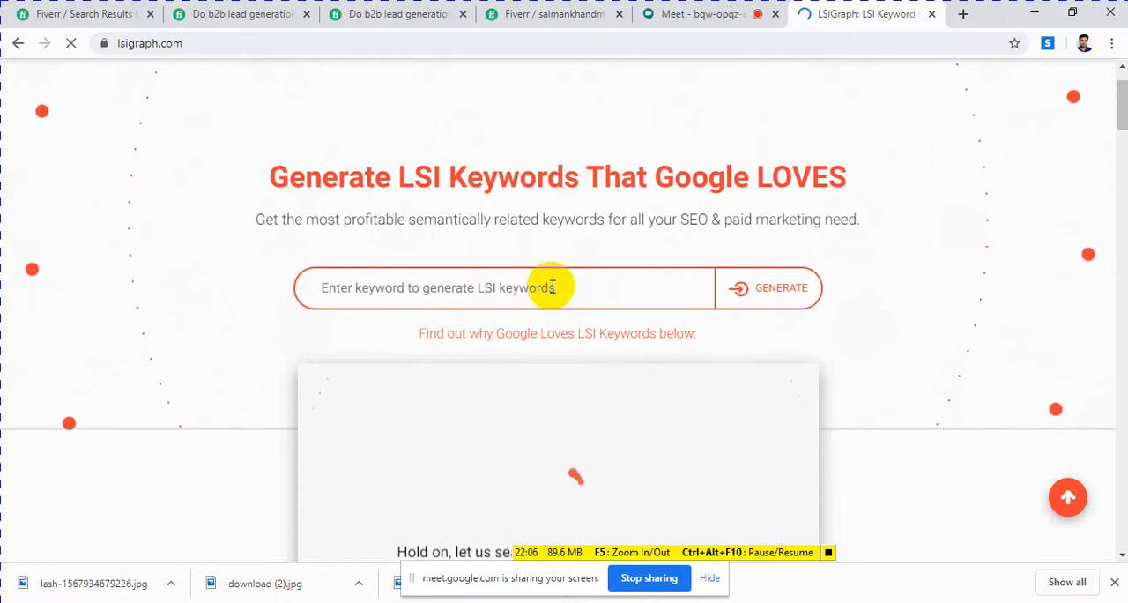
pyautogui.write('email marketing')
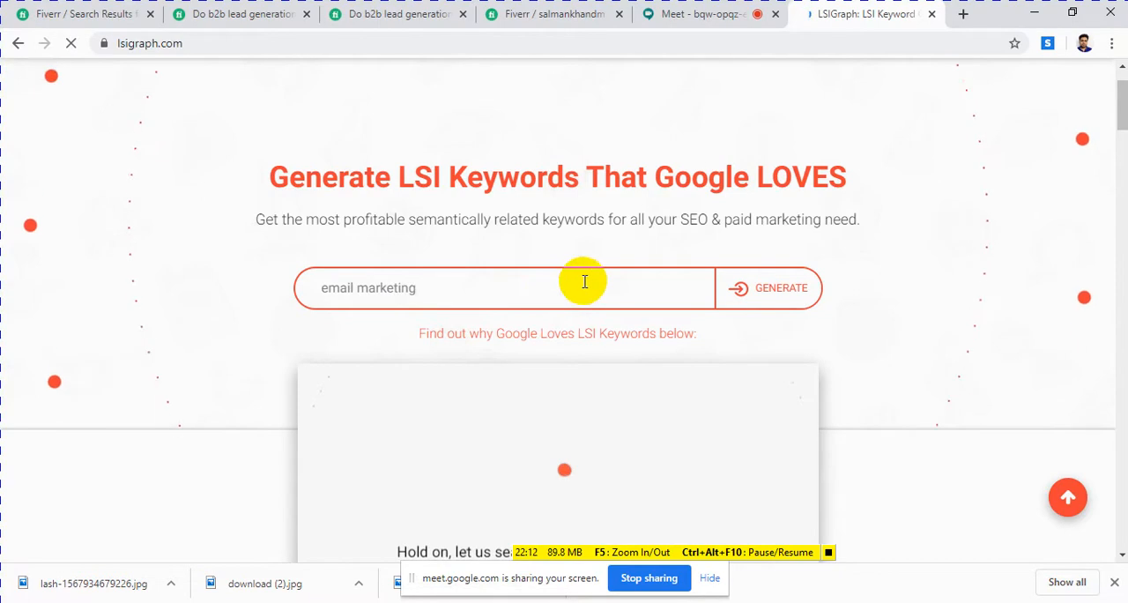
pyautogui.click(774, 288)
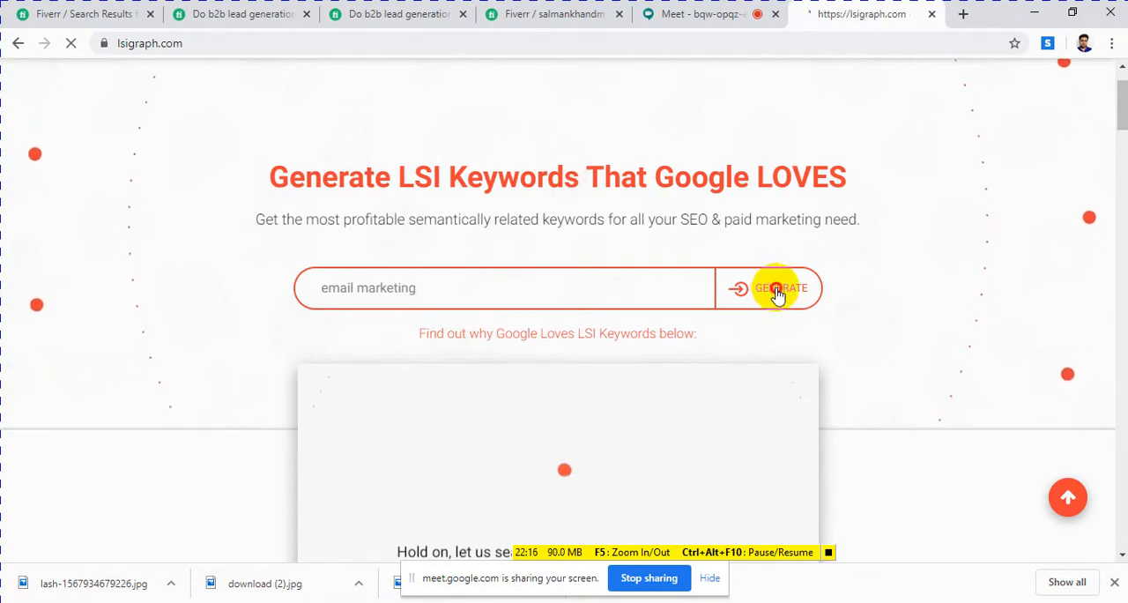
pyautogui.click(828, 552)
pyautogui.click(751, 209)
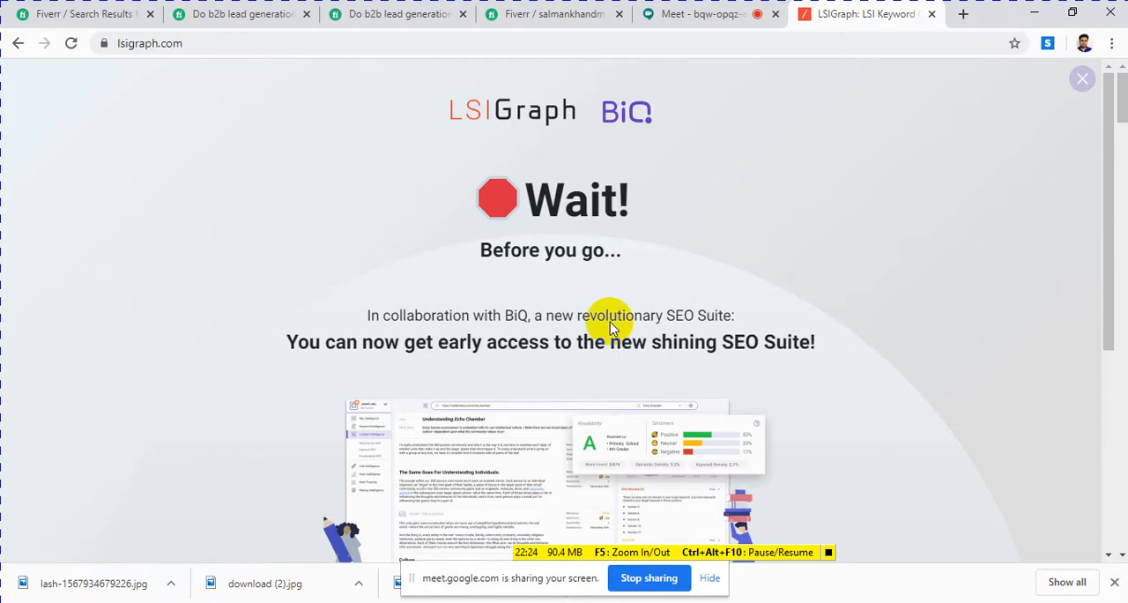
# Step: Look over the BiQ early-access popup and the LSIGraph limited-time offer page with its benefits, payment options and guarantee
pyautogui.scroll(-4, 610, 310)
pyautogui.scroll(4, 613, 313)
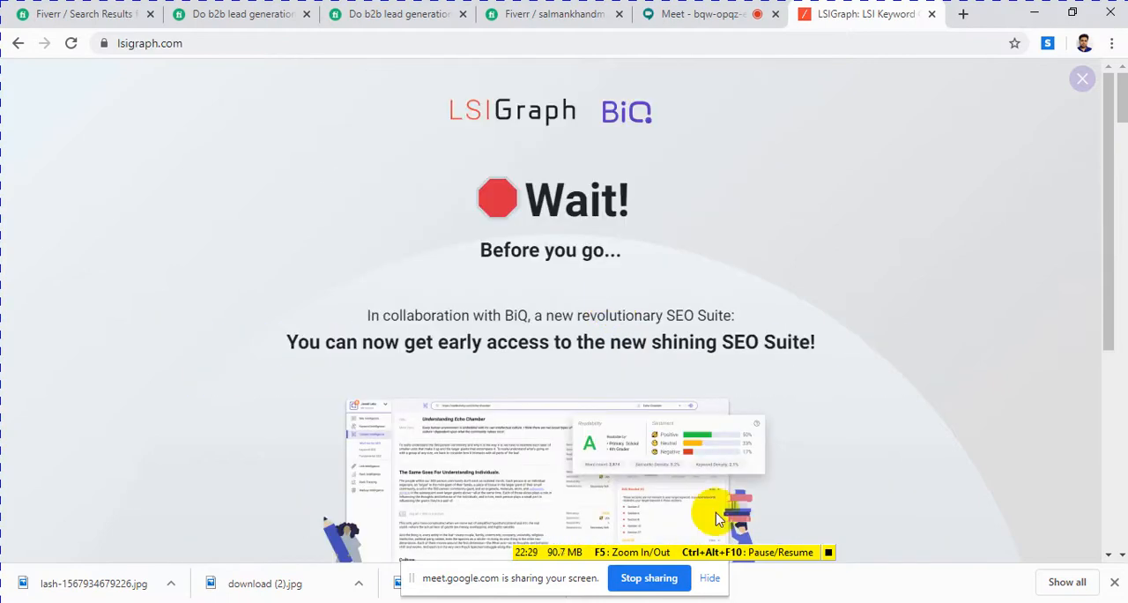
pyautogui.click(828, 552)
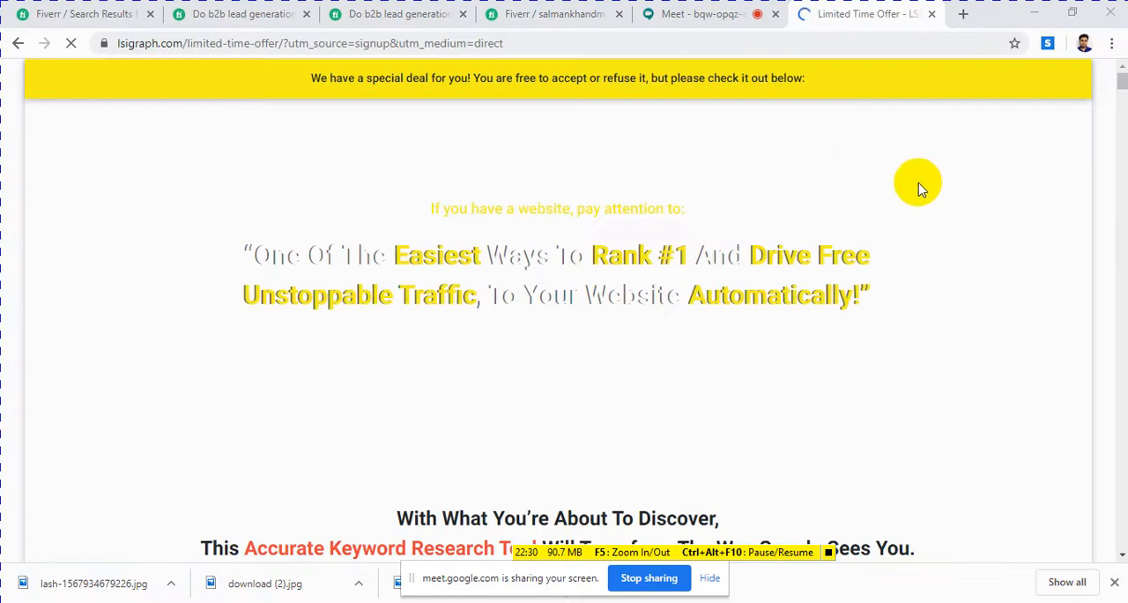
pyautogui.scroll(-2, 837, 216)
pyautogui.scroll(-10, 837, 216)
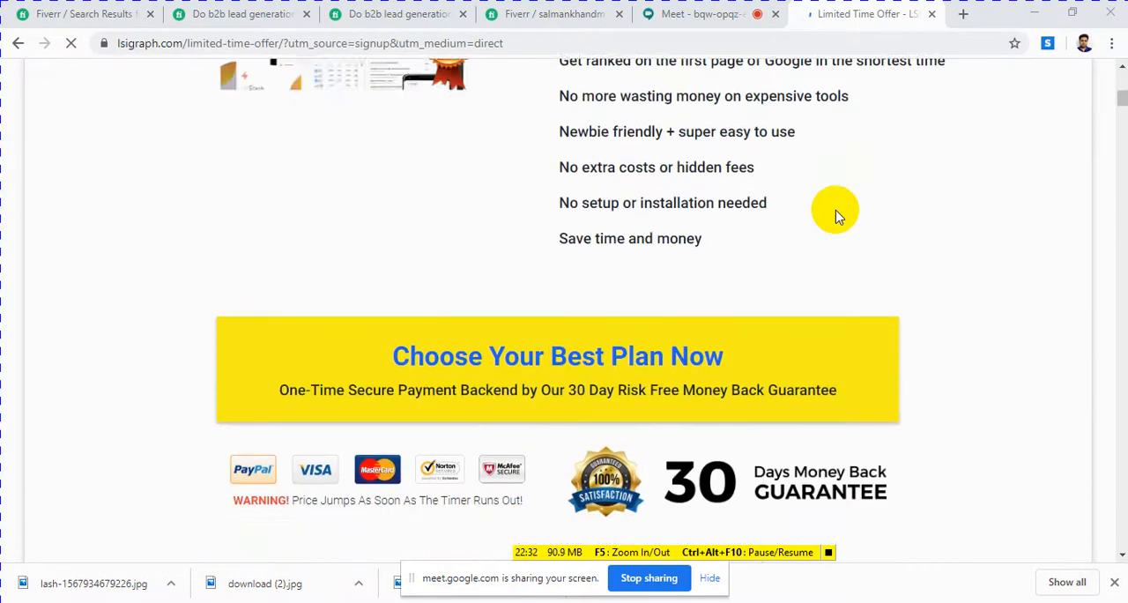
pyautogui.scroll(5, 835, 213)
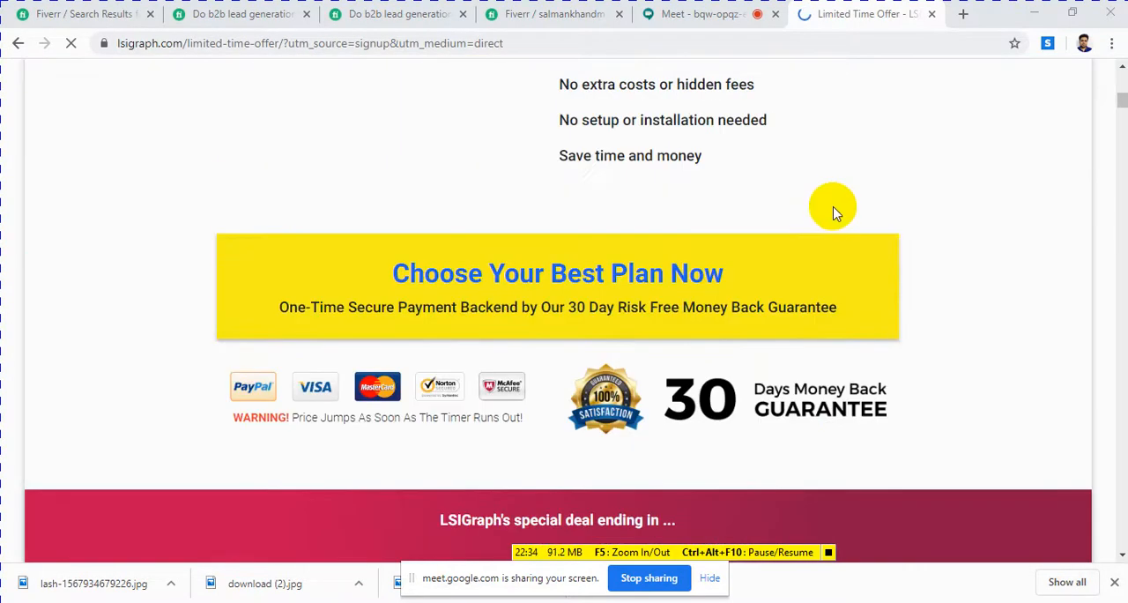
pyautogui.scroll(8, 820, 201)
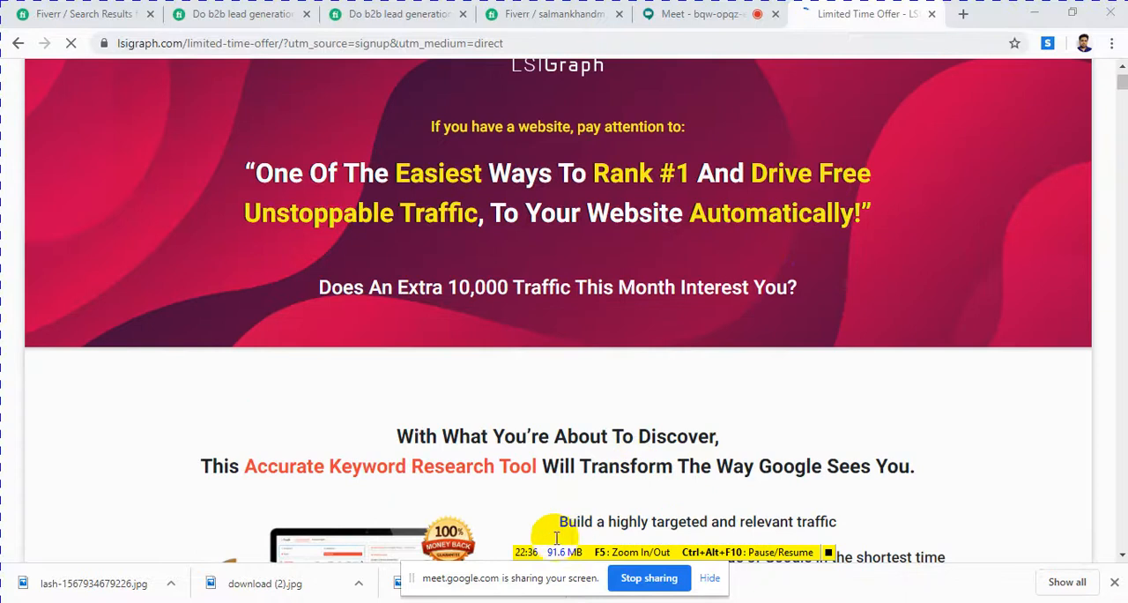
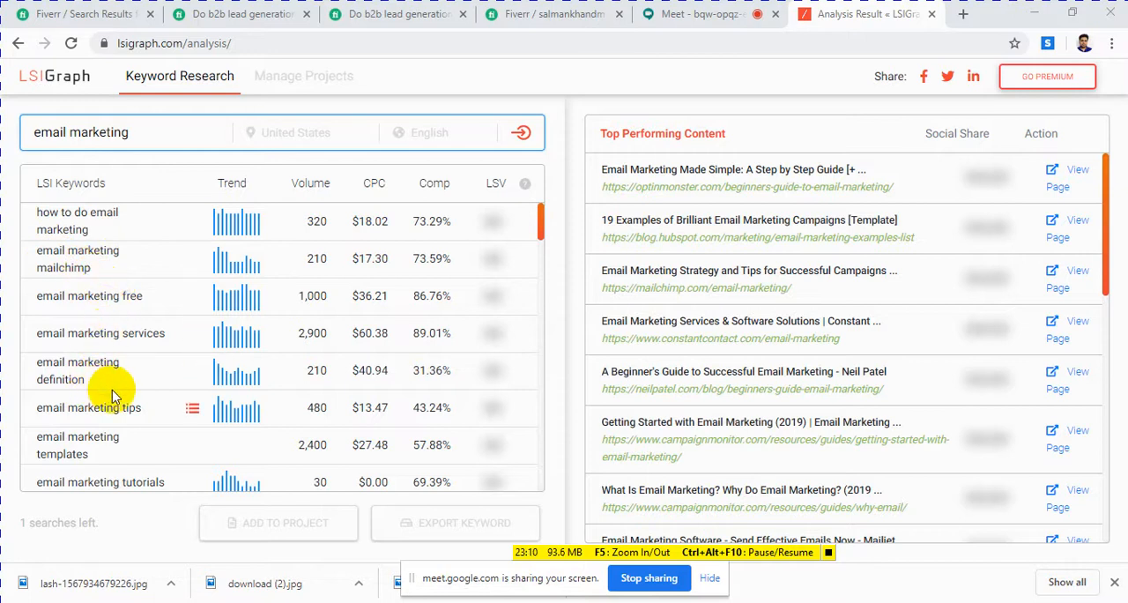
# Step: Look through the LSI keywords generated for "email marketing" along with their trend, volume, CPC and competition
pyautogui.scroll(-10, 110, 456)
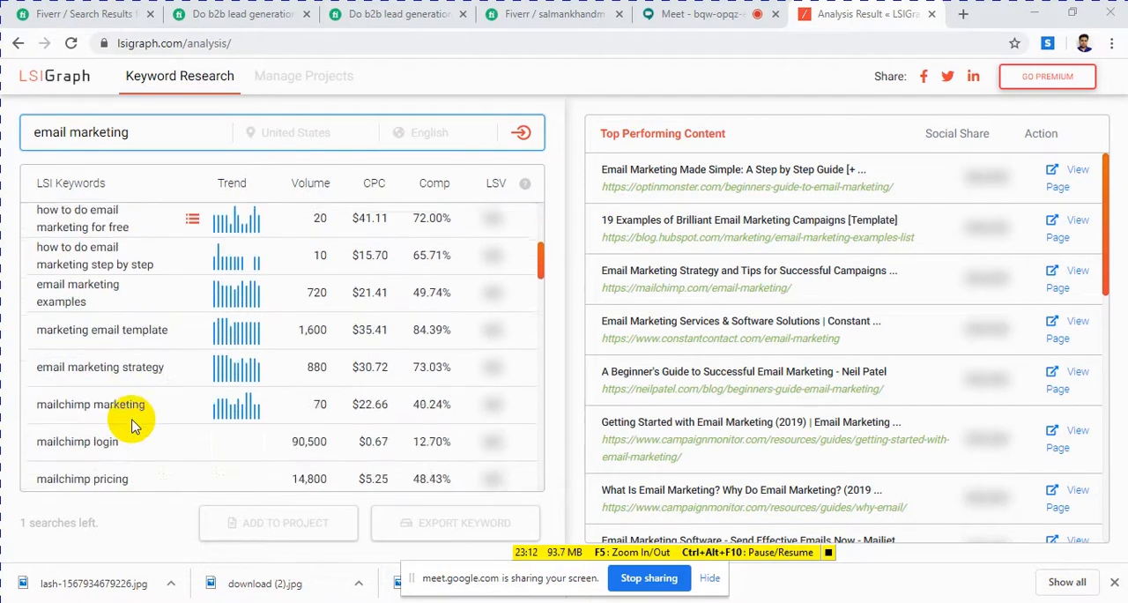
pyautogui.scroll(-15, 137, 418)
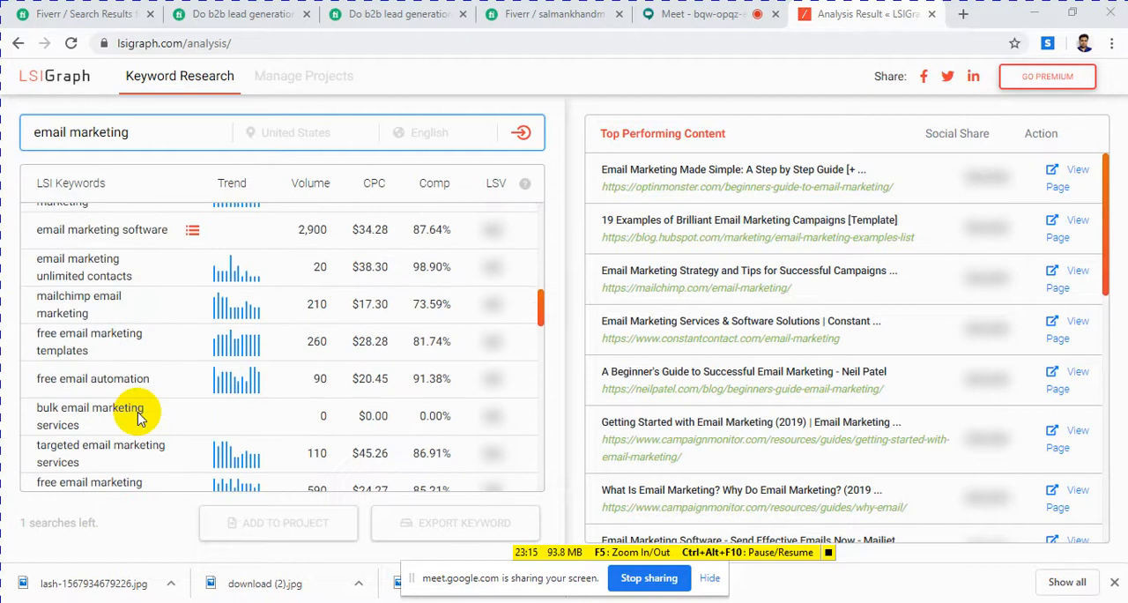
pyautogui.scroll(15, 139, 418)
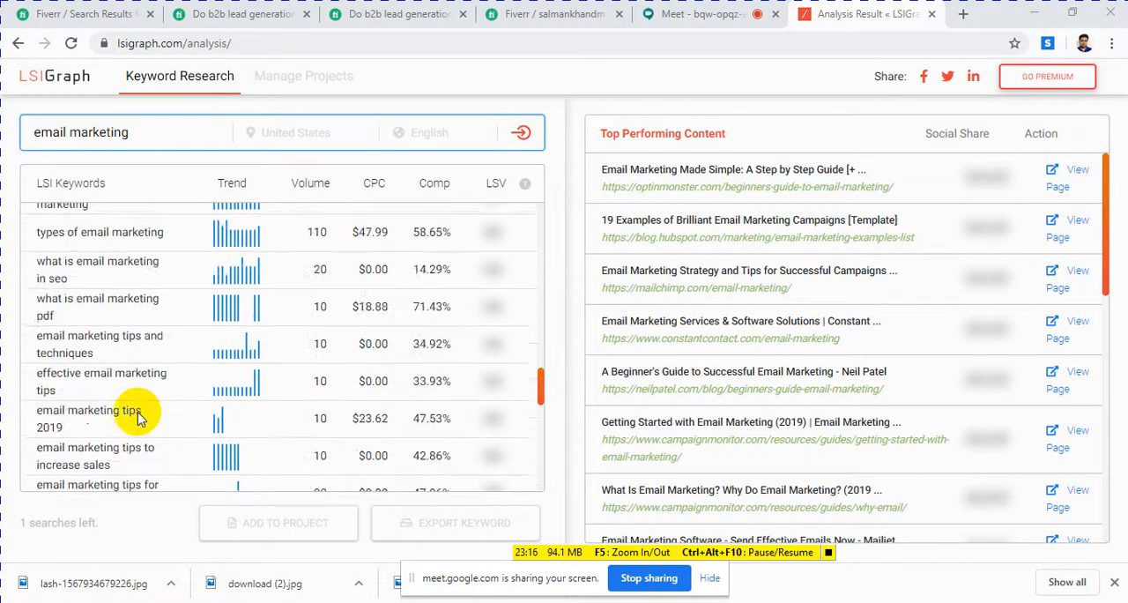
pyautogui.scroll(5, 141, 419)
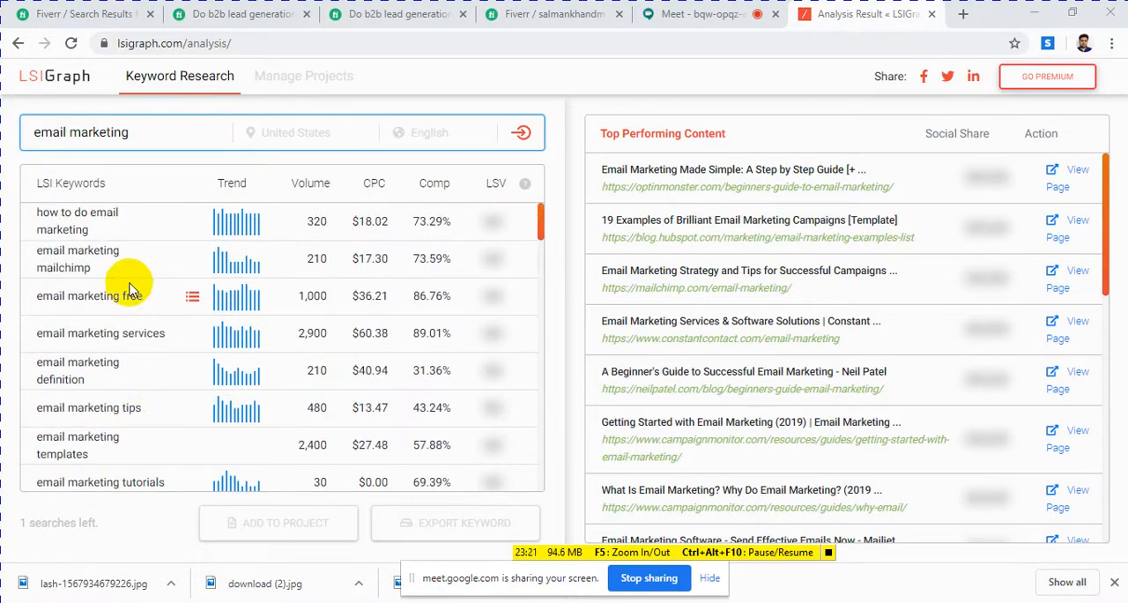
# Step: Return to the Fiverr gig creation form by way of the Meet call, dismiss the recommendations popup and activate the gig title field
pyautogui.click(670, 16)
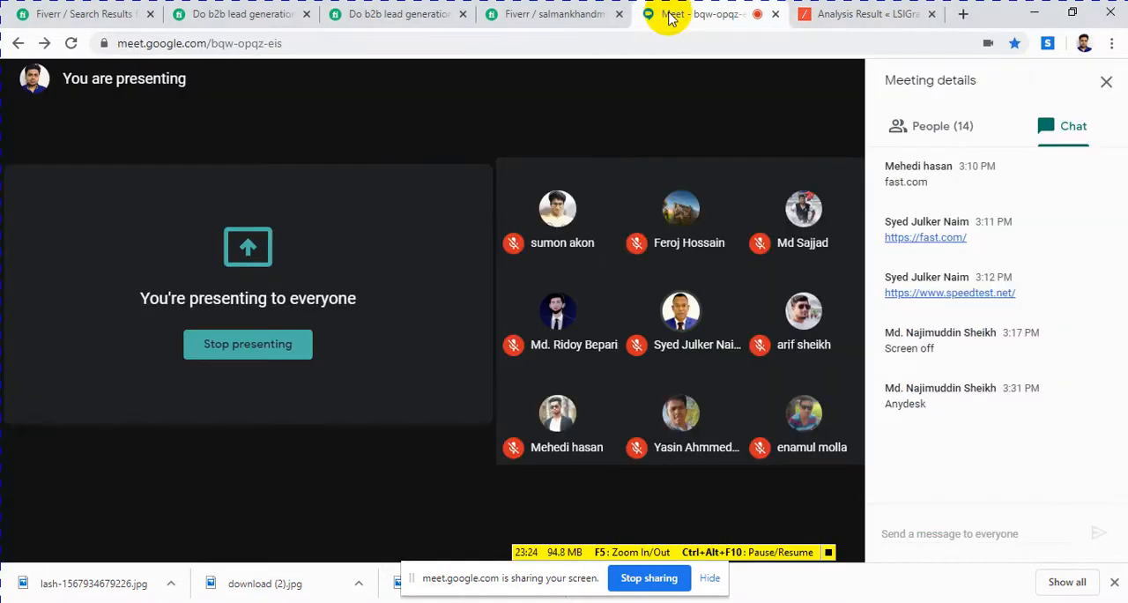
pyautogui.click(529, 14)
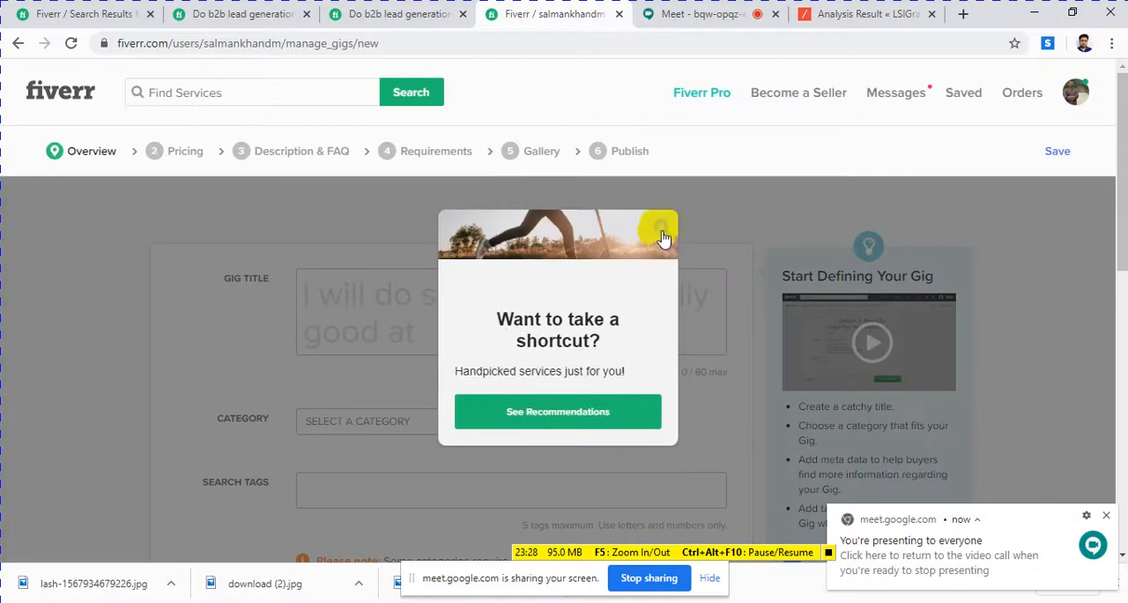
pyautogui.click(661, 231)
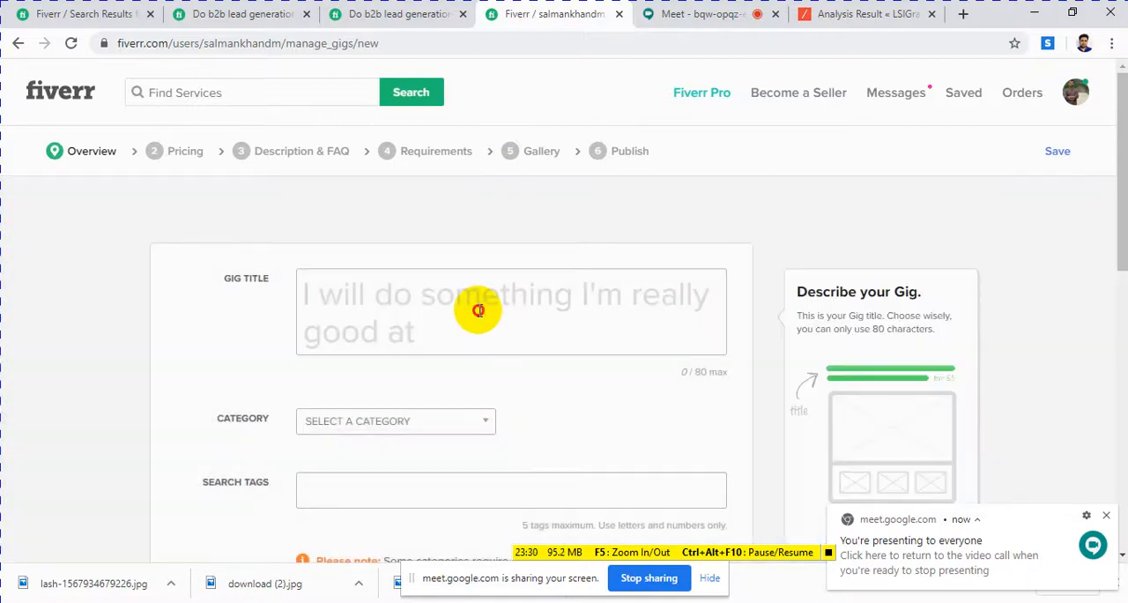
pyautogui.click(478, 310)
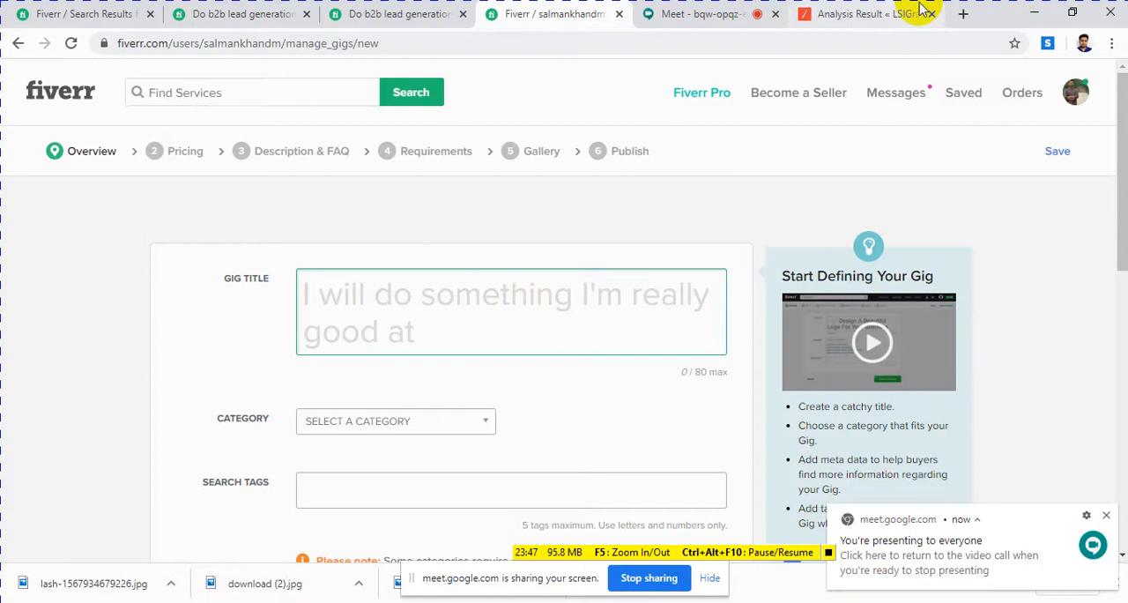
# Step: Examine the related tags on the Fiverr gig for b2b lead generation and building a prospect email list
pyautogui.click(1031, 14)
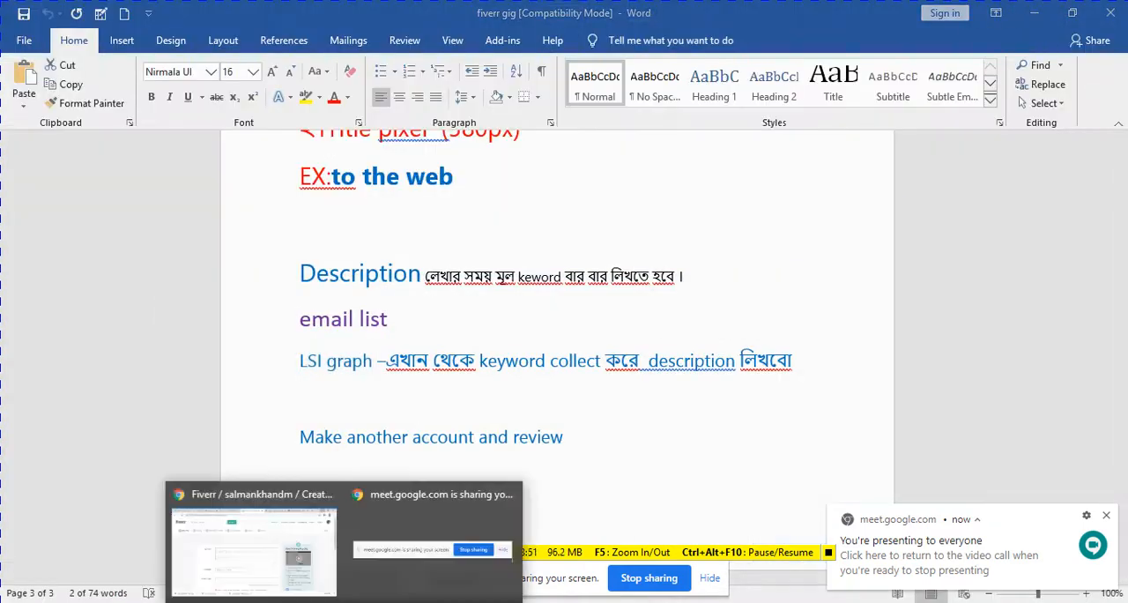
pyautogui.click(297, 580)
pyautogui.click(234, 21)
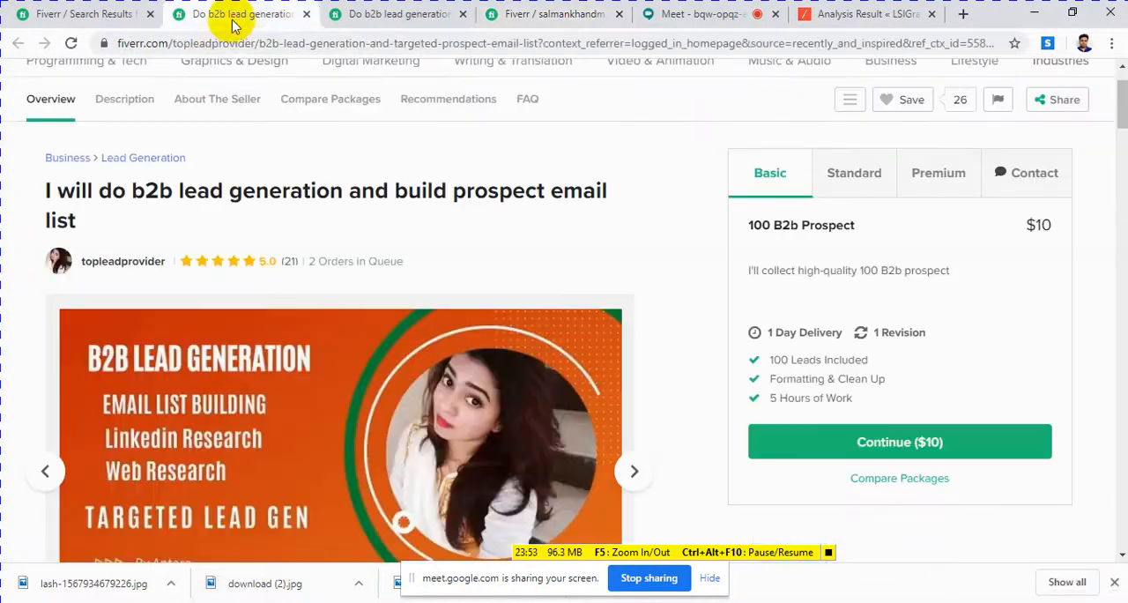
pyautogui.scroll(-10, 277, 285)
pyautogui.scroll(-15, 277, 297)
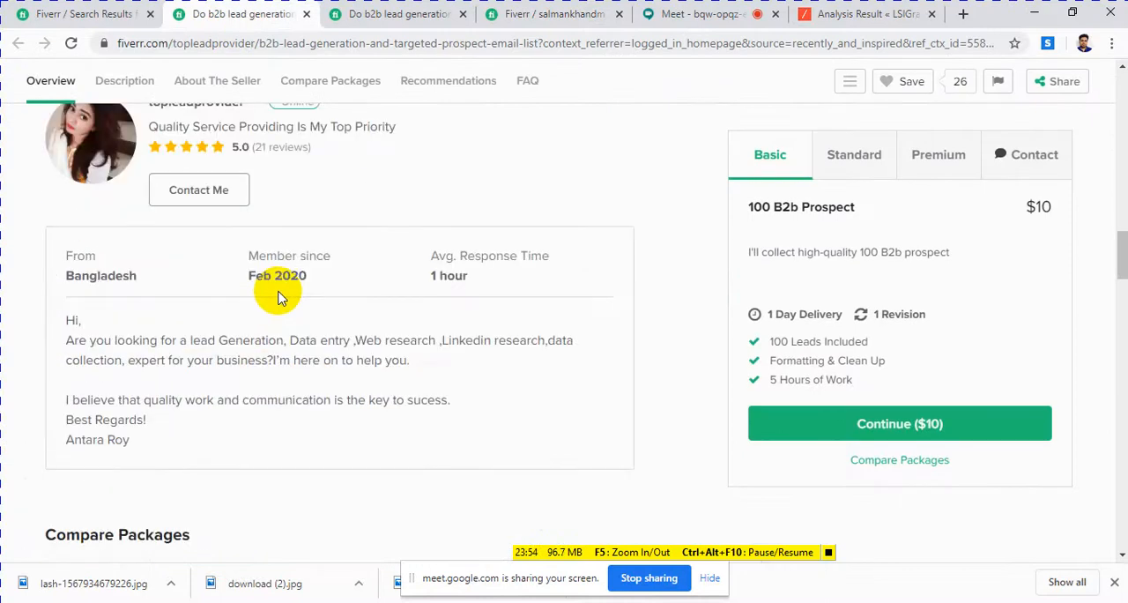
pyautogui.scroll(-5, 279, 291)
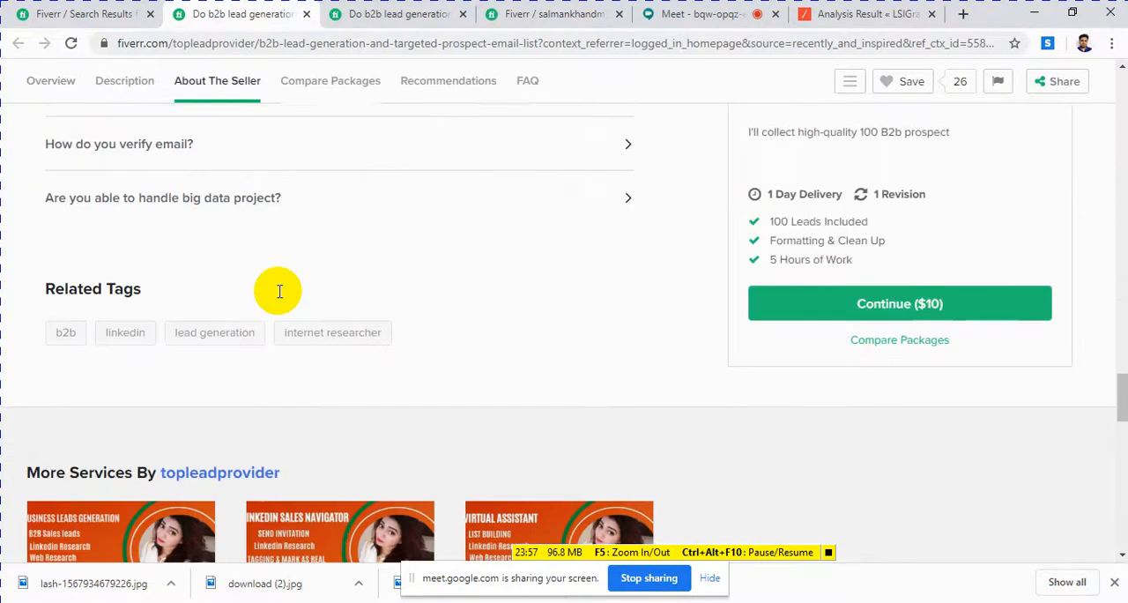
pyautogui.click(58, 351)
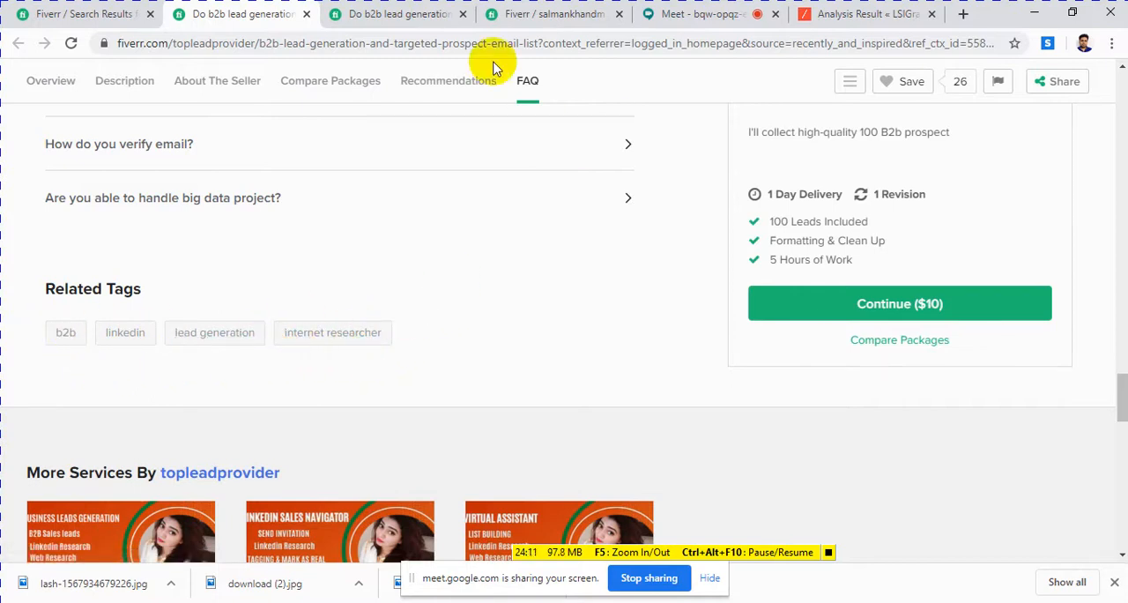
# Step: Examine the related tags on the b2b lead generation and geo-targeted lead prospecting gig
pyautogui.click(417, 18)
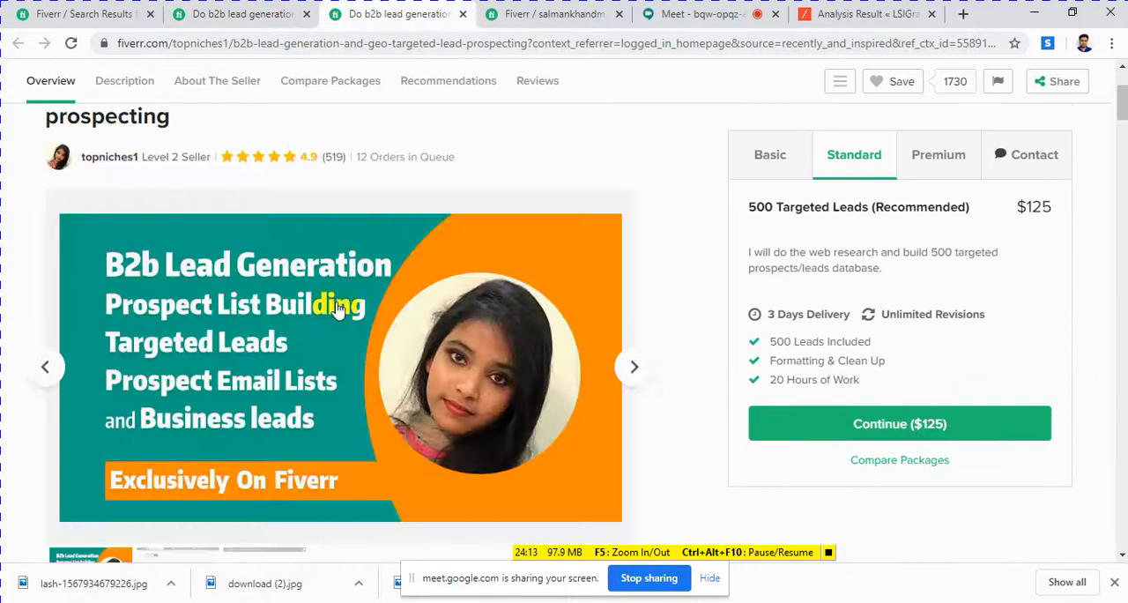
pyautogui.scroll(-10, 335, 312)
pyautogui.scroll(-15, 335, 312)
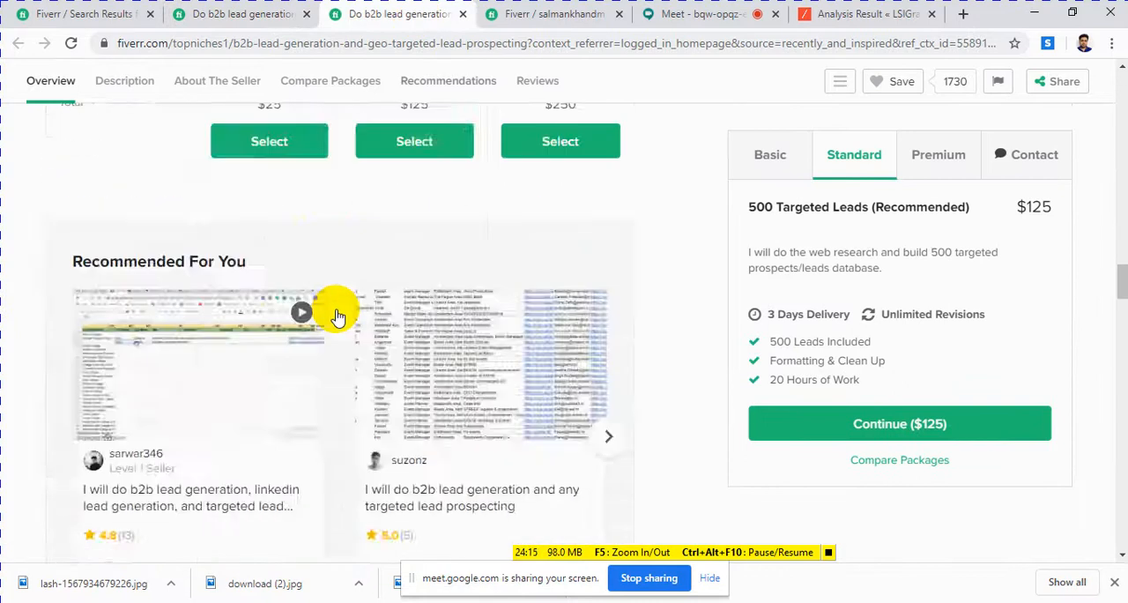
pyautogui.scroll(-10, 335, 311)
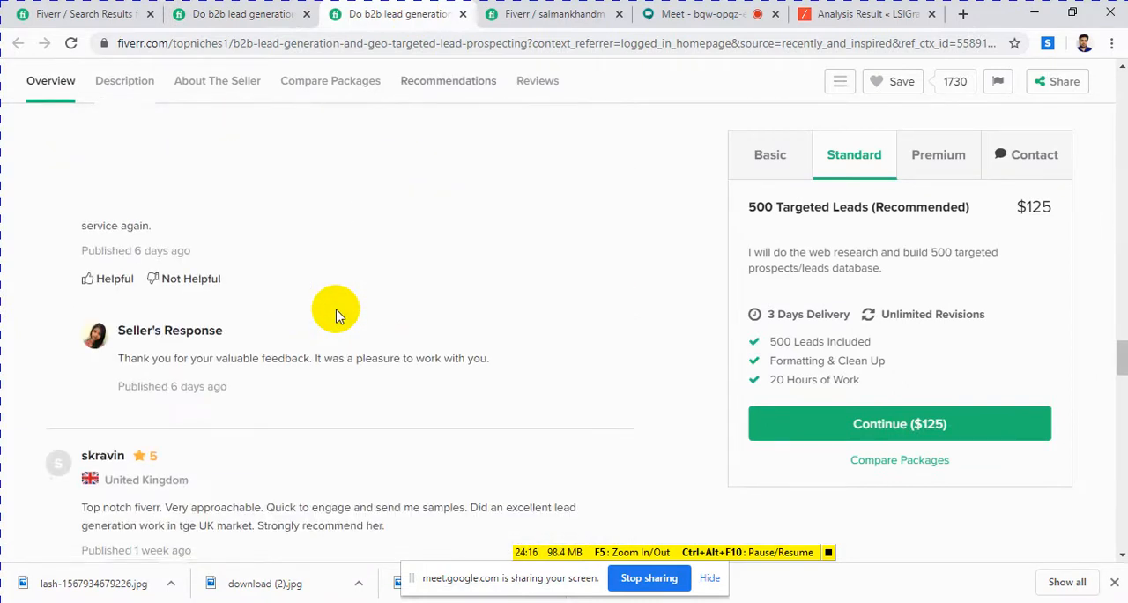
pyautogui.scroll(-5, 339, 315)
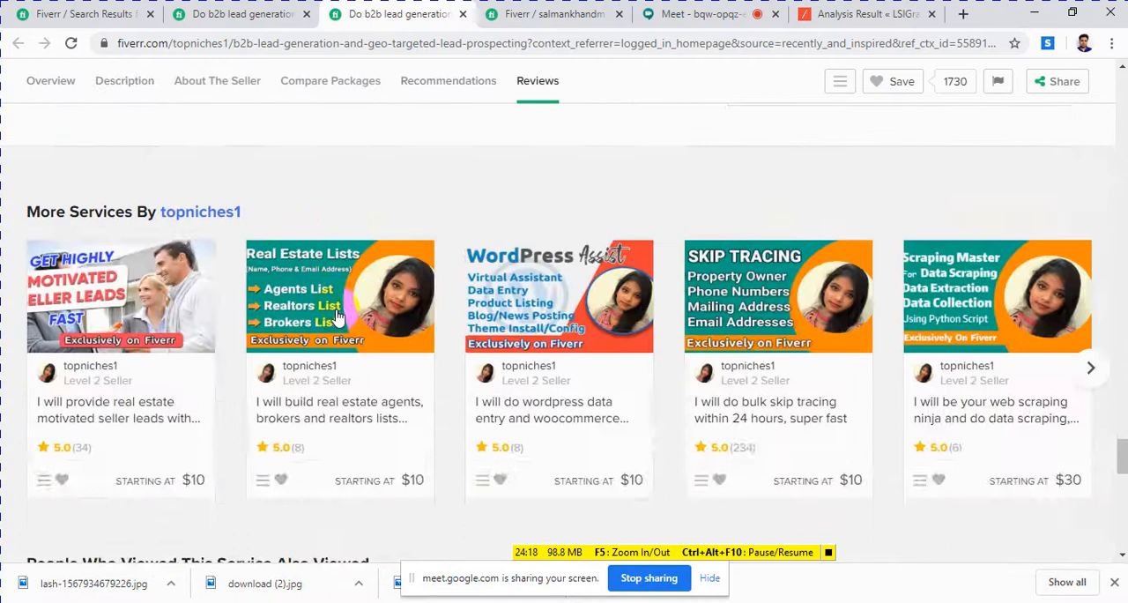
pyautogui.scroll(3, 335, 317)
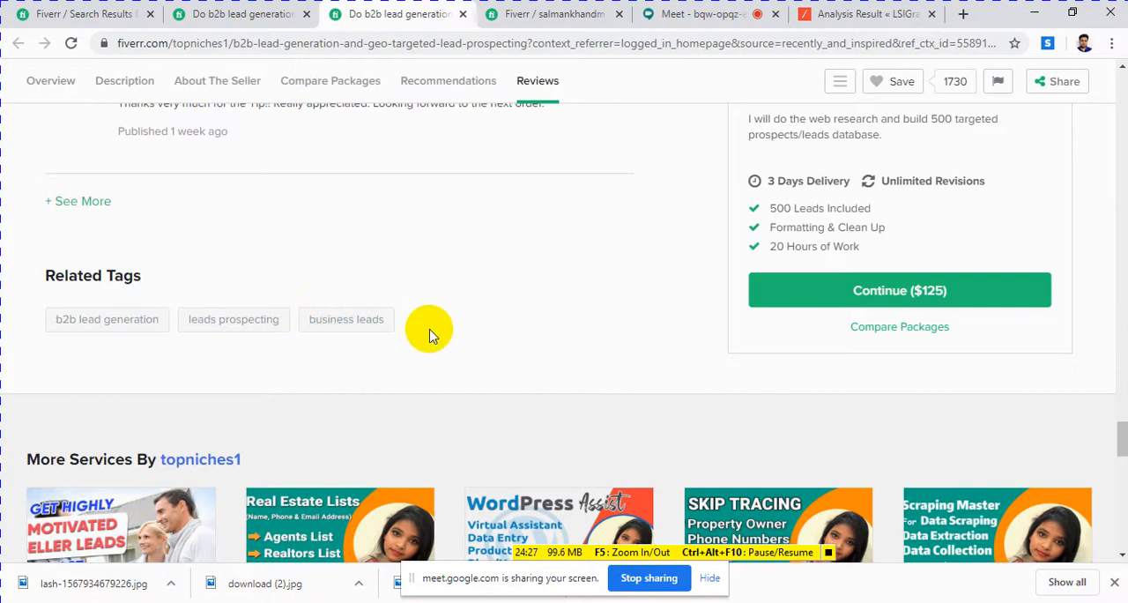
# Step: Look over the Fiverr search results for "lead generation"
pyautogui.click(61, 15)
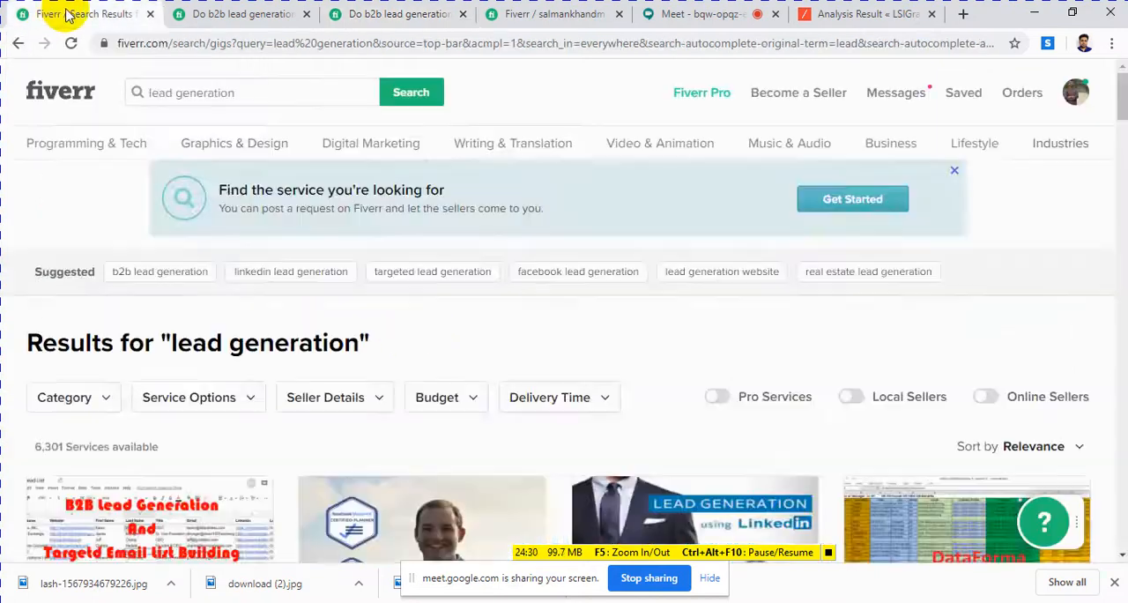
pyautogui.scroll(-3, 378, 359)
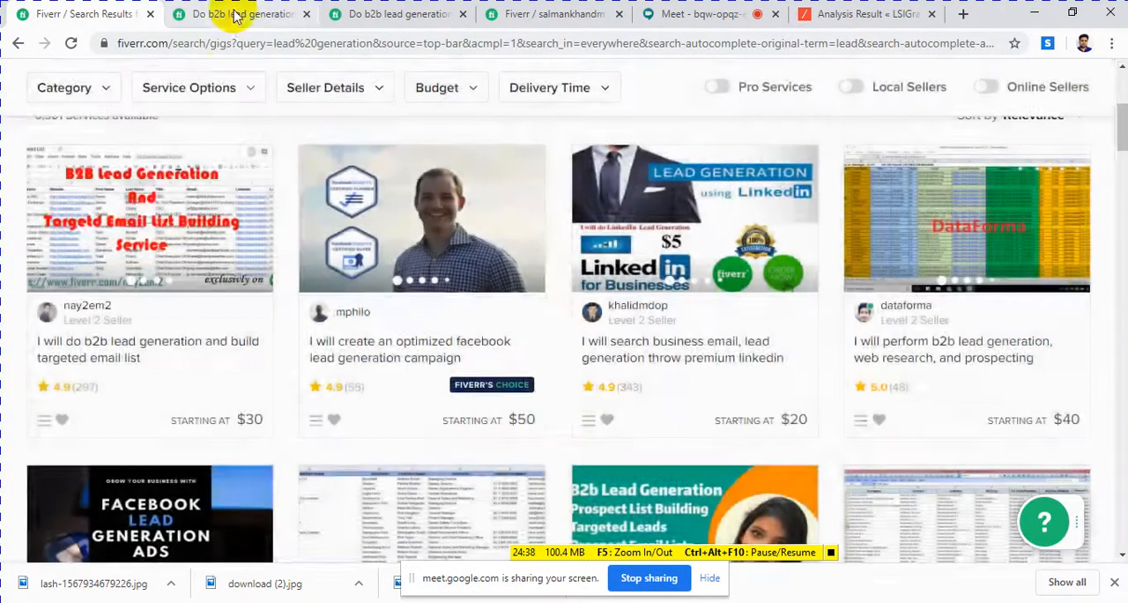
pyautogui.click(233, 13)
# Step: Review the prospect email list gig's seller services, also-viewed gigs, browsing history and related tags
pyautogui.click(329, 16)
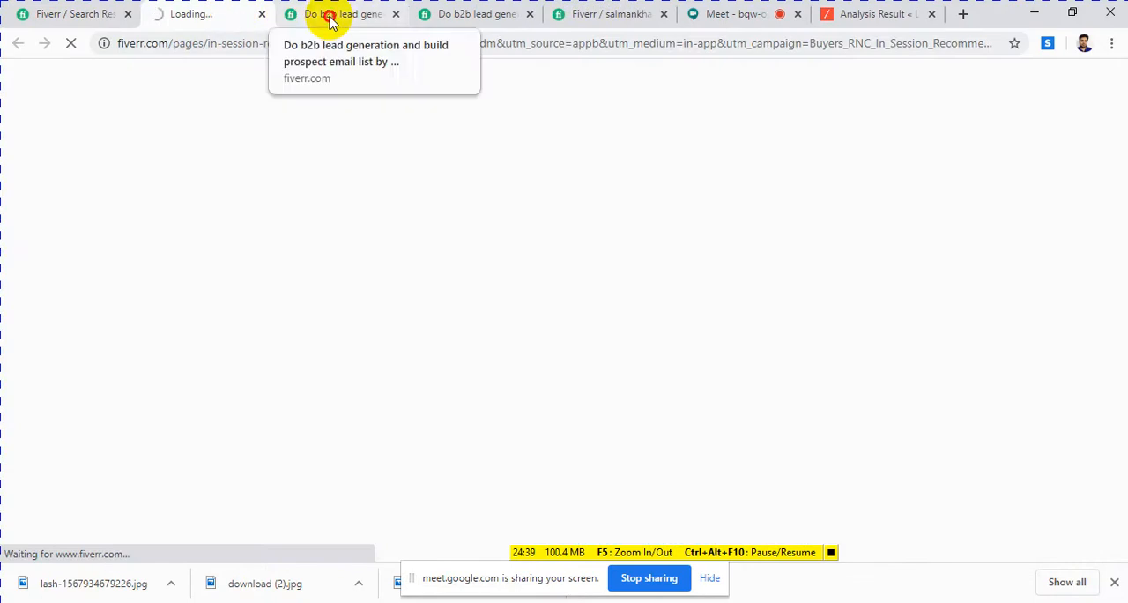
pyautogui.scroll(-3, 271, 296)
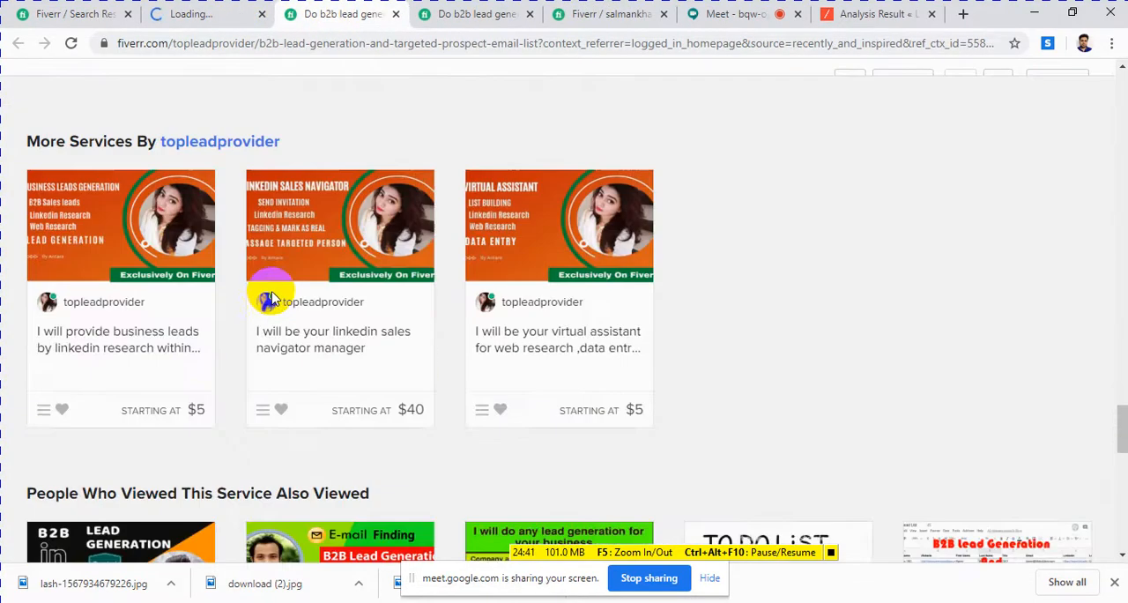
pyautogui.scroll(-3, 264, 291)
pyautogui.scroll(3, 126, 297)
pyautogui.scroll(-5, 130, 299)
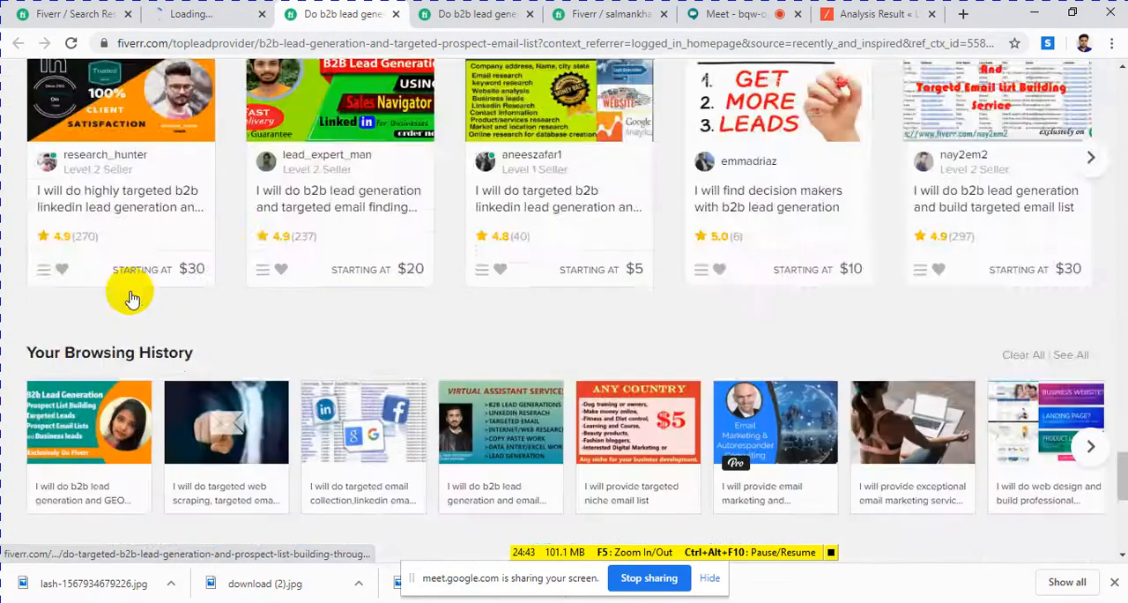
pyautogui.scroll(-5, 131, 297)
pyautogui.scroll(4, 130, 297)
pyautogui.scroll(-1, 130, 297)
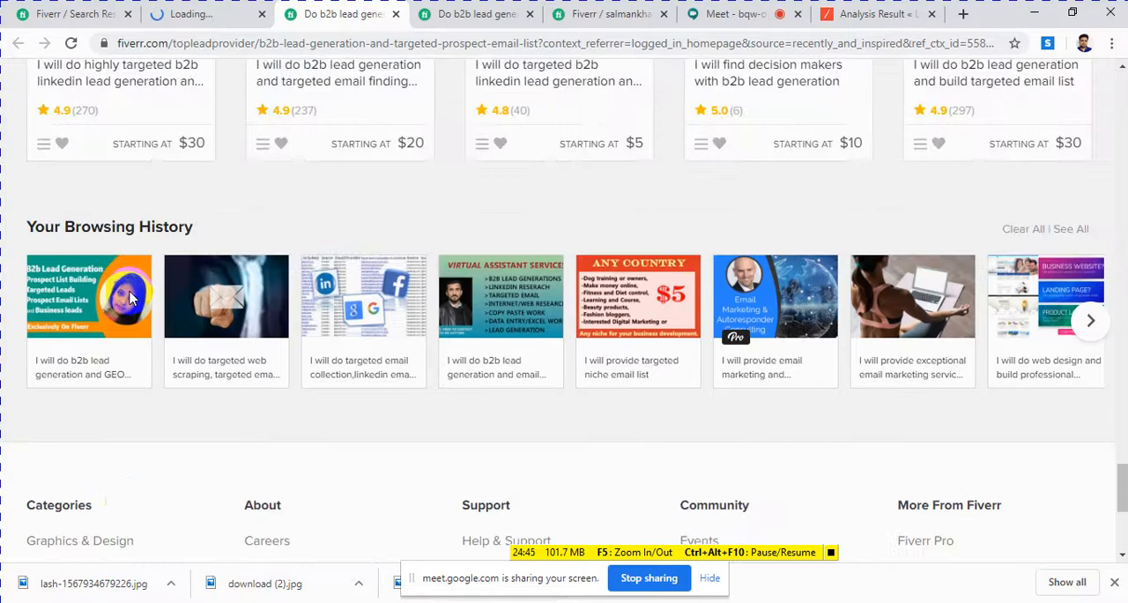
pyautogui.scroll(-4, 130, 297)
pyautogui.scroll(7, 129, 298)
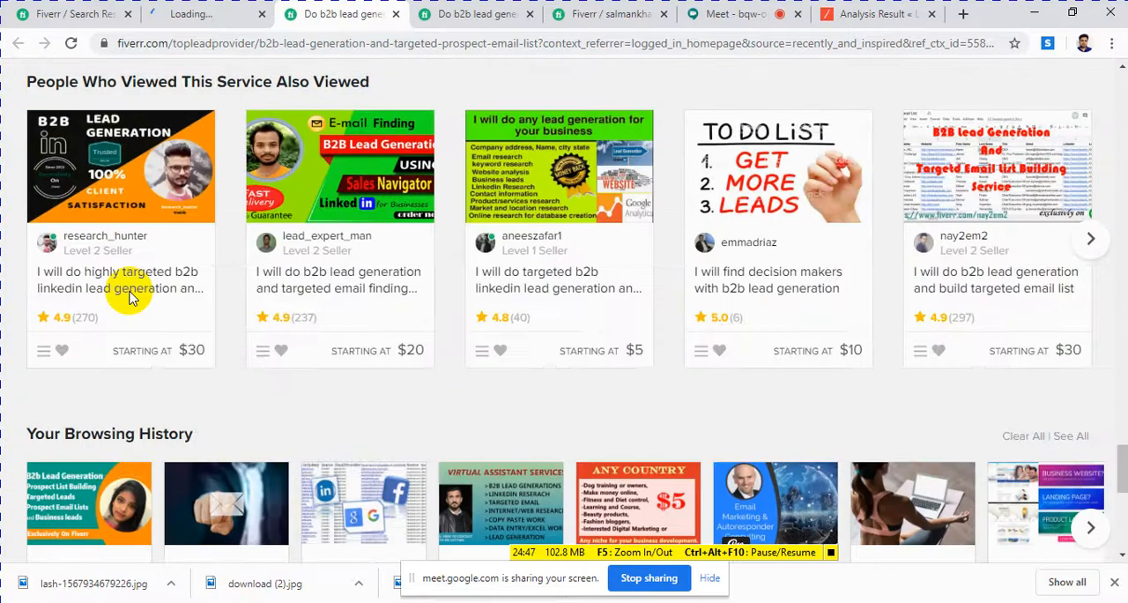
pyautogui.scroll(5, 128, 298)
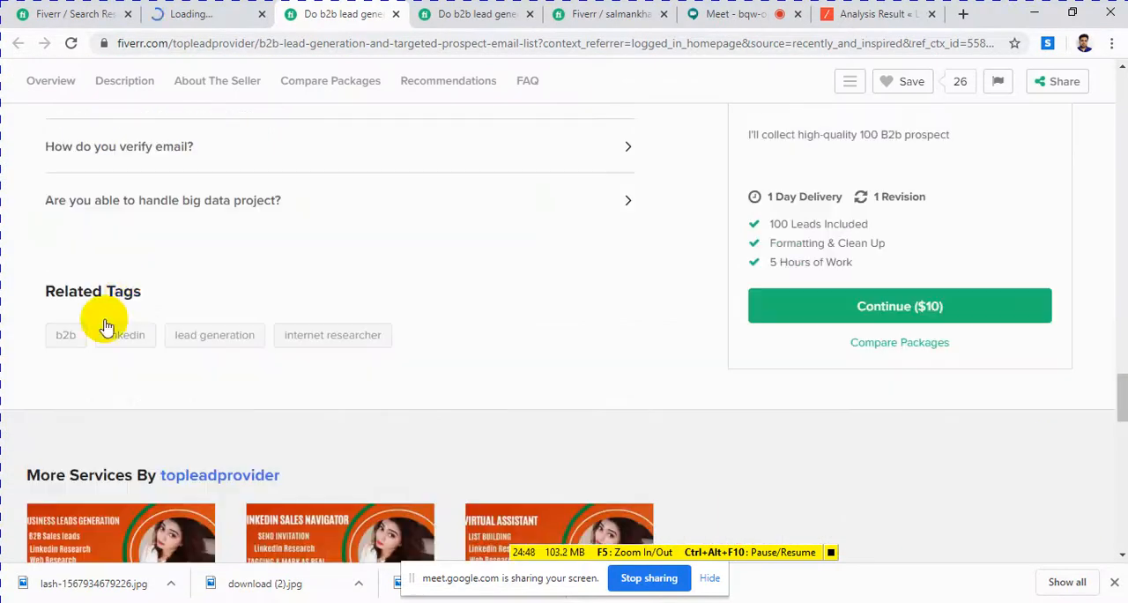
# Step: Replace the contents of New Text Document in Notepad with the geo-targeted gig's first related tag, "b2b lead generation,"
pyautogui.click(470, 15)
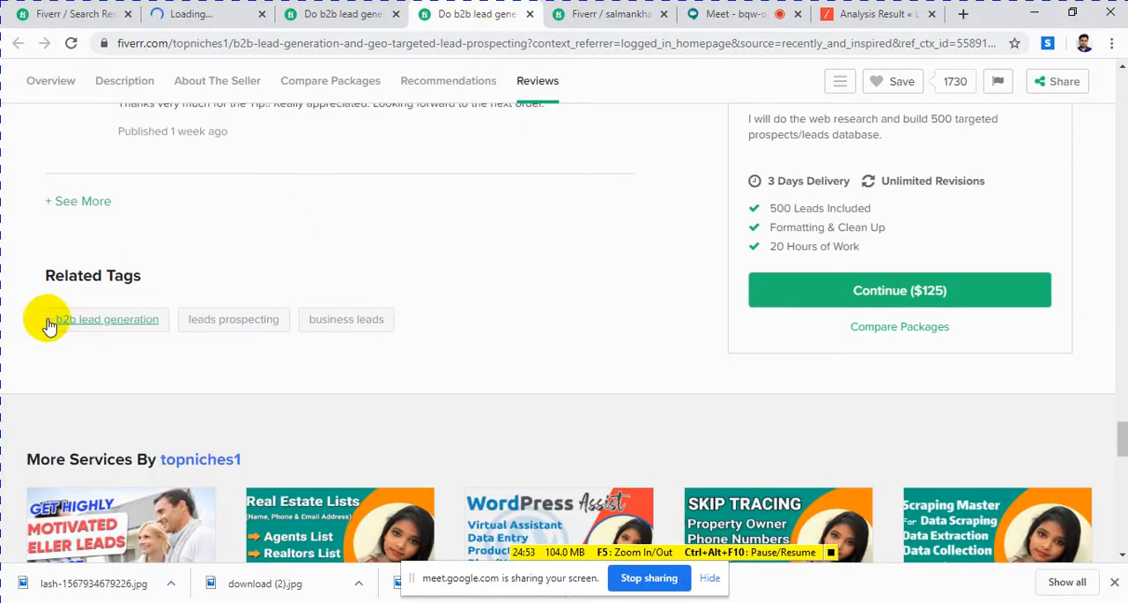
pyautogui.moveTo(47, 319); pyautogui.dragTo(97, 370)
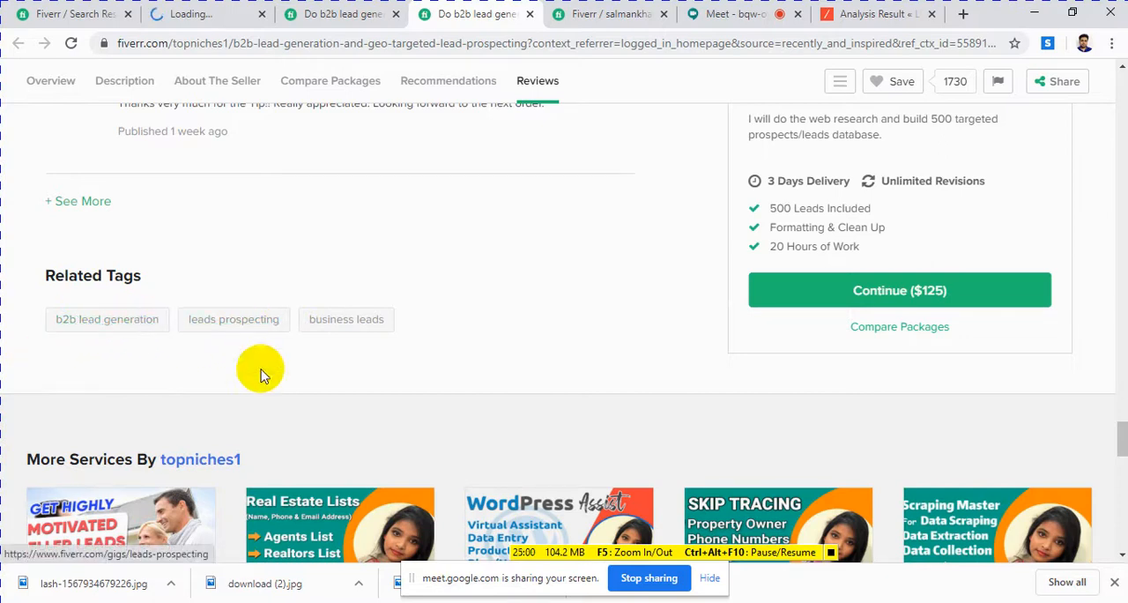
pyautogui.click(1034, 14)
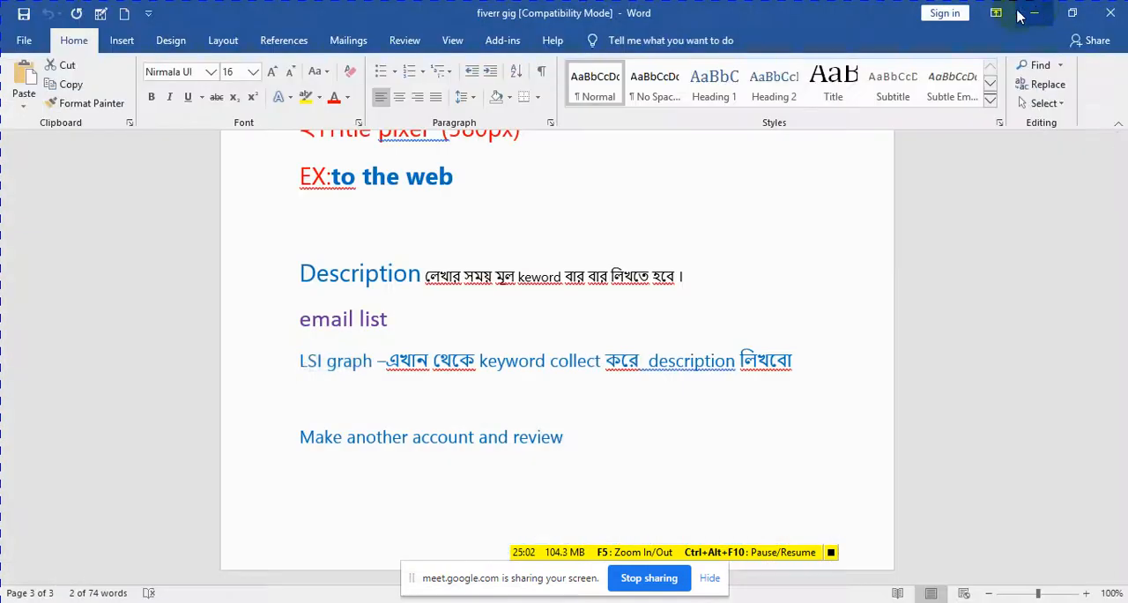
pyautogui.click(1037, 12)
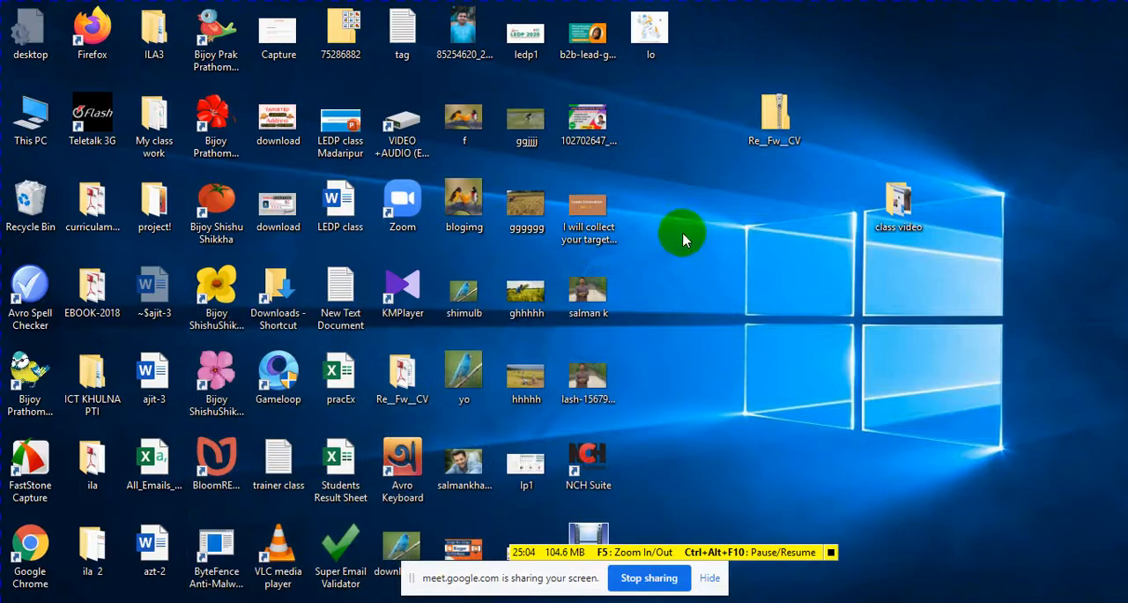
pyautogui.click(340, 295)
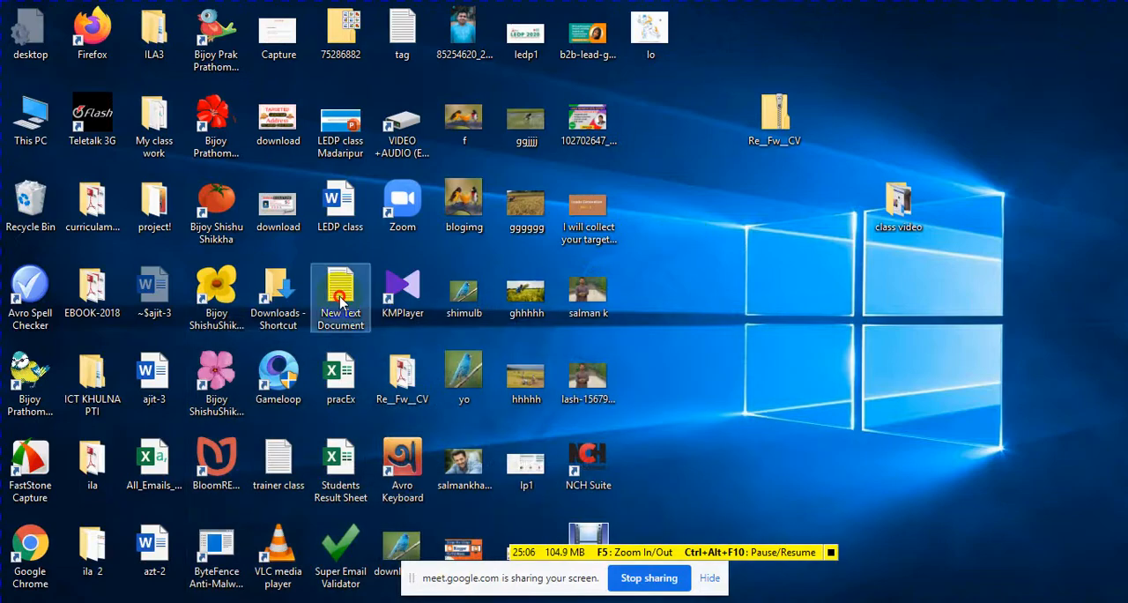
pyautogui.doubleClick(340, 299)
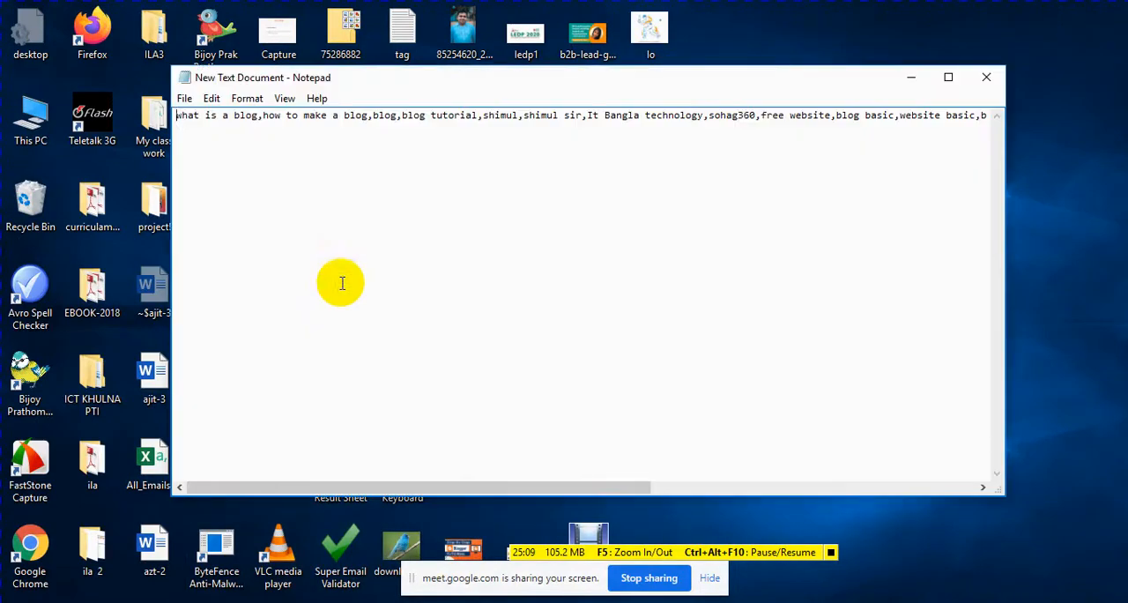
pyautogui.hotkey('ctrl', 'a')
pyautogui.hotkey('ctrl', 'x')
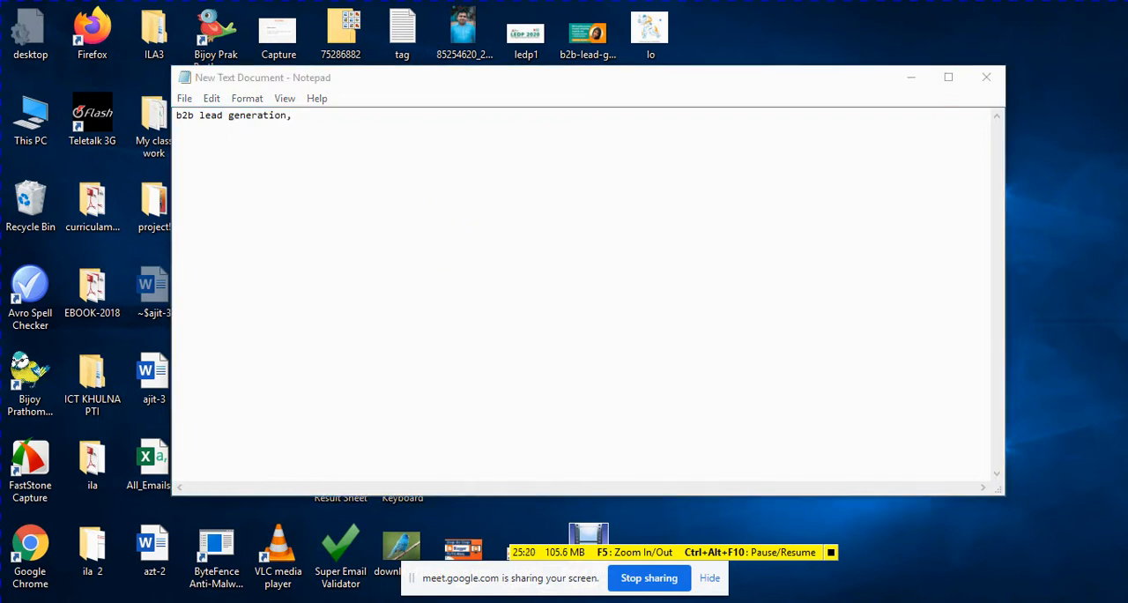
# Step: Append the geo-targeted gig's second related tag to the Notepad list as "lead proscepting"
pyautogui.click(295, 585)
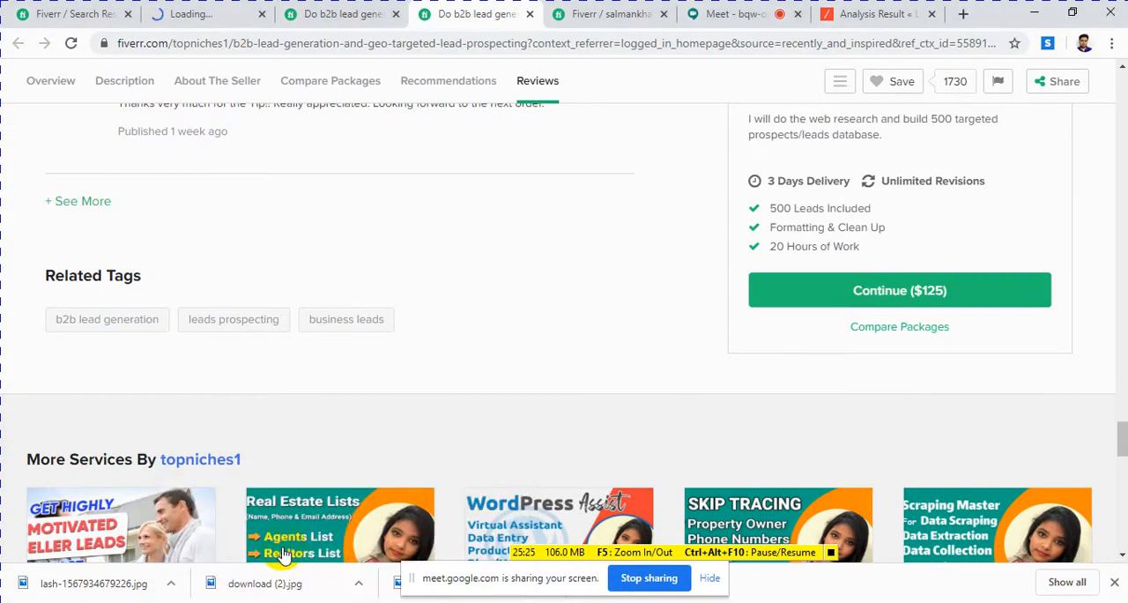
pyautogui.rightClick(246, 331)
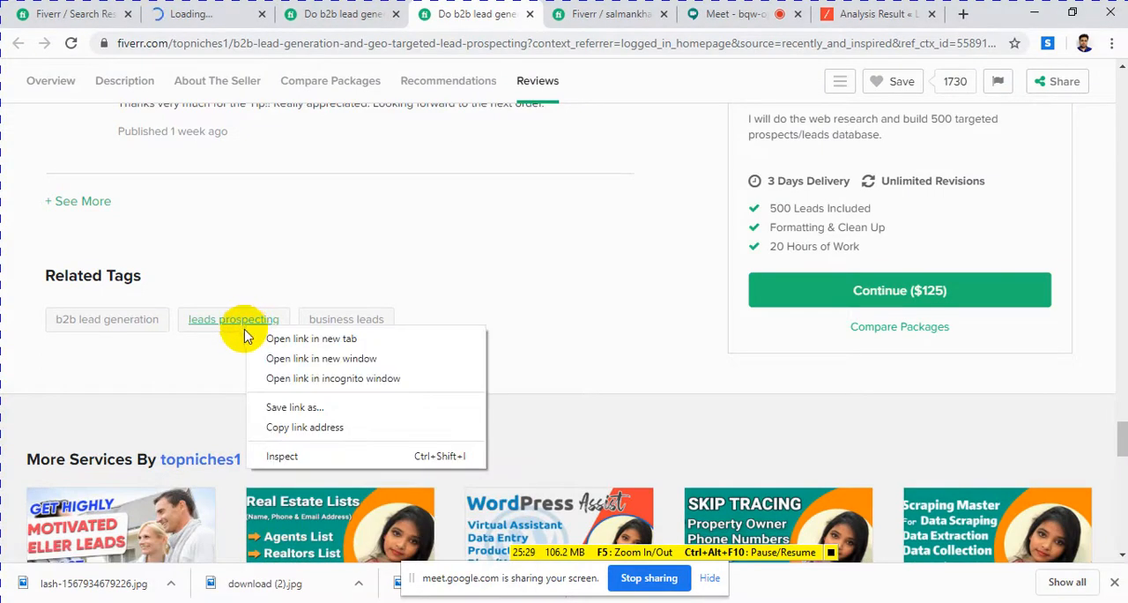
pyautogui.click(221, 381)
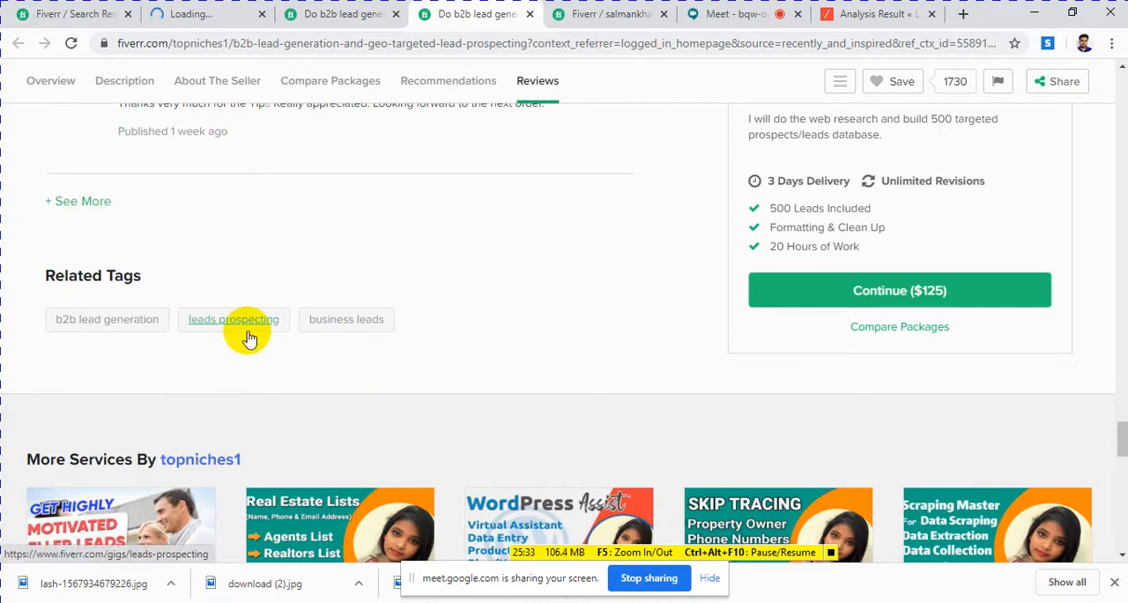
pyautogui.hotkey('alt', 'Tab')
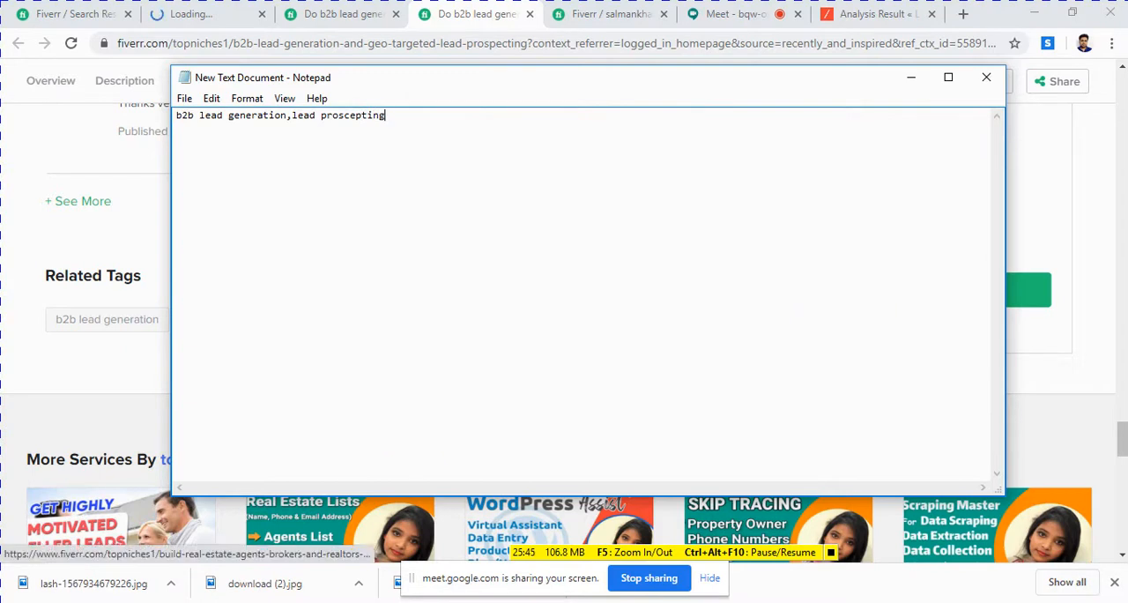
# Step: Append ",business lead" to the Notepad list from the geo-targeted gig's third related tag
pyautogui.click(4, 401)
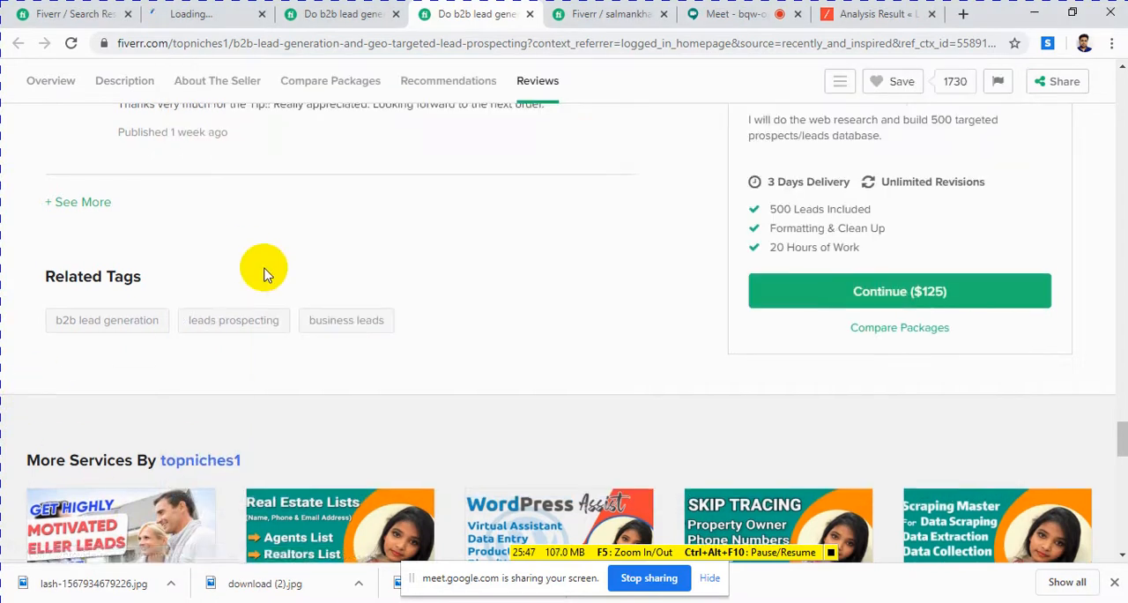
pyautogui.scroll(2, 273, 291)
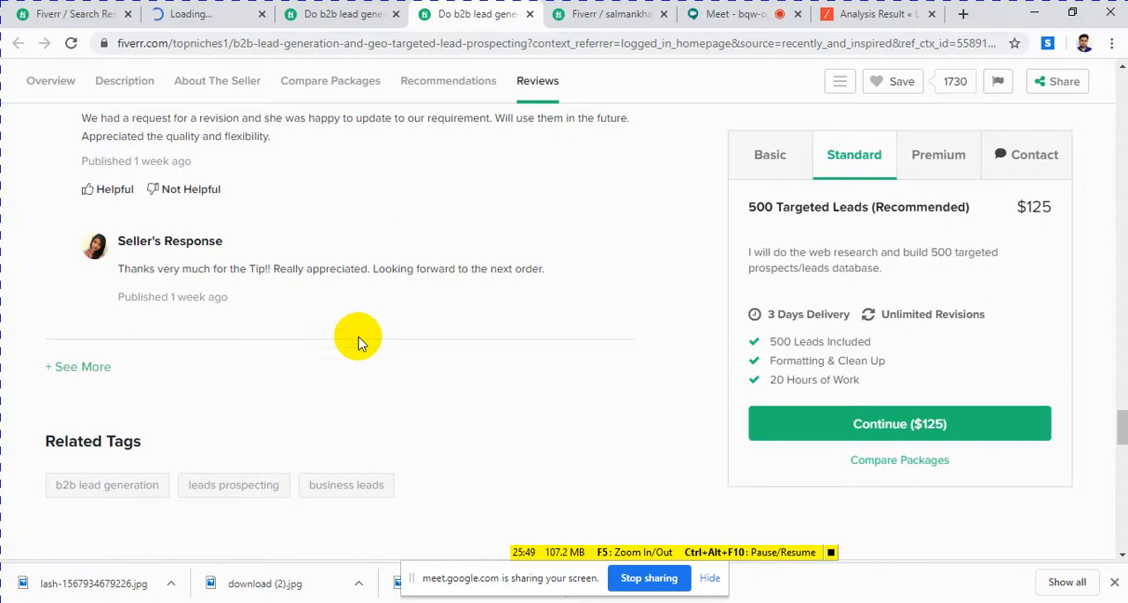
pyautogui.click(414, 602)
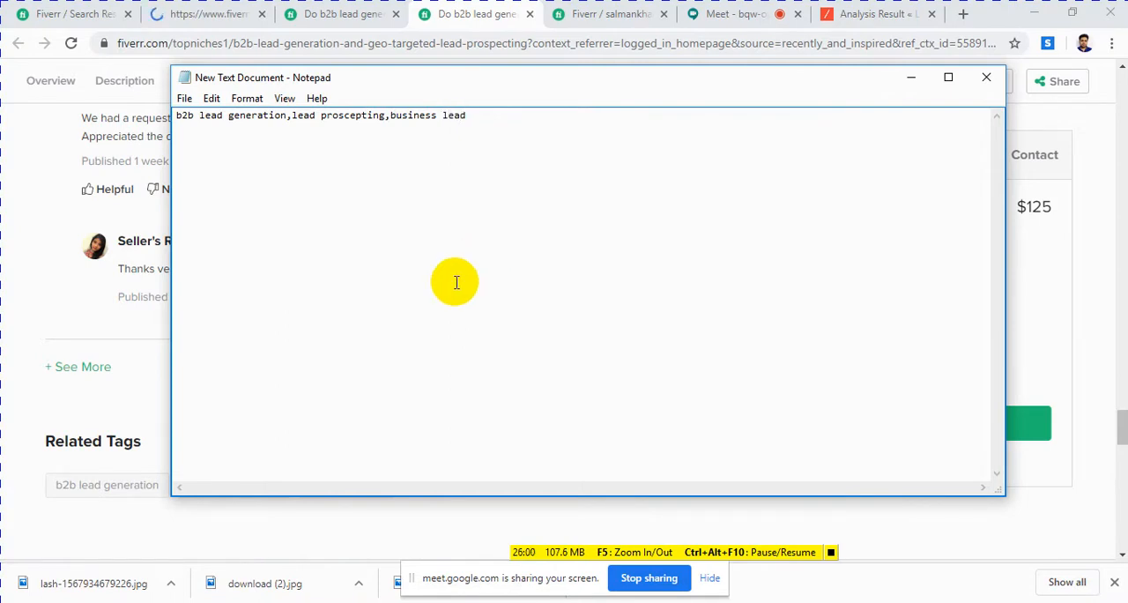
# Step: From the prospect email list gig's also-viewed services, open the highly targeted b2b LinkedIn lead generation gig in a new tab
pyautogui.click(9, 401)
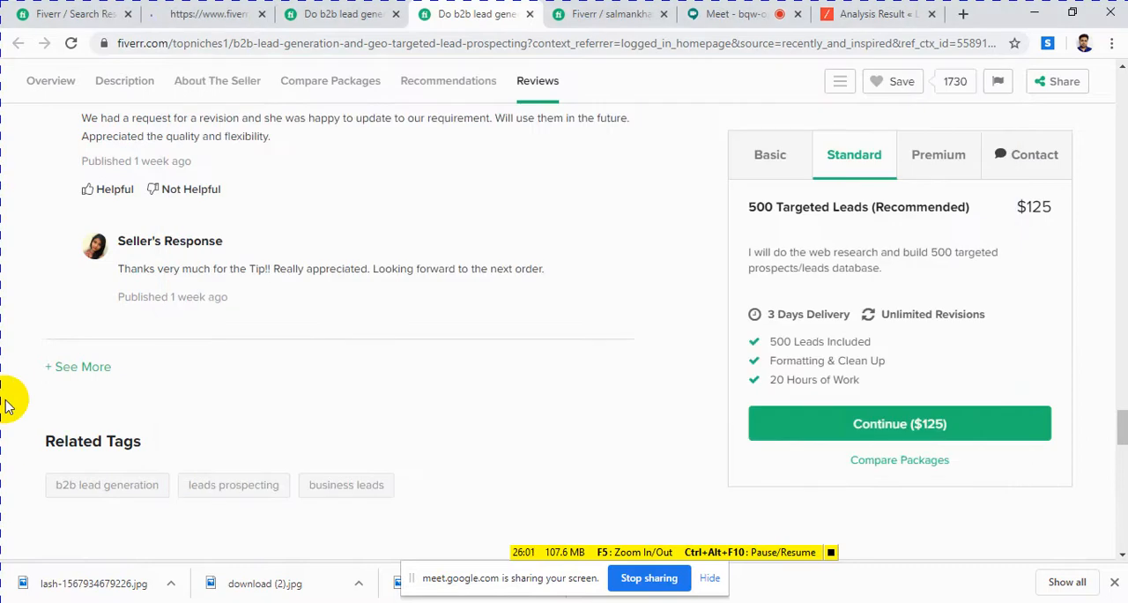
pyautogui.click(587, 16)
pyautogui.click(293, 19)
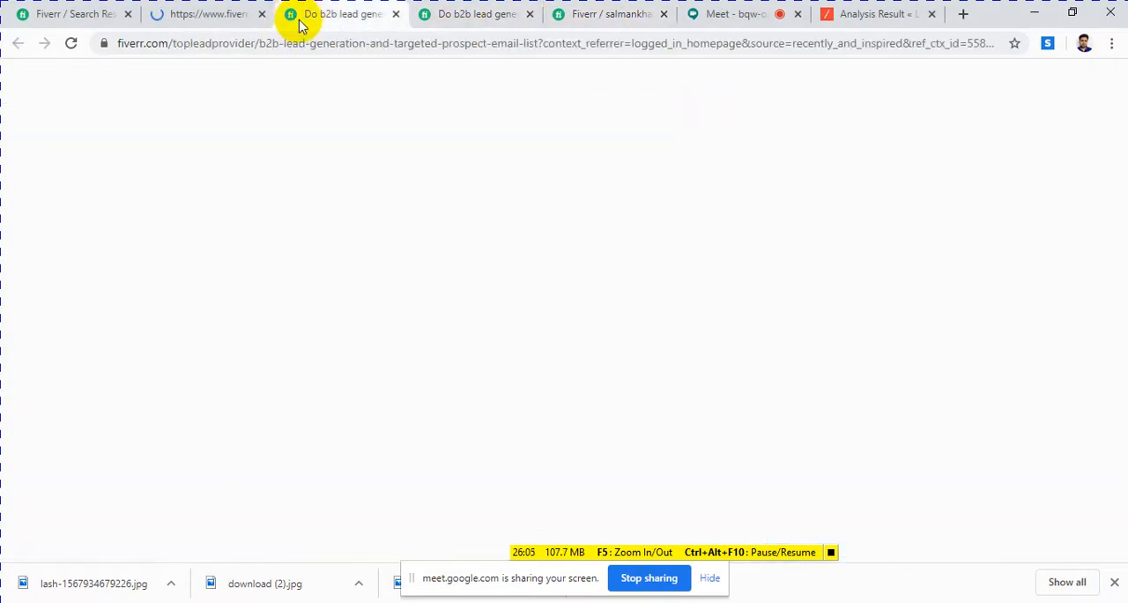
pyautogui.scroll(-7, 294, 322)
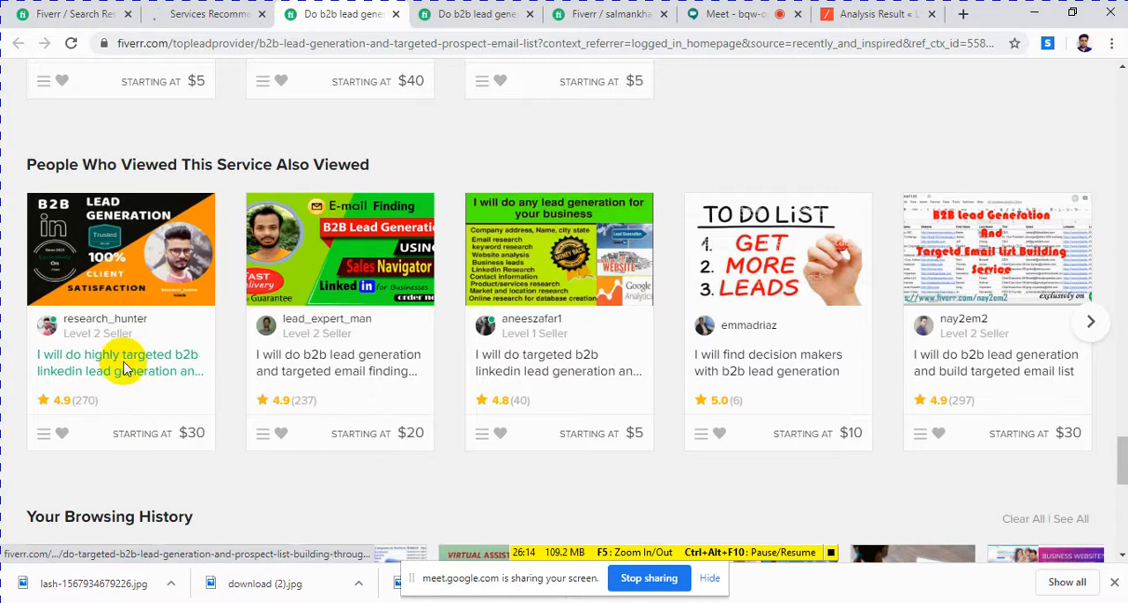
pyautogui.rightClick(137, 291)
pyautogui.click(181, 294)
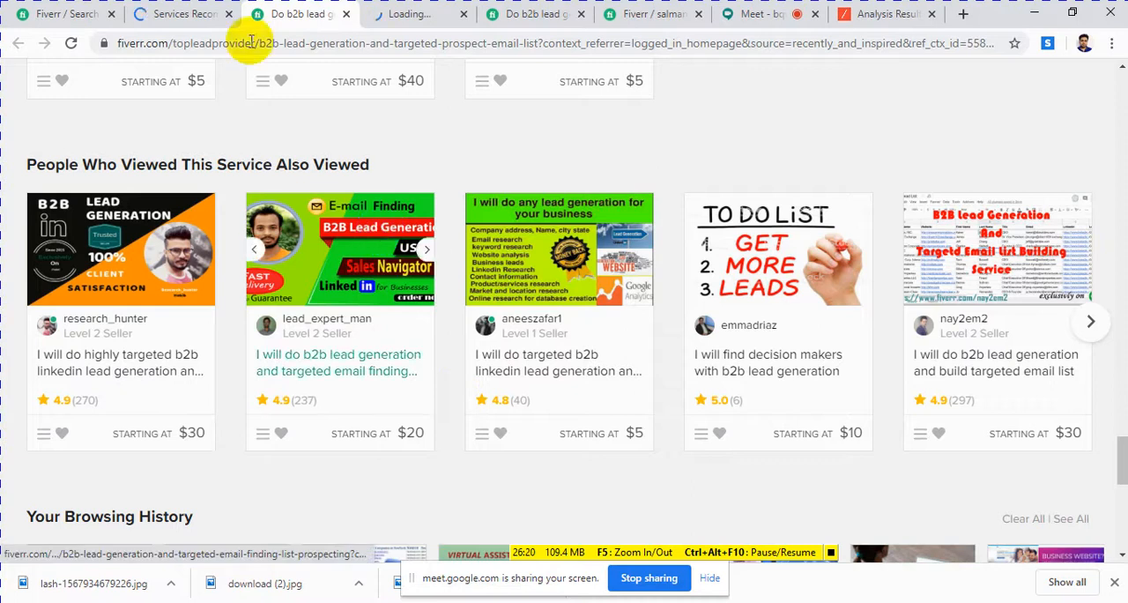
pyautogui.click(195, 18)
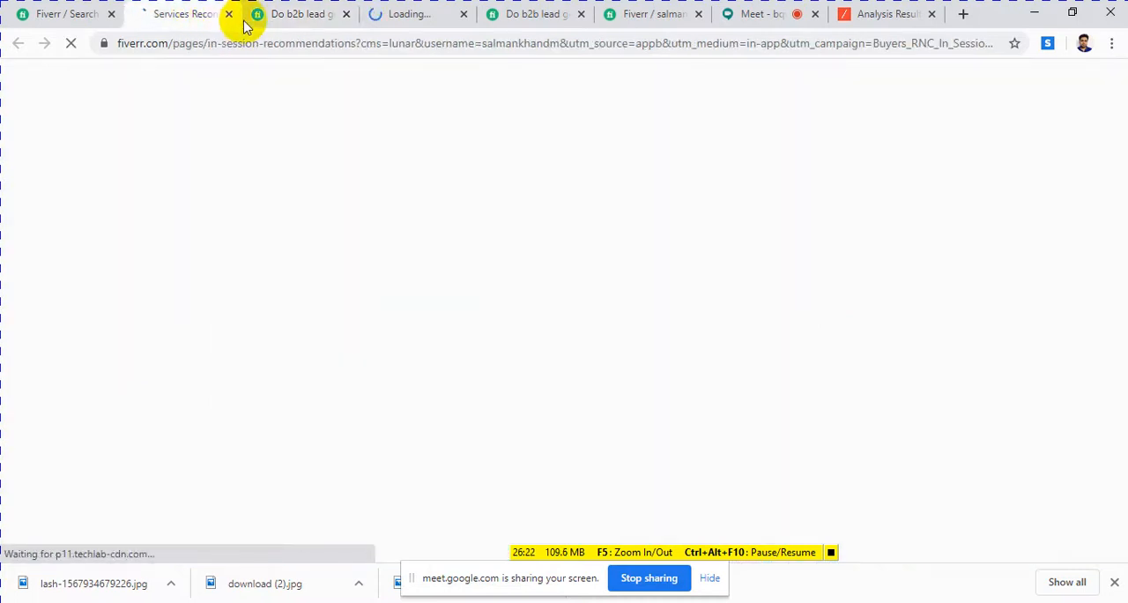
pyautogui.click(309, 20)
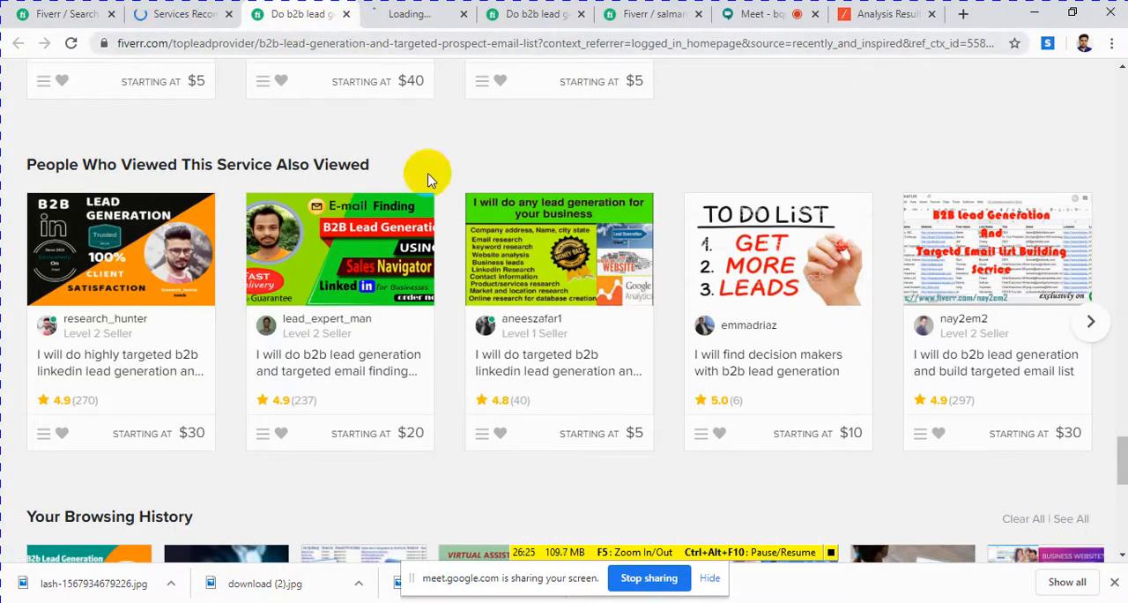
pyautogui.click(392, 25)
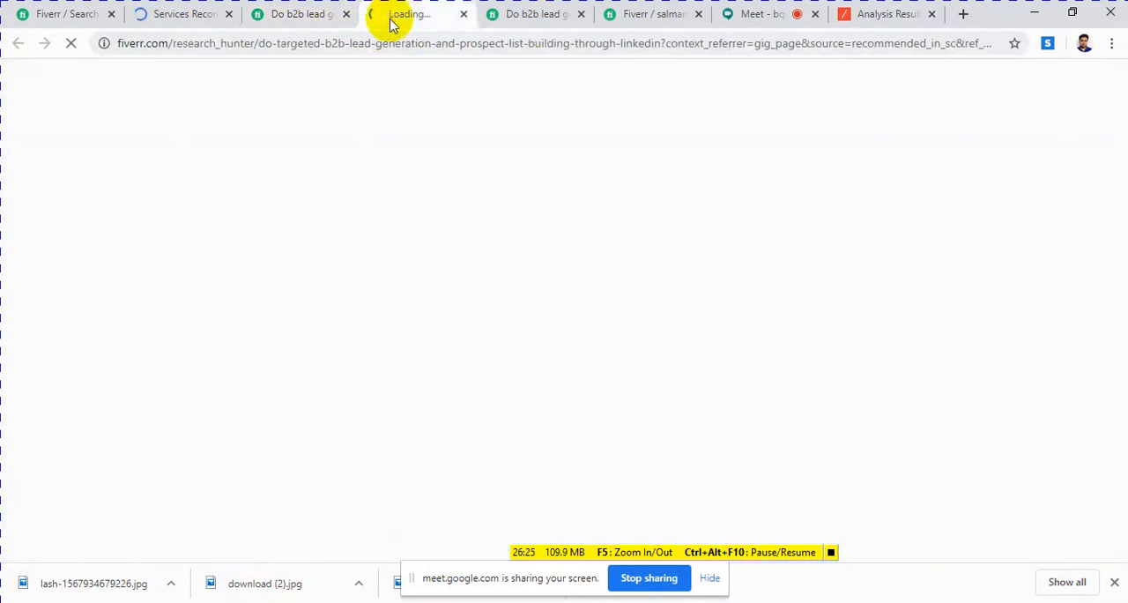
pyautogui.click(536, 16)
pyautogui.click(308, 13)
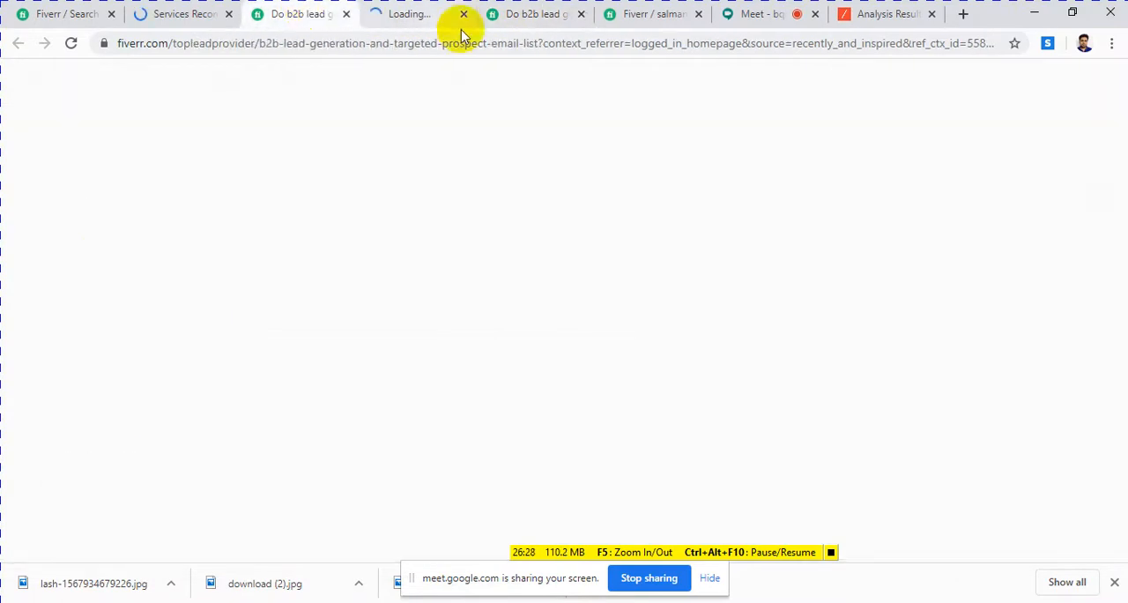
pyautogui.click(421, 16)
pyautogui.click(302, 15)
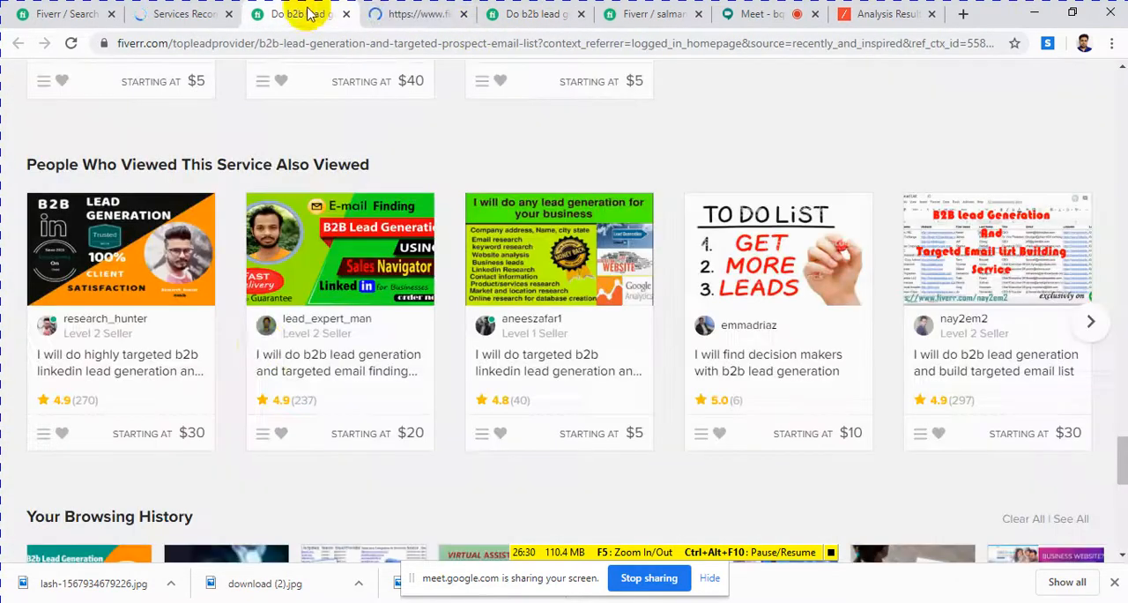
pyautogui.scroll(-3, 302, 295)
pyautogui.scroll(-3, 303, 295)
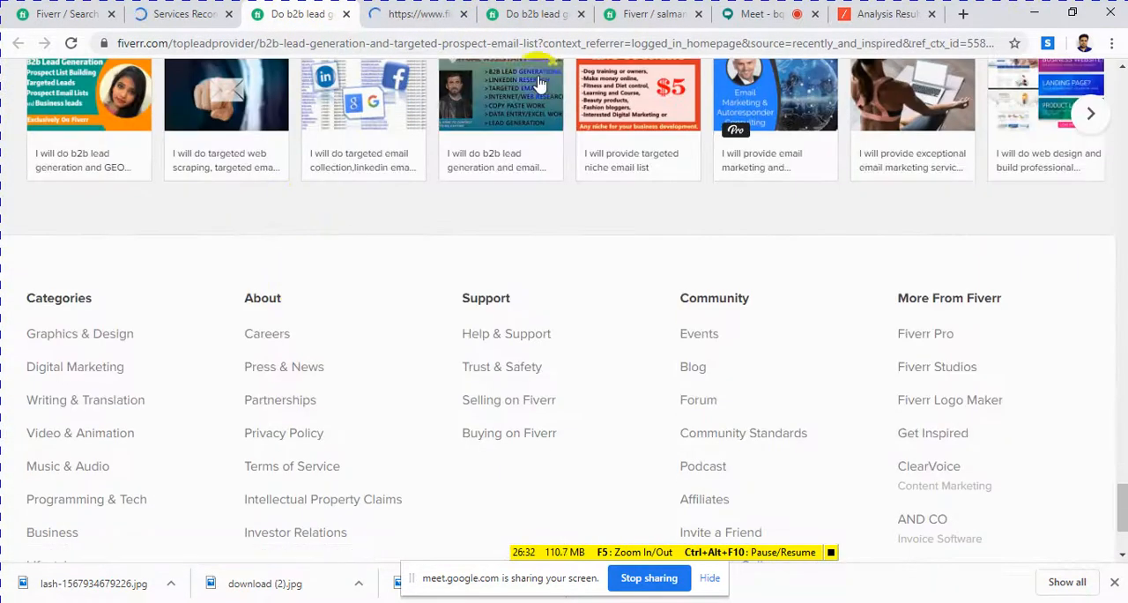
pyautogui.click(521, 20)
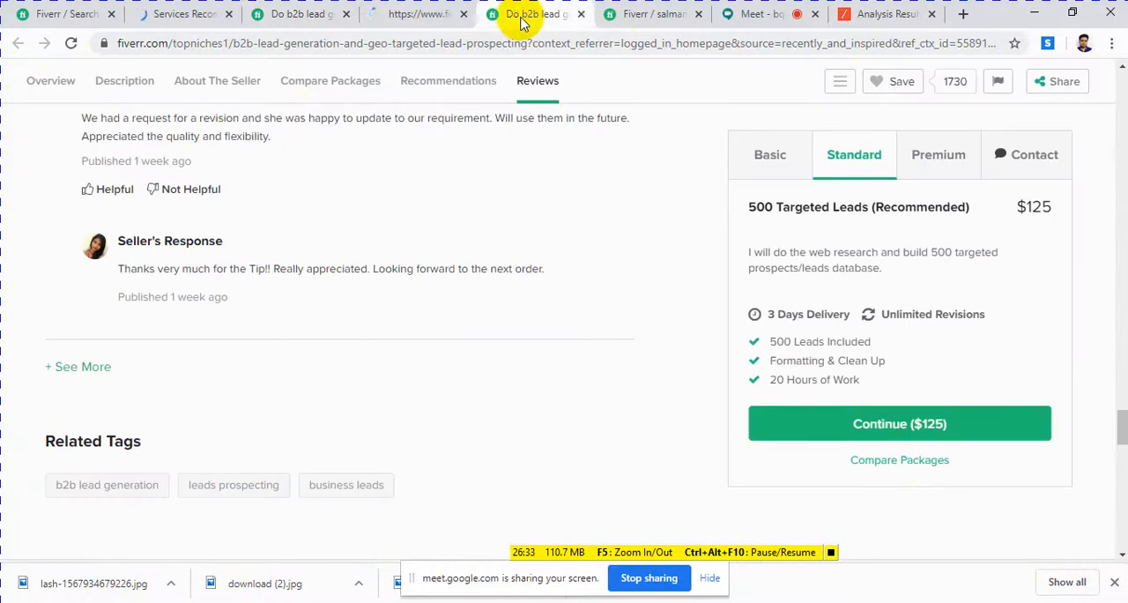
pyautogui.click(663, 16)
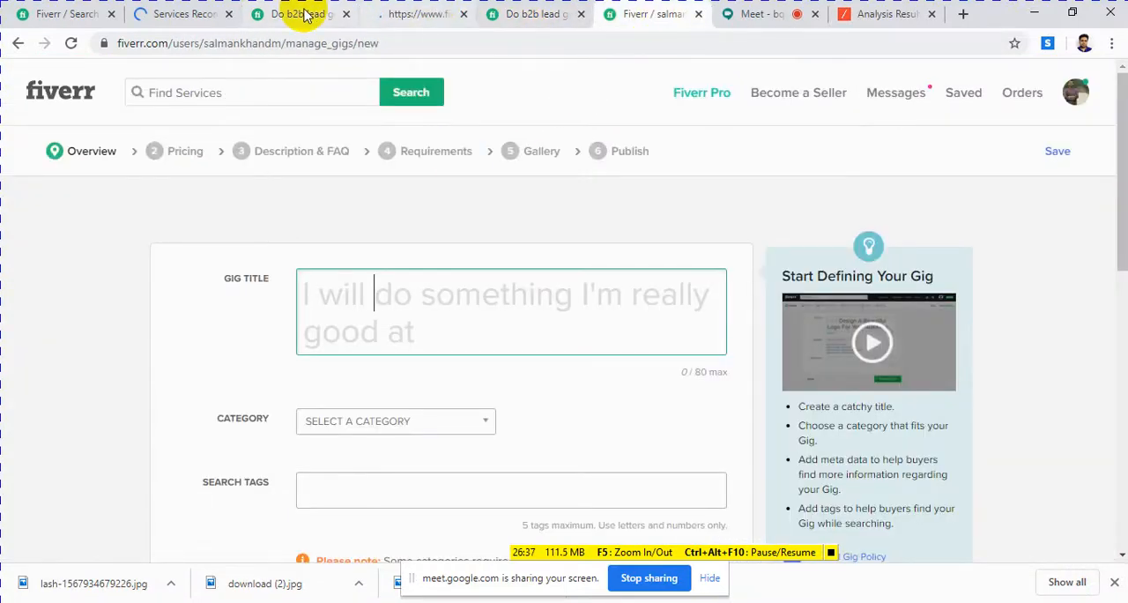
pyautogui.click(304, 16)
pyautogui.click(76, 16)
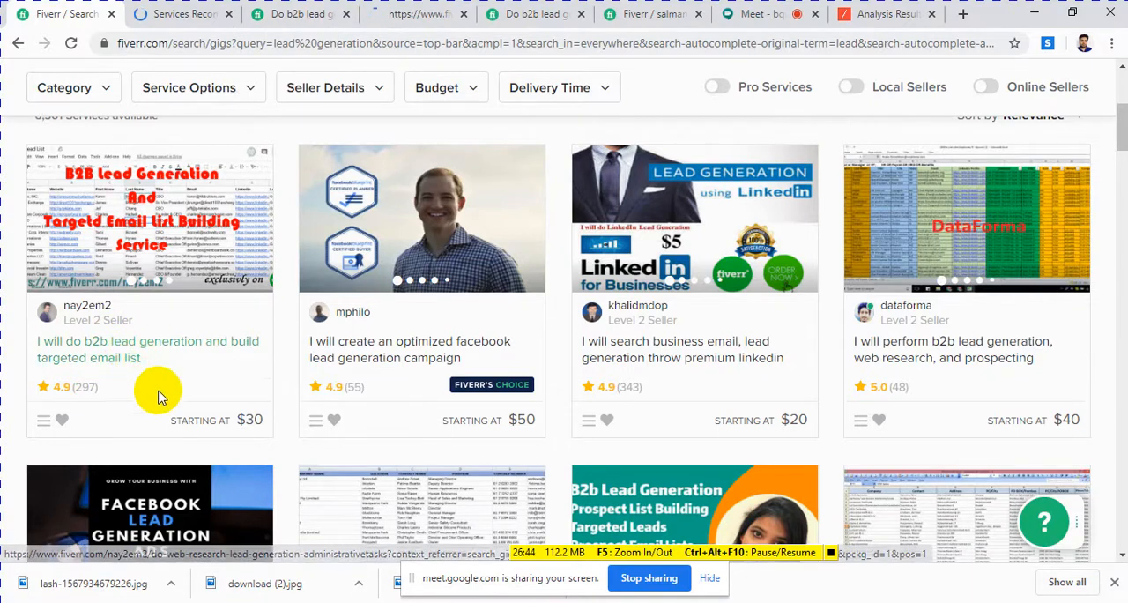
pyautogui.scroll(2, 168, 326)
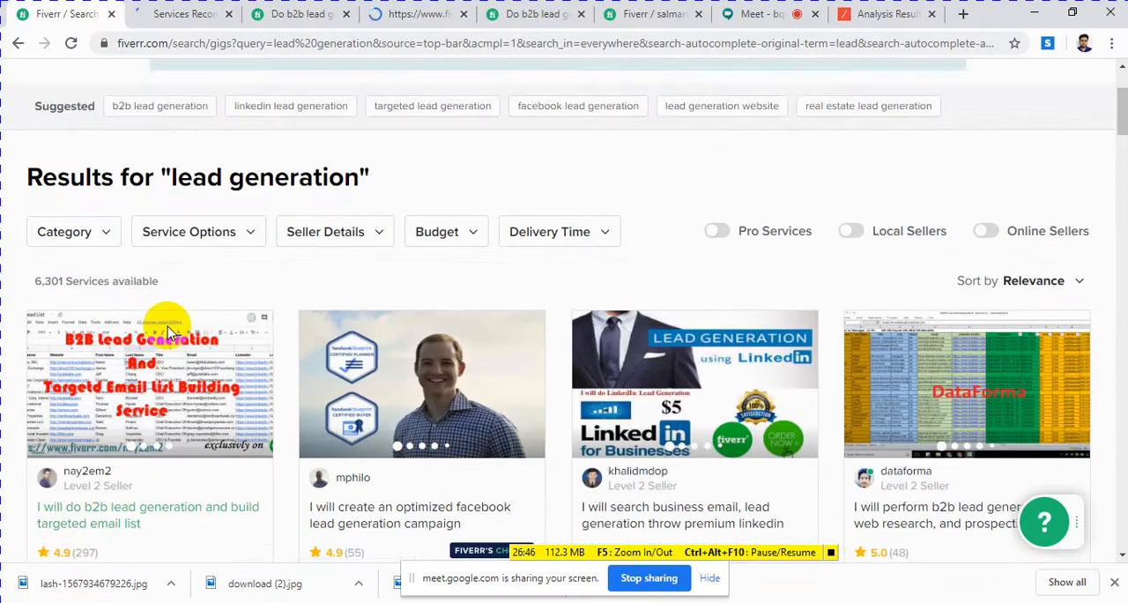
pyautogui.scroll(-4, 168, 326)
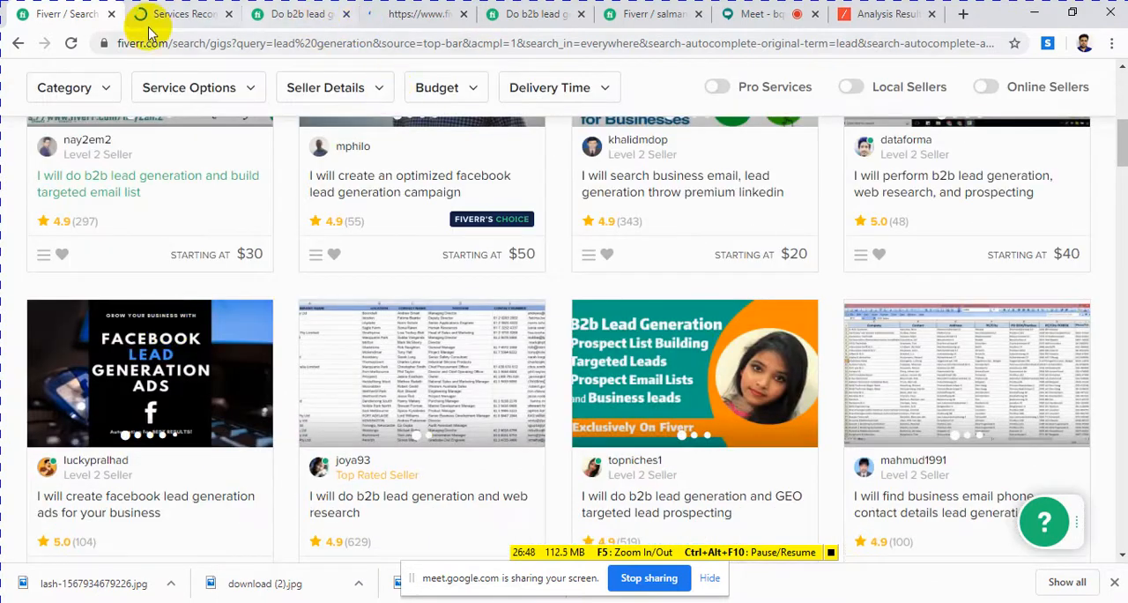
pyautogui.click(507, 14)
pyautogui.click(401, 16)
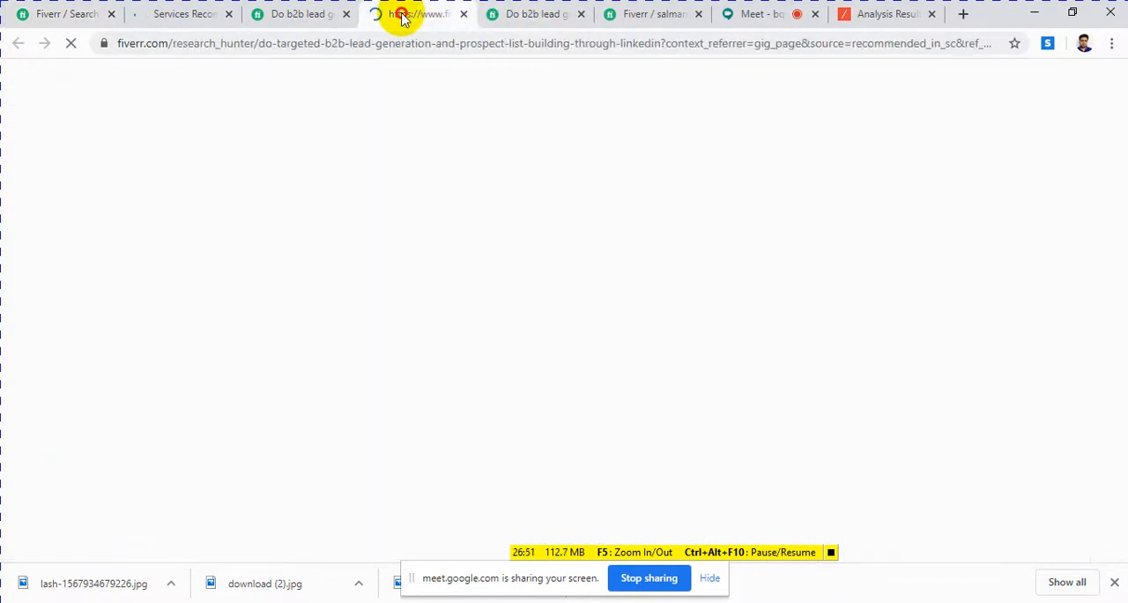
pyautogui.click(231, 49)
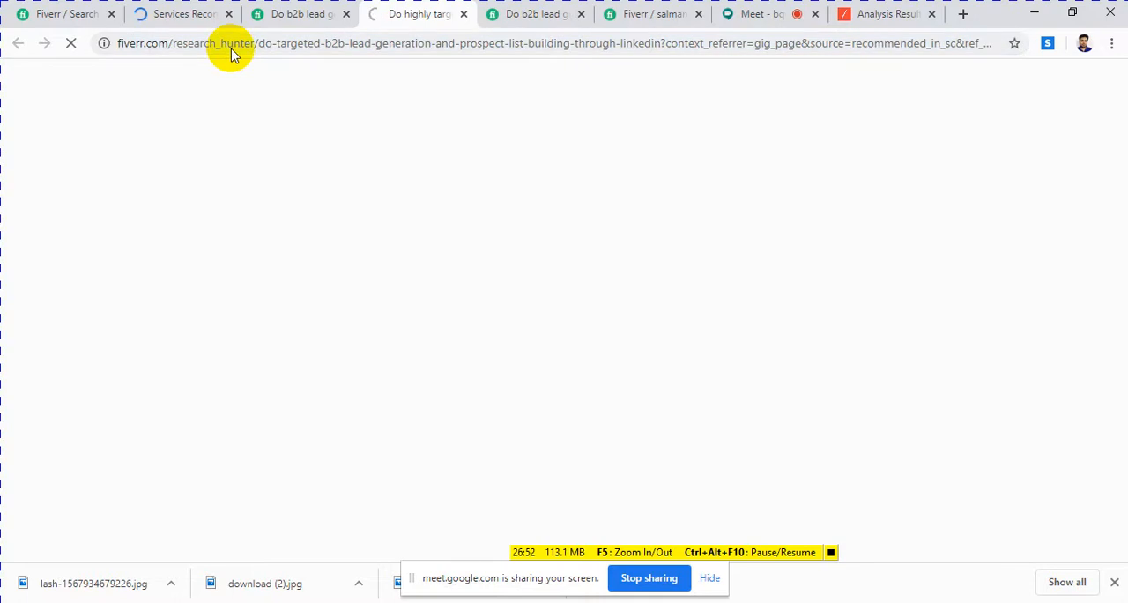
pyautogui.click(282, 13)
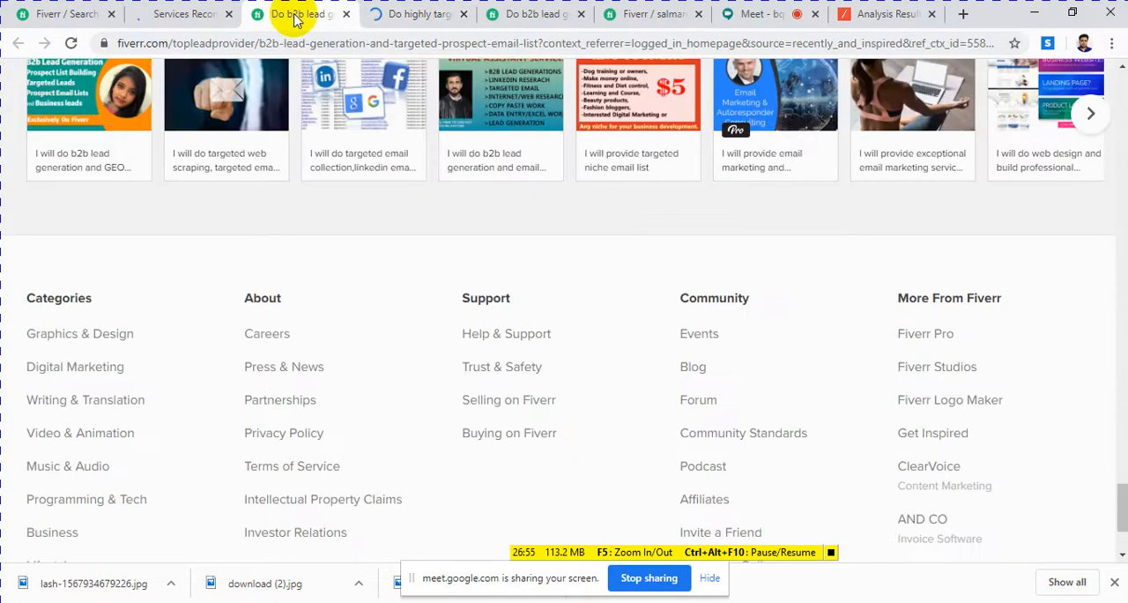
# Step: Append ",we research ,linkdin" to the Notepad list from the related tags of the targeted b2b LinkedIn lead generation gig
pyautogui.click(423, 21)
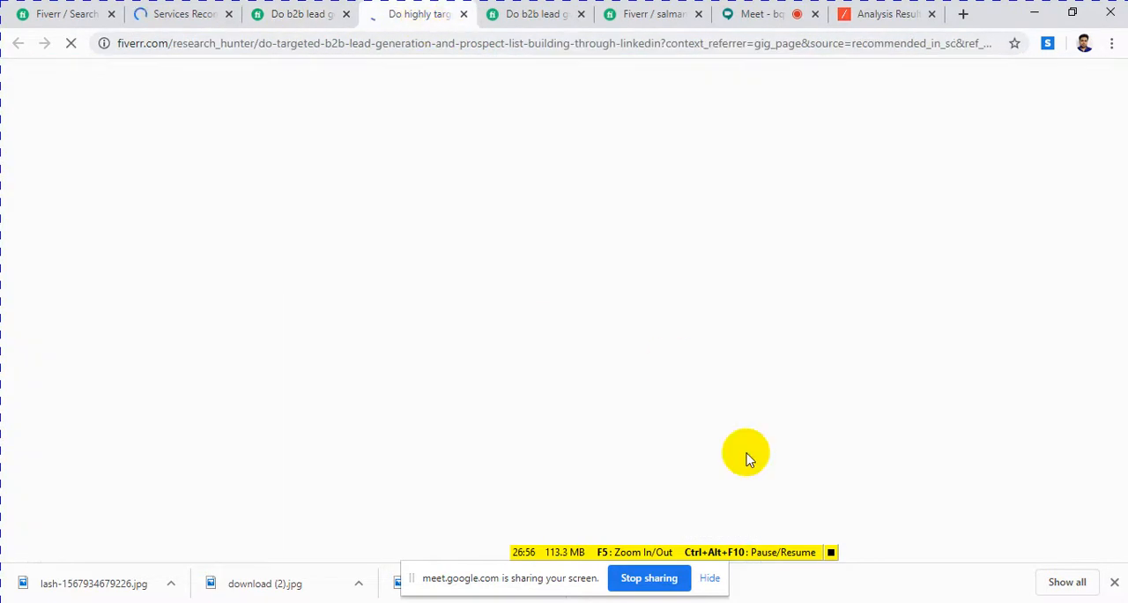
pyautogui.click(833, 554)
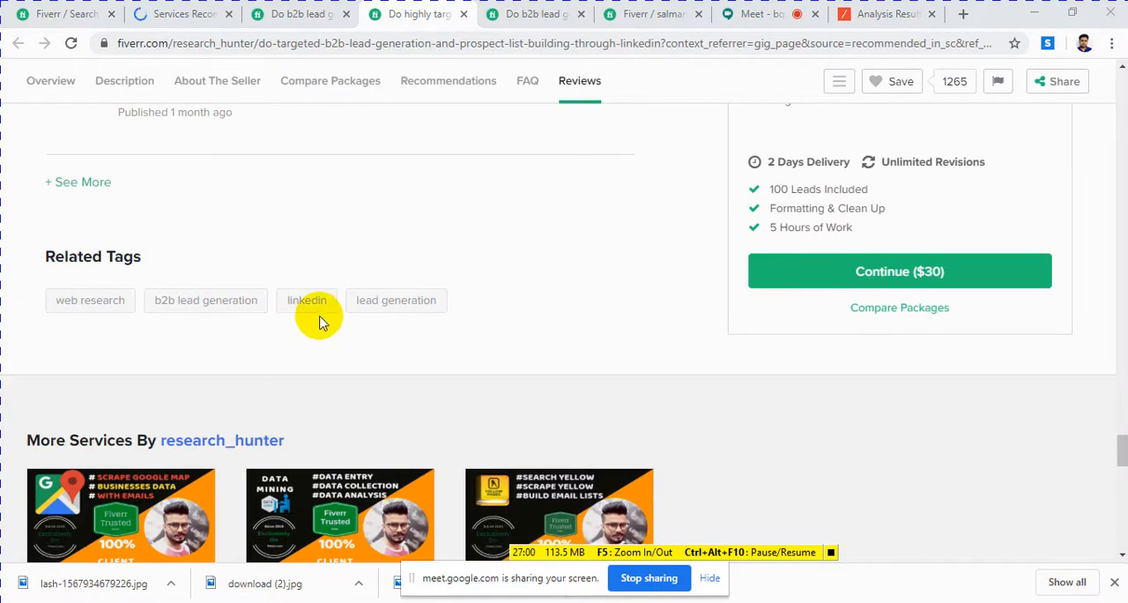
pyautogui.moveTo(49, 301); pyautogui.dragTo(143, 339)
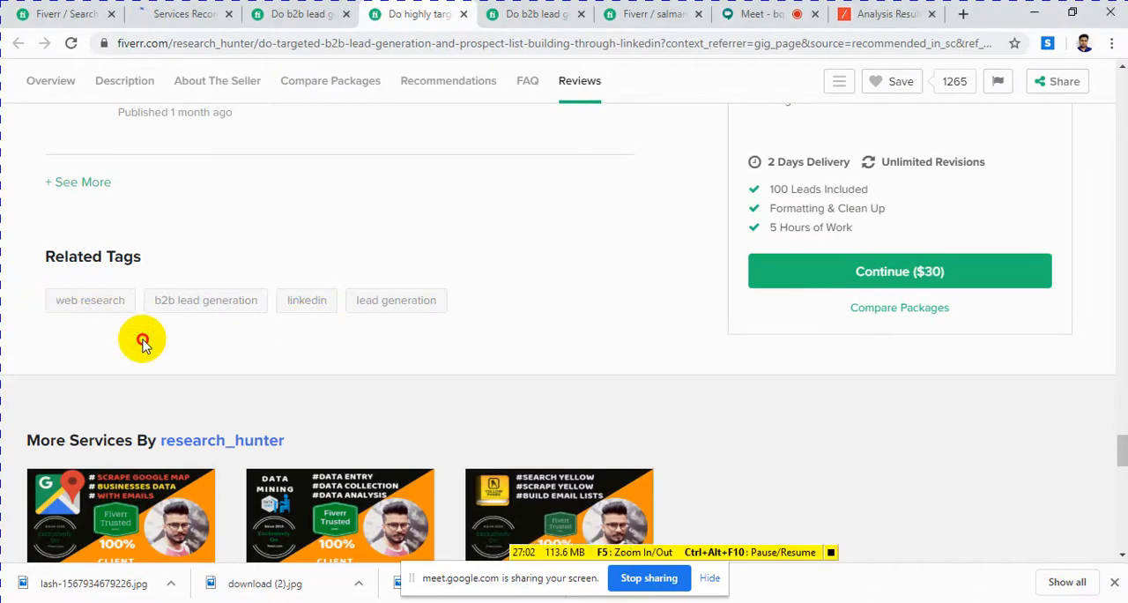
pyautogui.hotkey('alt', 'Tab')
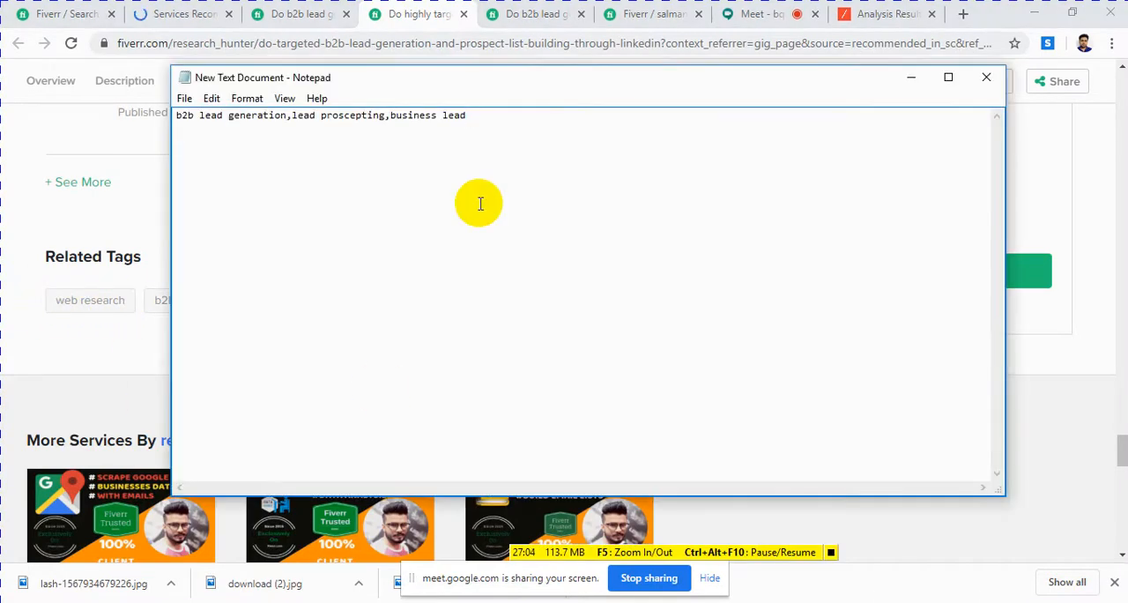
pyautogui.write(',we re')
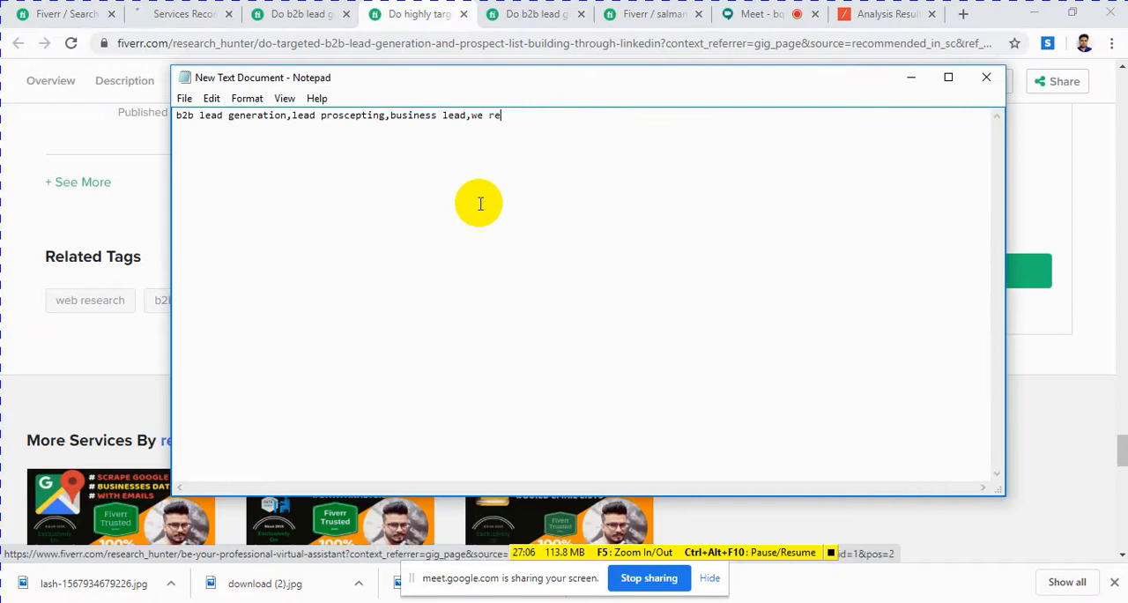
pyautogui.write('search ')
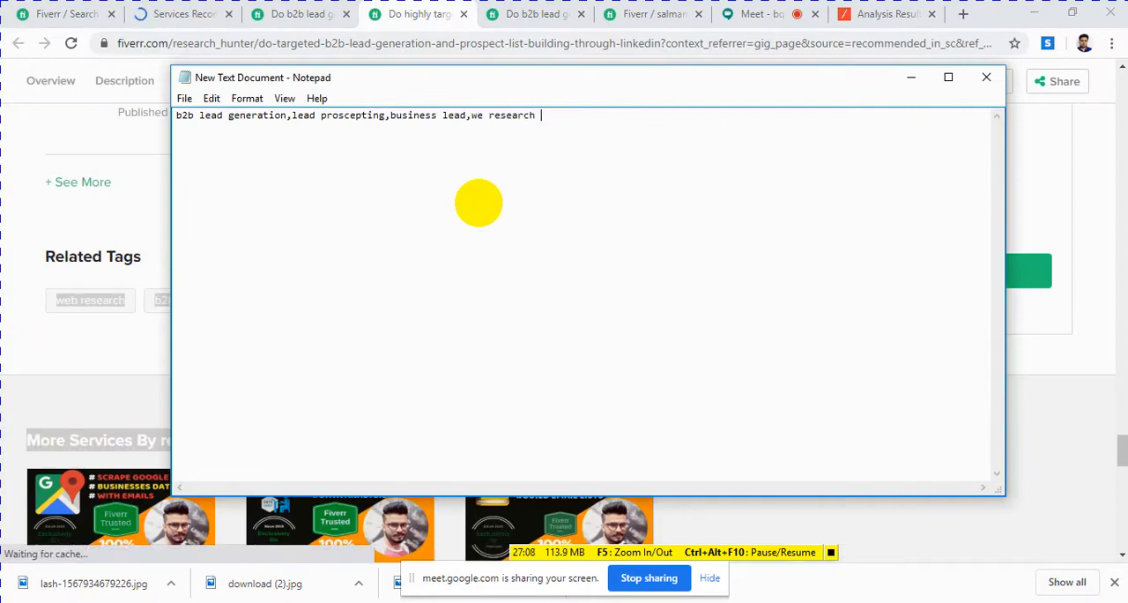
pyautogui.write(',linkdin')
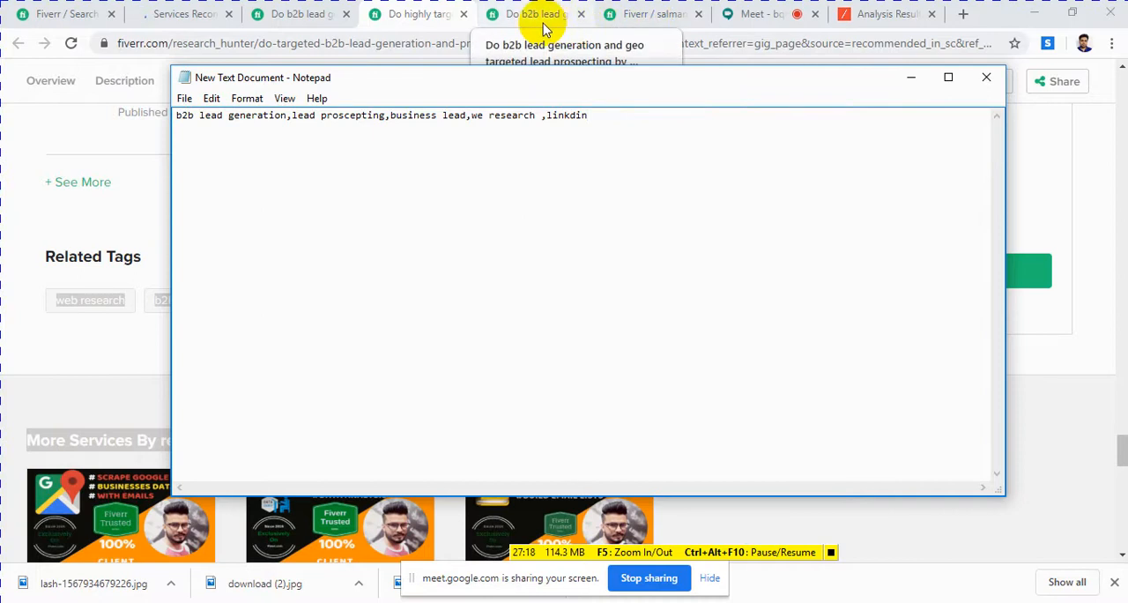
# Step: Copy "b2b lead generation" from the Notepad tag list and return to the blank new gig form
pyautogui.click(641, 20)
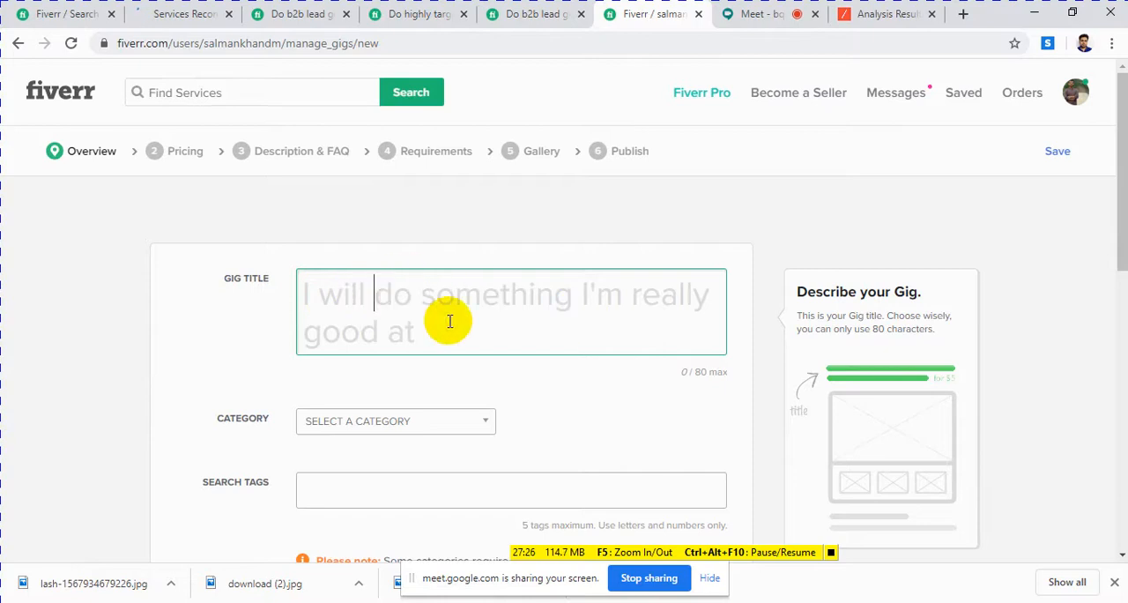
pyautogui.click(428, 602)
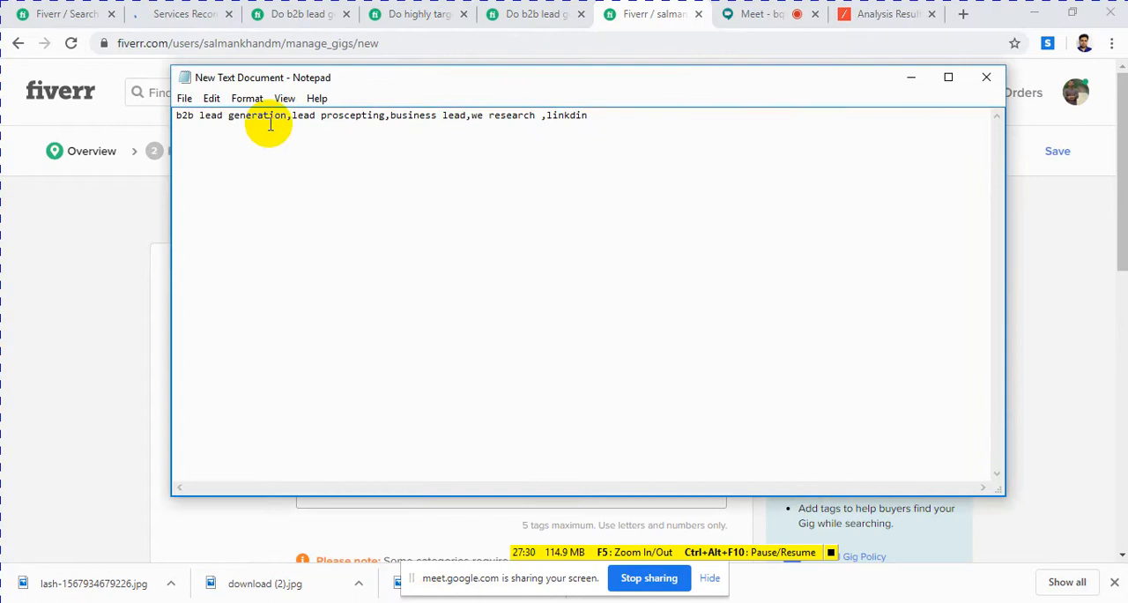
pyautogui.moveTo(285, 117); pyautogui.dragTo(179, 118)
pyautogui.rightClick(187, 119)
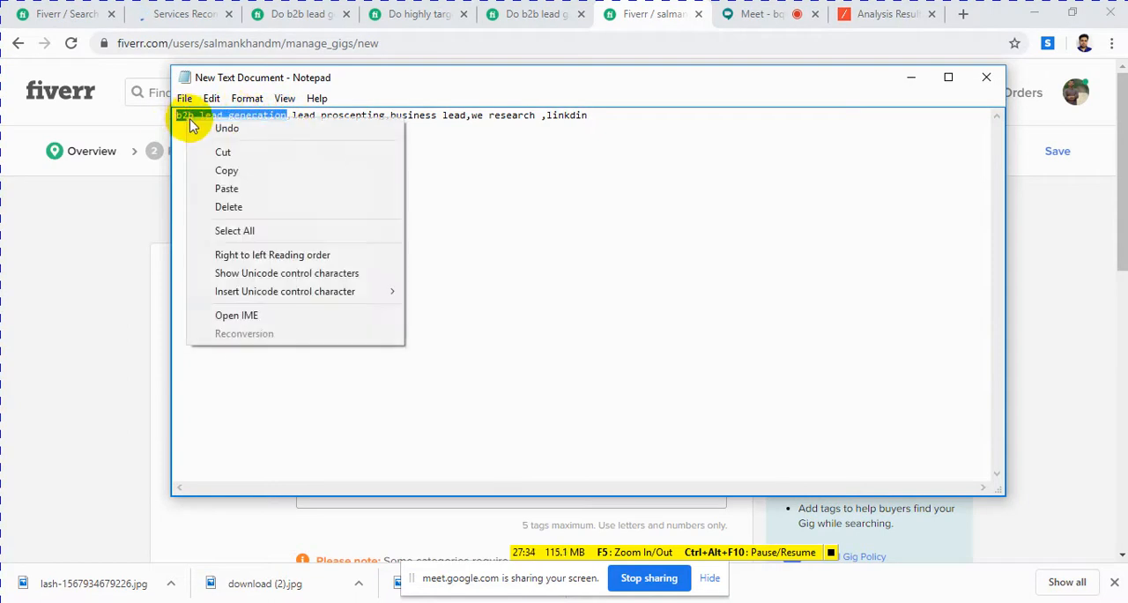
pyautogui.click(214, 168)
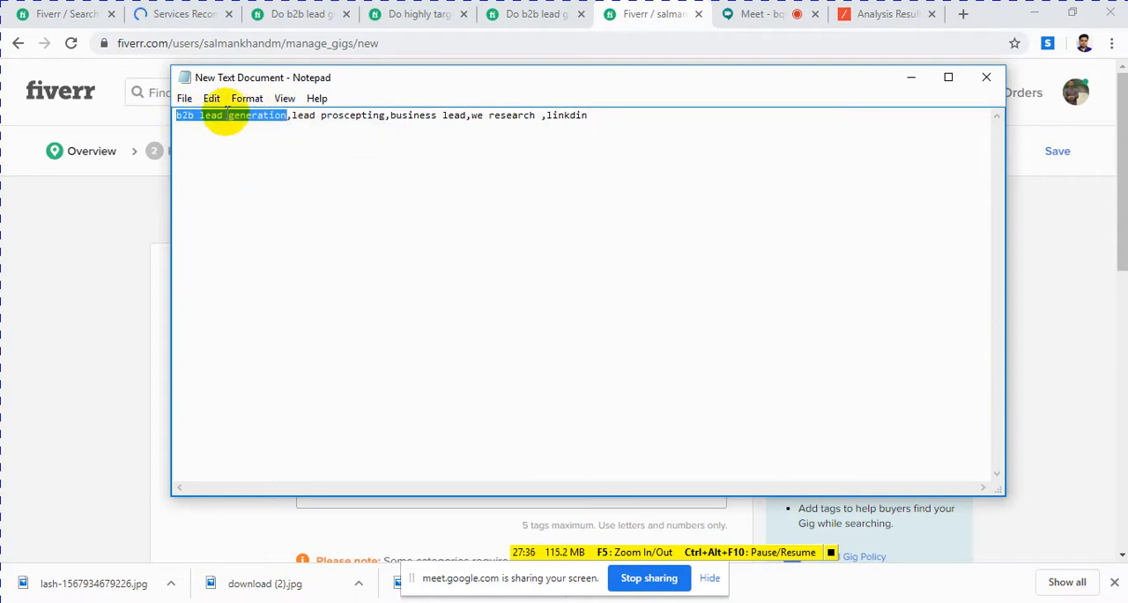
pyautogui.click(80, 240)
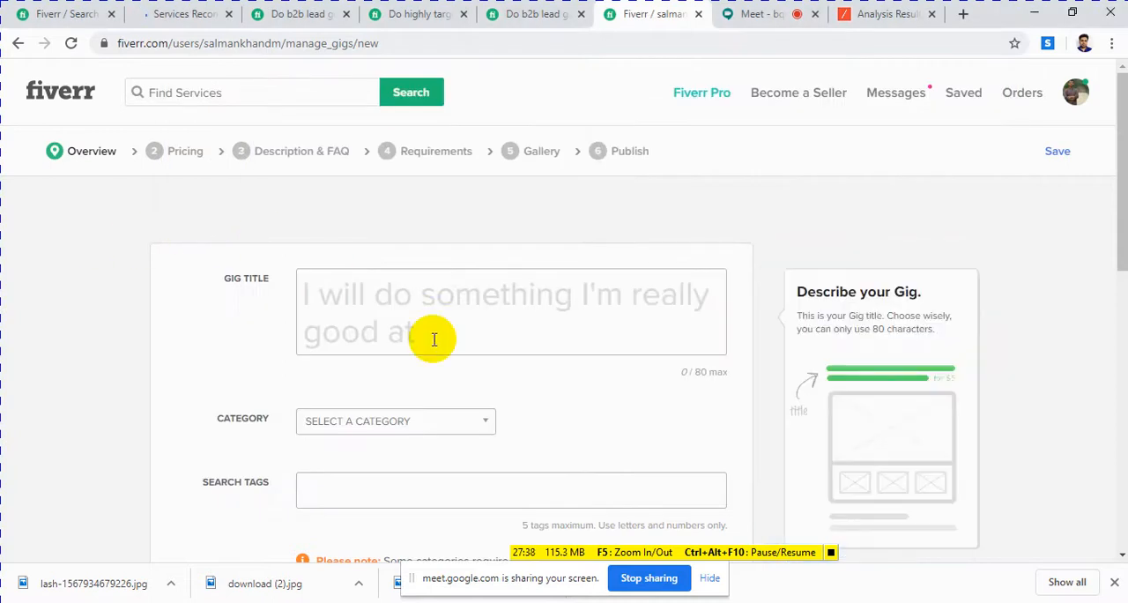
# Step: Examine how the prospect email list gig uses "b2b lead generation" in its title and which related tags it carries
pyautogui.click(291, 16)
pyautogui.scroll(15, 421, 233)
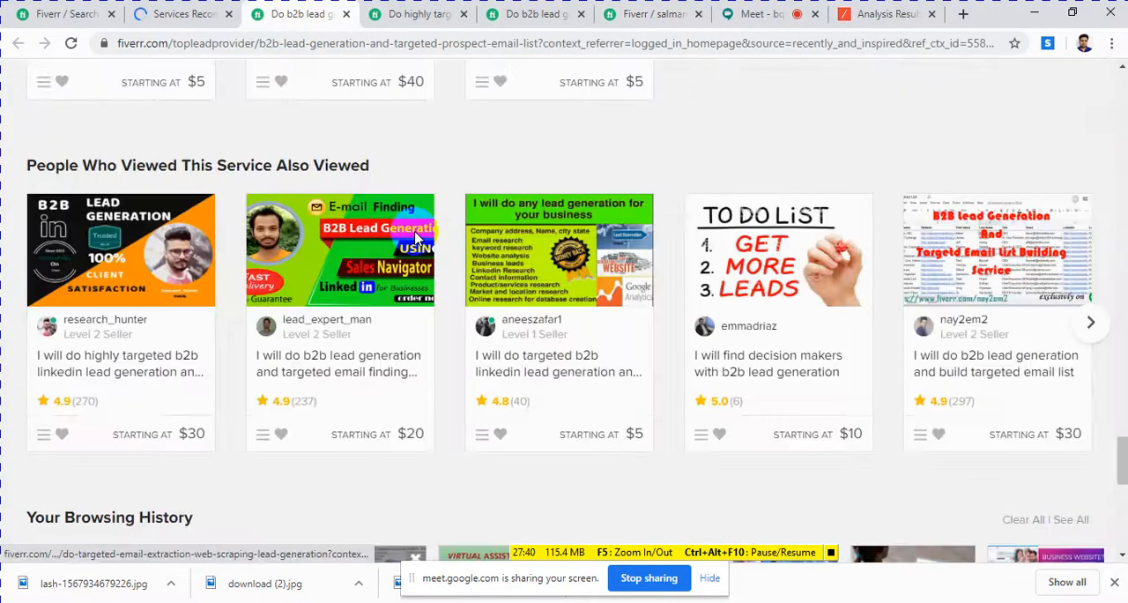
pyautogui.scroll(12, 421, 234)
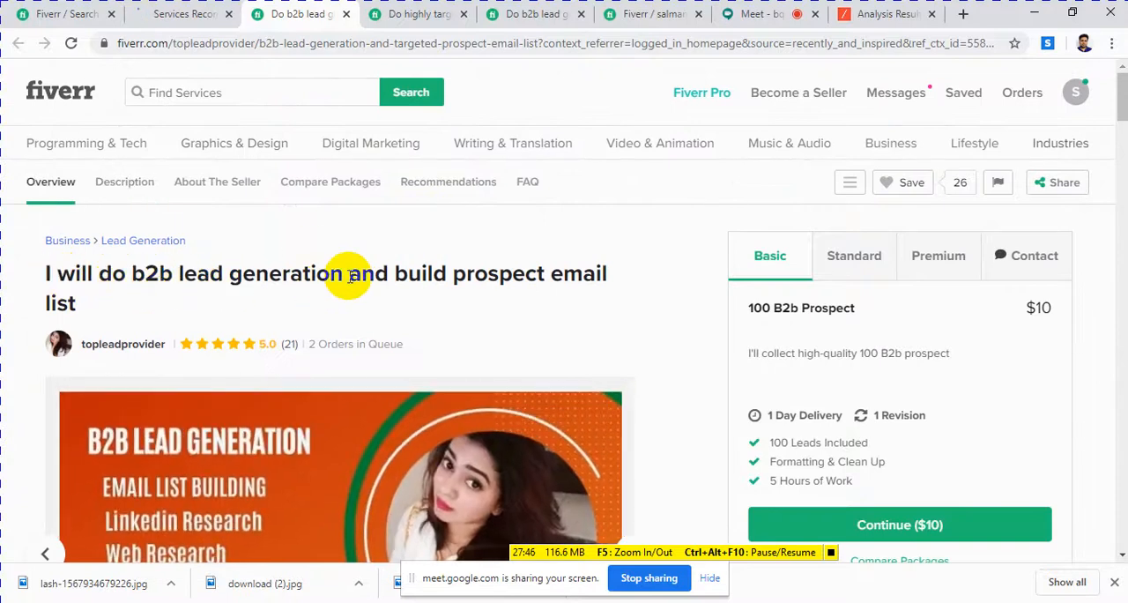
pyautogui.moveTo(350, 276); pyautogui.dragTo(139, 274)
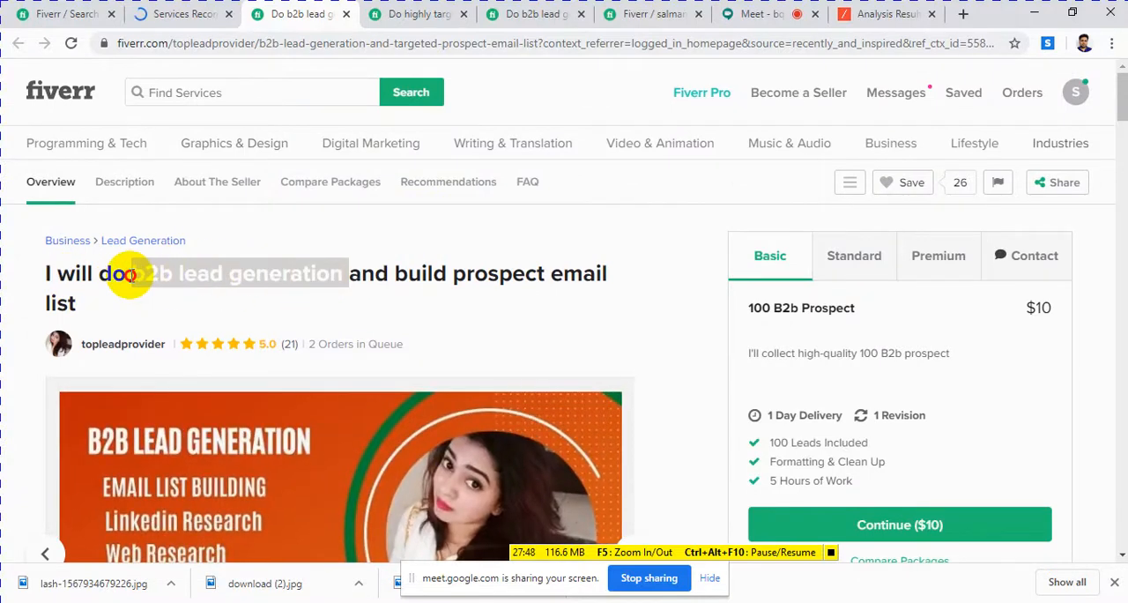
pyautogui.scroll(-10, 410, 343)
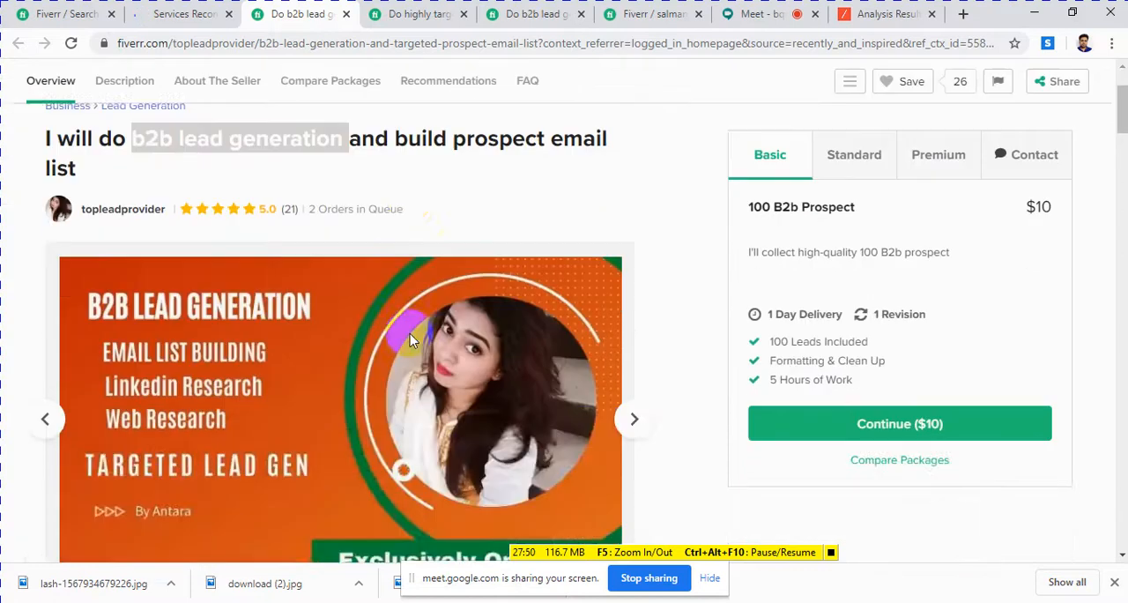
pyautogui.scroll(-15, 418, 346)
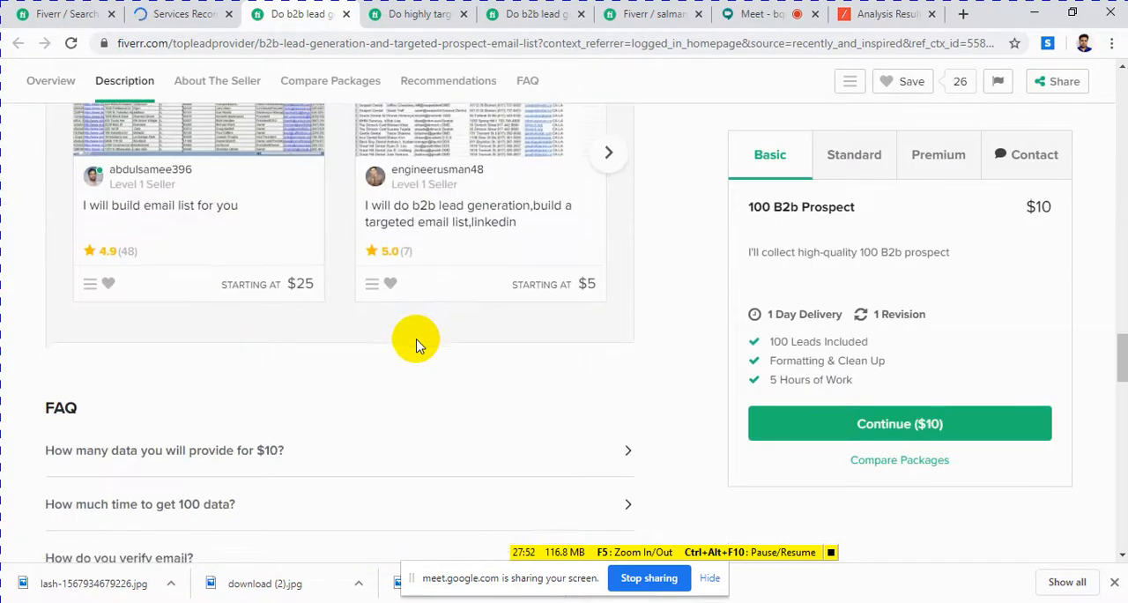
pyautogui.scroll(-3, 419, 346)
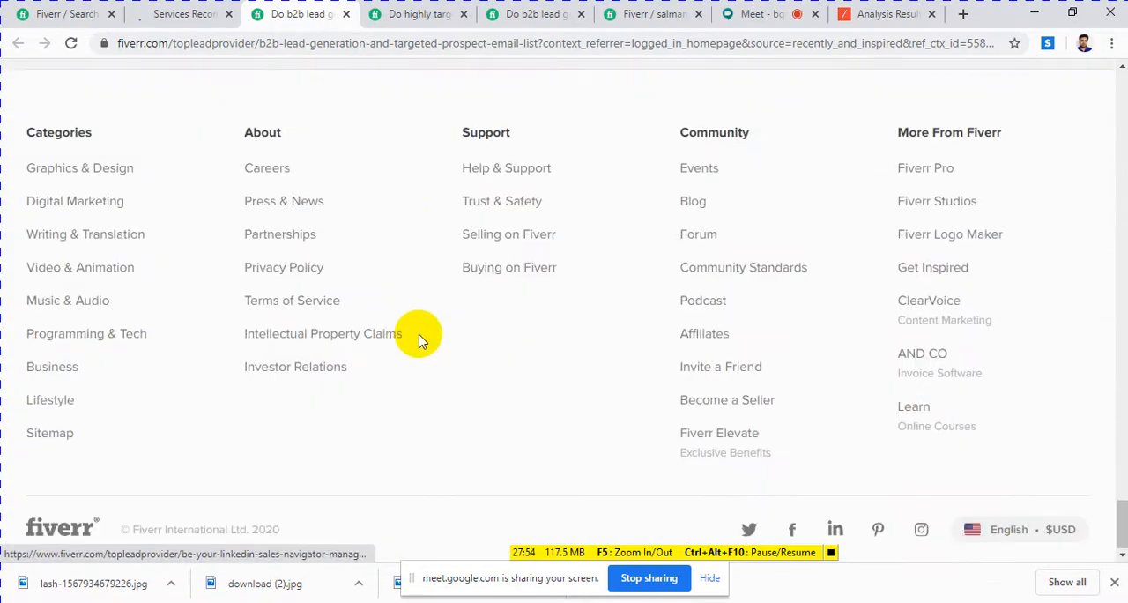
pyautogui.scroll(6, 418, 340)
pyautogui.scroll(10, 419, 339)
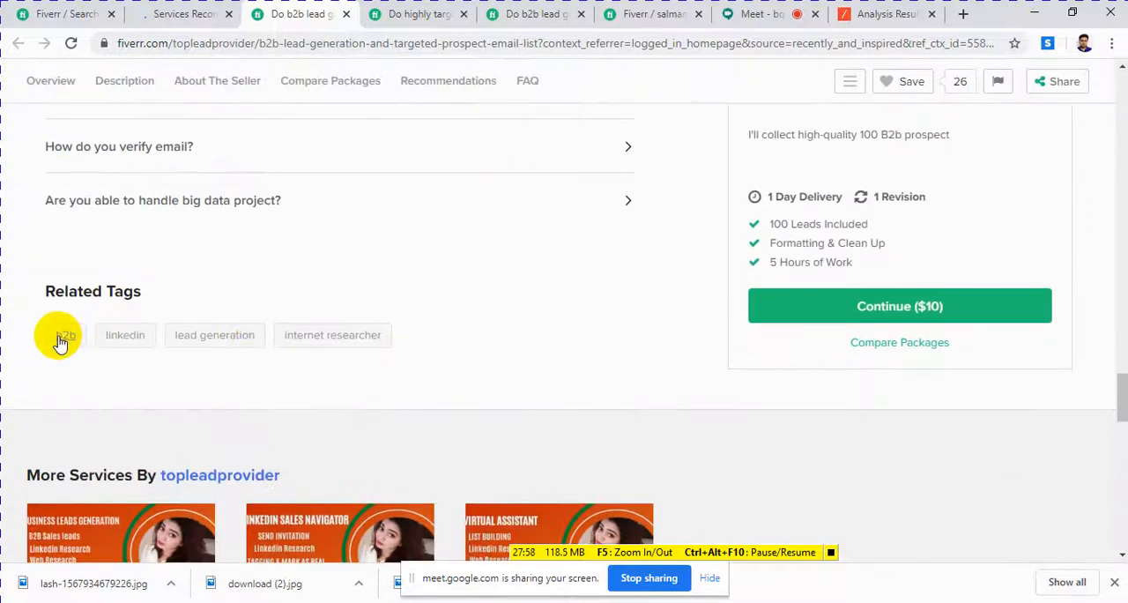
# Step: Look through the highly targeted b2b LinkedIn lead generation gig's reviews, FAQ and description
pyautogui.click(417, 18)
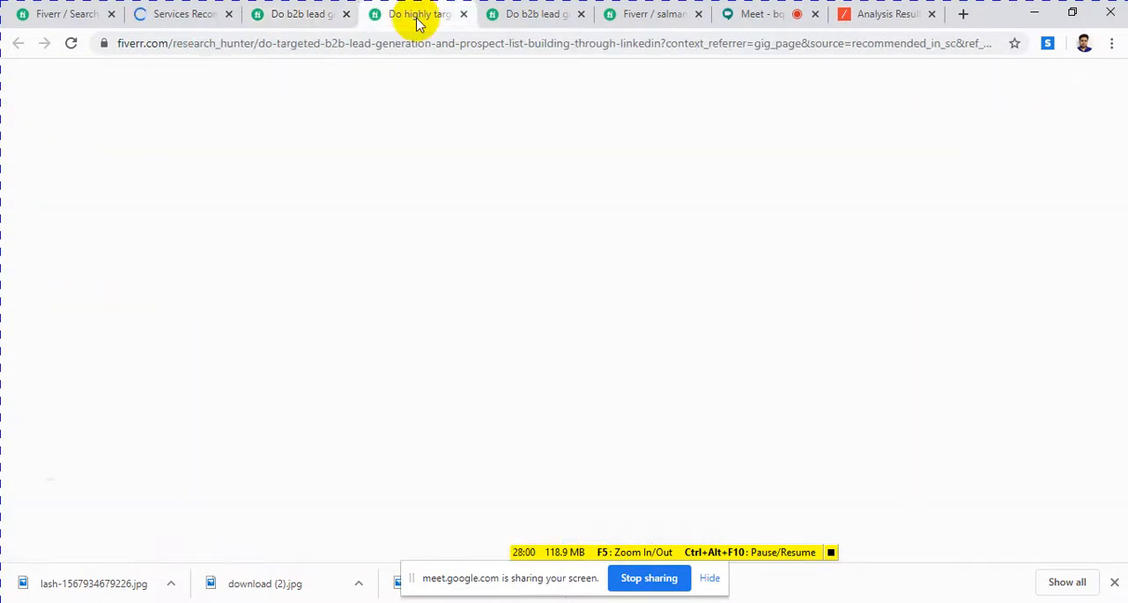
pyautogui.scroll(15, 435, 209)
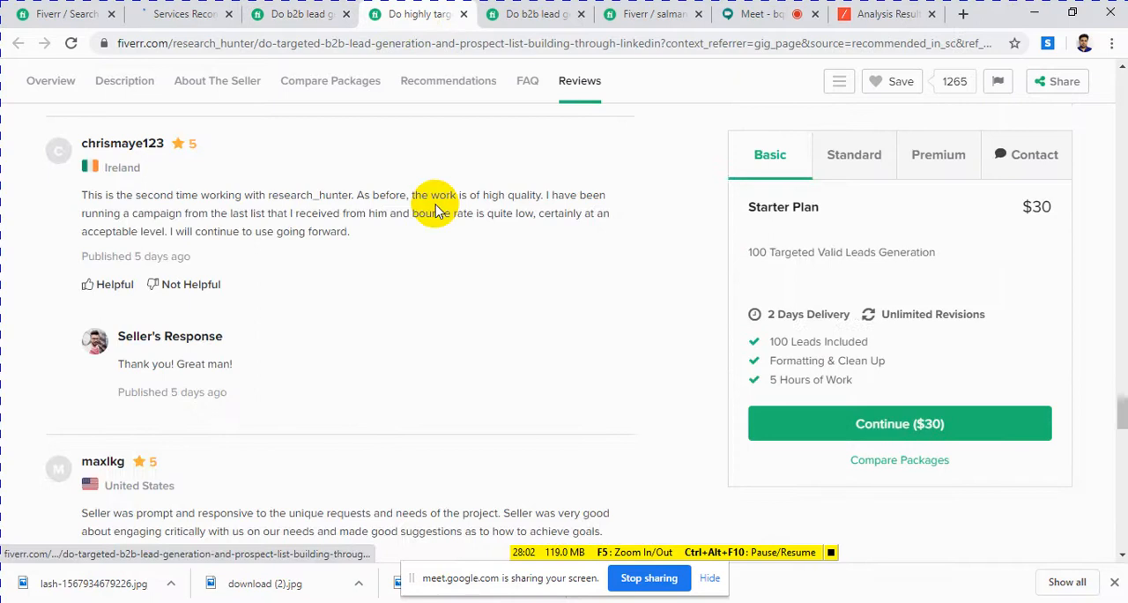
pyautogui.scroll(20, 435, 207)
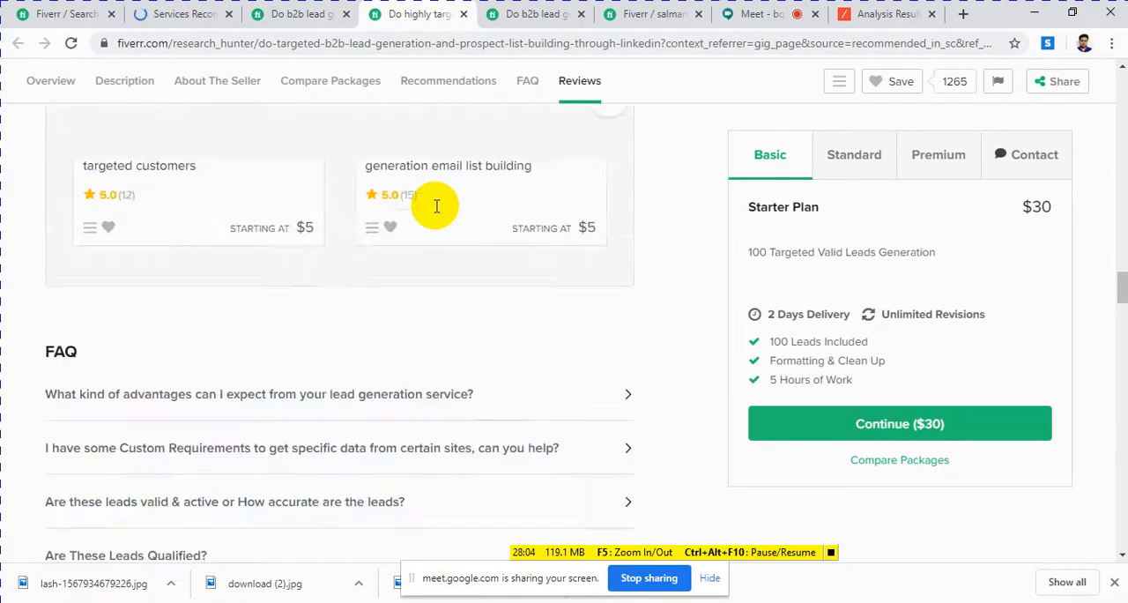
pyautogui.scroll(10, 438, 208)
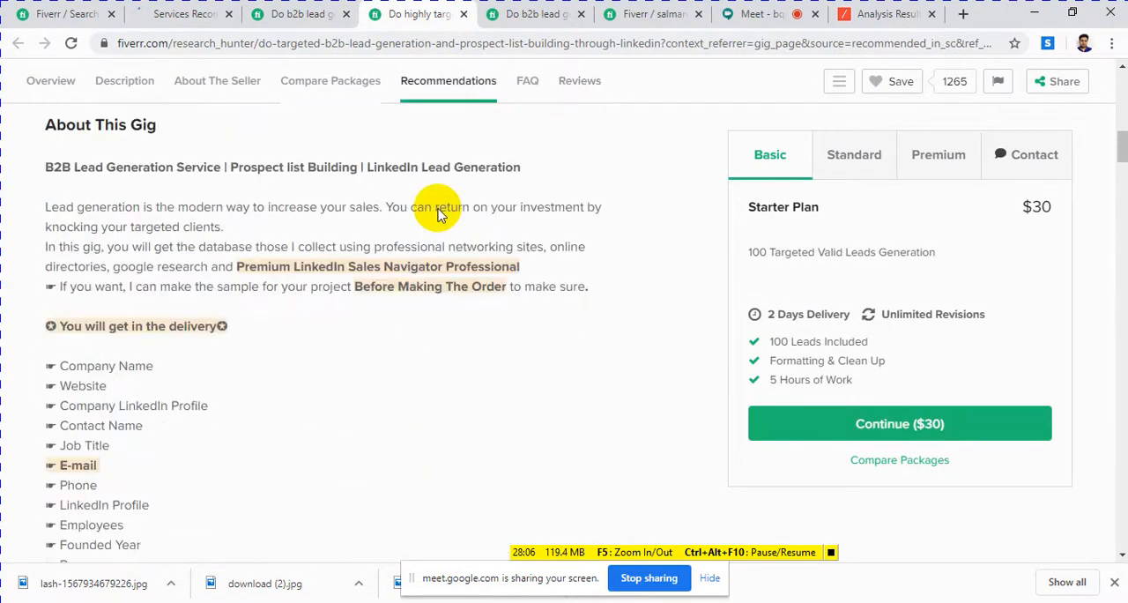
pyautogui.scroll(-6, 440, 176)
pyautogui.scroll(4, 459, 97)
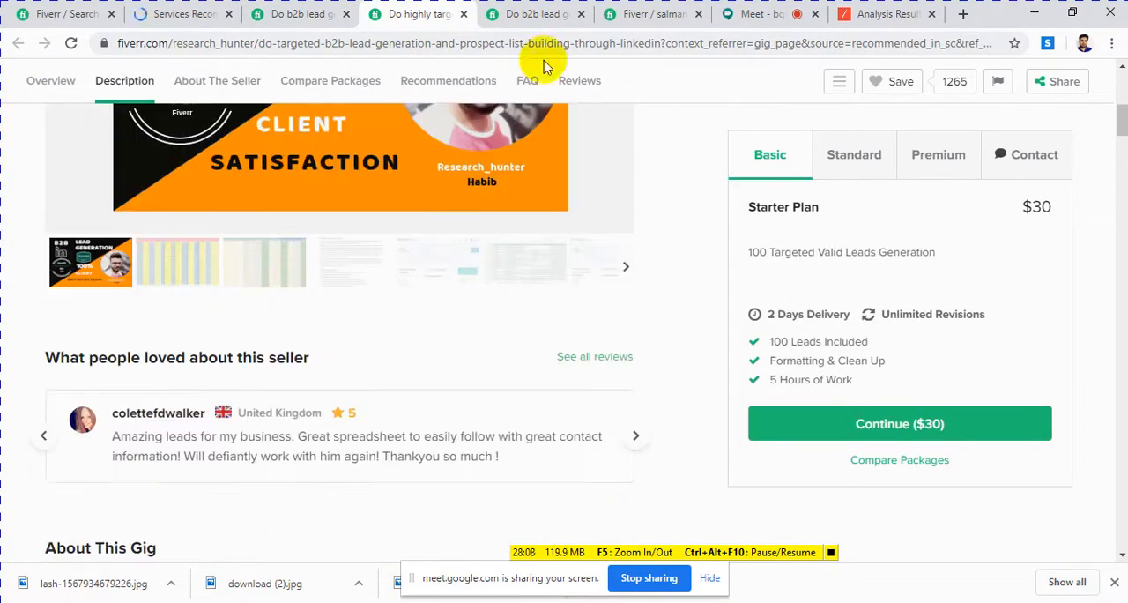
# Step: Examine the GEO targeted lead prospecting gig's description and related tags, and compare the tags with its title and image wording
pyautogui.click(529, 20)
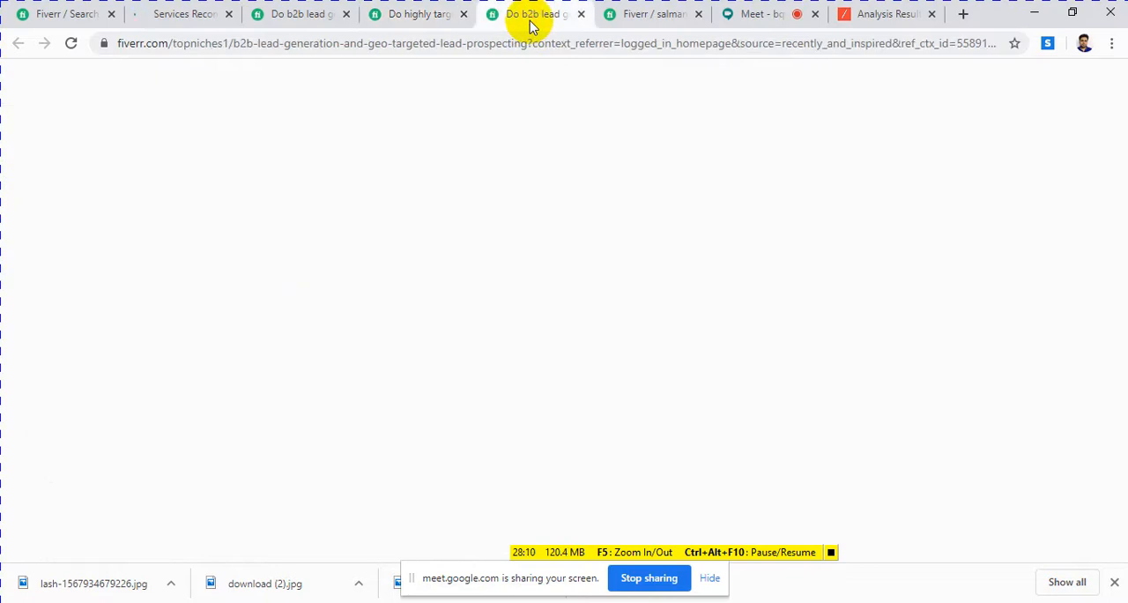
pyautogui.scroll(-10, 448, 259)
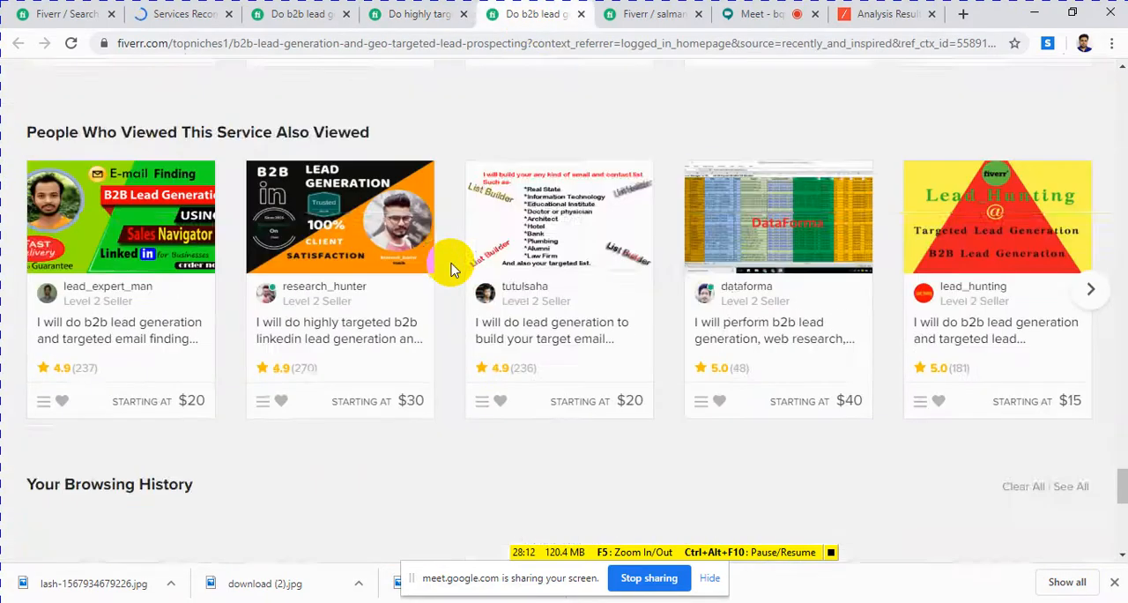
pyautogui.scroll(-8, 448, 264)
pyautogui.scroll(10, 447, 264)
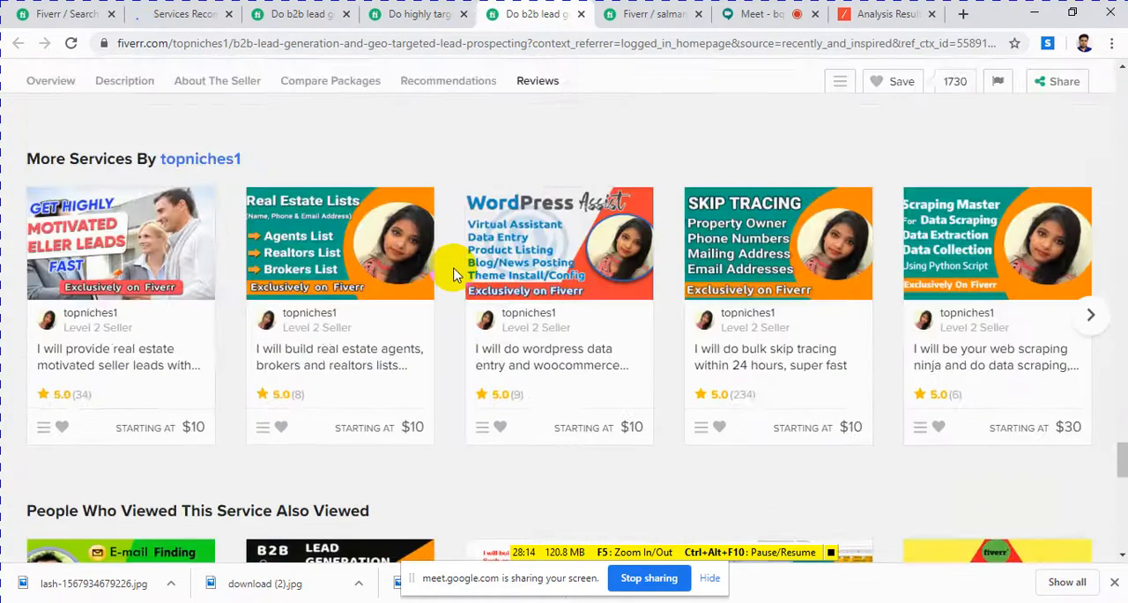
pyautogui.scroll(15, 452, 274)
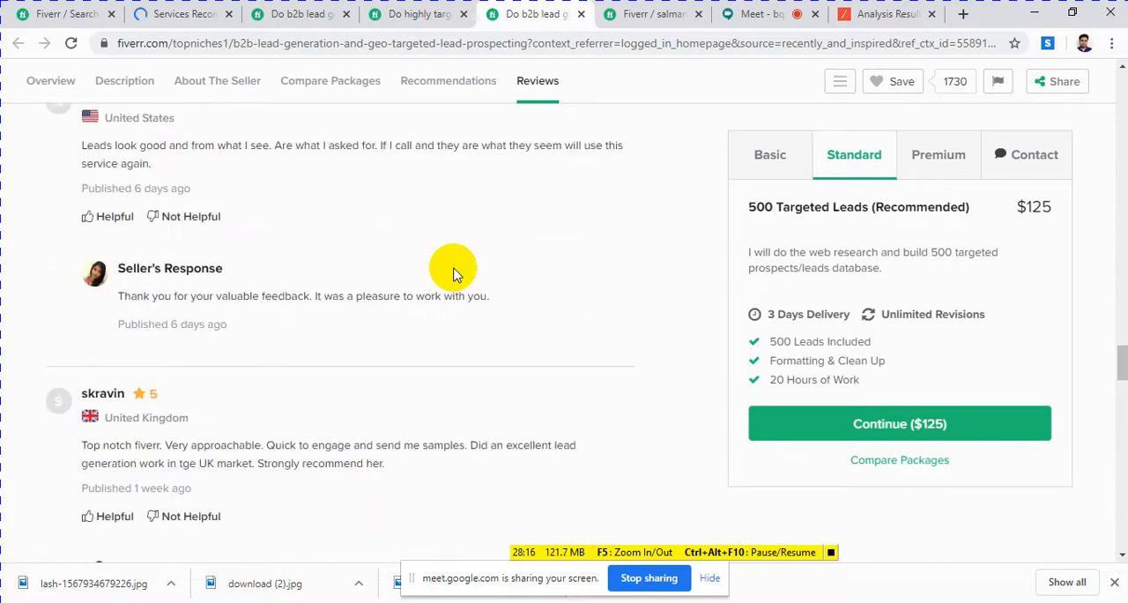
pyautogui.scroll(8, 452, 275)
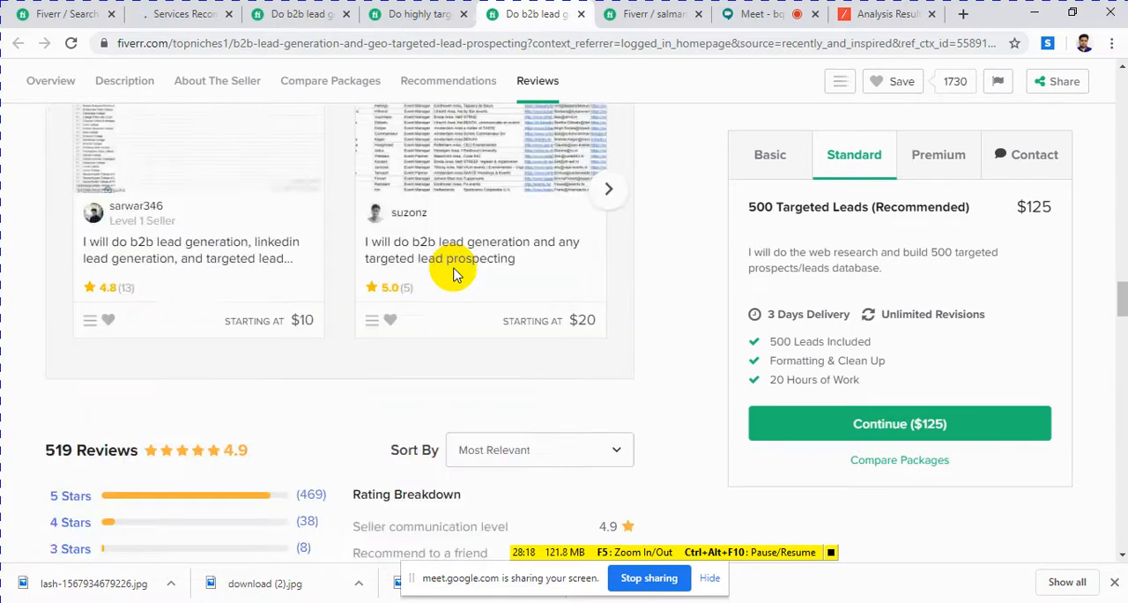
pyautogui.scroll(15, 453, 274)
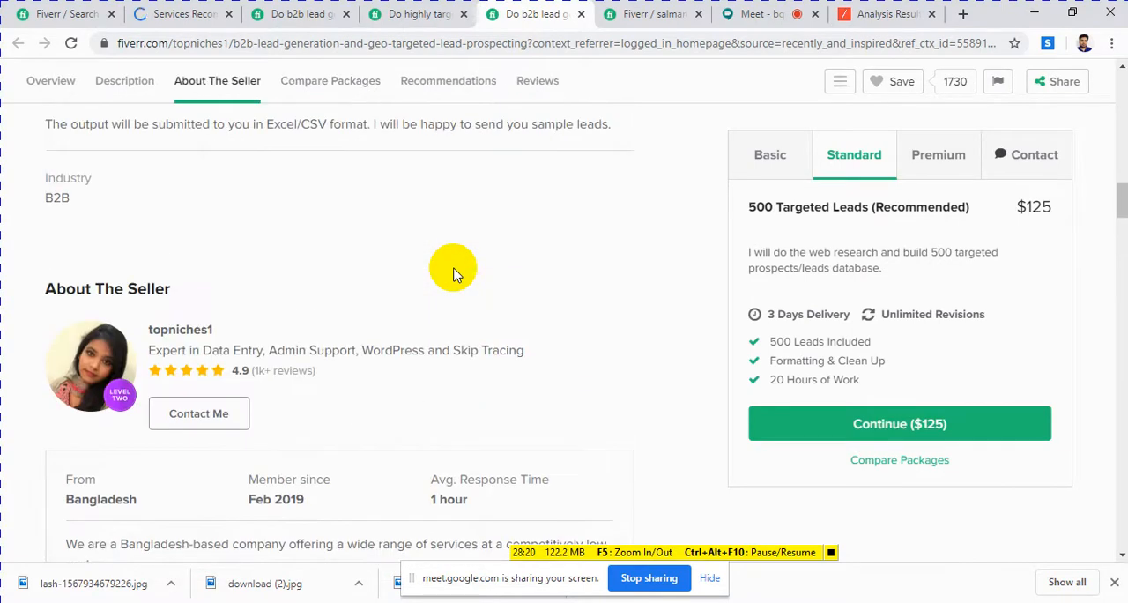
pyautogui.scroll(2, 454, 274)
pyautogui.scroll(-4, 454, 274)
pyautogui.scroll(7, 454, 274)
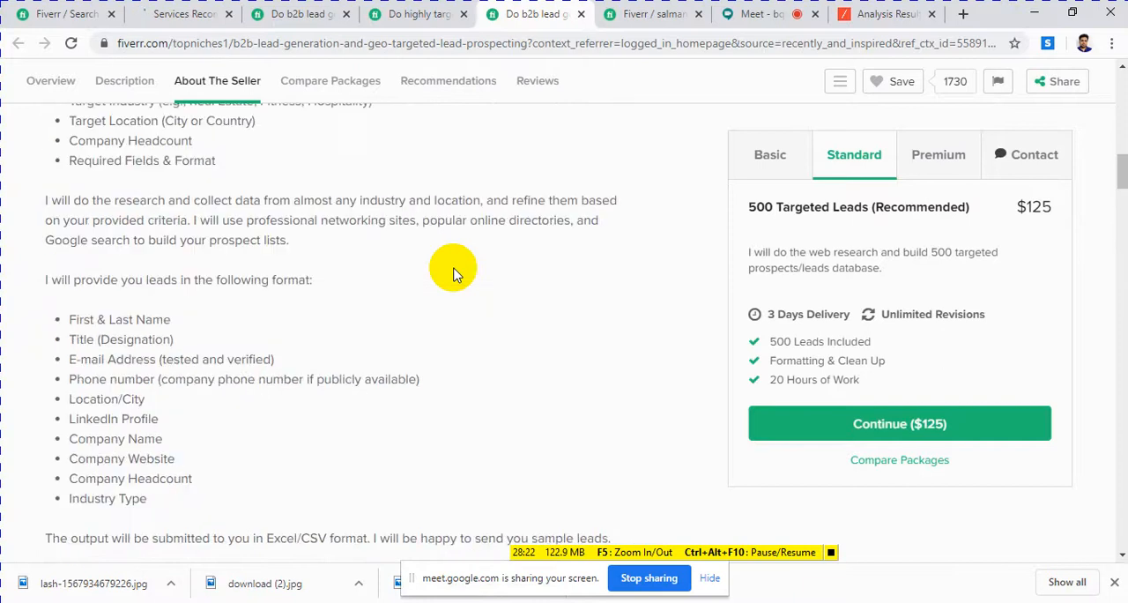
pyautogui.scroll(4, 454, 274)
pyautogui.scroll(-12, 454, 274)
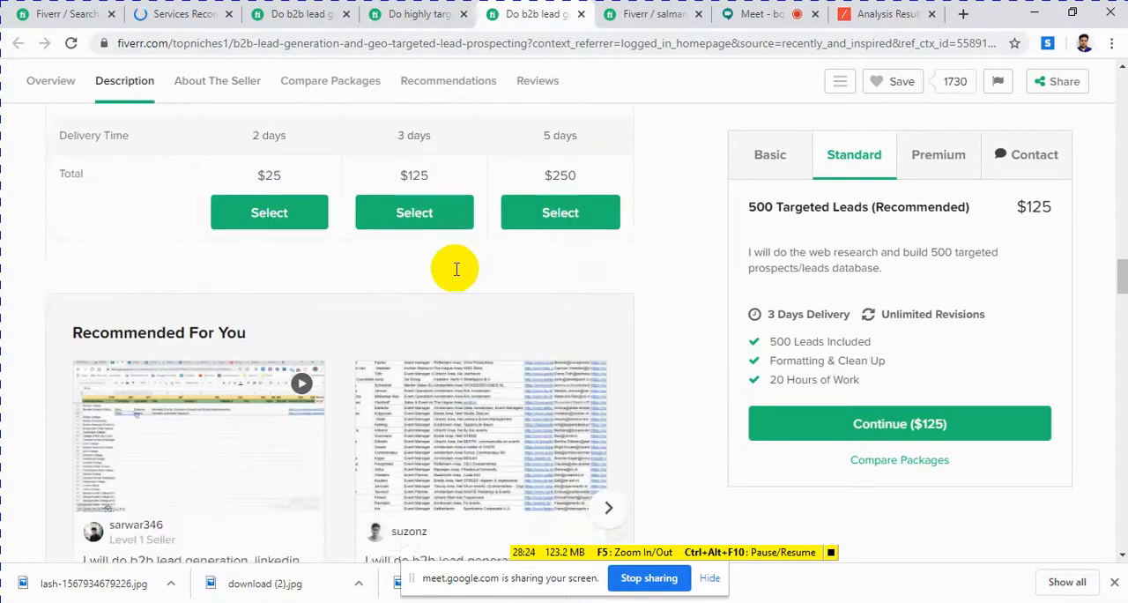
pyautogui.scroll(-12, 456, 269)
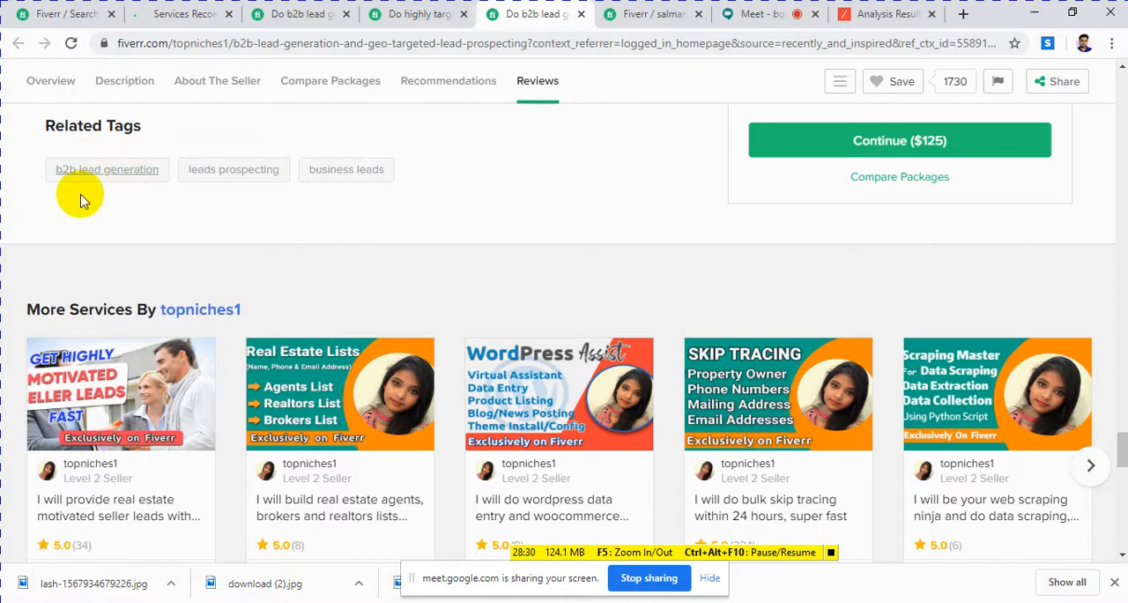
pyautogui.scroll(10, 402, 226)
pyautogui.scroll(12, 424, 278)
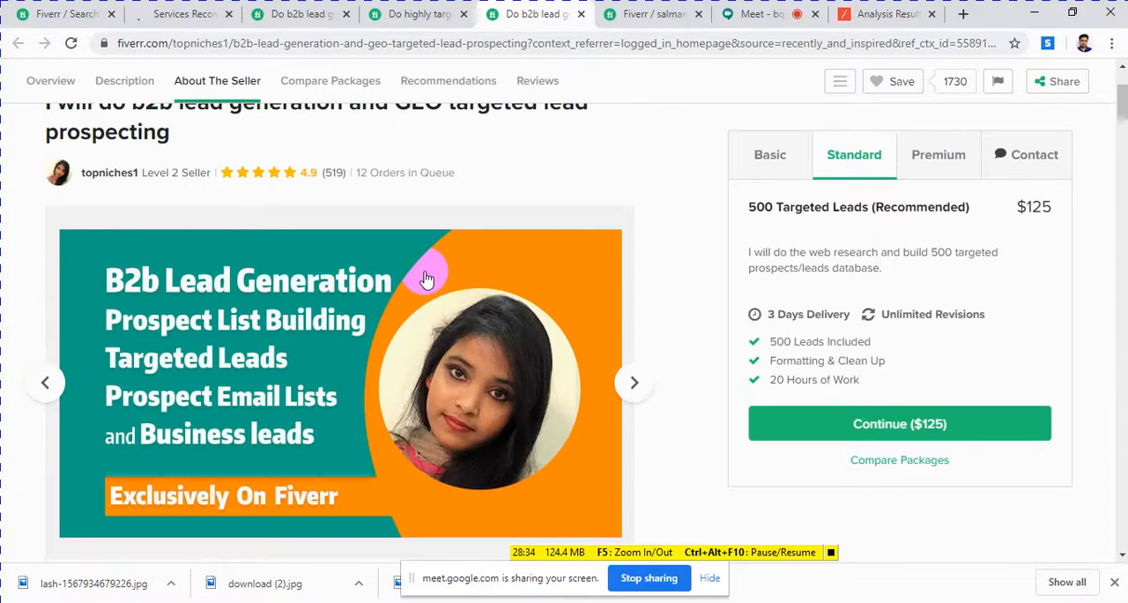
pyautogui.scroll(1, 425, 278)
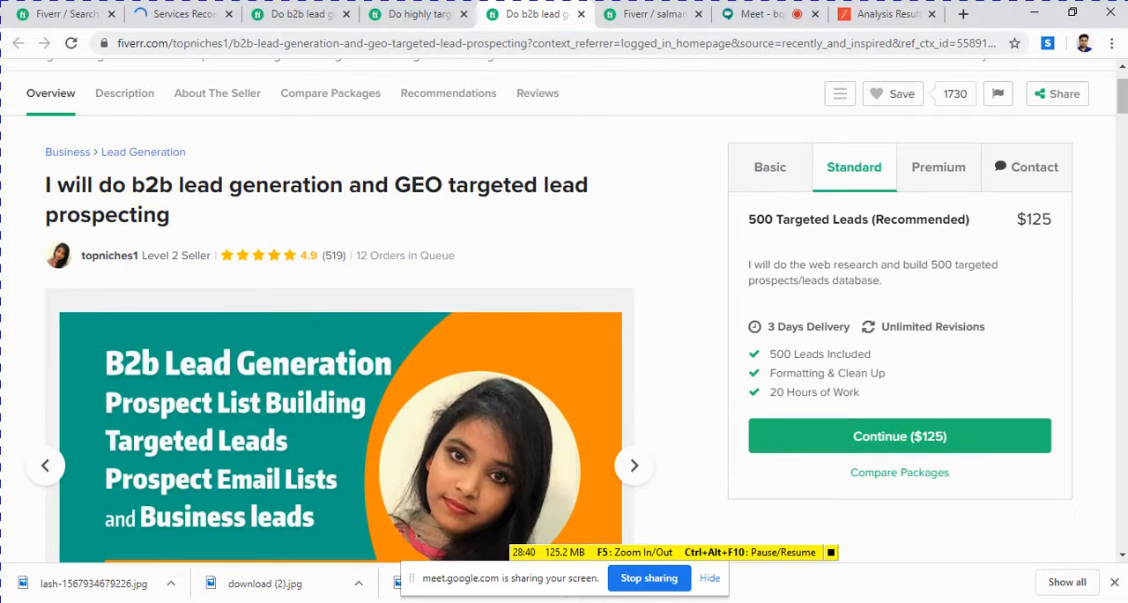
# Step: Return to the new gig form and enter the gig title "do b2b lead generation and email collection"
pyautogui.moveTo(345, 602)
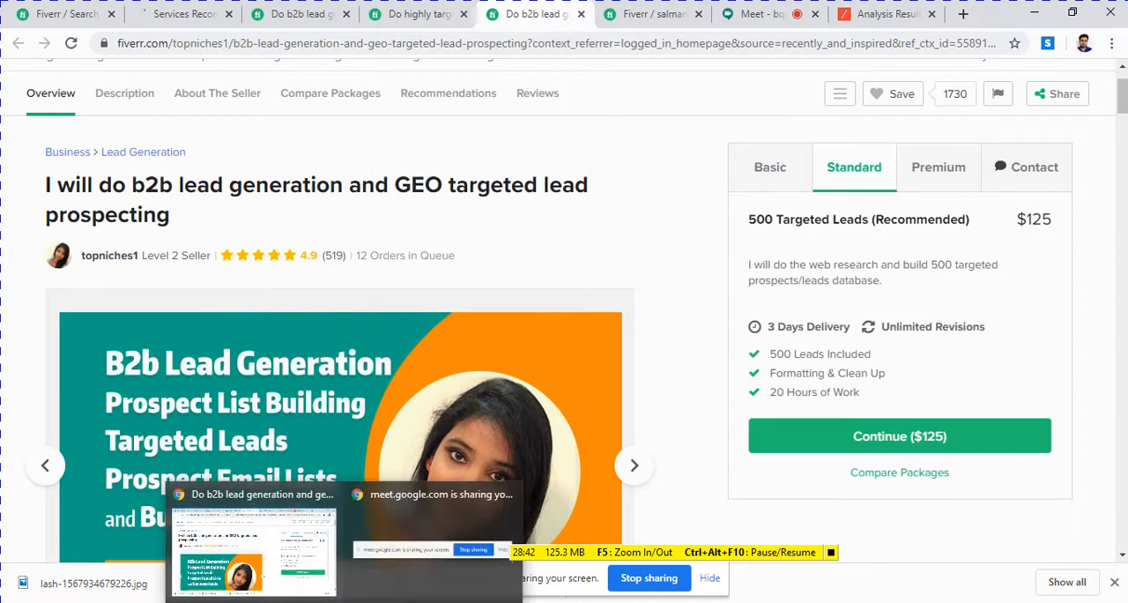
pyautogui.click(661, 14)
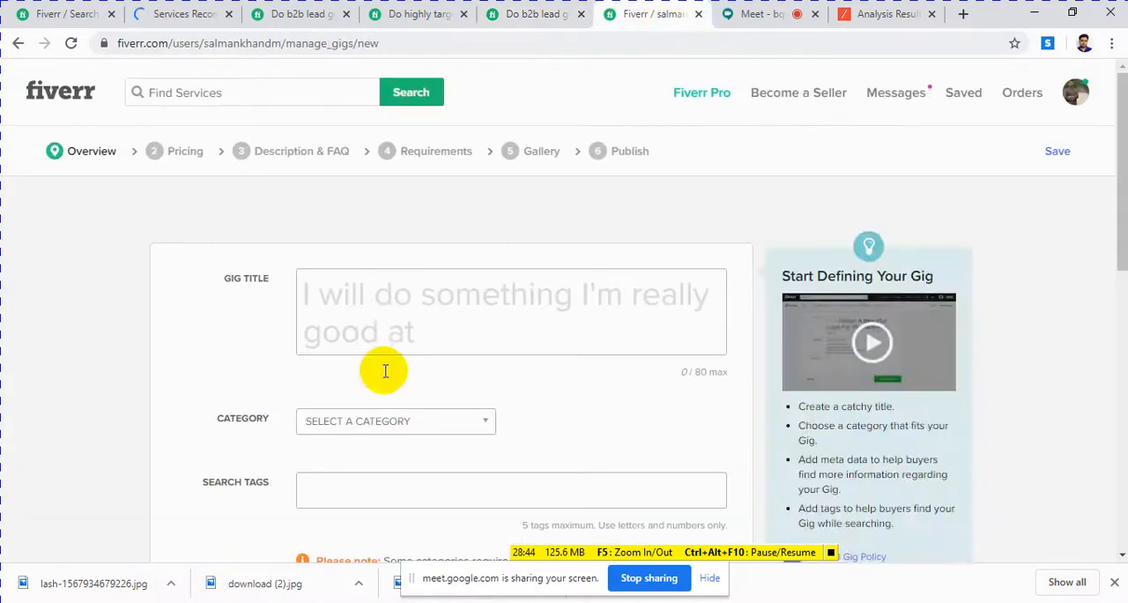
pyautogui.click(349, 294)
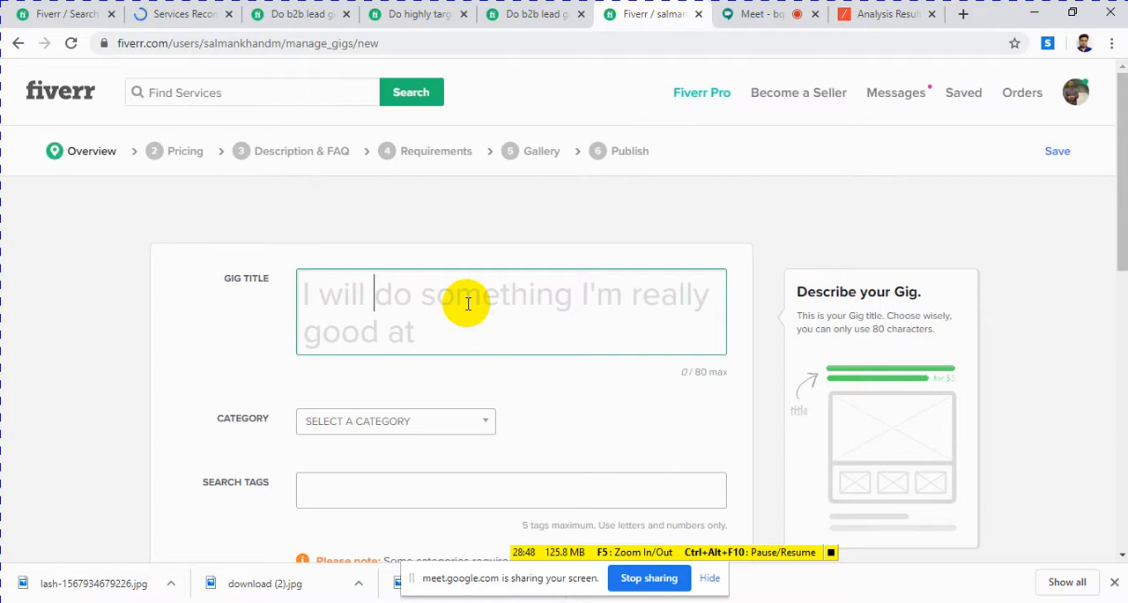
pyautogui.write('do b2b lead generatio')
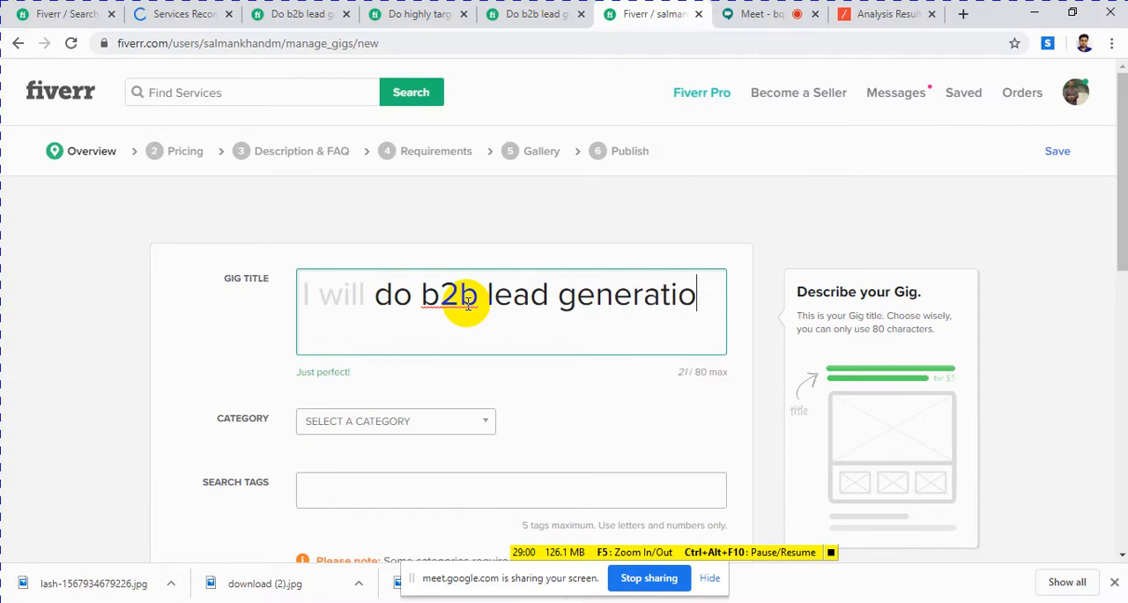
pyautogui.write('n and email c')
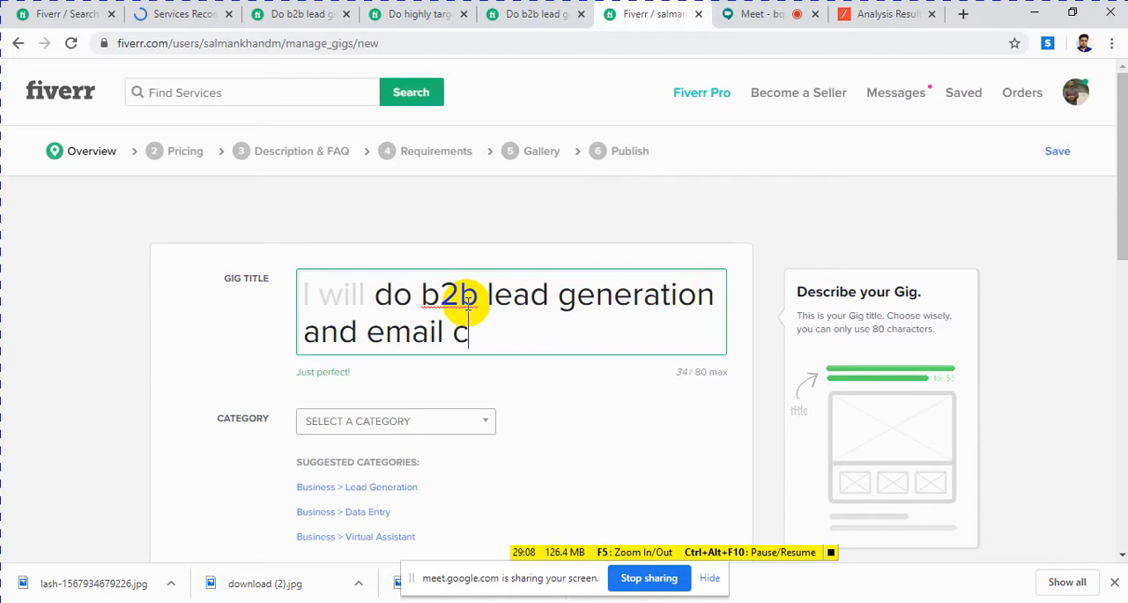
pyautogui.write('ollection')
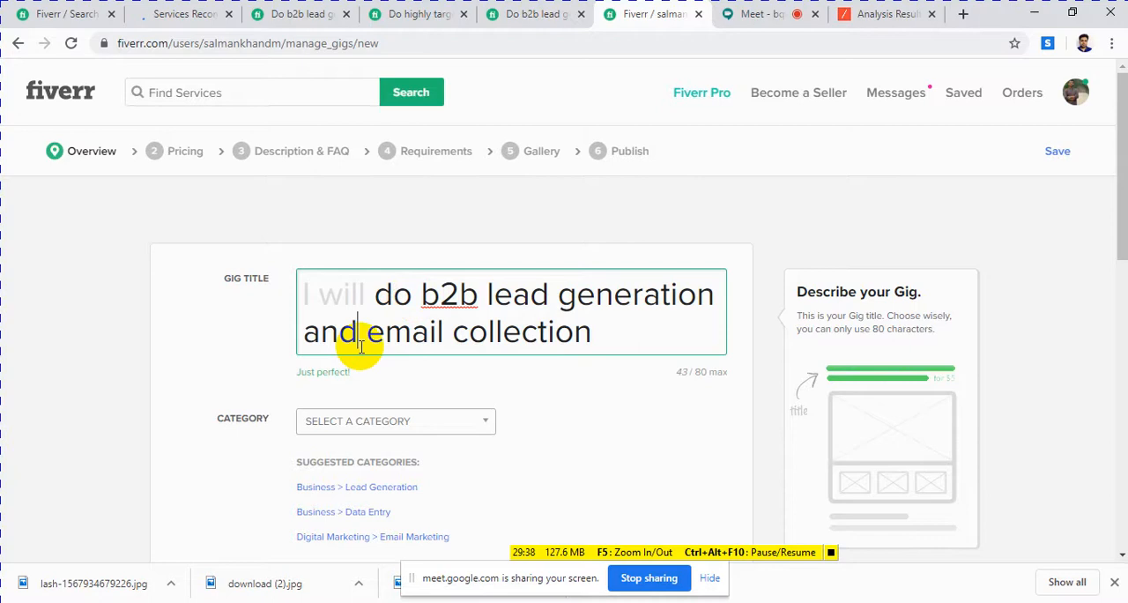
# Step: Insert the word "business" before "email collection" in the gig title
pyautogui.write('busin')
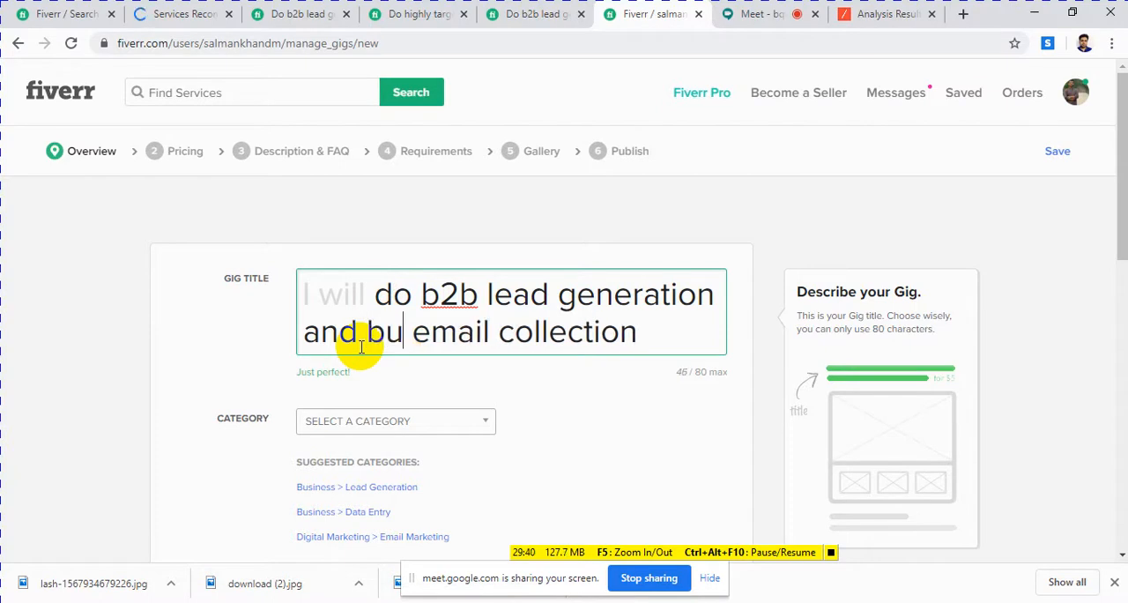
pyautogui.write('e')
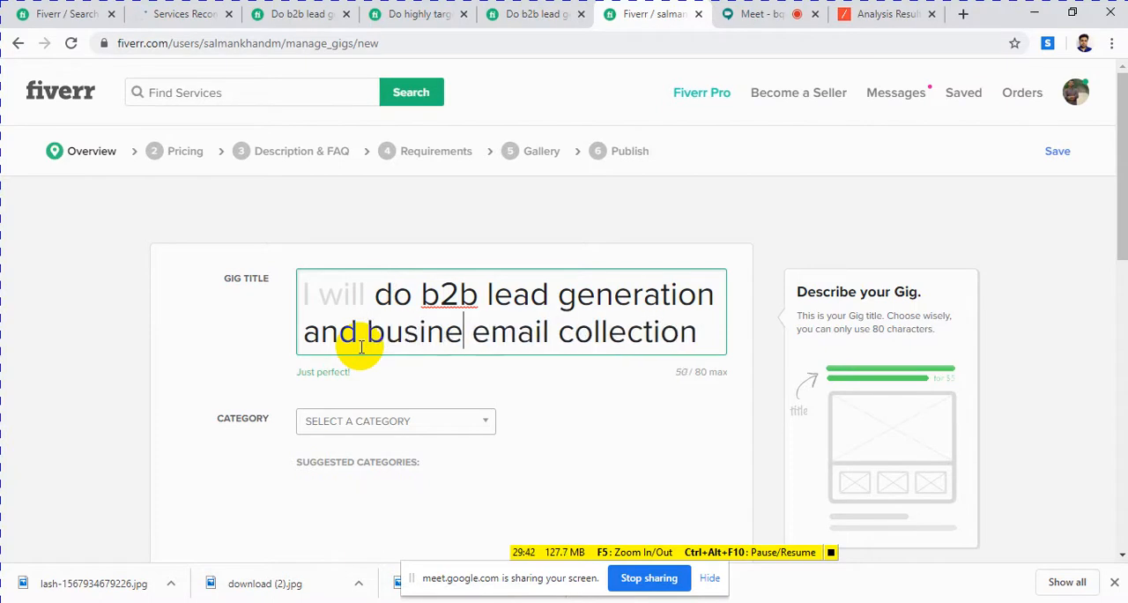
pyautogui.write('ss')
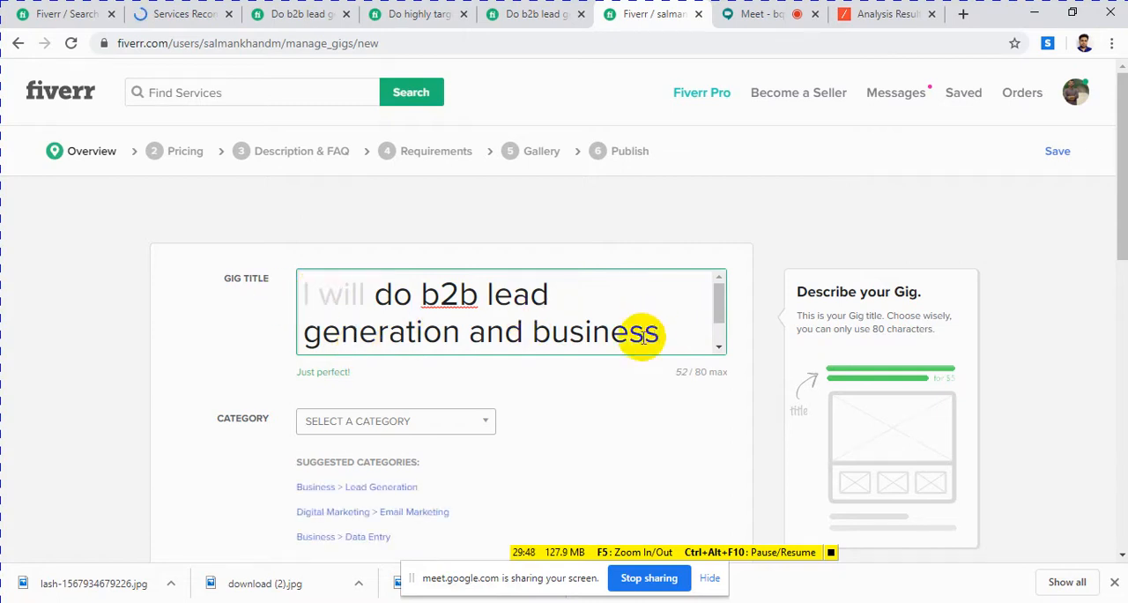
# Step: Review the full wording of the gig title from its beginning to its end
pyautogui.scroll(-1, 579, 331)
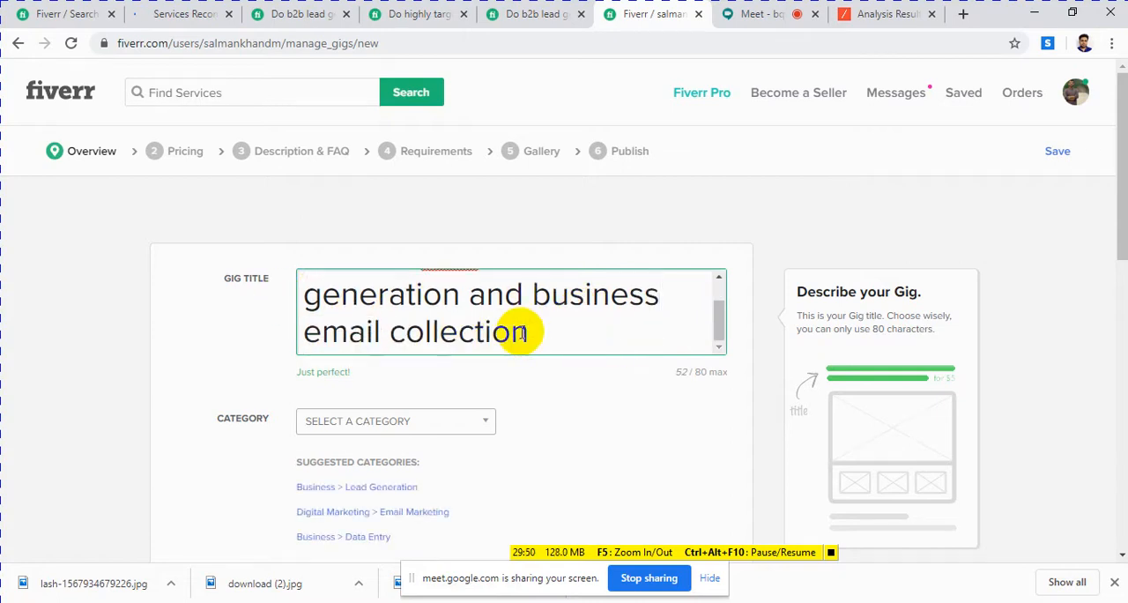
pyautogui.scroll(1, 520, 332)
pyautogui.scroll(-1, 520, 332)
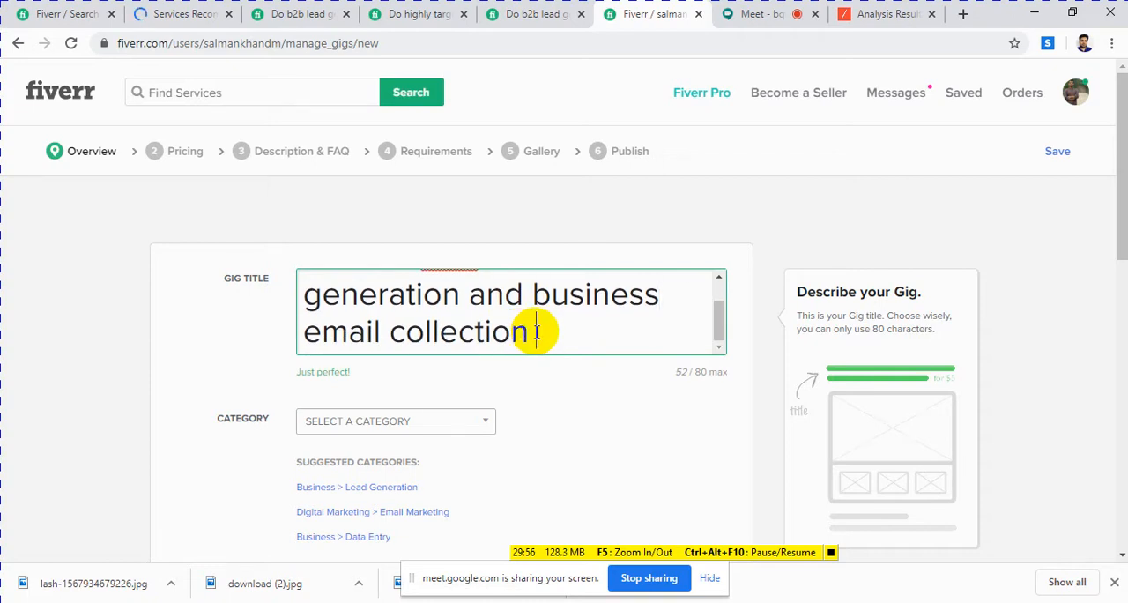
pyautogui.scroll(1, 529, 331)
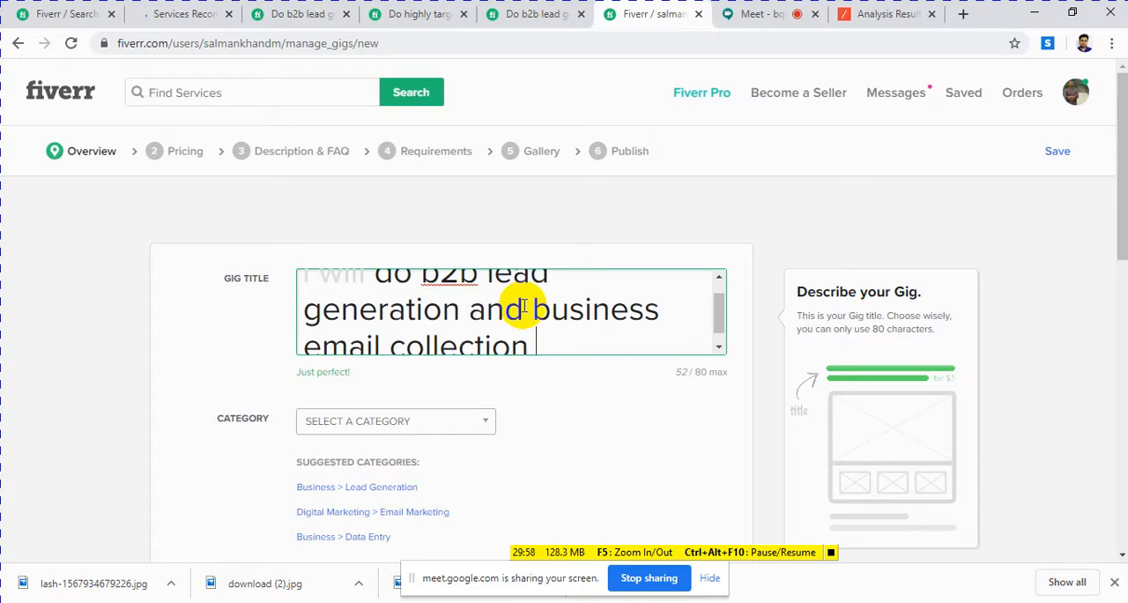
pyautogui.scroll(-1, 597, 329)
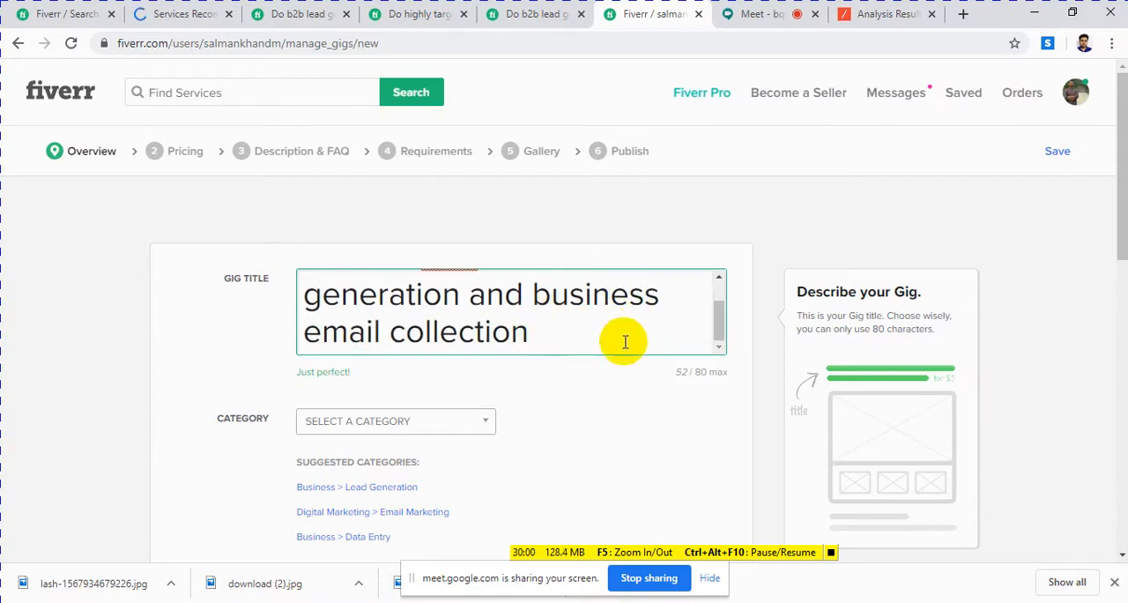
pyautogui.scroll(1, 606, 310)
pyautogui.scroll(1, 606, 310)
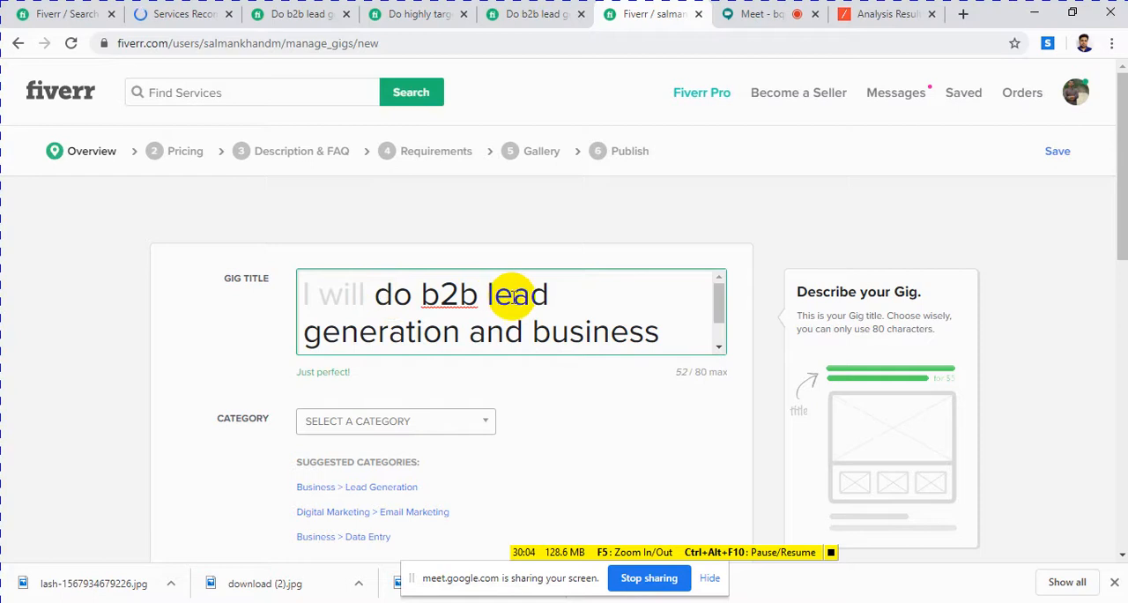
pyautogui.scroll(-1, 483, 295)
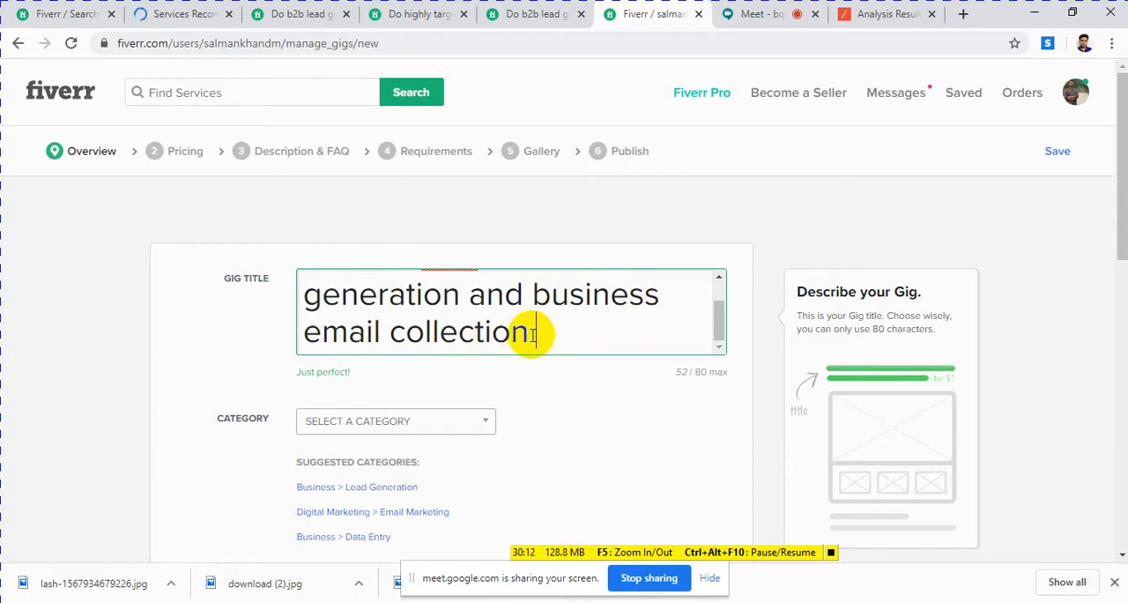
pyautogui.scroll(1, 523, 321)
pyautogui.scroll(-1, 537, 329)
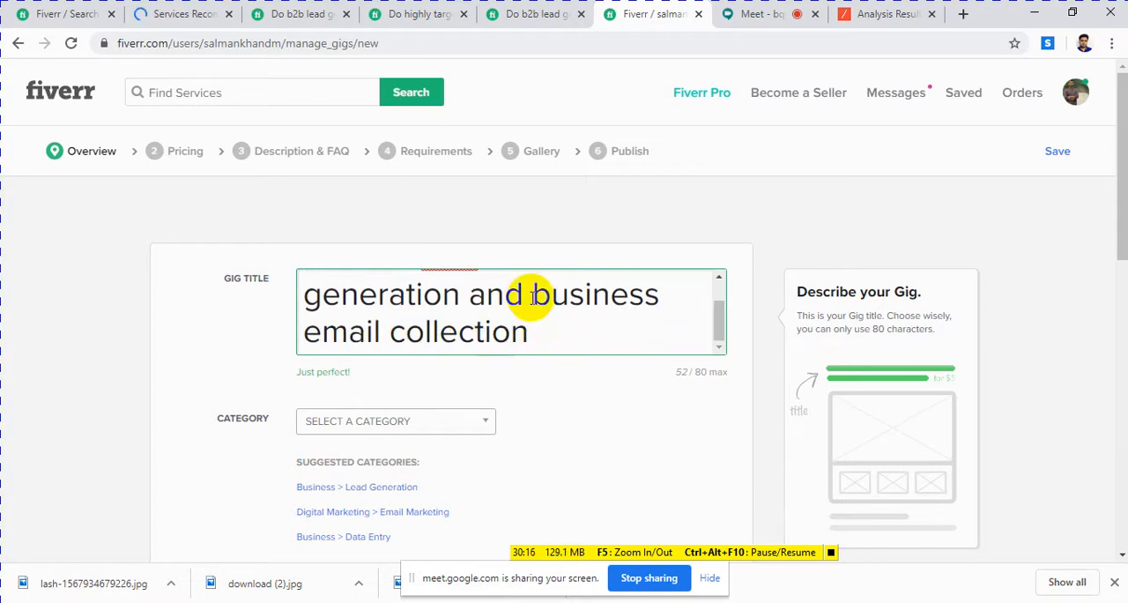
# Step: Try adding "for targeted" to the end of the gig title and delete the added words
pyautogui.click(527, 295)
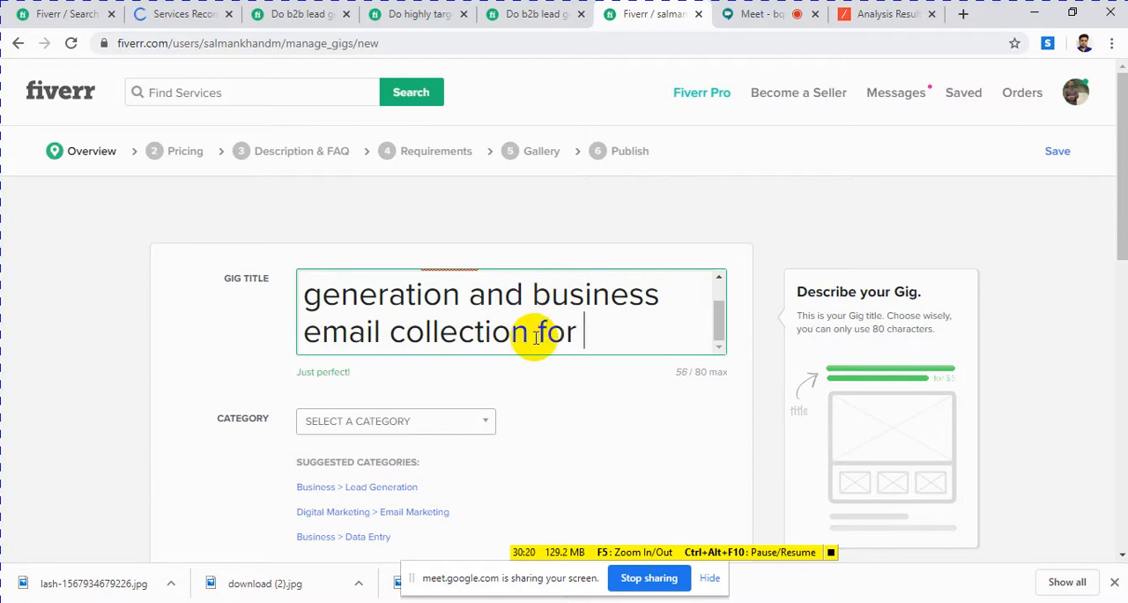
pyautogui.write('argate')
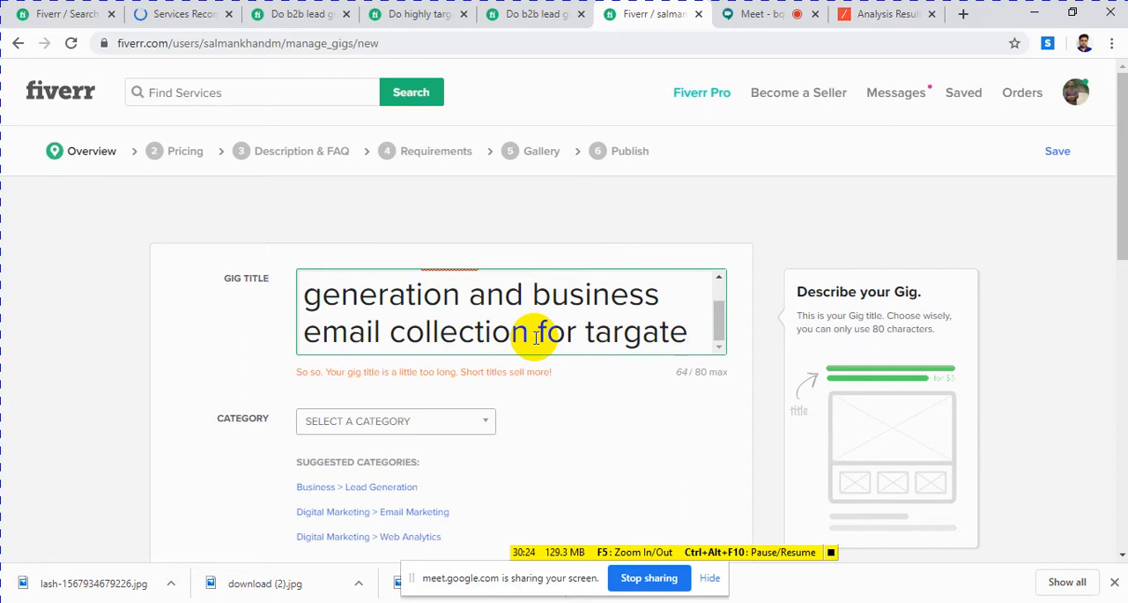
pyautogui.write('d')
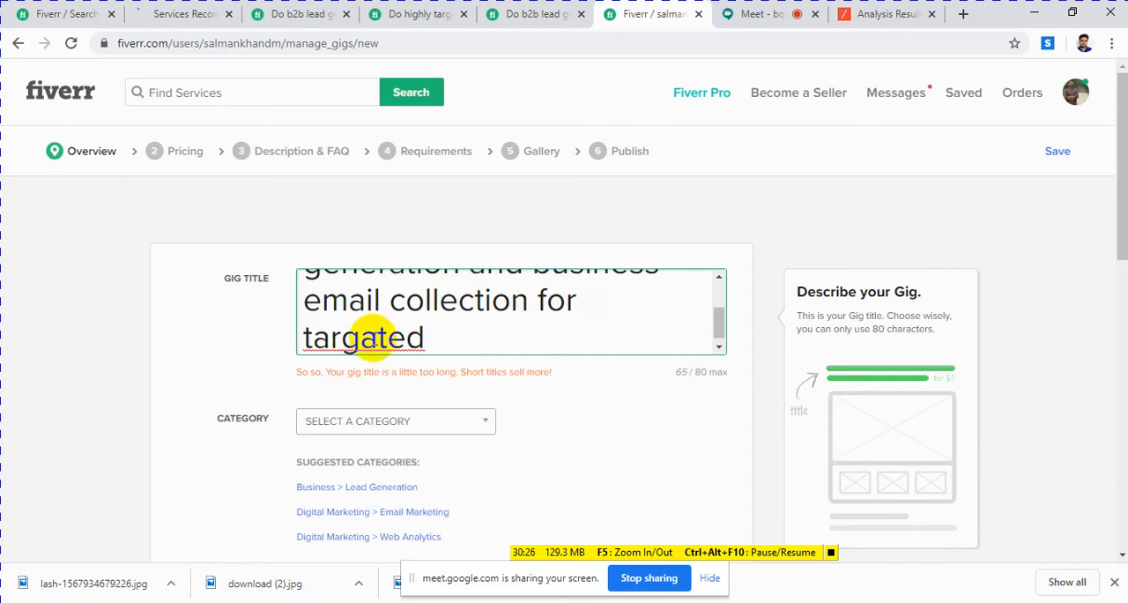
pyautogui.rightClick(374, 337)
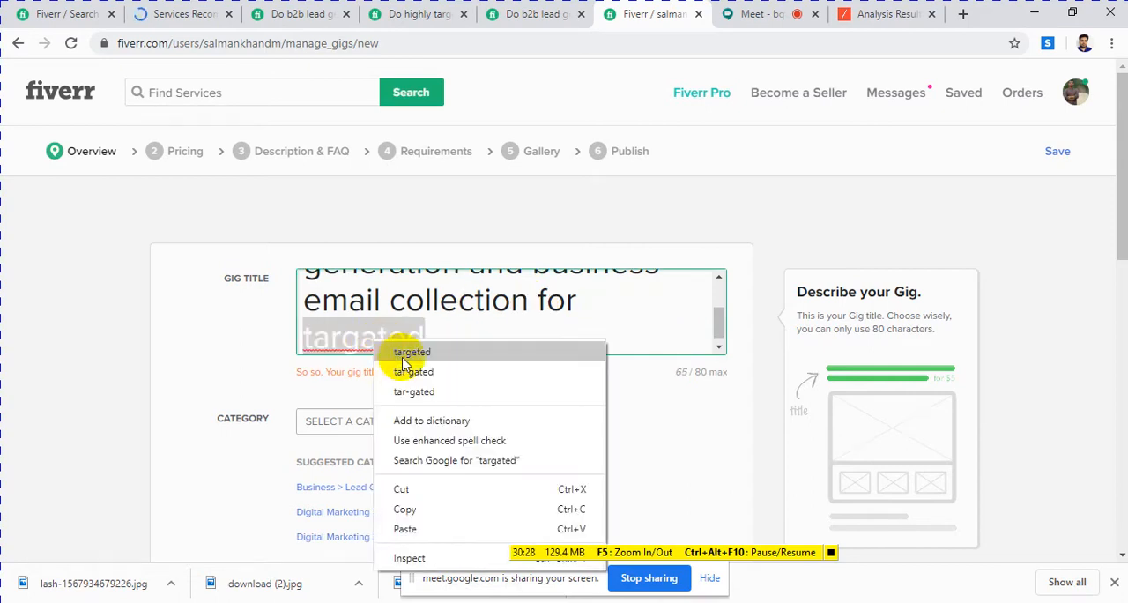
pyautogui.click(399, 351)
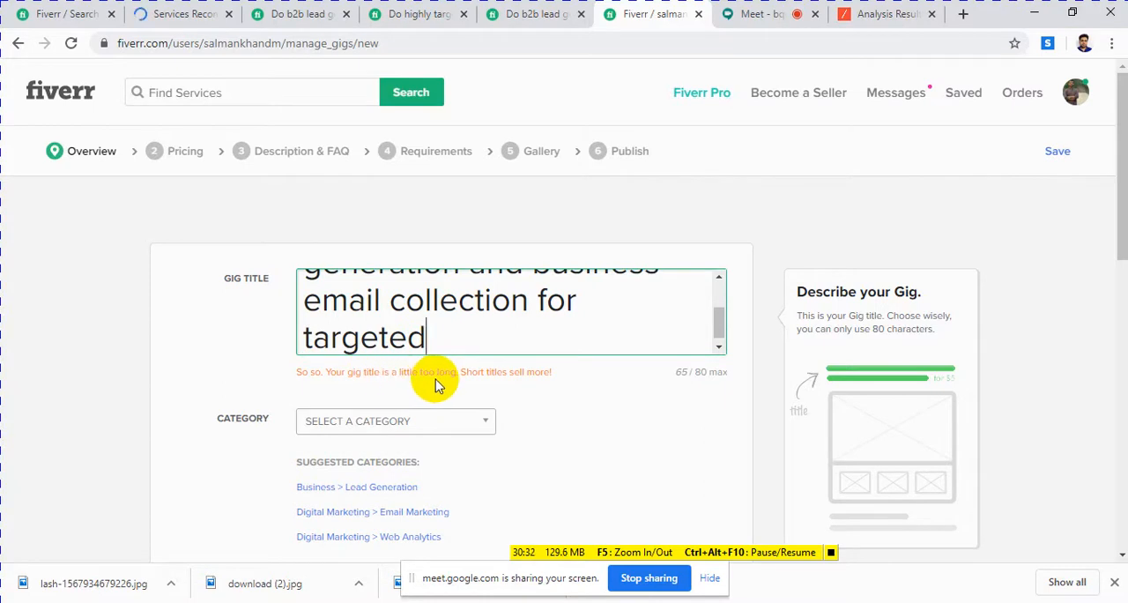
pyautogui.press('BackSpace')
pyautogui.press('BackSpace')
pyautogui.press('BackSpace')
pyautogui.press('BackSpace')
pyautogui.press('BackSpace')
pyautogui.press('BackSpace')
pyautogui.press('BackSpace')
pyautogui.press('BackSpace')
pyautogui.press('BackSpace')
pyautogui.press('BackSpace')
pyautogui.press('BackSpace')
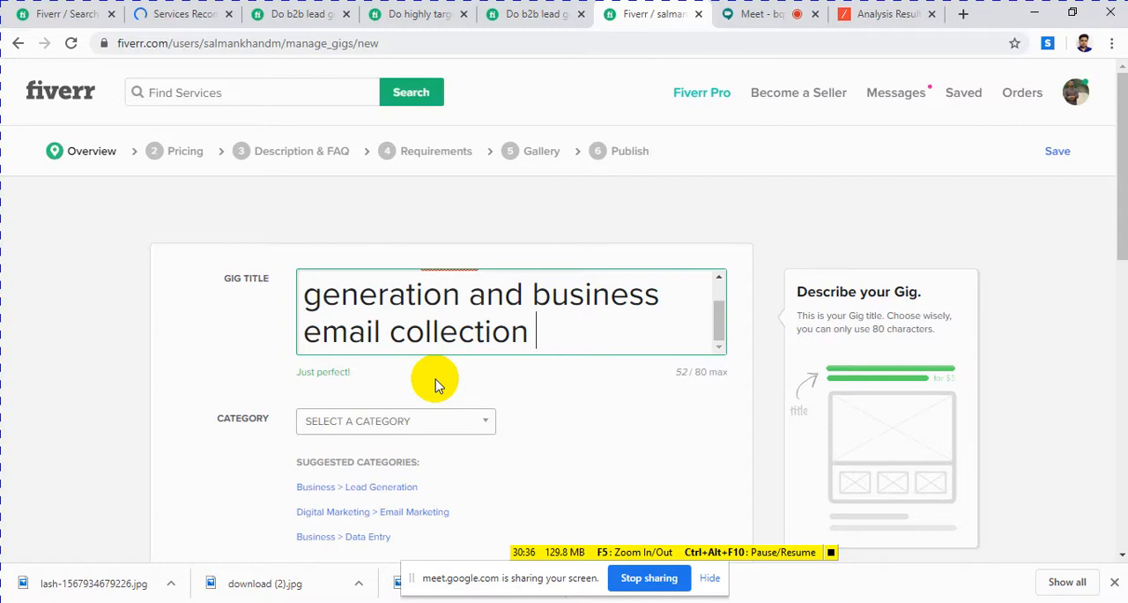
# Step: End the gig title with a period after "business email collection"
pyautogui.write('.')
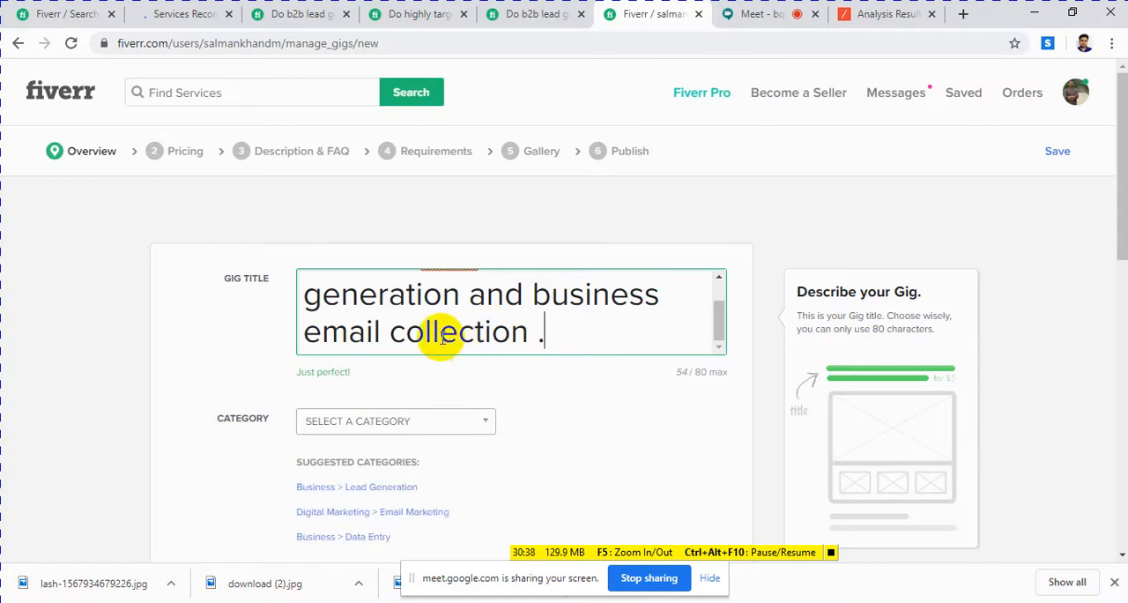
pyautogui.scroll(1, 438, 335)
pyautogui.scroll(-1, 438, 328)
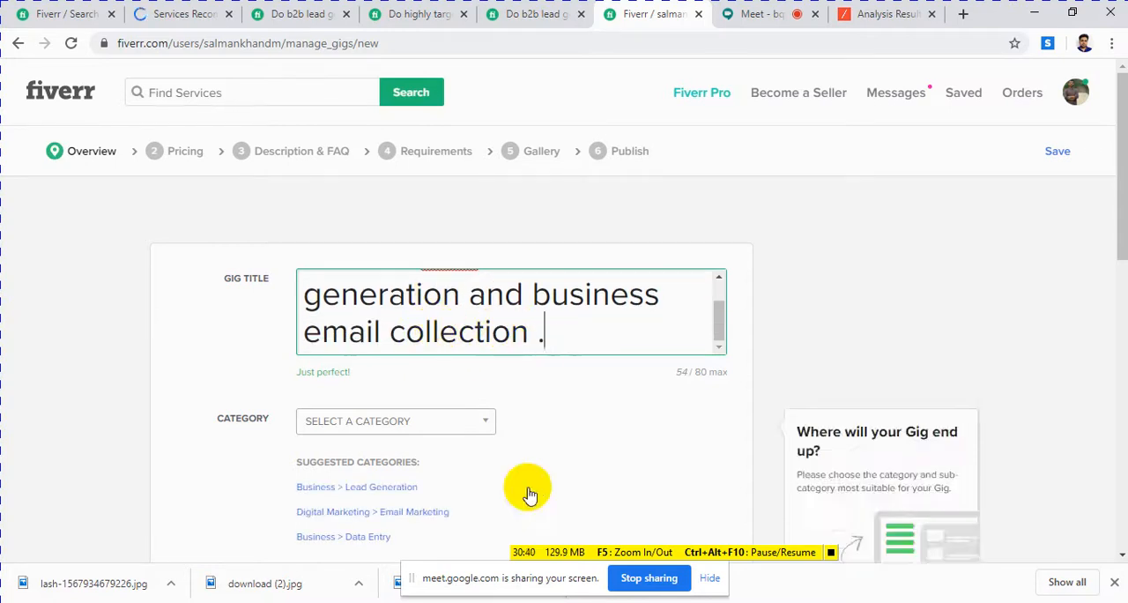
# Step: Read the title SEO notes in the "fiverr gig" Word document and recheck the gig title in the form against them
pyautogui.hotkey('alt', 'Tab')
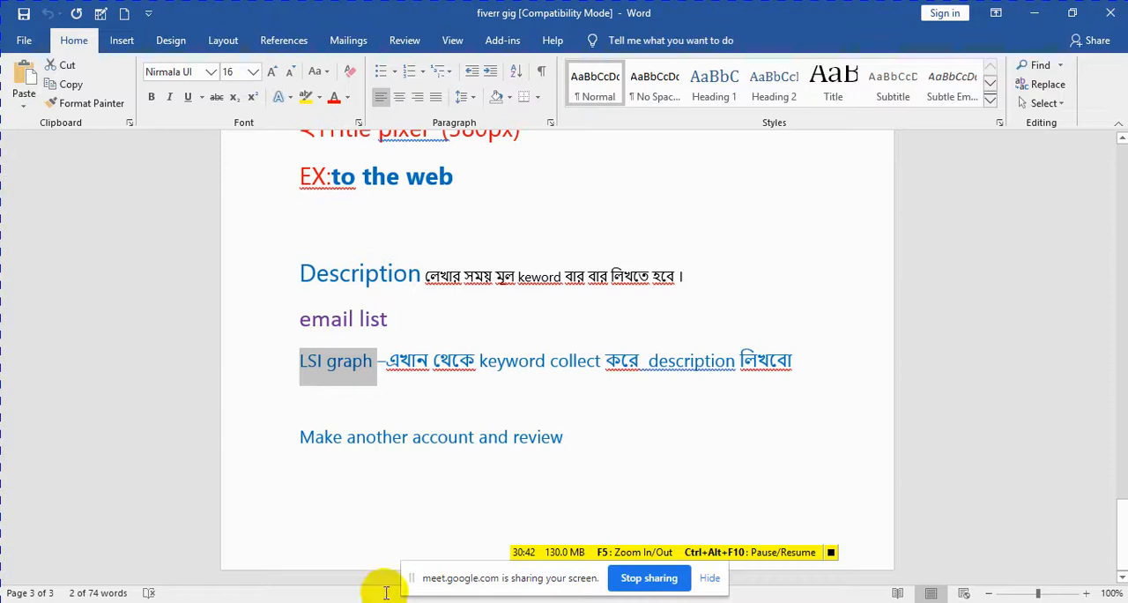
pyautogui.scroll(3, 649, 407)
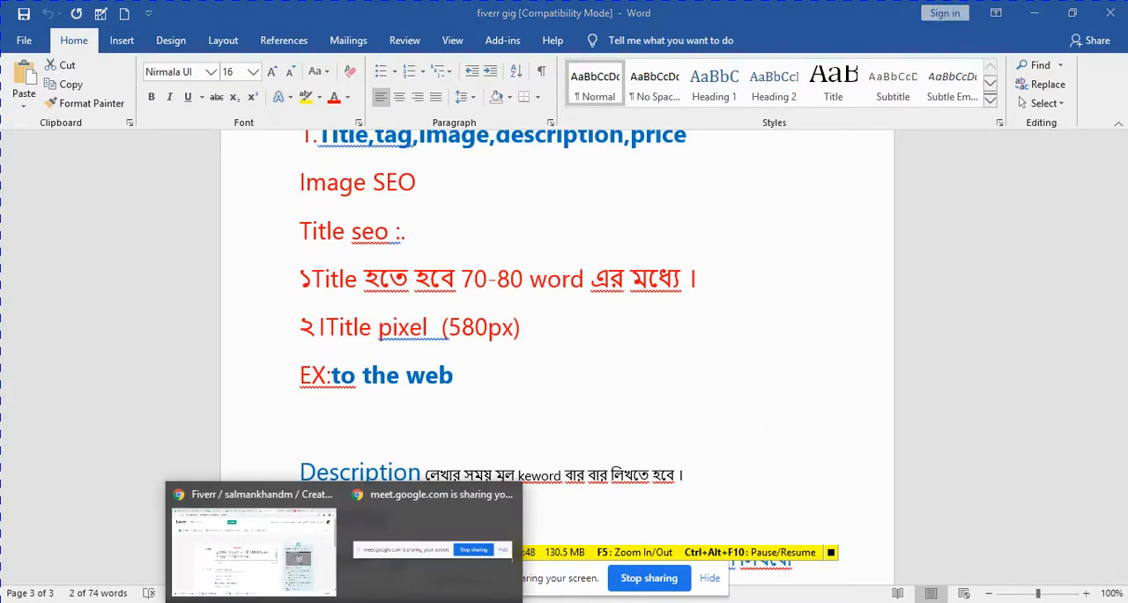
pyautogui.click(264, 546)
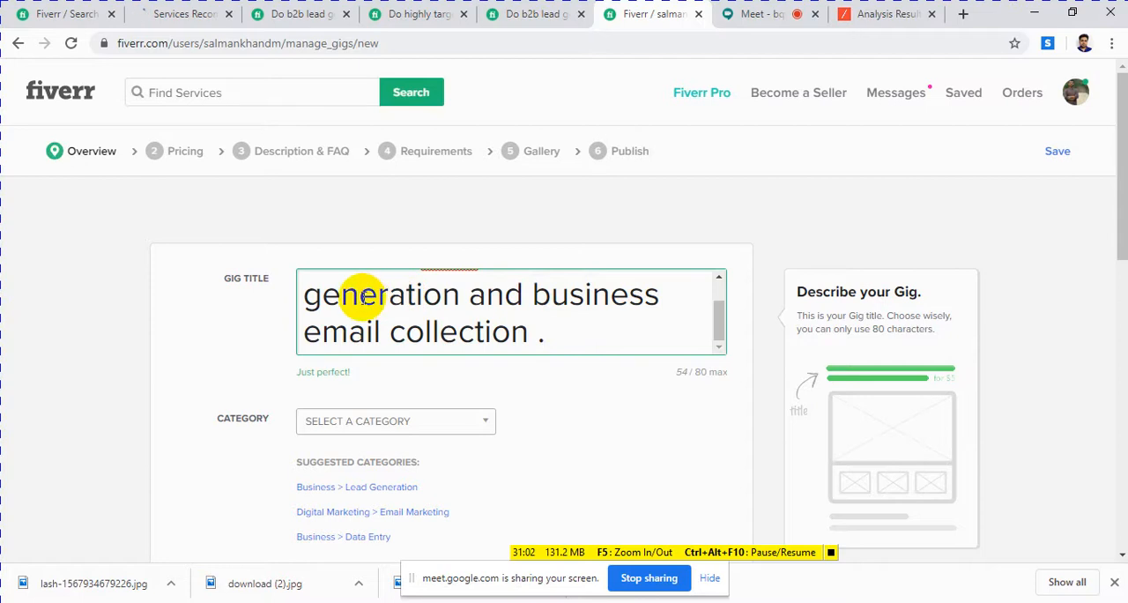
pyautogui.scroll(1, 414, 304)
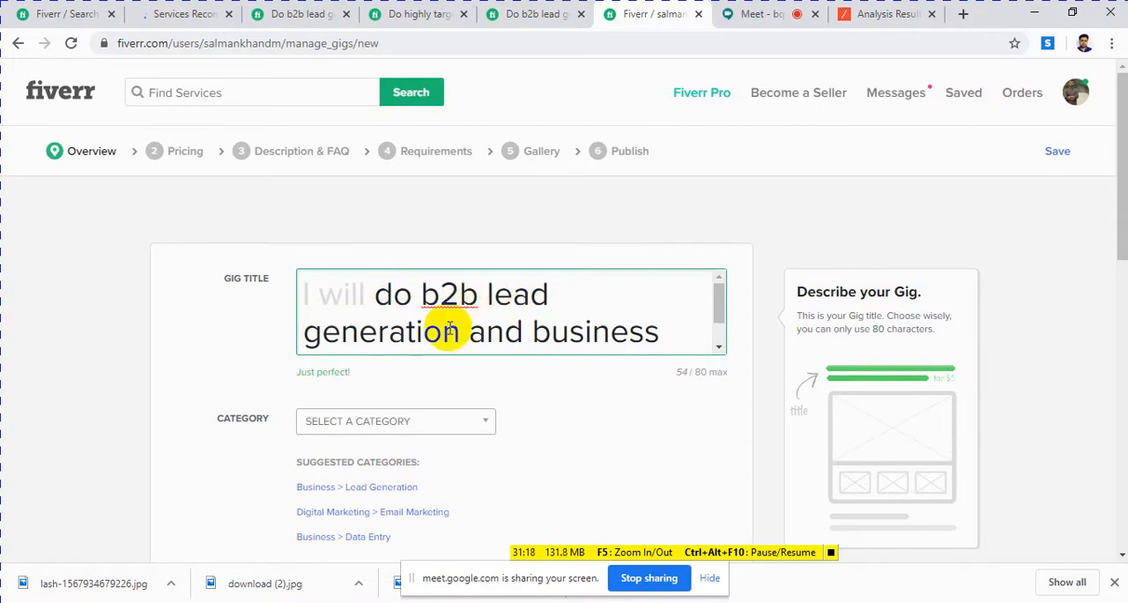
pyautogui.scroll(-1, 495, 306)
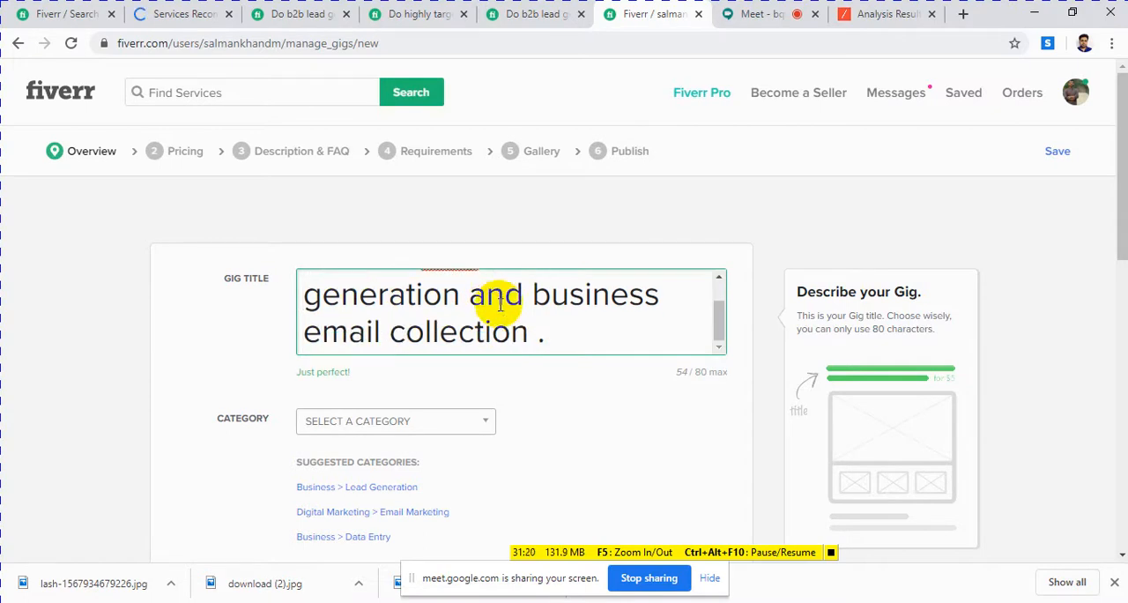
pyautogui.scroll(1, 500, 304)
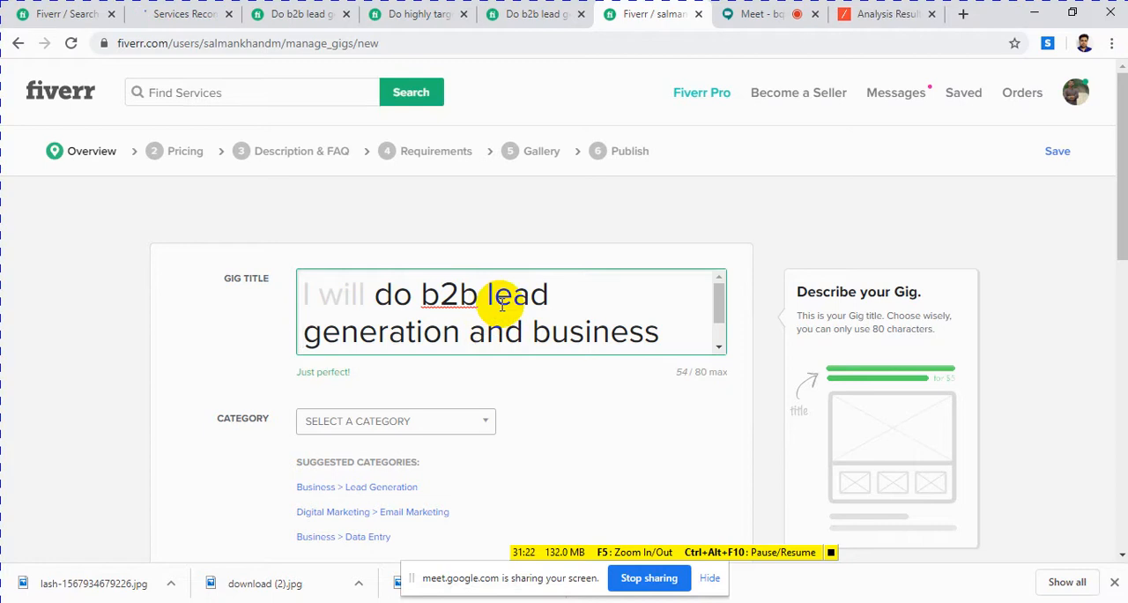
pyautogui.scroll(-1, 612, 314)
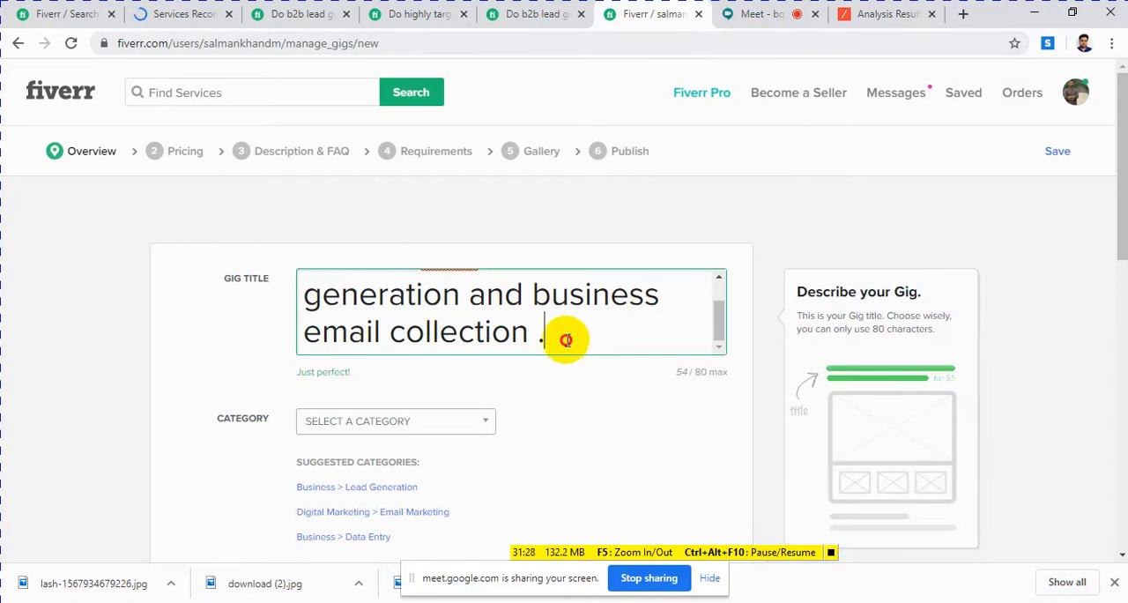
# Step: Reread the gig title in the form from beginning to end and open a blank browser tab
pyautogui.moveTo(565, 340); pyautogui.dragTo(356, 296)
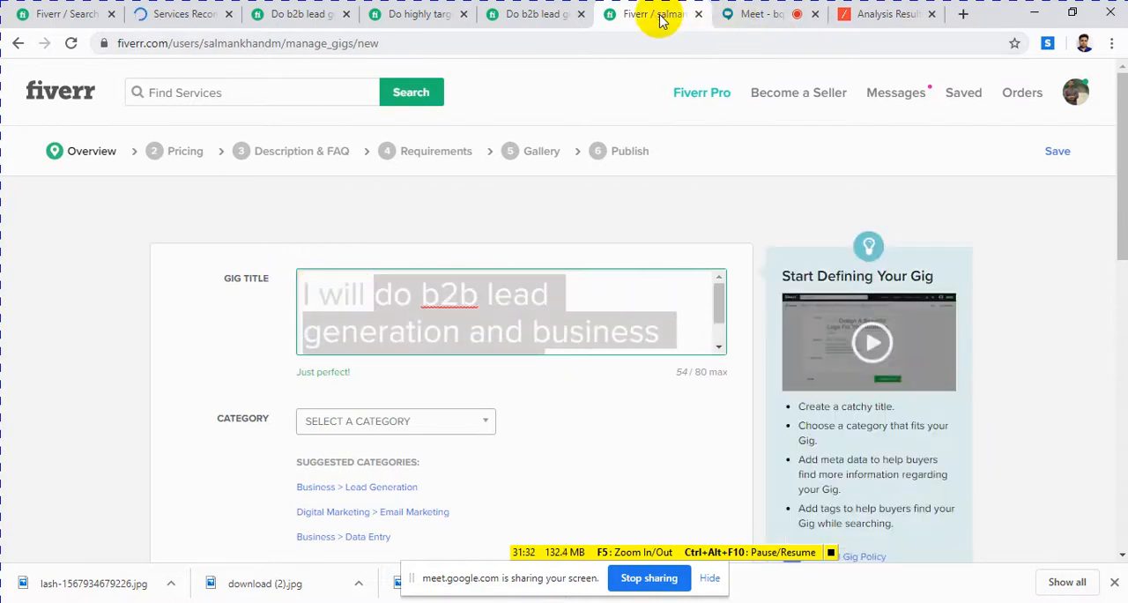
pyautogui.scroll(-1, 568, 315)
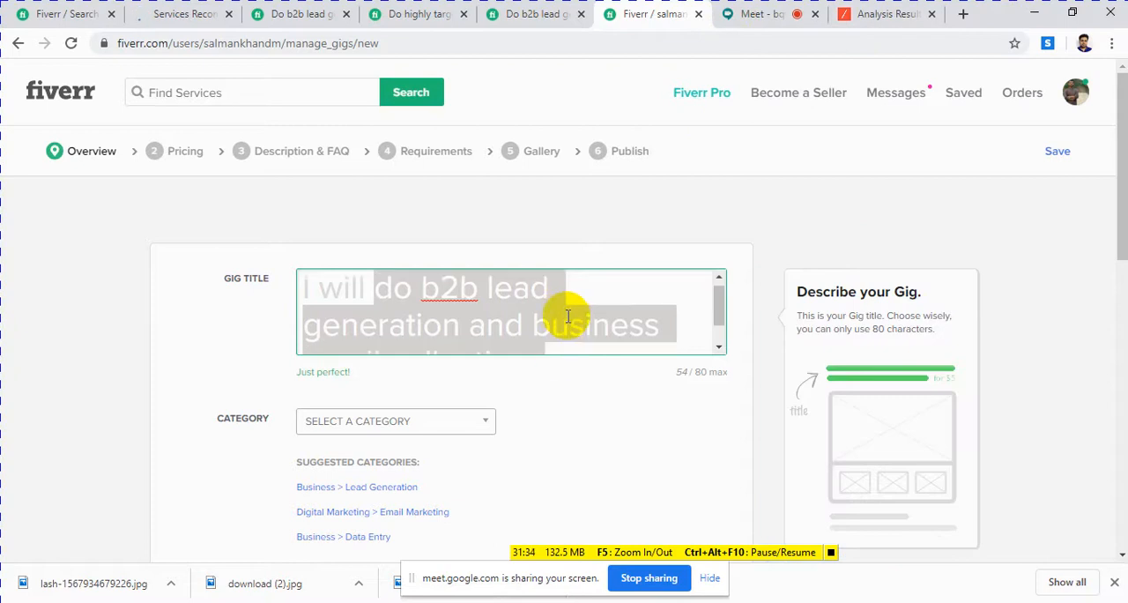
pyautogui.scroll(-1, 568, 315)
pyautogui.click(630, 316)
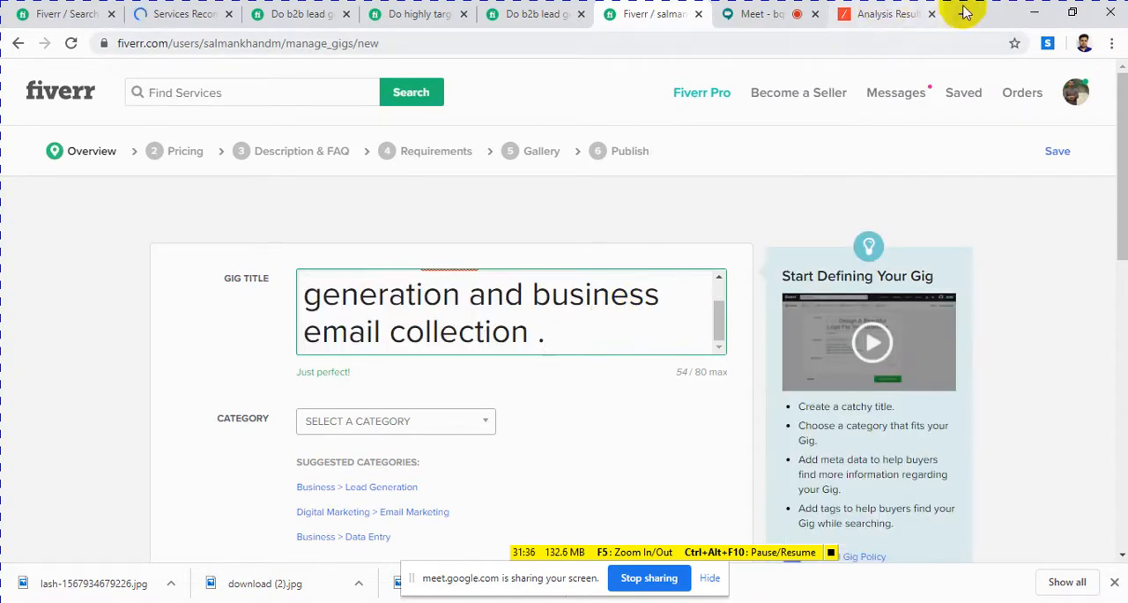
pyautogui.click(961, 14)
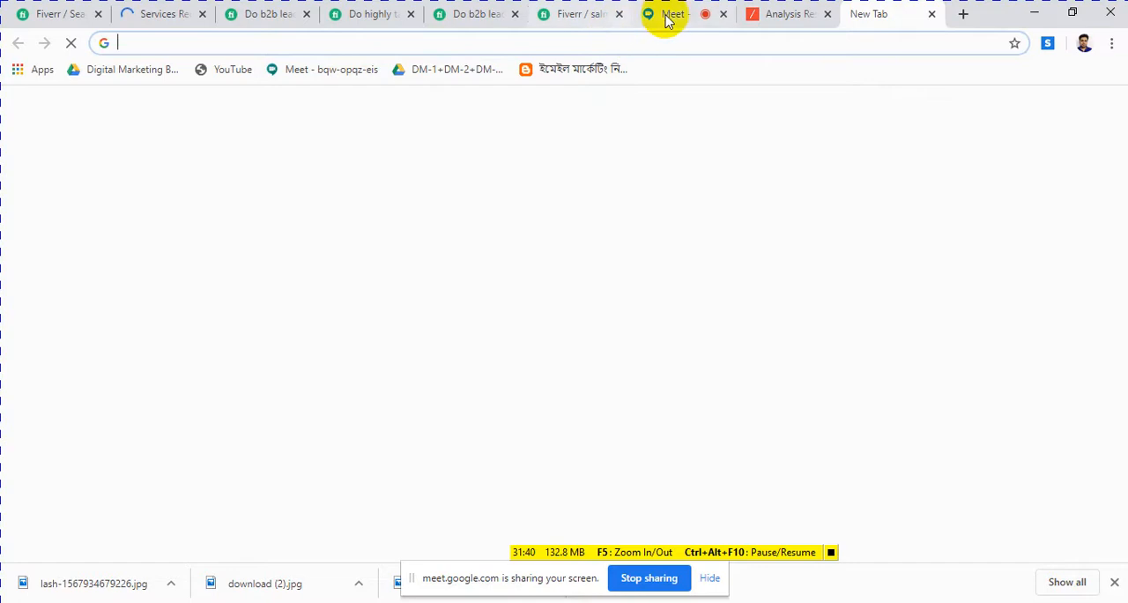
pyautogui.click(571, 15)
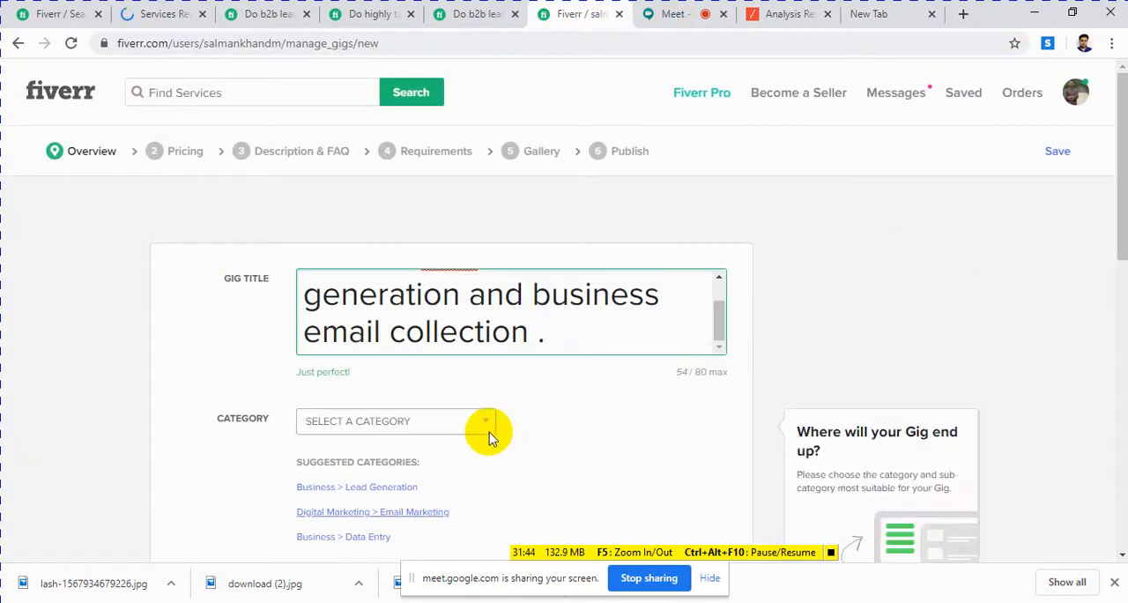
pyautogui.scroll(1, 440, 325)
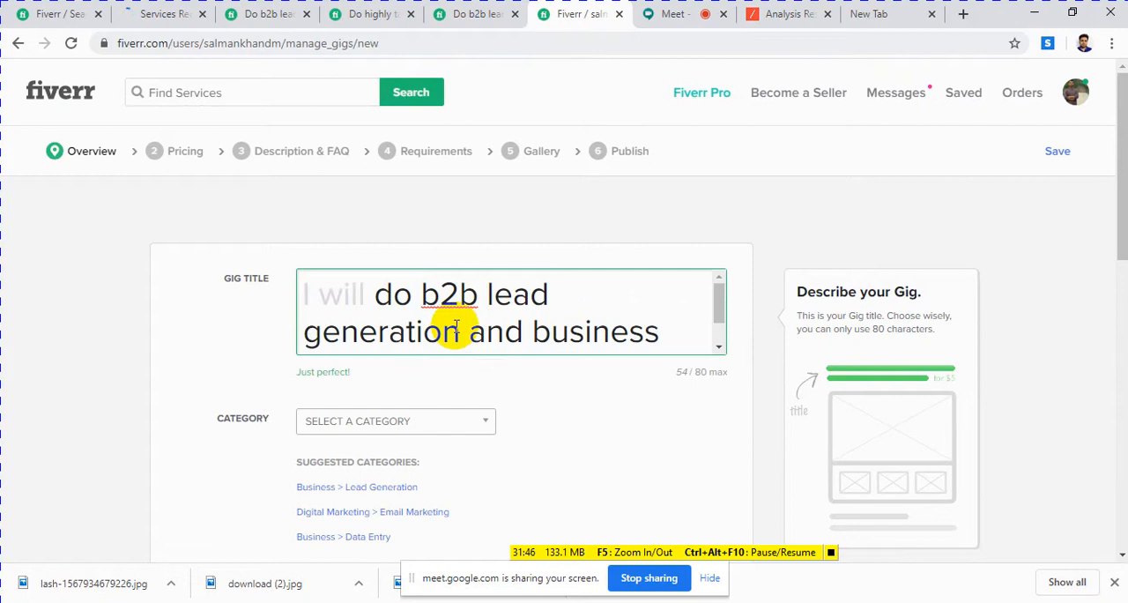
pyautogui.scroll(-1, 467, 308)
pyautogui.scroll(1, 487, 305)
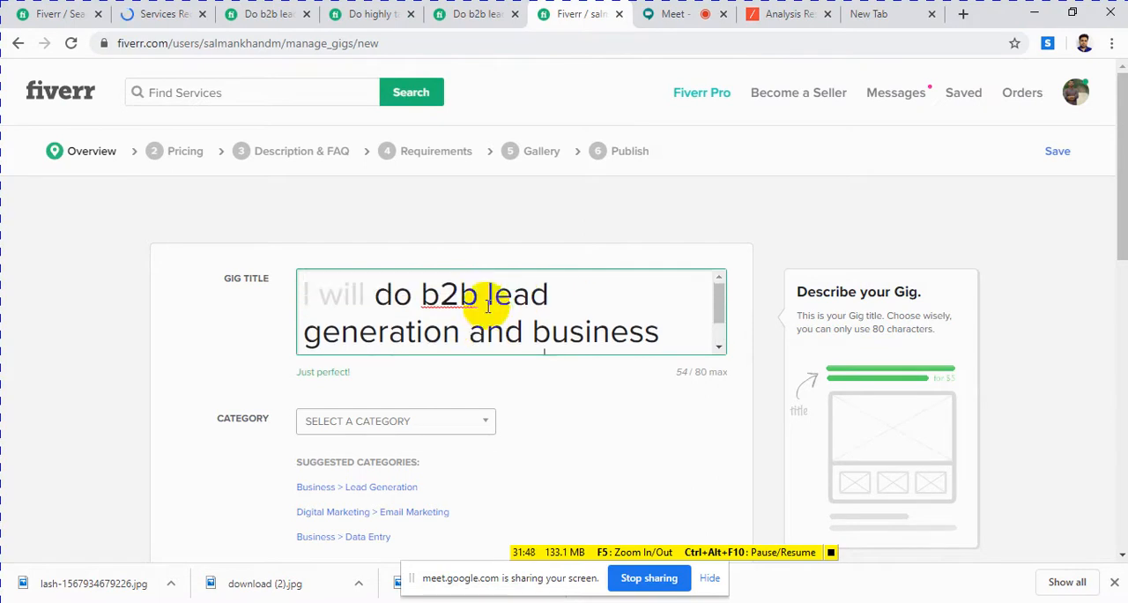
# Step: Copy the tool name "to the web" from the title pixel notes in the "fiverr gig" Word document
pyautogui.moveTo(344, 602)
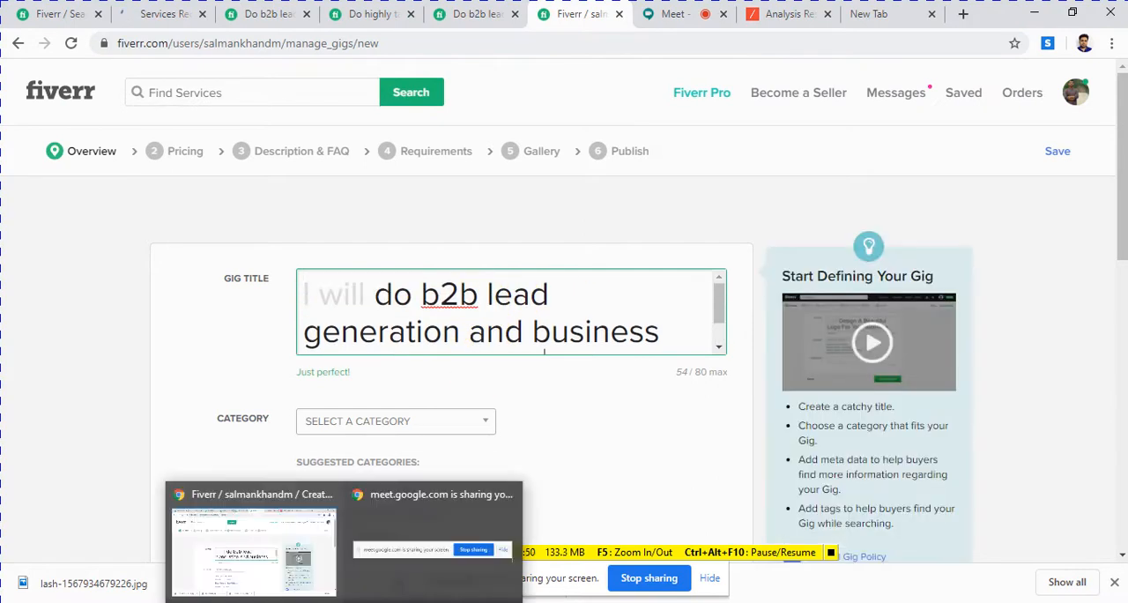
pyautogui.click(304, 576)
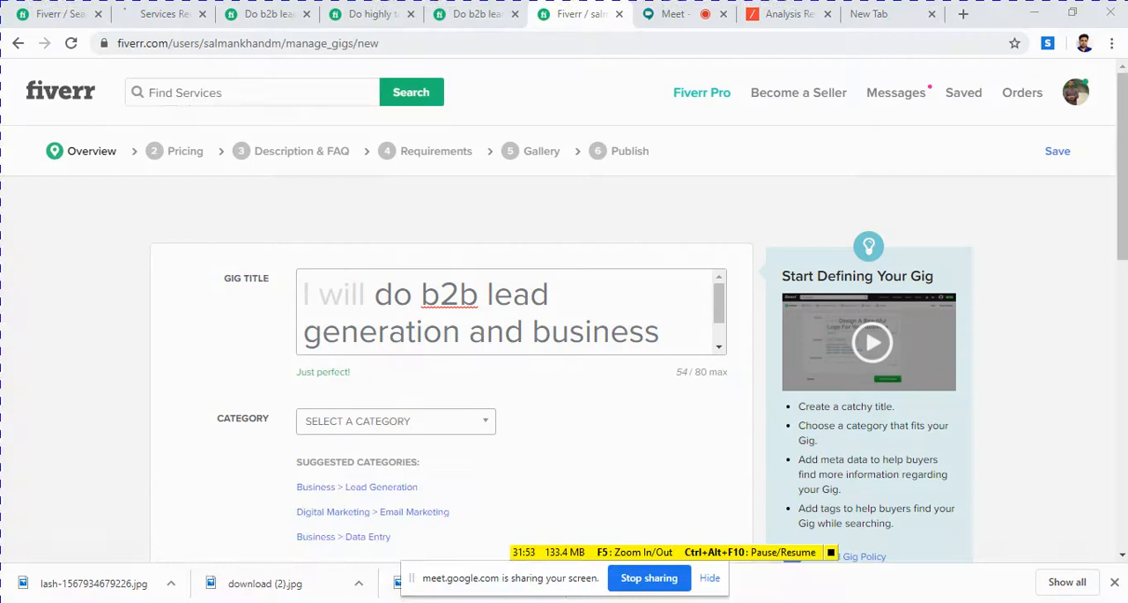
pyautogui.click(388, 602)
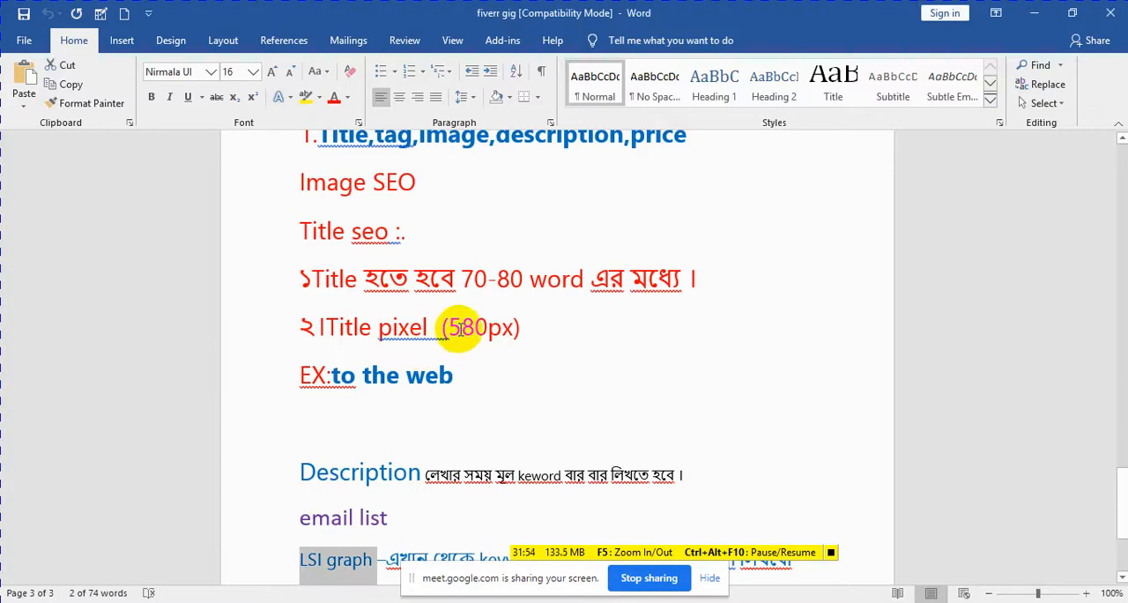
pyautogui.moveTo(448, 328); pyautogui.dragTo(503, 328)
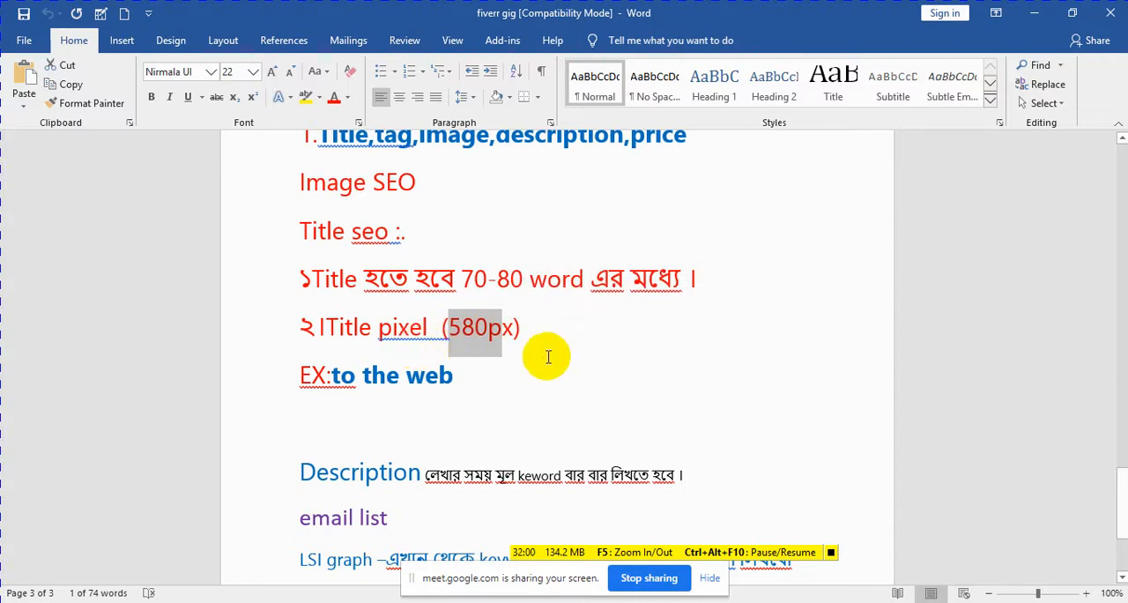
pyautogui.moveTo(457, 378); pyautogui.dragTo(340, 374)
pyautogui.hotkey('ctrl', 'c')
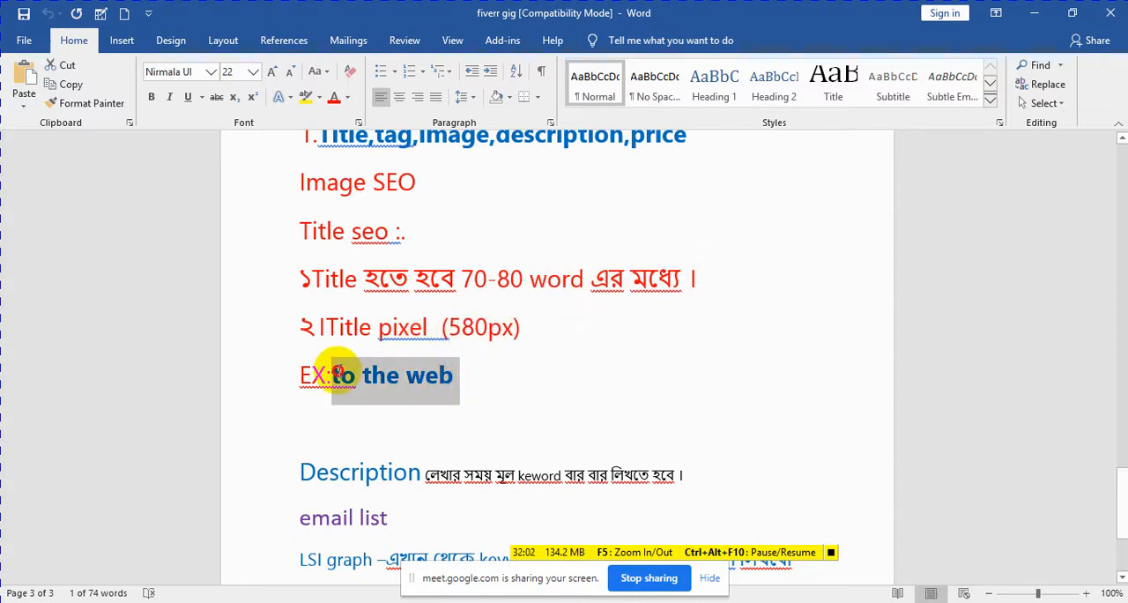
pyautogui.rightClick(374, 381)
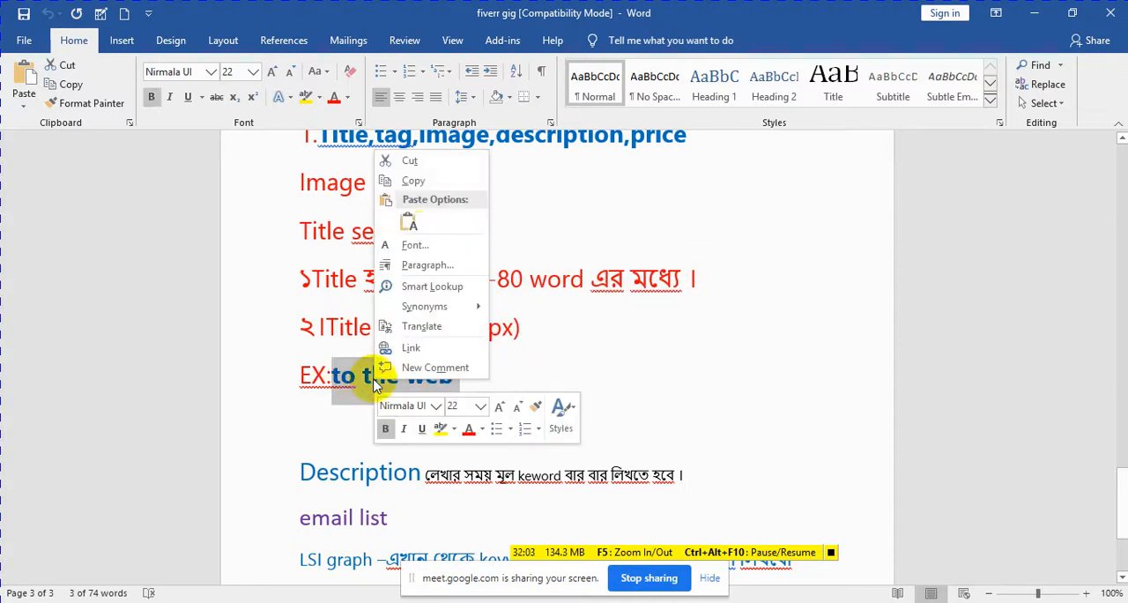
pyautogui.click(431, 182)
# Step: Search Google for "to the web" in the blank browser tab and open ToTheWeb's page title and meta description test tool
pyautogui.moveTo(344, 601)
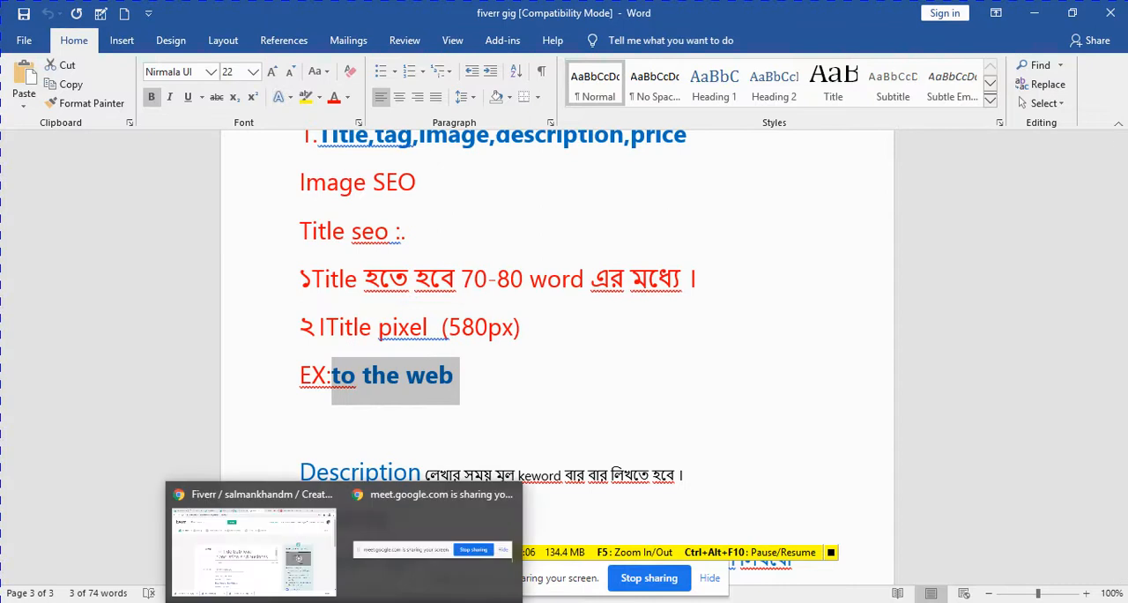
pyautogui.click(302, 568)
pyautogui.click(939, 14)
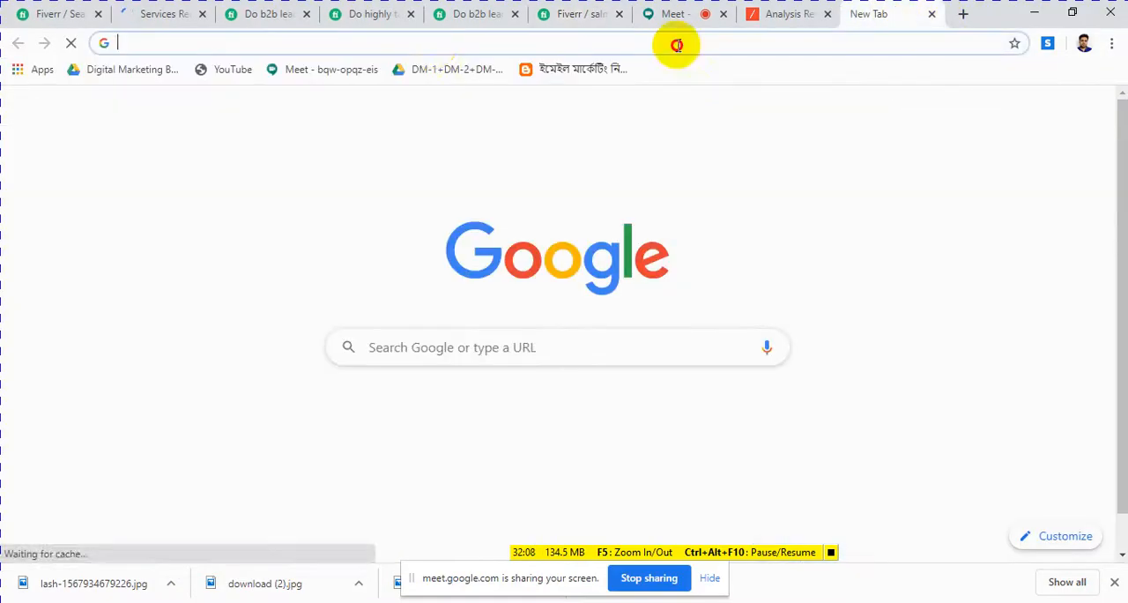
pyautogui.click(432, 44)
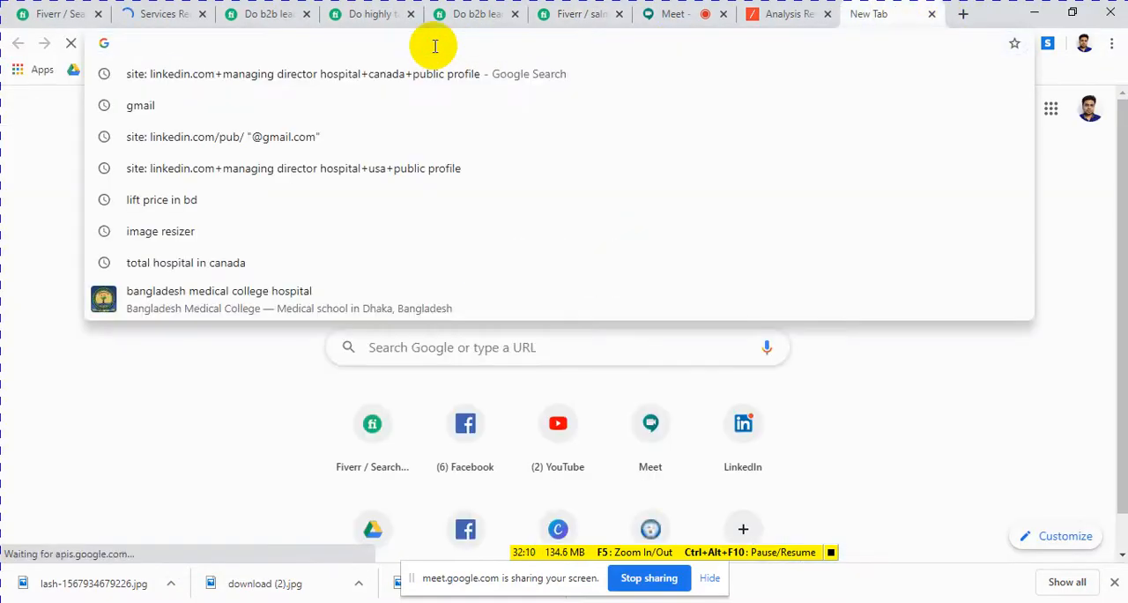
pyautogui.hotkey('ctrl', 'v')
pyautogui.press('Return')
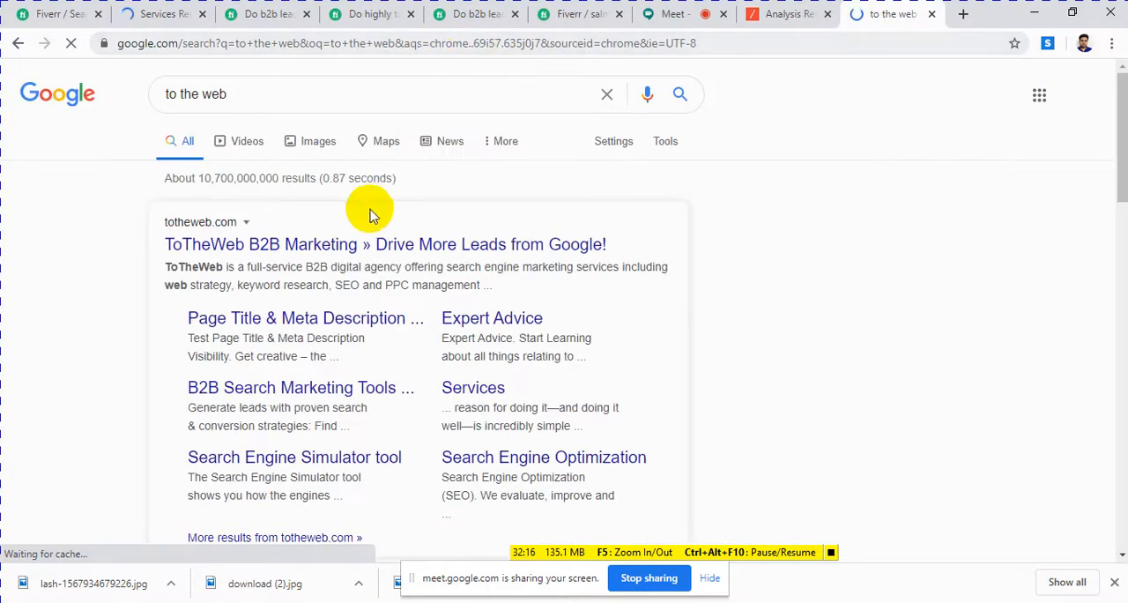
pyautogui.click(348, 250)
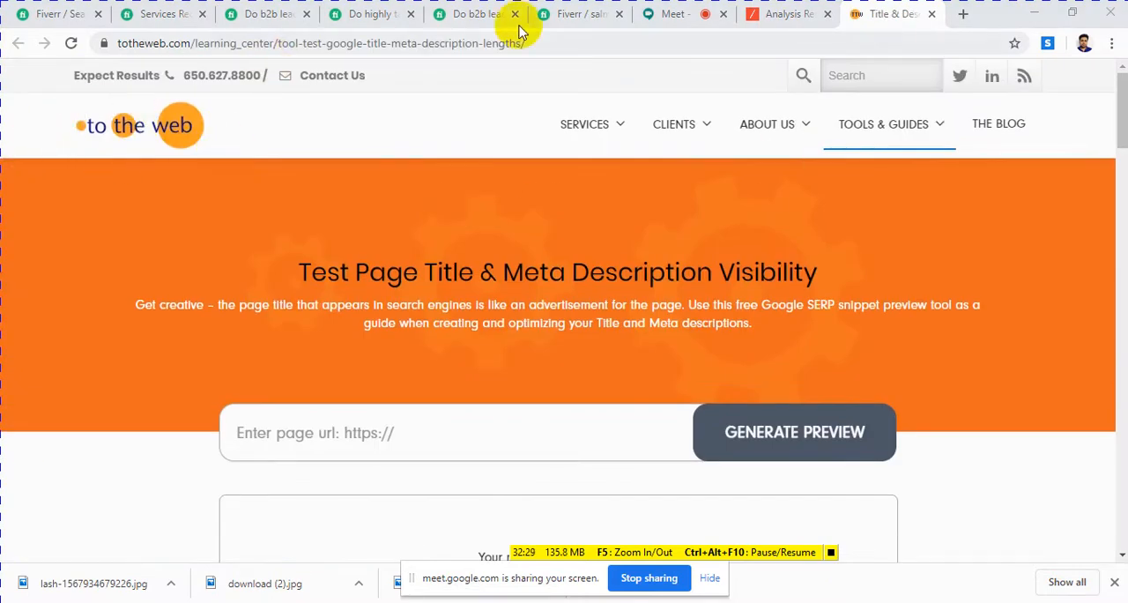
# Step: Copy the gig title "do b2b lead generation and business email collection ." from the Fiverr gig form
pyautogui.click(565, 21)
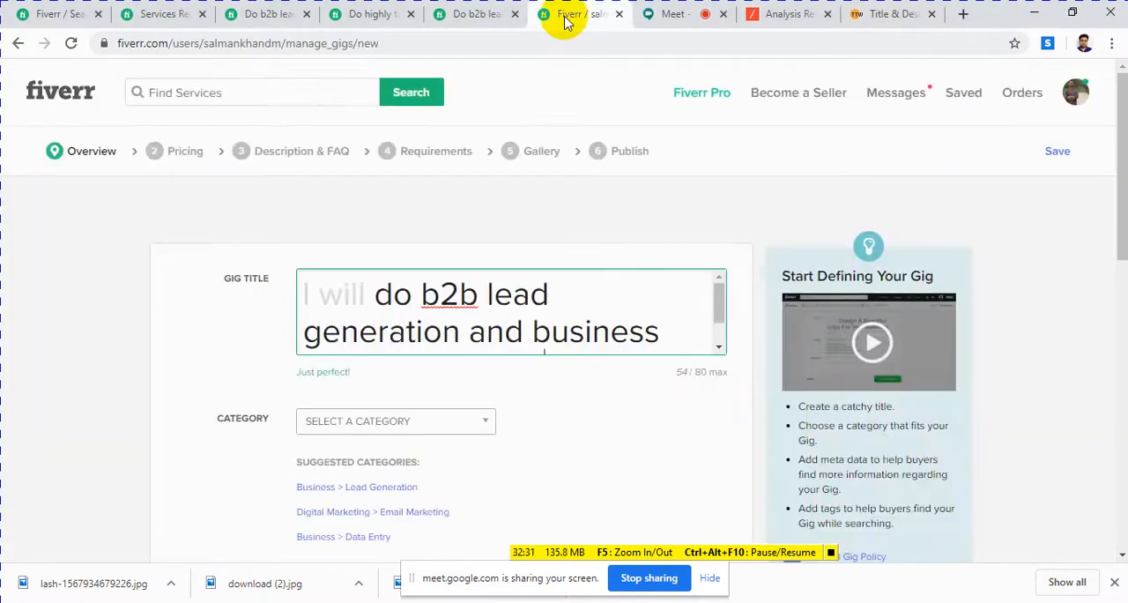
pyautogui.click(676, 333)
pyautogui.moveTo(676, 334); pyautogui.dragTo(370, 265)
pyautogui.scroll(-1, 537, 325)
pyautogui.moveTo(542, 338); pyautogui.dragTo(367, 265)
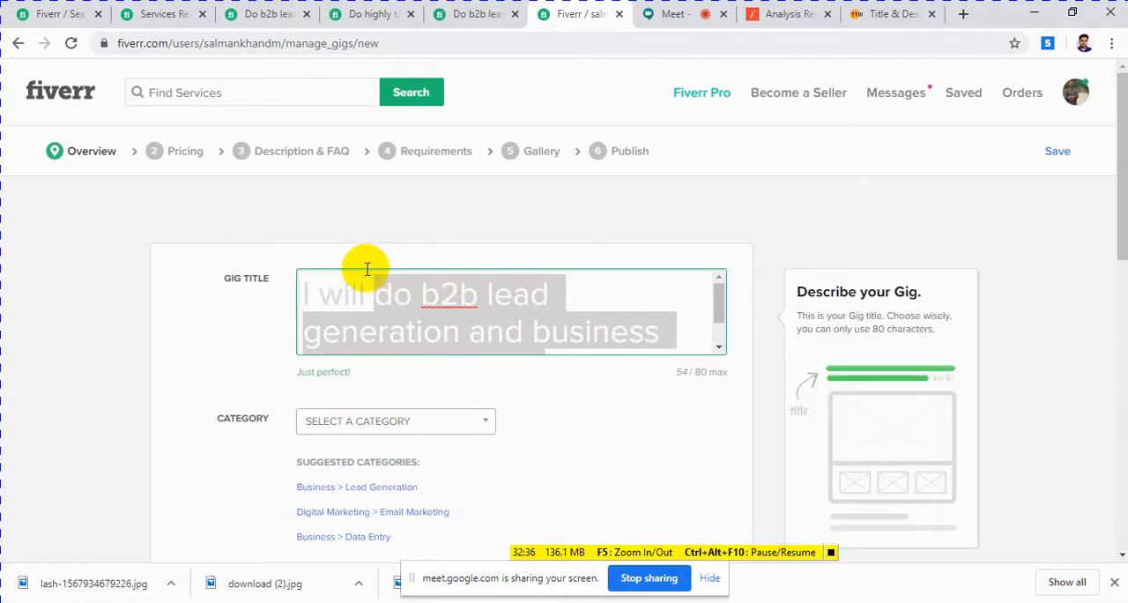
pyautogui.rightClick(455, 322)
pyautogui.click(476, 347)
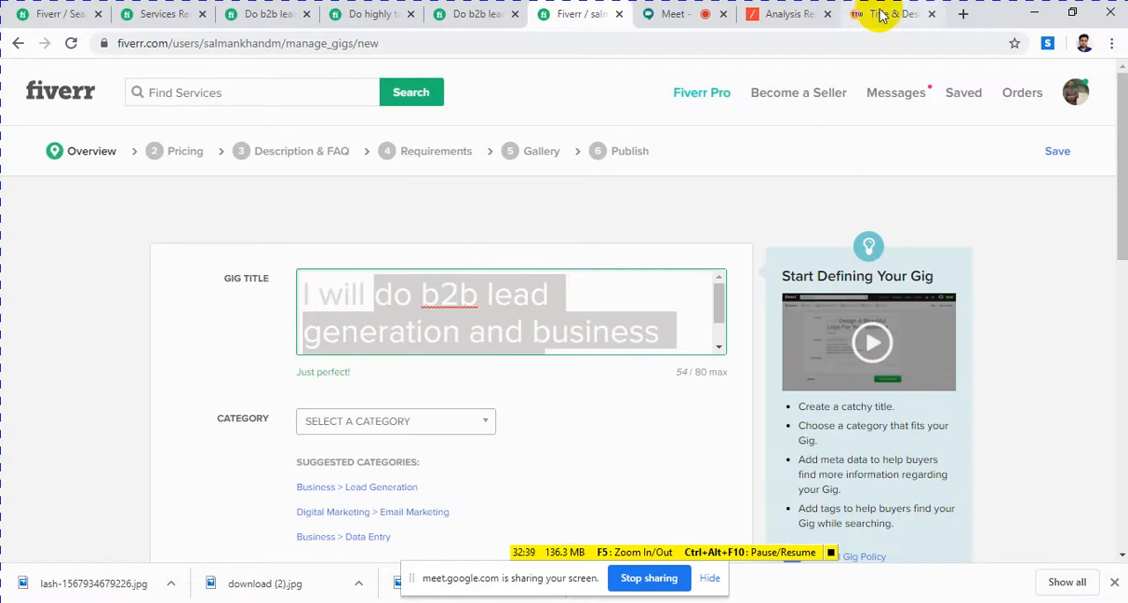
# Step: Paste the copied gig title into the Page Title field of the ToTheWeb test tool
pyautogui.click(879, 13)
pyautogui.scroll(-5, 568, 284)
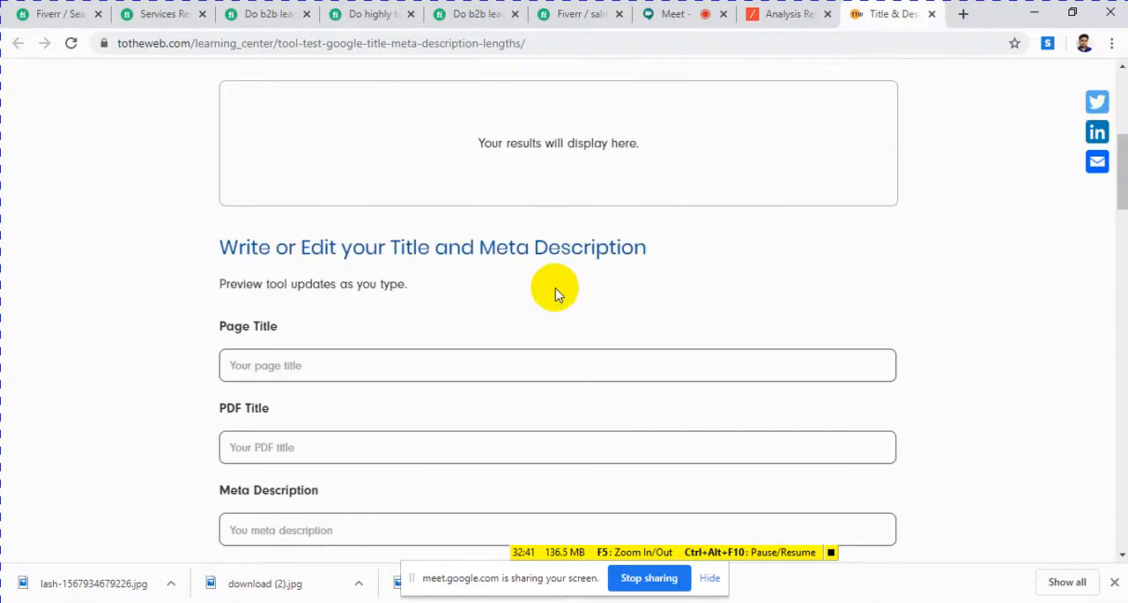
pyautogui.click(302, 283)
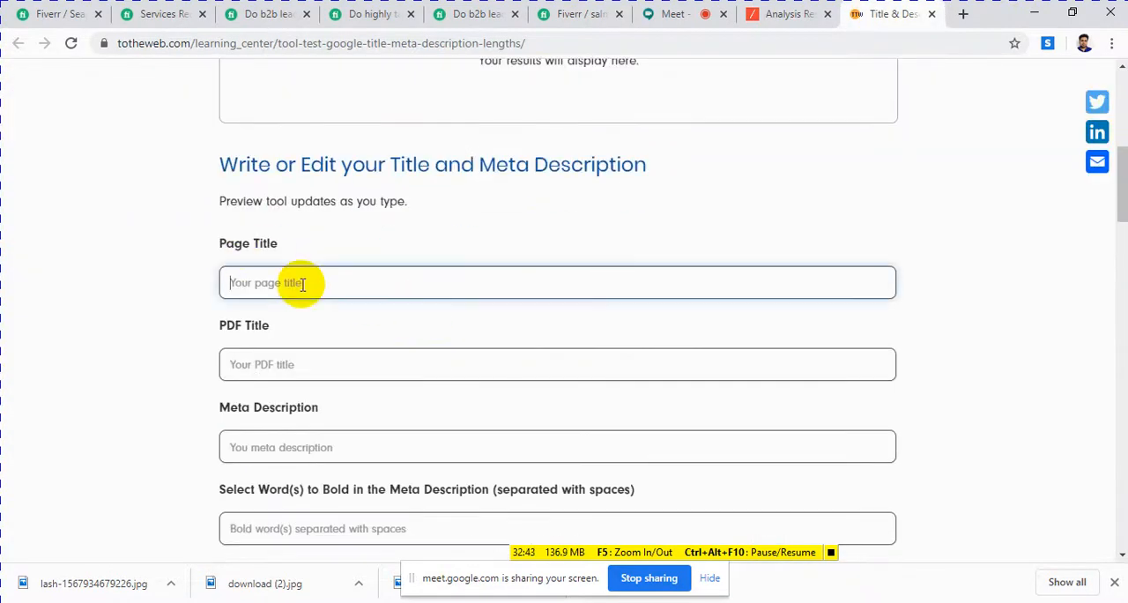
pyautogui.hotkey('ctrl', 'v')
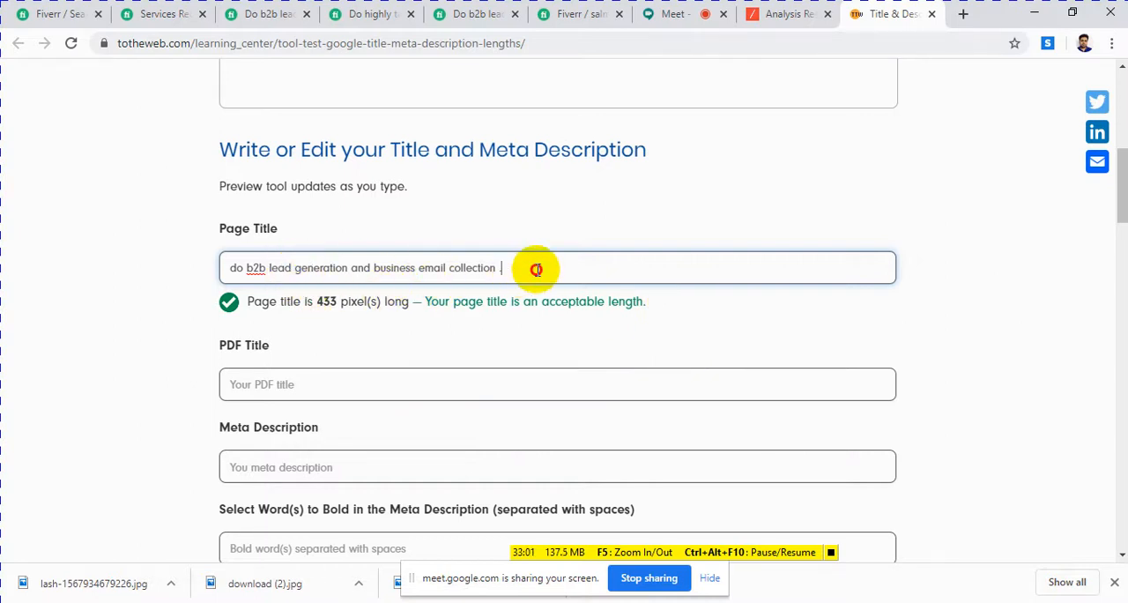
# Step: Compare the title's pixel length with the title SEO notes in the Word document and check the title preview in the ToTheWeb tool
pyautogui.moveTo(534, 267); pyautogui.dragTo(177, 273)
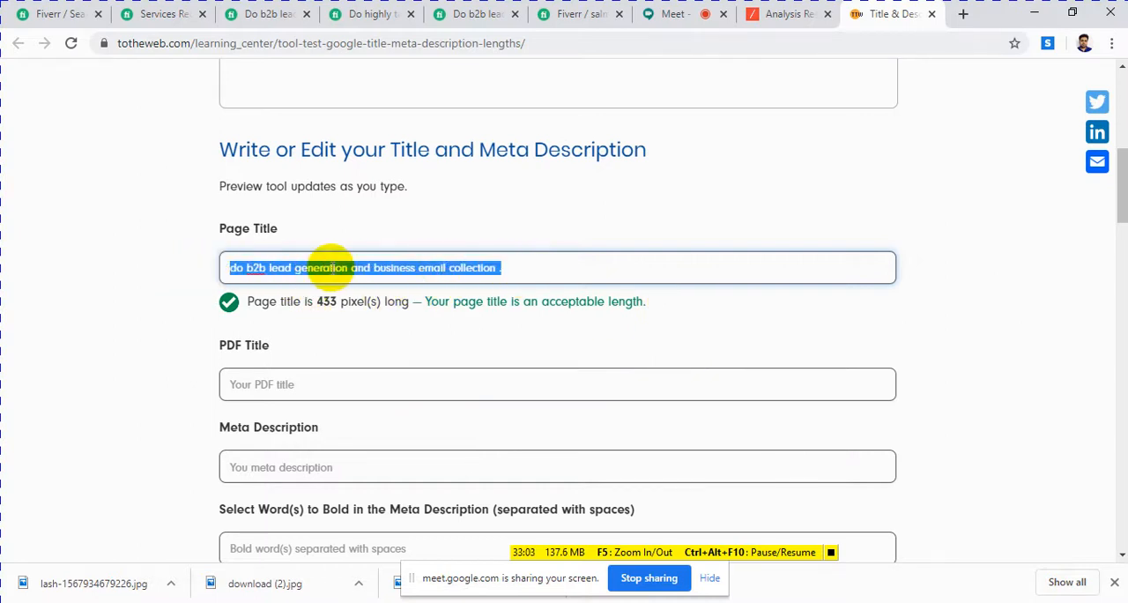
pyautogui.hotkey('alt', 'Tab')
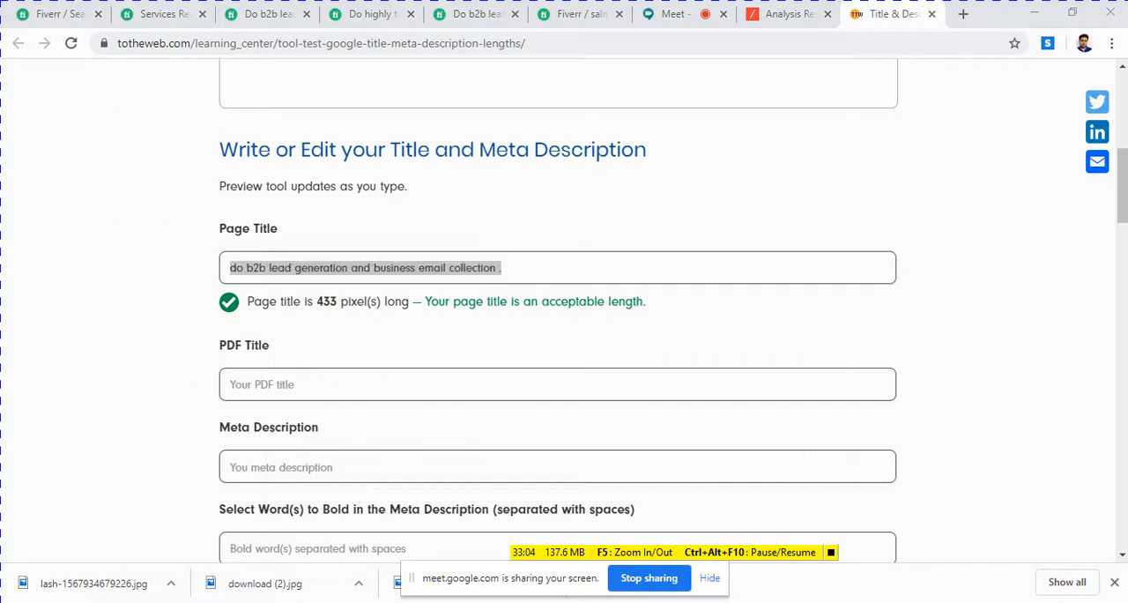
pyautogui.hotkey('alt', 'Tab')
pyautogui.hotkey('alt', 'Tab')
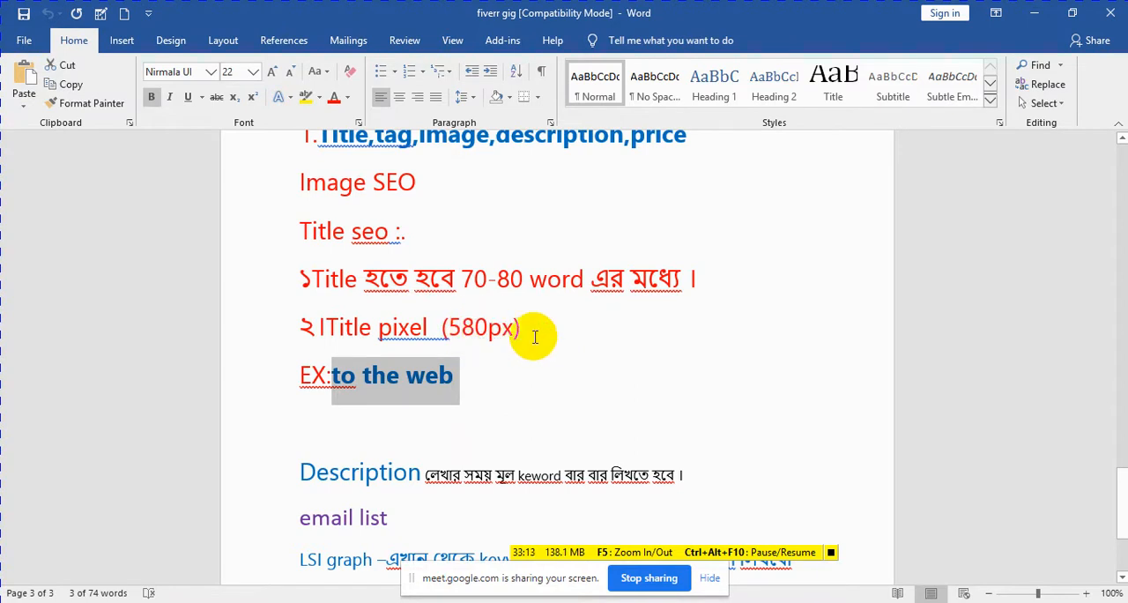
pyautogui.scroll(3, 536, 331)
pyautogui.scroll(8, 541, 337)
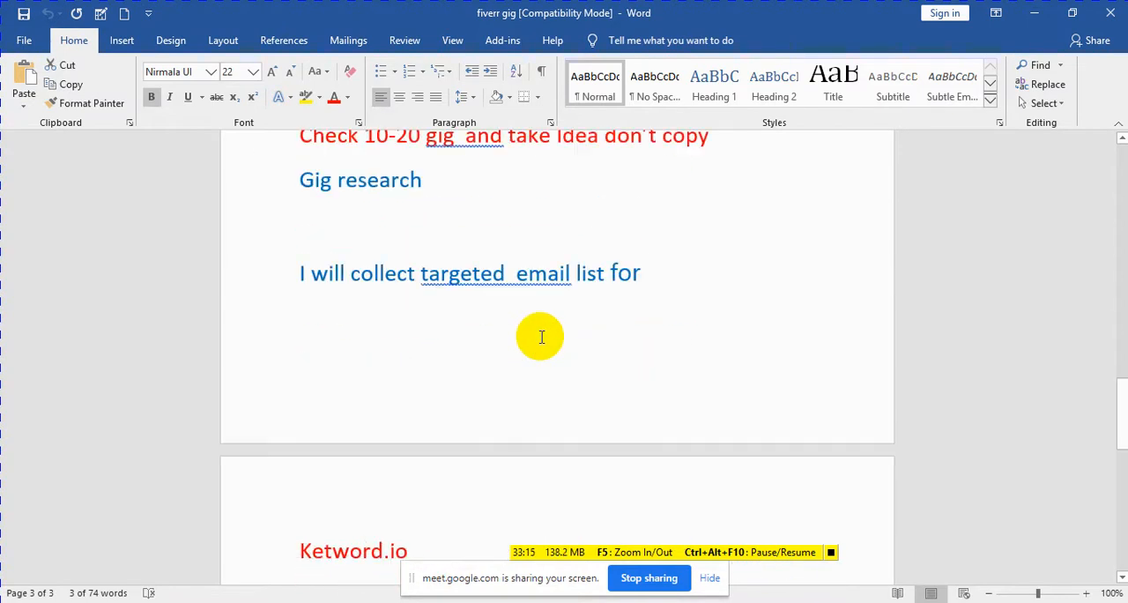
pyautogui.scroll(-4, 541, 337)
pyautogui.scroll(-8, 541, 337)
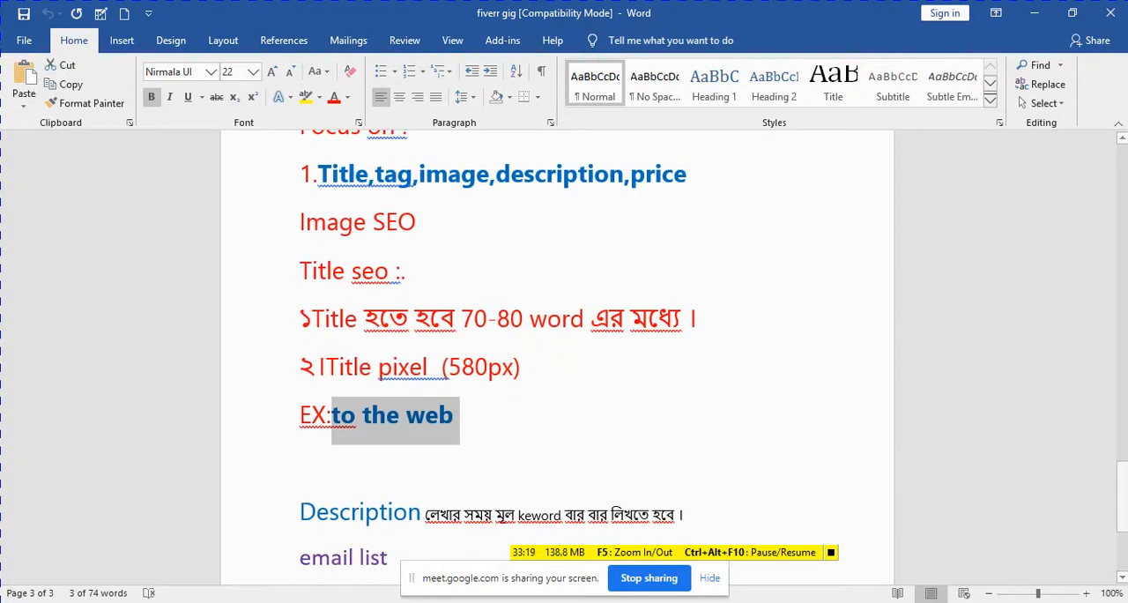
pyautogui.click(343, 601)
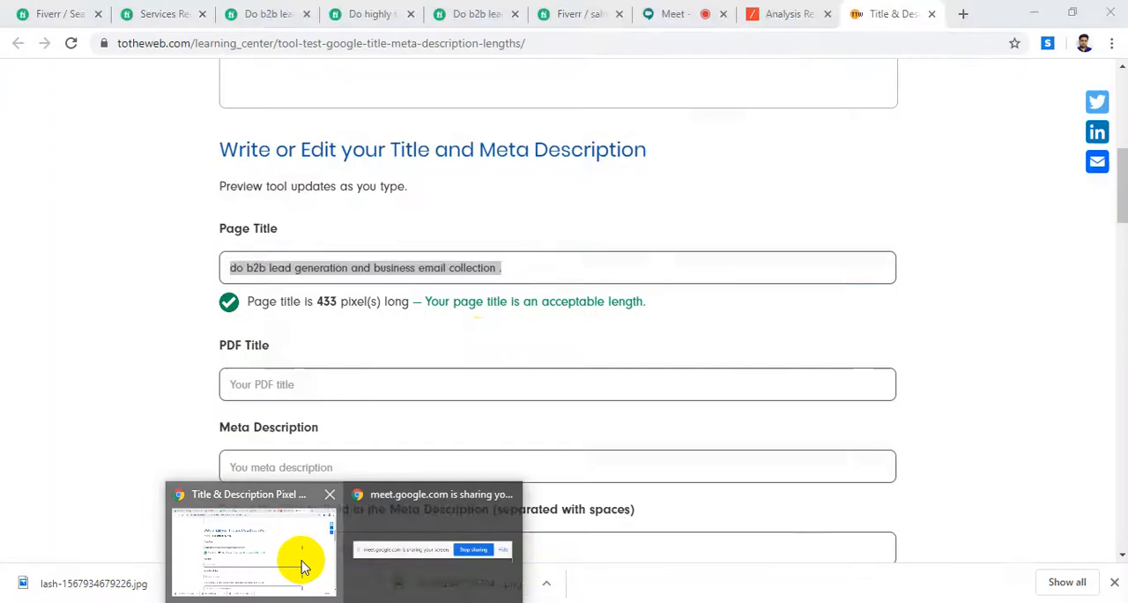
pyautogui.click(303, 564)
pyautogui.scroll(4, 467, 339)
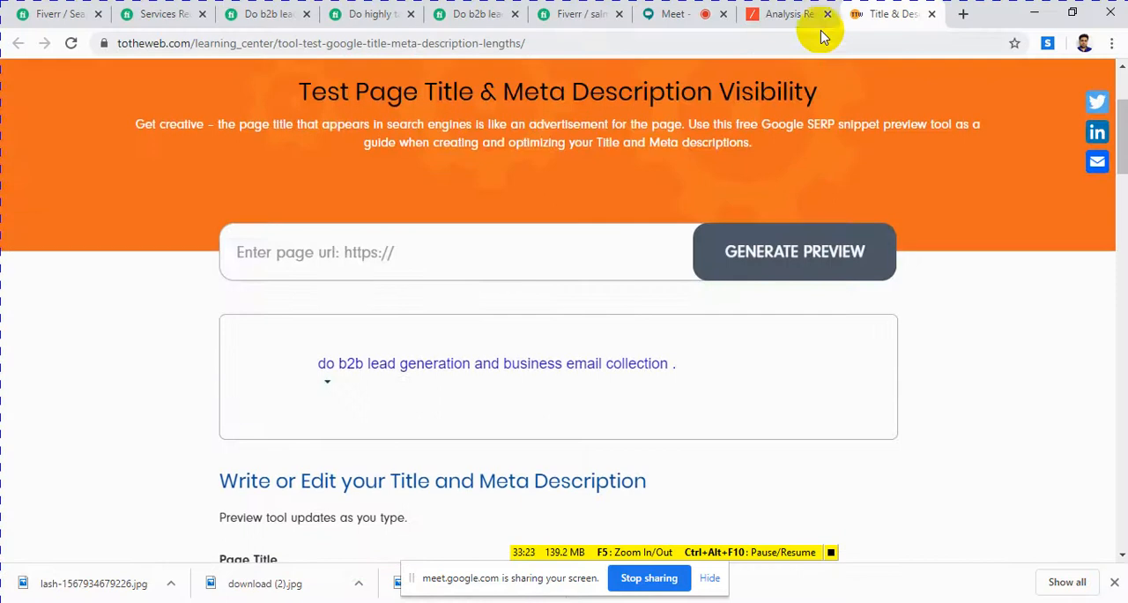
# Step: Admit the waiting participant to the Google Meet class and return to the Fiverr gig form
pyautogui.click(664, 19)
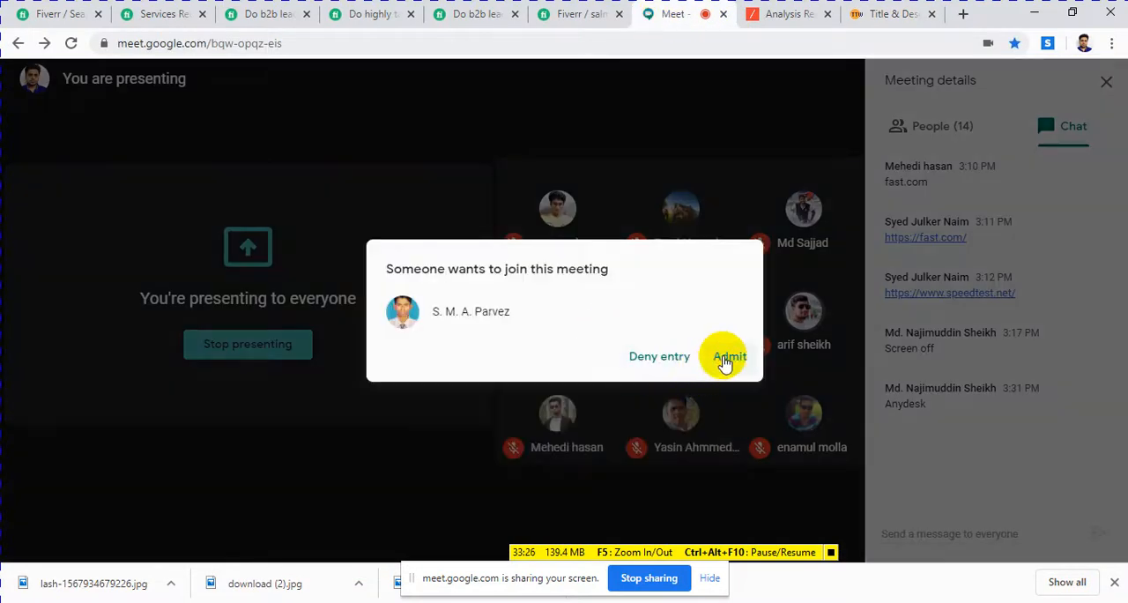
pyautogui.click(725, 358)
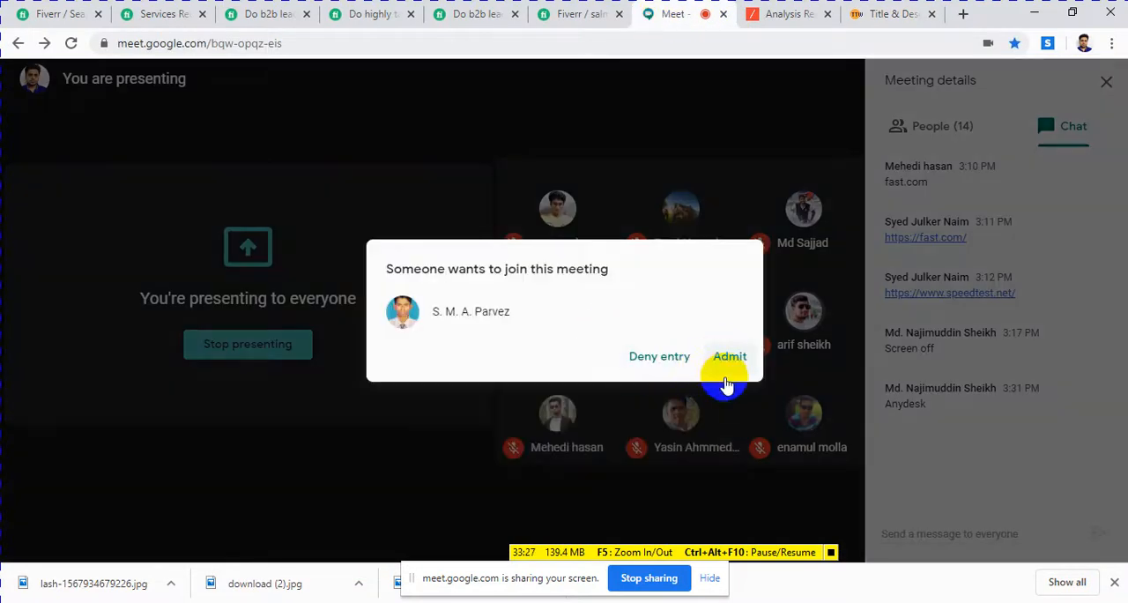
pyautogui.click(728, 357)
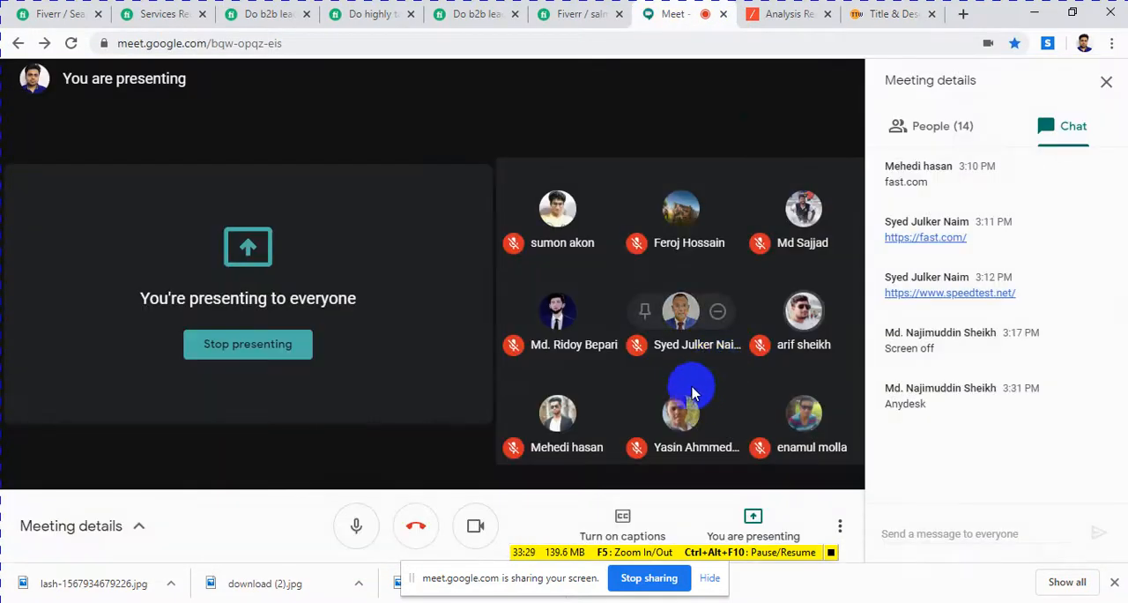
pyautogui.click(587, 19)
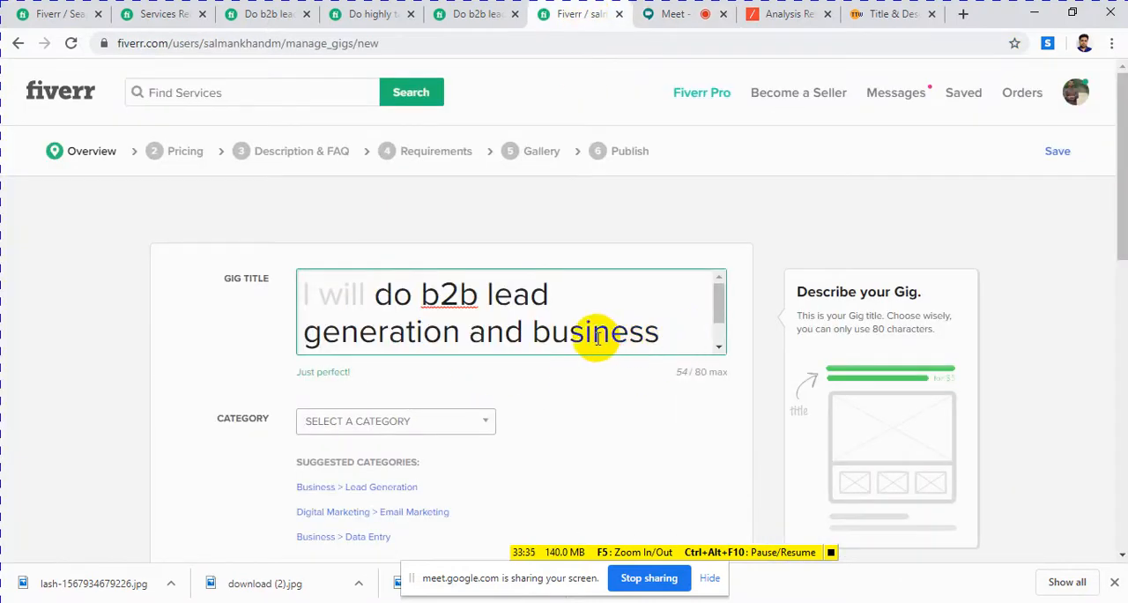
# Step: Compare the gig title with the related gig titles on the open b2b lead generation gig page and return to the gig form
pyautogui.moveTo(661, 333); pyautogui.dragTo(368, 304)
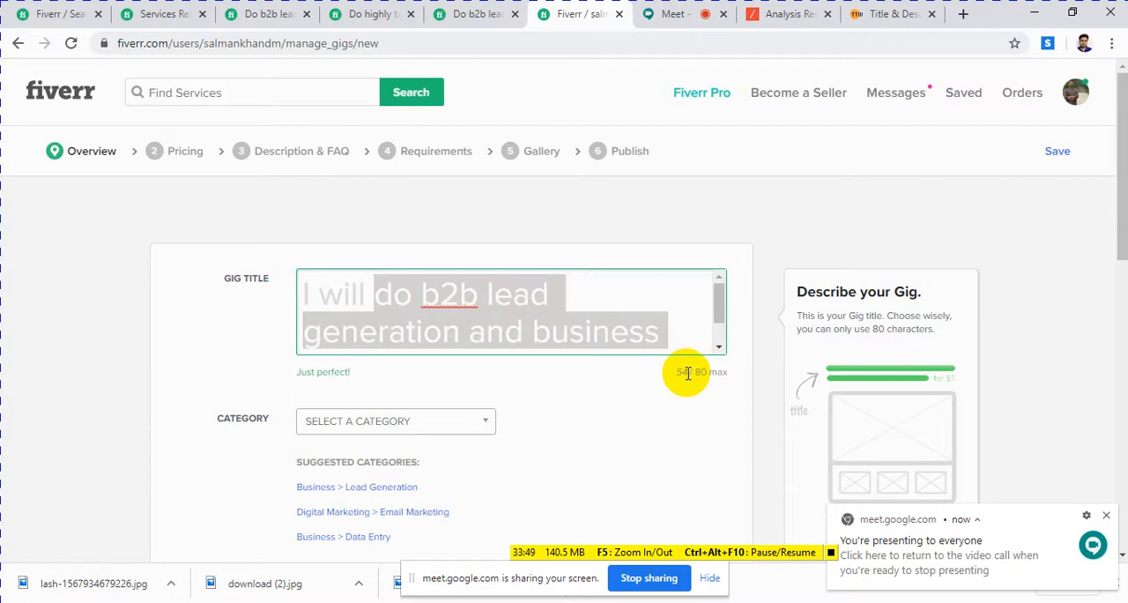
pyautogui.click(517, 298)
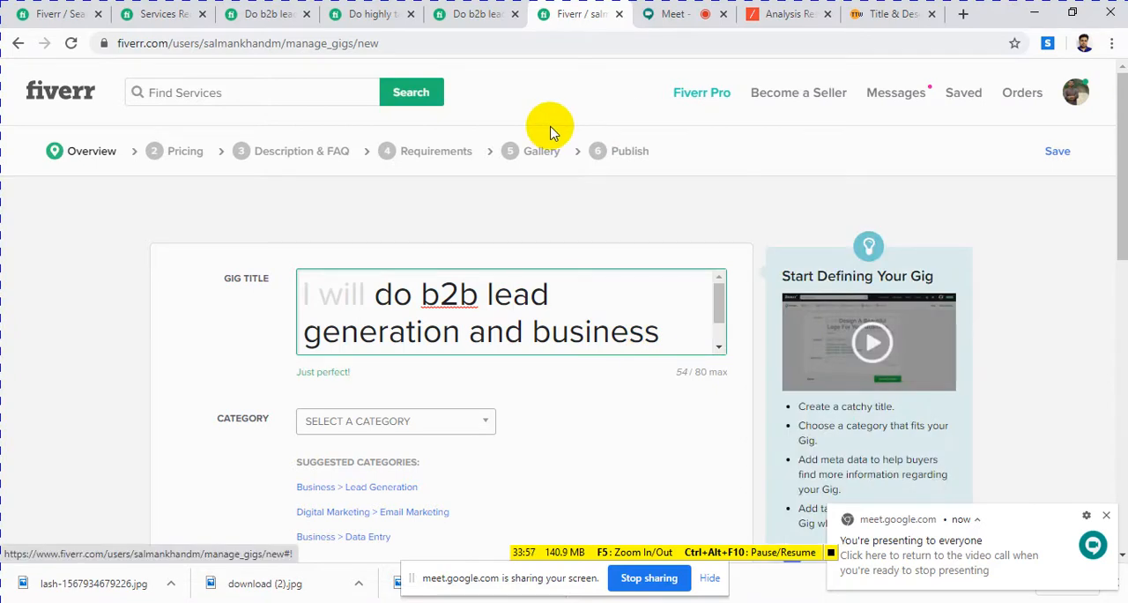
pyautogui.click(268, 14)
pyautogui.scroll(-5, 327, 238)
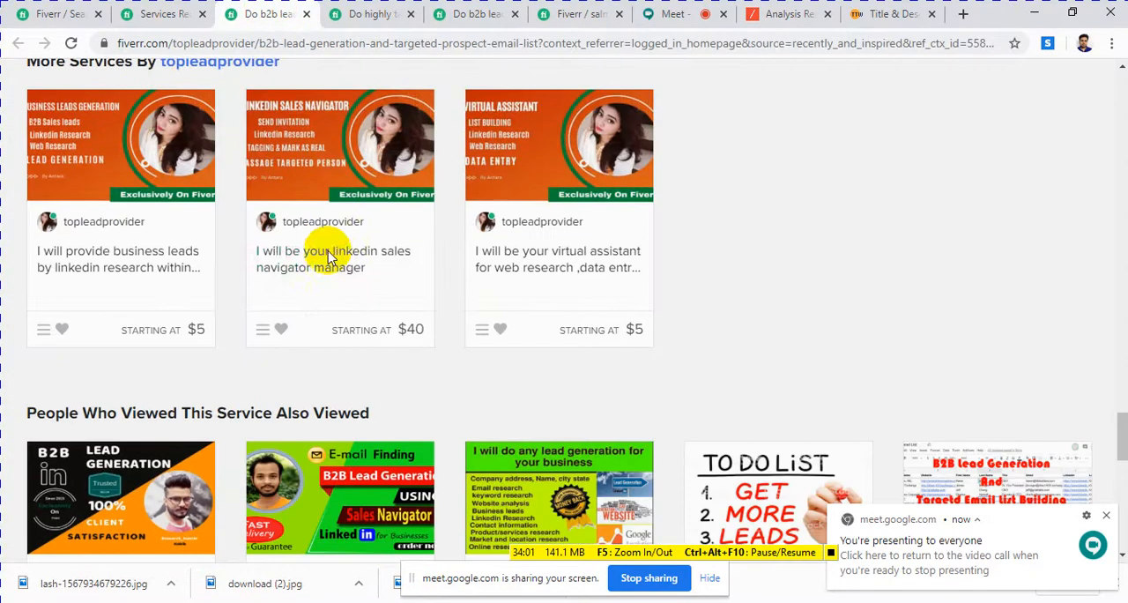
pyautogui.scroll(-3, 327, 303)
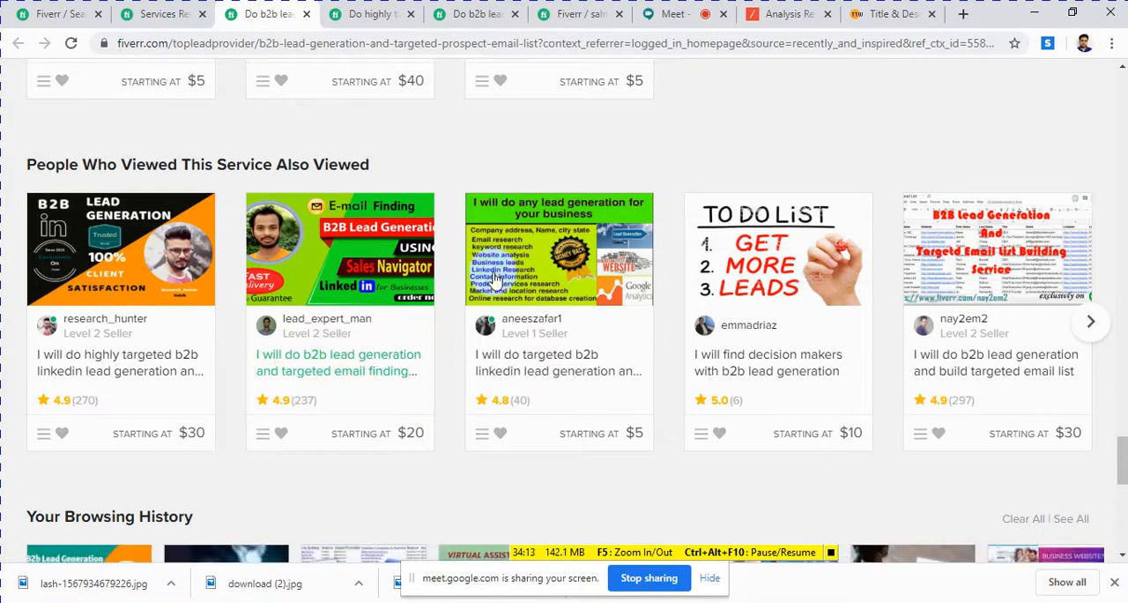
pyautogui.click(575, 15)
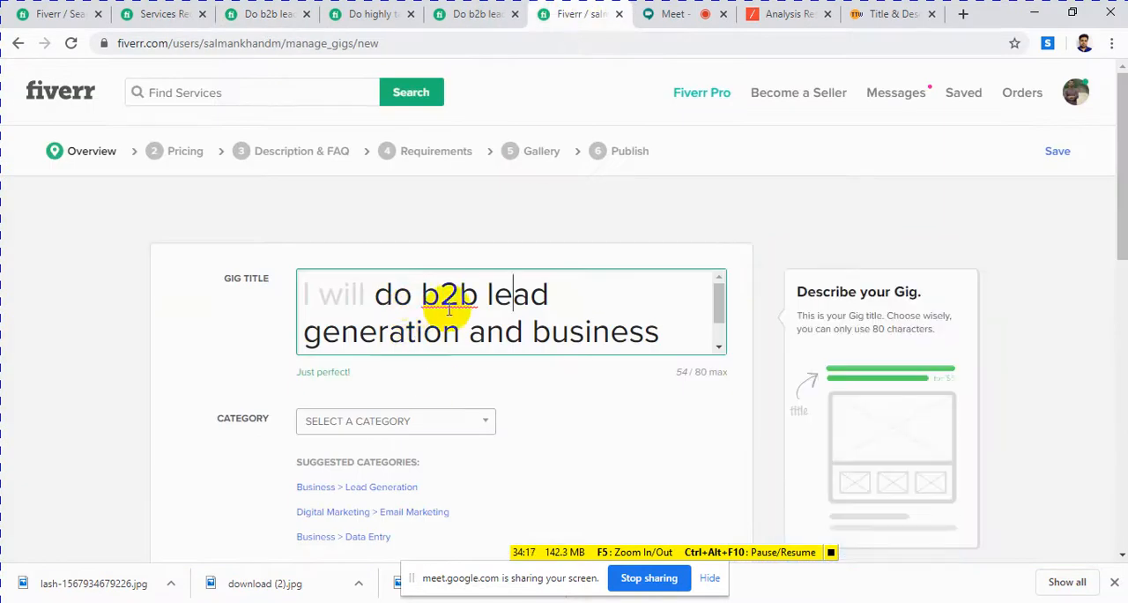
# Step: Review the gig title phrase by phrase, examining "do b2b lead generation" and "business email collection"
pyautogui.moveTo(373, 294); pyautogui.dragTo(529, 295)
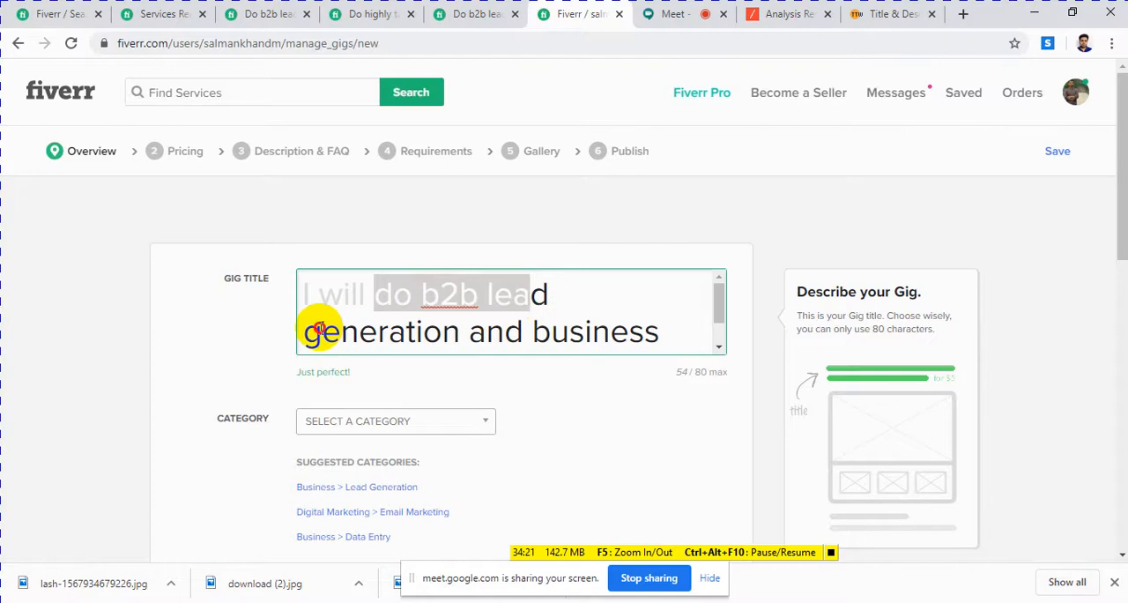
pyautogui.moveTo(313, 336)
pyautogui.mouseDown()
pyautogui.moveTo(536, 328)
pyautogui.moveTo(311, 334)
pyautogui.mouseUp()
pyautogui.click(448, 332)
pyautogui.scroll(-1, 538, 328)
pyautogui.click(529, 332)
pyautogui.click(568, 331)
pyautogui.scroll(1, 562, 326)
pyautogui.doubleClick(450, 295)
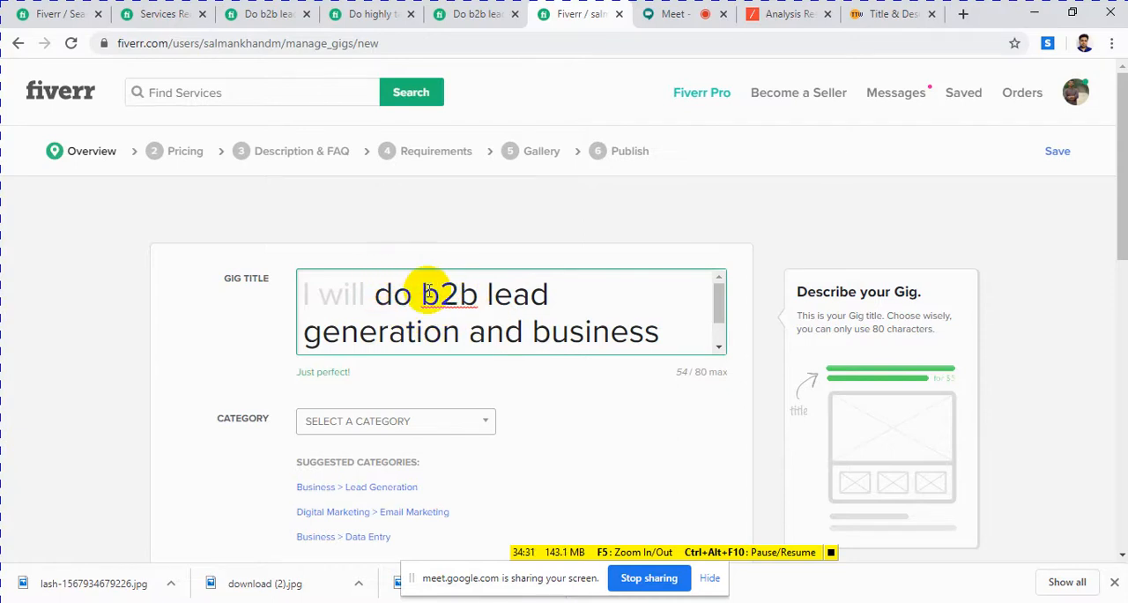
pyautogui.scroll(-3, 528, 304)
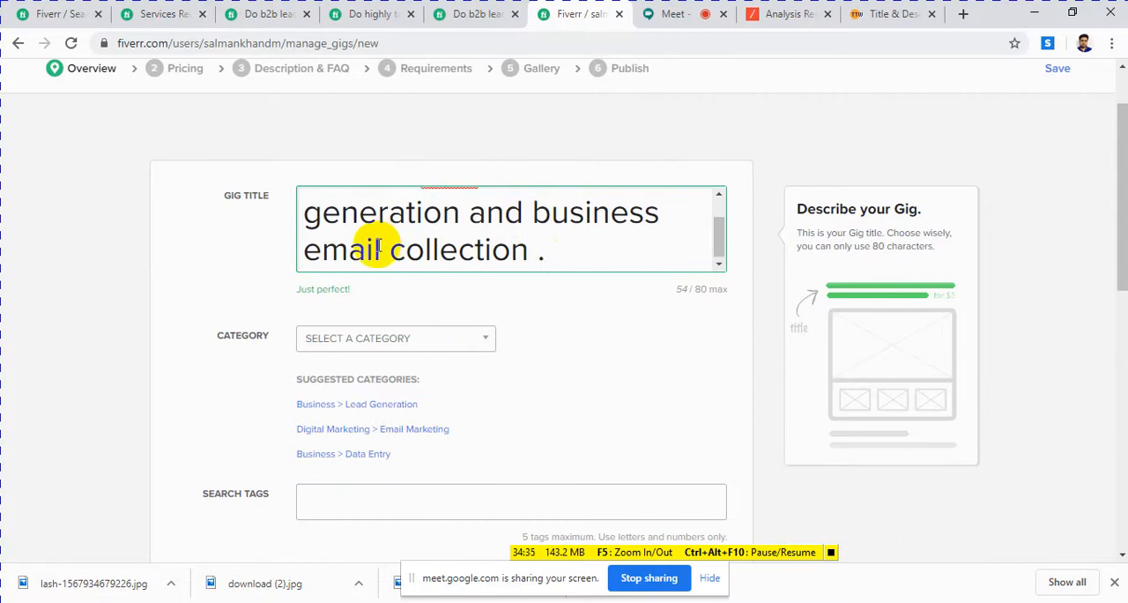
pyautogui.scroll(3, 352, 242)
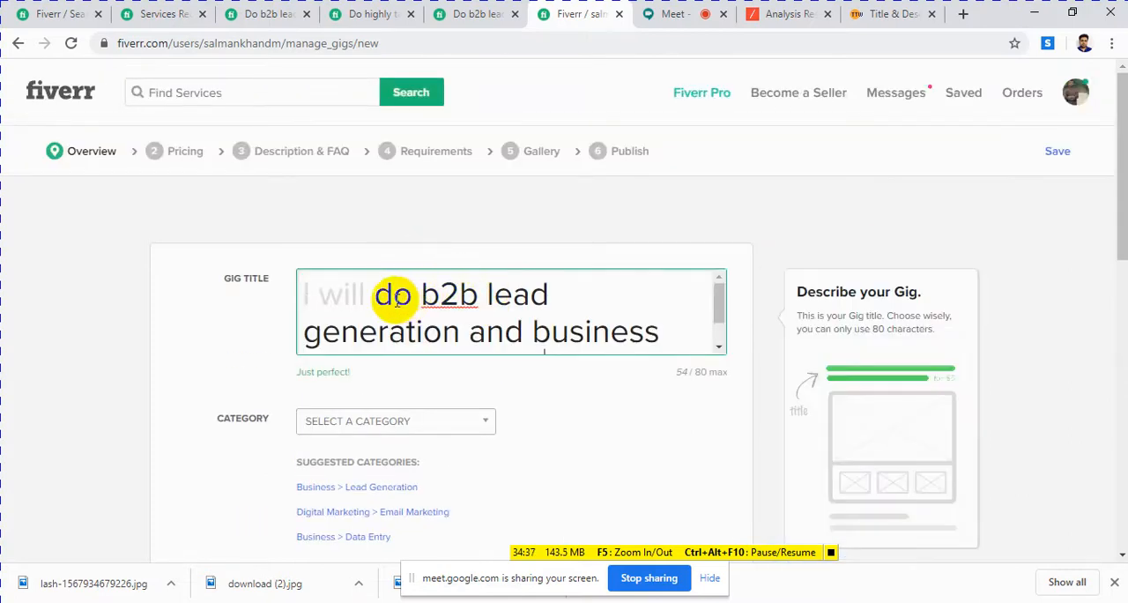
pyautogui.moveTo(393, 294); pyautogui.dragTo(537, 295)
pyautogui.click(550, 294)
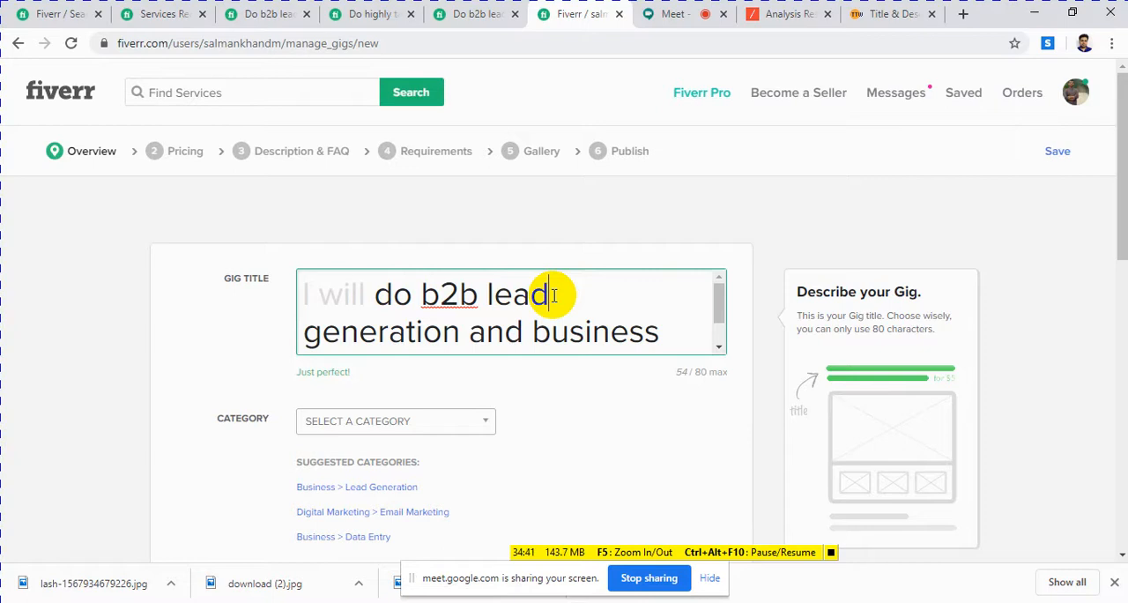
pyautogui.click(674, 226)
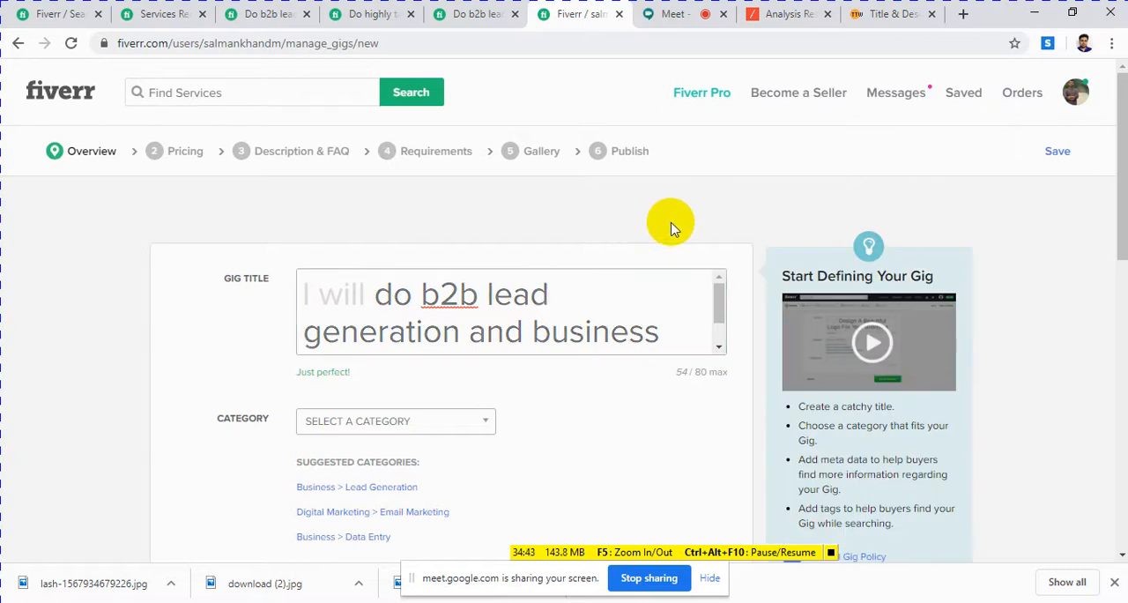
# Step: Set the gig's category to Digital Marketing
pyautogui.scroll(-4, 617, 286)
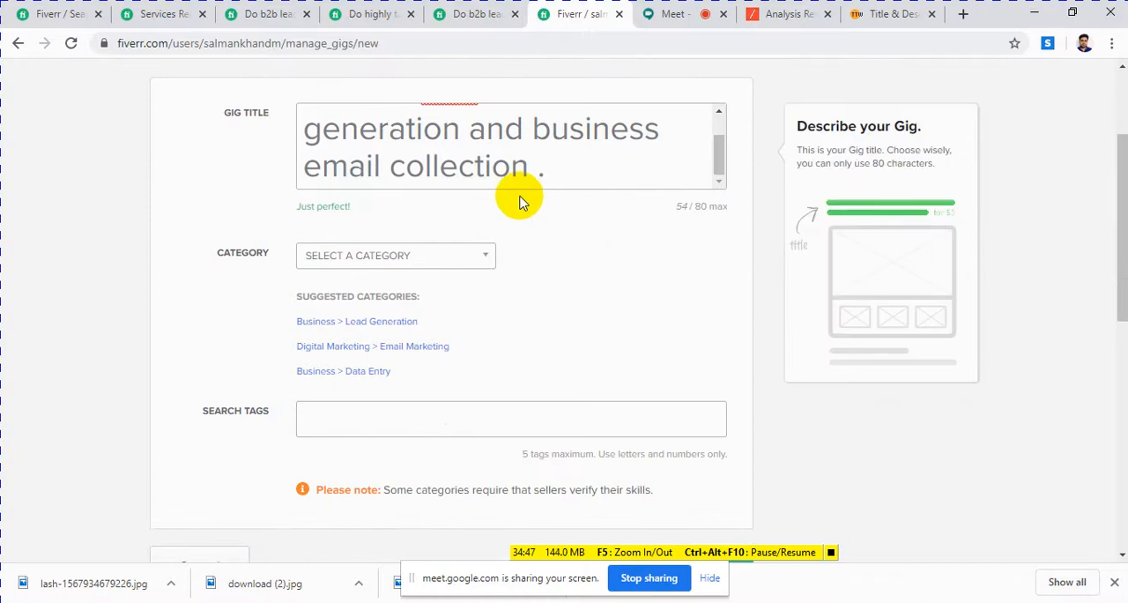
pyautogui.click(406, 255)
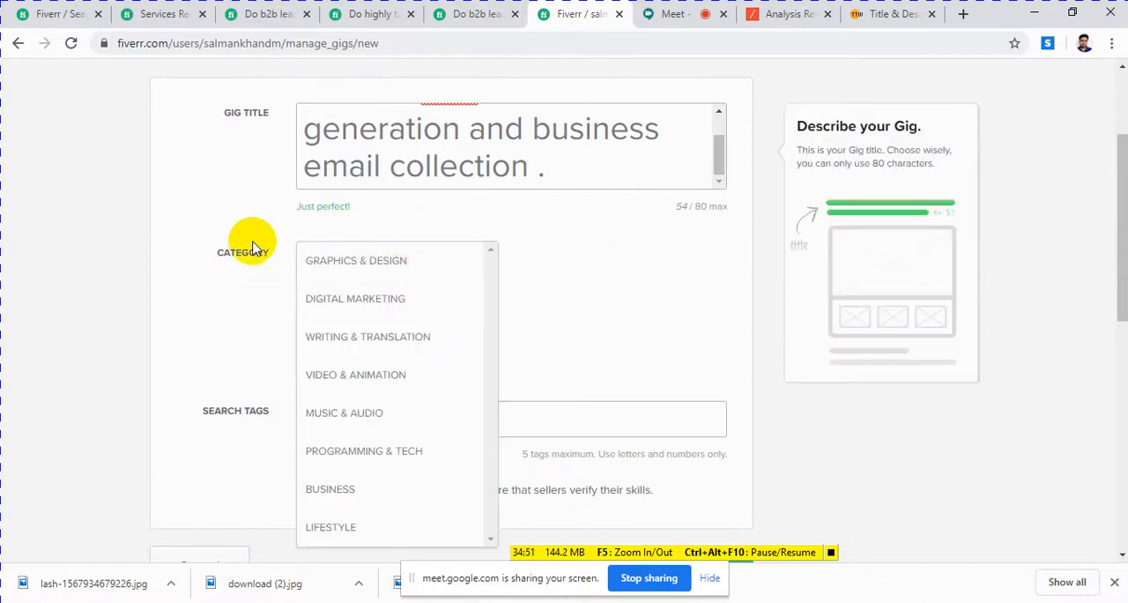
pyautogui.click(367, 310)
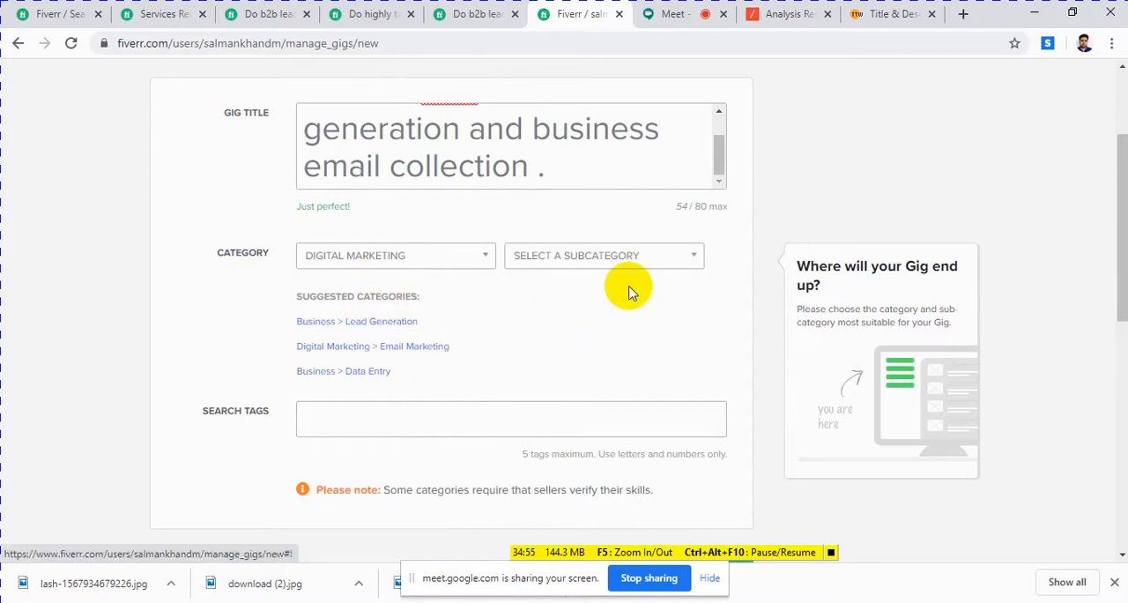
# Step: Set the Digital Marketing subcategory to Other
pyautogui.click(652, 266)
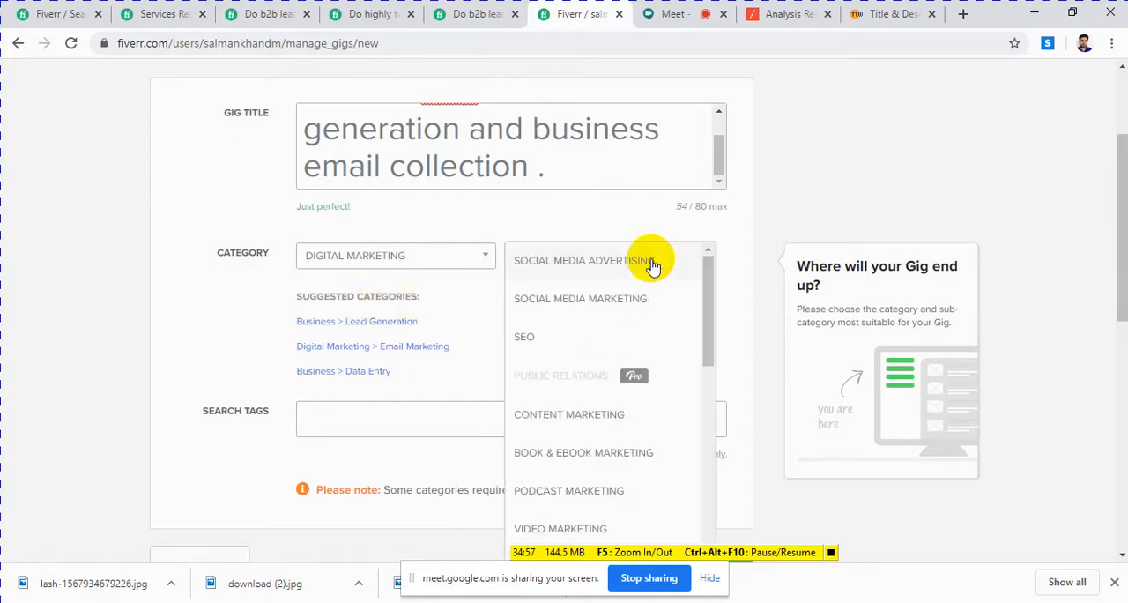
pyautogui.scroll(-4, 617, 313)
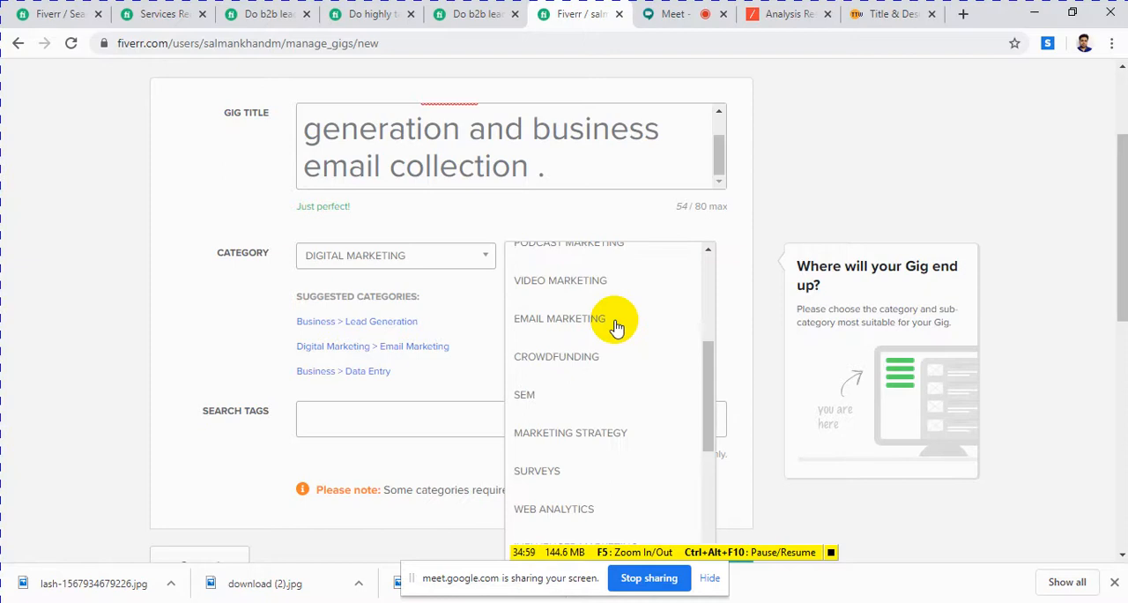
pyautogui.scroll(-5, 616, 326)
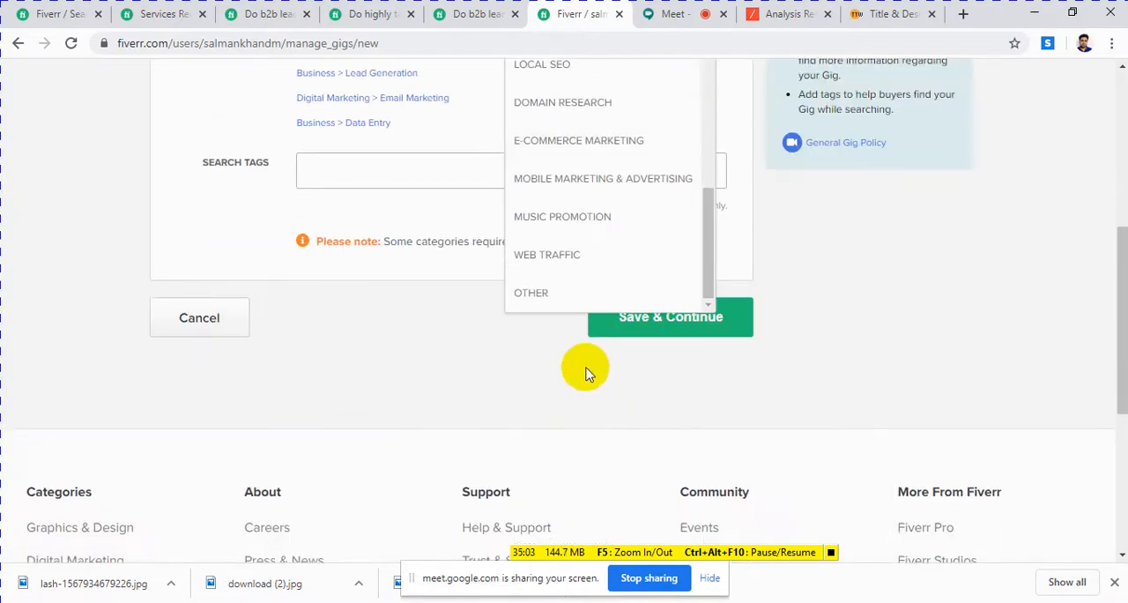
pyautogui.scroll(1, 527, 379)
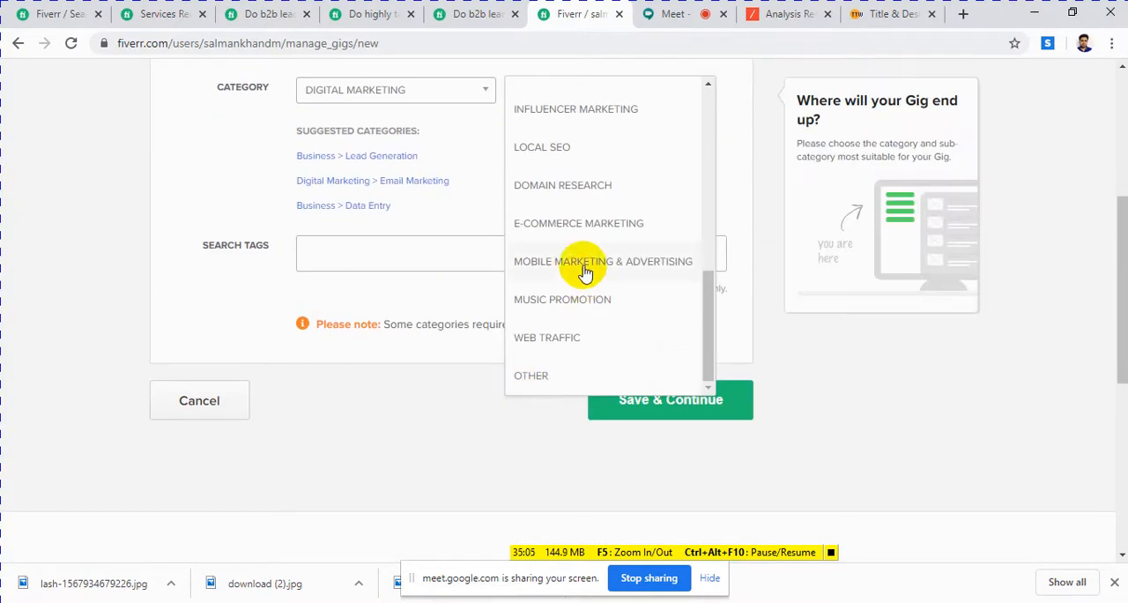
pyautogui.scroll(-1, 583, 272)
pyautogui.scroll(1, 600, 215)
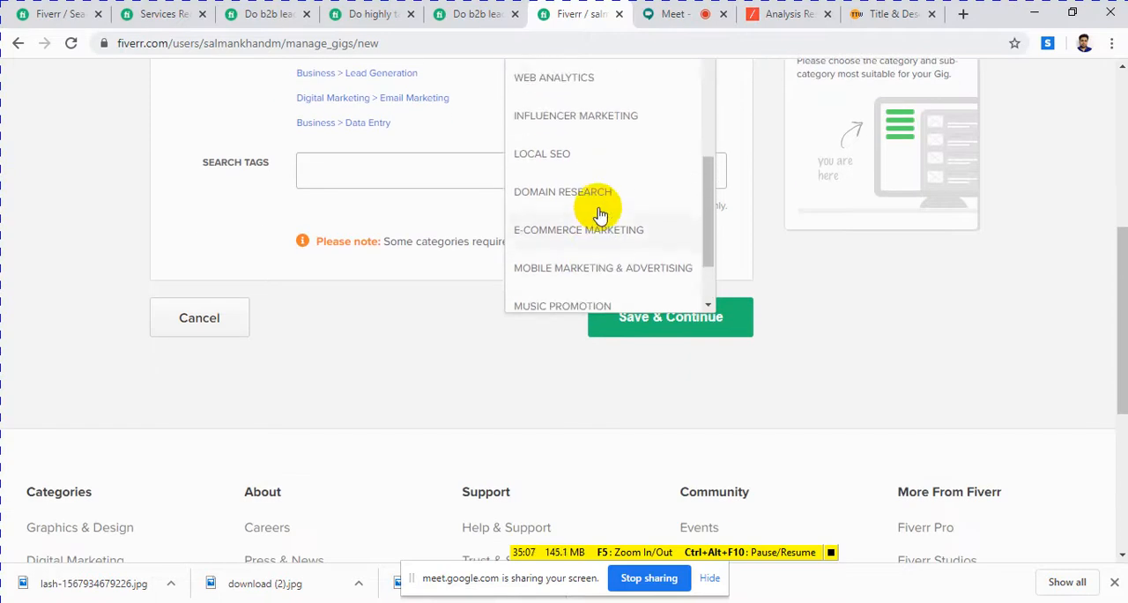
pyautogui.scroll(-1, 599, 214)
pyautogui.click(542, 295)
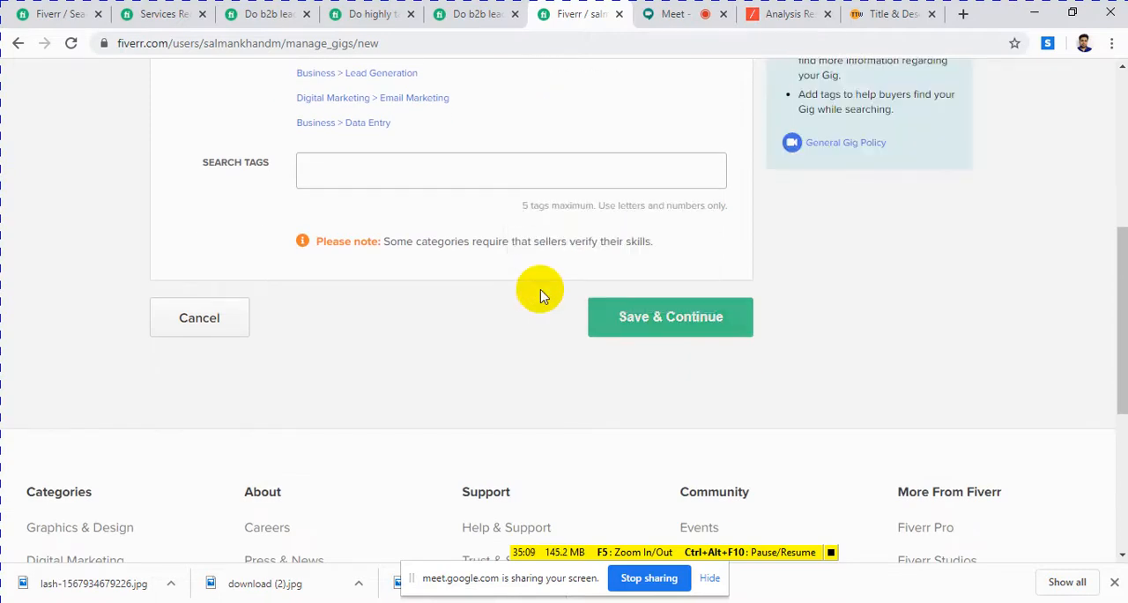
# Step: Change the gig's subcategory to Email Marketing
pyautogui.scroll(3, 523, 308)
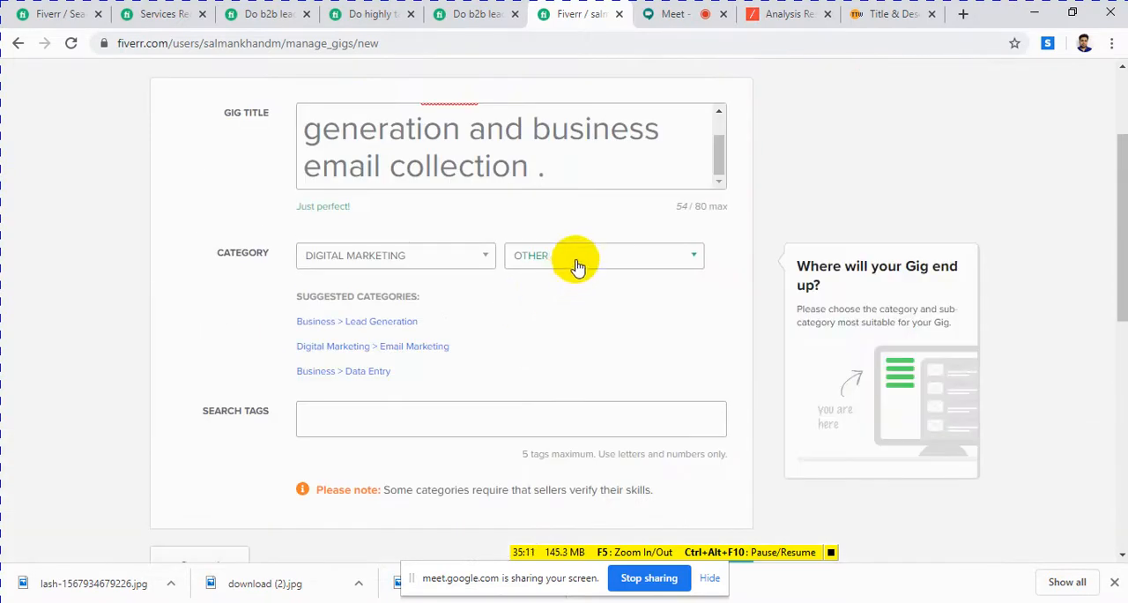
pyautogui.click(577, 266)
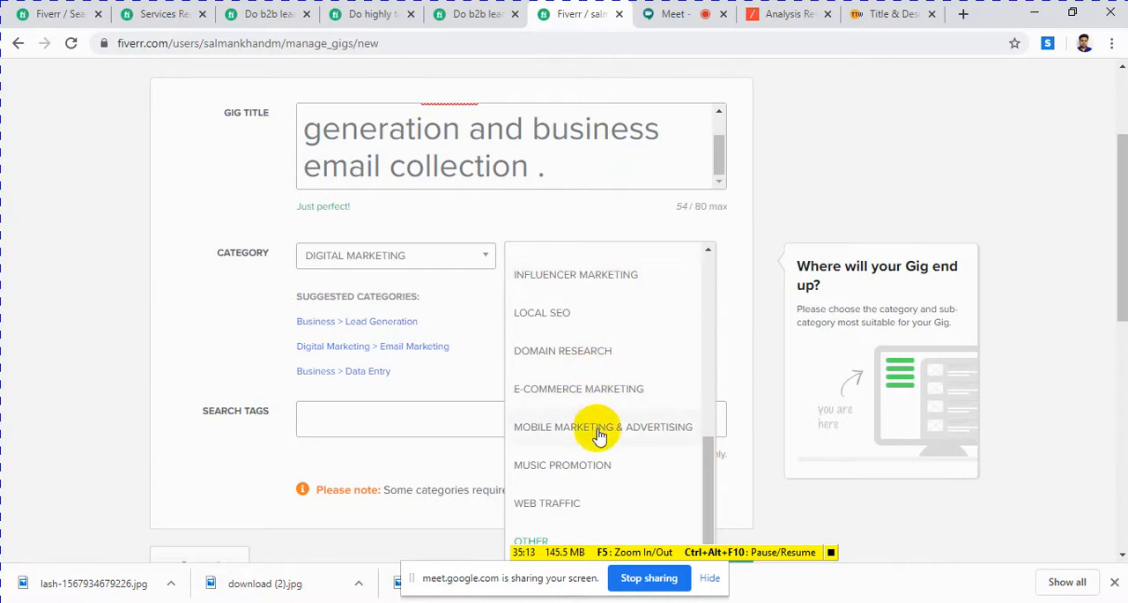
pyautogui.scroll(3, 614, 451)
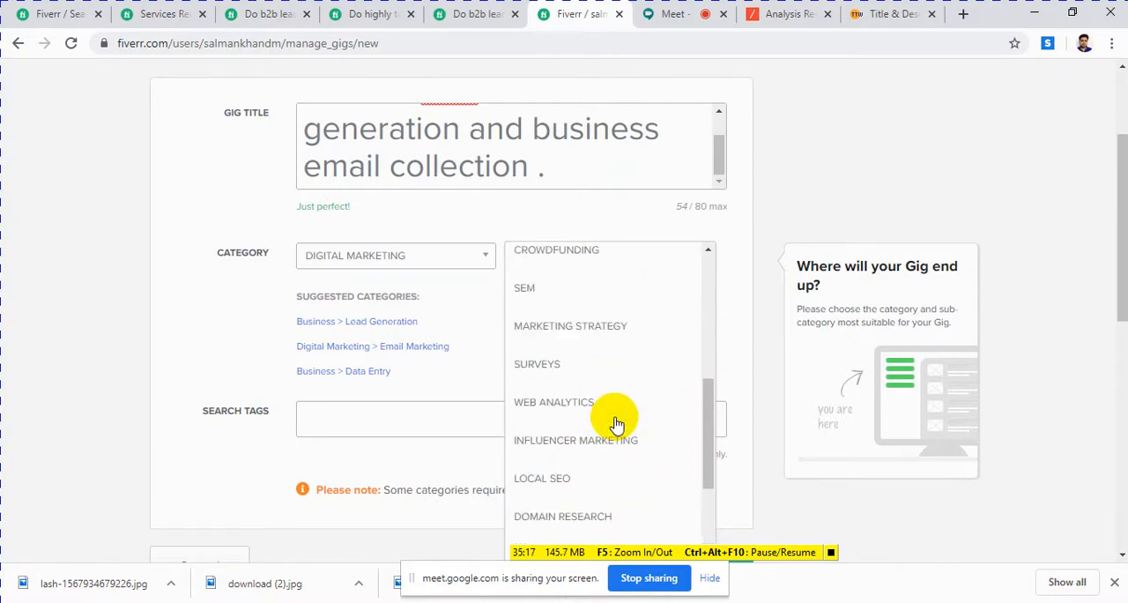
pyautogui.scroll(4, 617, 425)
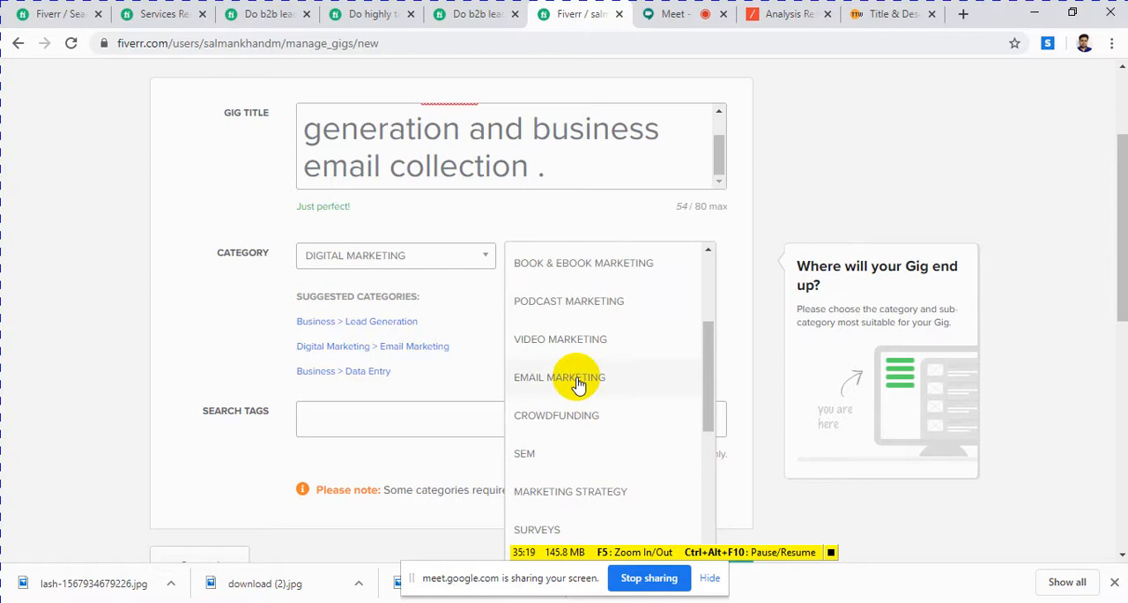
pyautogui.click(577, 380)
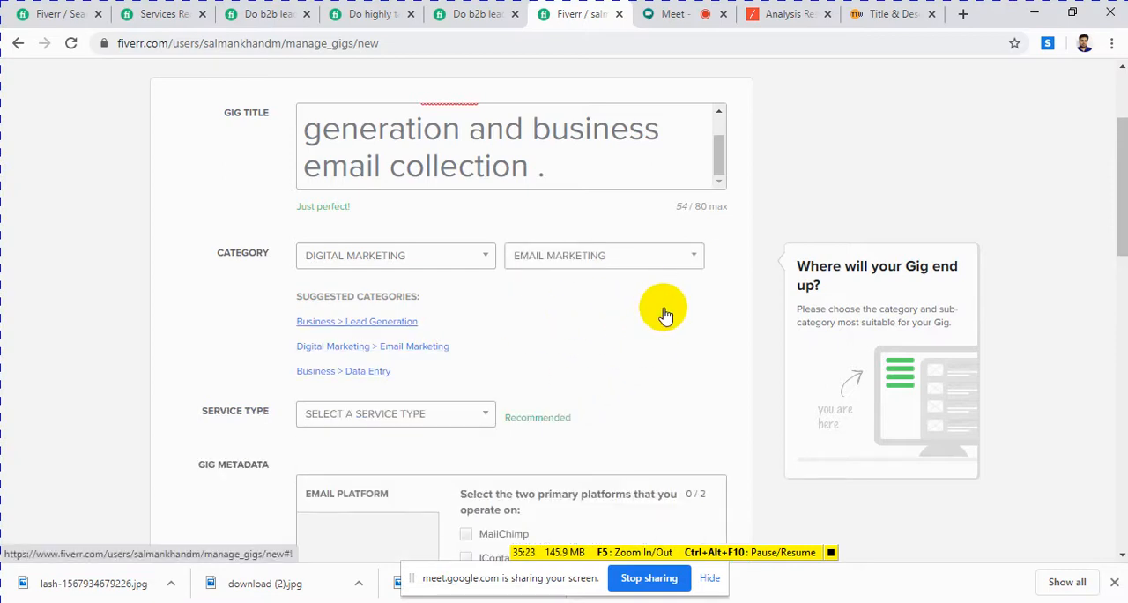
# Step: Look through the service types offered for Email Marketing and close the list without choosing one
pyautogui.scroll(-1, 518, 346)
pyautogui.click(458, 340)
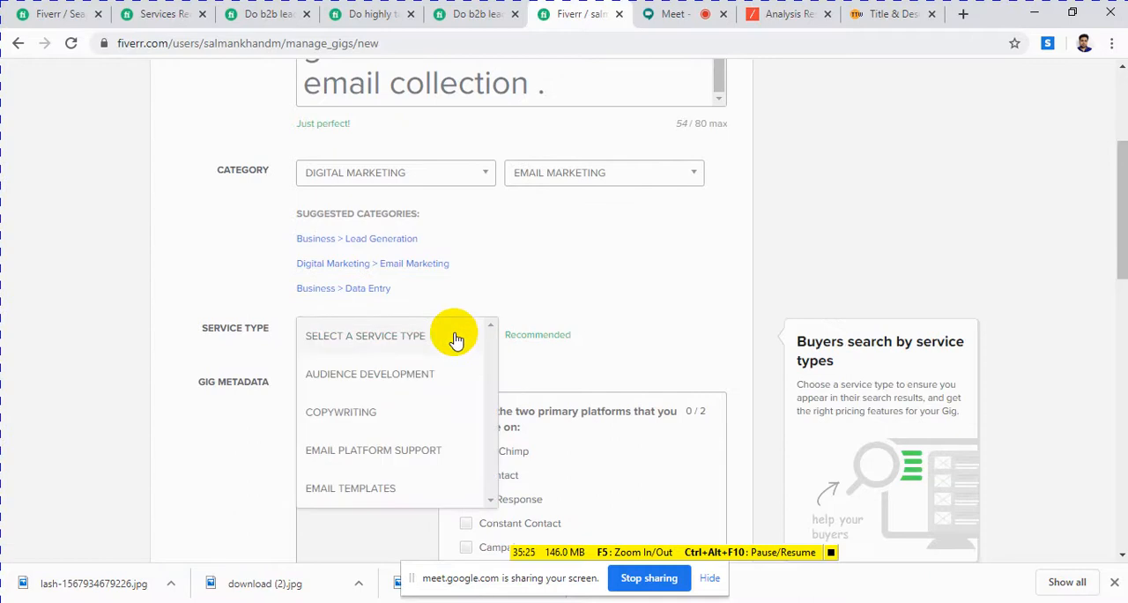
pyautogui.scroll(-2, 657, 277)
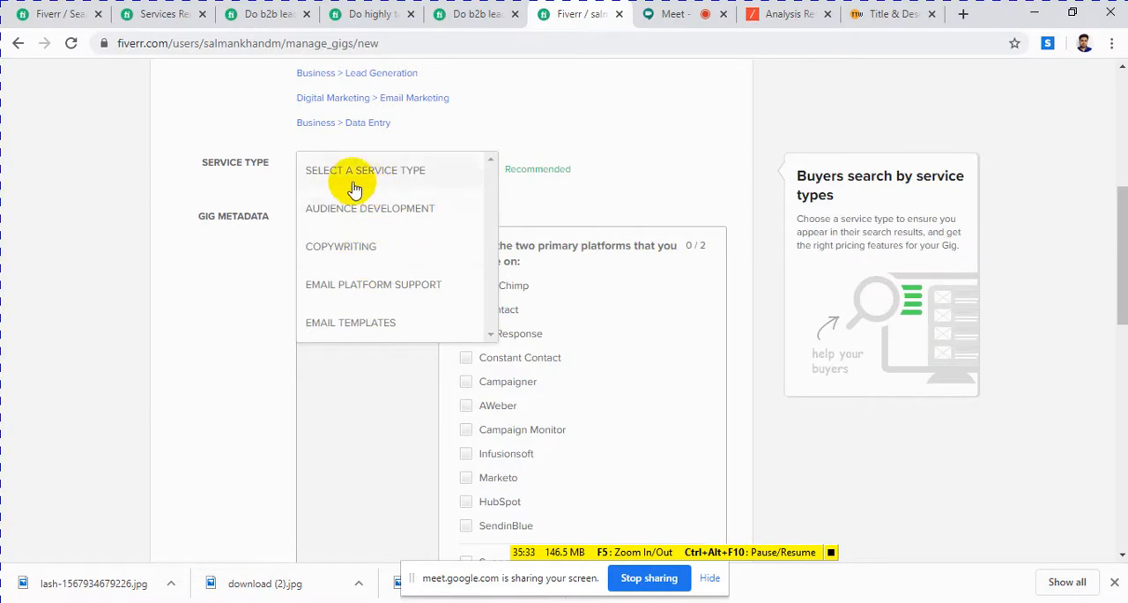
pyautogui.click(653, 174)
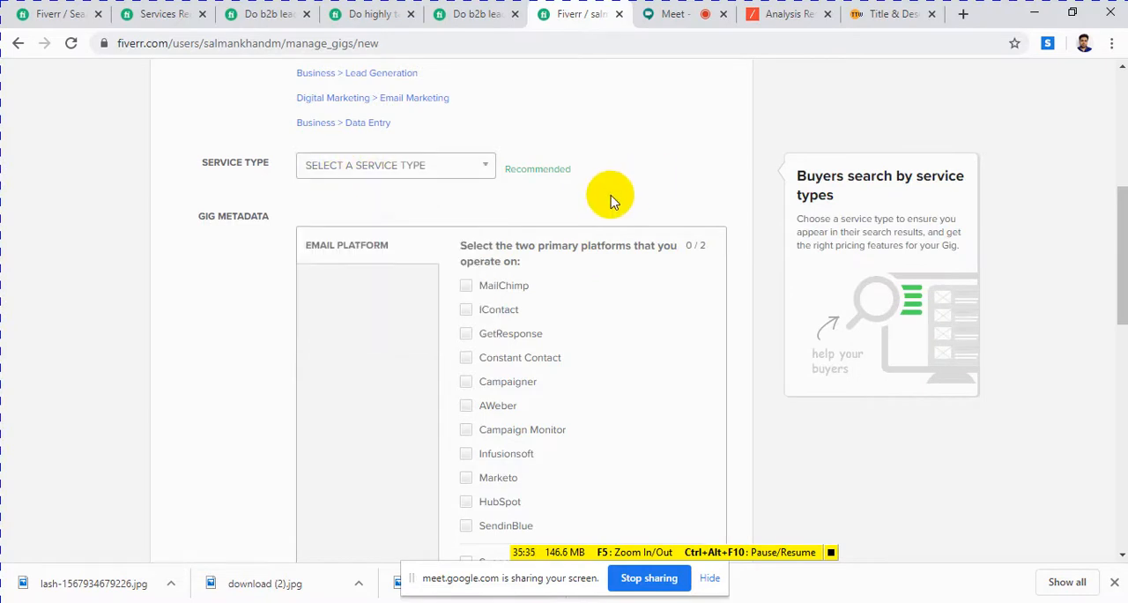
# Step: Look through the Digital Marketing subcategories from Social Media Advertising to Other, and choose Email Marketing again
pyautogui.scroll(3, 597, 212)
pyautogui.click(589, 256)
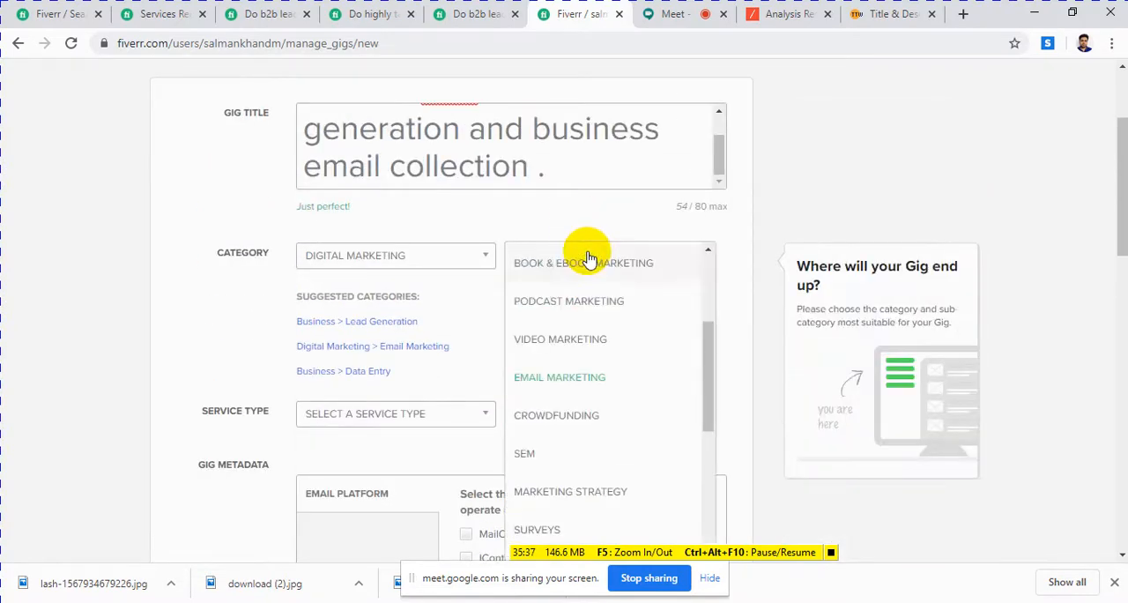
pyautogui.scroll(3, 600, 334)
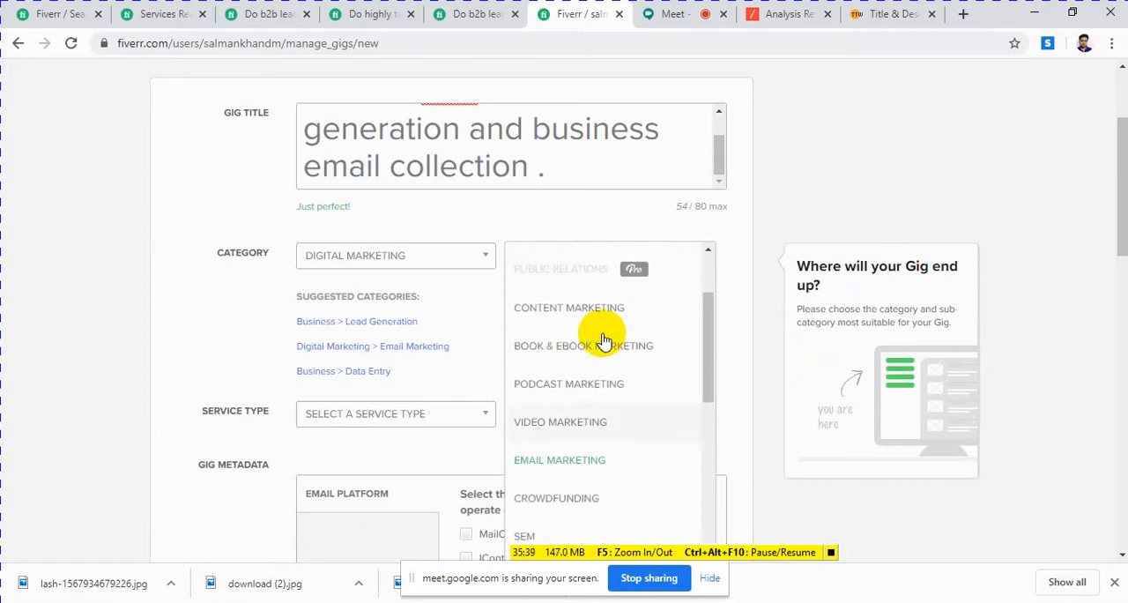
pyautogui.scroll(5, 603, 339)
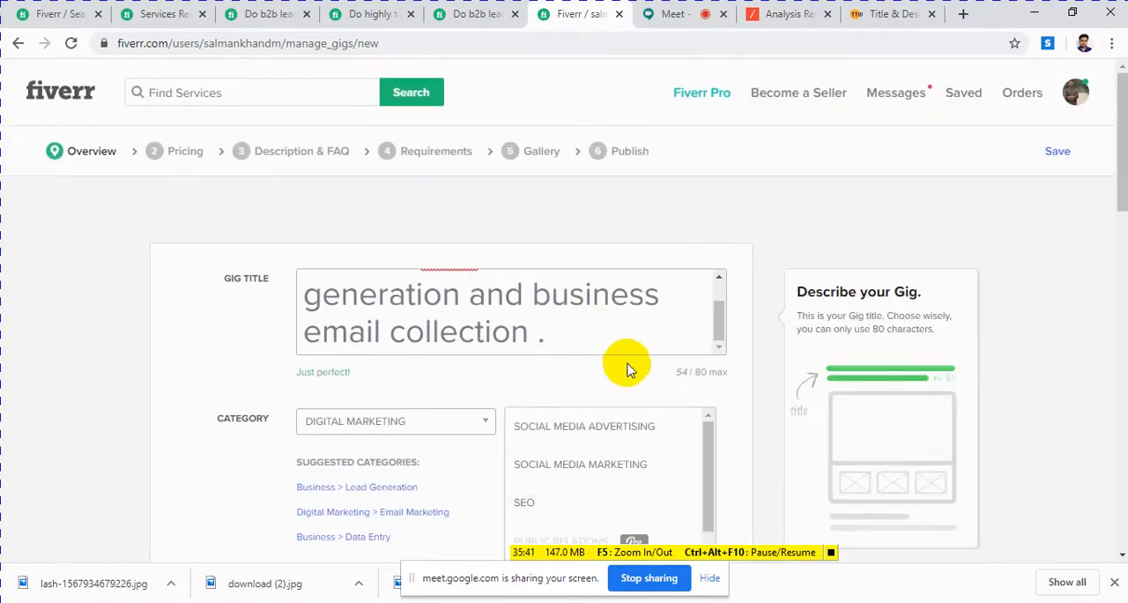
pyautogui.scroll(-2, 661, 300)
pyautogui.scroll(-3, 608, 352)
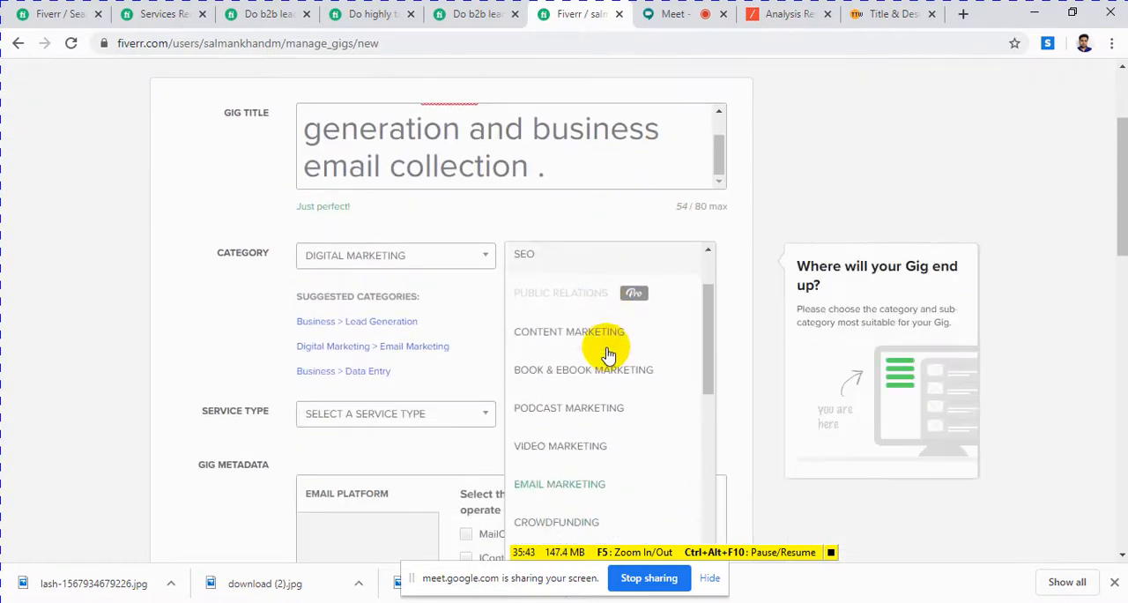
pyautogui.scroll(-4, 608, 354)
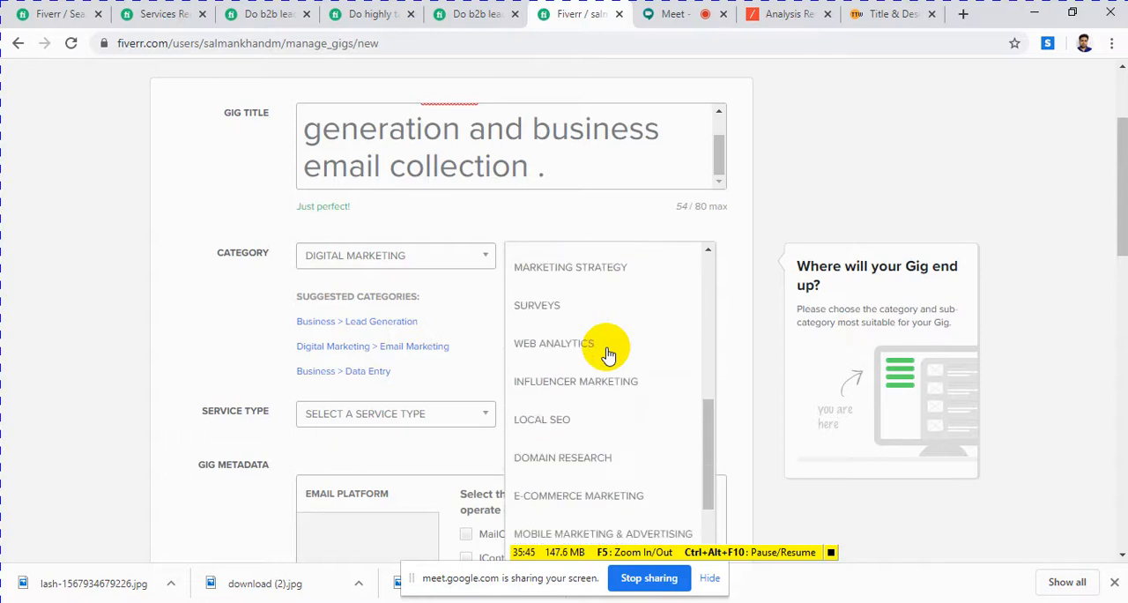
pyautogui.scroll(-2, 608, 355)
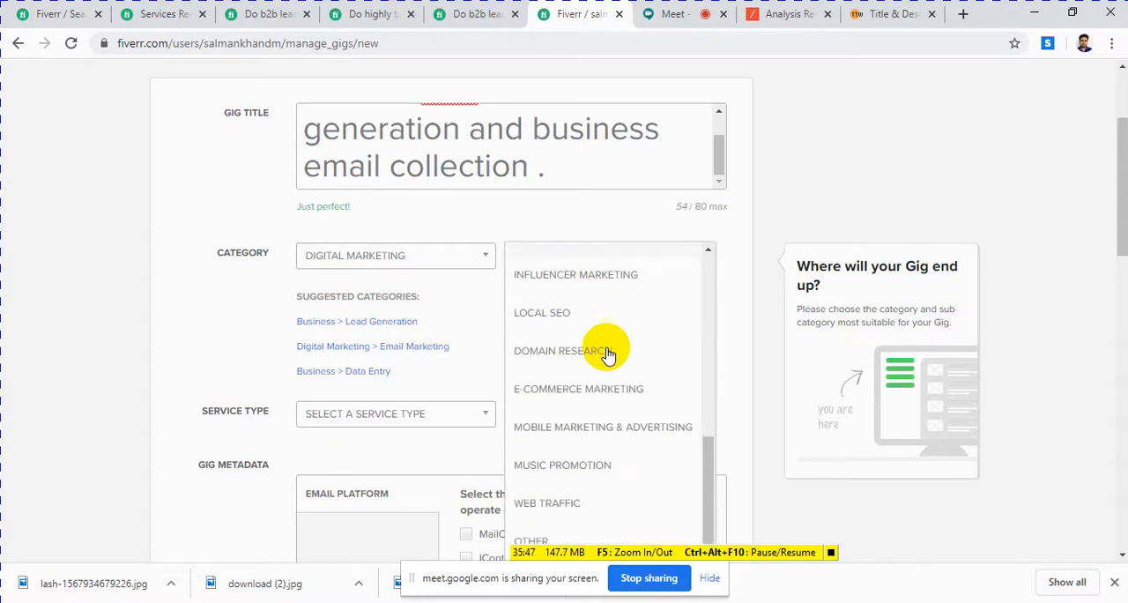
pyautogui.scroll(-2, 608, 354)
pyautogui.scroll(5, 608, 354)
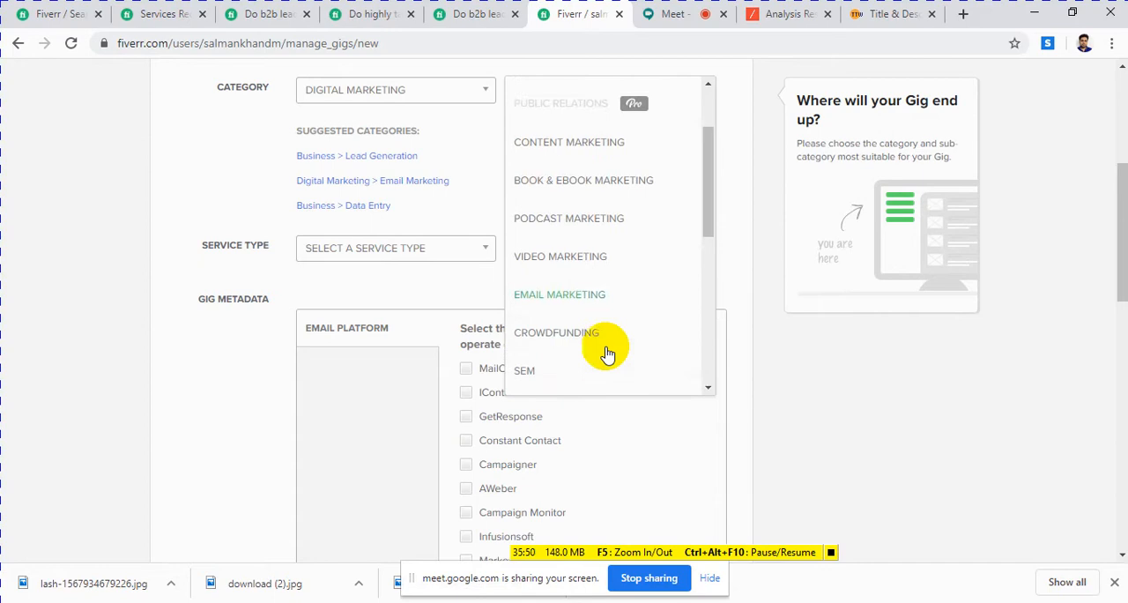
pyautogui.click(592, 295)
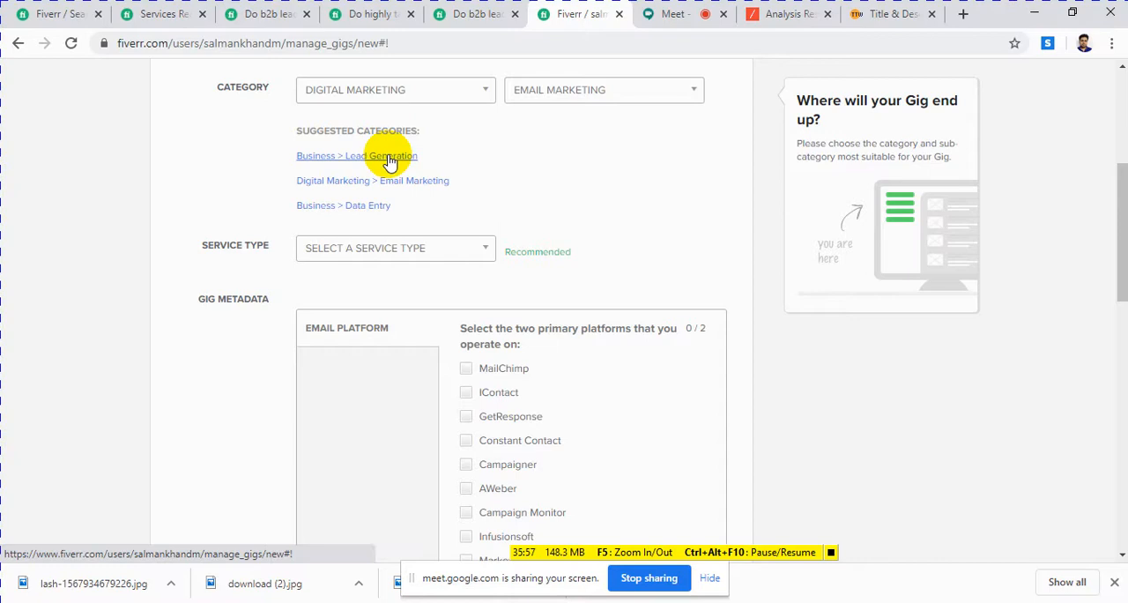
# Step: Apply the suggested category Business > Lead Generation and set the industry expertise to Not Defined
pyautogui.click(390, 159)
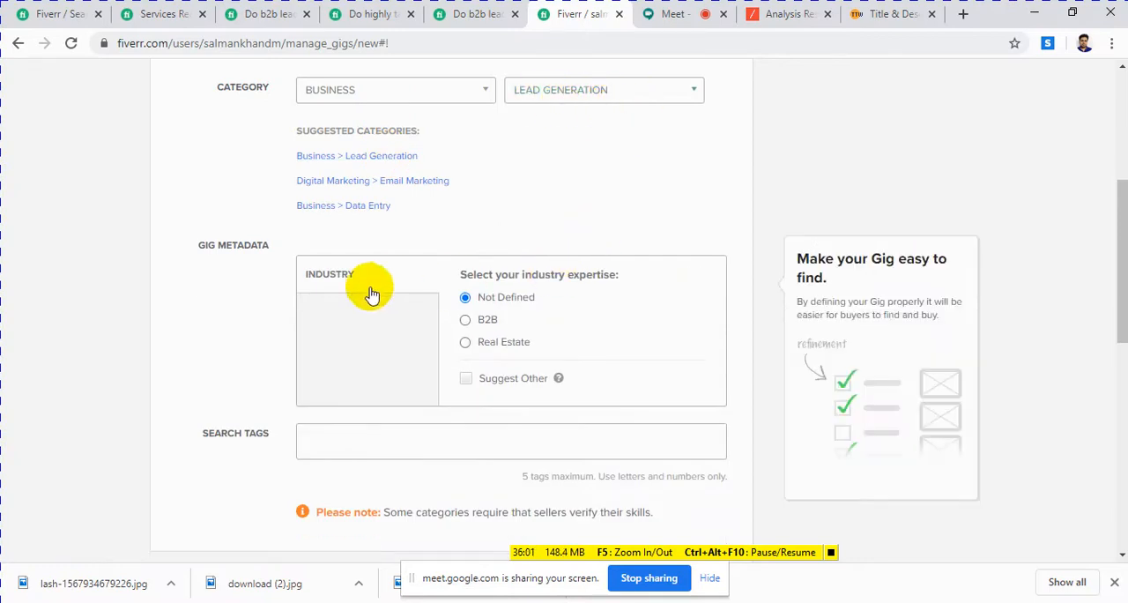
pyautogui.scroll(-1, 425, 217)
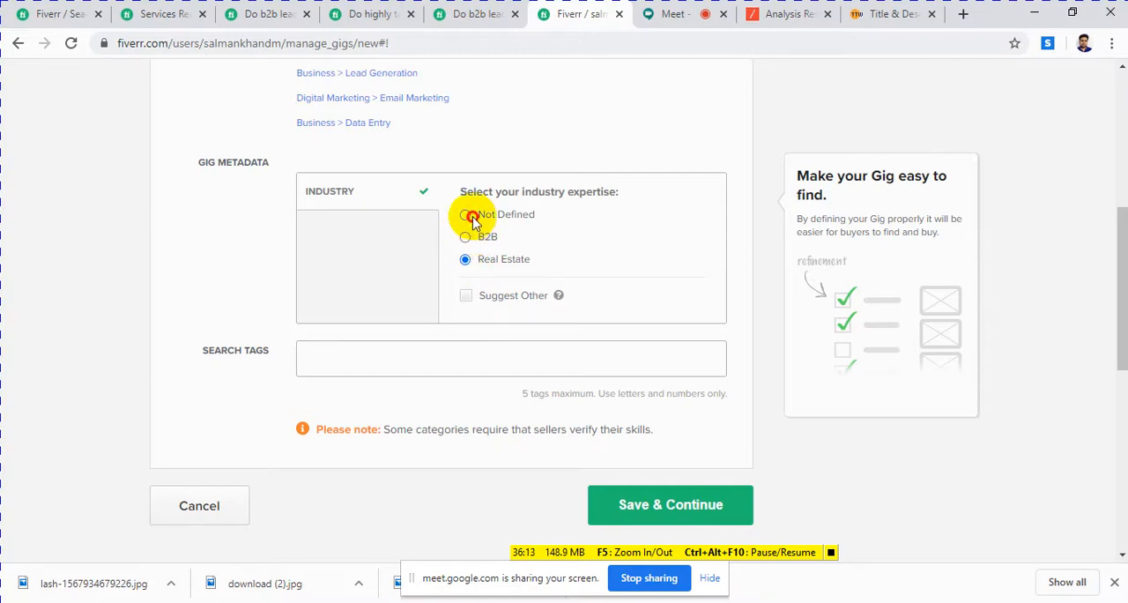
pyautogui.scroll(-3, 560, 328)
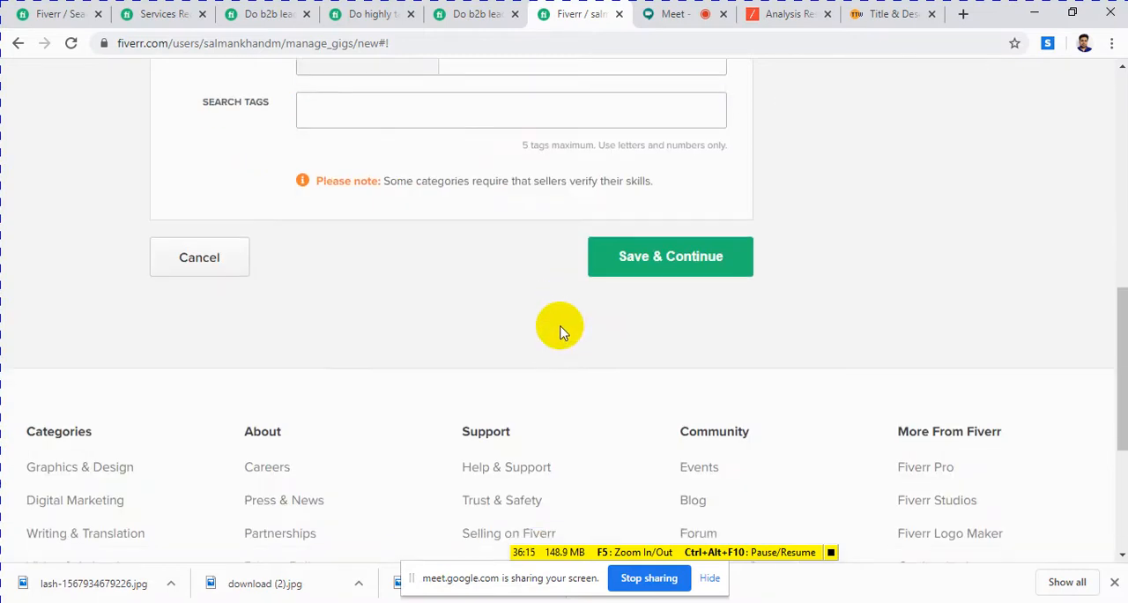
pyautogui.scroll(7, 414, 319)
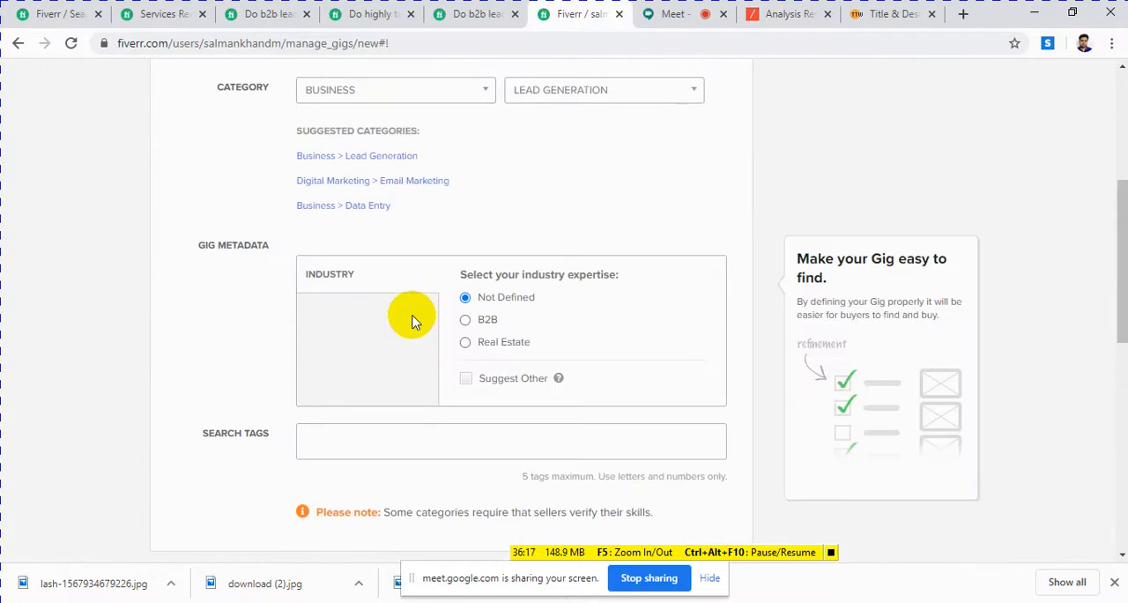
pyautogui.scroll(-4, 414, 315)
pyautogui.scroll(4, 411, 315)
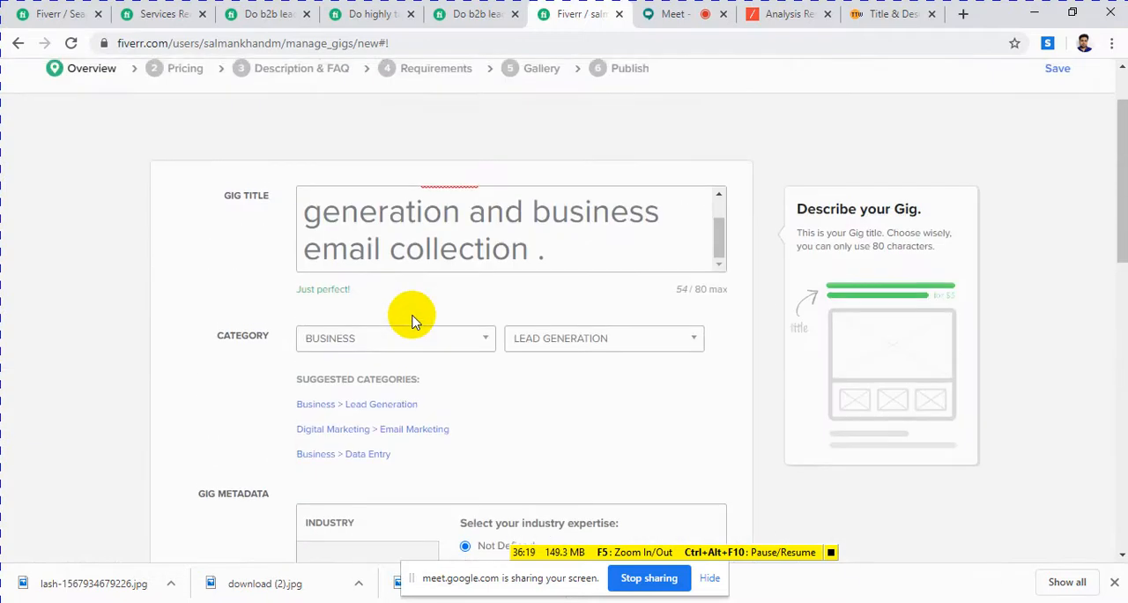
pyautogui.scroll(-5, 470, 319)
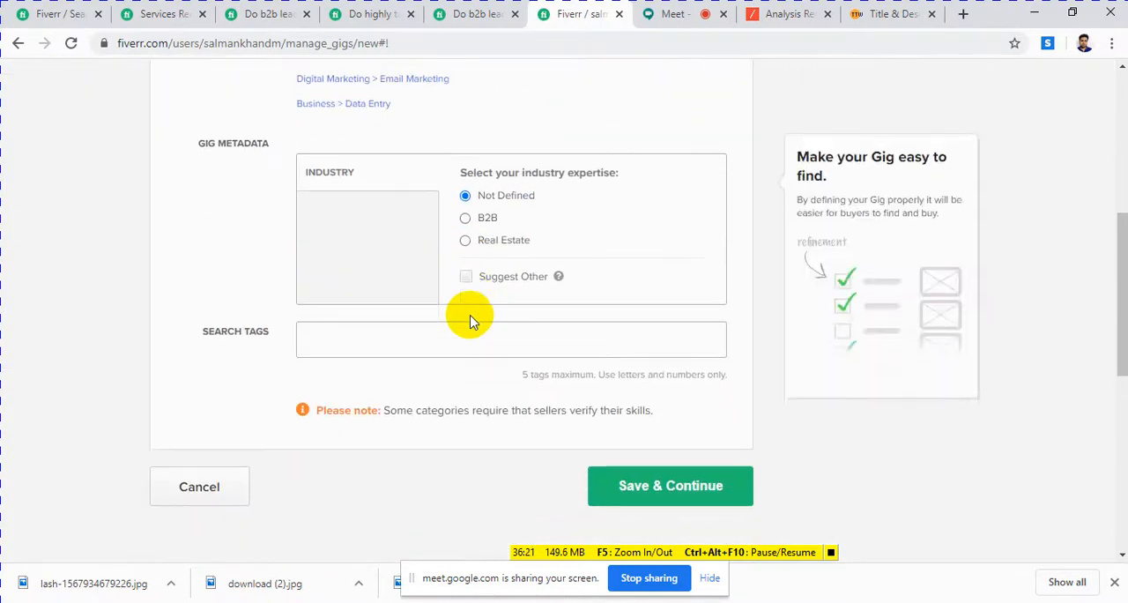
# Step: Copy "b2b lead generation" from the gig title and paste it into the search tags
pyautogui.click(373, 277)
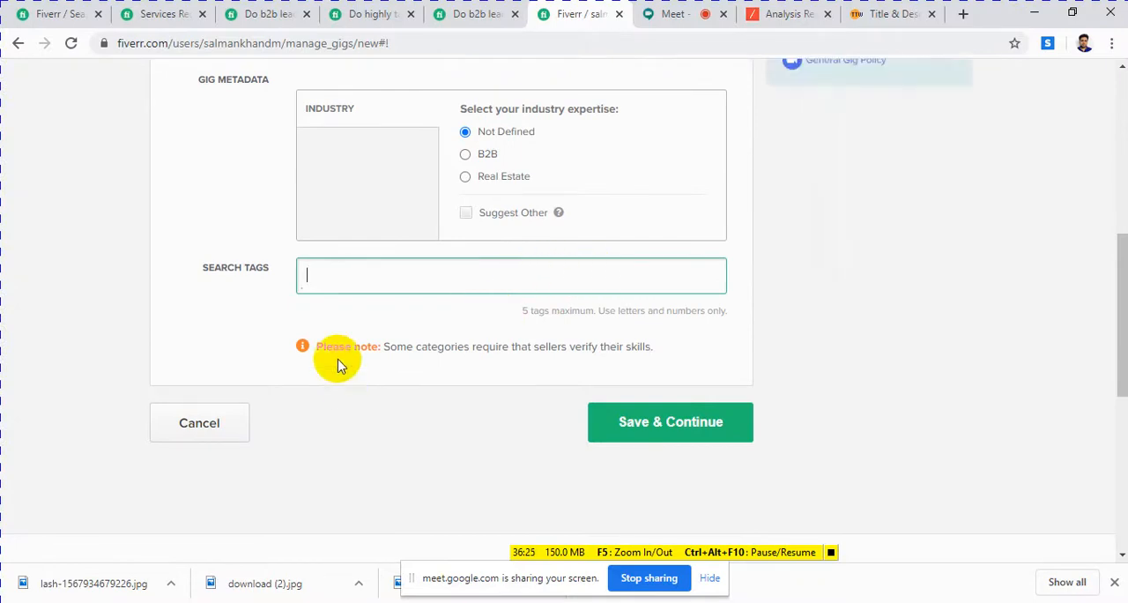
pyautogui.scroll(6, 337, 365)
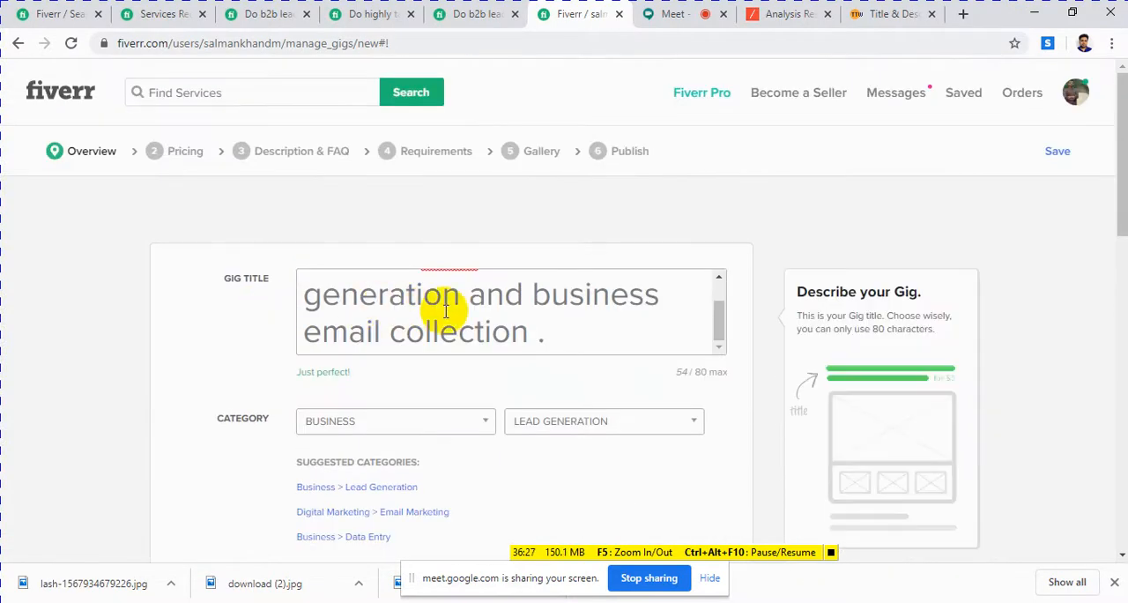
pyautogui.scroll(1, 445, 310)
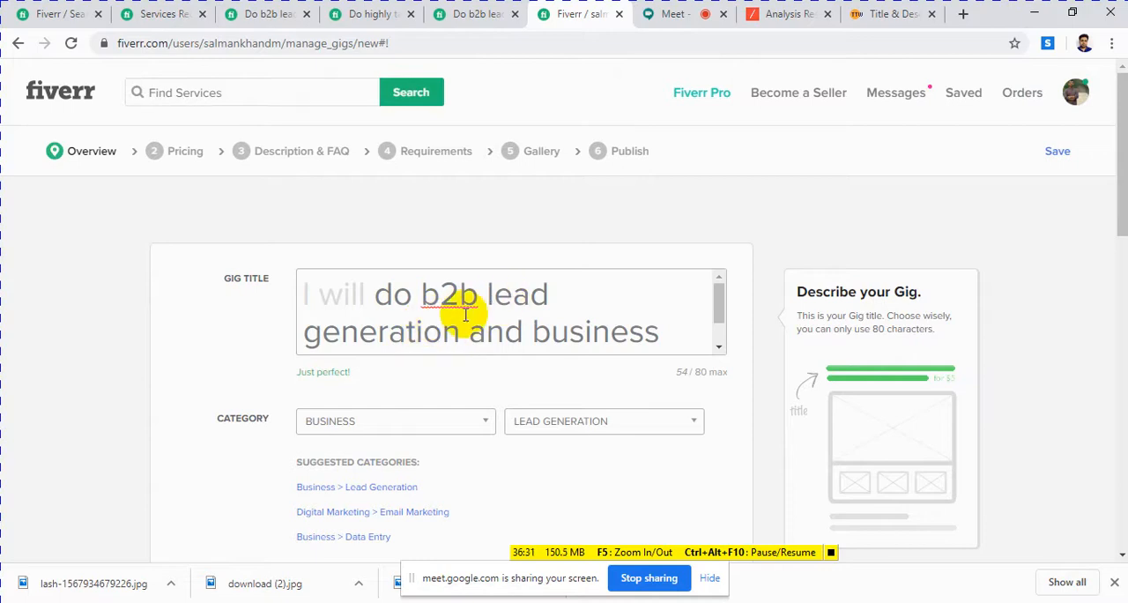
pyautogui.moveTo(466, 332); pyautogui.dragTo(443, 308)
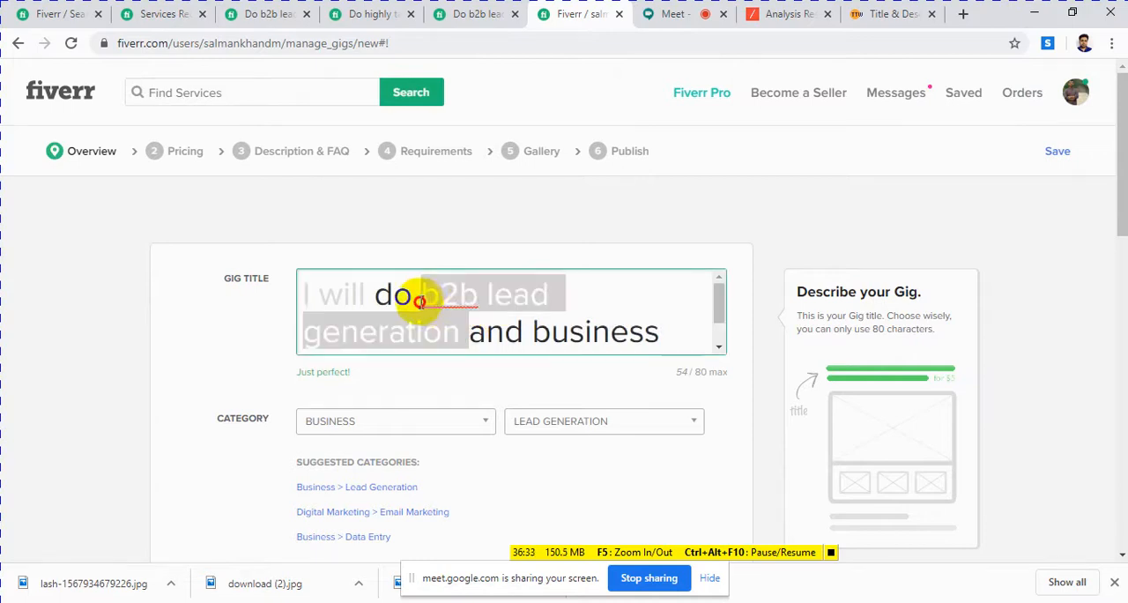
pyautogui.rightClick(436, 303)
pyautogui.click(487, 328)
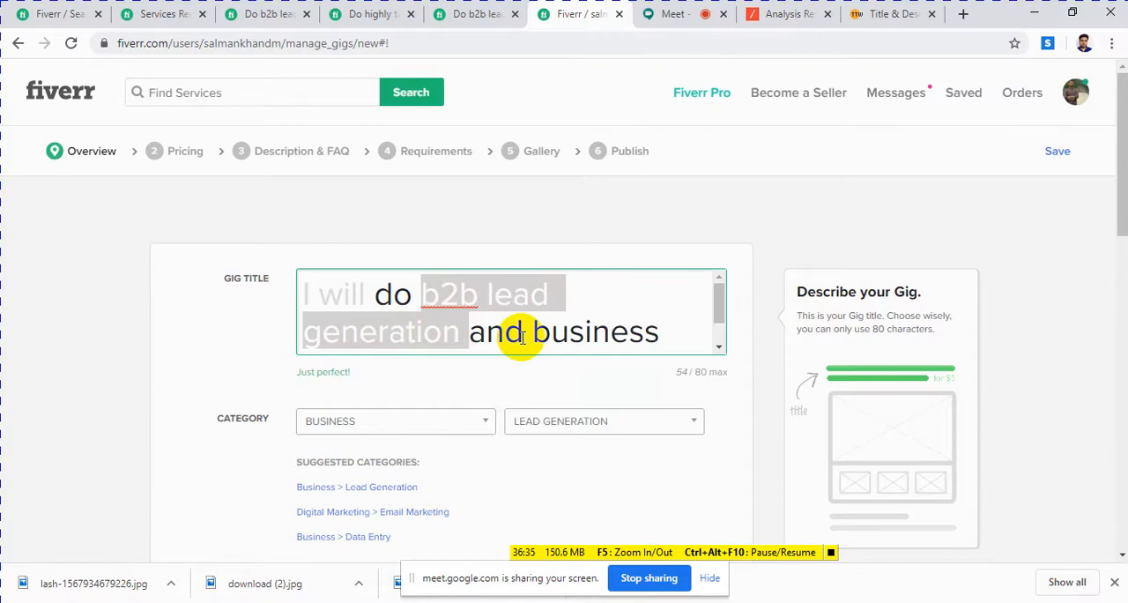
pyautogui.scroll(-1, 546, 344)
pyautogui.click(264, 323)
pyautogui.scroll(-5, 265, 322)
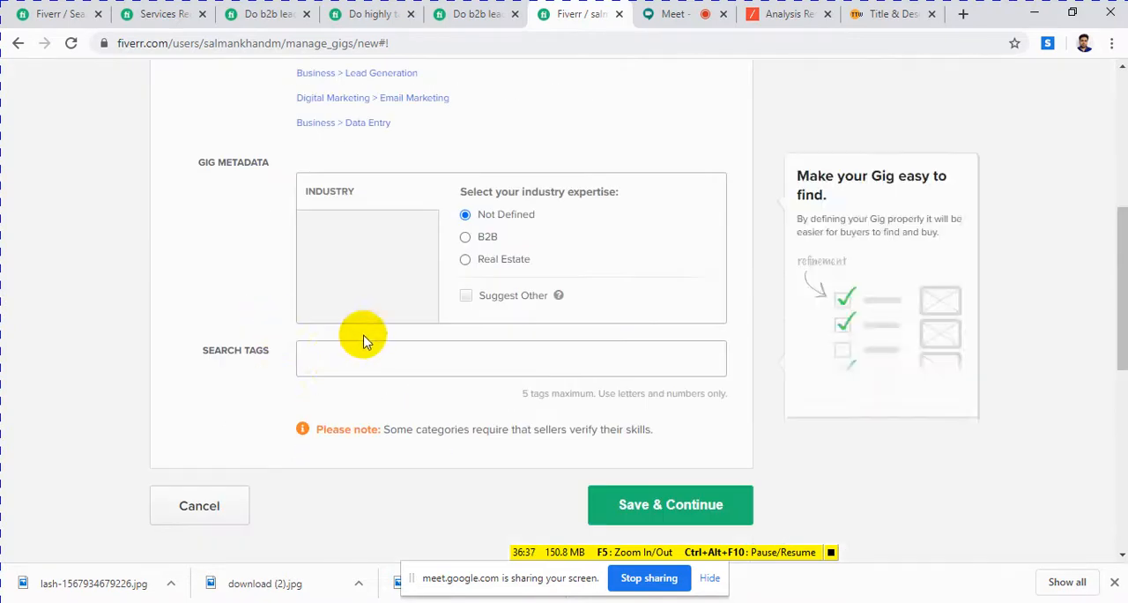
pyautogui.click(336, 357)
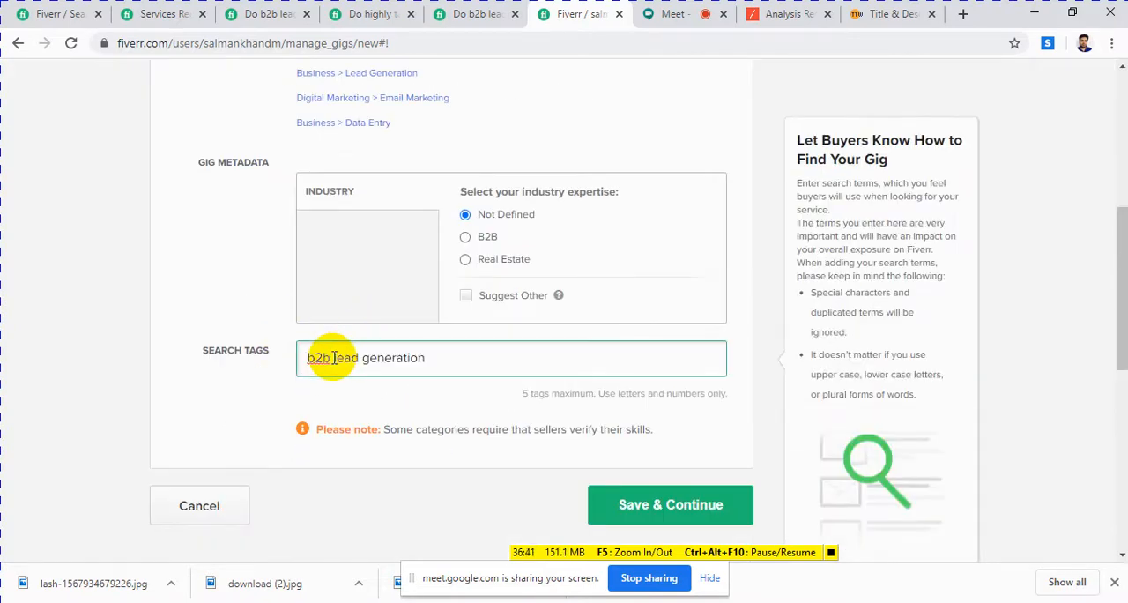
# Step: Copy the whole keyword list from the Notepad document and try pasting it into the search tags in place of the b2b lead generation tag
pyautogui.click(425, 602)
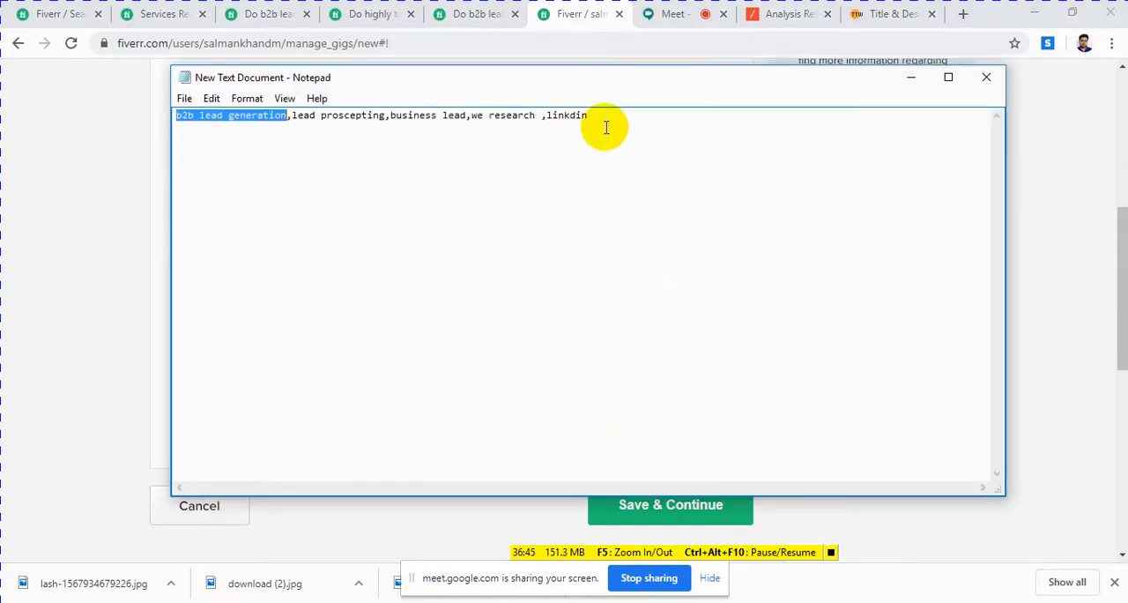
pyautogui.moveTo(617, 128); pyautogui.dragTo(271, 122)
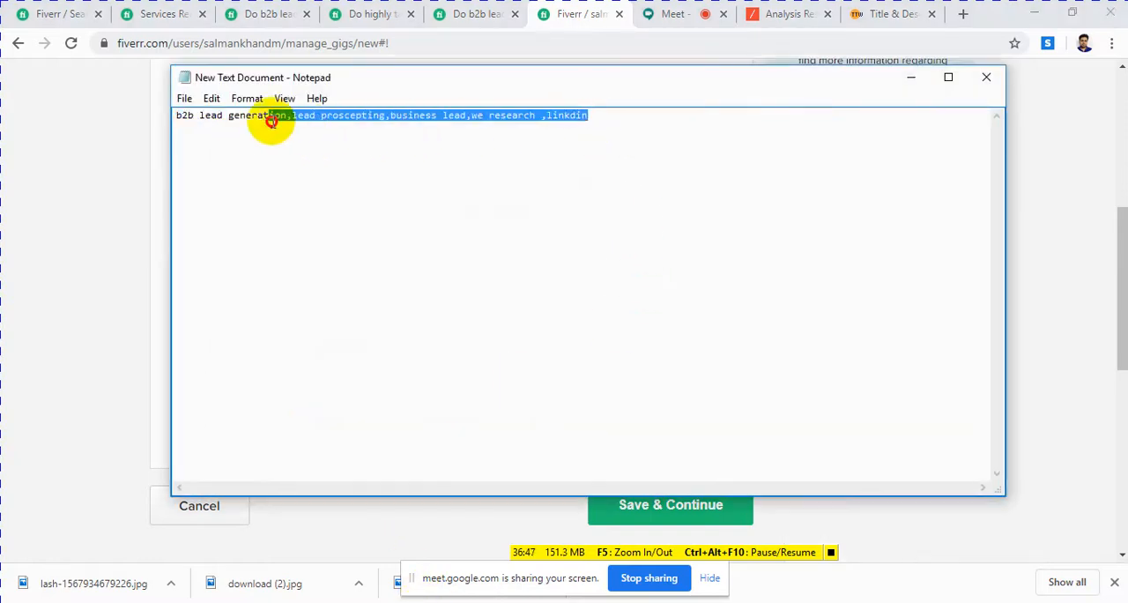
pyautogui.click(248, 138)
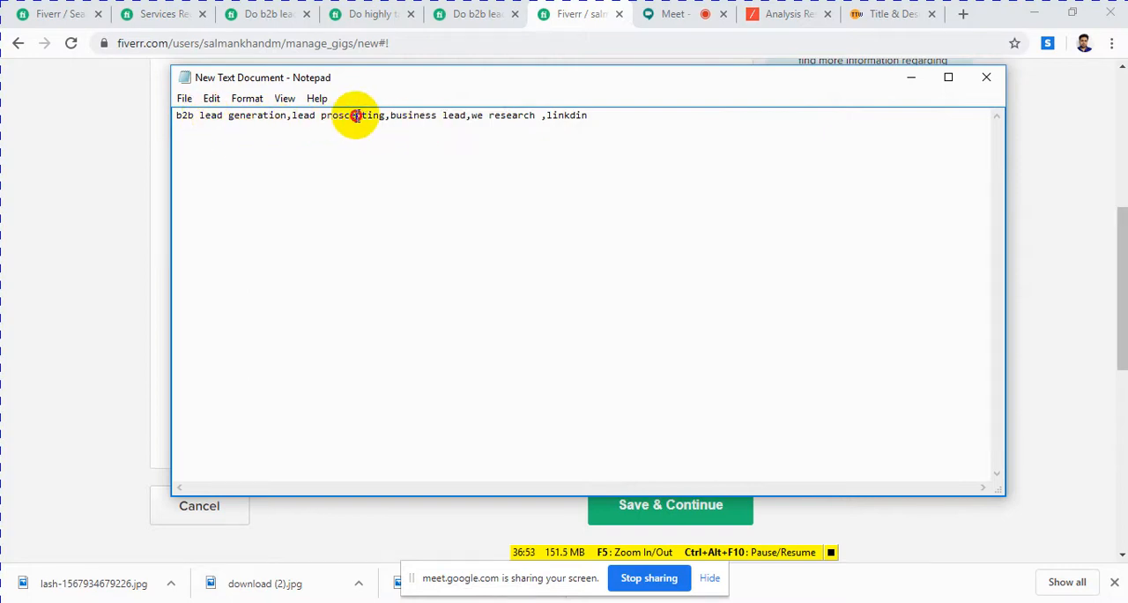
pyautogui.click(603, 123)
pyautogui.moveTo(602, 124); pyautogui.dragTo(164, 118)
pyautogui.rightClick(234, 121)
pyautogui.click(275, 171)
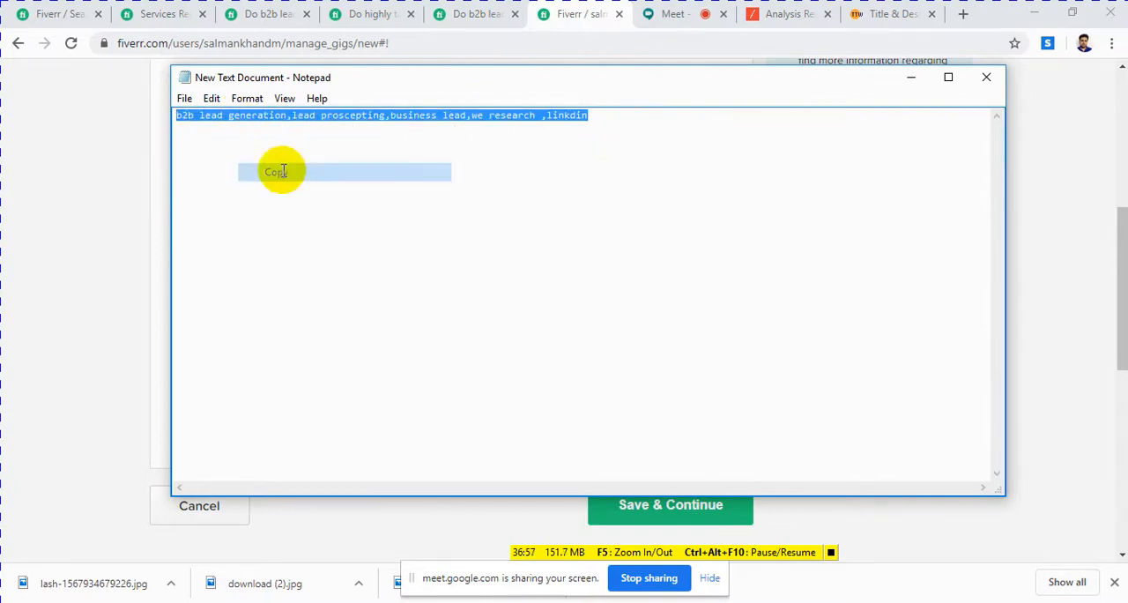
pyautogui.click(913, 78)
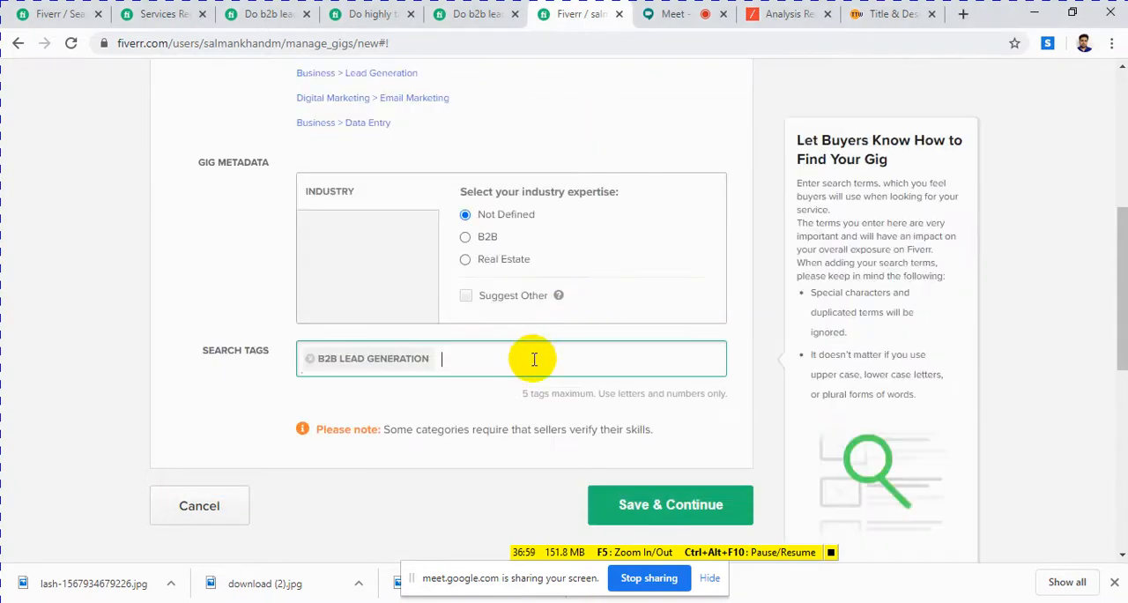
pyautogui.click(310, 359)
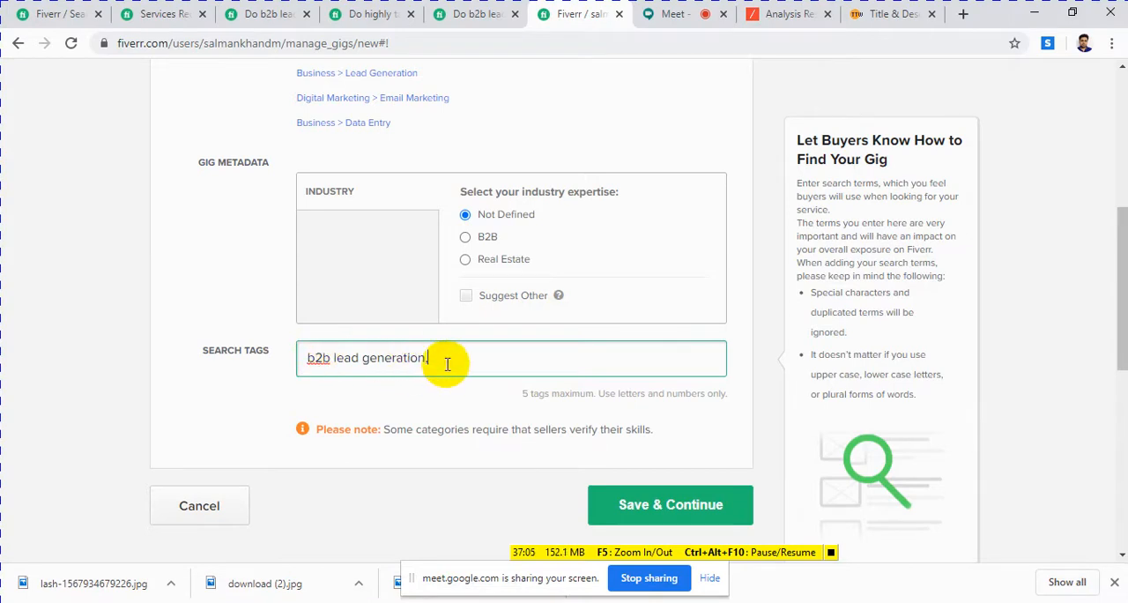
# Step: Recopy the Notepad keyword list, remove the existing search tag and try pasting the list into the gig's search tags again
pyautogui.click(428, 601)
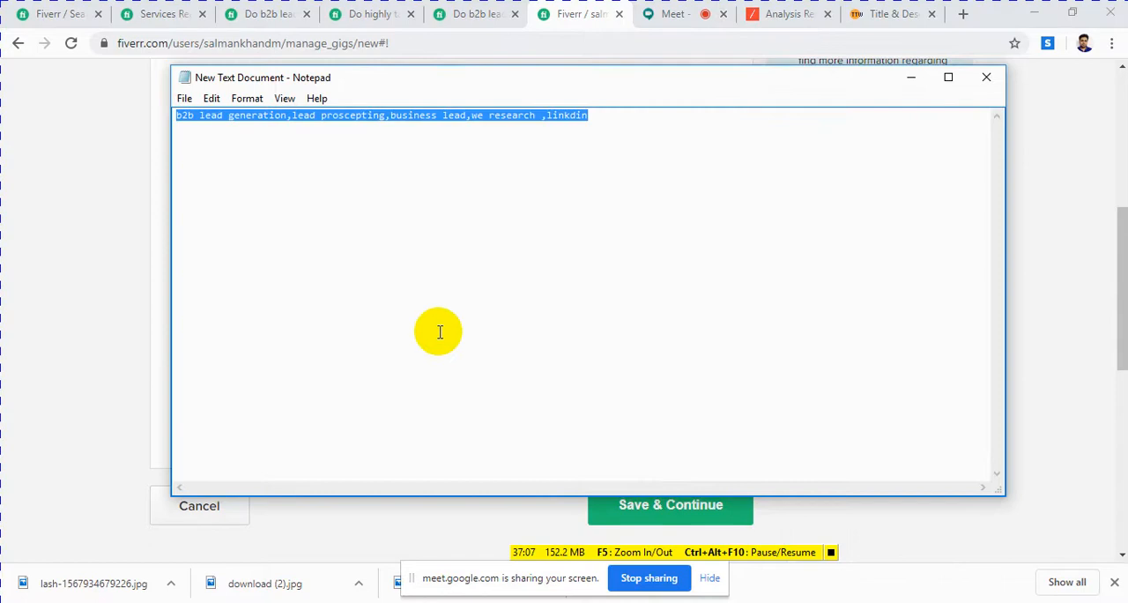
pyautogui.rightClick(450, 125)
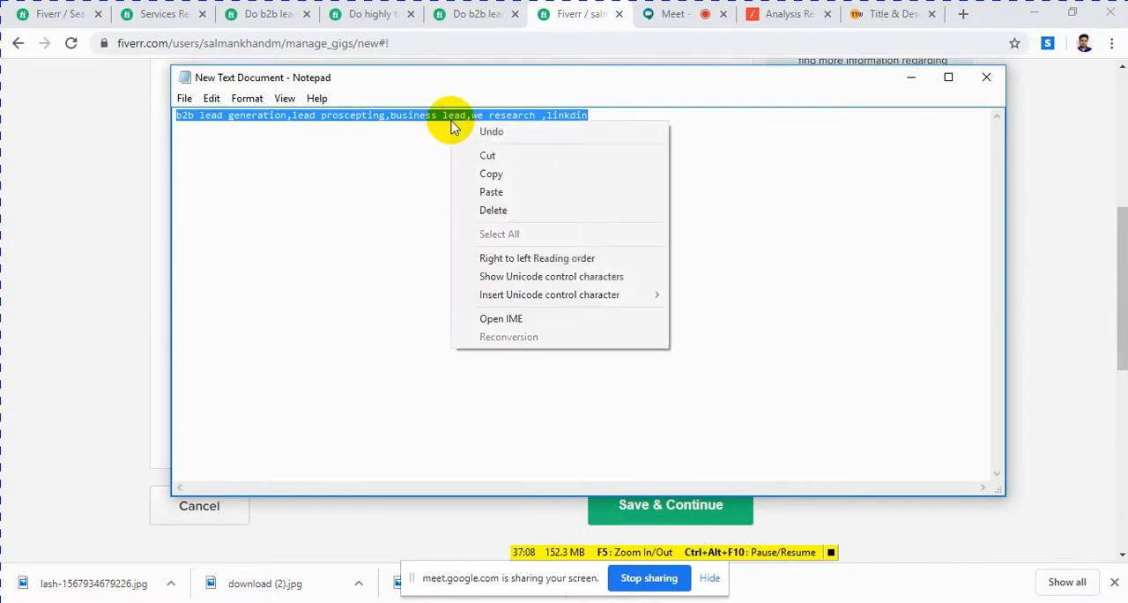
pyautogui.click(468, 170)
pyautogui.click(352, 597)
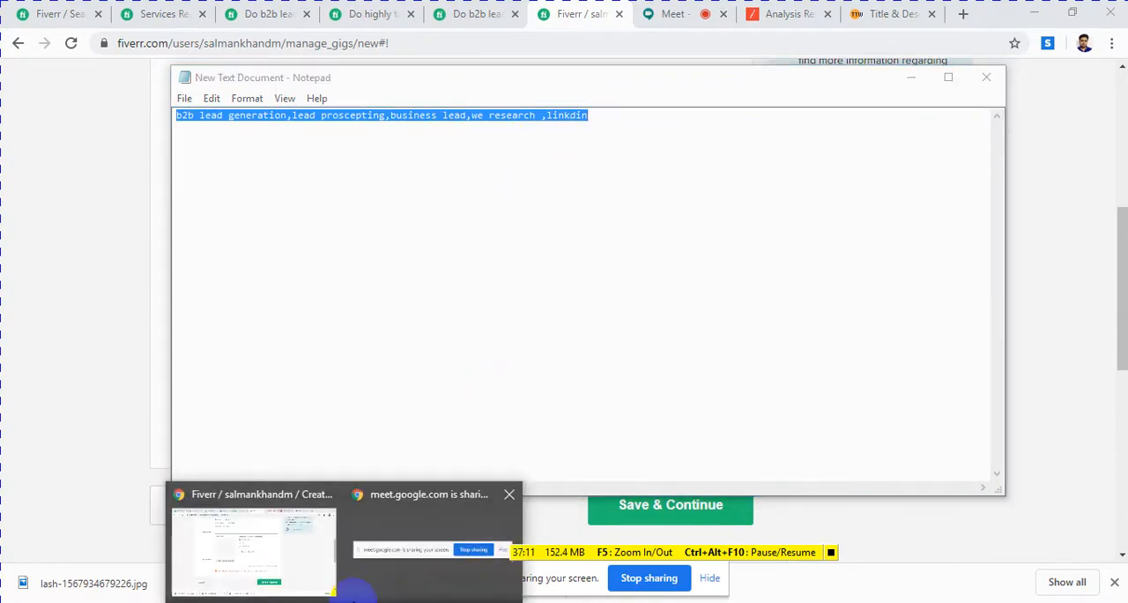
pyautogui.click(486, 18)
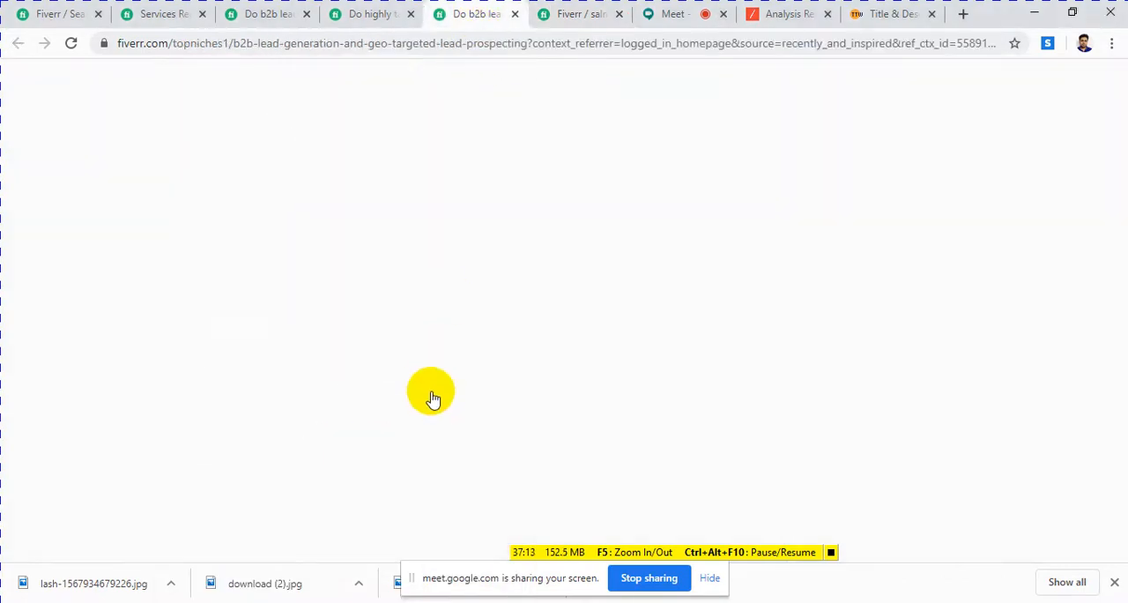
pyautogui.click(587, 11)
pyautogui.click(448, 365)
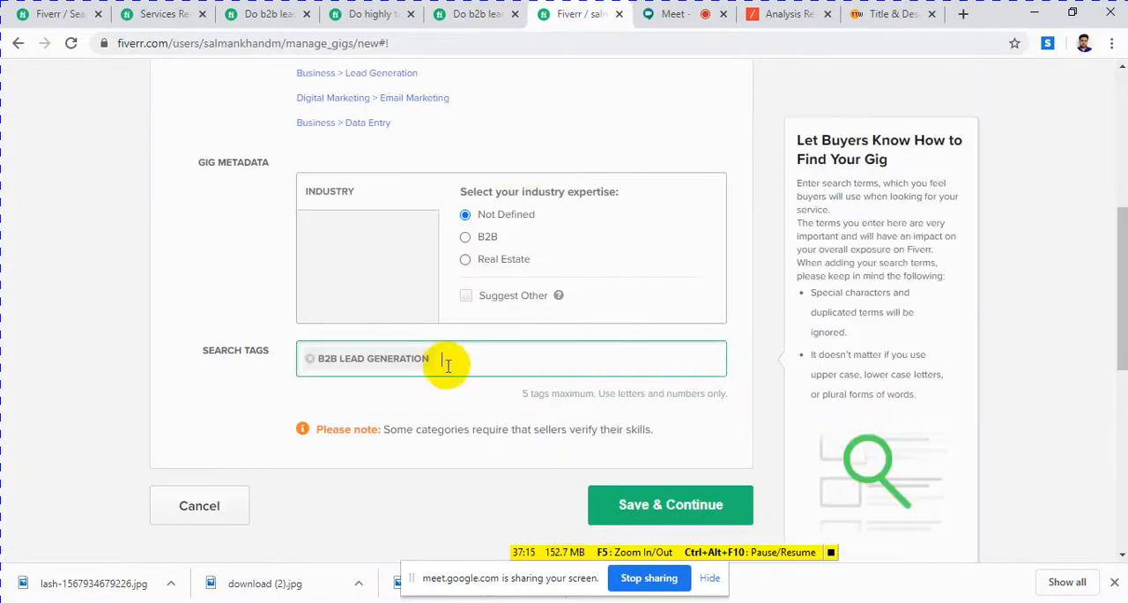
pyautogui.click(309, 357)
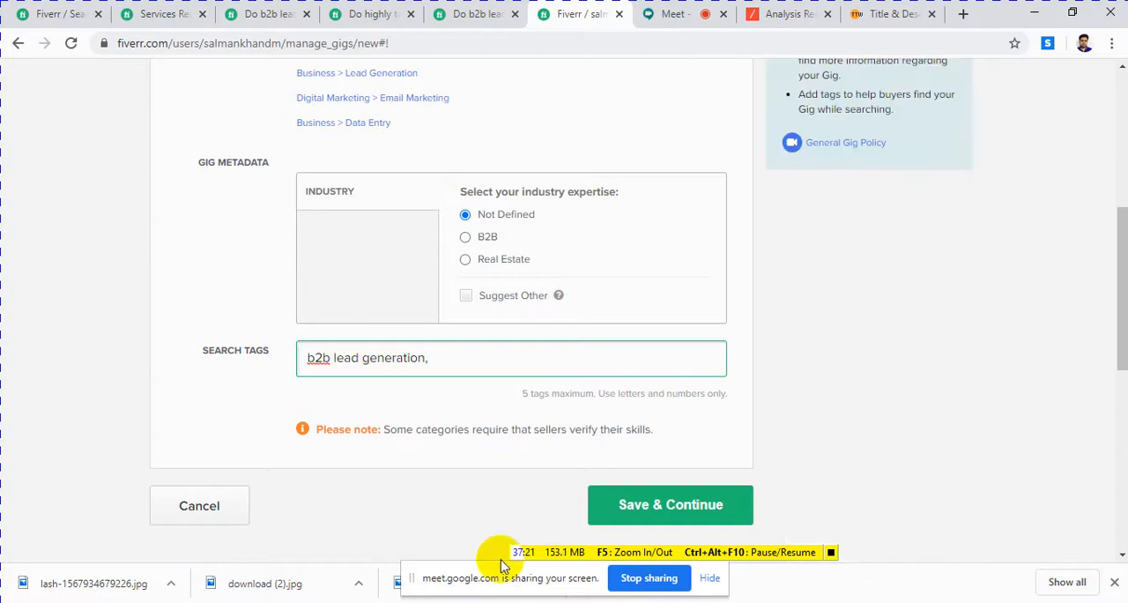
# Step: Copy "lead proscepting" from the Notepad keyword list and add it as a search tag after b2b lead generation
pyautogui.hotkey('alt', 'Tab')
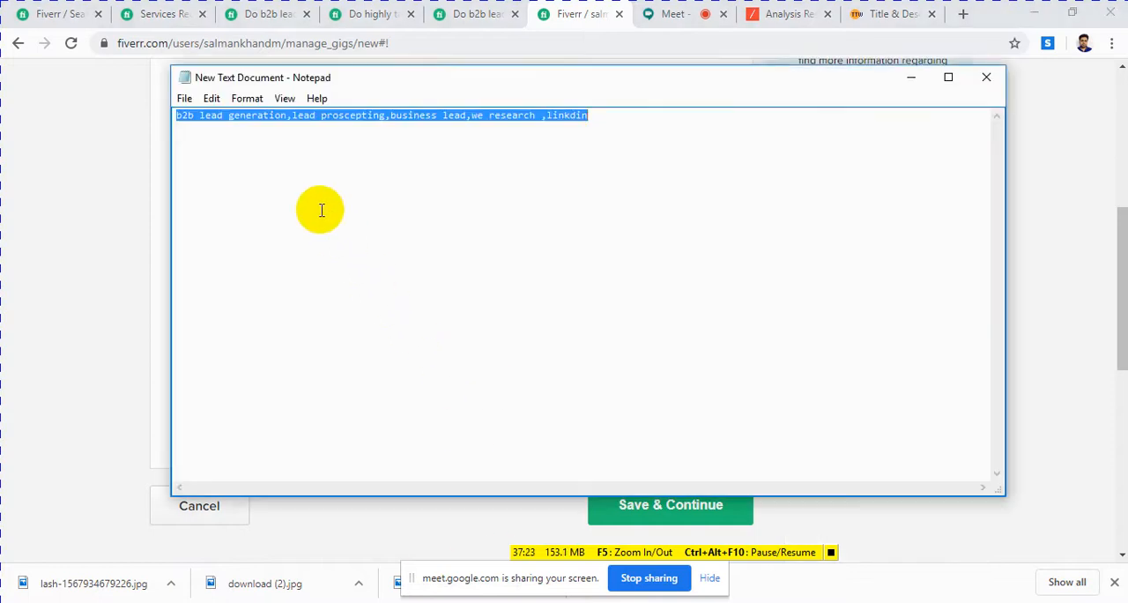
pyautogui.click(323, 158)
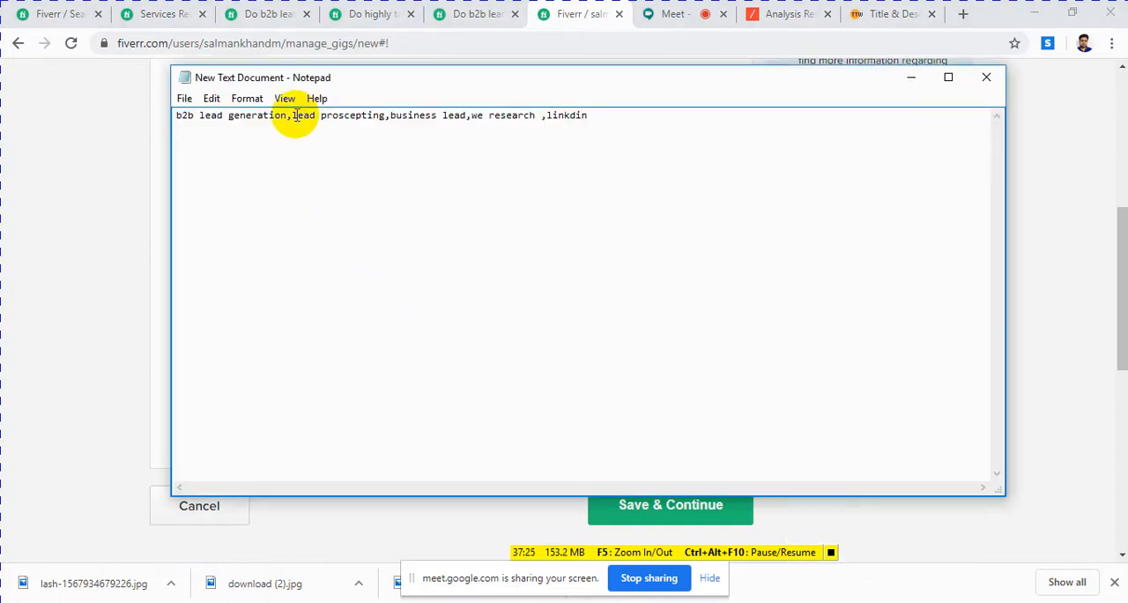
pyautogui.moveTo(298, 115); pyautogui.dragTo(371, 121)
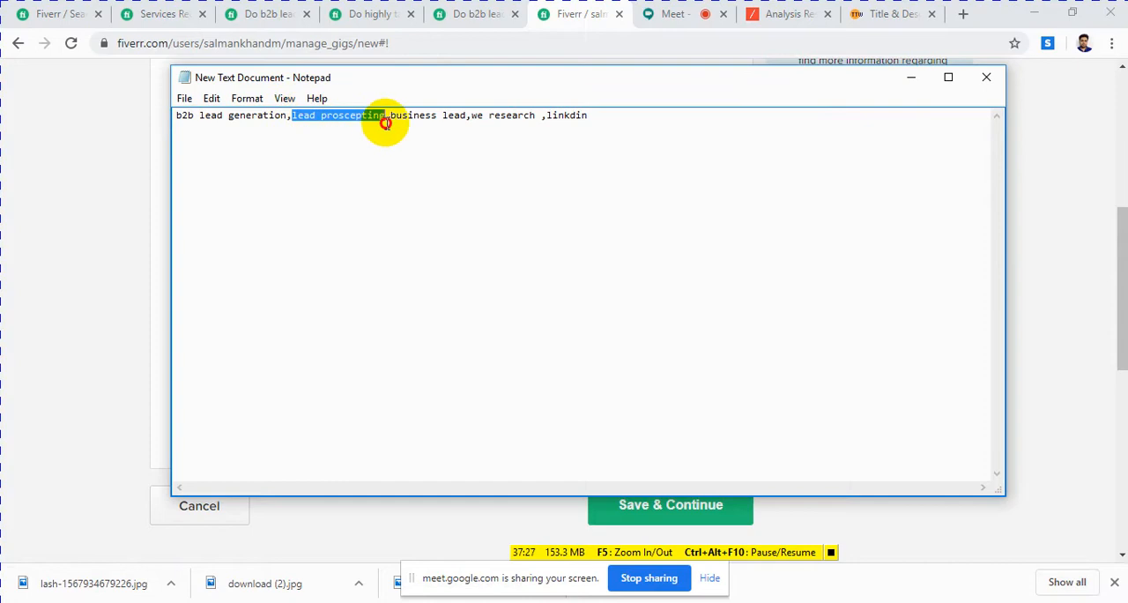
pyautogui.rightClick(377, 122)
pyautogui.click(418, 169)
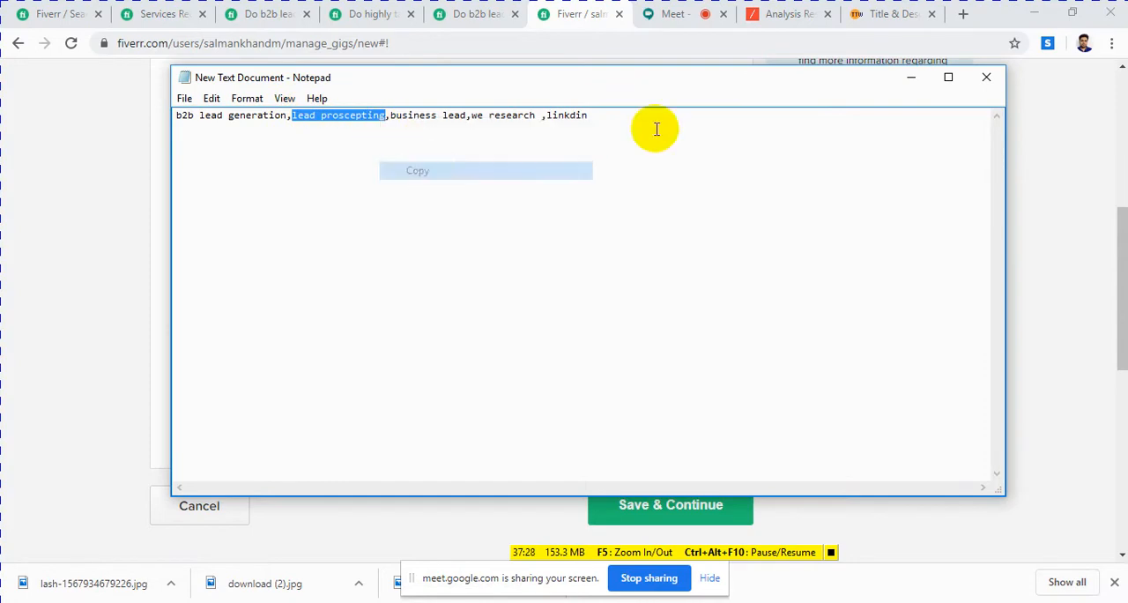
pyautogui.click(911, 76)
pyautogui.rightClick(480, 365)
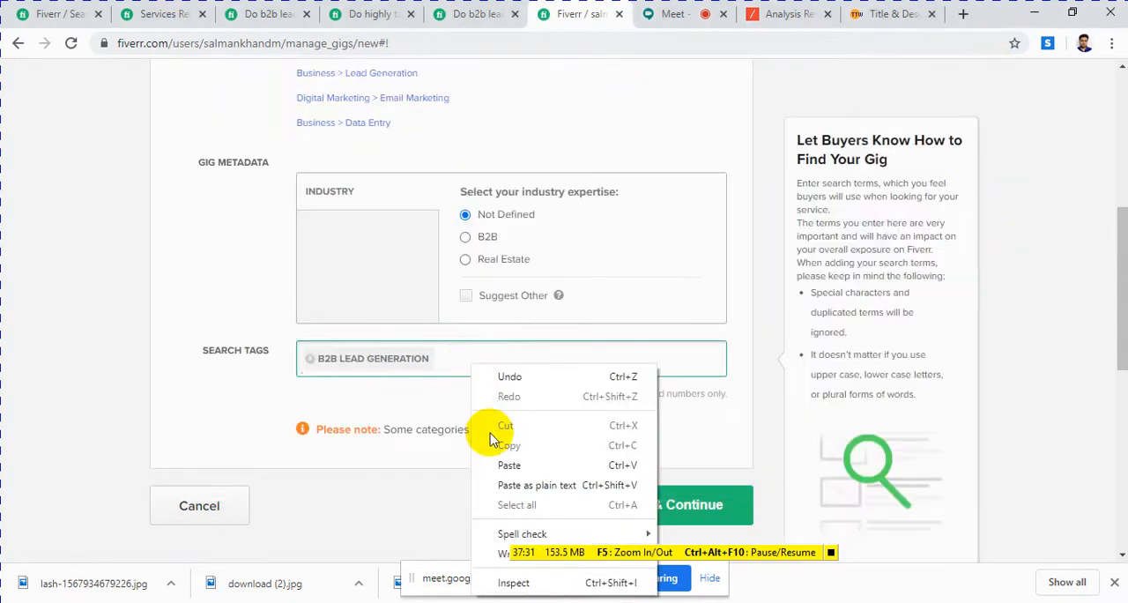
pyautogui.click(508, 465)
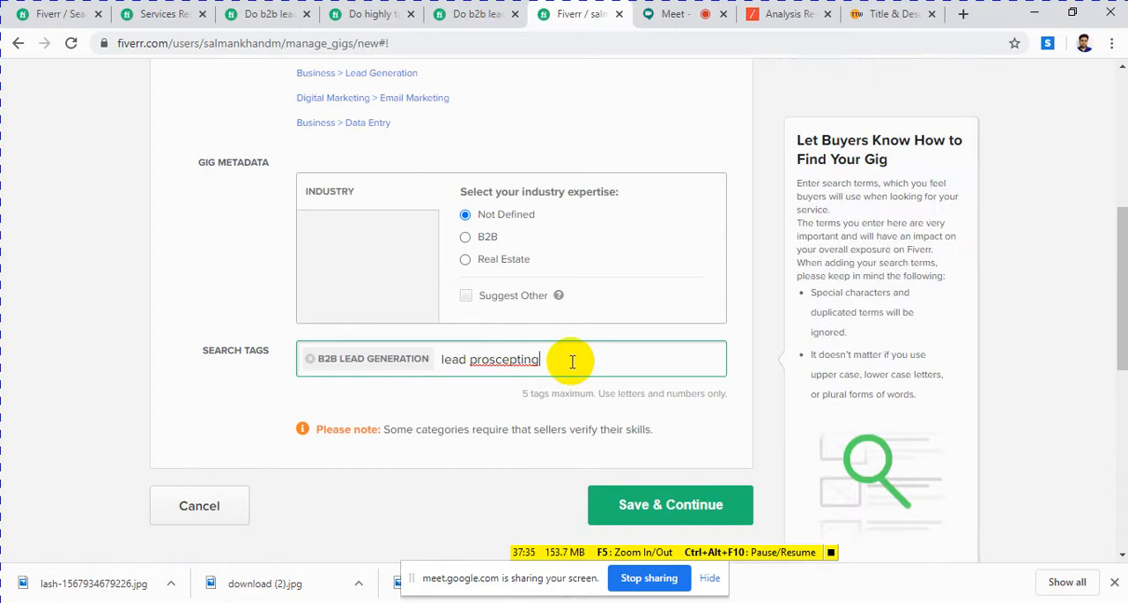
pyautogui.press('Return')
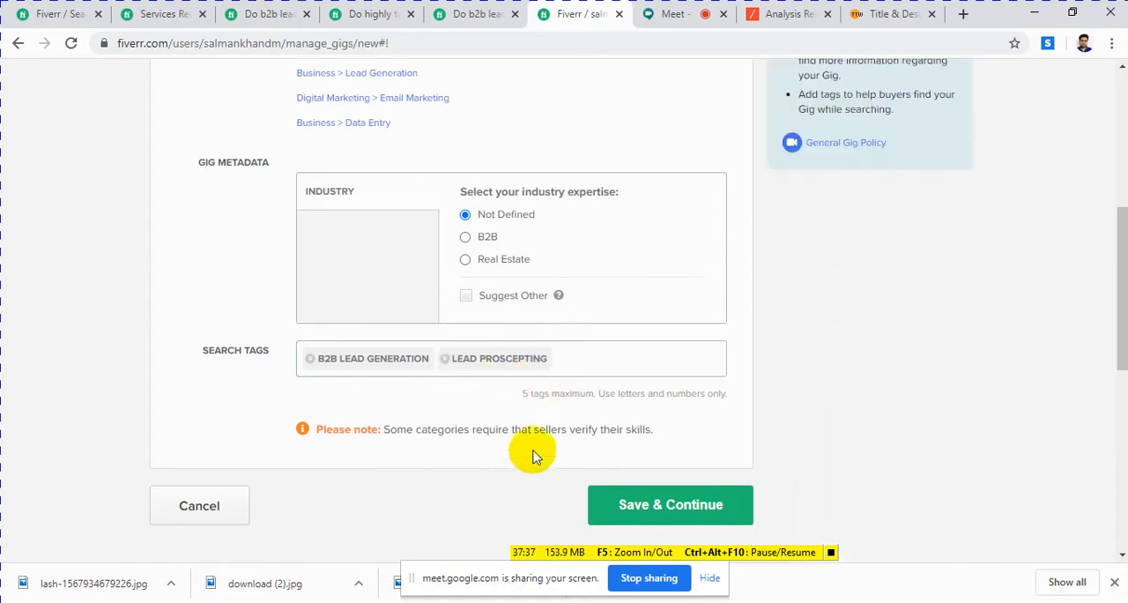
# Step: Copy "business lead" from the Notepad keyword list and add it as the third search tag
pyautogui.hotkey('alt', 'Tab')
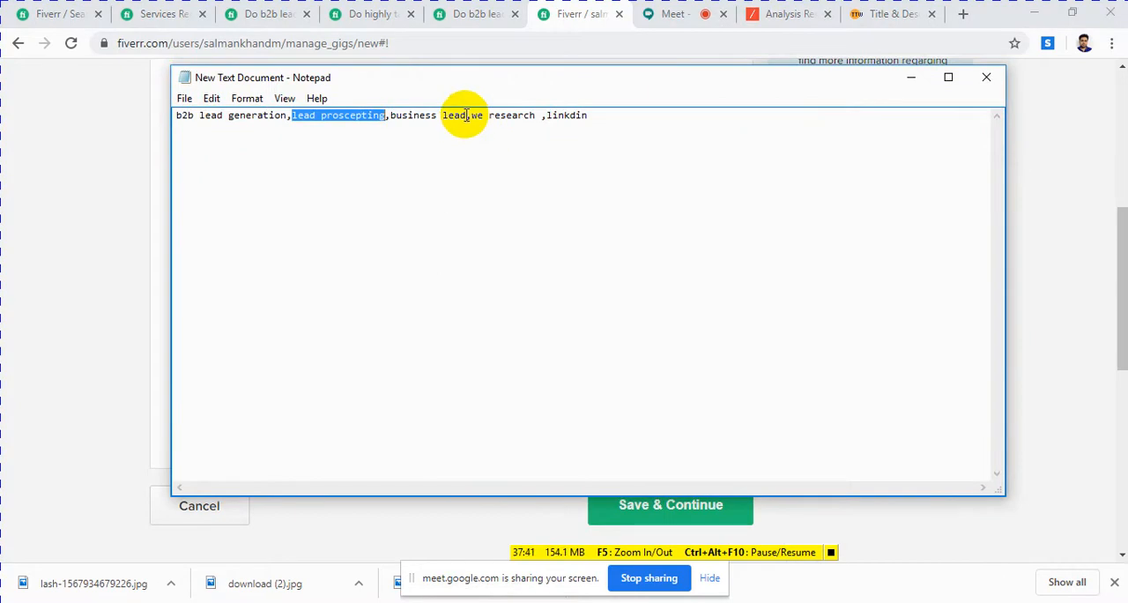
pyautogui.moveTo(472, 115); pyautogui.dragTo(411, 121)
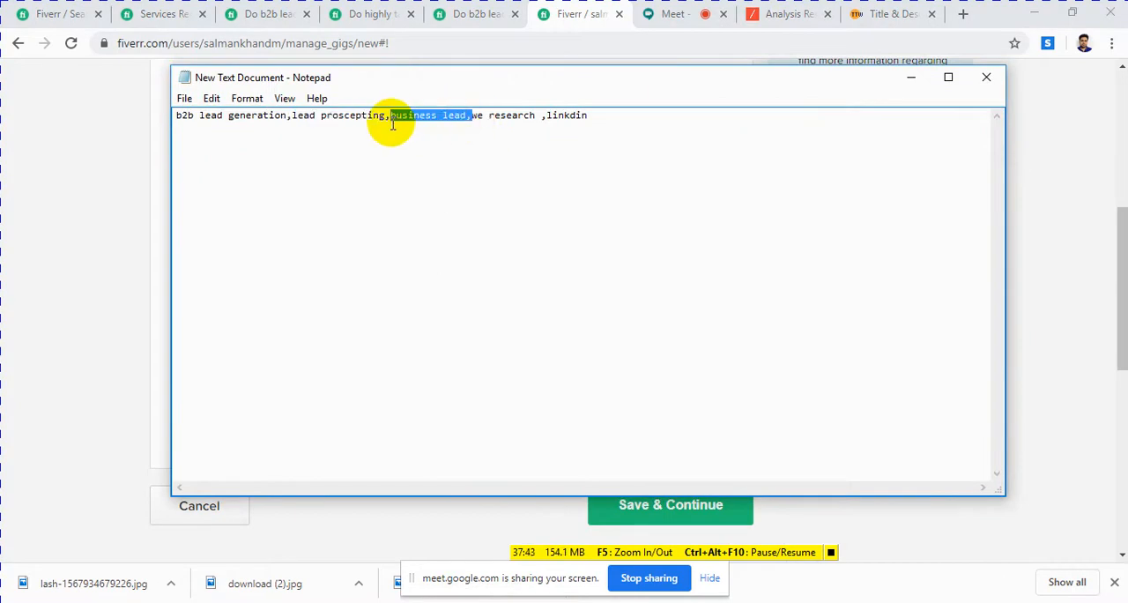
pyautogui.rightClick(393, 124)
pyautogui.click(431, 174)
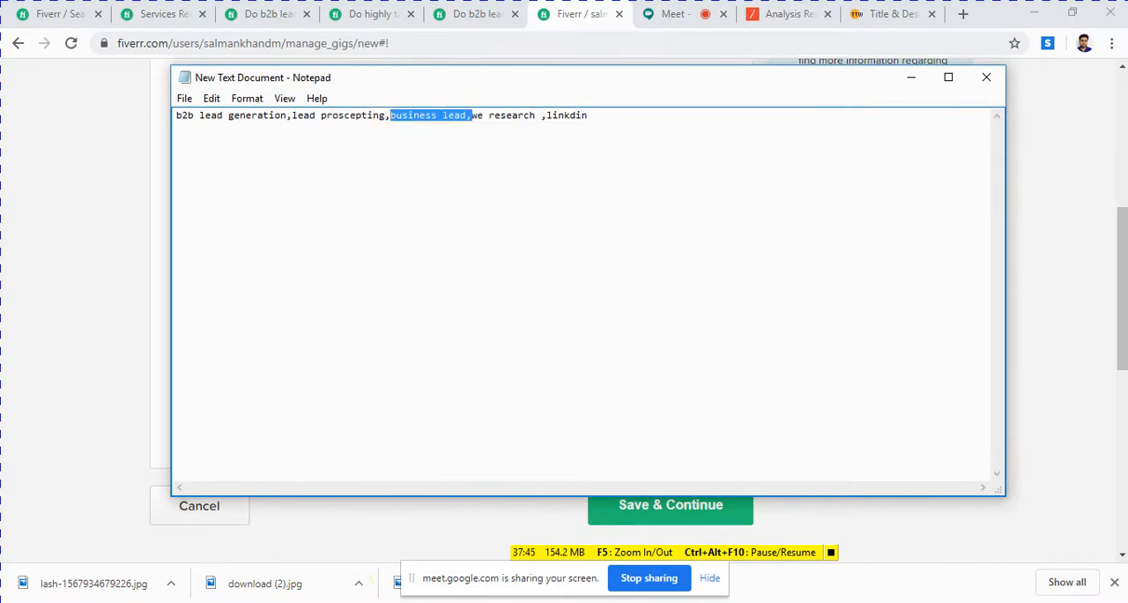
pyautogui.click(308, 537)
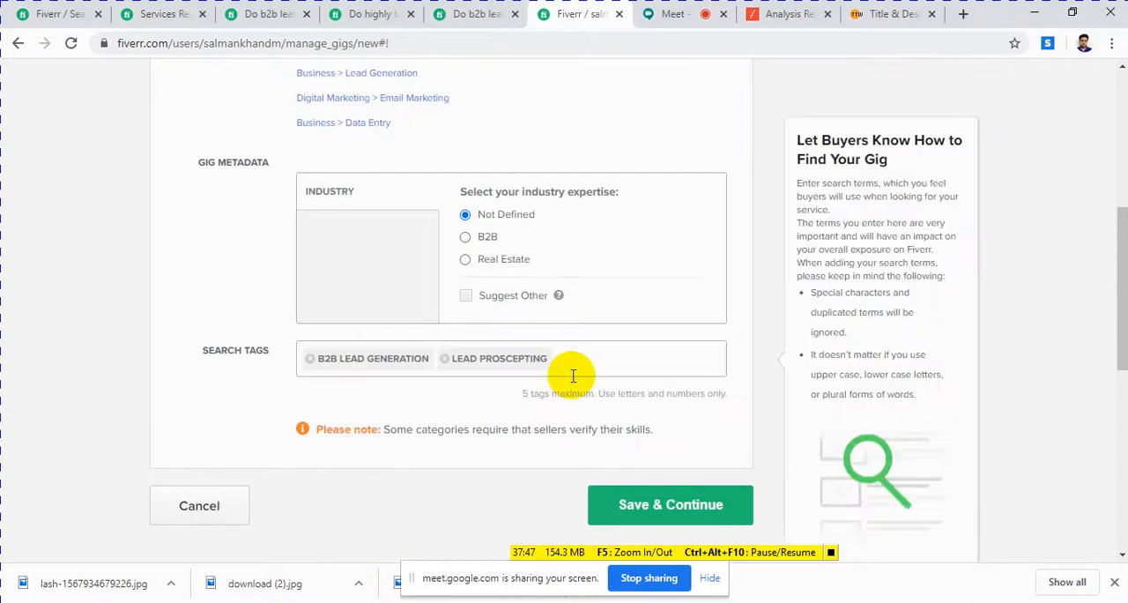
pyautogui.click(591, 360)
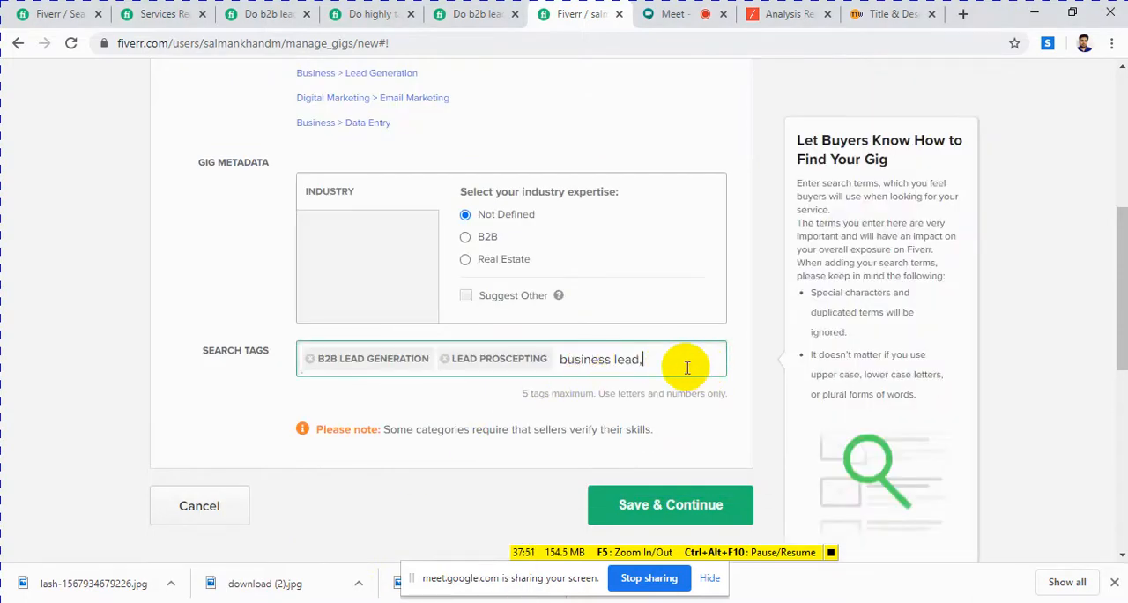
pyautogui.click(483, 403)
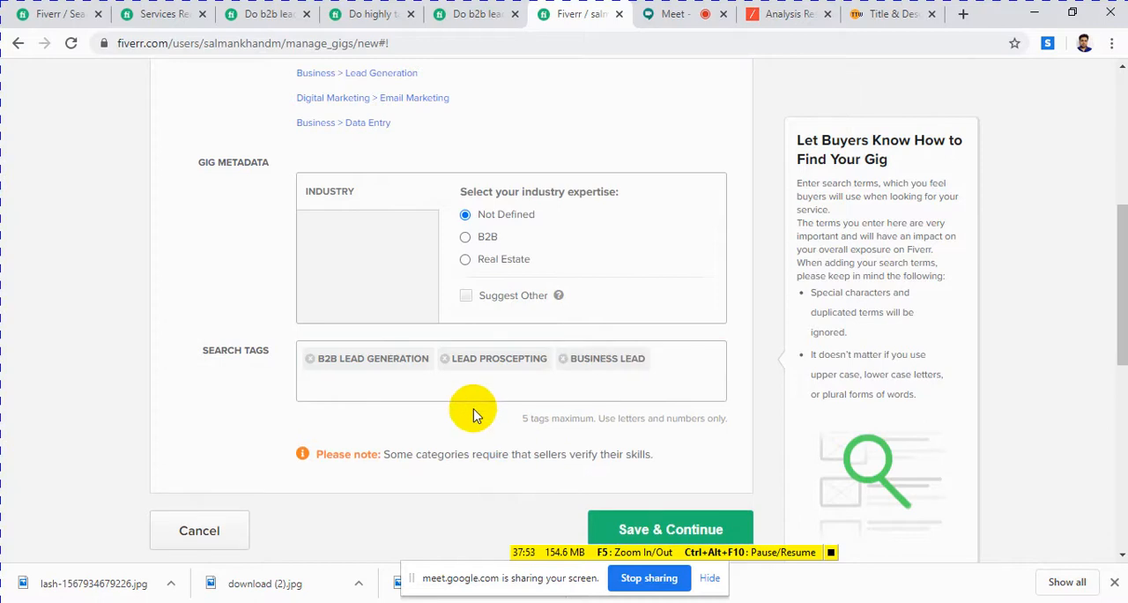
# Step: Copy "we research" from the Notepad keyword list and add it as the fourth search tag
pyautogui.click(434, 601)
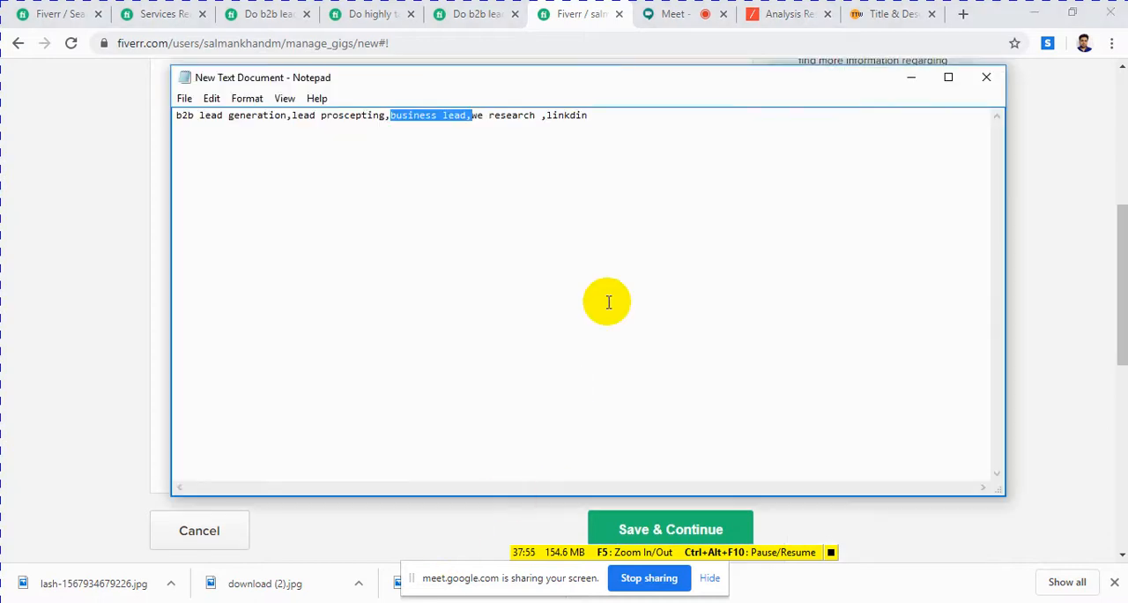
pyautogui.moveTo(541, 115); pyautogui.dragTo(471, 121)
pyautogui.rightClick(479, 120)
pyautogui.click(516, 172)
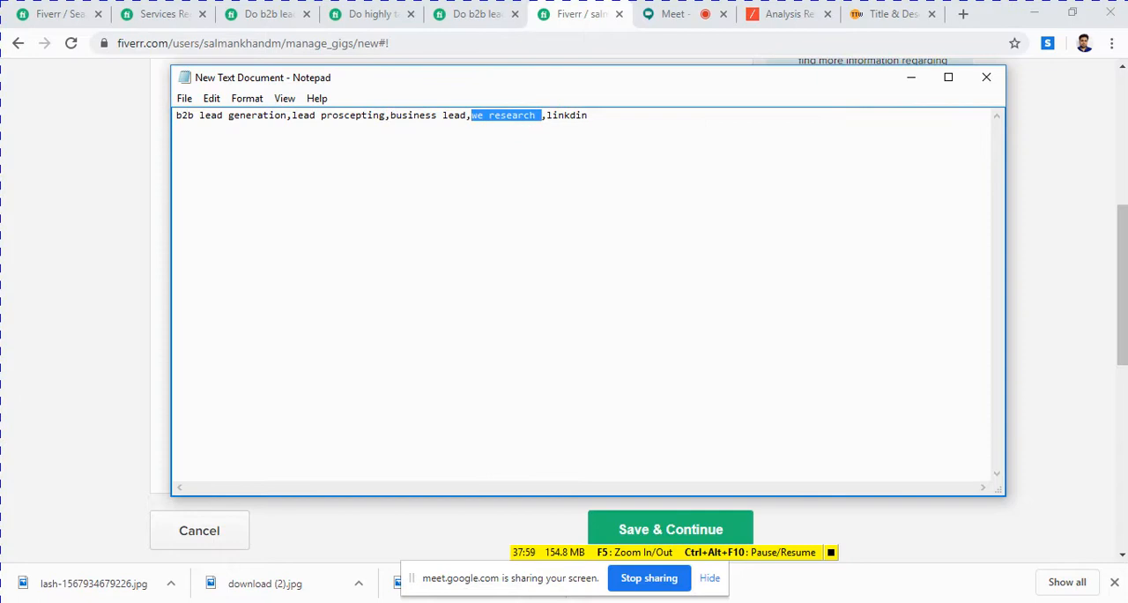
pyautogui.click(297, 571)
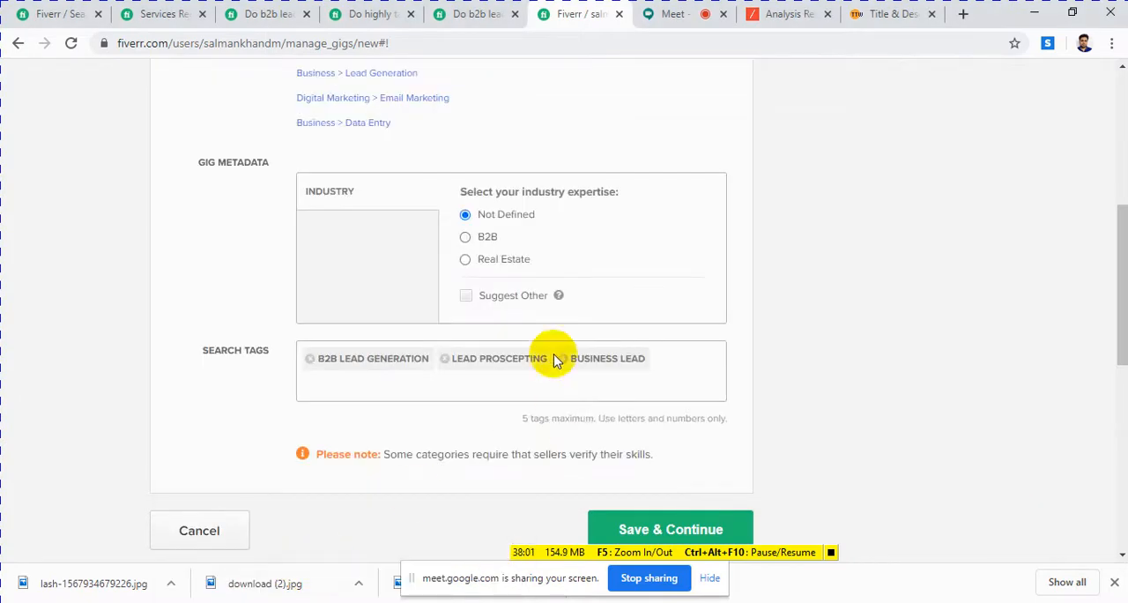
pyautogui.click(661, 361)
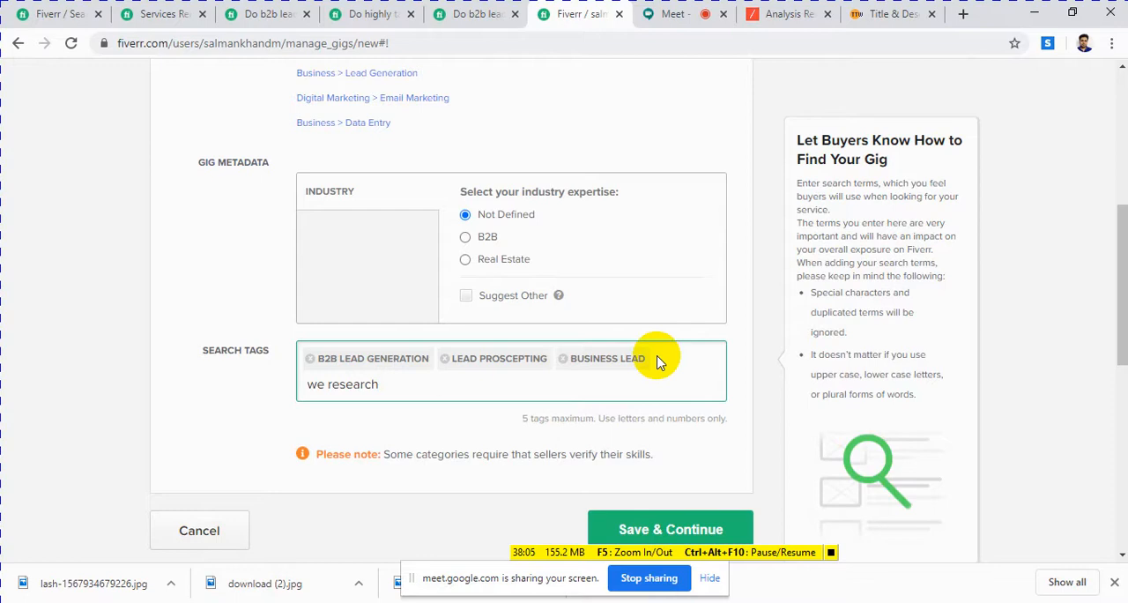
pyautogui.click(395, 422)
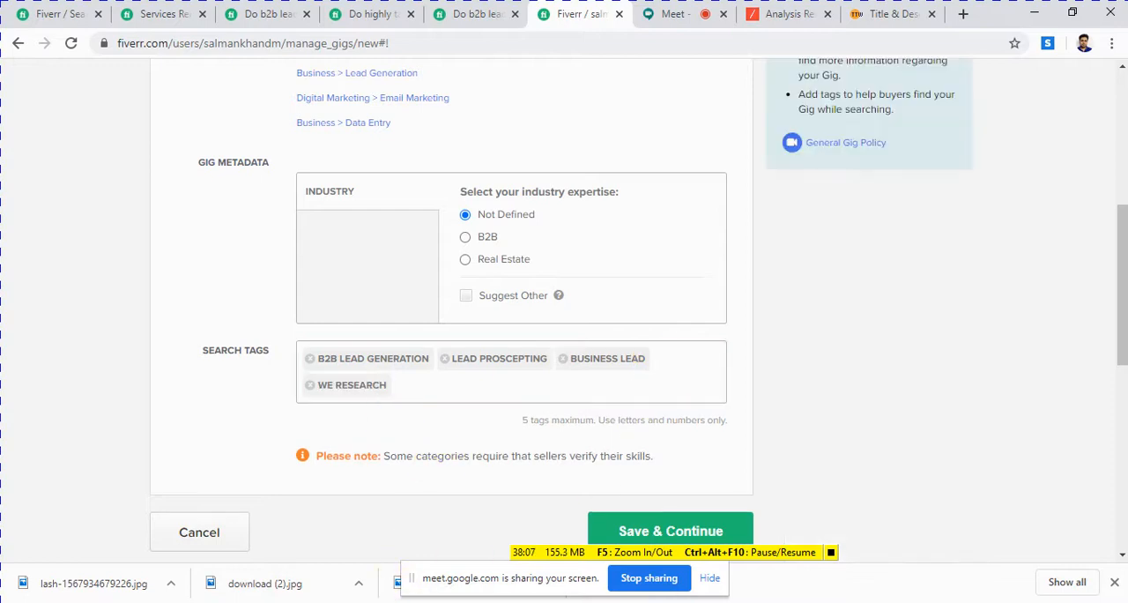
# Step: Copy "linkdin" from the Notepad keyword list and add it as the fifth search tag
pyautogui.hotkey('alt', 'Tab')
pyautogui.moveTo(601, 114); pyautogui.dragTo(539, 120)
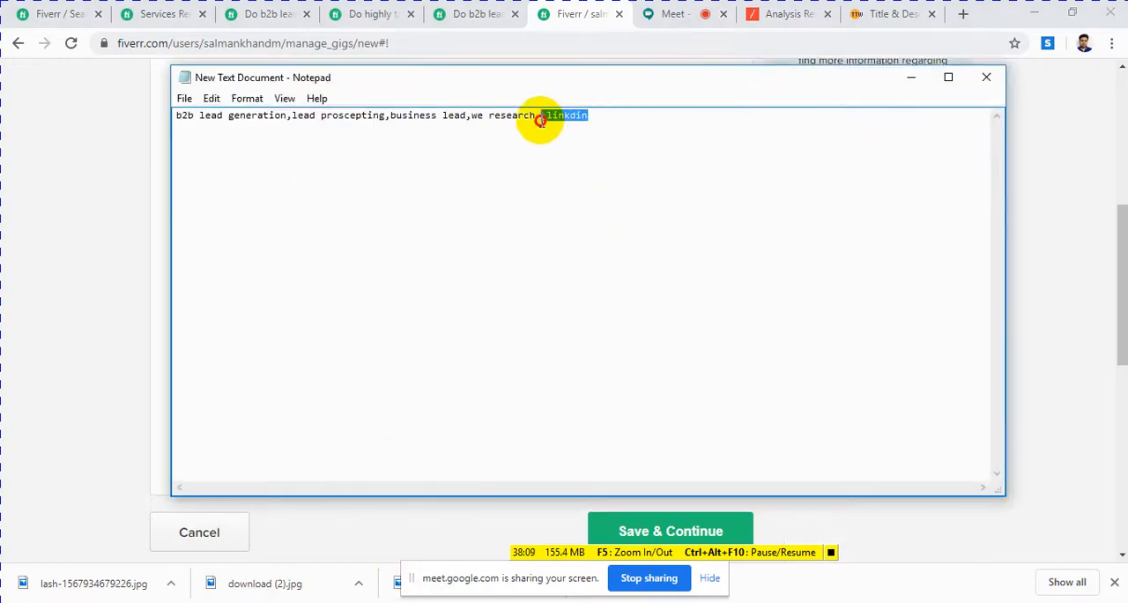
pyautogui.rightClick(549, 117)
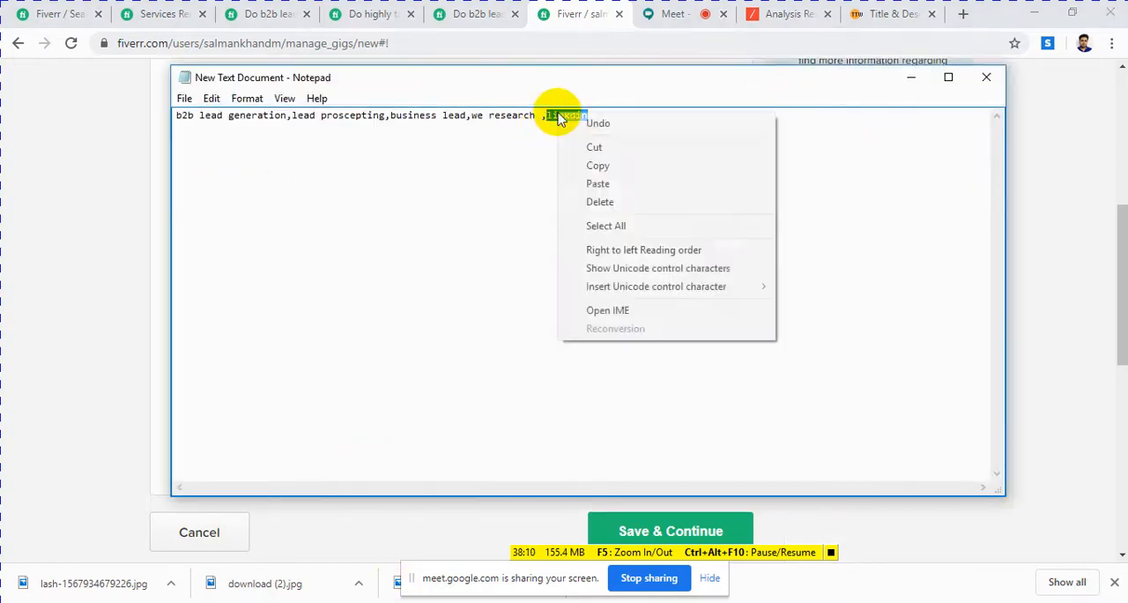
pyautogui.click(603, 167)
pyautogui.click(53, 225)
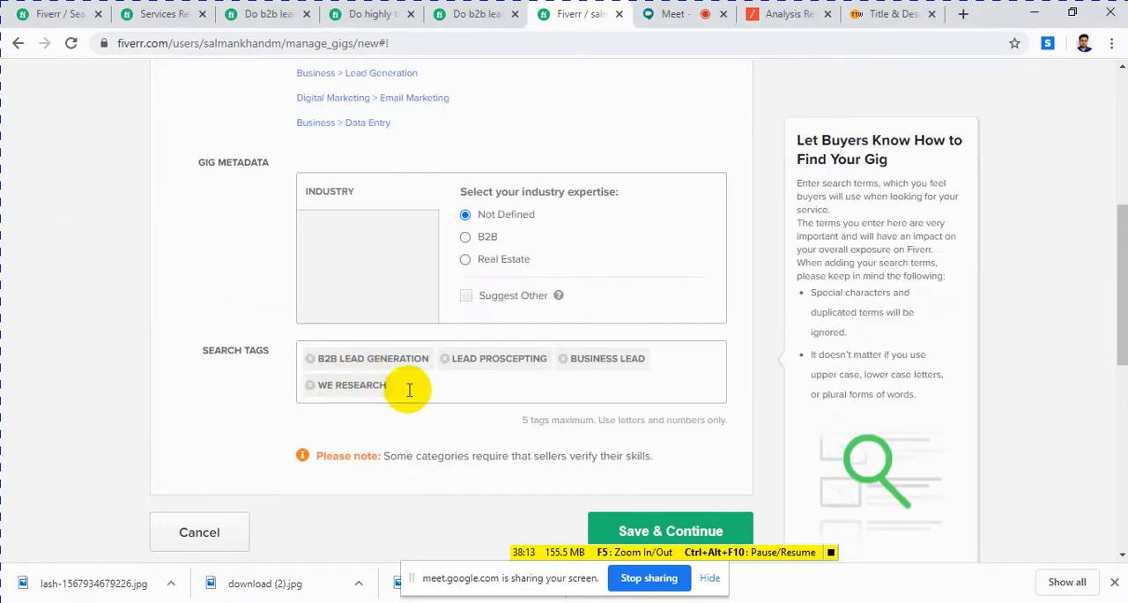
pyautogui.click(409, 388)
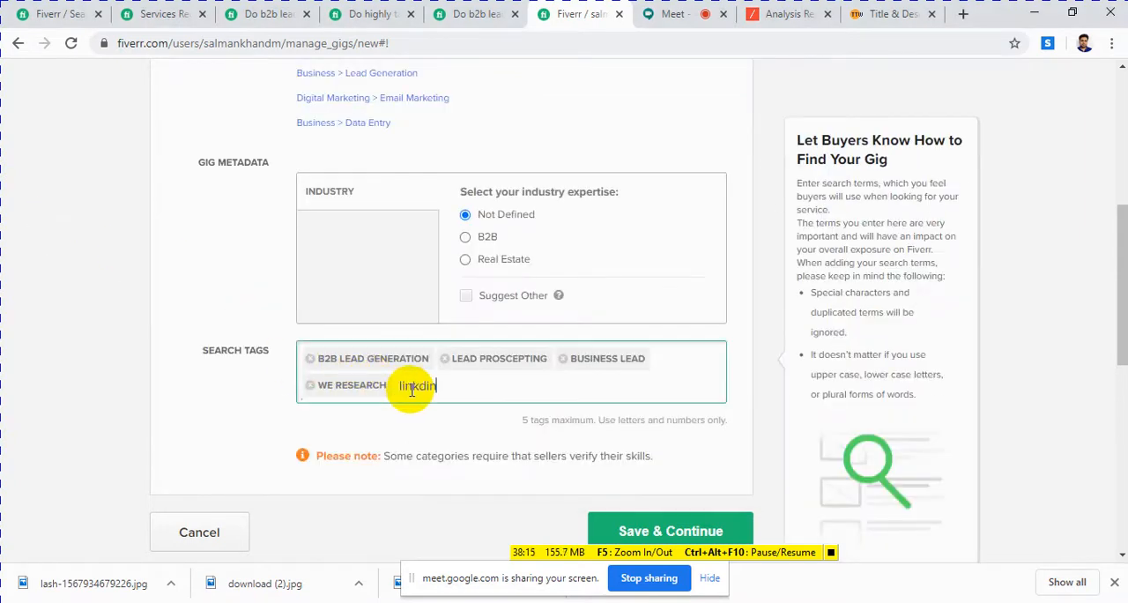
pyautogui.doubleClick(329, 423)
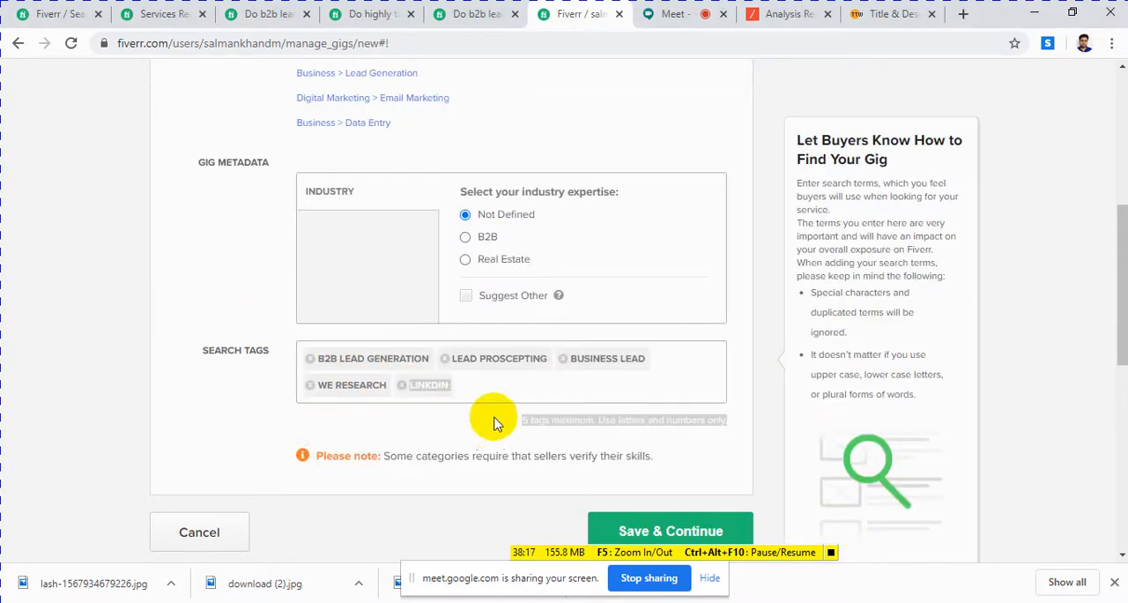
# Step: Try to save the gig overview and continue to the next stage
pyautogui.scroll(-2, 484, 256)
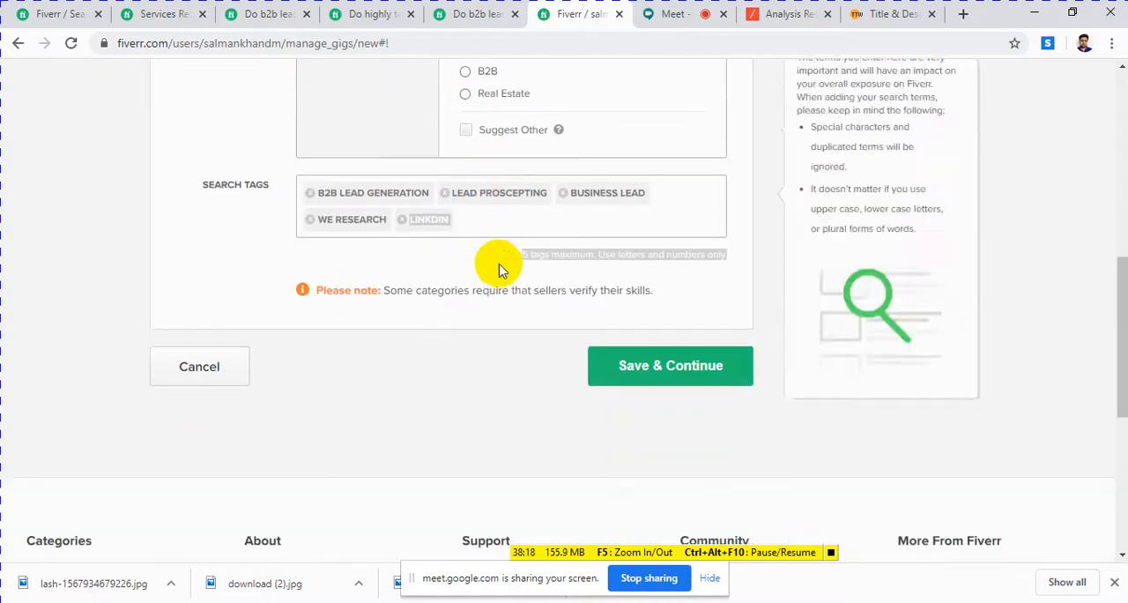
pyautogui.click(655, 371)
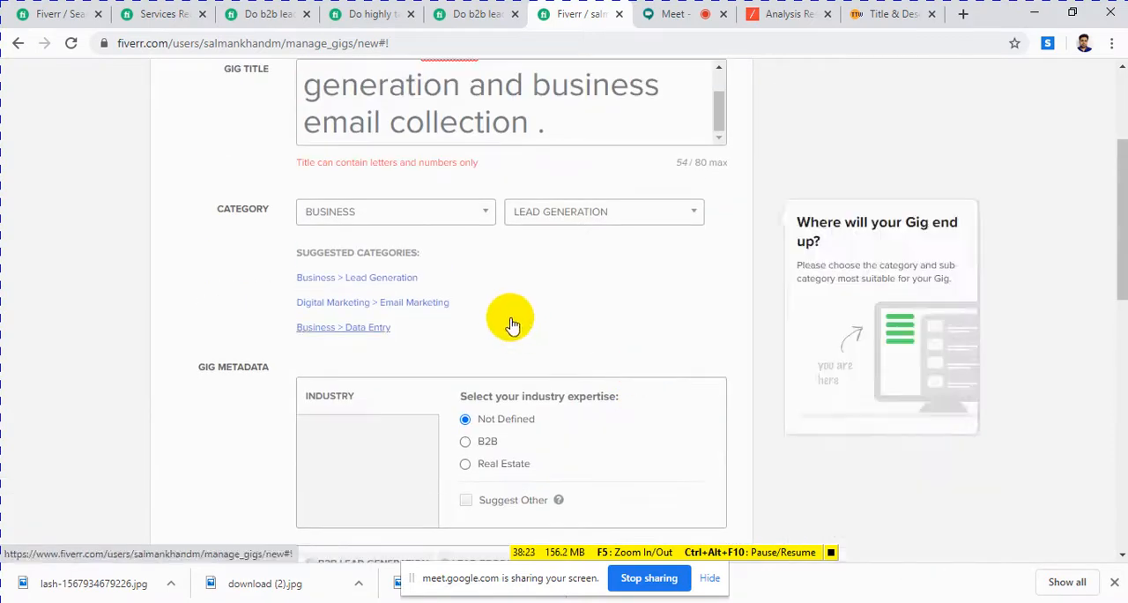
pyautogui.scroll(-6, 509, 323)
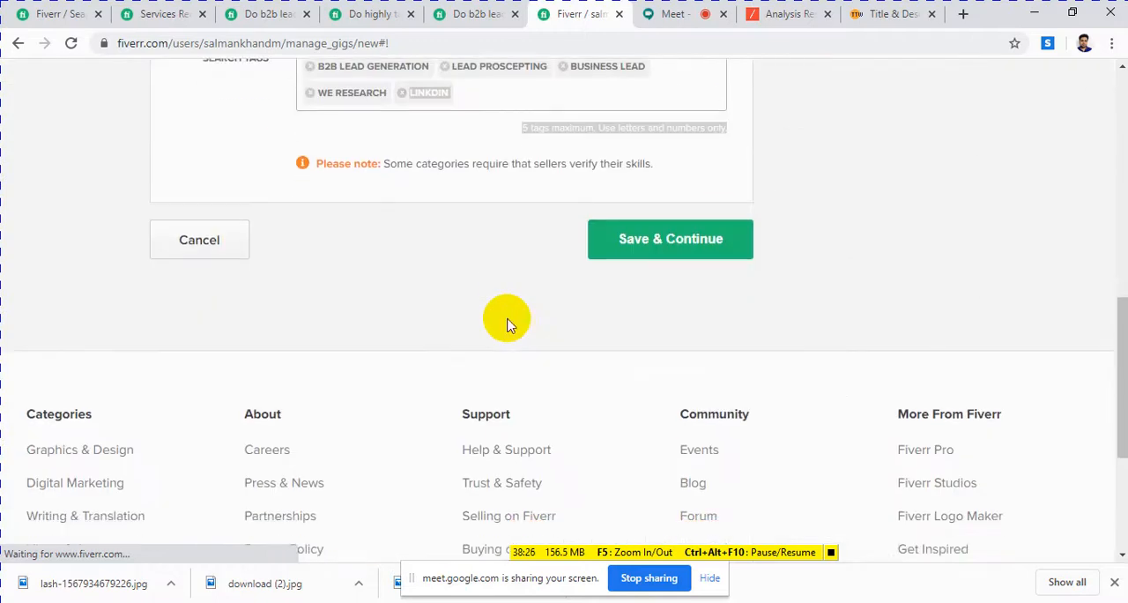
pyautogui.click(619, 250)
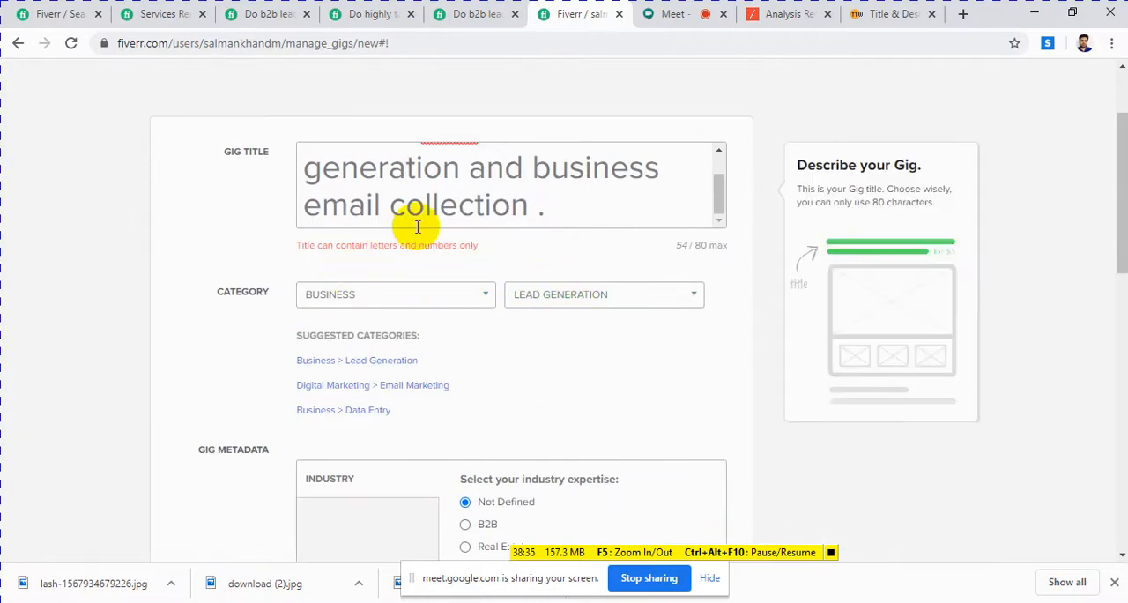
# Step: Remove the period at the end of the gig title, then save the overview and continue to Pricing
pyautogui.click(564, 211)
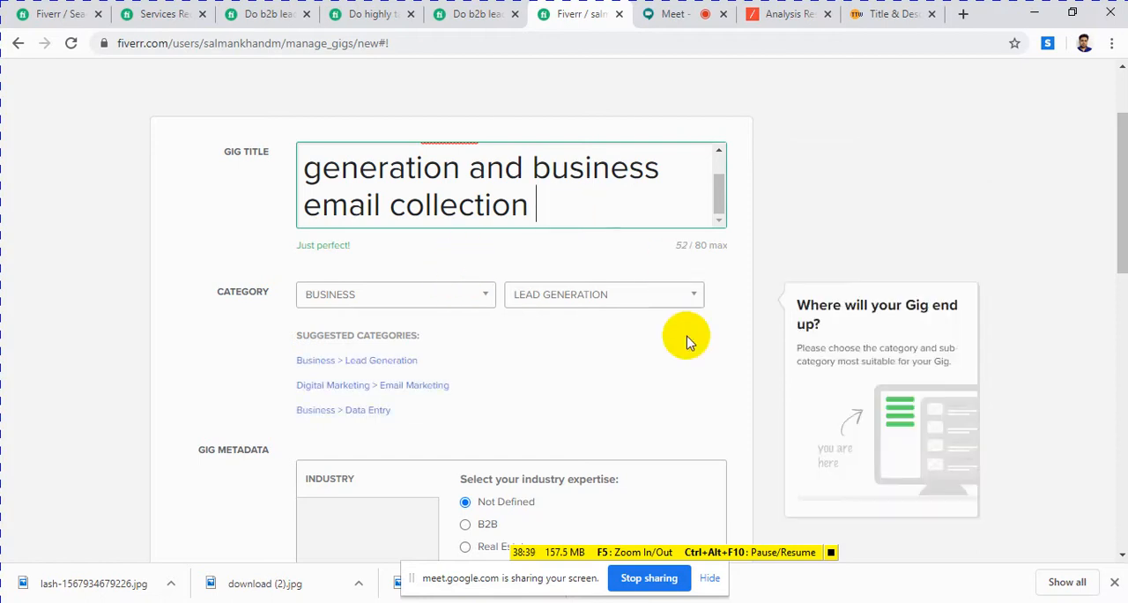
pyautogui.scroll(-10, 629, 297)
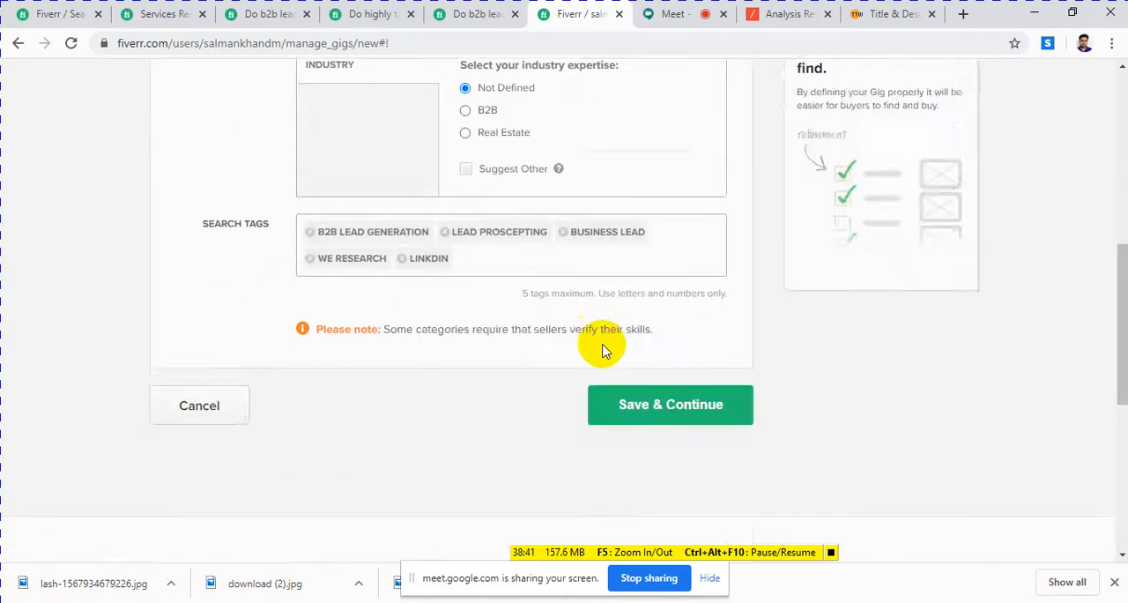
pyautogui.scroll(4, 629, 307)
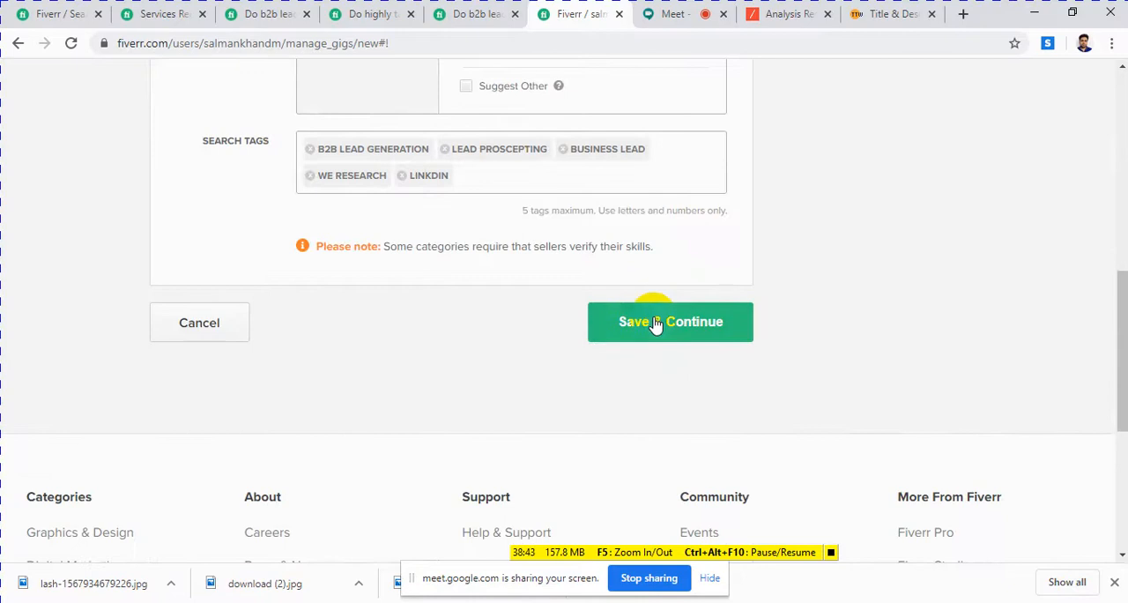
pyautogui.click(654, 323)
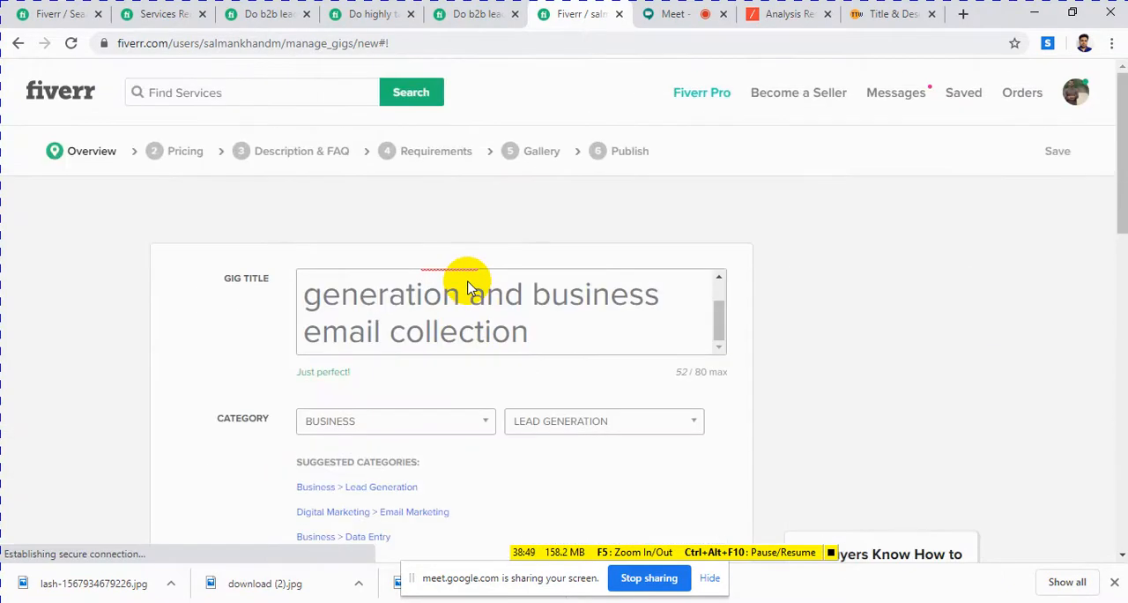
pyautogui.click(181, 152)
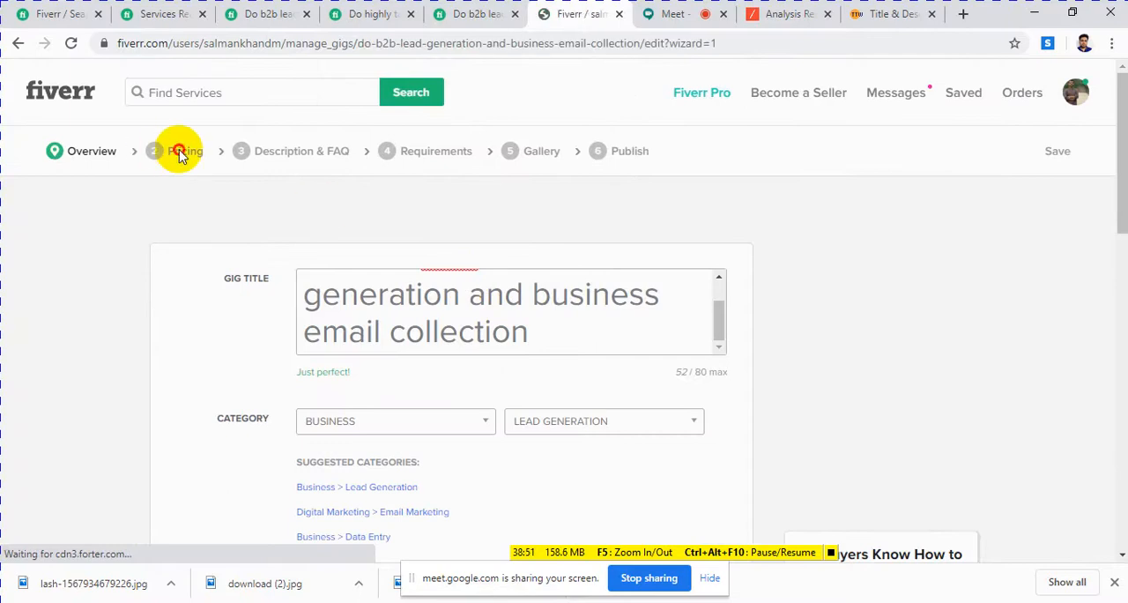
pyautogui.click(181, 152)
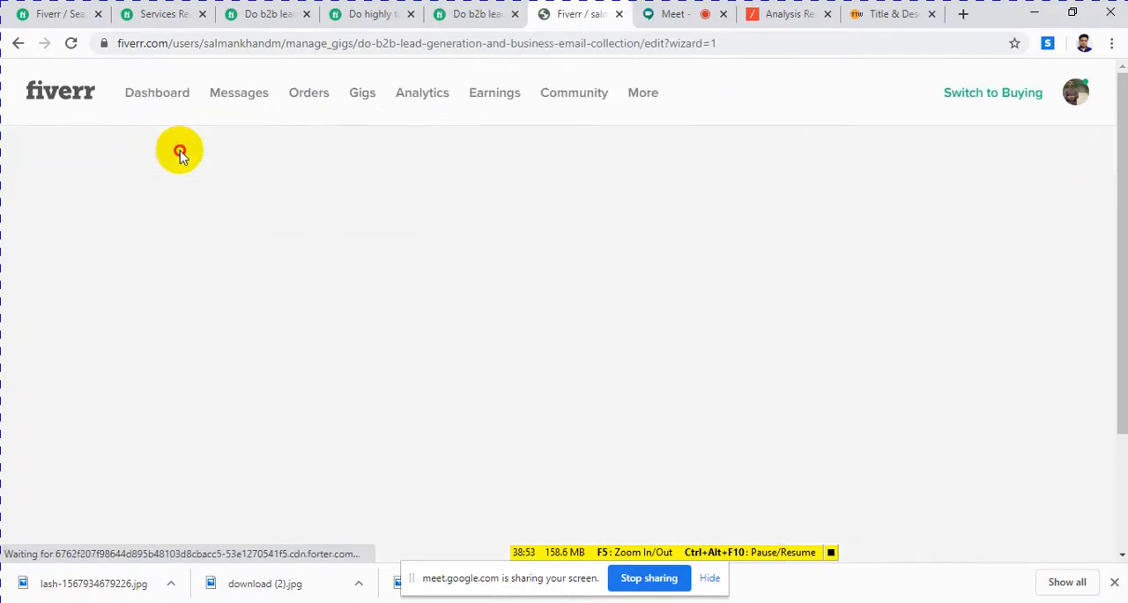
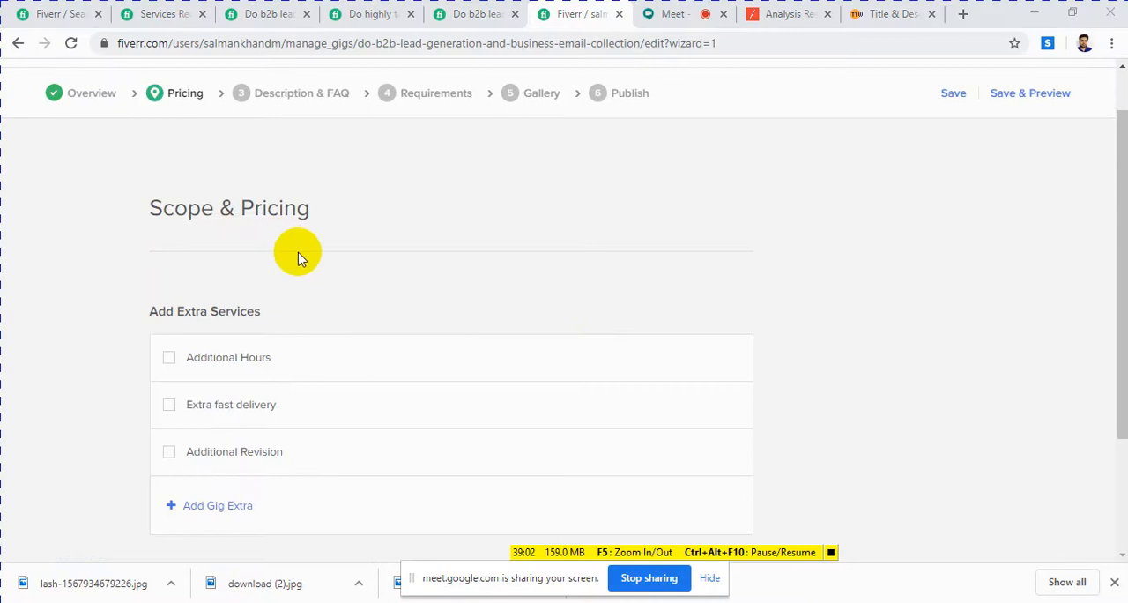
# Step: Look over the Scope & Pricing stage, including the three-package table and the extra services list
pyautogui.scroll(1, 329, 277)
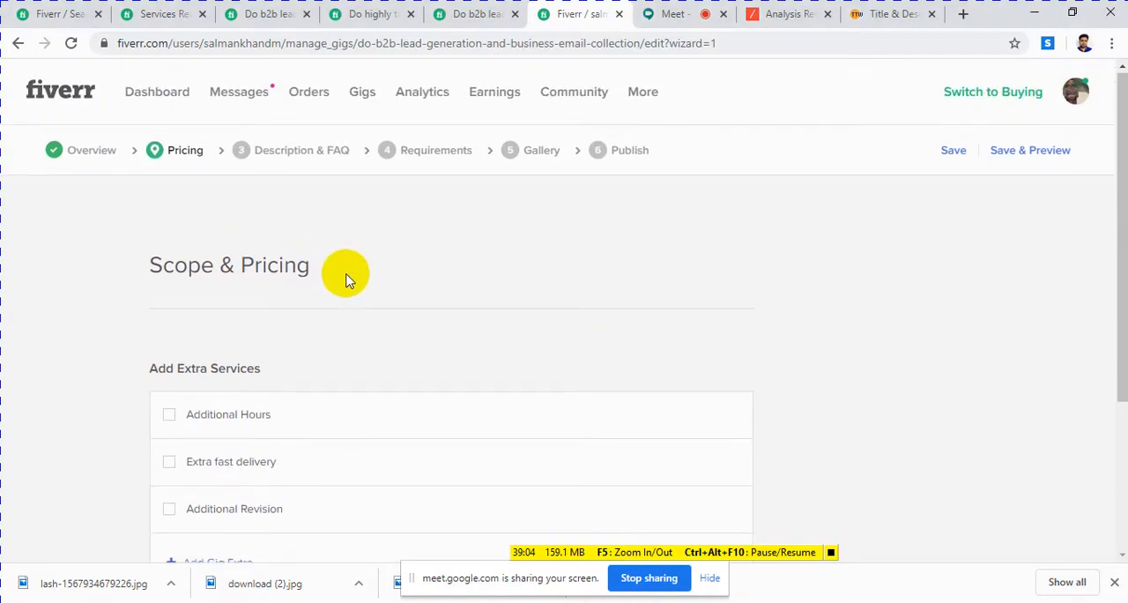
pyautogui.scroll(-3, 345, 279)
pyautogui.scroll(1, 346, 279)
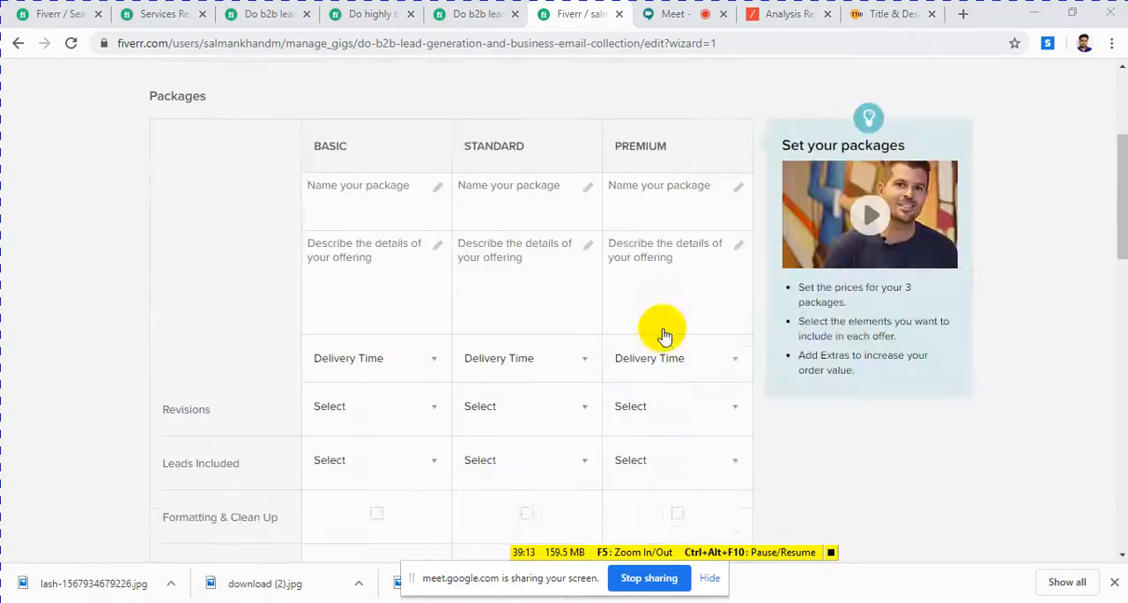
pyautogui.scroll(3, 665, 335)
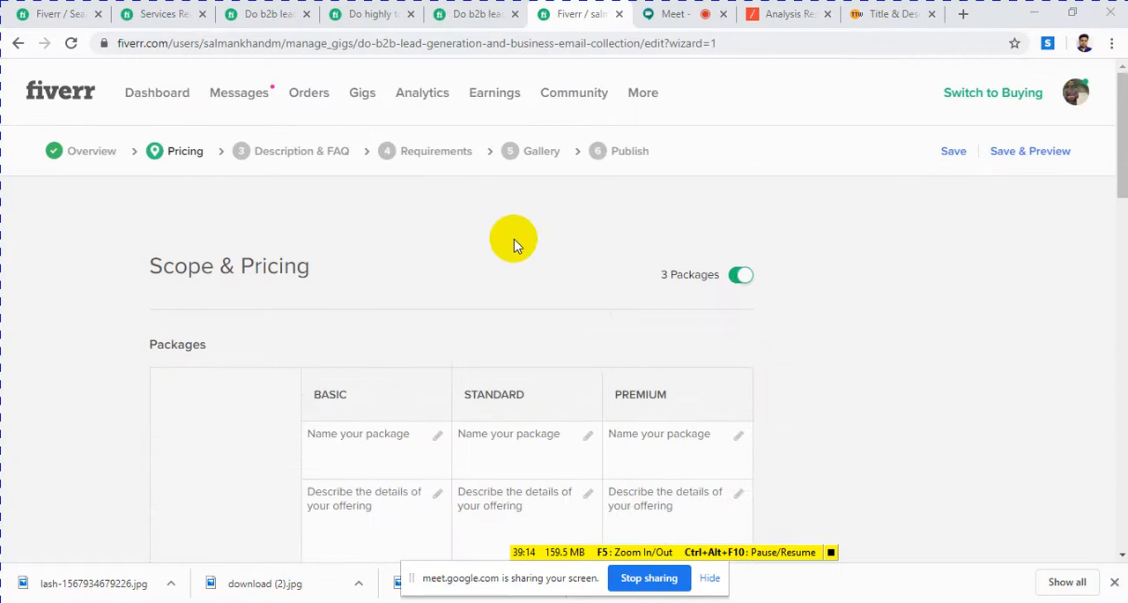
pyautogui.scroll(-4, 331, 286)
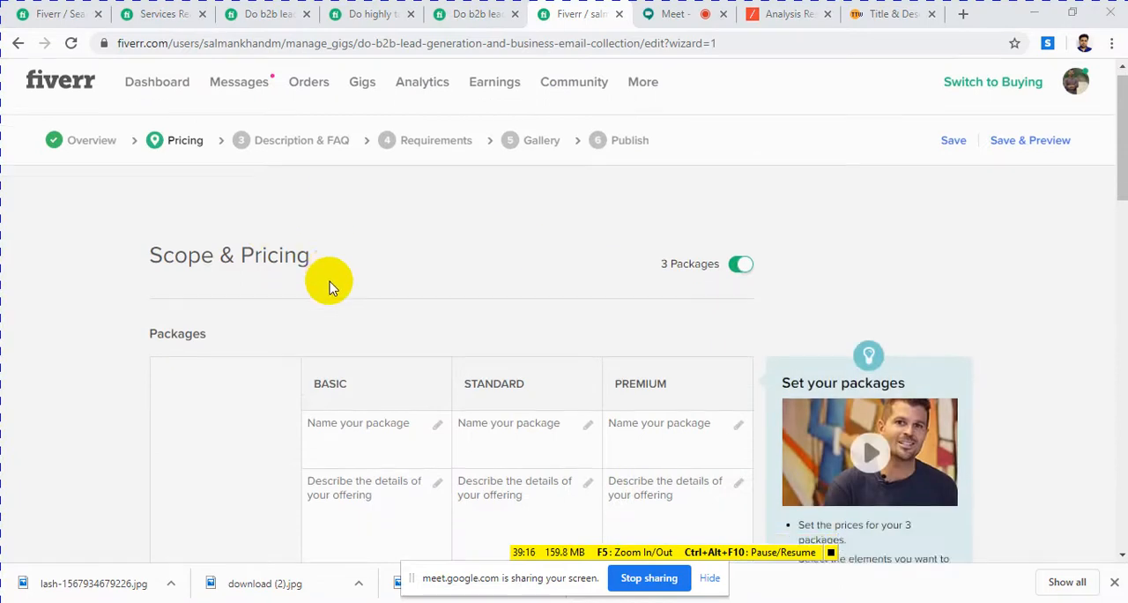
pyautogui.scroll(3, 326, 277)
pyautogui.scroll(-2, 333, 289)
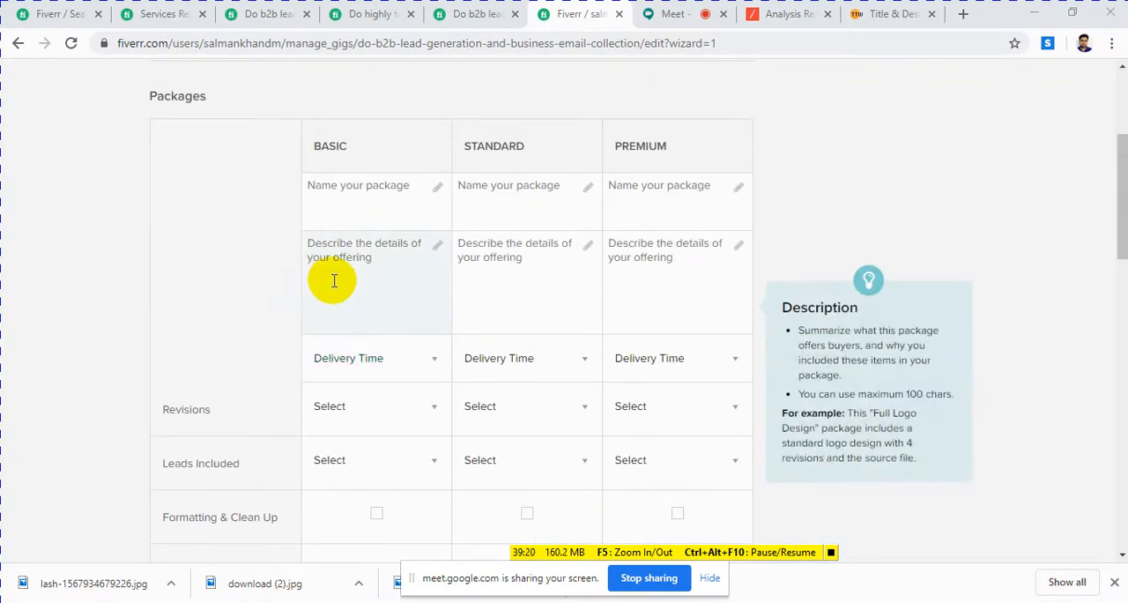
pyautogui.scroll(2, 385, 287)
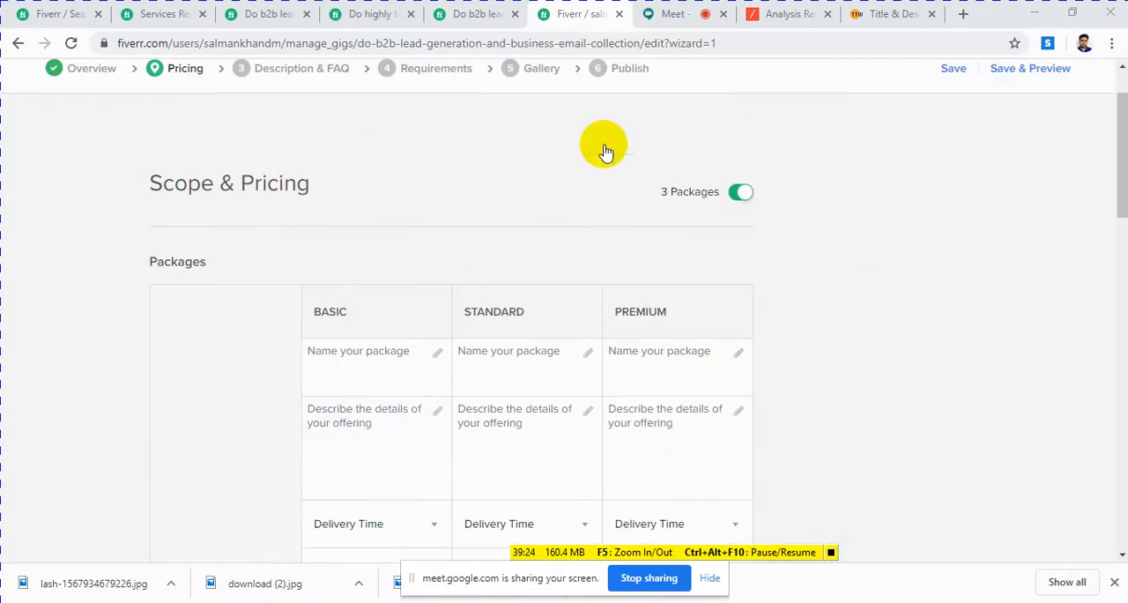
pyautogui.click(496, 19)
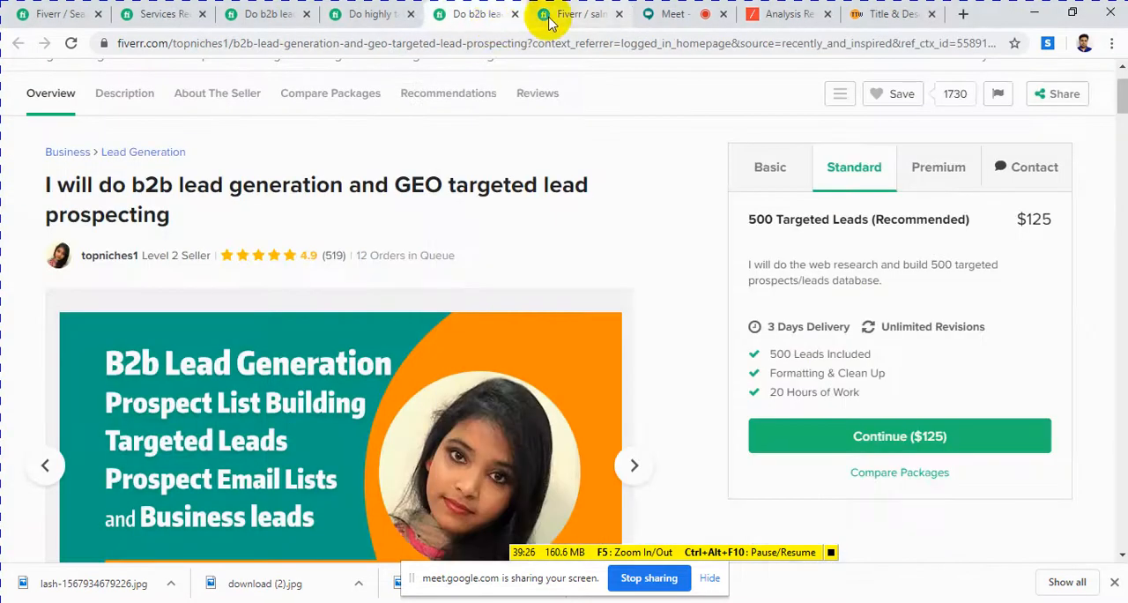
pyautogui.click(564, 18)
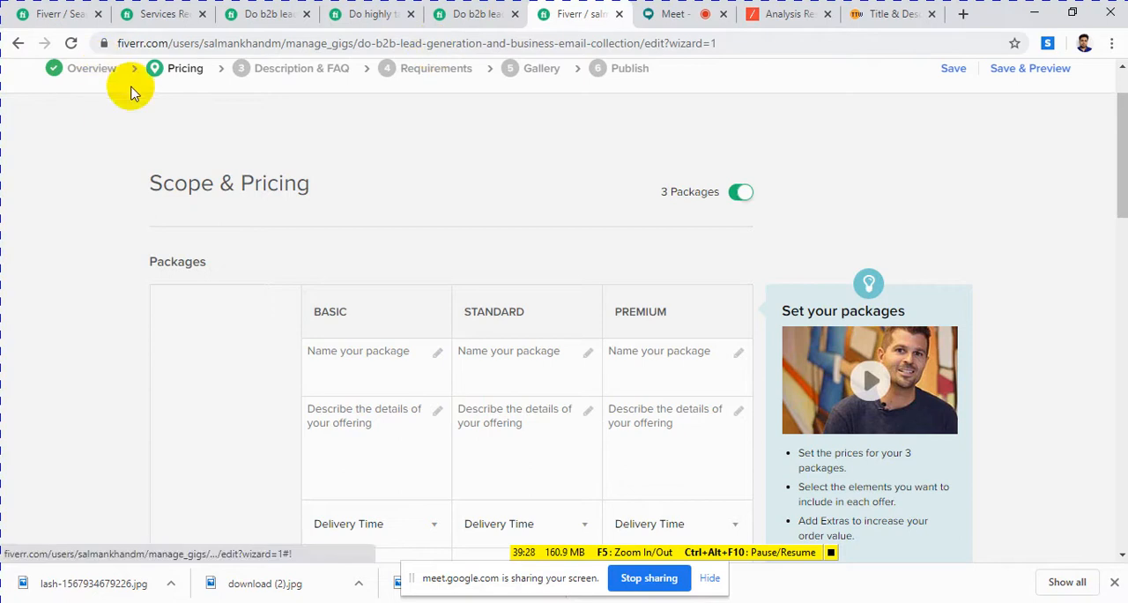
# Step: Open the gig's Overview stage in a separate browser tab while keeping the Pricing stage open
pyautogui.scroll(1, 189, 70)
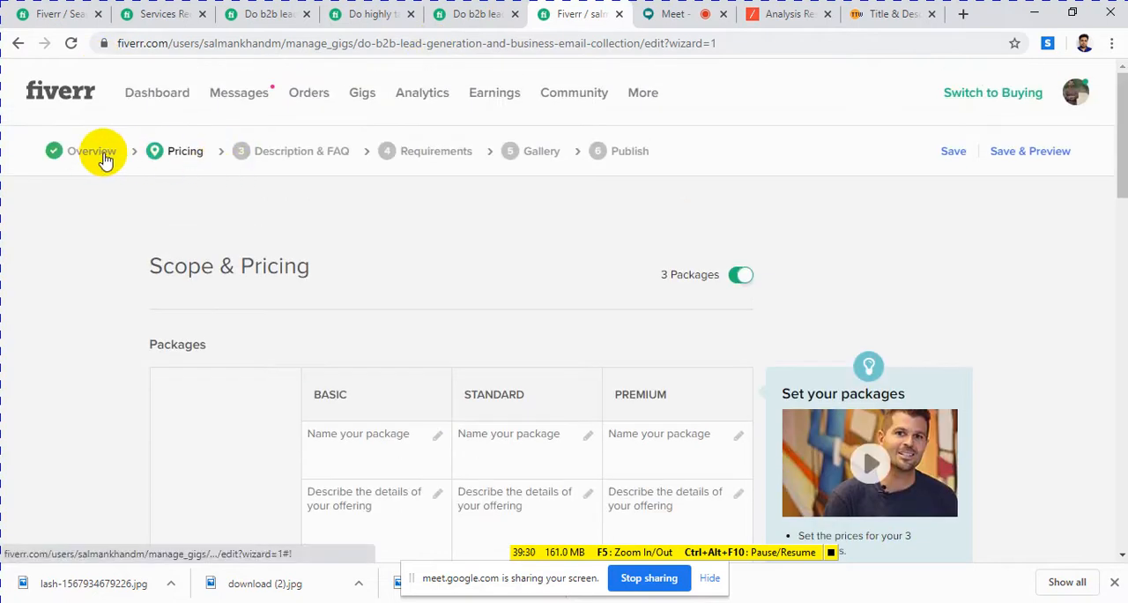
pyautogui.rightClick(102, 158)
pyautogui.click(202, 171)
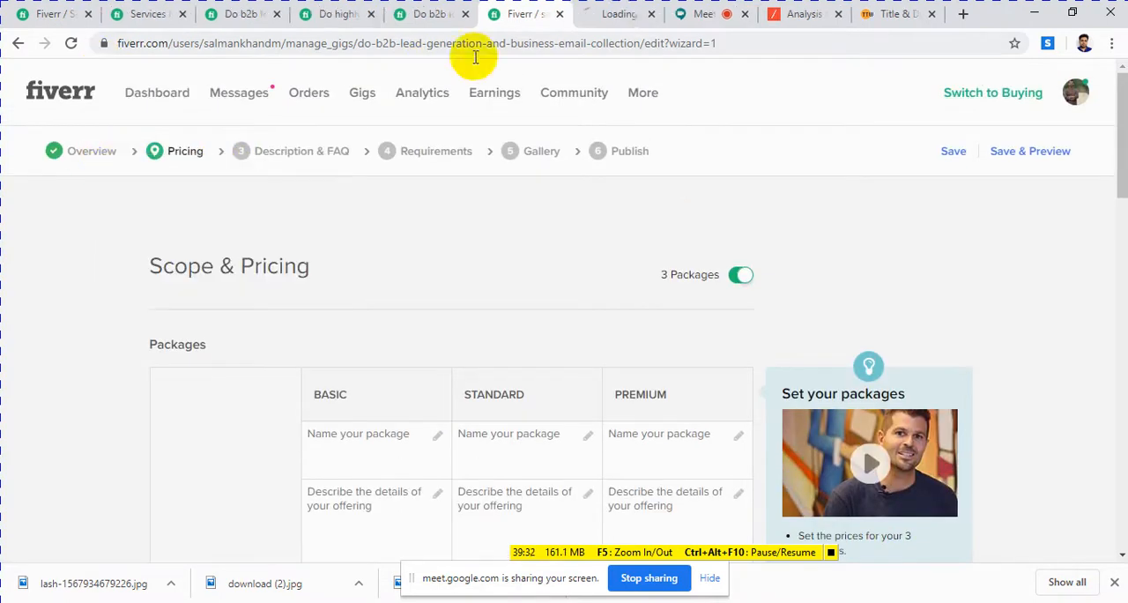
pyautogui.click(608, 15)
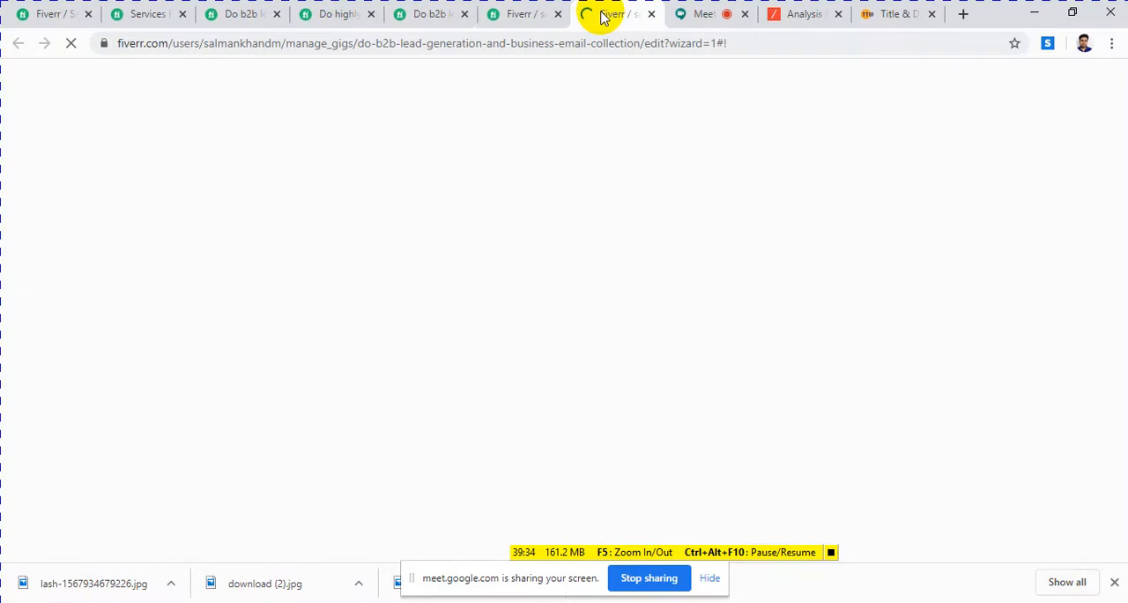
pyautogui.click(518, 15)
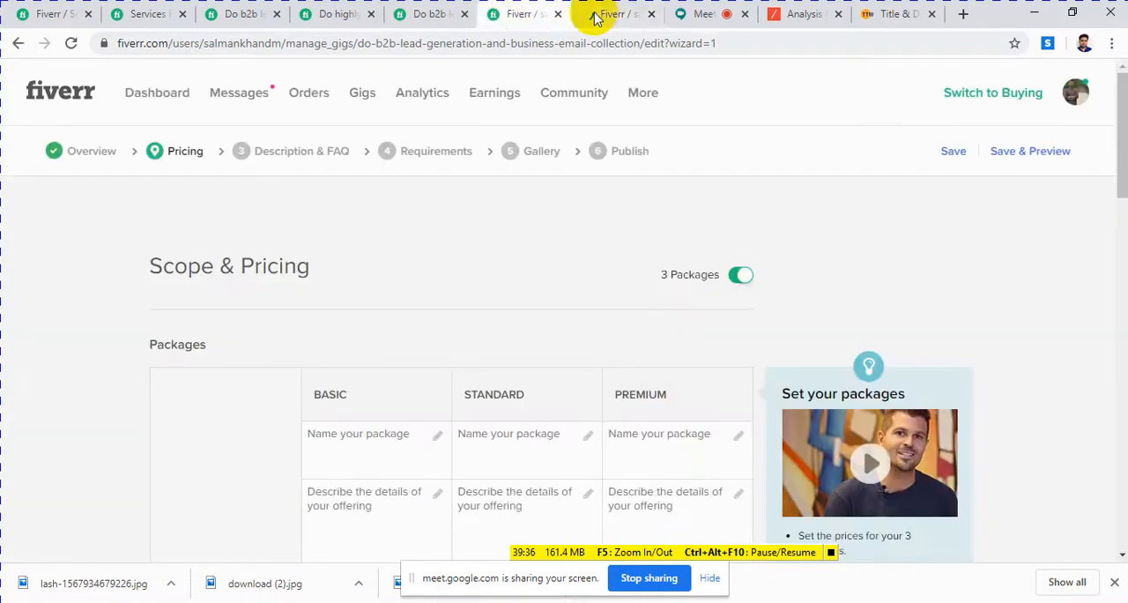
pyautogui.scroll(-3, 396, 323)
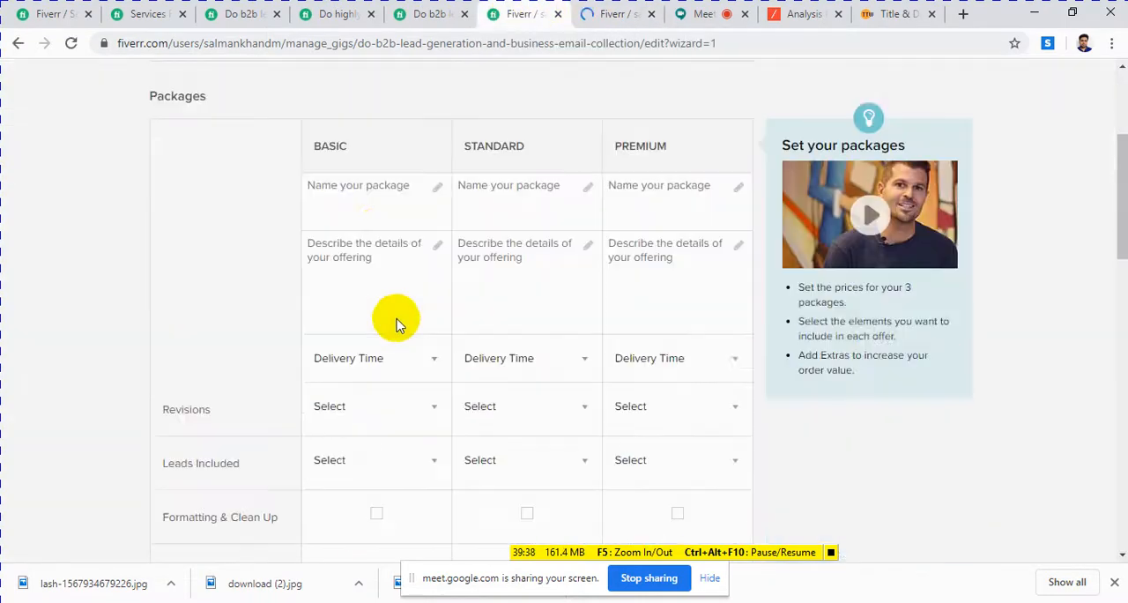
pyautogui.click(355, 253)
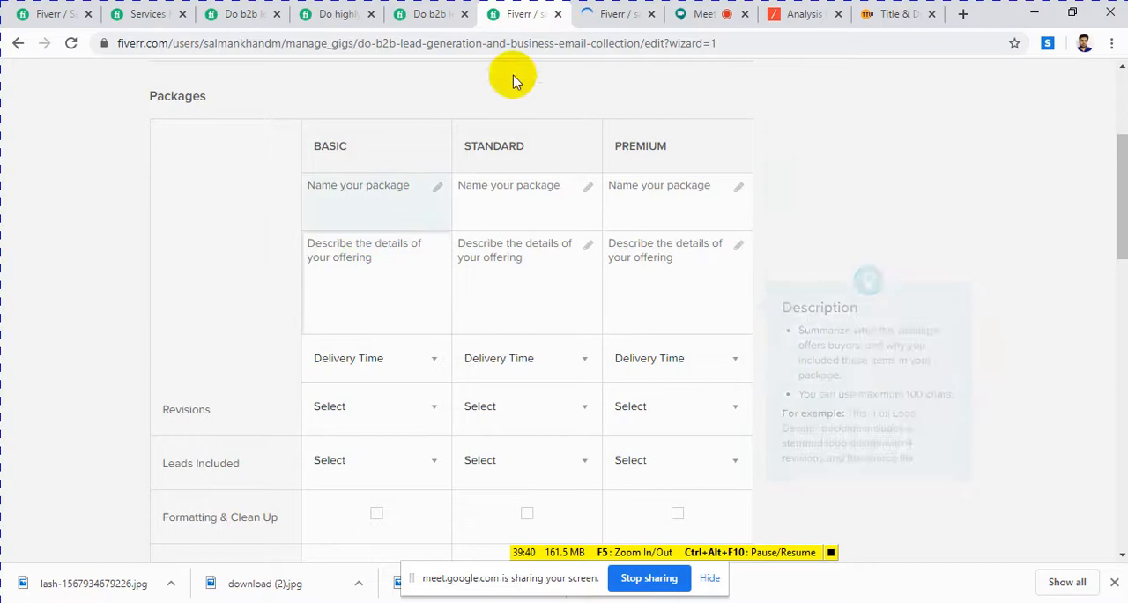
pyautogui.click(610, 15)
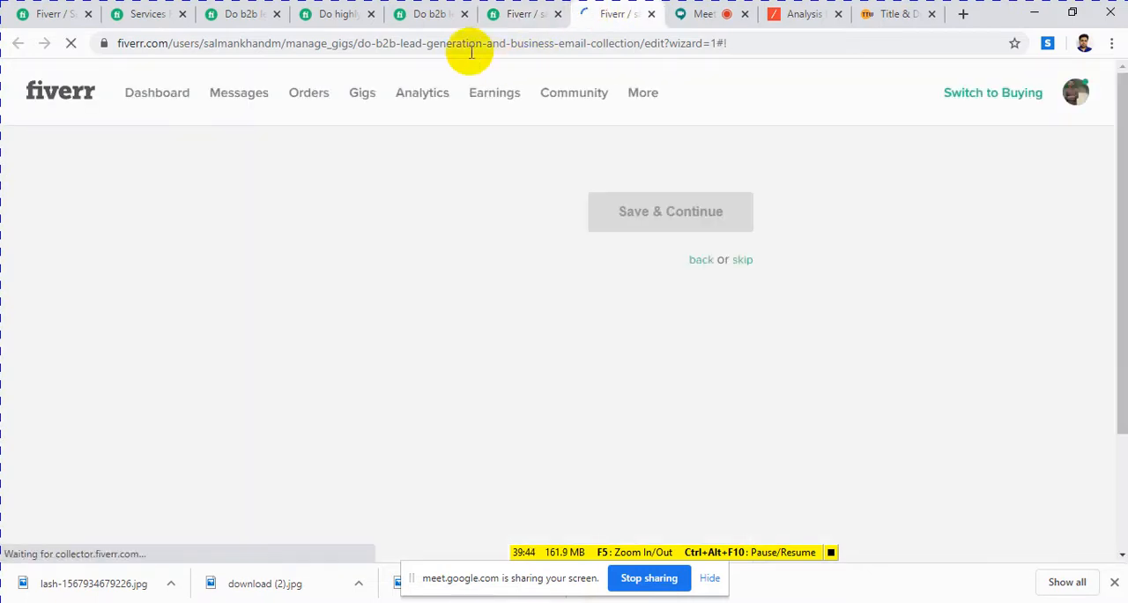
# Step: Examine the competing lead generation gigs, especially the Basic, Standard and Premium package comparison of the GEO targeted lead prospecting gig
pyautogui.click(244, 15)
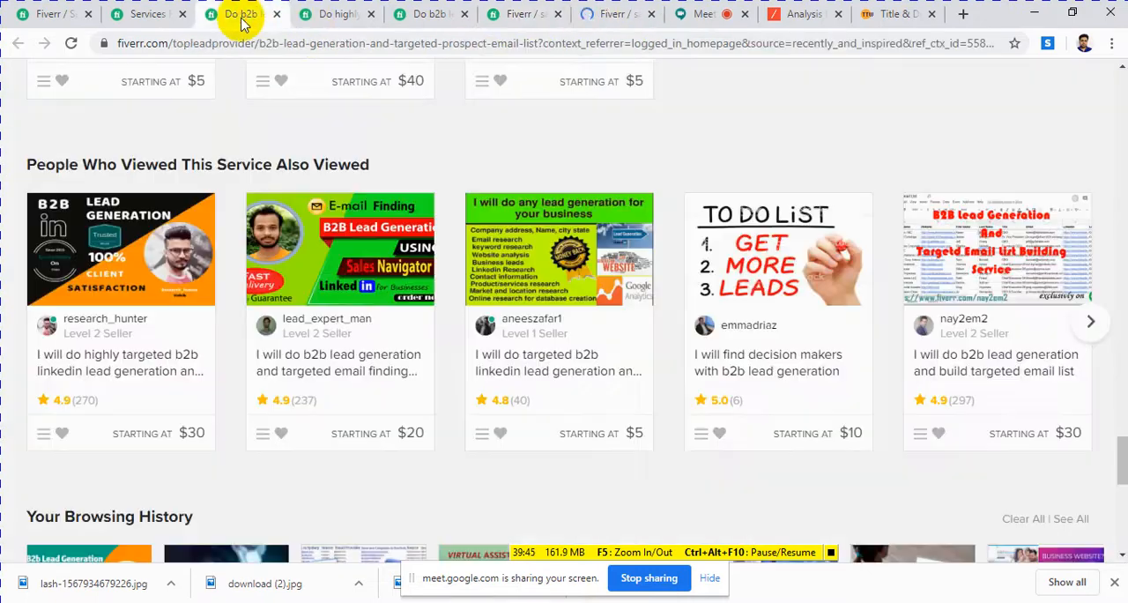
pyautogui.click(323, 22)
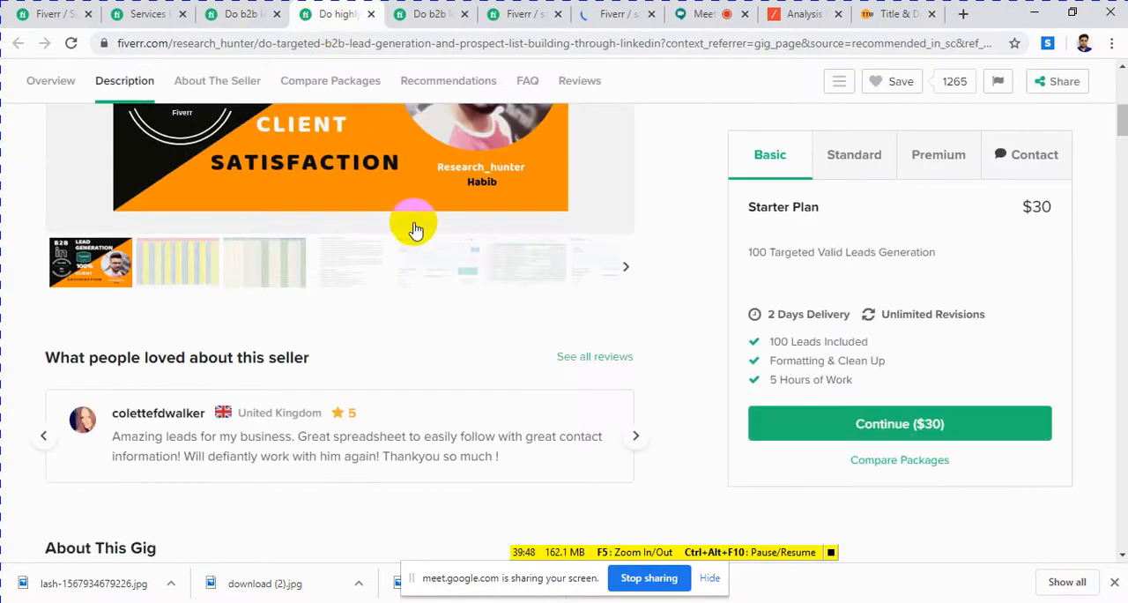
pyautogui.scroll(3, 414, 228)
pyautogui.scroll(2, 419, 231)
pyautogui.click(396, 17)
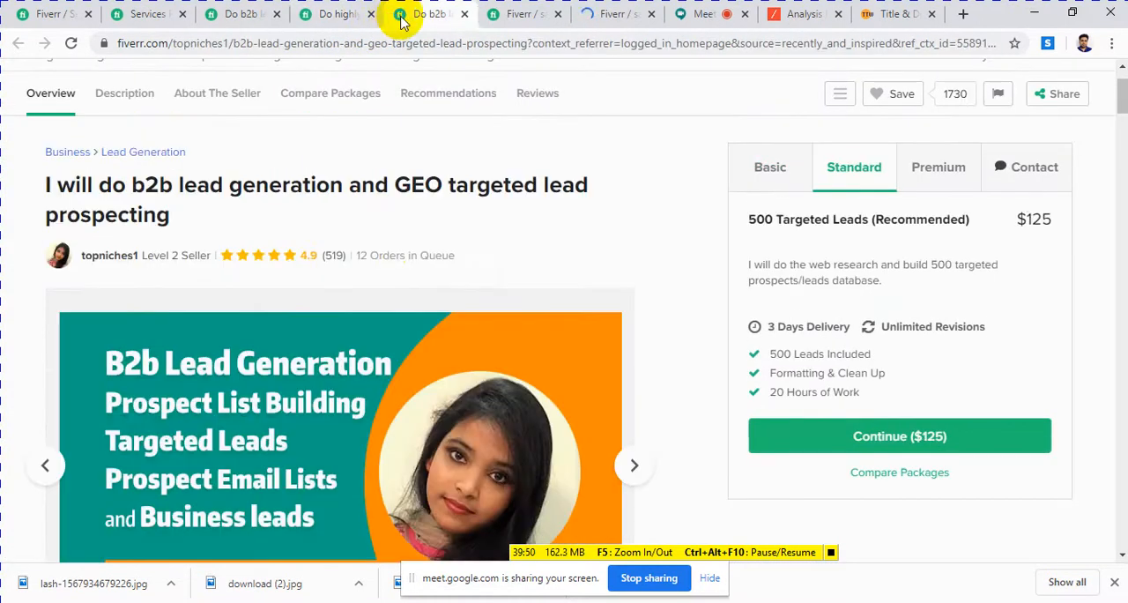
pyautogui.scroll(-15, 428, 239)
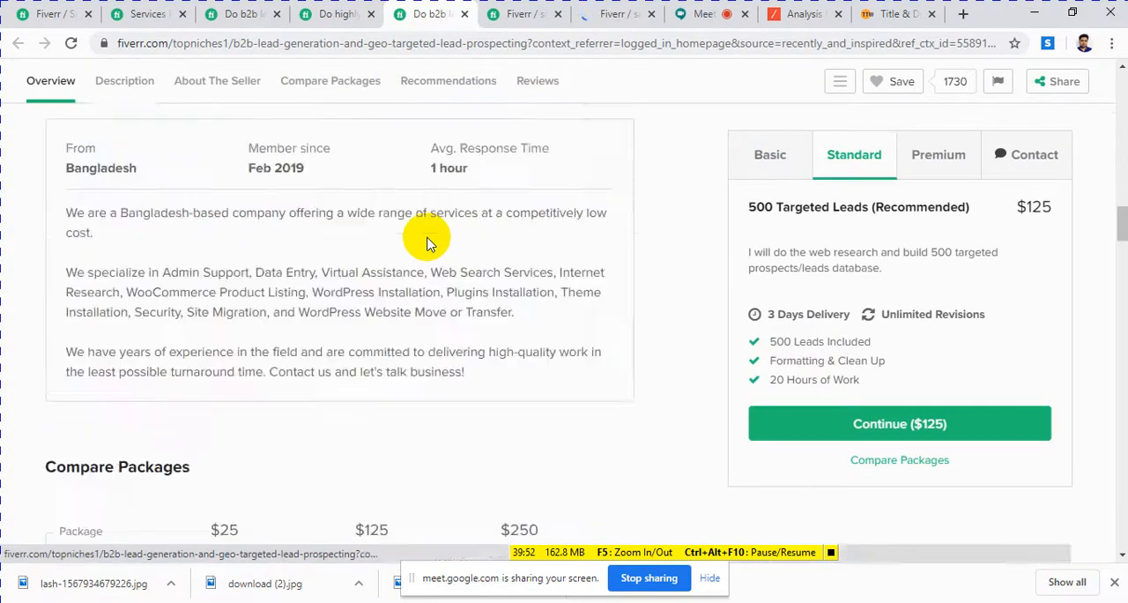
pyautogui.scroll(-7, 428, 239)
pyautogui.scroll(3, 428, 240)
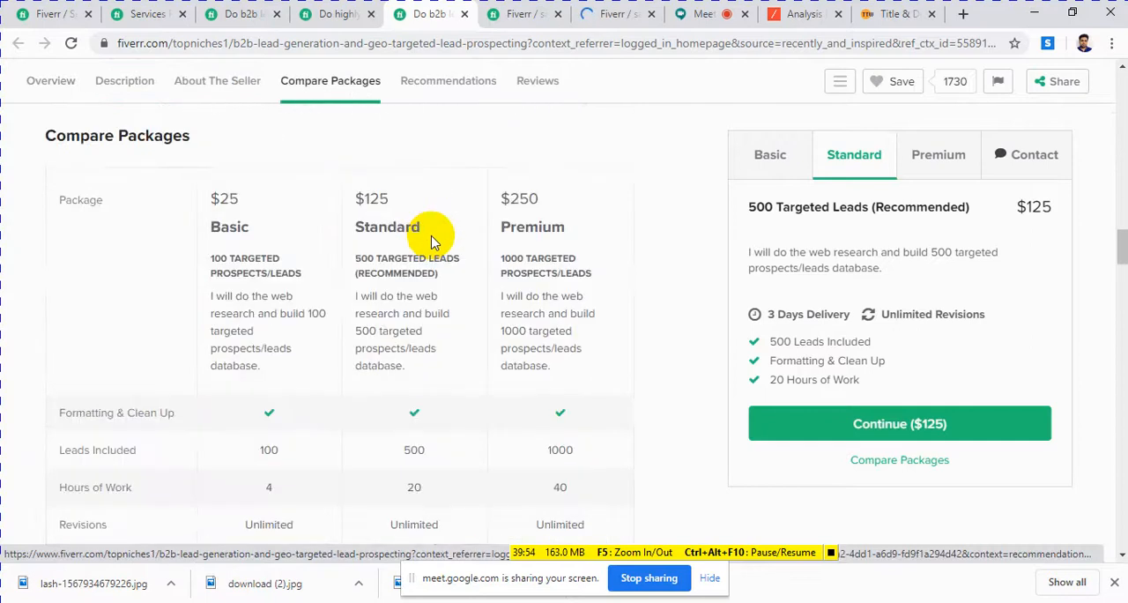
pyautogui.scroll(-1, 432, 239)
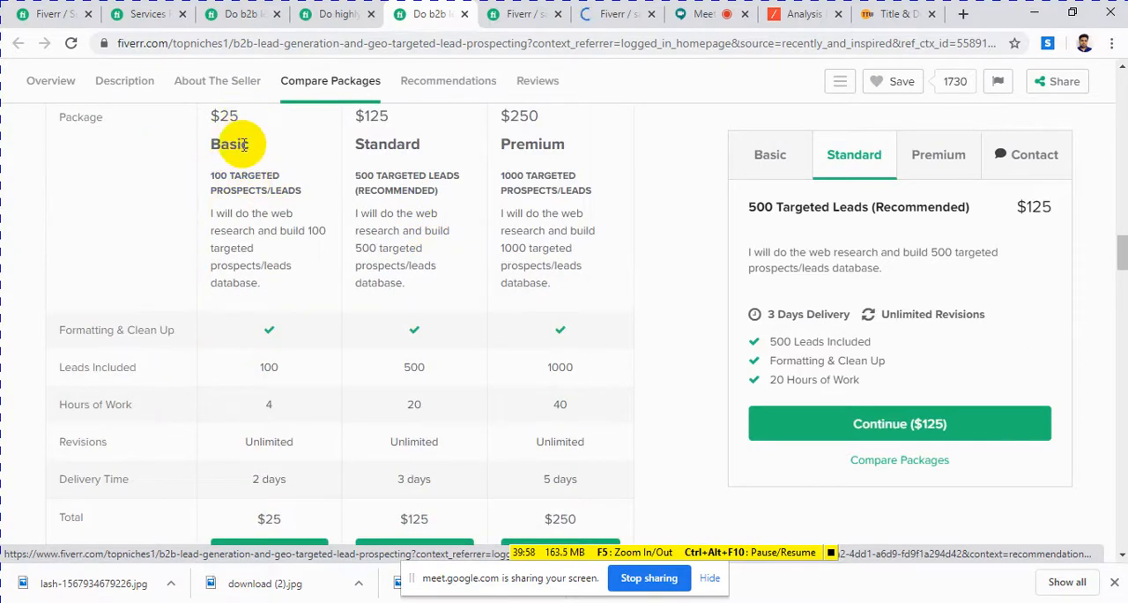
pyautogui.moveTo(223, 179); pyautogui.dragTo(247, 197)
pyautogui.click(233, 196)
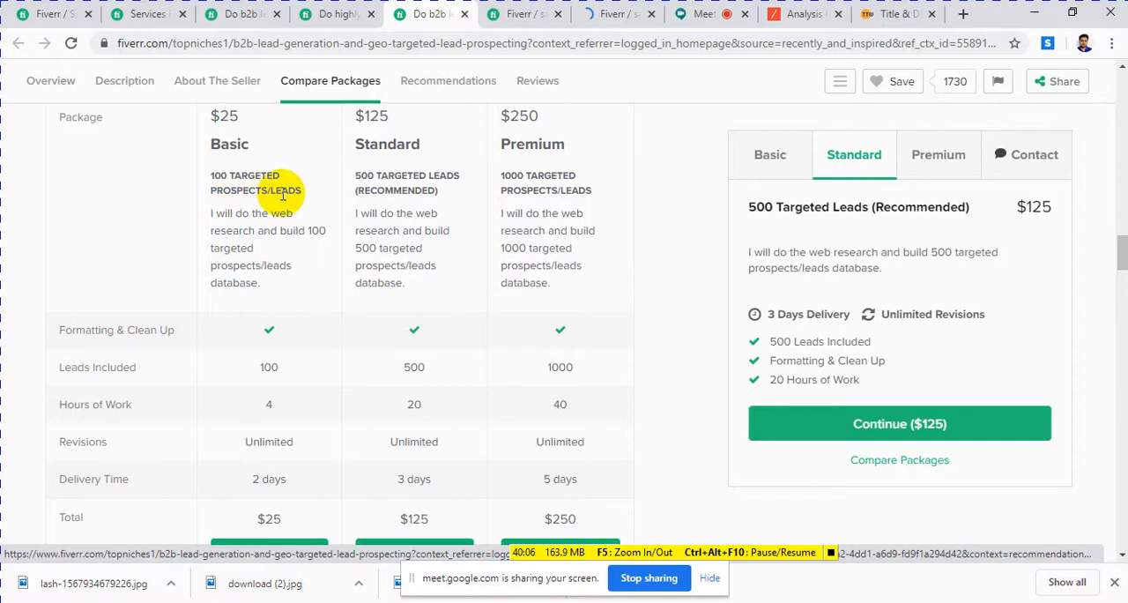
pyautogui.moveTo(303, 192); pyautogui.dragTo(255, 191)
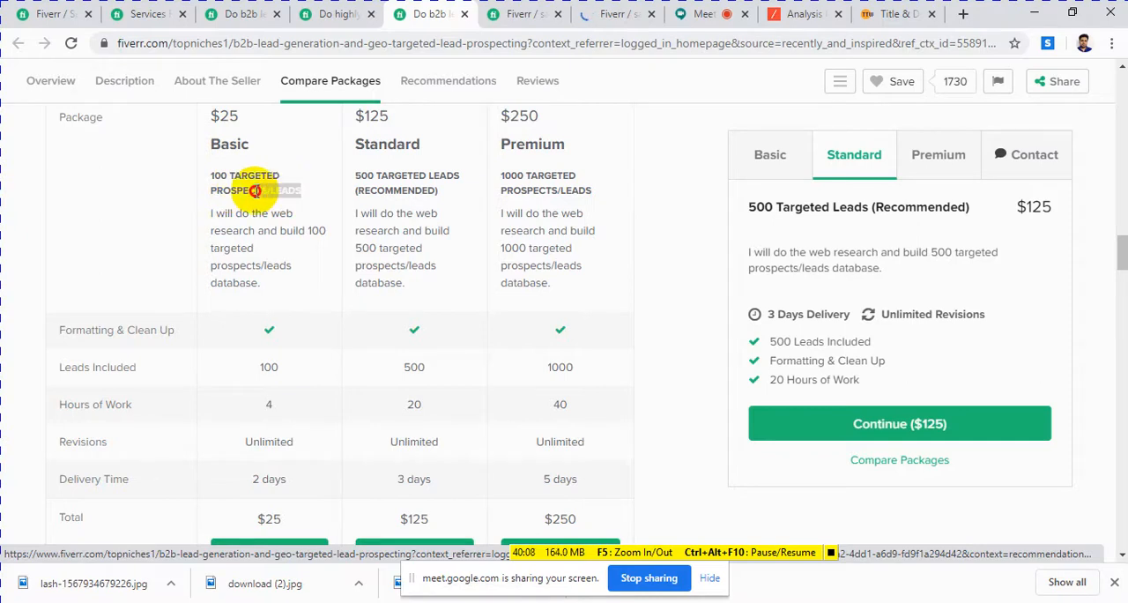
pyautogui.click(608, 17)
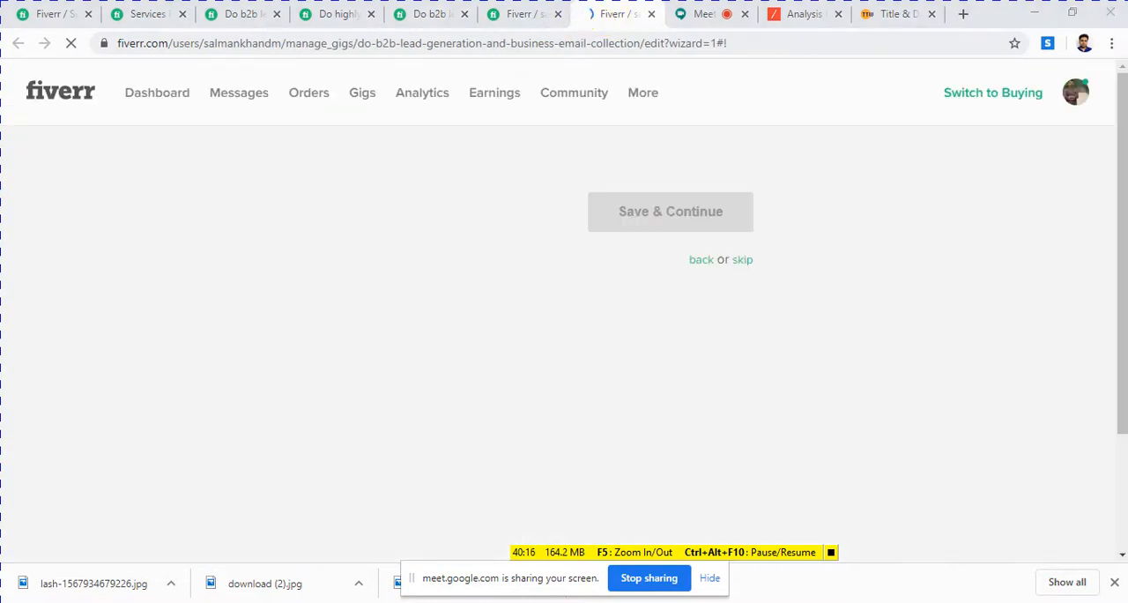
pyautogui.hotkey('alt', 'Tab')
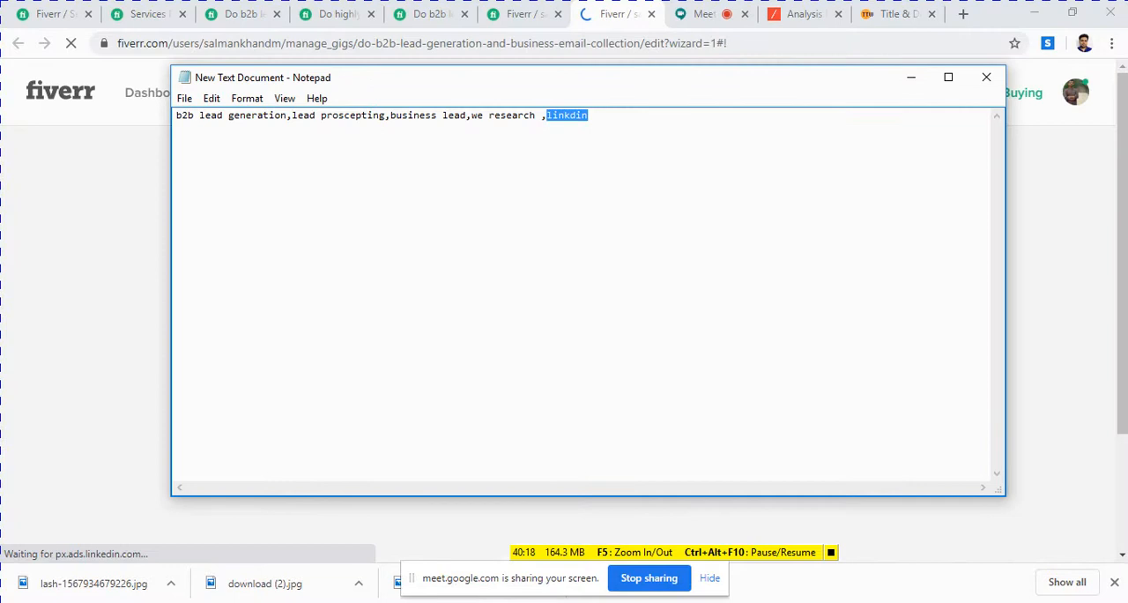
pyautogui.hotkey('alt', 'Tab')
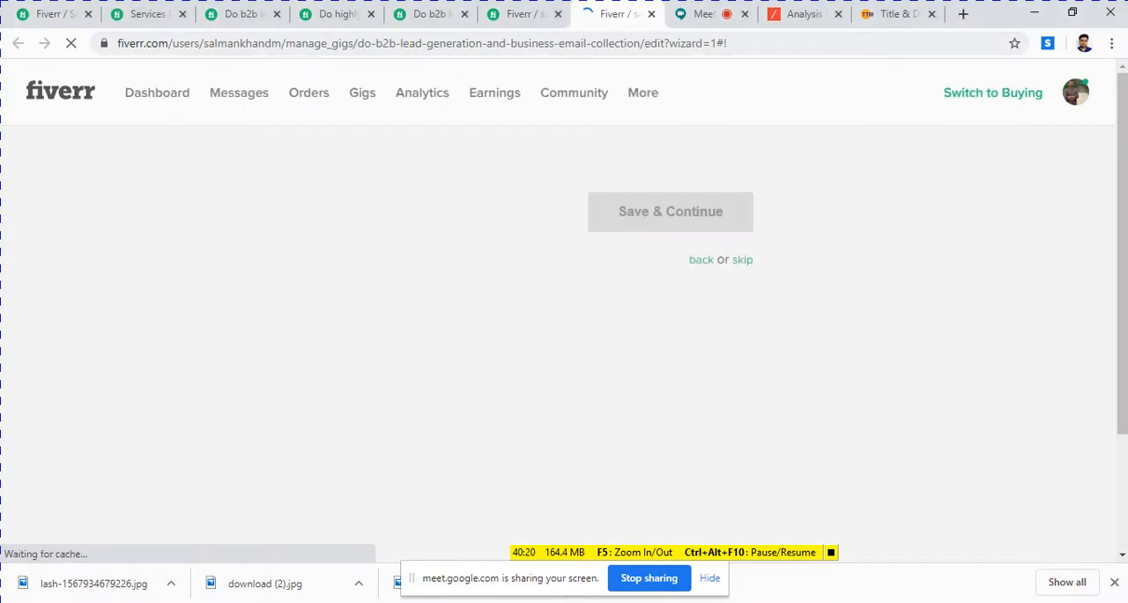
# Step: Copy the Basic package title "100 TARGETED PROSPECTS/LEADS" from the GEO targeted lead prospecting gig and enter it as the Basic package's name
pyautogui.click(515, 14)
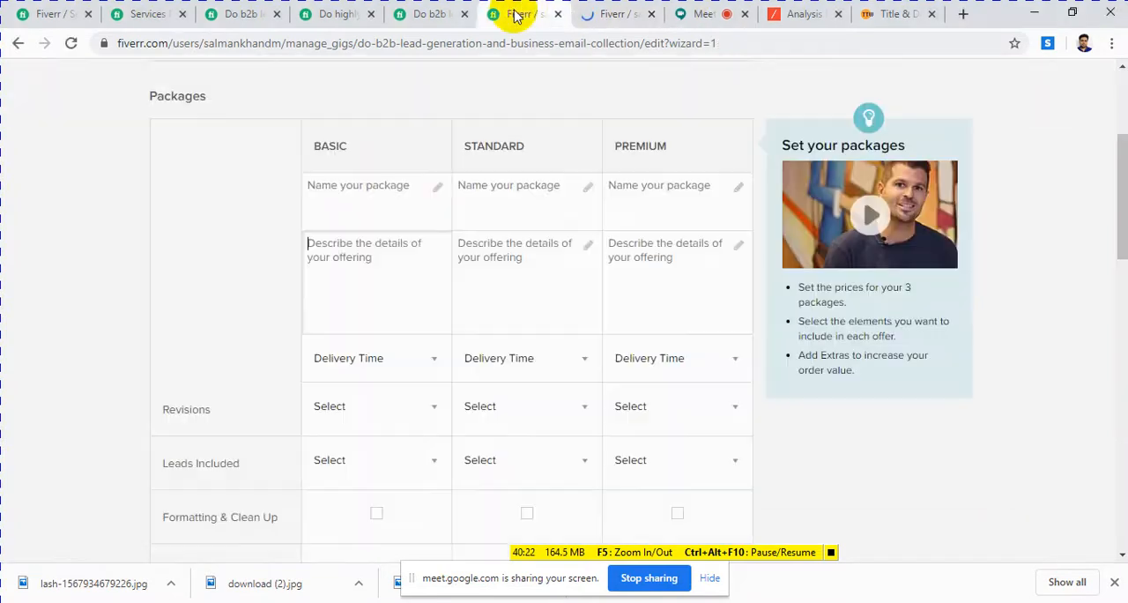
pyautogui.click(438, 184)
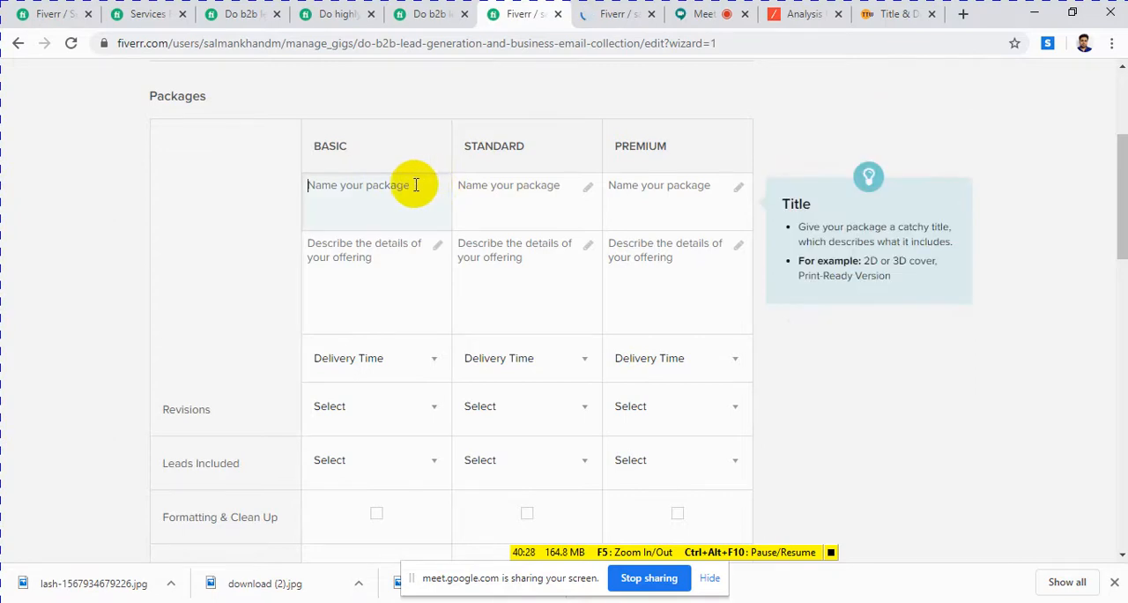
pyautogui.click(428, 13)
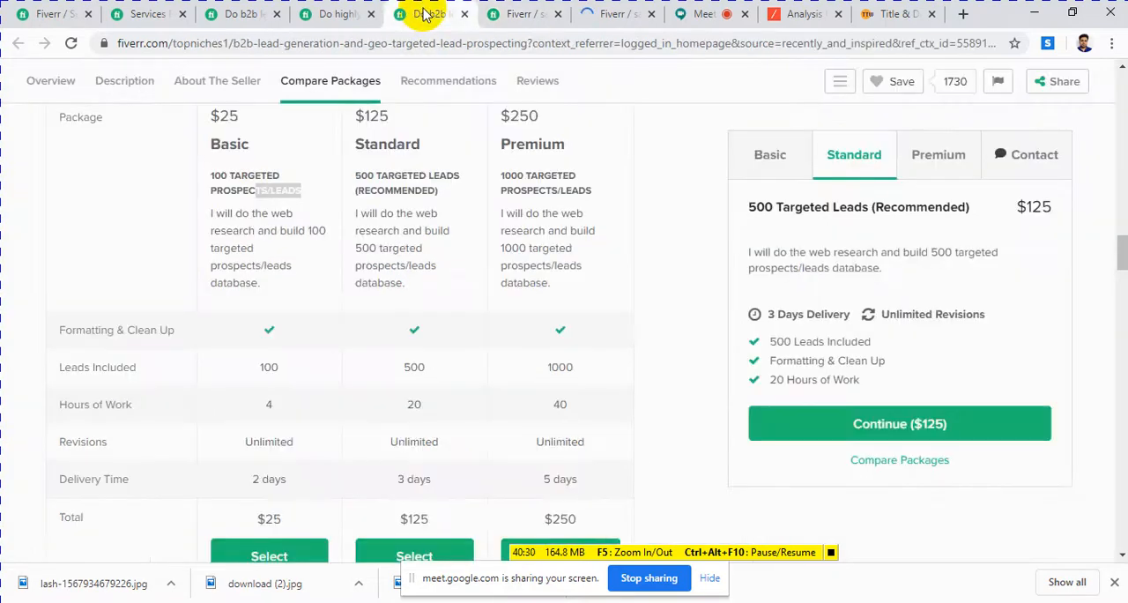
pyautogui.click(306, 191)
pyautogui.moveTo(306, 194); pyautogui.dragTo(206, 169)
pyautogui.rightClick(232, 173)
pyautogui.click(260, 187)
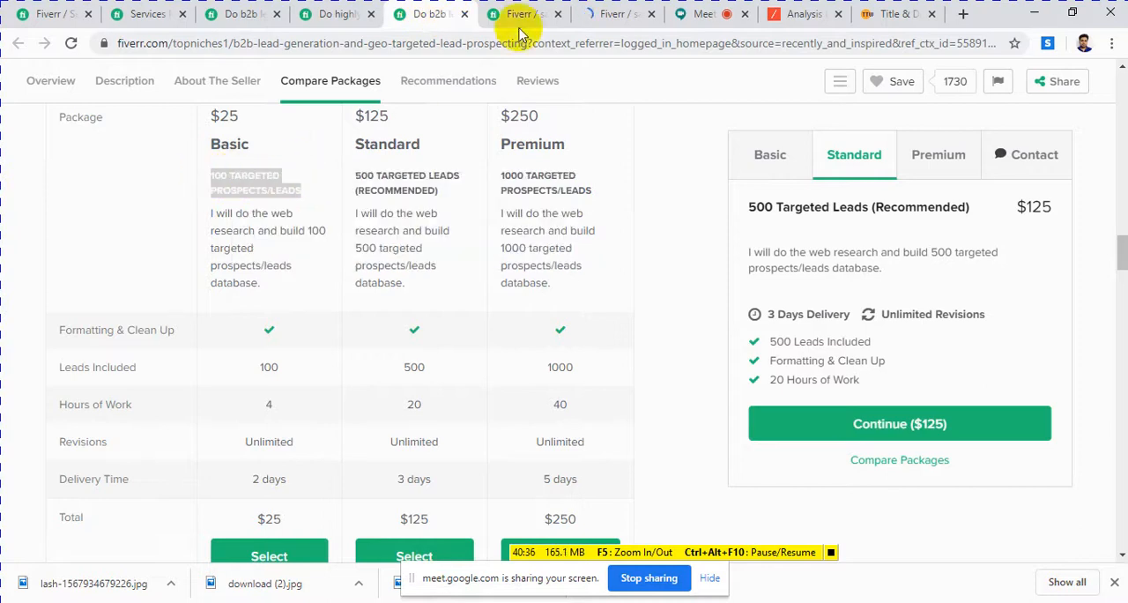
pyautogui.click(522, 15)
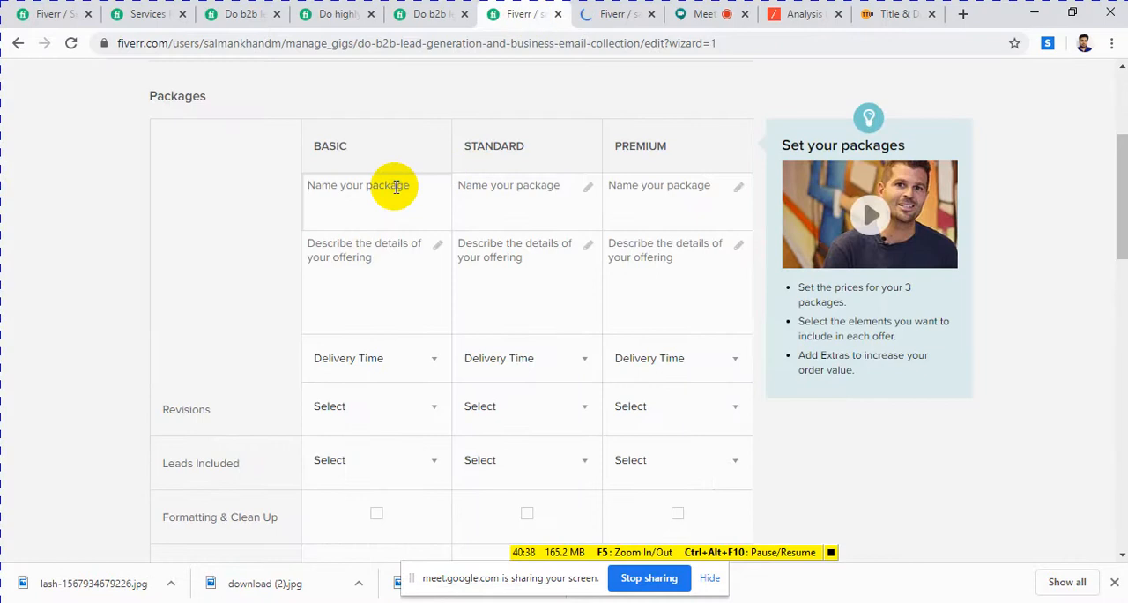
pyautogui.hotkey('ctrl', 'v')
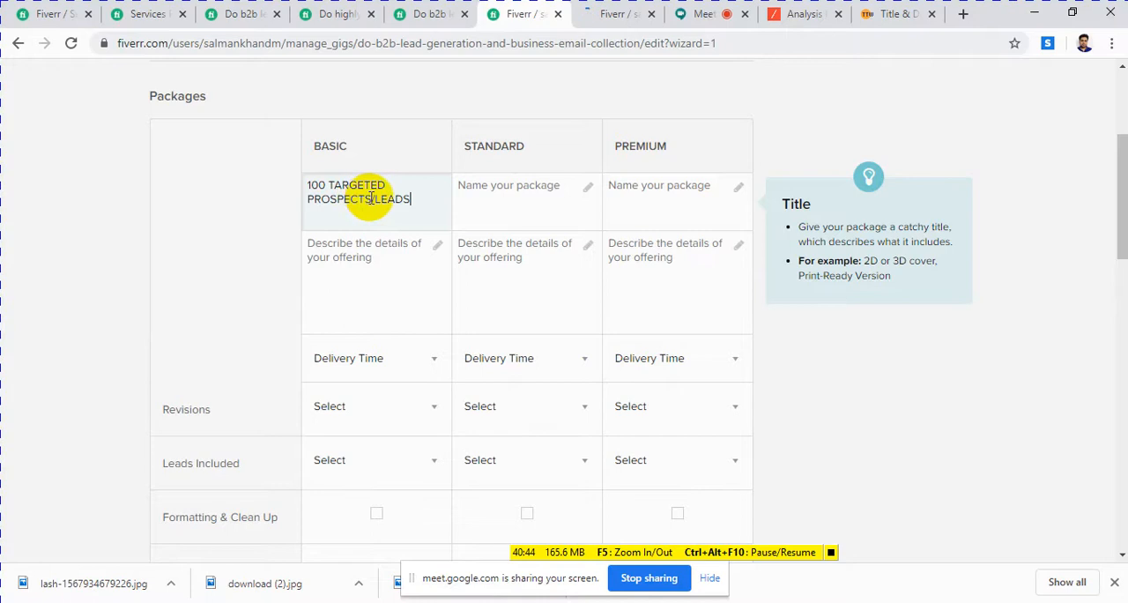
pyautogui.moveTo(370, 199)
pyautogui.mouseDown()
pyautogui.moveTo(316, 198)
pyautogui.moveTo(367, 198)
pyautogui.mouseUp()
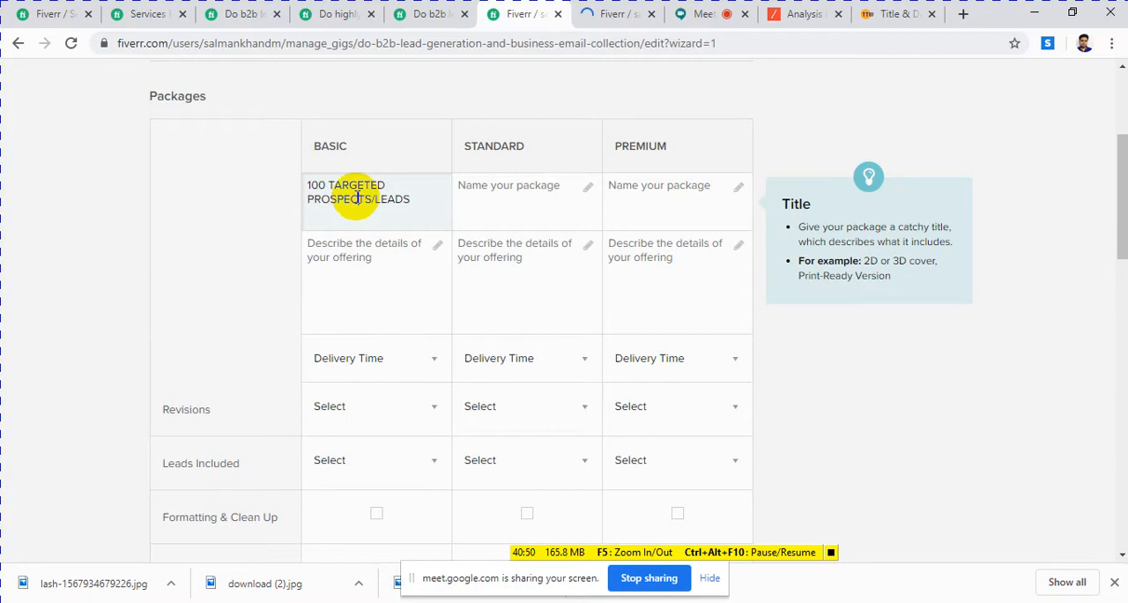
pyautogui.click(592, 15)
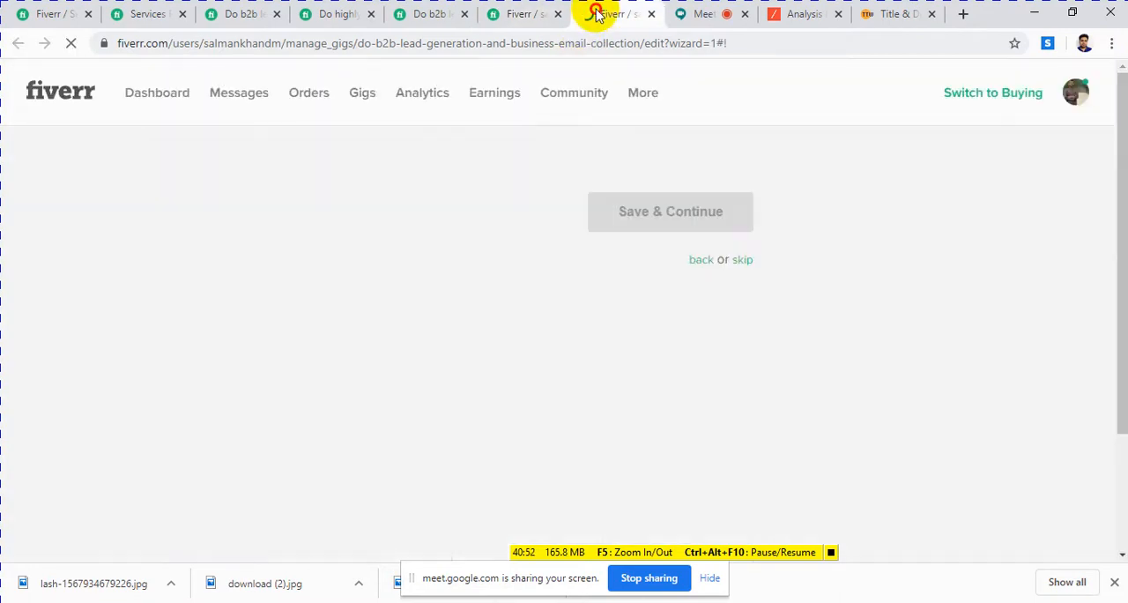
pyautogui.click(448, 601)
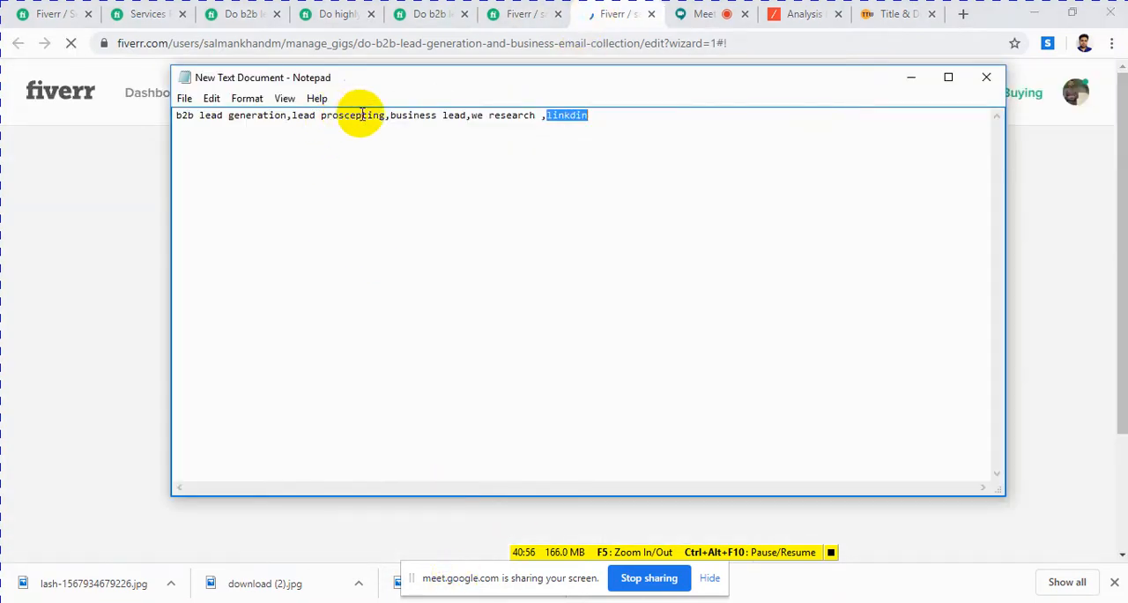
# Step: Check the Basic package name against the "100 TARGETED PROSPECTS/LEADS" title in the GEO targeted lead prospecting gig's package comparison
pyautogui.click(514, 16)
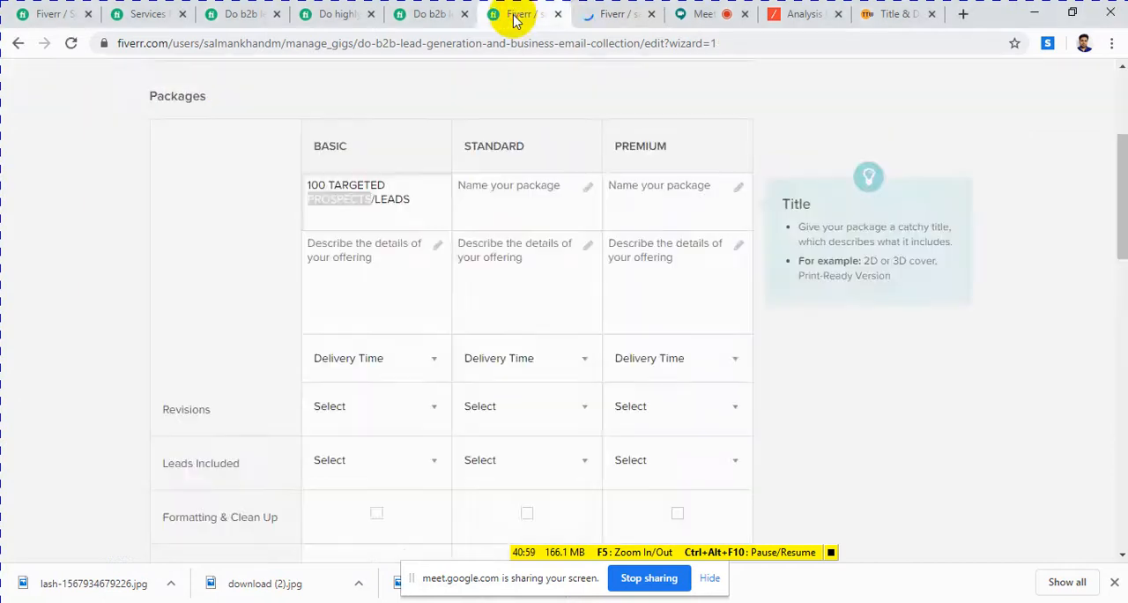
pyautogui.click(430, 15)
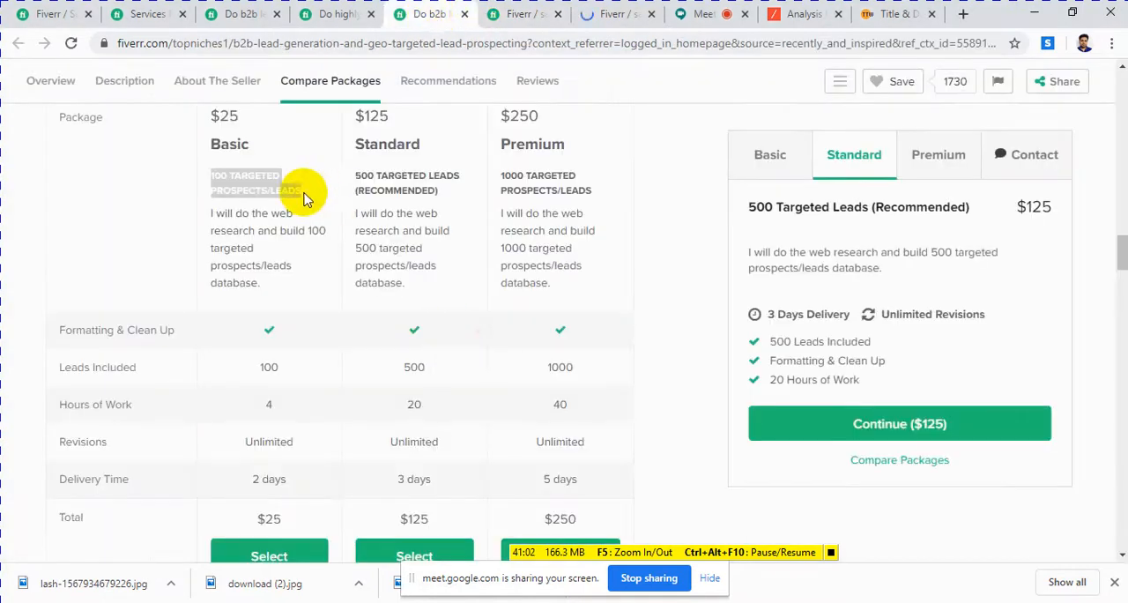
pyautogui.click(265, 187)
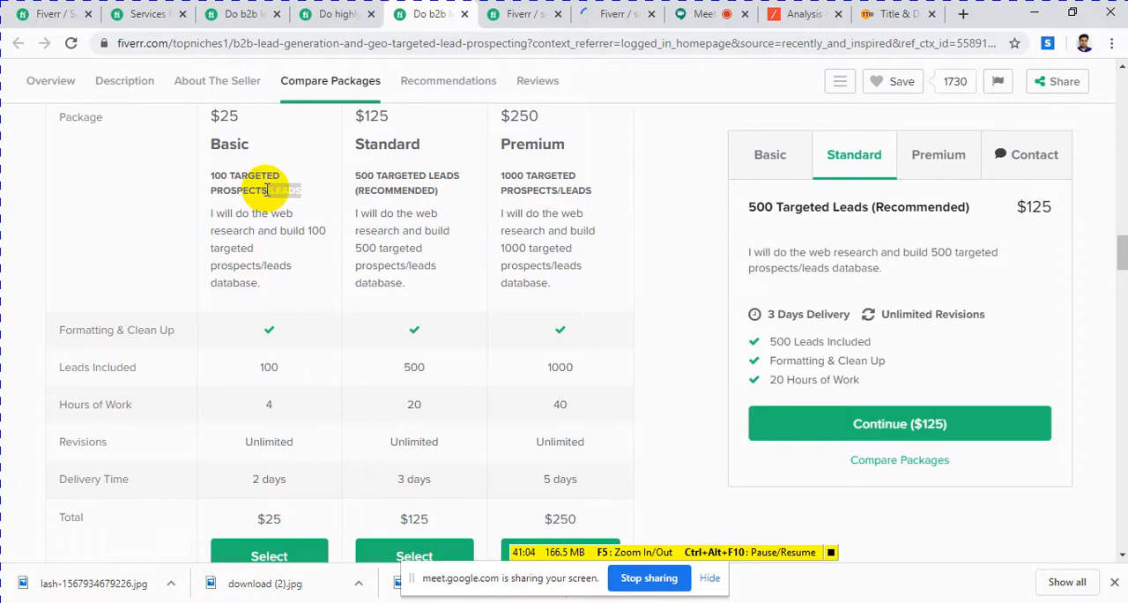
pyautogui.tripleClick(267, 189)
pyautogui.click(267, 190)
pyautogui.moveTo(266, 190); pyautogui.dragTo(214, 190)
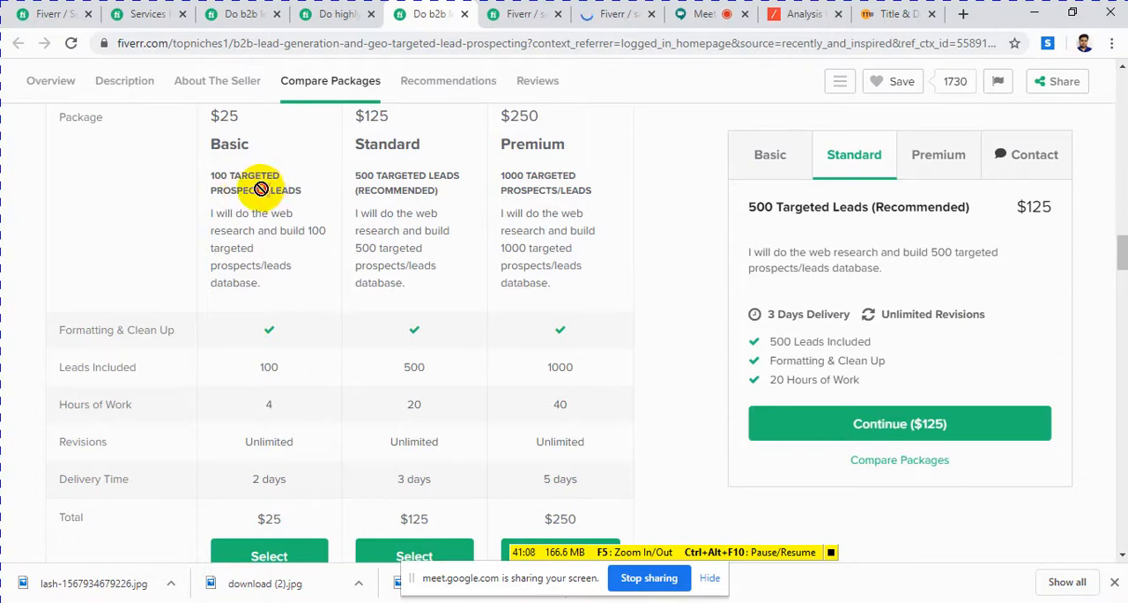
pyautogui.tripleClick(234, 186)
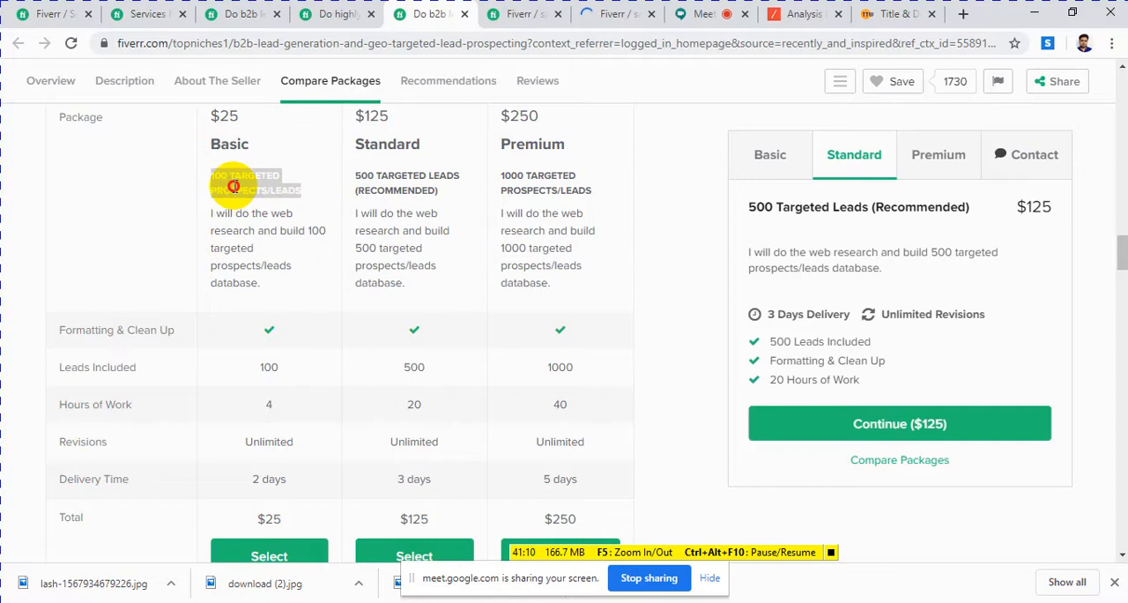
pyautogui.click(234, 186)
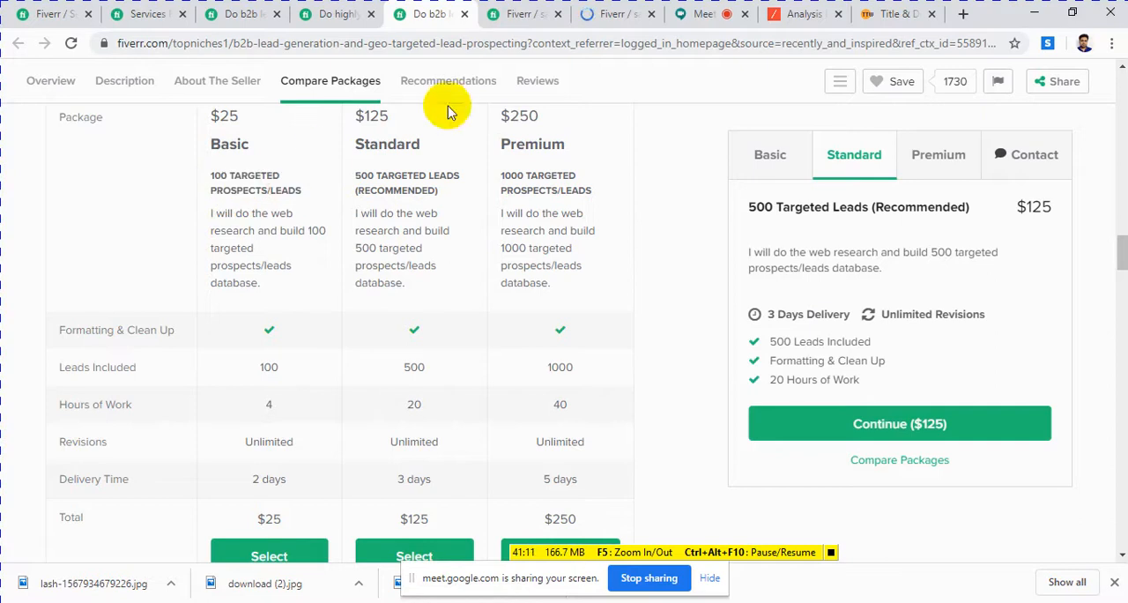
# Step: Switch to the Notepad keyword list and change "lead proscepting" to "lead prospect"
pyautogui.click(520, 15)
pyautogui.click(599, 18)
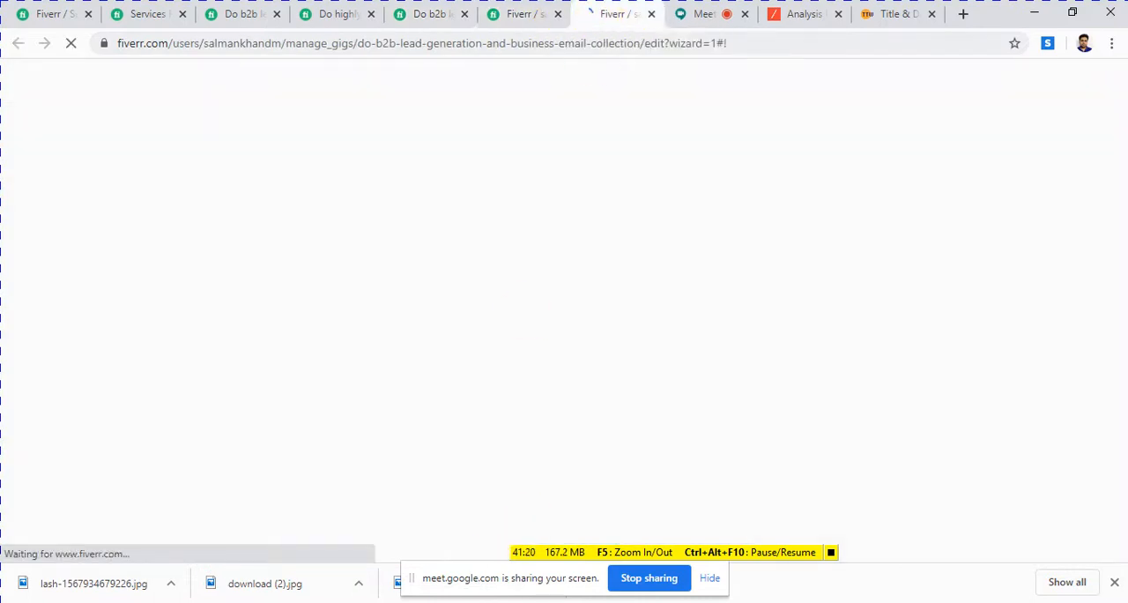
pyautogui.click(515, 602)
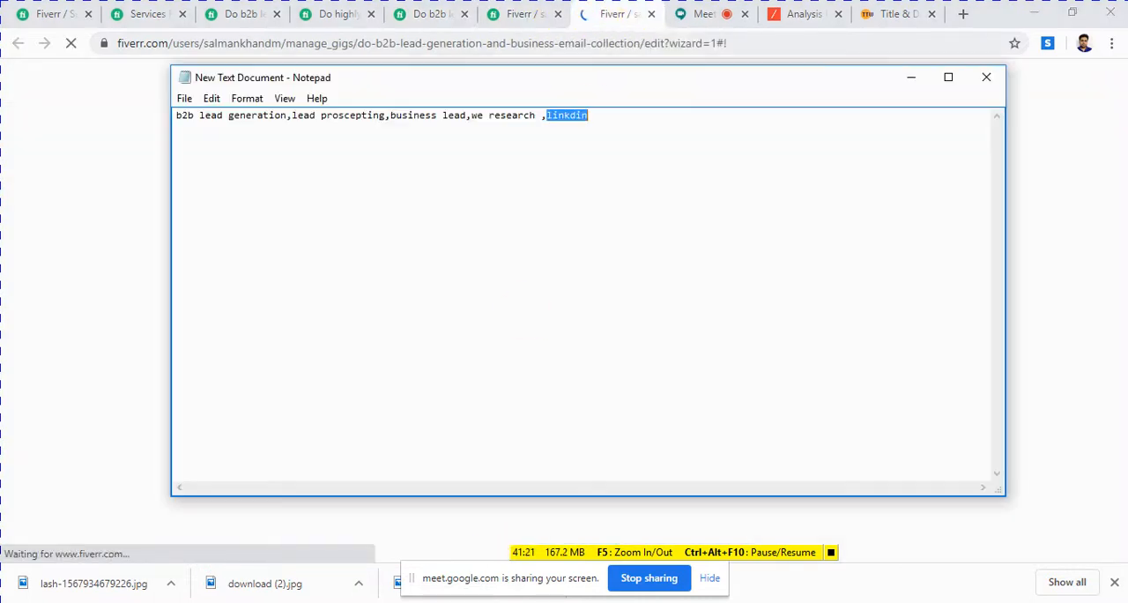
pyautogui.click(381, 117)
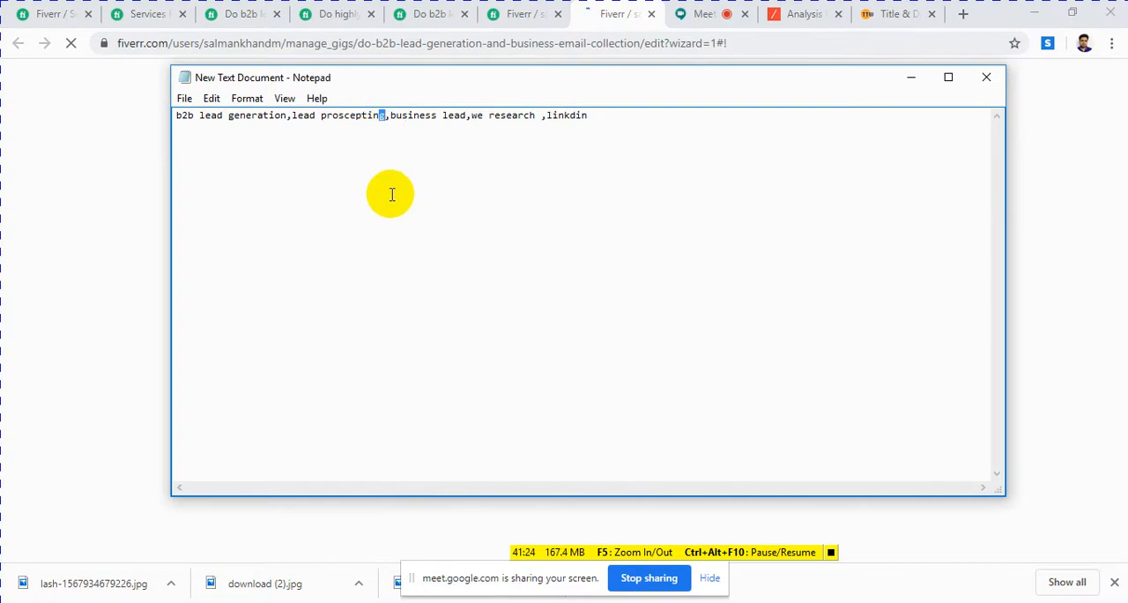
pyautogui.press('BackSpace')
pyautogui.press('BackSpace')
pyautogui.press('BackSpace')
pyautogui.press('BackSpace')
pyautogui.press('BackSpace')
pyautogui.press('BackSpace')
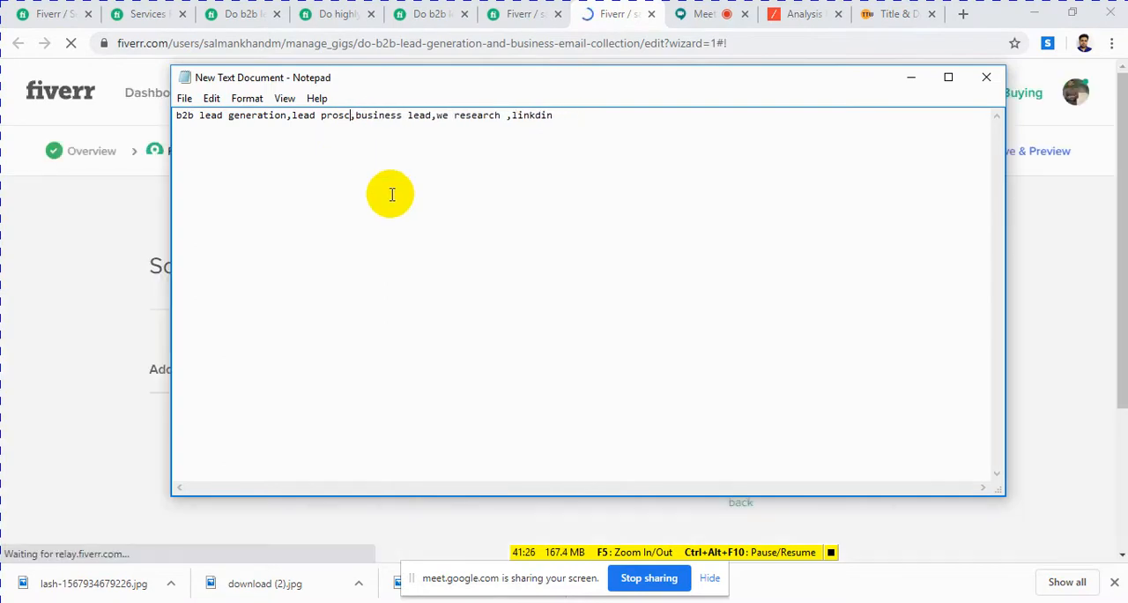
pyautogui.write('pect')
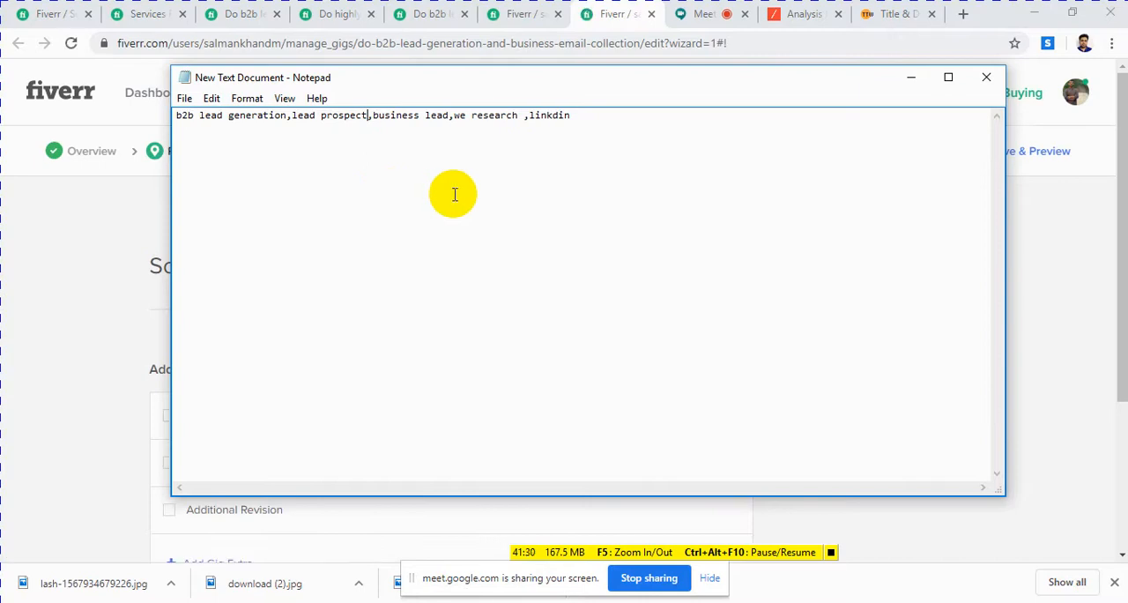
# Step: Return to the browser and compare the two open Scope & Pricing pages, examining their package and extra services sections
pyautogui.click(101, 245)
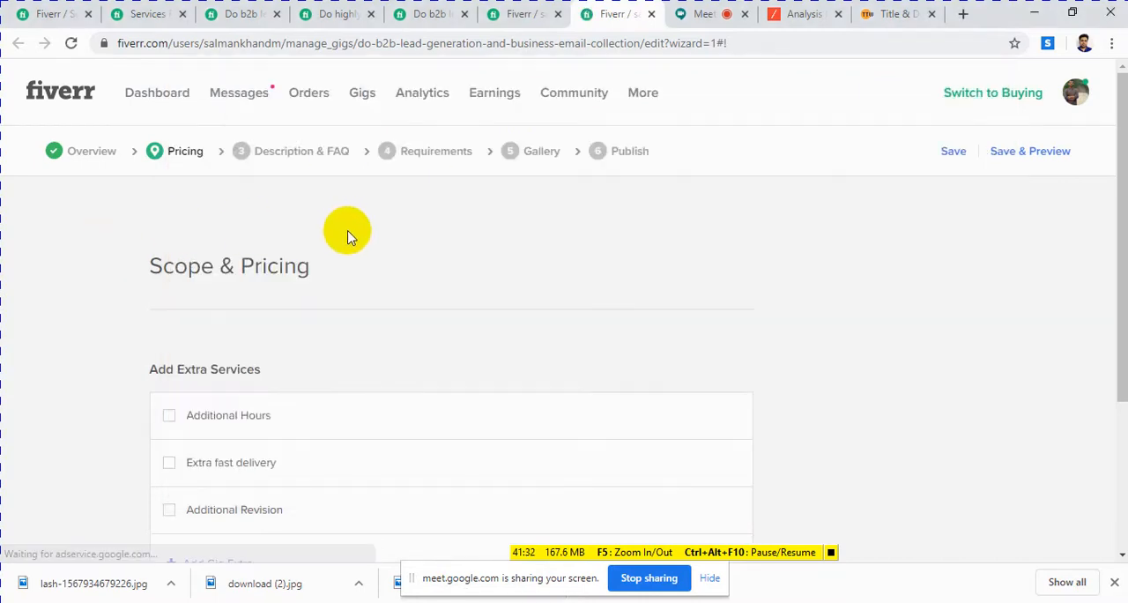
pyautogui.scroll(-2, 388, 291)
pyautogui.scroll(3, 390, 287)
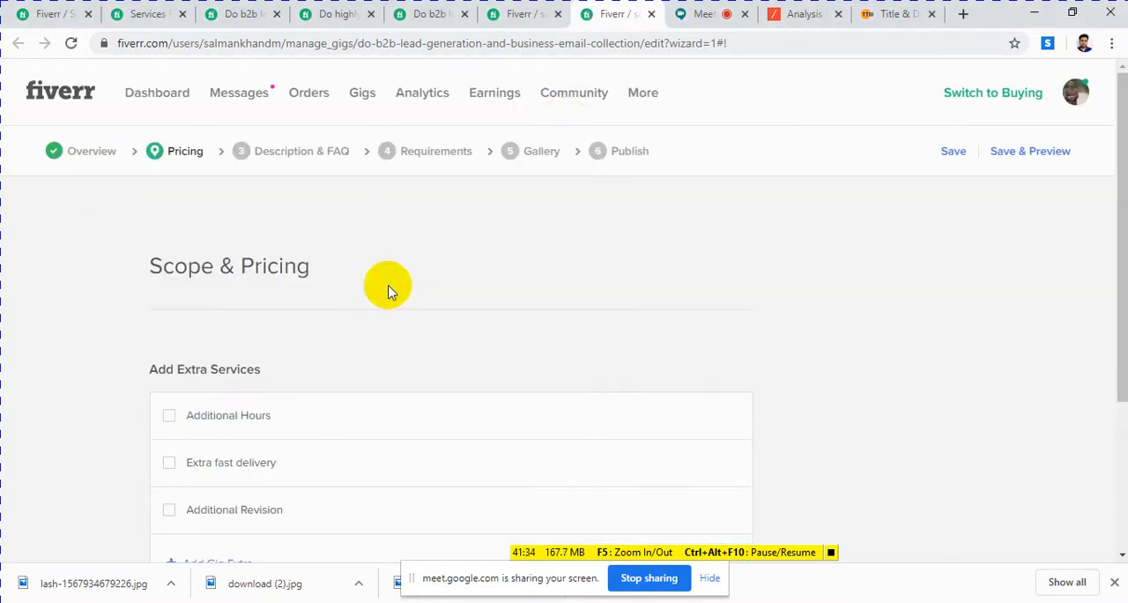
pyautogui.click(515, 14)
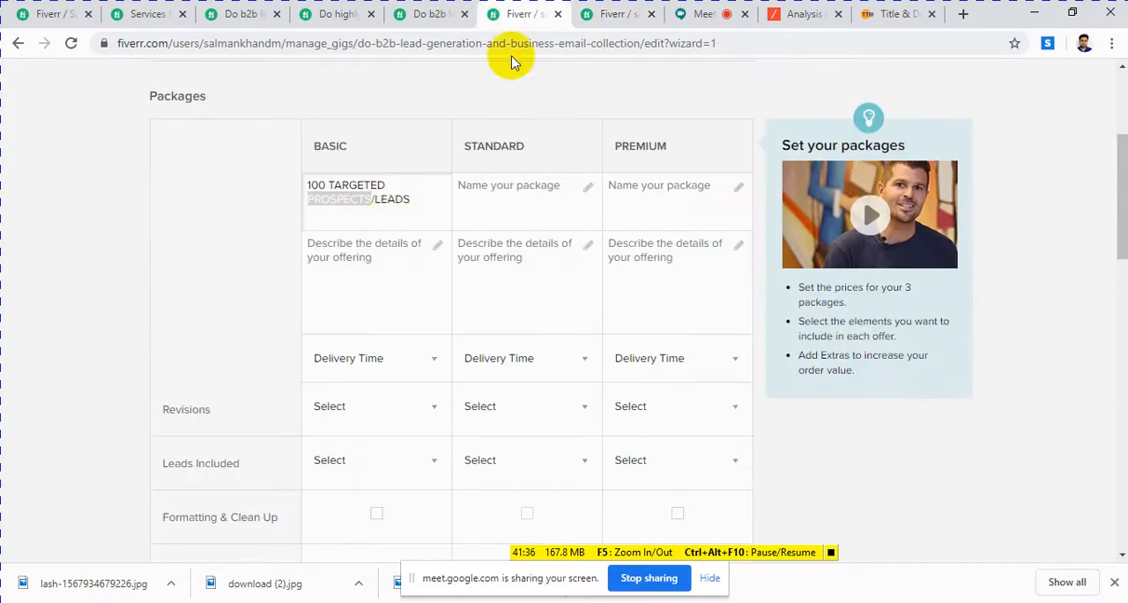
pyautogui.click(408, 203)
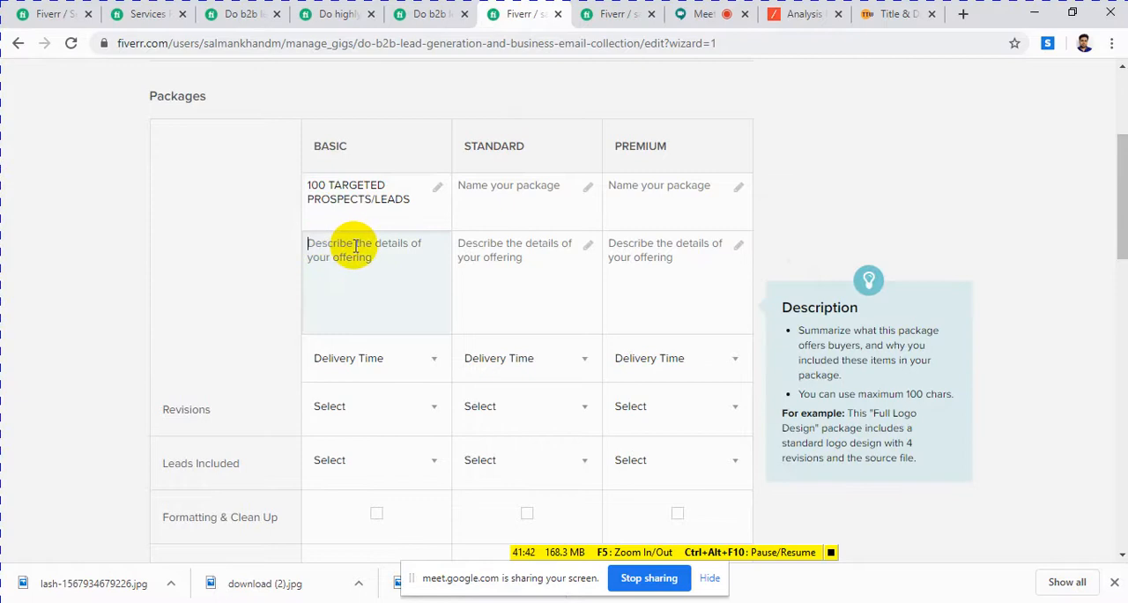
pyautogui.scroll(3, 403, 254)
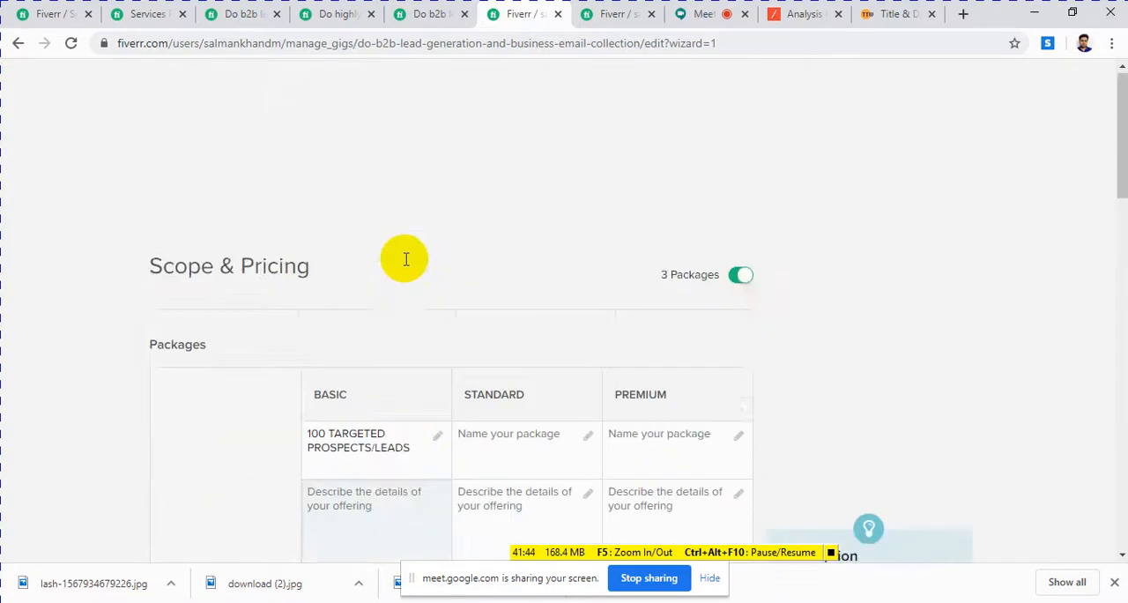
pyautogui.scroll(-4, 406, 256)
pyautogui.scroll(3, 423, 323)
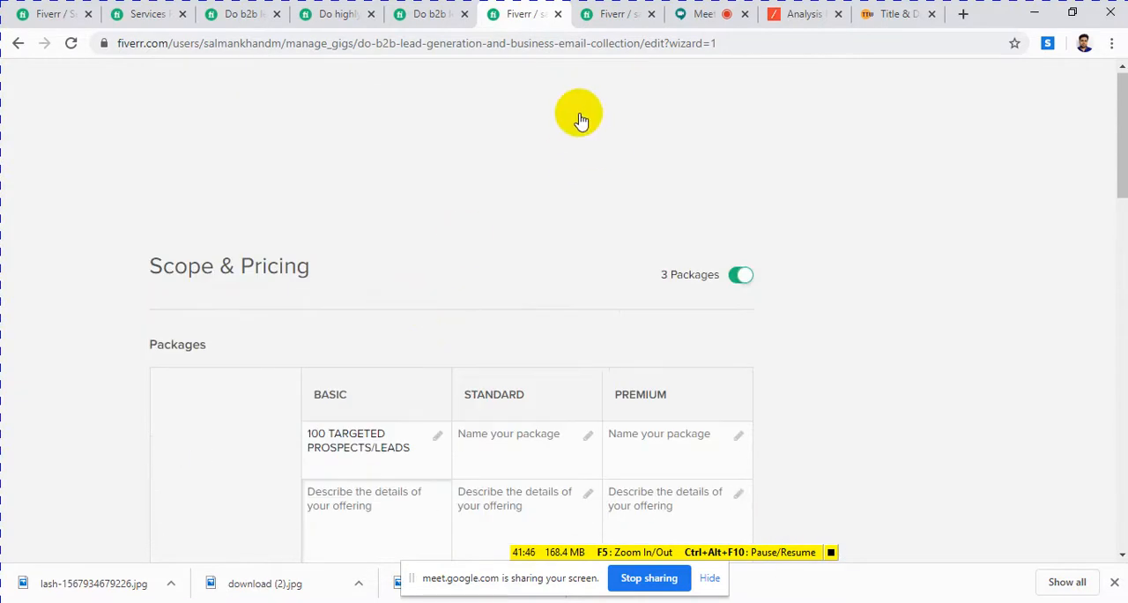
pyautogui.click(617, 14)
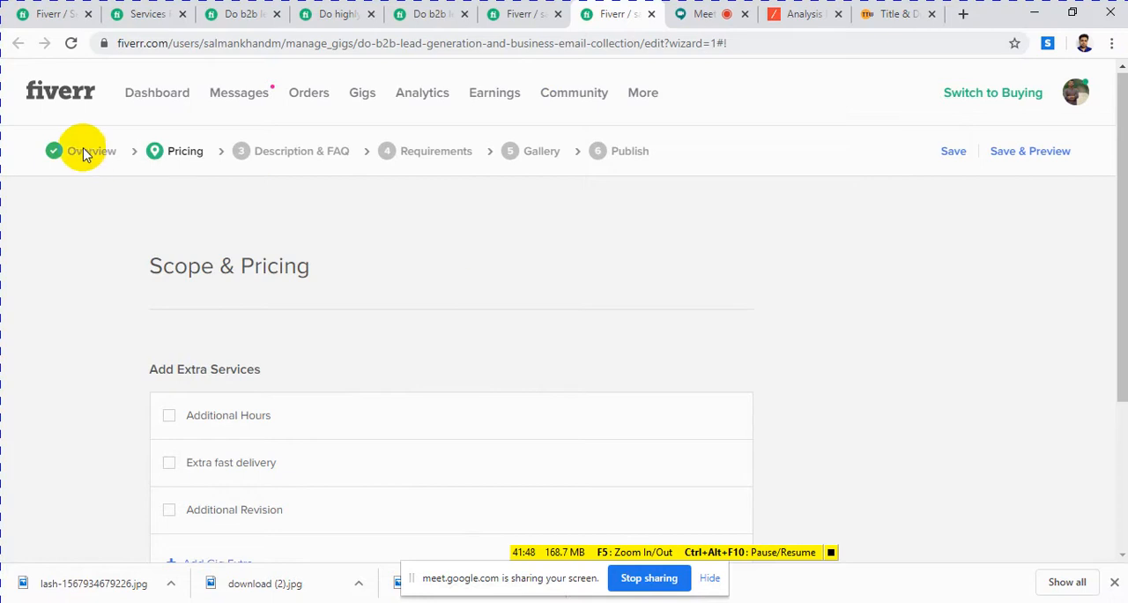
pyautogui.scroll(-2, 347, 288)
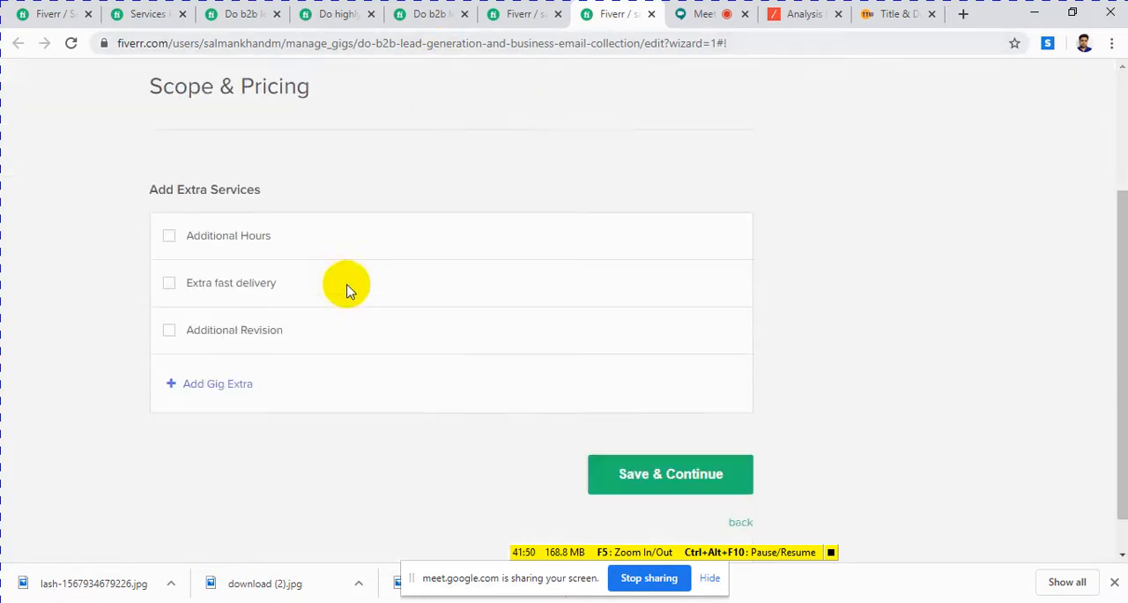
pyautogui.click(524, 14)
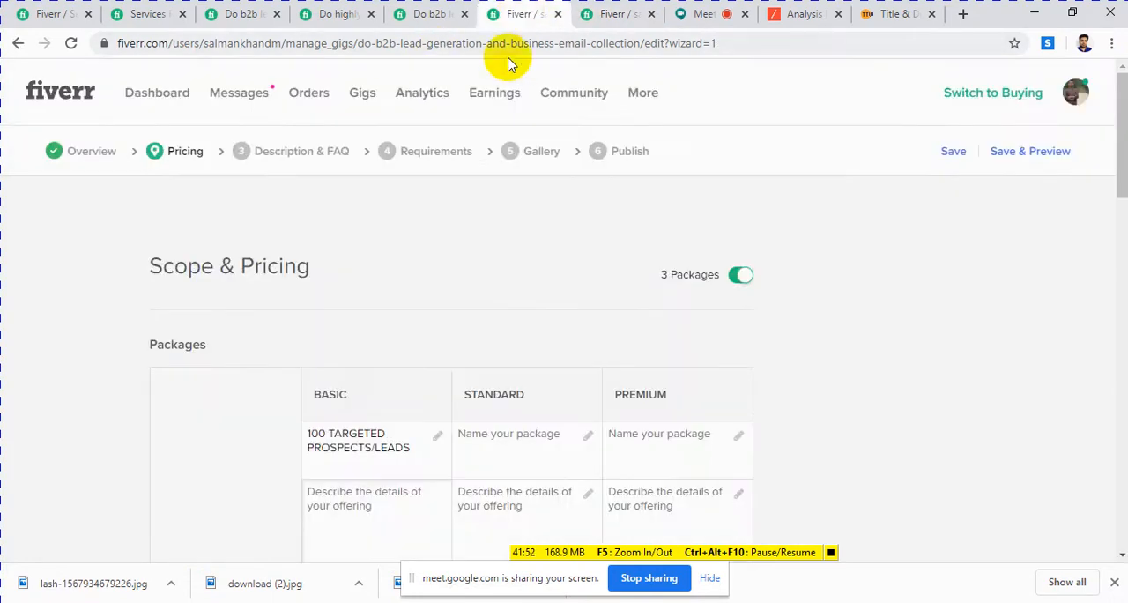
# Step: Copy the Basic description "I will do the web research and build 100 targeted prospects/leads database." from the GEO targeted gig into the Basic package description
pyautogui.scroll(-3, 462, 282)
pyautogui.click(335, 256)
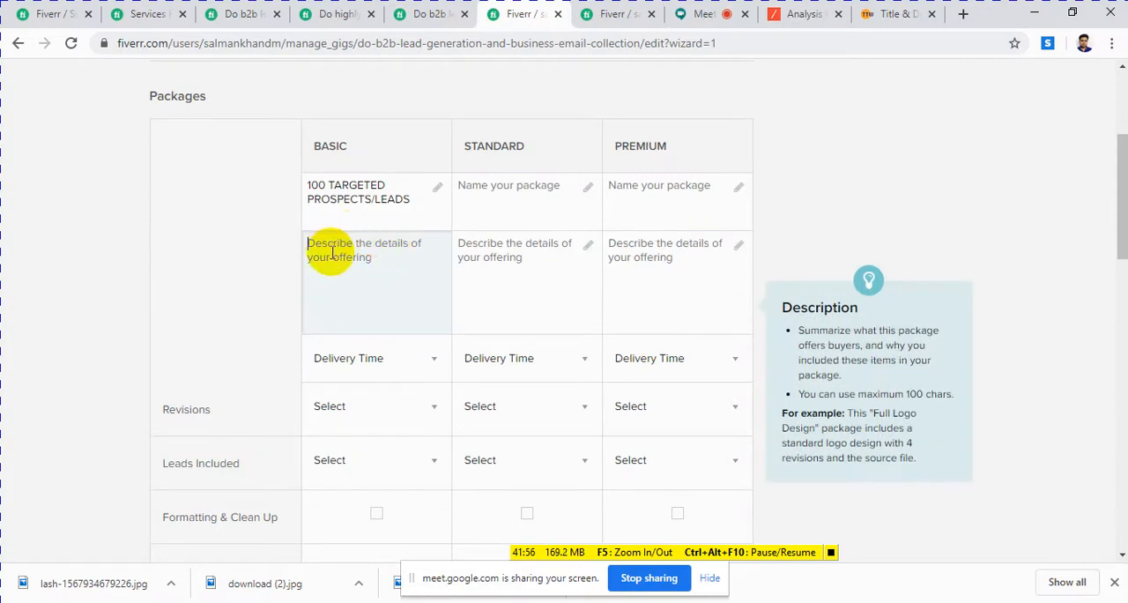
pyautogui.click(430, 14)
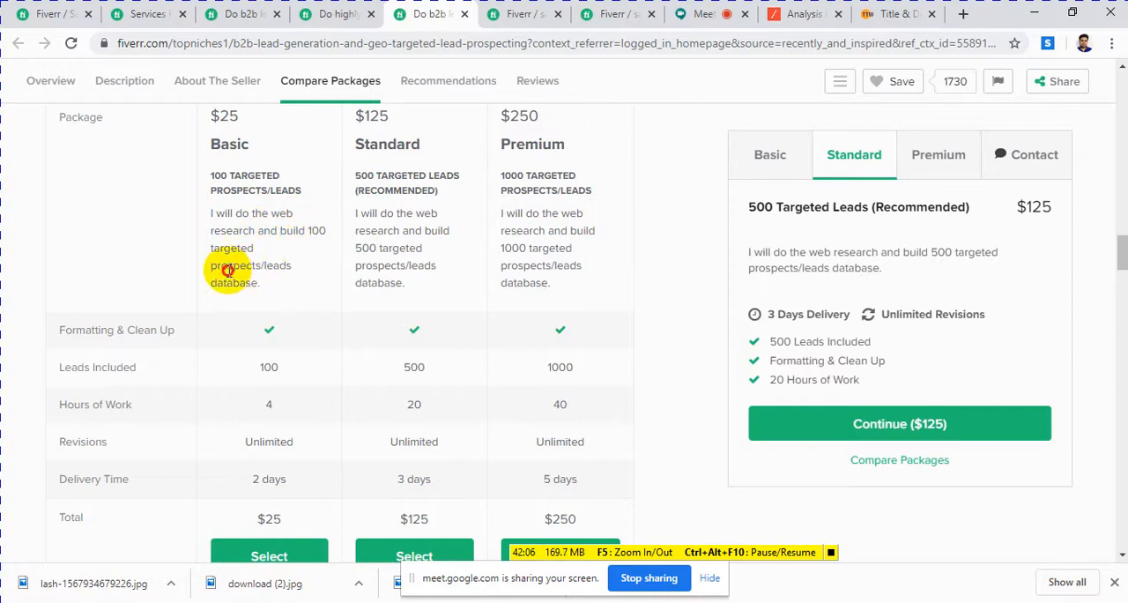
pyautogui.moveTo(227, 271); pyautogui.dragTo(290, 271)
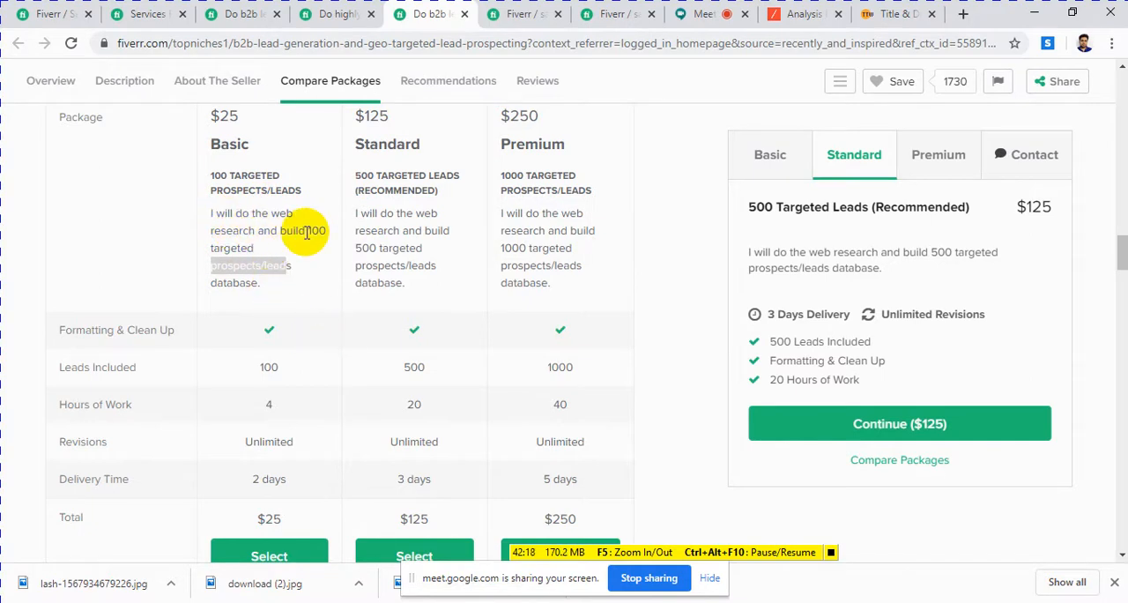
pyautogui.click(273, 284)
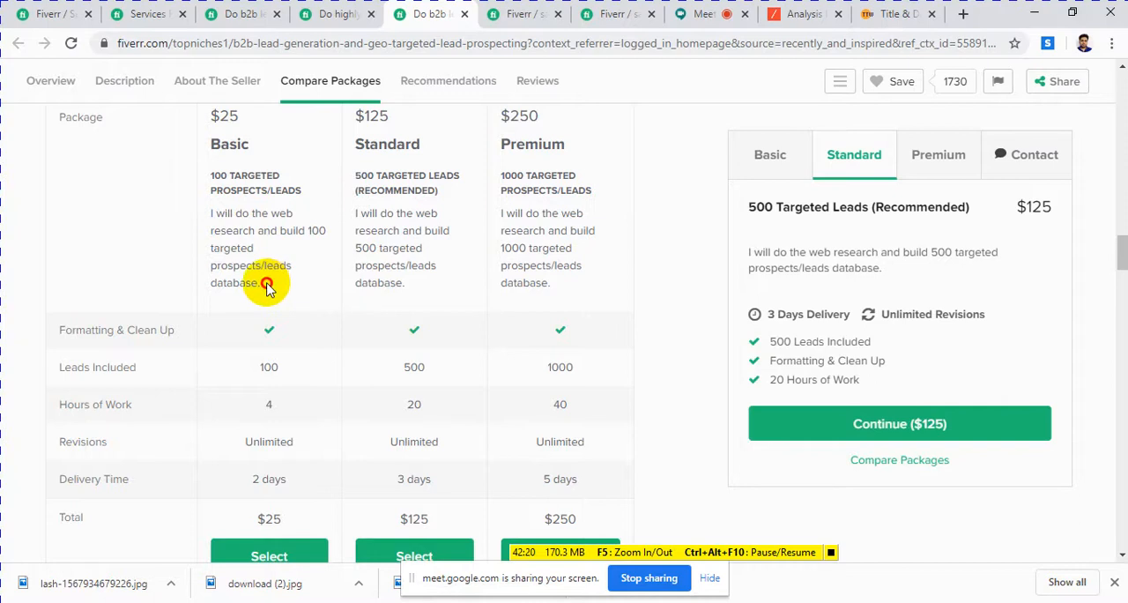
pyautogui.moveTo(268, 287); pyautogui.dragTo(209, 218)
pyautogui.rightClick(226, 220)
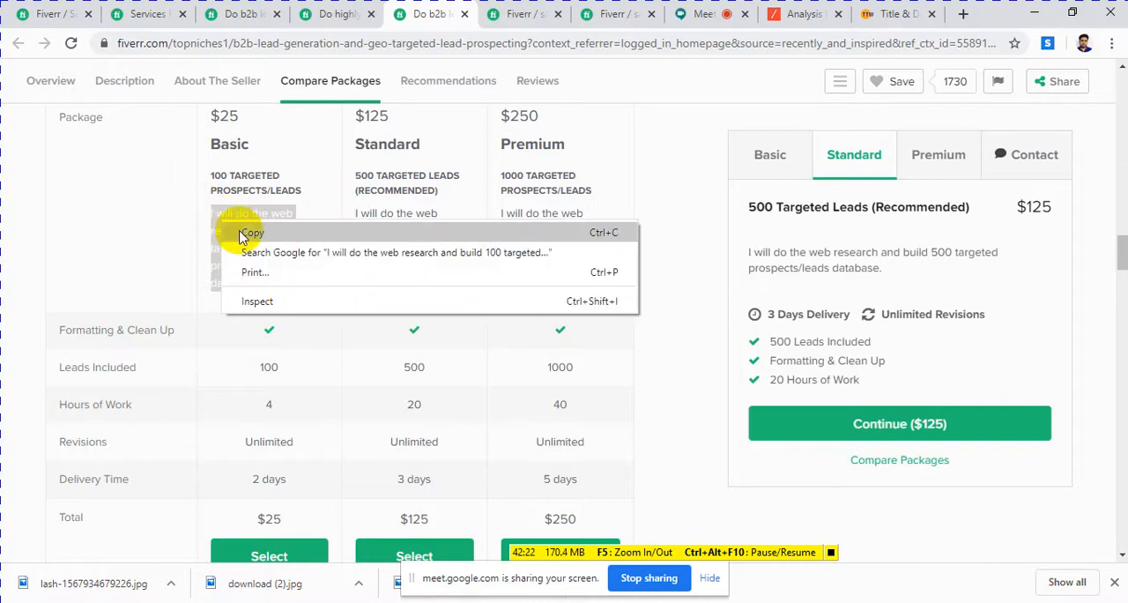
pyautogui.click(250, 231)
pyautogui.click(504, 14)
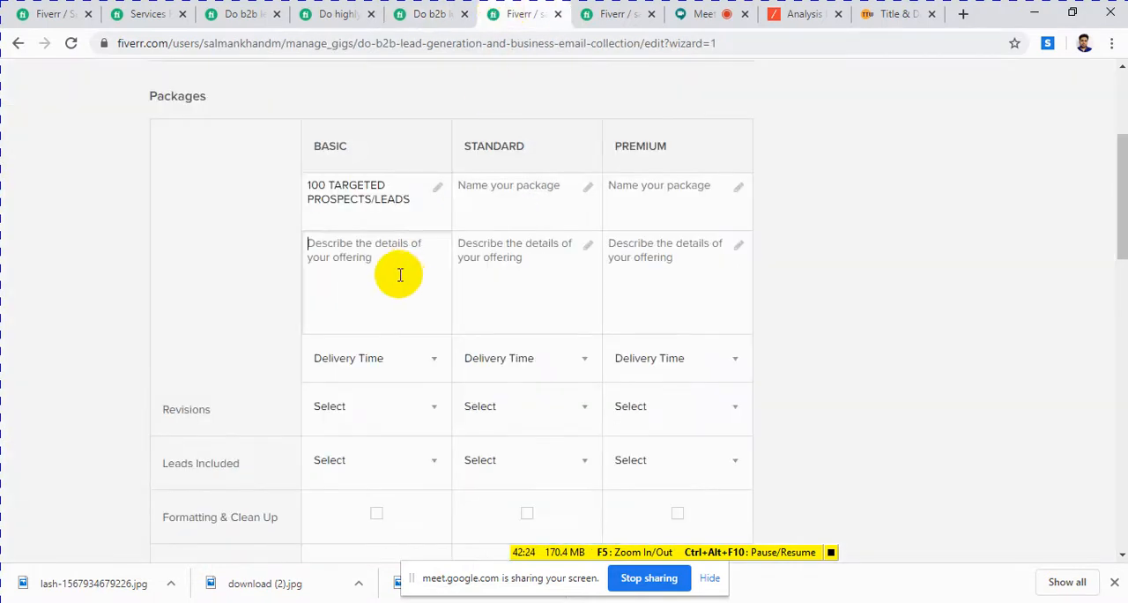
pyautogui.click(359, 254)
pyautogui.hotkey('ctrl', 'v')
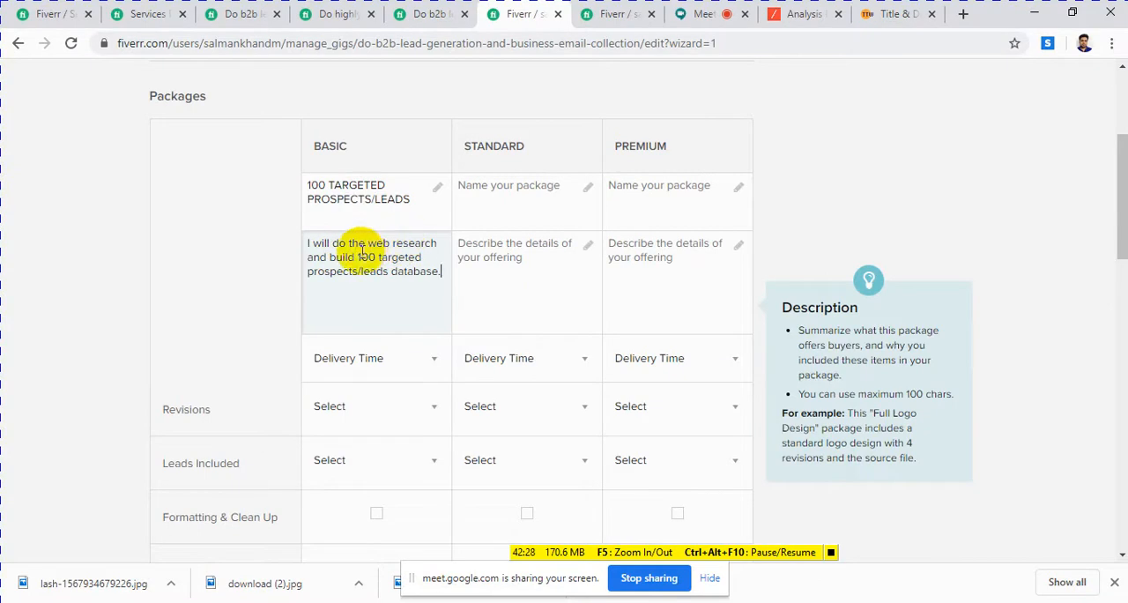
# Step: Review the Notepad keywords against the Basic package description and correct "we research" to "web research" in the list
pyautogui.moveTo(375, 241); pyautogui.dragTo(432, 250)
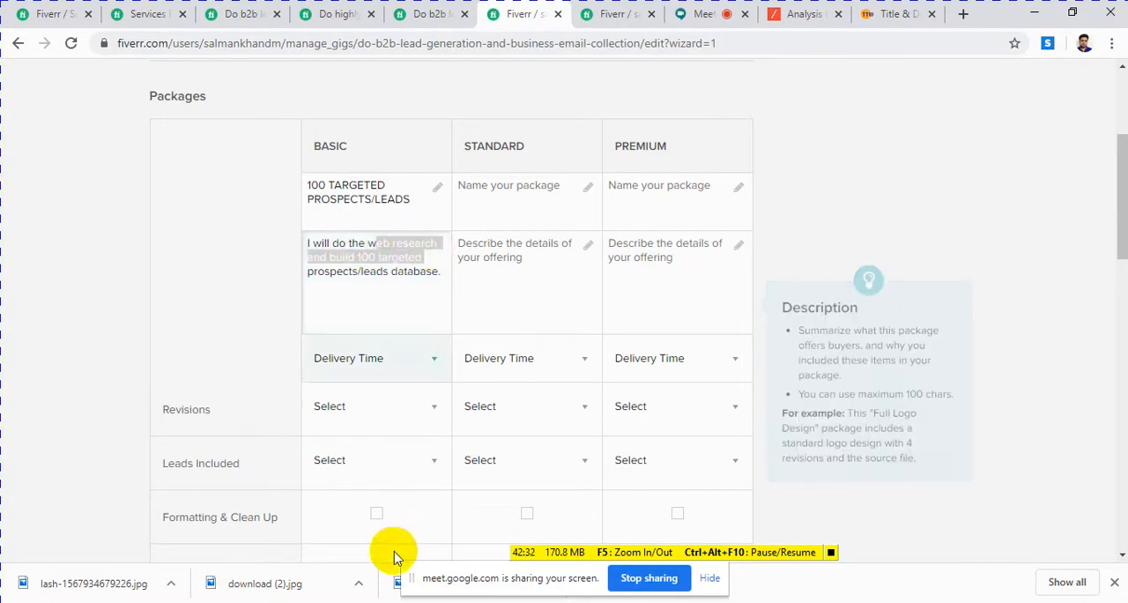
pyautogui.click(397, 602)
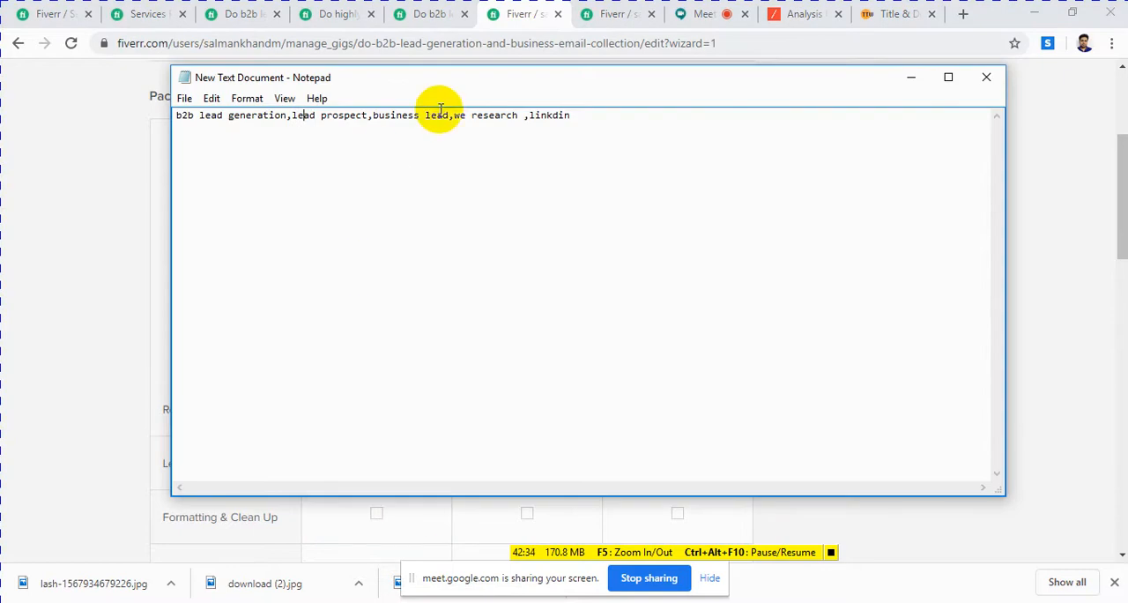
pyautogui.moveTo(448, 110); pyautogui.dragTo(487, 133)
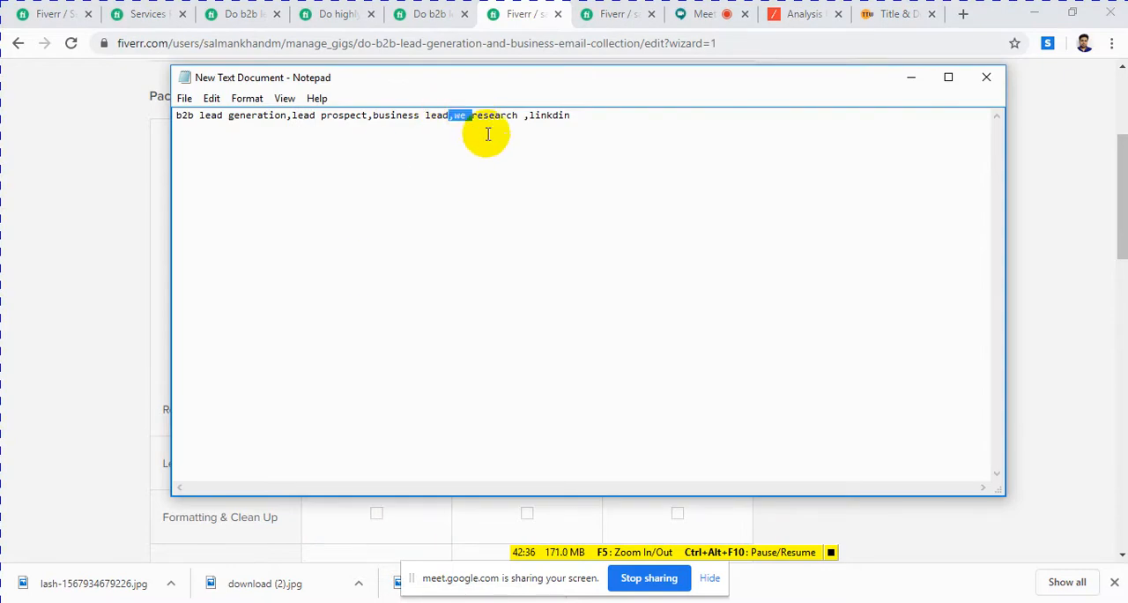
pyautogui.doubleClick(511, 116)
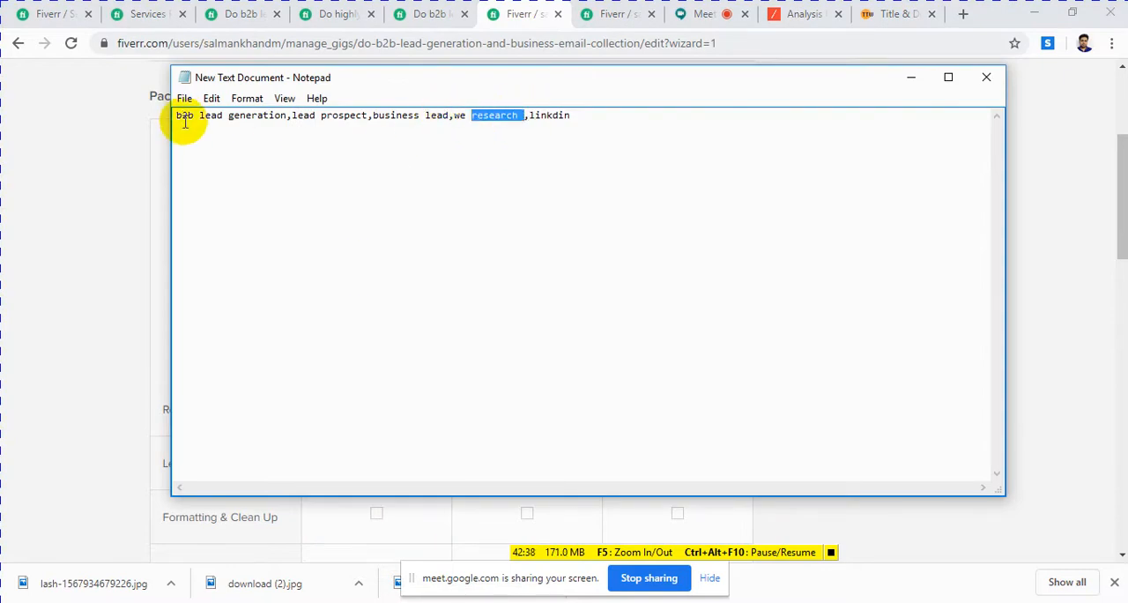
pyautogui.moveTo(175, 114); pyautogui.dragTo(268, 116)
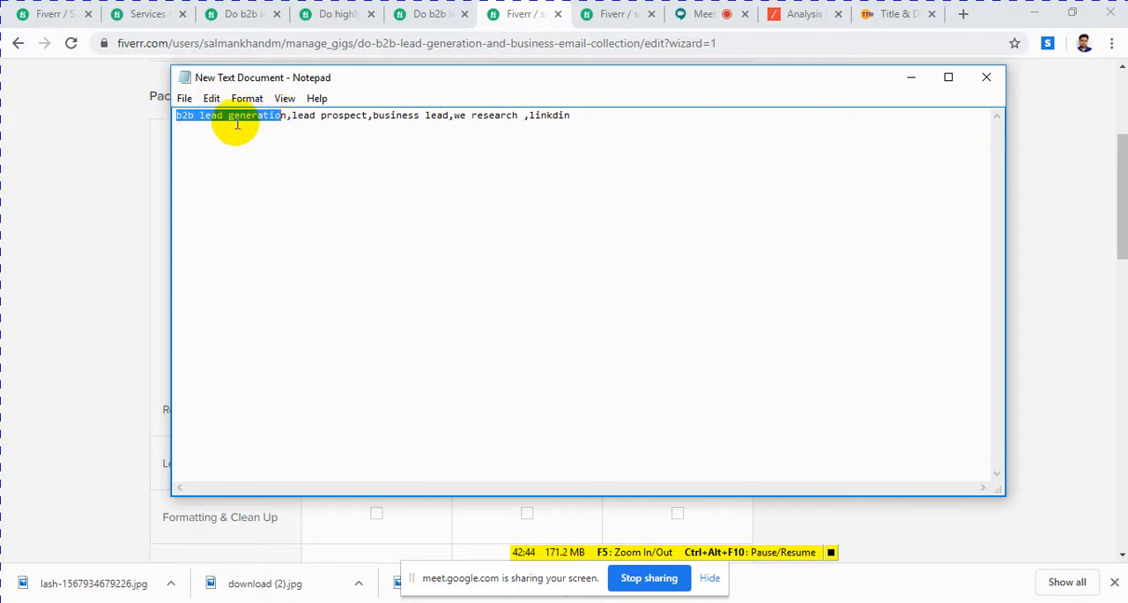
pyautogui.click(201, 118)
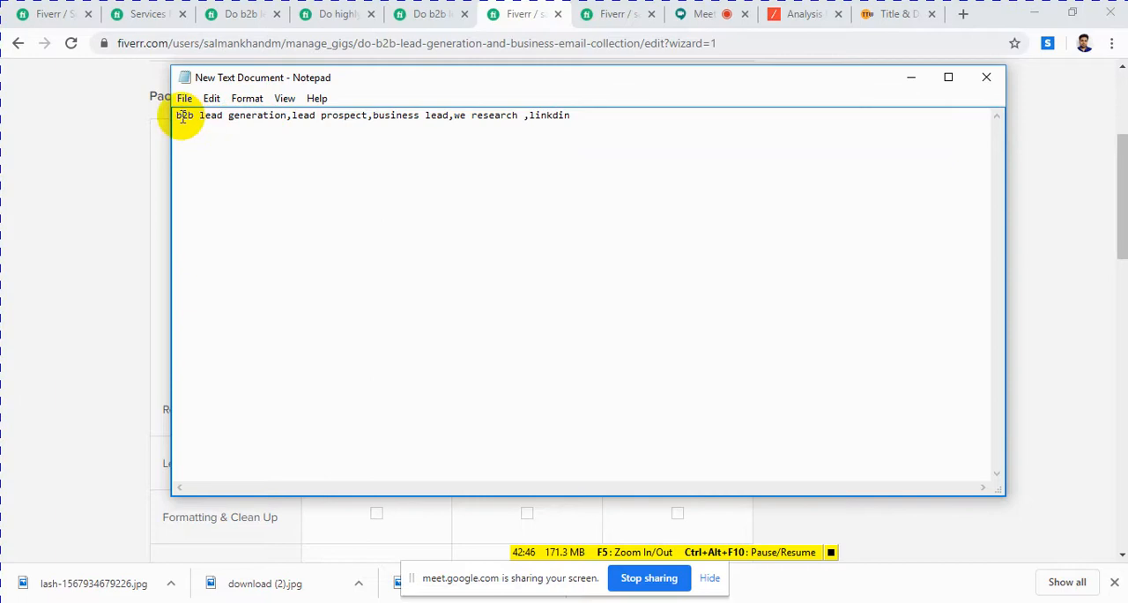
pyautogui.moveTo(181, 116); pyautogui.dragTo(287, 128)
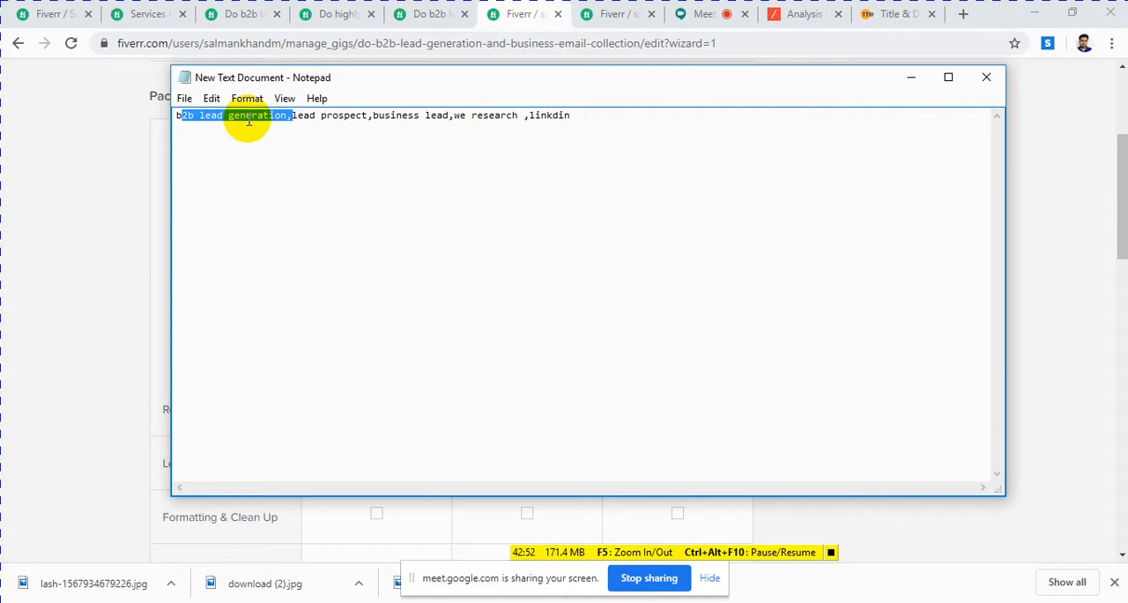
pyautogui.click(458, 118)
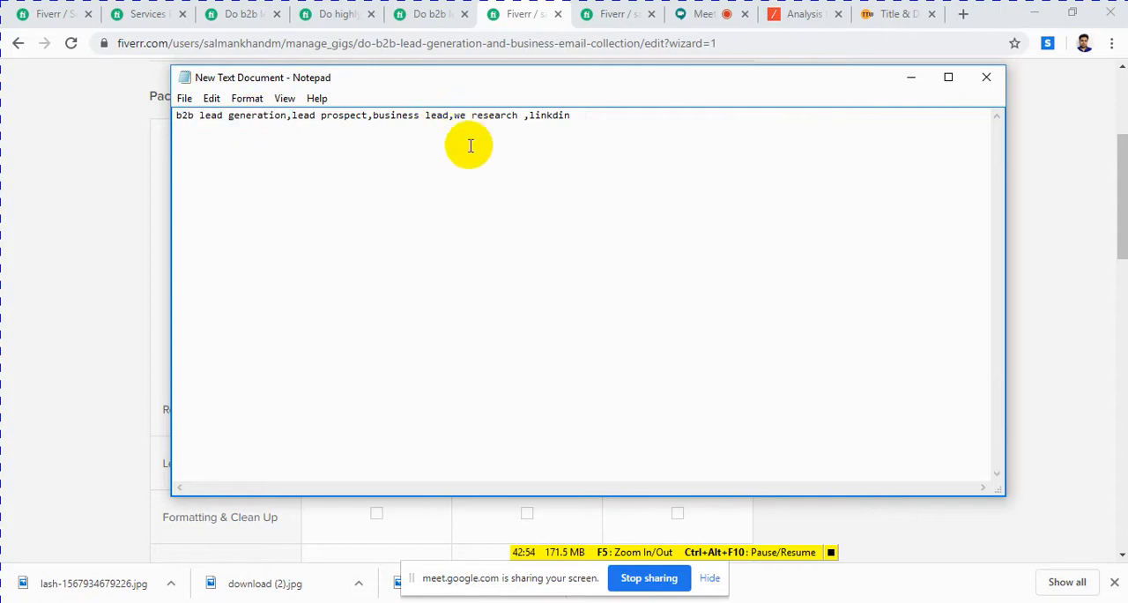
# Step: Return to the gig's Packages table and insert "b2b" before "web research" in the Basic package description
pyautogui.click(910, 79)
pyautogui.moveTo(414, 253)
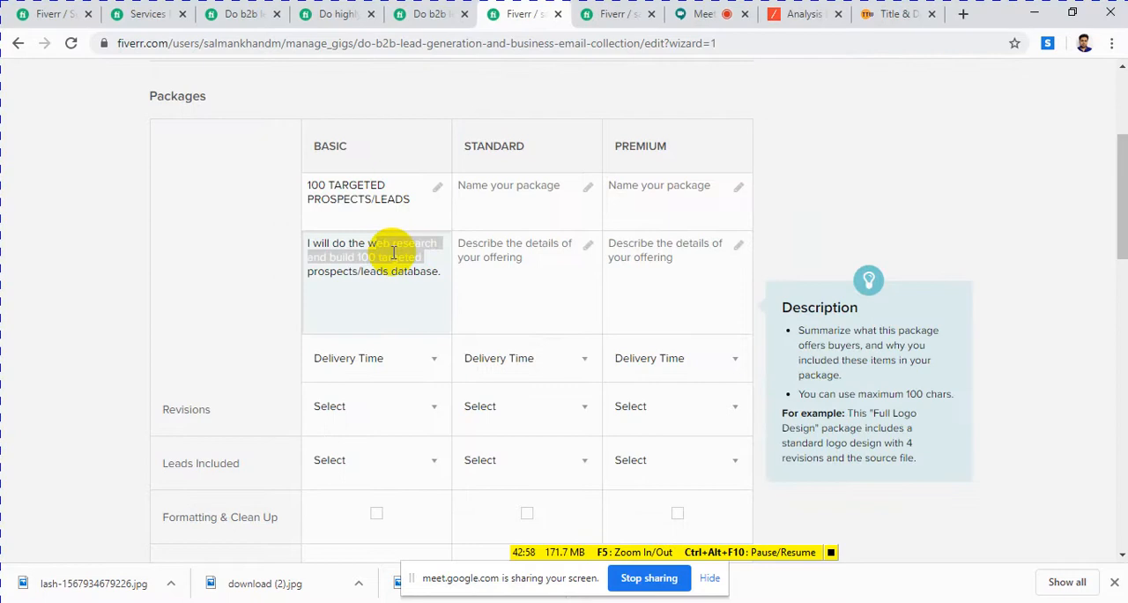
pyautogui.click(378, 242)
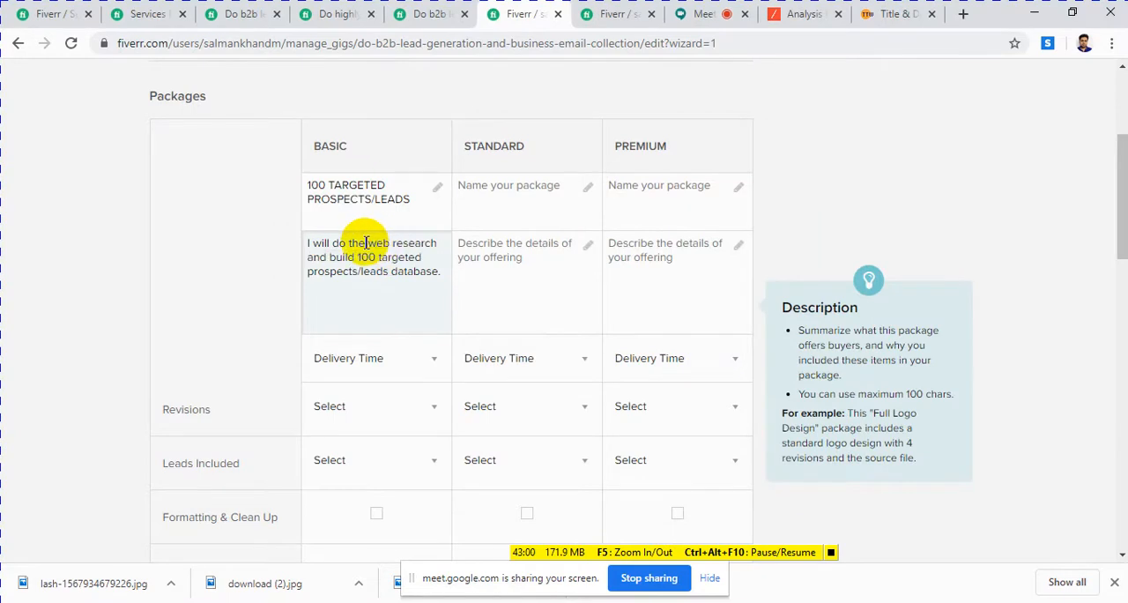
pyautogui.write('b2b')
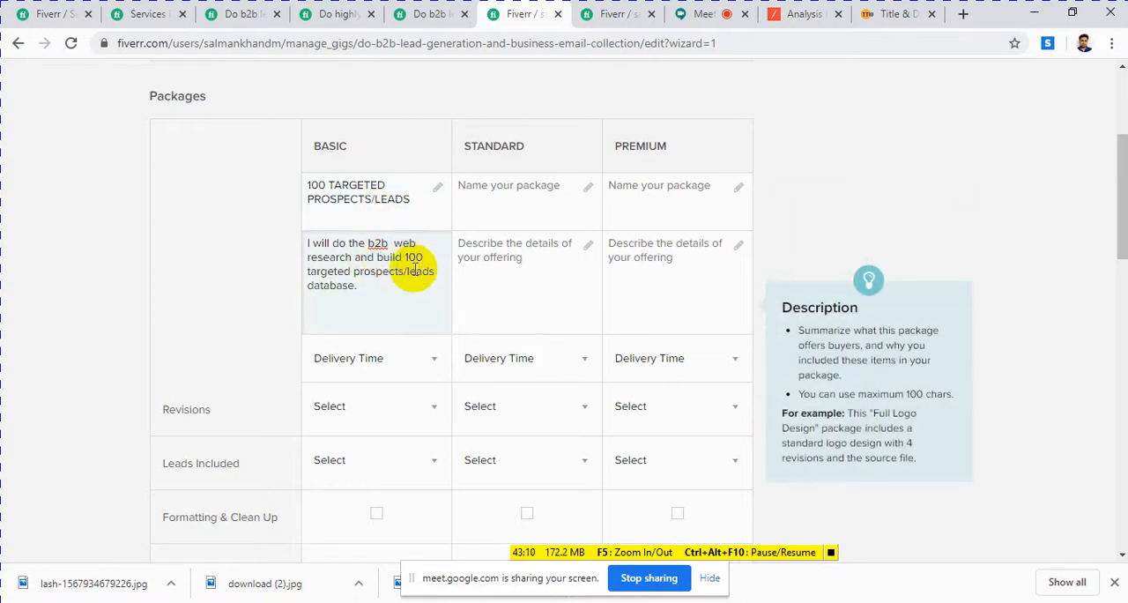
# Step: Look through the GEO targeted gig's reviews, related tags, similar services and package comparison for Standard package wording
pyautogui.click(482, 190)
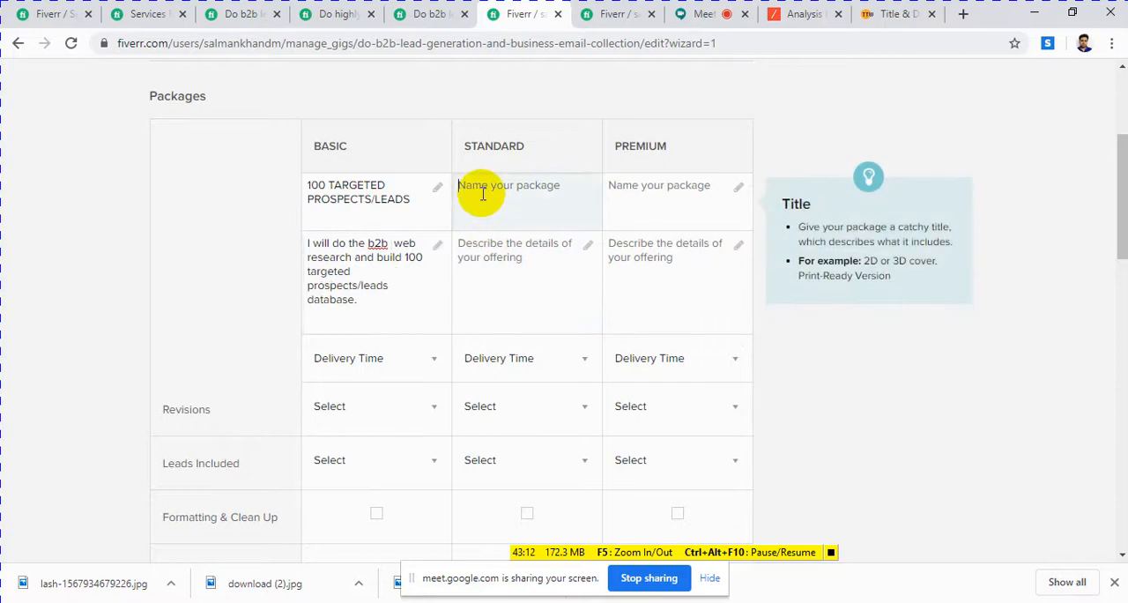
pyautogui.click(429, 14)
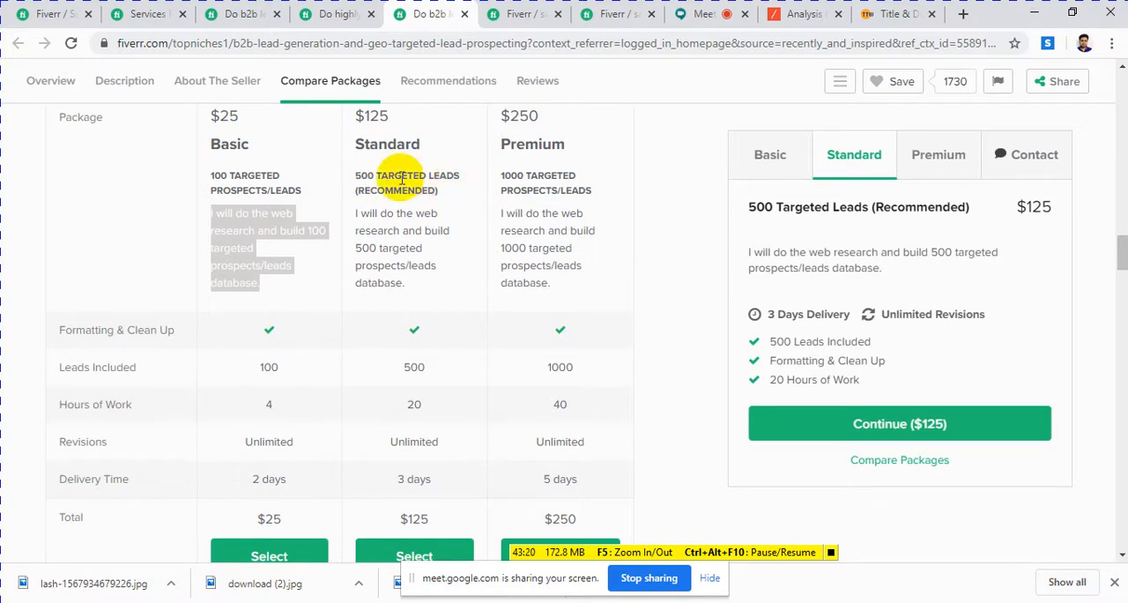
pyautogui.click(379, 176)
pyautogui.scroll(-20, 405, 240)
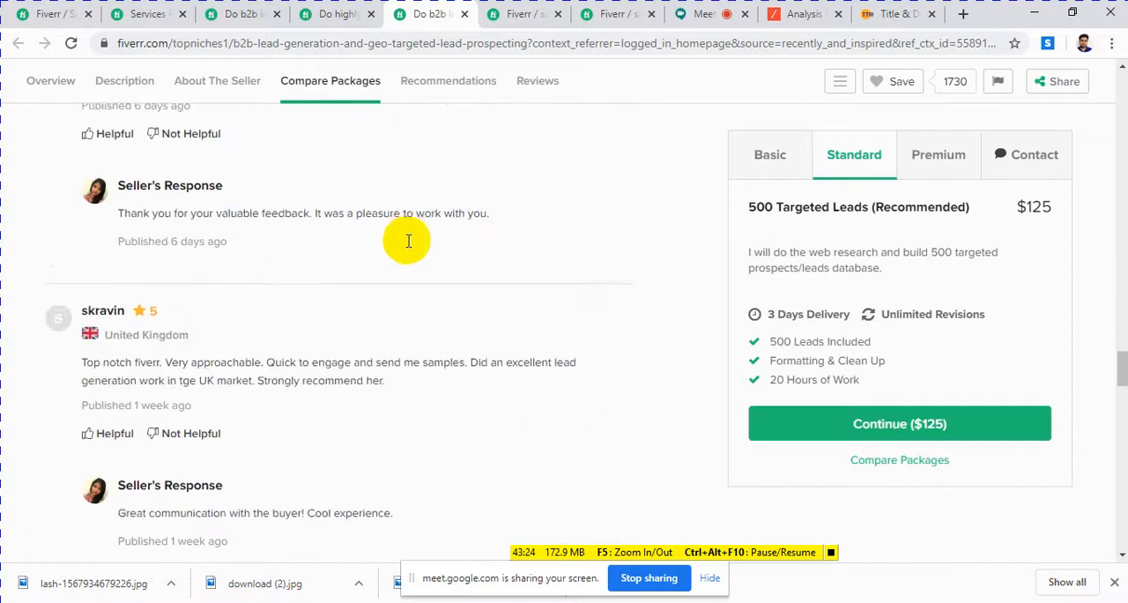
pyautogui.scroll(-20, 407, 242)
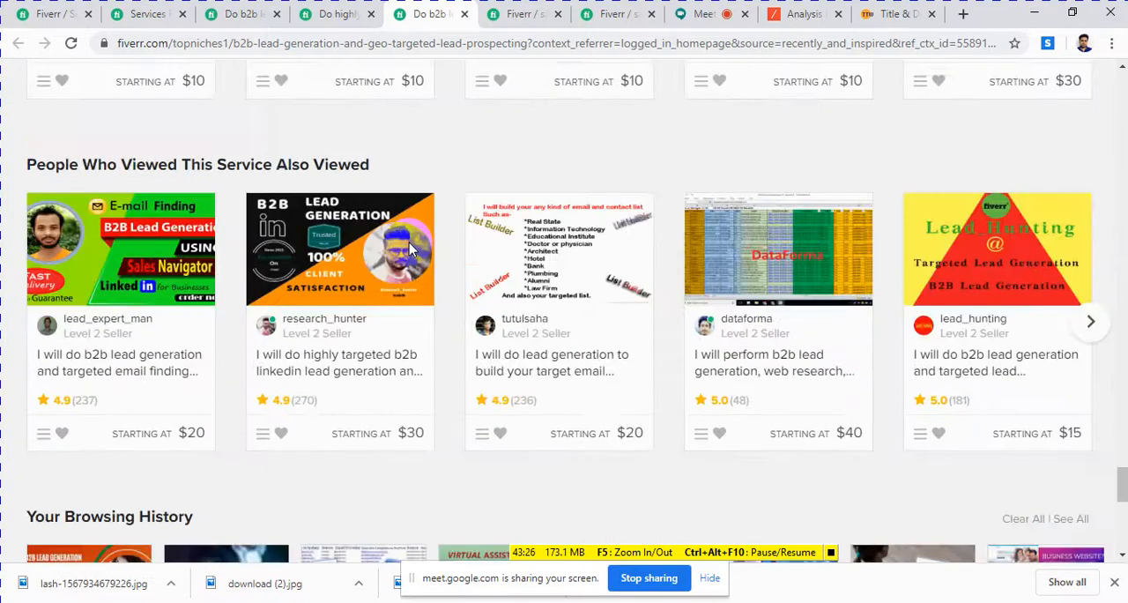
pyautogui.scroll(12, 409, 242)
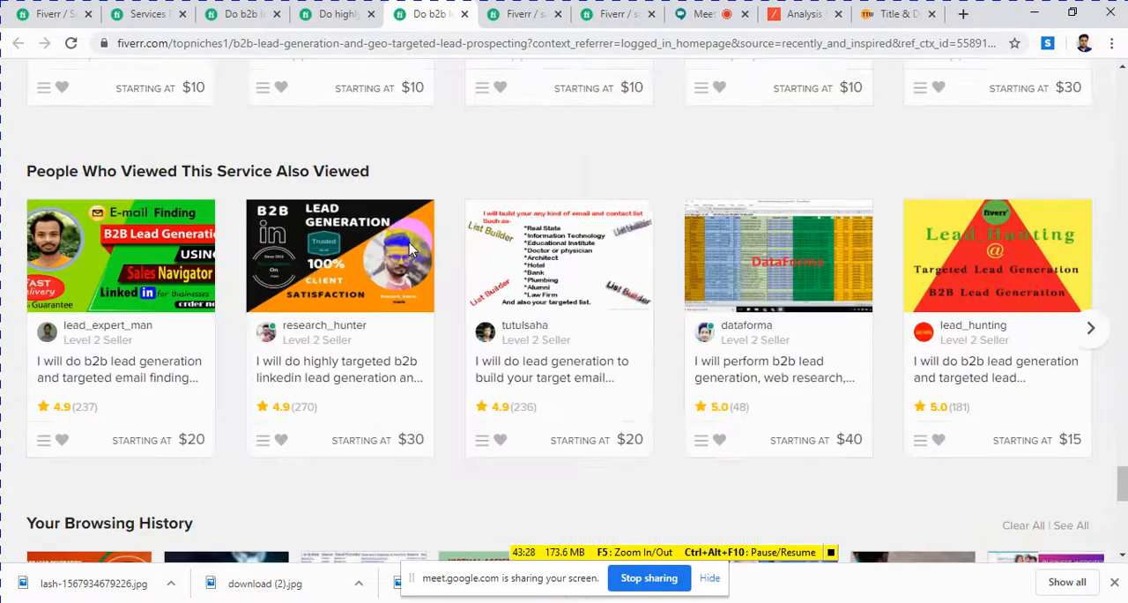
pyautogui.scroll(3, 409, 242)
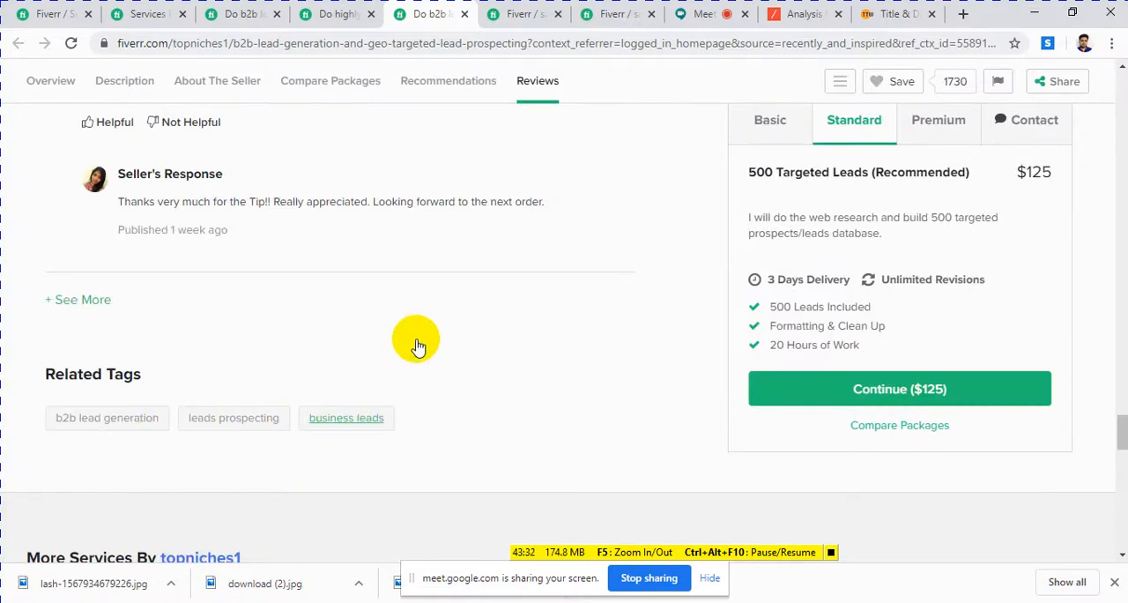
pyautogui.scroll(-6, 419, 342)
pyautogui.scroll(15, 420, 343)
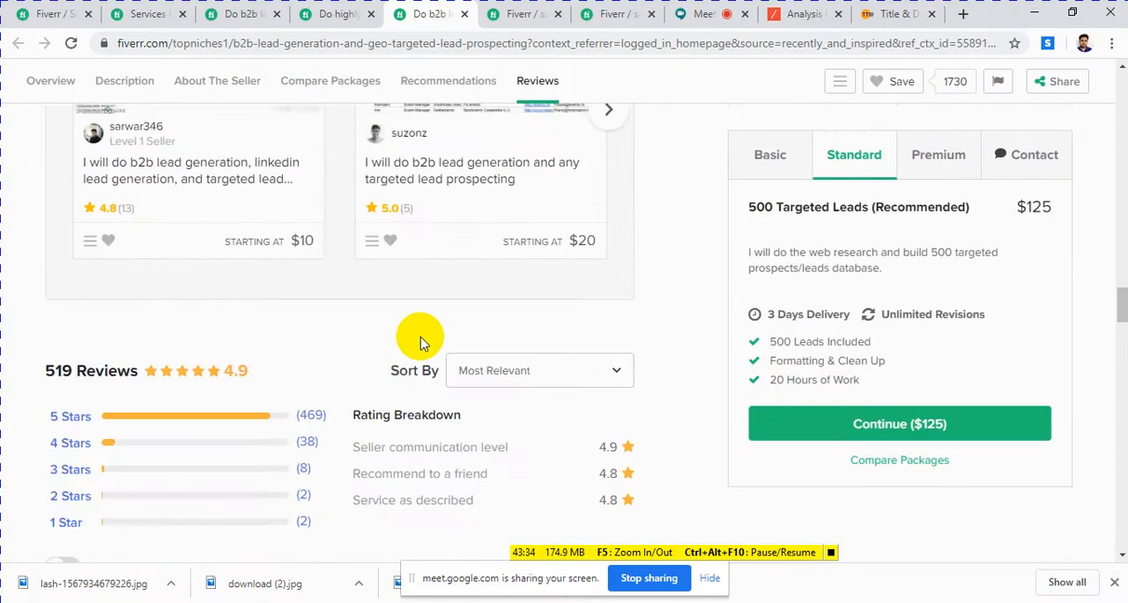
pyautogui.scroll(-3, 421, 344)
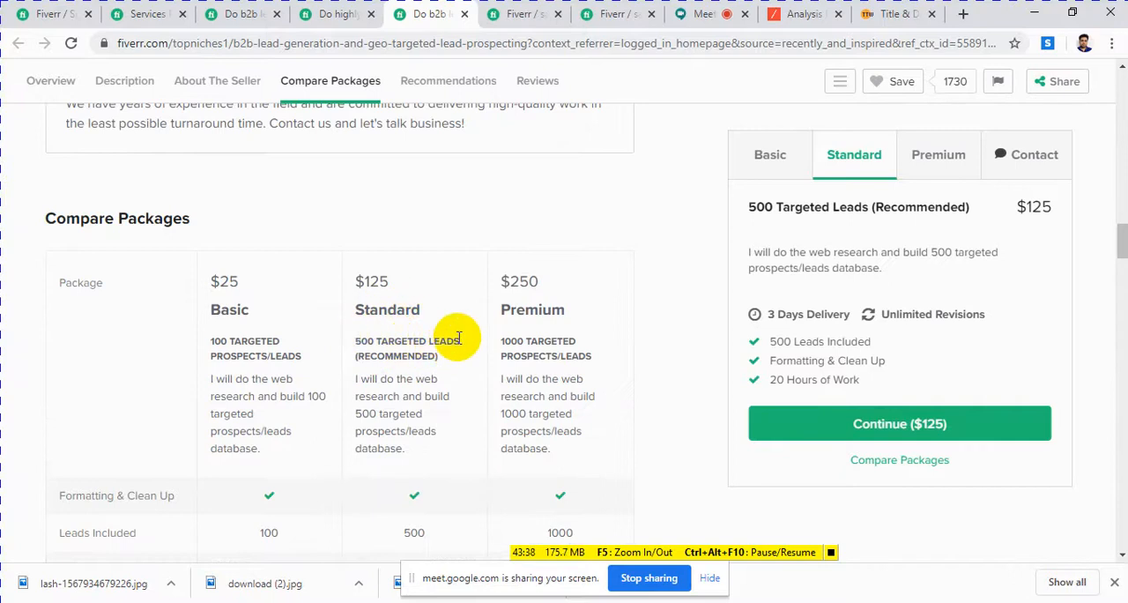
# Step: Copy "500 TARGETED LEAD" from the GEO targeted gig into the Standard package name and insert "business" before "LEAD"
pyautogui.moveTo(457, 338); pyautogui.dragTo(382, 342)
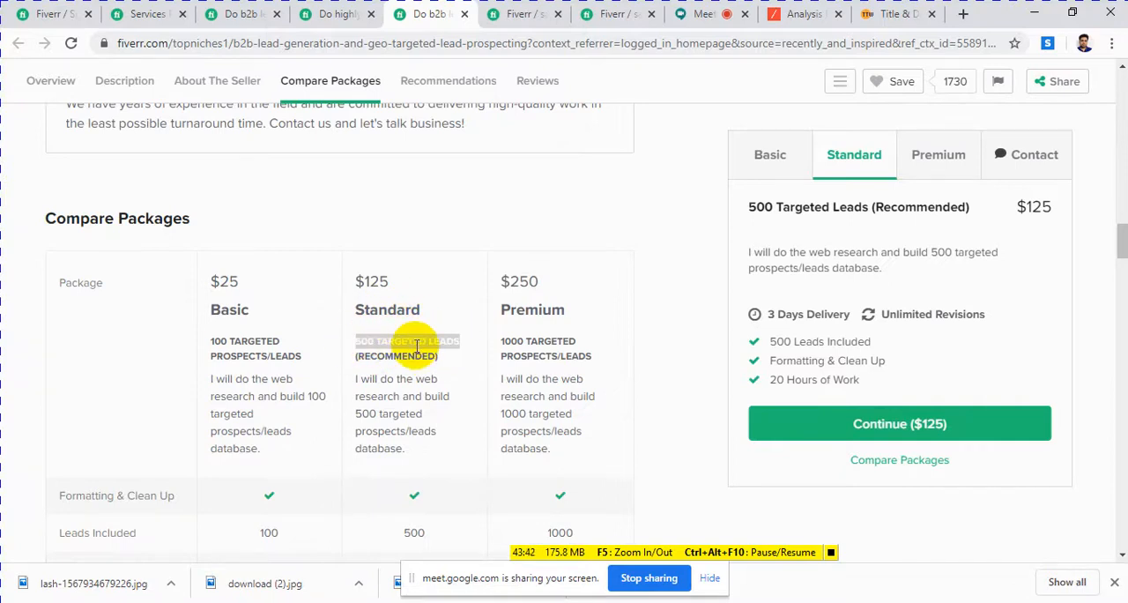
pyautogui.moveTo(456, 342); pyautogui.dragTo(367, 345)
pyautogui.rightClick(358, 346)
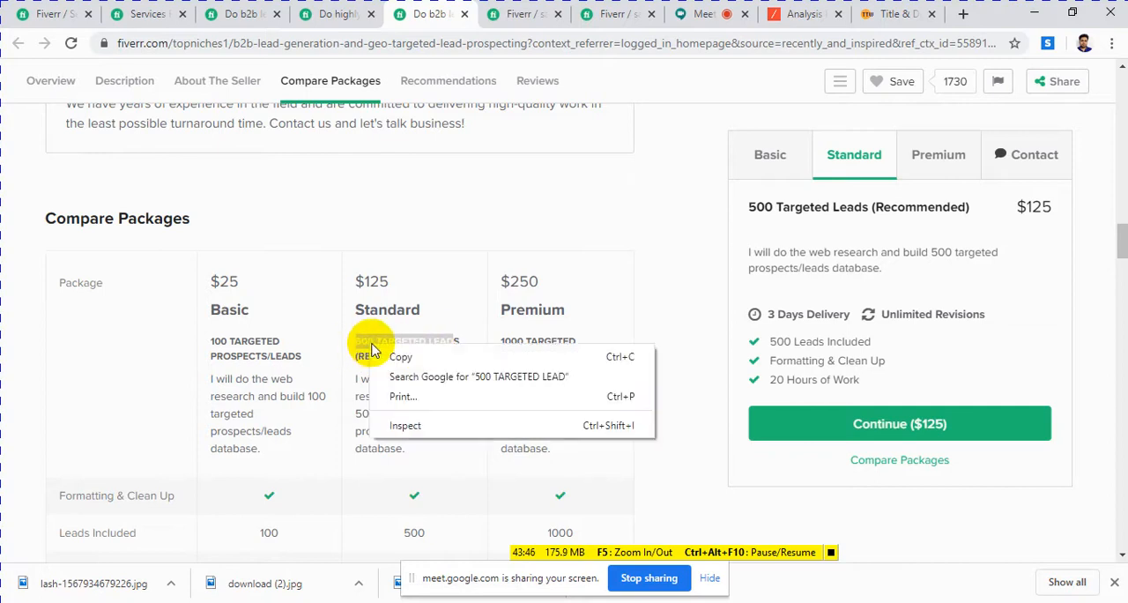
pyautogui.click(393, 358)
pyautogui.click(502, 19)
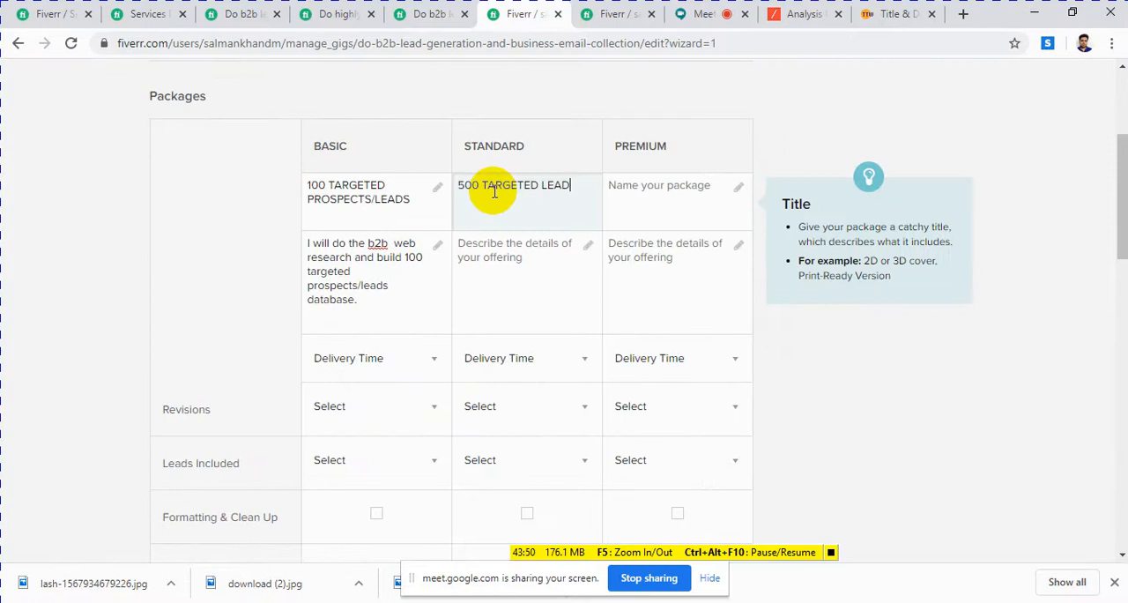
pyautogui.click(542, 185)
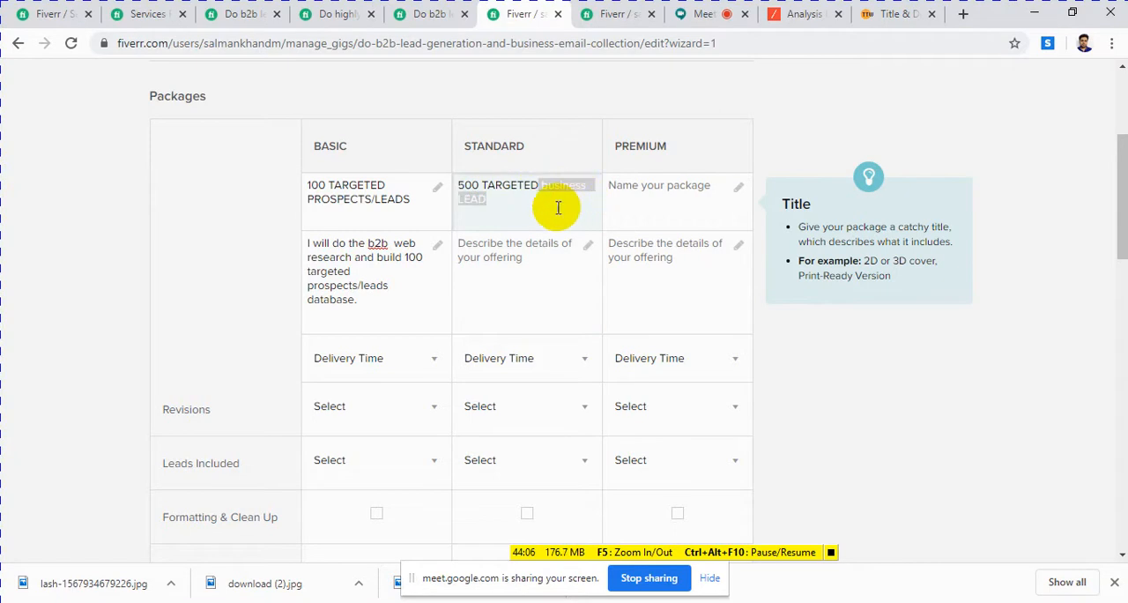
# Step: Copy the Standard description "I will do the web research and build 500 targeted prospects/leads database." from the GEO targeted gig into the Standard package description
pyautogui.click(494, 250)
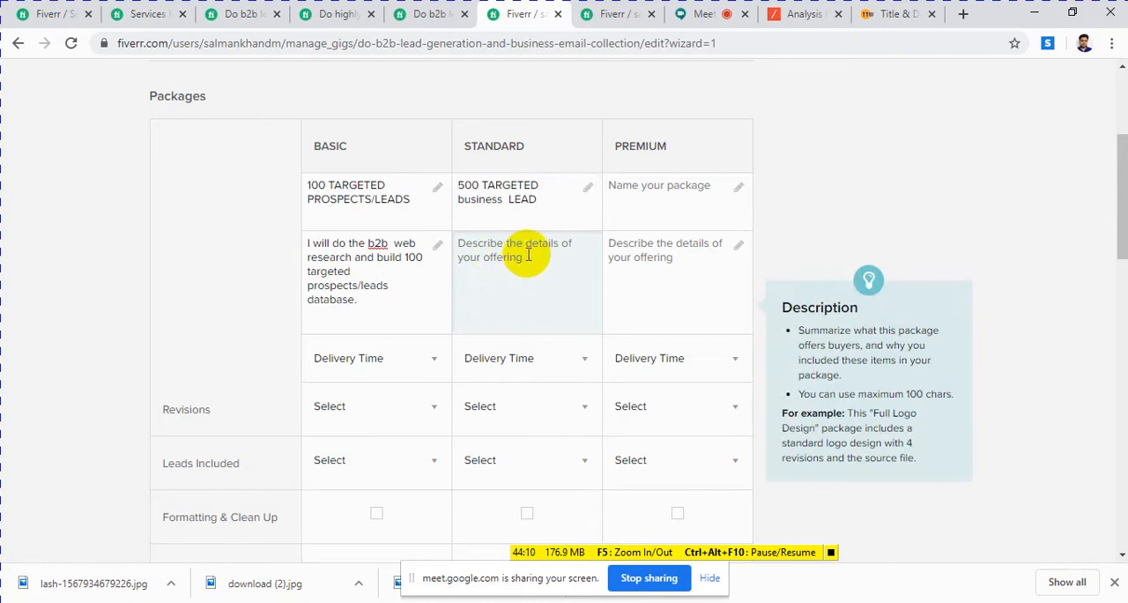
pyautogui.click(430, 16)
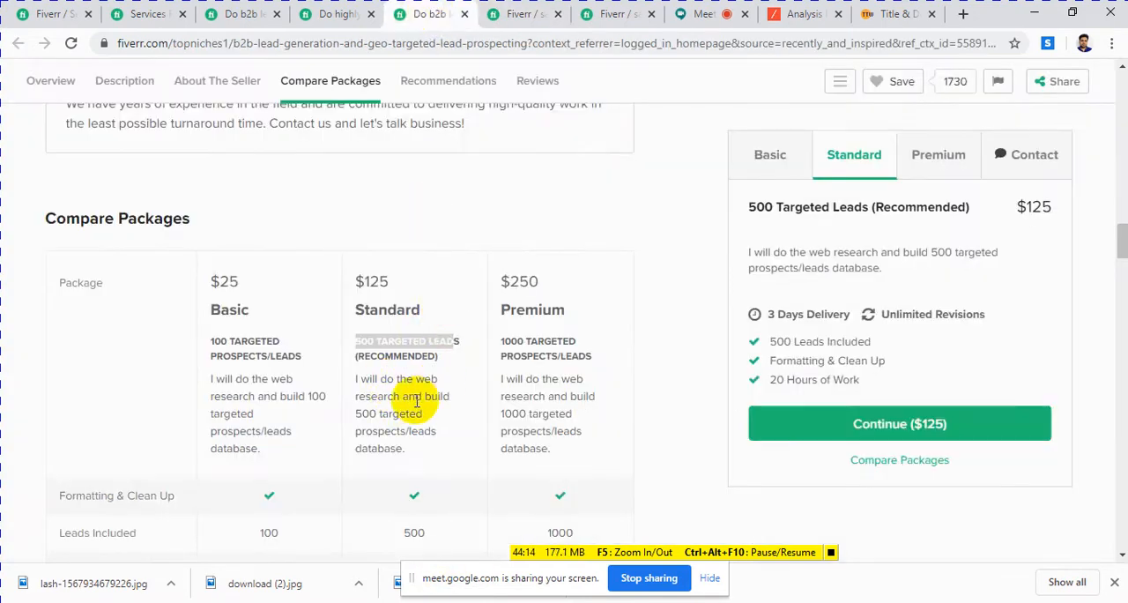
pyautogui.moveTo(401, 448); pyautogui.dragTo(347, 380)
pyautogui.rightClick(370, 386)
pyautogui.click(394, 395)
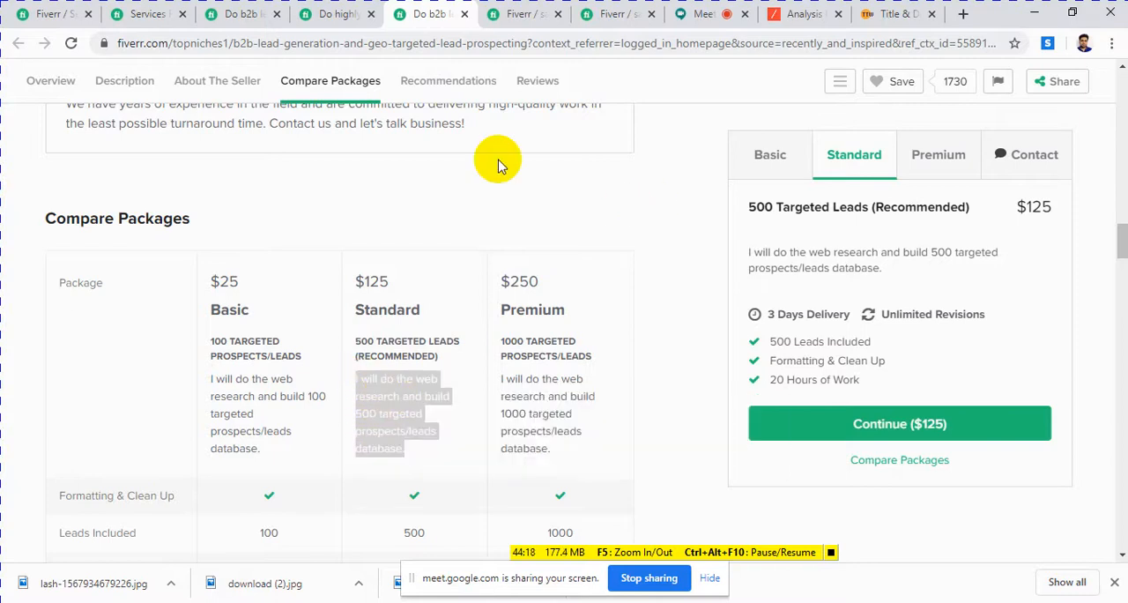
pyautogui.click(524, 14)
pyautogui.click(483, 251)
pyautogui.rightClick(483, 251)
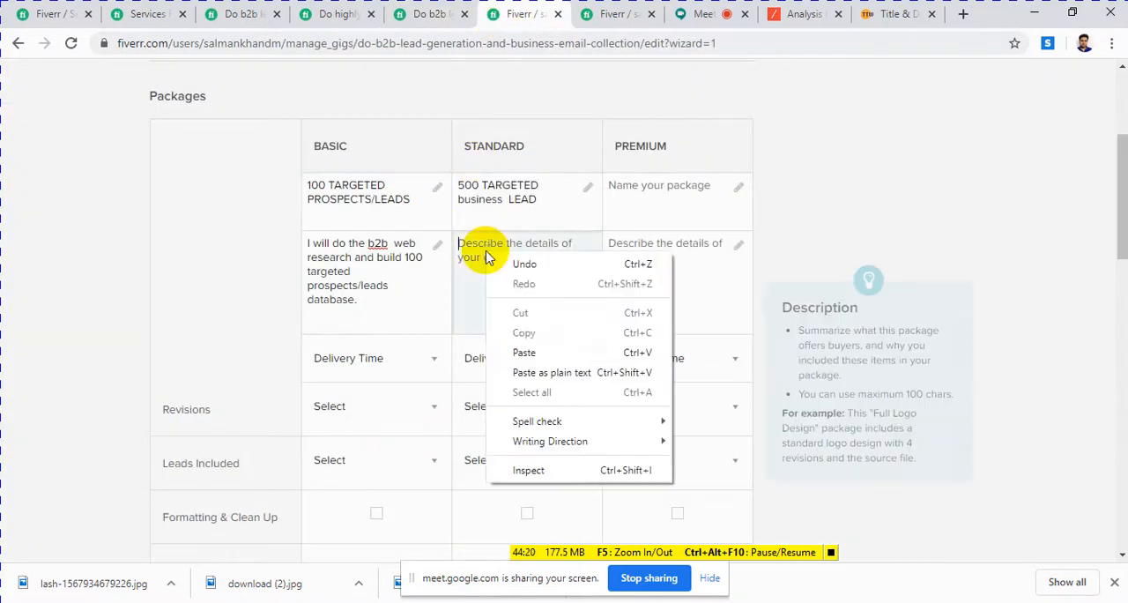
pyautogui.click(522, 352)
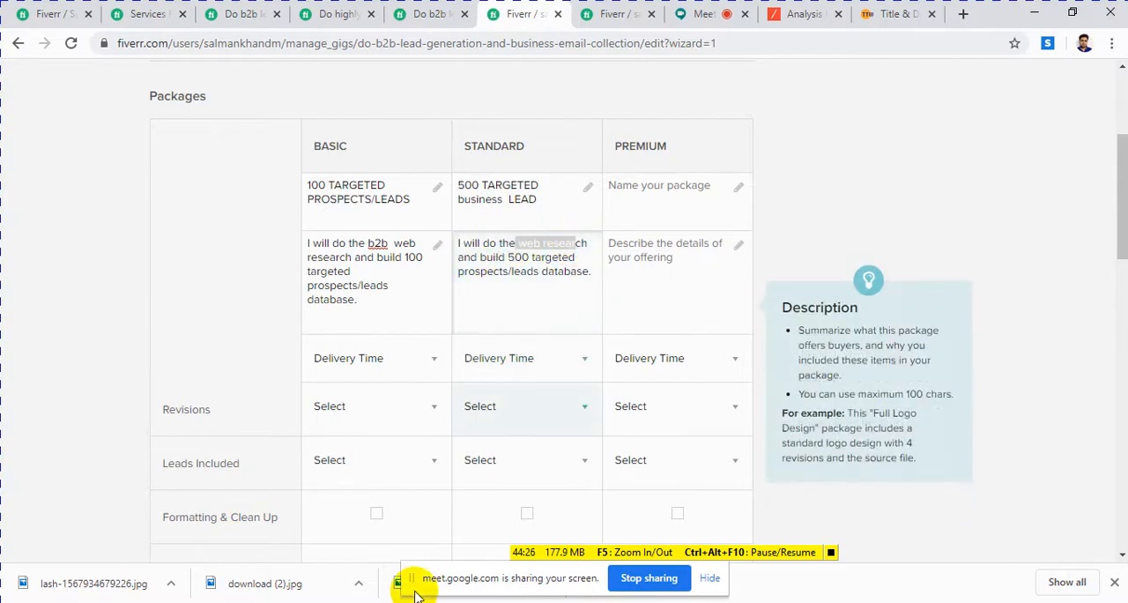
# Step: Switch to the Notepad keyword list and check its keywords against the Standard package description in the browser
pyautogui.hotkey('alt', 'Tab')
pyautogui.moveTo(260, 127); pyautogui.dragTo(656, 116)
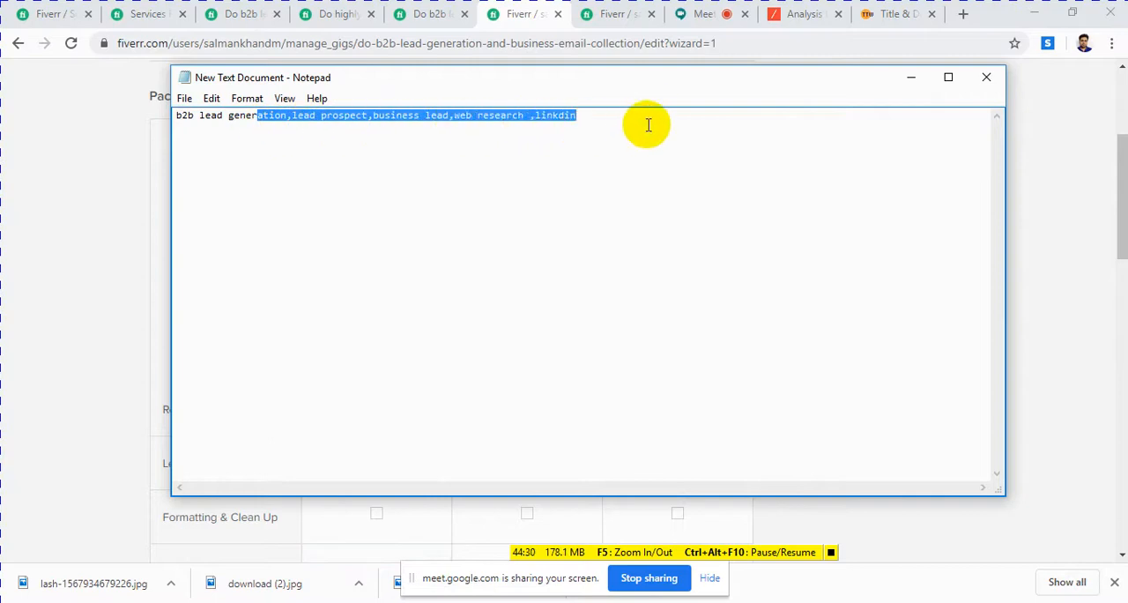
pyautogui.click(907, 79)
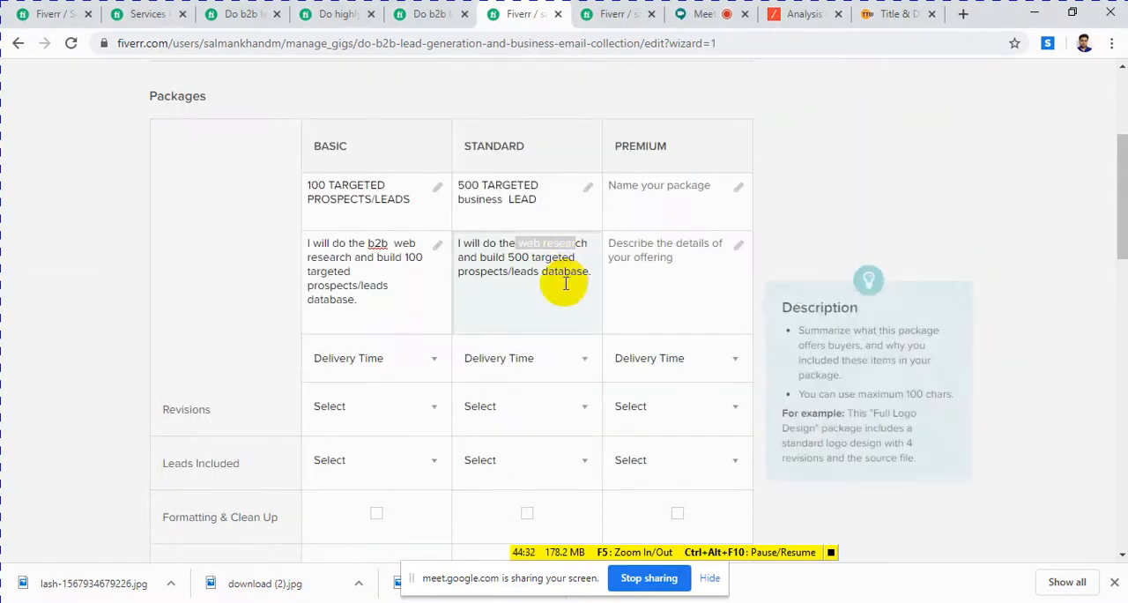
pyautogui.click(563, 281)
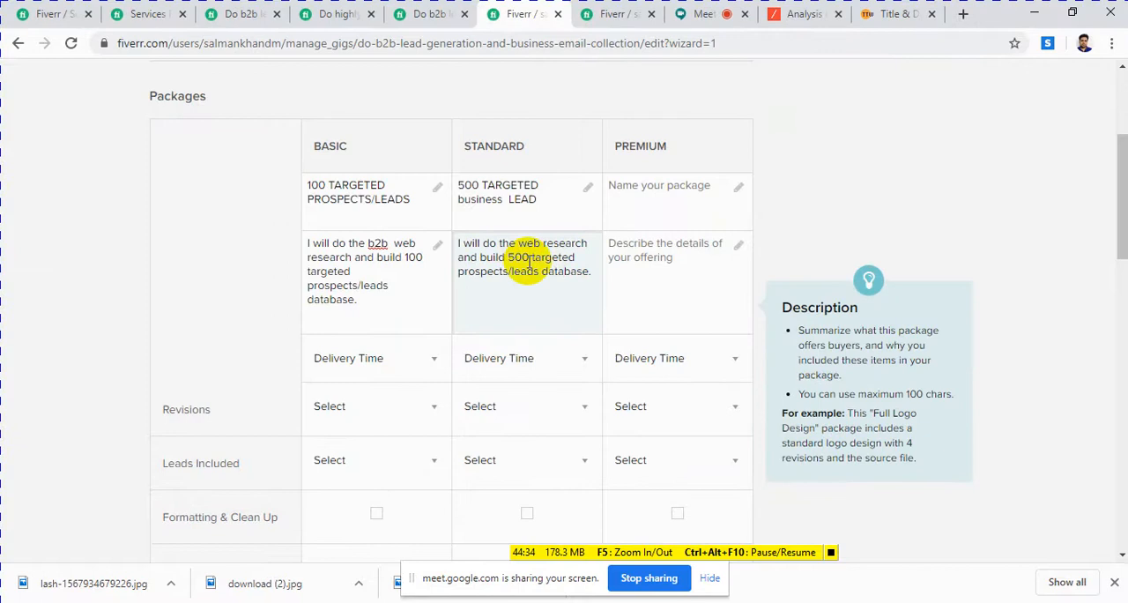
pyautogui.click(635, 264)
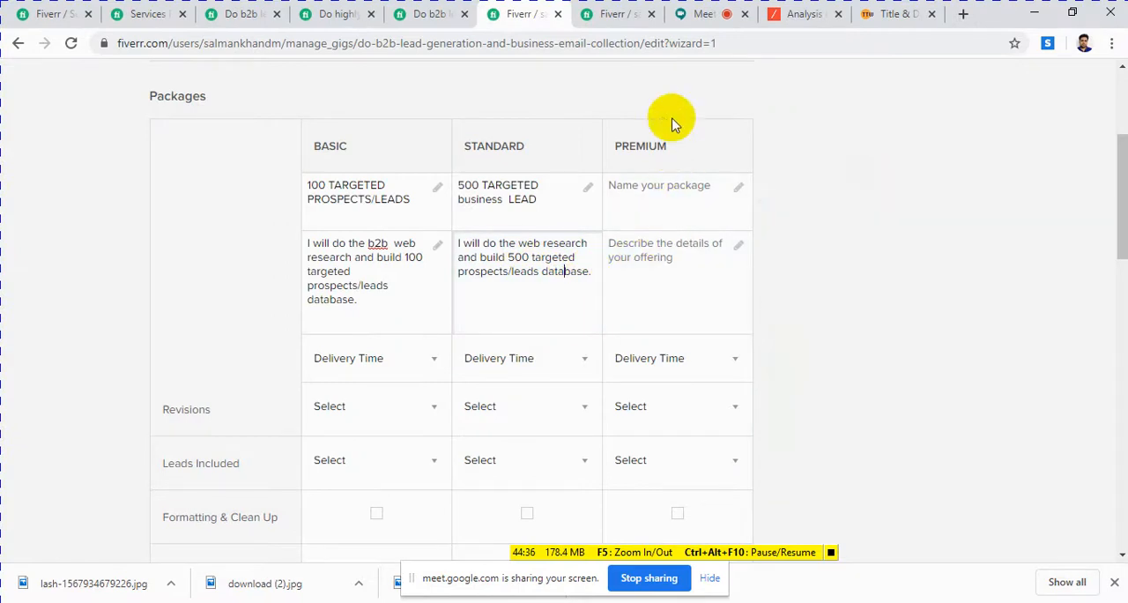
# Step: Copy the Premium title "1000 TARGETED PROSPECTS/LEADS" from the GEO targeted gig into the Premium package name
pyautogui.click(429, 16)
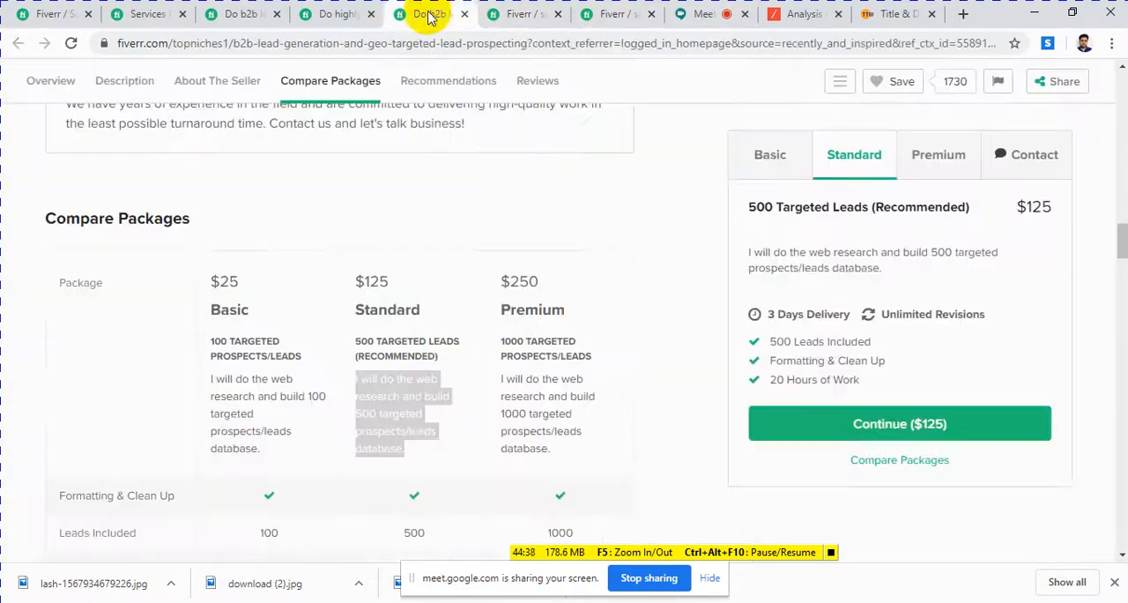
pyautogui.click(590, 356)
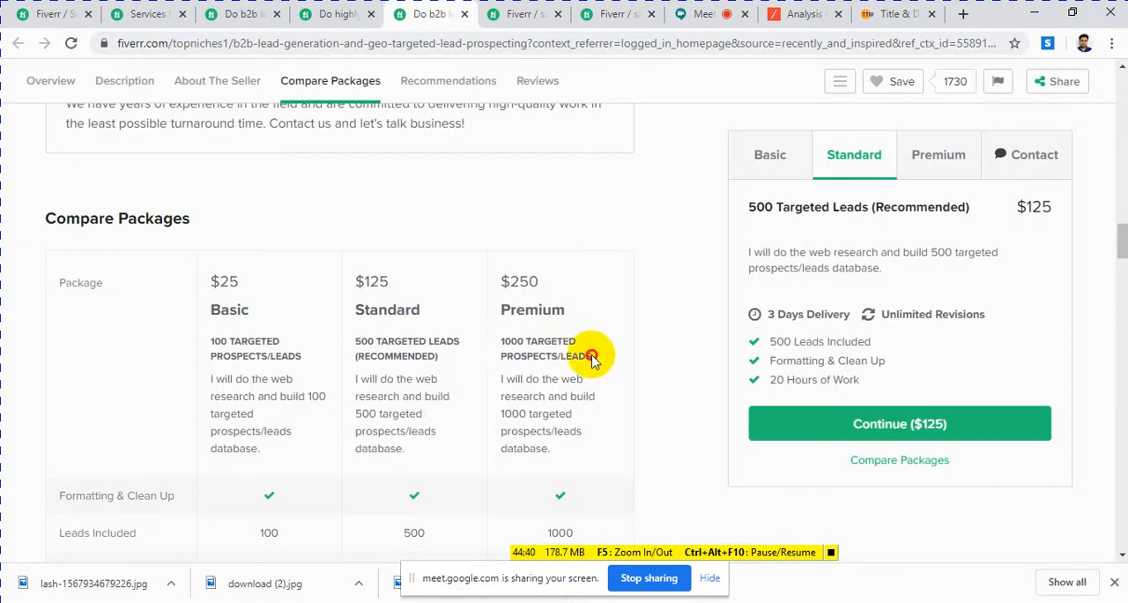
pyautogui.moveTo(570, 356); pyautogui.dragTo(499, 342)
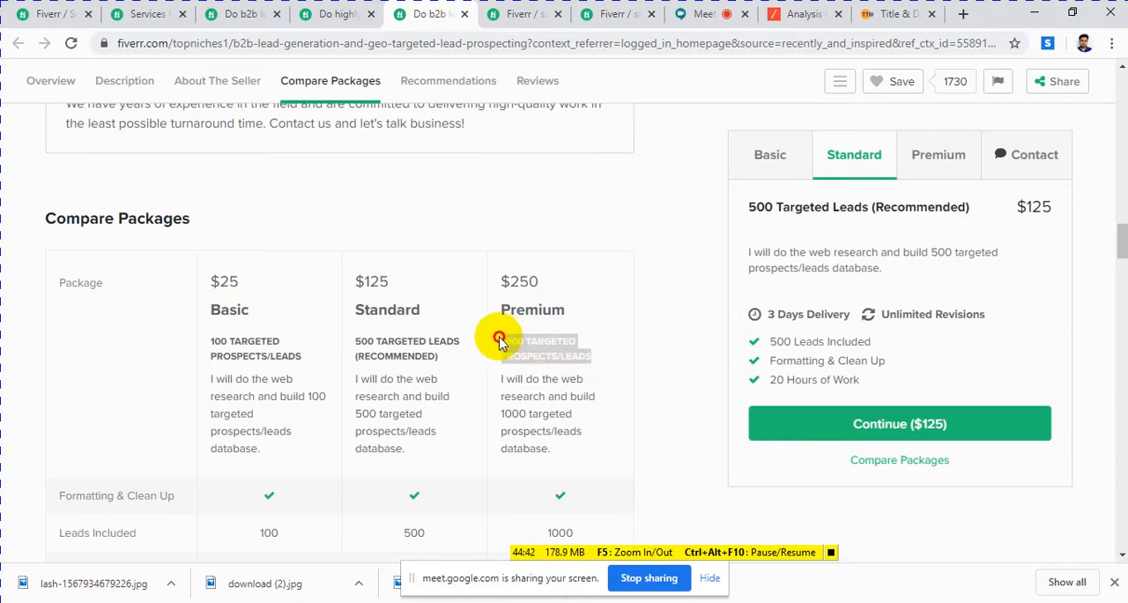
pyautogui.rightClick(511, 343)
pyautogui.click(529, 354)
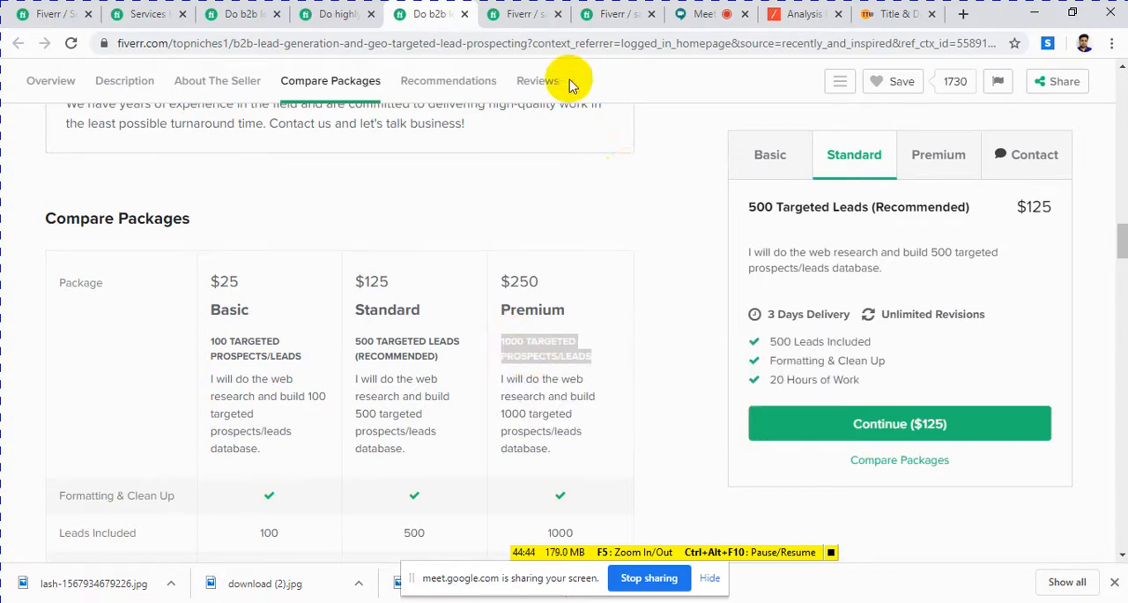
pyautogui.click(524, 14)
pyautogui.click(635, 185)
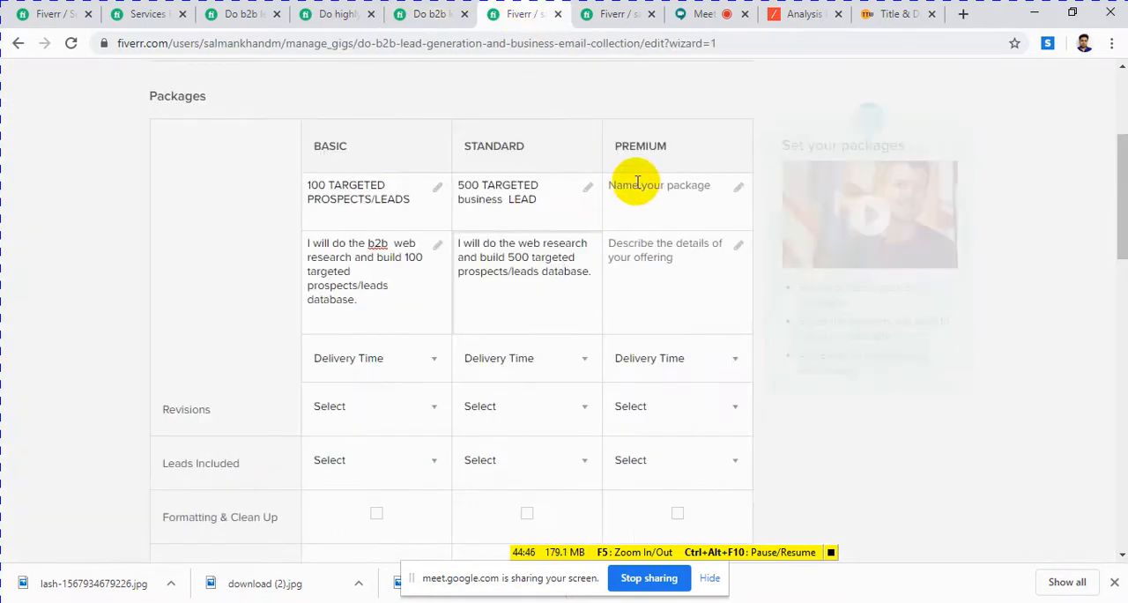
pyautogui.click(639, 186)
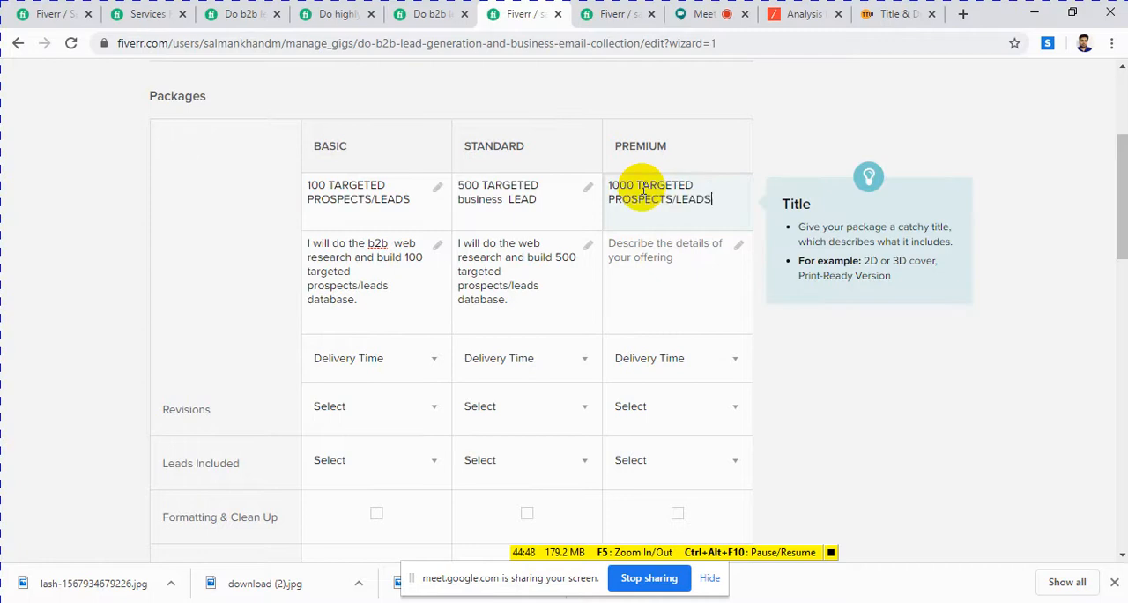
# Step: Copy the Premium description "I will do the web research and build 1000 targeted prospects/leads database." from the GEO targeted gig into the Premium package description
pyautogui.moveTo(640, 309)
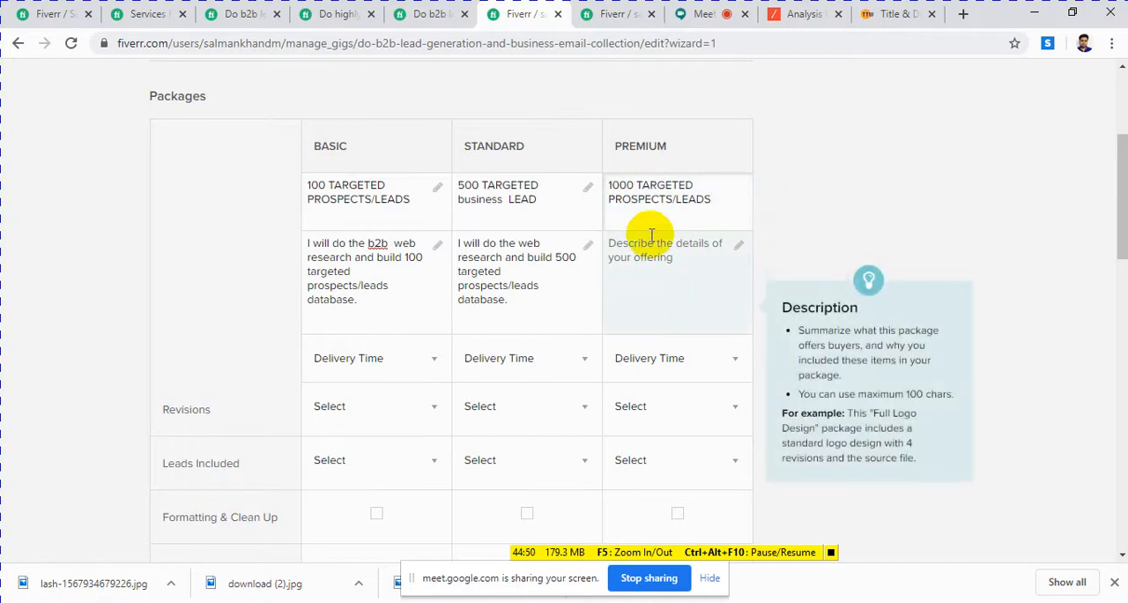
pyautogui.click(556, 298)
pyautogui.moveTo(556, 299); pyautogui.dragTo(504, 266)
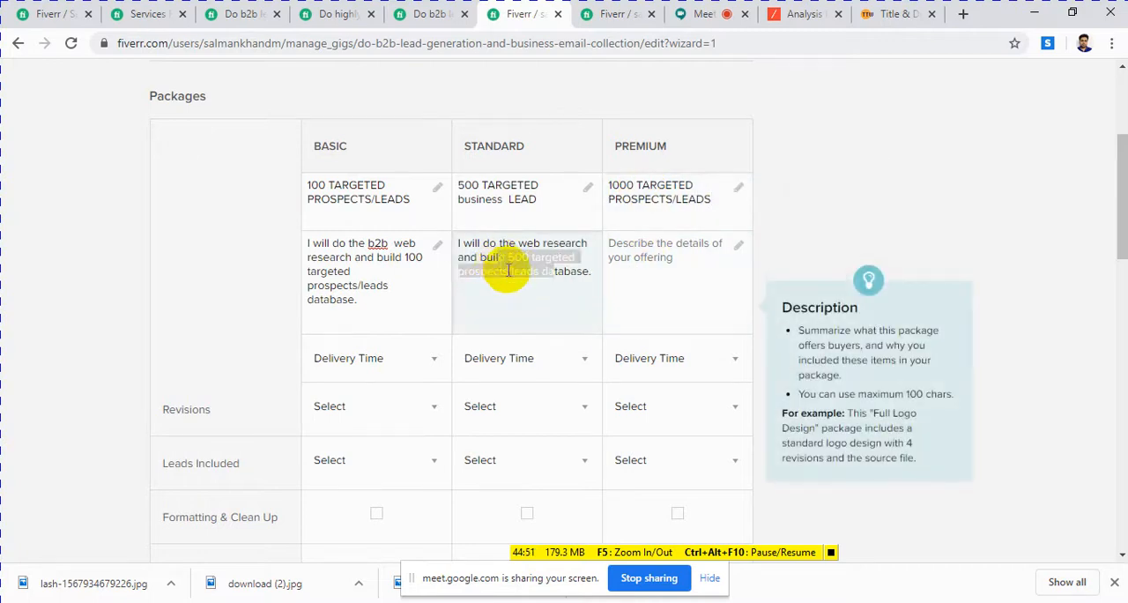
pyautogui.click(451, 20)
pyautogui.moveTo(551, 449); pyautogui.dragTo(503, 378)
pyautogui.rightClick(503, 378)
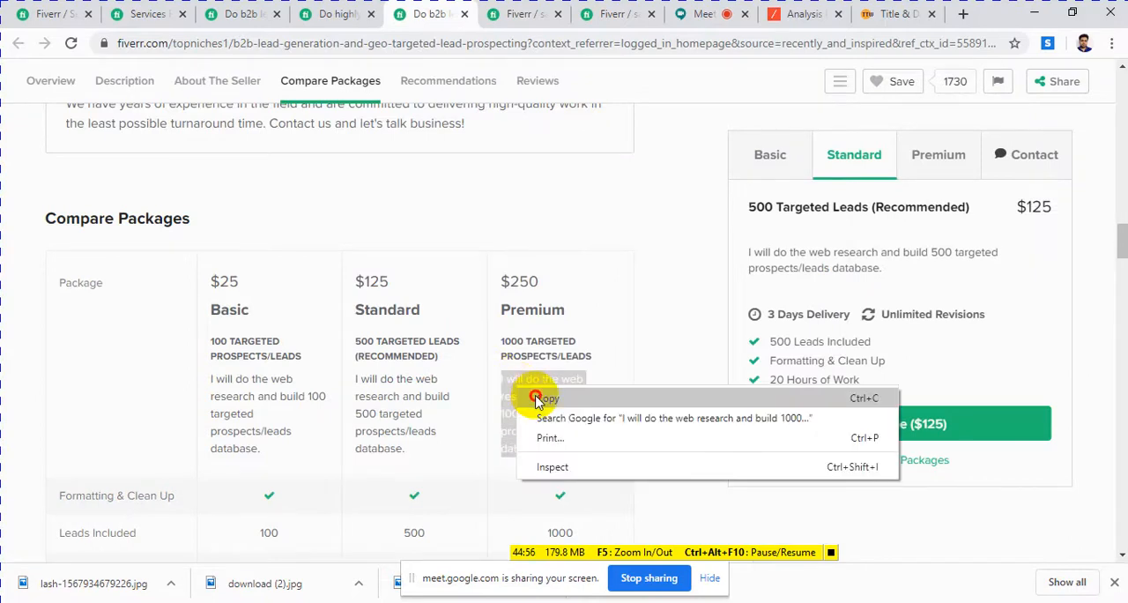
pyautogui.click(539, 395)
pyautogui.click(520, 14)
pyautogui.click(631, 259)
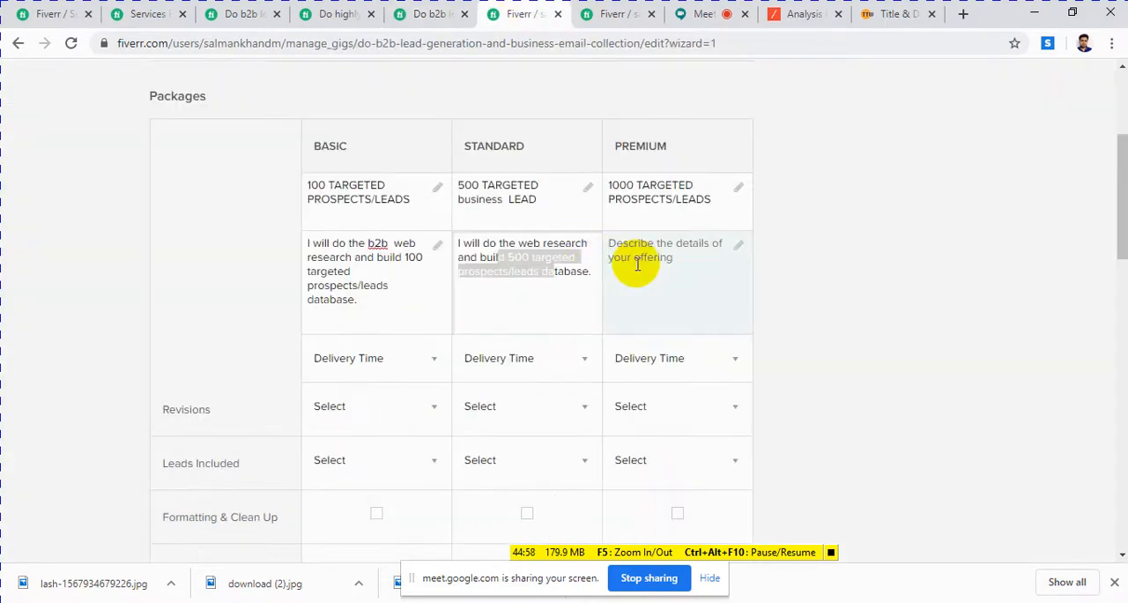
pyautogui.hotkey('ctrl', 'v')
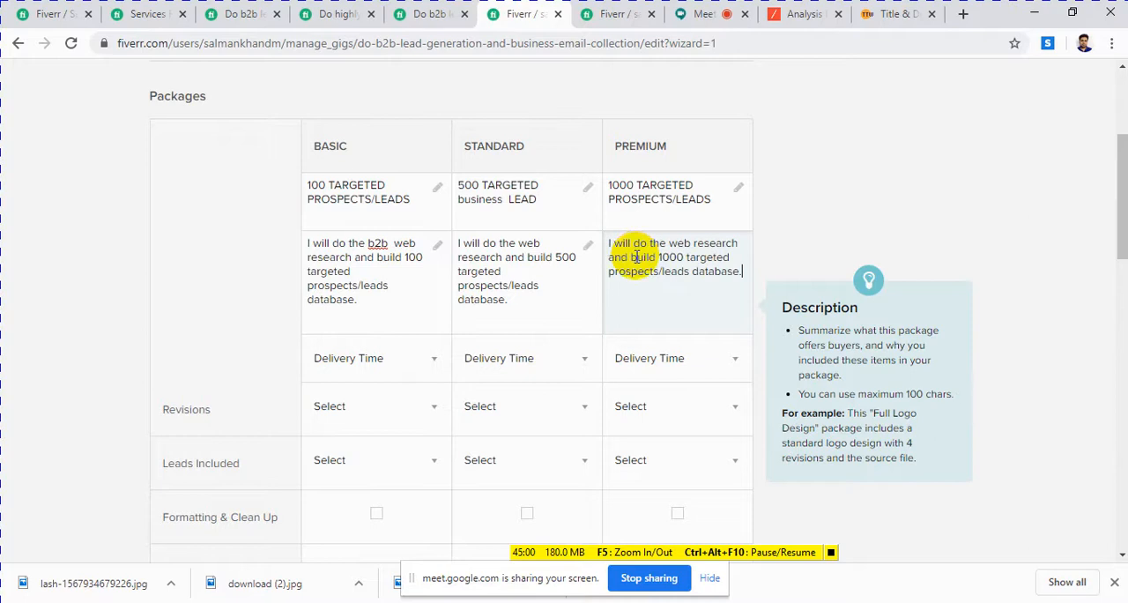
# Step: Check the delivery times in the GEO targeted gig's package comparison and set the Basic package's delivery time to 1 Day Delivery
pyautogui.scroll(-2, 649, 309)
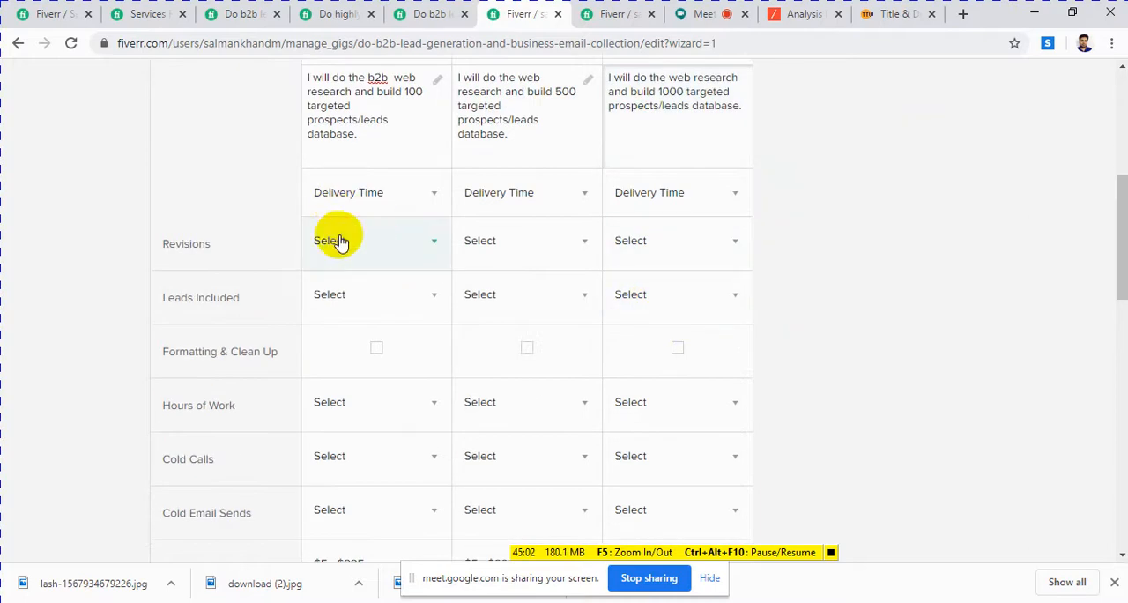
pyautogui.click(417, 198)
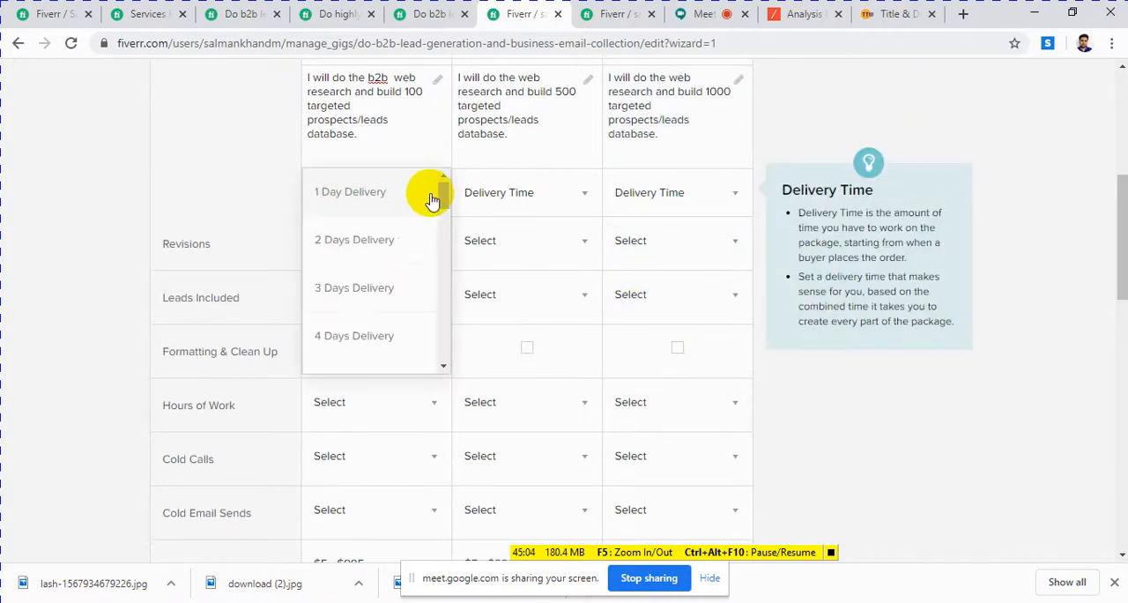
pyautogui.click(378, 88)
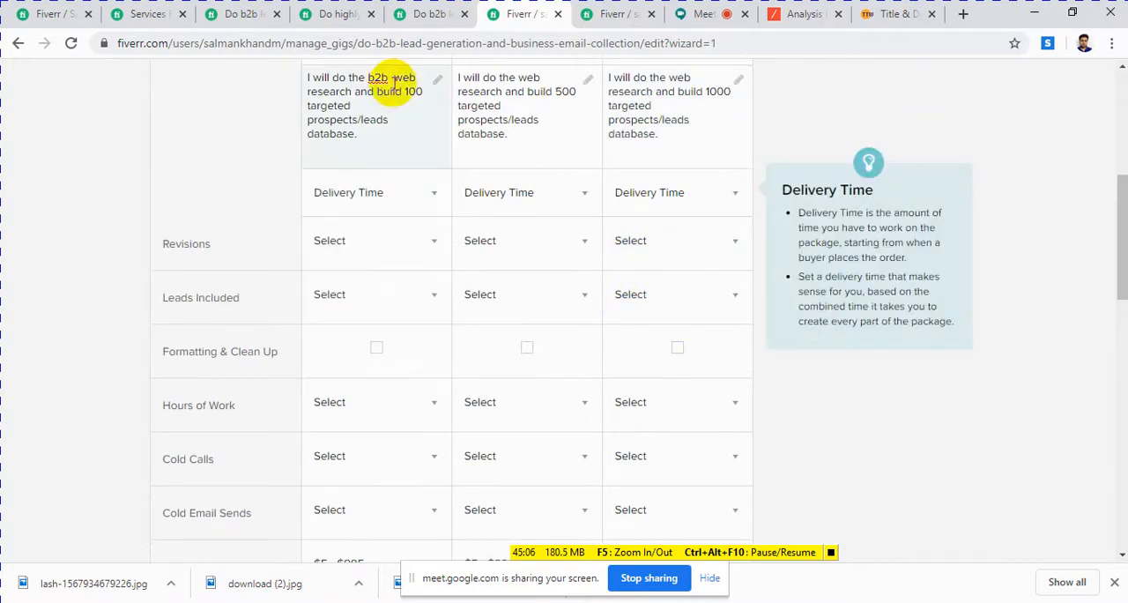
pyautogui.click(427, 16)
pyautogui.scroll(-2, 303, 396)
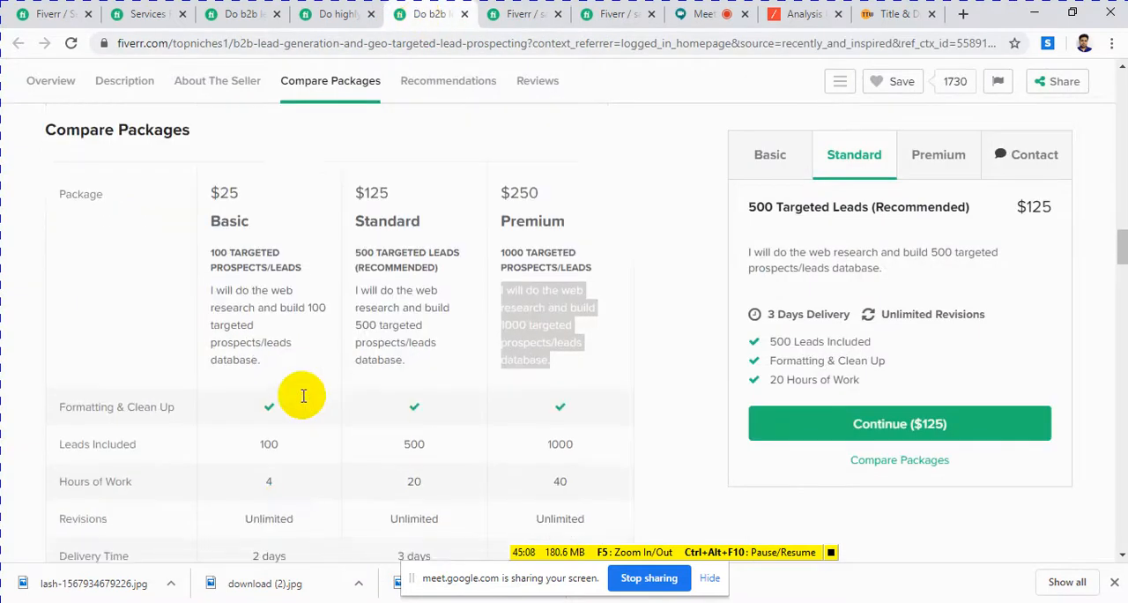
pyautogui.scroll(-1, 275, 415)
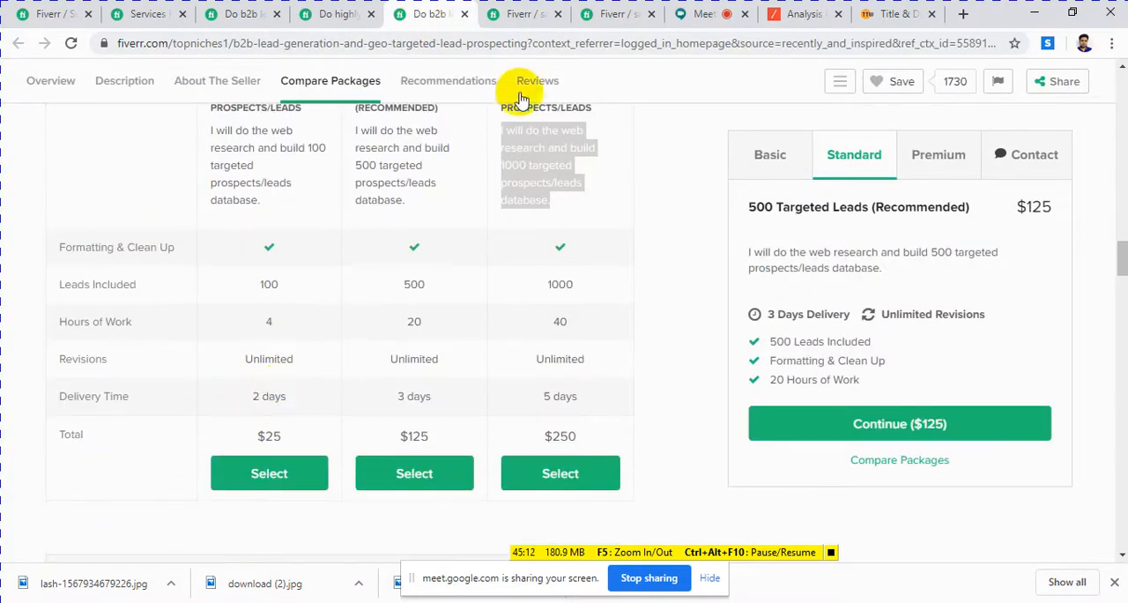
pyautogui.click(516, 16)
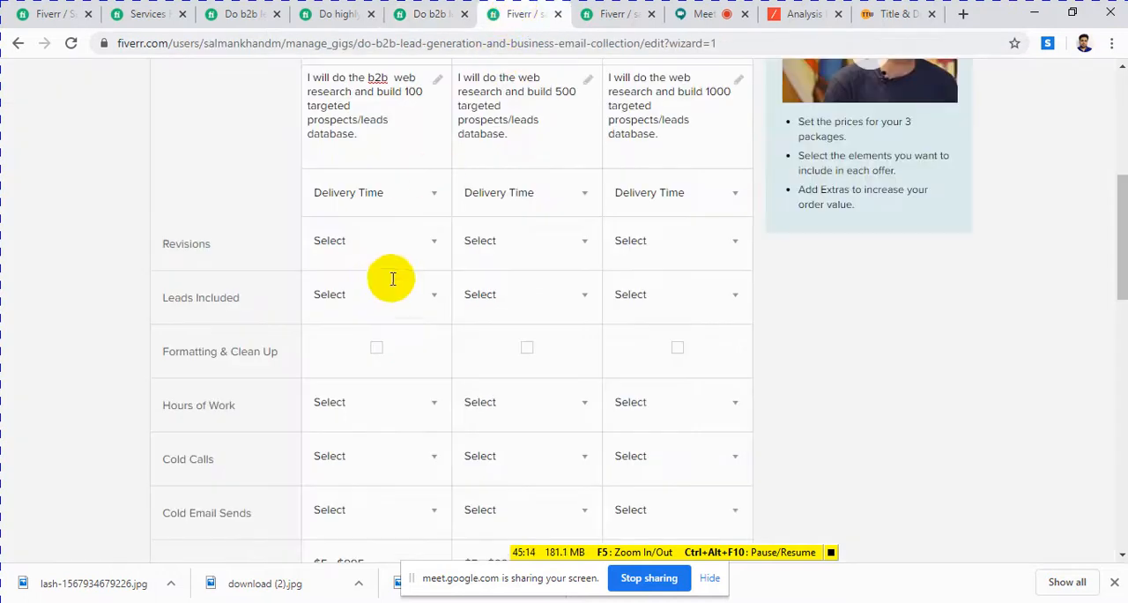
pyautogui.click(434, 200)
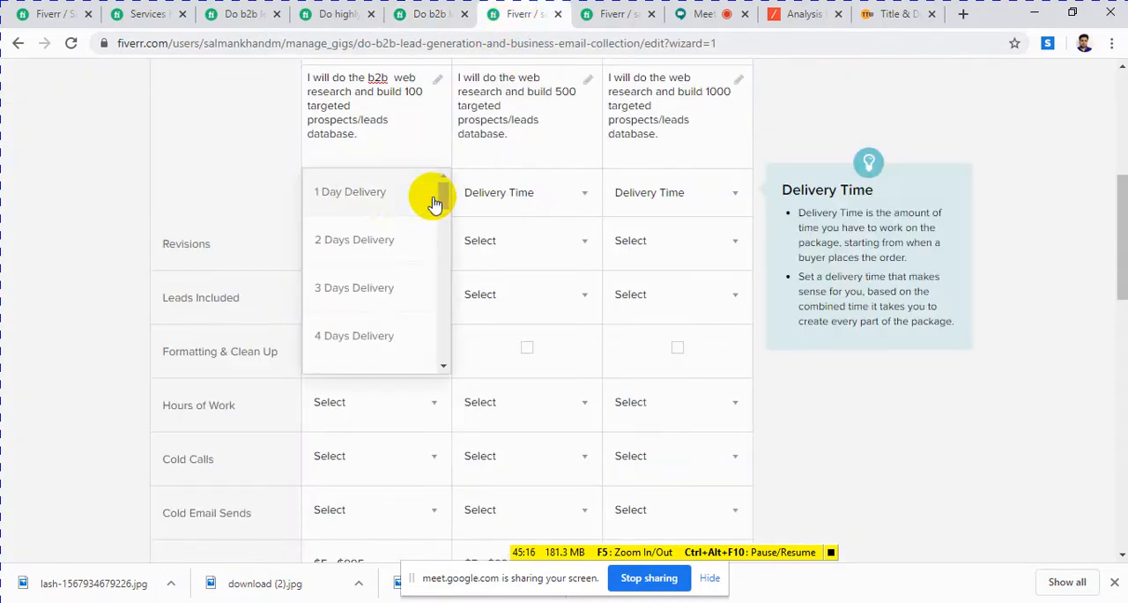
pyautogui.click(365, 199)
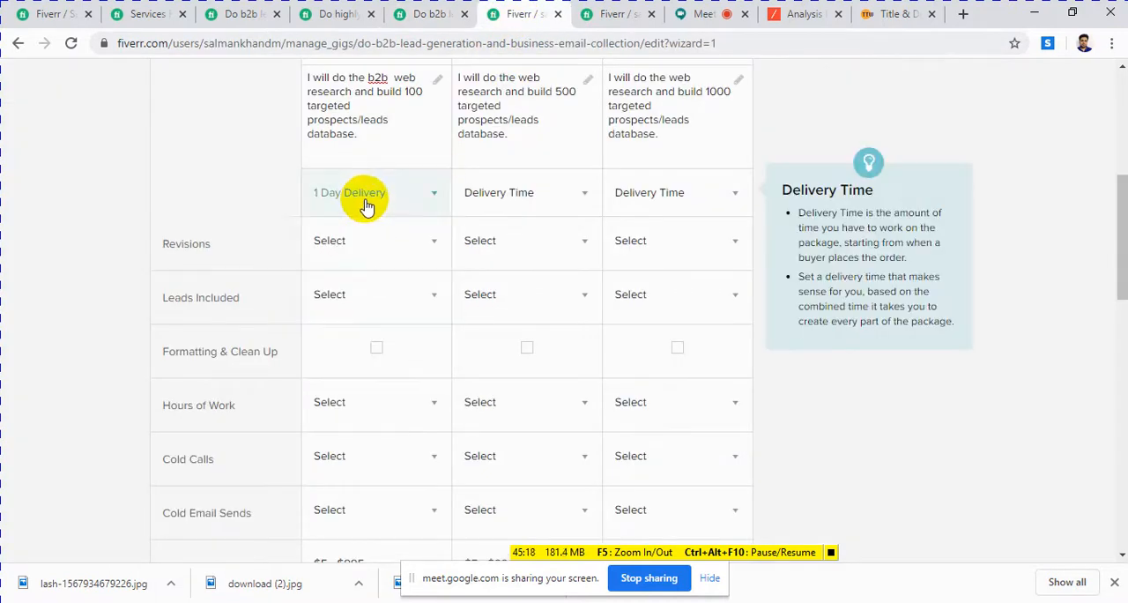
# Step: Check the revisions offered in the GEO targeted gig and set the Basic package's revisions to Unlimited
pyautogui.click(432, 252)
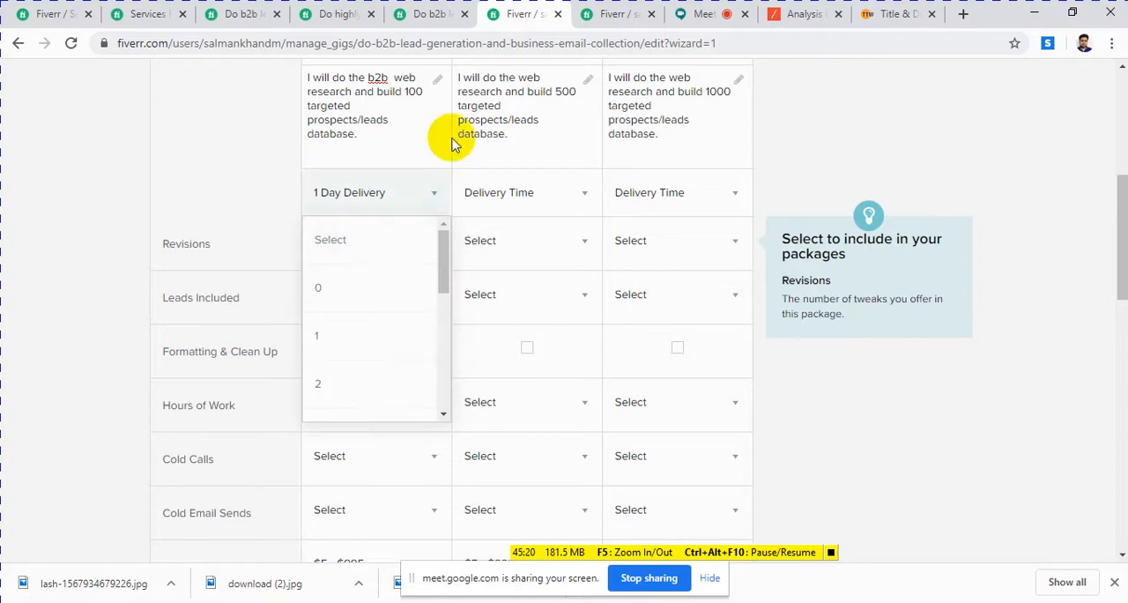
pyautogui.click(406, 15)
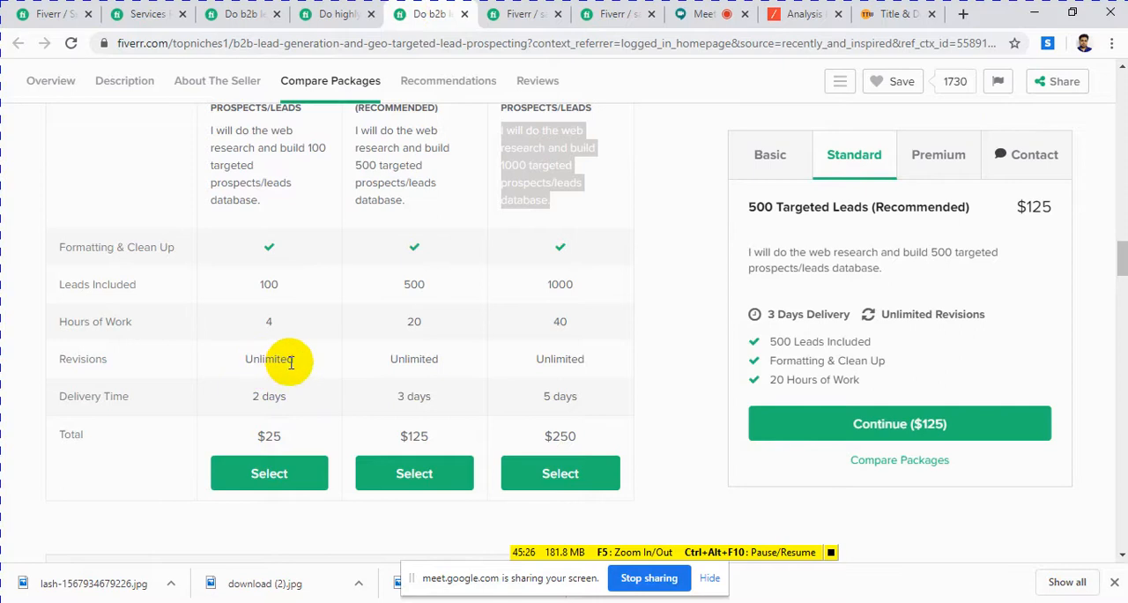
pyautogui.click(520, 13)
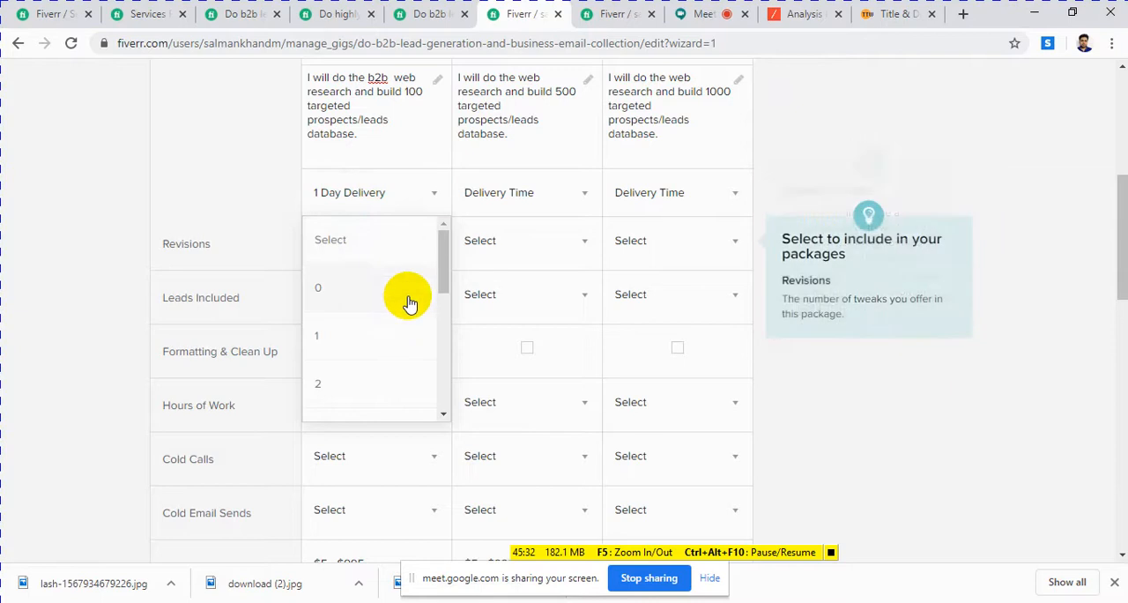
pyautogui.scroll(-3, 410, 304)
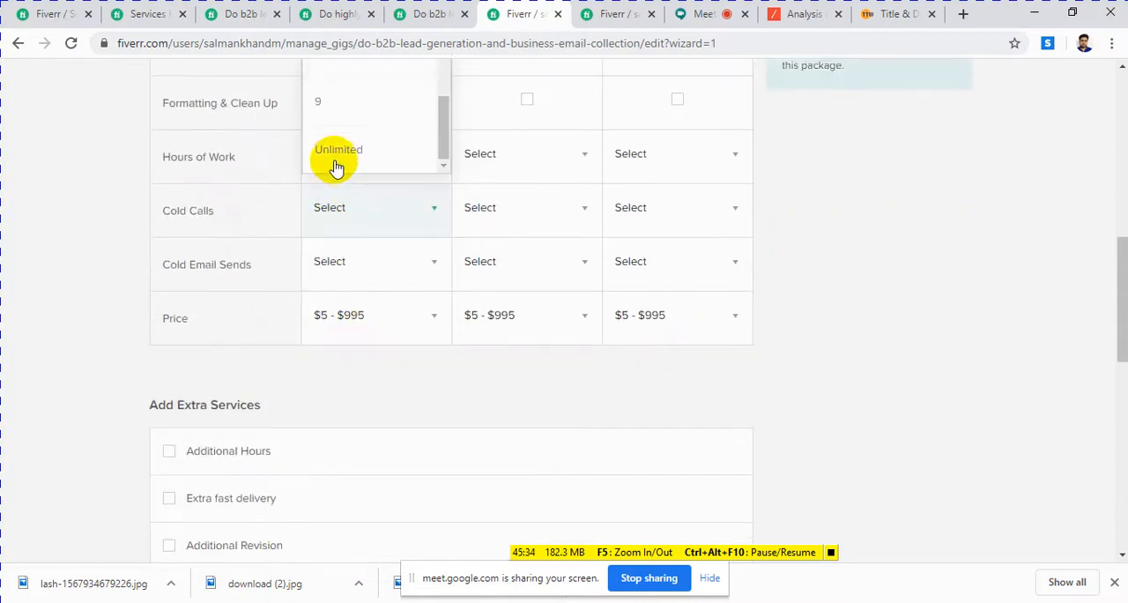
pyautogui.click(338, 154)
pyautogui.scroll(3, 458, 308)
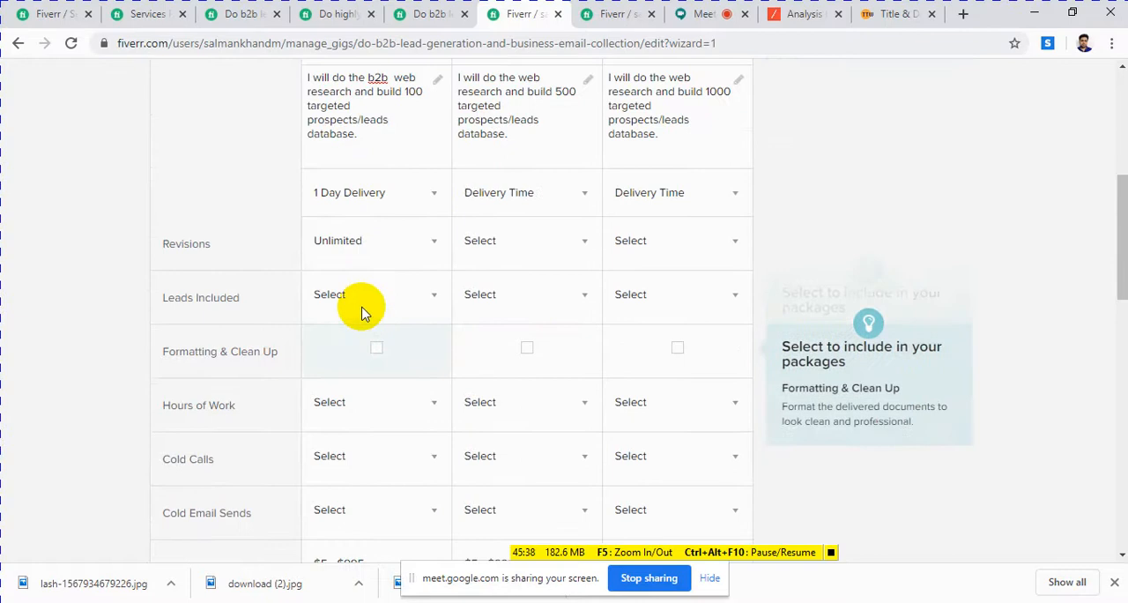
# Step: Set the number of leads included in the Basic package to 150
pyautogui.click(409, 304)
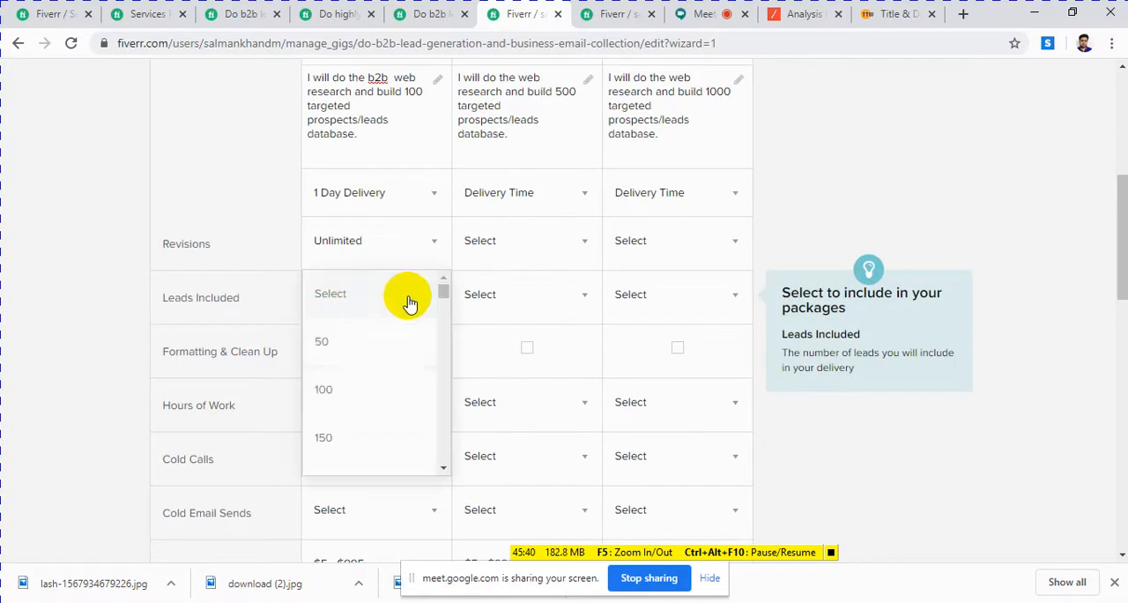
pyautogui.click(342, 393)
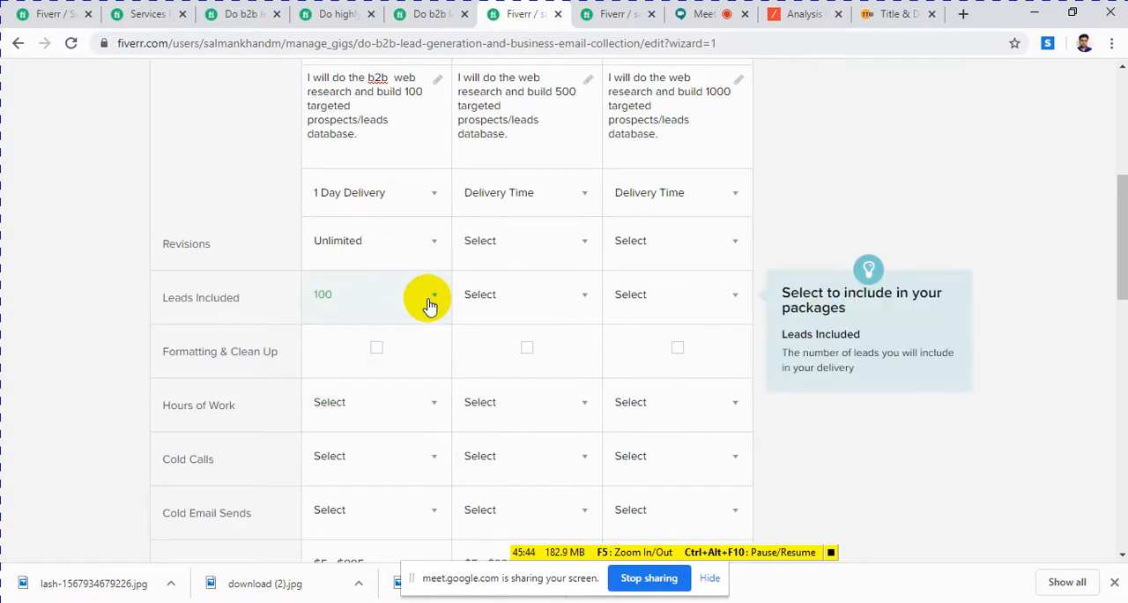
pyautogui.click(429, 305)
pyautogui.click(326, 437)
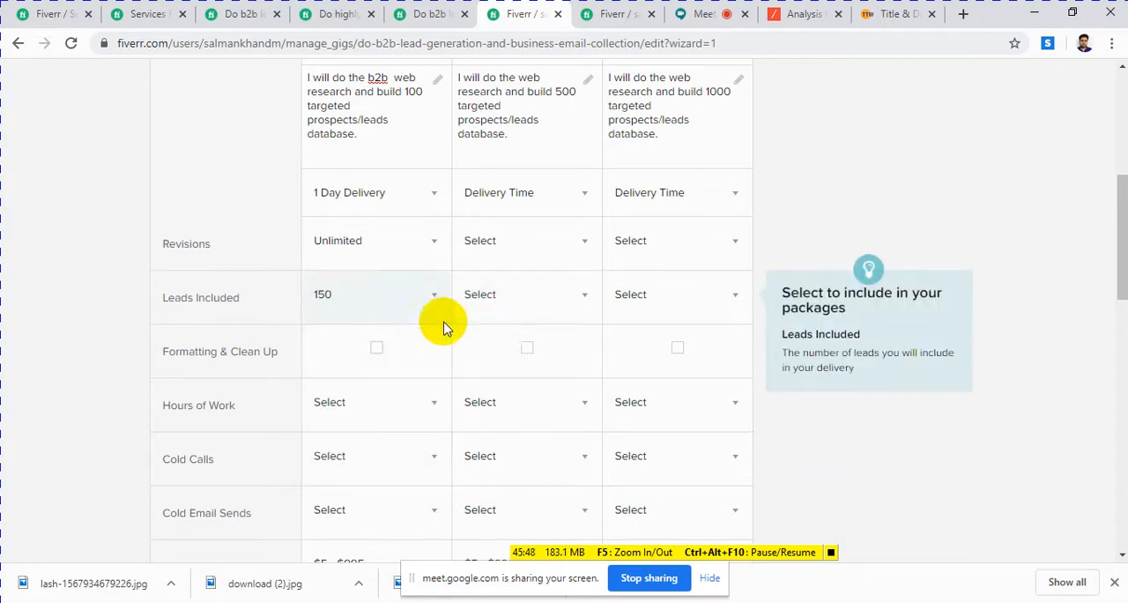
# Step: Set the Basic package's hours of work to 7, using the GEO targeted gig as reference, and include Formatting & Clean Up in all three packages
pyautogui.scroll(-2, 443, 328)
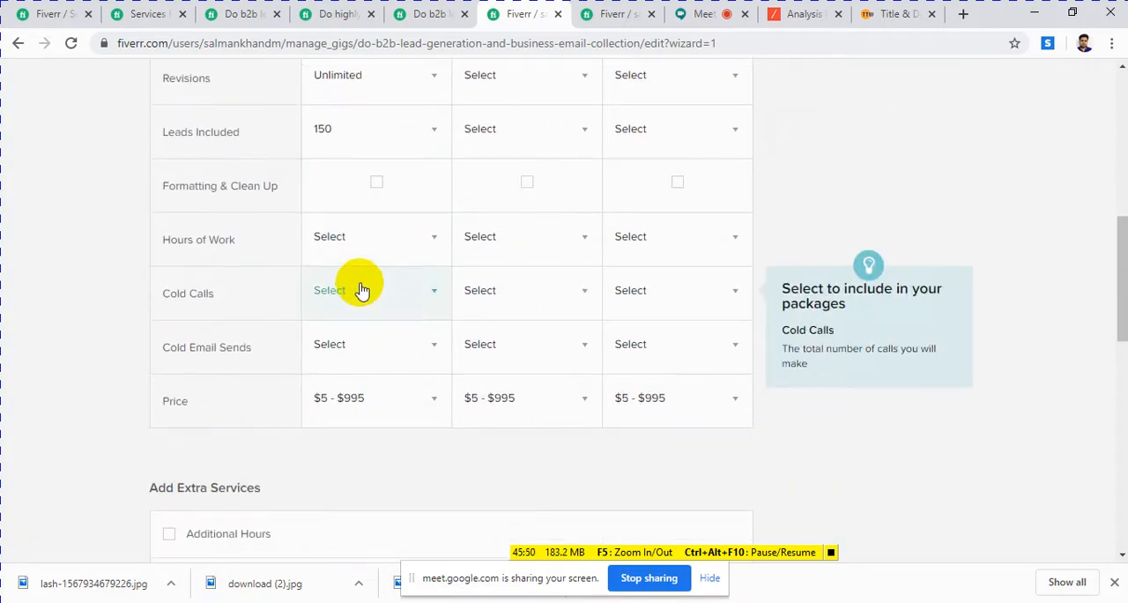
pyautogui.click(421, 12)
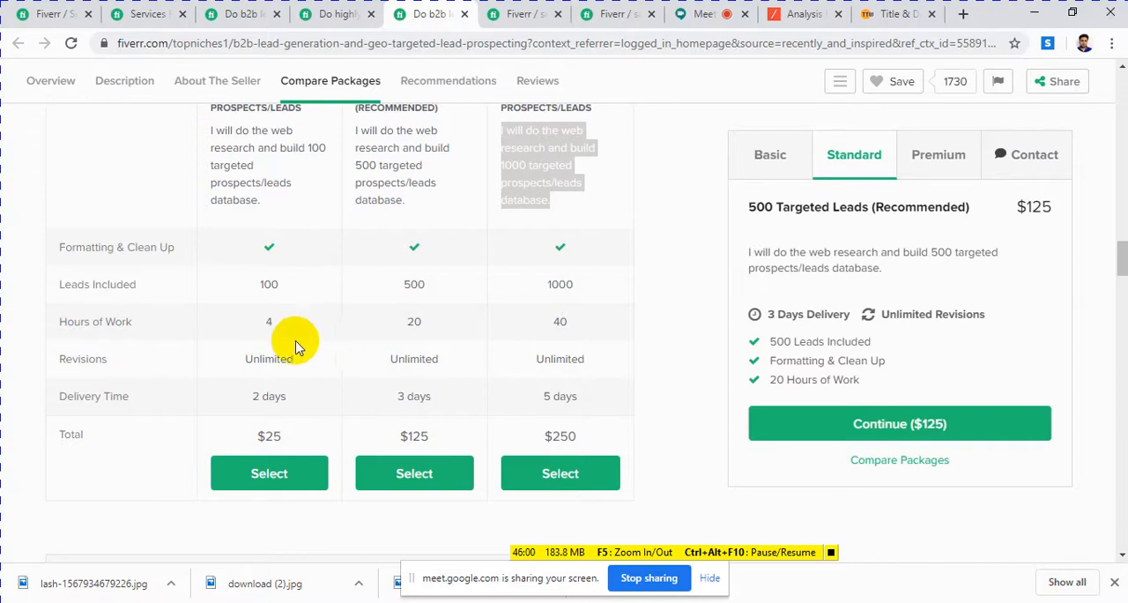
pyautogui.click(499, 16)
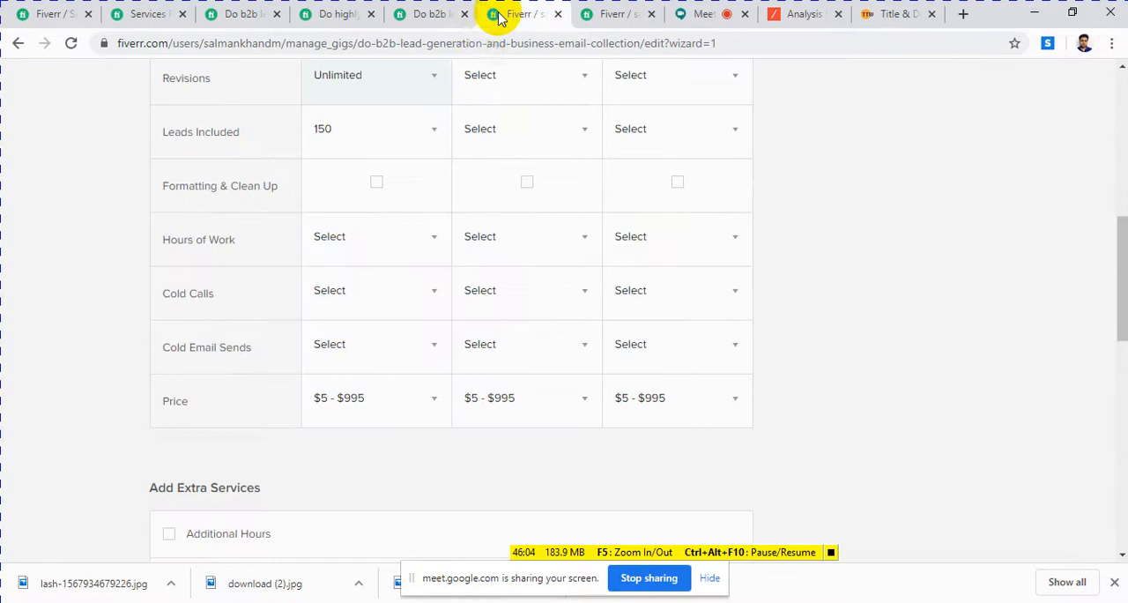
pyautogui.click(333, 246)
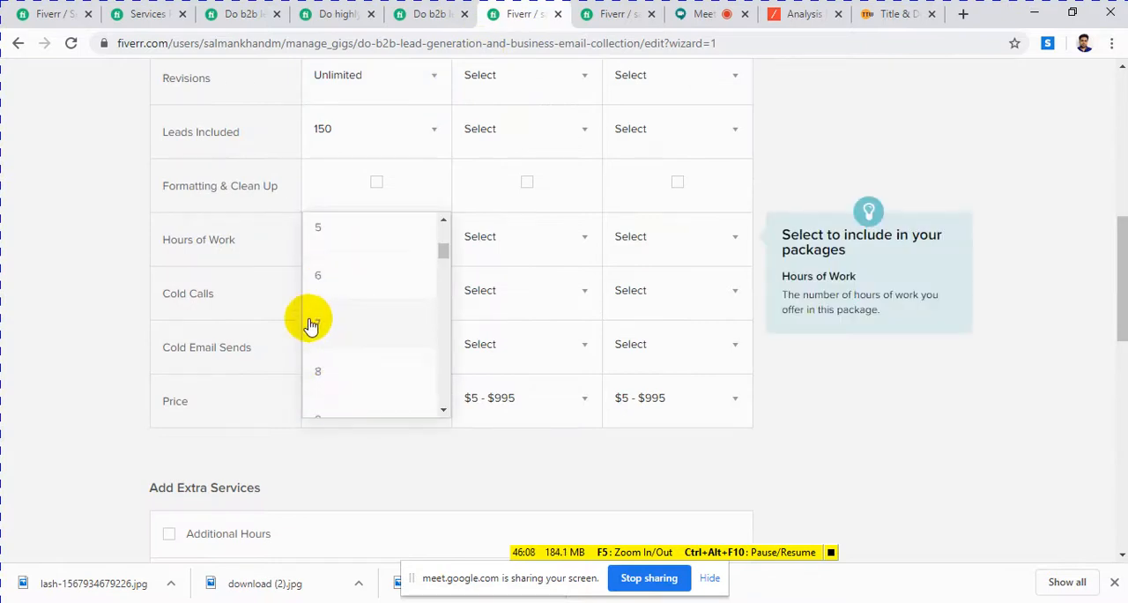
pyautogui.click(315, 325)
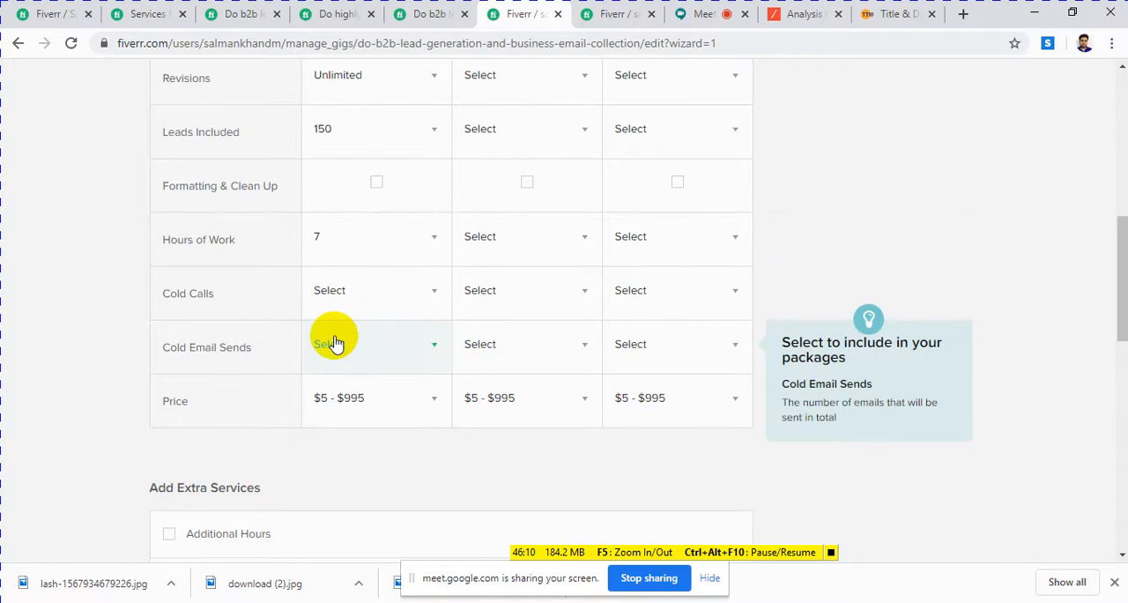
pyautogui.click(375, 183)
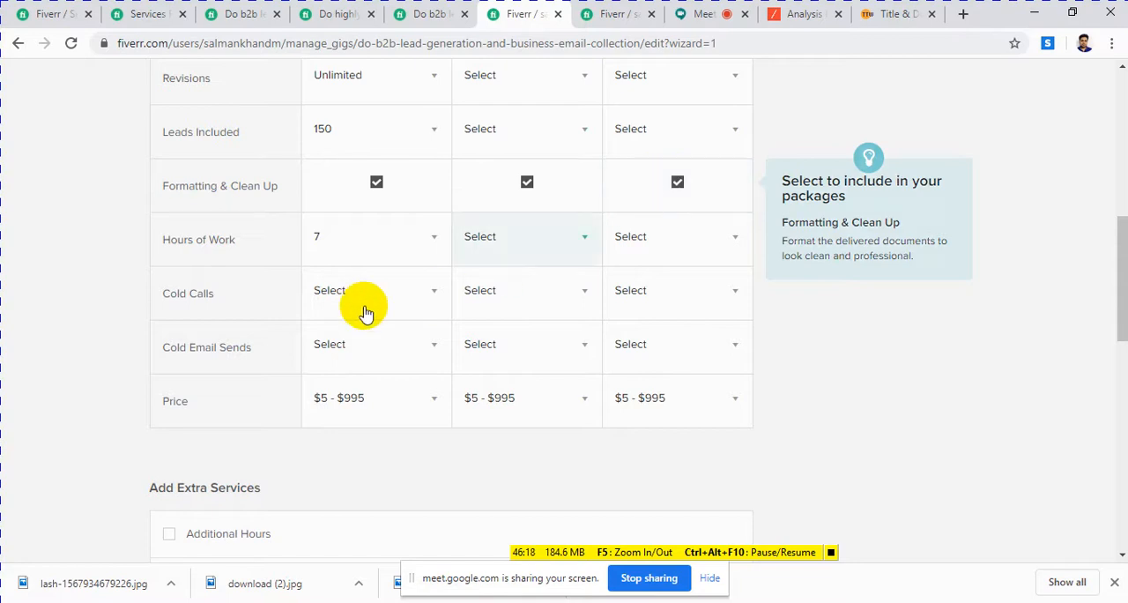
# Step: View the Basic package's Cold Calls options and check the GEO targeted gig's package comparison for that service
pyautogui.scroll(4, 353, 247)
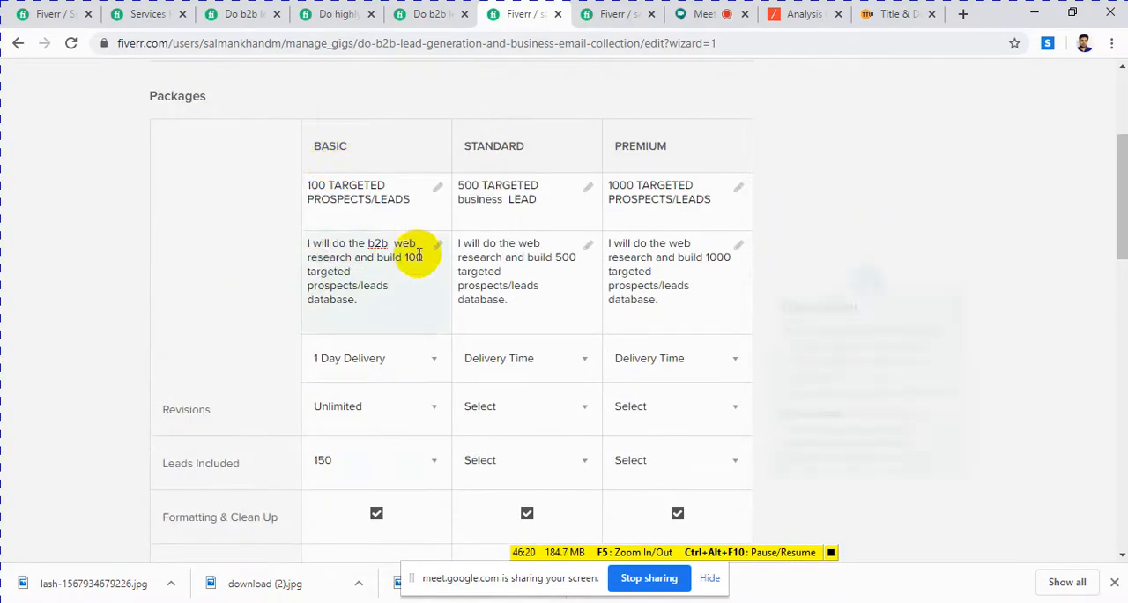
pyautogui.scroll(-5, 441, 300)
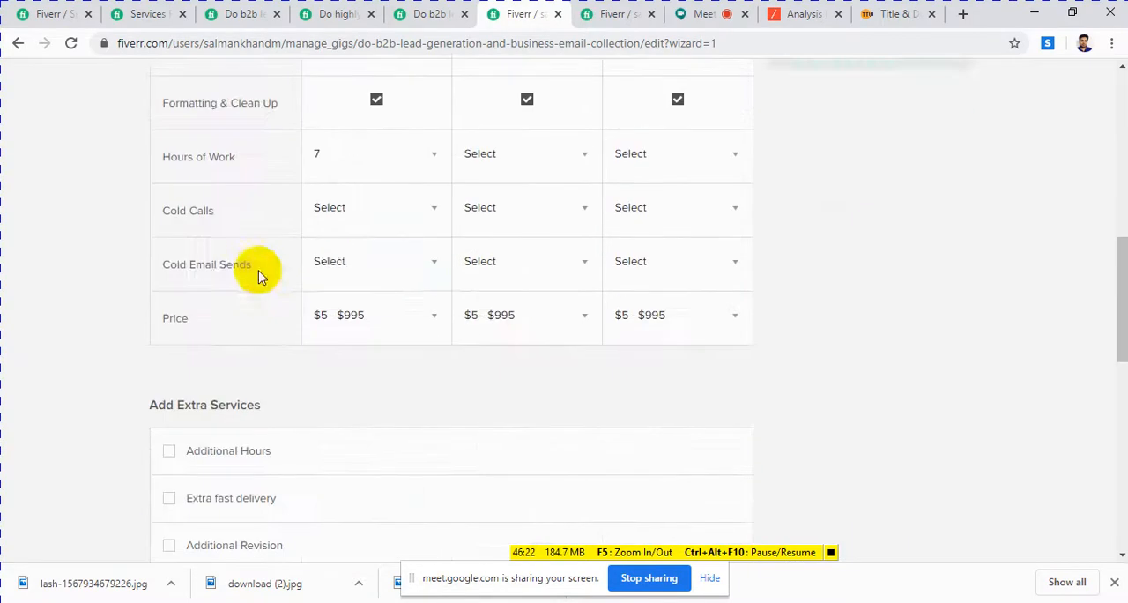
pyautogui.click(379, 210)
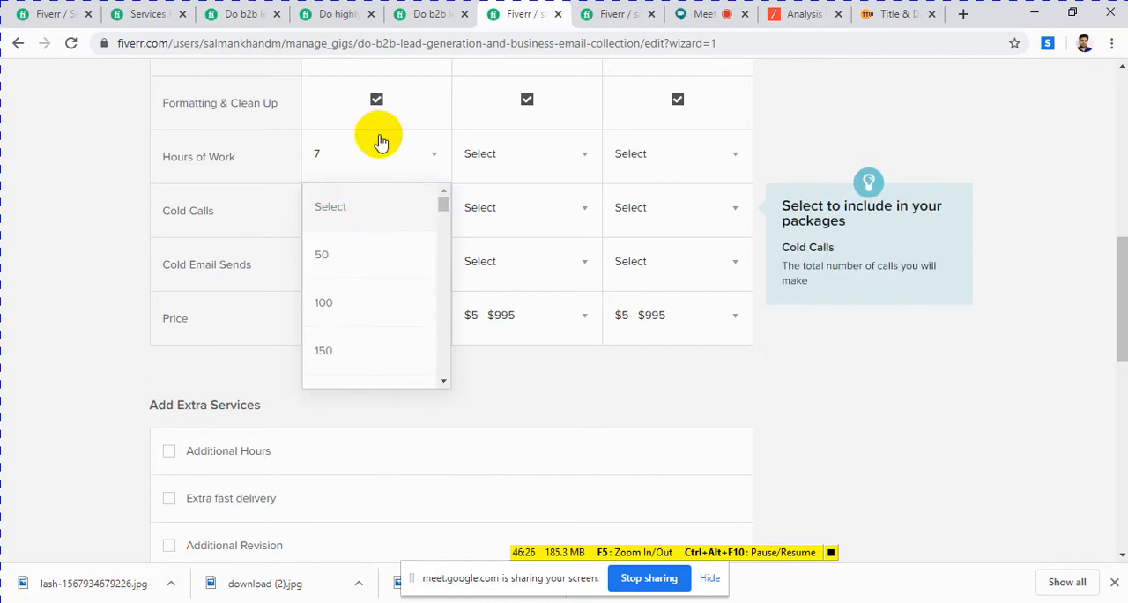
pyautogui.click(432, 15)
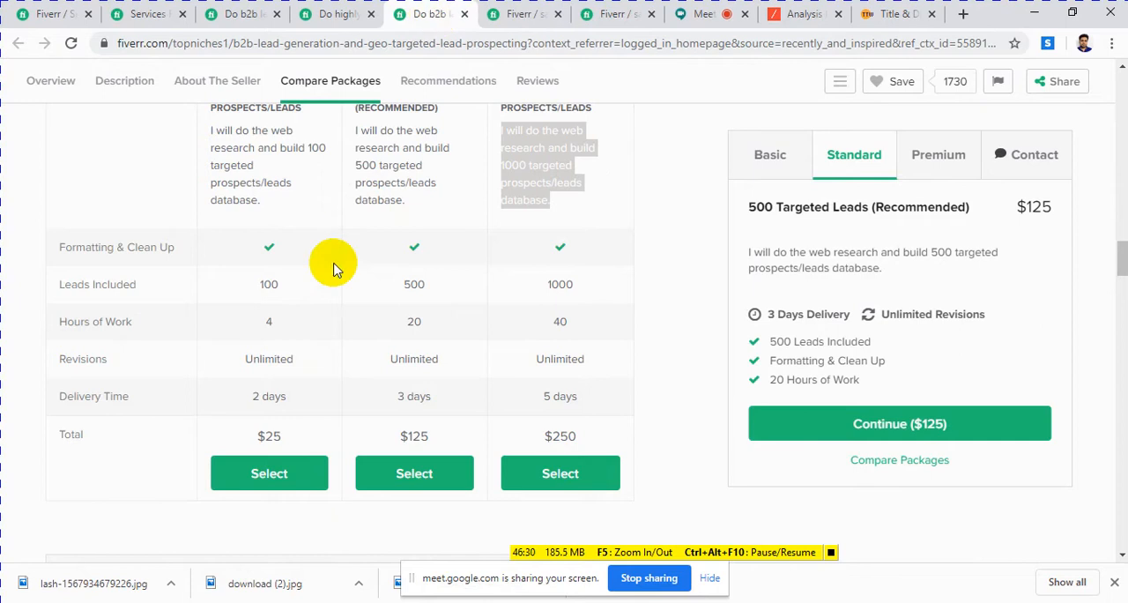
pyautogui.scroll(-1, 303, 346)
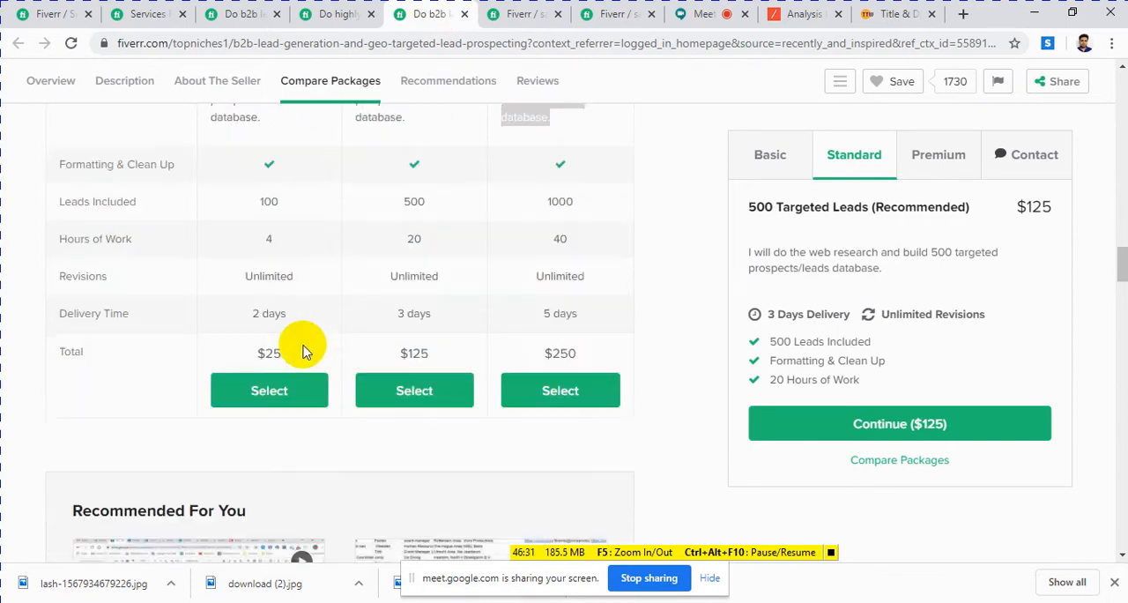
pyautogui.click(502, 15)
pyautogui.click(334, 476)
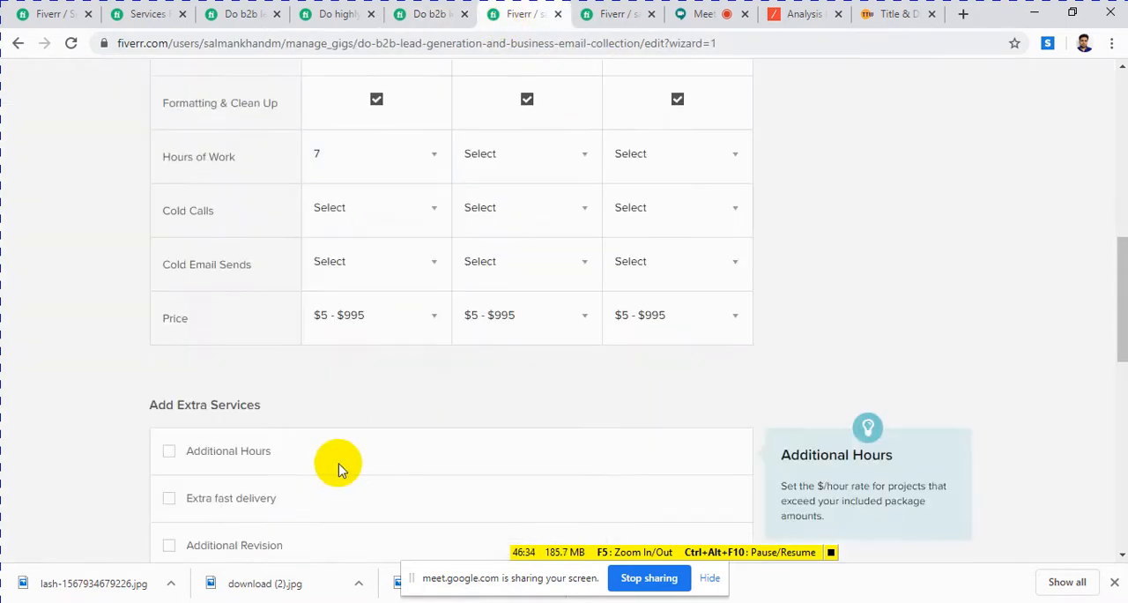
# Step: Look through the available prices and set the Basic package's price to $10
pyautogui.click(434, 323)
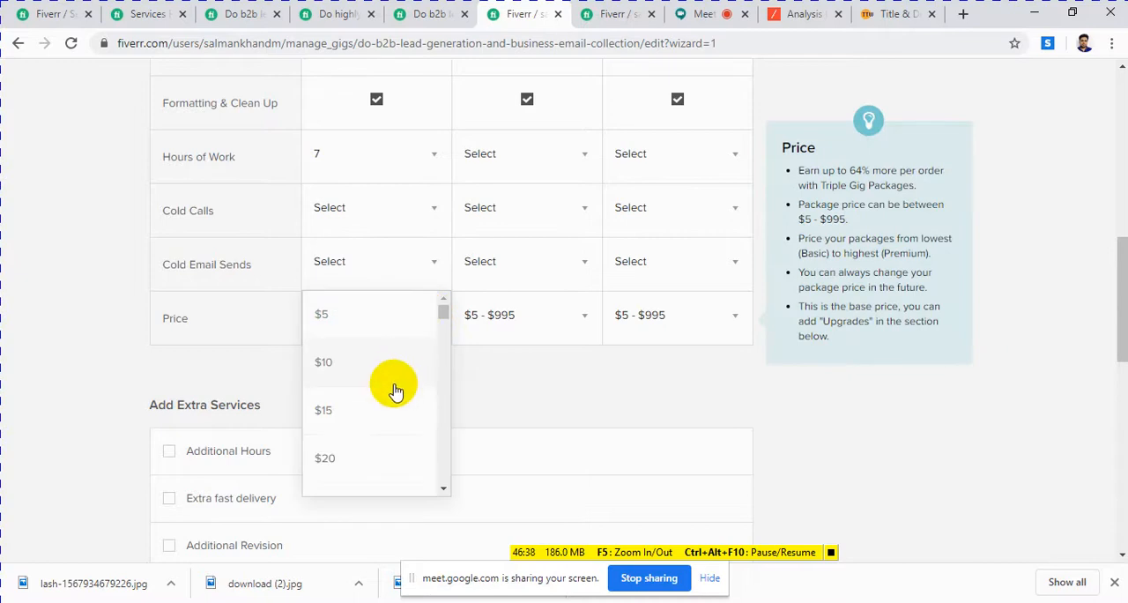
pyautogui.scroll(-1, 342, 442)
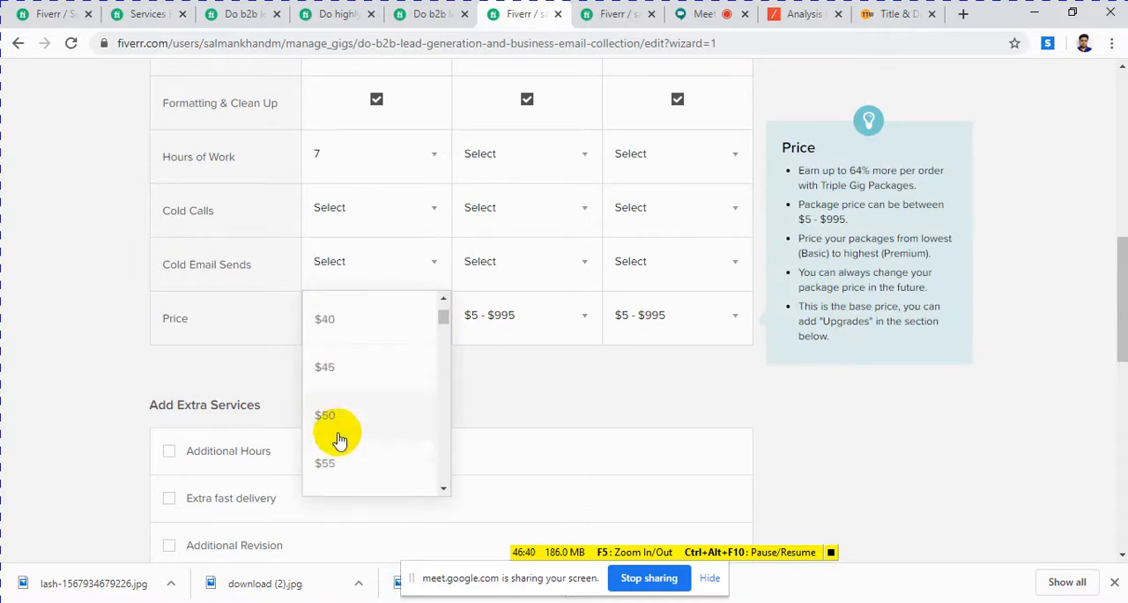
pyautogui.scroll(3, 335, 423)
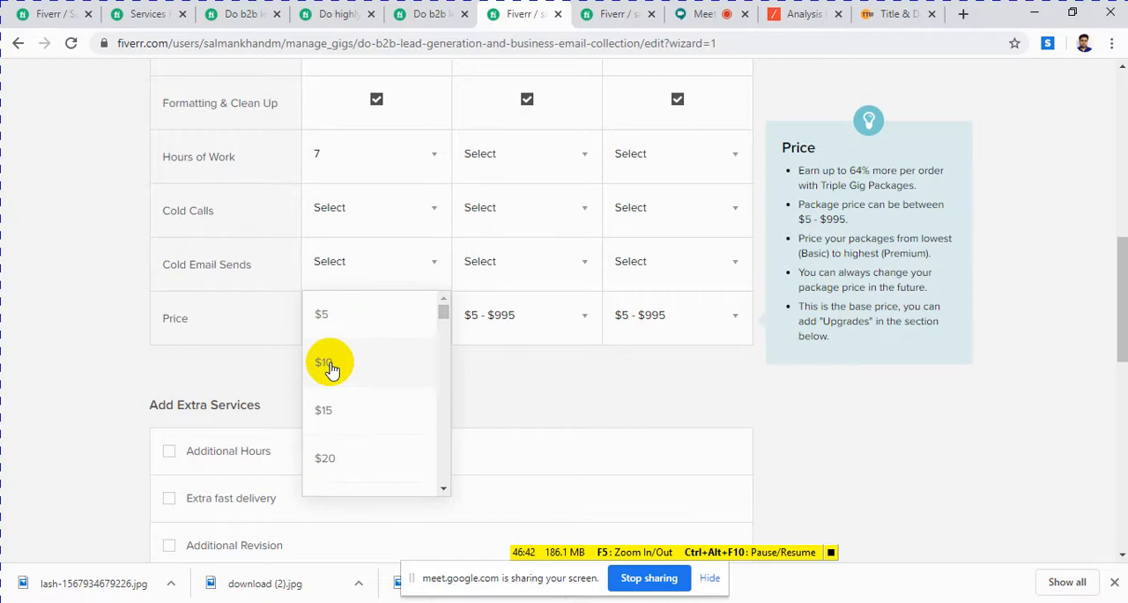
pyautogui.click(325, 363)
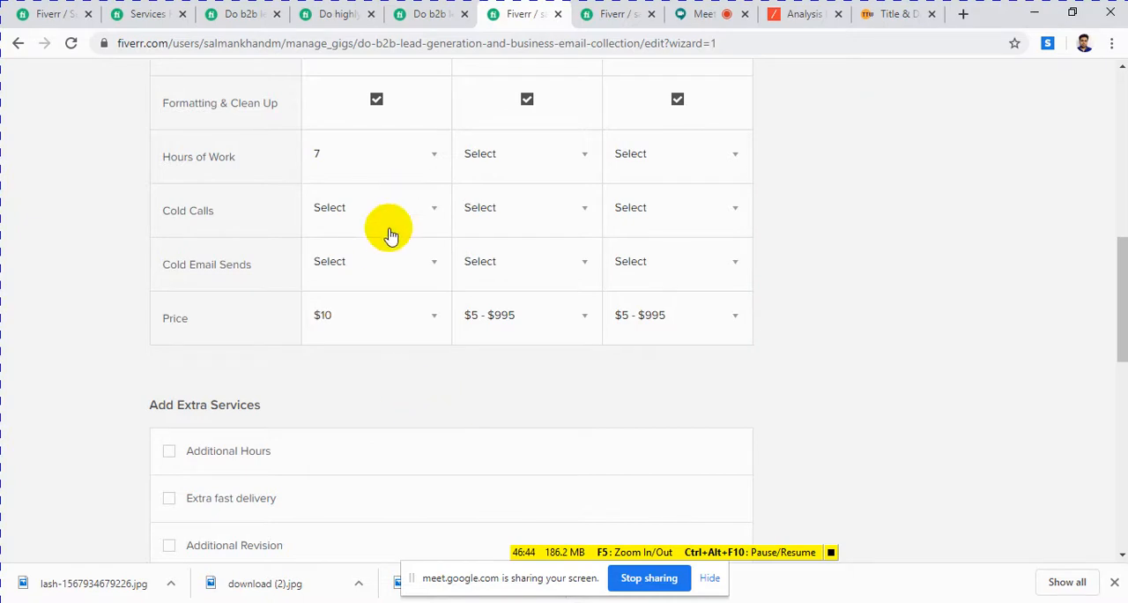
# Step: Compare the GEO targeted gig's package table with the package settings in the gig editor
pyautogui.click(432, 13)
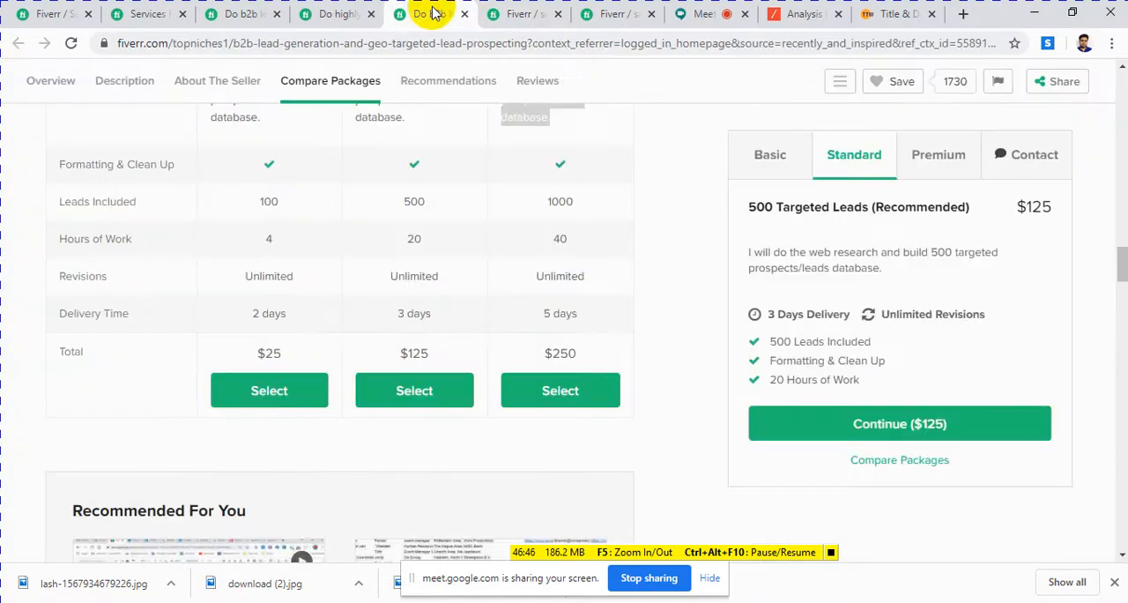
pyautogui.click(518, 15)
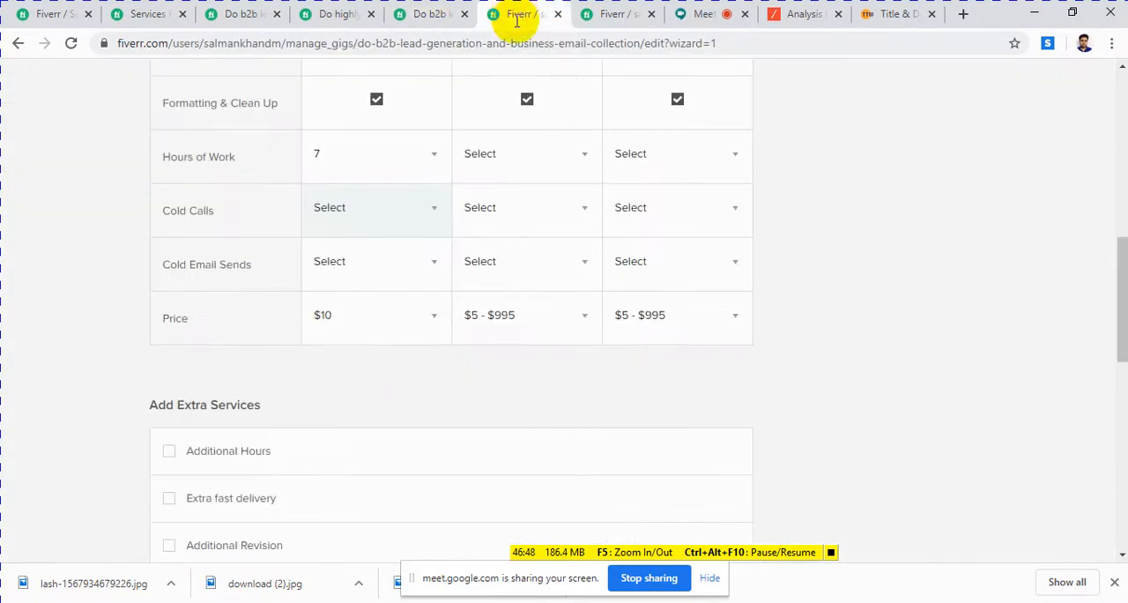
pyautogui.scroll(1, 377, 360)
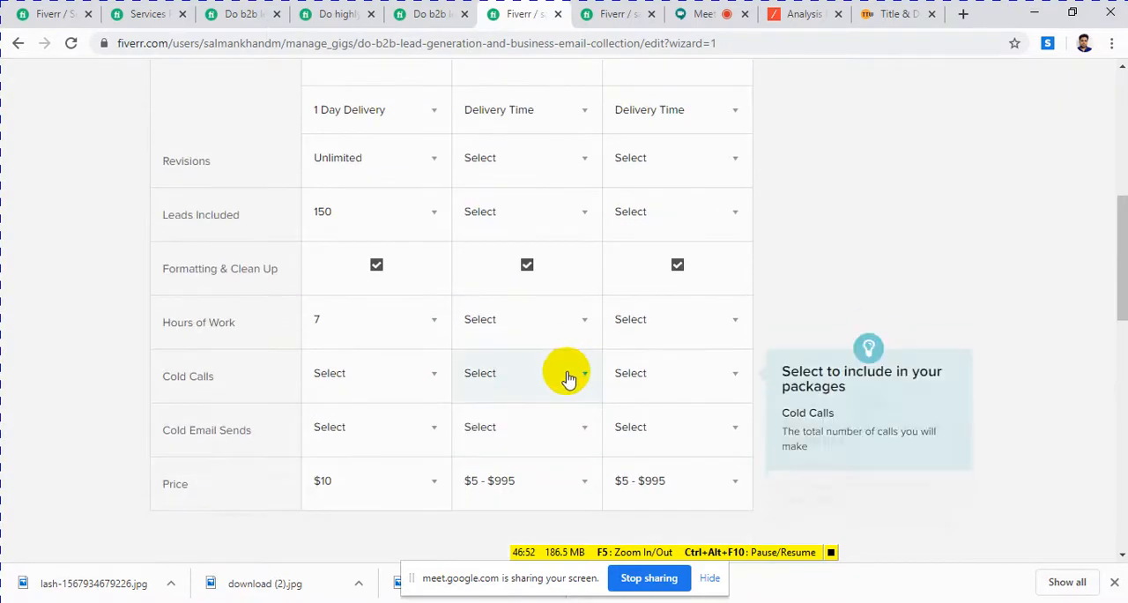
# Step: Check the GEO targeted gig's package table and view the Standard package's Leads Included options in the gig editor
pyautogui.scroll(1, 561, 373)
pyautogui.click(410, 18)
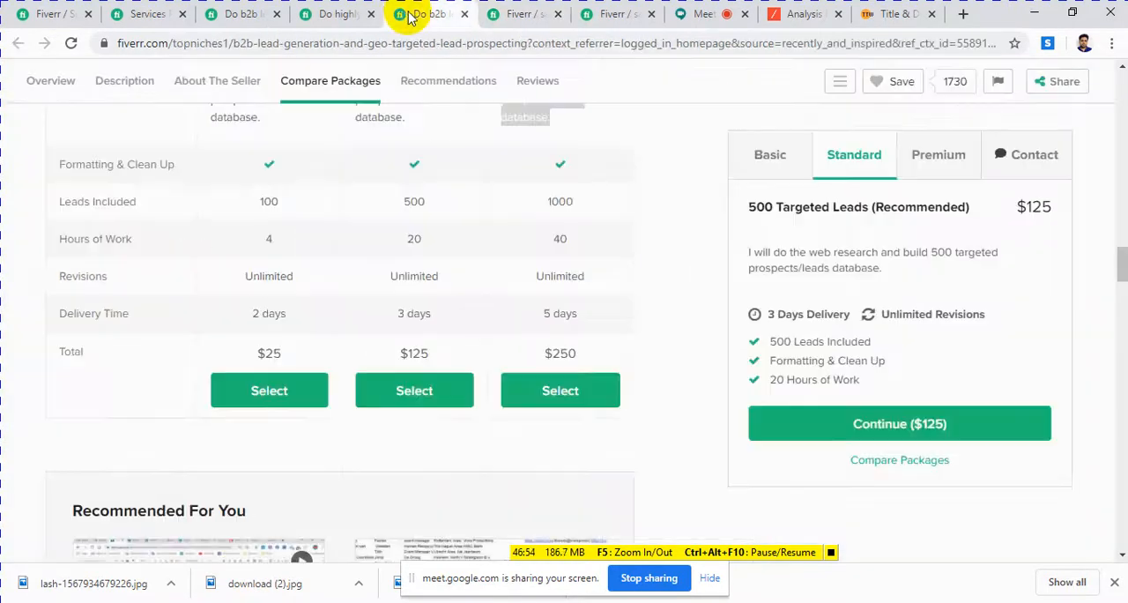
pyautogui.click(500, 23)
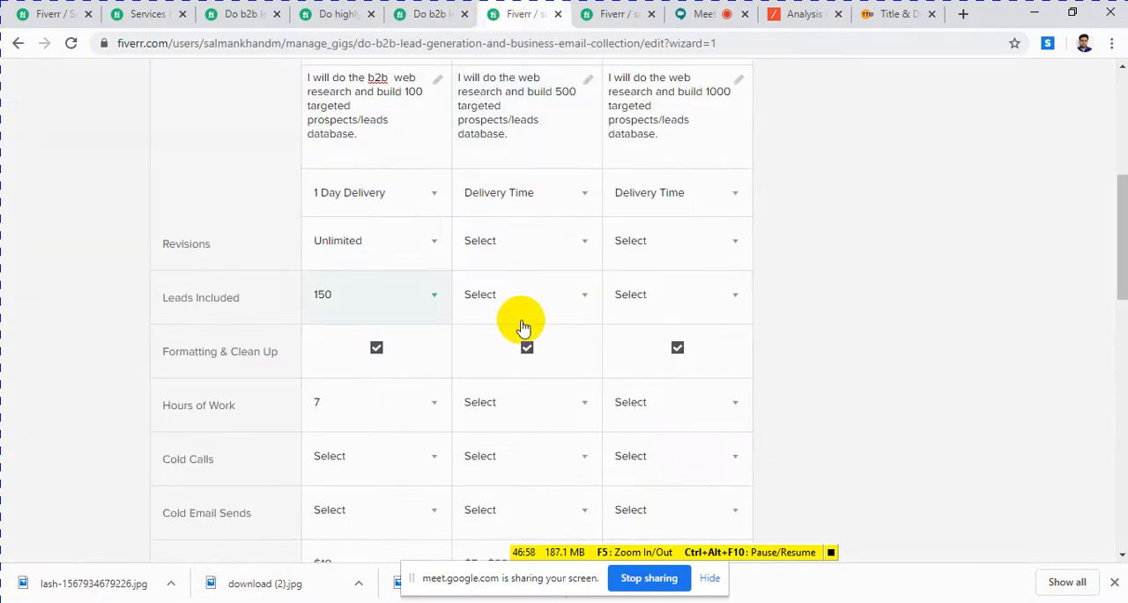
pyautogui.scroll(2, 507, 335)
pyautogui.scroll(-1, 451, 353)
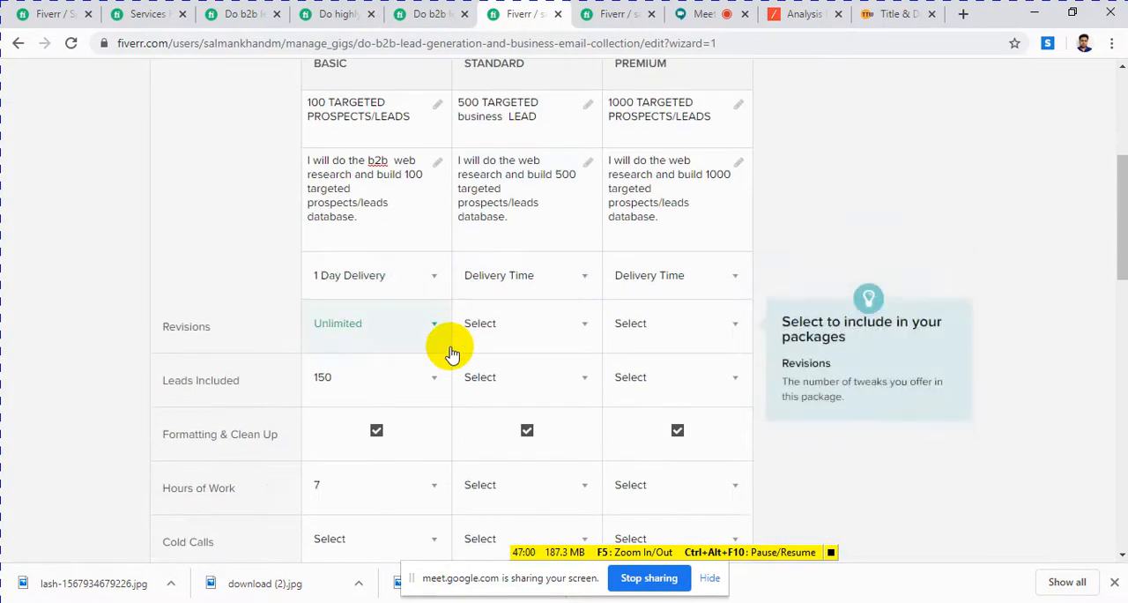
pyautogui.scroll(-1, 449, 350)
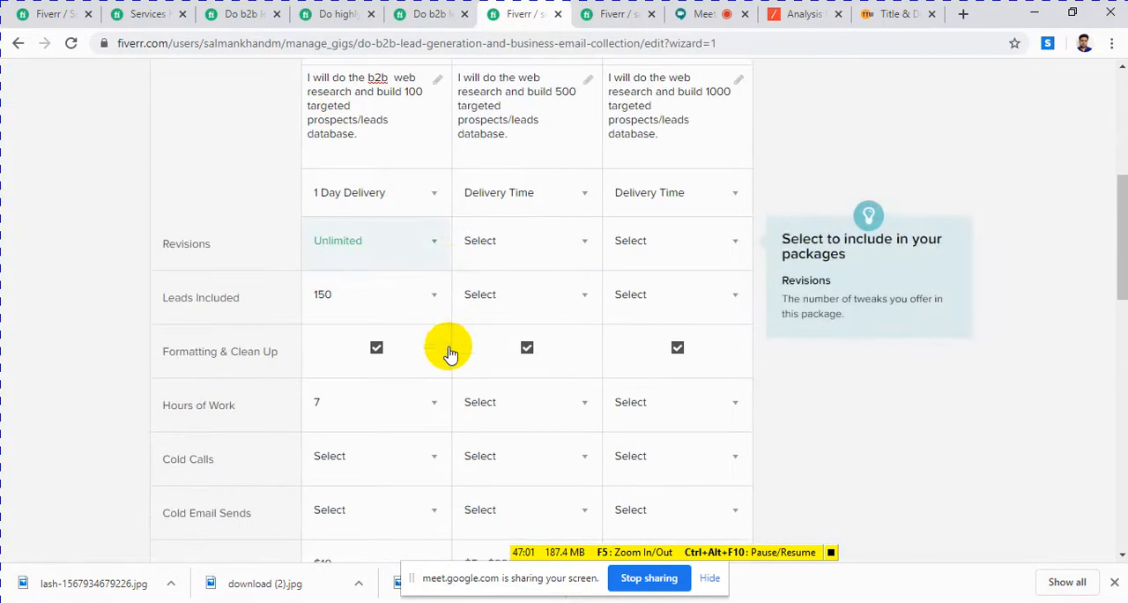
pyautogui.click(521, 298)
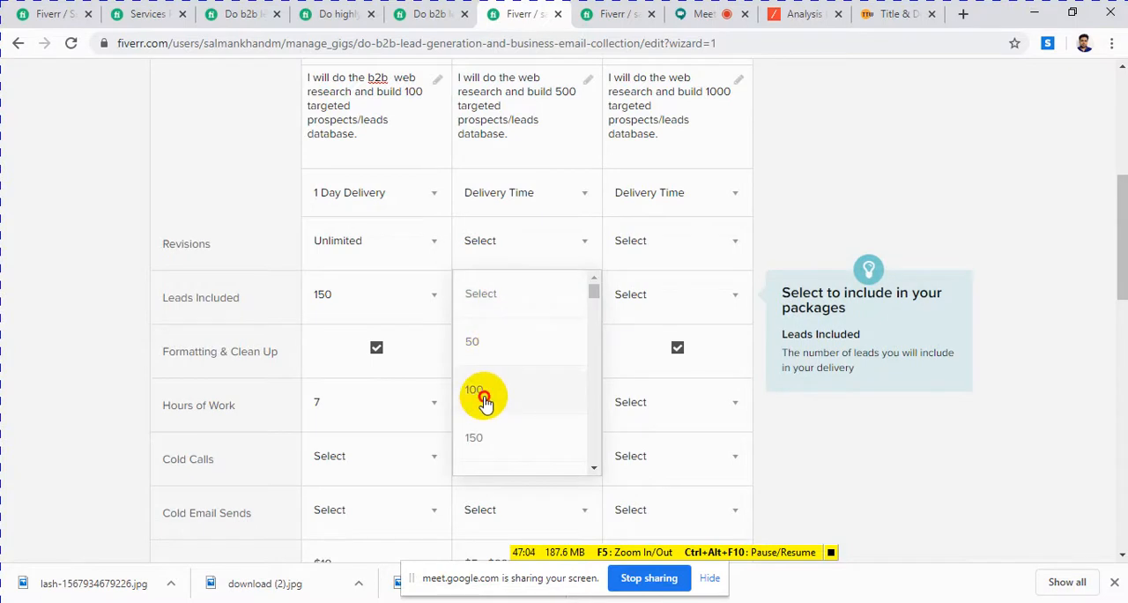
pyautogui.click(488, 438)
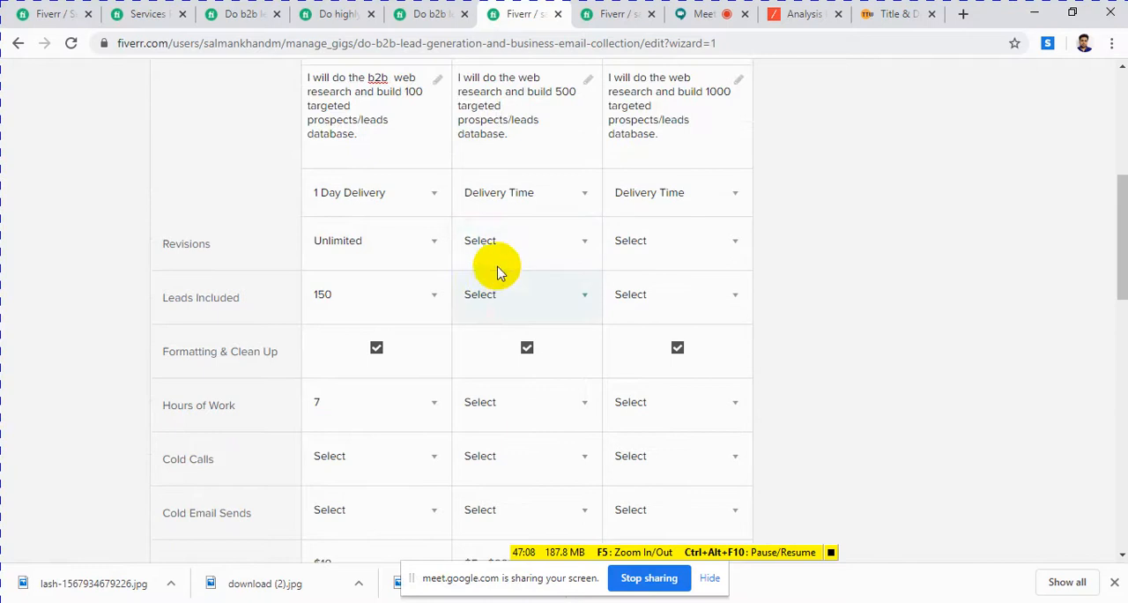
# Step: Set the Standard package's revisions to Unlimited and its delivery time to 3 days
pyautogui.click(511, 242)
pyautogui.scroll(-1, 500, 356)
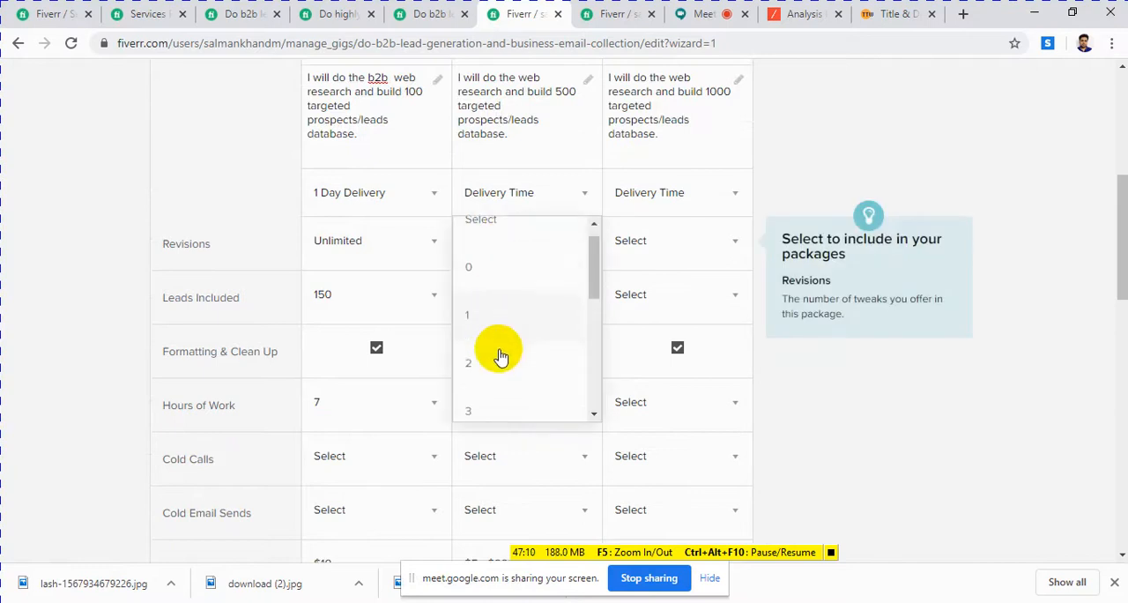
pyautogui.click(483, 403)
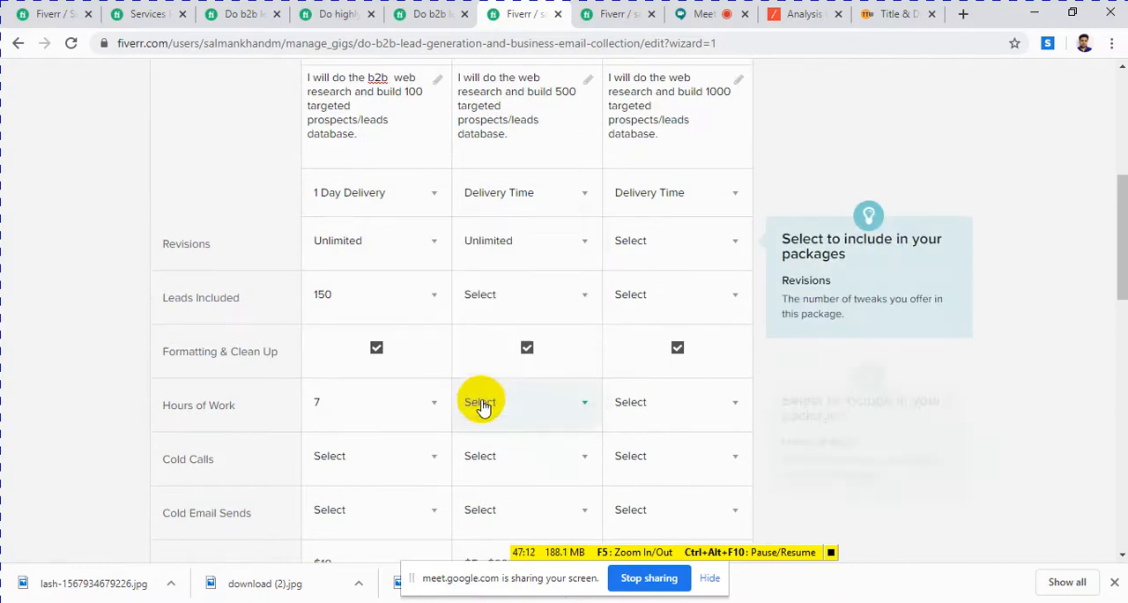
pyautogui.scroll(2, 511, 388)
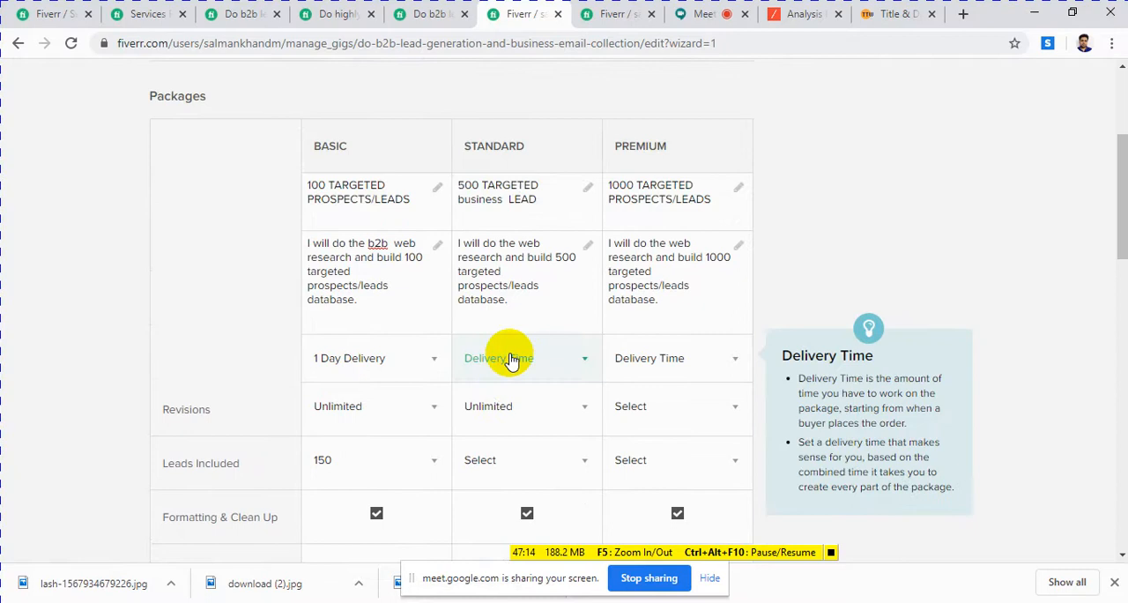
pyautogui.scroll(-1, 555, 339)
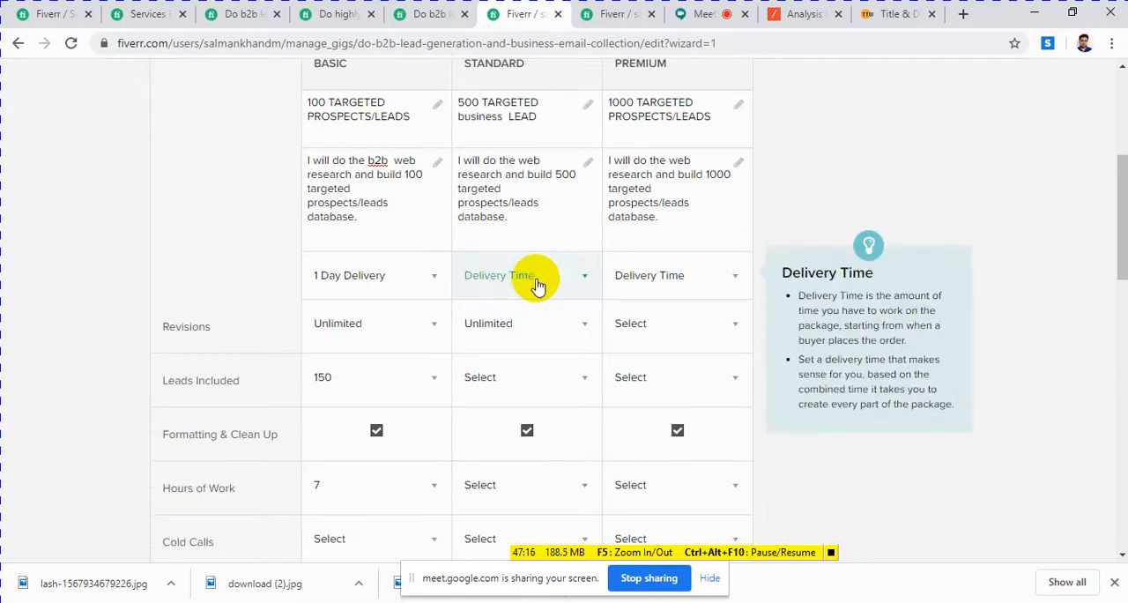
pyautogui.click(537, 286)
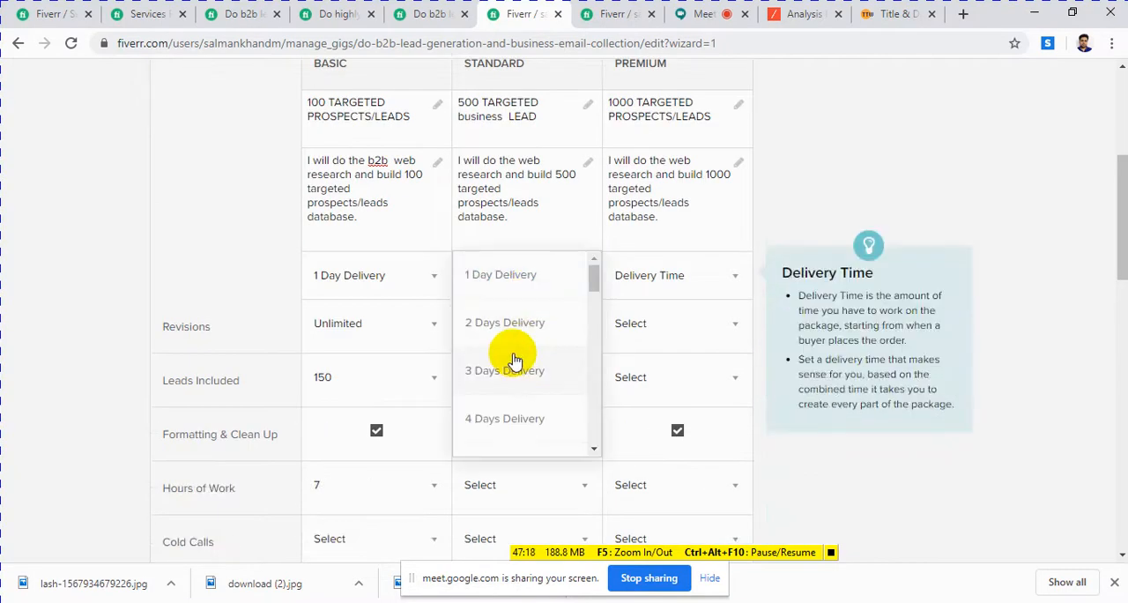
pyautogui.click(505, 372)
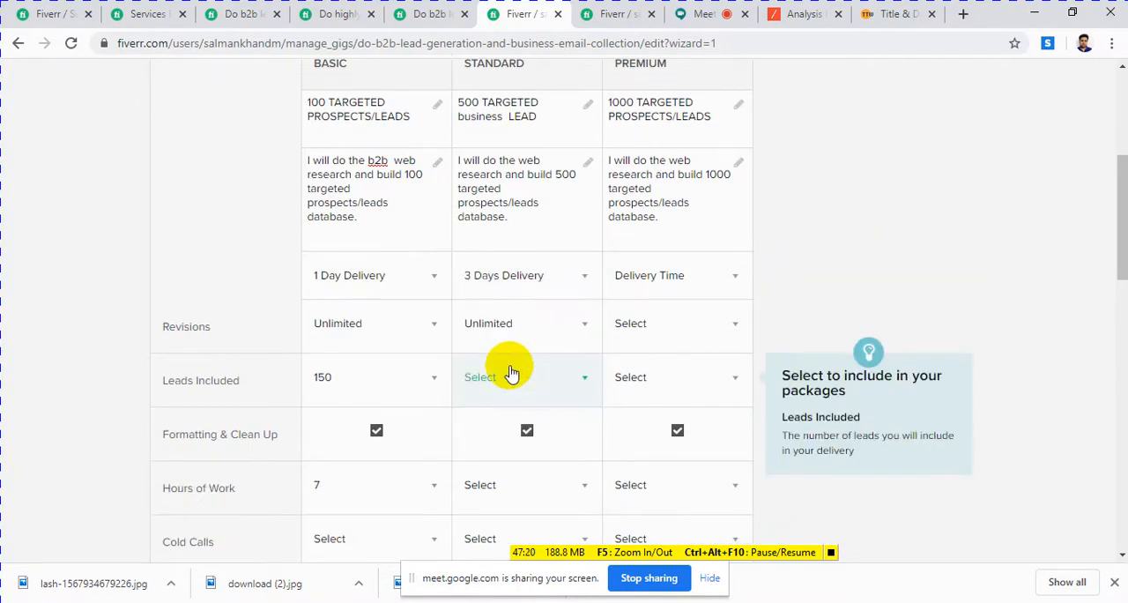
# Step: Set the Standard package's number of leads included to 600
pyautogui.scroll(1, 507, 387)
pyautogui.scroll(-1, 507, 388)
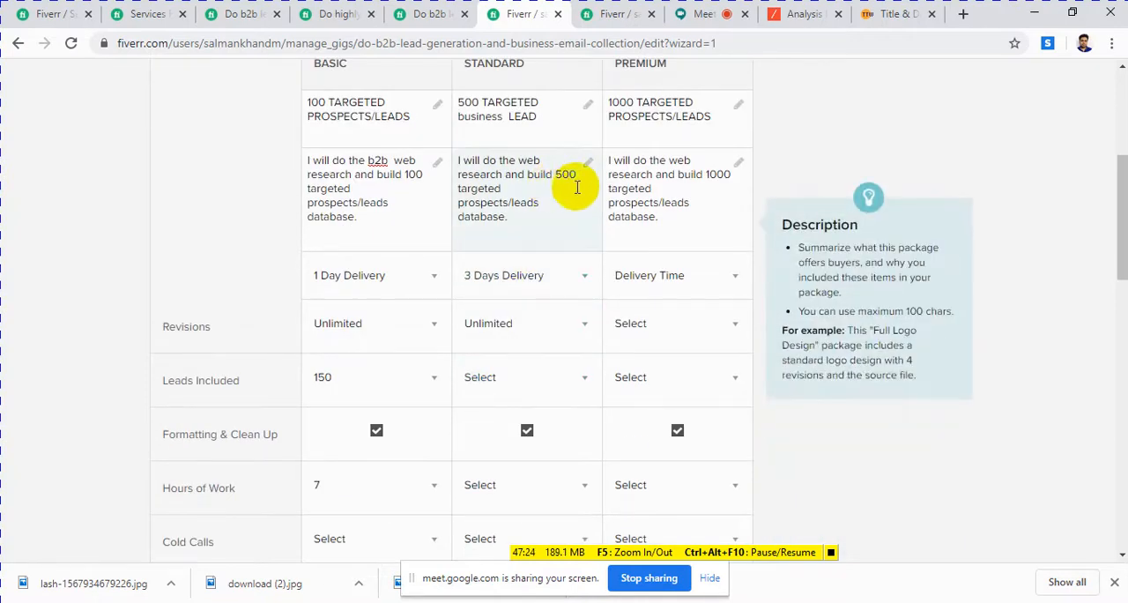
pyautogui.scroll(-1, 518, 345)
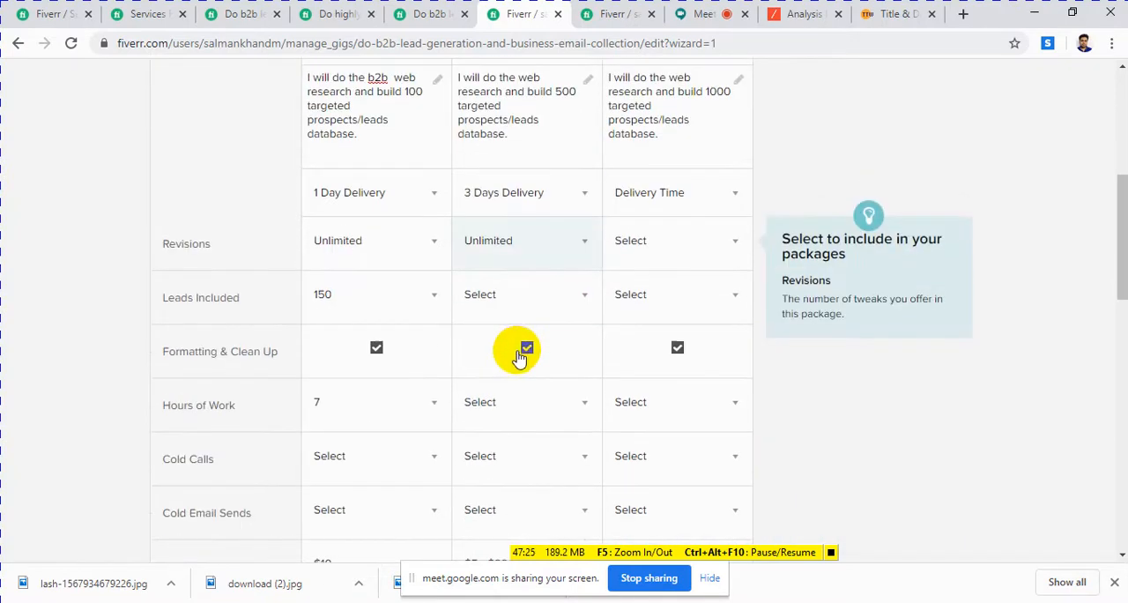
pyautogui.click(518, 300)
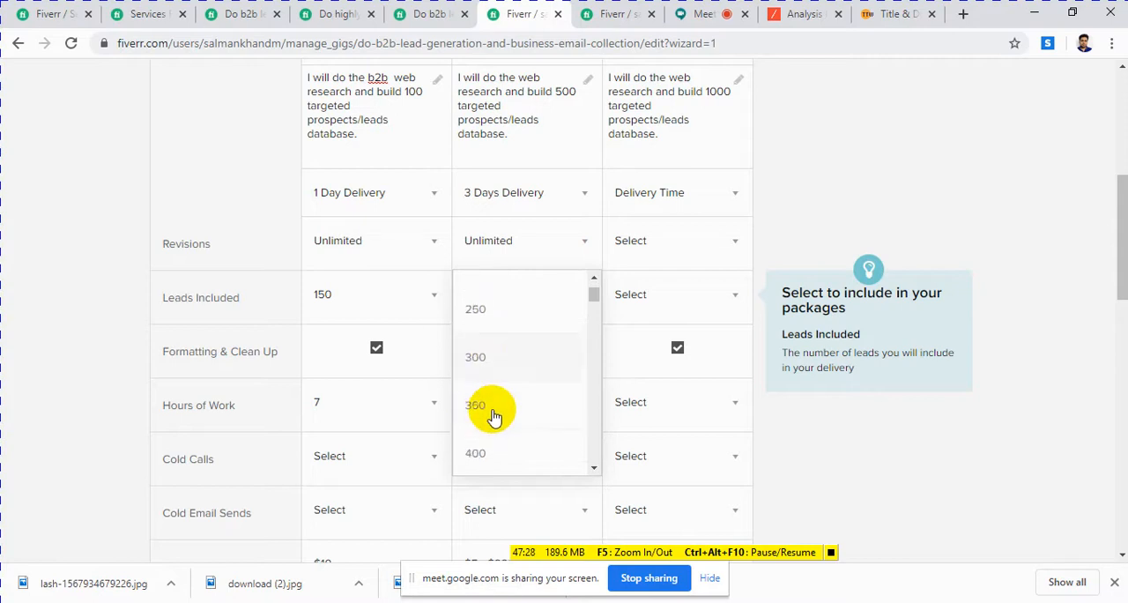
pyautogui.scroll(-1, 491, 423)
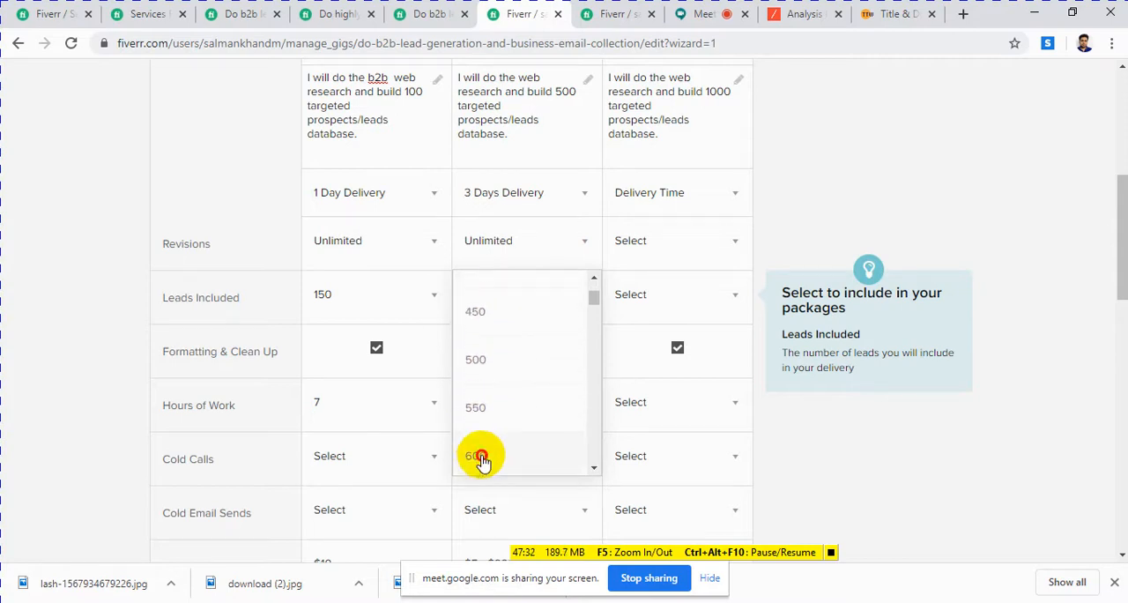
pyautogui.click(480, 454)
# Step: Change the lead count in the package descriptions to 600 for Standard and 150 for Basic
pyautogui.click(569, 95)
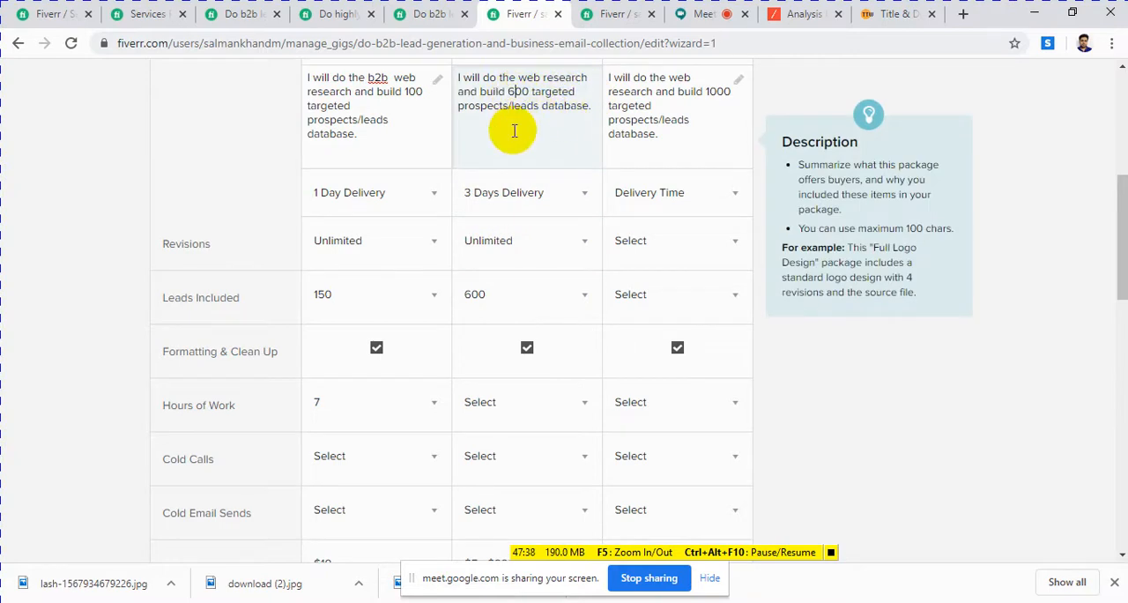
pyautogui.click(414, 94)
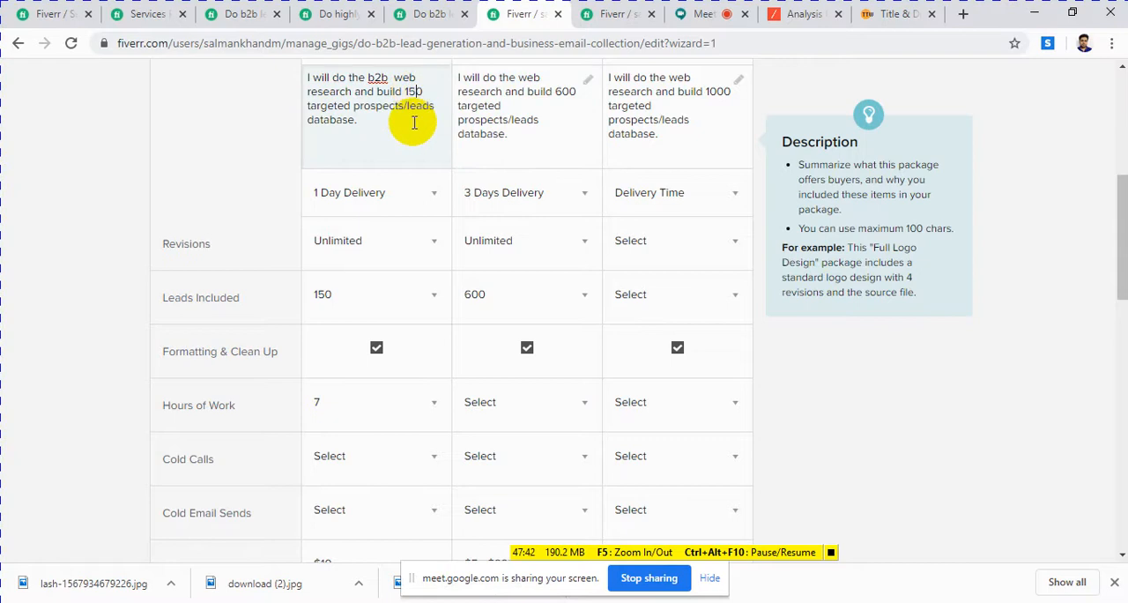
pyautogui.click(536, 116)
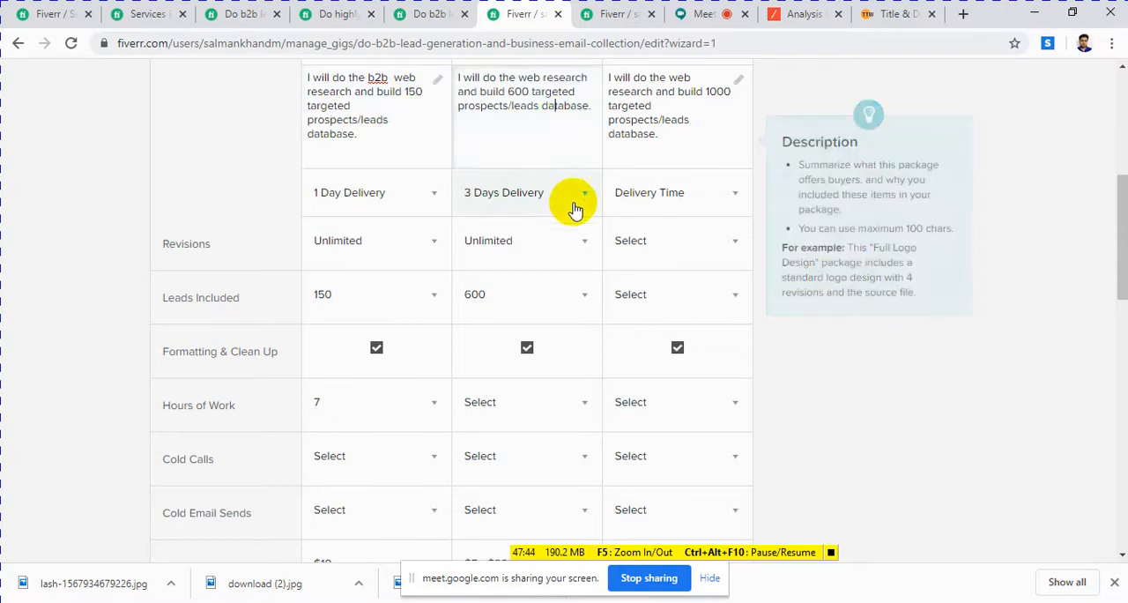
# Step: Set the Standard package's hours of work to 36, checking the GEO targeted gig's hours as reference
pyautogui.scroll(-2, 573, 204)
pyautogui.scroll(-1, 574, 208)
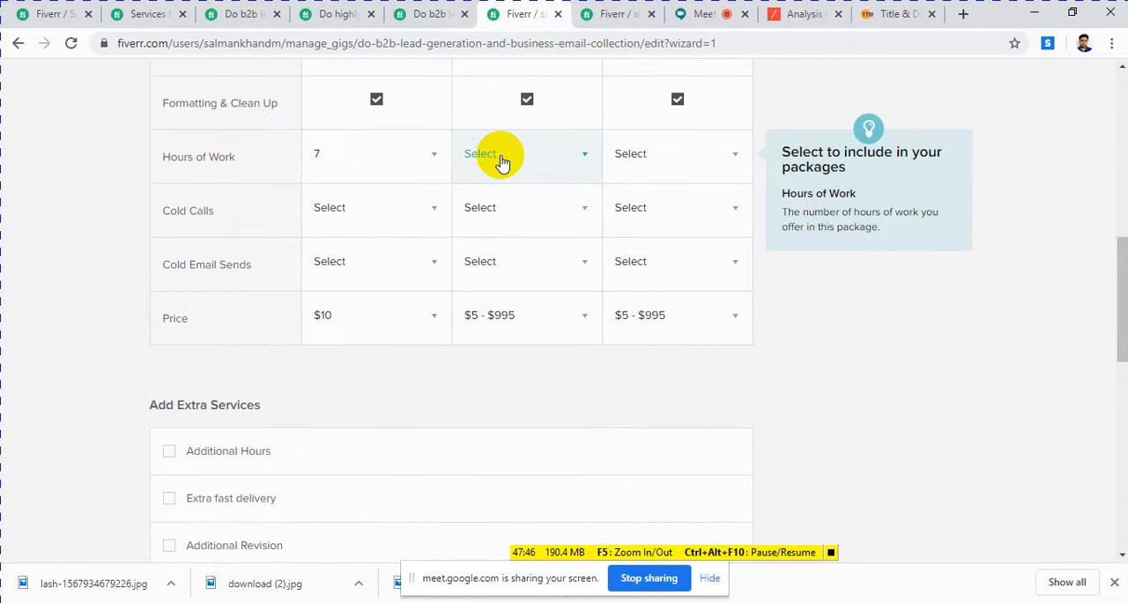
pyautogui.click(502, 166)
pyautogui.scroll(-3, 497, 269)
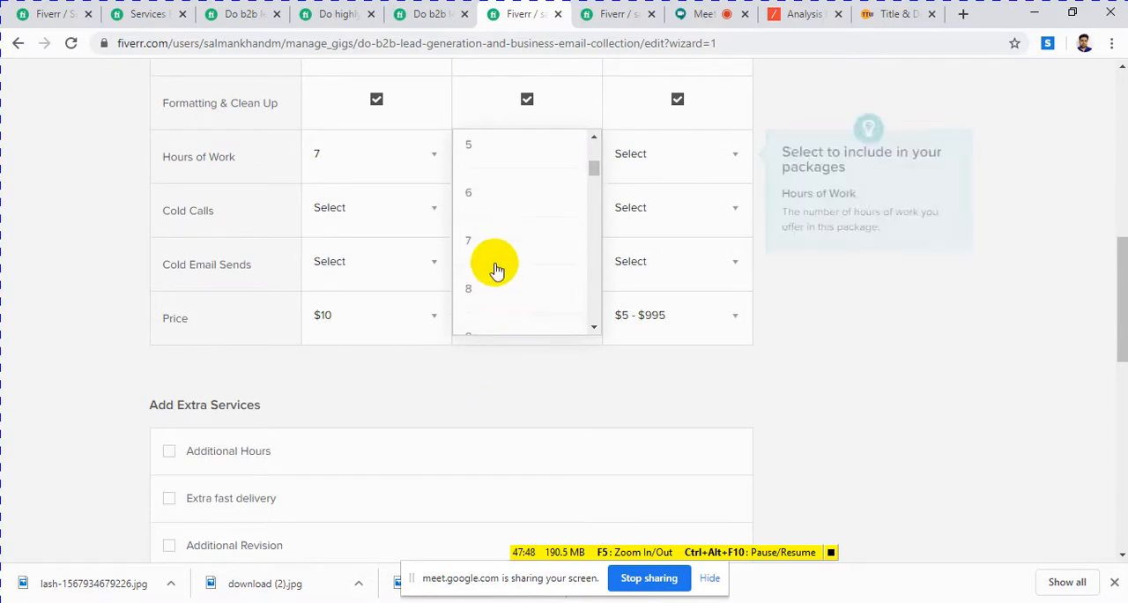
pyautogui.click(431, 17)
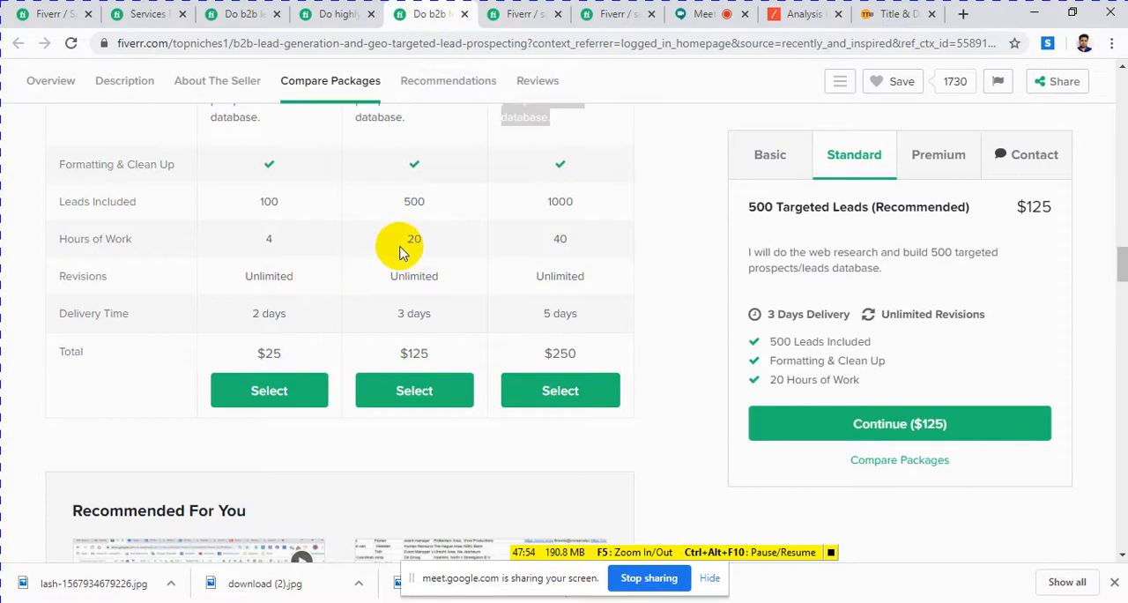
pyautogui.click(514, 15)
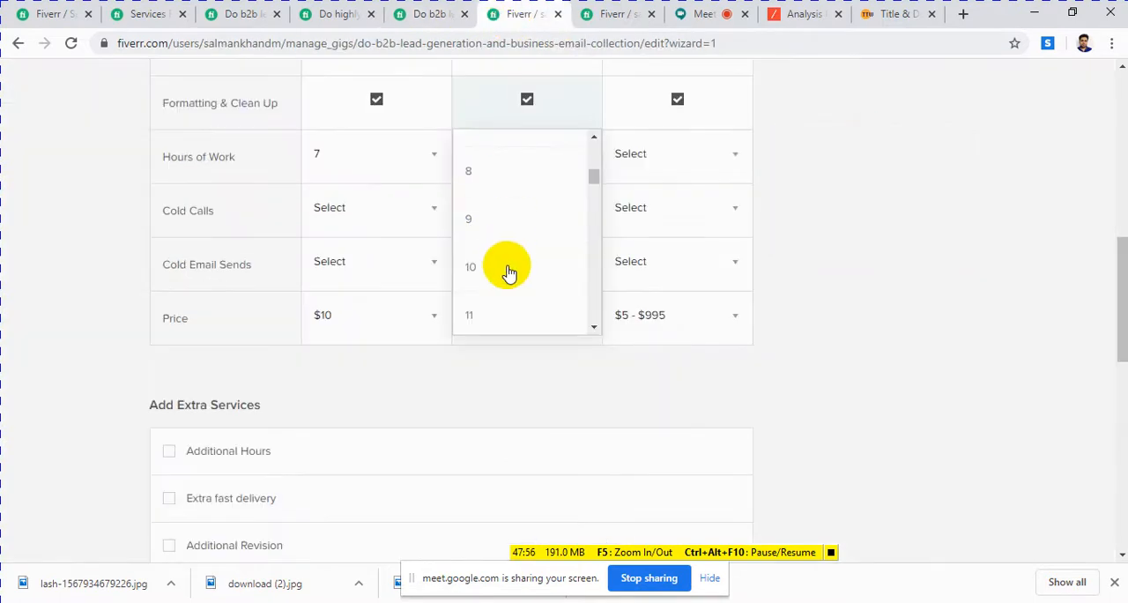
pyautogui.scroll(-2, 528, 250)
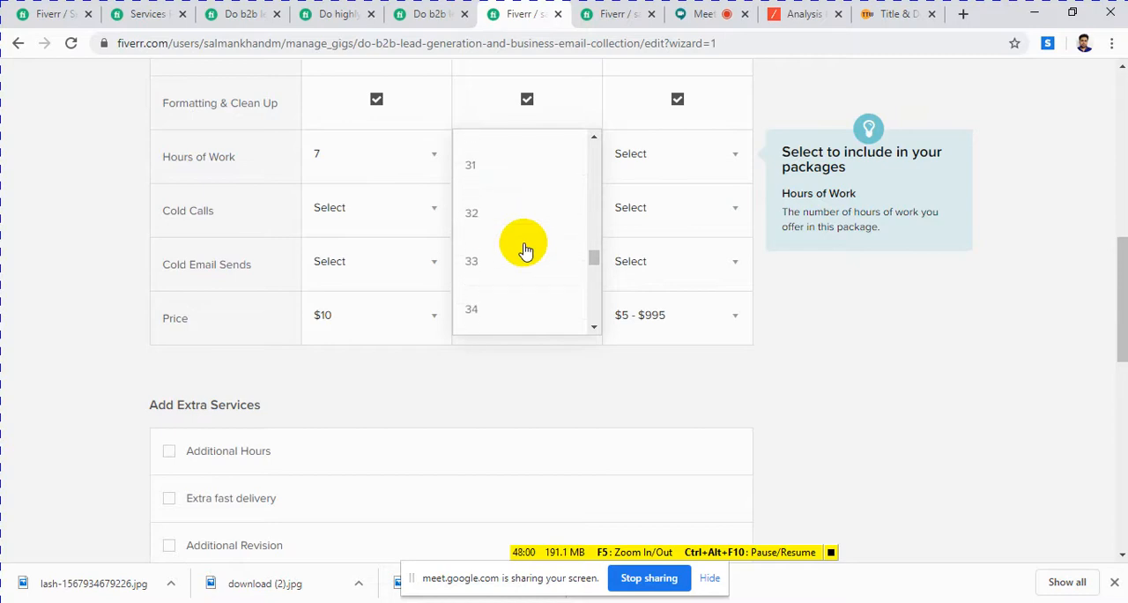
pyautogui.scroll(-2, 524, 252)
pyautogui.click(473, 244)
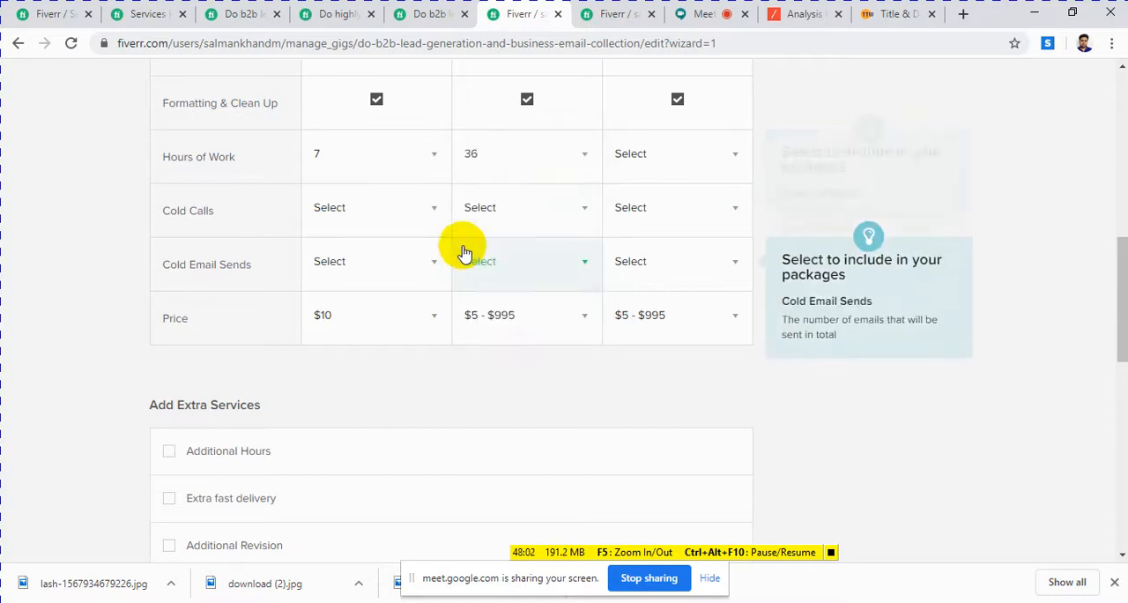
# Step: Leave the Standard package's Cold Calls option unselected and set its price to $40
pyautogui.click(511, 214)
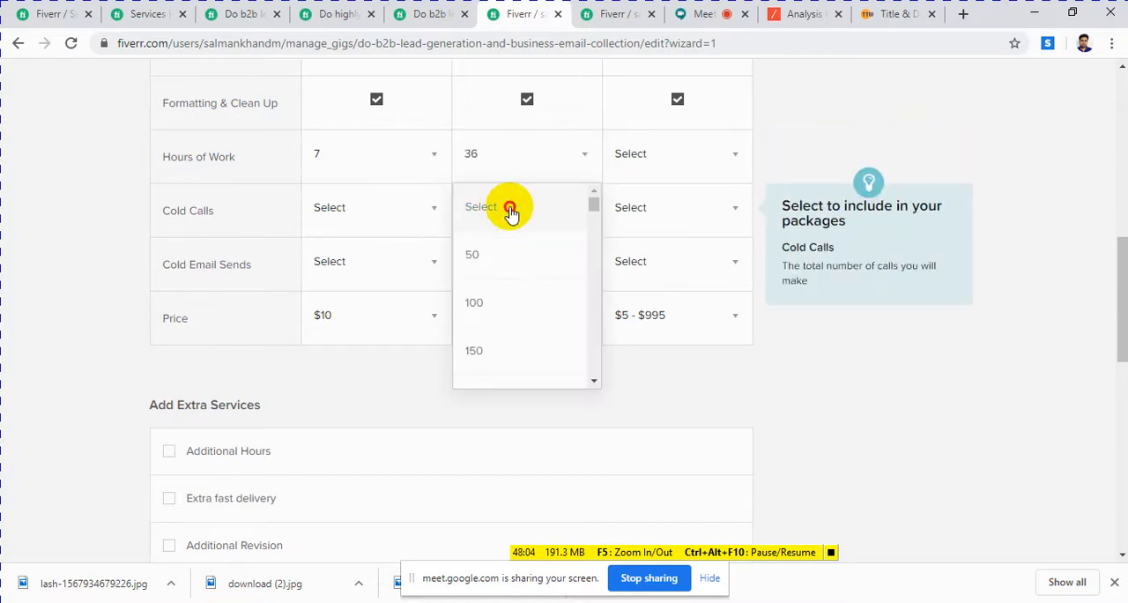
pyautogui.click(511, 211)
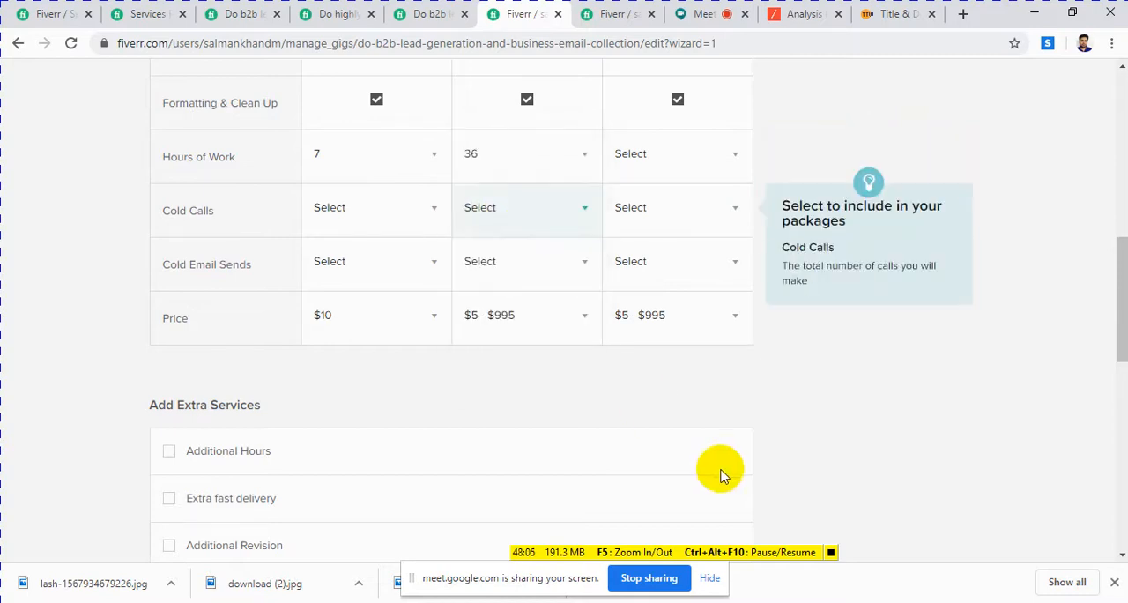
pyautogui.click(507, 319)
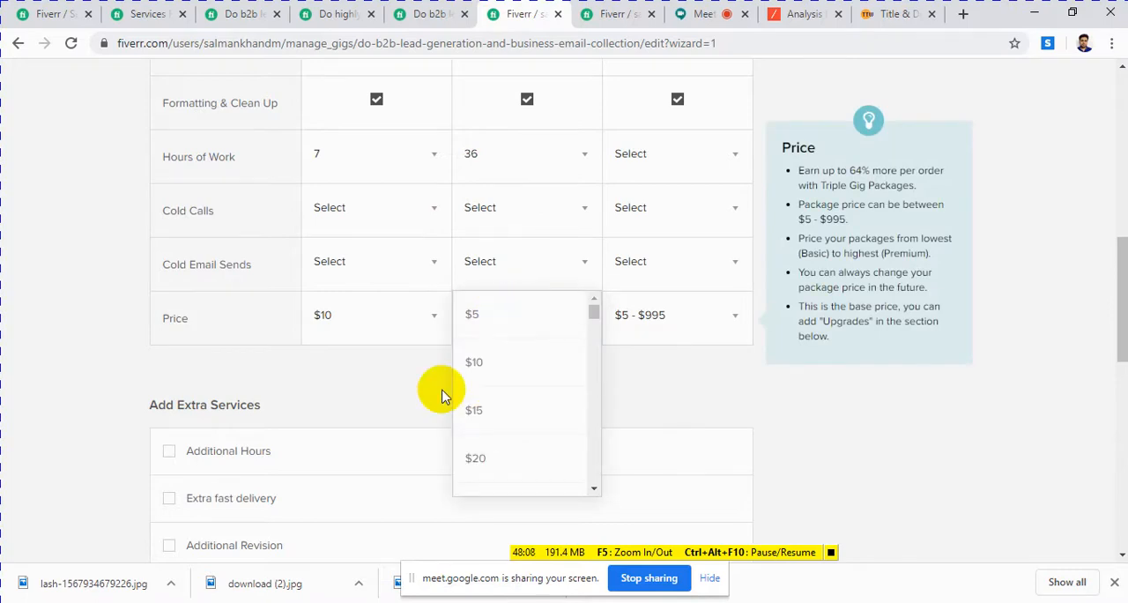
pyautogui.scroll(-4, 565, 414)
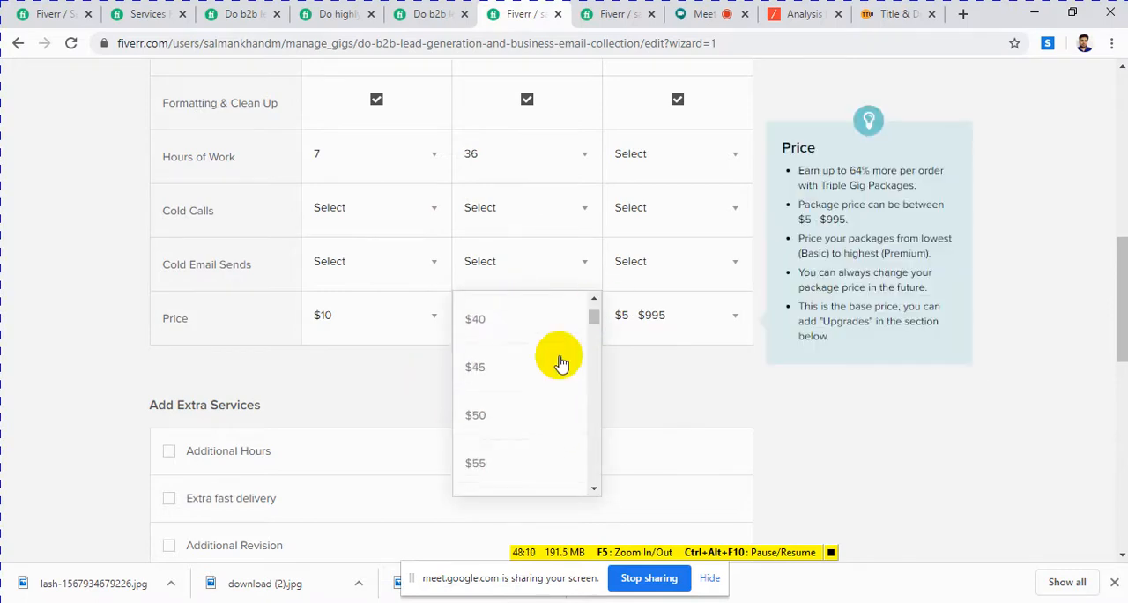
pyautogui.click(474, 321)
pyautogui.scroll(4, 525, 396)
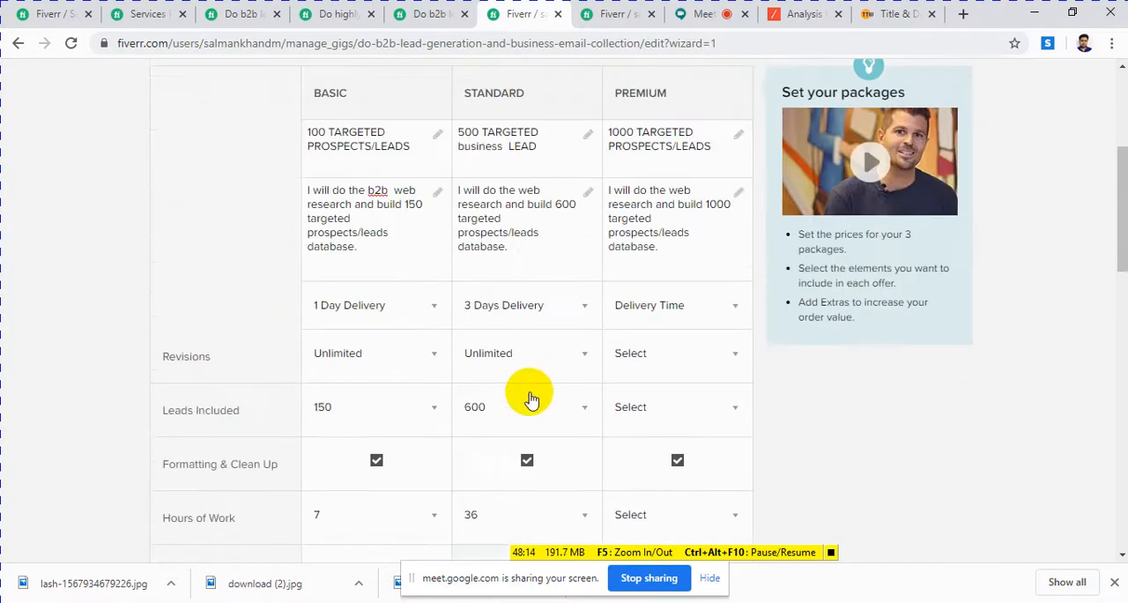
pyautogui.scroll(1, 531, 399)
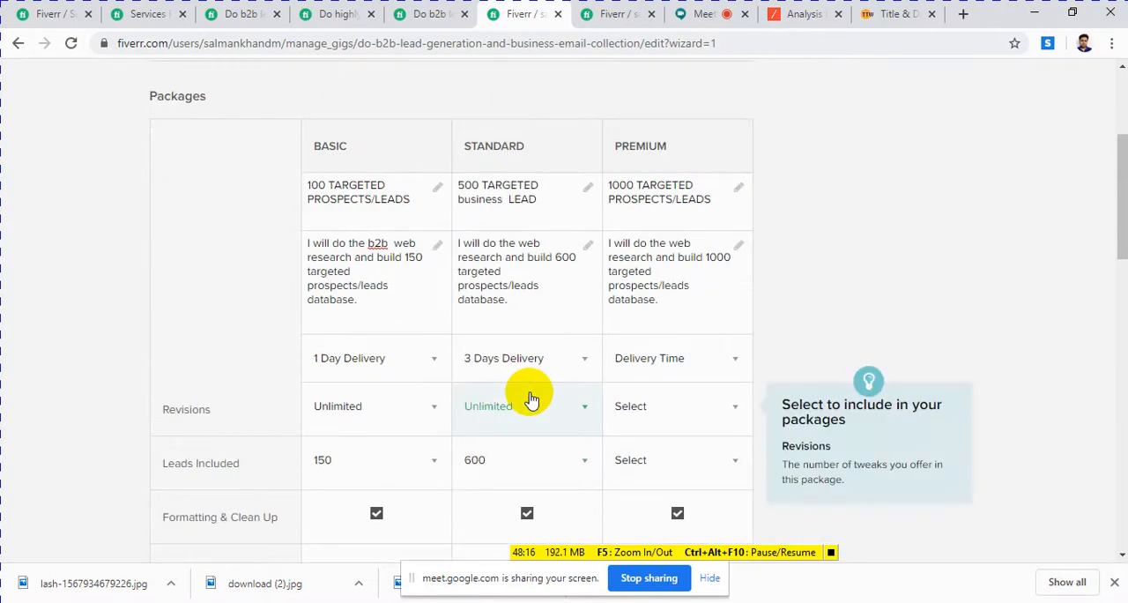
pyautogui.scroll(-4, 533, 379)
pyautogui.click(652, 327)
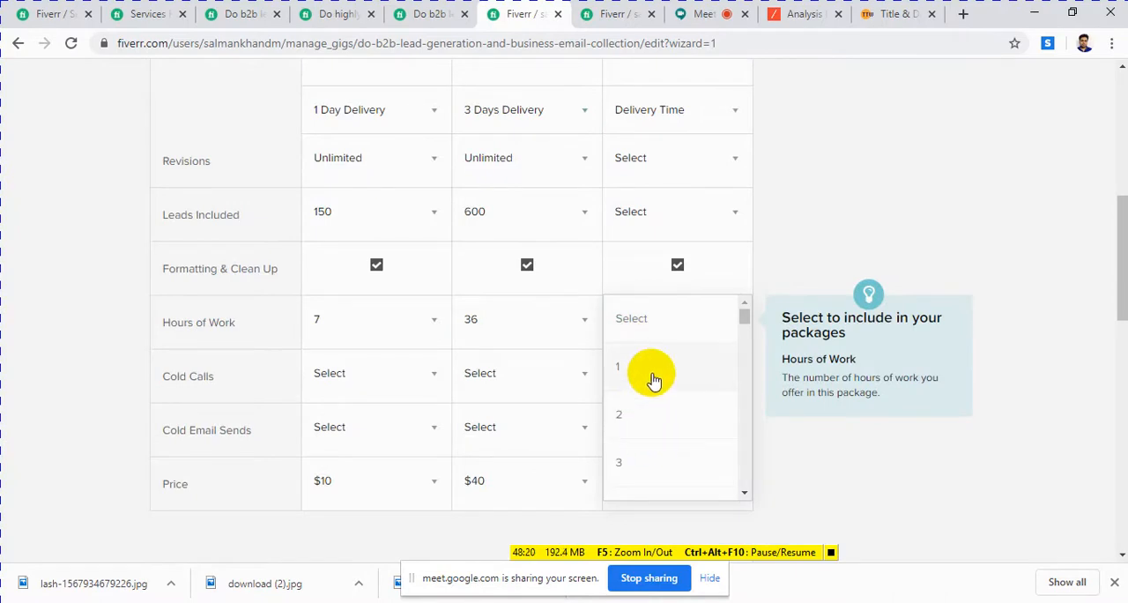
pyautogui.click(813, 207)
pyautogui.scroll(2, 695, 231)
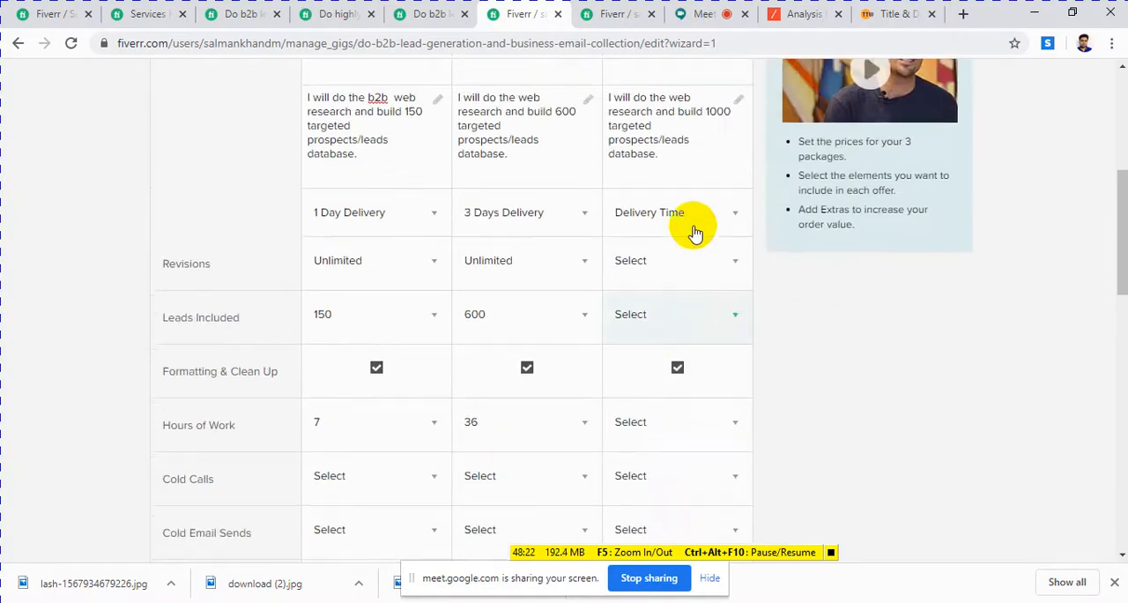
pyautogui.scroll(-2, 693, 216)
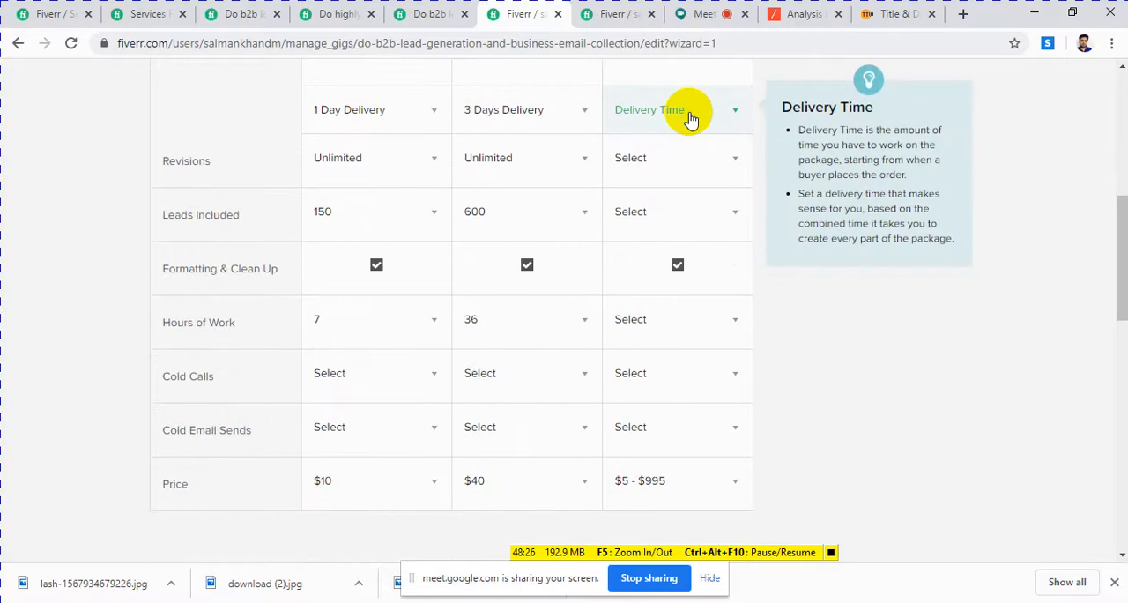
# Step: Try a 4-day and a 2-day delivery time for the Premium package
pyautogui.click(690, 119)
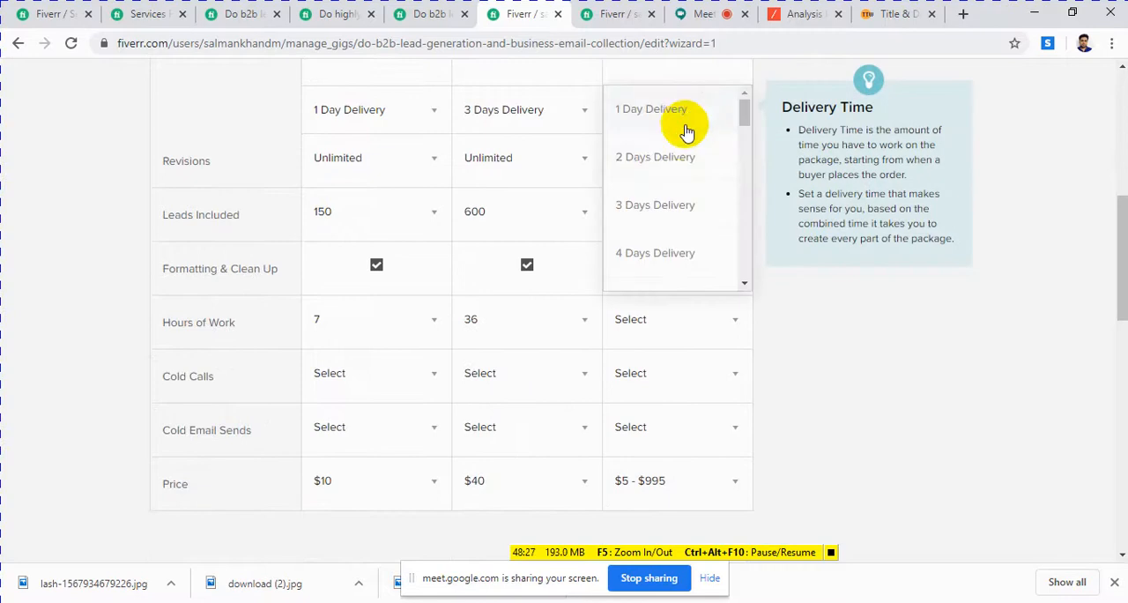
pyautogui.click(650, 258)
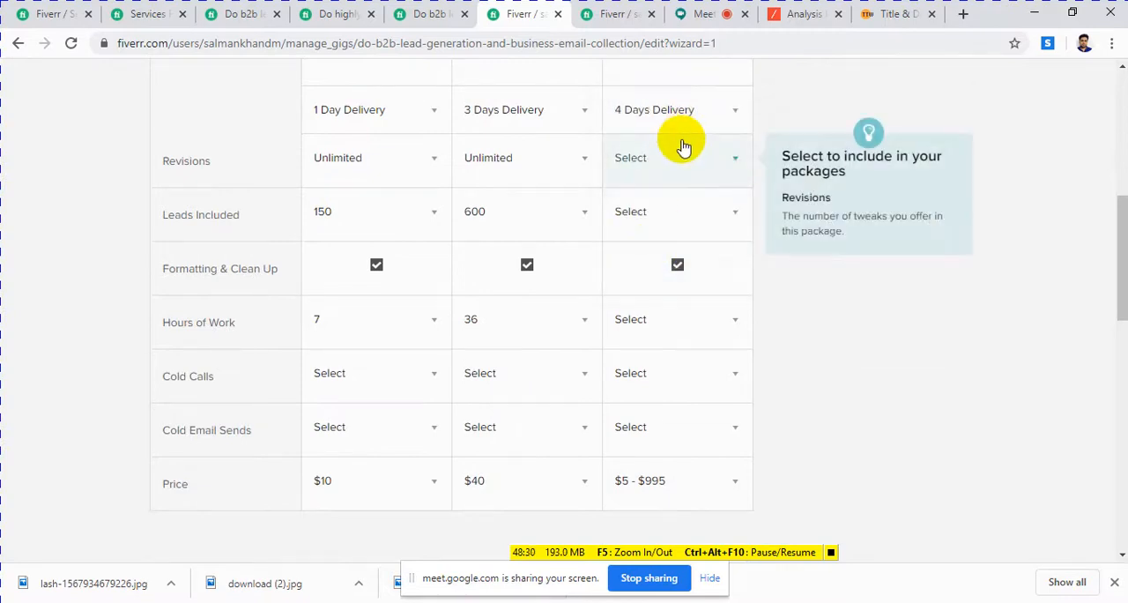
pyautogui.click(680, 143)
pyautogui.click(710, 113)
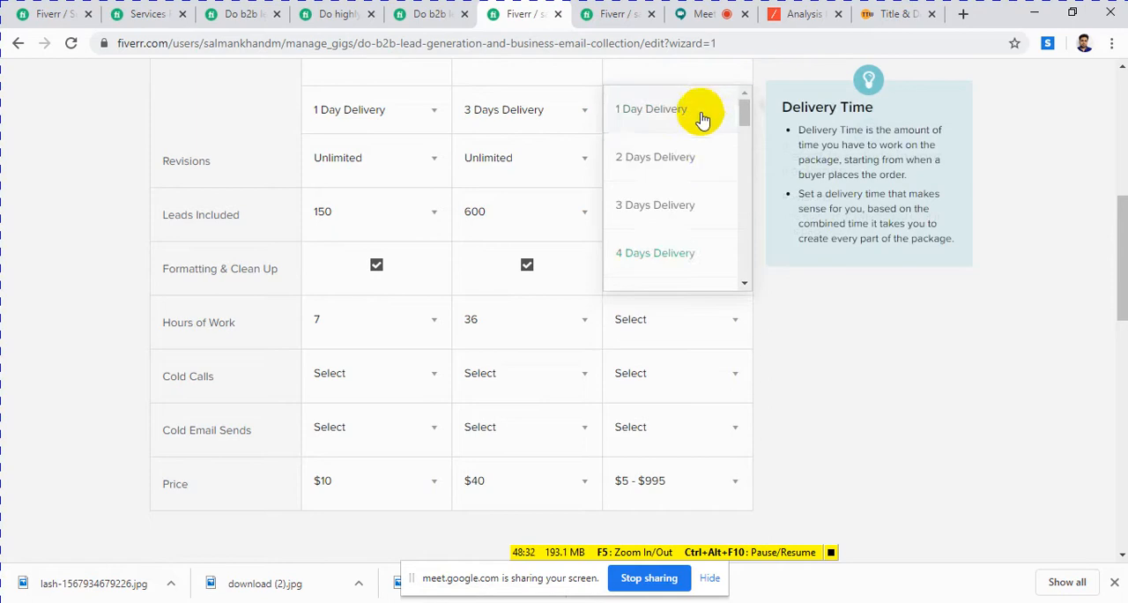
pyautogui.click(667, 159)
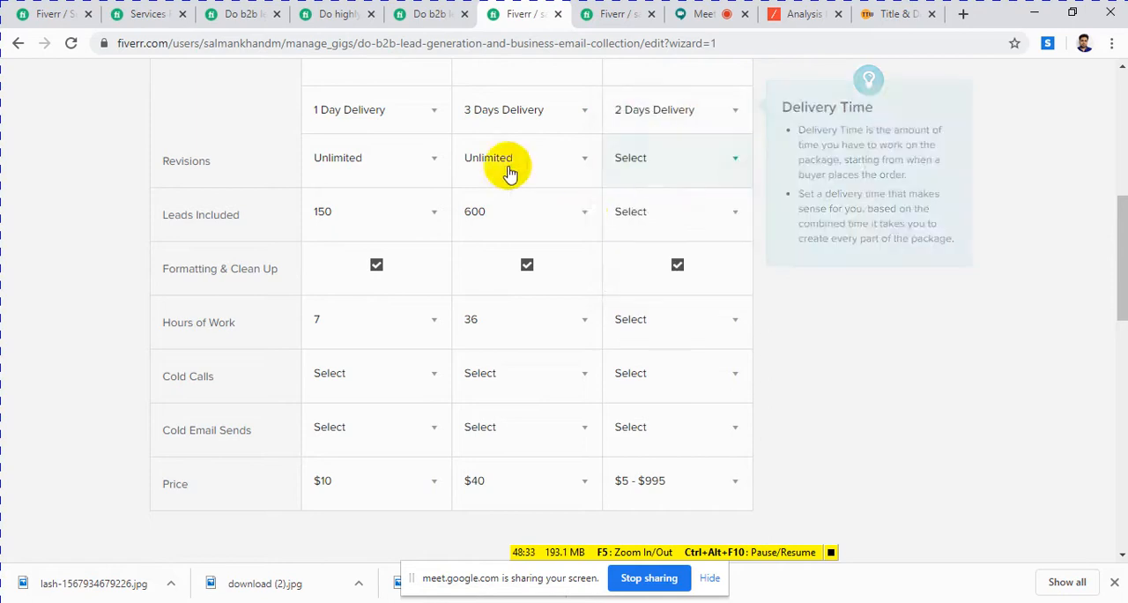
# Step: Set the delivery time to 2 days for the Standard package and 3 days for the Premium package
pyautogui.click(576, 113)
pyautogui.click(531, 161)
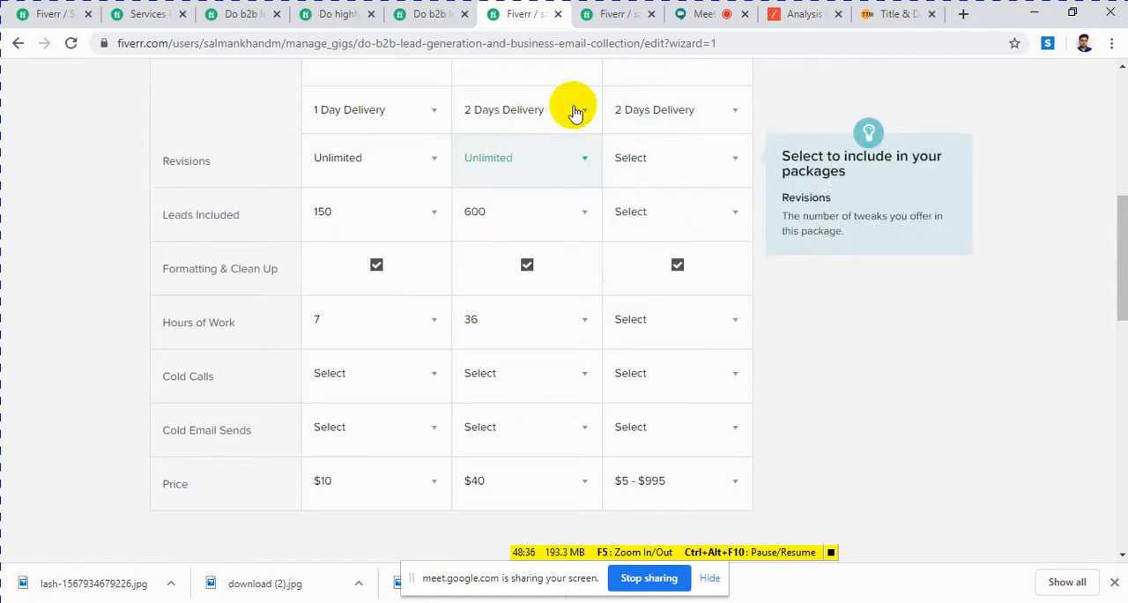
pyautogui.click(702, 119)
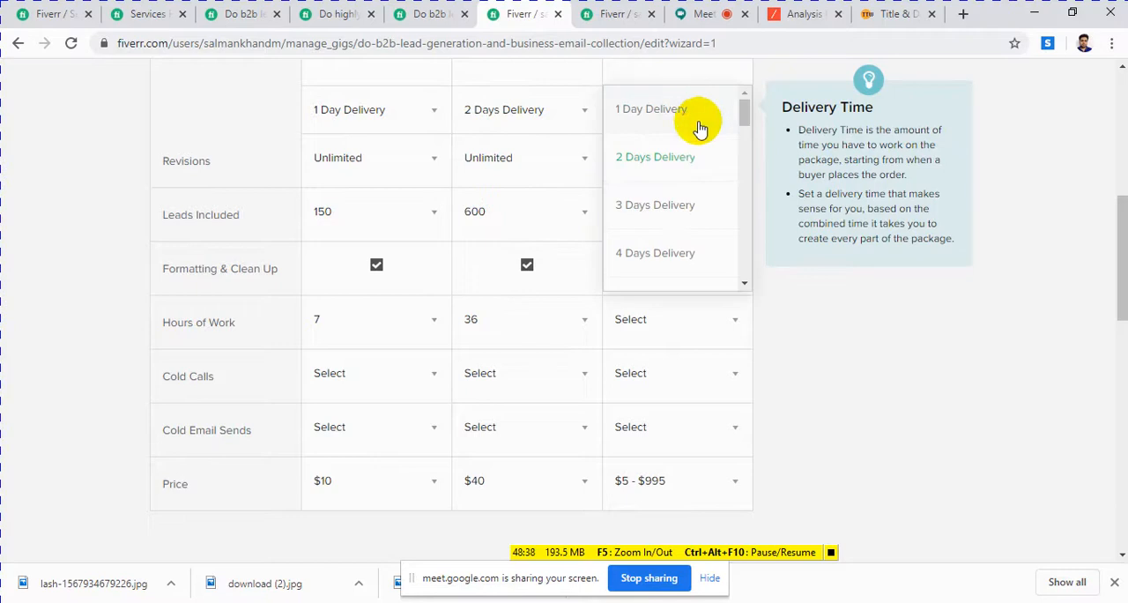
pyautogui.click(663, 212)
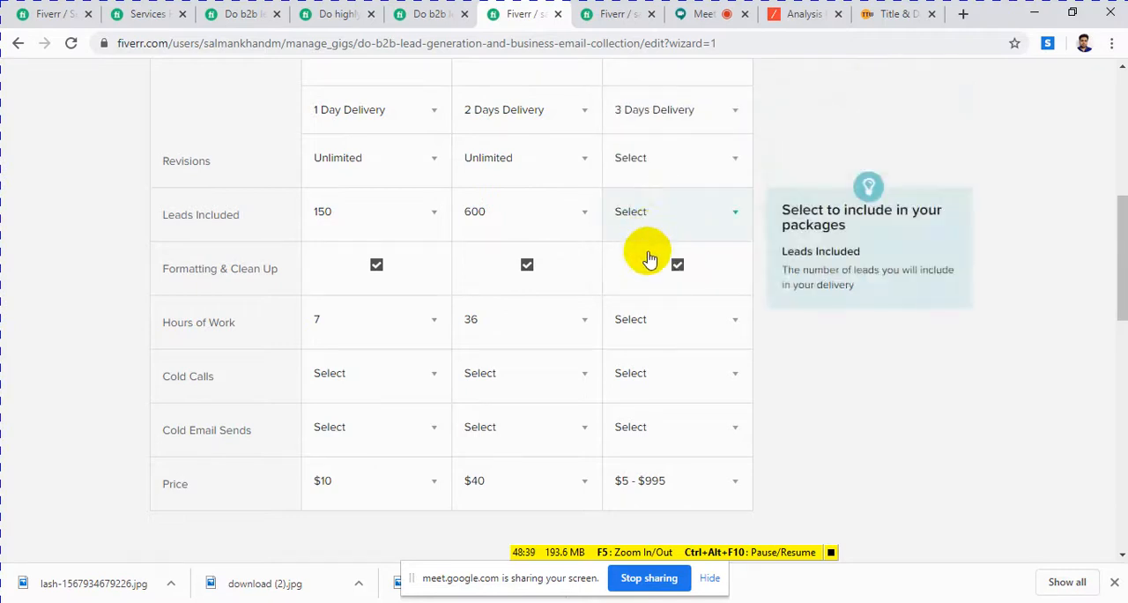
# Step: Set the Premium package to unlimited revisions and 1000 leads included
pyautogui.click(669, 168)
pyautogui.scroll(-2, 638, 284)
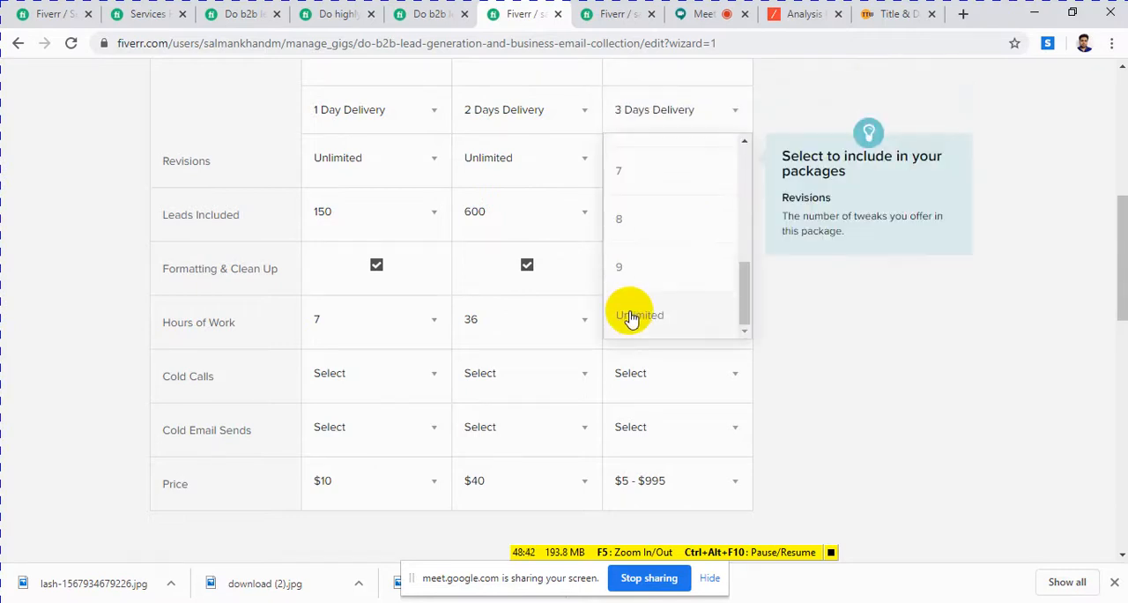
pyautogui.click(630, 316)
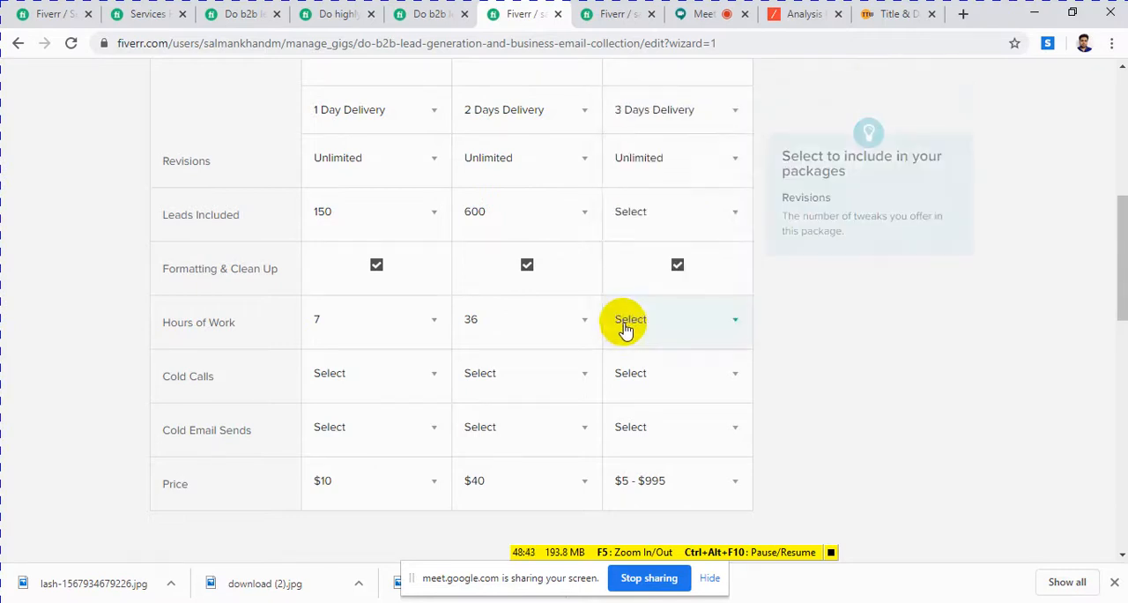
pyautogui.click(655, 218)
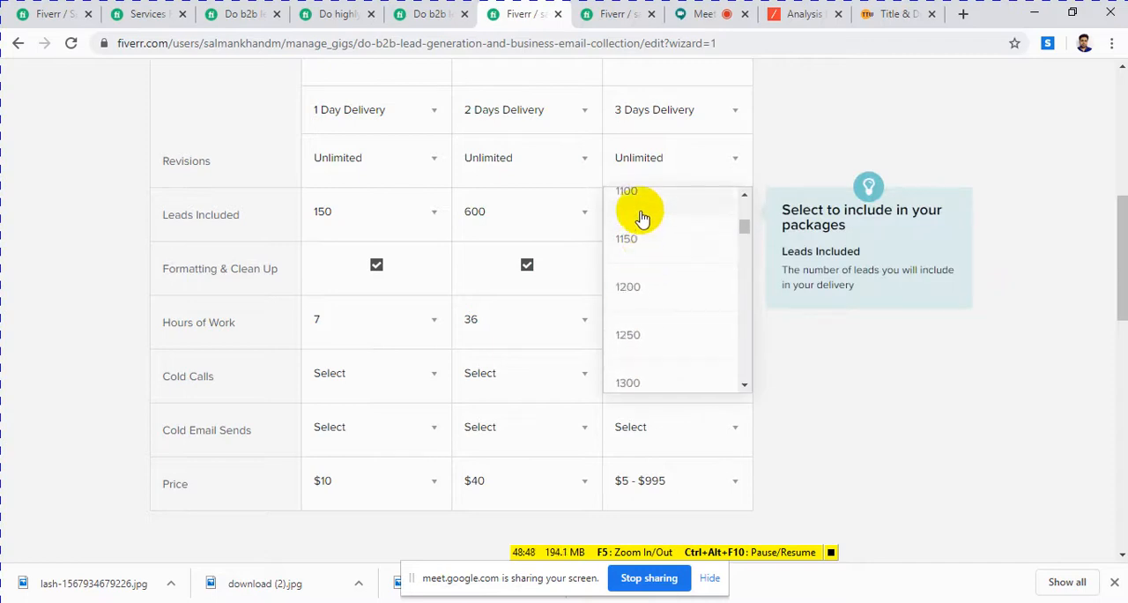
pyautogui.scroll(2, 640, 221)
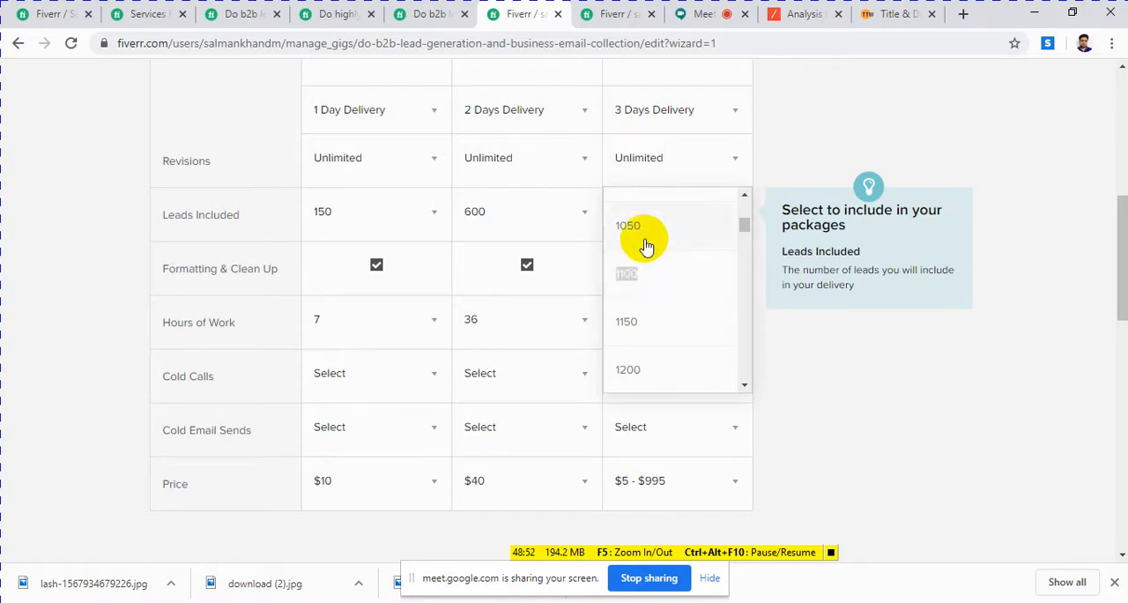
pyautogui.scroll(1, 647, 246)
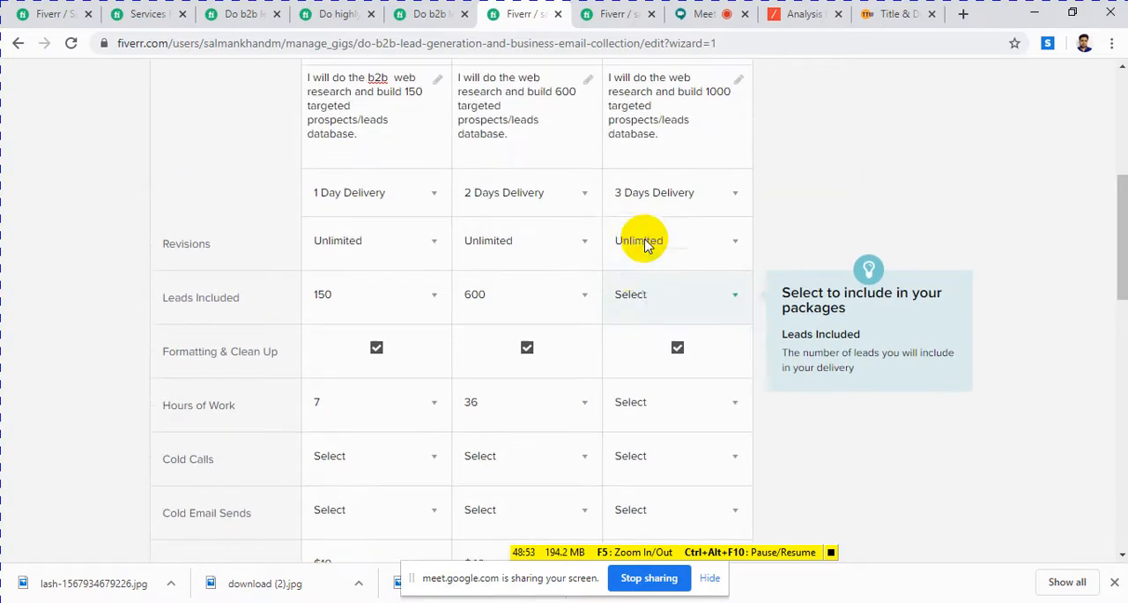
pyautogui.click(698, 304)
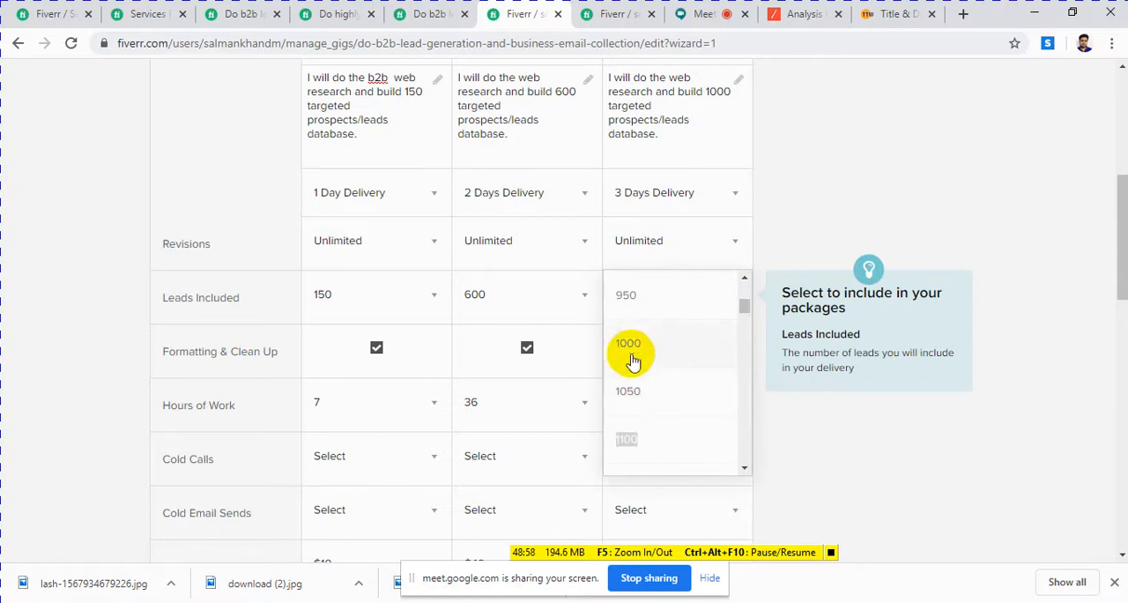
pyautogui.click(627, 346)
# Step: Set the Premium package's hours of work to 50 and its price to $100
pyautogui.scroll(-3, 608, 335)
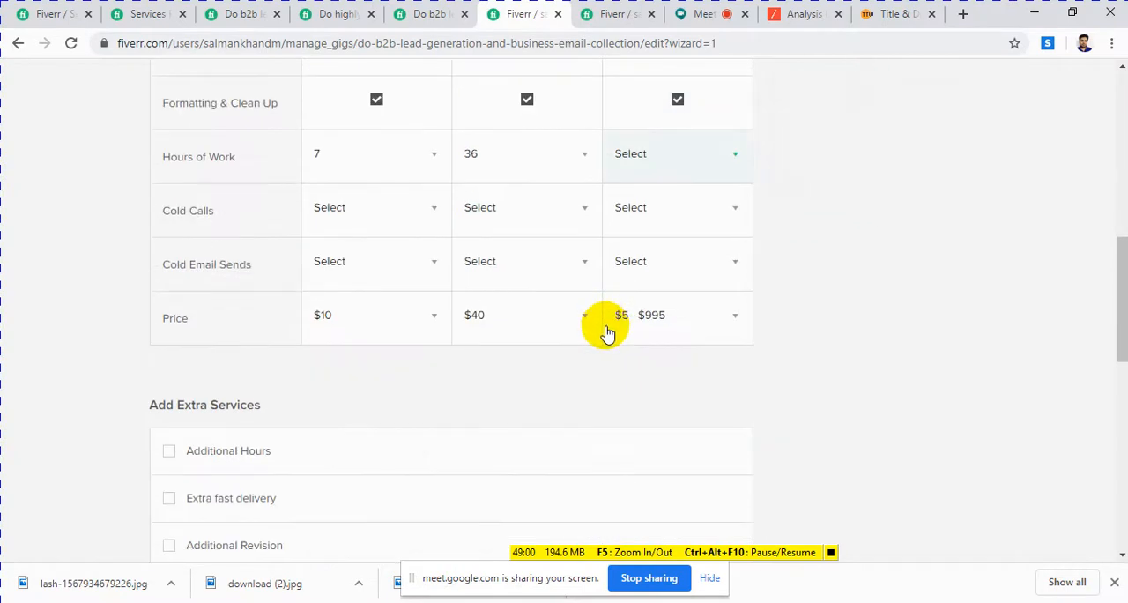
pyautogui.click(679, 168)
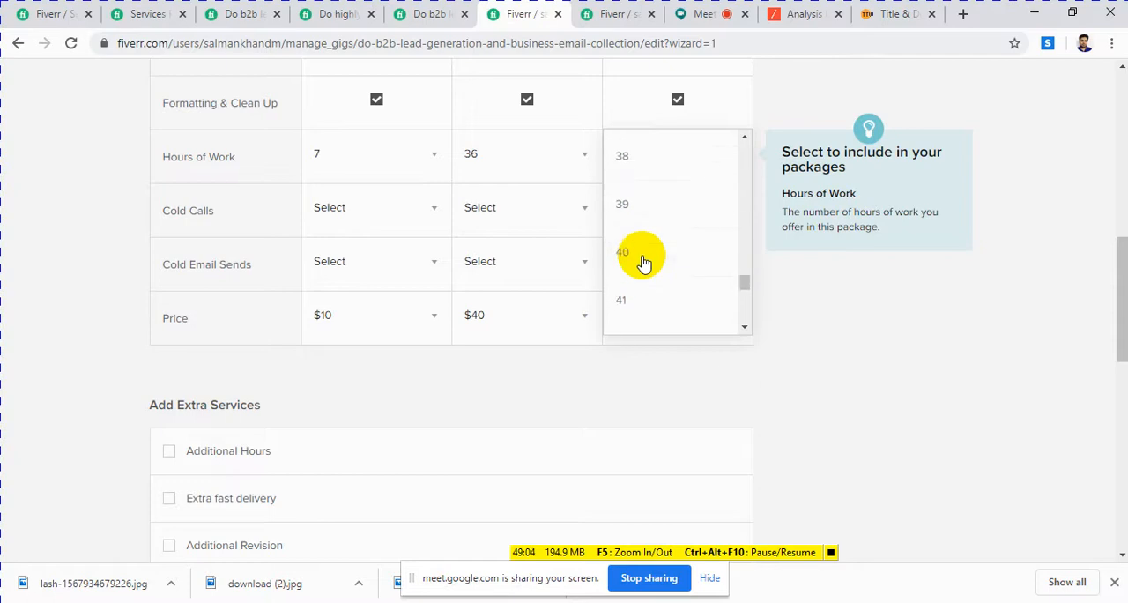
pyautogui.scroll(-1, 639, 273)
pyautogui.click(624, 313)
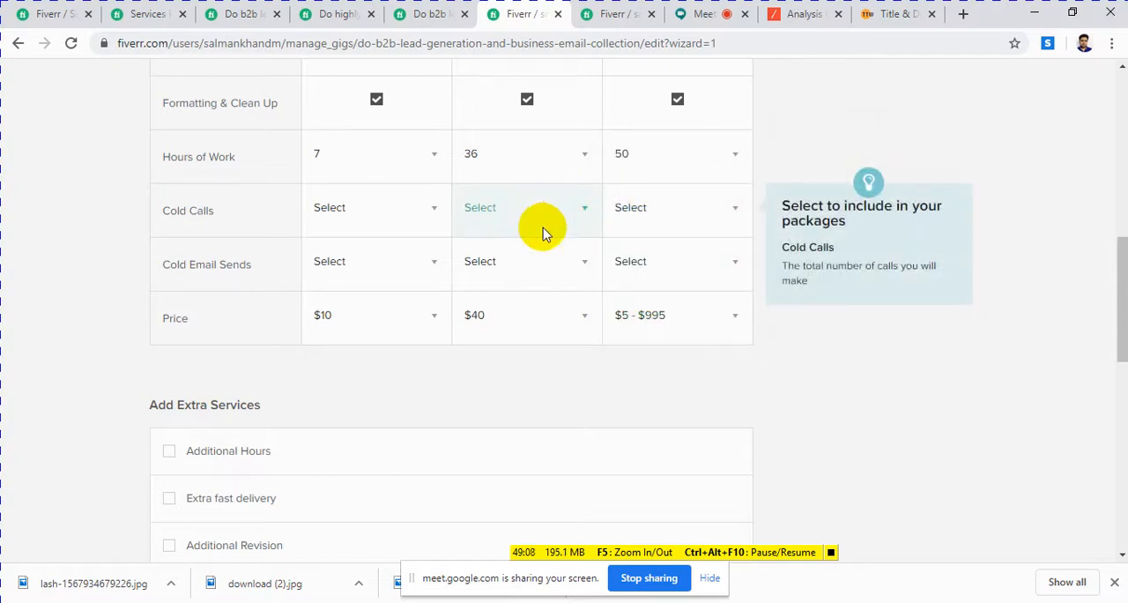
pyautogui.click(720, 309)
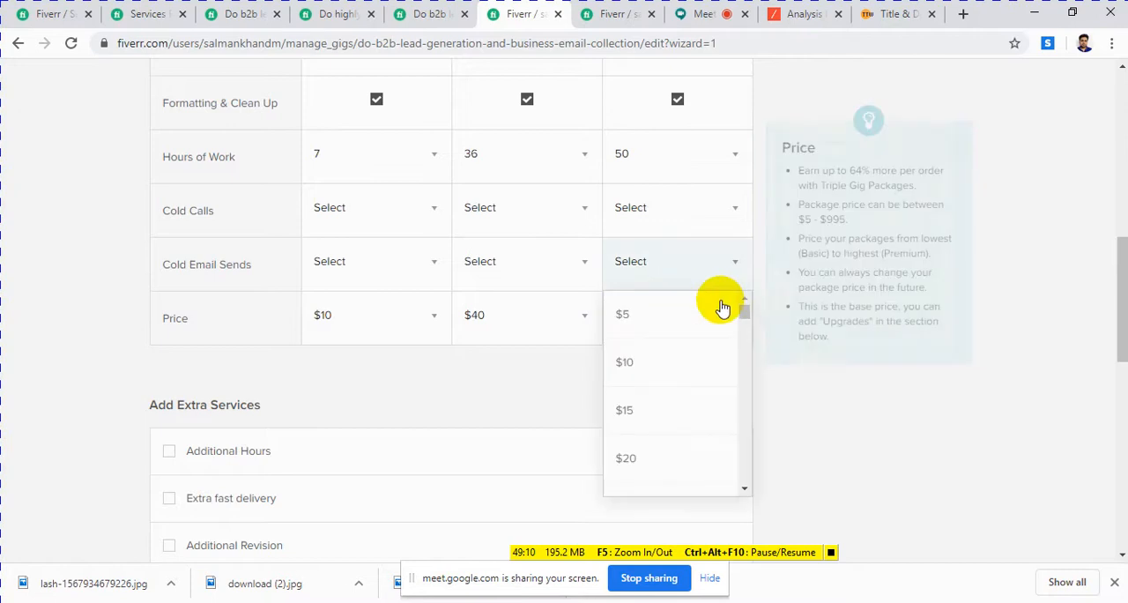
pyautogui.scroll(-3, 652, 399)
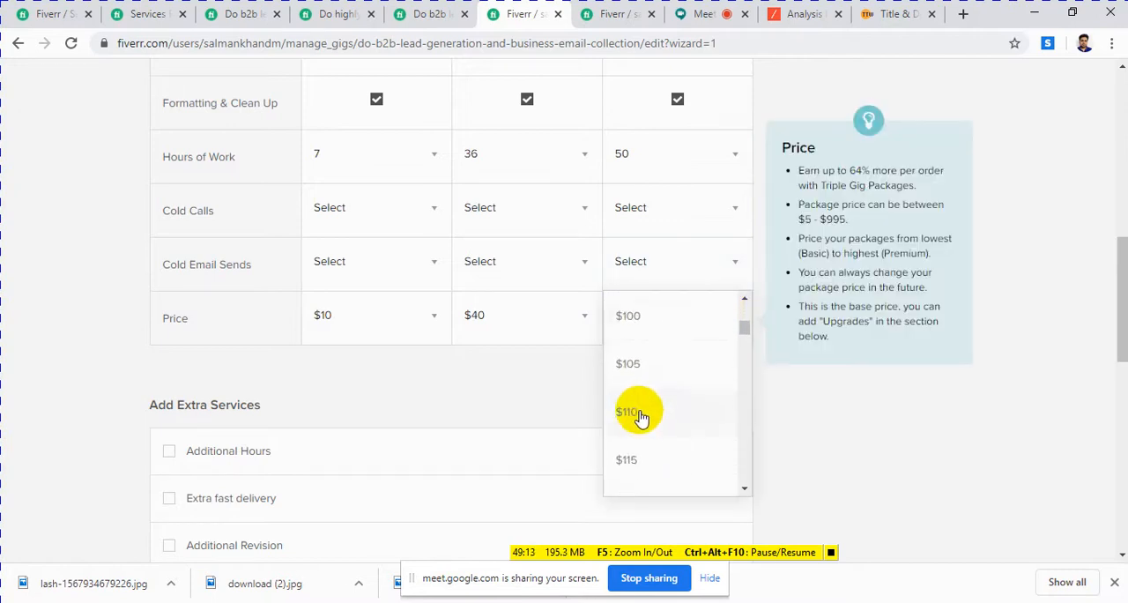
pyautogui.click(629, 348)
# Step: Enable the Additional Hours extra service for the gig
pyautogui.scroll(-3, 561, 422)
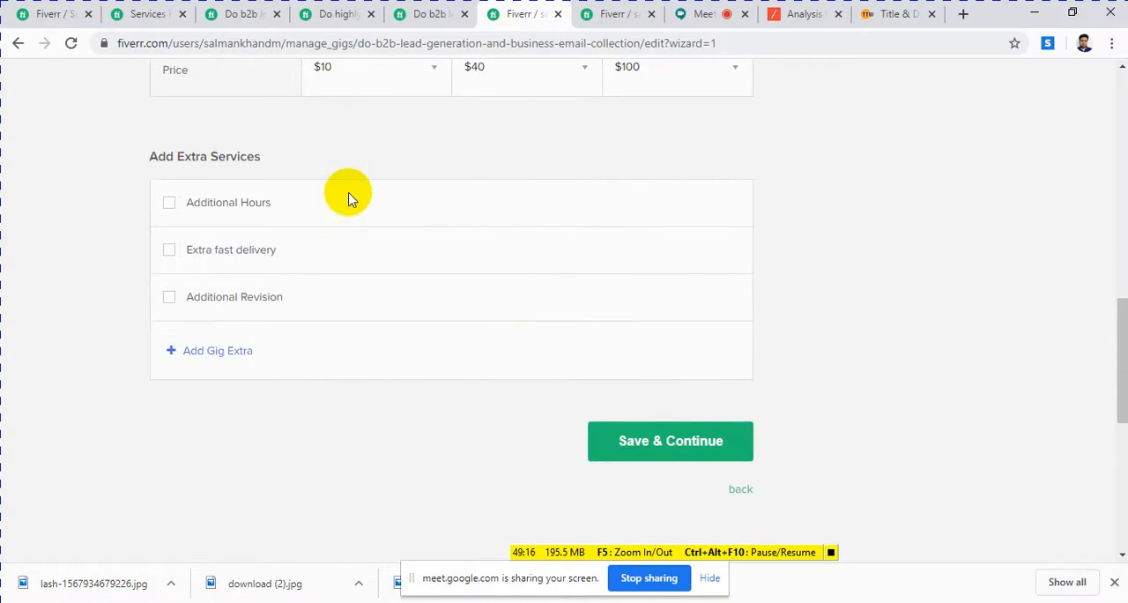
pyautogui.click(168, 204)
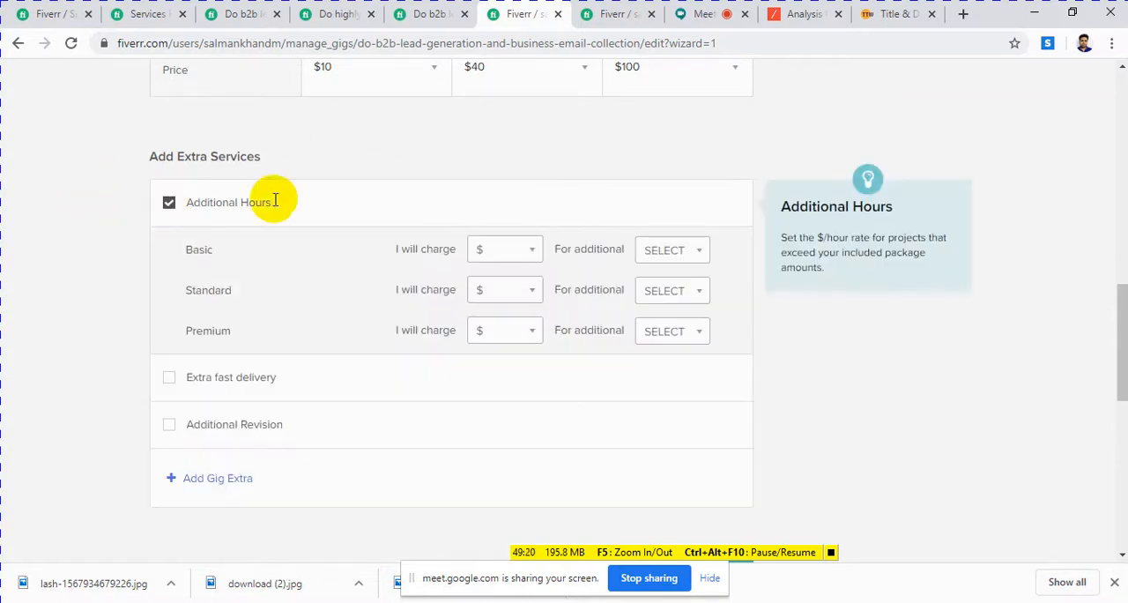
# Step: Review the hours of work, leads included and delivery times of the packages before pricing the additional hours
pyautogui.scroll(2, 523, 199)
pyautogui.scroll(1, 520, 203)
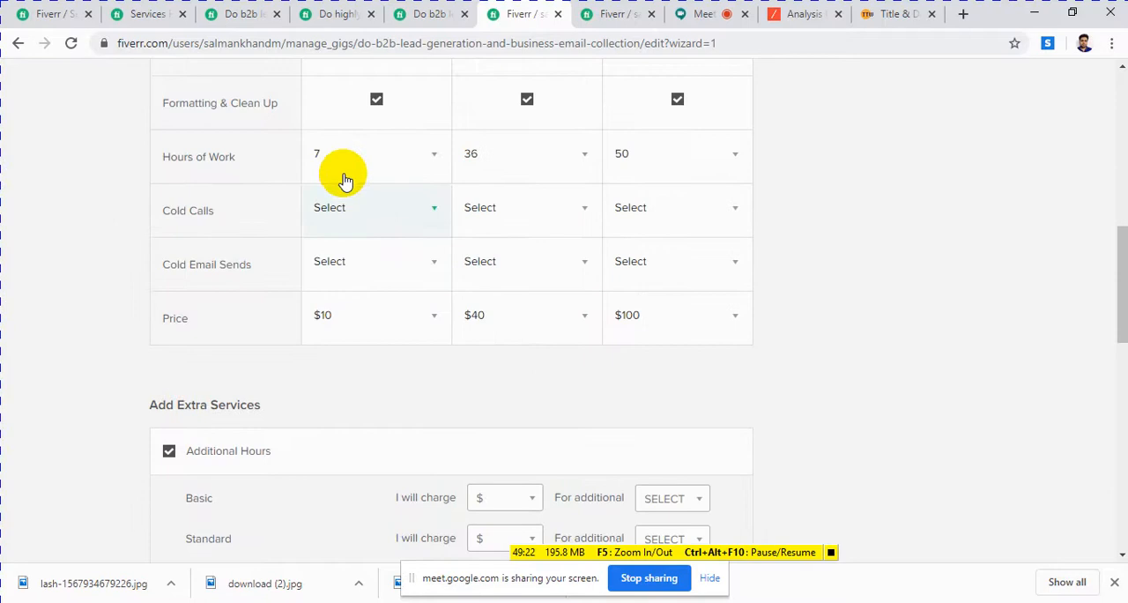
pyautogui.moveTo(327, 221)
pyautogui.scroll(1, 324, 221)
pyautogui.scroll(1, 347, 221)
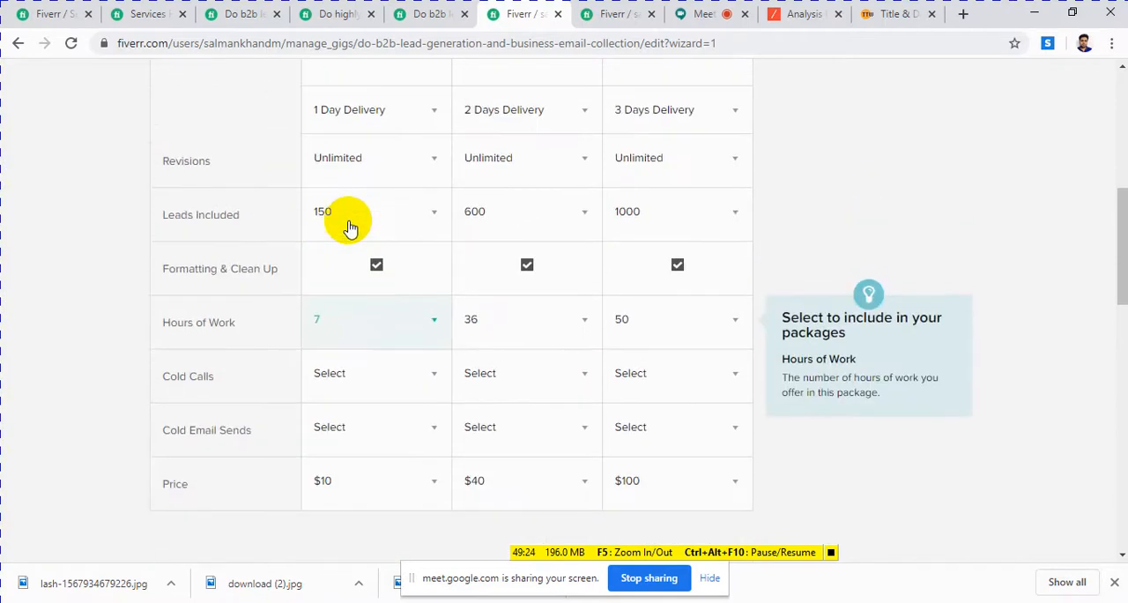
pyautogui.scroll(1, 350, 229)
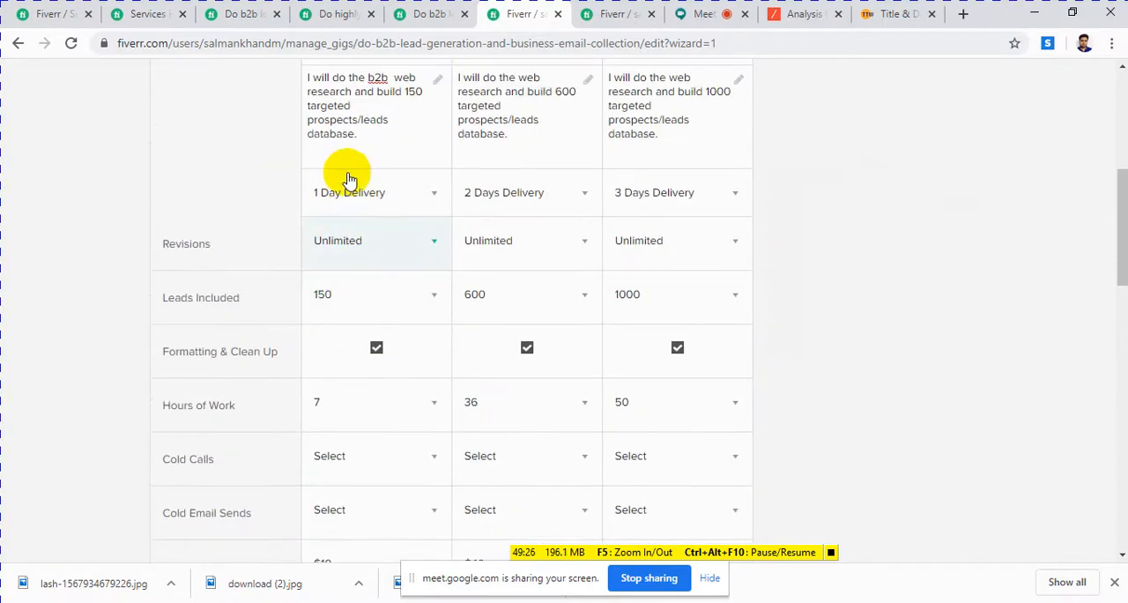
pyautogui.moveTo(458, 191)
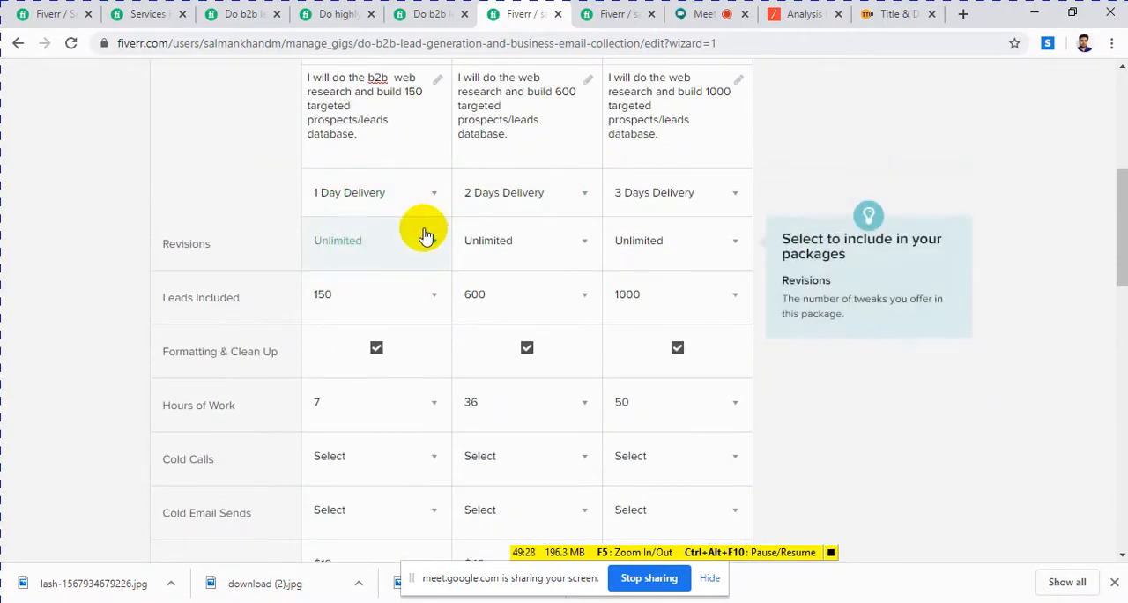
pyautogui.scroll(-2, 388, 229)
pyautogui.scroll(2, 379, 184)
pyautogui.moveTo(526, 196)
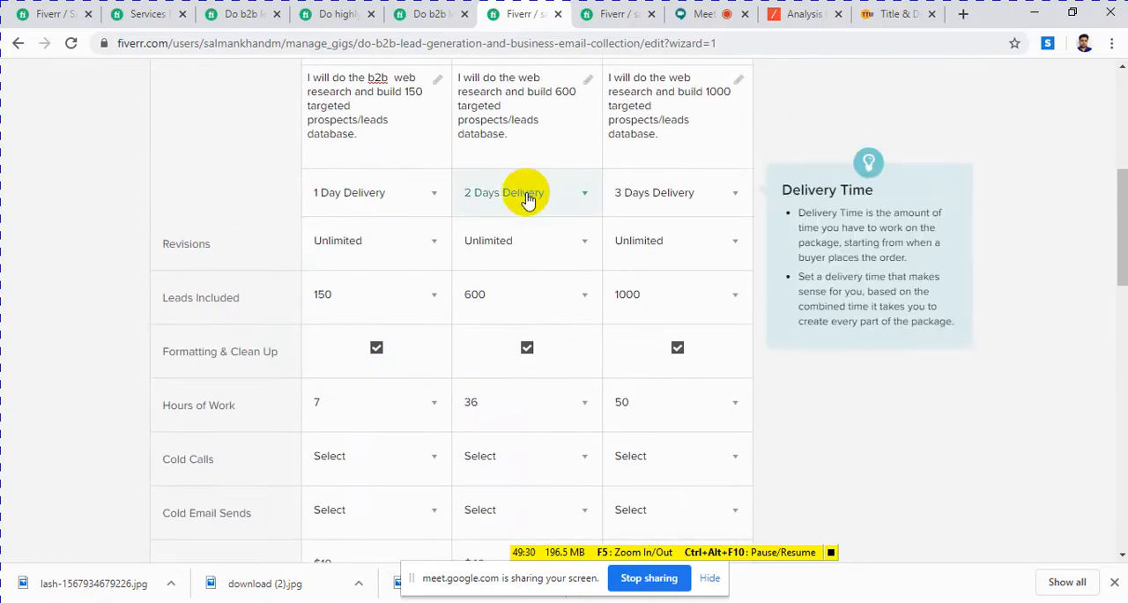
# Step: Set the Basic package's Additional Hours extra to charge $10 for 3 hours of work
pyautogui.scroll(-6, 500, 210)
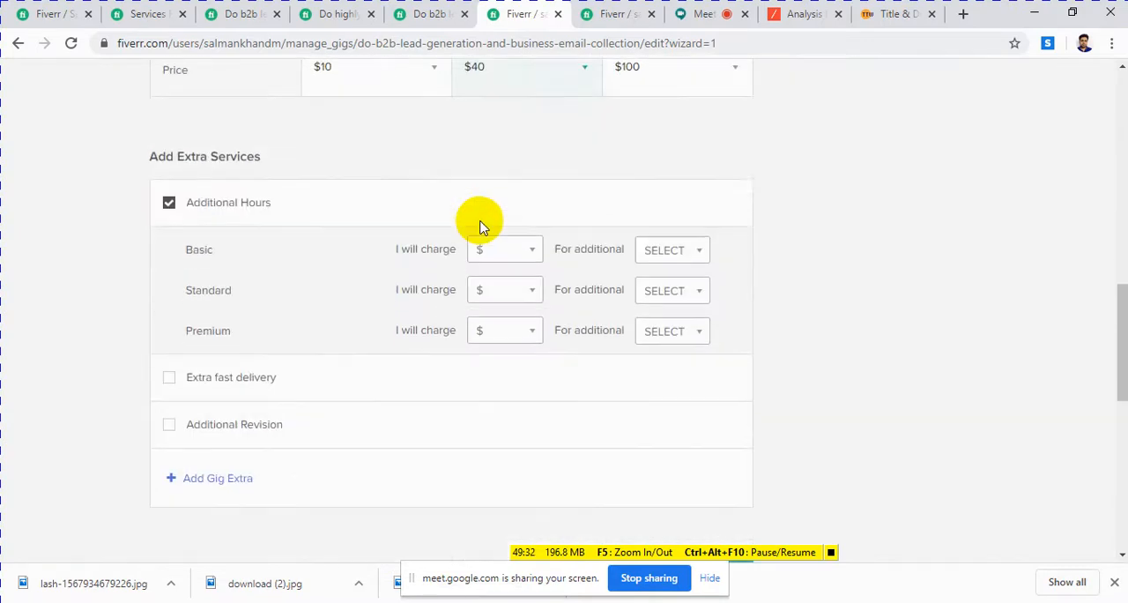
pyautogui.moveTo(500, 256)
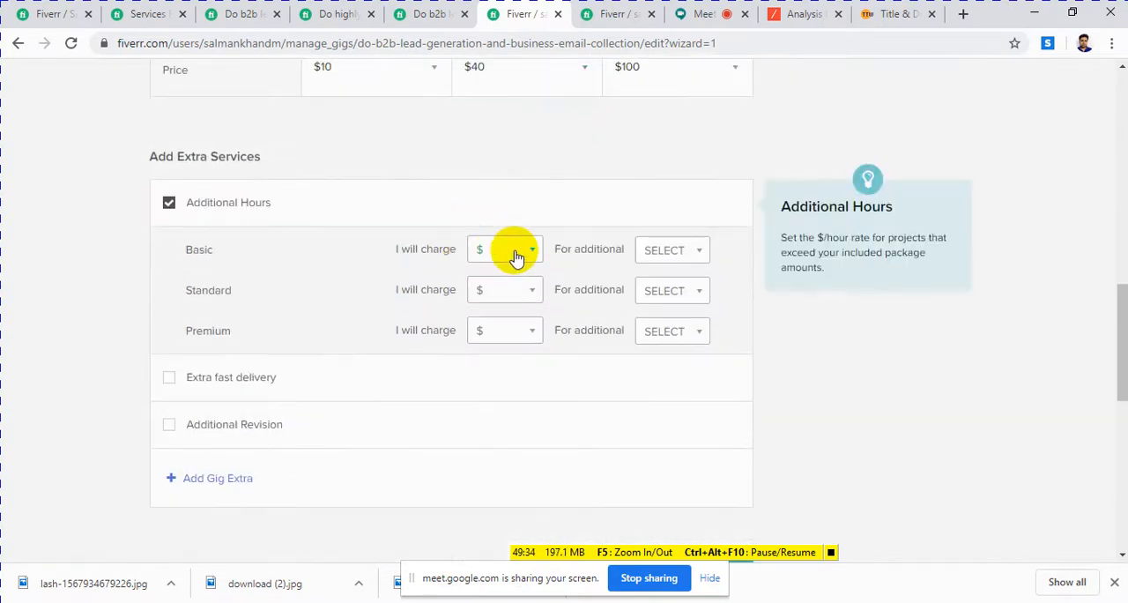
pyautogui.click(517, 256)
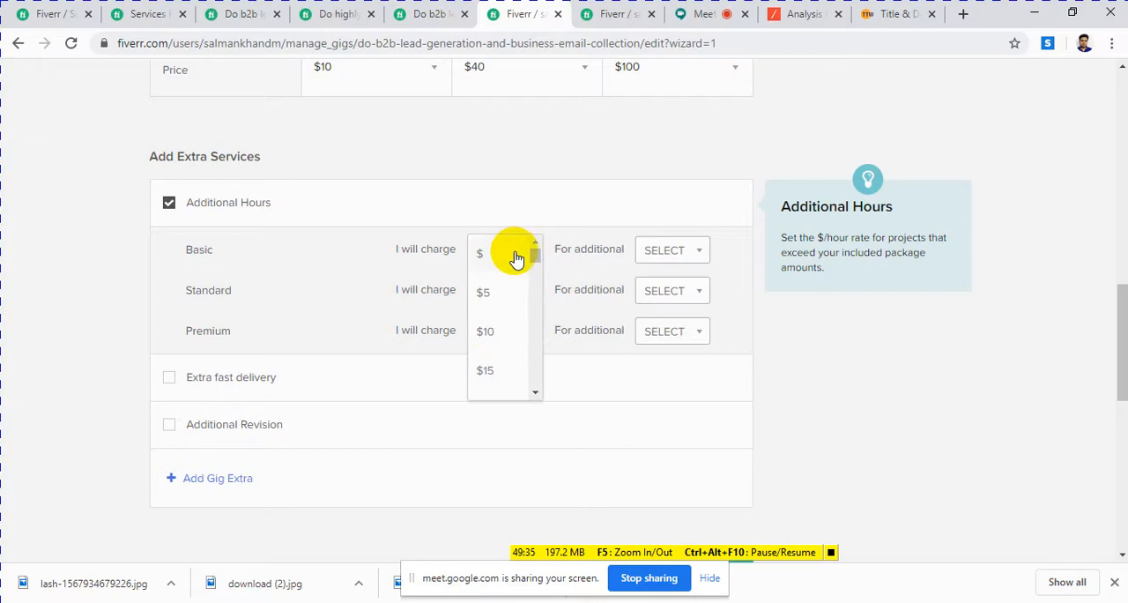
pyautogui.click(496, 331)
pyautogui.click(699, 261)
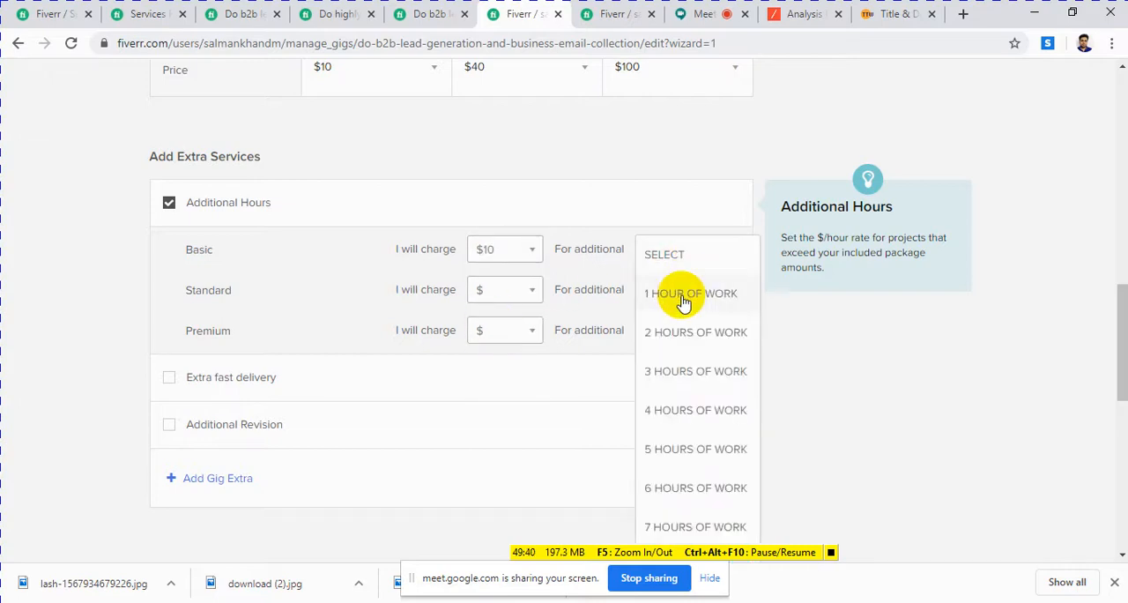
pyautogui.click(662, 377)
pyautogui.scroll(3, 320, 185)
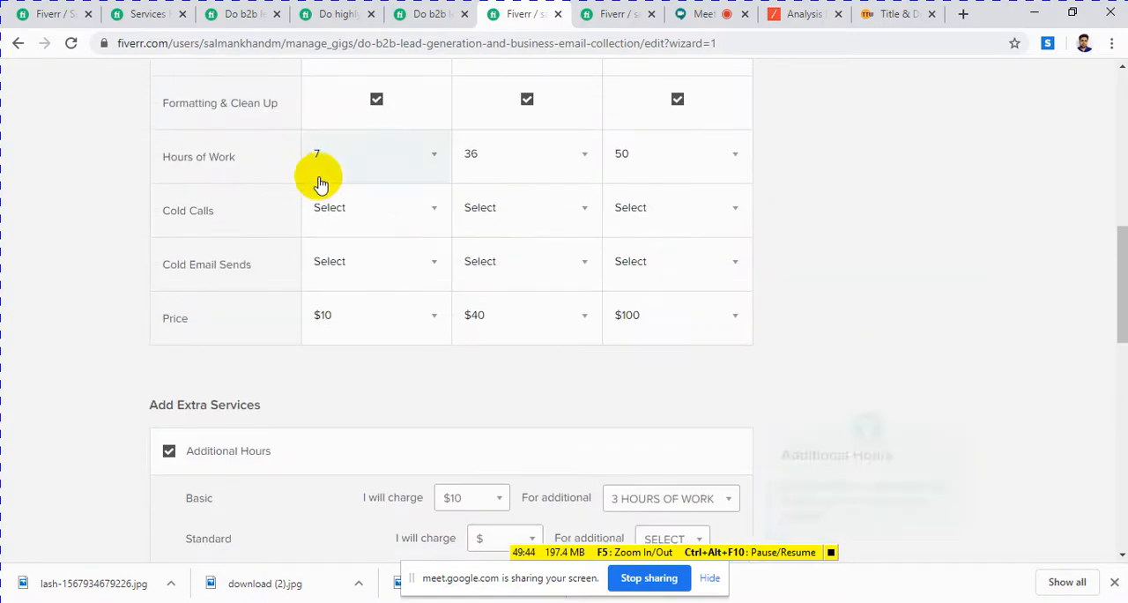
# Step: Set the Standard package's Additional Hours extra to charge $15 for 10 hours of work
pyautogui.scroll(2, 428, 220)
pyautogui.scroll(-6, 642, 302)
pyautogui.scroll(2, 591, 232)
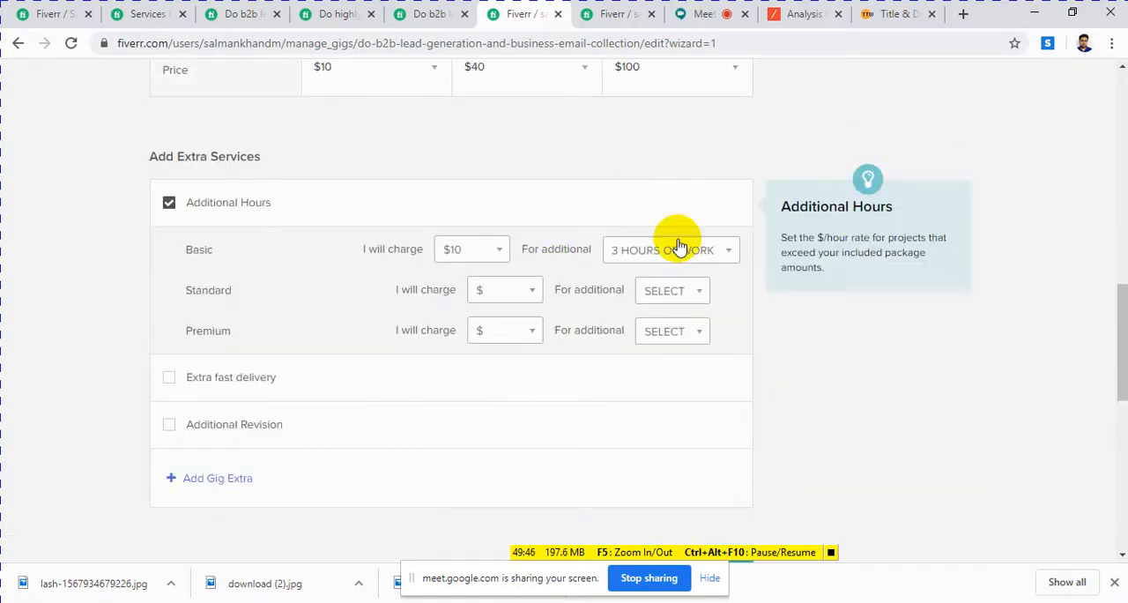
pyautogui.click(516, 296)
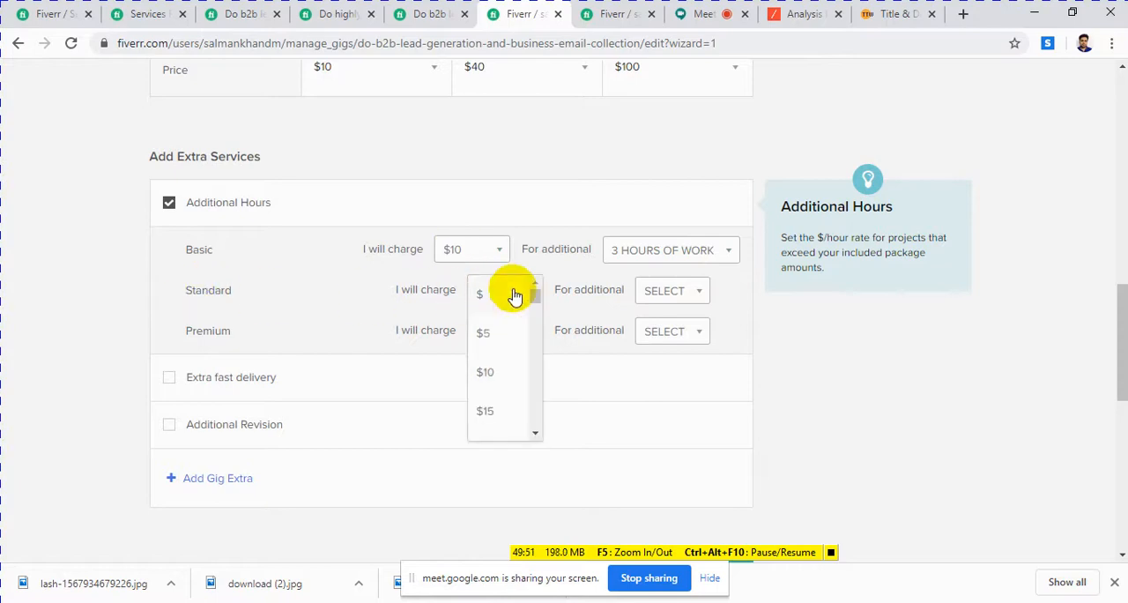
pyautogui.click(491, 414)
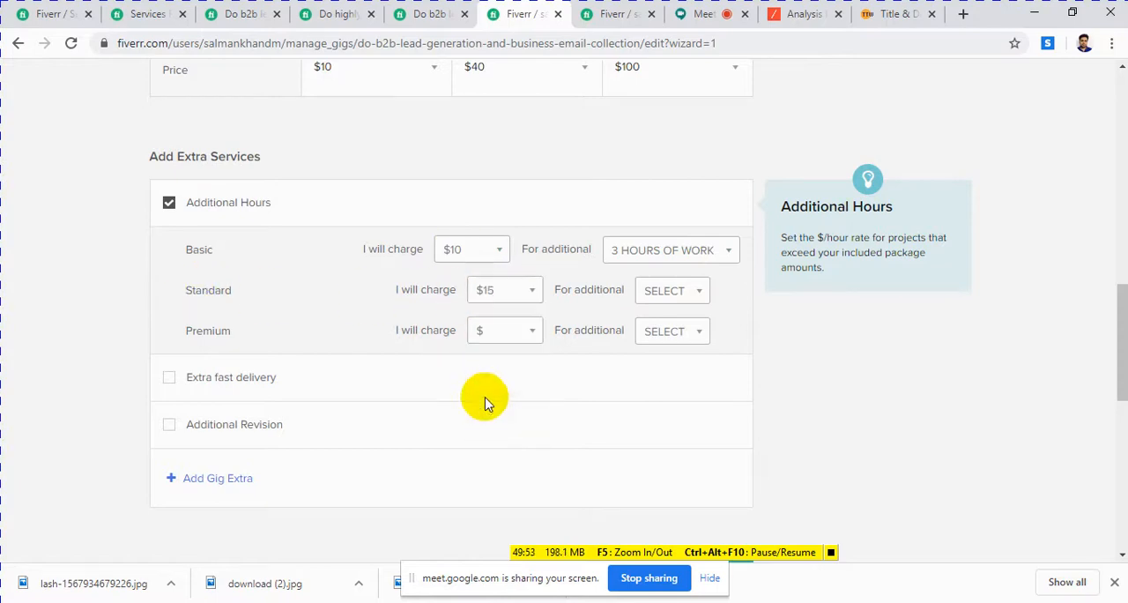
pyautogui.click(662, 296)
pyautogui.scroll(-3, 674, 406)
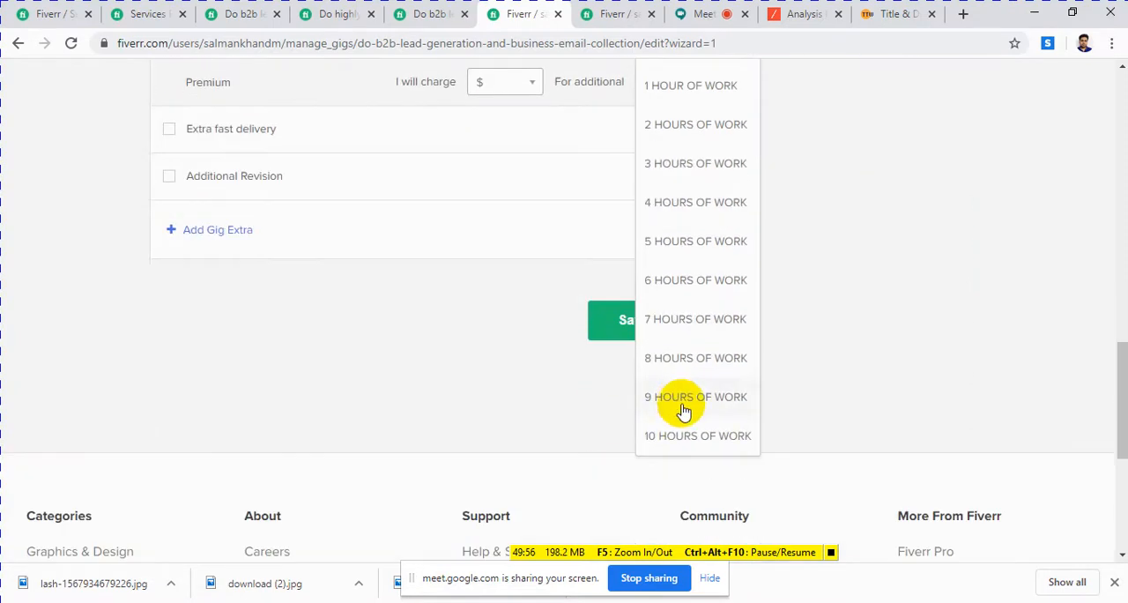
pyautogui.click(660, 434)
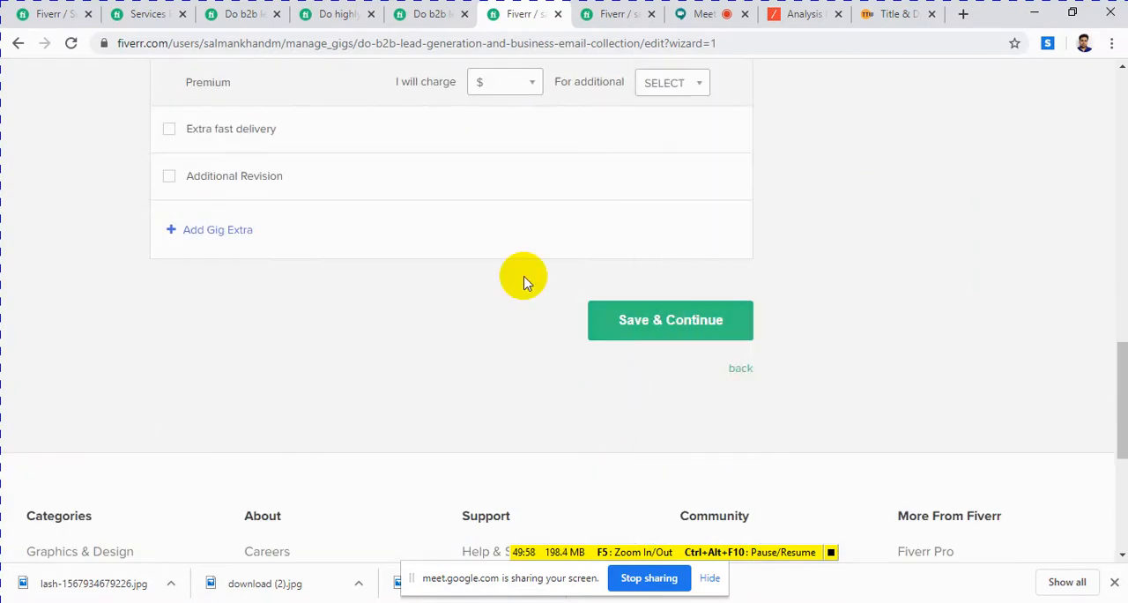
# Step: Set the Premium package's Additional Hours extra to charge $20 for 4 hours of work
pyautogui.scroll(1, 476, 276)
pyautogui.scroll(2, 429, 276)
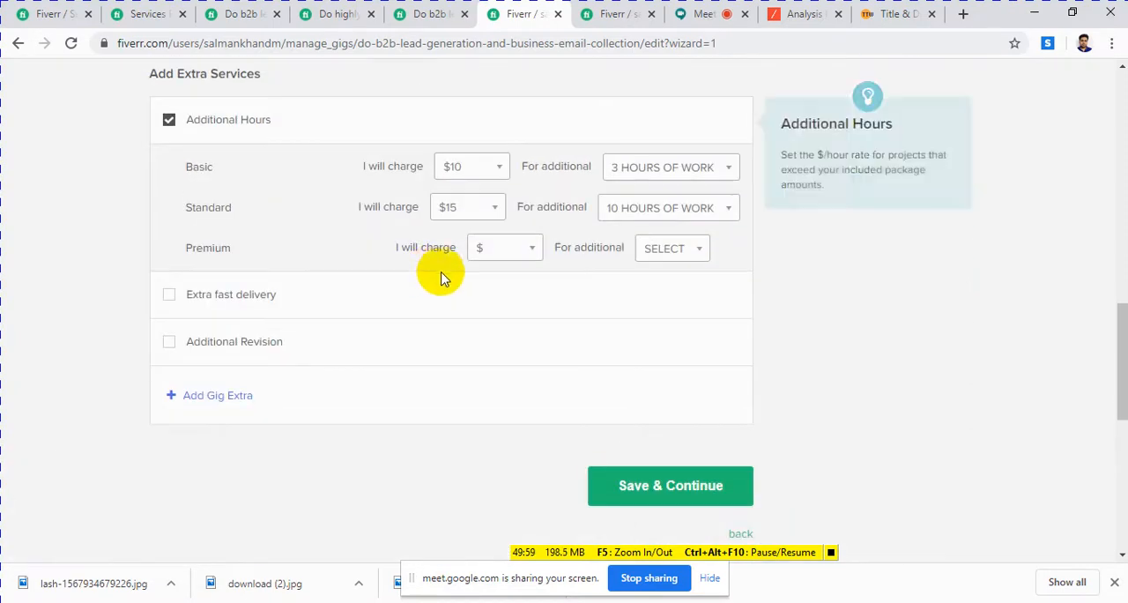
pyautogui.click(507, 254)
pyautogui.scroll(-1, 494, 357)
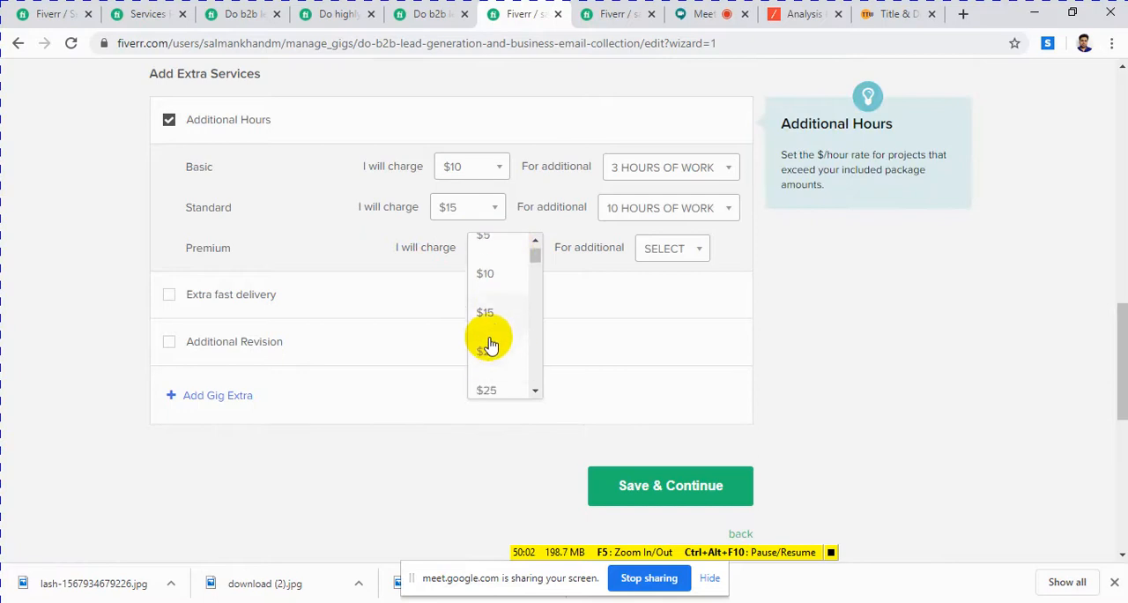
pyautogui.click(489, 327)
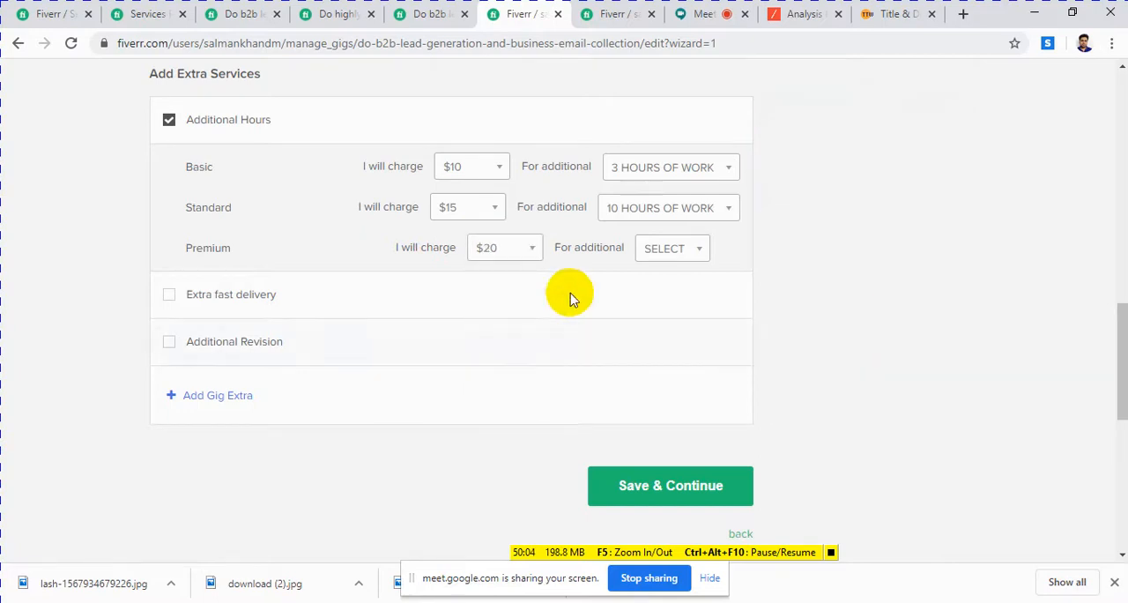
pyautogui.click(668, 253)
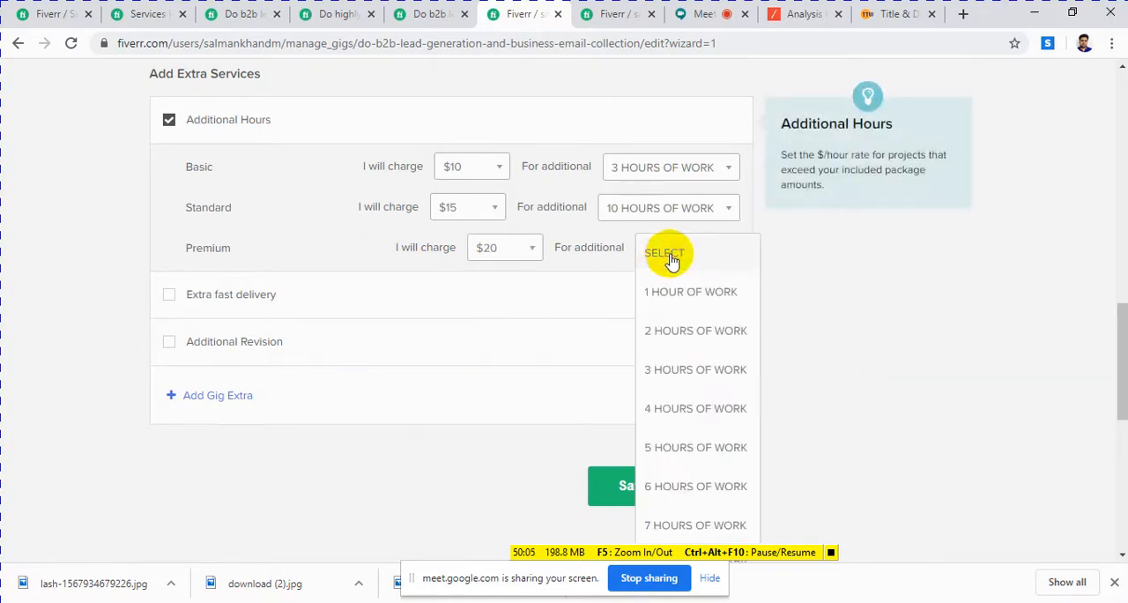
pyautogui.click(694, 411)
pyautogui.scroll(-1, 458, 299)
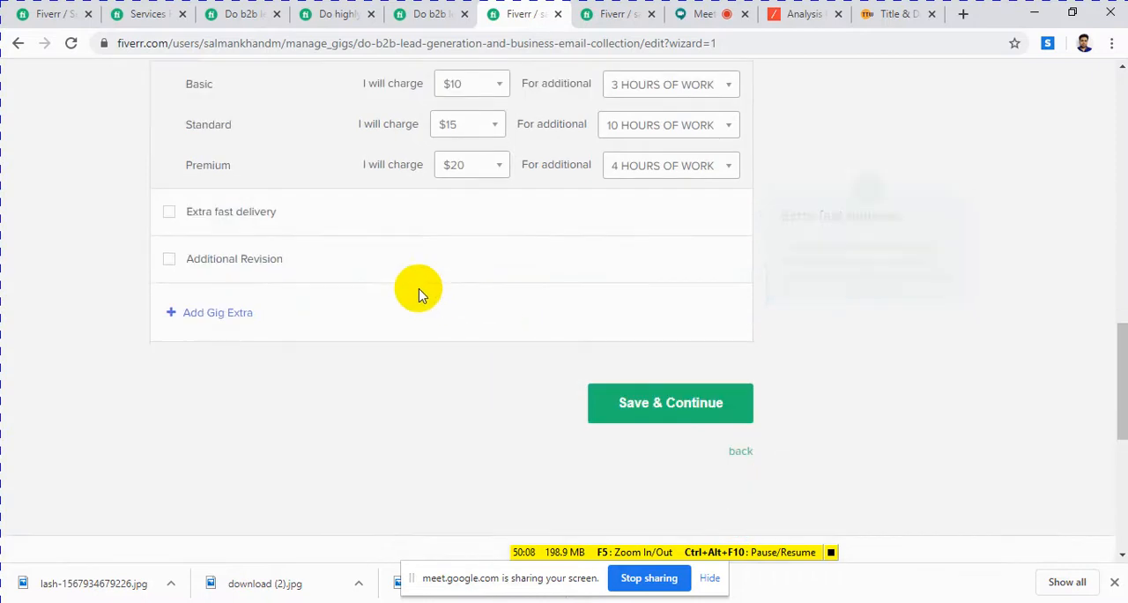
pyautogui.click(170, 212)
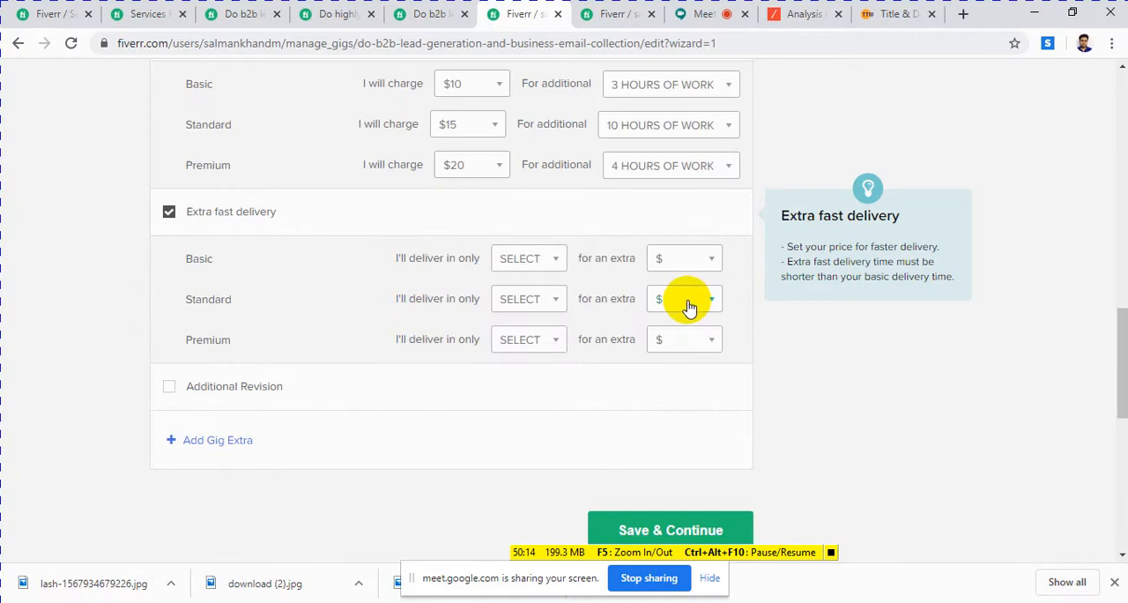
pyautogui.click(168, 212)
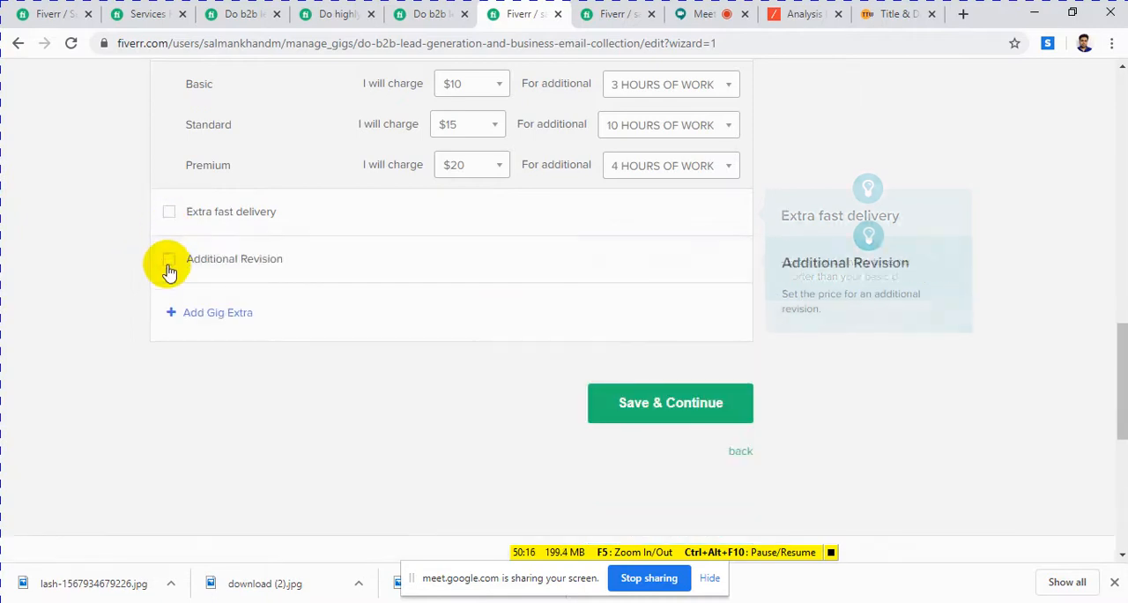
pyautogui.click(169, 261)
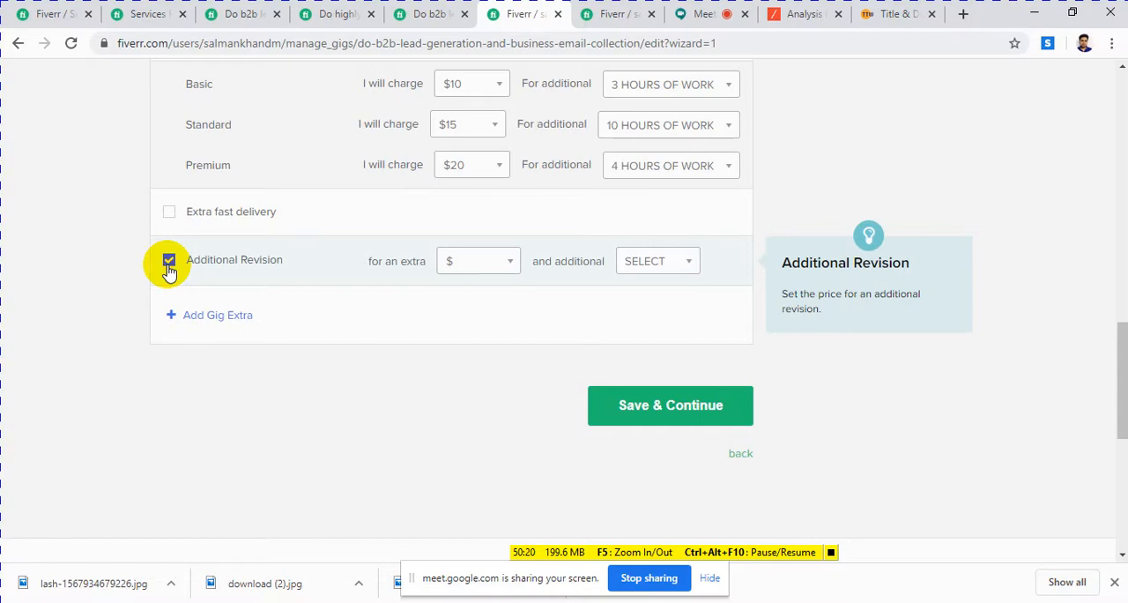
pyautogui.click(169, 260)
# Step: Review the three packages and extras on the Scope & Pricing page, and submit it to continue to the next gig stage
pyautogui.scroll(10, 524, 307)
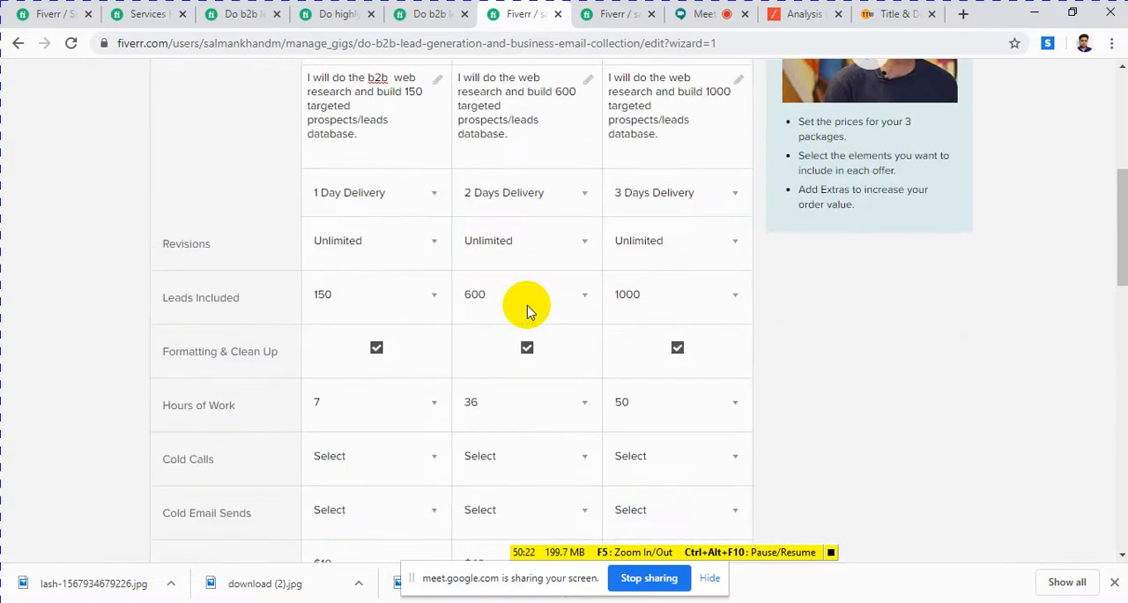
pyautogui.scroll(5, 528, 313)
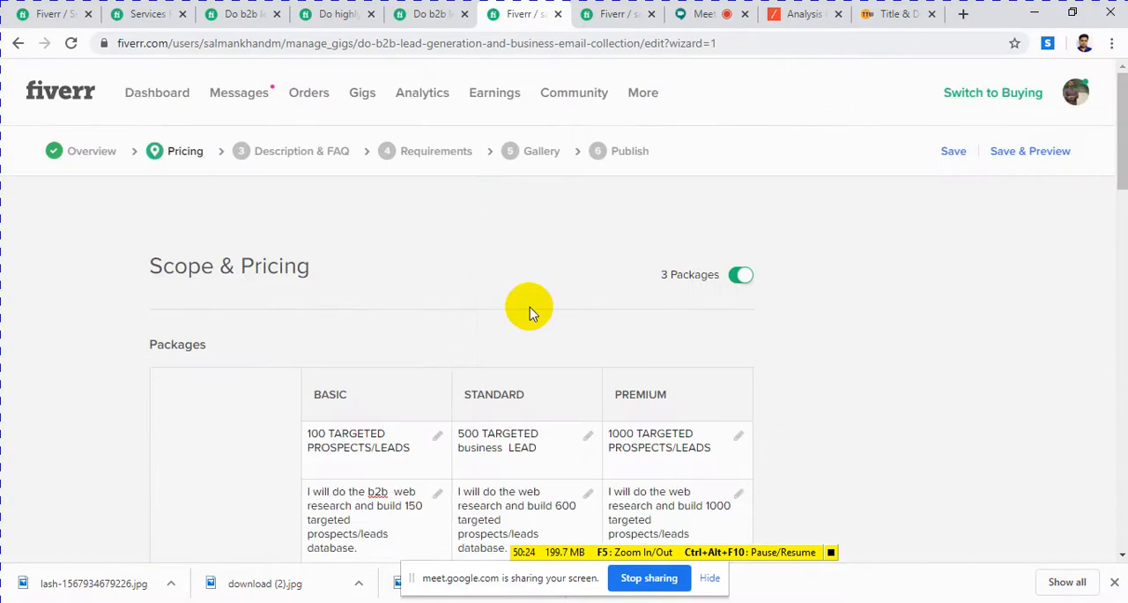
pyautogui.scroll(-15, 529, 310)
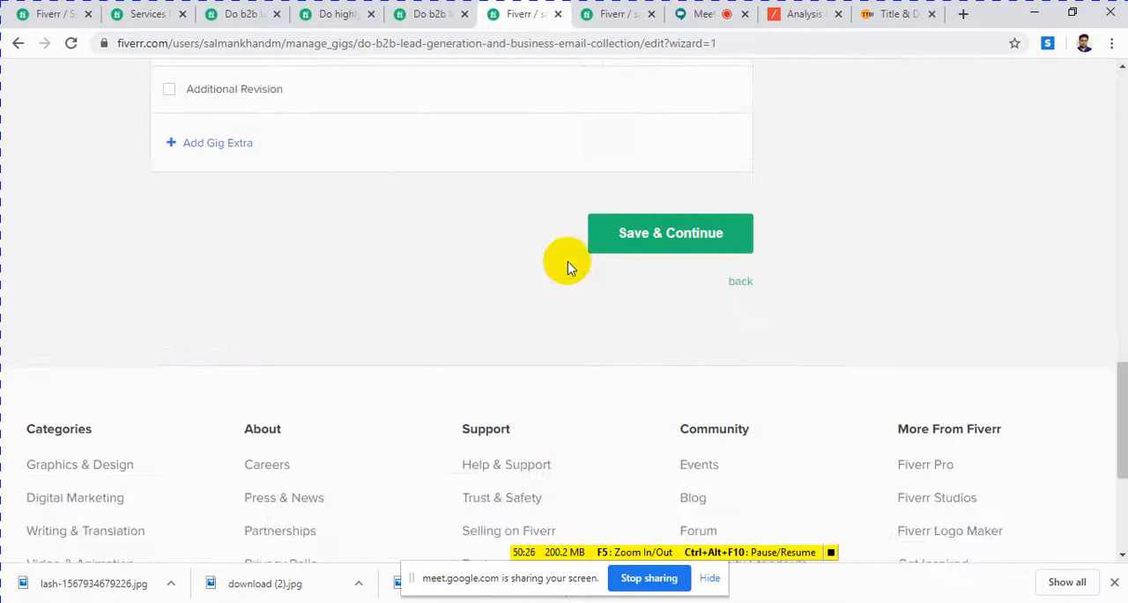
pyautogui.scroll(1, 567, 267)
pyautogui.click(649, 329)
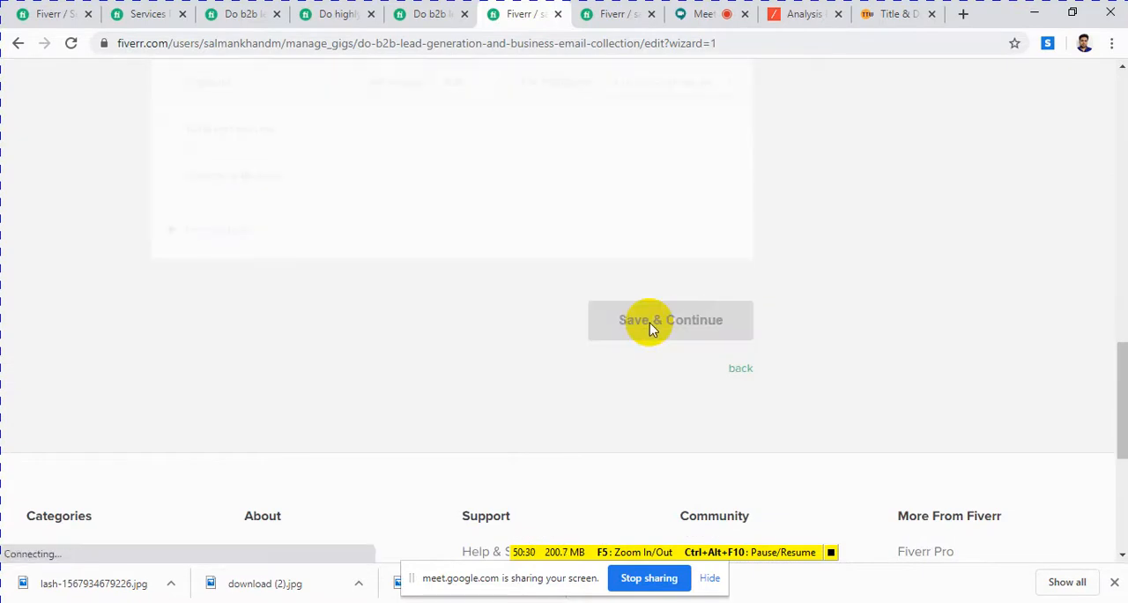
# Step: Switch to the fiverr gig document in Word and review the notes on writing the gig description with keywords
pyautogui.click(411, 601)
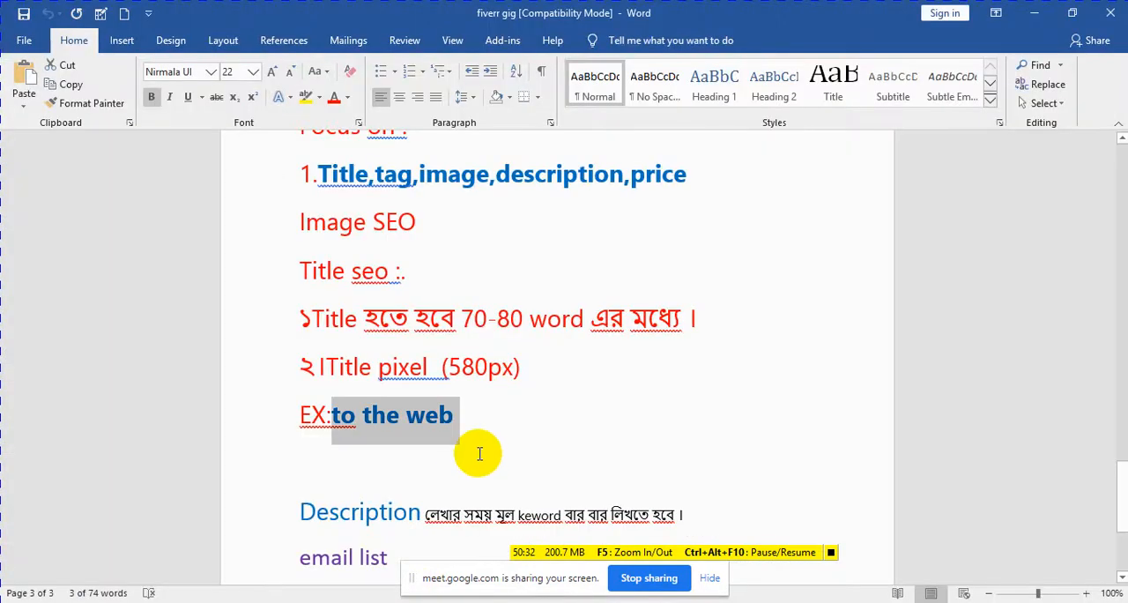
pyautogui.scroll(-5, 480, 453)
pyautogui.scroll(-1, 480, 452)
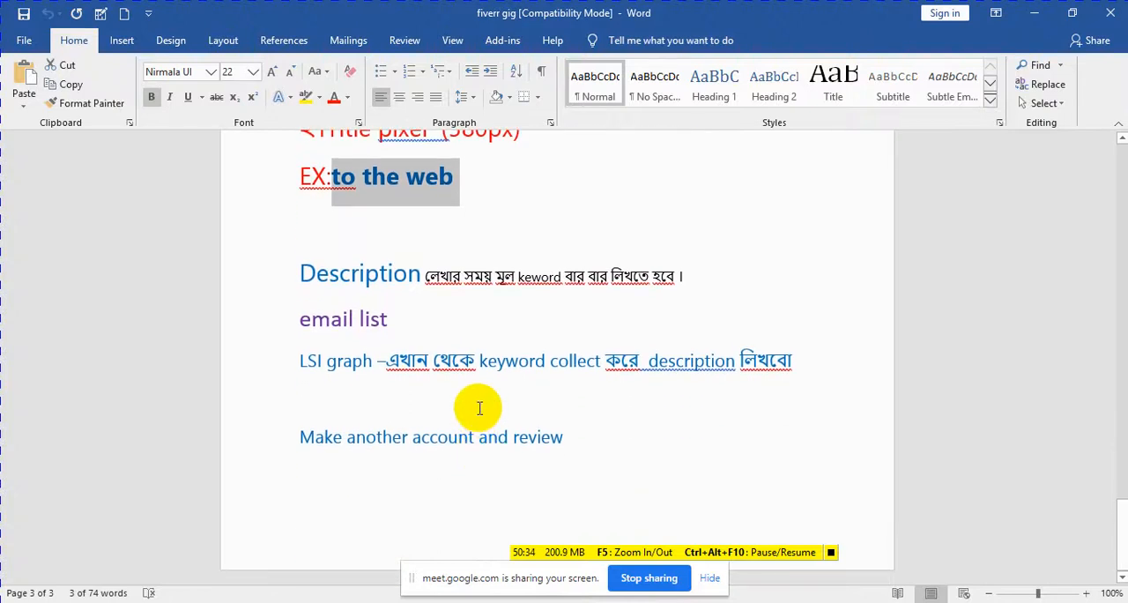
pyautogui.click(567, 321)
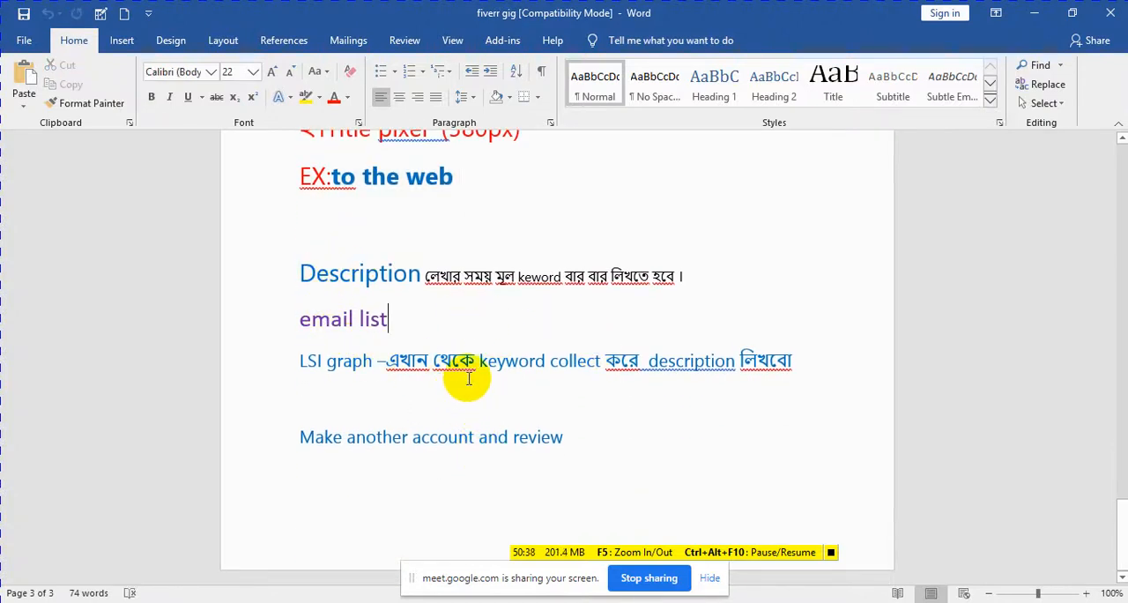
# Step: Return to the Fiverr gig editor in Chrome, retry saving the Scope & Pricing page and reload it
pyautogui.moveTo(346, 599)
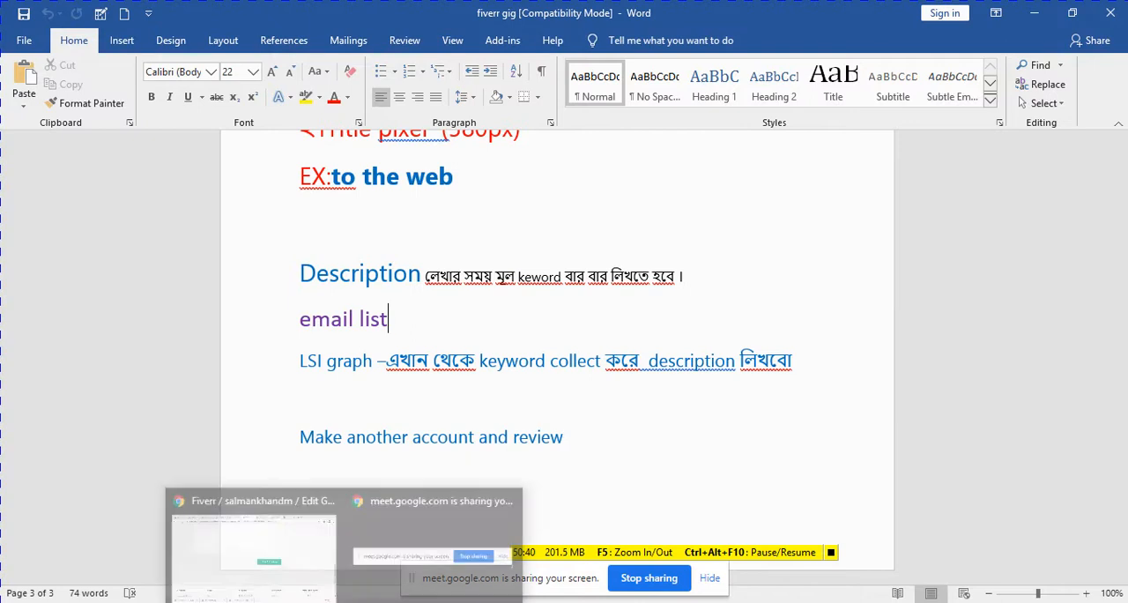
pyautogui.click(287, 533)
pyautogui.click(617, 328)
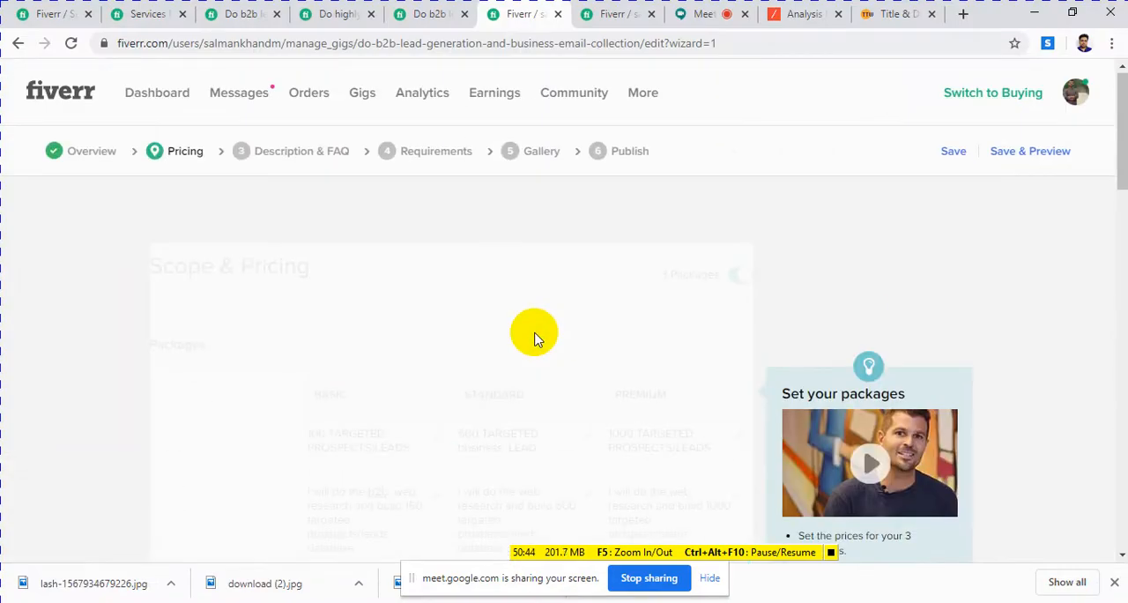
pyautogui.scroll(-15, 534, 335)
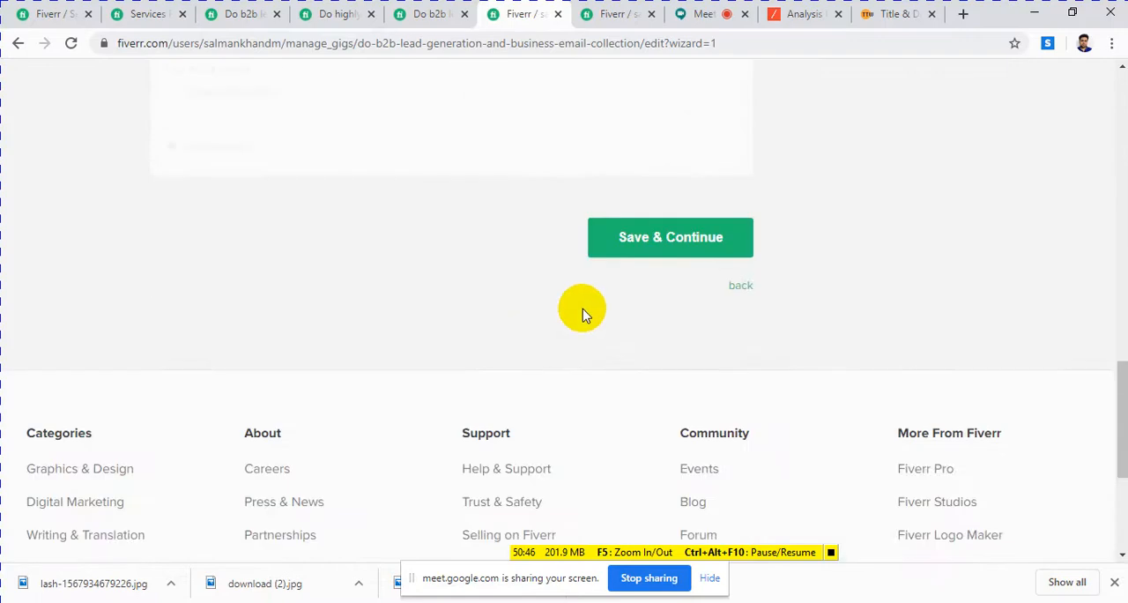
pyautogui.click(667, 240)
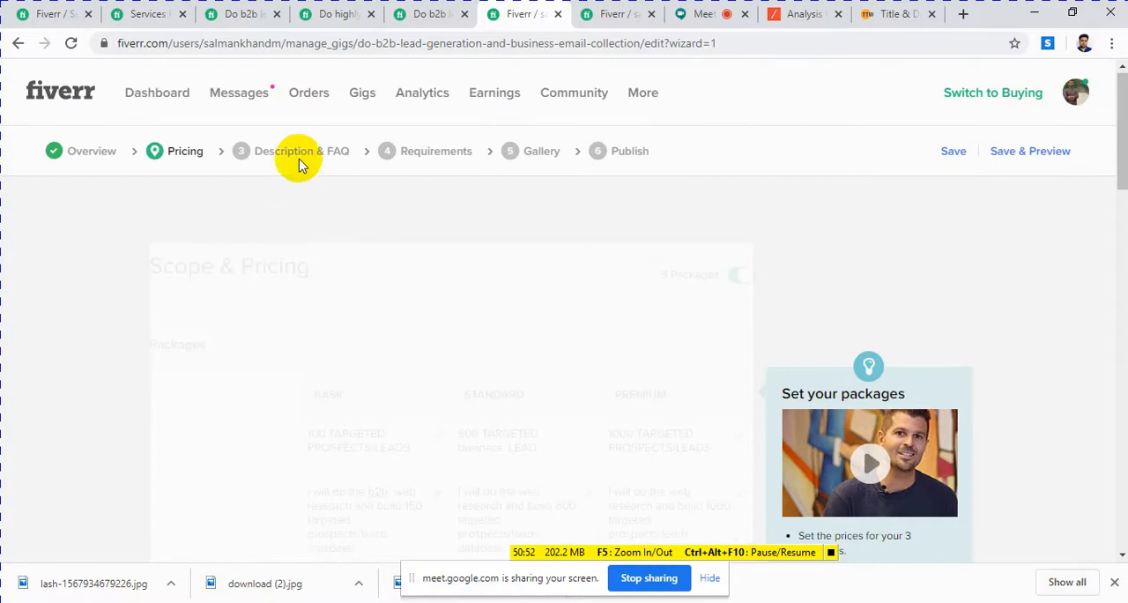
pyautogui.click(74, 43)
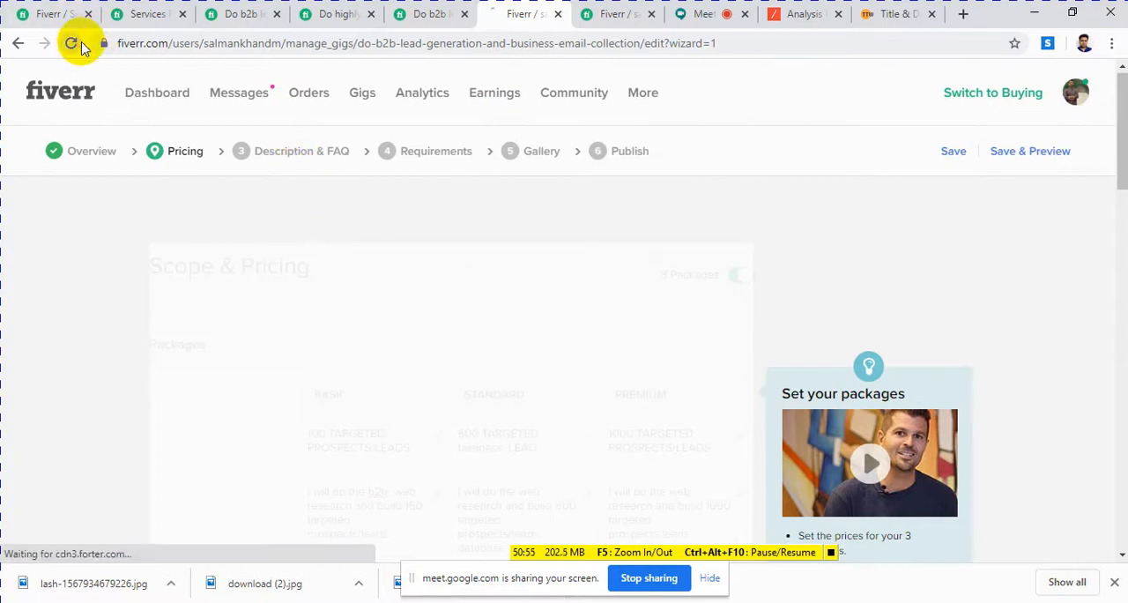
# Step: Present the entire screen to the class again in the Google Meet call
pyautogui.click(830, 551)
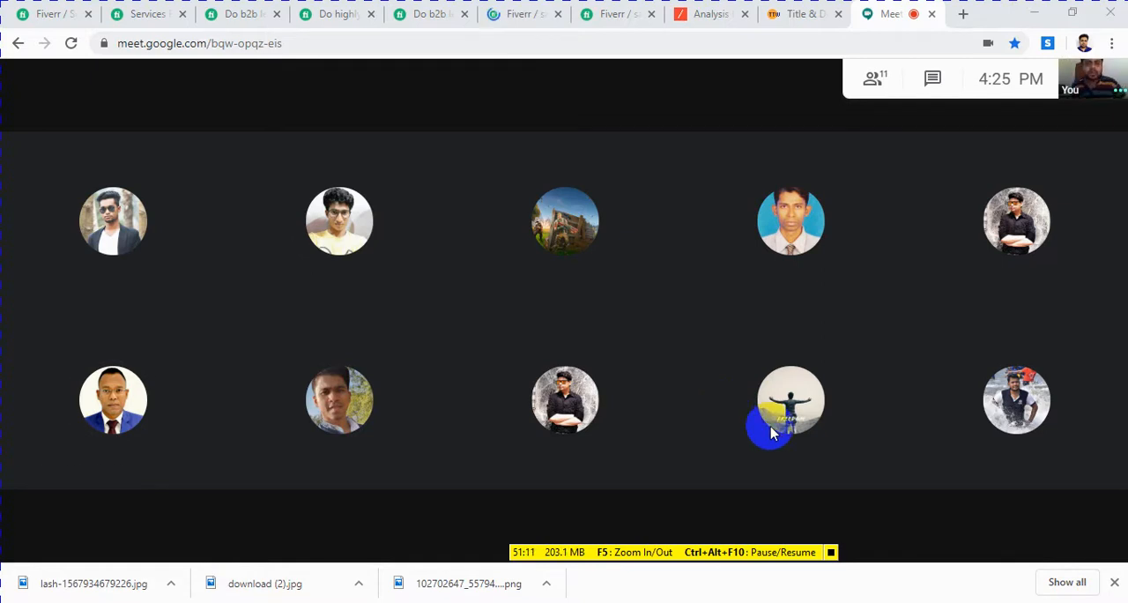
pyautogui.moveTo(747, 215)
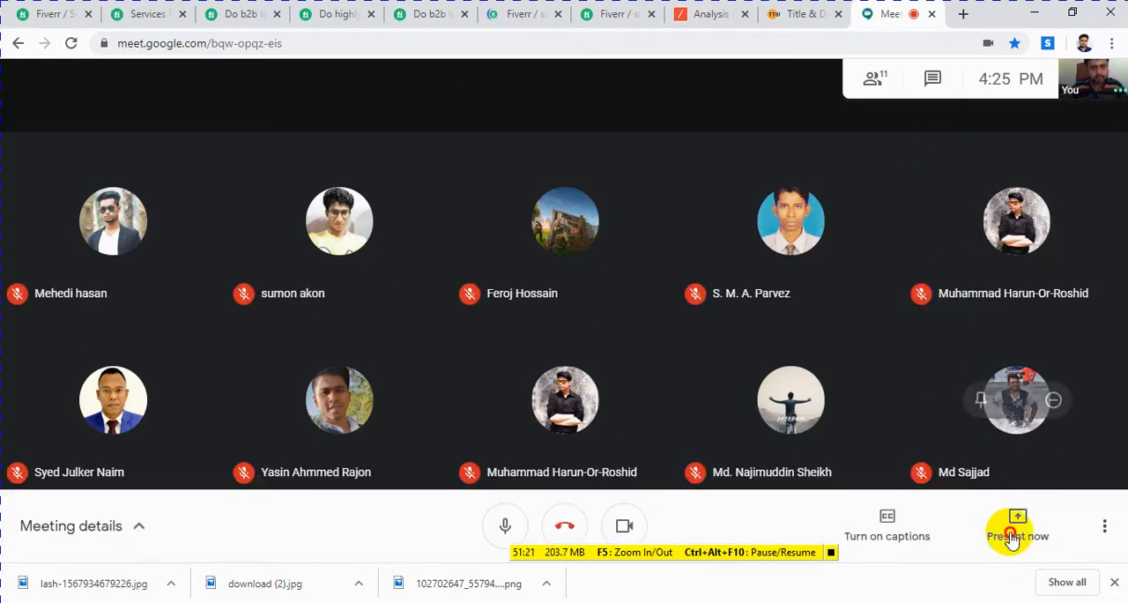
pyautogui.click(1013, 536)
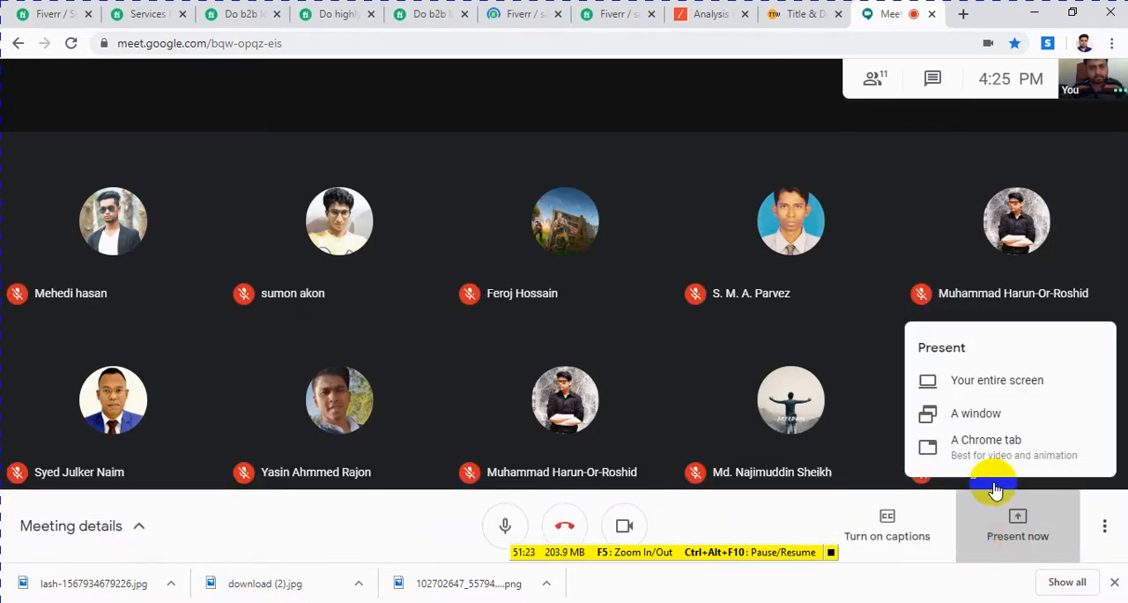
pyautogui.click(973, 388)
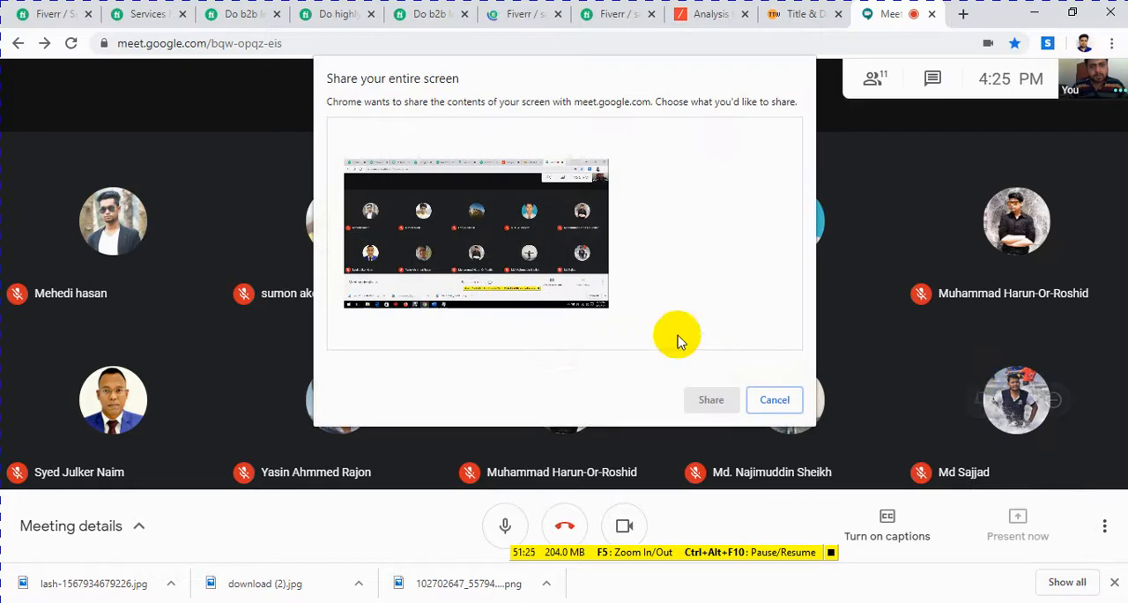
pyautogui.click(696, 398)
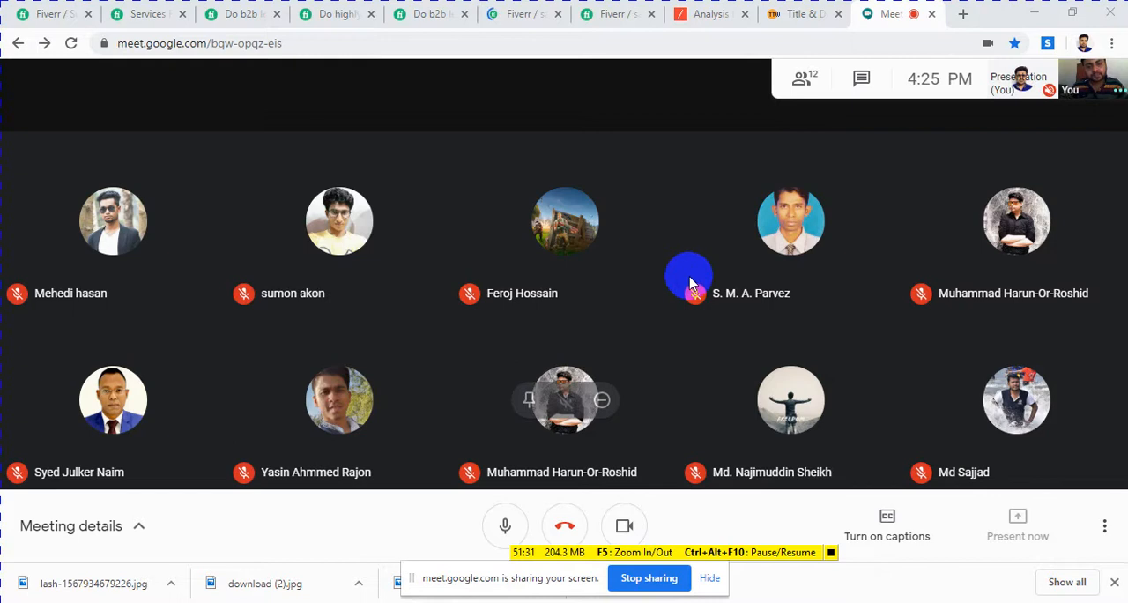
# Step: Try to save and continue from the unfilled Scope & Pricing page in the other open Fiverr gig editor
pyautogui.click(800, 14)
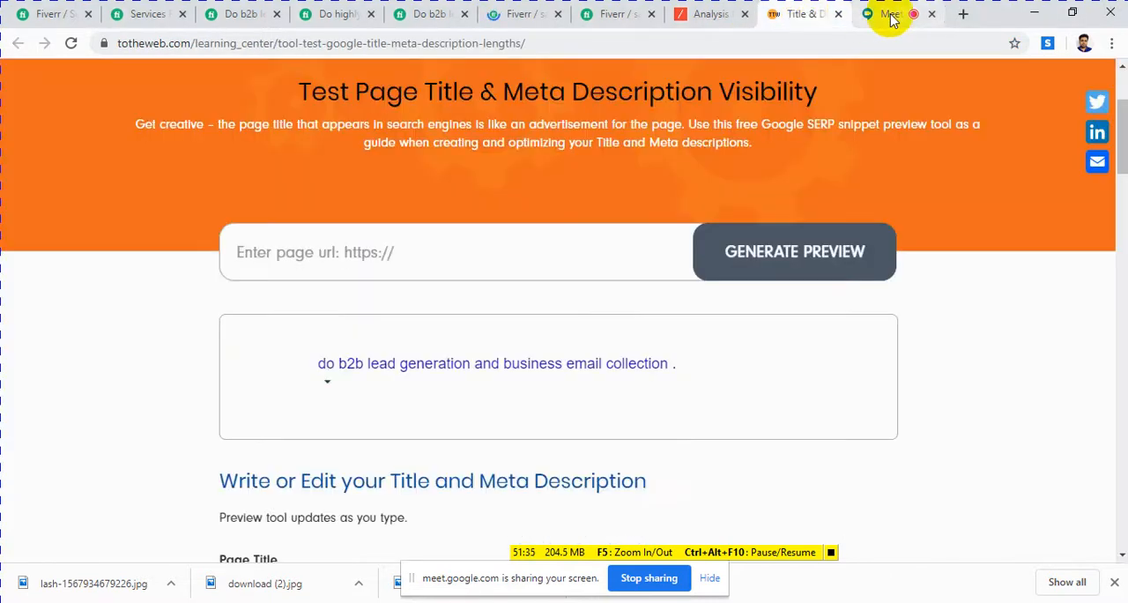
pyautogui.click(607, 18)
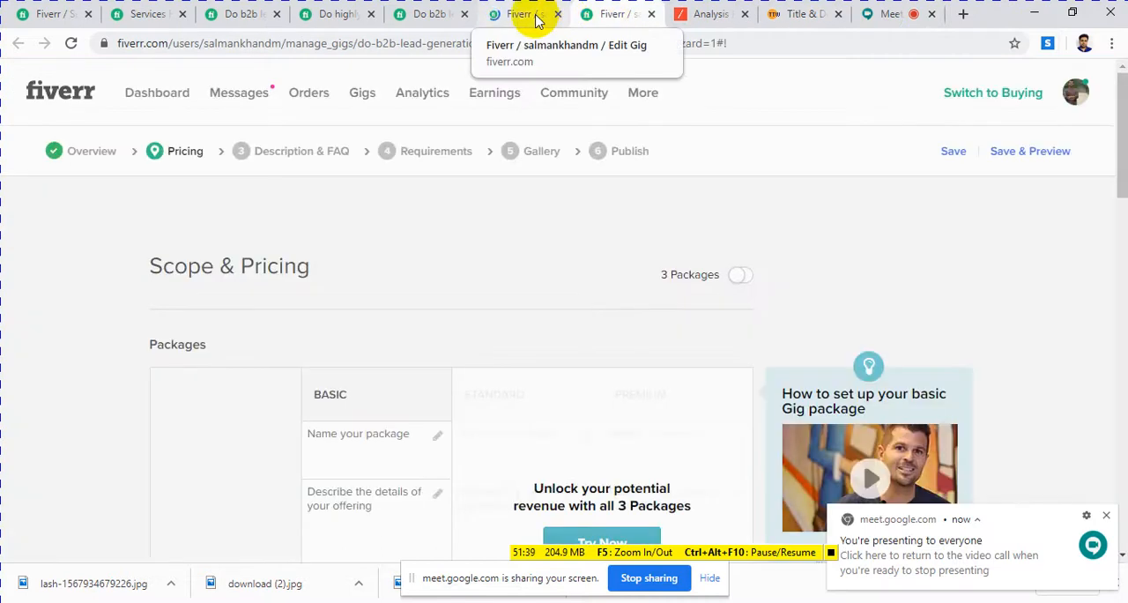
pyautogui.scroll(-10, 546, 273)
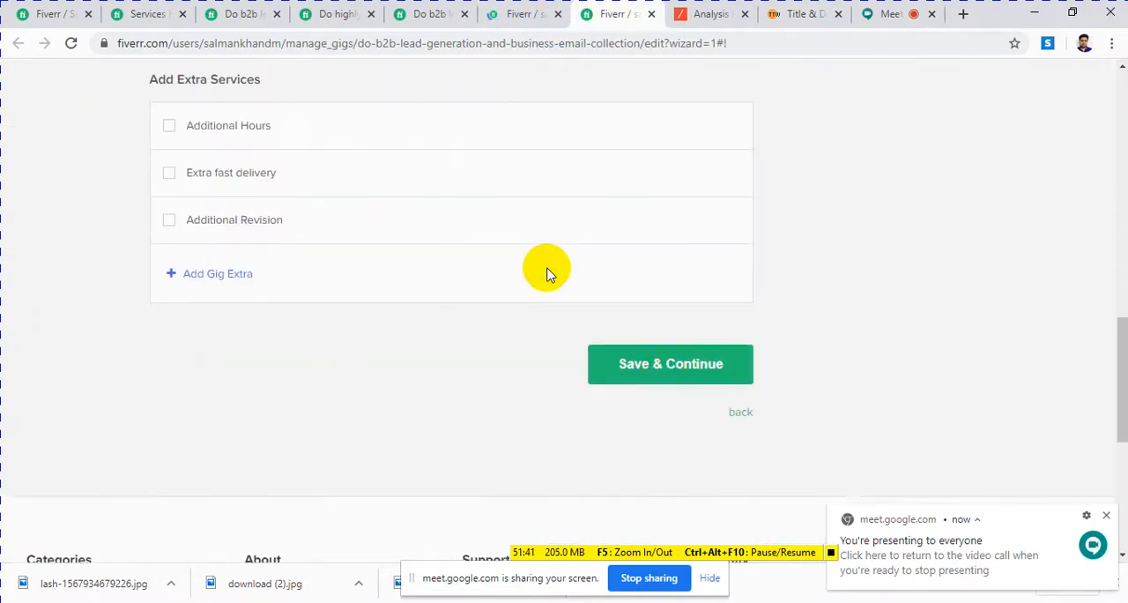
pyautogui.click(672, 369)
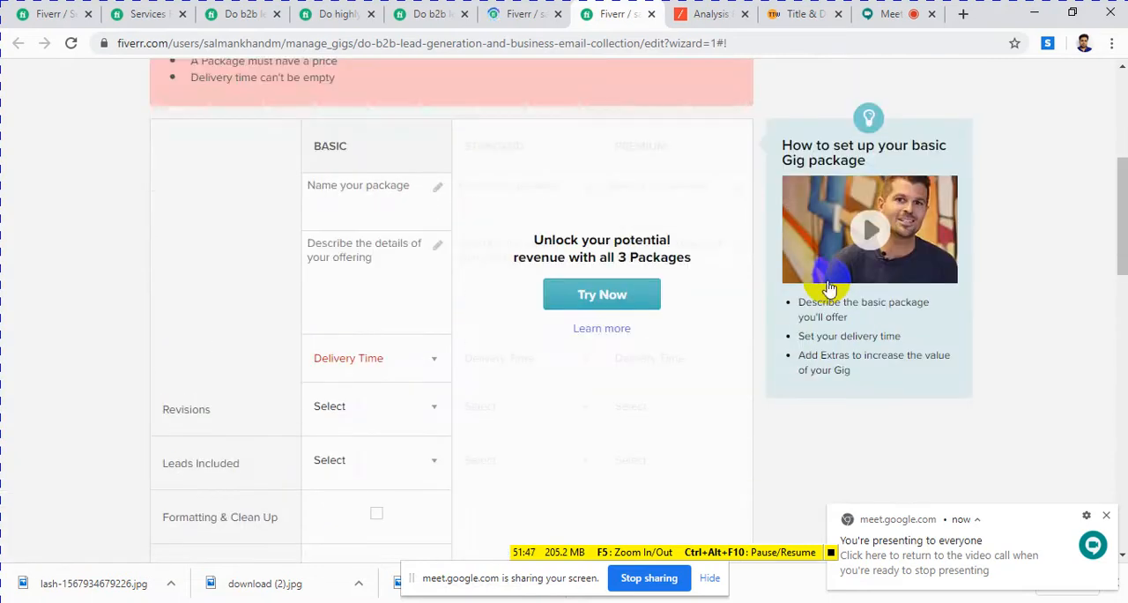
pyautogui.scroll(4, 828, 286)
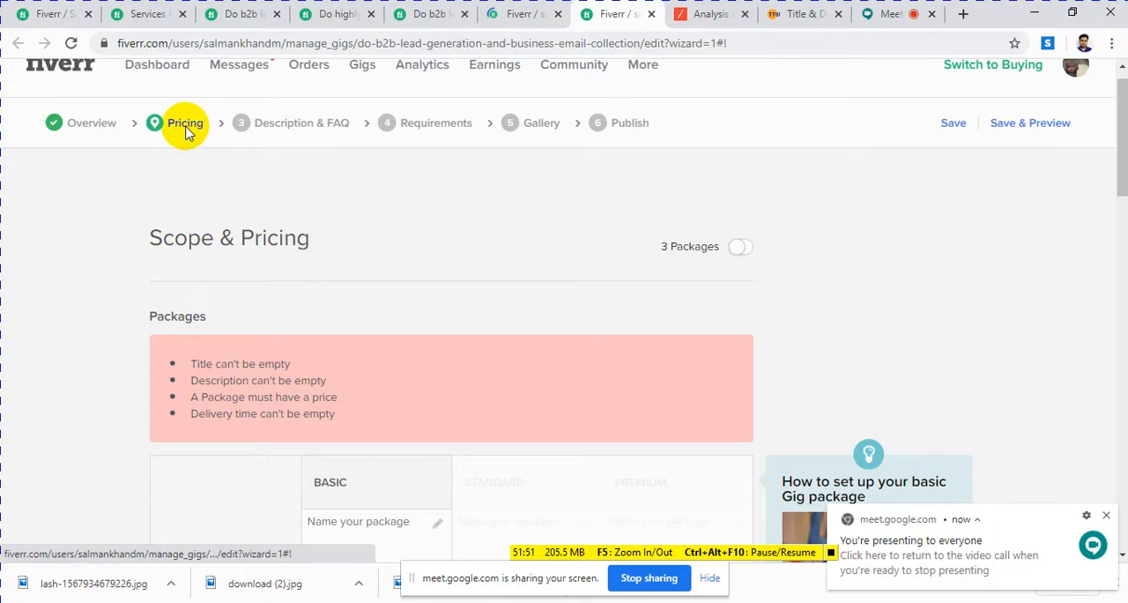
# Step: Look over the unfilled Scope & Pricing page and close that duplicate gig editor
pyautogui.scroll(-5, 379, 236)
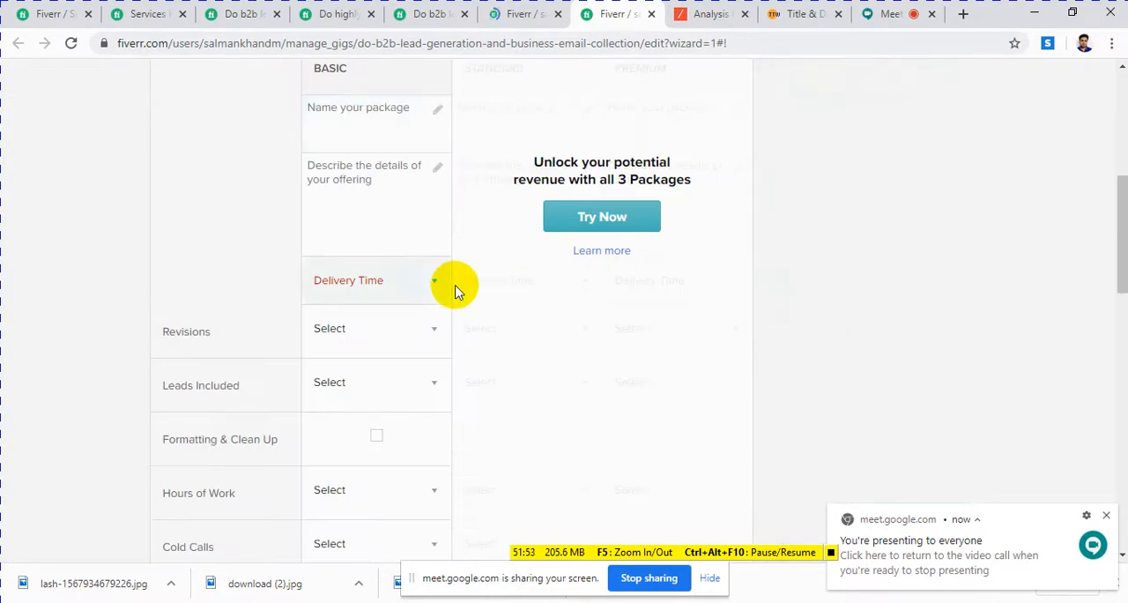
pyautogui.scroll(4, 455, 291)
pyautogui.scroll(1, 456, 291)
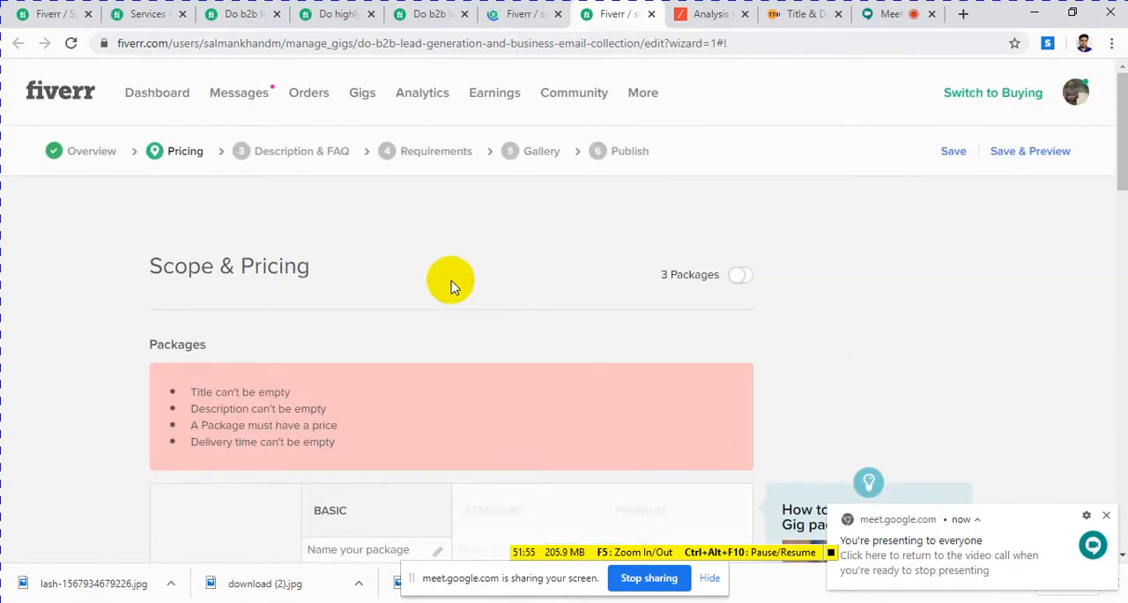
pyautogui.click(831, 553)
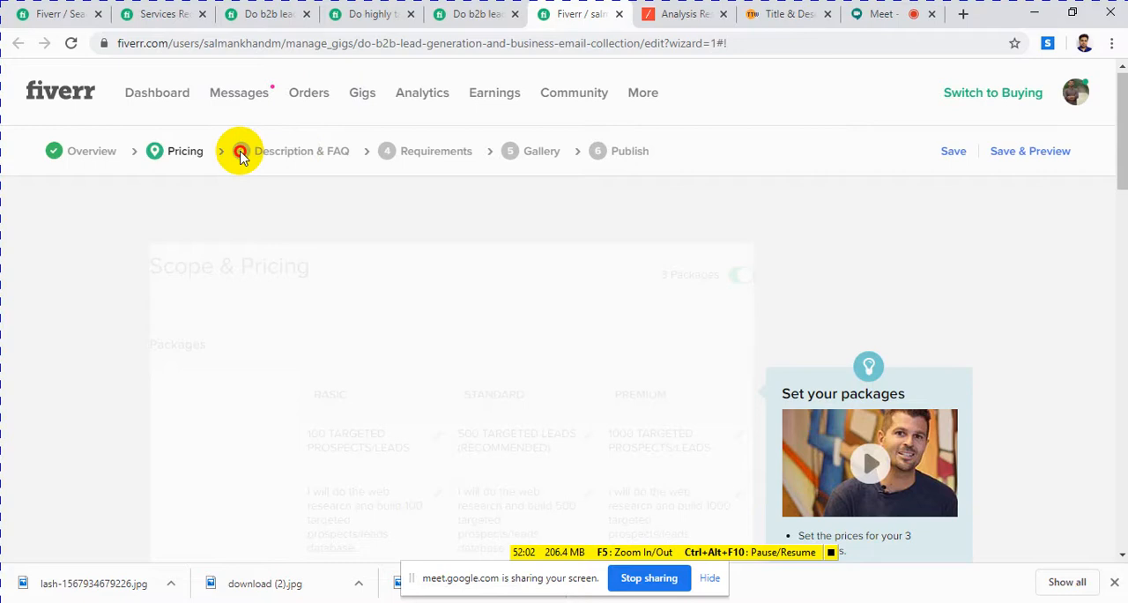
# Step: Save the filled three-package Scope & Pricing page and continue to the Description & FAQ stage
pyautogui.scroll(-10, 385, 215)
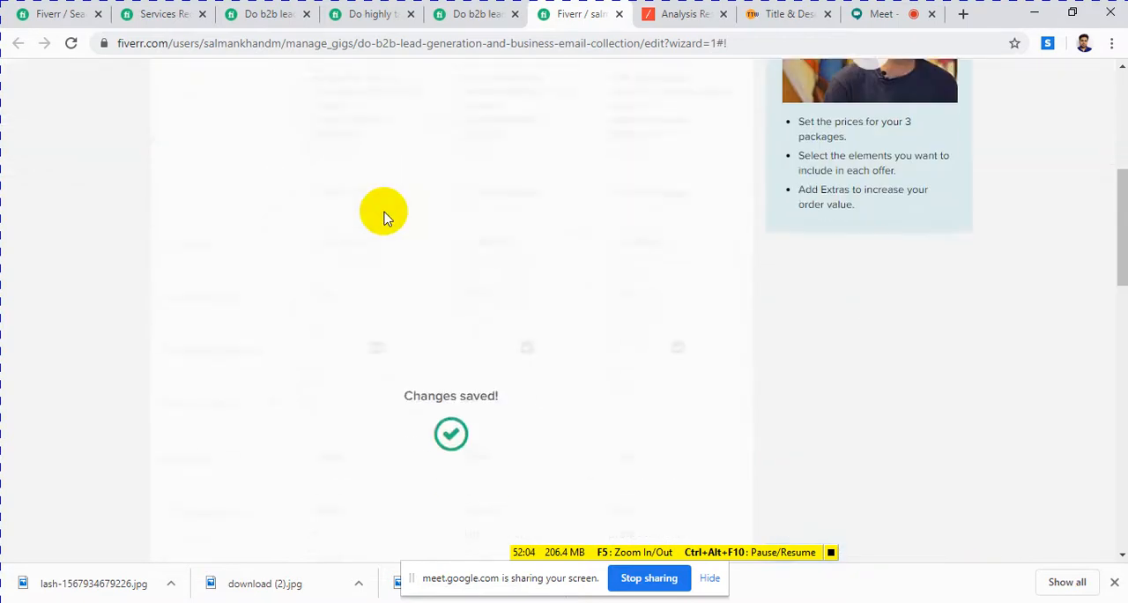
pyautogui.scroll(-3, 385, 220)
pyautogui.scroll(4, 385, 220)
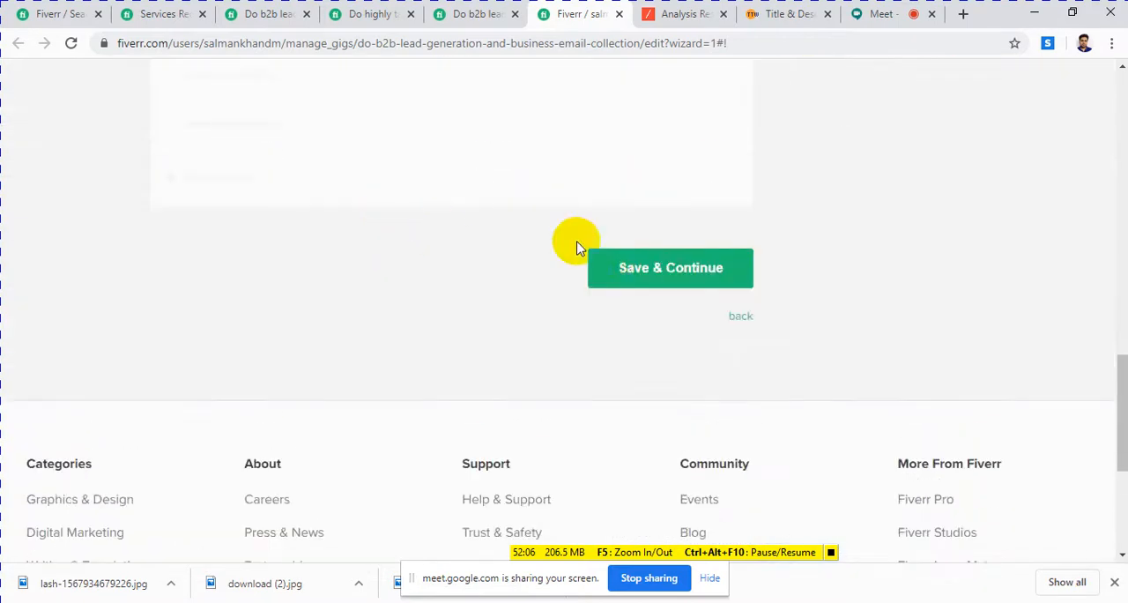
pyautogui.click(647, 271)
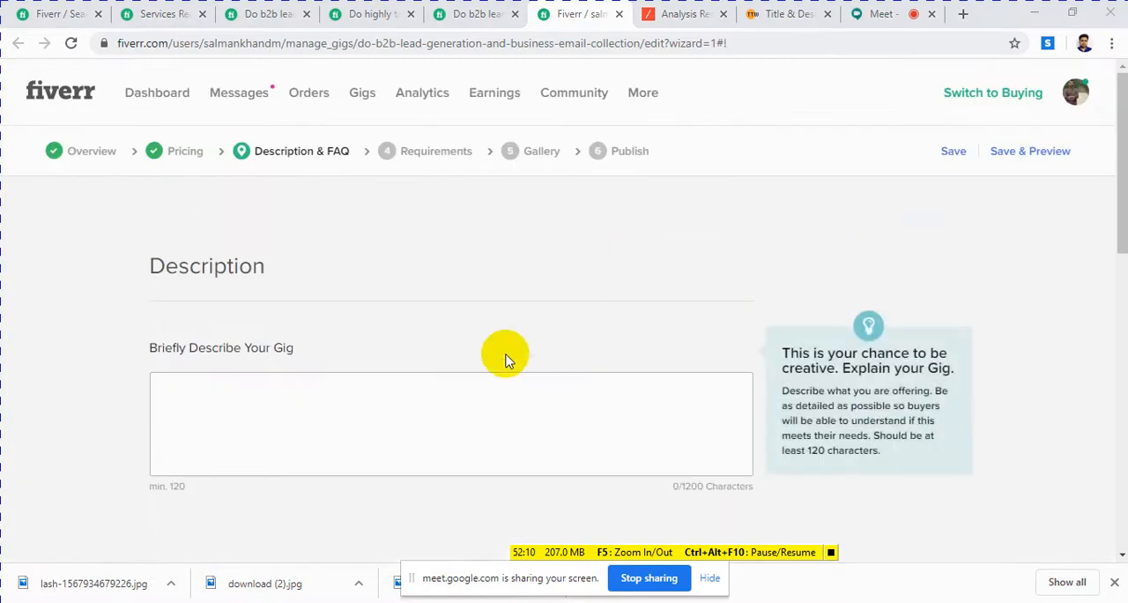
# Step: Switch to the Notepad keyword note, add the line "b2b b2b lead generation and targeted email collection" above the keywords, and minimise it
pyautogui.scroll(-3, 486, 327)
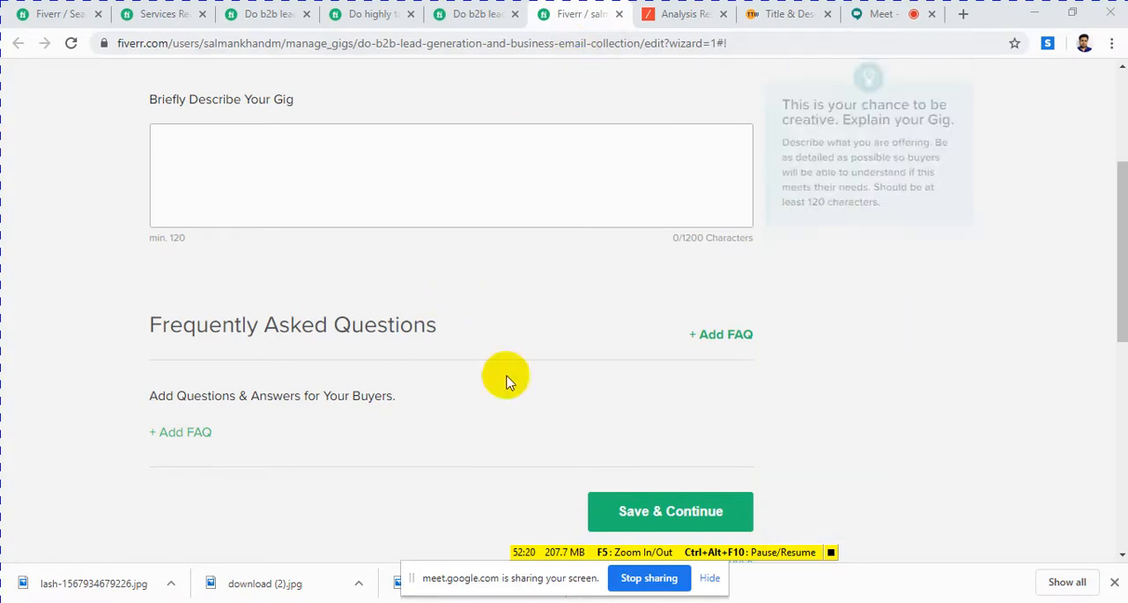
pyautogui.hotkey('alt', 'Tab')
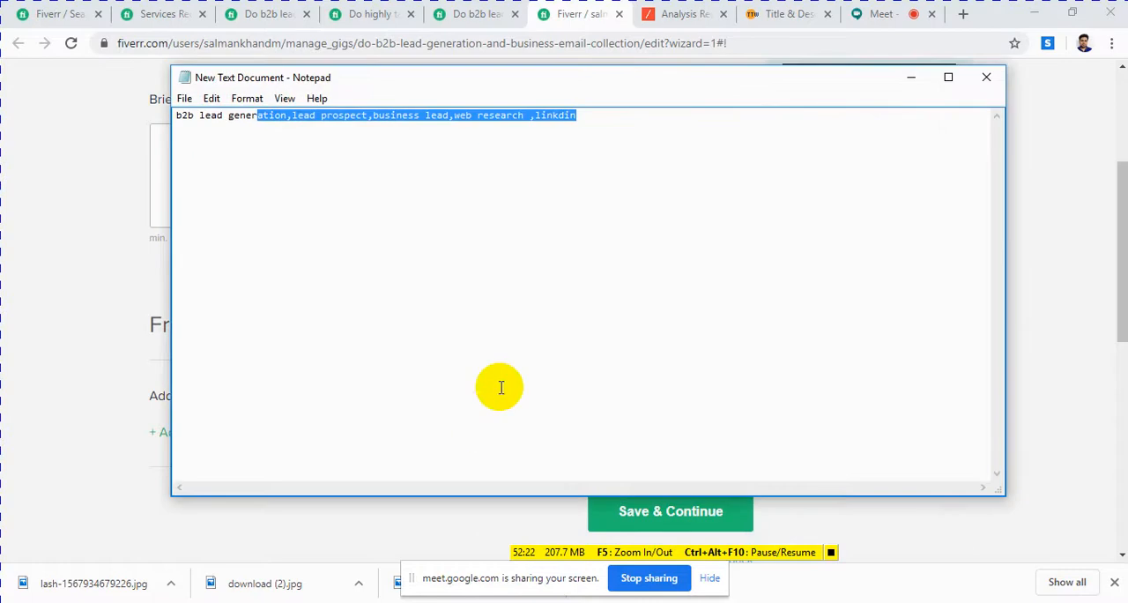
pyautogui.click(177, 116)
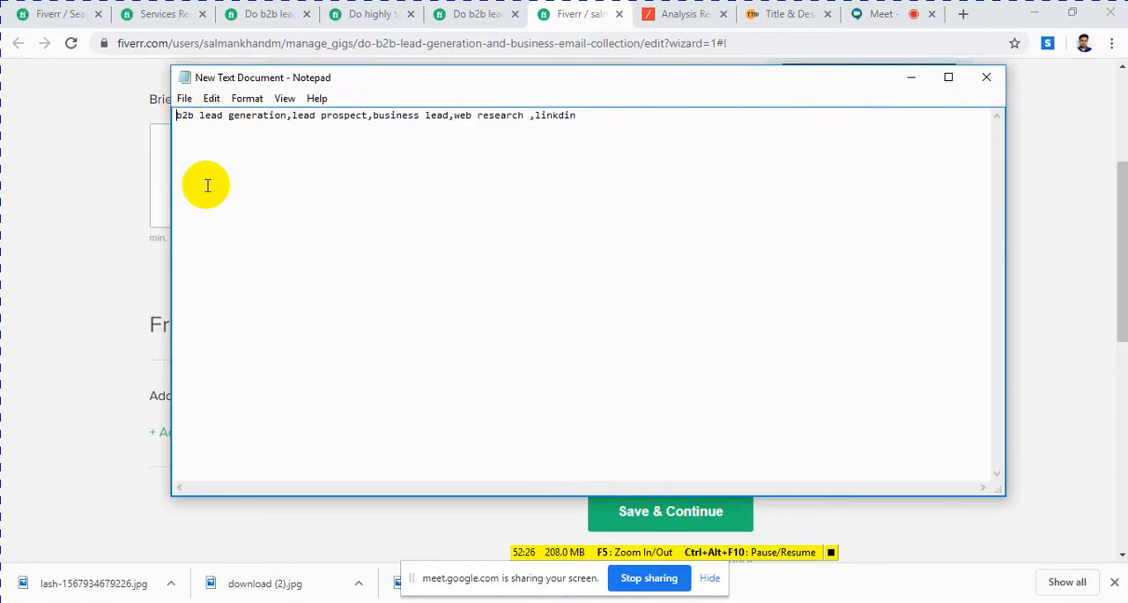
pyautogui.press('Return')
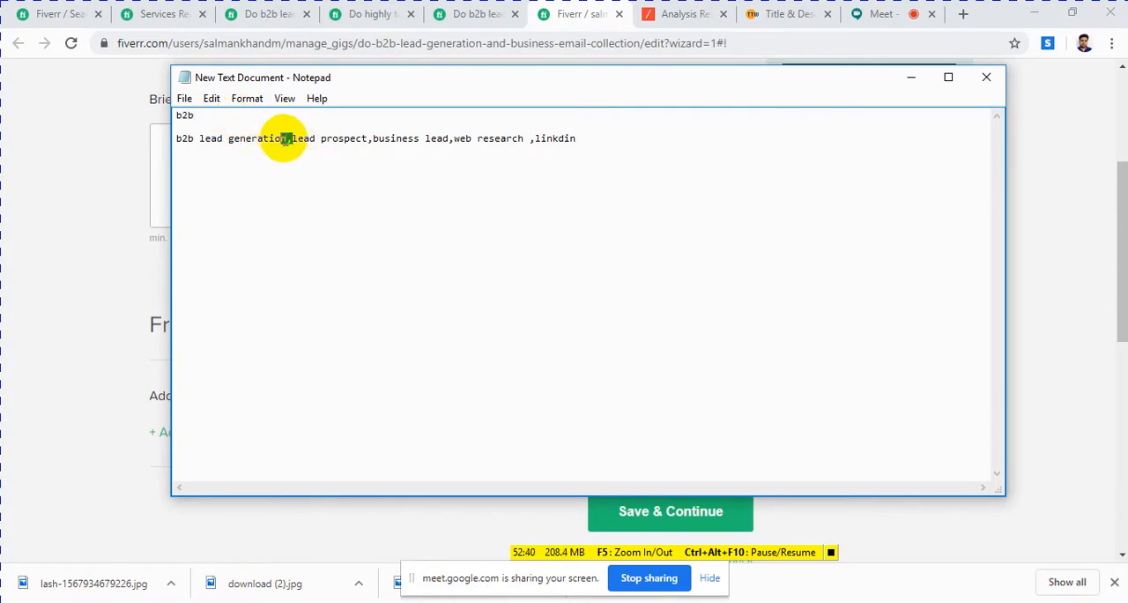
pyautogui.moveTo(286, 138); pyautogui.dragTo(171, 131)
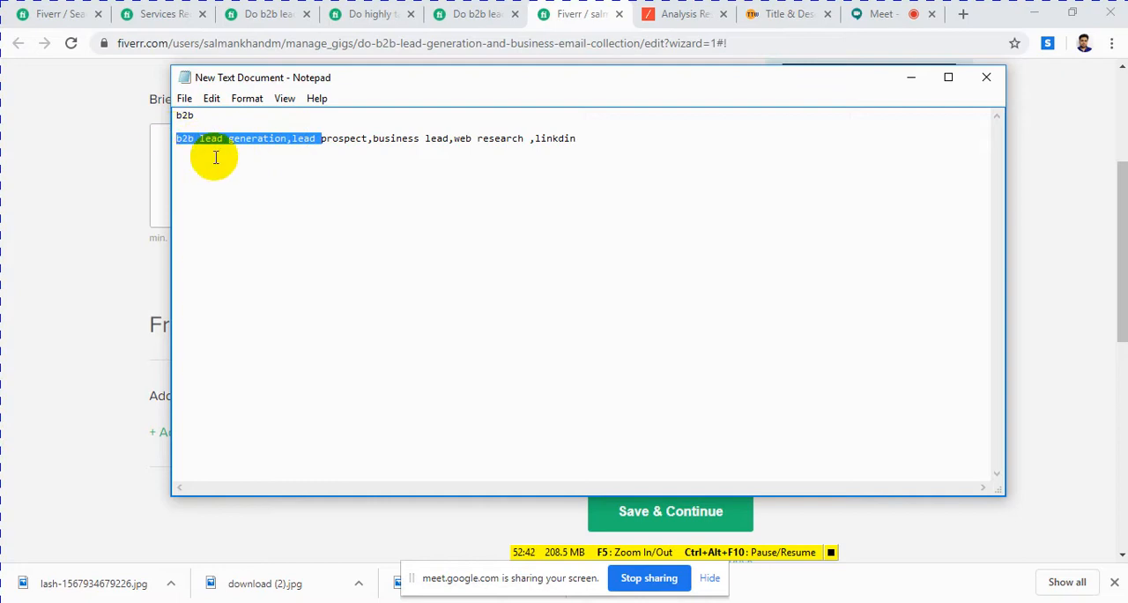
pyautogui.click(216, 119)
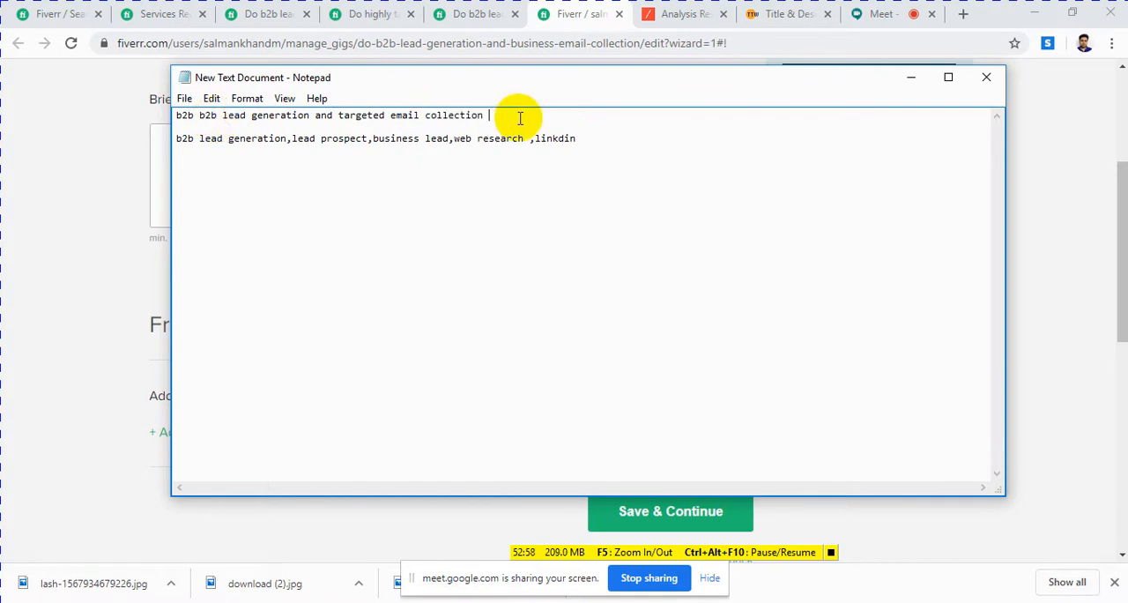
pyautogui.moveTo(516, 114); pyautogui.dragTo(175, 113)
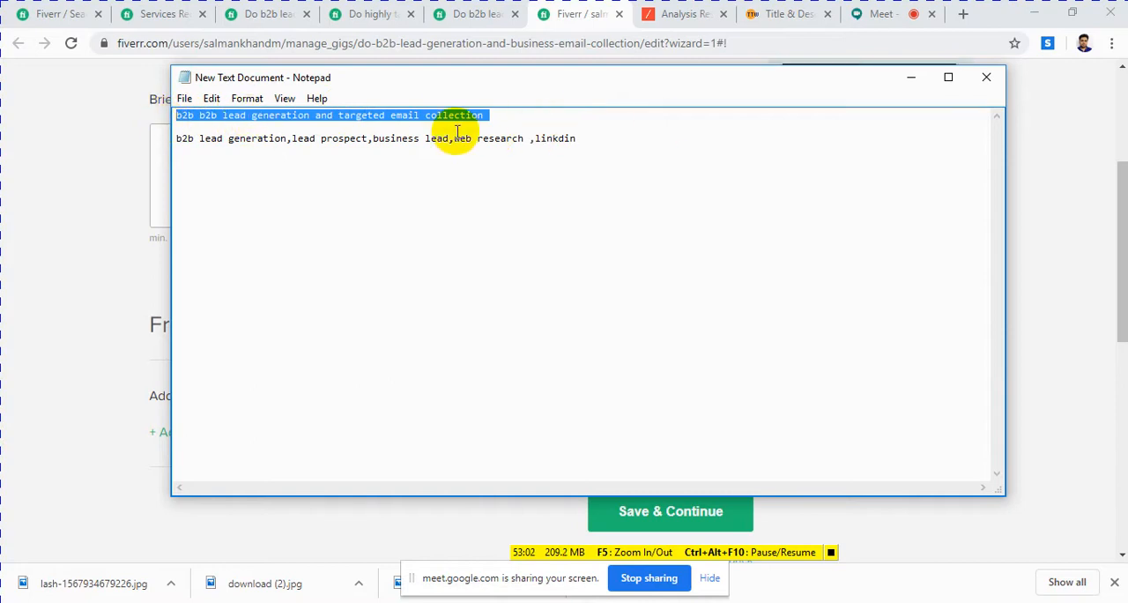
pyautogui.click(914, 84)
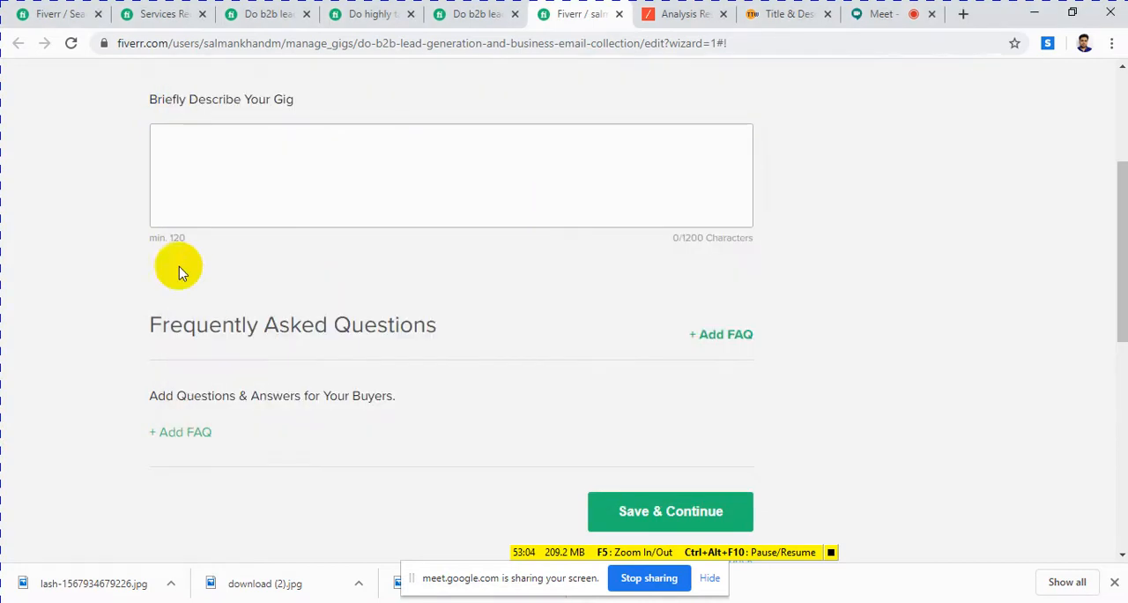
# Step: Switch to the reference gig for b2b lead generation and GEO targeted lead prospecting and locate its About This Gig description
pyautogui.click(396, 182)
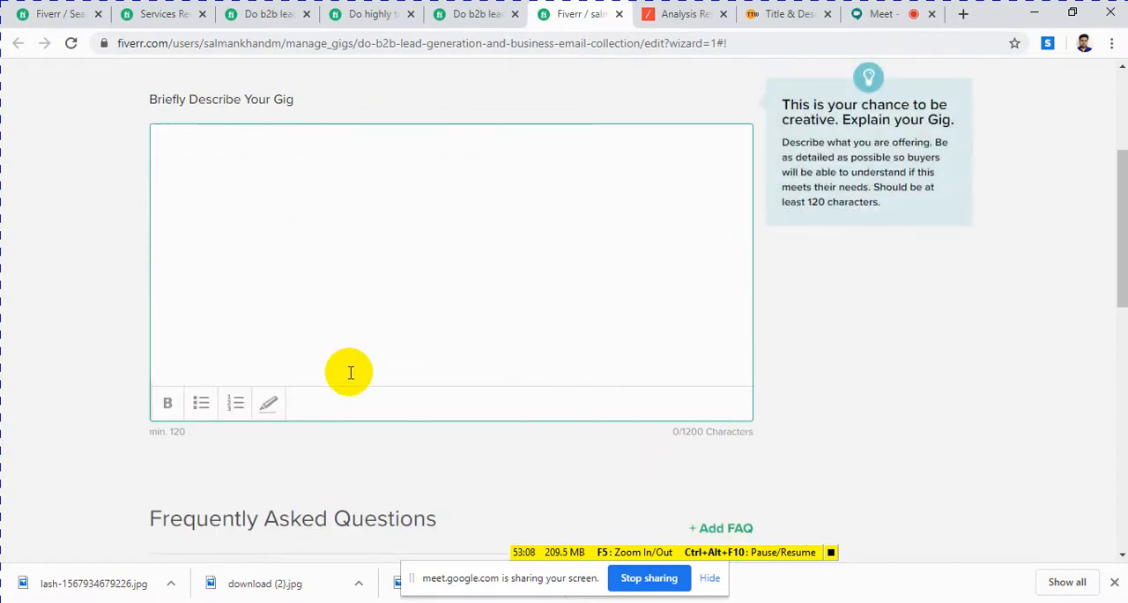
pyautogui.click(484, 15)
pyautogui.scroll(-5, 379, 295)
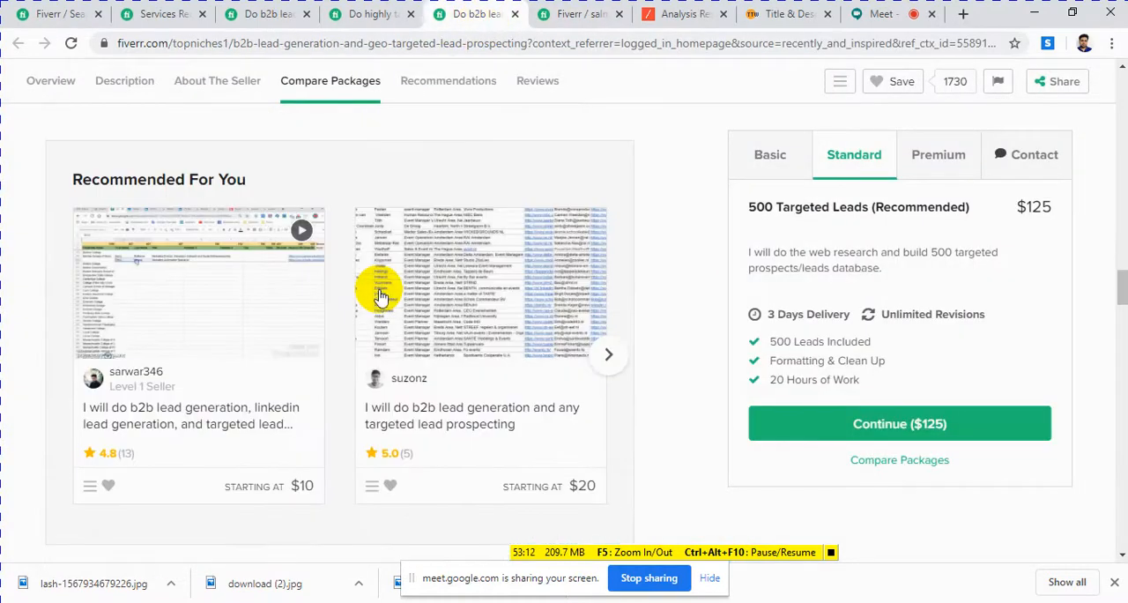
pyautogui.scroll(10, 378, 295)
pyautogui.scroll(-1, 415, 259)
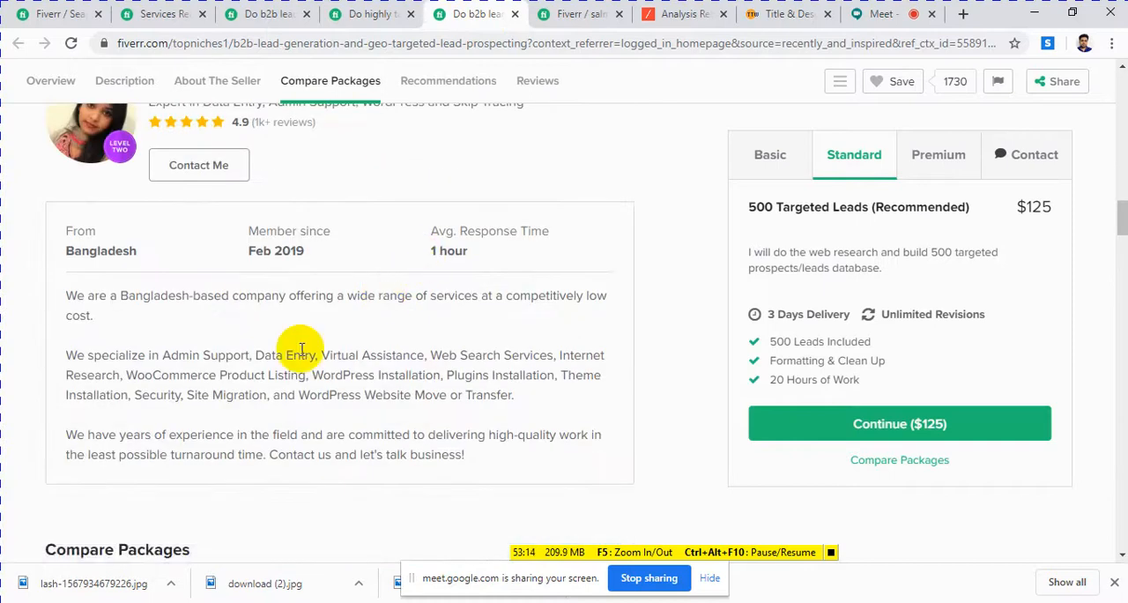
pyautogui.scroll(3, 176, 321)
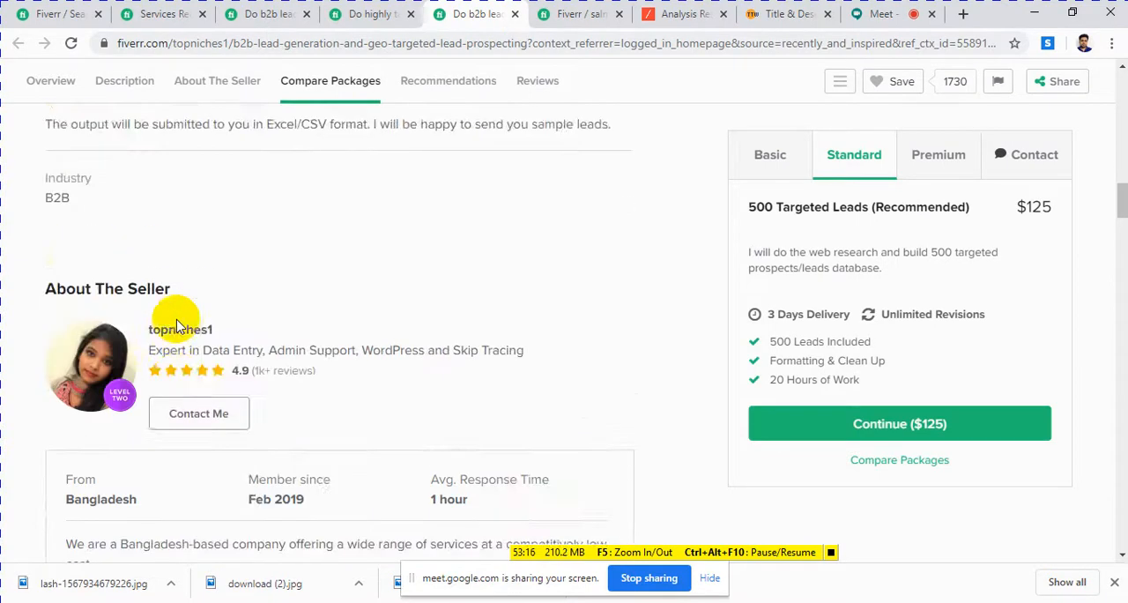
pyautogui.scroll(-4, 176, 322)
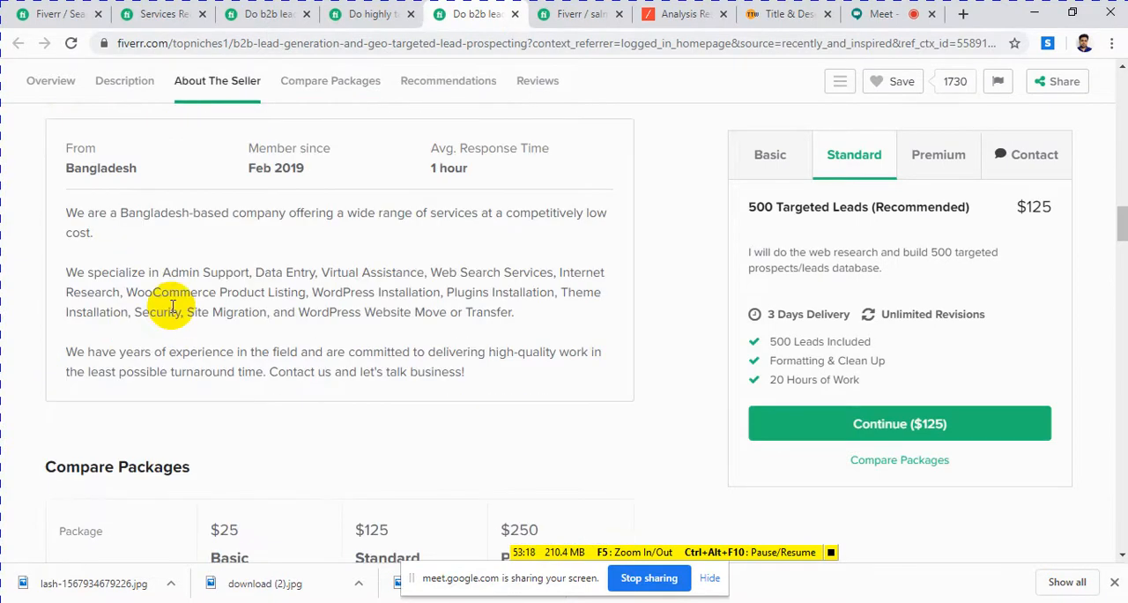
pyautogui.scroll(15, 172, 306)
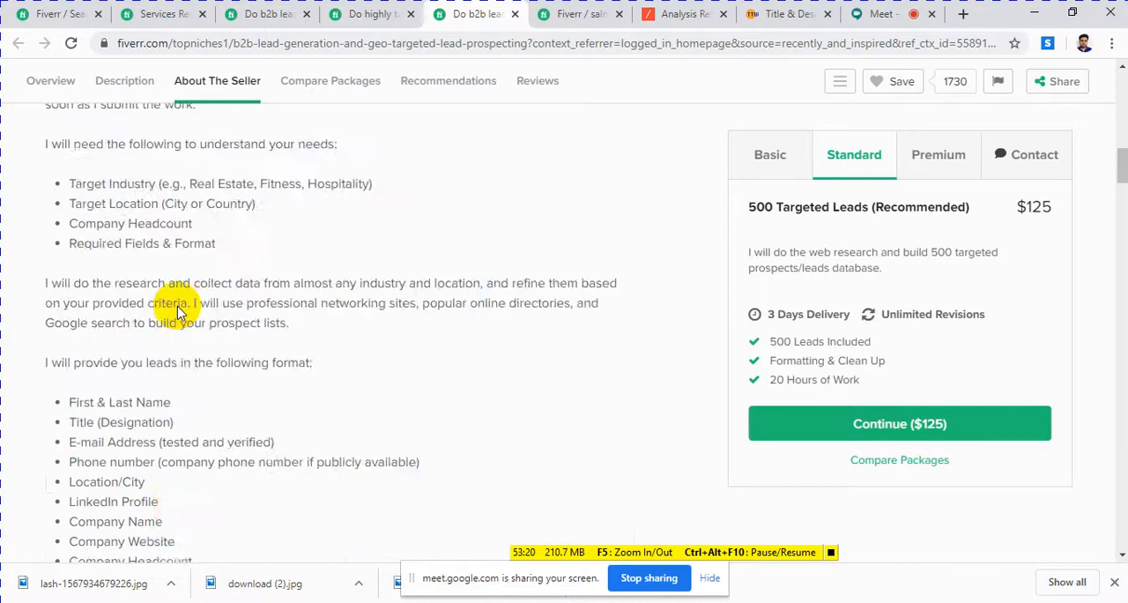
pyautogui.scroll(7, 177, 312)
pyautogui.scroll(-6, 176, 313)
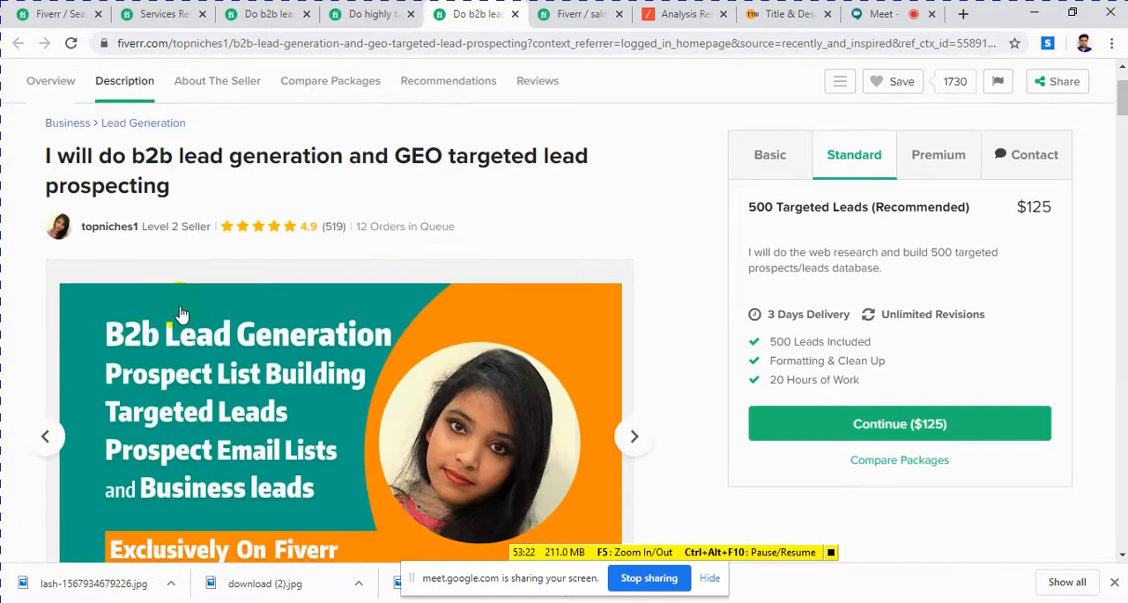
pyautogui.scroll(-5, 180, 313)
pyautogui.scroll(3, 276, 302)
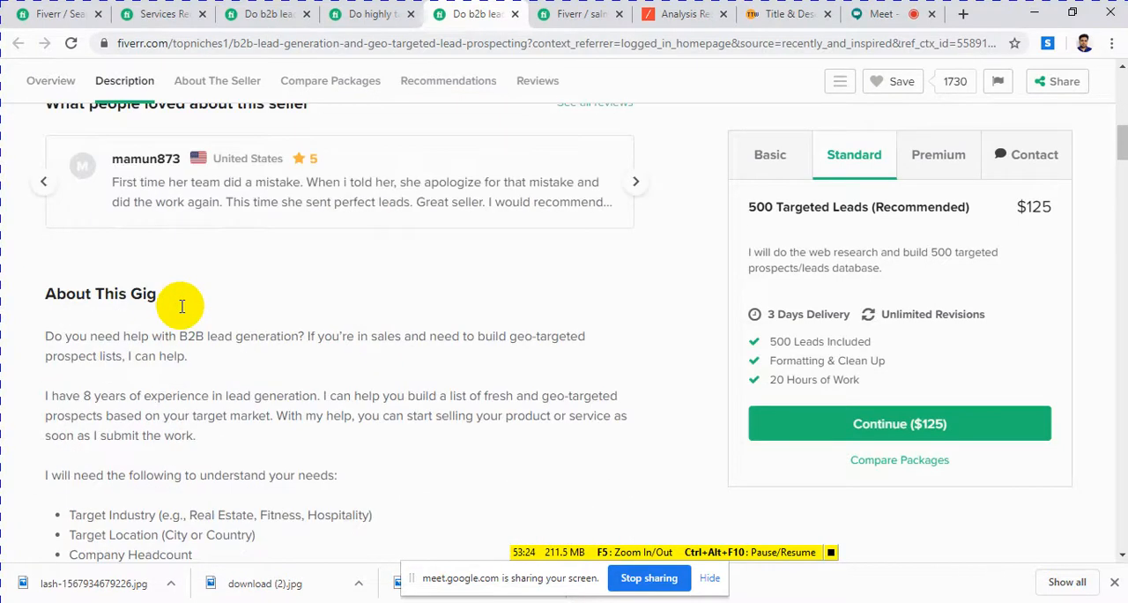
pyautogui.scroll(-1, 290, 302)
pyautogui.scroll(-1, 299, 381)
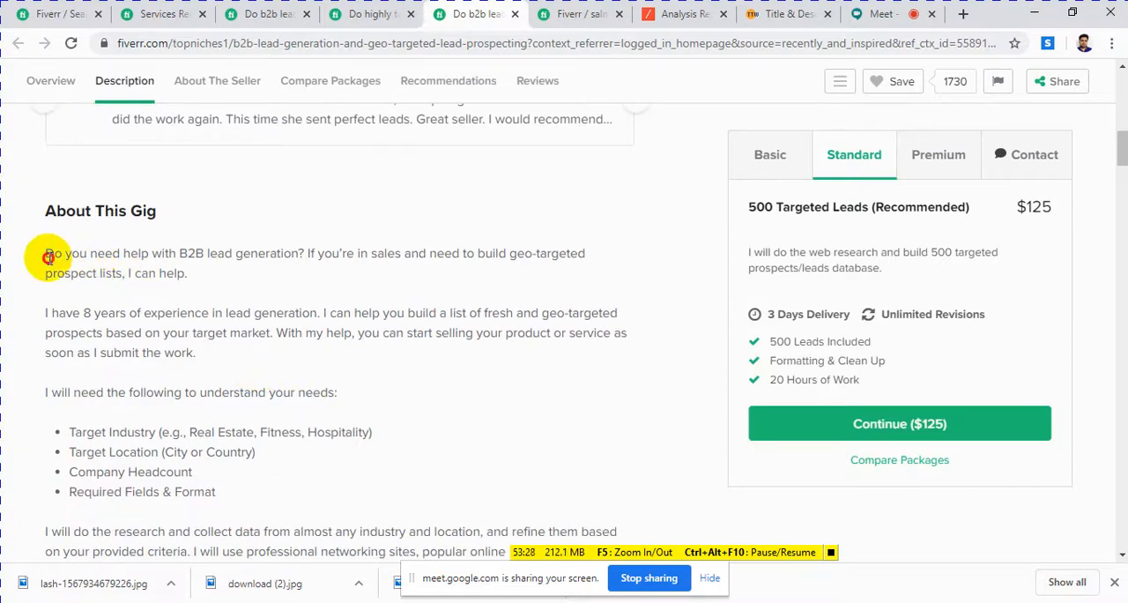
# Step: Examine how the reference description uses the B2B lead generation keyword and lists the client requirements and lead format
pyautogui.moveTo(48, 256); pyautogui.dragTo(195, 253)
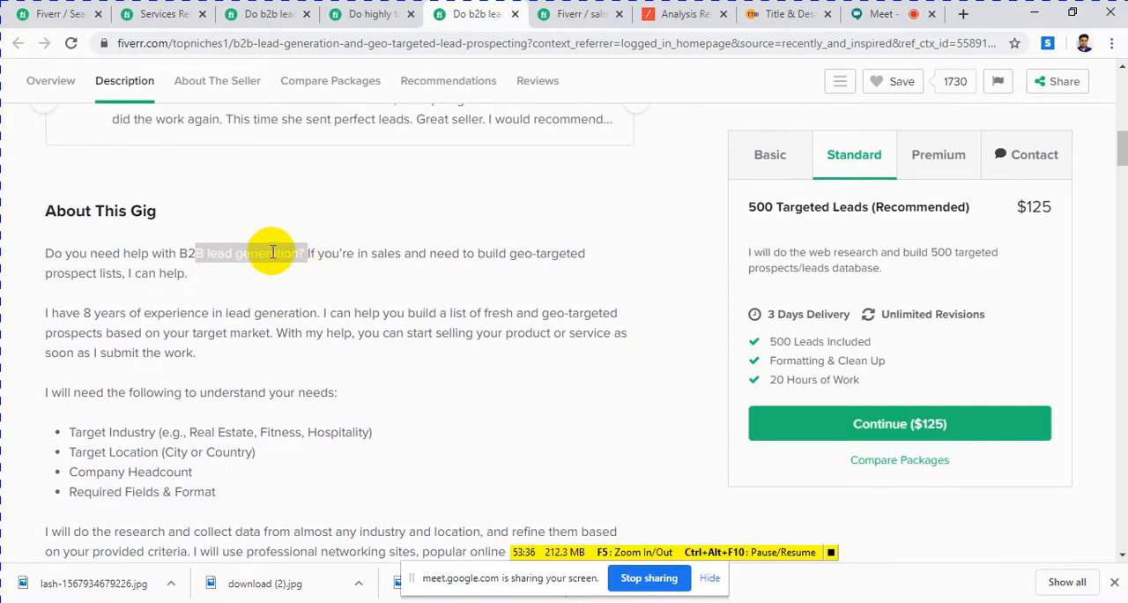
pyautogui.scroll(-3, 519, 280)
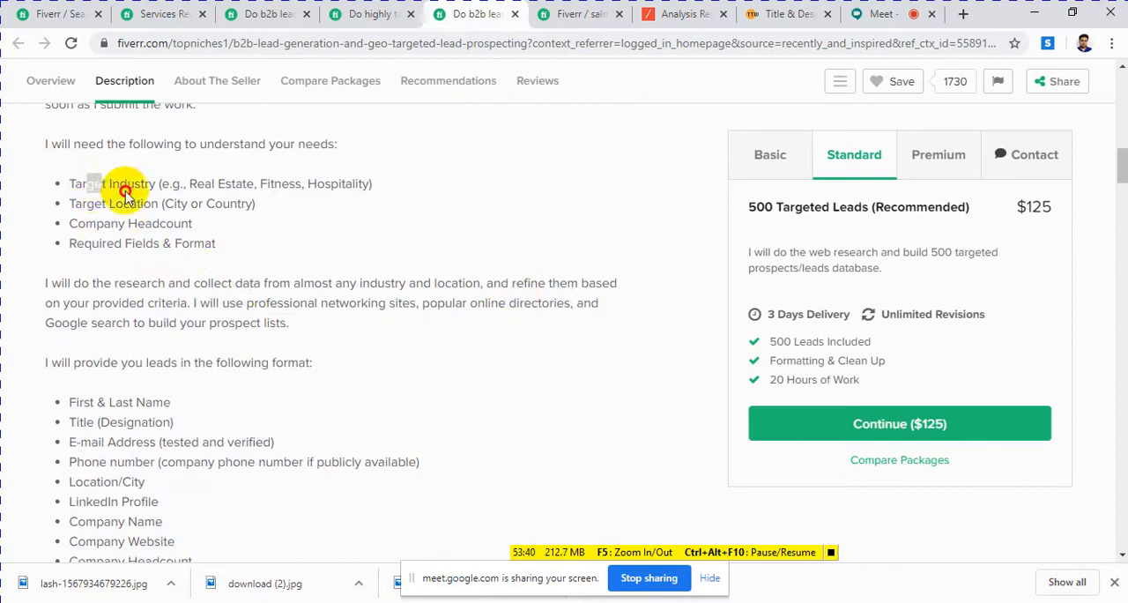
pyautogui.moveTo(90, 183); pyautogui.dragTo(113, 203)
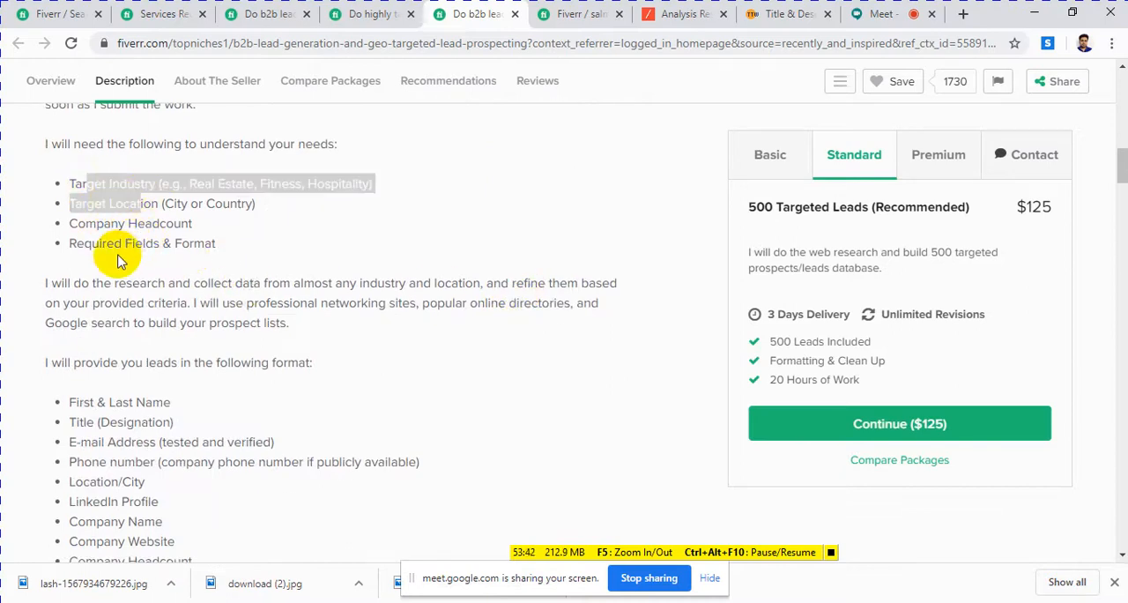
pyautogui.scroll(-1, 141, 269)
pyautogui.scroll(-4, 148, 276)
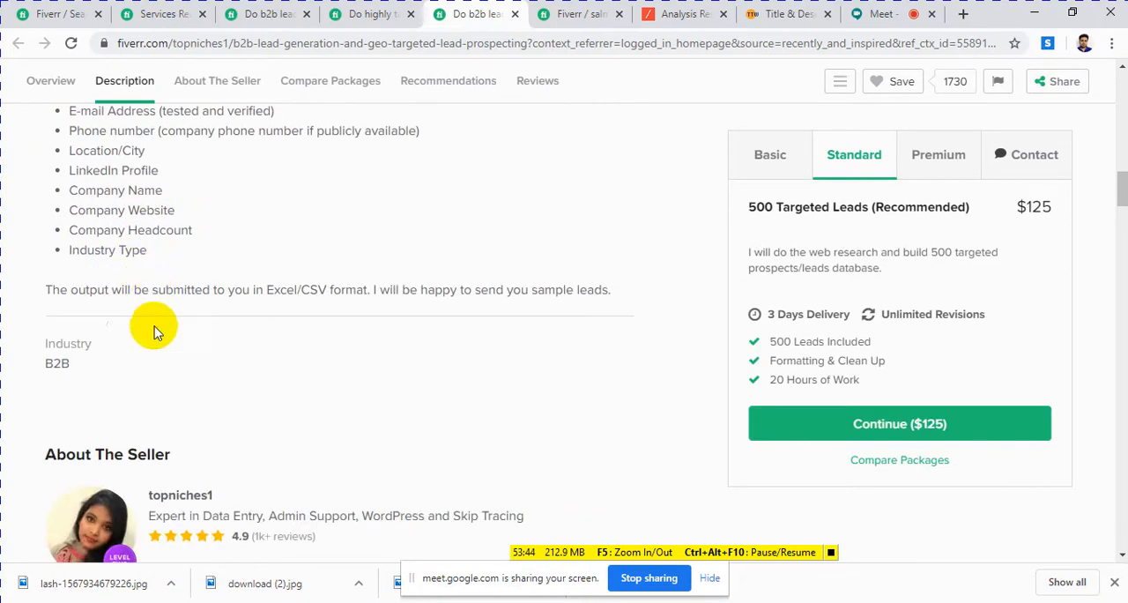
pyautogui.scroll(6, 410, 361)
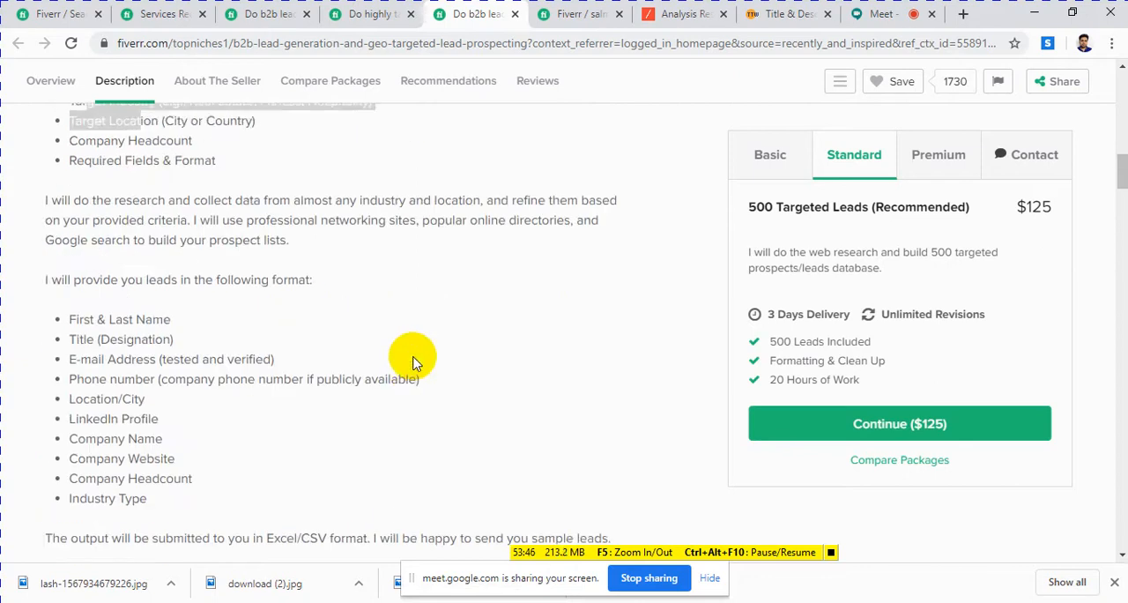
pyautogui.scroll(-2, 296, 416)
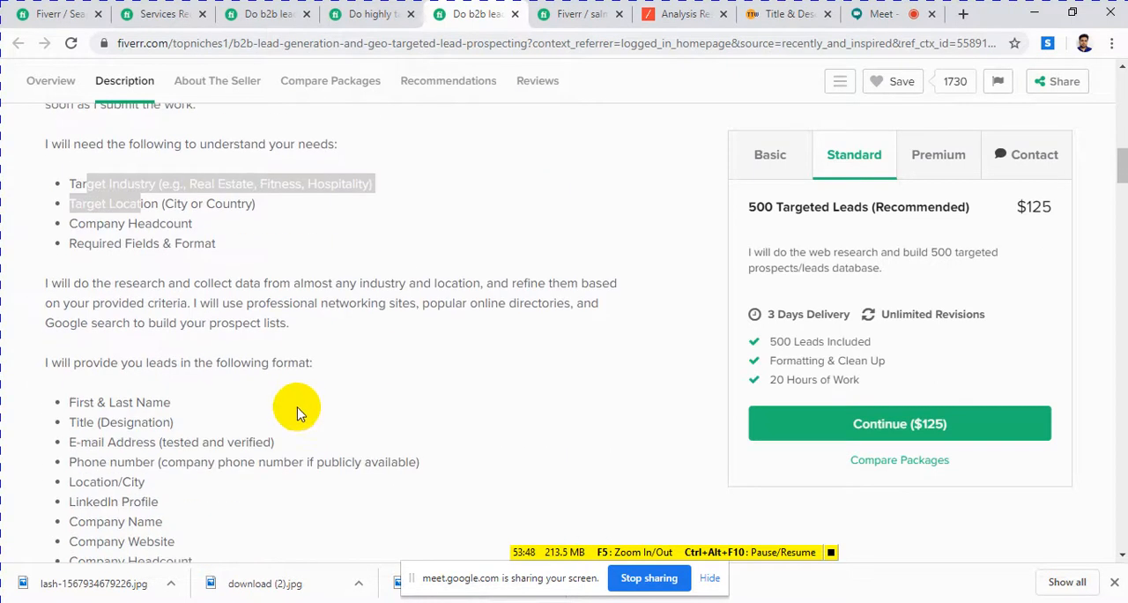
pyautogui.scroll(-3, 290, 421)
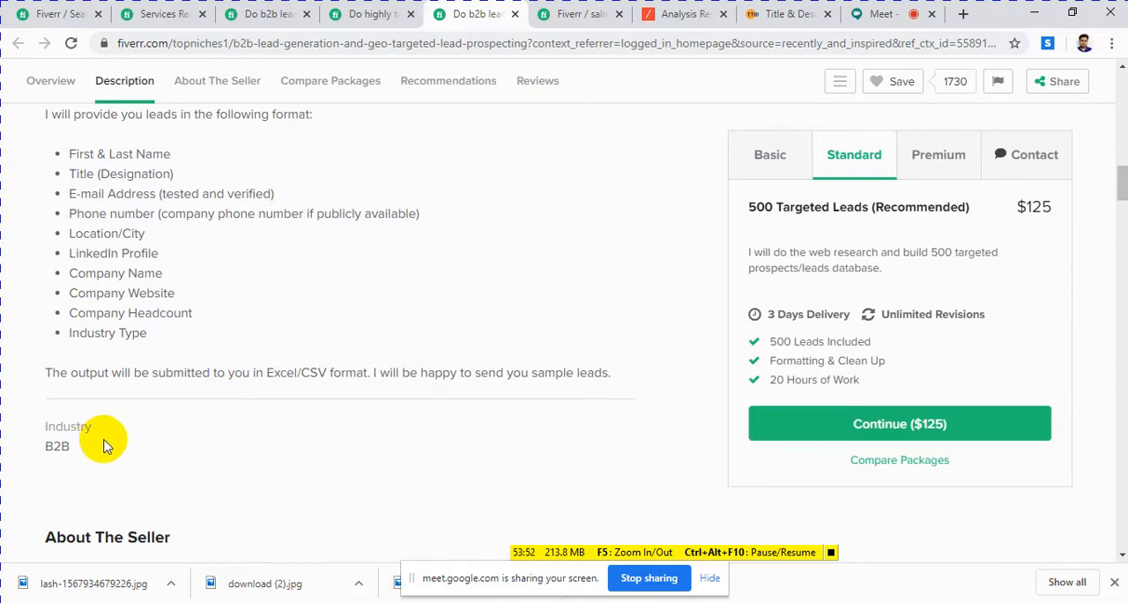
# Step: Copy the reference gig's full About This Gig text into the gig editor's Briefly Describe Your Gig field
pyautogui.moveTo(607, 374); pyautogui.dragTo(94, 192)
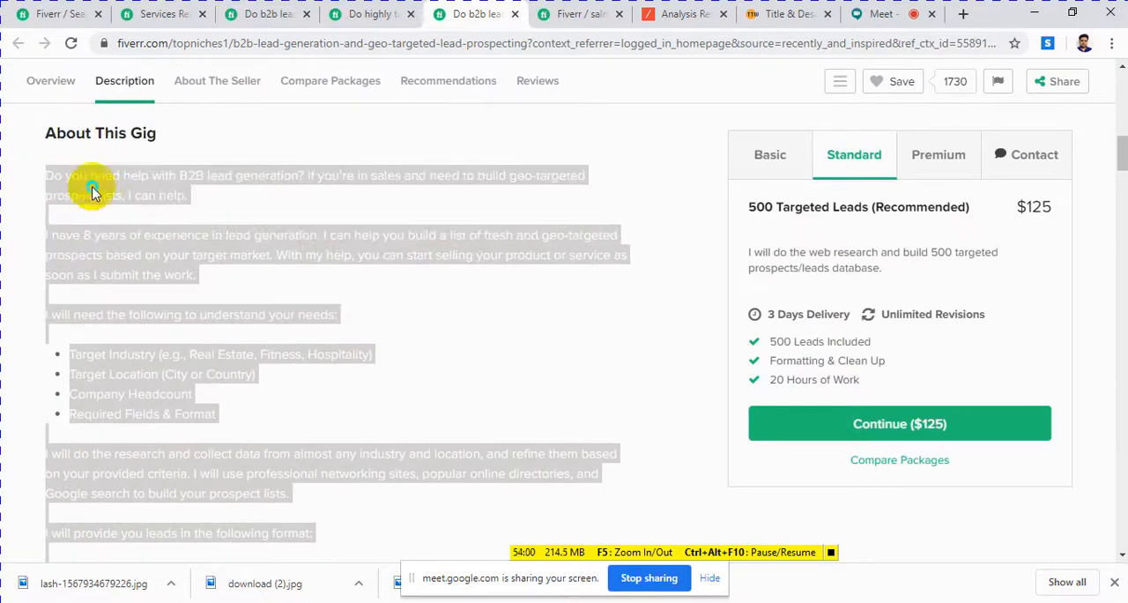
pyautogui.rightClick(93, 193)
pyautogui.click(113, 199)
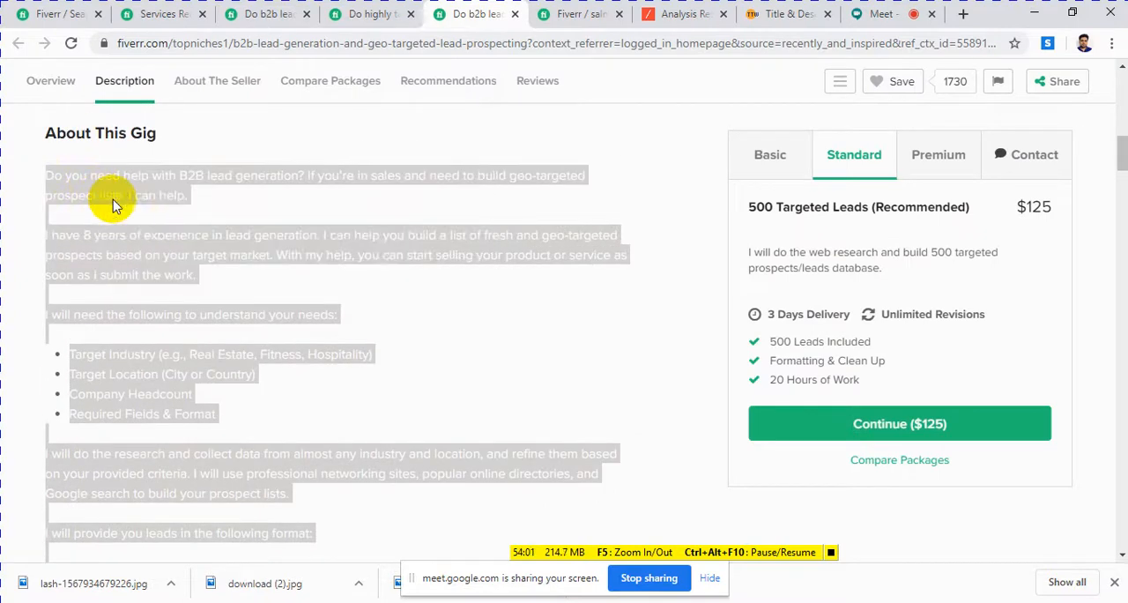
pyautogui.click(574, 16)
pyautogui.click(235, 143)
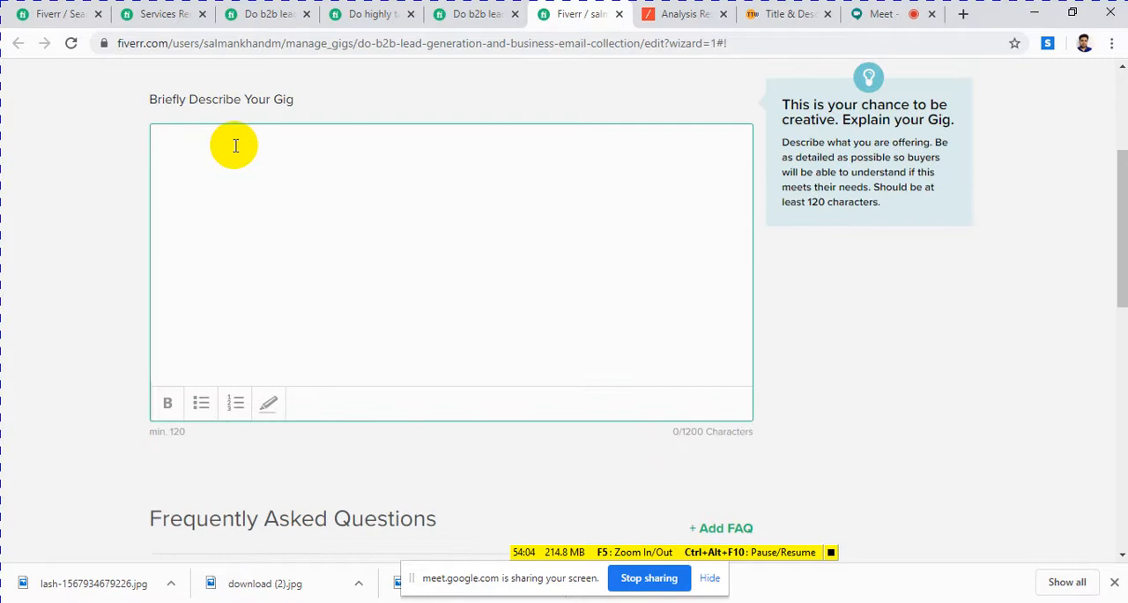
pyautogui.hotkey('ctrl', 'v')
pyautogui.scroll(3, 230, 143)
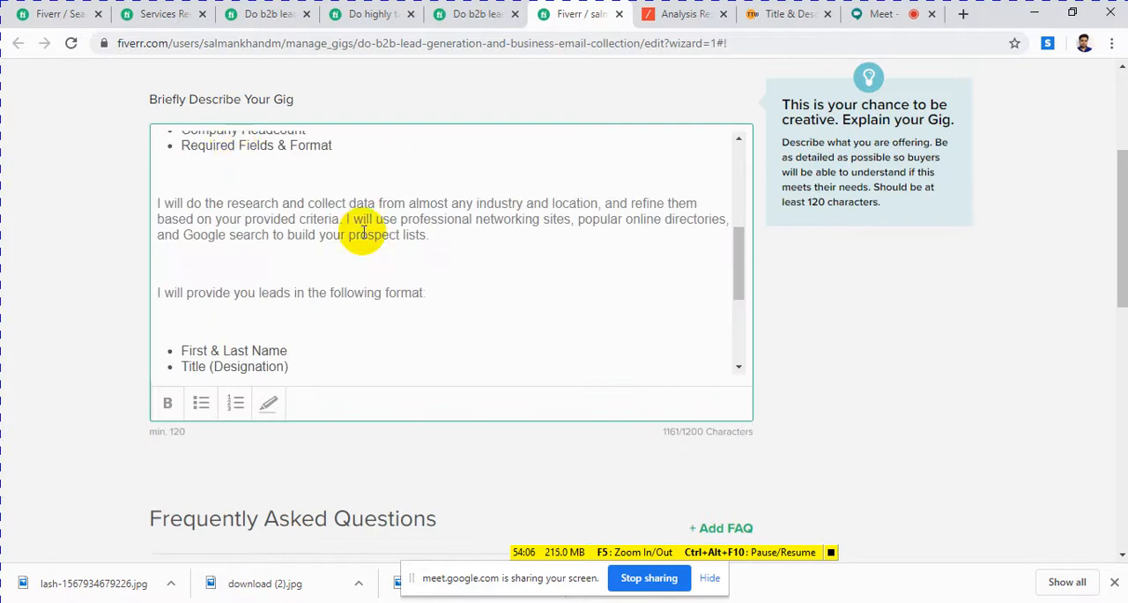
pyautogui.scroll(5, 352, 254)
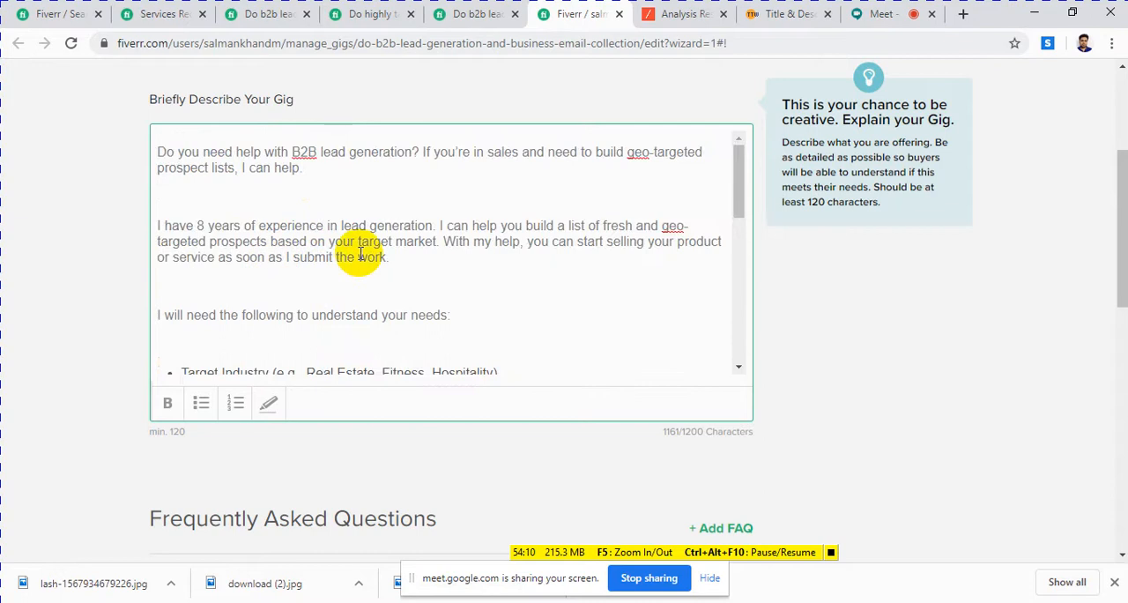
# Step: Highlight the keyword "B2B lead generation" in the opening sentence of the pasted gig description
pyautogui.moveTo(254, 152); pyautogui.dragTo(394, 153)
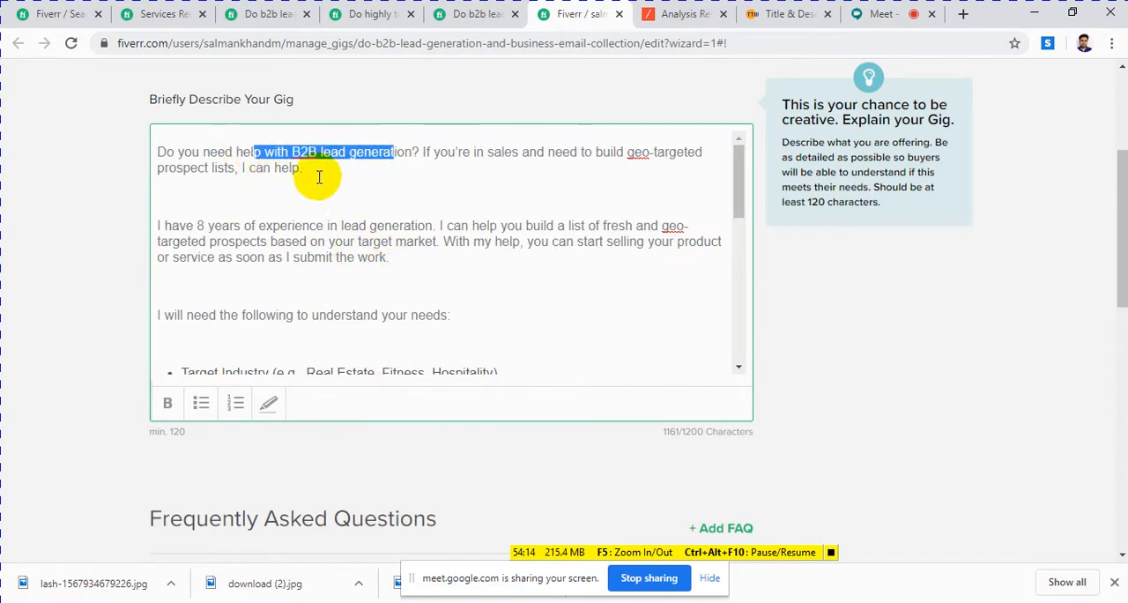
pyautogui.click(276, 153)
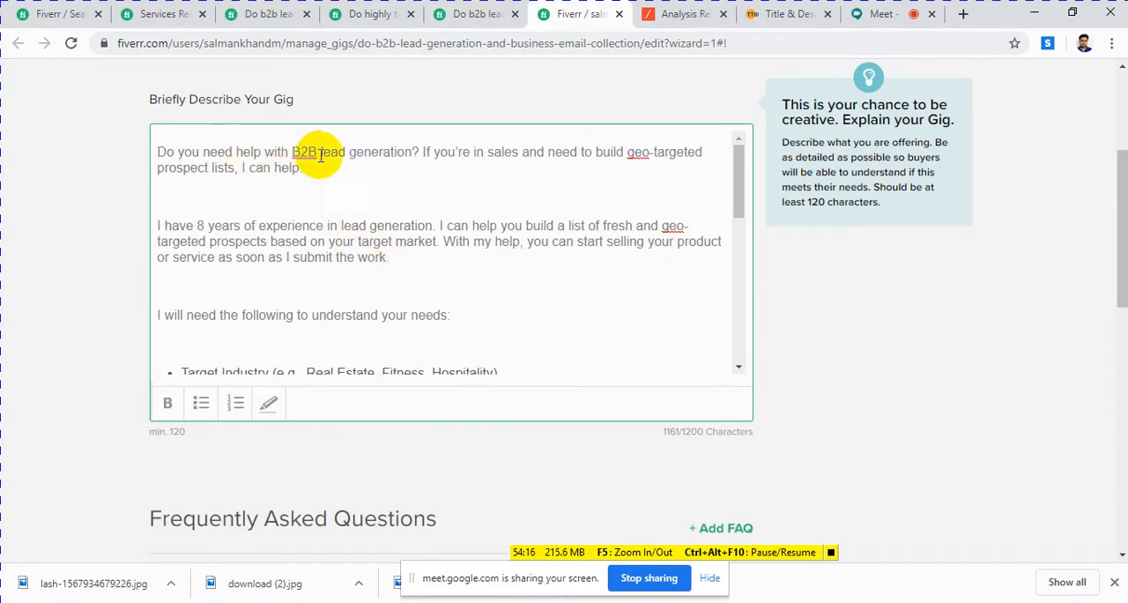
pyautogui.moveTo(292, 153); pyautogui.dragTo(408, 155)
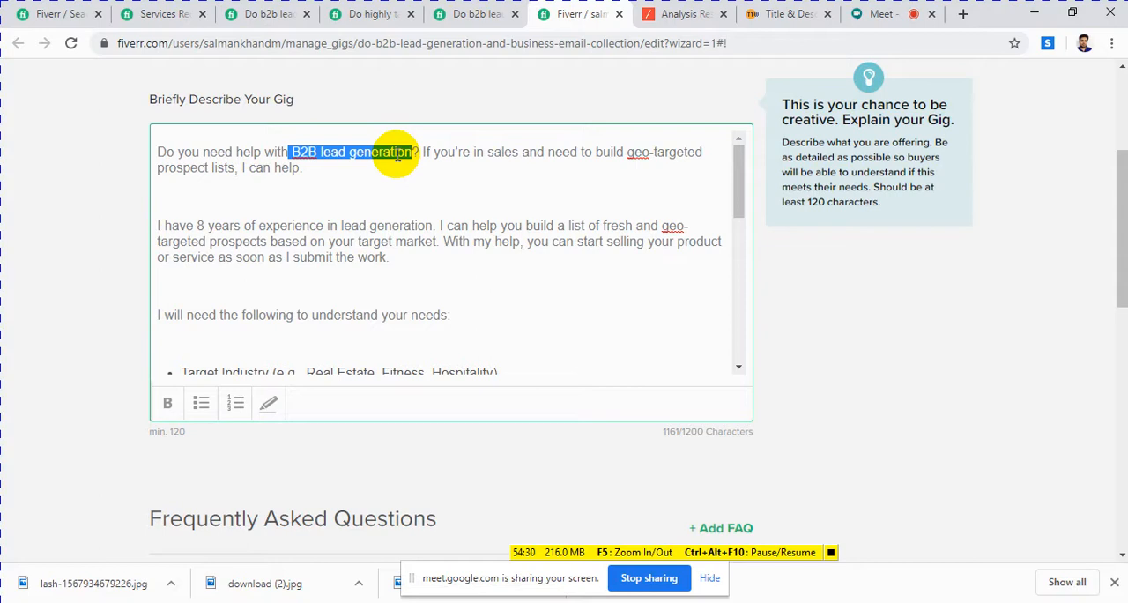
# Step: Switch to the LSIGraph keyword research page and copy "b2b b2b lead generation" from the first line of the Notepad keyword note
pyautogui.click(675, 14)
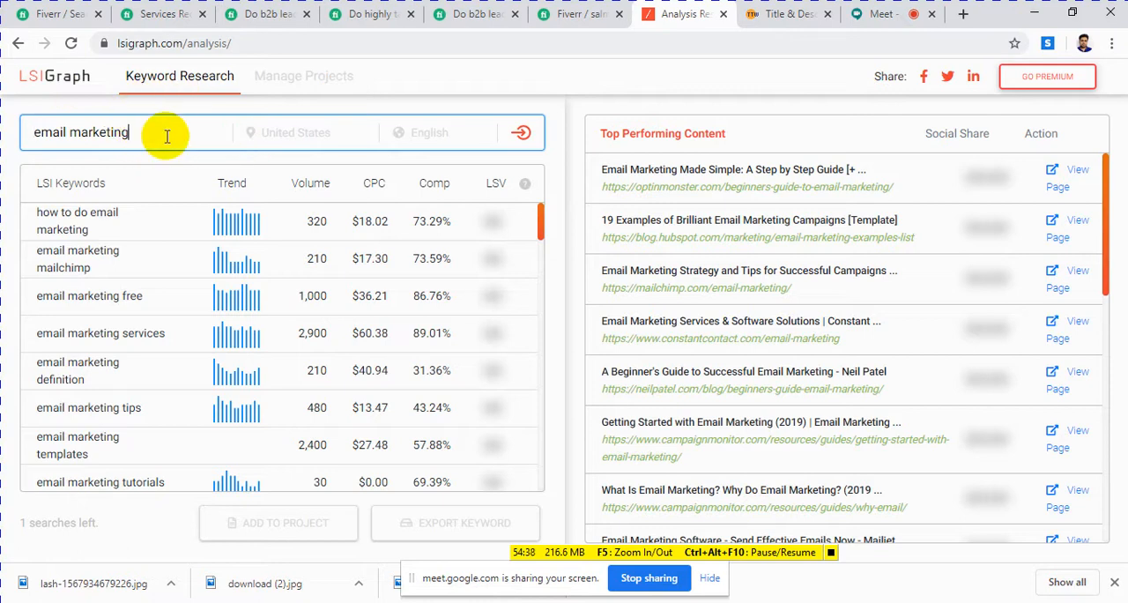
pyautogui.moveTo(166, 136); pyautogui.dragTo(25, 132)
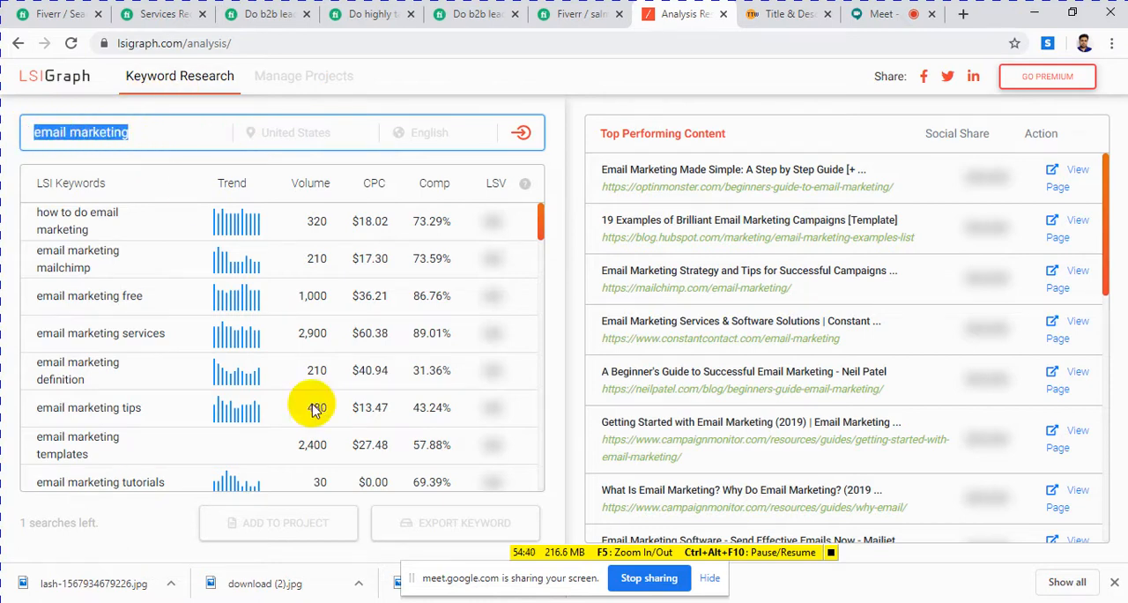
pyautogui.click(438, 601)
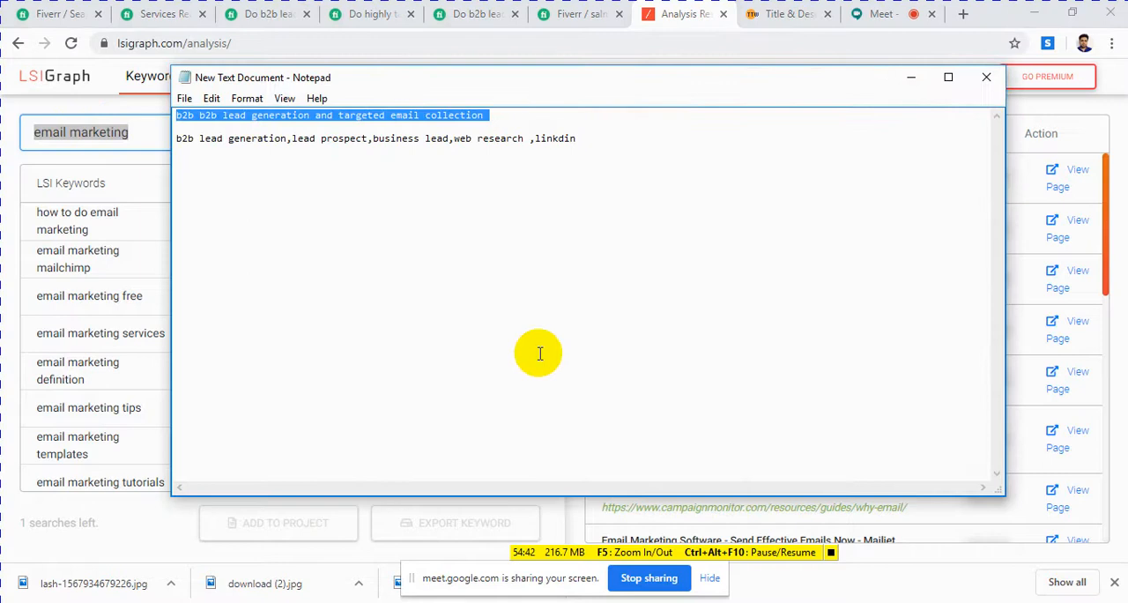
pyautogui.click(269, 123)
pyautogui.moveTo(316, 117); pyautogui.dragTo(171, 111)
pyautogui.rightClick(199, 124)
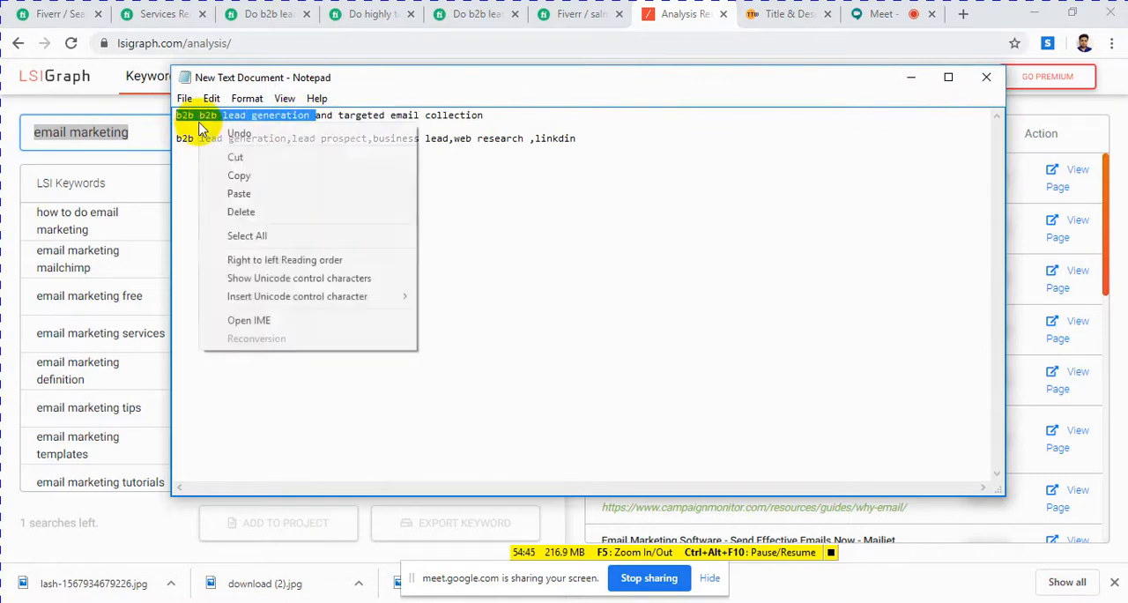
pyautogui.click(247, 178)
# Step: Return to LSIGraph, replace the search term with the copied keyword trimmed to "b2b lead generation", and run the search
pyautogui.click(346, 601)
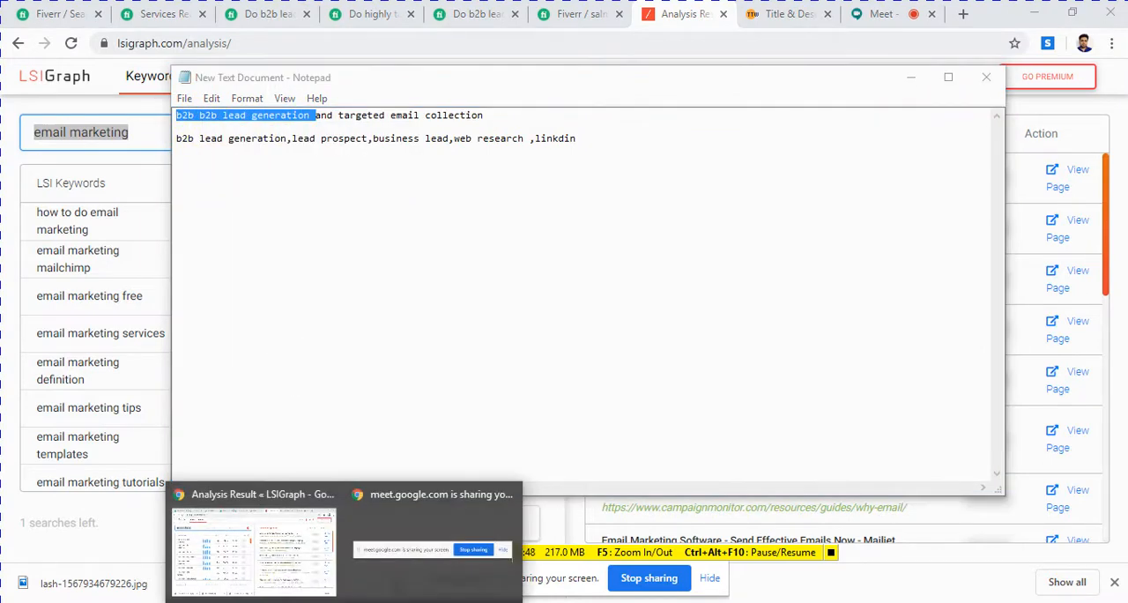
pyautogui.click(291, 577)
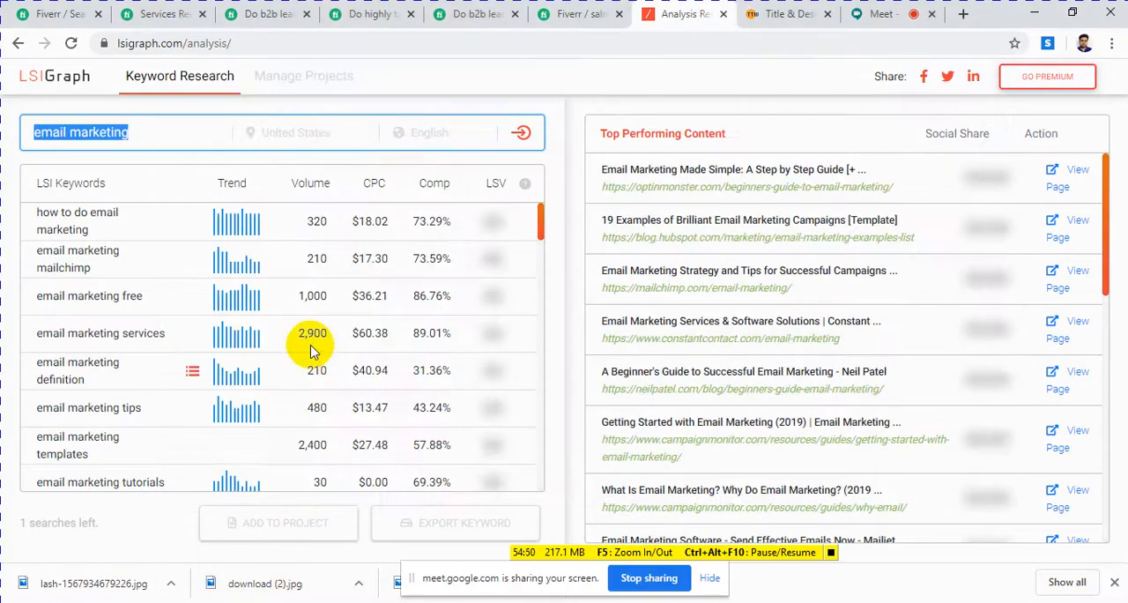
pyautogui.click(140, 133)
pyautogui.moveTo(139, 133); pyautogui.dragTo(2, 135)
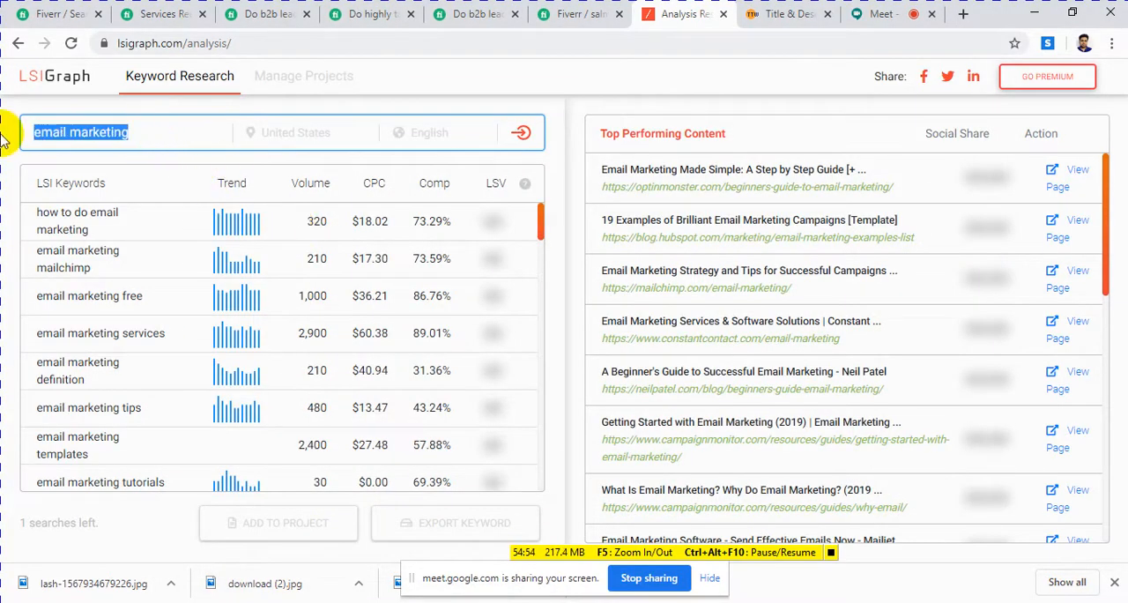
pyautogui.hotkey('ctrl', 'v')
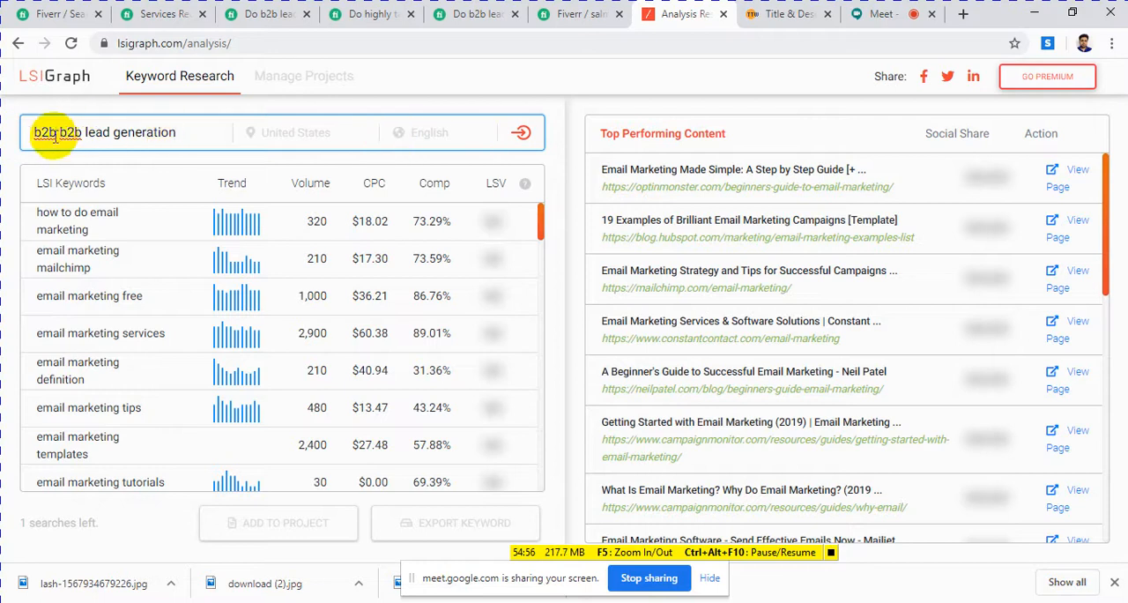
pyautogui.moveTo(57, 132); pyautogui.dragTo(3, 141)
pyautogui.press('BackSpace')
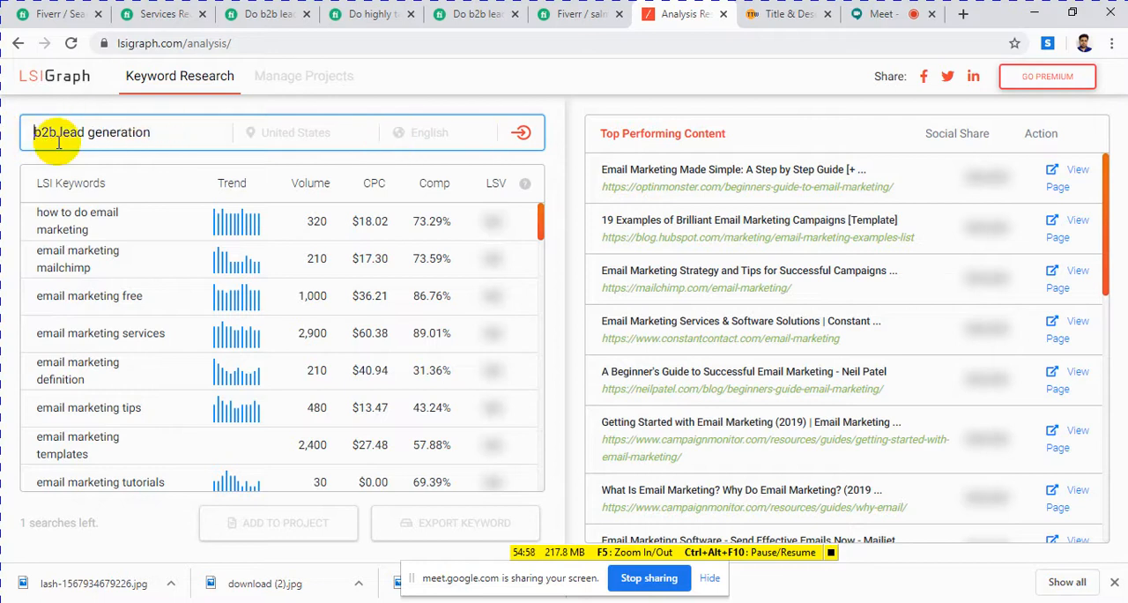
pyautogui.click(520, 132)
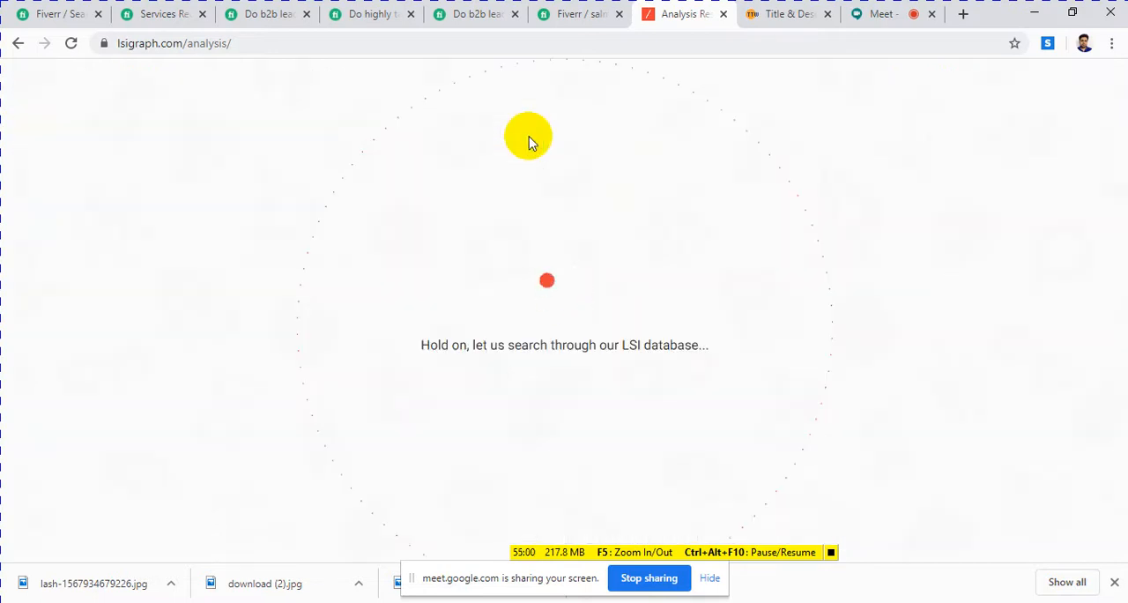
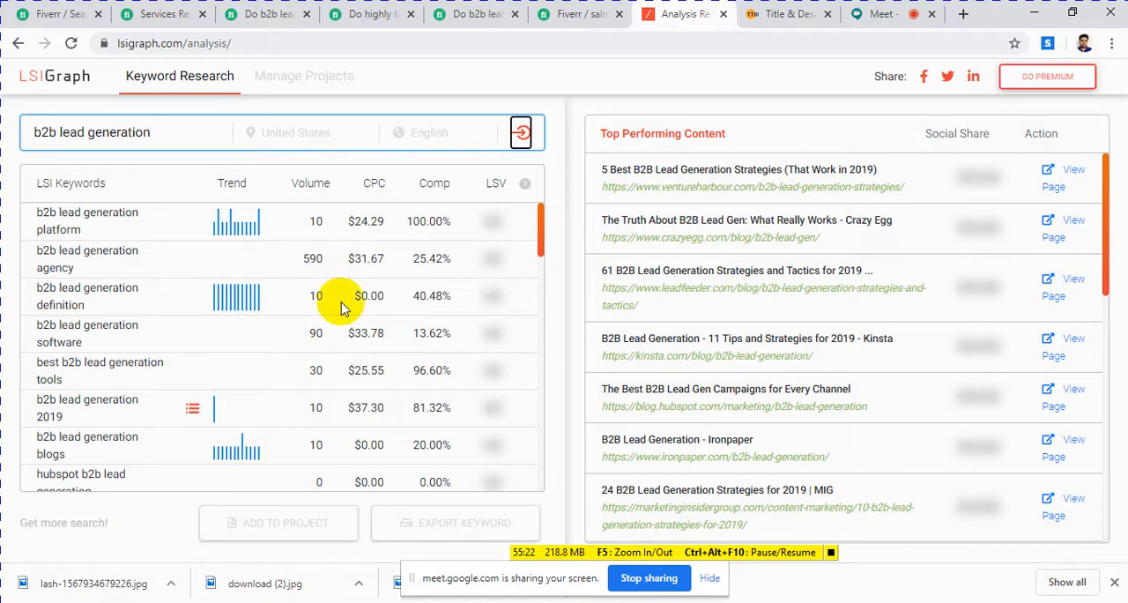
# Step: Compare the search volumes of the "b2b lead generation" LSI keywords, including the agency, best tools and lead generation techniques rows
pyautogui.click(310, 259)
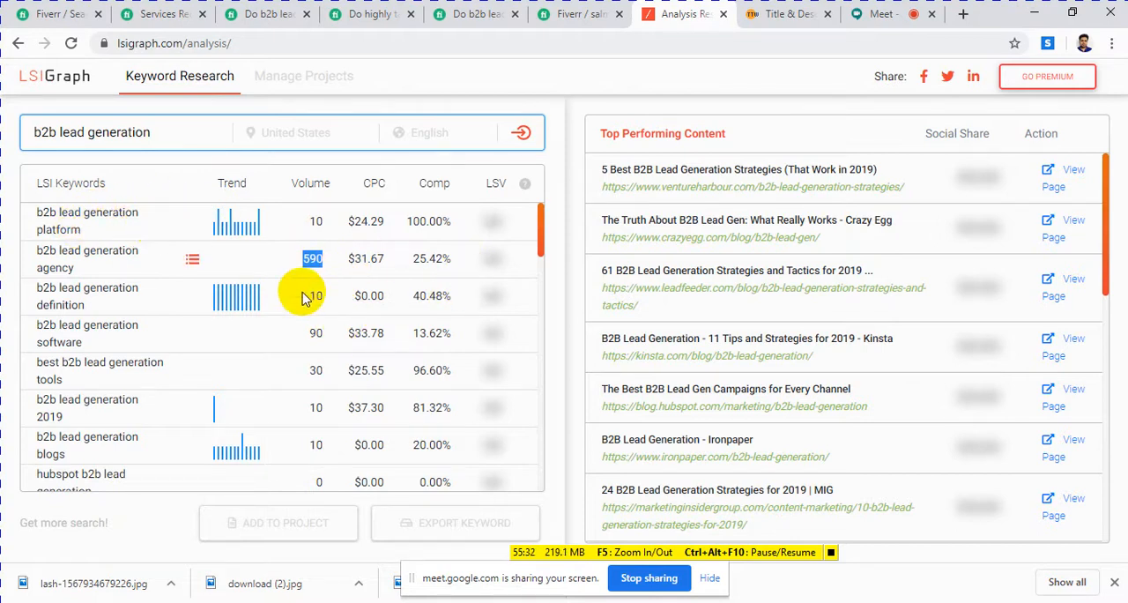
pyautogui.doubleClick(316, 369)
pyautogui.scroll(-2, 322, 476)
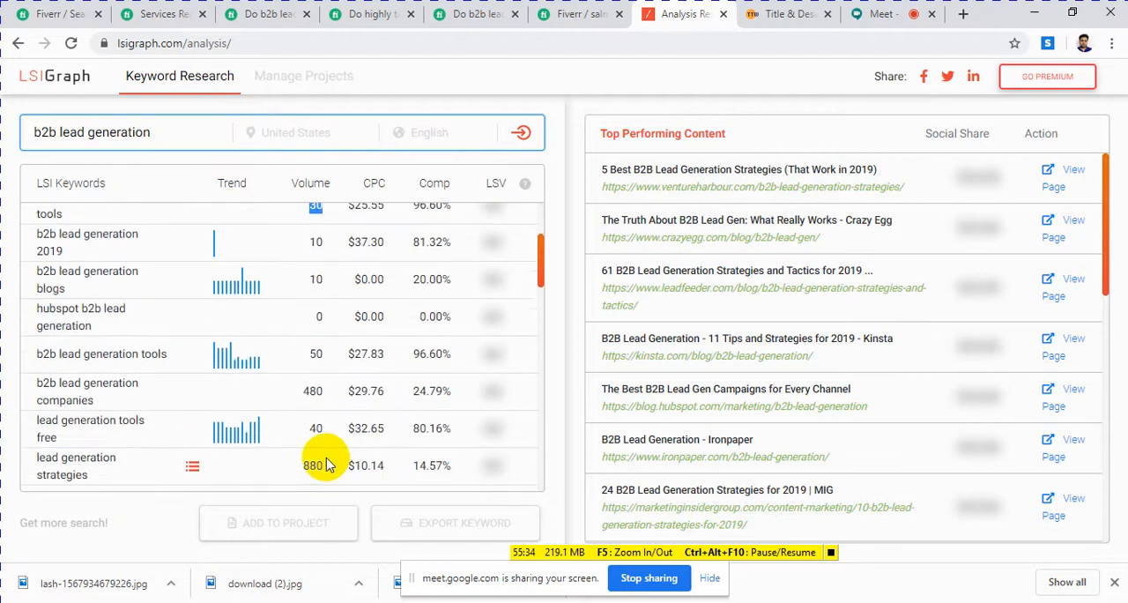
pyautogui.scroll(-3, 307, 426)
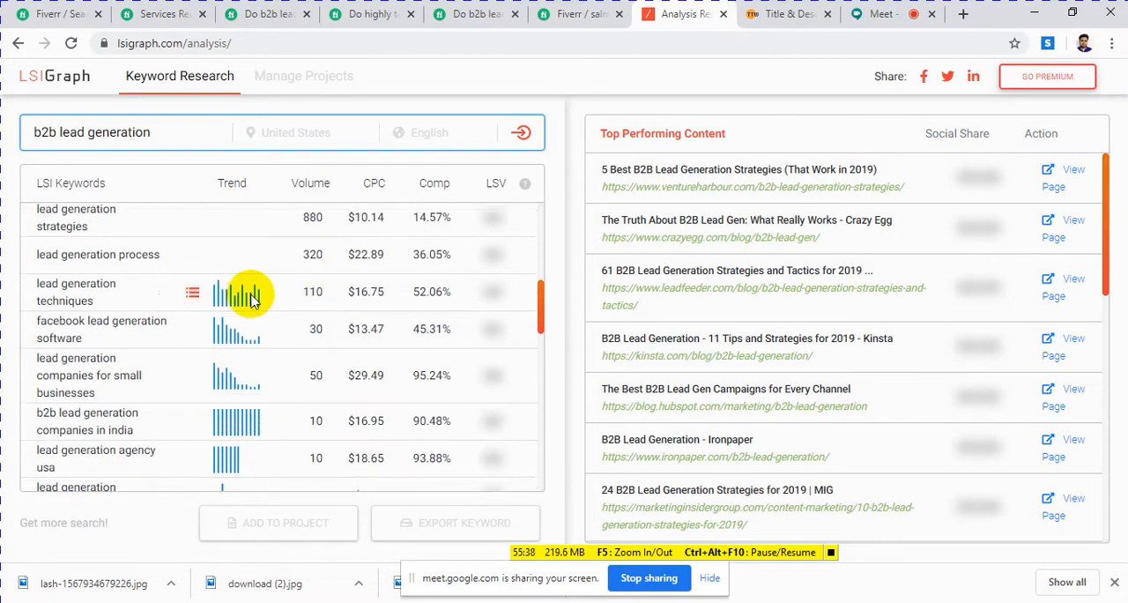
pyautogui.doubleClick(292, 292)
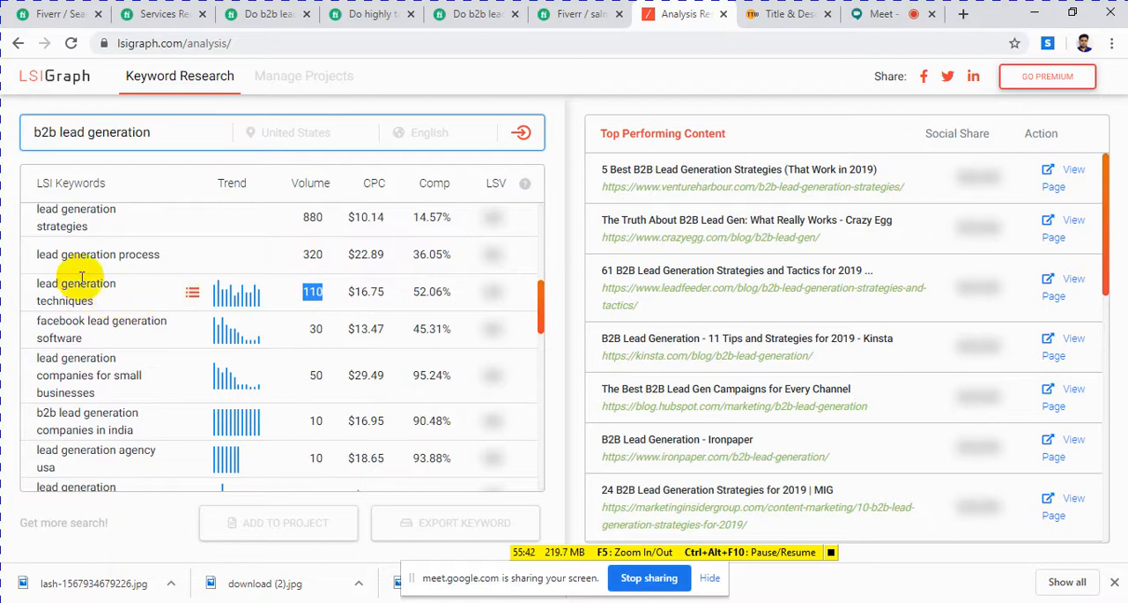
# Step: Examine the LSI keyword phrases on lead generation techniques, agency usa, companies in india and companies for small businesses
pyautogui.moveTo(95, 302)
pyautogui.mouseDown()
pyautogui.moveTo(63, 291)
pyautogui.moveTo(45, 320)
pyautogui.moveTo(86, 319)
pyautogui.mouseUp()
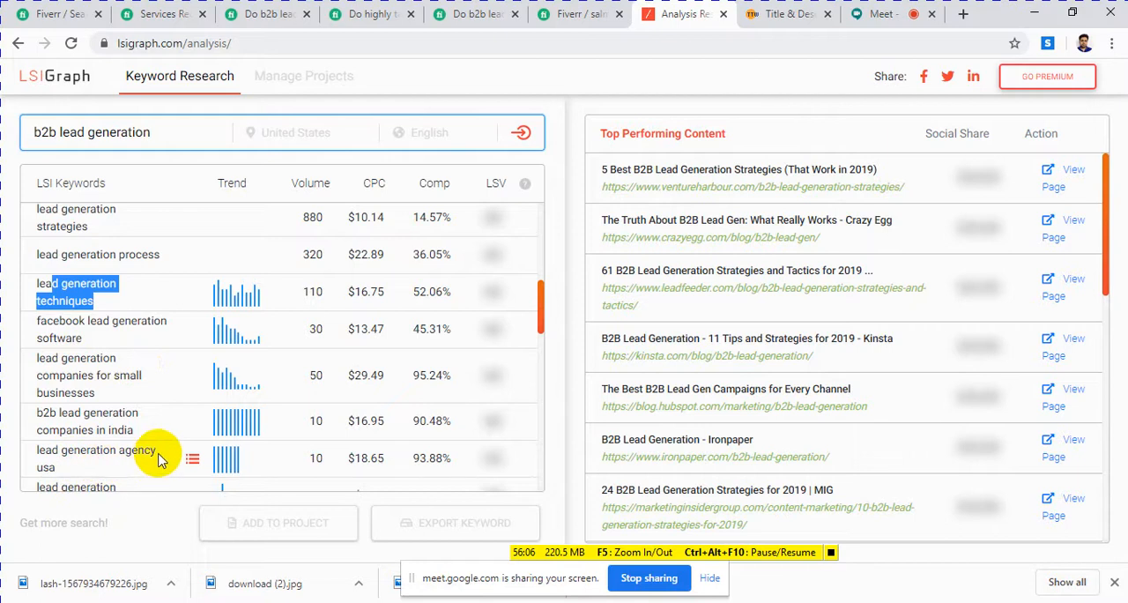
pyautogui.moveTo(156, 453); pyautogui.dragTo(40, 451)
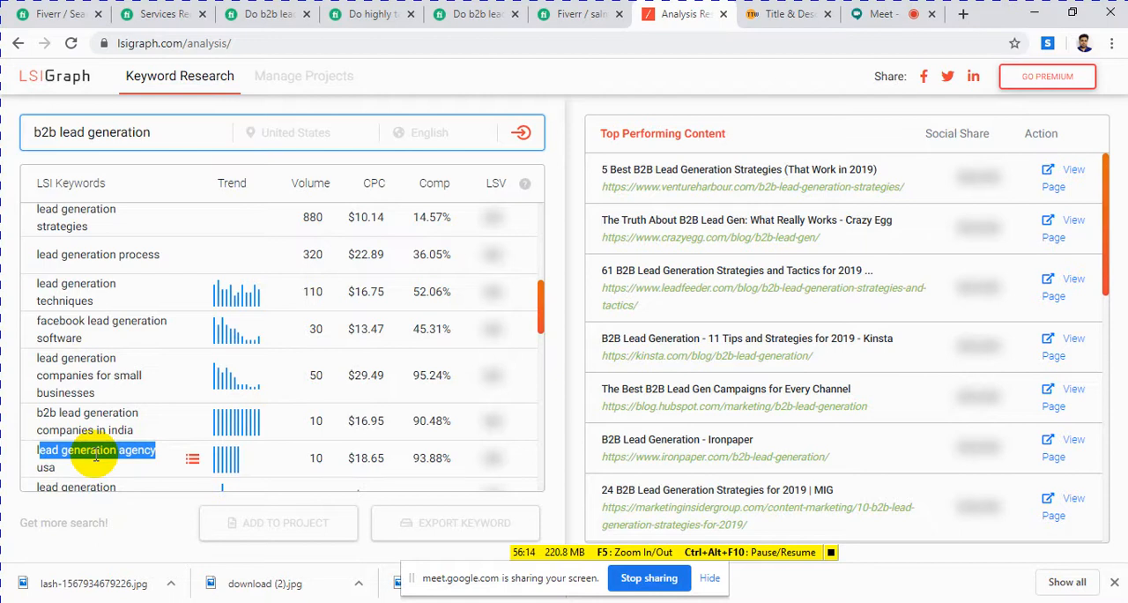
pyautogui.scroll(-3, 80, 365)
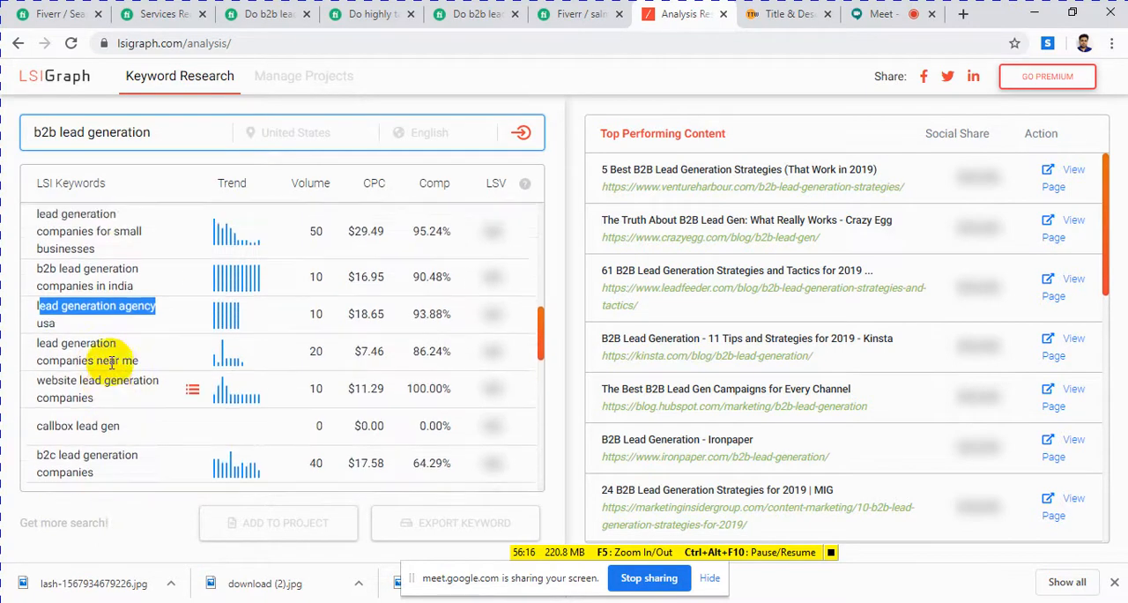
pyautogui.scroll(1, 112, 362)
pyautogui.moveTo(39, 333); pyautogui.dragTo(126, 351)
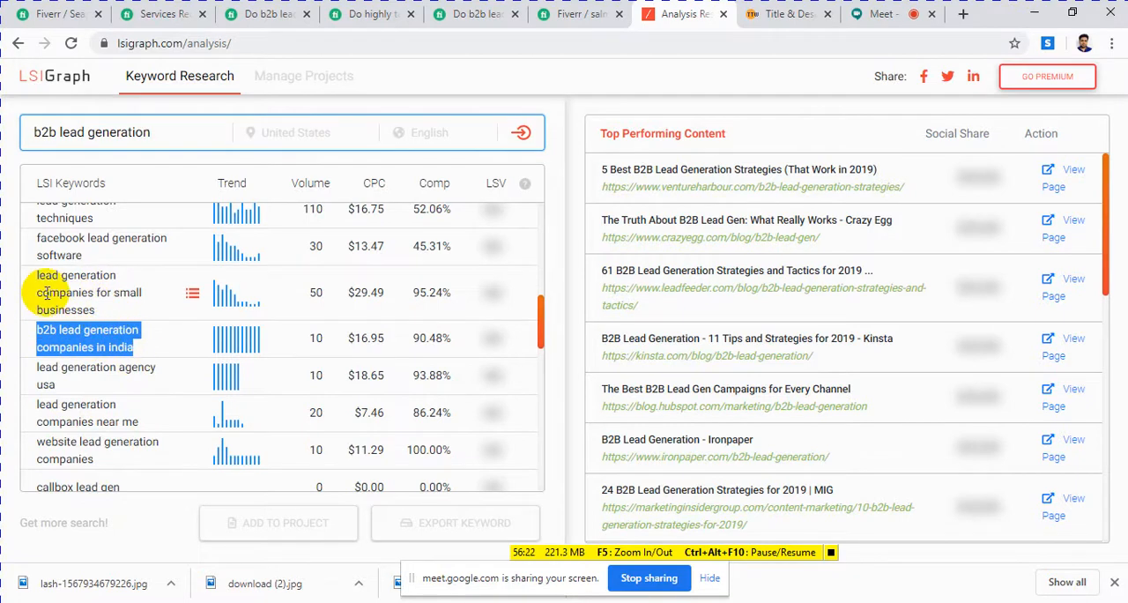
pyautogui.moveTo(55, 275); pyautogui.dragTo(103, 315)
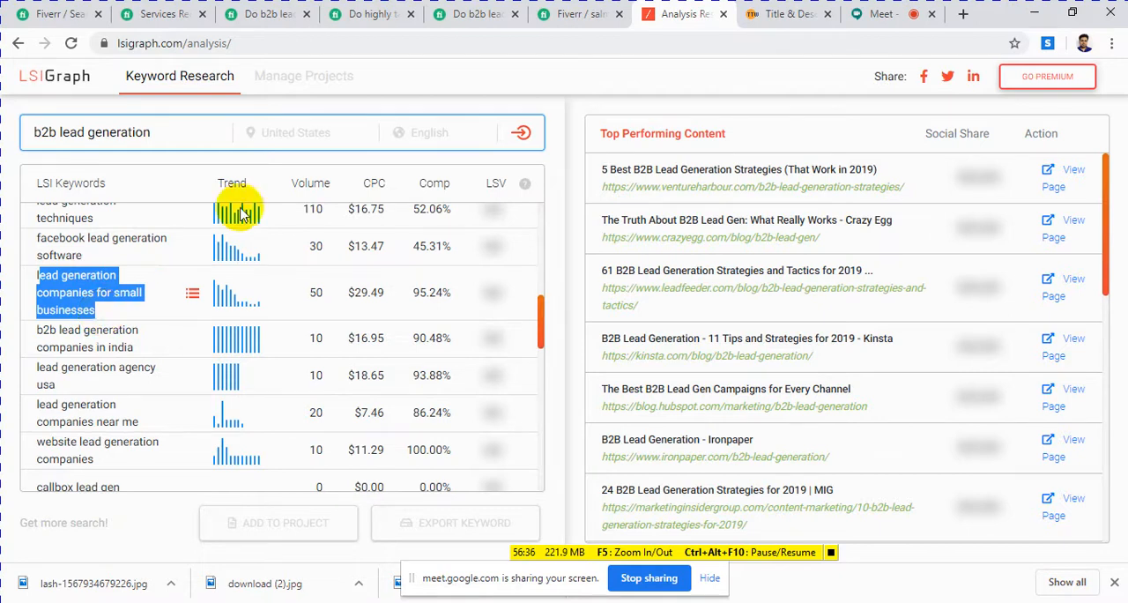
pyautogui.scroll(8, 212, 265)
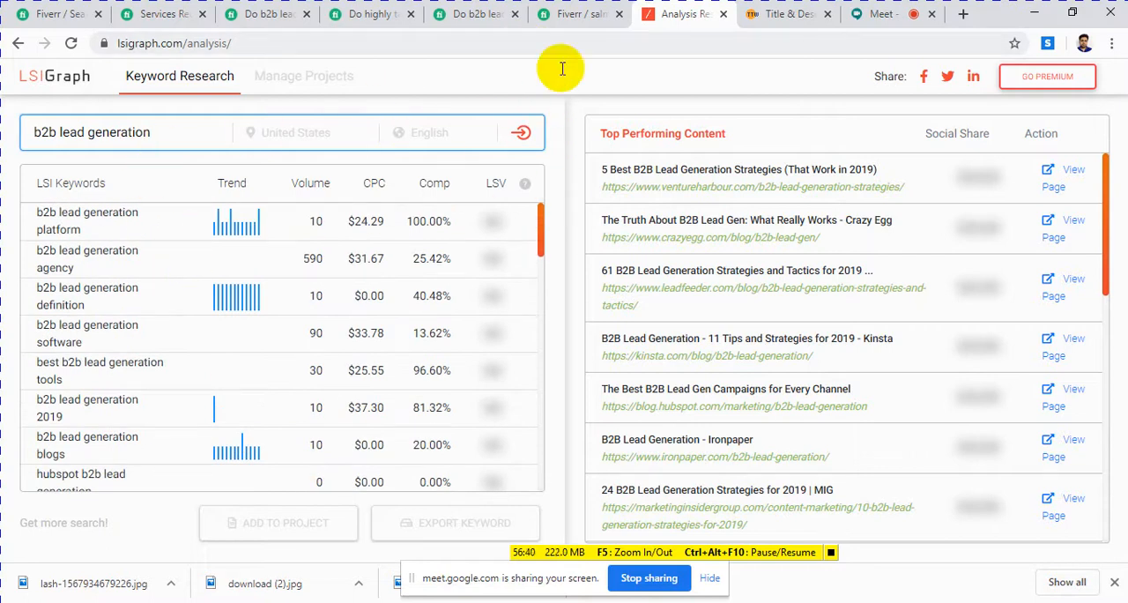
# Step: Switch to the Fiverr gig editor and read through the gig description for places to use keywords
pyautogui.click(568, 13)
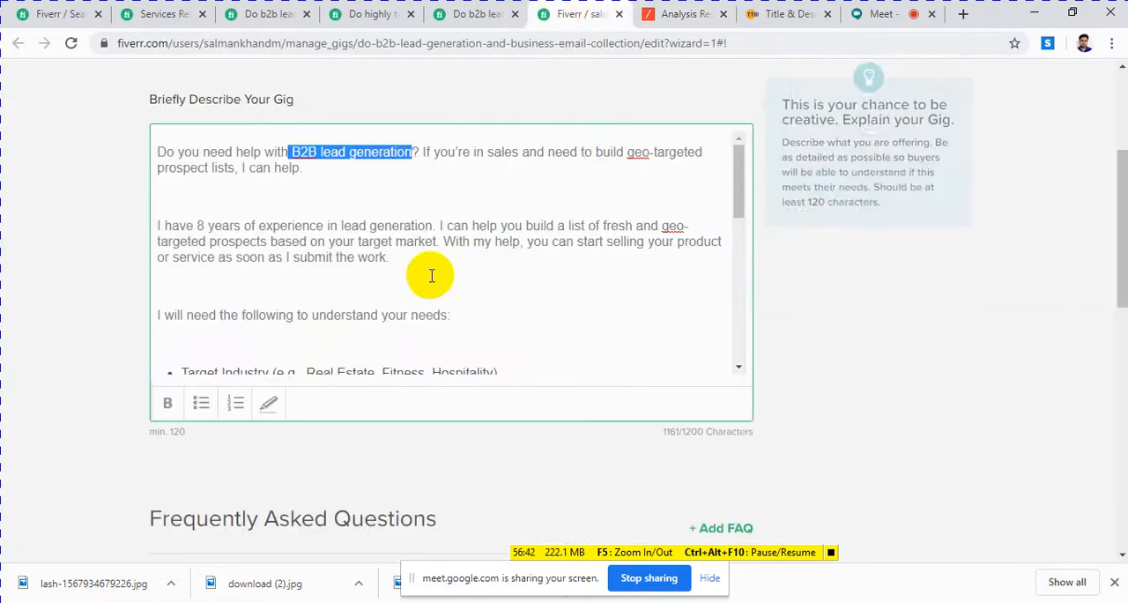
pyautogui.scroll(-2, 431, 275)
pyautogui.scroll(-5, 431, 275)
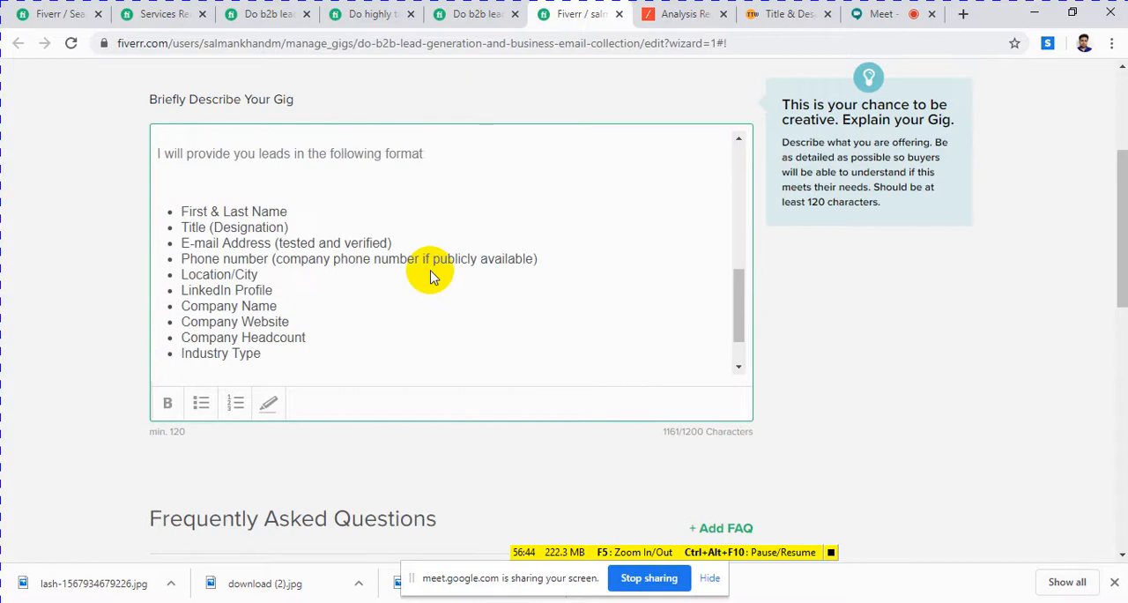
pyautogui.scroll(7, 297, 299)
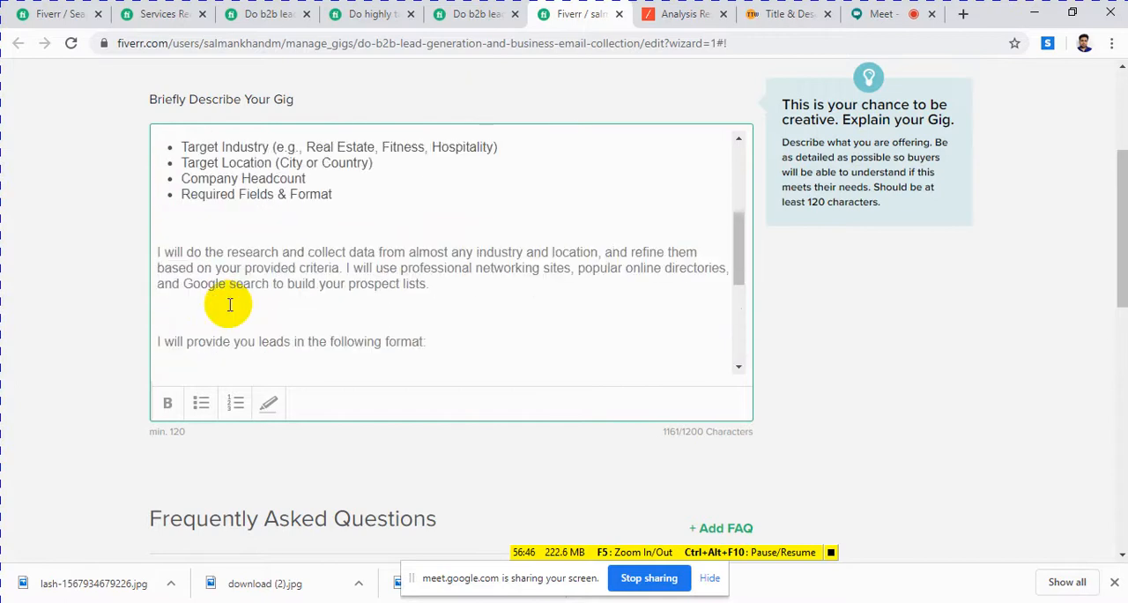
pyautogui.scroll(1, 231, 310)
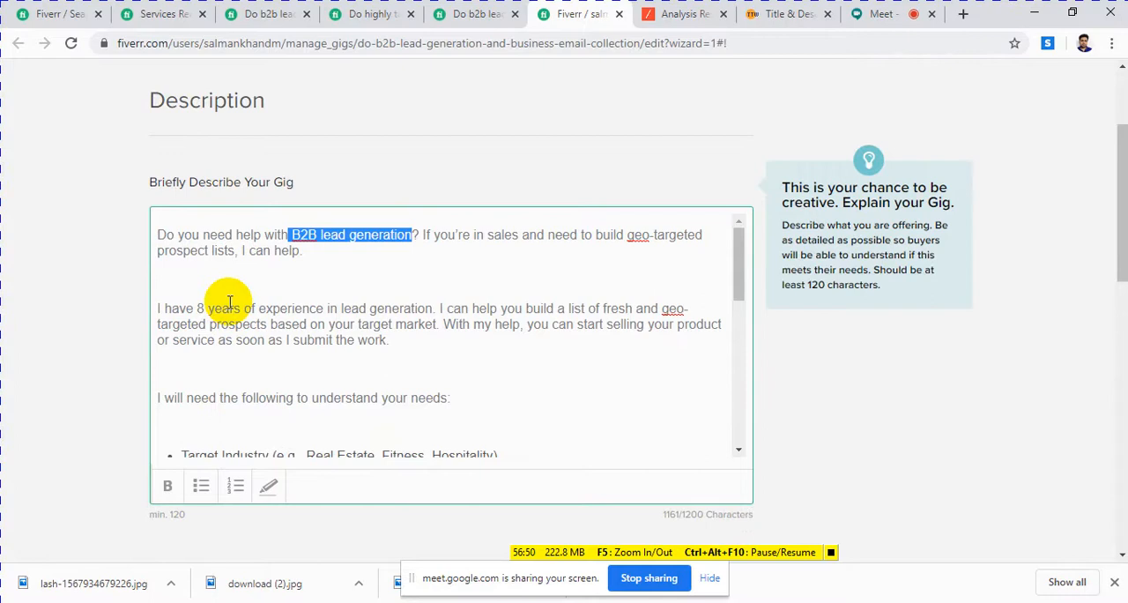
pyautogui.scroll(-5, 238, 295)
pyautogui.scroll(-5, 237, 304)
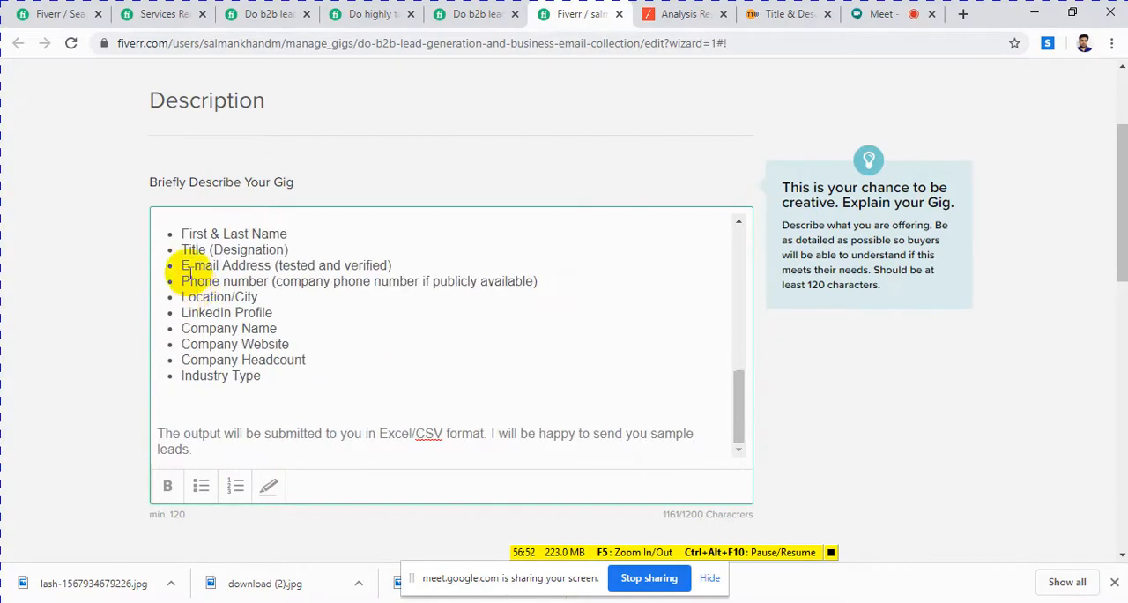
pyautogui.scroll(4, 324, 234)
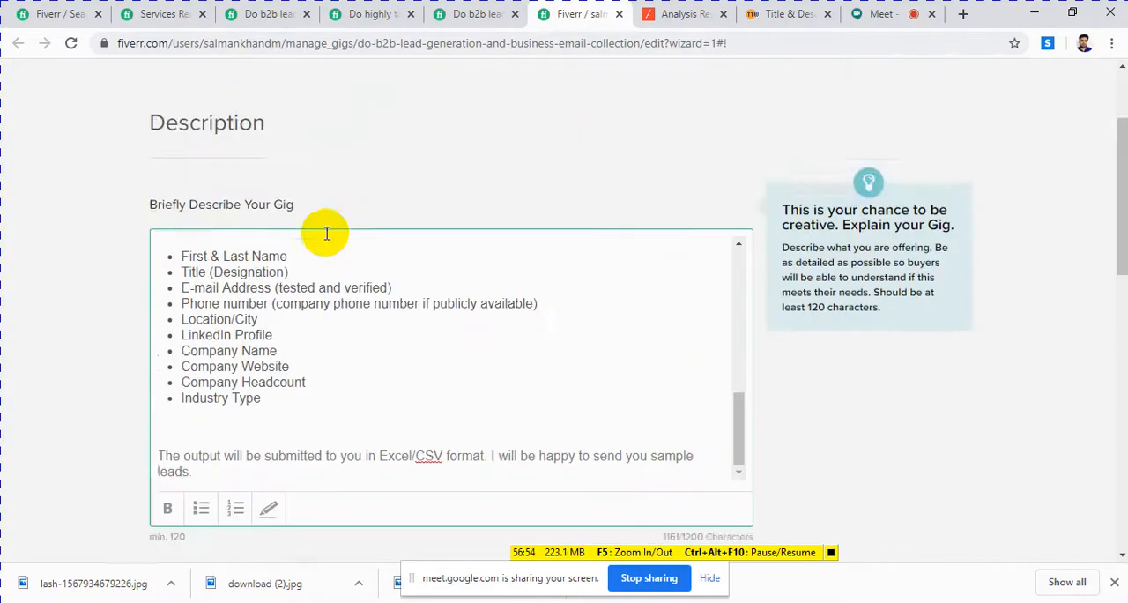
pyautogui.scroll(-1, 284, 415)
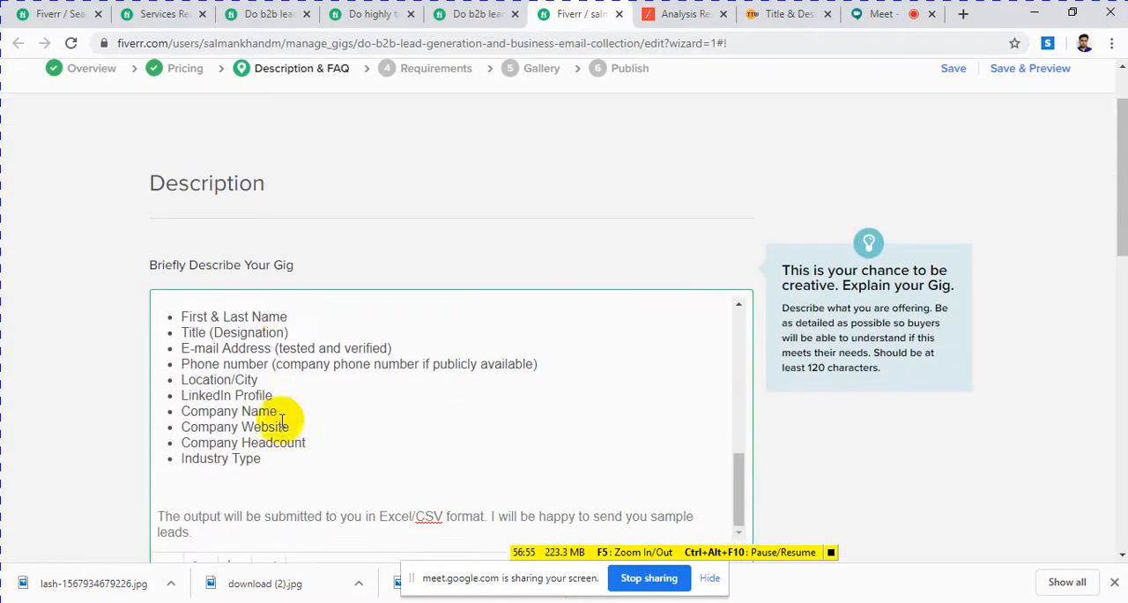
# Step: Merge the Company Name and Company Website bullets of the gig description into one reading "Company Nam#Company Website"
pyautogui.click(182, 428)
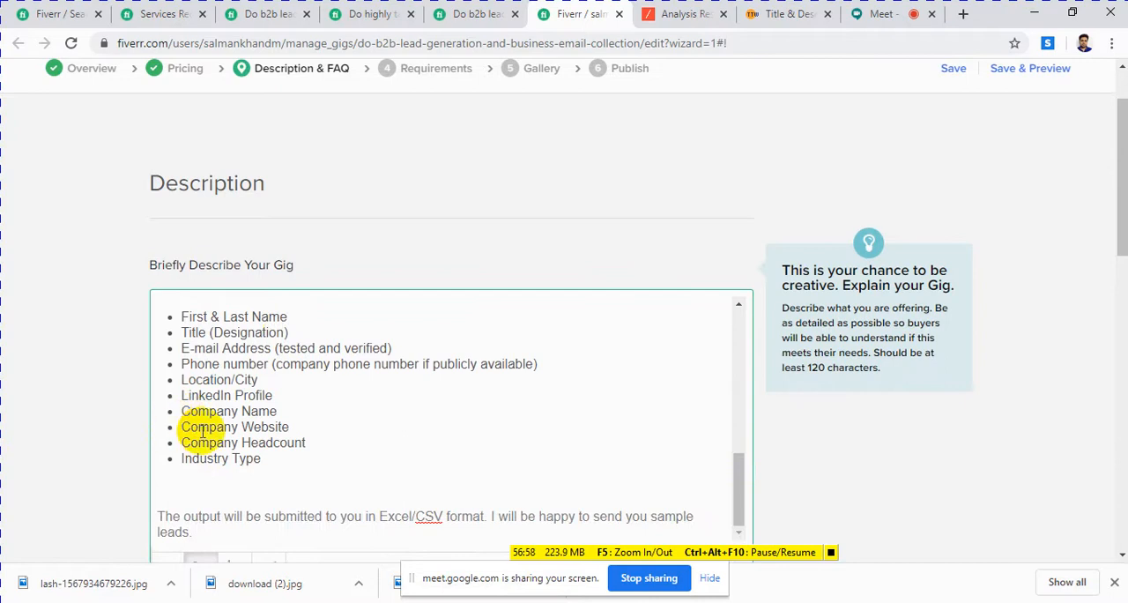
pyautogui.press('BackSpace')
pyautogui.press('BackSpace')
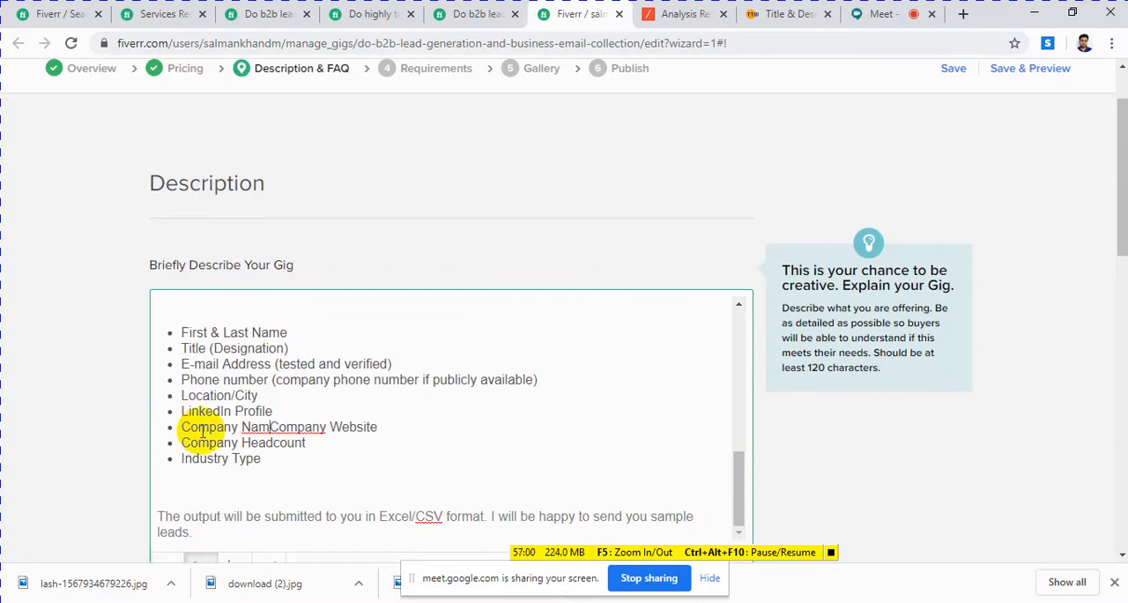
pyautogui.write('e')
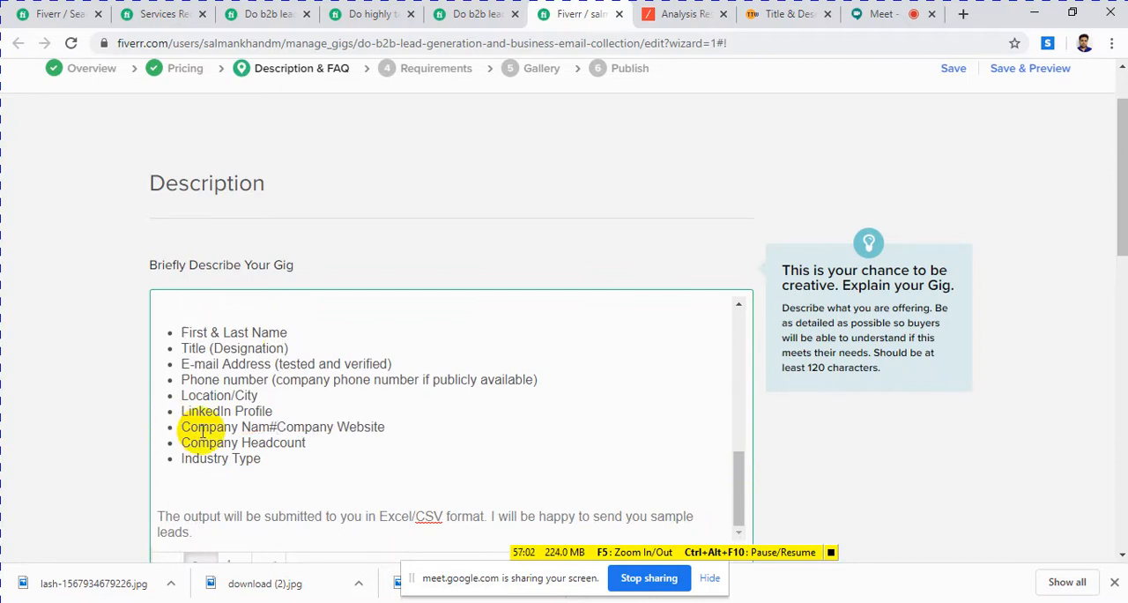
pyautogui.press('Return')
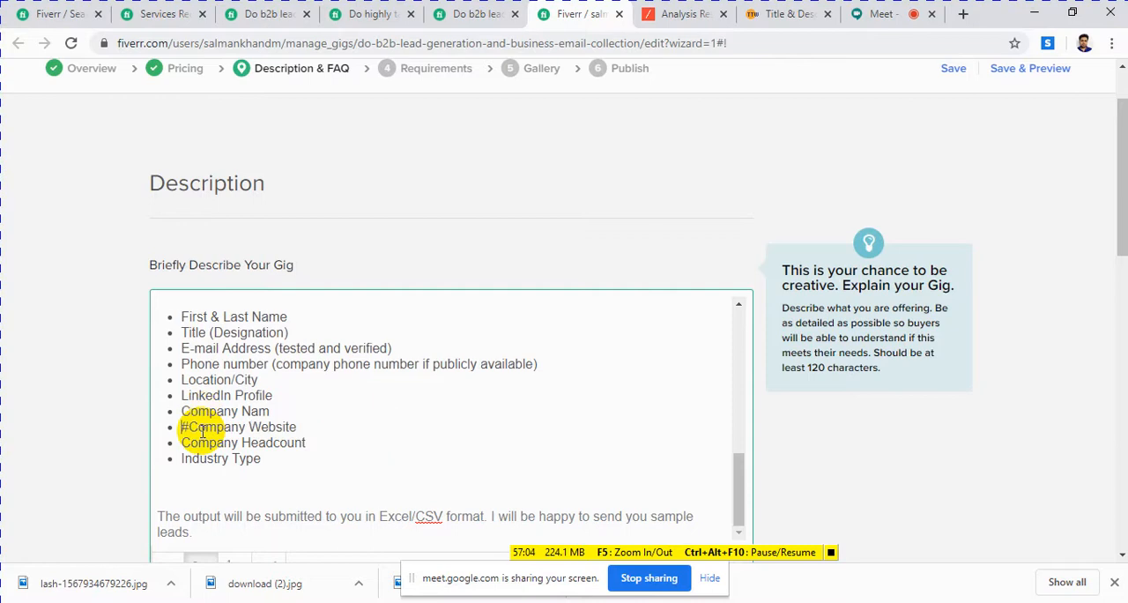
pyautogui.press('BackSpace')
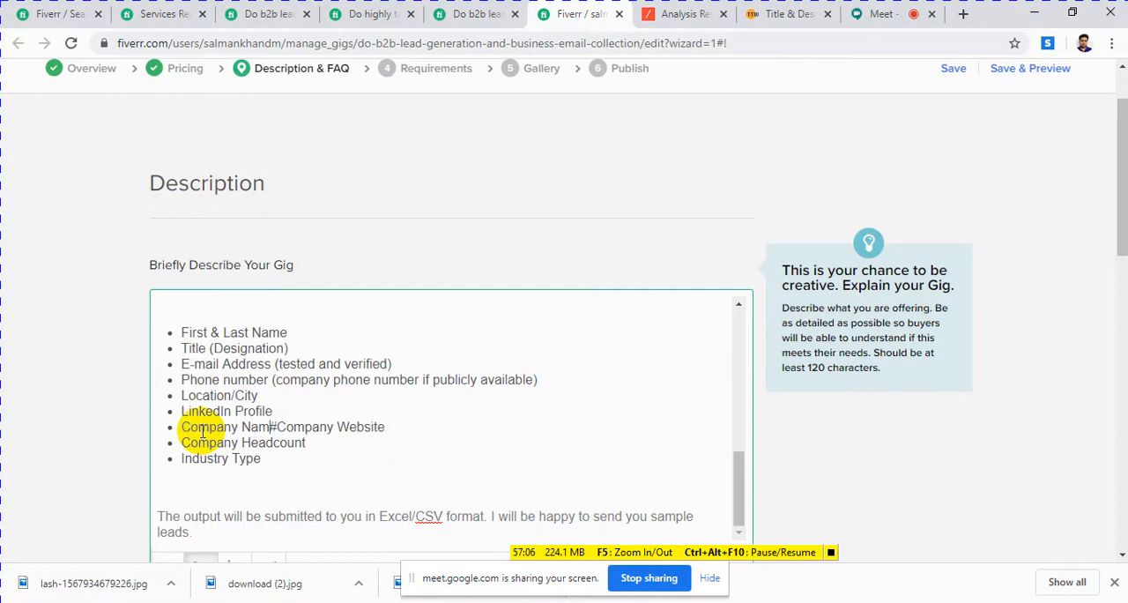
# Step: Insert a "#" before "B2B lead generation" in the opening sentence of the gig description
pyautogui.scroll(10, 203, 432)
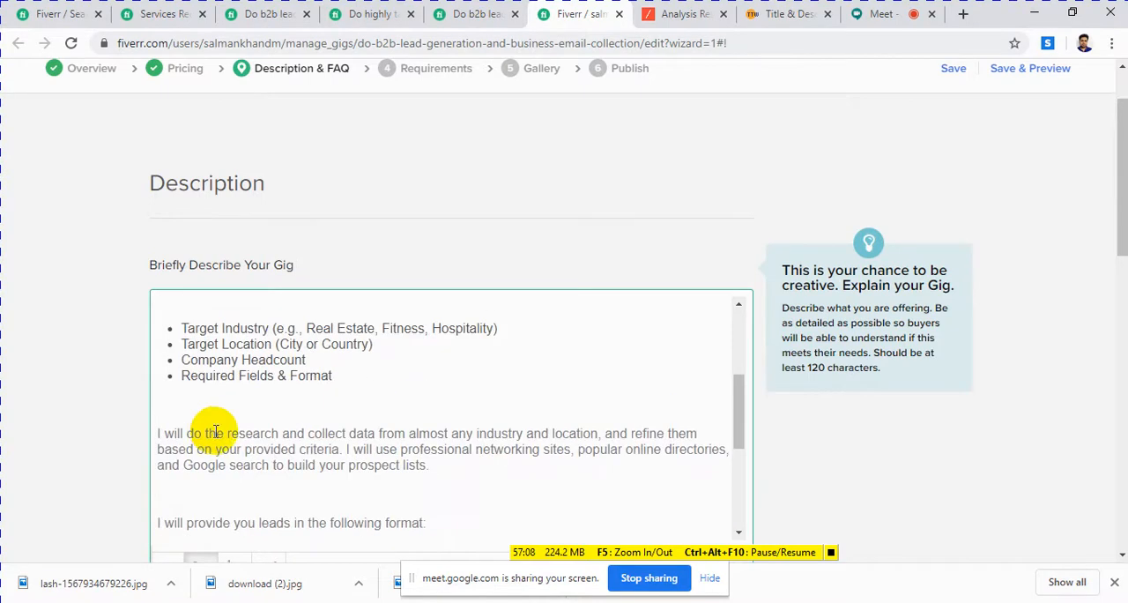
pyautogui.scroll(1, 217, 435)
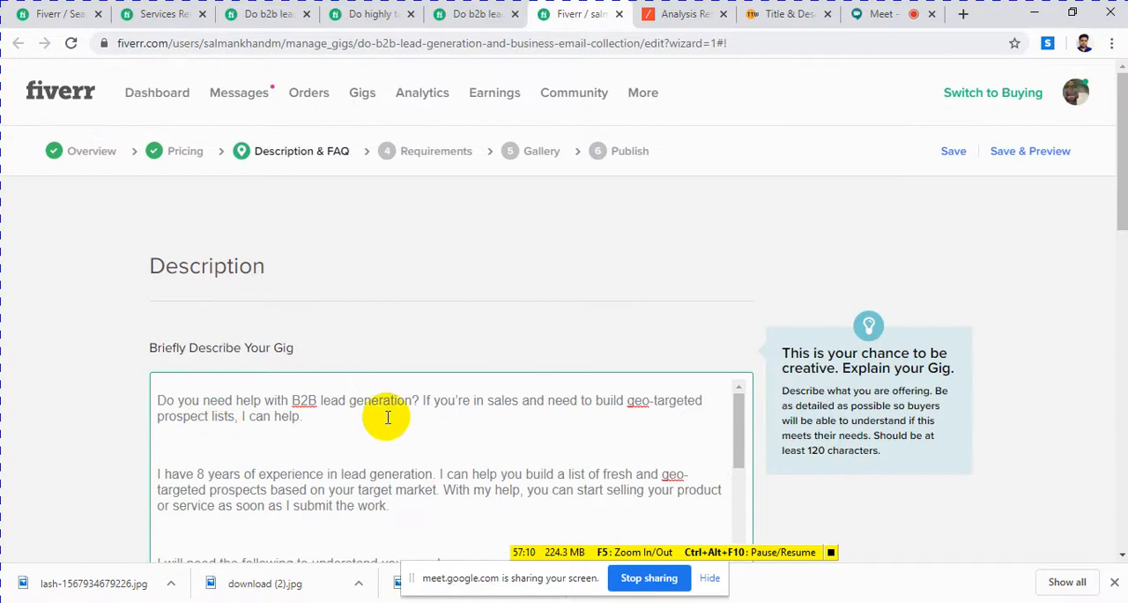
pyautogui.moveTo(167, 402); pyautogui.dragTo(185, 402)
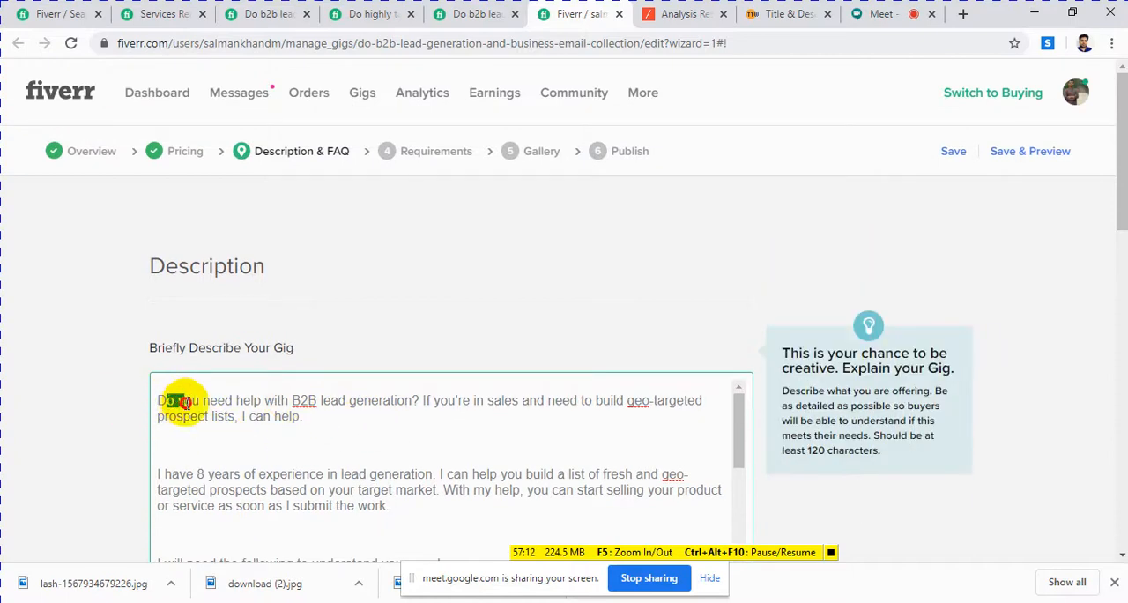
pyautogui.click(289, 406)
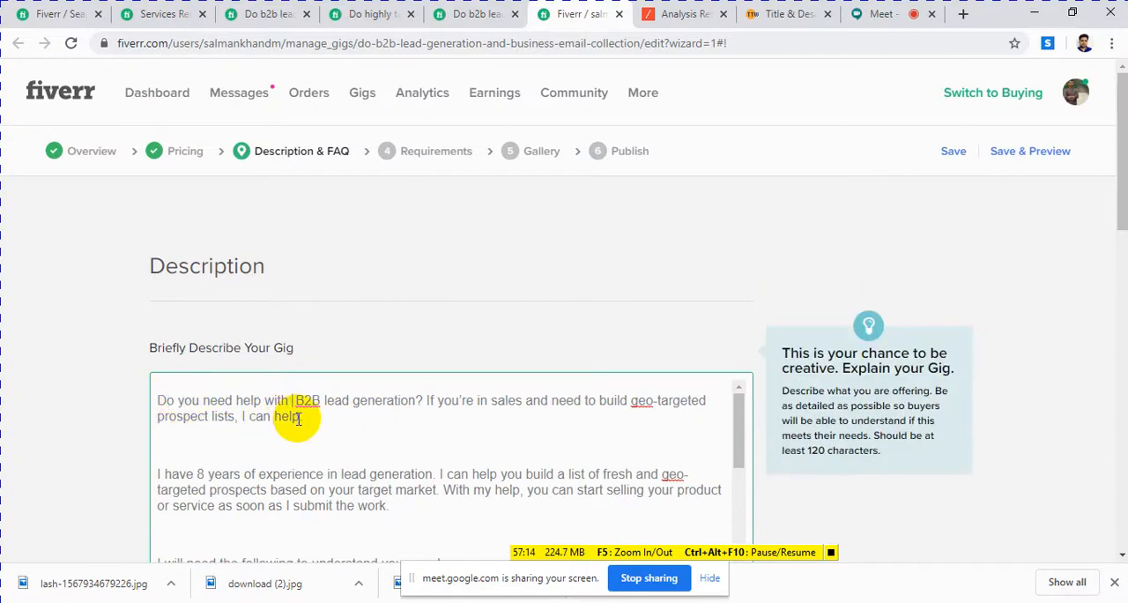
pyautogui.write('#')
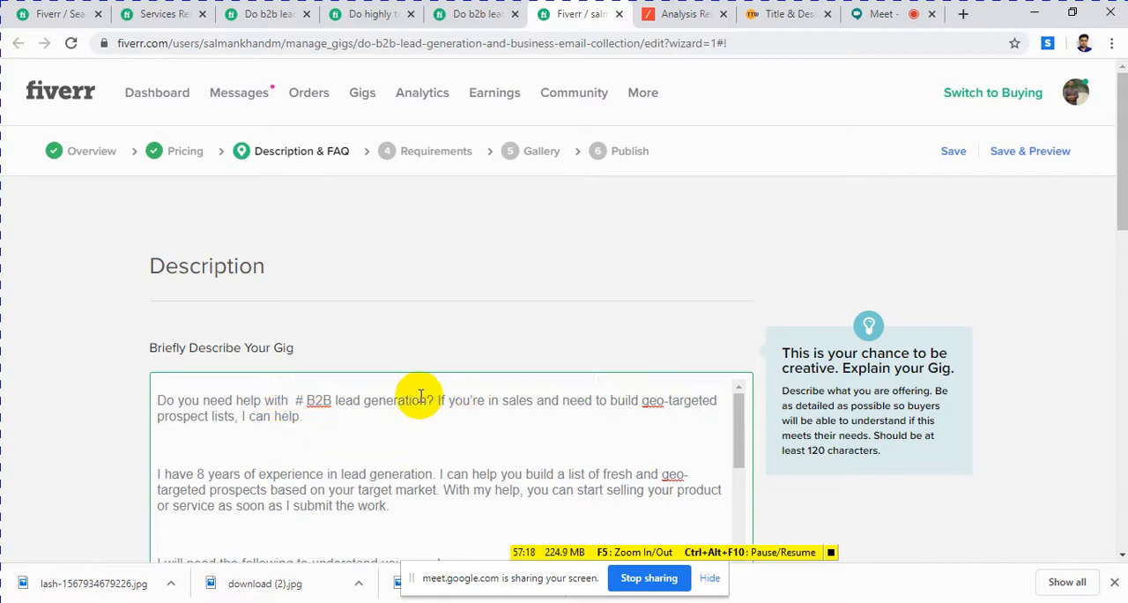
# Step: Review the gig description's requirements, research paragraph and bulleted list of fields supplied with each lead
pyautogui.scroll(-1, 407, 409)
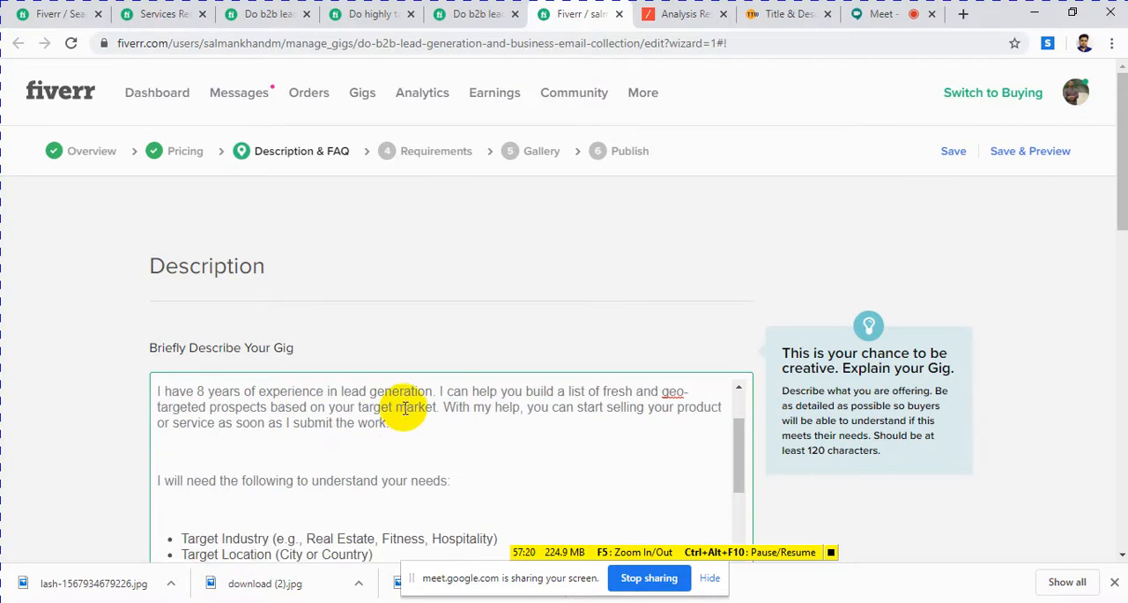
pyautogui.scroll(1, 407, 409)
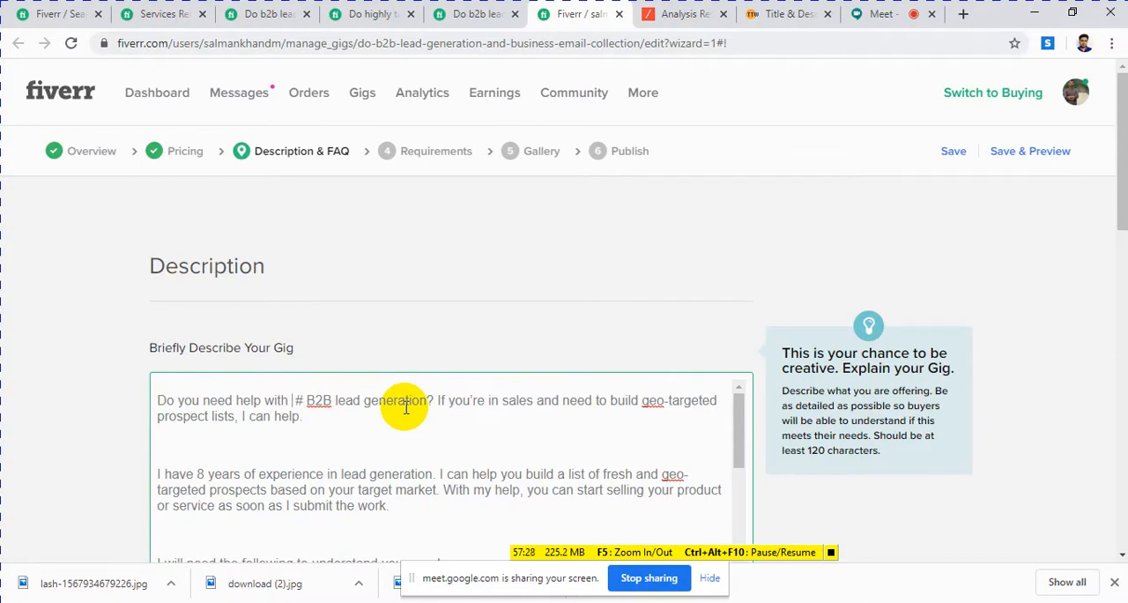
pyautogui.scroll(-2, 414, 415)
pyautogui.scroll(-2, 467, 455)
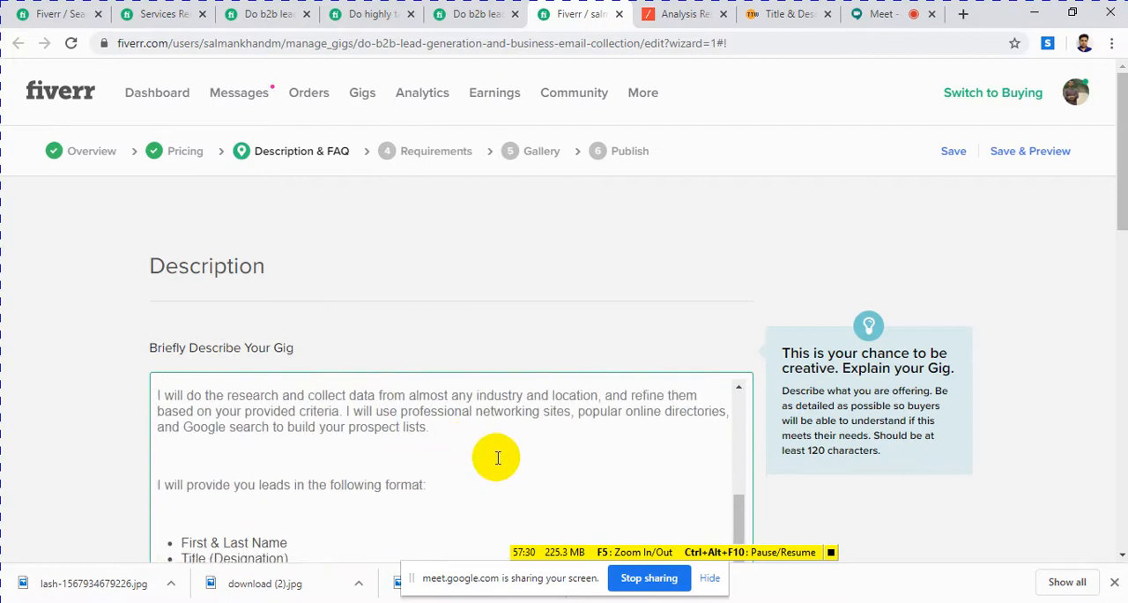
pyautogui.scroll(-2, 476, 476)
pyautogui.scroll(6, 453, 459)
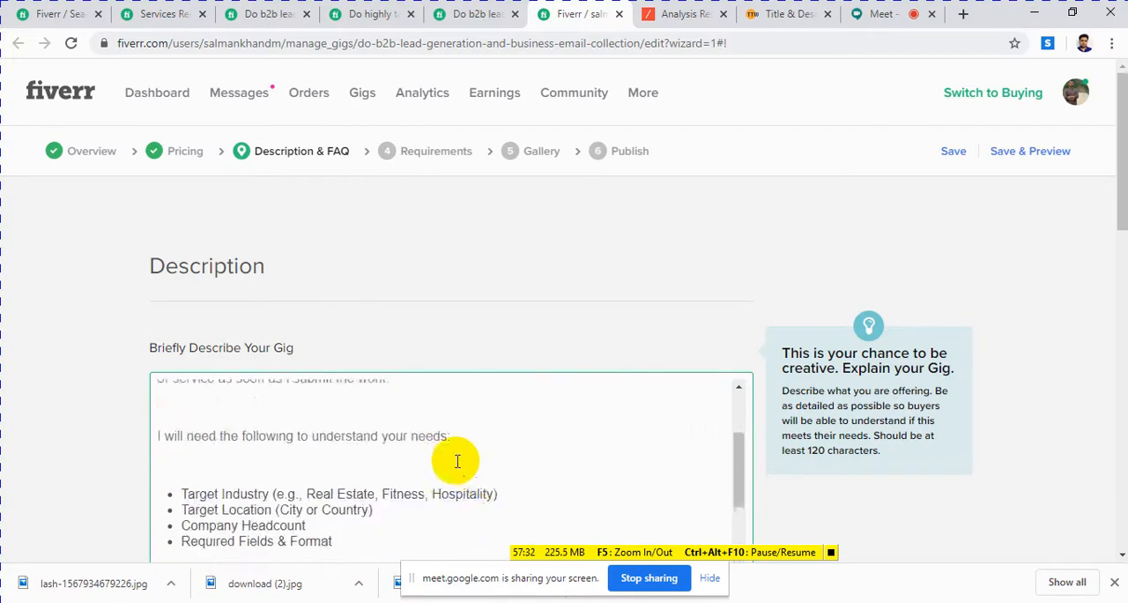
pyautogui.scroll(-3, 265, 458)
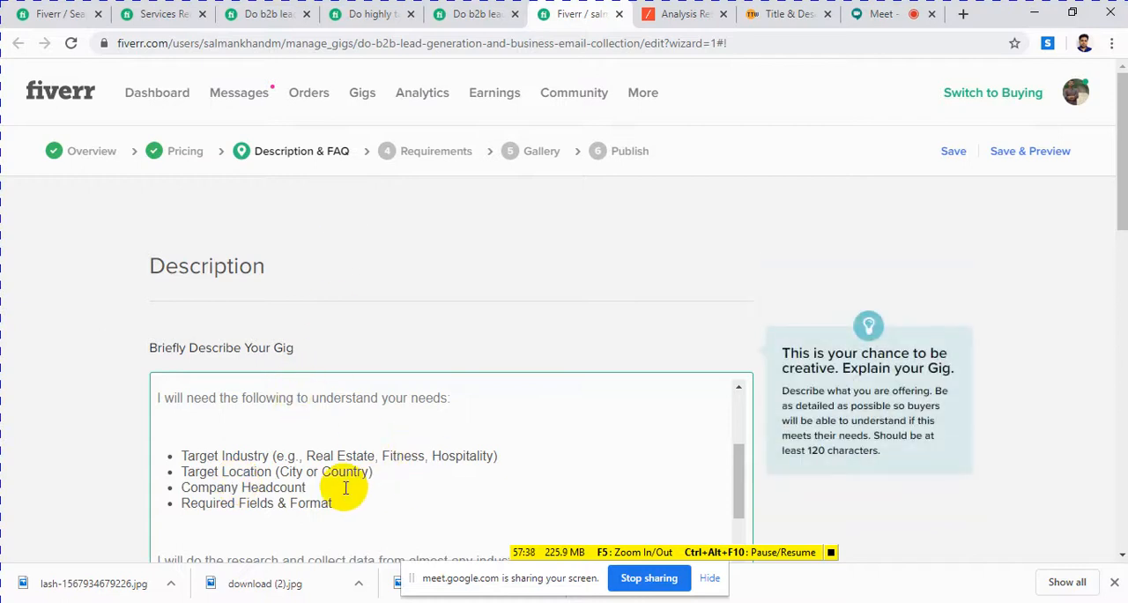
pyautogui.scroll(-2, 357, 484)
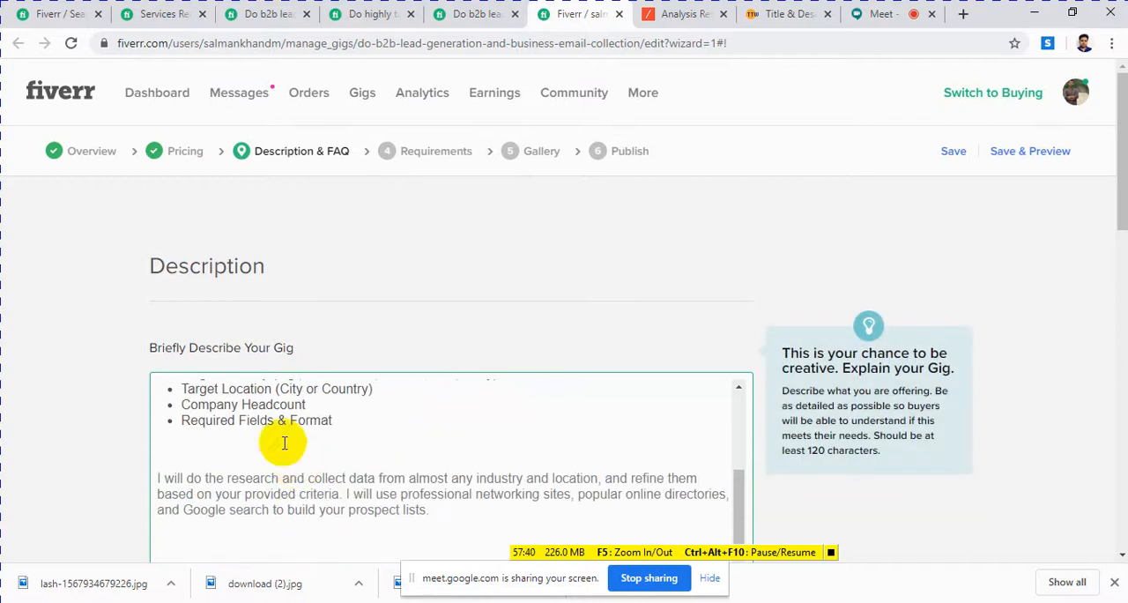
pyautogui.scroll(-2, 284, 448)
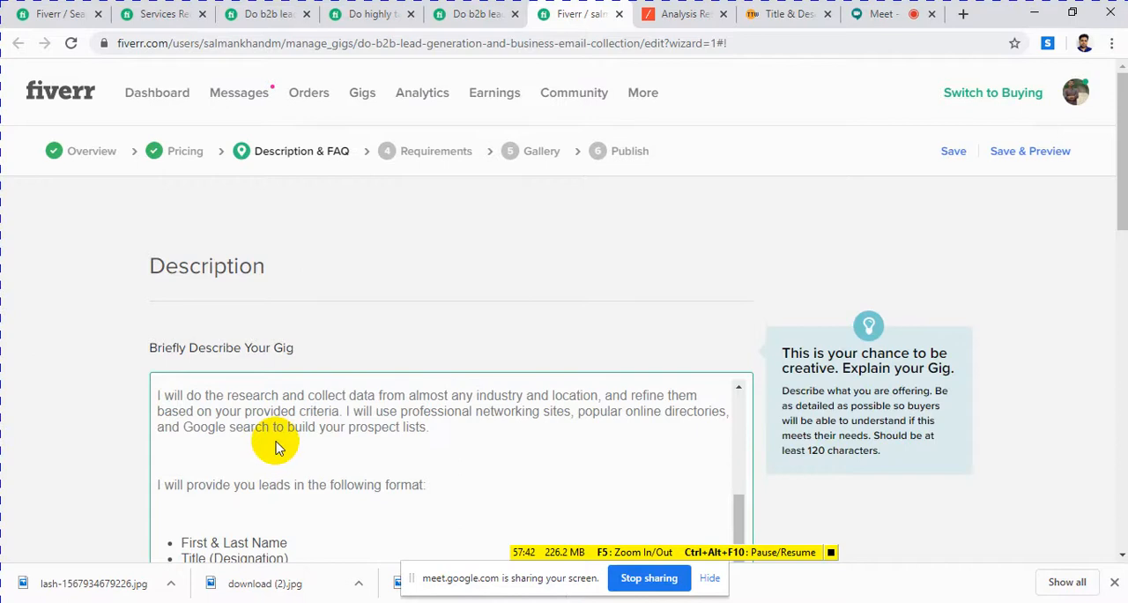
pyautogui.scroll(-2, 281, 449)
pyautogui.moveTo(191, 459); pyautogui.dragTo(387, 551)
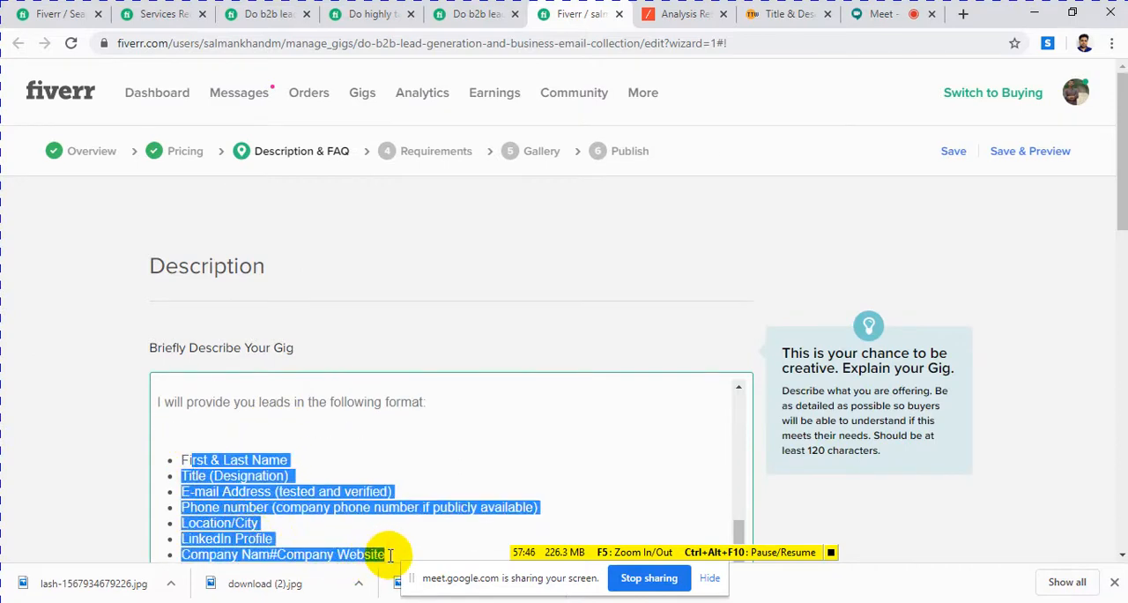
# Step: Review the rest of the gig description, save it and continue to the gig's Requirements stage
pyautogui.scroll(-1, 350, 467)
pyautogui.scroll(-5, 347, 463)
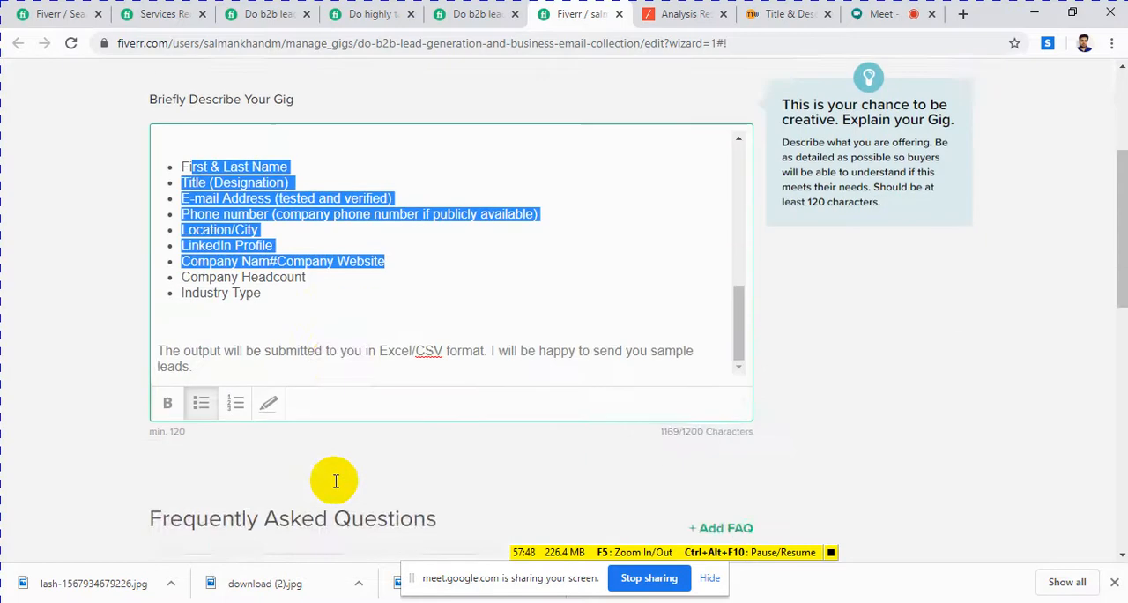
pyautogui.scroll(10, 321, 467)
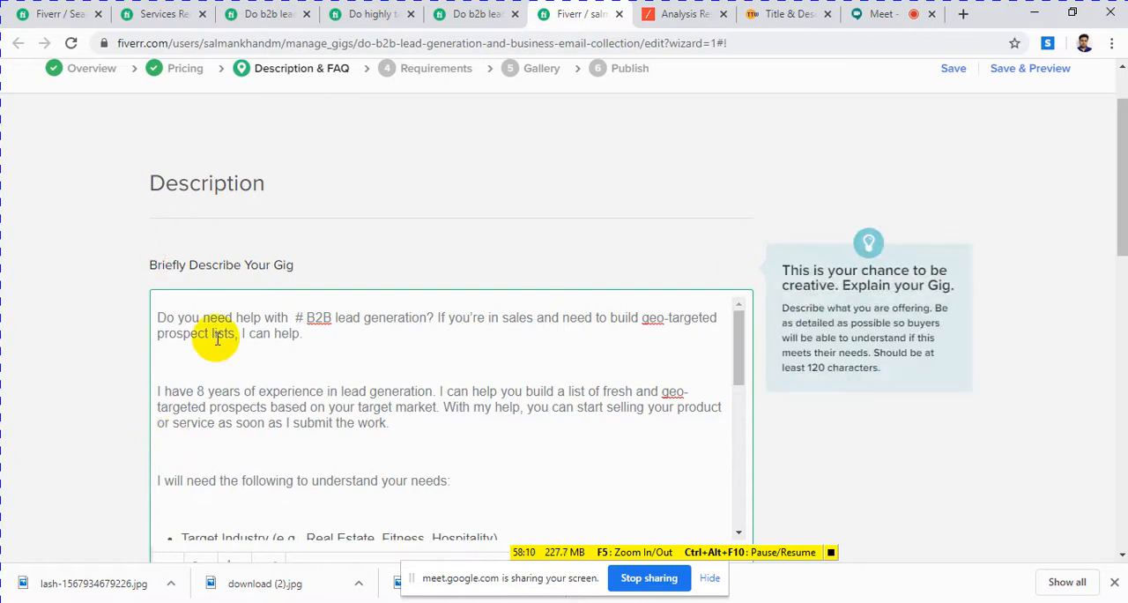
pyautogui.scroll(-5, 221, 334)
pyautogui.scroll(-2, 221, 335)
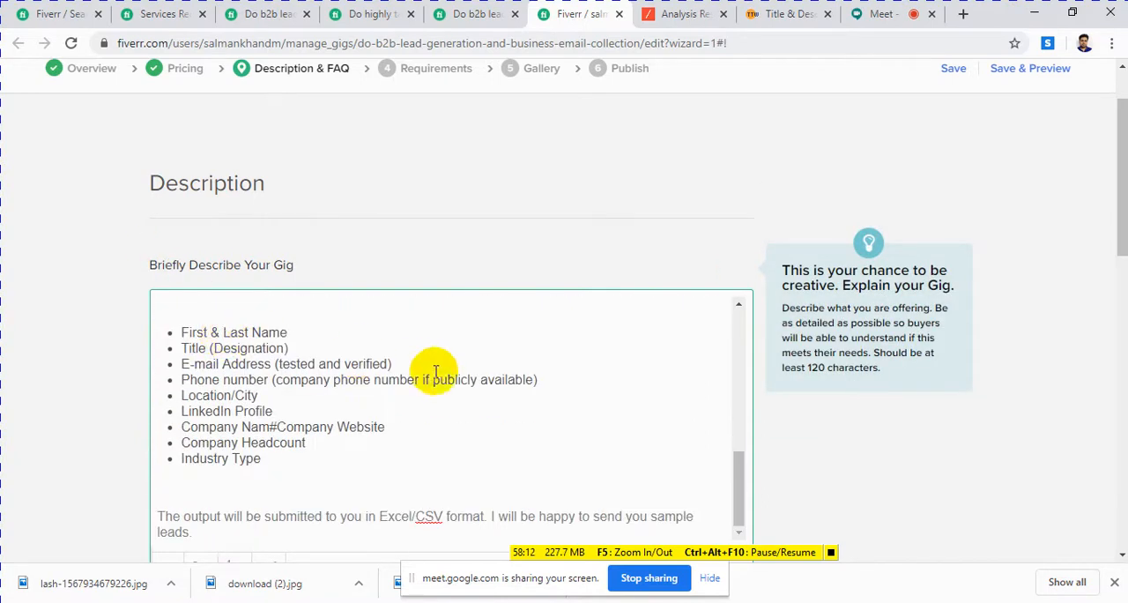
pyautogui.scroll(-3, 684, 422)
pyautogui.scroll(-5, 788, 378)
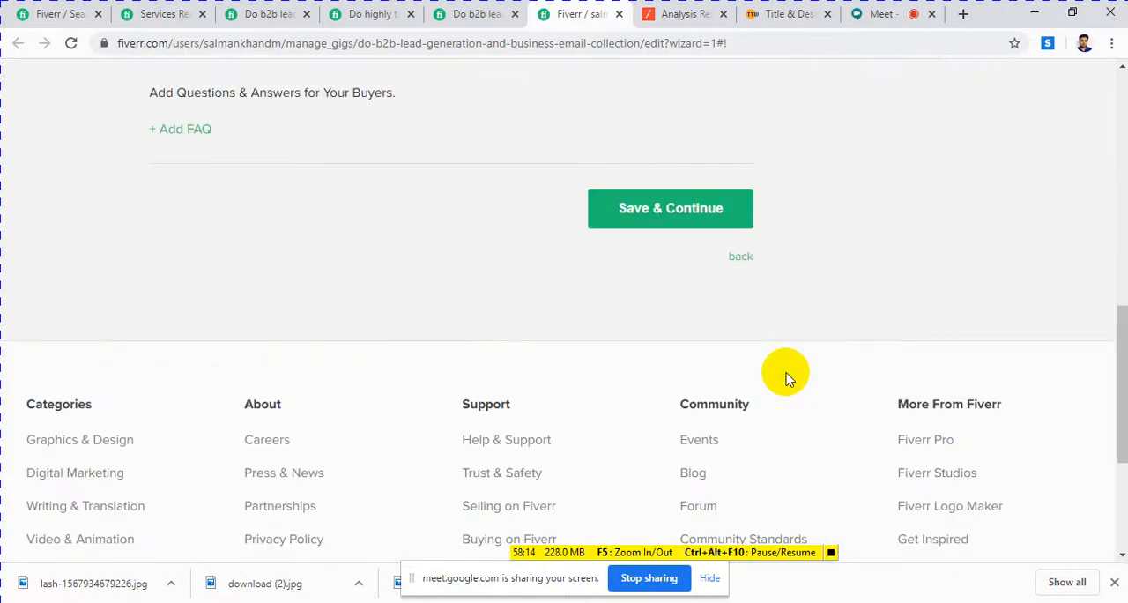
pyautogui.scroll(2, 783, 375)
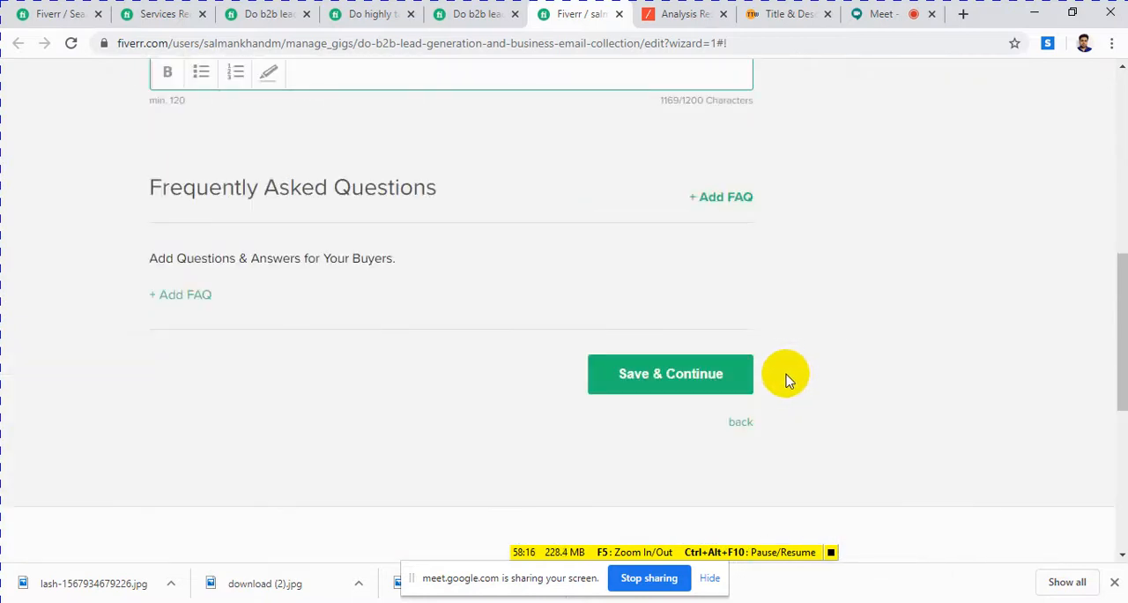
pyautogui.click(657, 380)
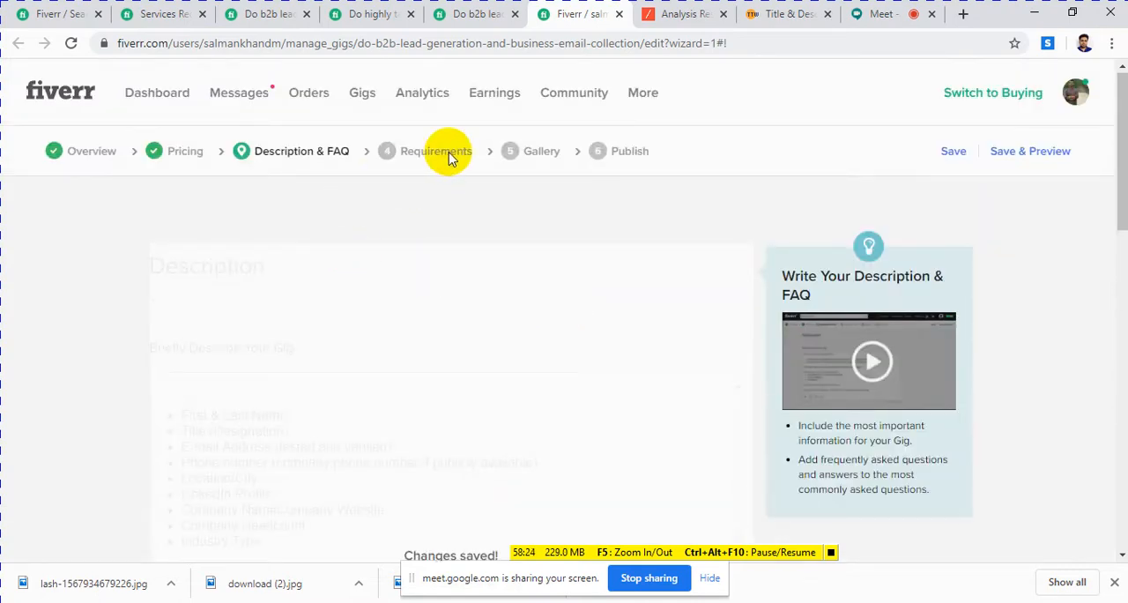
pyautogui.click(401, 154)
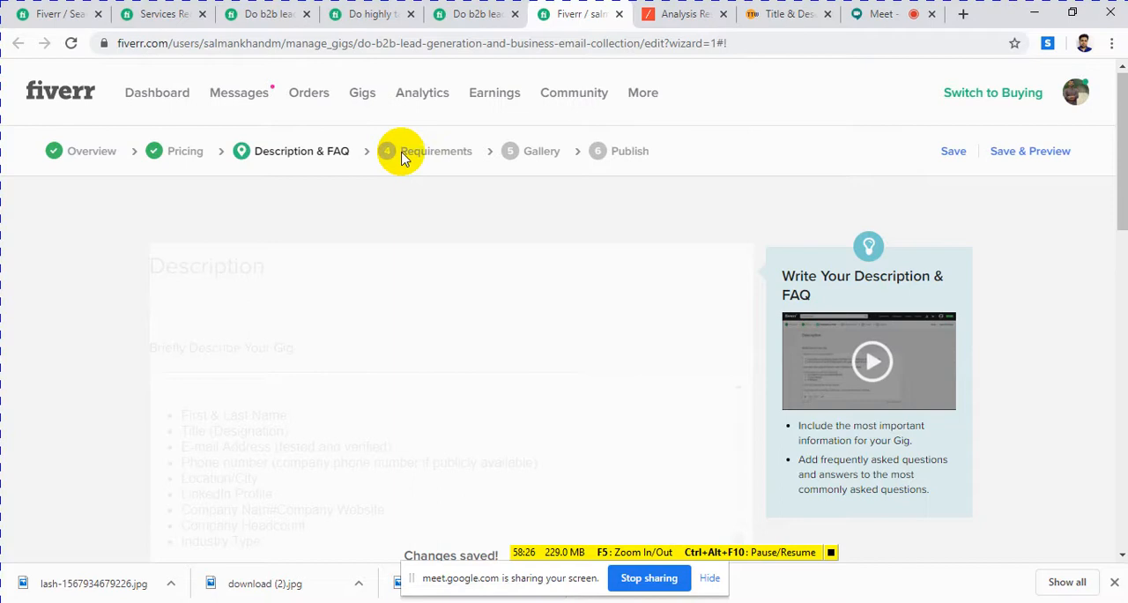
# Step: Present the entire screen in the Google Meet call
pyautogui.click(830, 552)
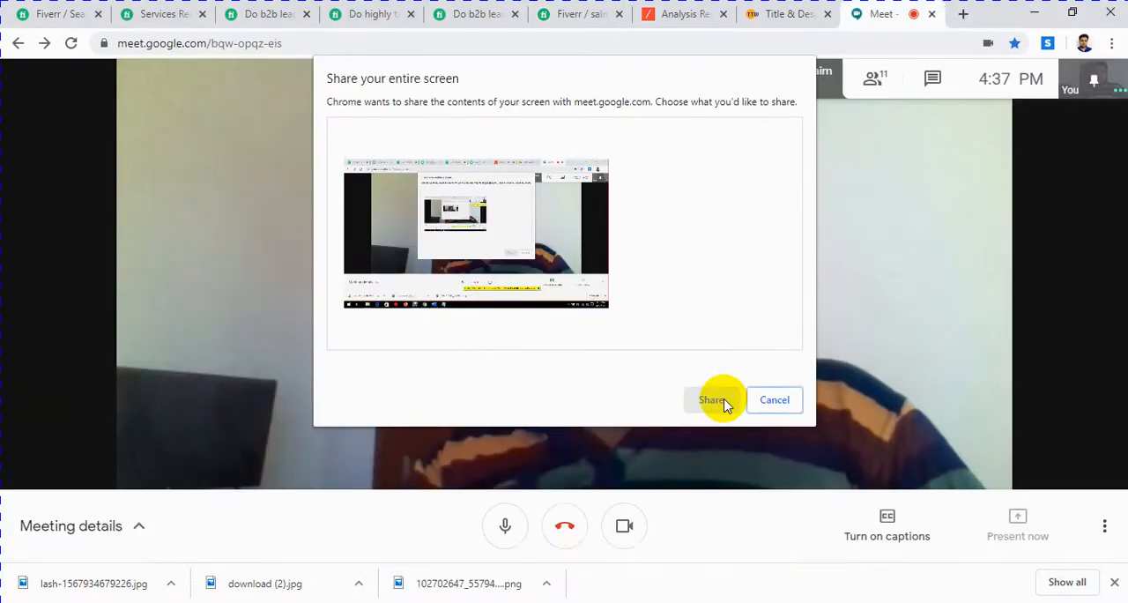
pyautogui.click(589, 262)
pyautogui.click(712, 399)
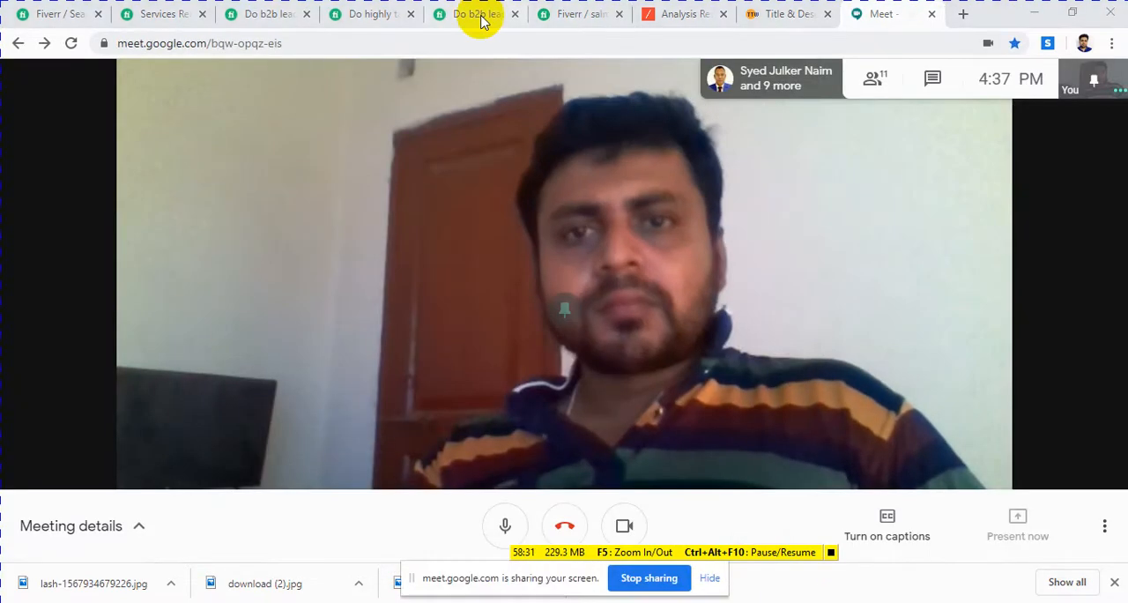
# Step: Switch to the competitor's B2B lead generation gig on Fiverr and read its "How I gather targeted prospects?" section
pyautogui.click(284, 16)
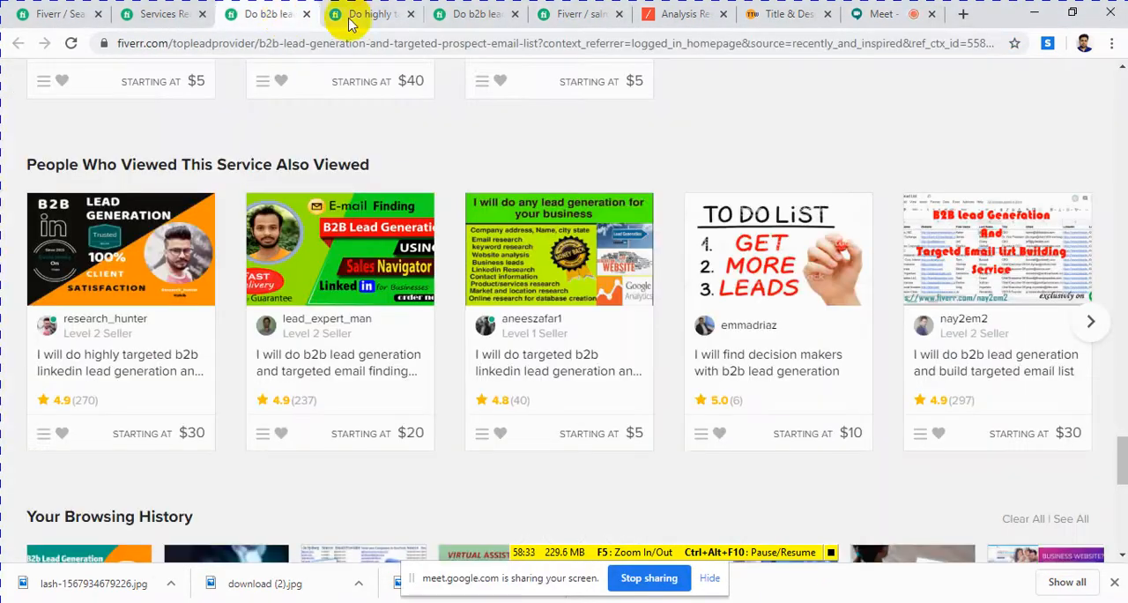
pyautogui.click(371, 16)
pyautogui.click(291, 17)
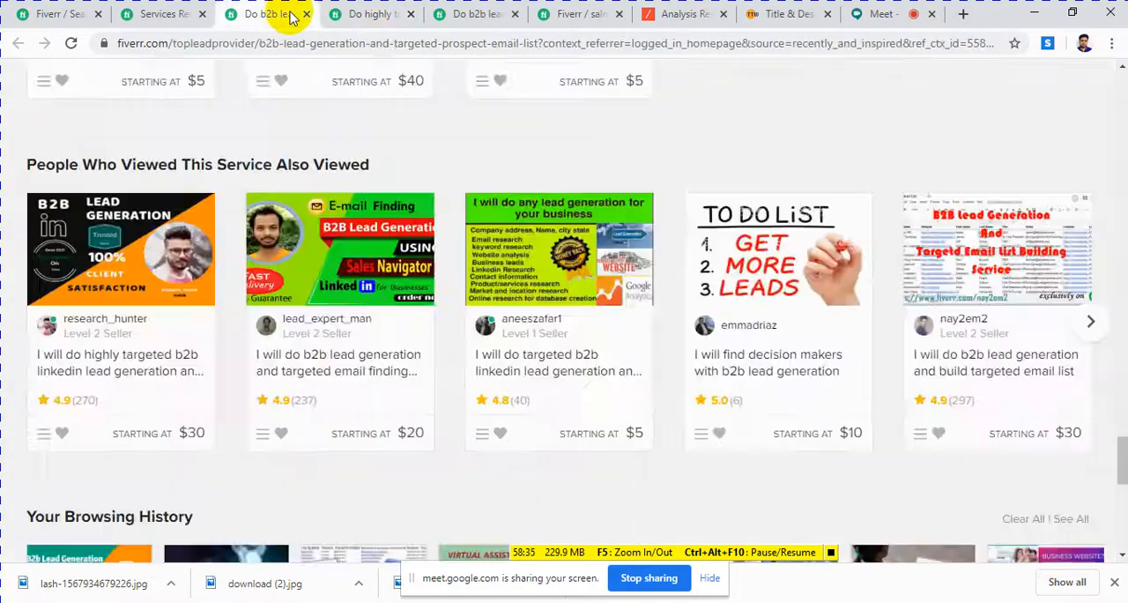
pyautogui.scroll(10, 458, 185)
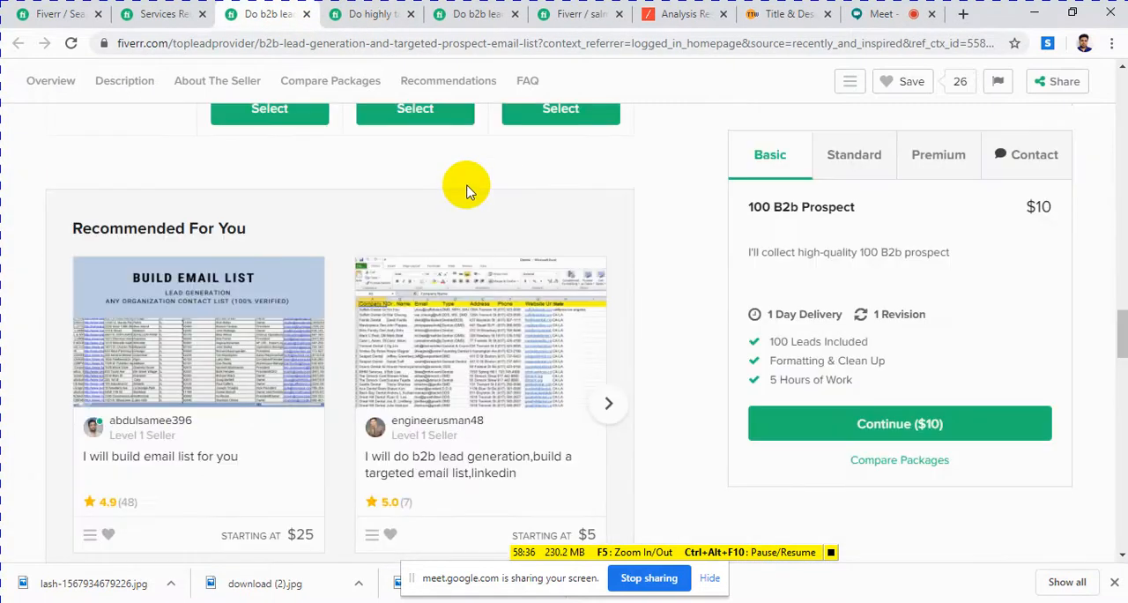
pyautogui.scroll(-8, 467, 188)
pyautogui.scroll(12, 471, 188)
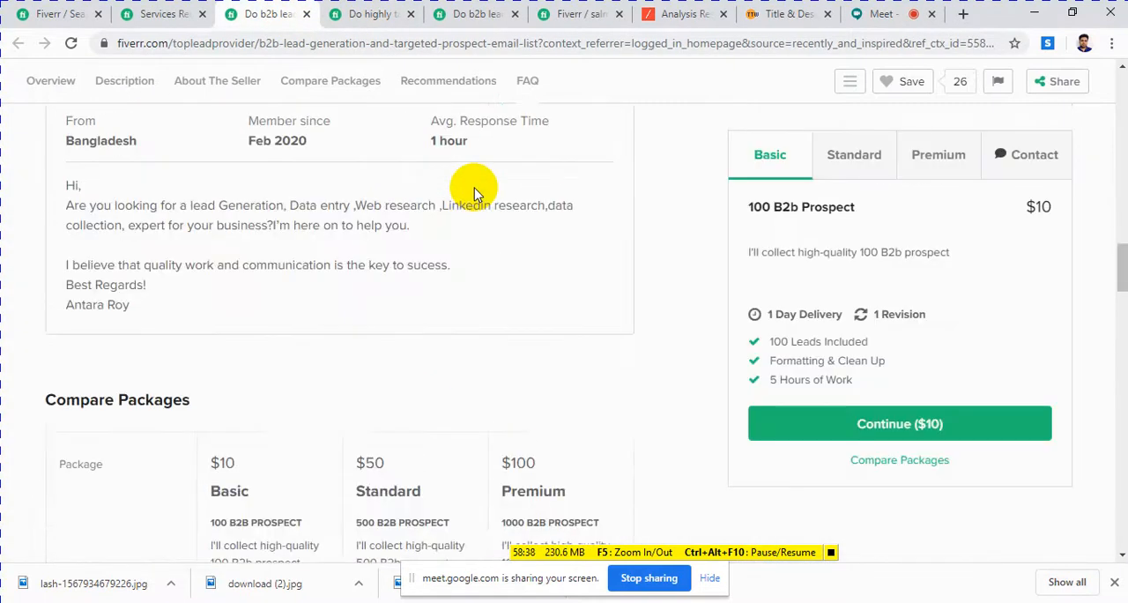
pyautogui.scroll(10, 475, 188)
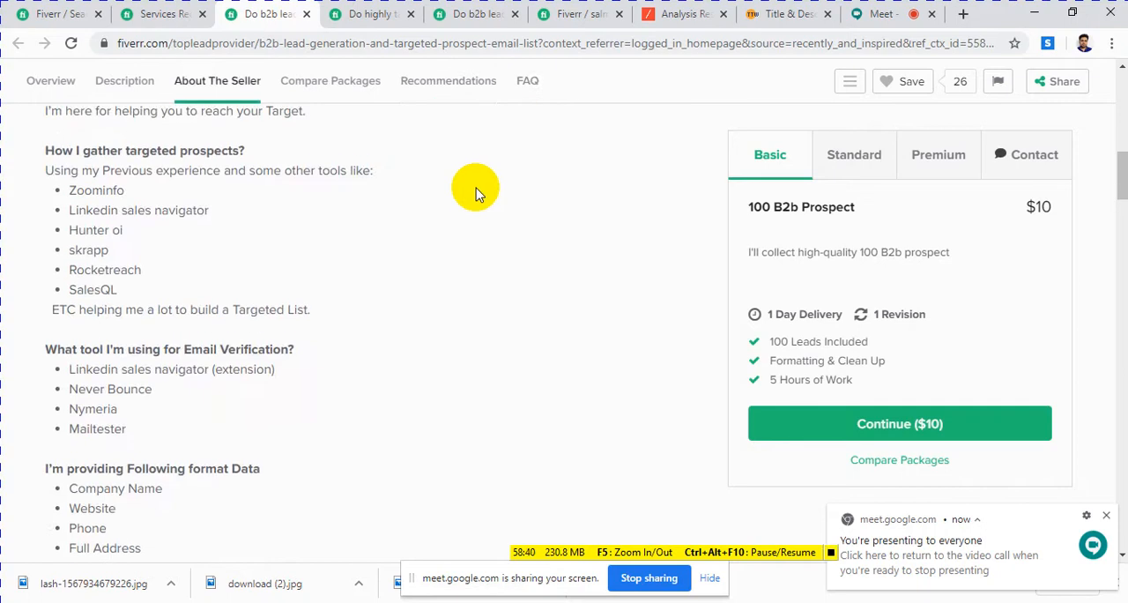
pyautogui.click(60, 151)
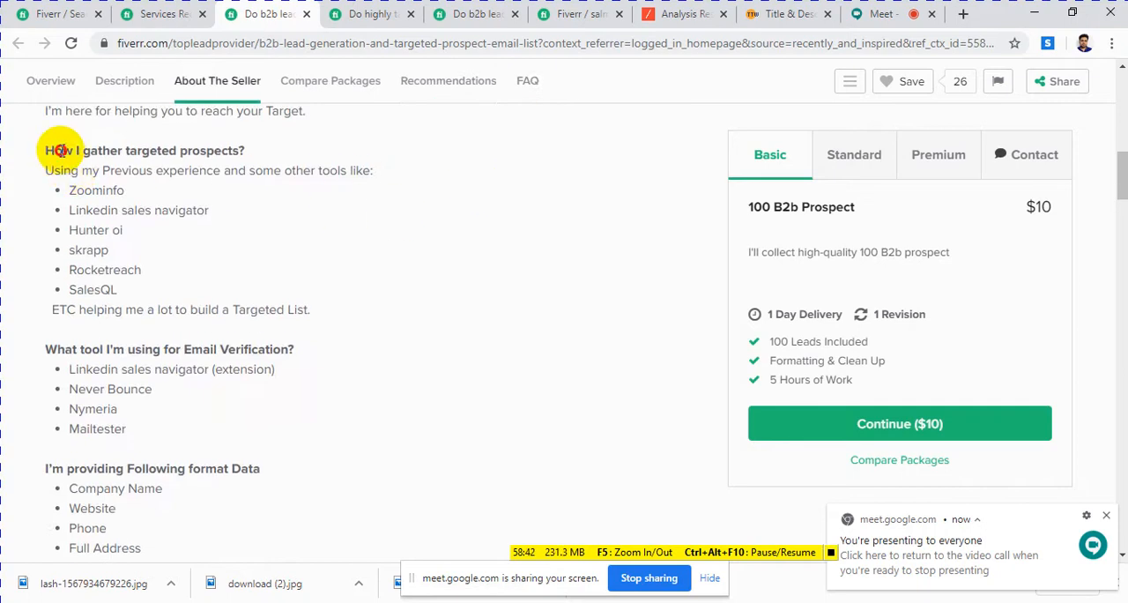
pyautogui.moveTo(60, 150); pyautogui.dragTo(245, 153)
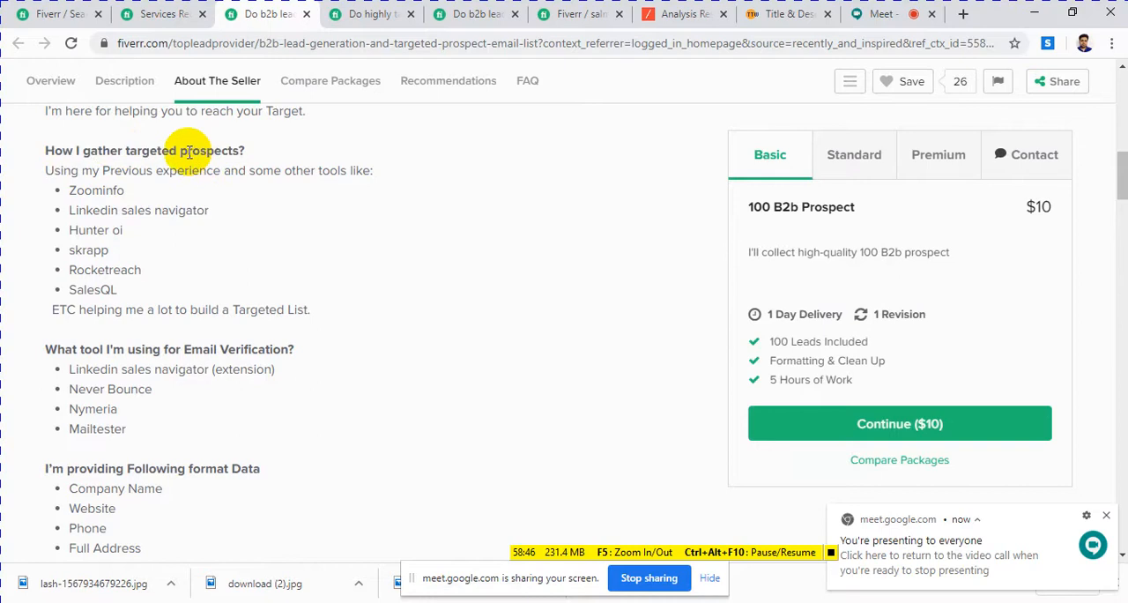
pyautogui.click(280, 224)
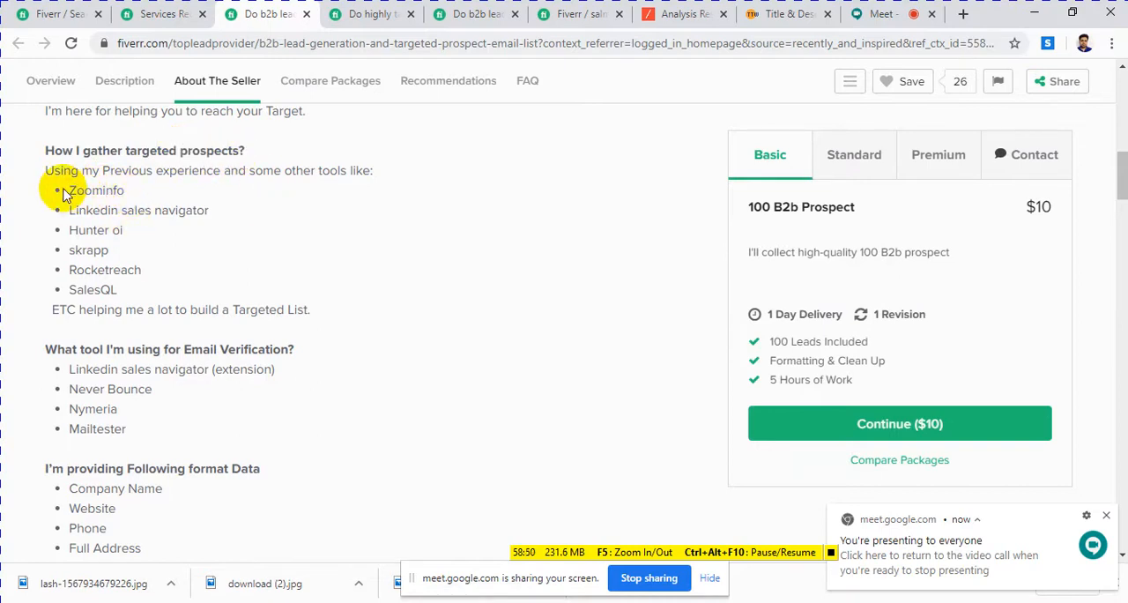
# Step: Examine the prospecting tools the competitor lists, from Zoominfo and Linkedin sales navigator through SalesQL
pyautogui.doubleClick(106, 190)
pyautogui.moveTo(83, 214); pyautogui.dragTo(166, 214)
pyautogui.click(85, 230)
pyautogui.click(84, 252)
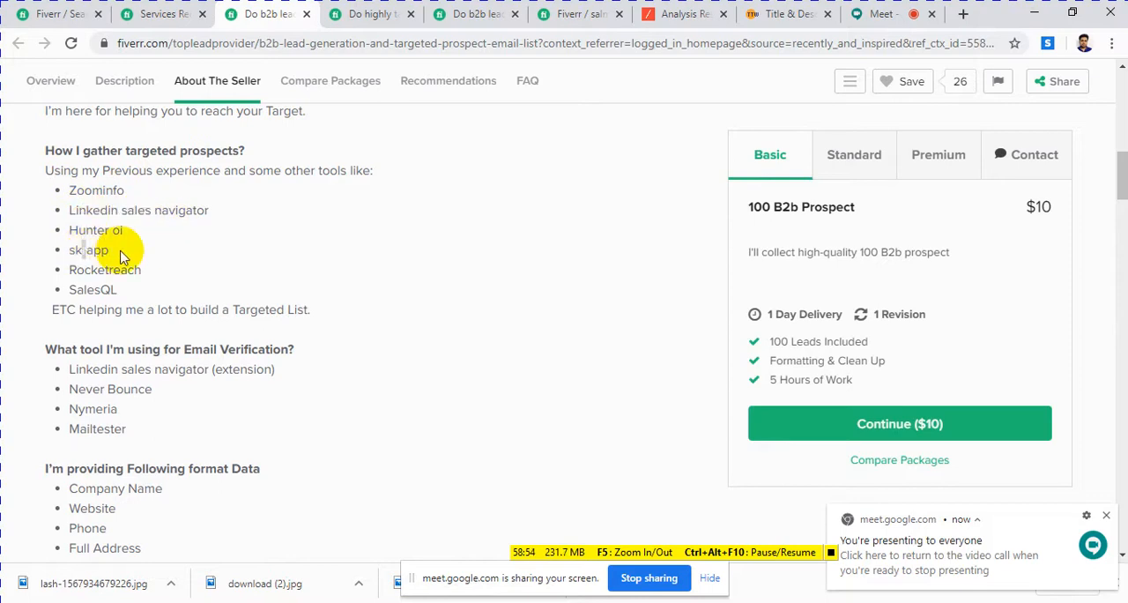
pyautogui.moveTo(111, 251); pyautogui.dragTo(69, 229)
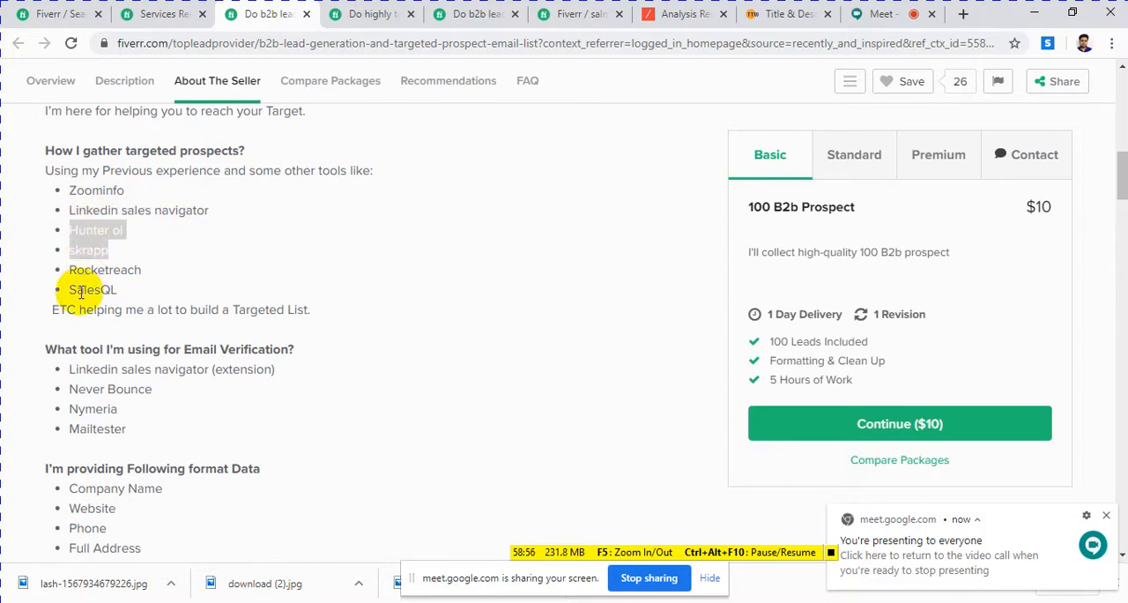
pyautogui.click(70, 291)
pyautogui.moveTo(69, 290); pyautogui.dragTo(118, 294)
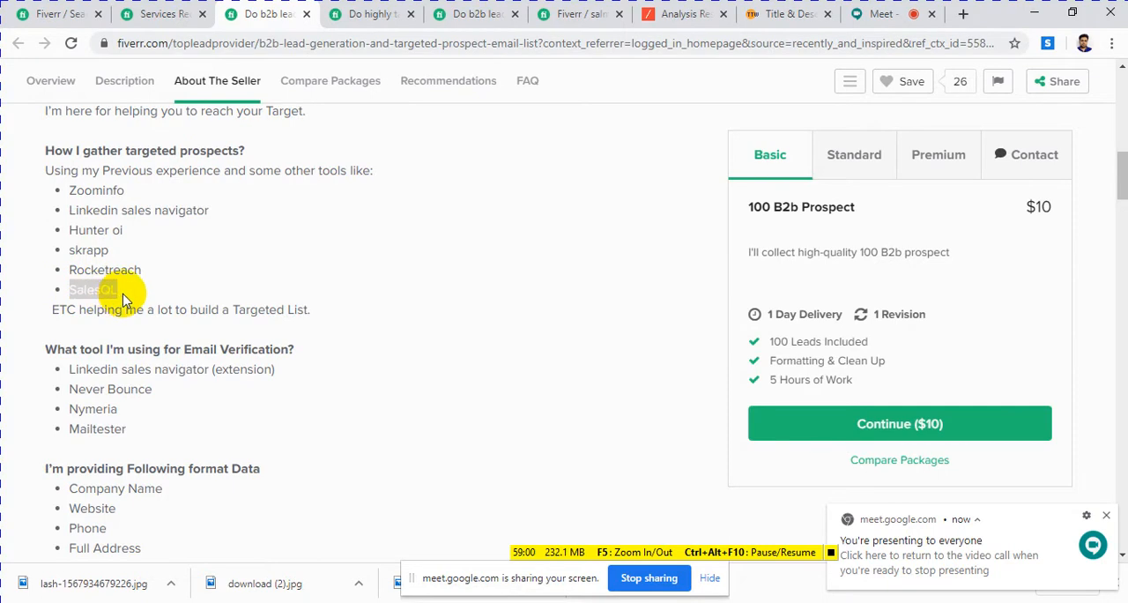
pyautogui.click(115, 294)
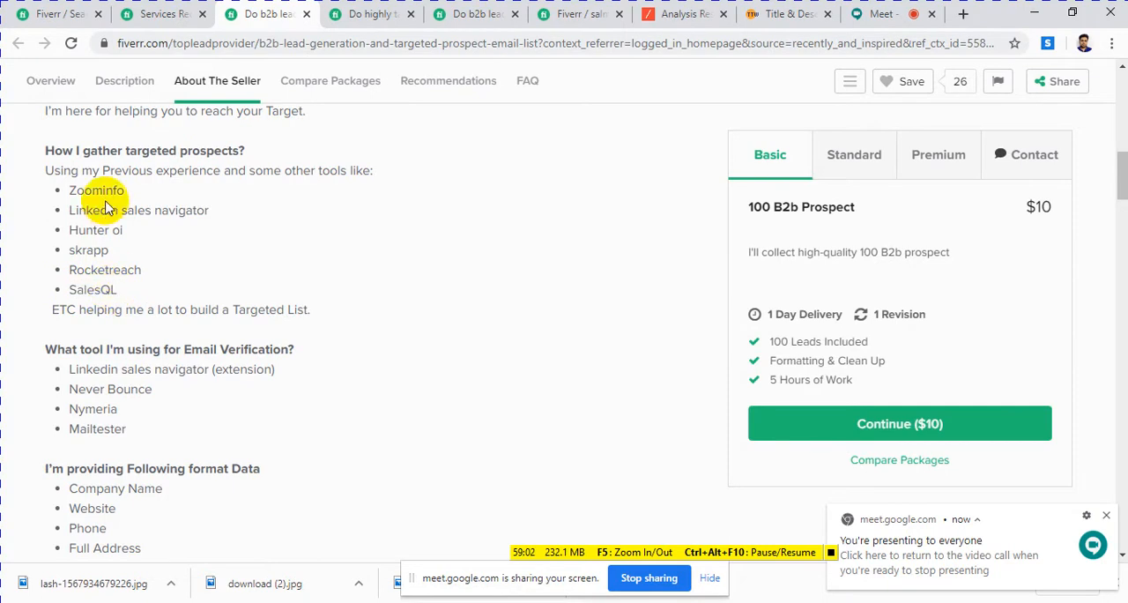
pyautogui.moveTo(82, 189); pyautogui.dragTo(186, 280)
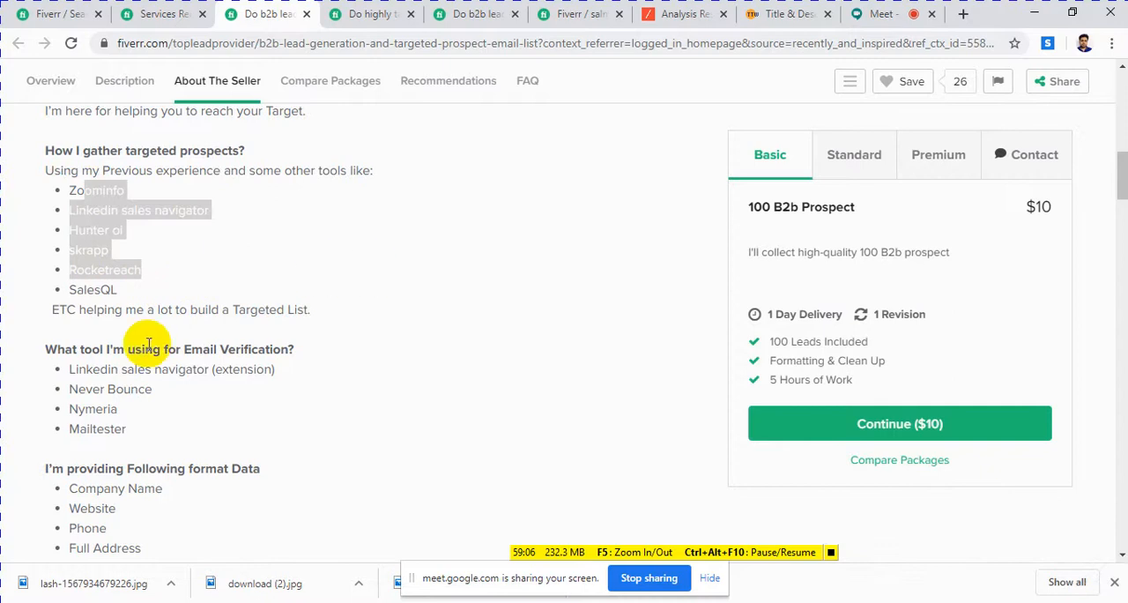
# Step: Examine the competitor gig's email verification tools, supplied data format list and gallery image
pyautogui.moveTo(135, 349); pyautogui.dragTo(275, 351)
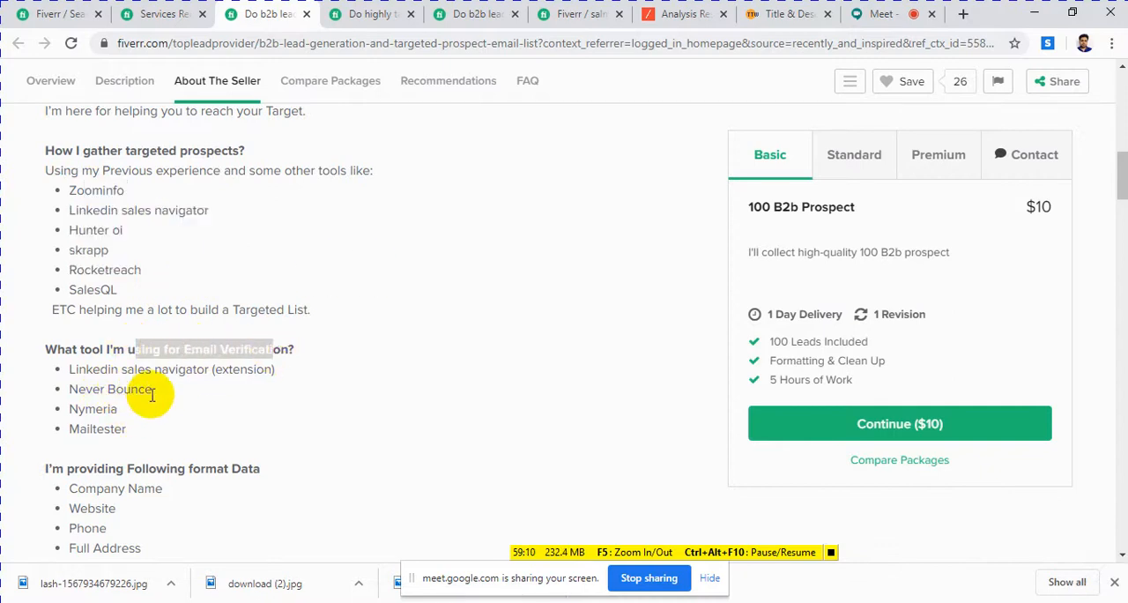
pyautogui.scroll(-1, 137, 427)
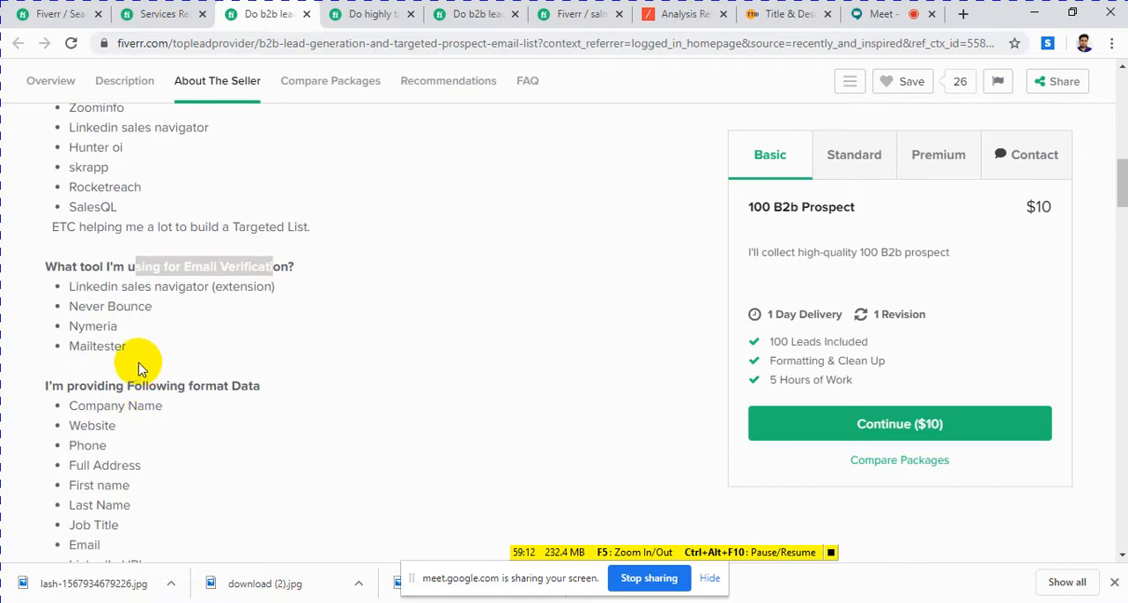
pyautogui.click(146, 349)
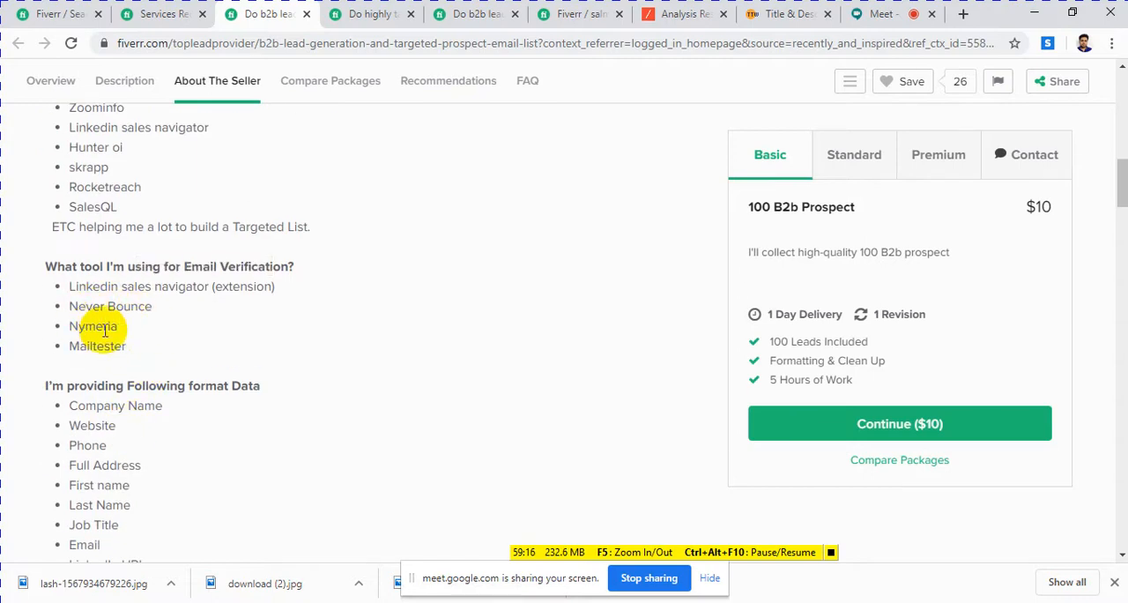
pyautogui.scroll(-4, 156, 373)
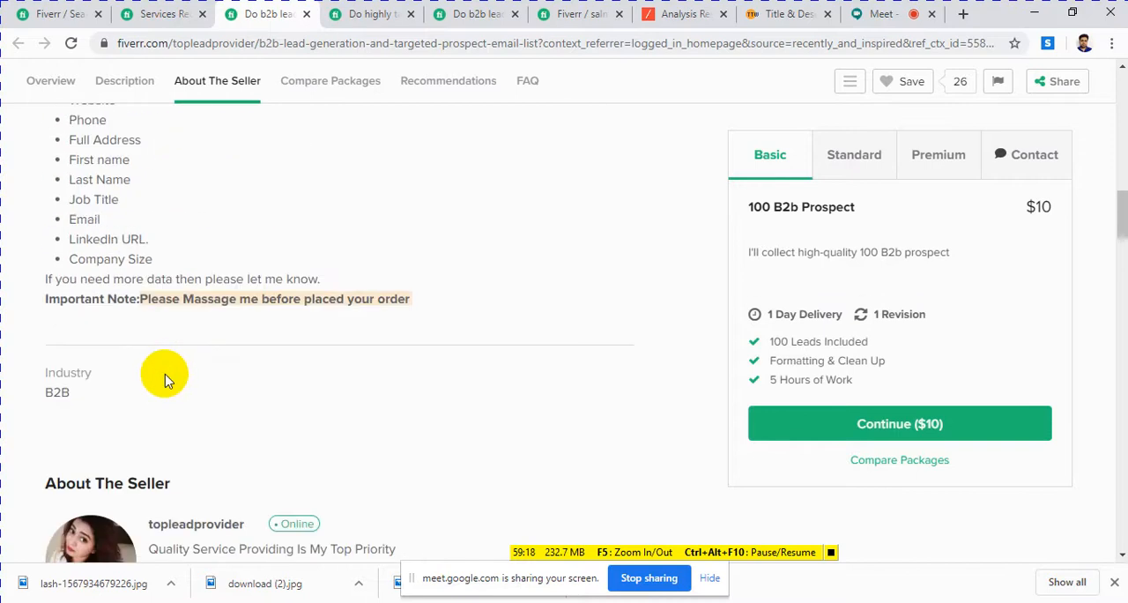
pyautogui.scroll(6, 164, 378)
pyautogui.scroll(8, 195, 350)
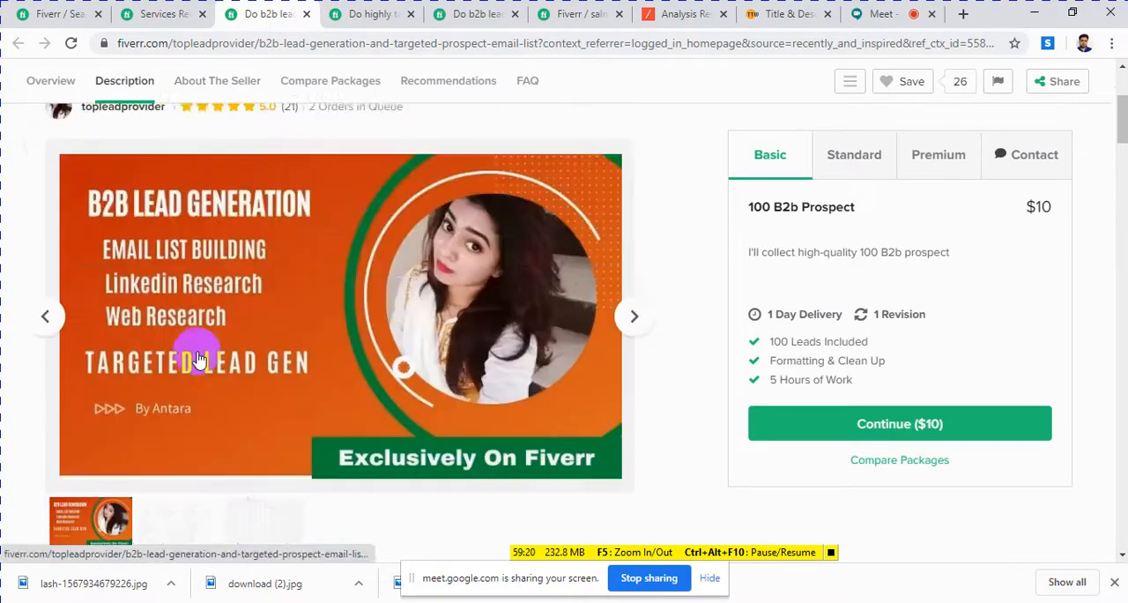
pyautogui.scroll(-1, 204, 351)
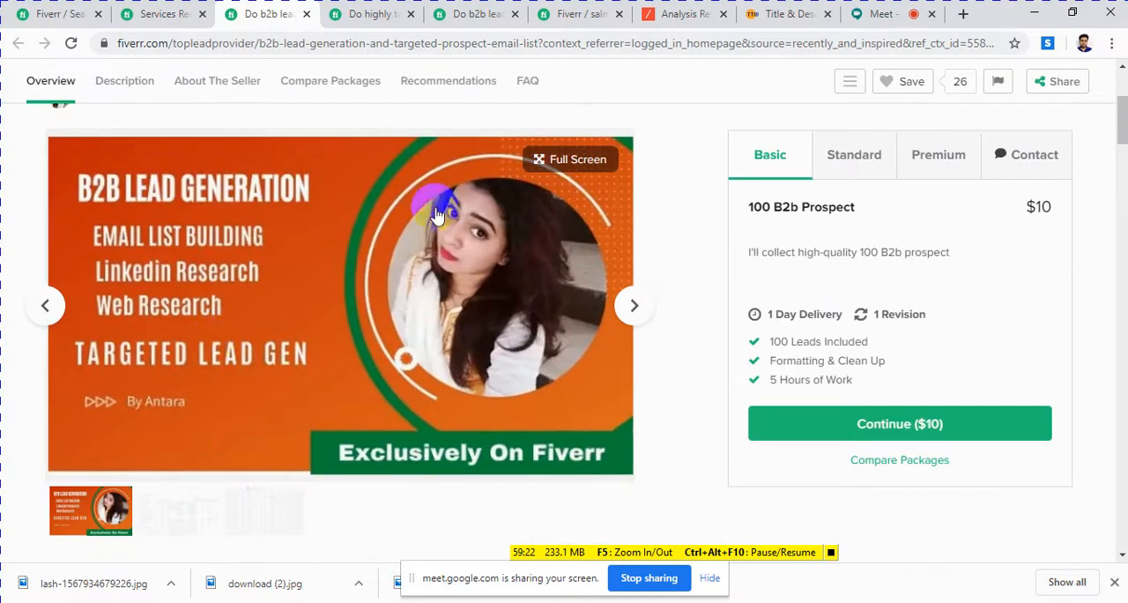
# Step: Return to the Fiverr gig editor and look over its empty buyer Requirements form
pyautogui.click(880, 17)
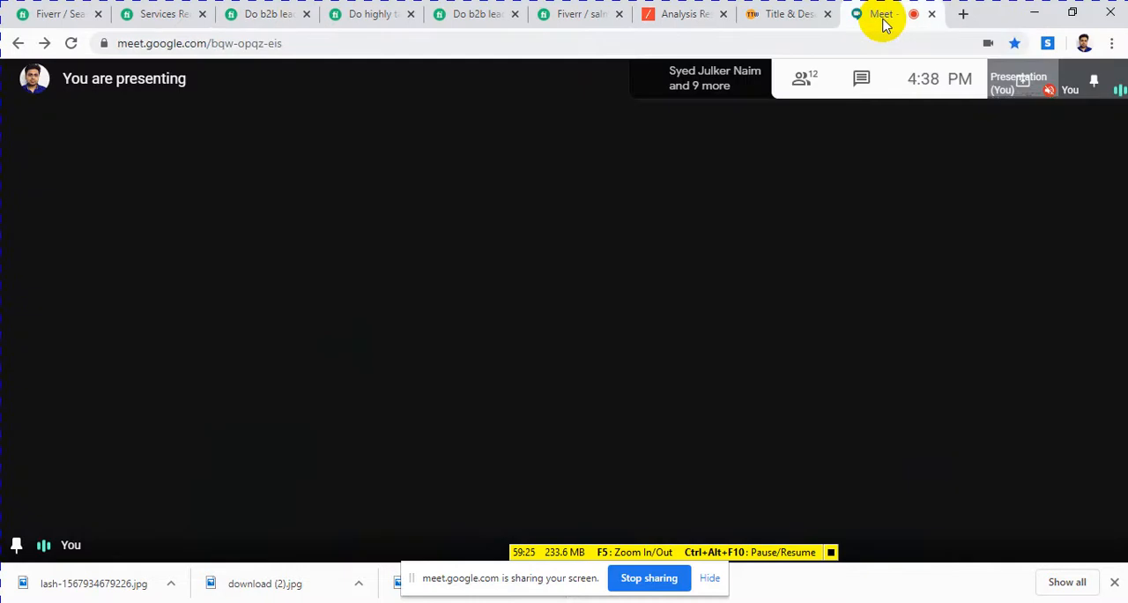
pyautogui.click(805, 19)
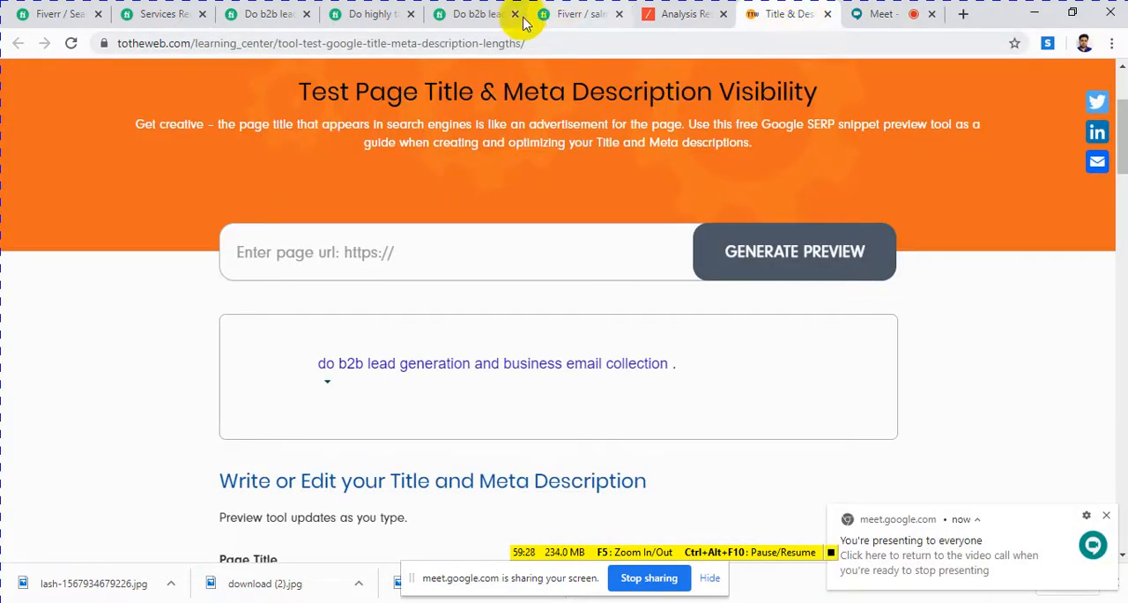
pyautogui.click(468, 16)
pyautogui.click(564, 18)
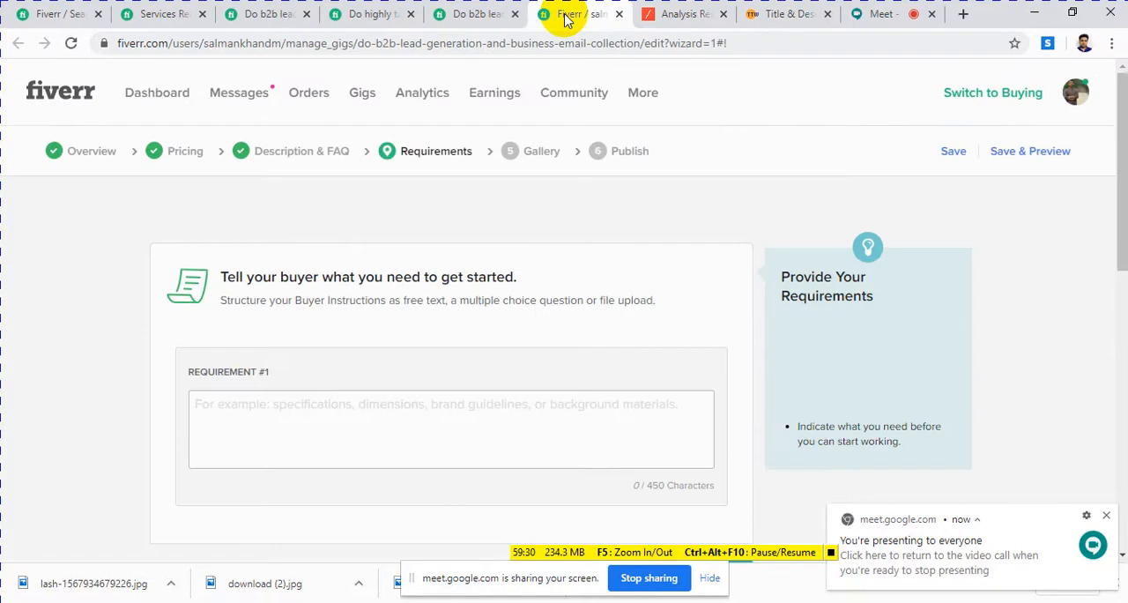
pyautogui.scroll(-2, 385, 183)
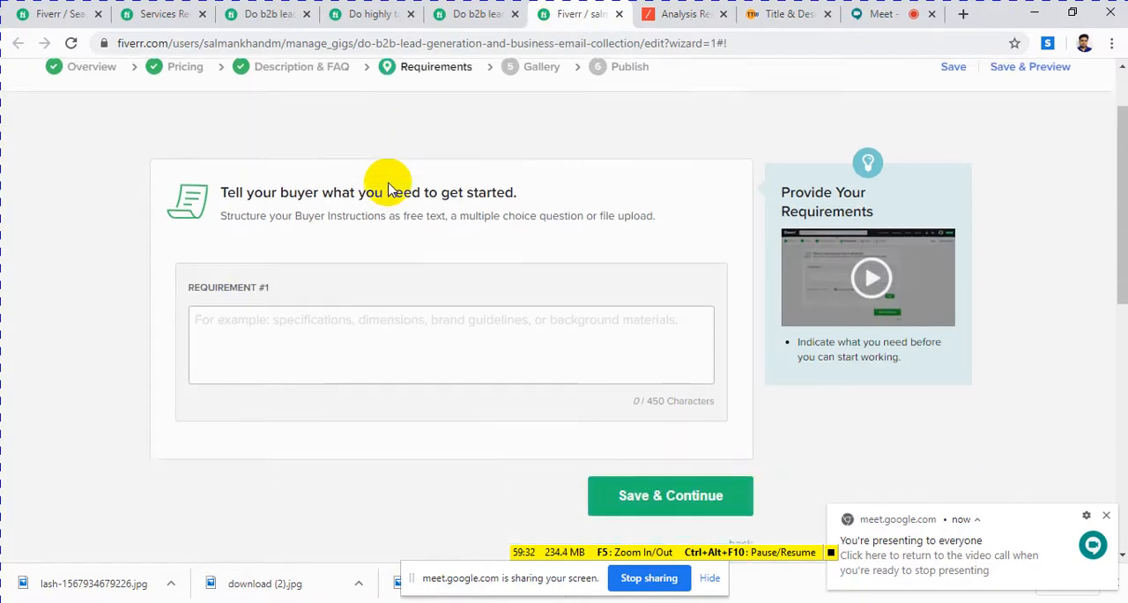
# Step: Check the Google Meet call and return to the Fiverr gig's Requirements form
pyautogui.click(886, 18)
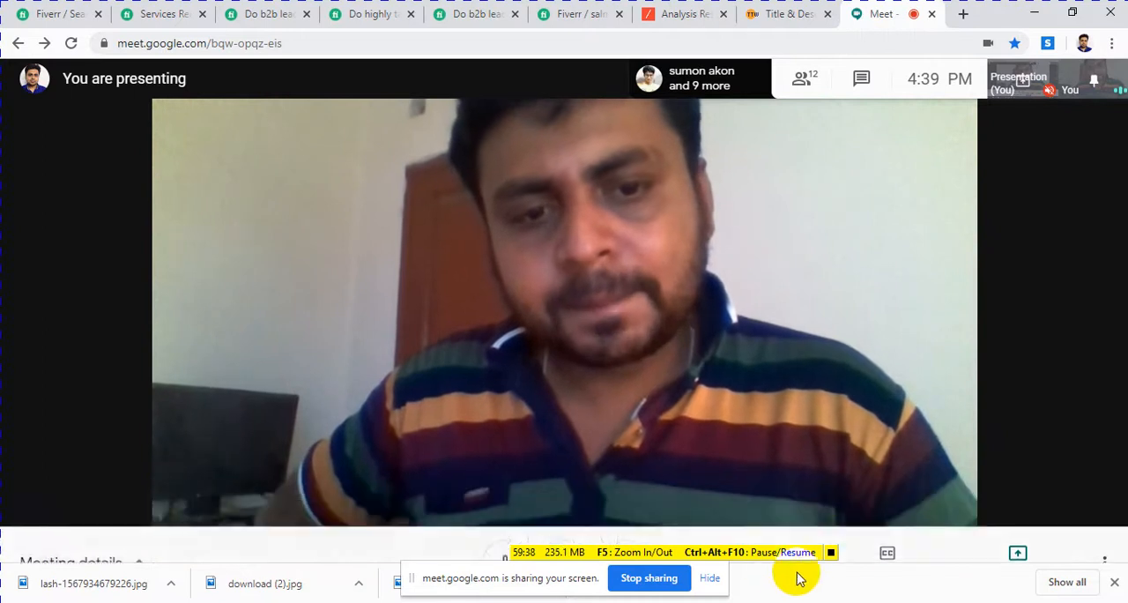
pyautogui.click(831, 553)
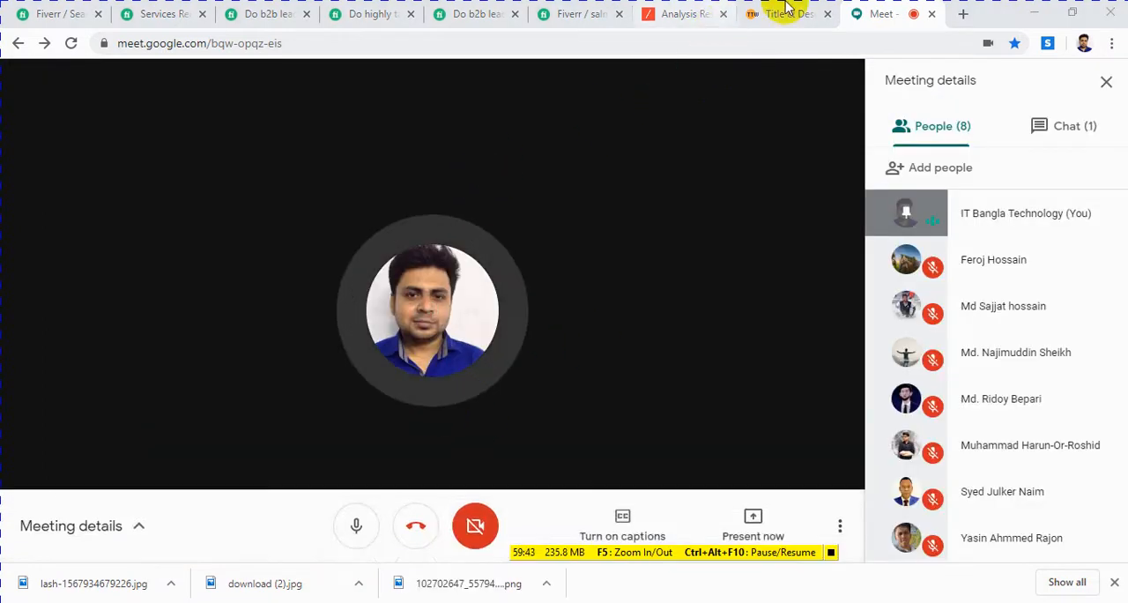
pyautogui.click(572, 15)
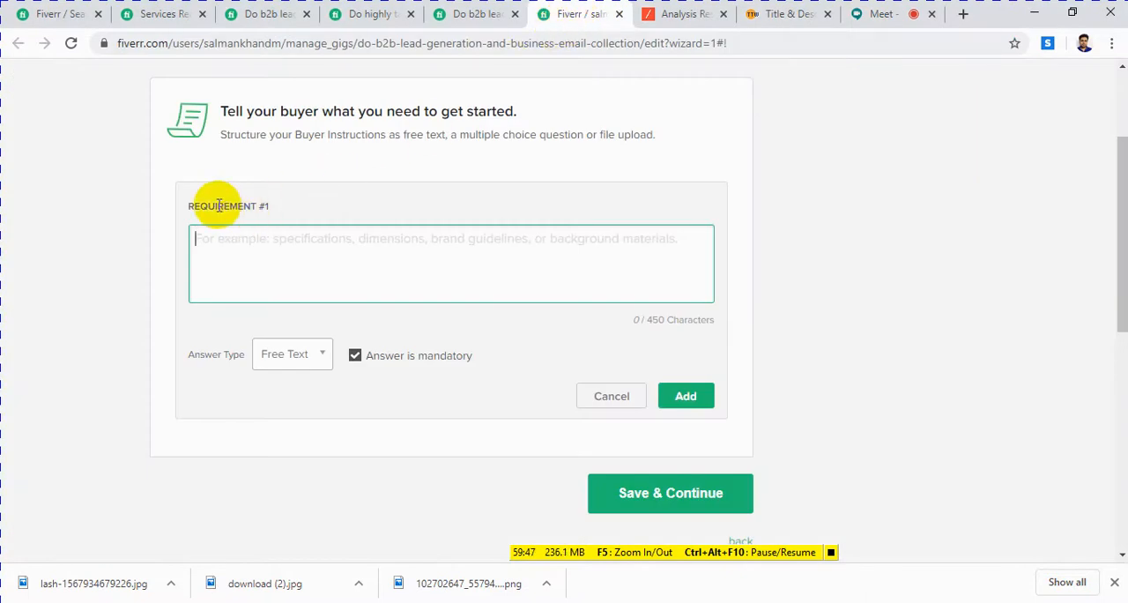
# Step: Begin Requirement #1 with the text "please tell me details"
pyautogui.moveTo(188, 205); pyautogui.dragTo(215, 207)
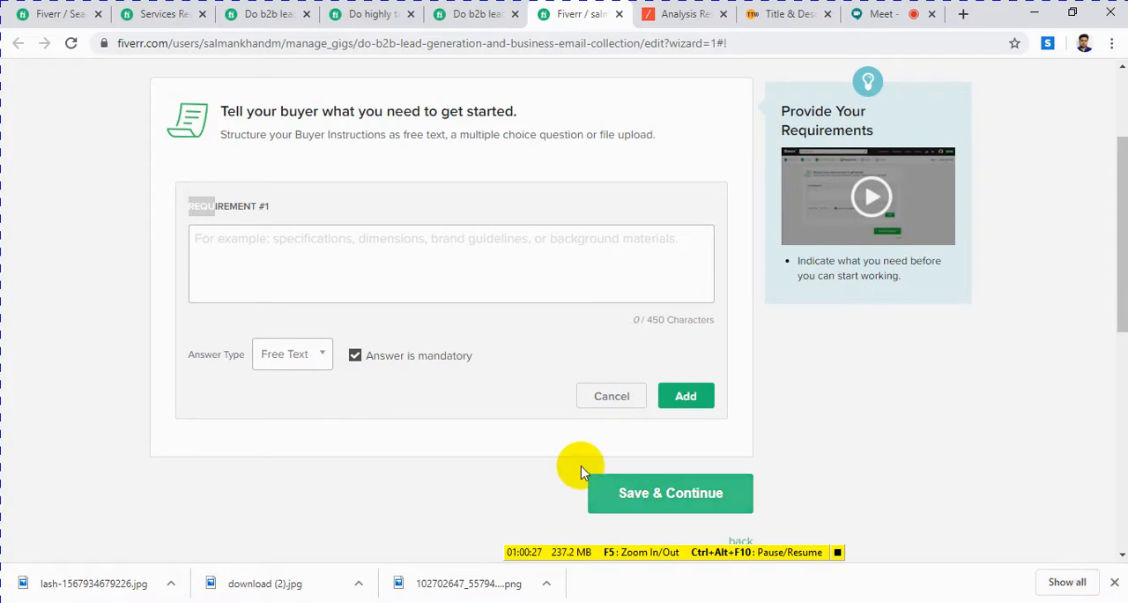
pyautogui.click(428, 247)
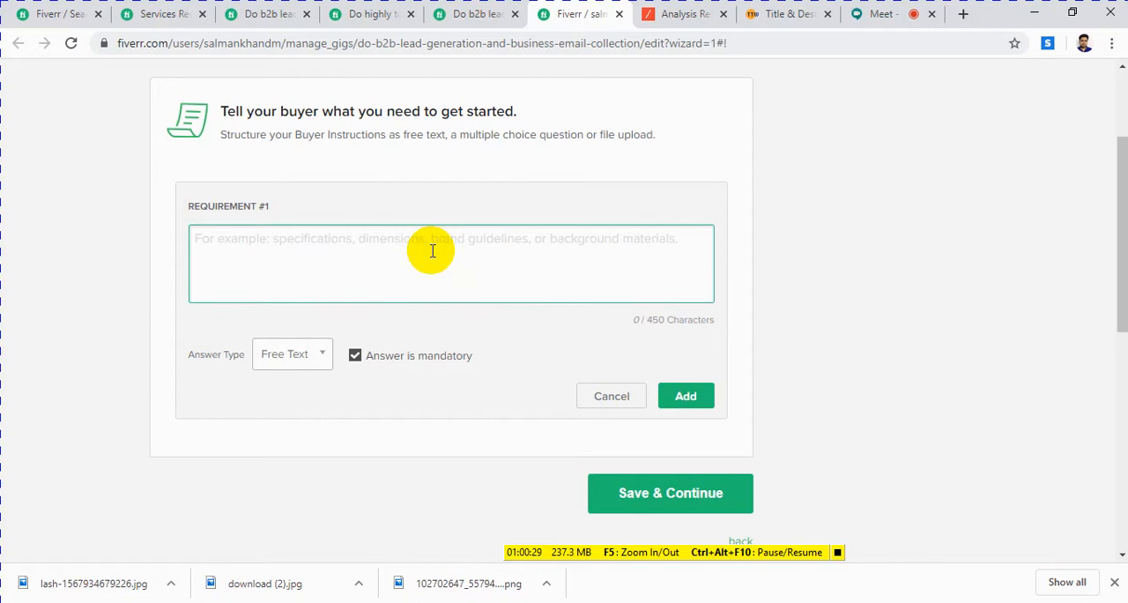
pyautogui.write('please ')
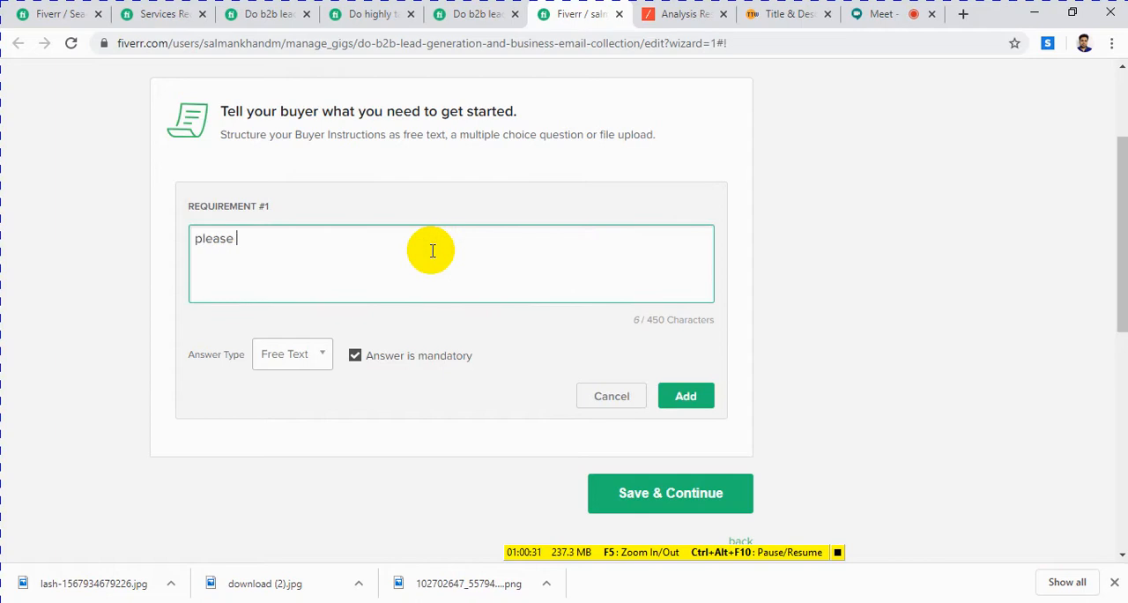
pyautogui.write('tell m deta')
pyautogui.write('ils')
pyautogui.write('e')
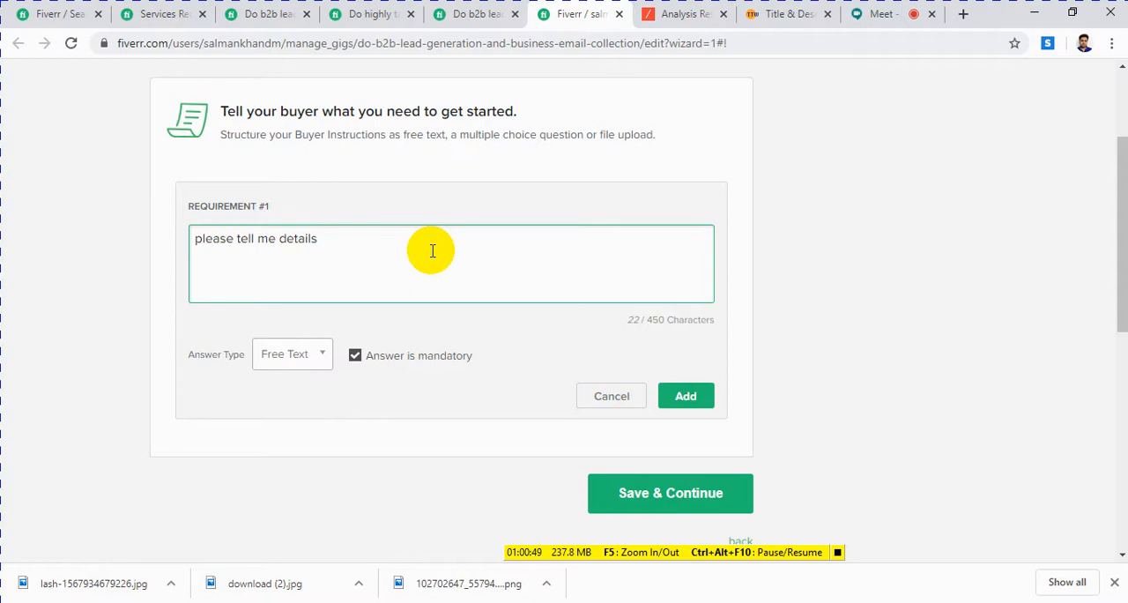
# Step: Extend the requirement text with "what you want", correcting the spelling of the last word
pyautogui.press('Right')
pyautogui.press('Right')
pyautogui.write('w')
pyautogui.press('BackSpace')
pyautogui.write('what you wa')
pyautogui.press('BackSpace')
pyautogui.press('BackSpace')
pyautogui.write('hant')
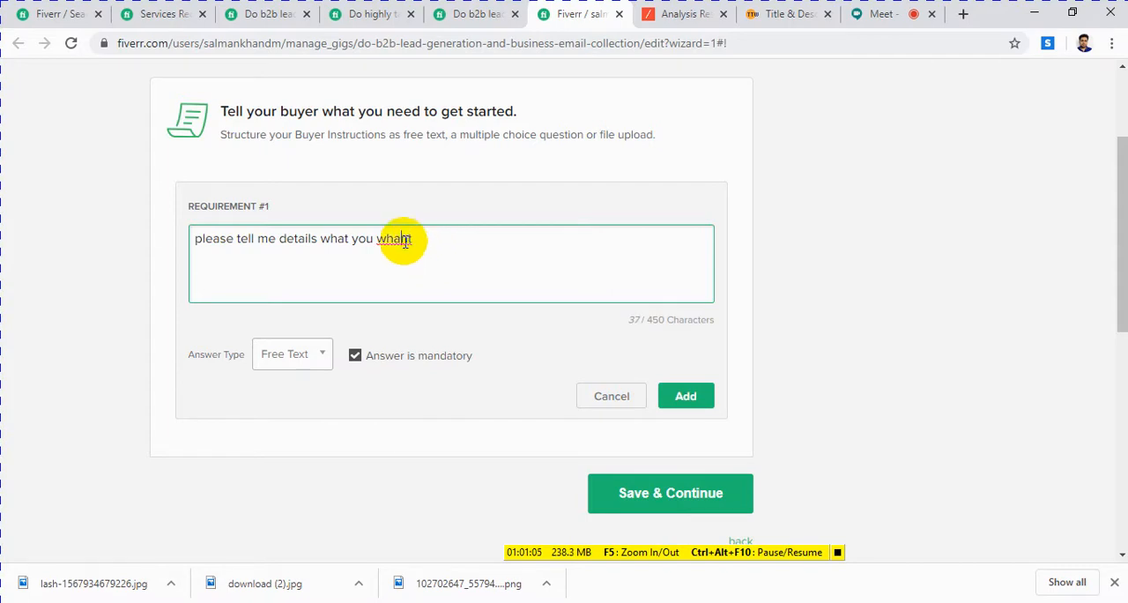
pyautogui.rightClick(404, 246)
pyautogui.click(398, 244)
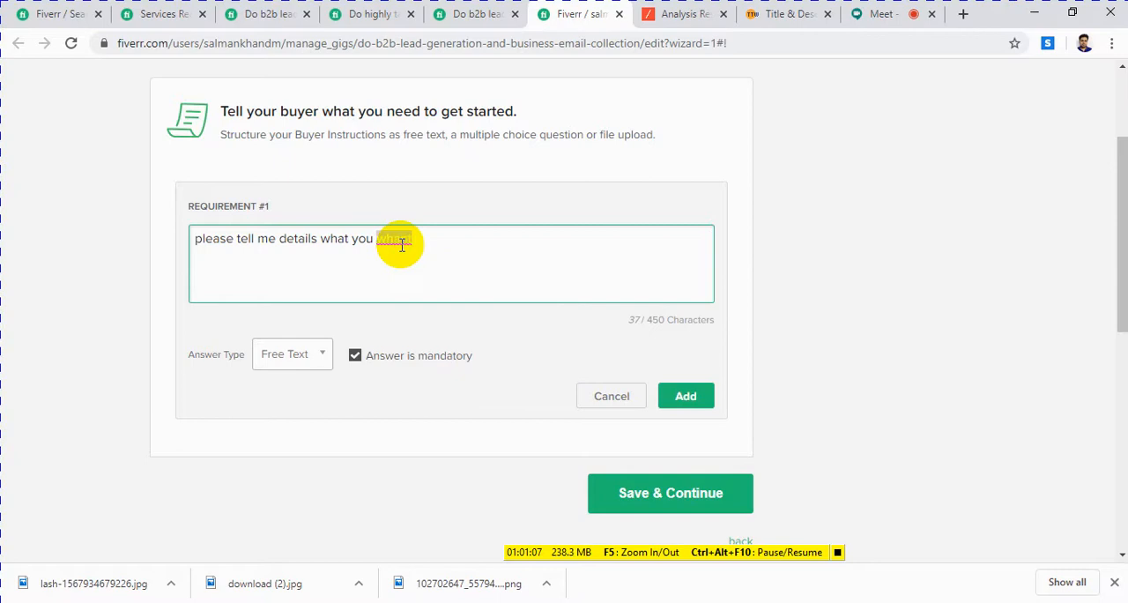
pyautogui.press('BackSpace')
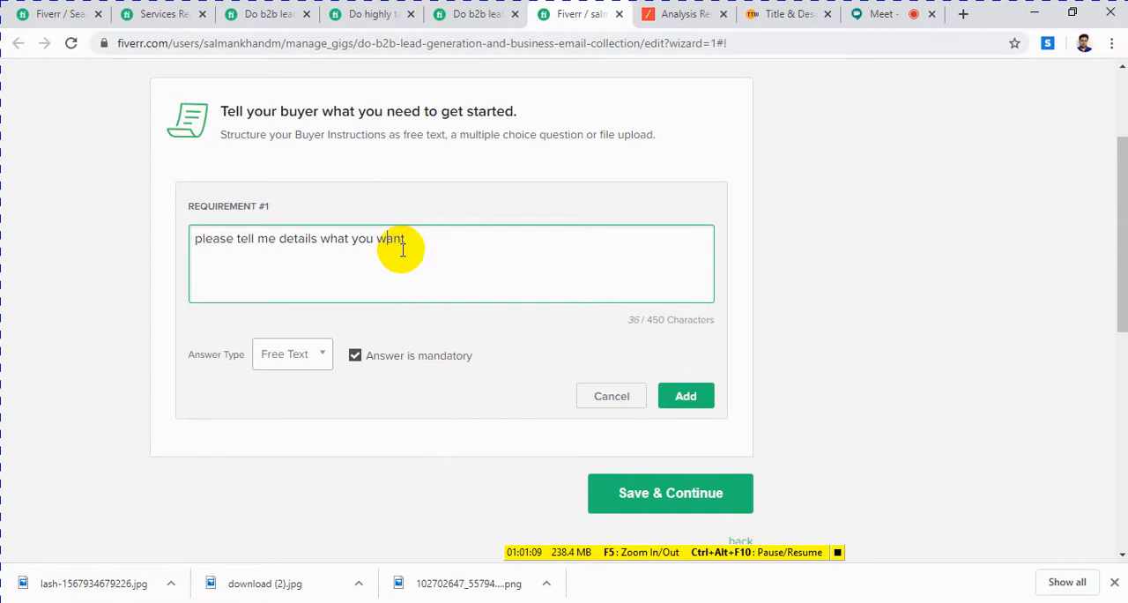
# Step: Append "and provide a sample if you have" to the end of the requirement text
pyautogui.click(419, 246)
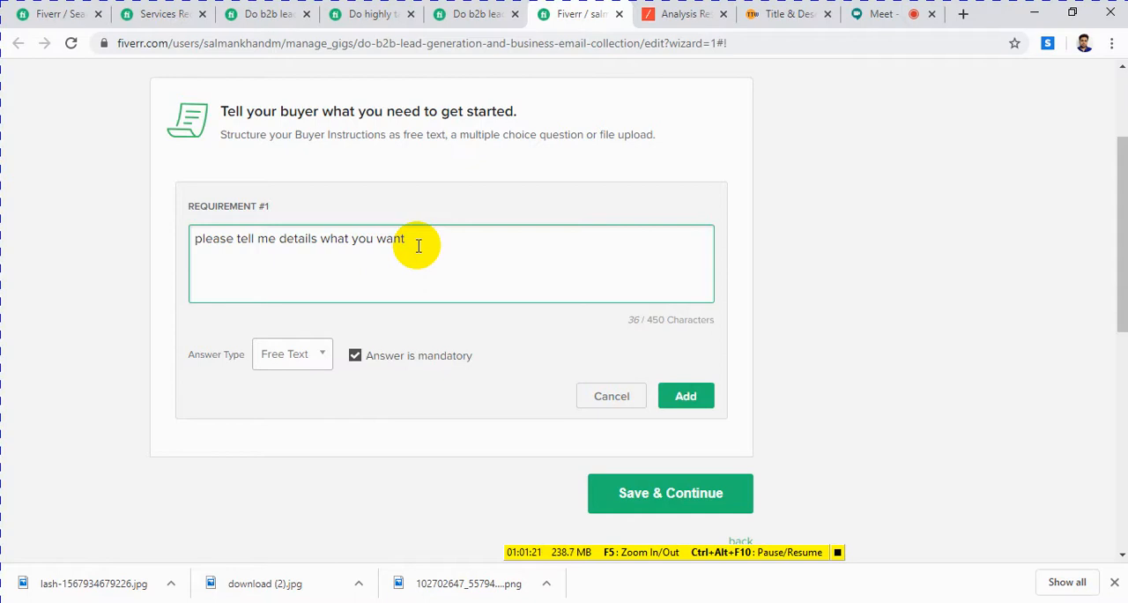
pyautogui.write('and provide a sa')
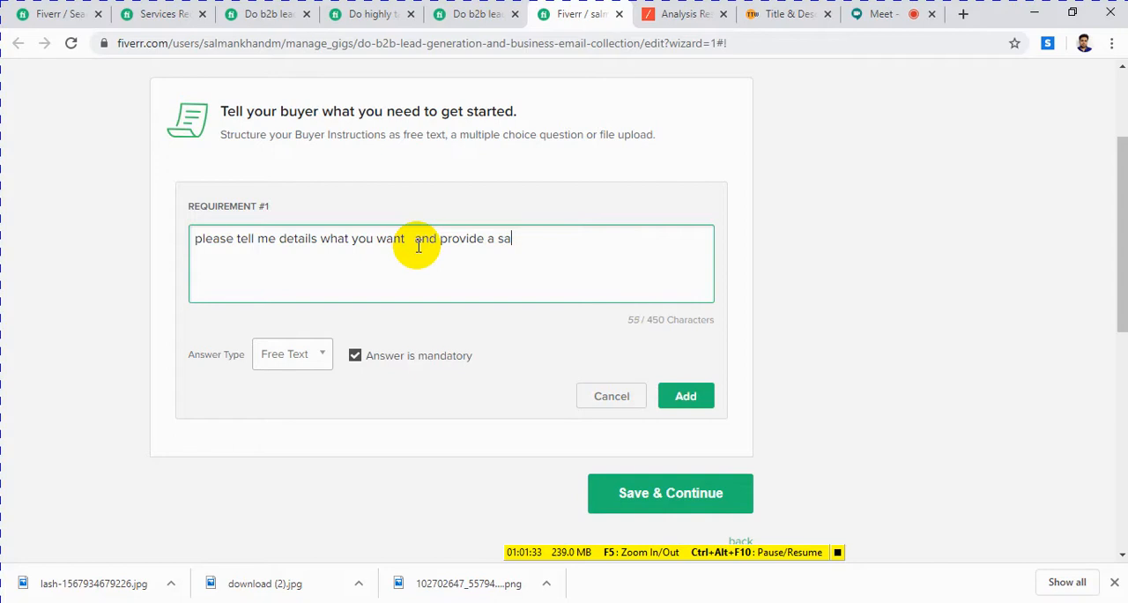
pyautogui.write('mple if you have')
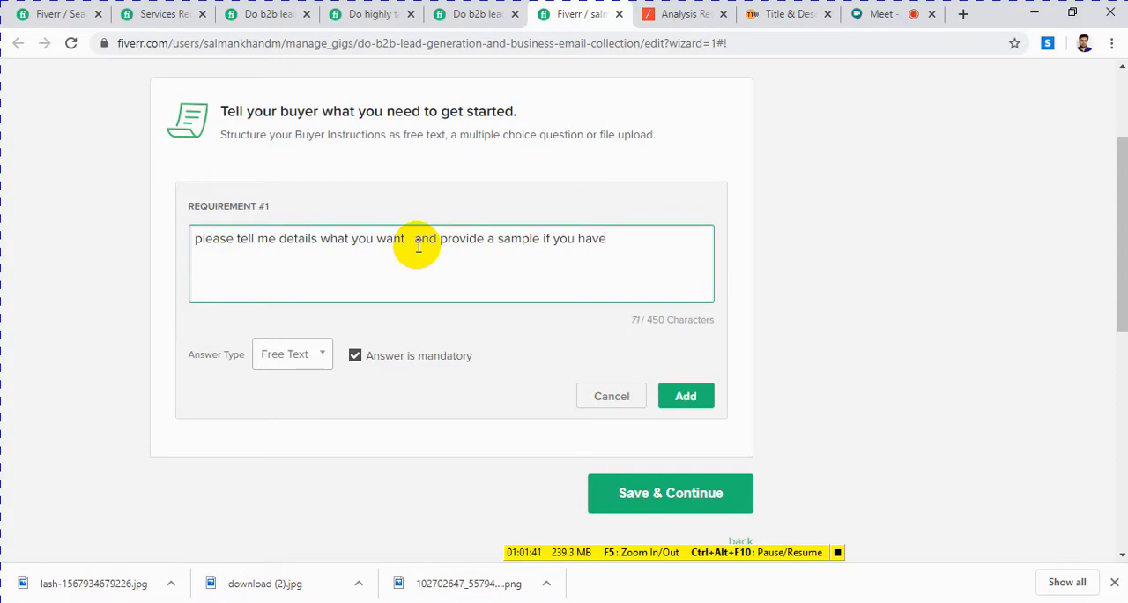
pyautogui.moveTo(607, 239); pyautogui.dragTo(197, 232)
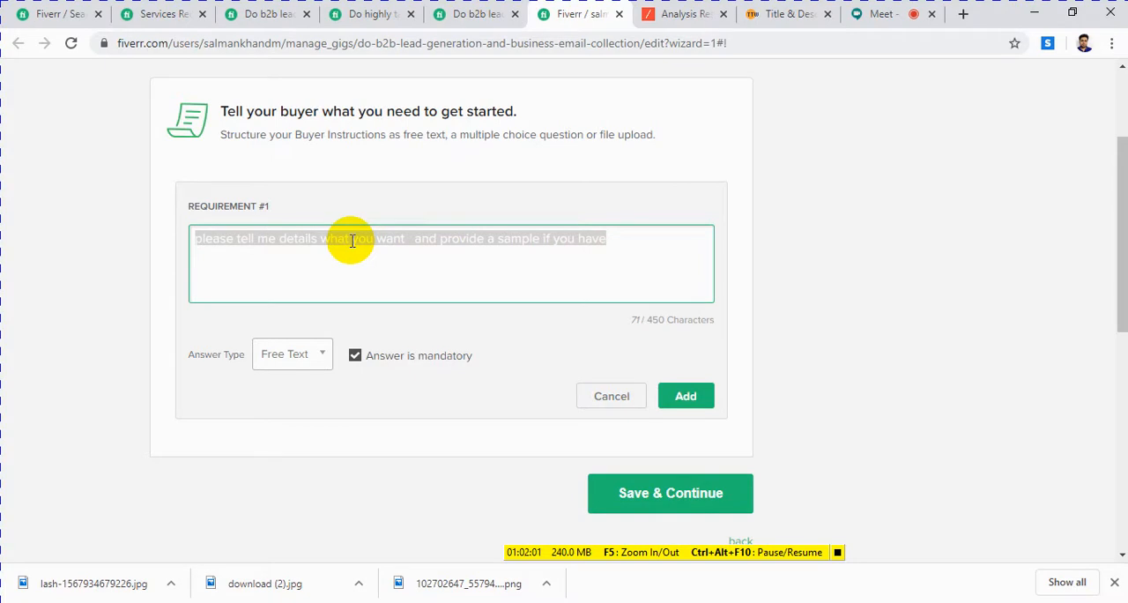
pyautogui.click(322, 263)
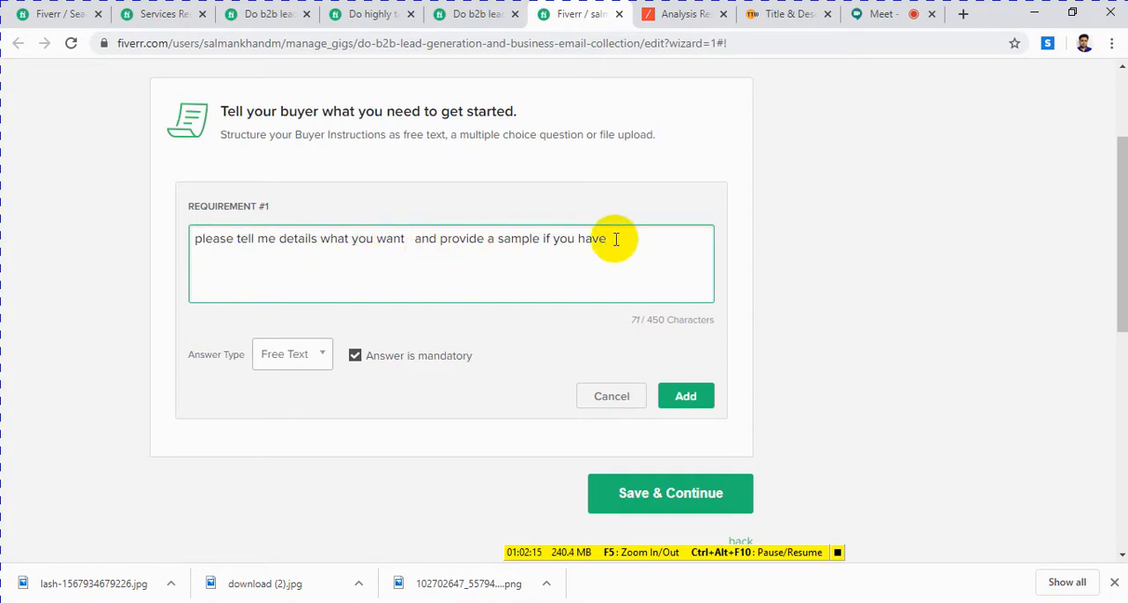
# Step: Make the answer optional with type Attached File, then add the requirement and save the Requirements section
pyautogui.click(356, 359)
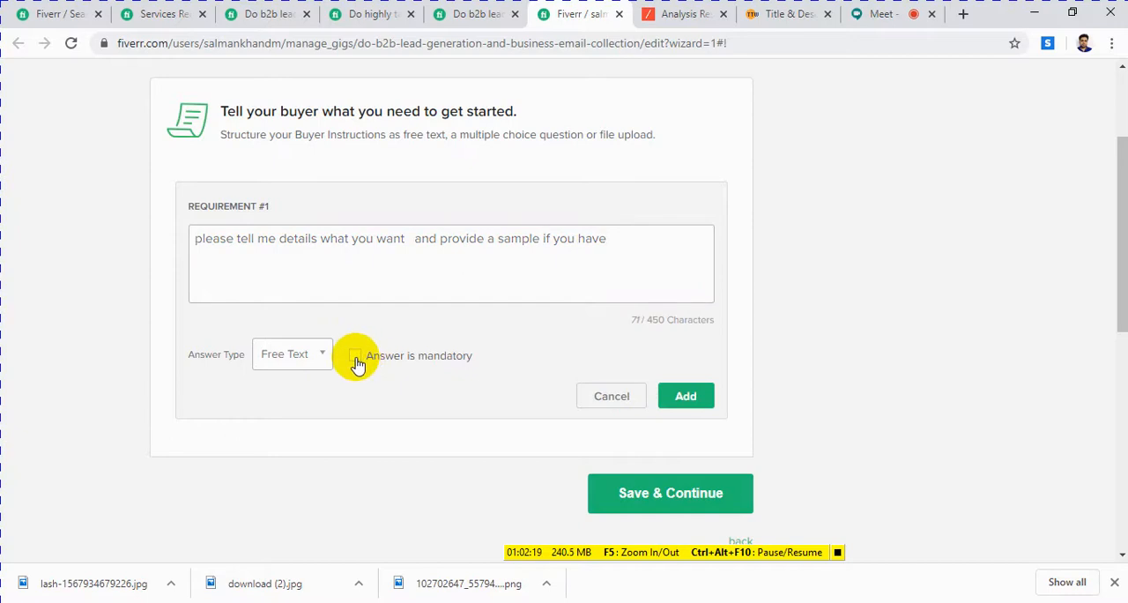
pyautogui.click(321, 360)
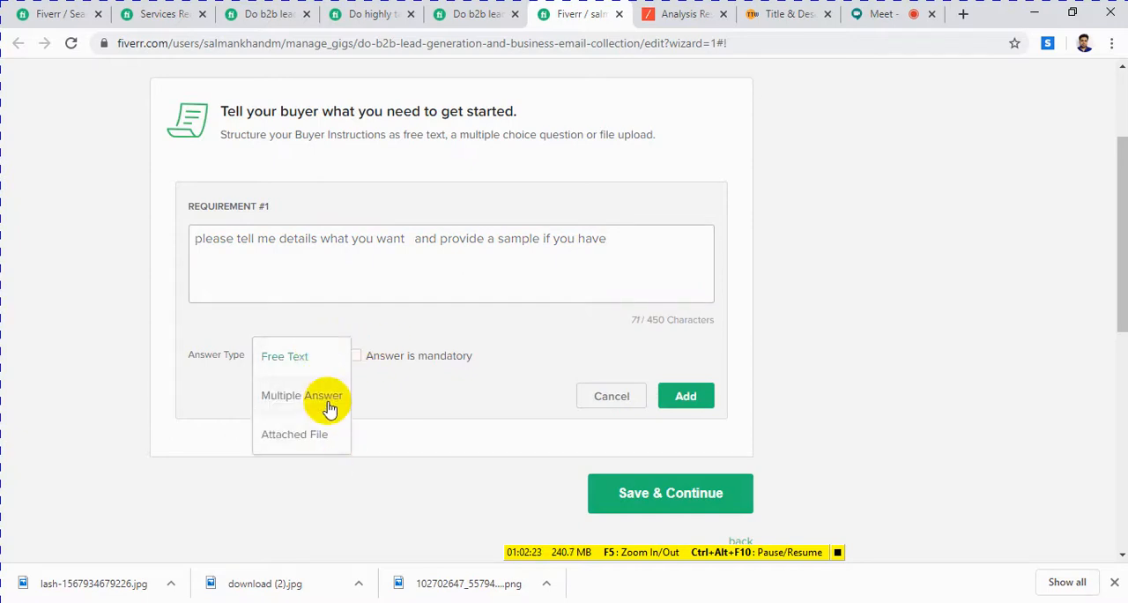
pyautogui.click(317, 434)
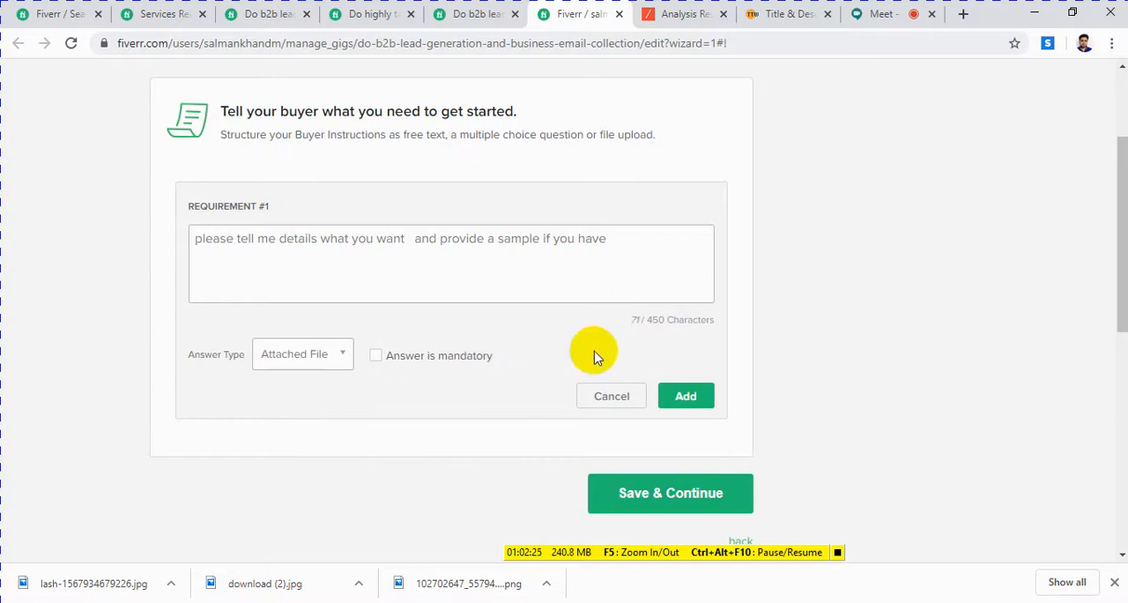
pyautogui.click(692, 401)
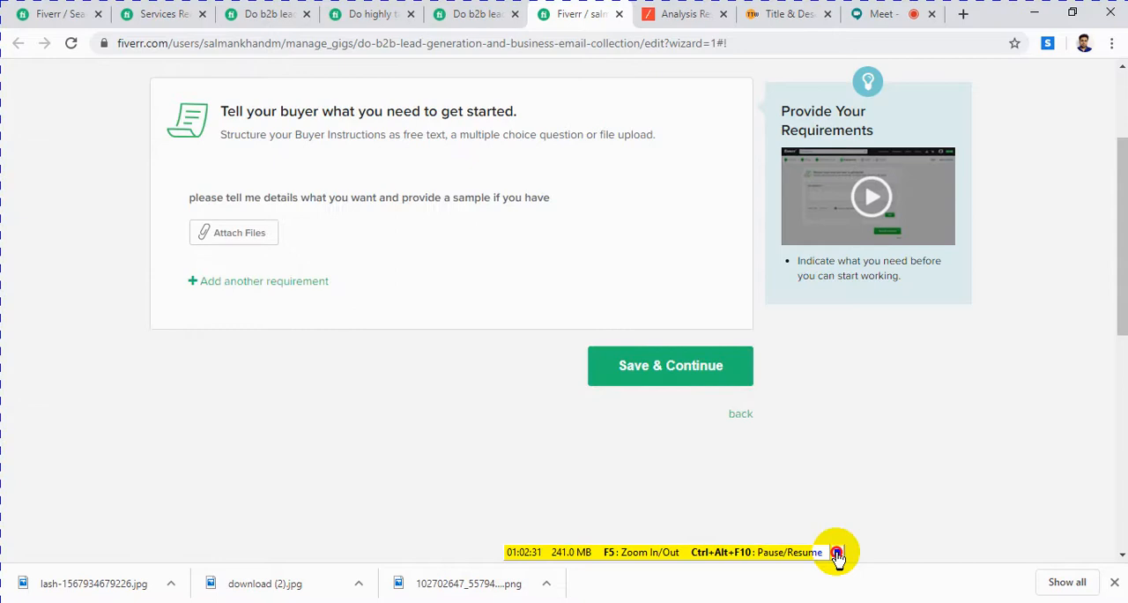
pyautogui.click(670, 365)
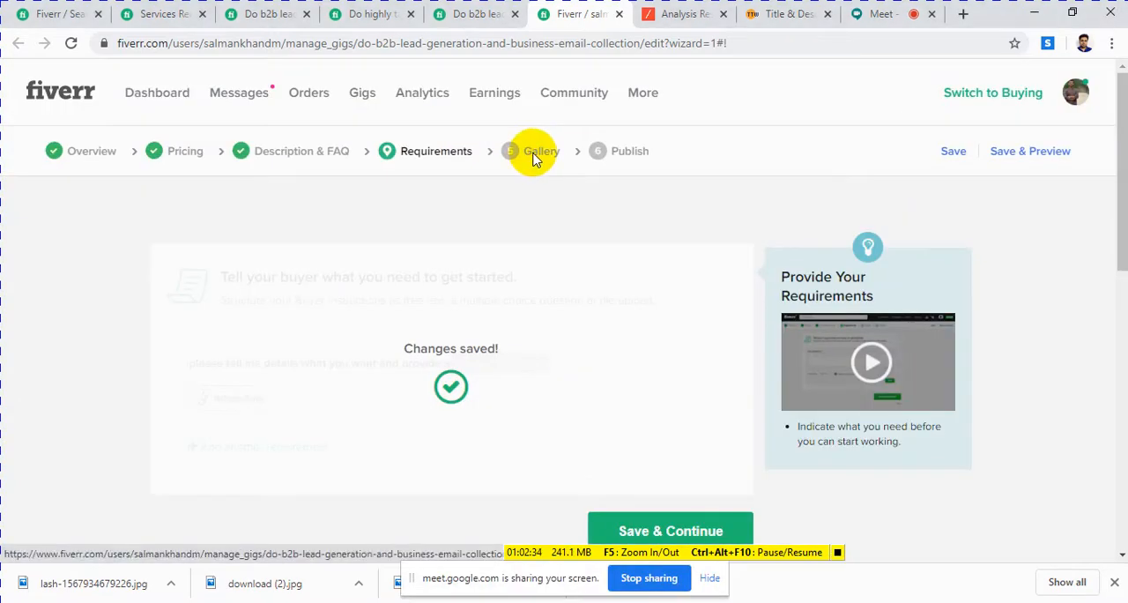
# Step: Open the gig's Gallery stage and look over the Gig Photos and Gig Video upload areas
pyautogui.click(533, 155)
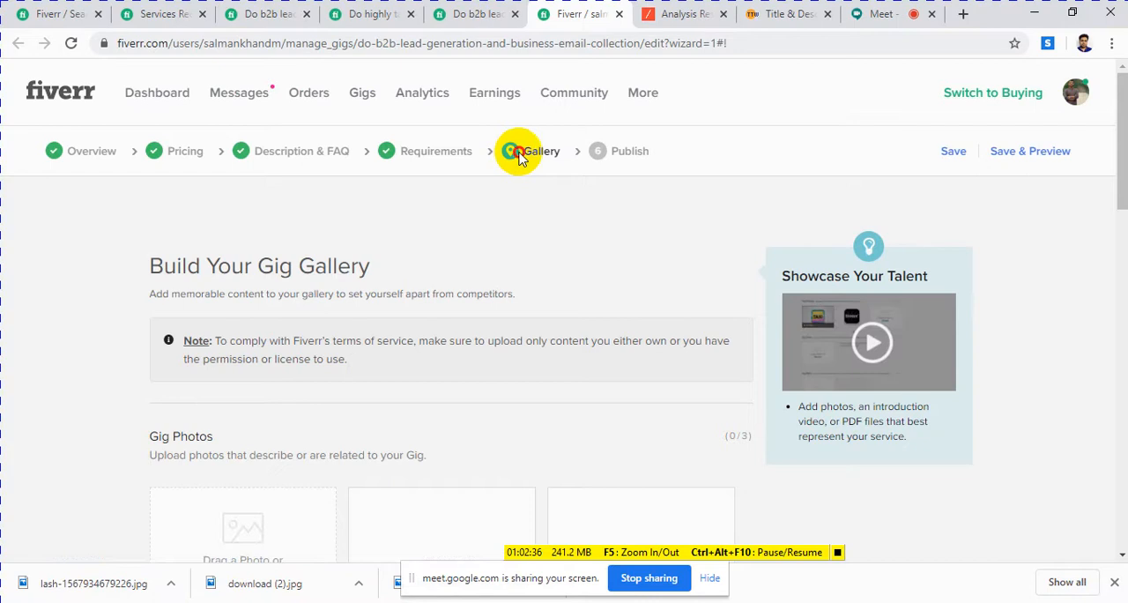
pyautogui.scroll(-3, 463, 344)
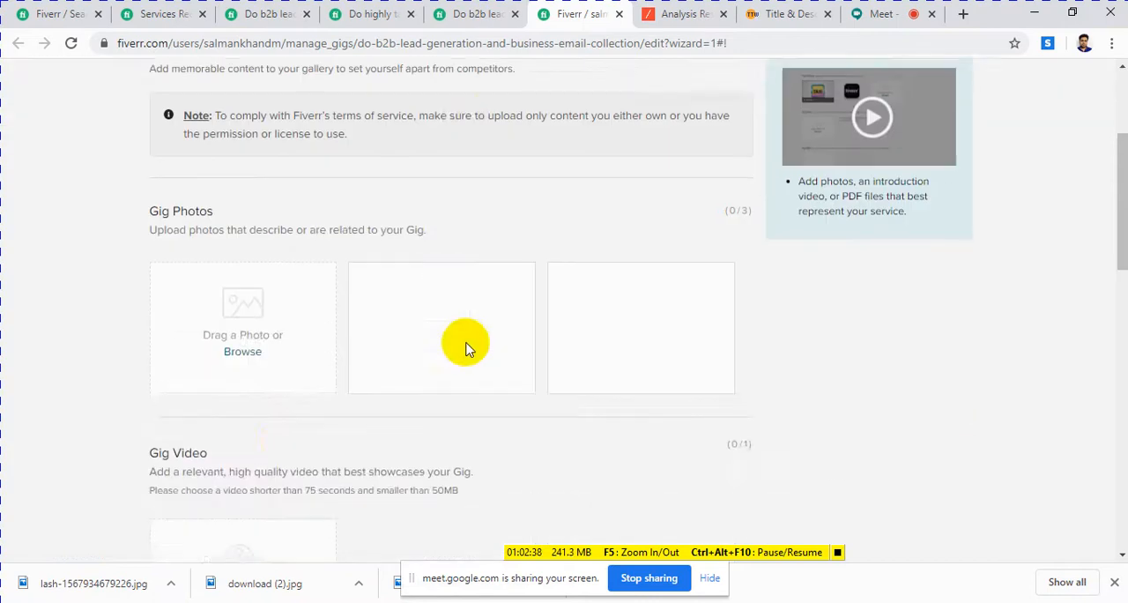
pyautogui.scroll(-1, 465, 348)
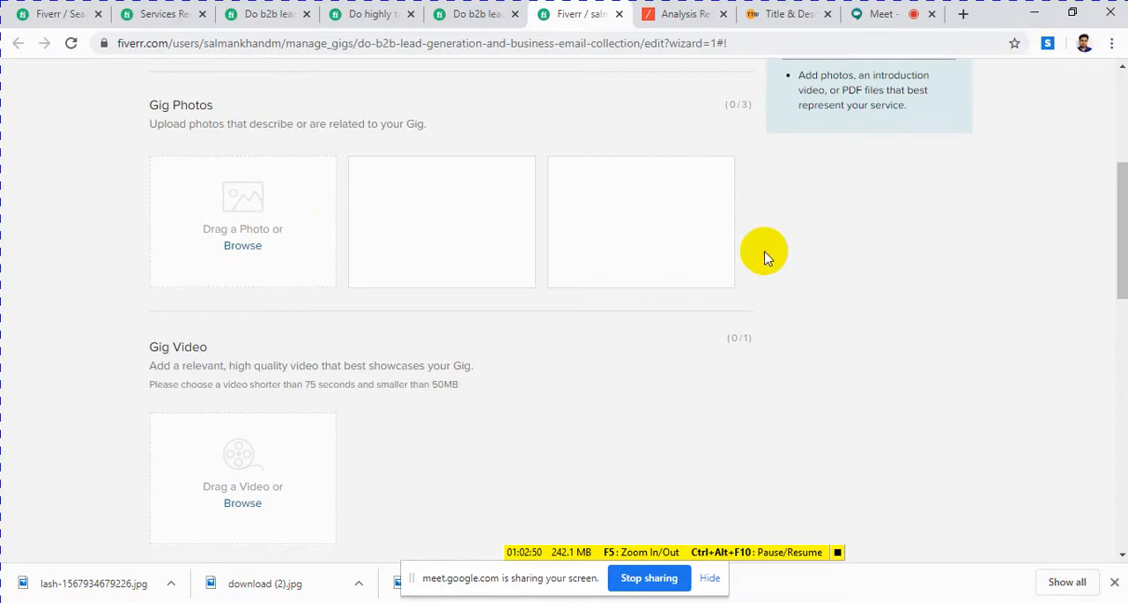
pyautogui.scroll(4, 654, 220)
pyautogui.scroll(-4, 640, 192)
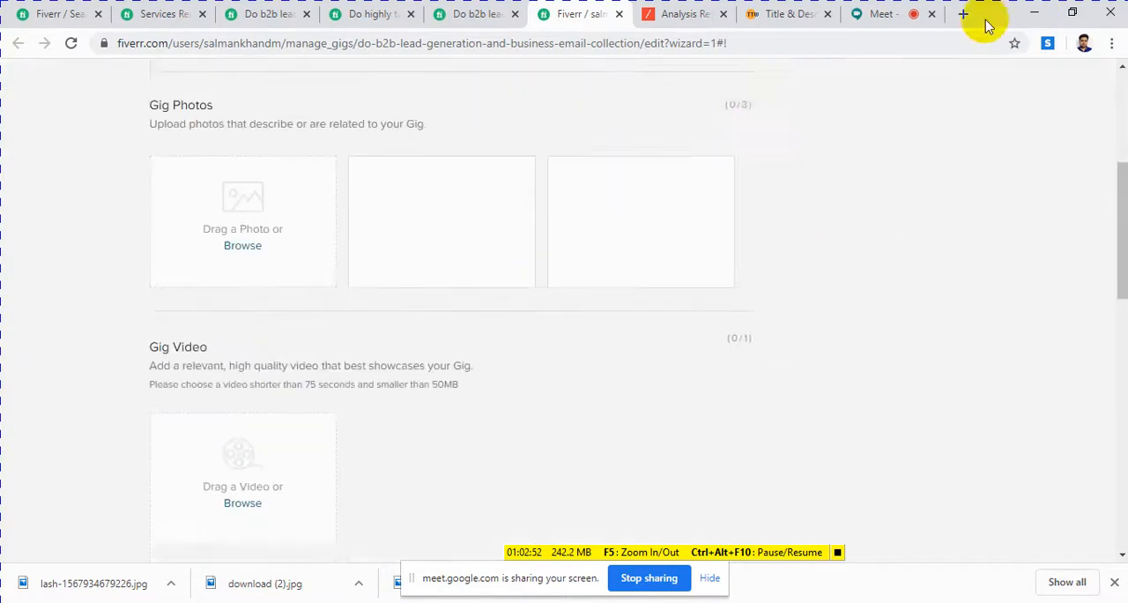
# Step: Copy the line "b2b b2b lead generation and targeted email collection" from the Notepad document
pyautogui.click(1033, 12)
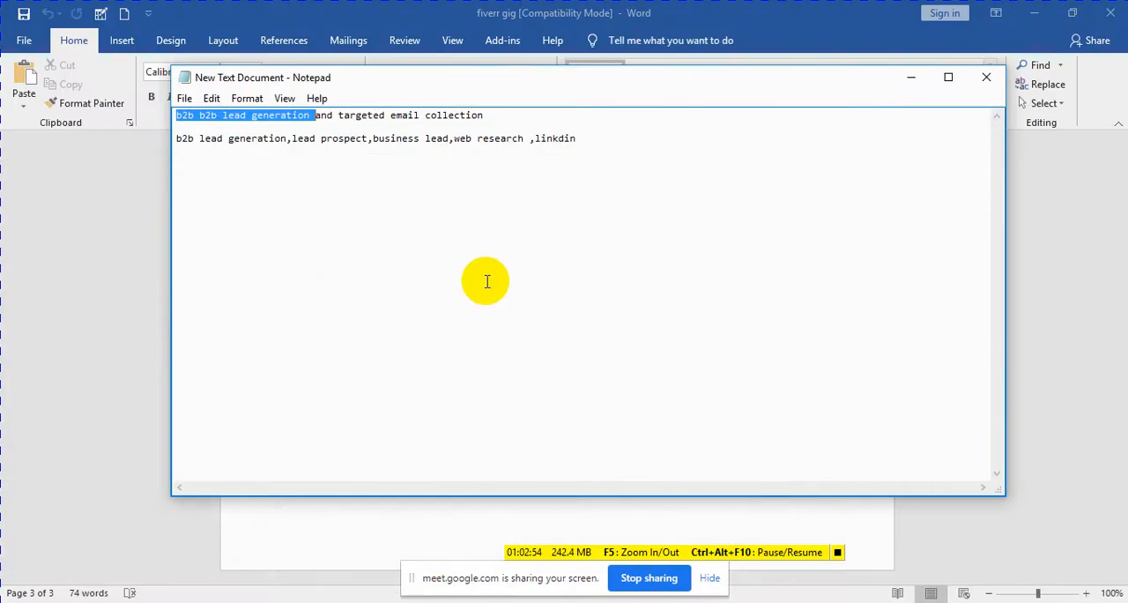
pyautogui.rightClick(245, 122)
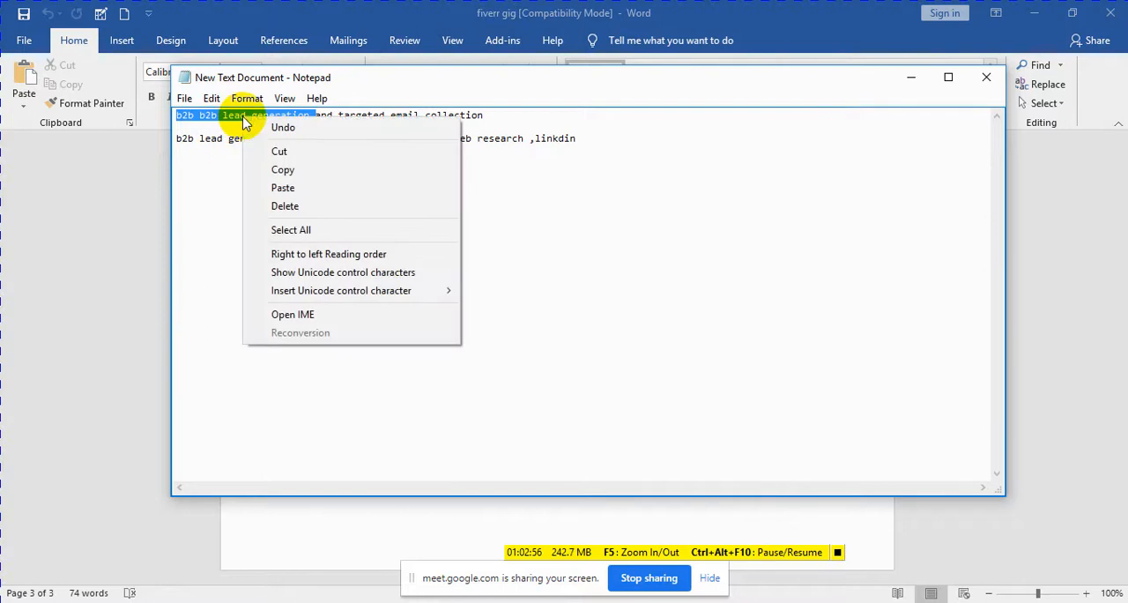
pyautogui.click(528, 219)
pyautogui.moveTo(489, 116); pyautogui.dragTo(183, 114)
pyautogui.rightClick(209, 122)
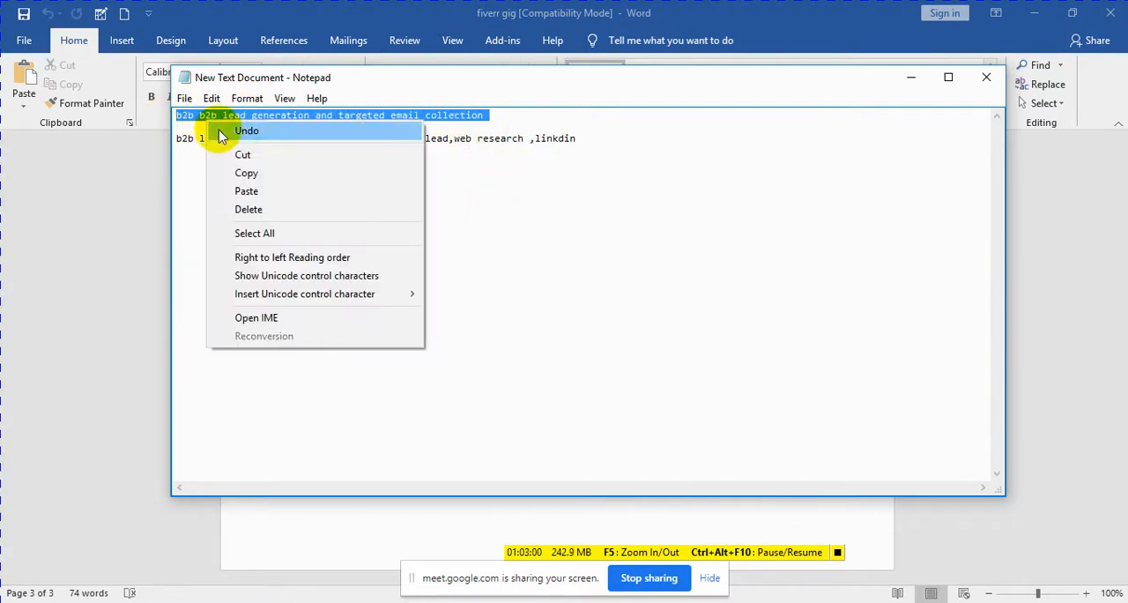
pyautogui.click(247, 173)
pyautogui.click(913, 77)
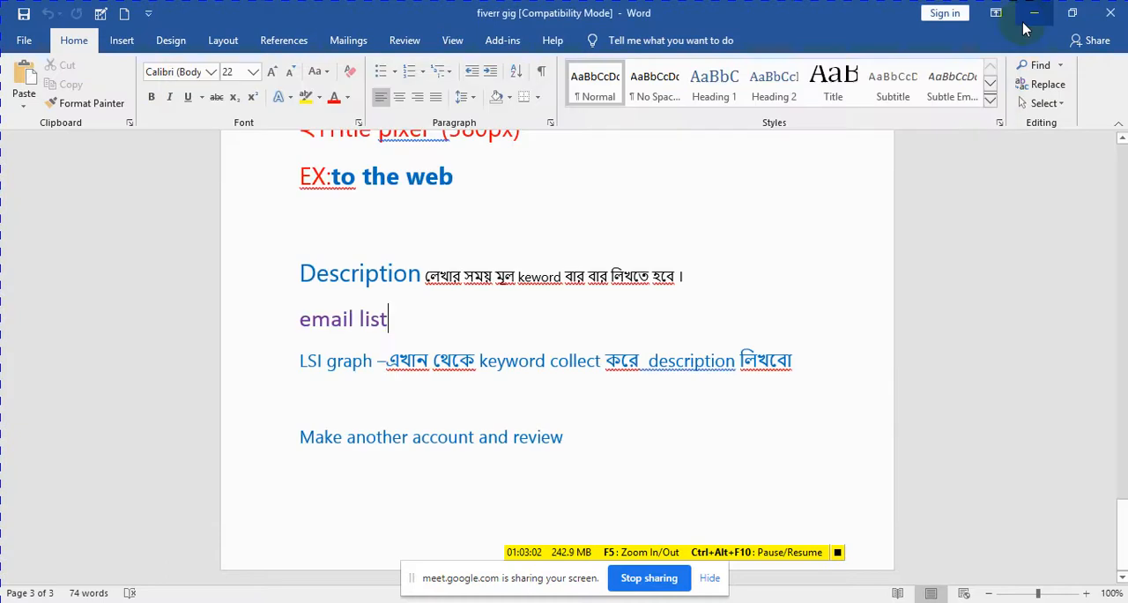
# Step: Show the desktop and view the file properties of the image whose name starts with 102702647
pyautogui.click(1027, 19)
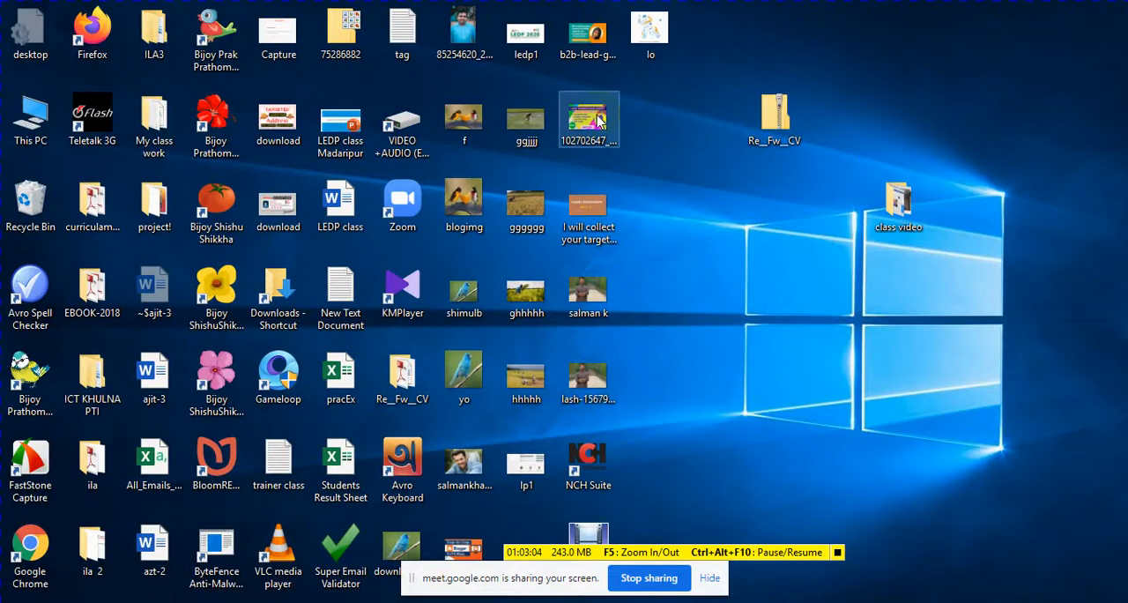
pyautogui.rightClick(599, 121)
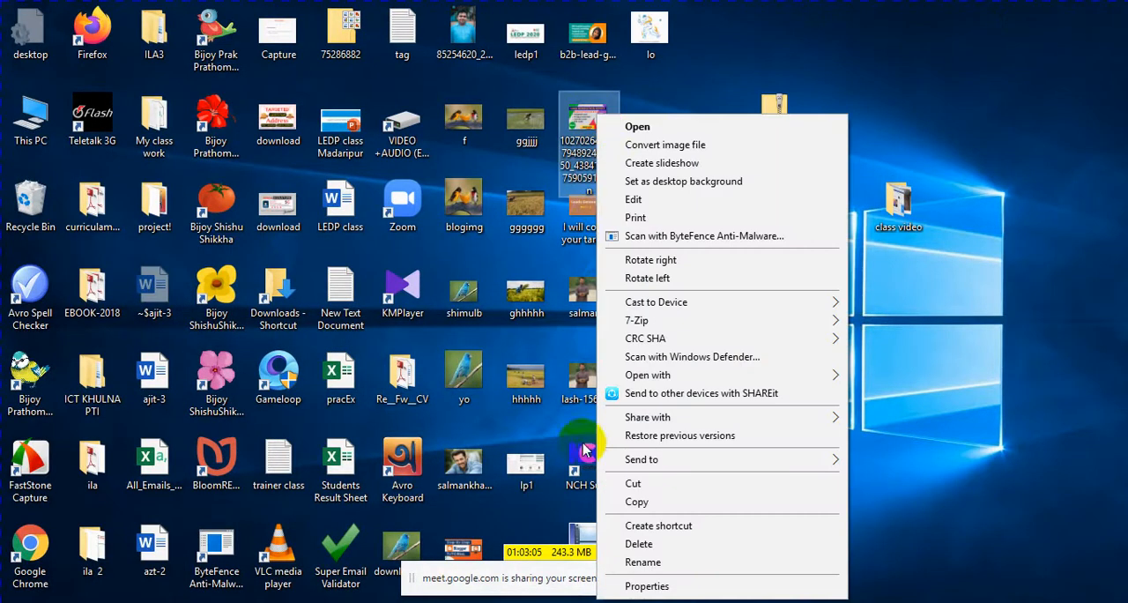
pyautogui.click(638, 586)
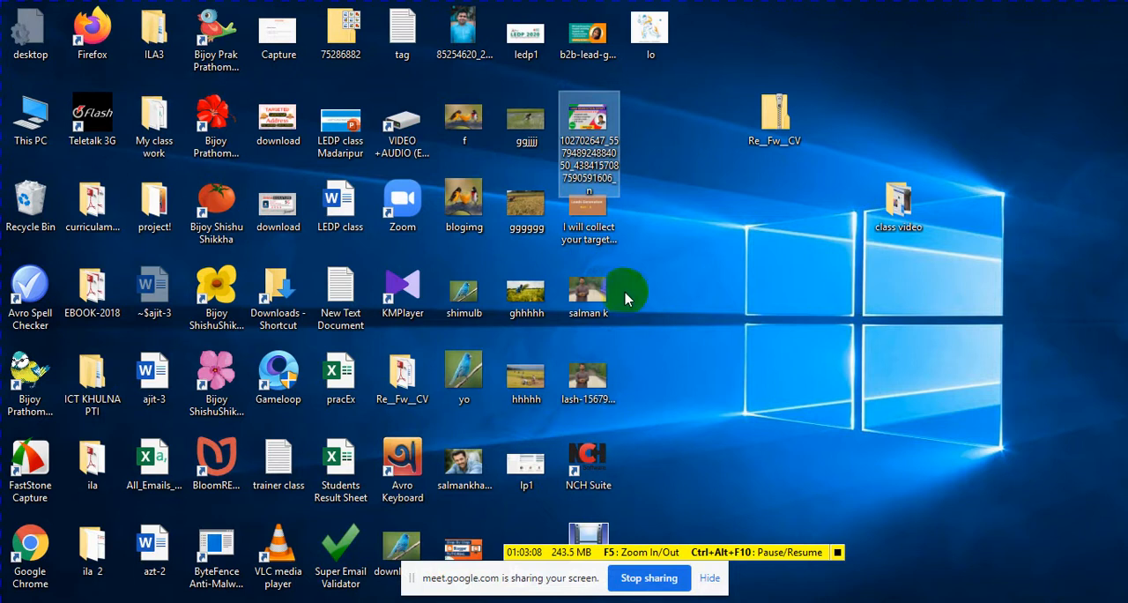
pyautogui.rightClick(592, 159)
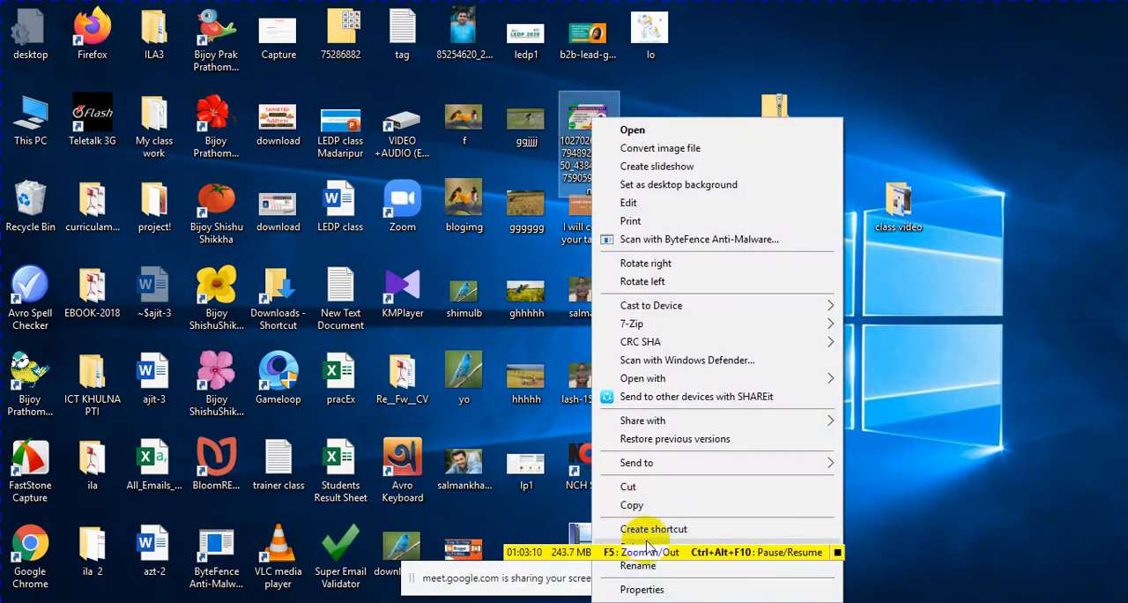
pyautogui.click(638, 587)
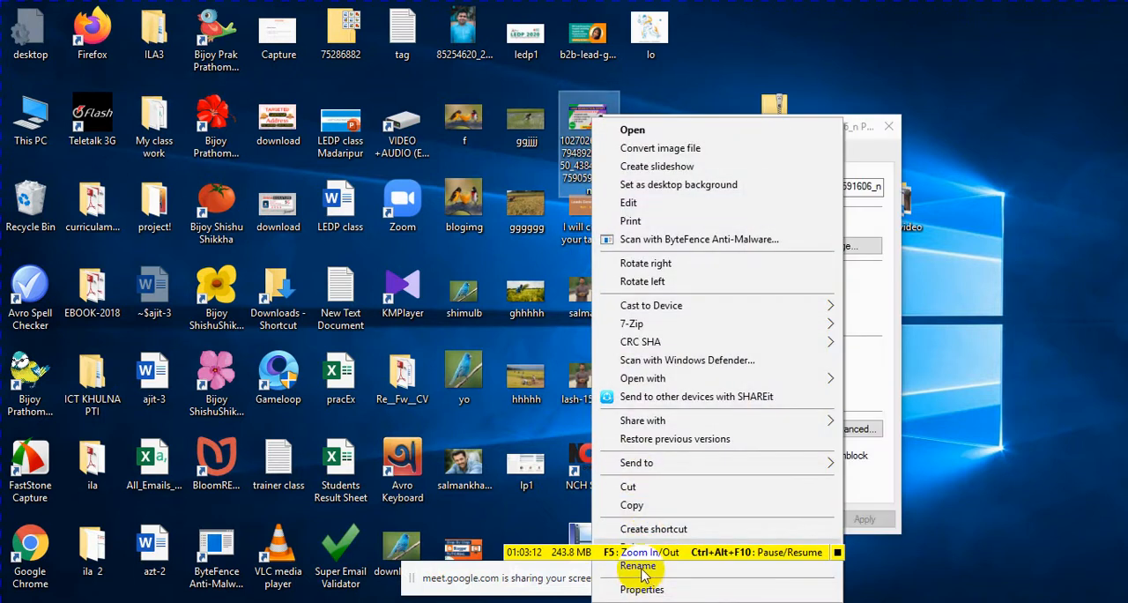
pyautogui.click(888, 228)
pyautogui.click(889, 128)
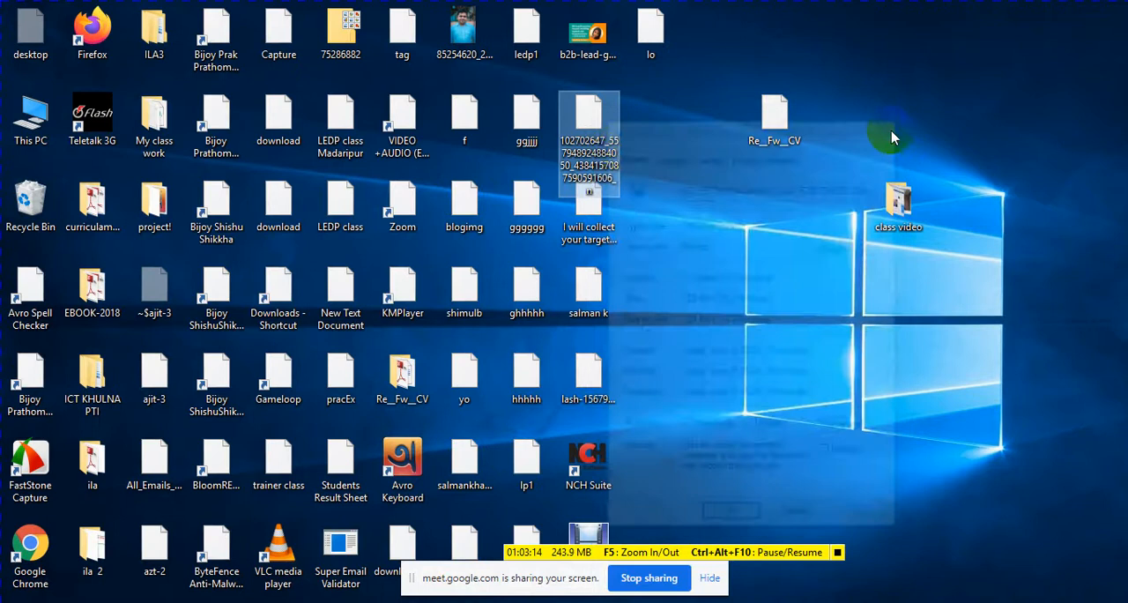
# Step: Rename the desktop image whose name starts with 102702647 as "b2b b2b lead generation and targeted email collection"
pyautogui.rightClick(605, 142)
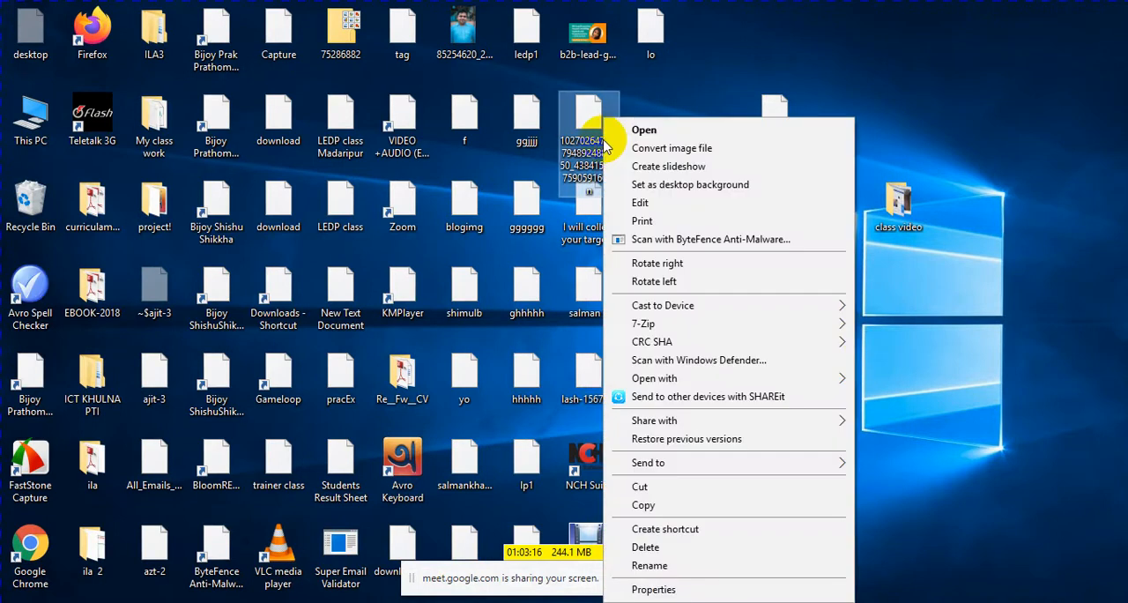
pyautogui.click(651, 568)
pyautogui.press('BackSpace')
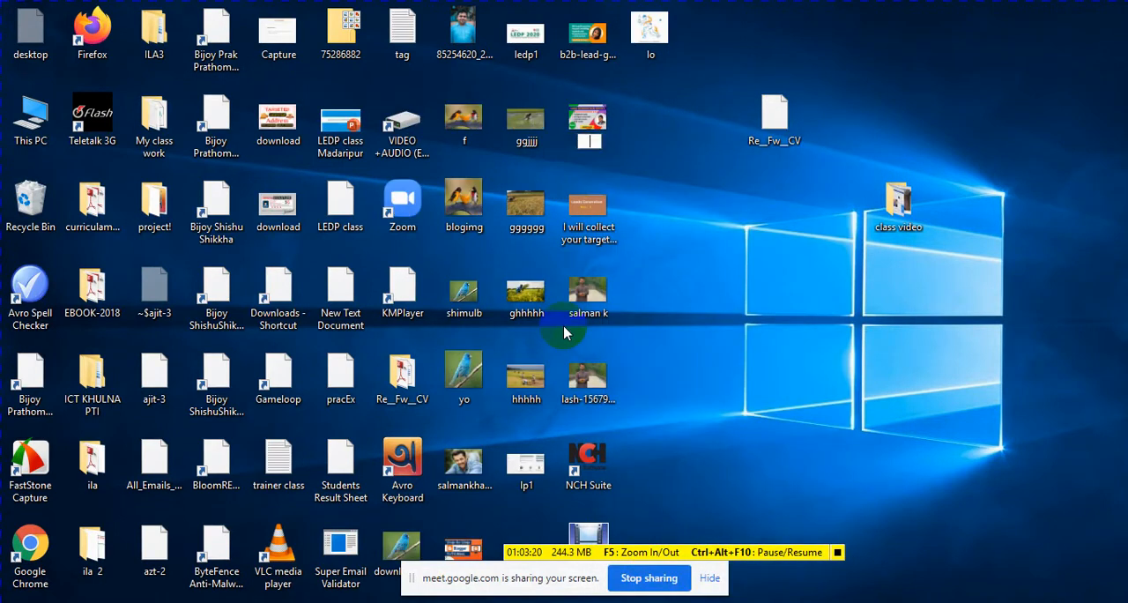
pyautogui.hotkey('ctrl', 'v')
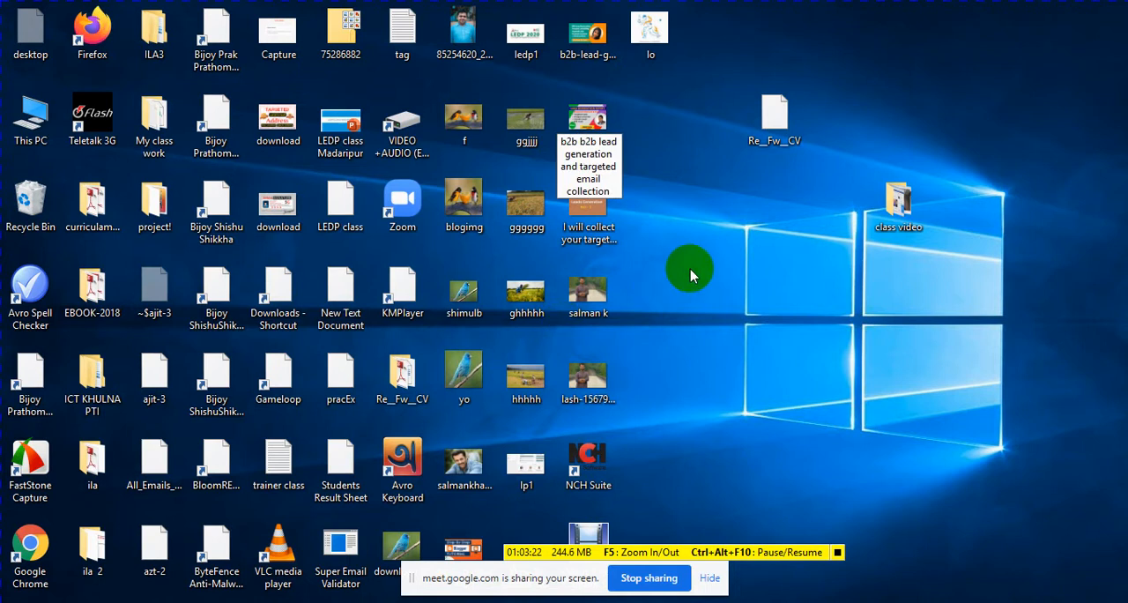
pyautogui.press('Return')
# Step: Remove the duplicated "b2b" so the image file is named "b2b lead generation and targeted email collection"
pyautogui.rightClick(592, 119)
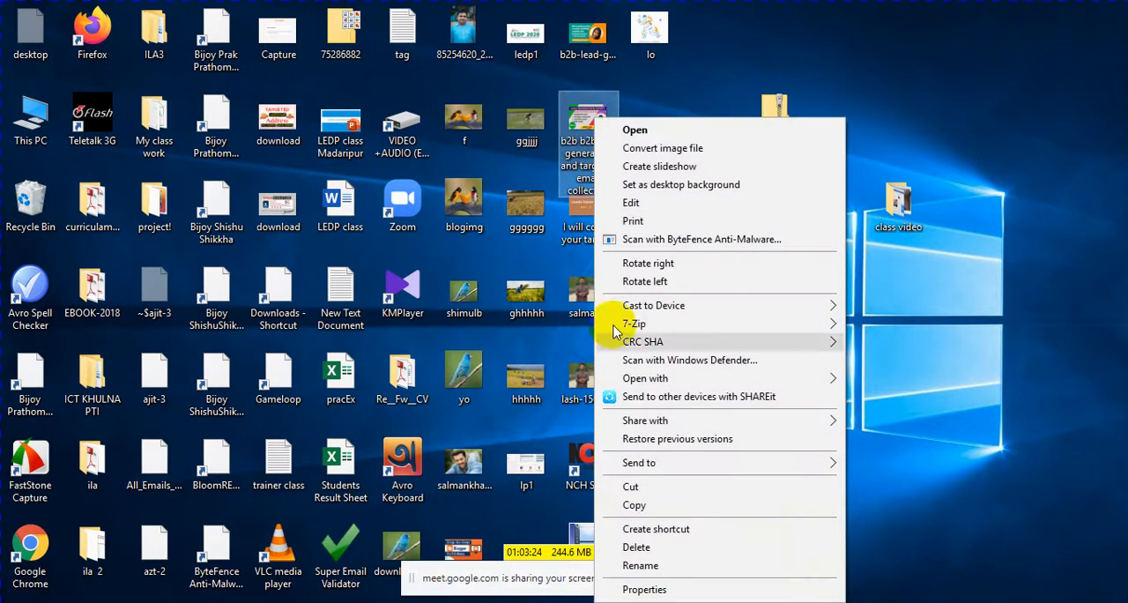
pyautogui.click(638, 564)
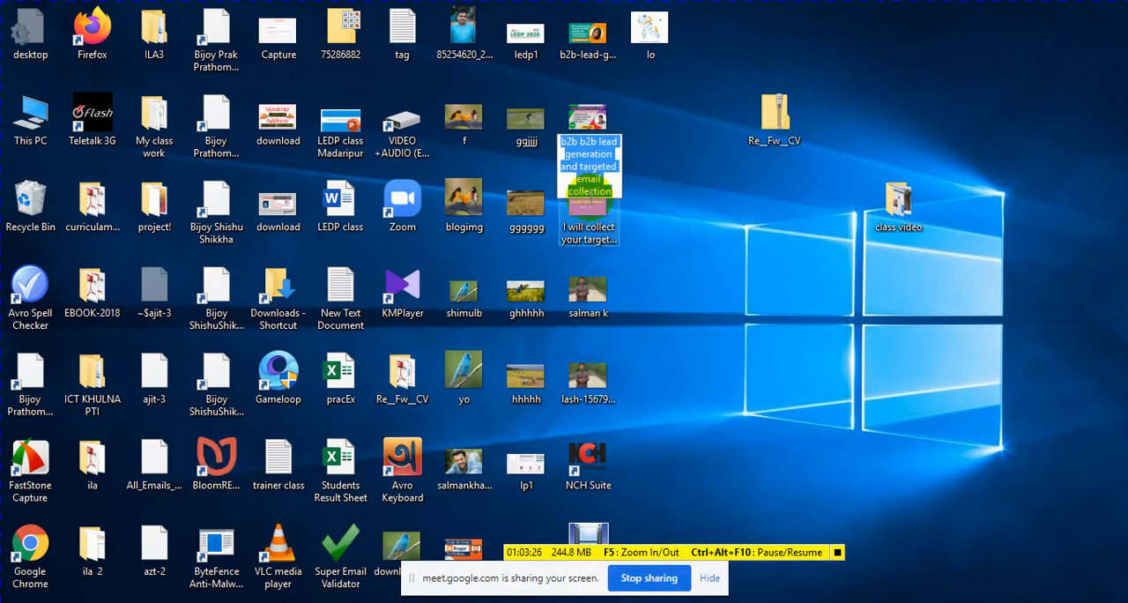
pyautogui.moveTo(581, 143); pyautogui.dragTo(547, 148)
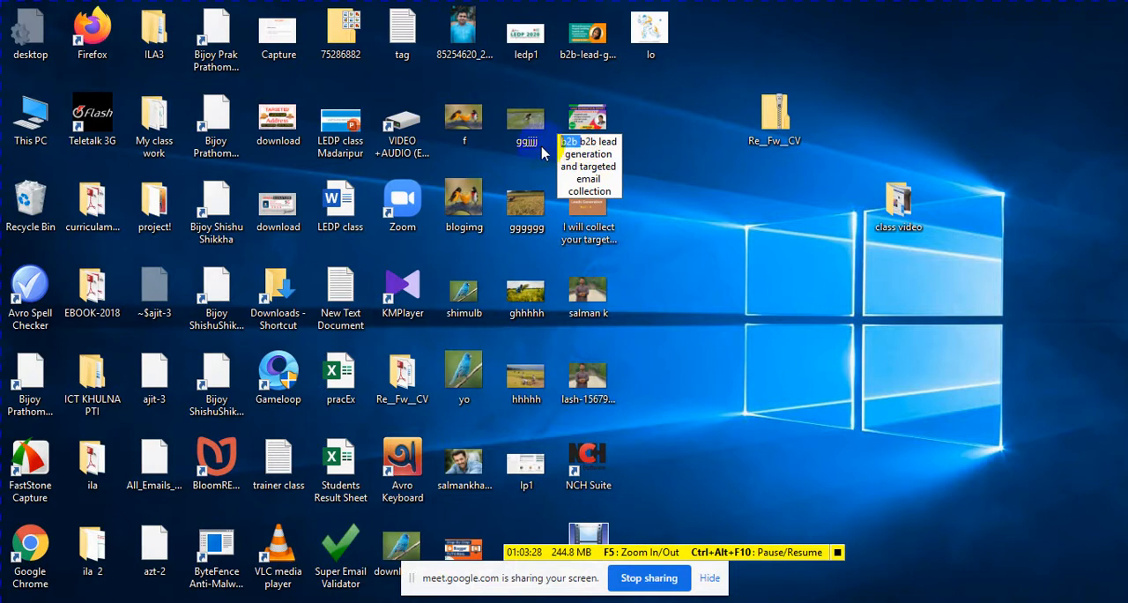
pyautogui.press('BackSpace')
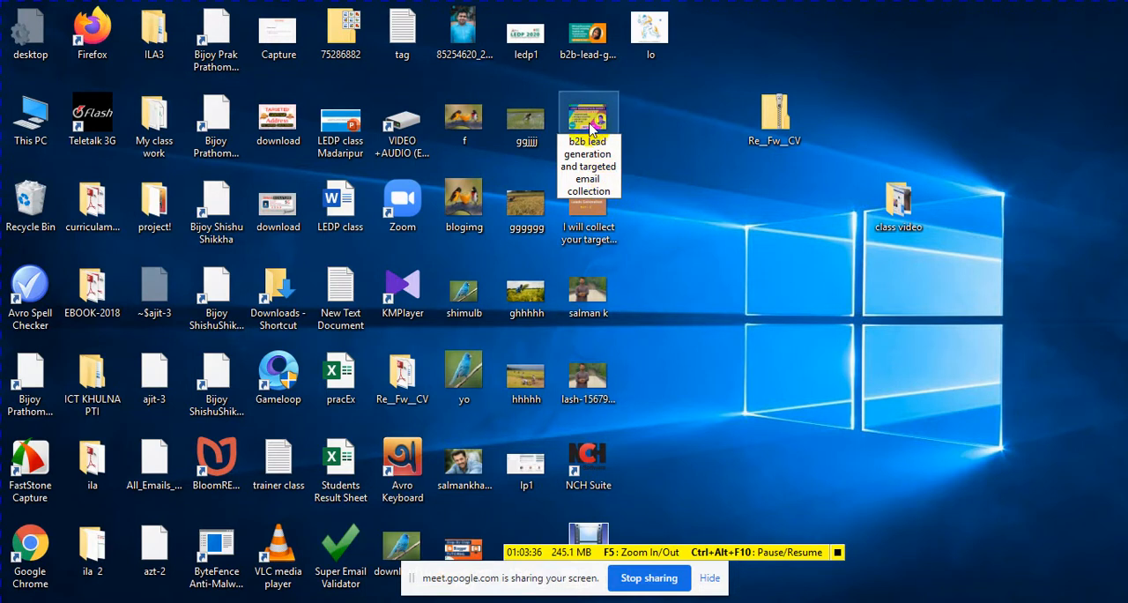
pyautogui.press('Return')
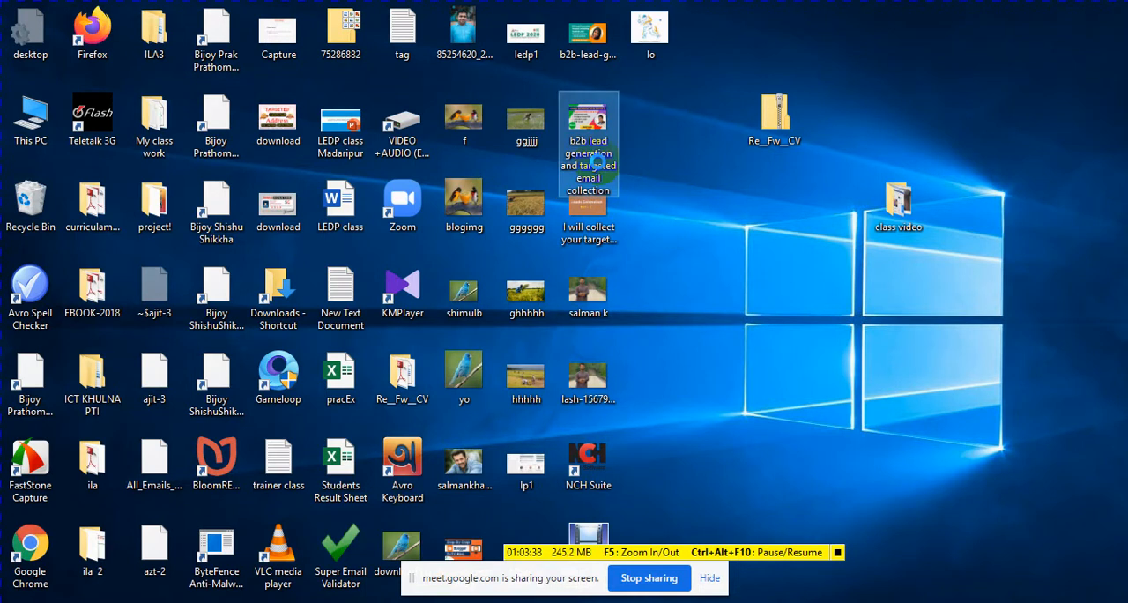
pyautogui.rightClick(598, 164)
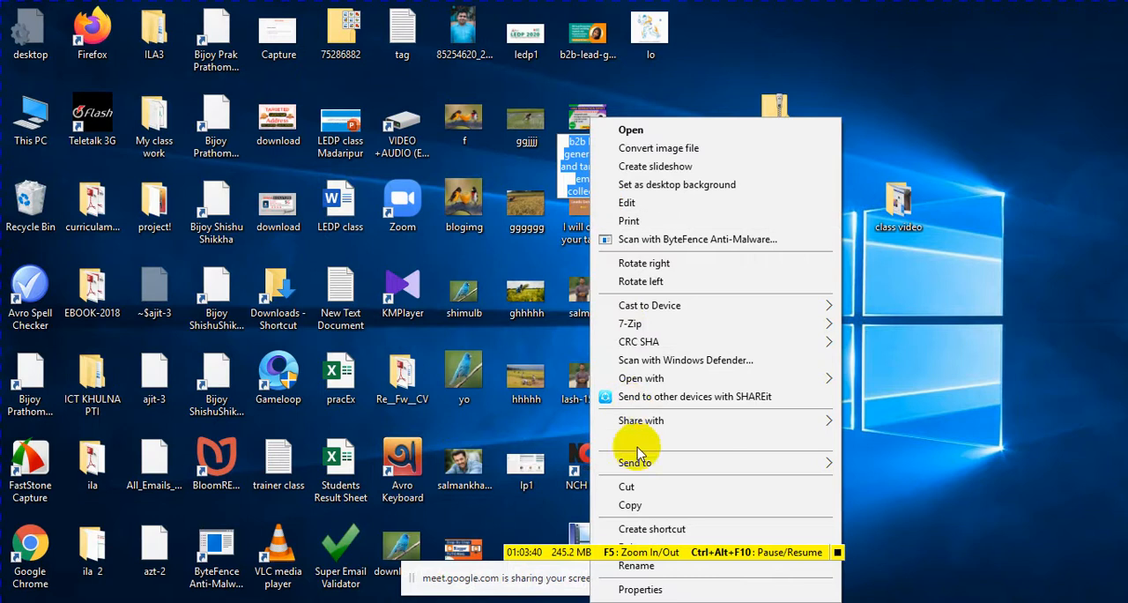
pyautogui.click(631, 504)
pyautogui.click(838, 214)
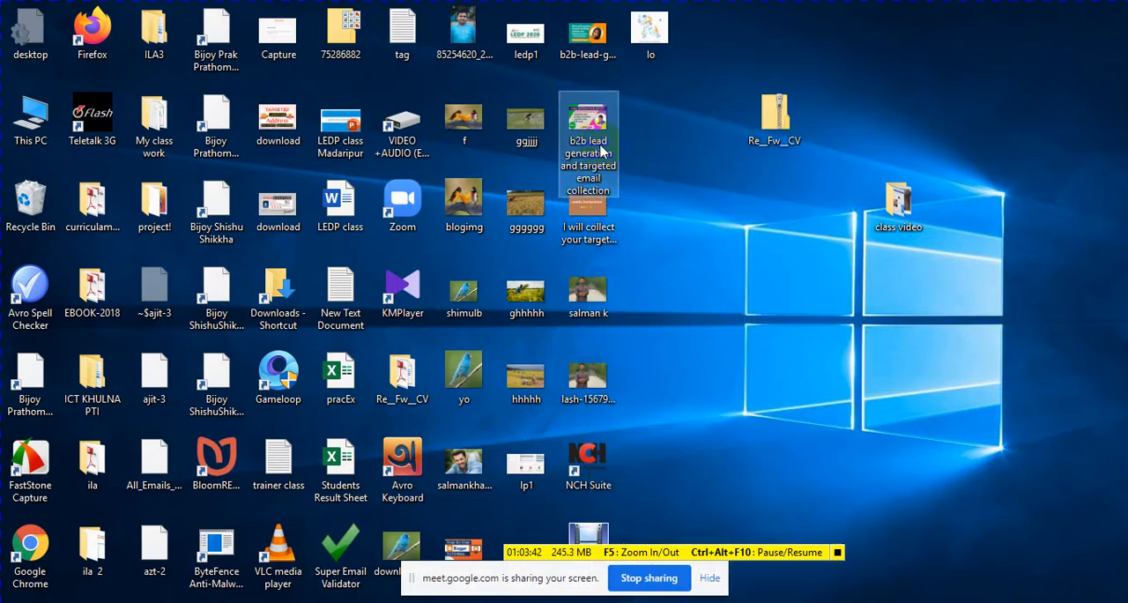
# Step: View the renamed image's file properties and check its detailed image and file attributes, then close them
pyautogui.rightClick(601, 152)
pyautogui.click(657, 588)
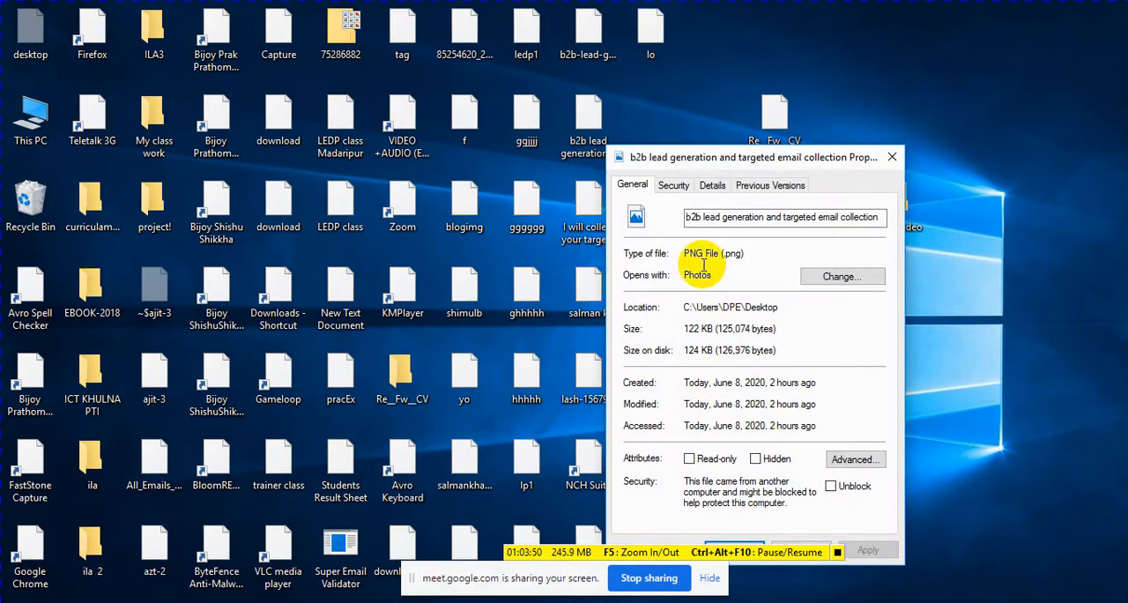
pyautogui.click(712, 188)
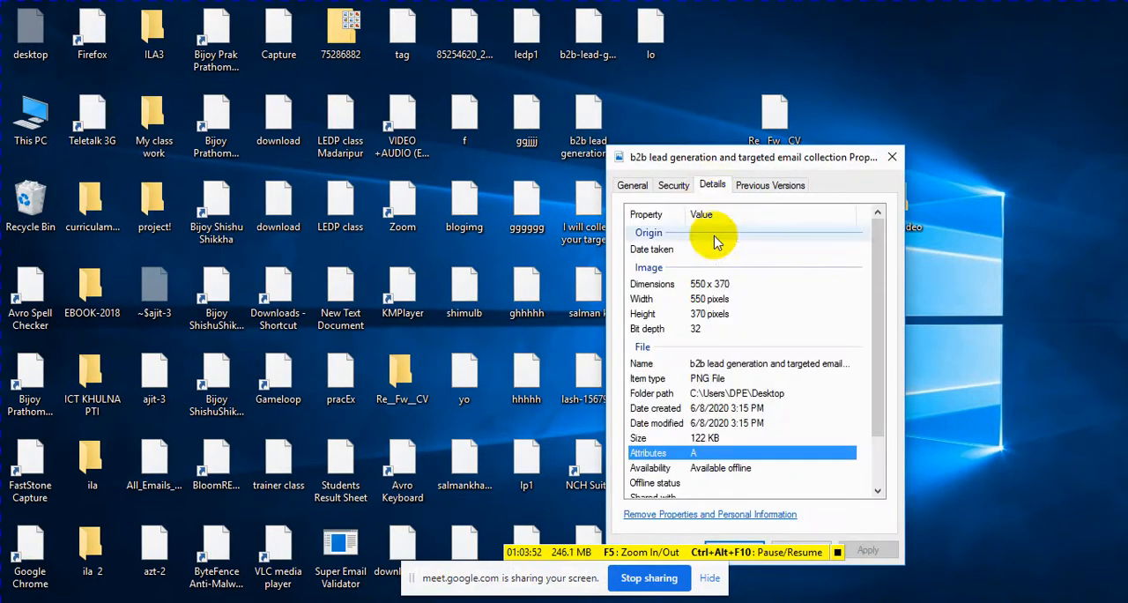
pyautogui.click(712, 188)
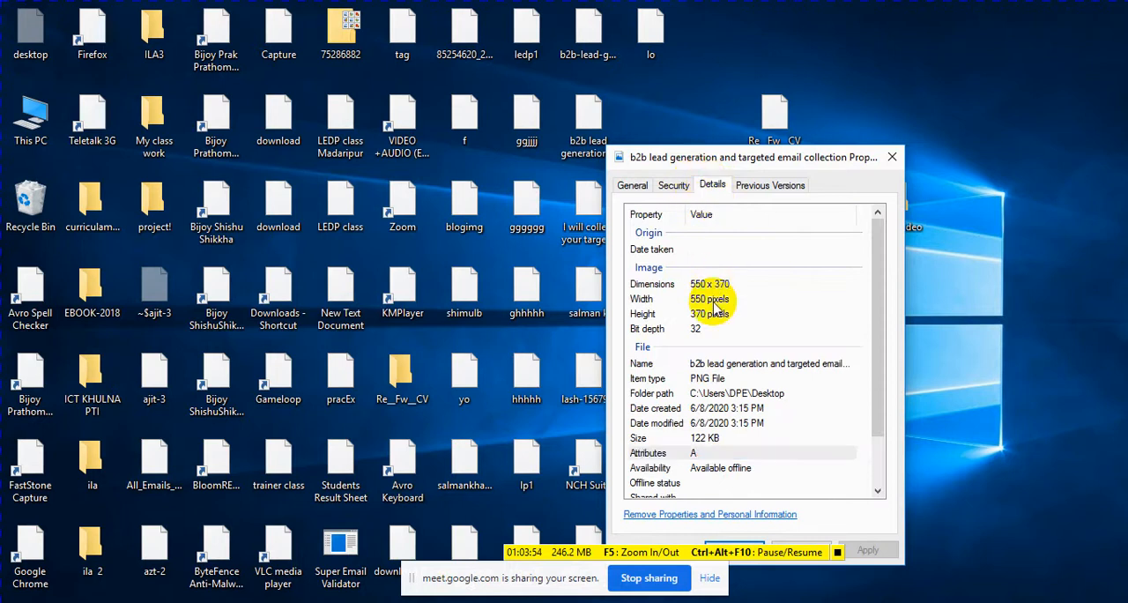
pyautogui.click(731, 251)
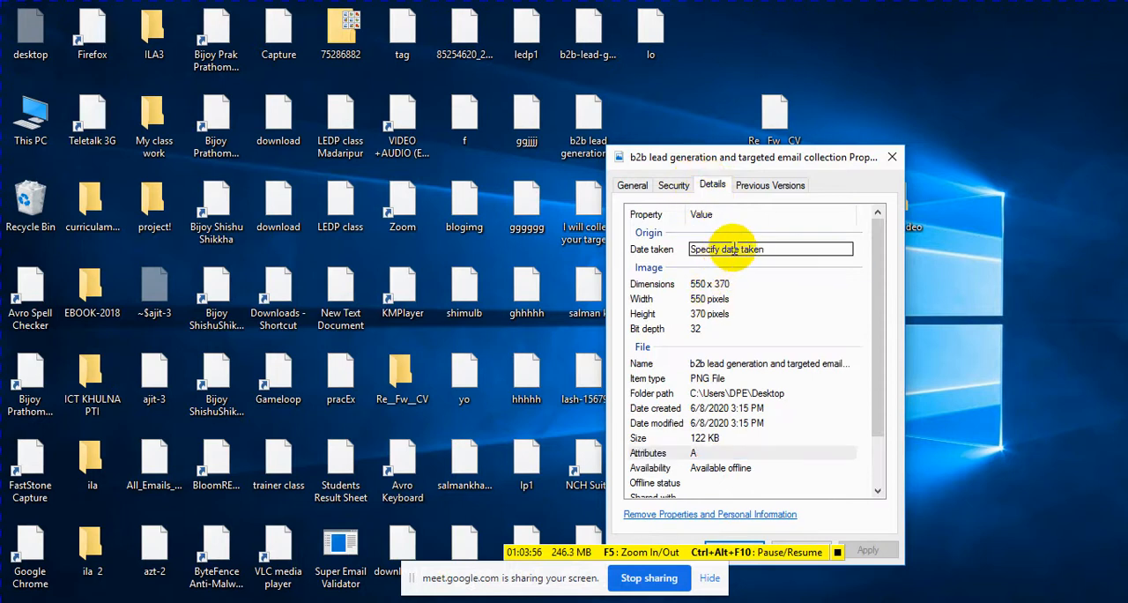
pyautogui.click(725, 236)
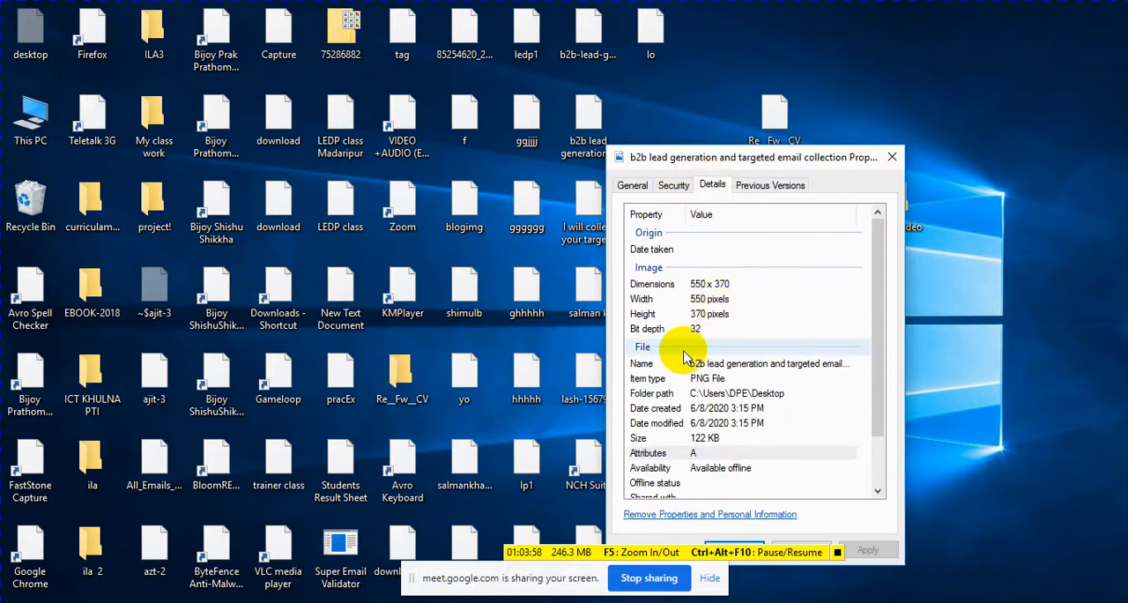
pyautogui.click(891, 157)
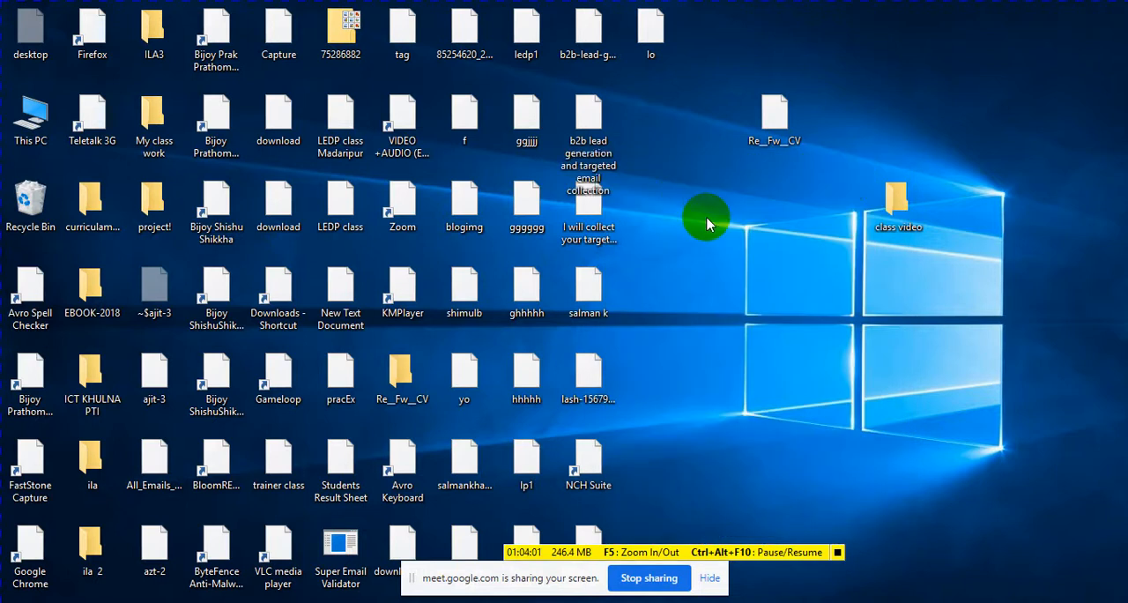
# Step: Reopen the renamed image's properties to compare its general and detailed information, then close them and refresh the desktop
pyautogui.rightClick(590, 116)
pyautogui.click(639, 587)
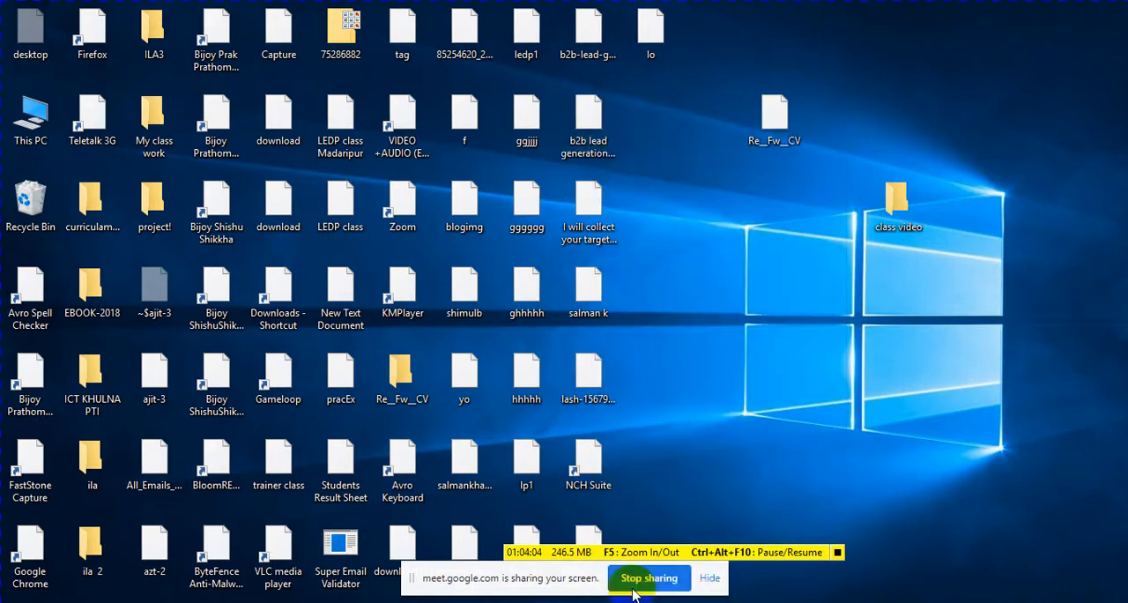
pyautogui.click(710, 167)
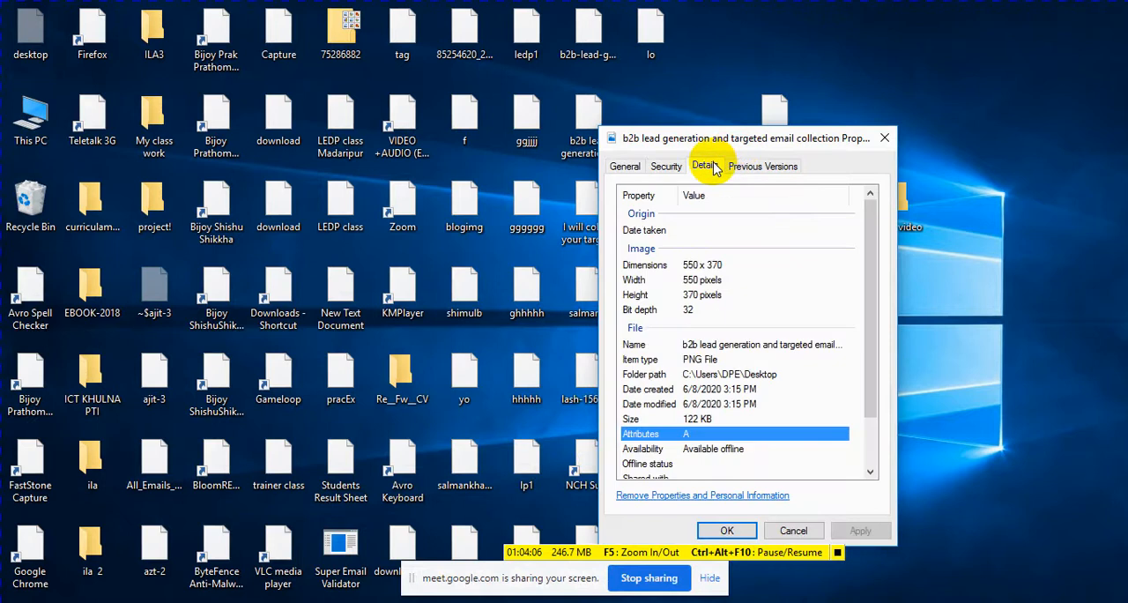
pyautogui.click(666, 167)
pyautogui.click(630, 167)
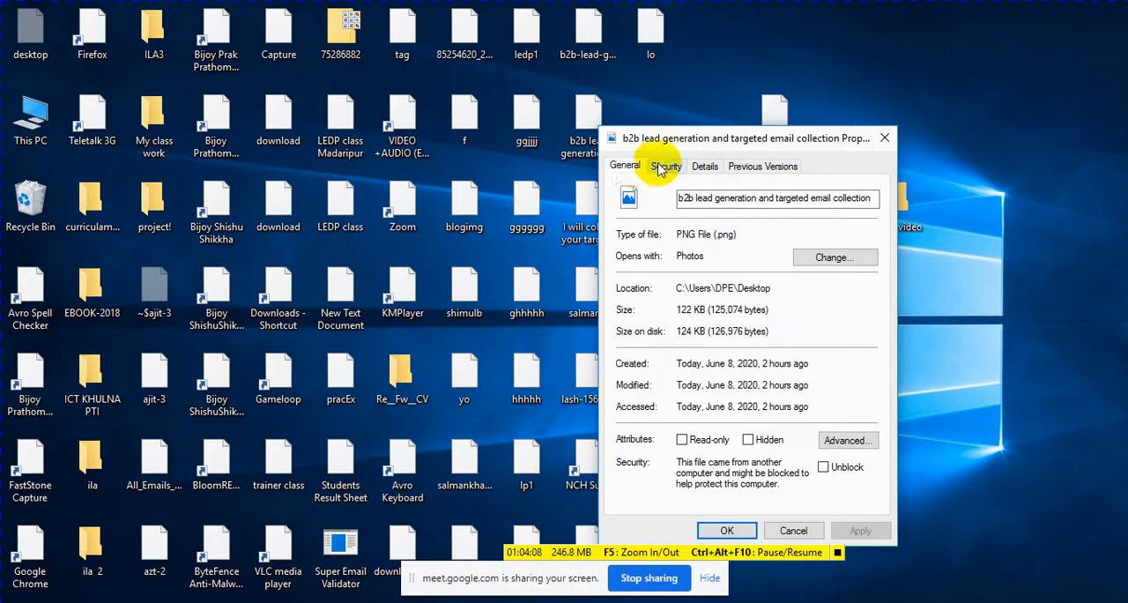
pyautogui.click(709, 166)
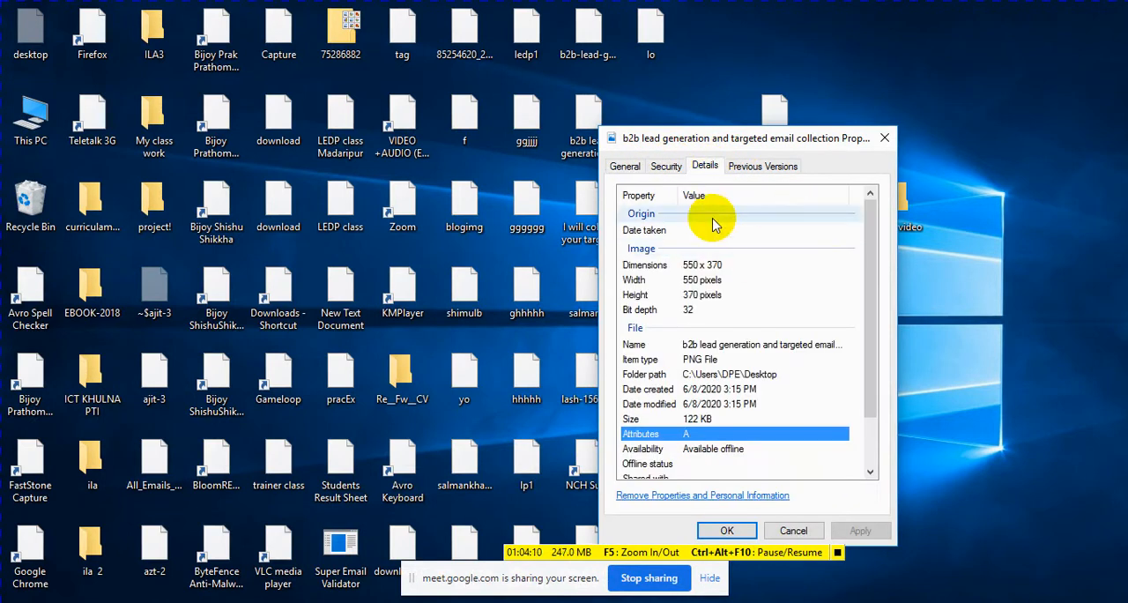
pyautogui.scroll(-2, 714, 260)
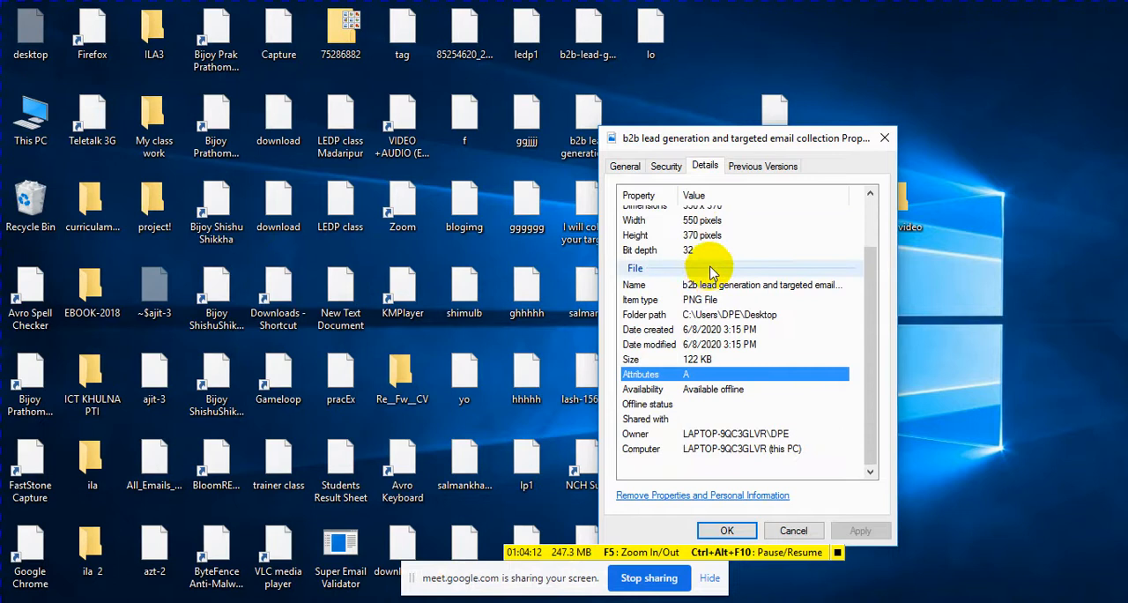
pyautogui.scroll(2, 712, 272)
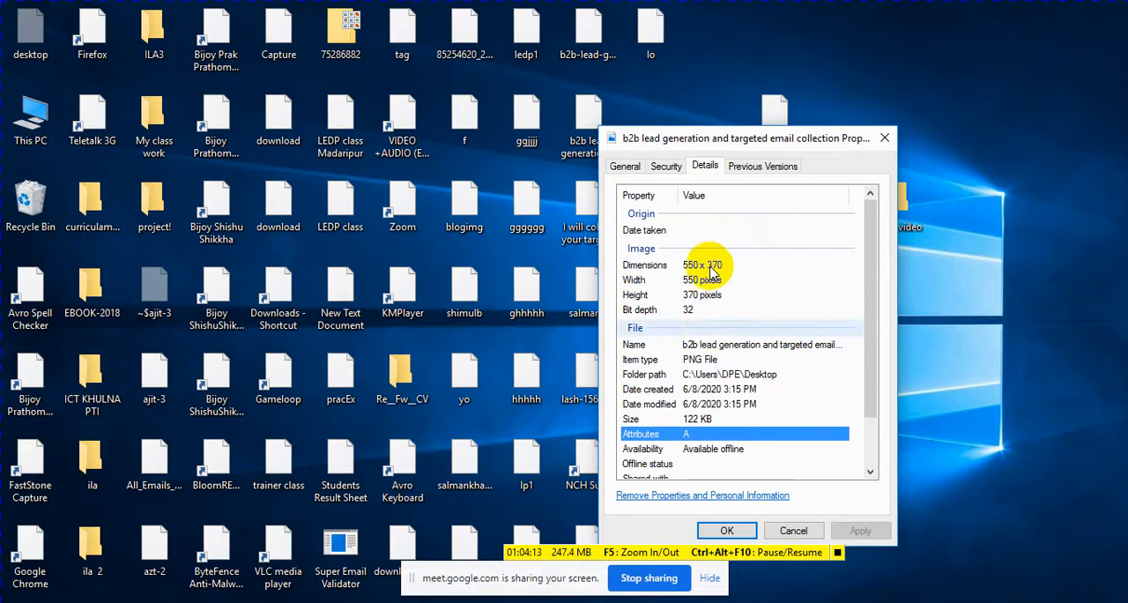
pyautogui.click(888, 139)
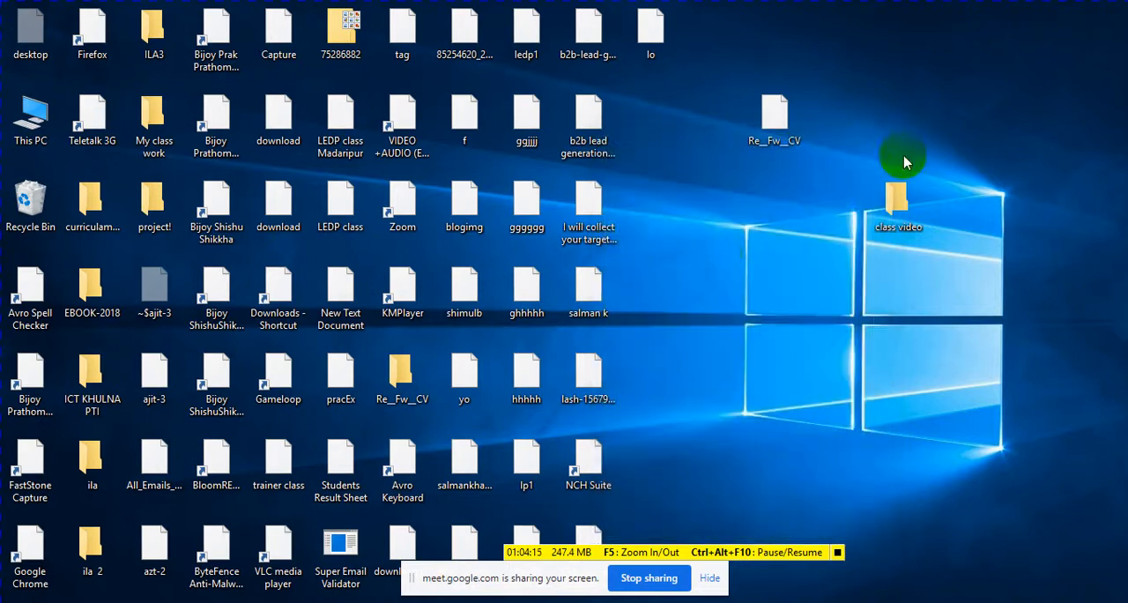
pyautogui.rightClick(715, 238)
pyautogui.click(762, 294)
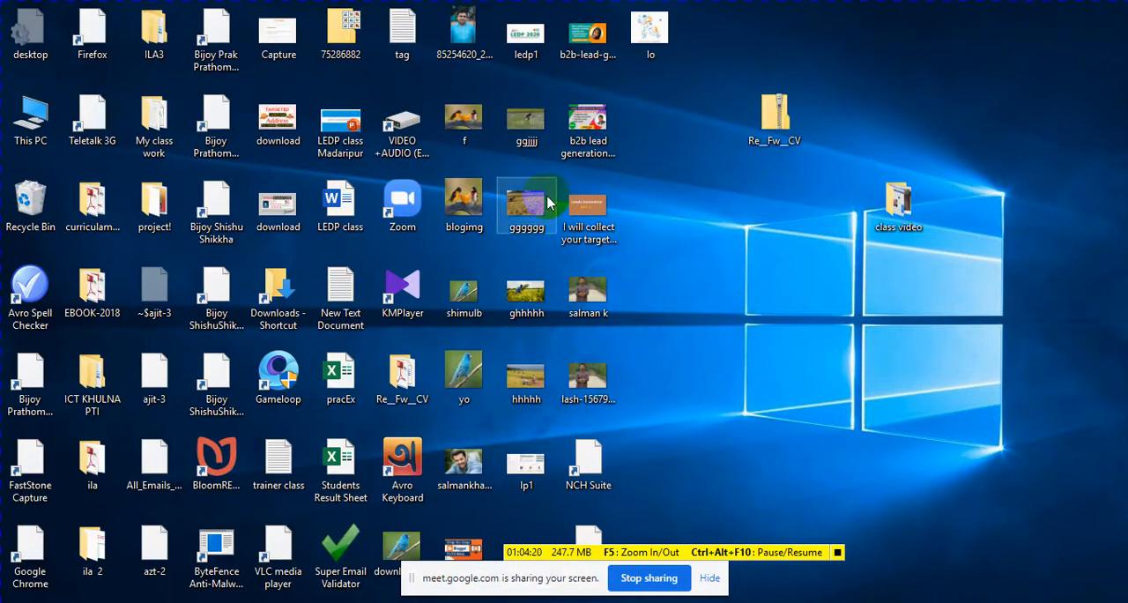
# Step: In the detailed properties of the desktop image "f", set the Title to "b2b b2b lead generation and targeted email collection" copied from Notepad
pyautogui.rightClick(460, 117)
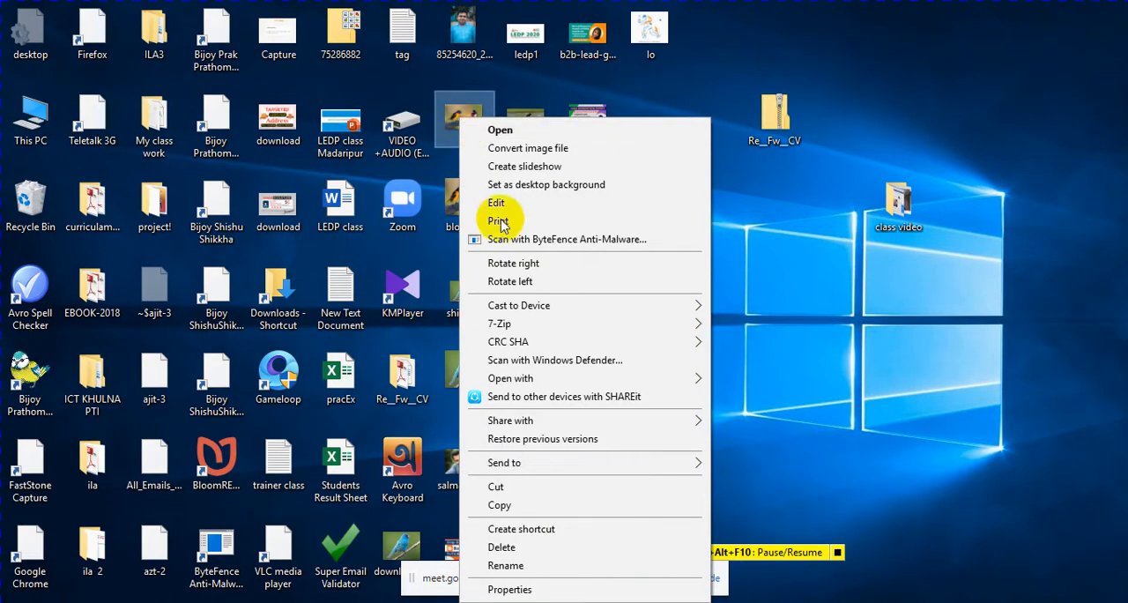
pyautogui.click(511, 588)
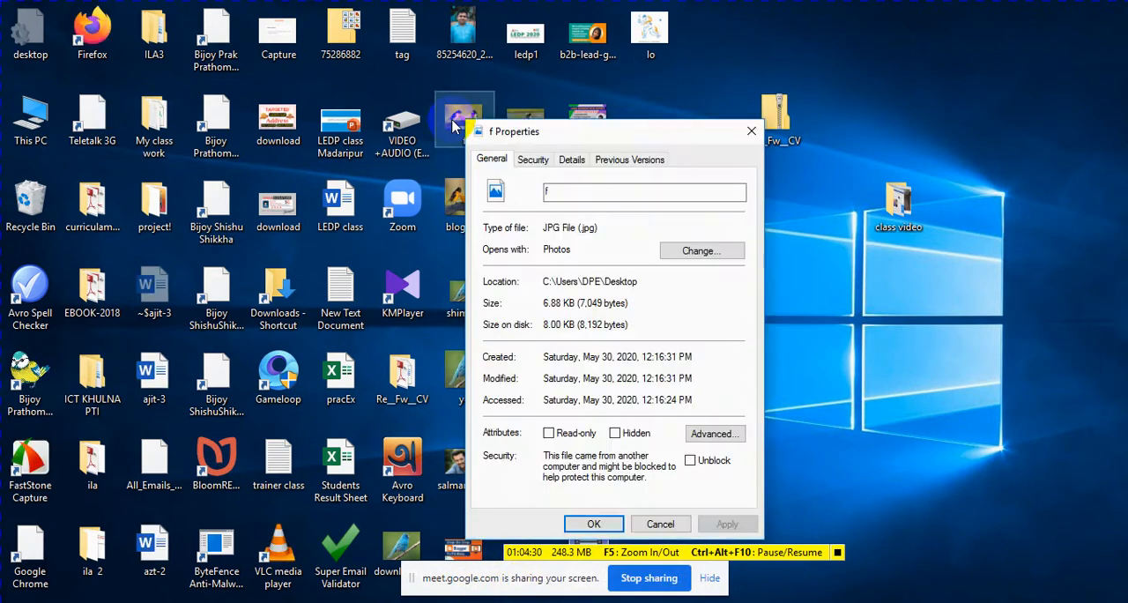
pyautogui.click(572, 160)
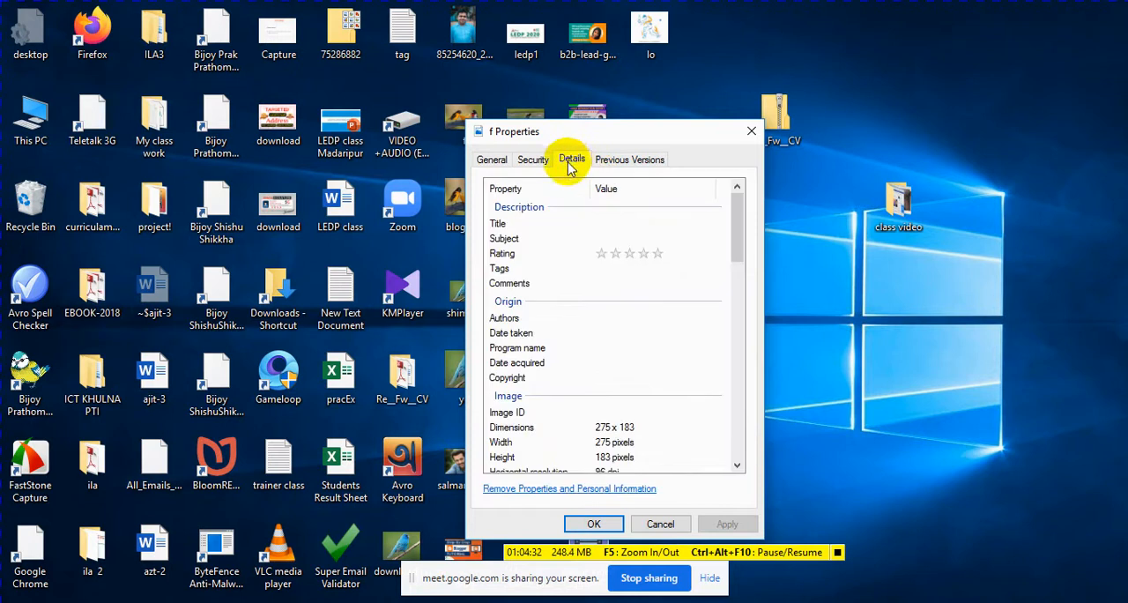
pyautogui.click(592, 224)
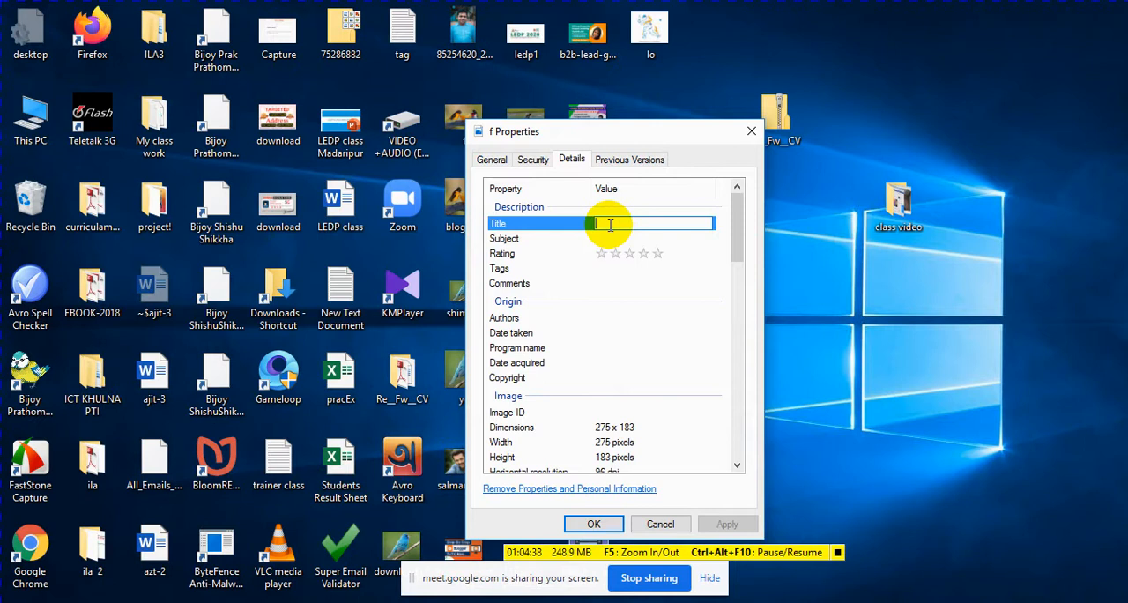
pyautogui.click(440, 594)
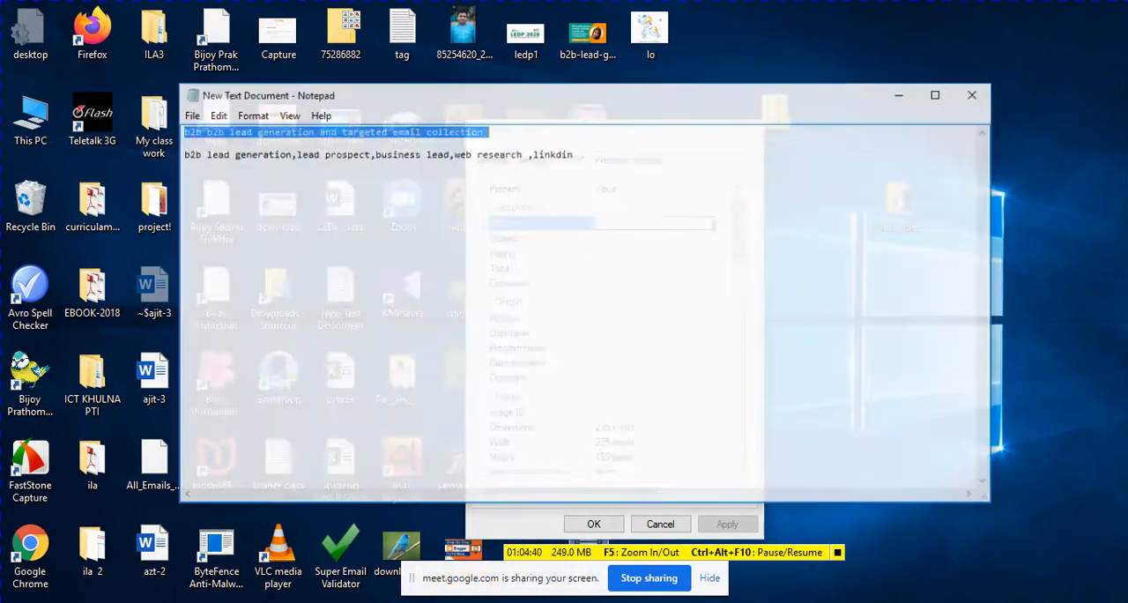
pyautogui.rightClick(410, 114)
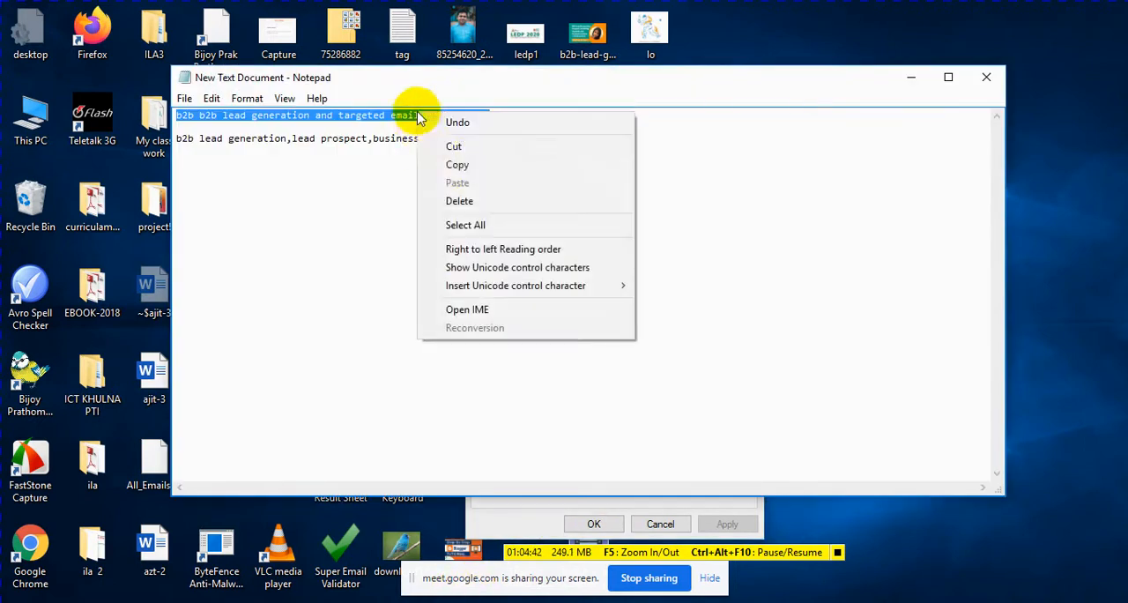
pyautogui.click(432, 166)
pyautogui.click(432, 600)
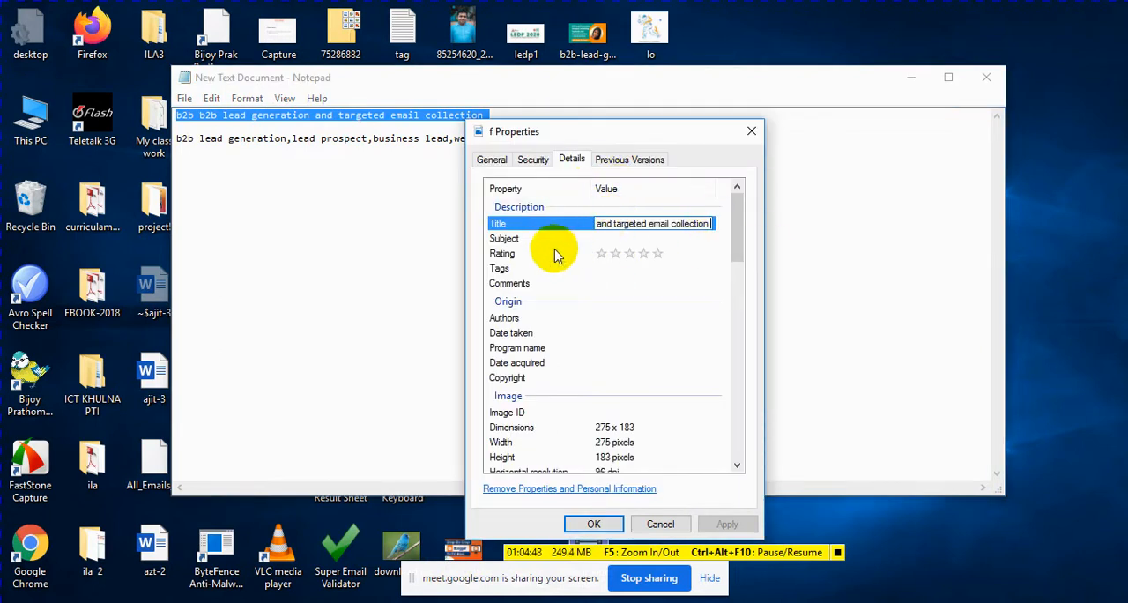
# Step: Set the image's Subject to "b2b b2b lead generation and targeted email collection" and give it a five-star rating
pyautogui.click(604, 238)
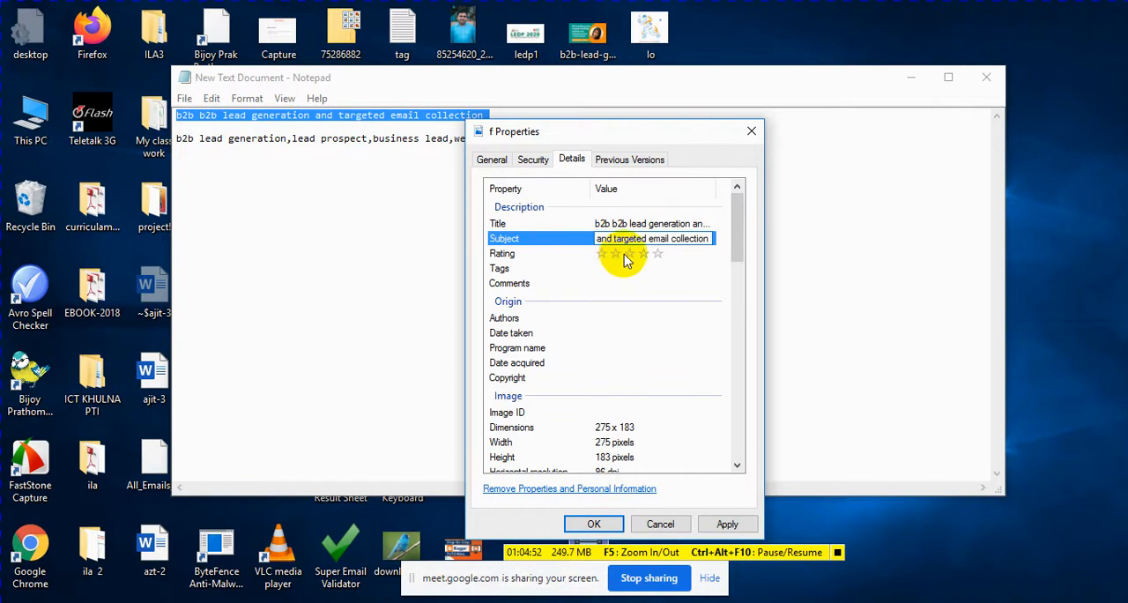
pyautogui.click(625, 256)
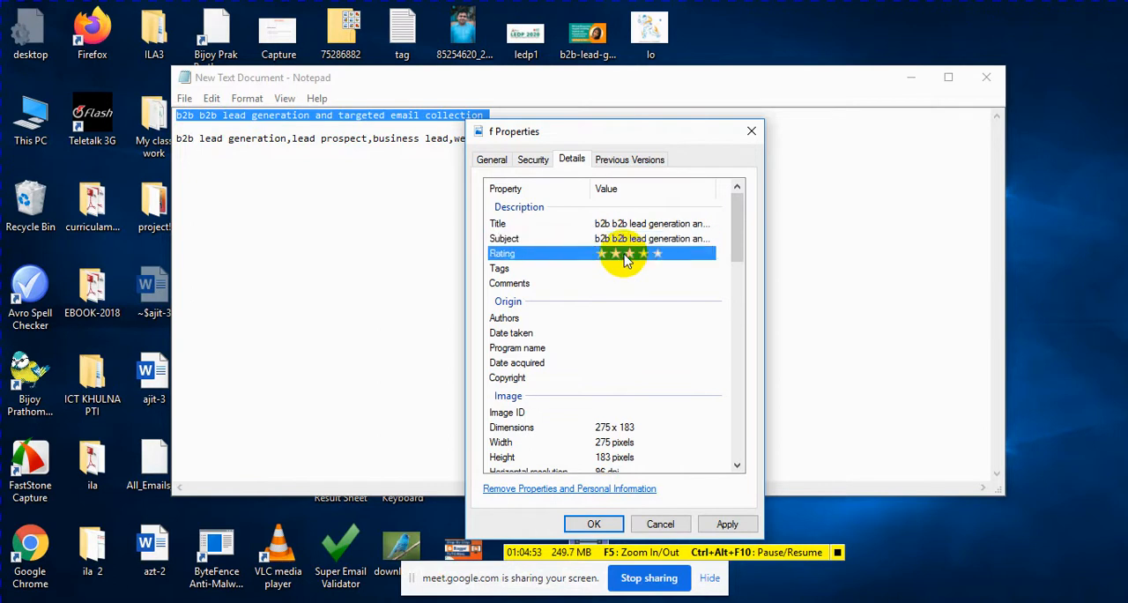
# Step: Set the image's Tags to "b2b lead generation,lead prospect,business lead,web research ,linkdin" copied from the Notepad document
pyautogui.click(672, 269)
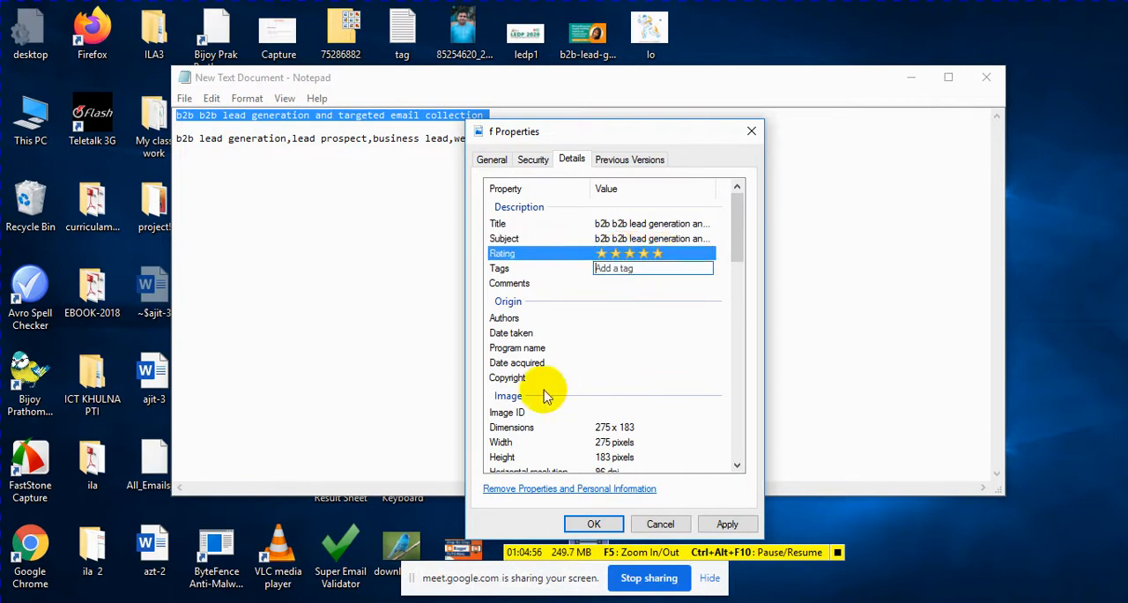
pyautogui.hotkey('alt', 'Tab')
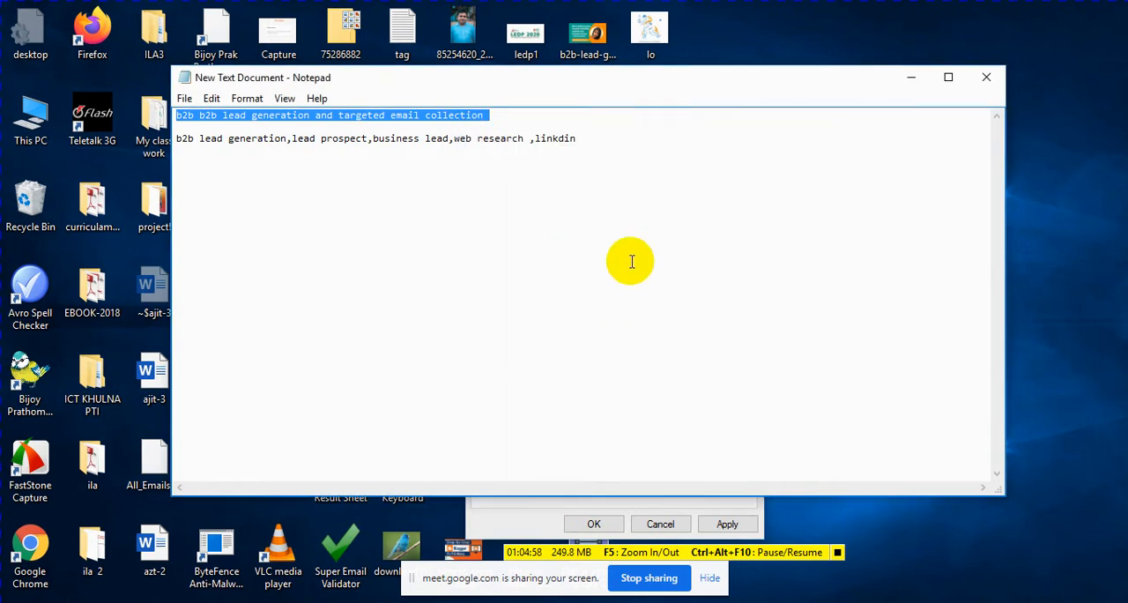
pyautogui.moveTo(599, 148); pyautogui.dragTo(176, 138)
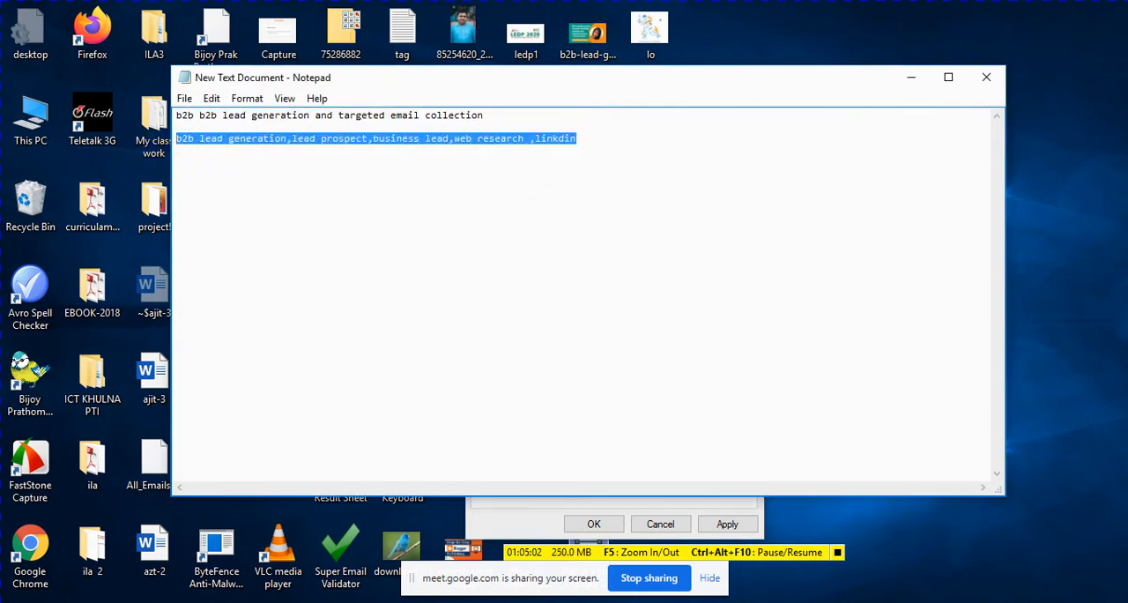
pyautogui.press('super+Down')
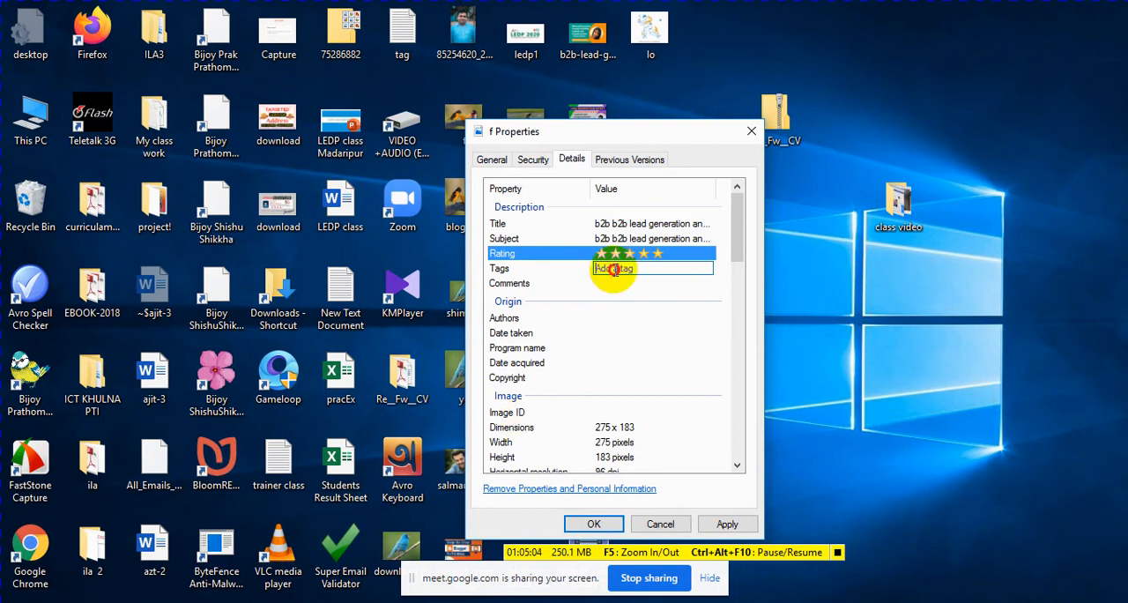
pyautogui.hotkey('ctrl', 'v')
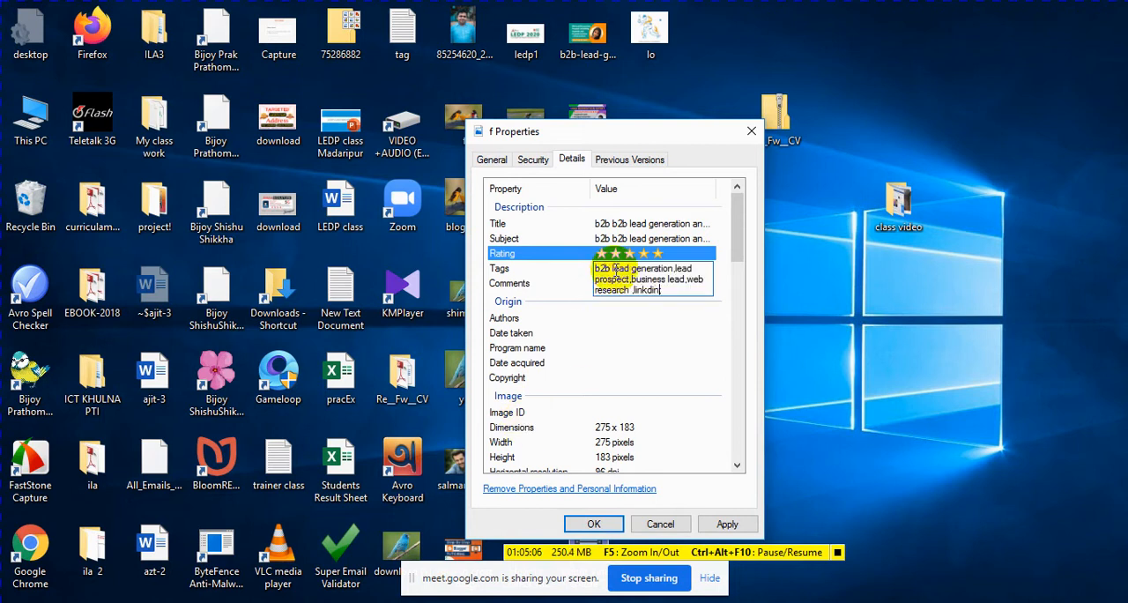
# Step: Go through the image's origin, camera and file details without filling them in, and save the edited properties
pyautogui.click(667, 332)
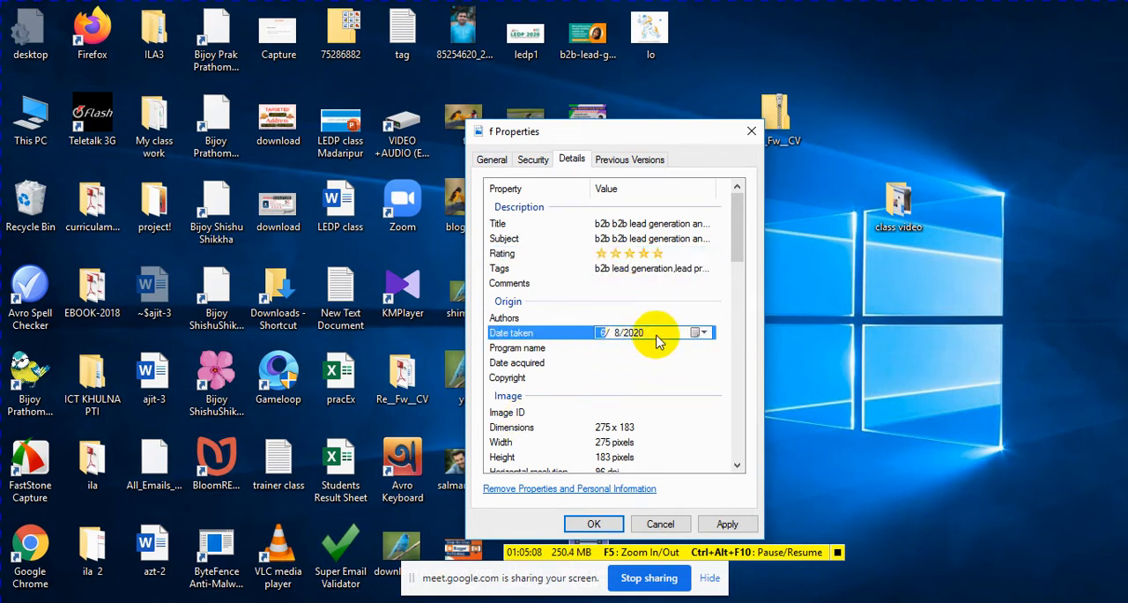
pyautogui.click(623, 349)
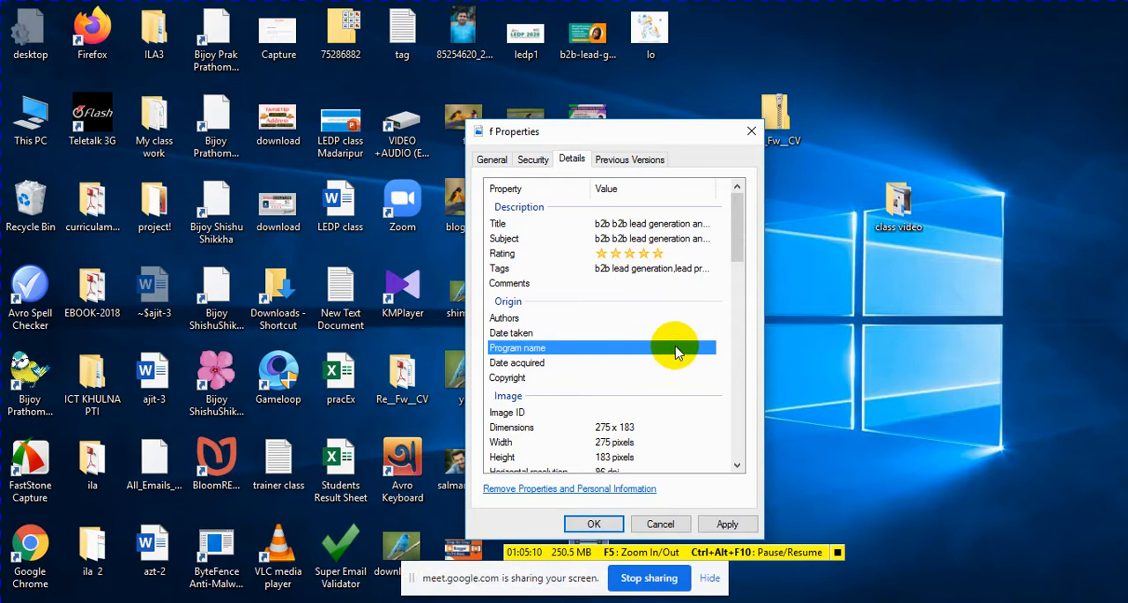
pyautogui.click(612, 365)
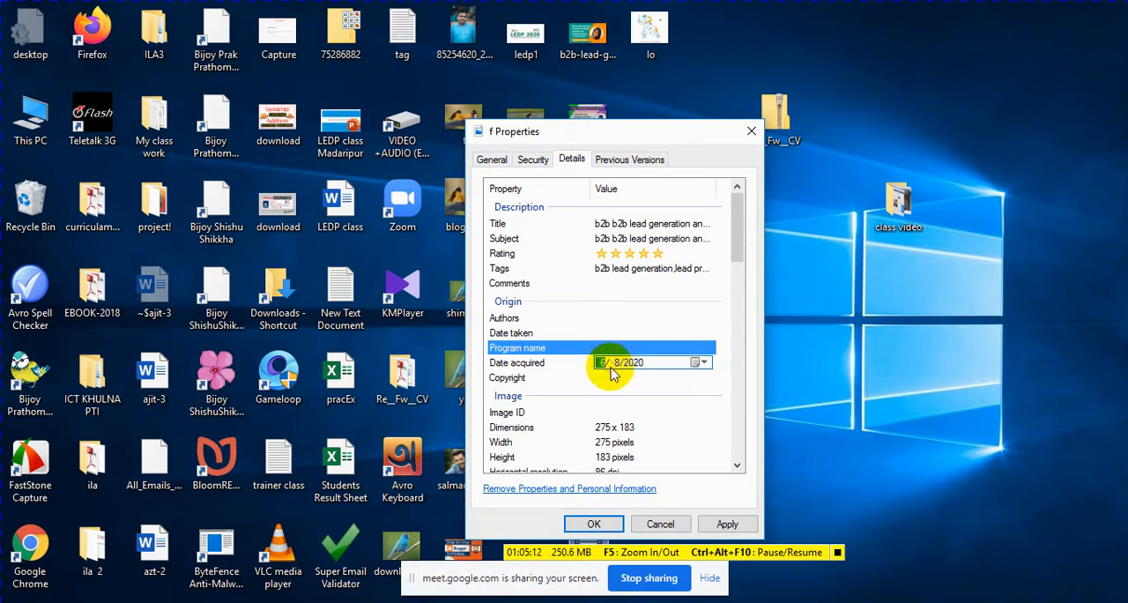
pyautogui.click(631, 378)
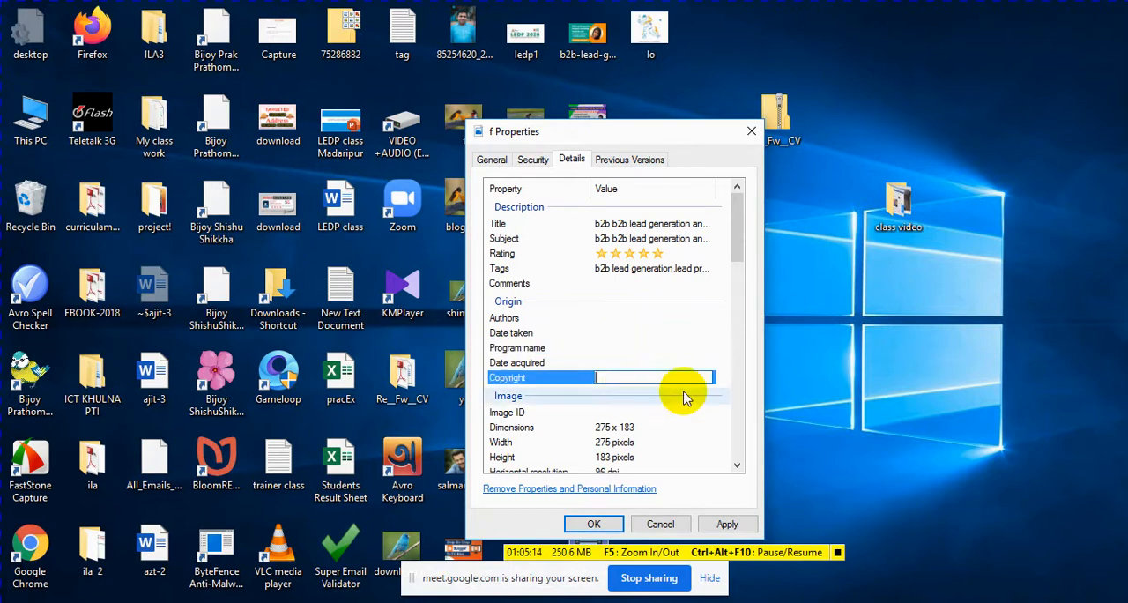
pyautogui.scroll(-6, 682, 397)
pyautogui.scroll(-10, 685, 407)
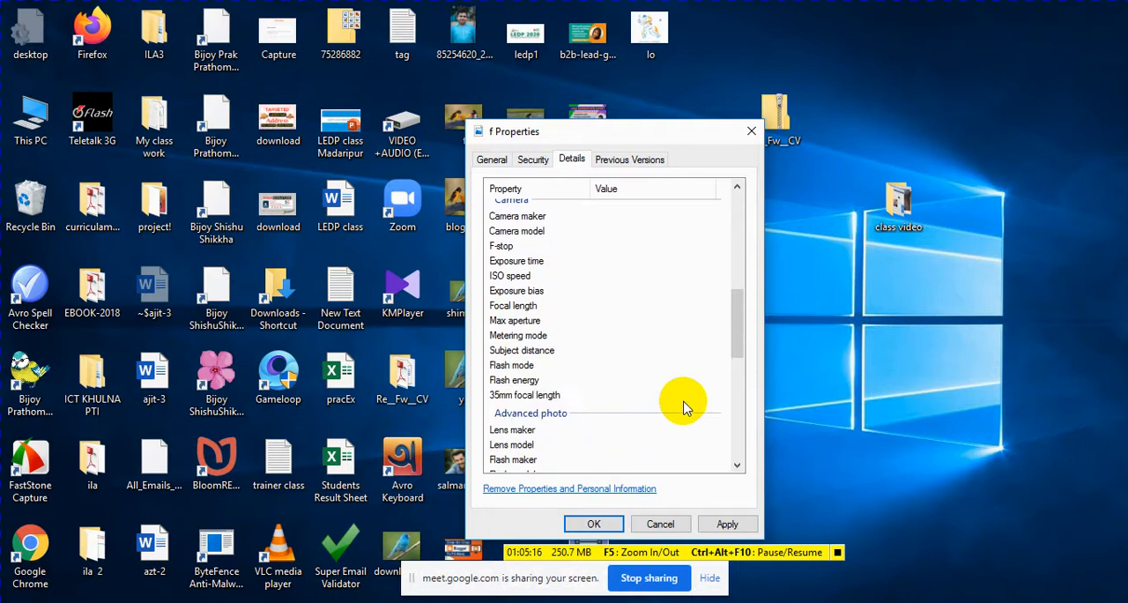
pyautogui.scroll(-1, 686, 407)
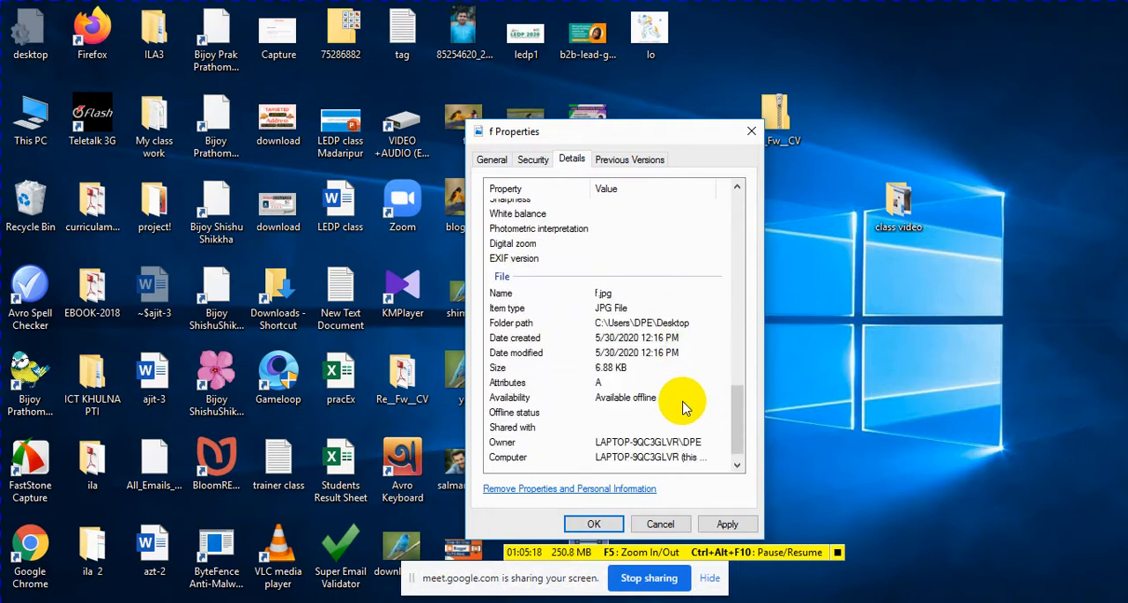
pyautogui.click(592, 522)
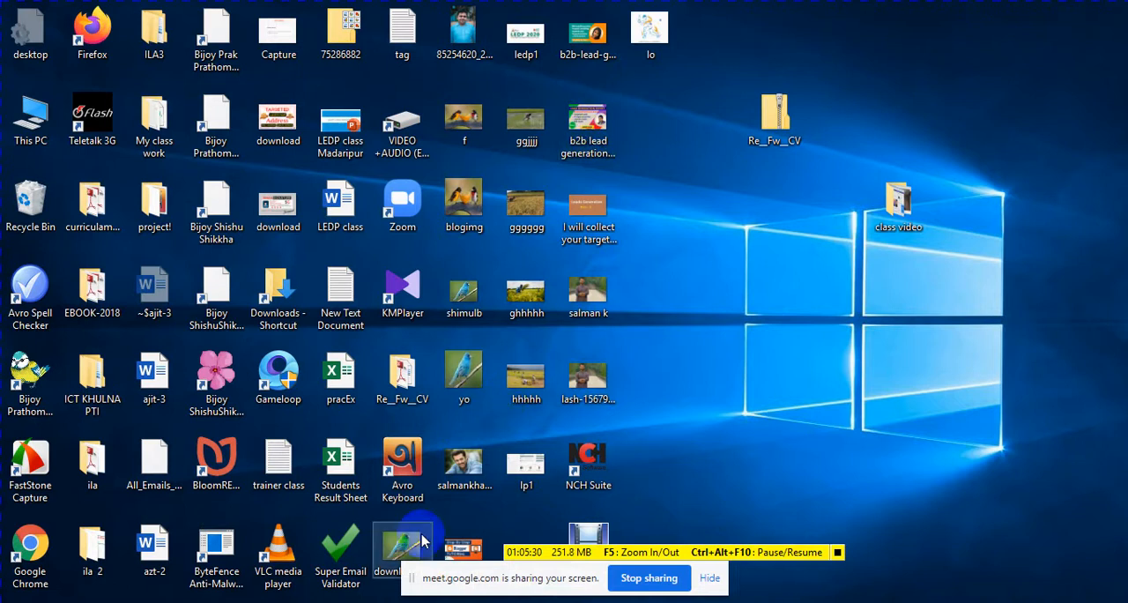
# Step: Switch to the Fiverr gig in Chrome and upload the desktop image "b2b lead generation and targeted email collection" as the first gig photo
pyautogui.moveTo(343, 602)
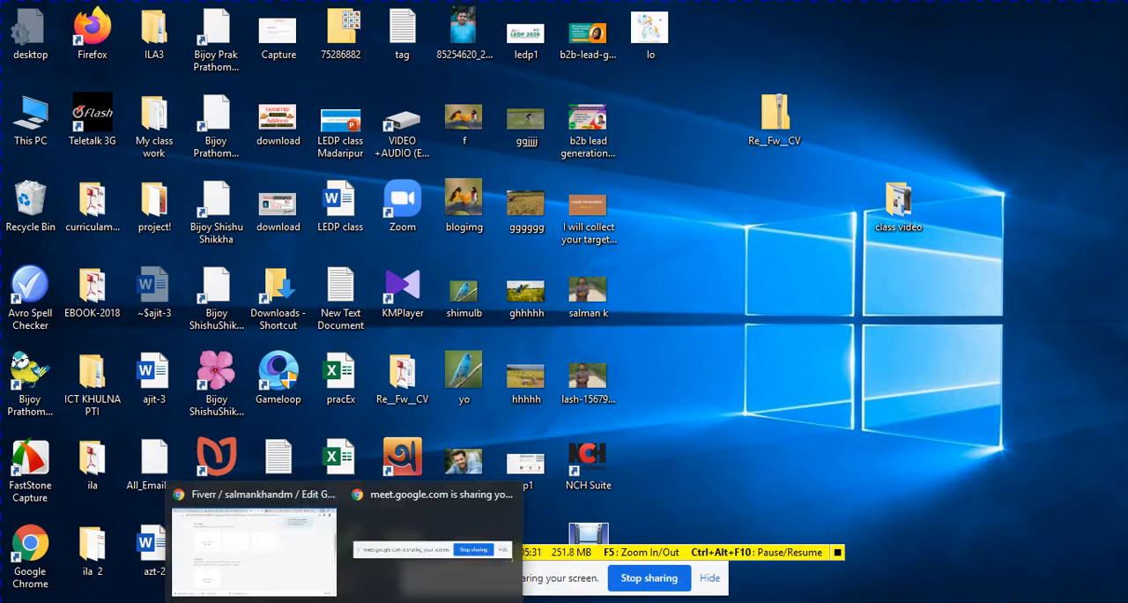
pyautogui.click(291, 556)
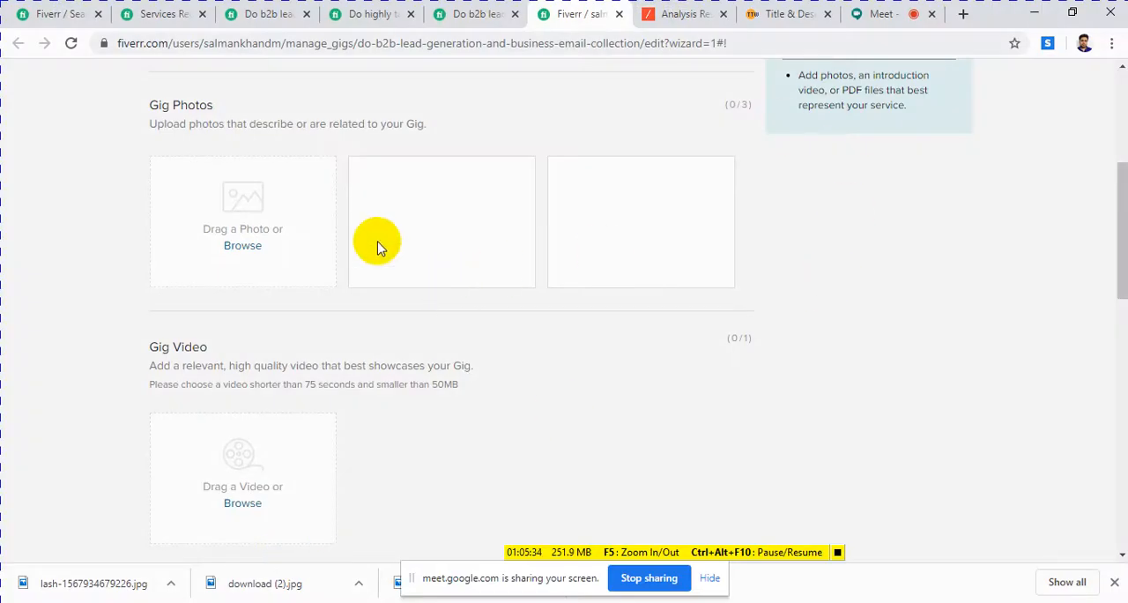
pyautogui.click(238, 232)
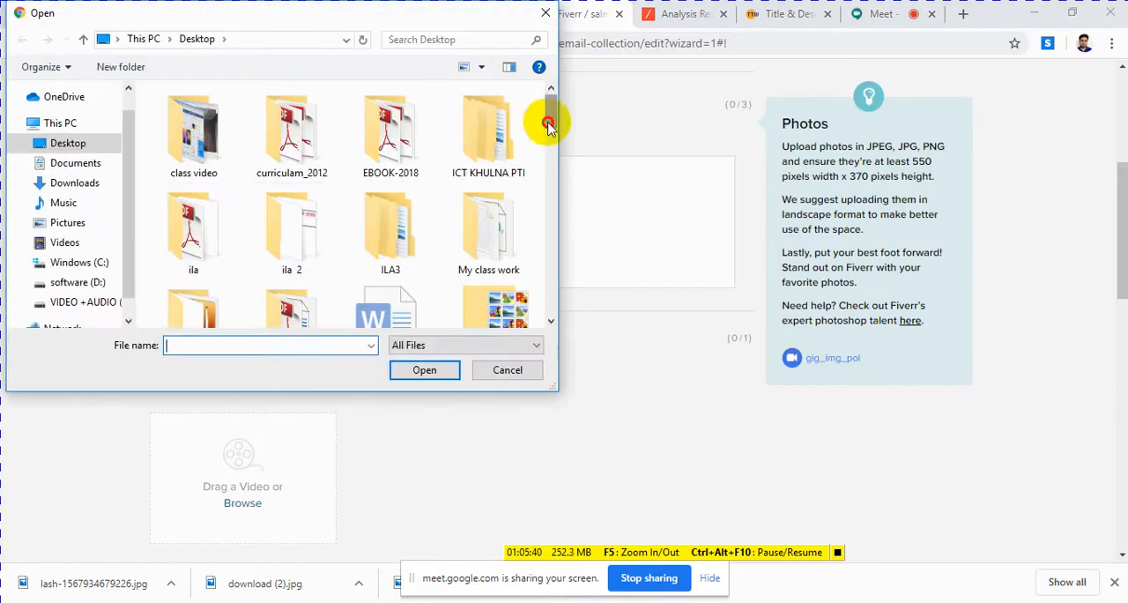
pyautogui.moveTo(548, 123); pyautogui.dragTo(550, 185)
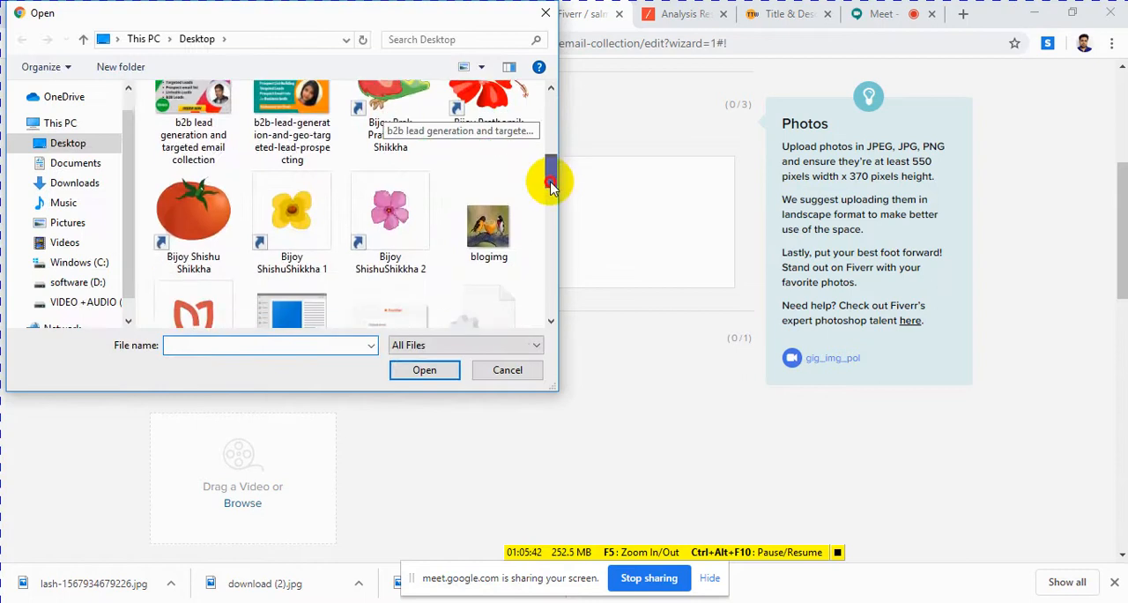
pyautogui.click(199, 126)
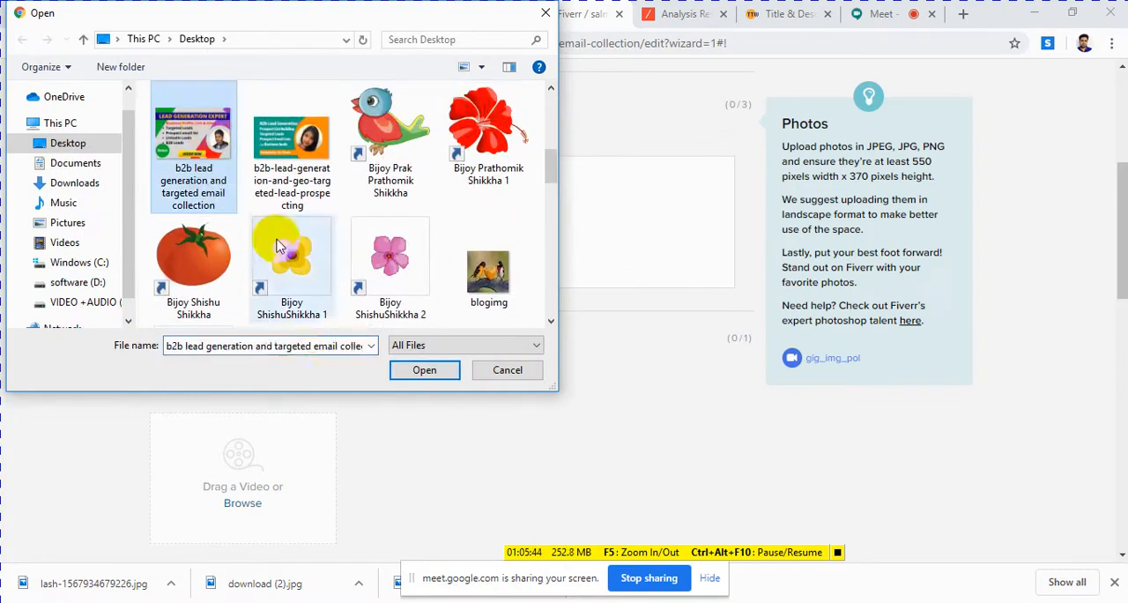
pyautogui.click(423, 372)
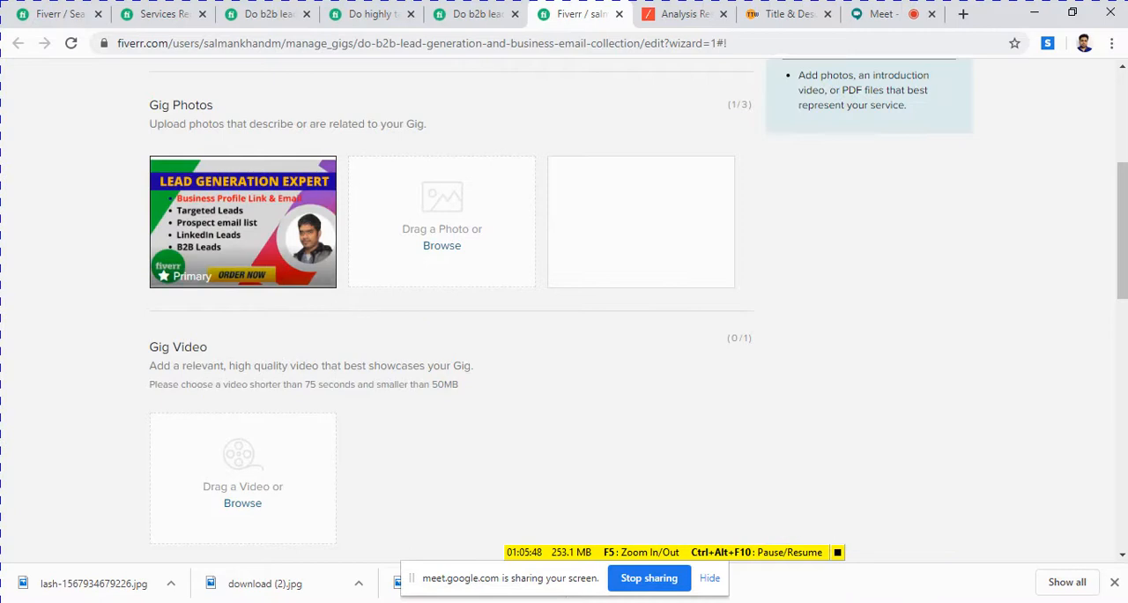
# Step: Add ",email" to the end of the keyword line in the Notepad document and minimize the document
pyautogui.hotkey('alt', 'Tab')
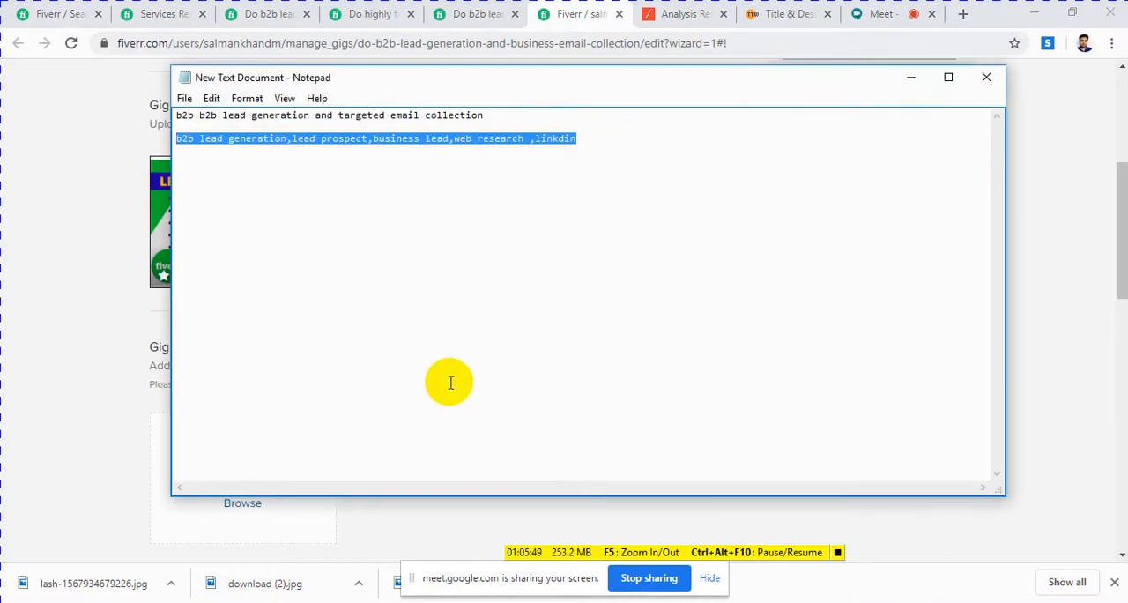
pyautogui.click(595, 142)
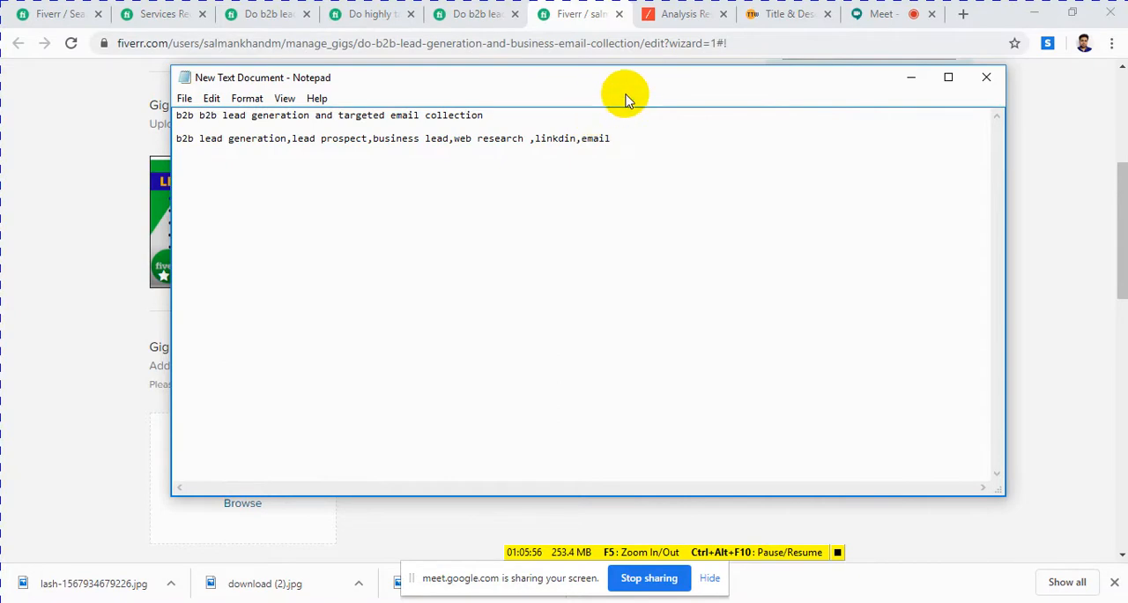
pyautogui.click(910, 77)
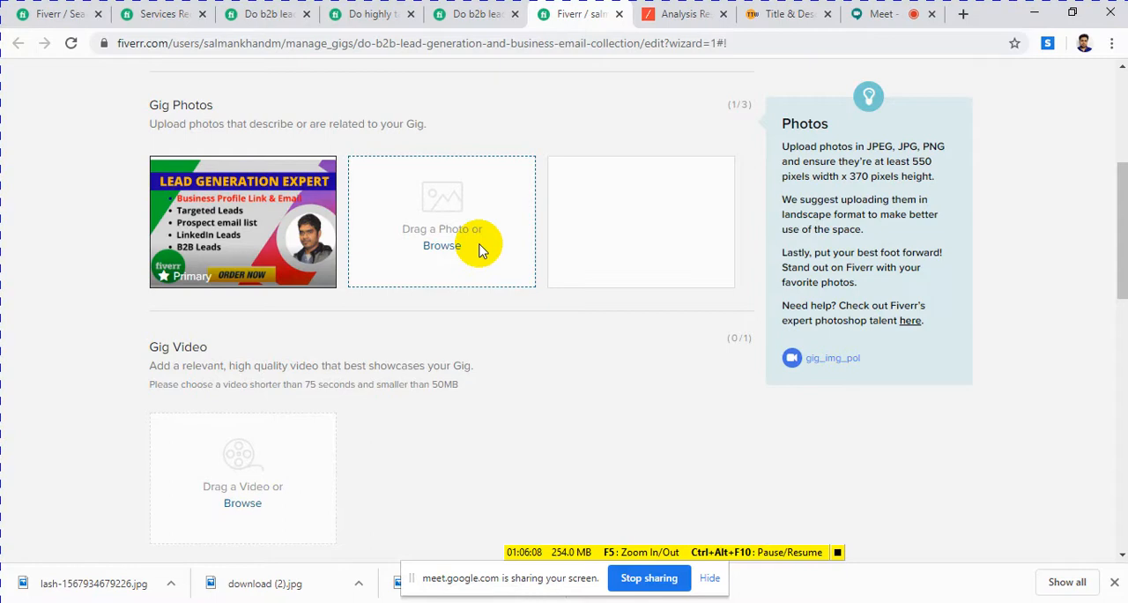
# Step: Look over the gig video and PDF sections, leave them empty, and save the gallery to continue to publishing
pyautogui.scroll(-2, 476, 245)
pyautogui.scroll(2, 512, 186)
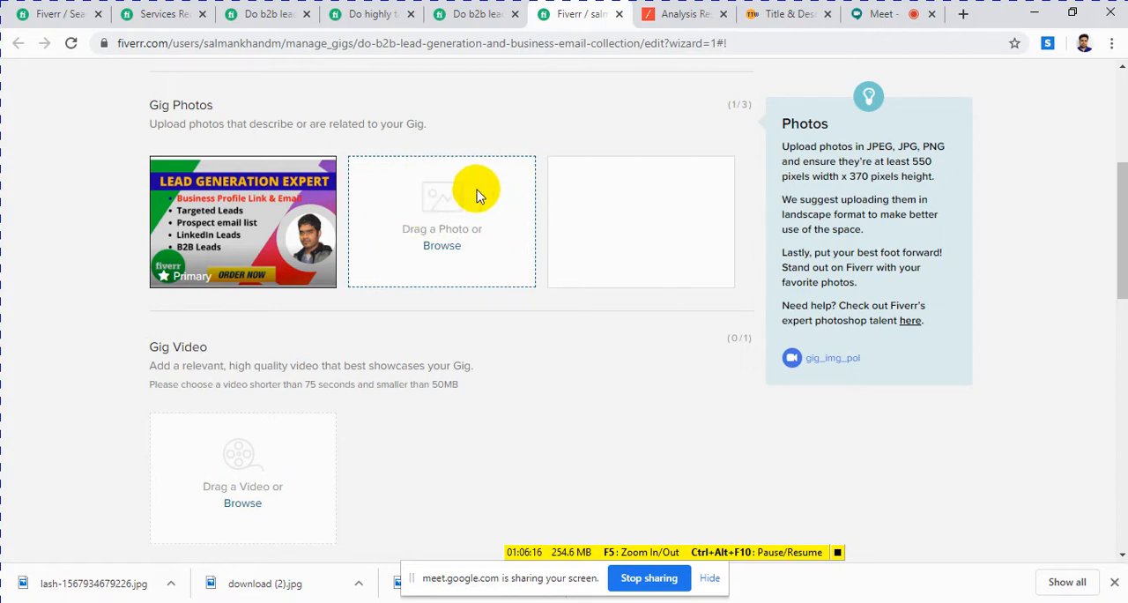
pyautogui.scroll(-2, 352, 282)
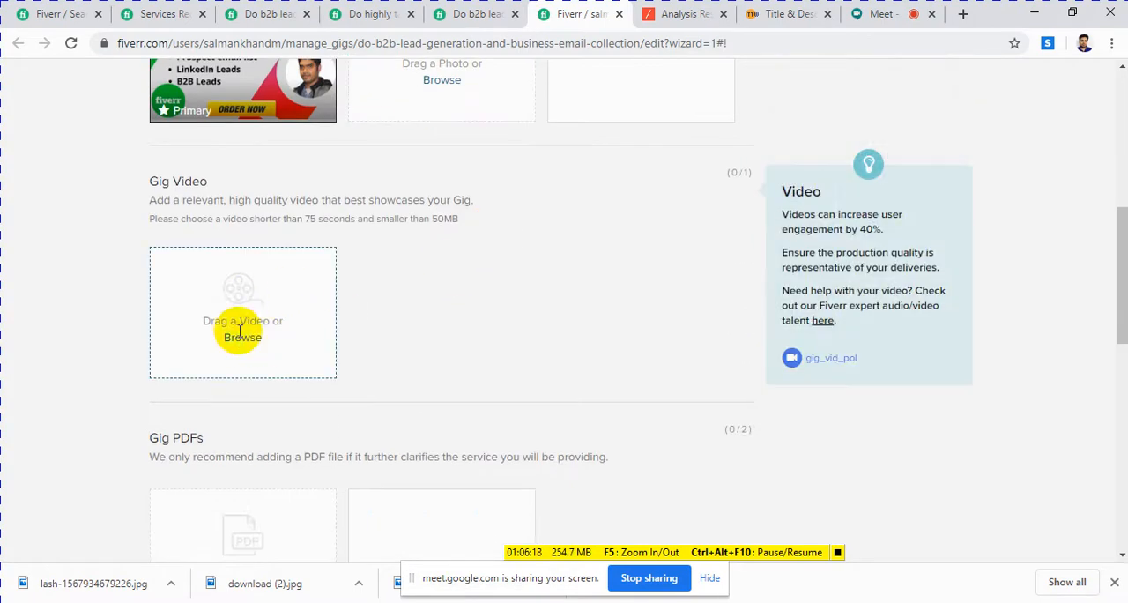
pyautogui.scroll(-3, 231, 331)
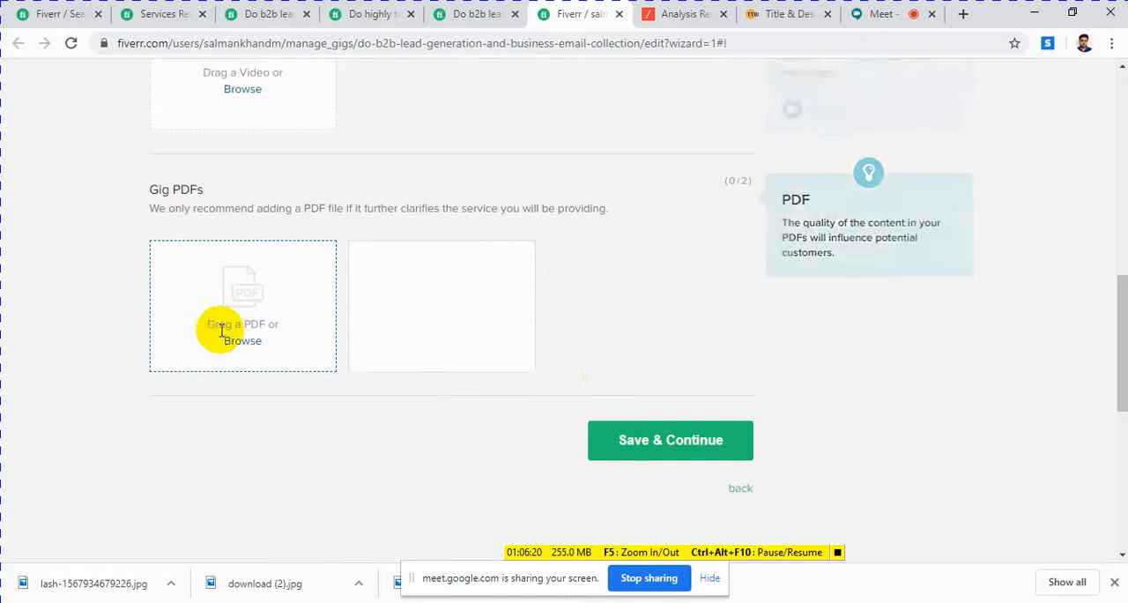
pyautogui.click(679, 449)
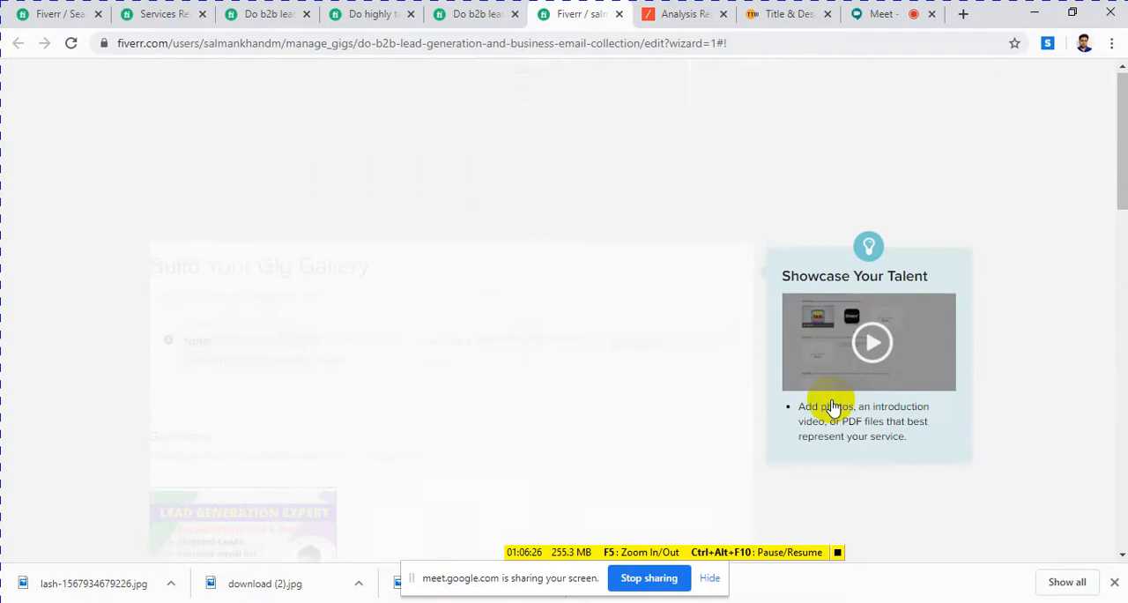
pyautogui.scroll(-6, 833, 410)
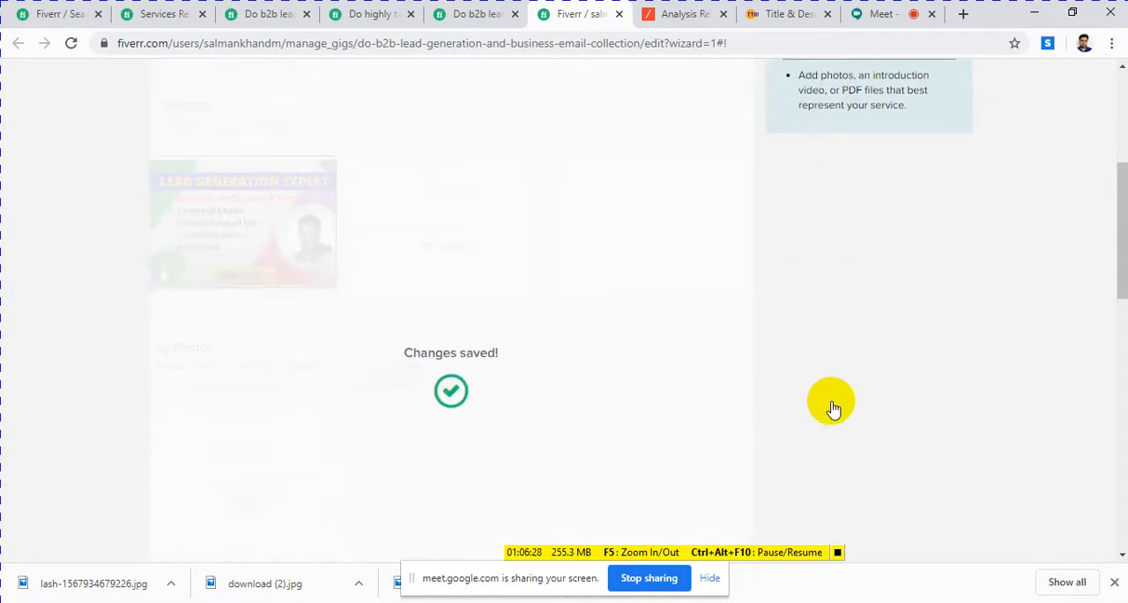
pyautogui.scroll(-2, 832, 410)
pyautogui.scroll(3, 743, 408)
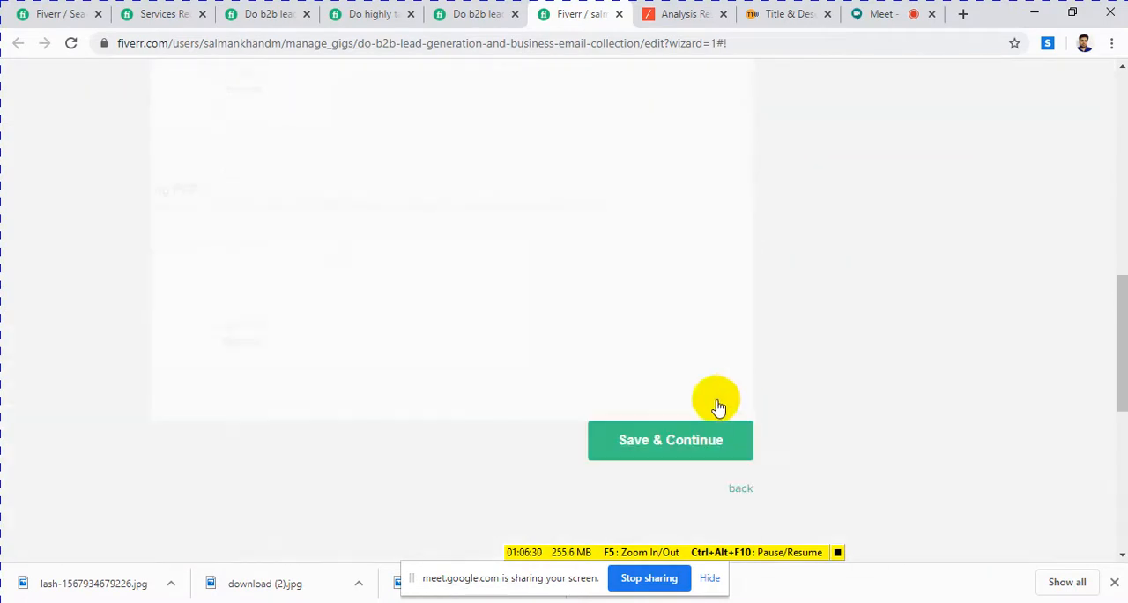
pyautogui.click(687, 447)
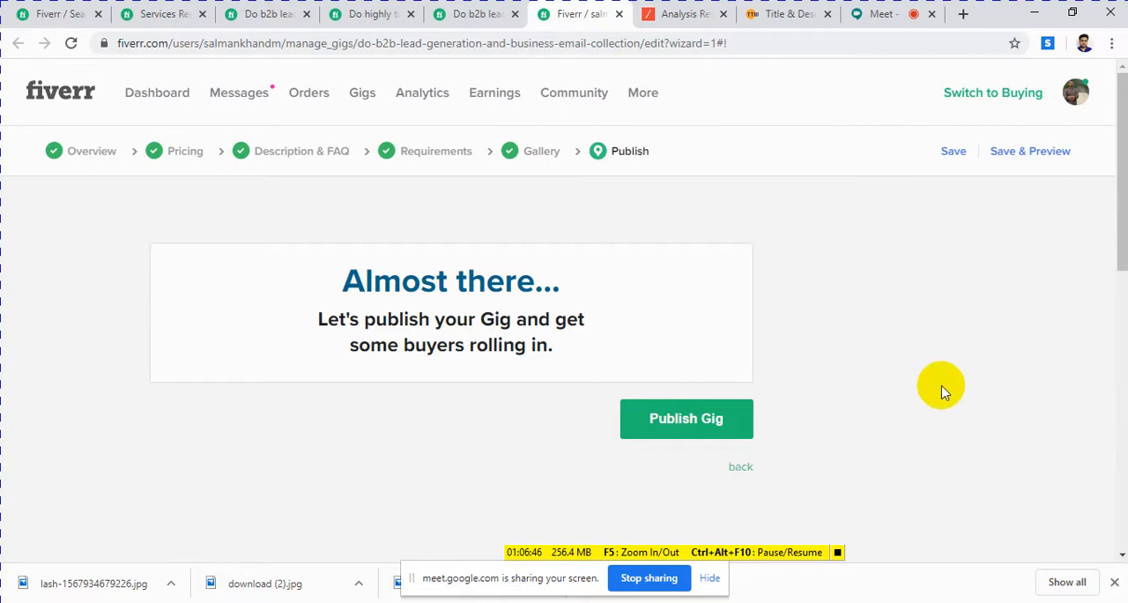
# Step: Publish the gig, look over the promotion page and select the gig's share link
pyautogui.click(682, 427)
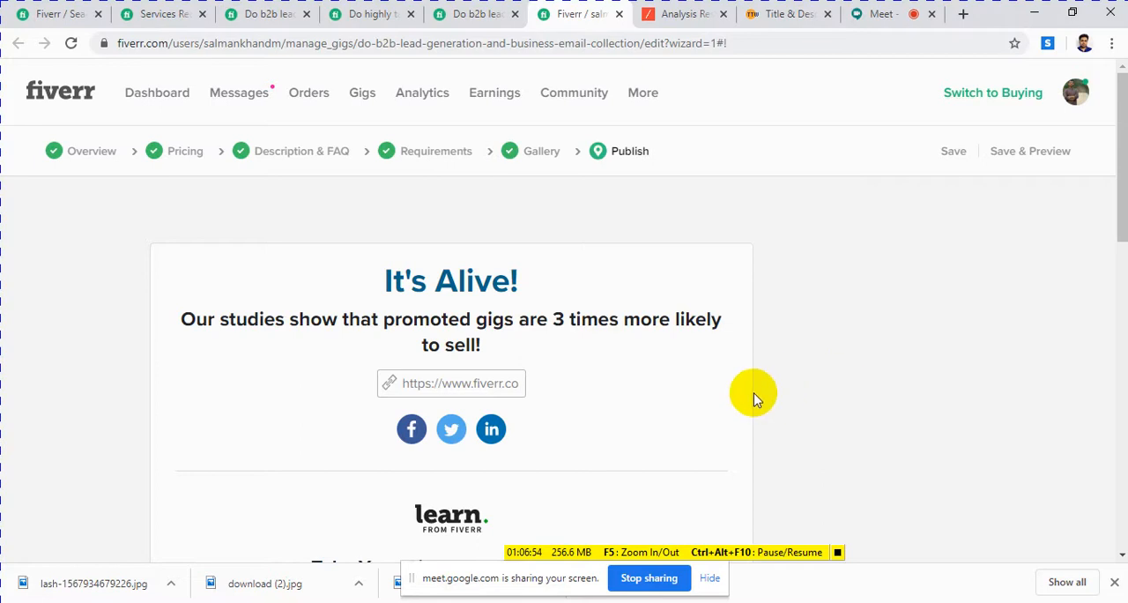
pyautogui.scroll(-3, 753, 400)
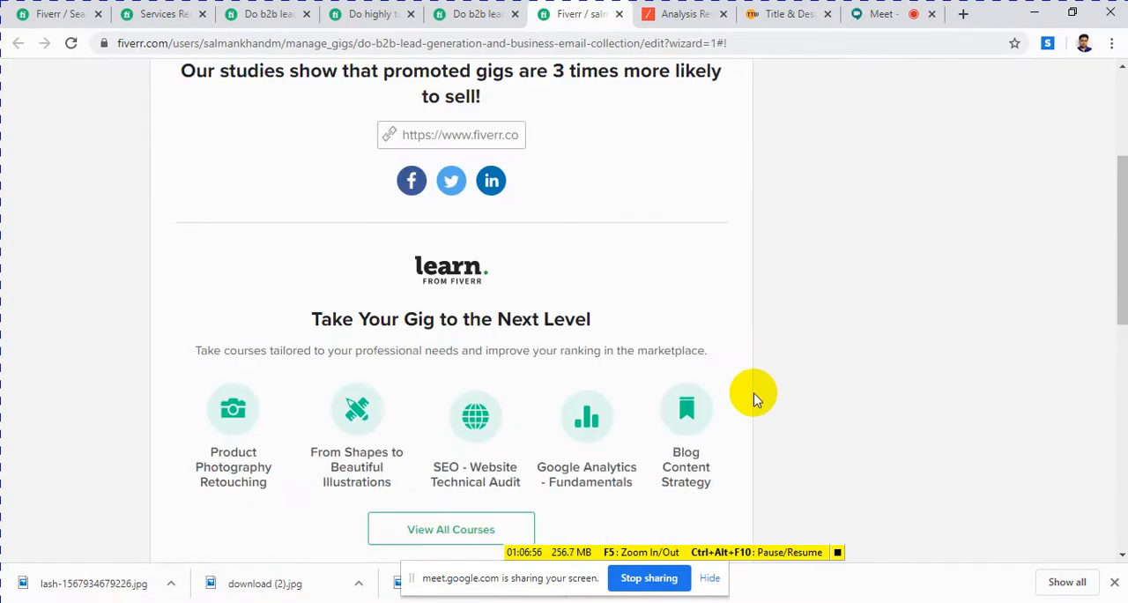
pyautogui.scroll(2, 753, 399)
pyautogui.scroll(1, 753, 399)
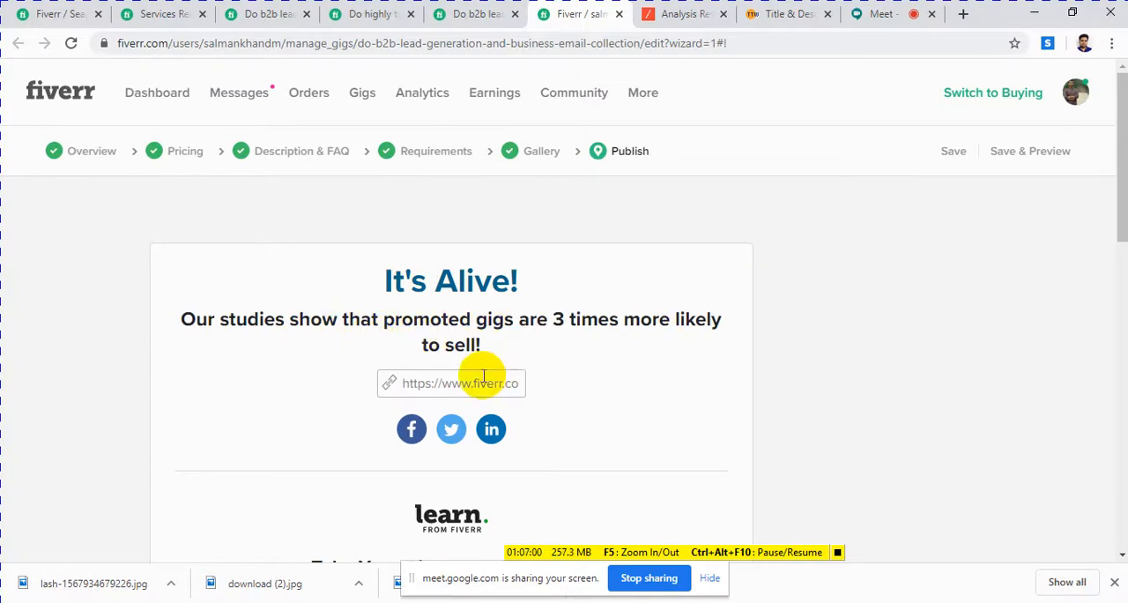
pyautogui.click(456, 389)
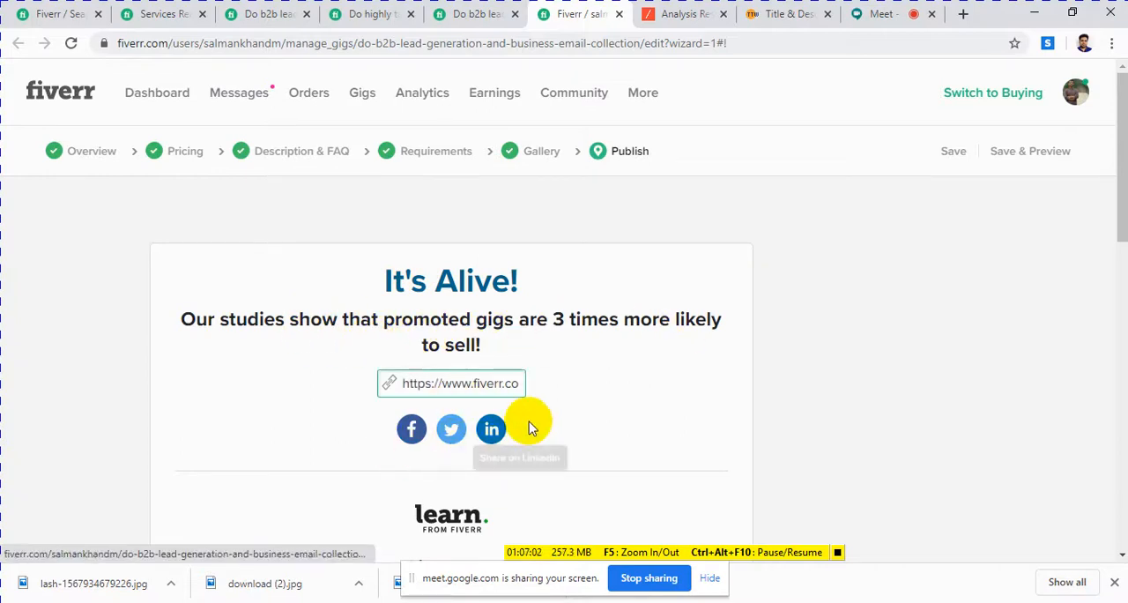
# Step: Finish the gig creation wizard to return to the gig management page
pyautogui.scroll(-5, 497, 443)
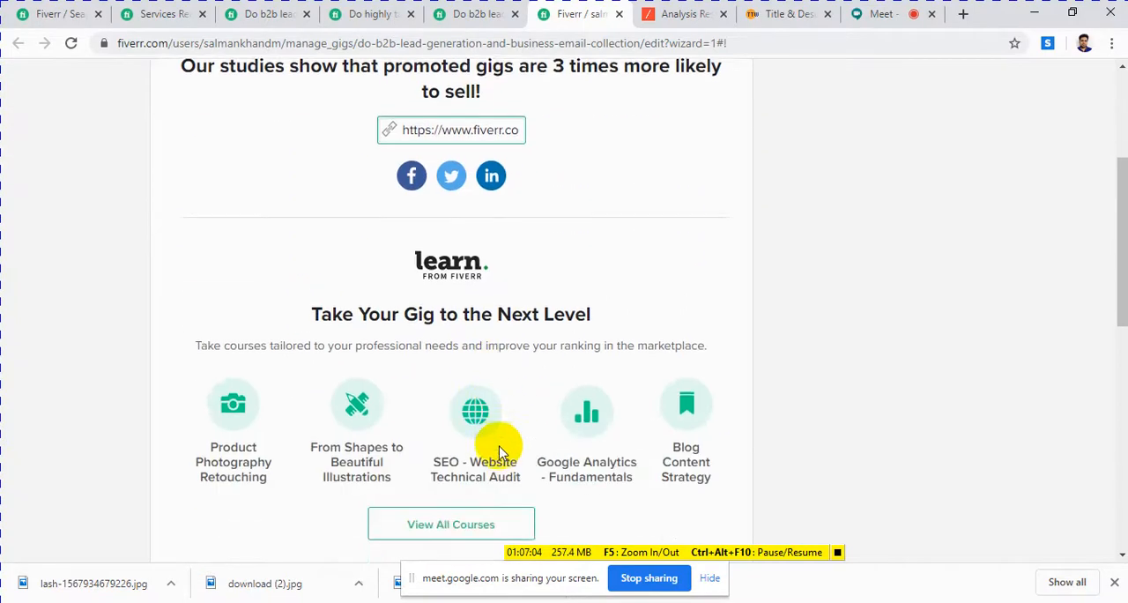
pyautogui.scroll(-2, 503, 445)
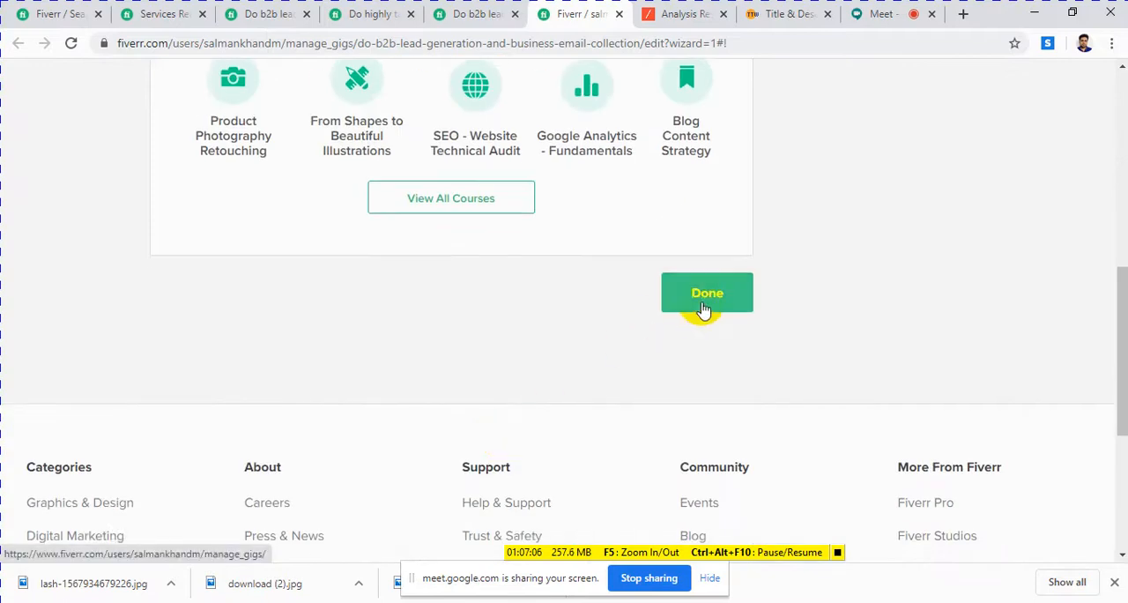
pyautogui.click(699, 307)
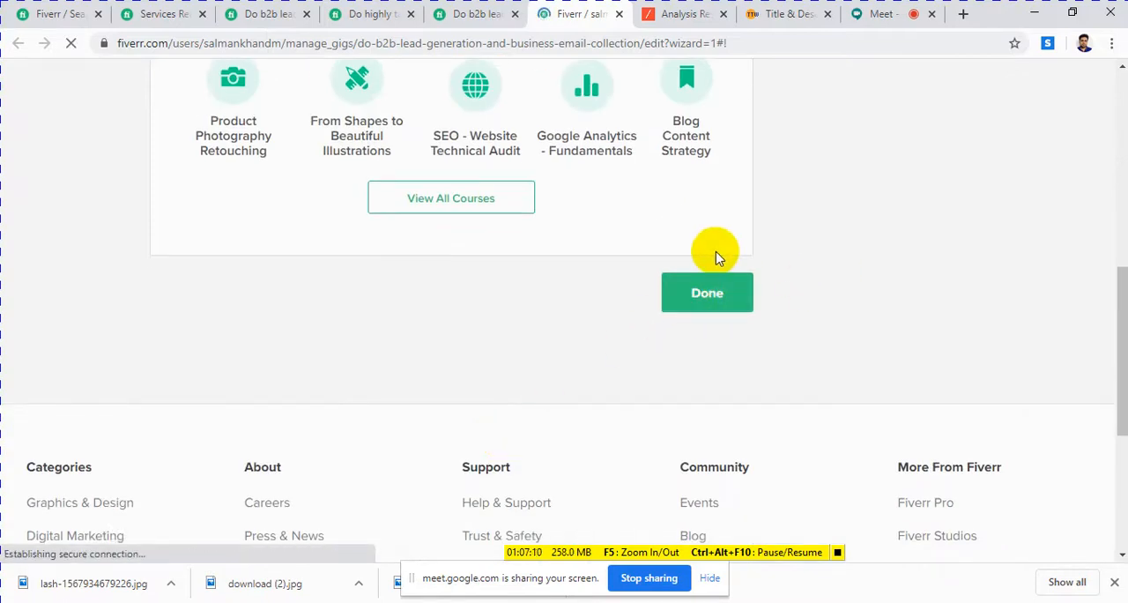
# Step: Look over the gig management page and its list of active gigs
pyautogui.scroll(5, 713, 255)
pyautogui.scroll(2, 717, 257)
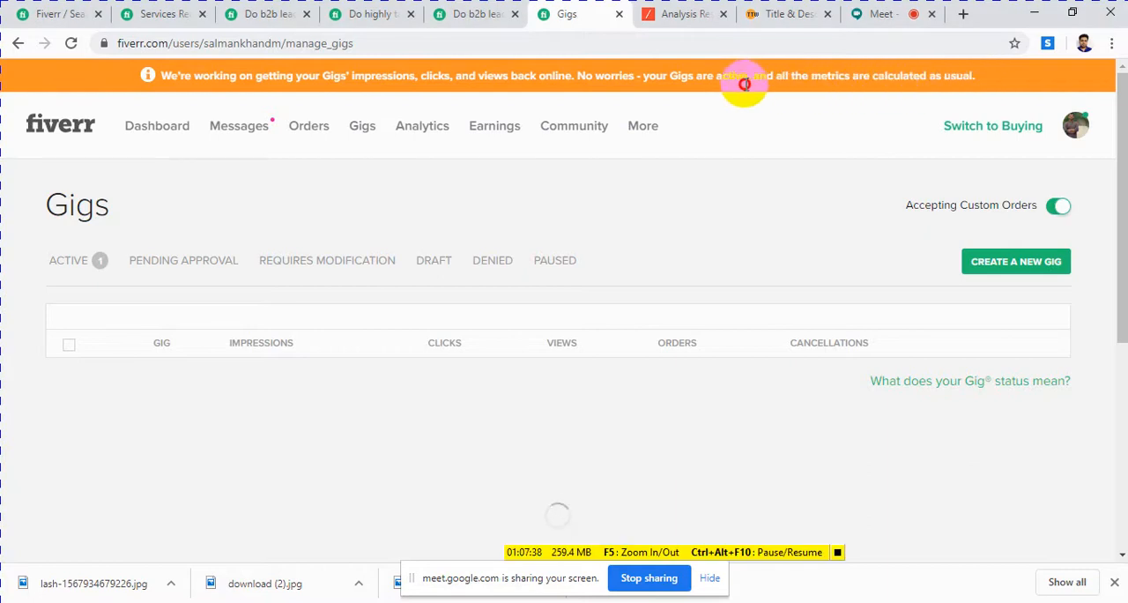
pyautogui.scroll(-1, 678, 339)
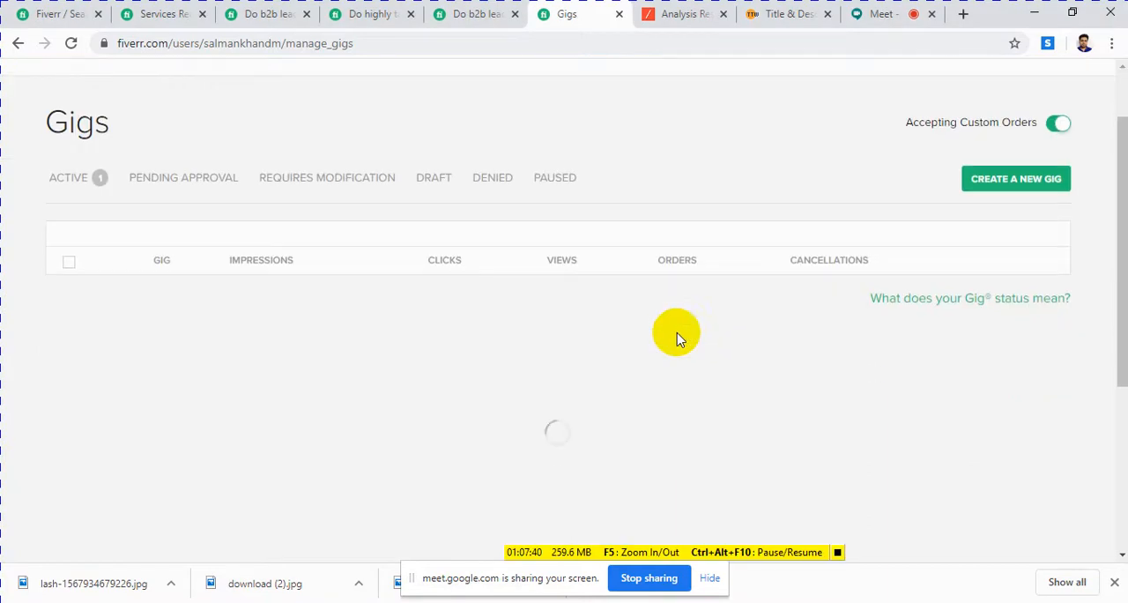
pyautogui.scroll(1, 667, 317)
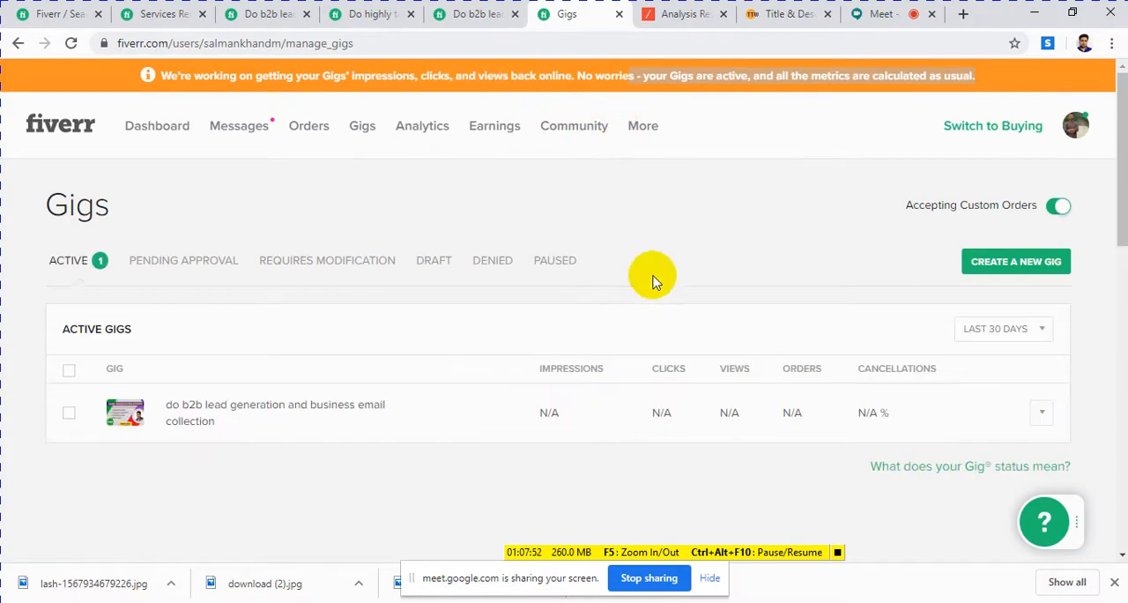
pyautogui.scroll(-2, 652, 275)
pyautogui.scroll(-1, 617, 256)
pyautogui.scroll(3, 559, 234)
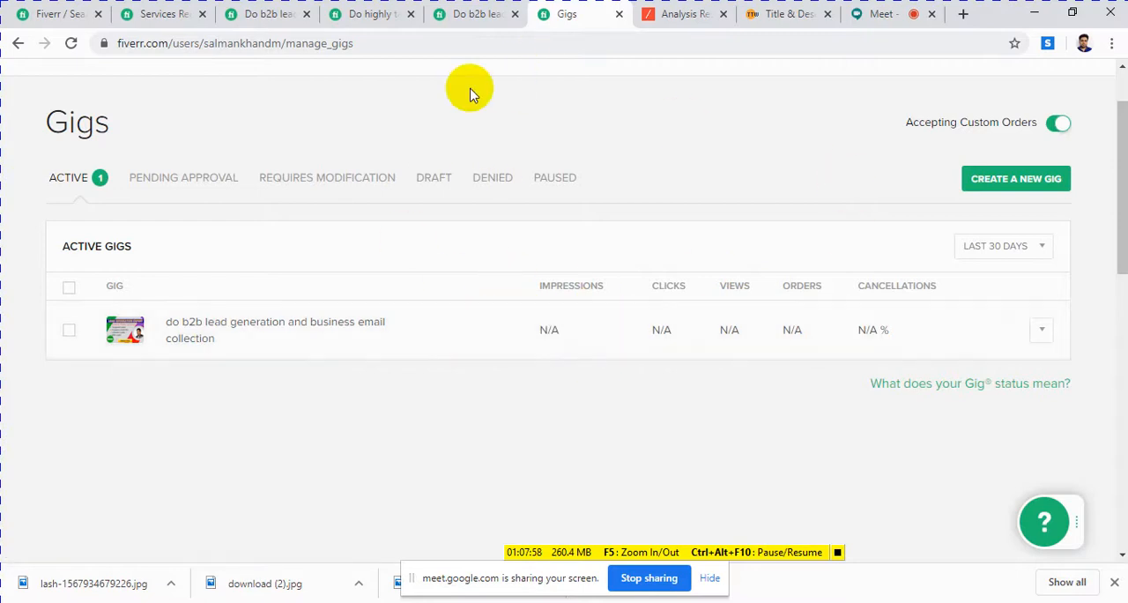
# Step: Examine the competing B2B LinkedIn and GEO targeted lead generation gigs, including their titles, images and descriptions
pyautogui.click(377, 14)
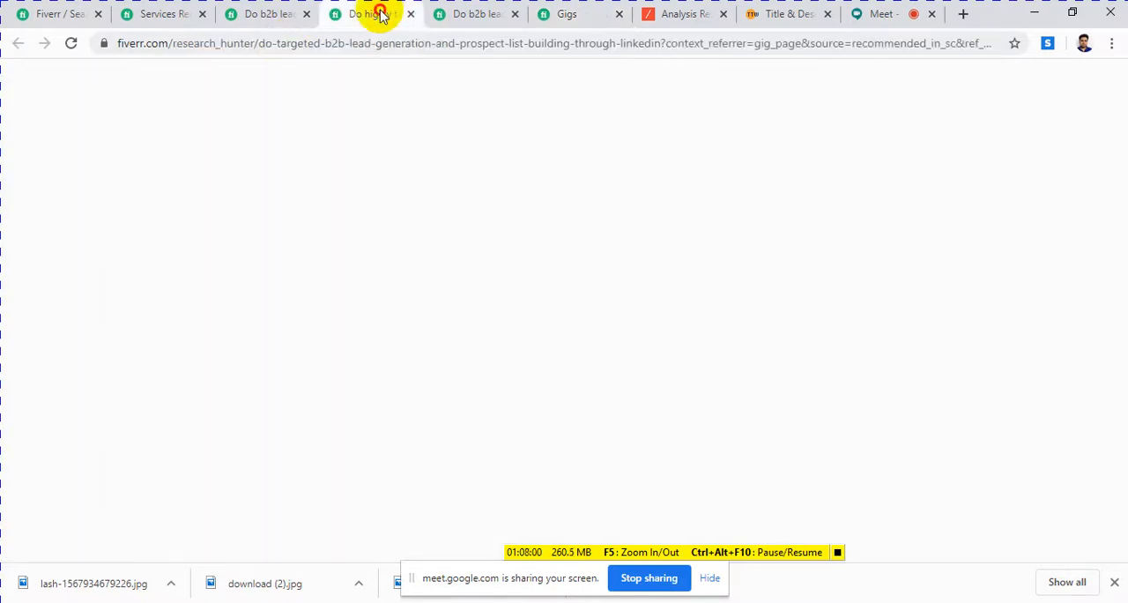
pyautogui.scroll(-2, 584, 129)
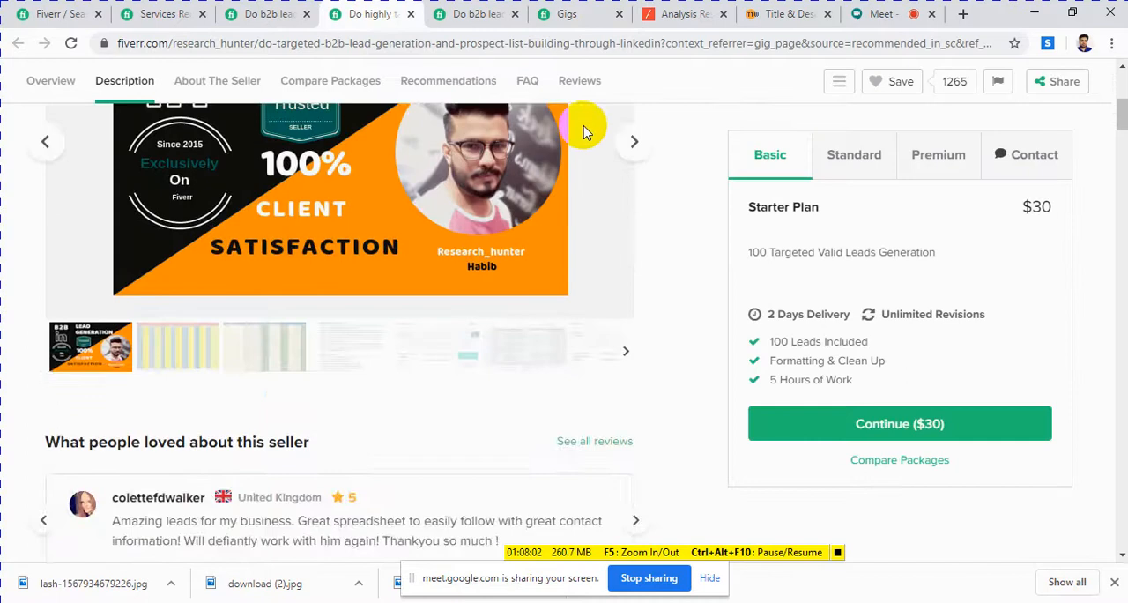
pyautogui.scroll(2, 535, 81)
pyautogui.click(454, 14)
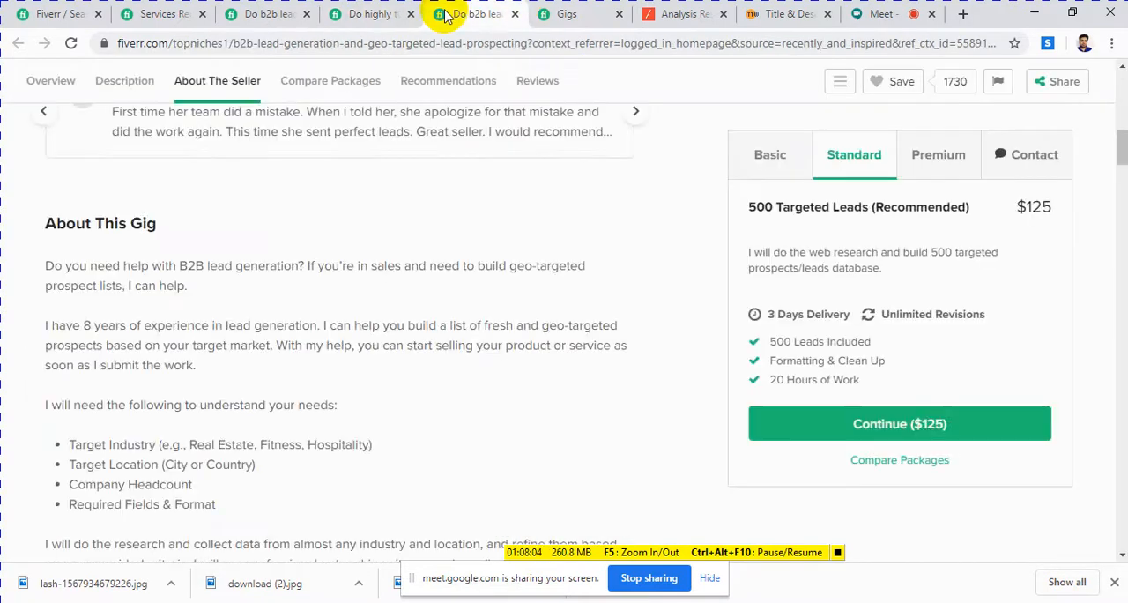
pyautogui.scroll(10, 475, 170)
pyautogui.scroll(-8, 479, 172)
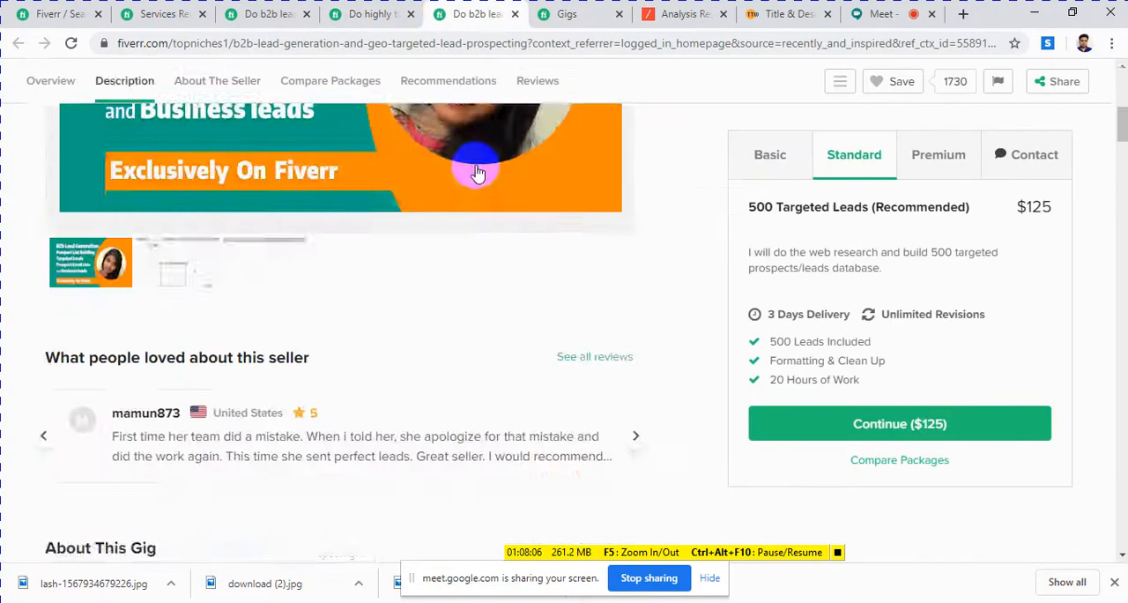
pyautogui.scroll(-10, 478, 167)
pyautogui.scroll(8, 480, 158)
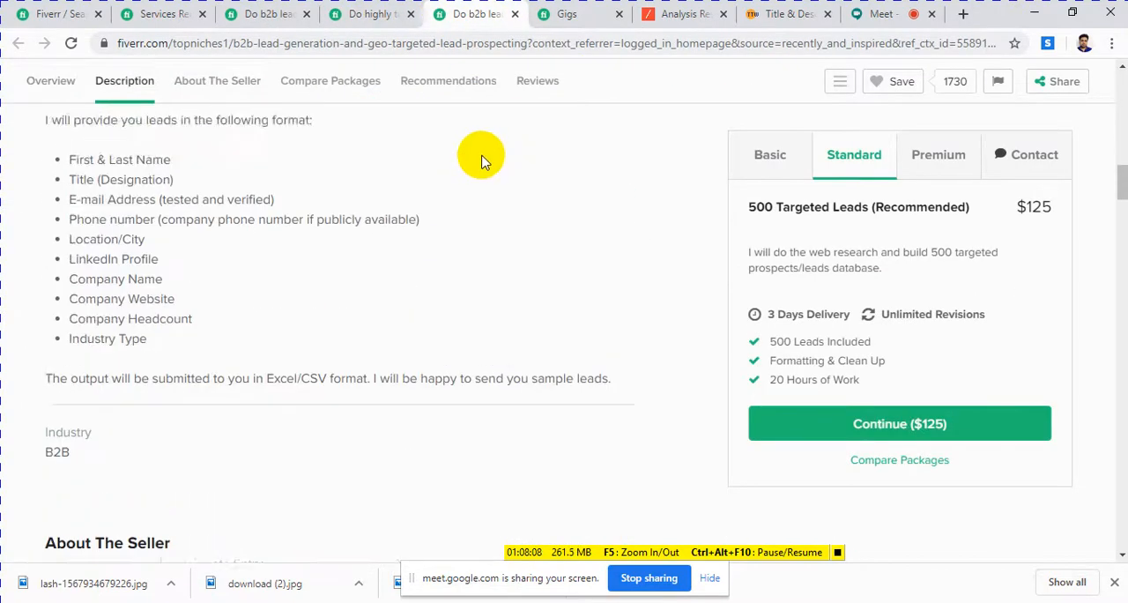
pyautogui.scroll(8, 482, 161)
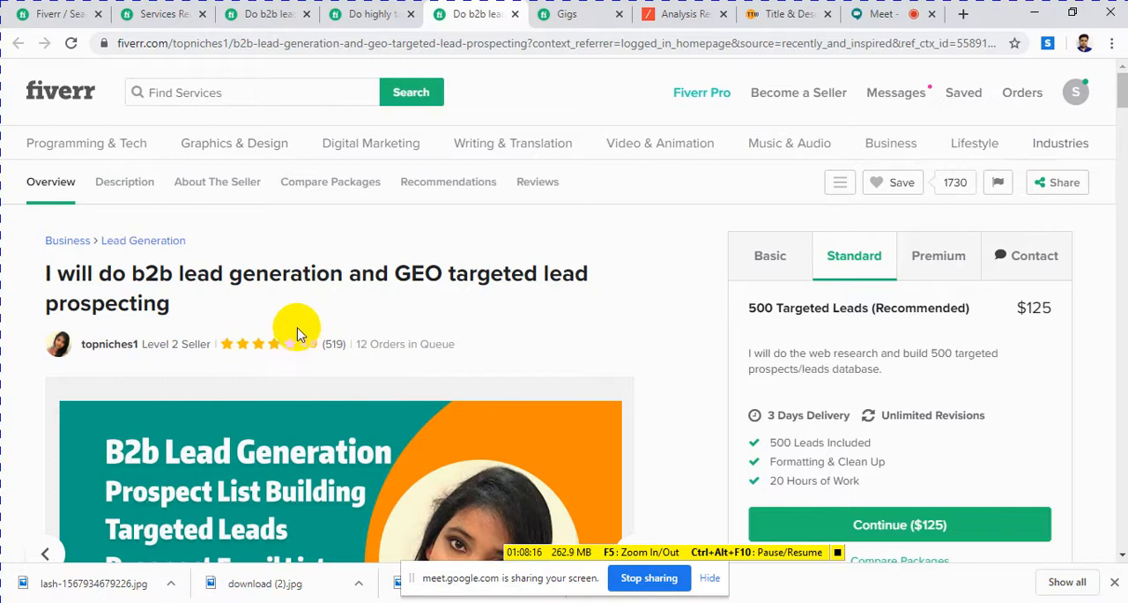
pyautogui.scroll(-3, 300, 328)
pyautogui.scroll(3, 352, 291)
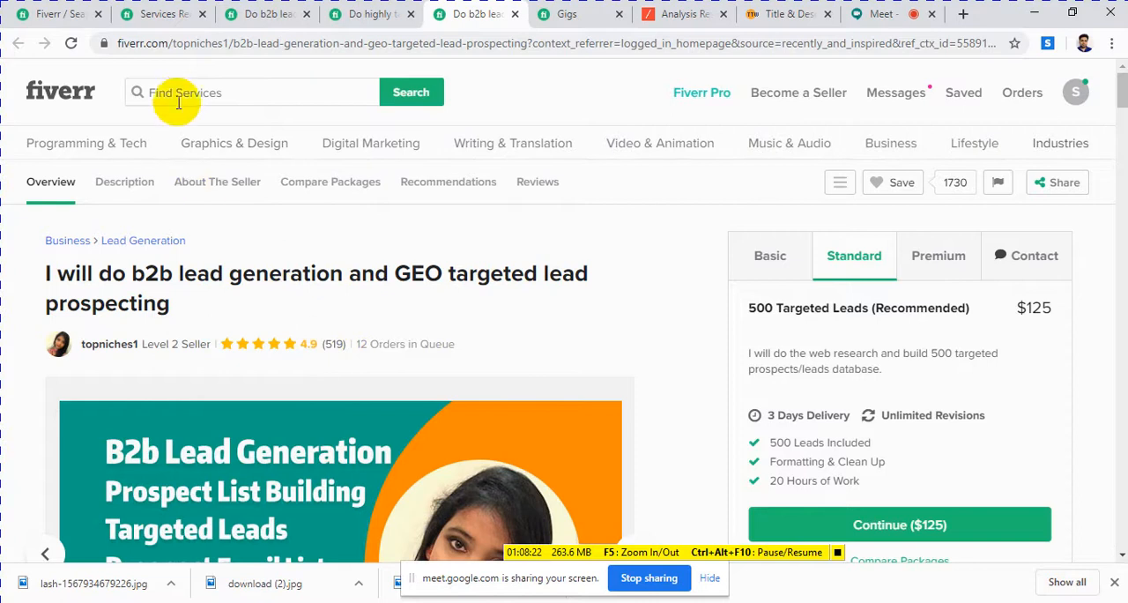
# Step: Search Fiverr for "lead generation" and examine the images, titles and prices of the gigs found
pyautogui.click(226, 98)
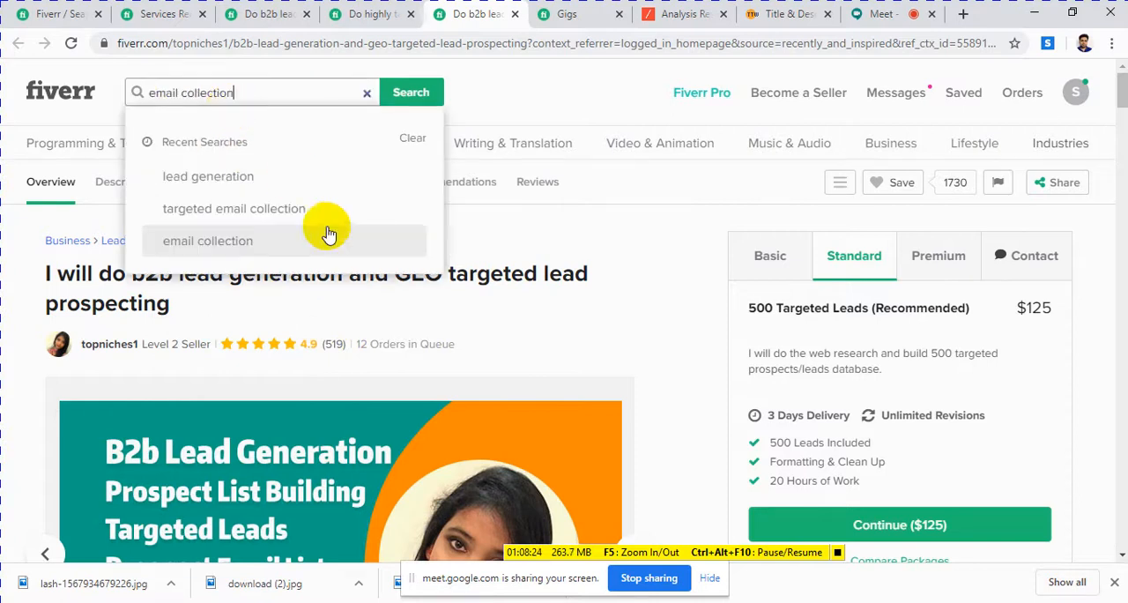
pyautogui.click(205, 177)
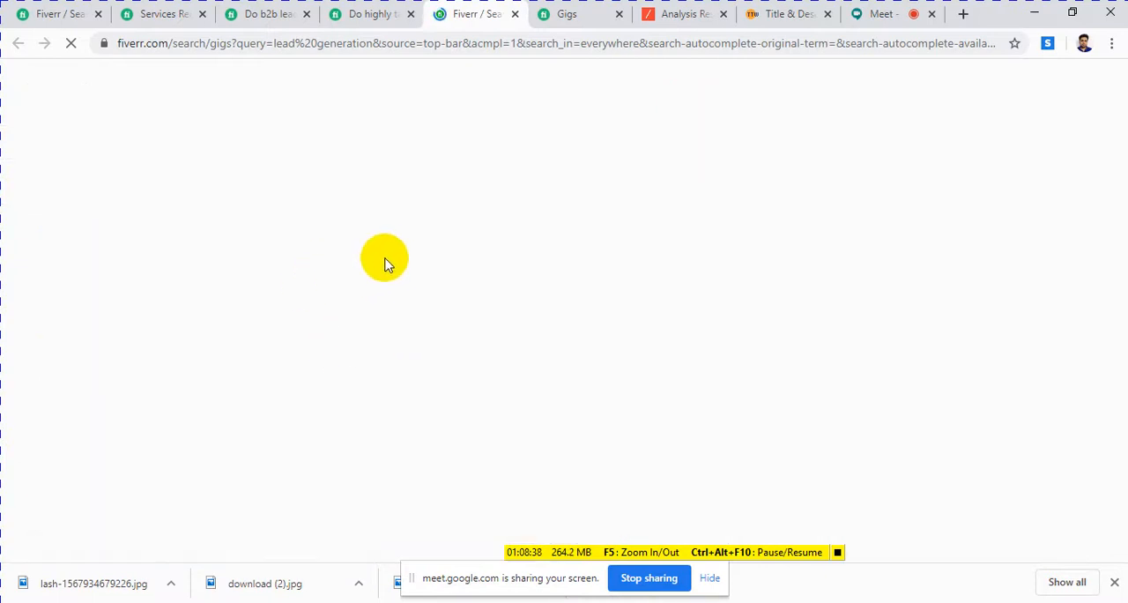
pyautogui.scroll(-3, 414, 291)
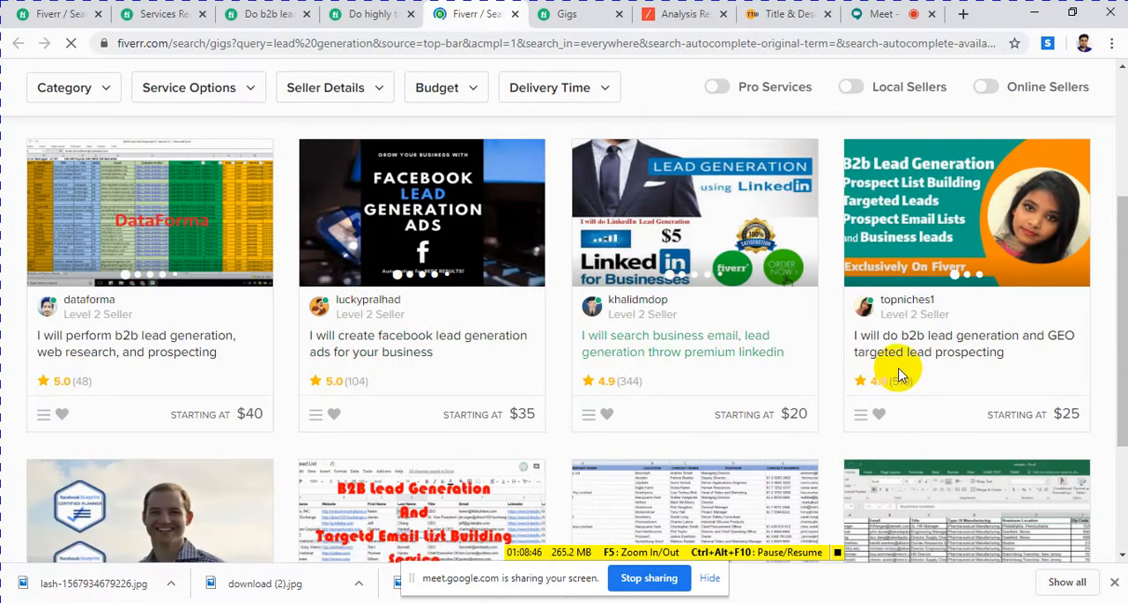
pyautogui.scroll(-2, 555, 324)
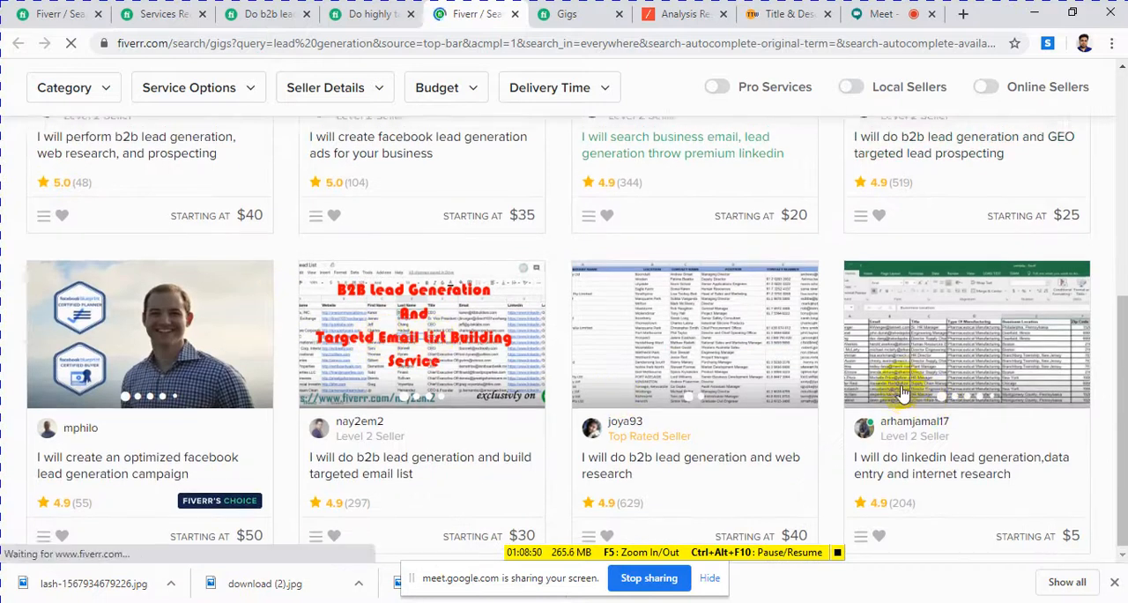
pyautogui.scroll(2, 901, 385)
pyautogui.scroll(1, 899, 388)
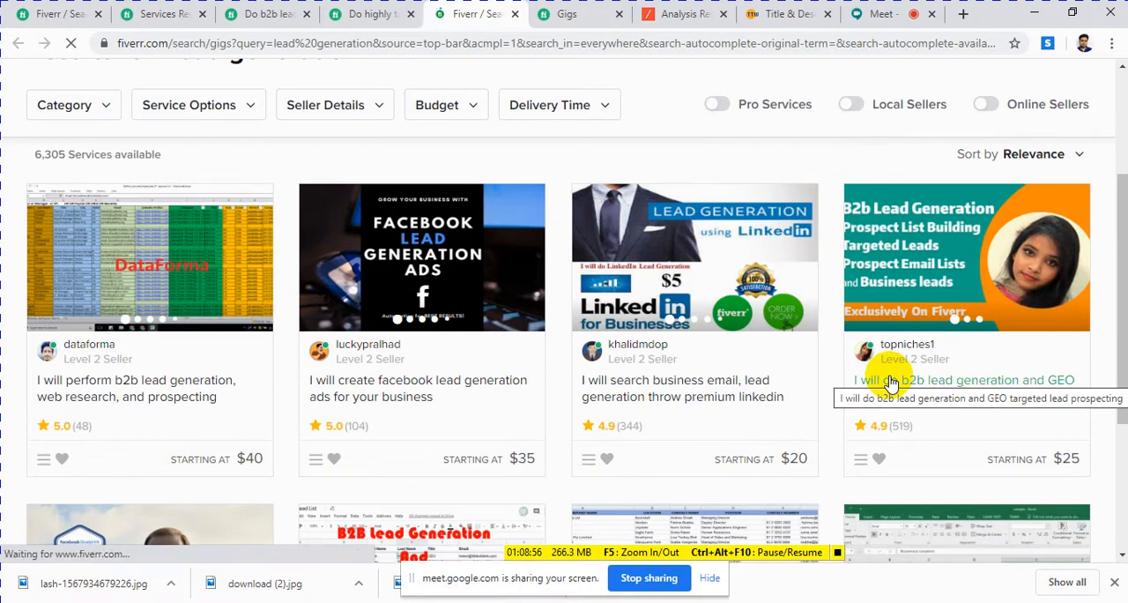
pyautogui.scroll(-3, 890, 382)
pyautogui.scroll(4, 890, 381)
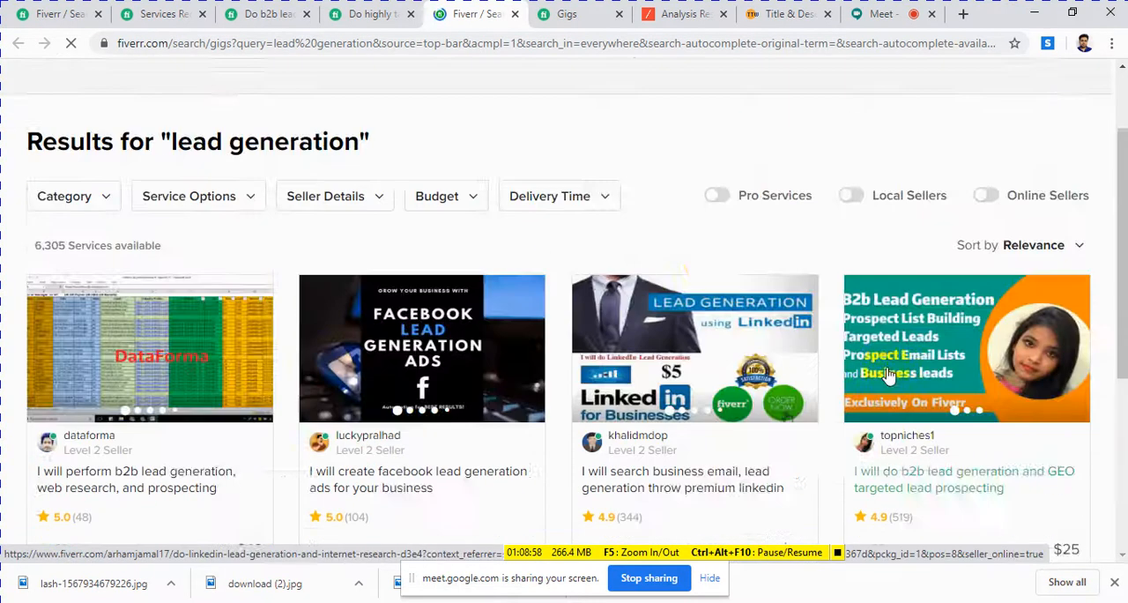
pyautogui.scroll(-4, 660, 345)
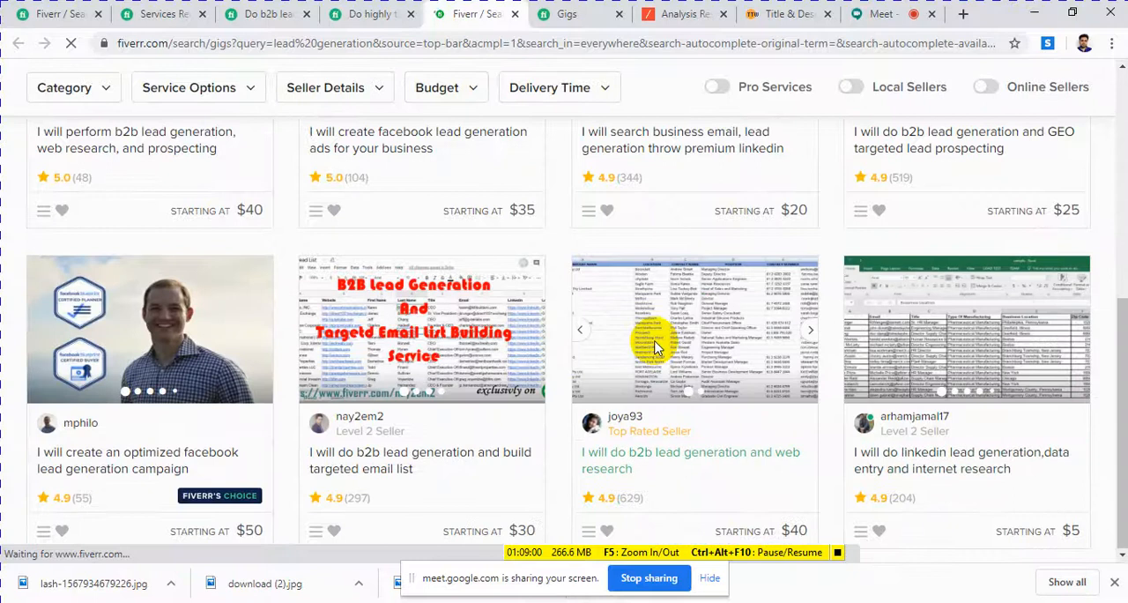
pyautogui.scroll(5, 660, 346)
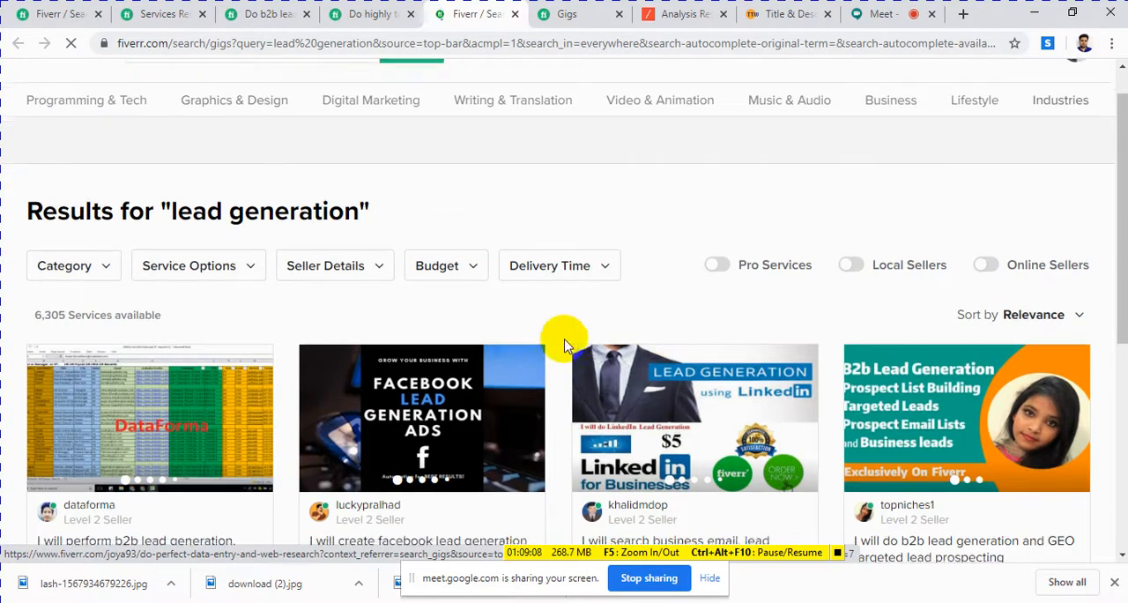
pyautogui.scroll(-5, 564, 335)
# Step: Check the active gigs list against the lead generation search results and move the screen-sharing bar away from the downloads
pyautogui.click(566, 17)
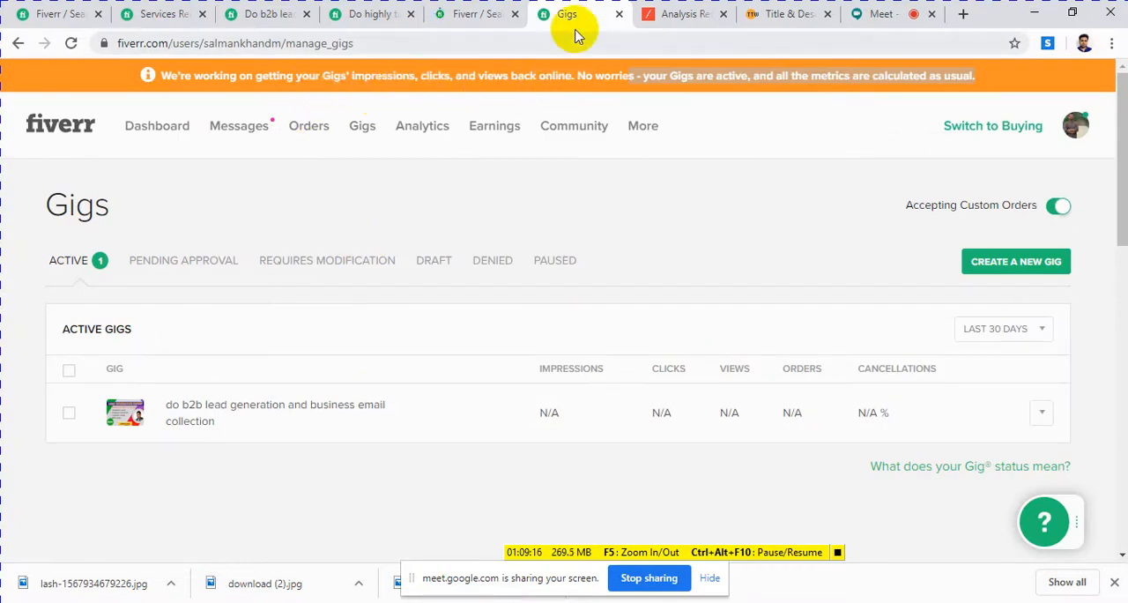
pyautogui.click(454, 16)
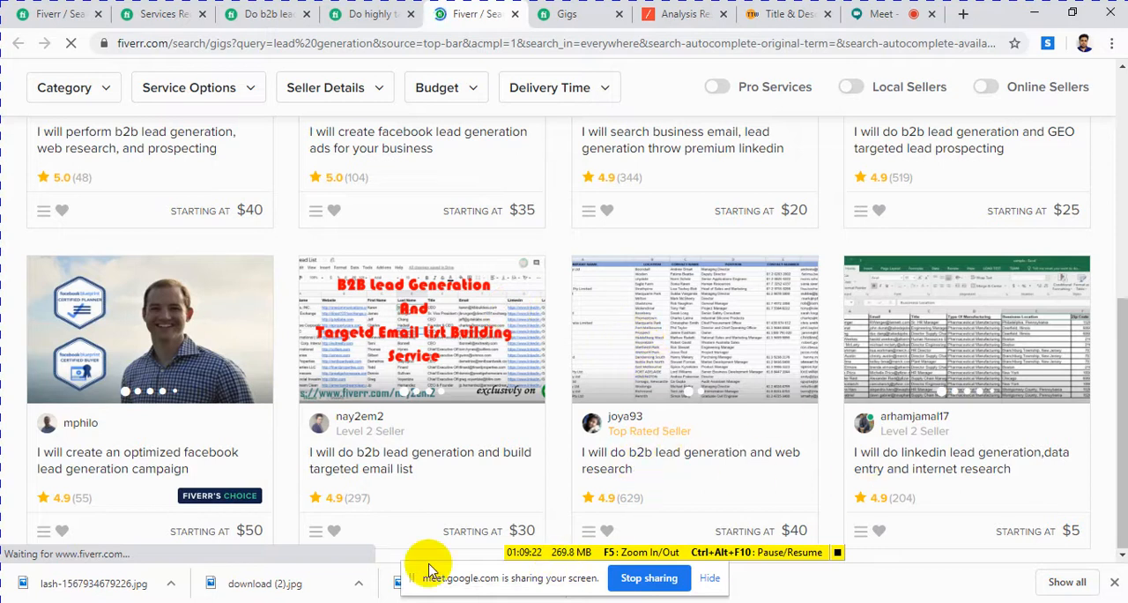
pyautogui.moveTo(509, 584); pyautogui.dragTo(696, 455)
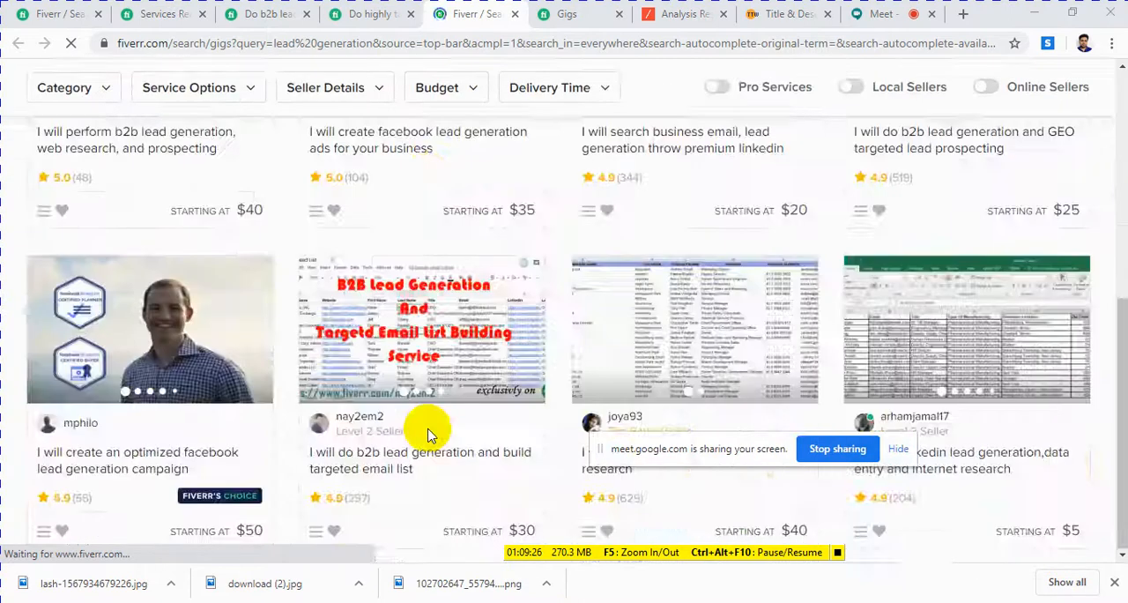
pyautogui.scroll(-5, 431, 431)
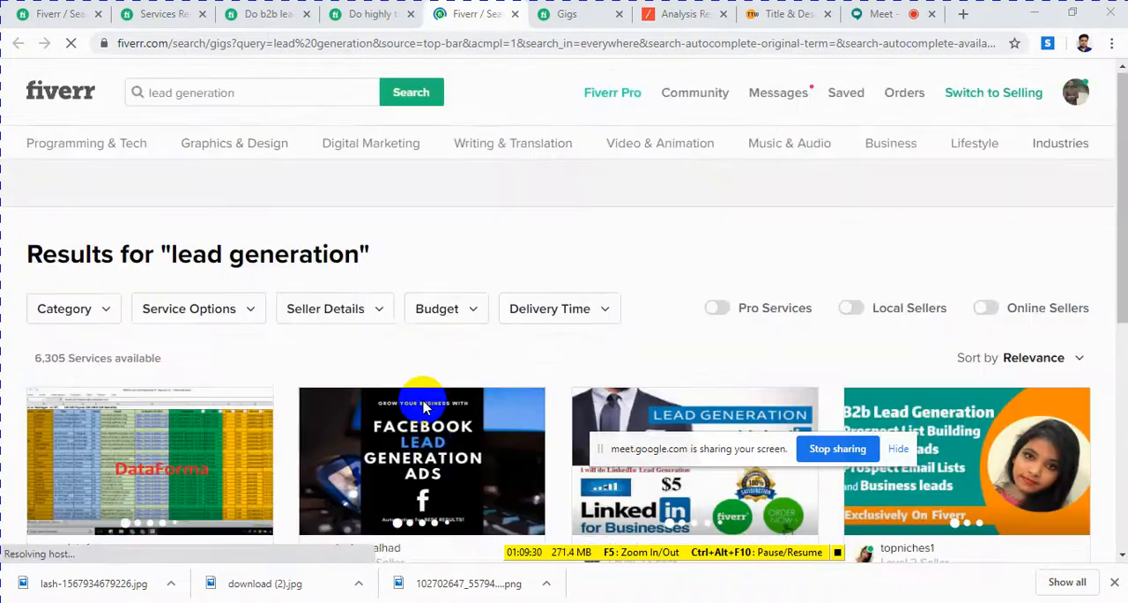
# Step: Open the active gig "do b2b lead generation and business email collection" in a new tab and look over its status details
pyautogui.click(565, 15)
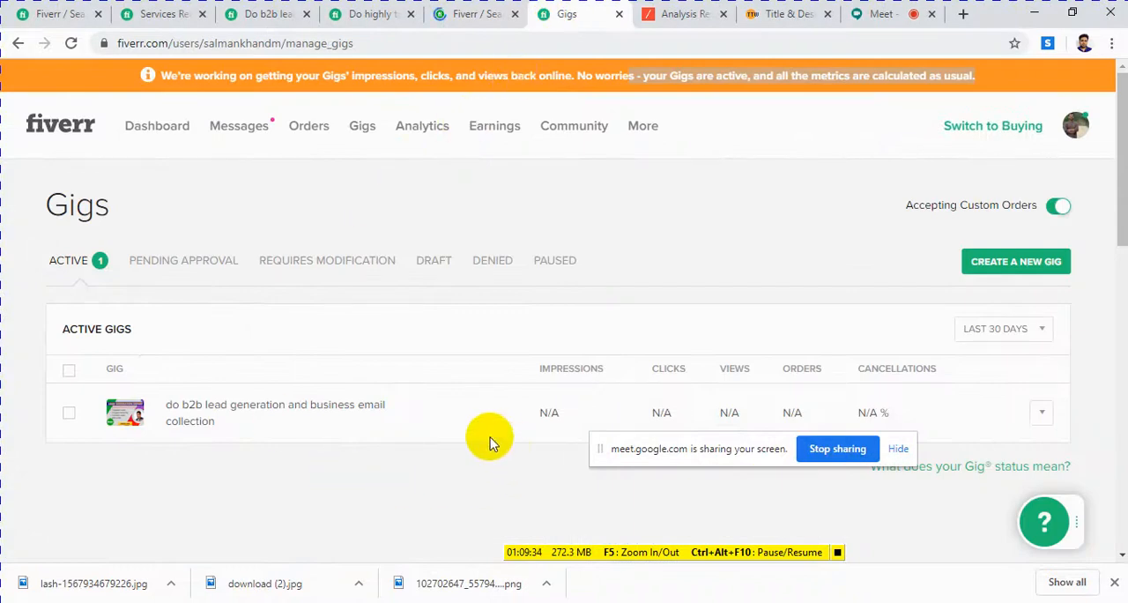
pyautogui.rightClick(297, 415)
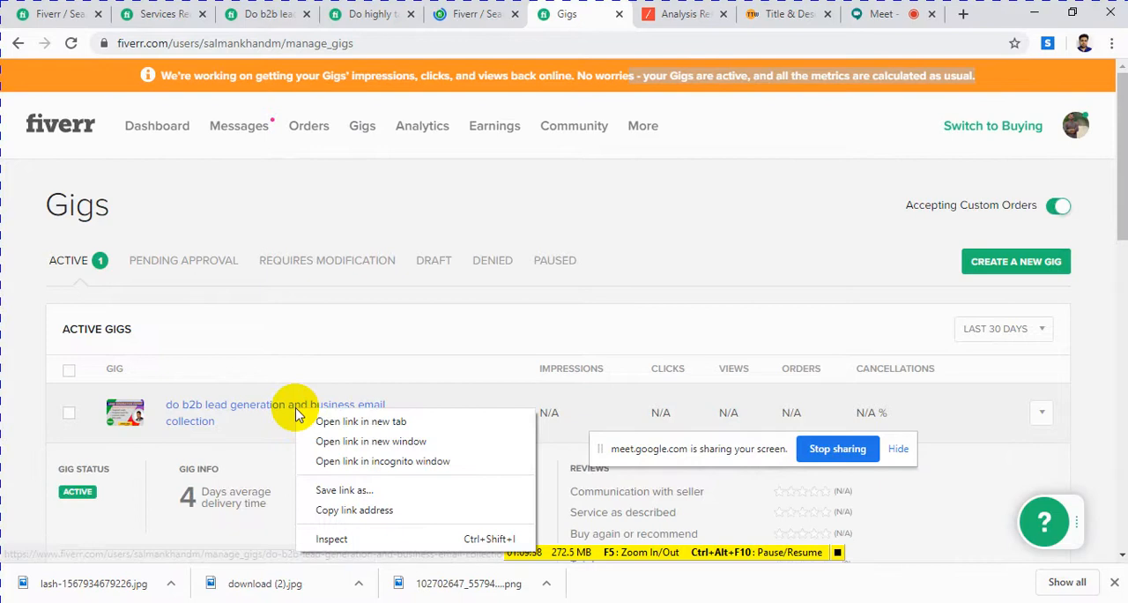
pyautogui.click(310, 421)
pyautogui.scroll(-2, 335, 426)
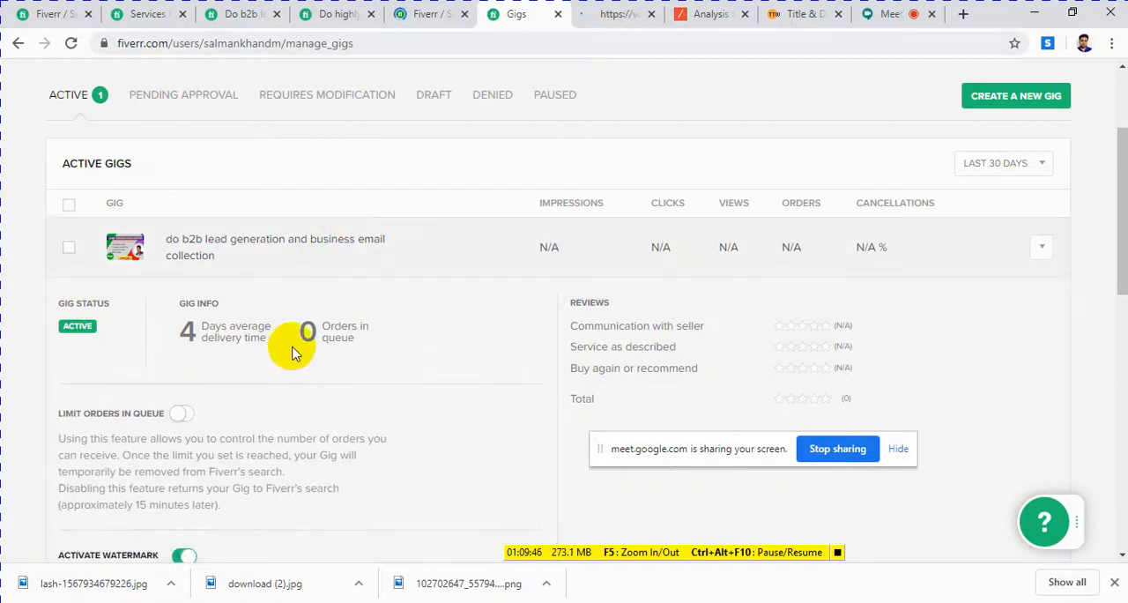
pyautogui.scroll(2, 402, 265)
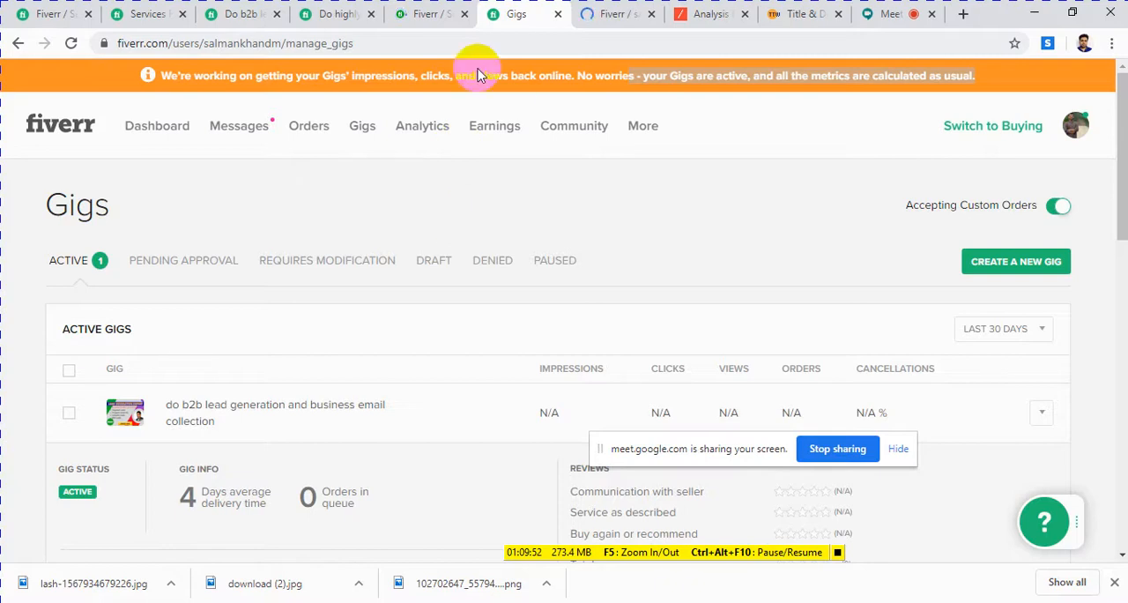
# Step: Examine the competing "highly targeted b2b linkedin lead generation and prospect list building" gig, including its images, seller profile and recommended gigs
pyautogui.click(410, 14)
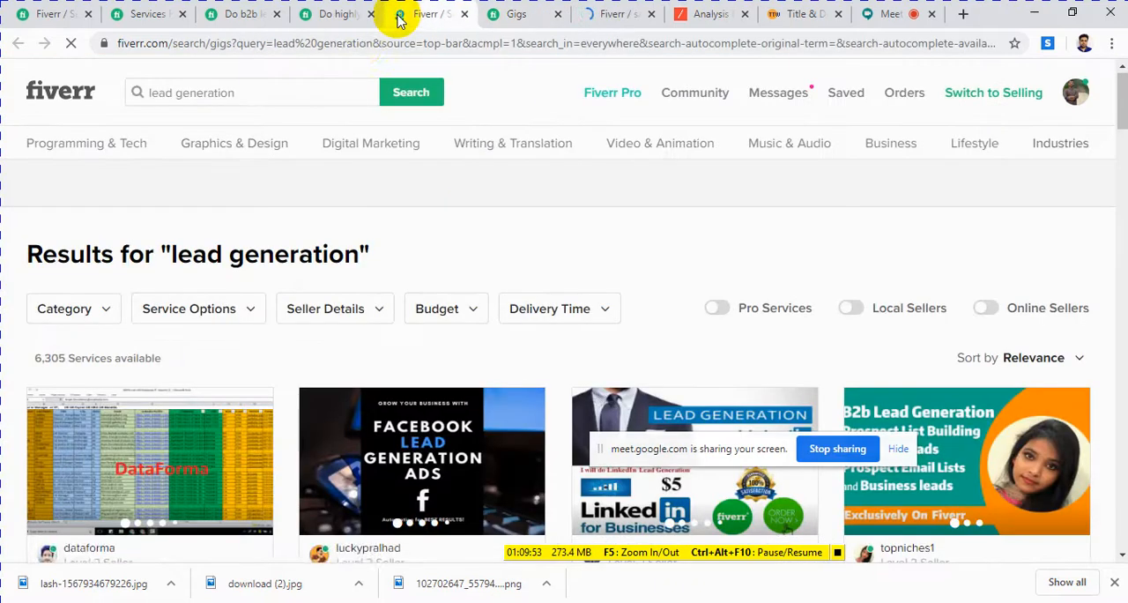
pyautogui.click(338, 14)
pyautogui.scroll(-5, 357, 234)
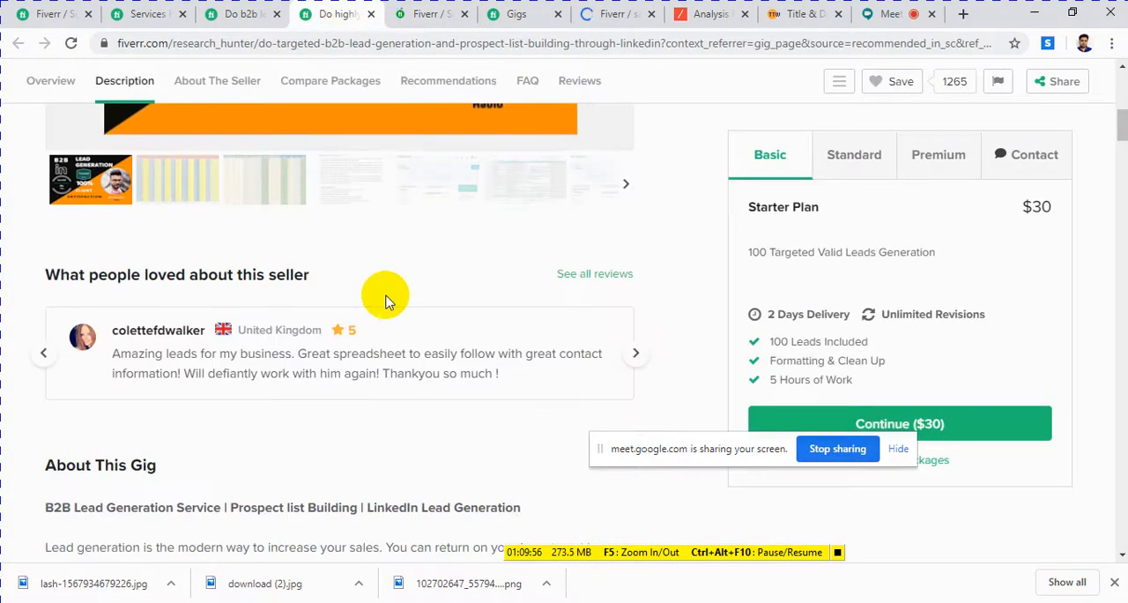
pyautogui.scroll(5, 381, 296)
pyautogui.scroll(-10, 377, 295)
pyautogui.scroll(-15, 373, 296)
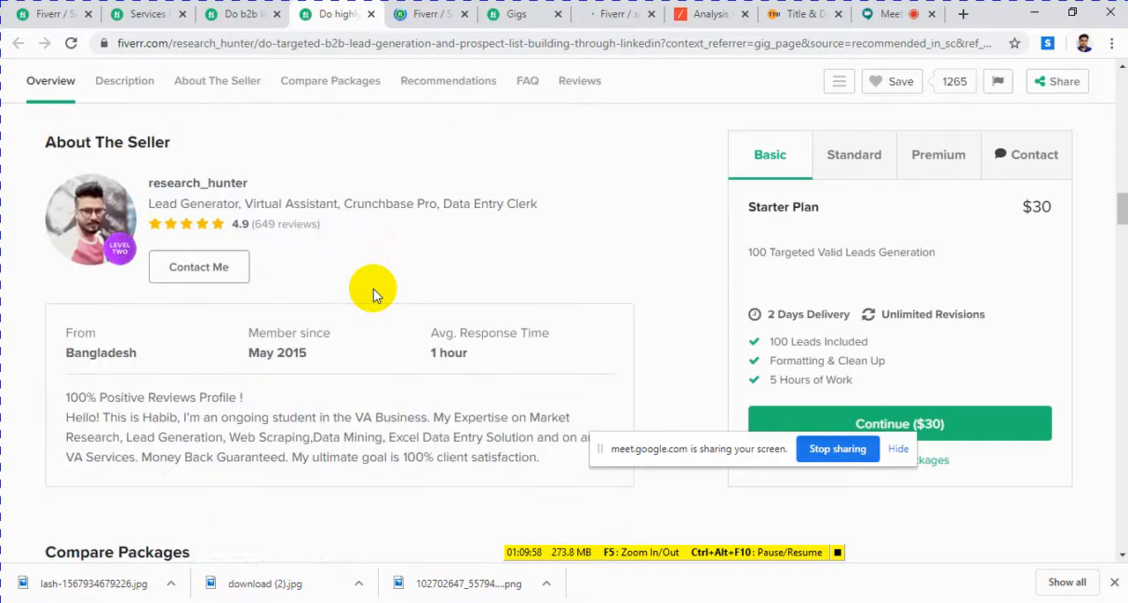
pyautogui.scroll(1, 375, 296)
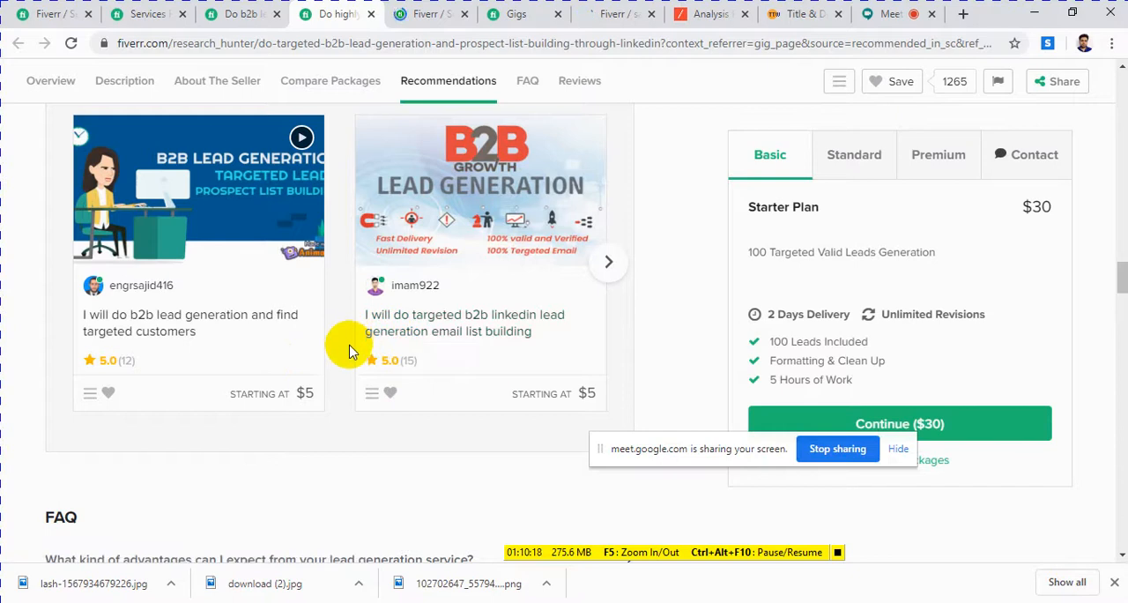
pyautogui.scroll(15, 348, 351)
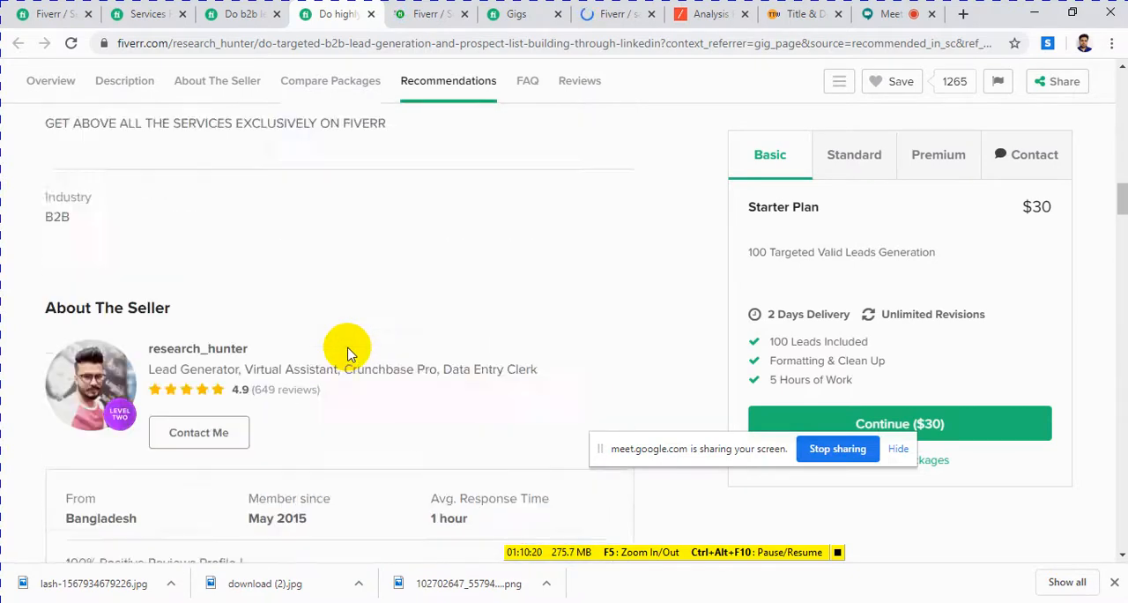
pyautogui.scroll(10, 348, 352)
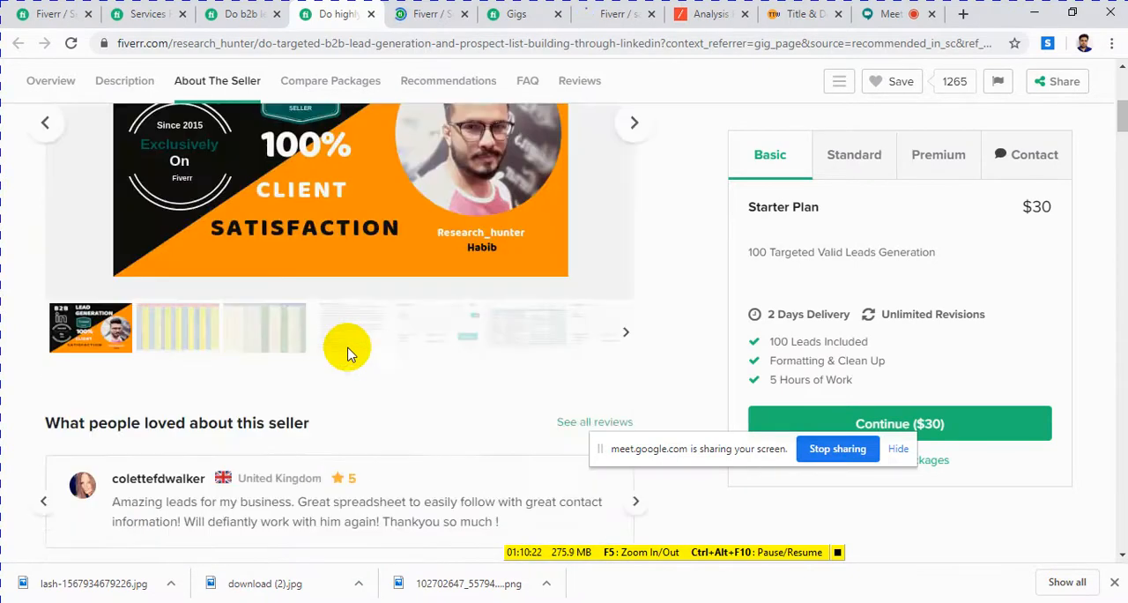
pyautogui.scroll(5, 348, 353)
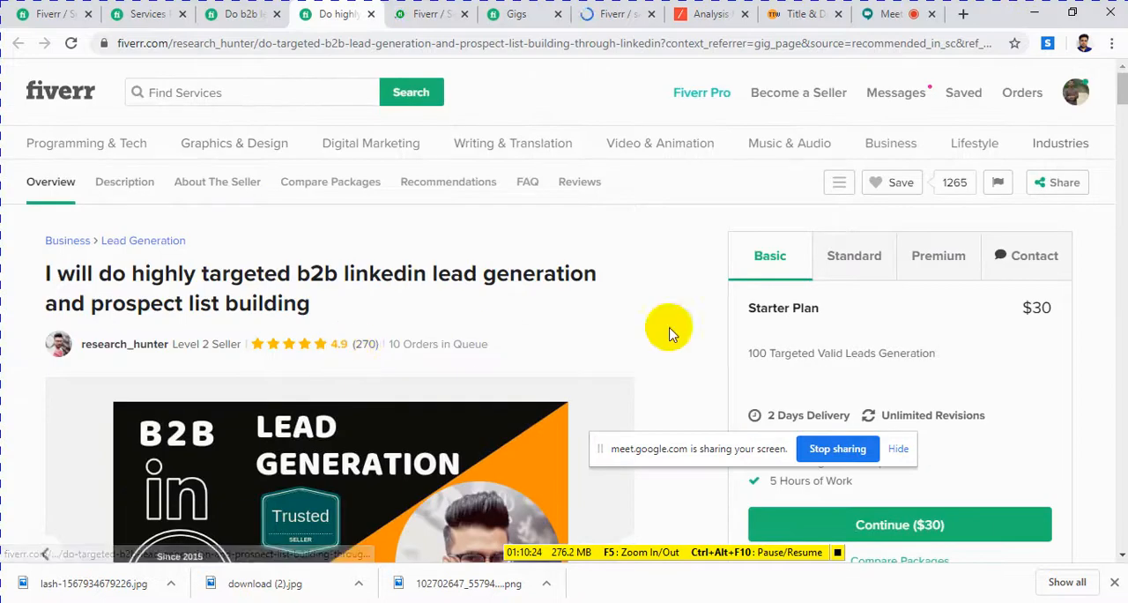
pyautogui.scroll(-3, 352, 366)
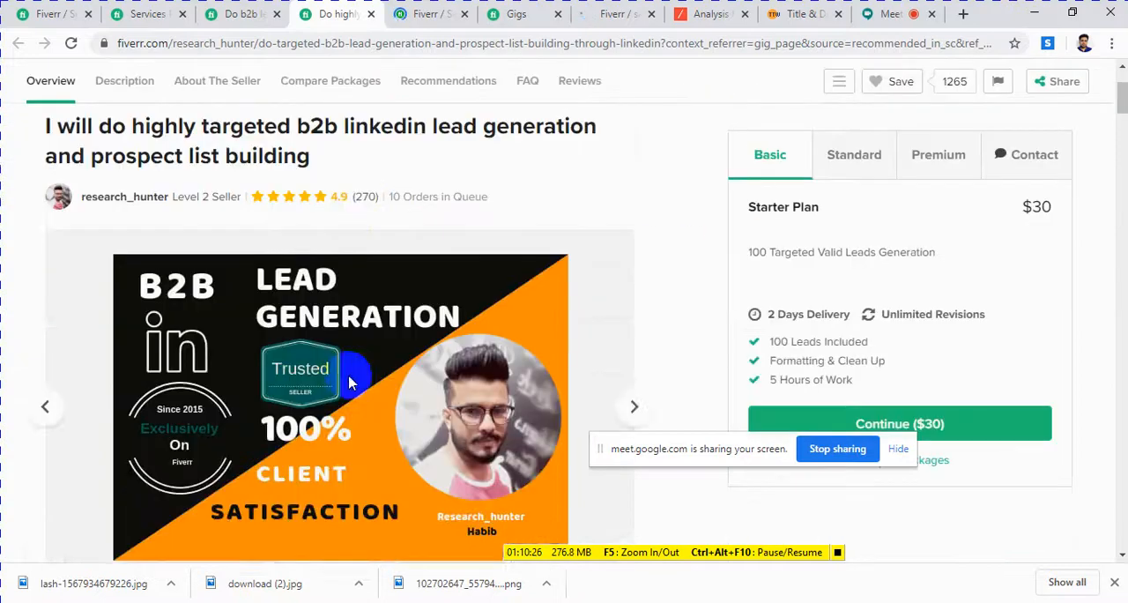
# Step: Check the active gigs list and reload the edit page of the b2b lead generation gig
pyautogui.scroll(2, 357, 384)
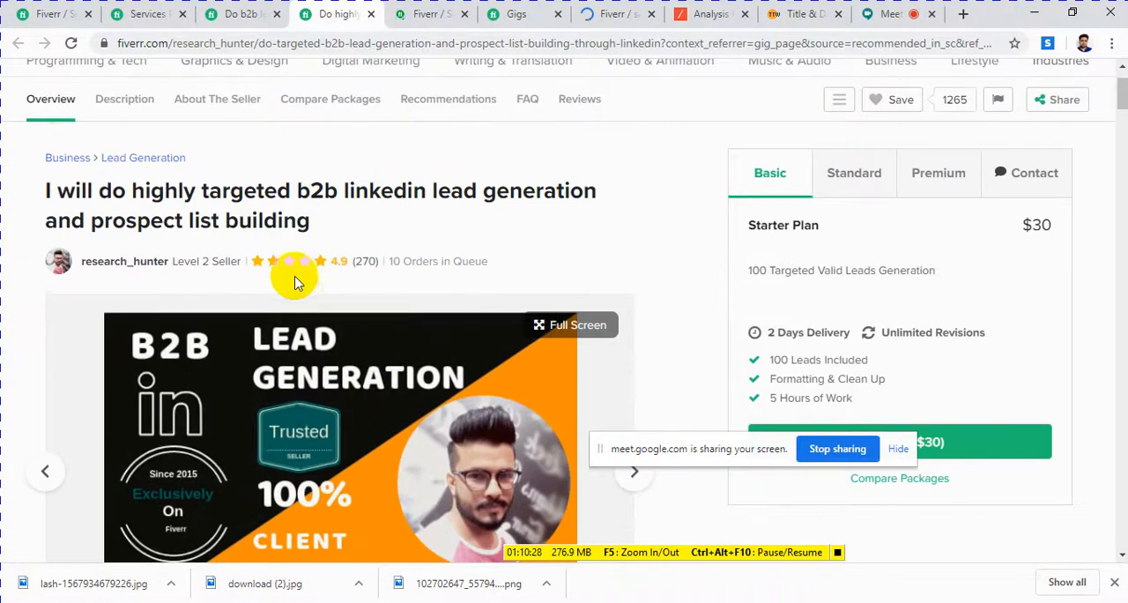
pyautogui.click(515, 14)
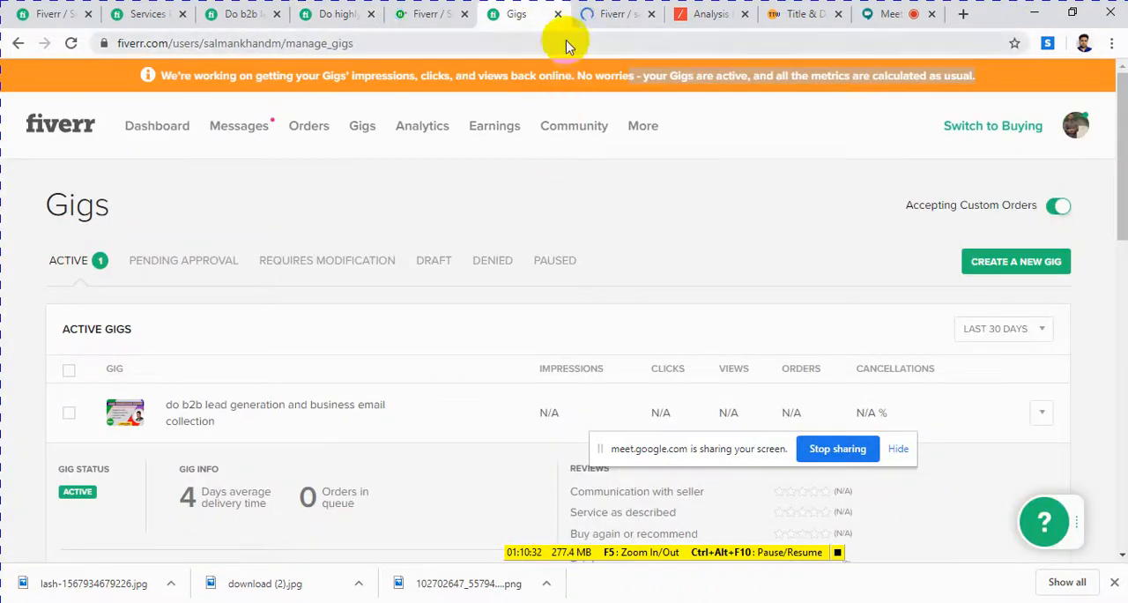
pyautogui.click(608, 13)
pyautogui.click(464, 44)
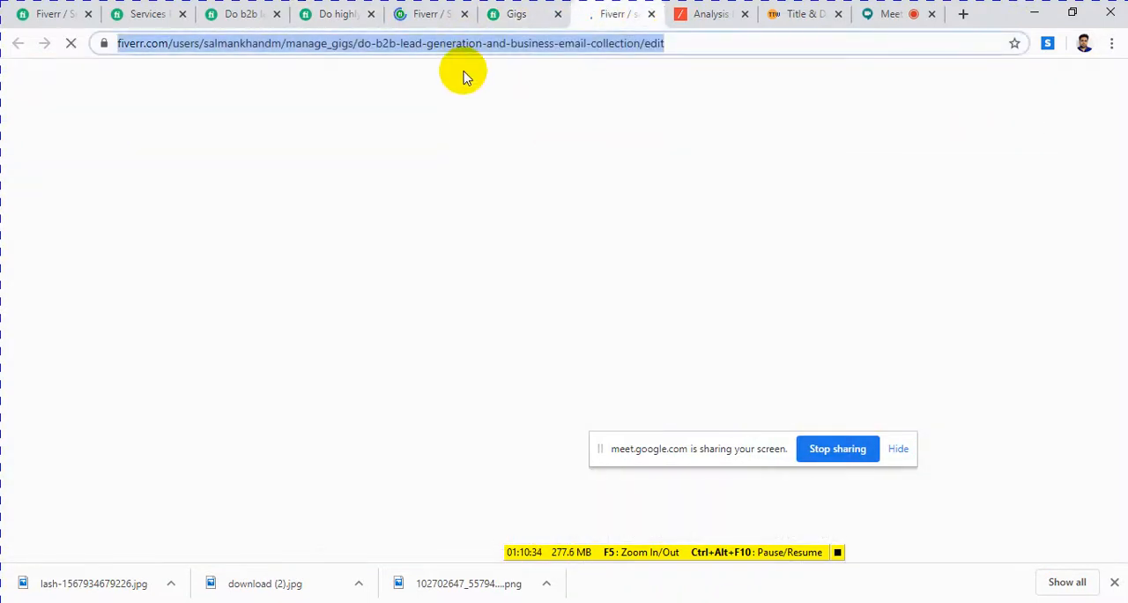
pyautogui.press('Return')
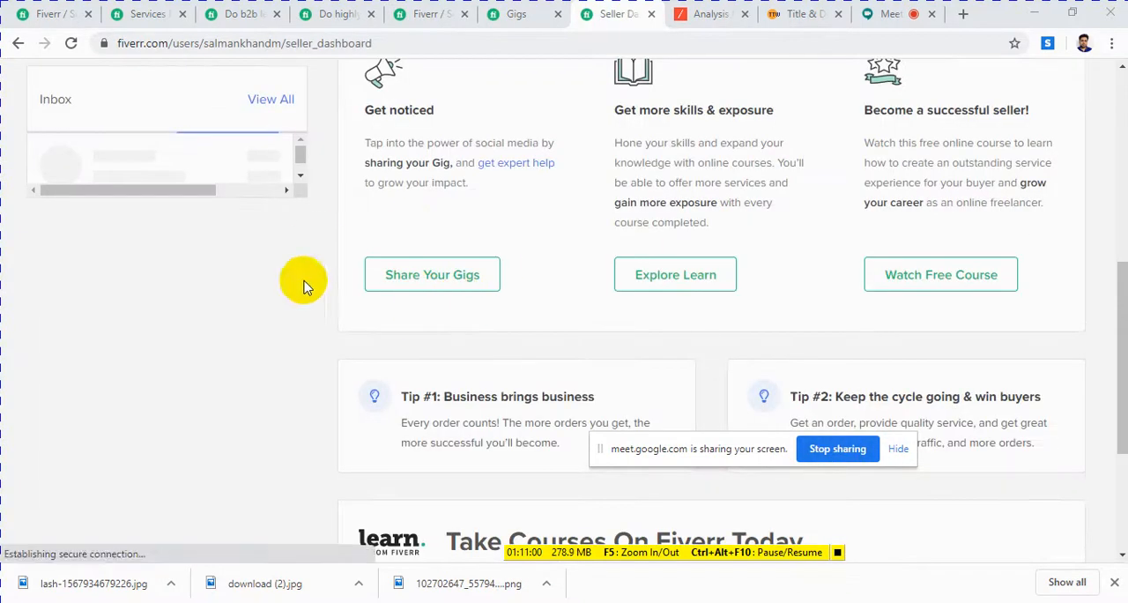
# Step: Open the seller profile from the dashboard's gig-sharing option and look over the seller dashboard while it loads
pyautogui.click(436, 276)
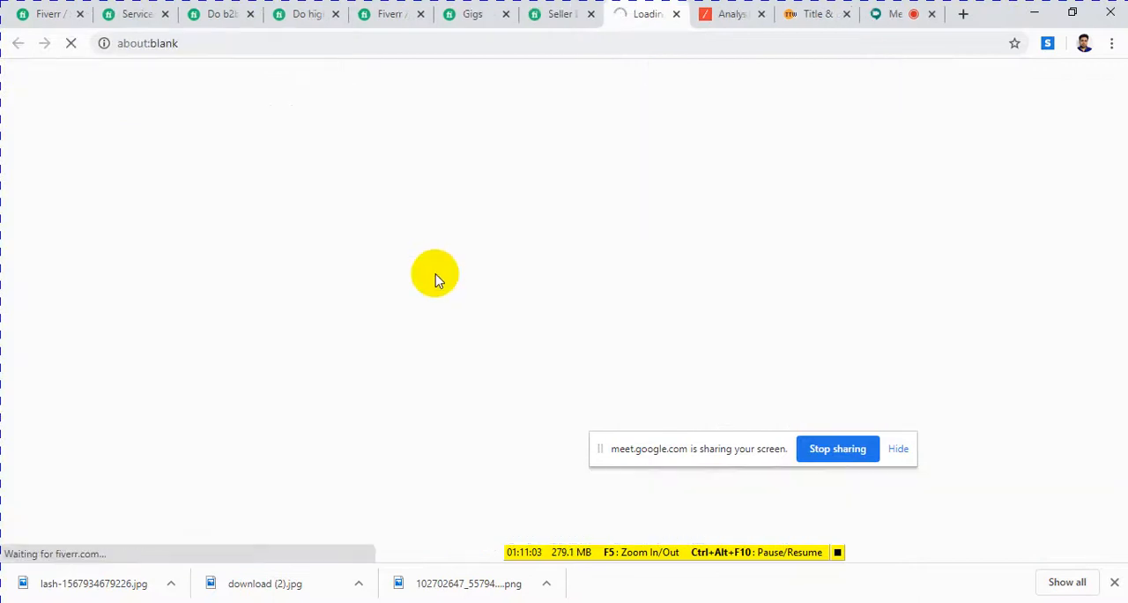
pyautogui.click(561, 18)
pyautogui.scroll(4, 528, 258)
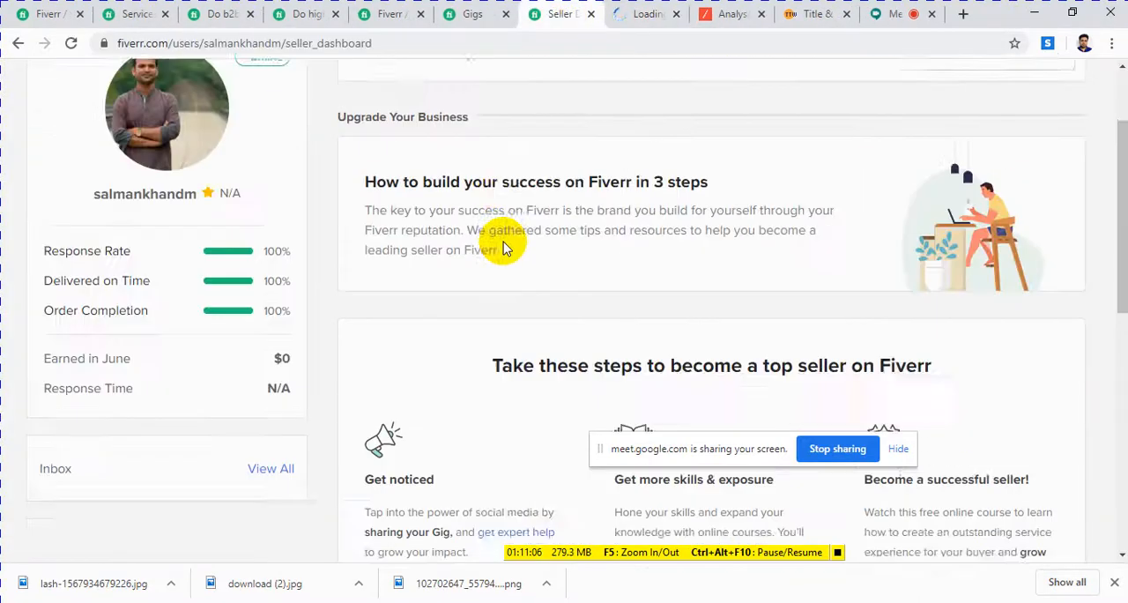
pyautogui.scroll(2, 503, 238)
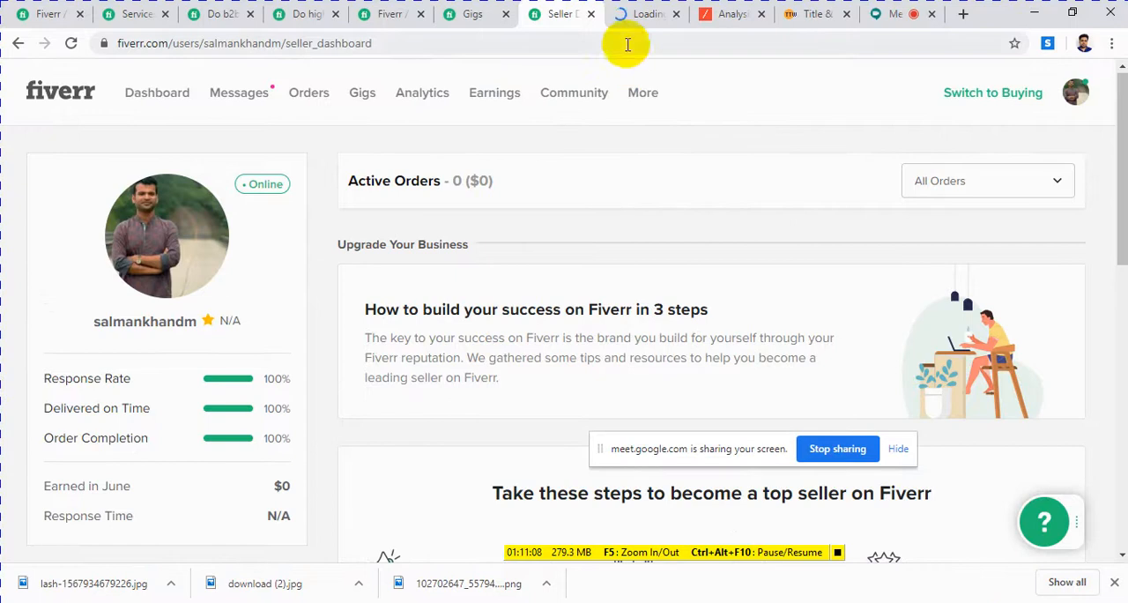
pyautogui.click(631, 21)
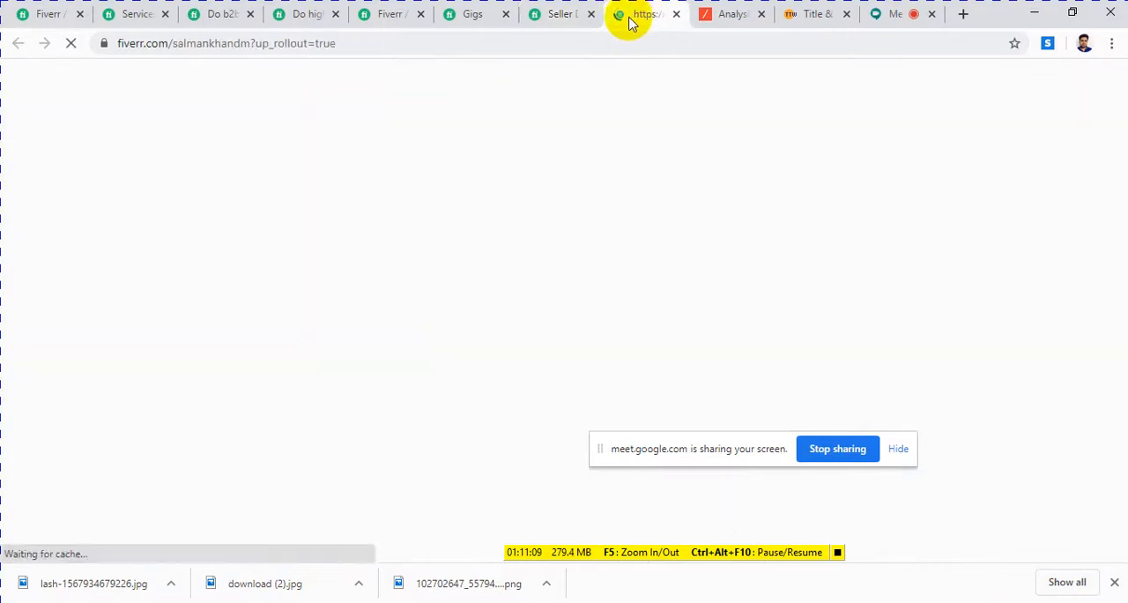
pyautogui.click(551, 17)
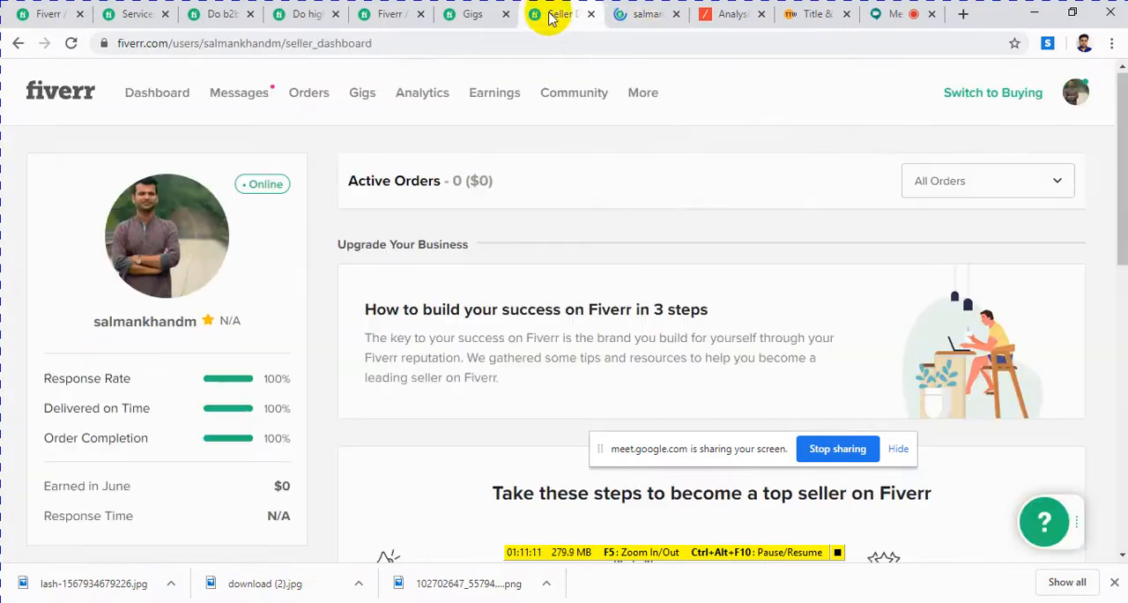
pyautogui.click(632, 22)
pyautogui.click(562, 19)
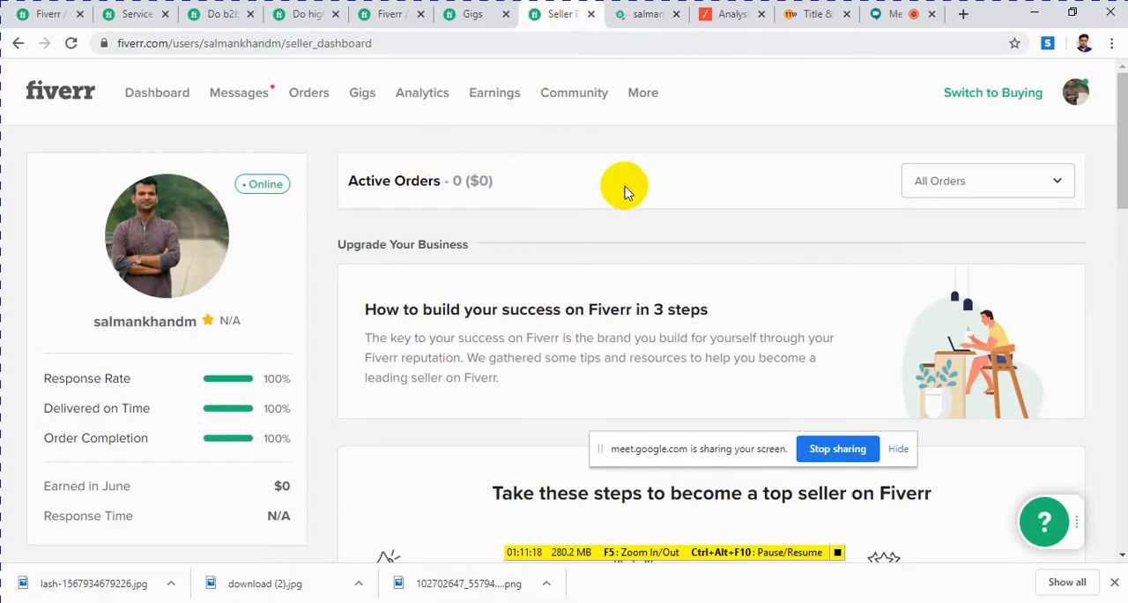
pyautogui.click(642, 18)
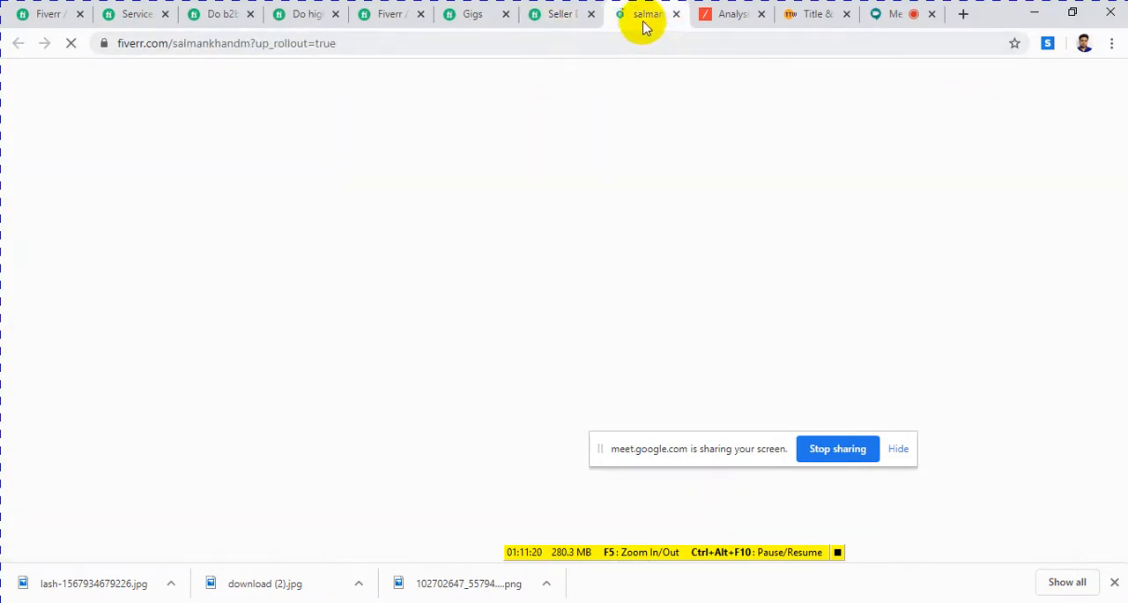
pyautogui.click(556, 17)
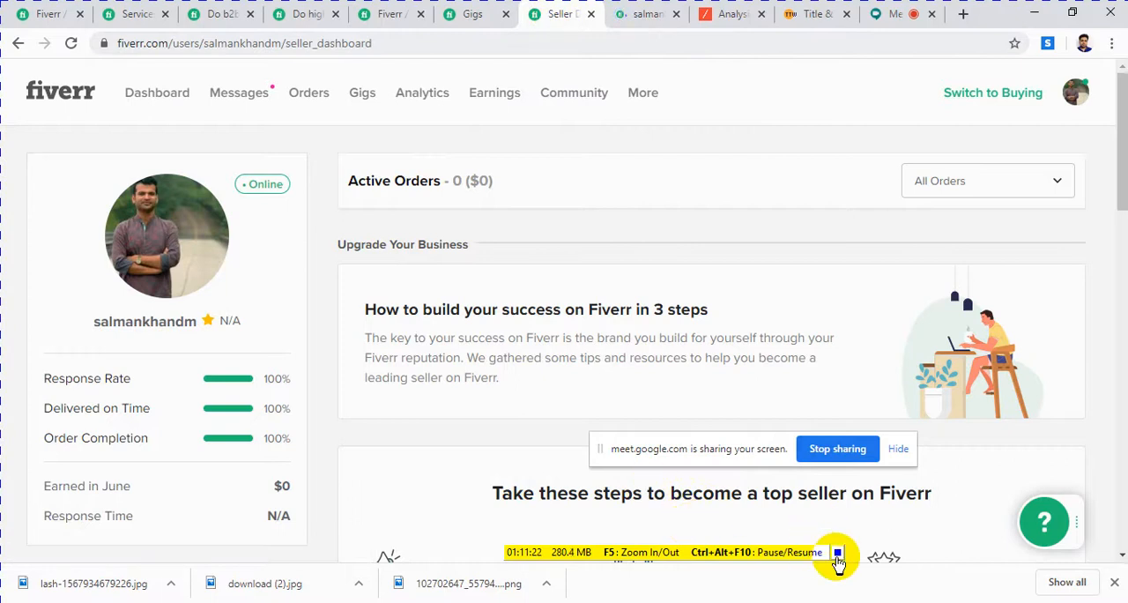
# Step: Look over the published b2b lead generation and business email collection gig, including its image and Basic package
pyautogui.click(837, 552)
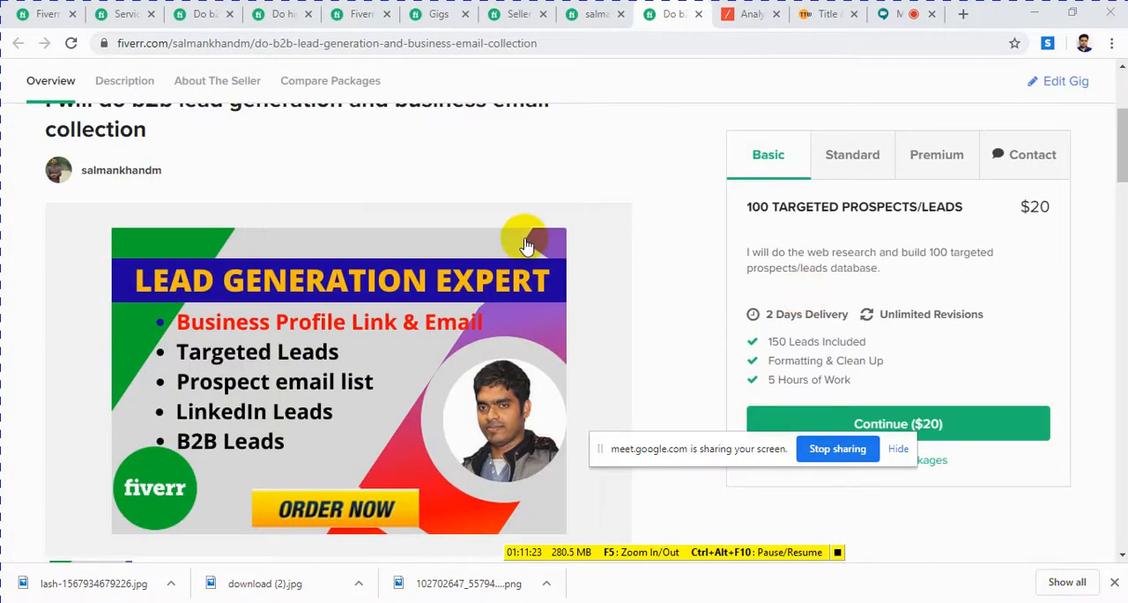
pyautogui.scroll(-4, 509, 289)
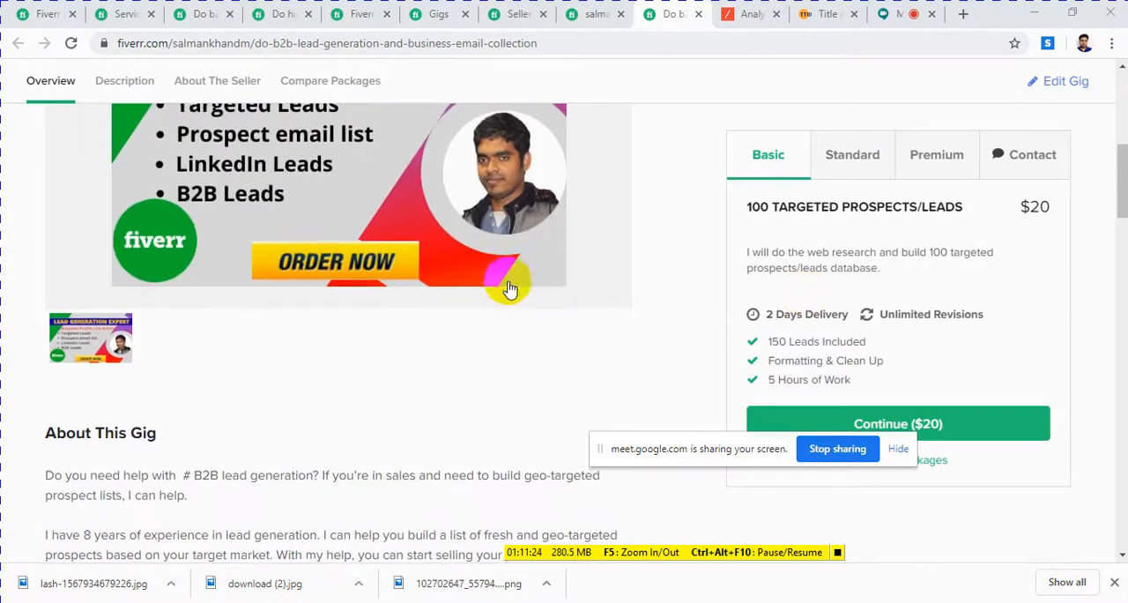
pyautogui.scroll(2, 608, 304)
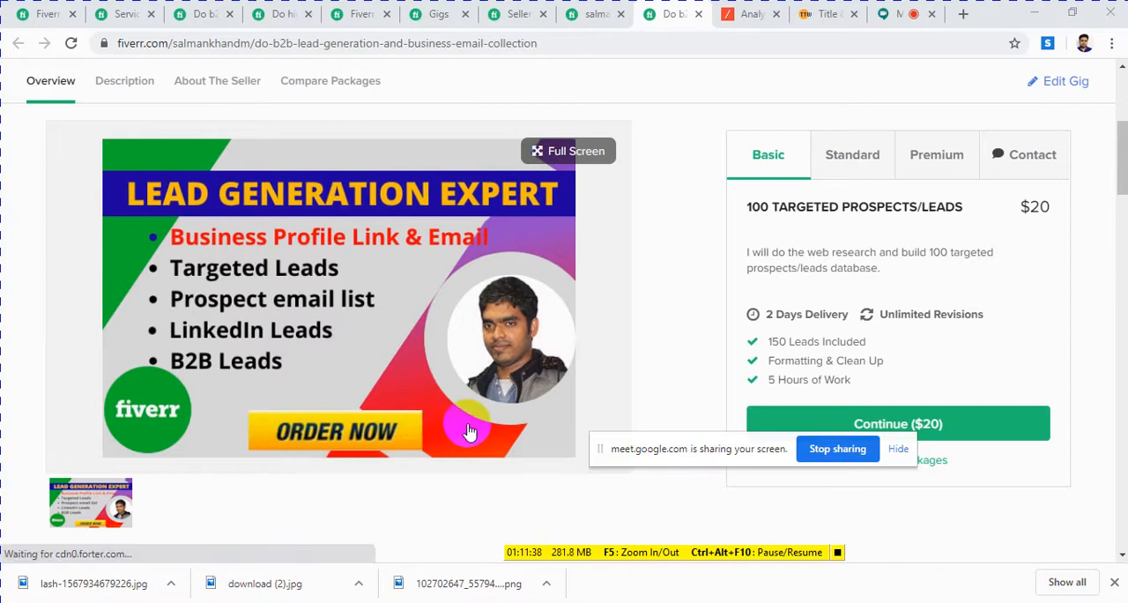
pyautogui.click(451, 460)
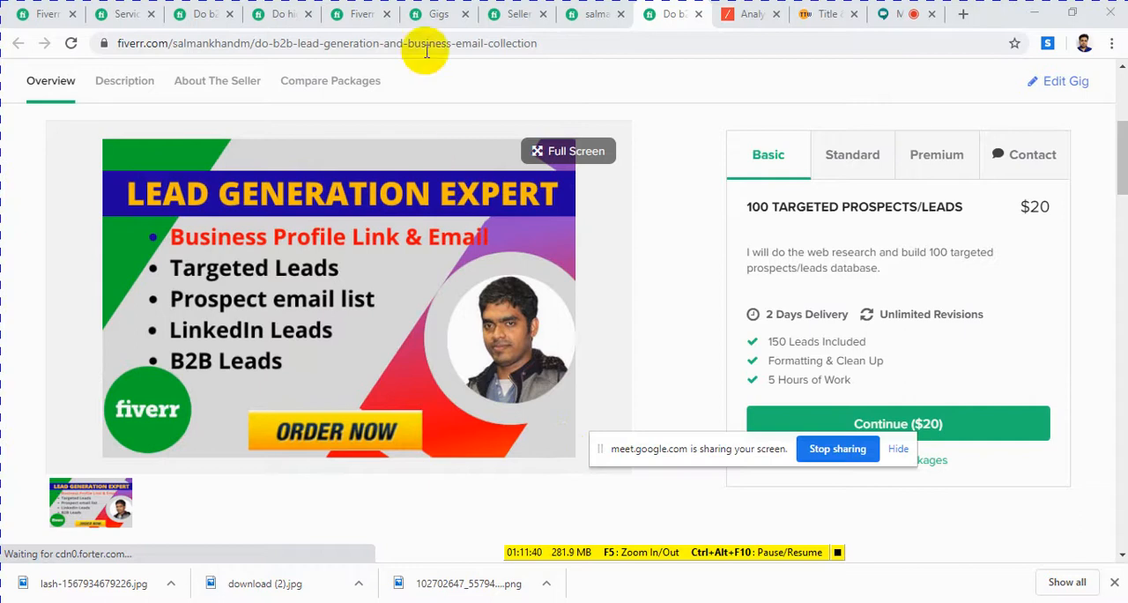
# Step: Compare the competing b2b LinkedIn lead generation gig with the "lead generation" search results and the own active gigs list
pyautogui.click(283, 17)
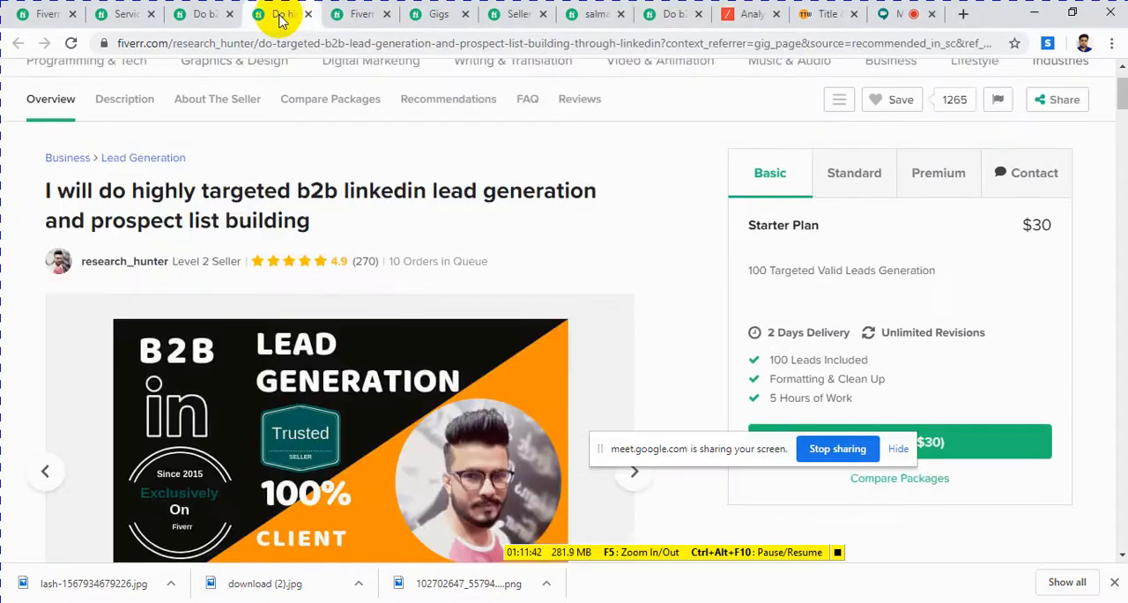
pyautogui.scroll(-4, 297, 166)
pyautogui.scroll(2, 385, 203)
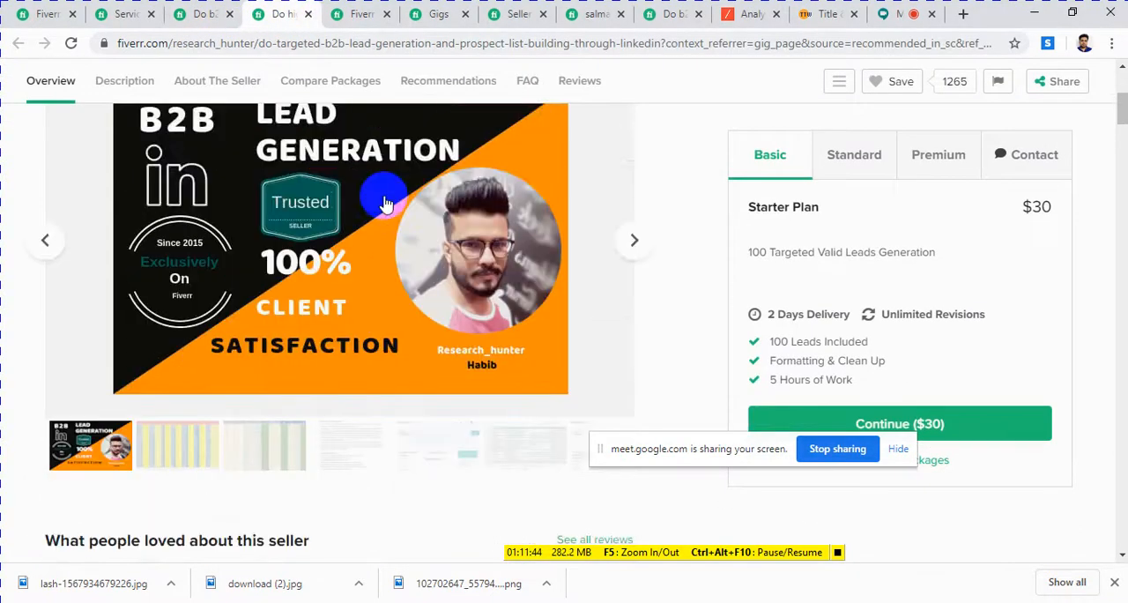
pyautogui.scroll(2, 385, 203)
pyautogui.click(360, 17)
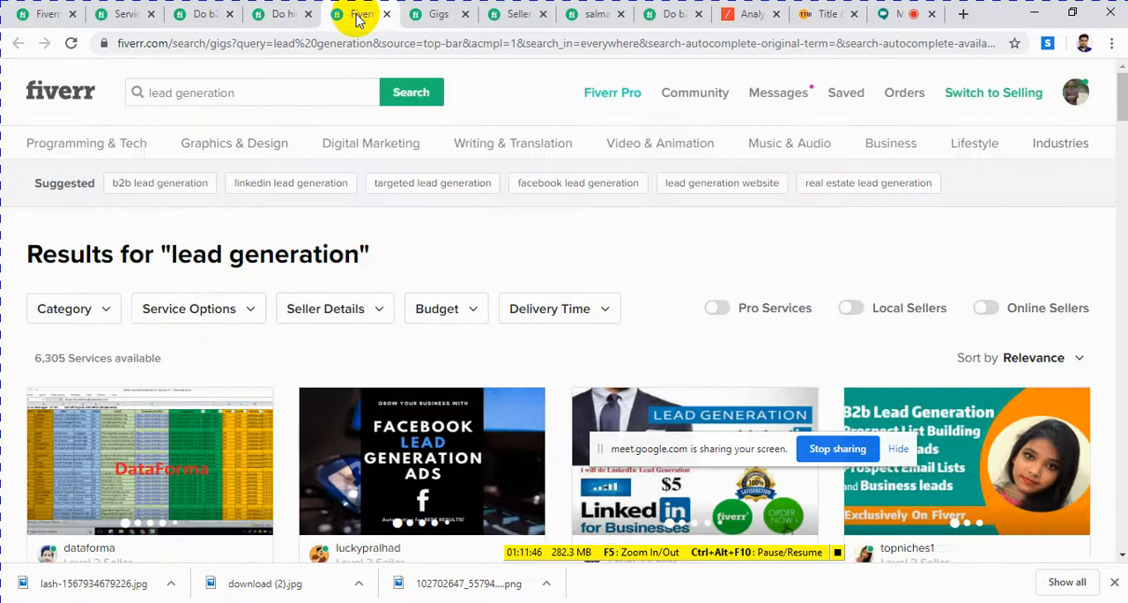
pyautogui.scroll(-2, 335, 159)
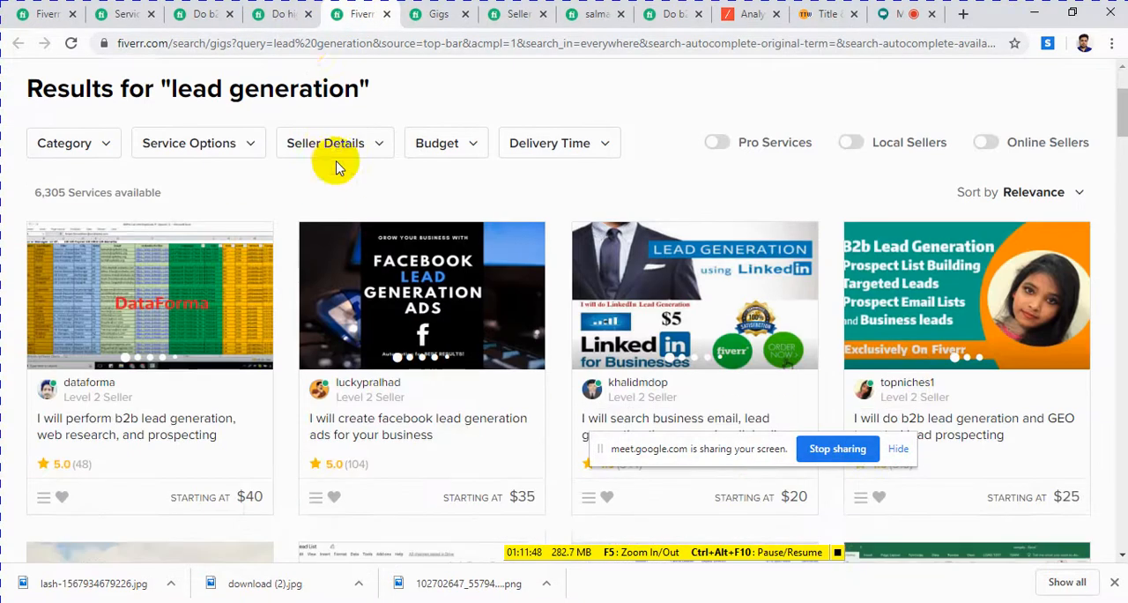
pyautogui.click(418, 18)
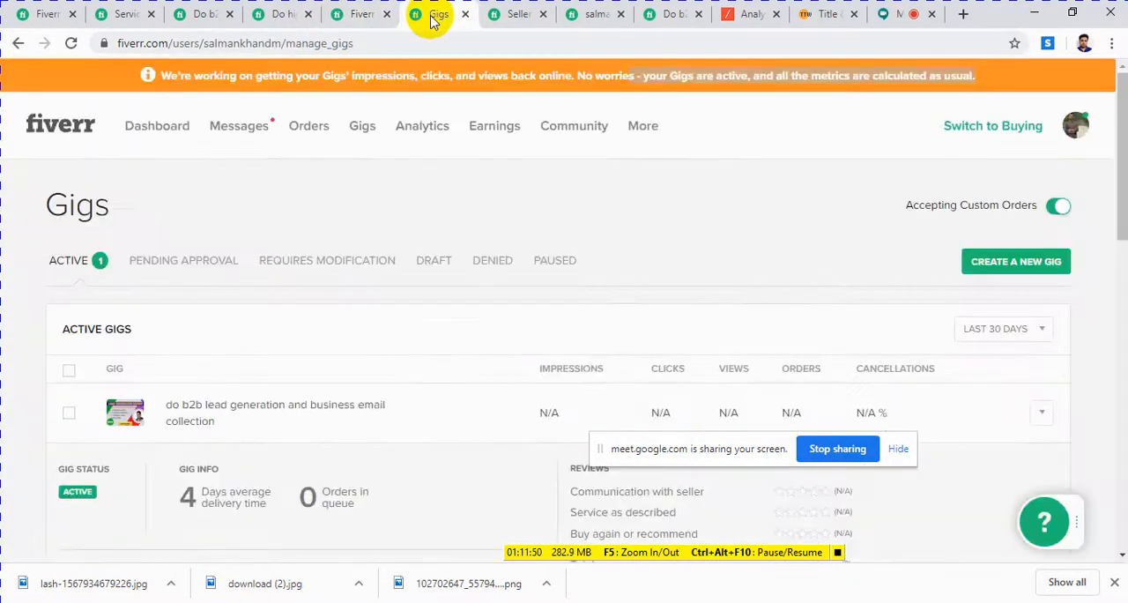
# Step: Examine the image and description of the competing b2b lead generation and prospect email list gig, and revisit the LinkedIn lead generation gig
pyautogui.click(189, 18)
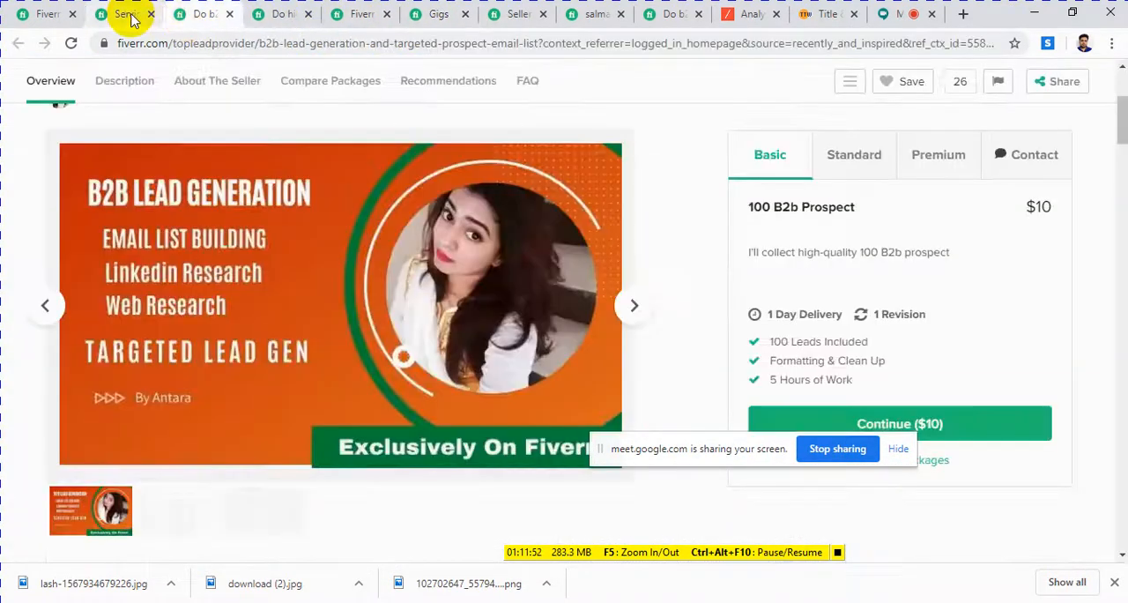
pyautogui.click(128, 15)
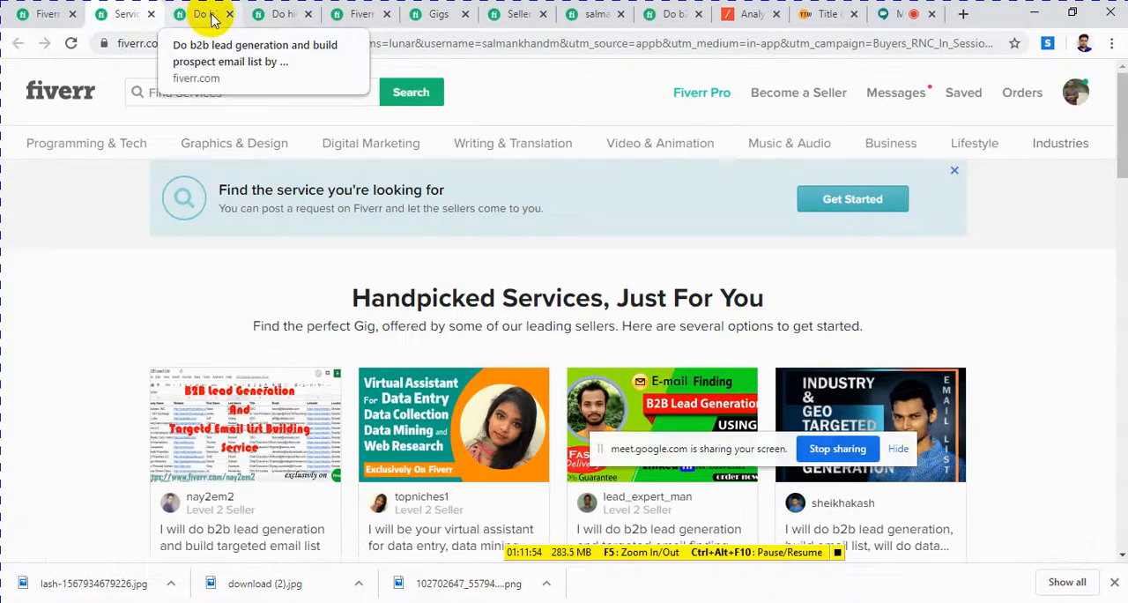
pyautogui.click(207, 15)
pyautogui.scroll(-2, 431, 278)
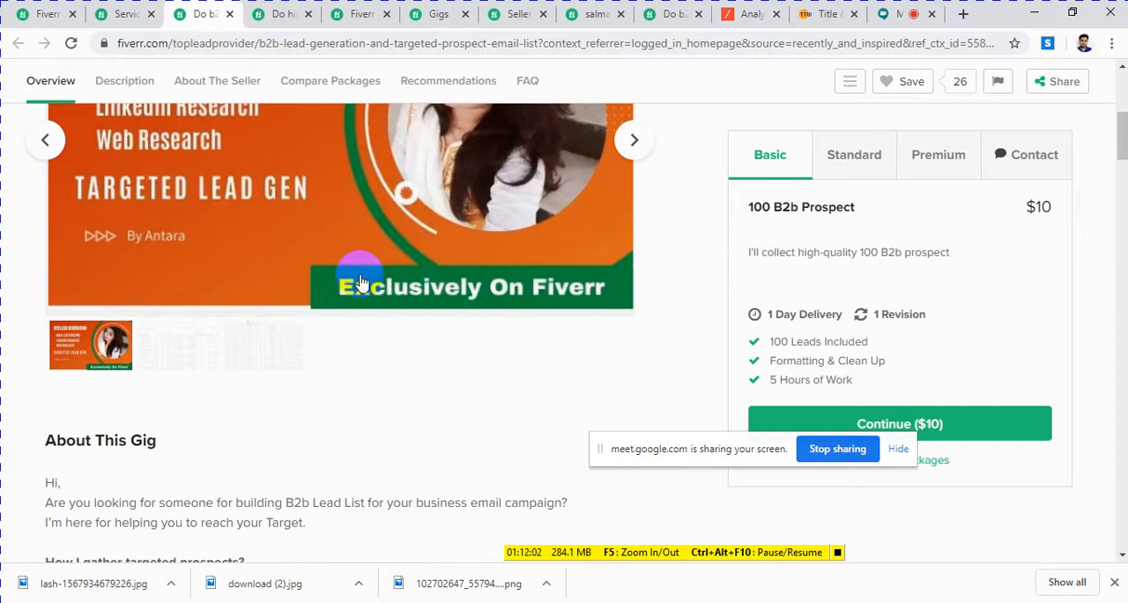
pyautogui.click(272, 16)
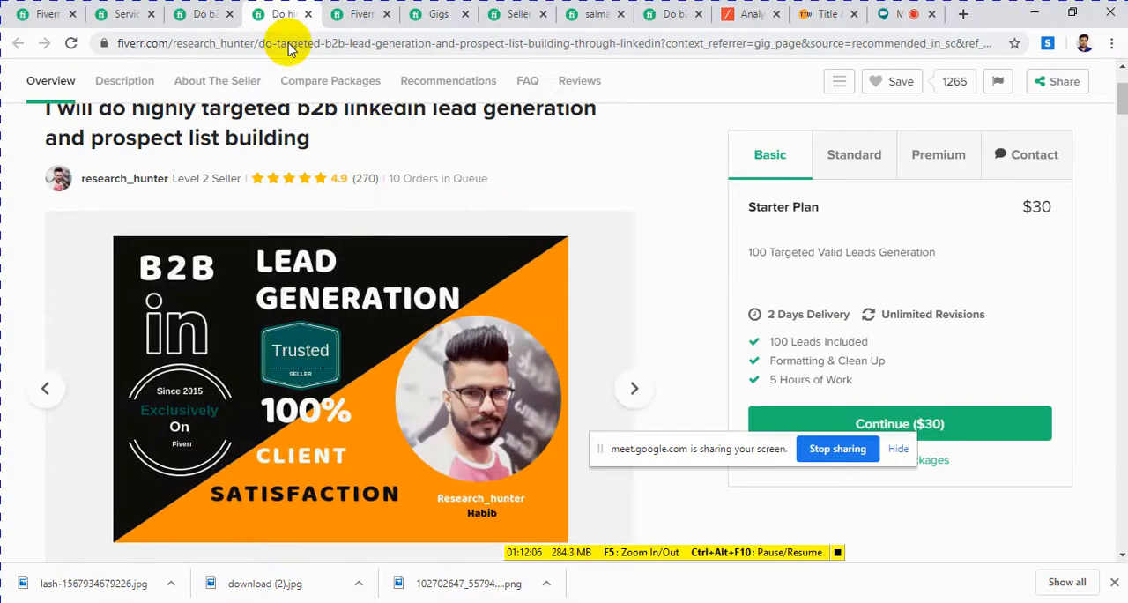
# Step: Examine the gig images, titles, ratings and starting prices in the "lead generation" search results
pyautogui.click(361, 16)
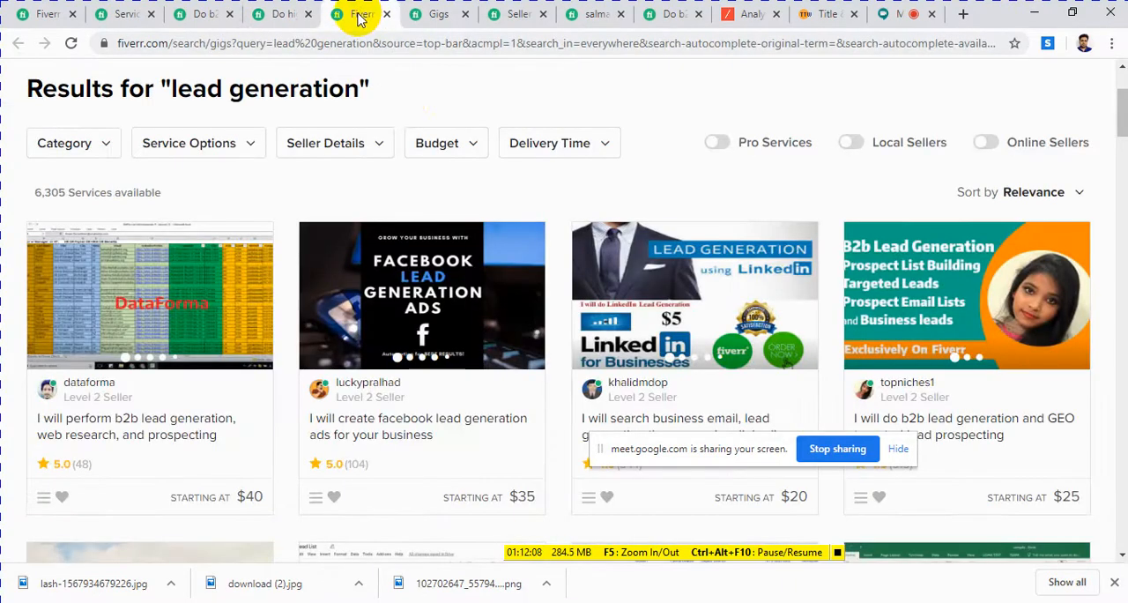
pyautogui.scroll(-2, 449, 159)
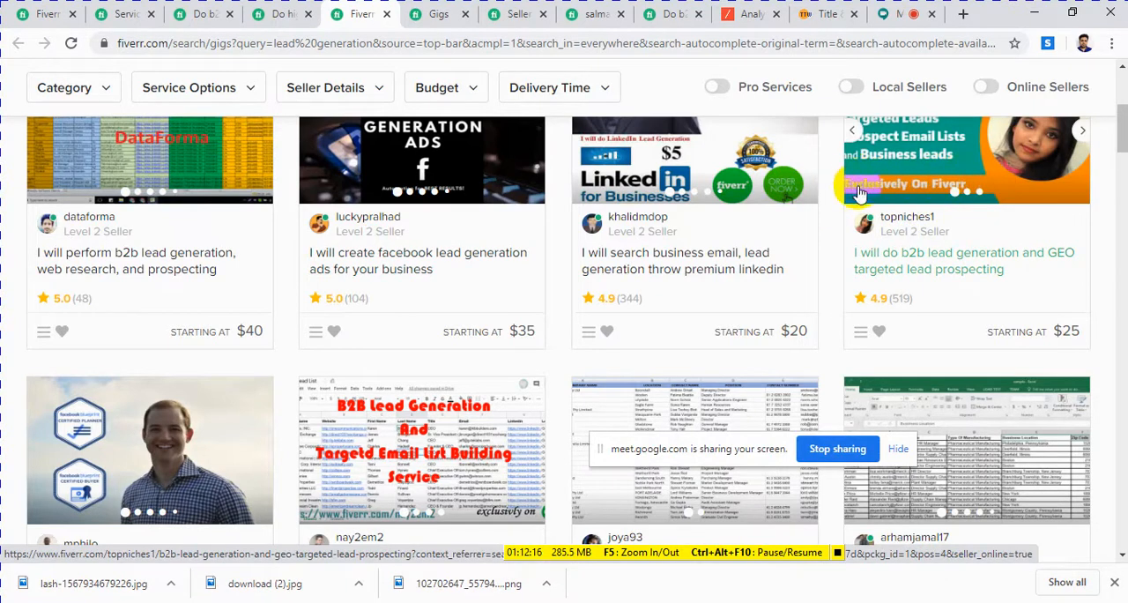
pyautogui.scroll(-5, 952, 189)
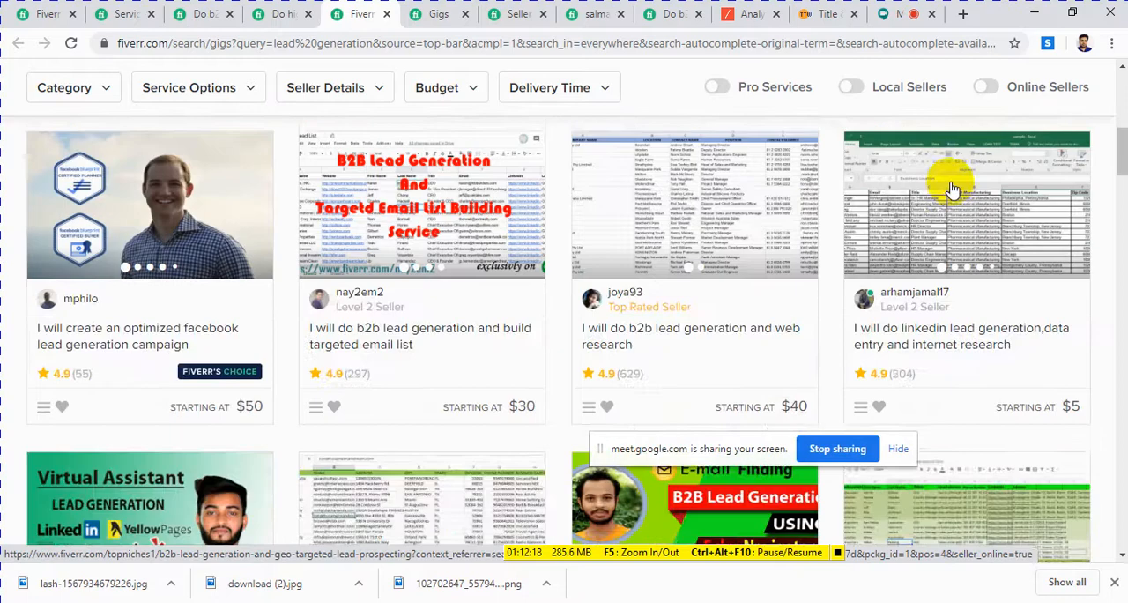
pyautogui.scroll(-4, 952, 190)
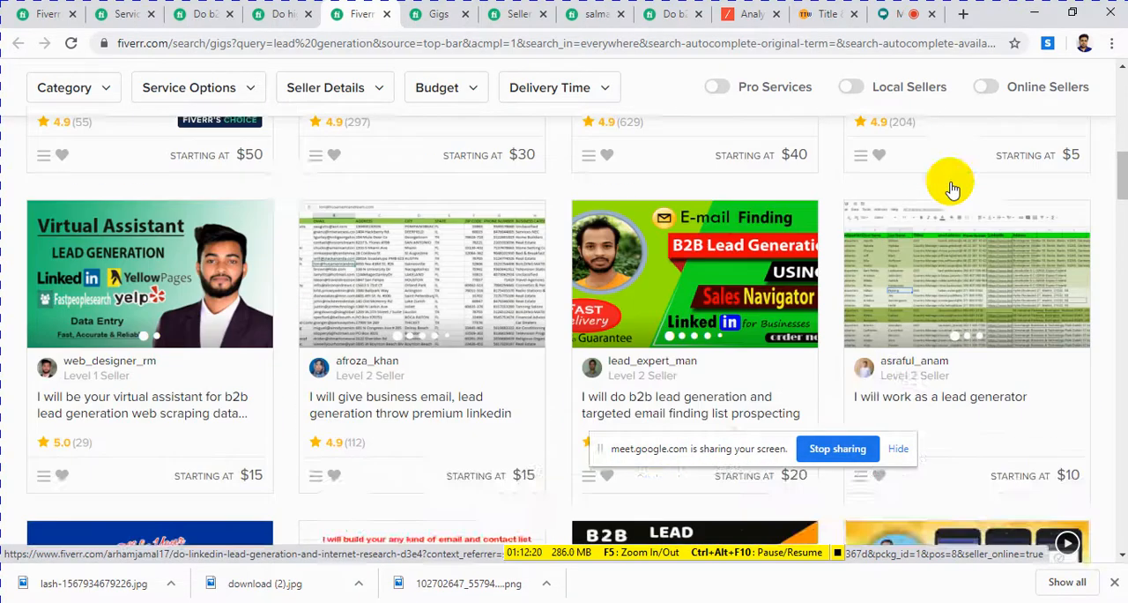
pyautogui.scroll(5, 952, 190)
pyautogui.scroll(5, 952, 190)
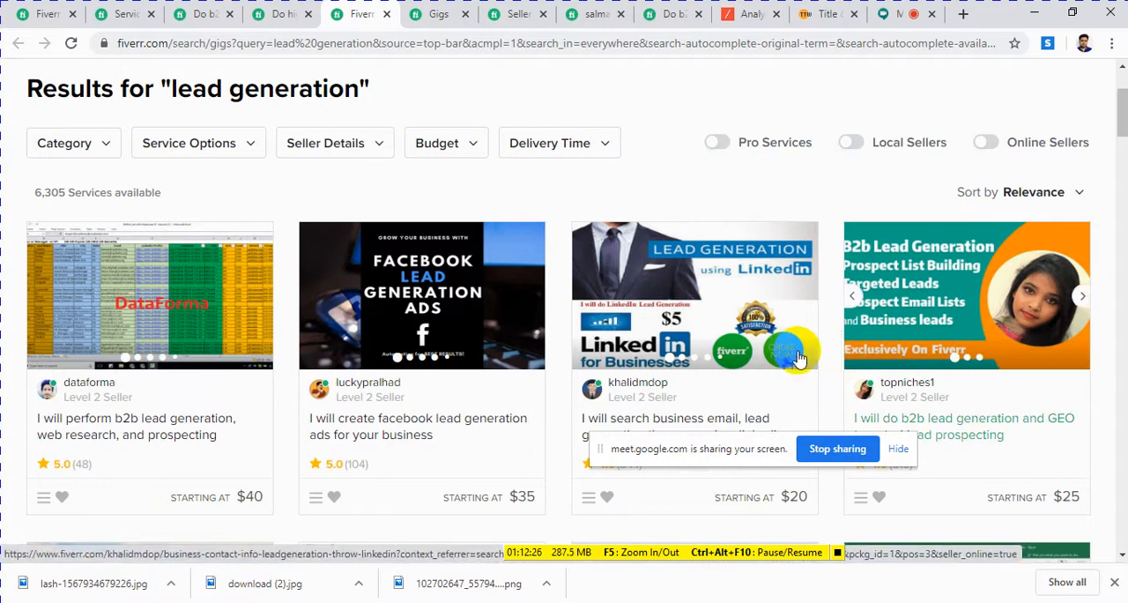
# Step: Review the active gigs list, the seller dashboard and the gig shown on the seller profile
pyautogui.click(429, 18)
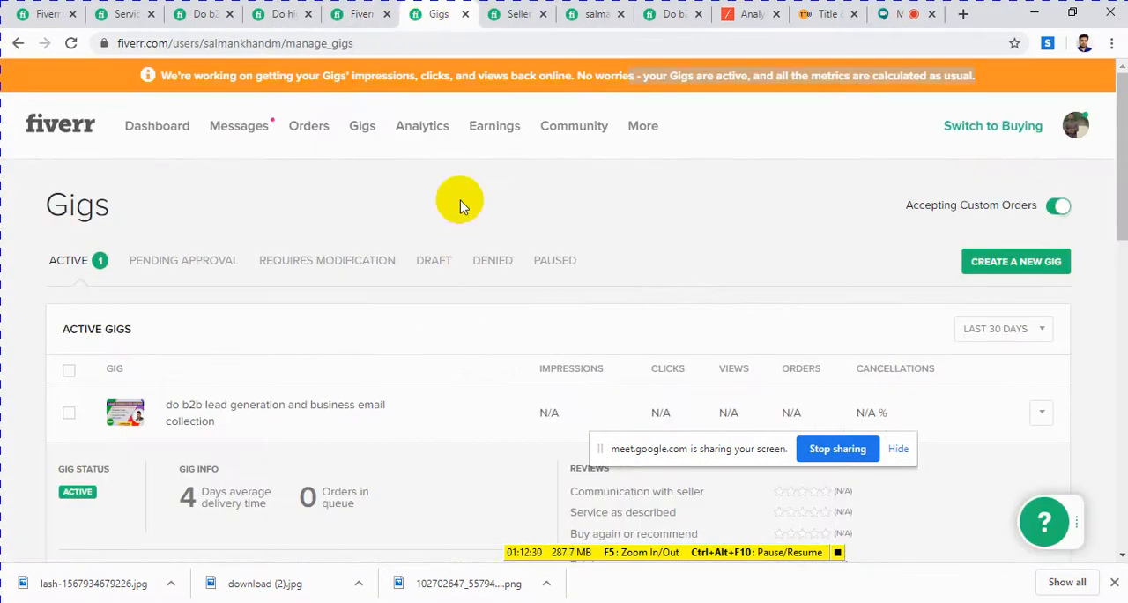
pyautogui.click(512, 26)
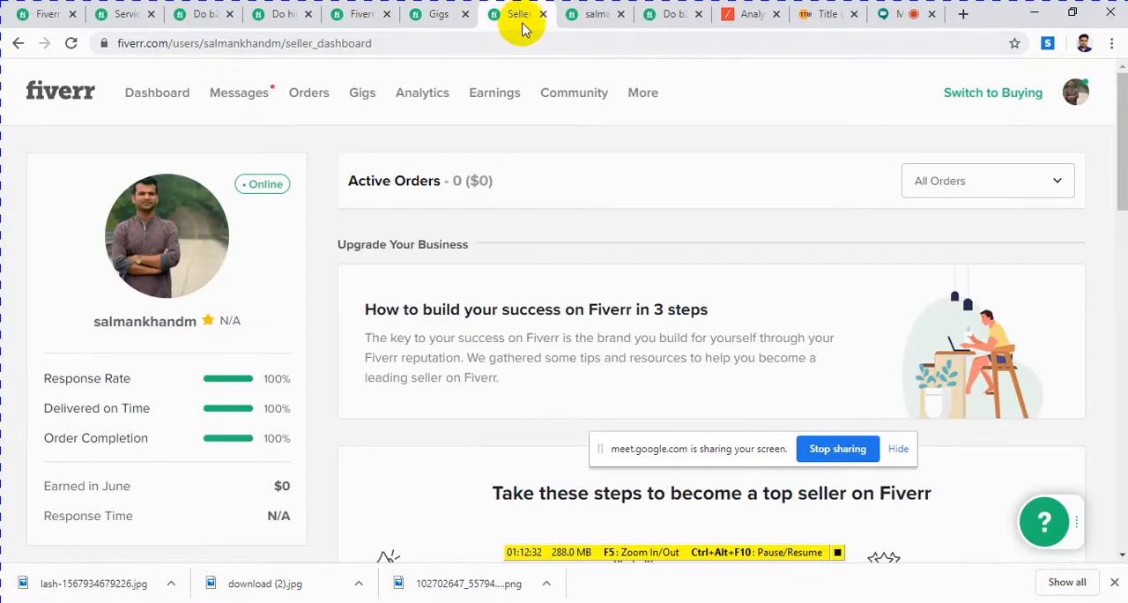
pyautogui.click(581, 14)
pyautogui.scroll(-2, 659, 105)
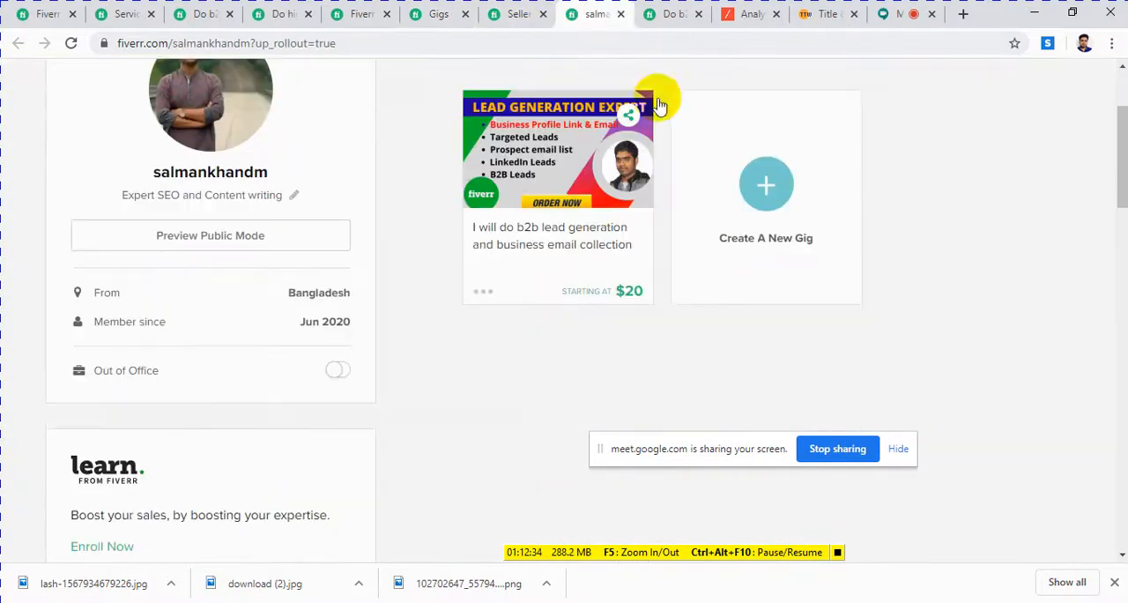
# Step: Review the published gig's image and read its description of required client details and lead format
pyautogui.click(660, 14)
pyautogui.scroll(-3, 245, 324)
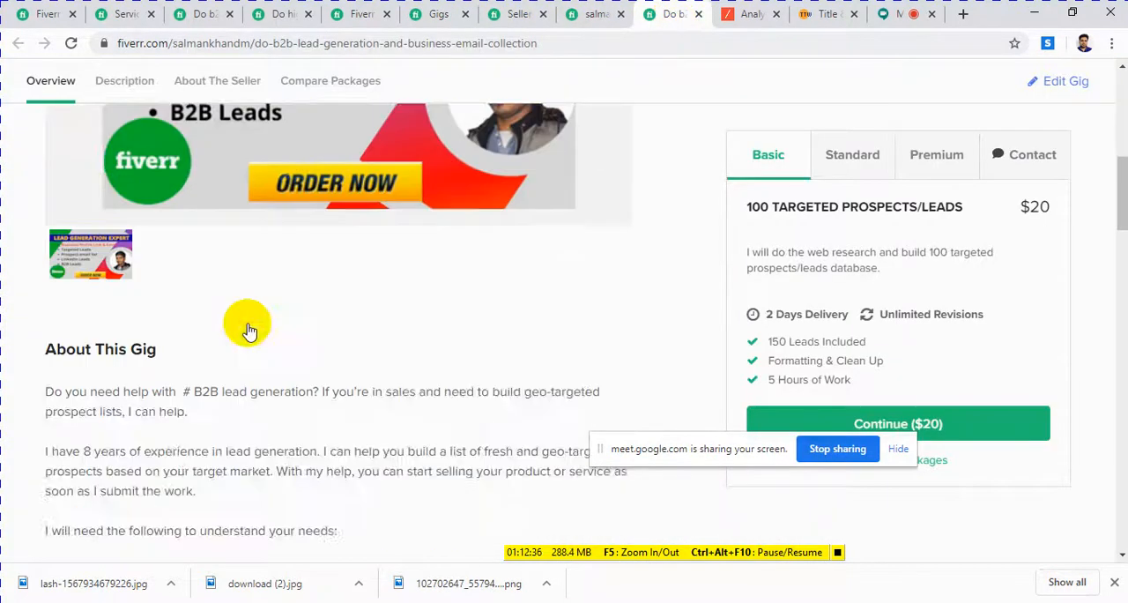
pyautogui.scroll(-5, 247, 330)
pyautogui.scroll(9, 245, 328)
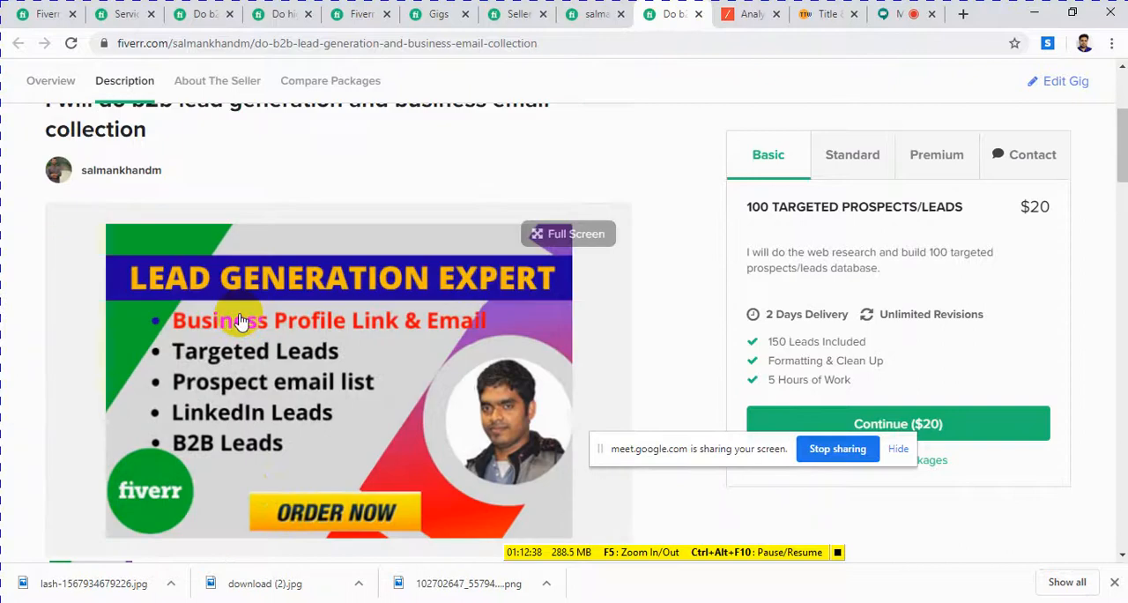
pyautogui.scroll(-6, 75, 308)
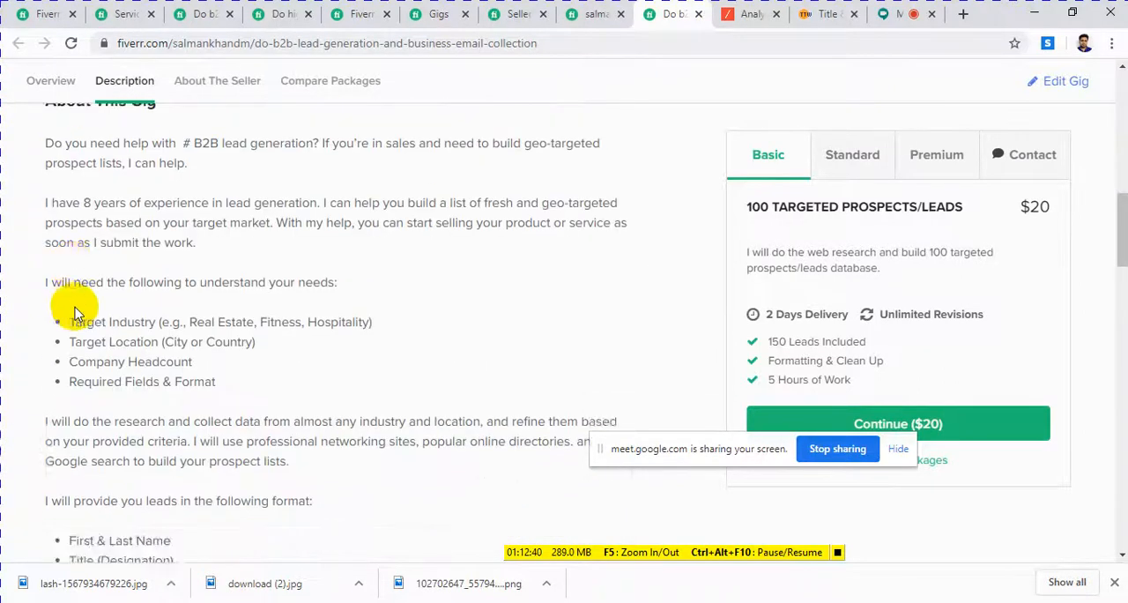
# Step: Read the published gig's description, the lead format list and the About The Seller section
pyautogui.scroll(-12, 75, 313)
pyautogui.scroll(1, 80, 309)
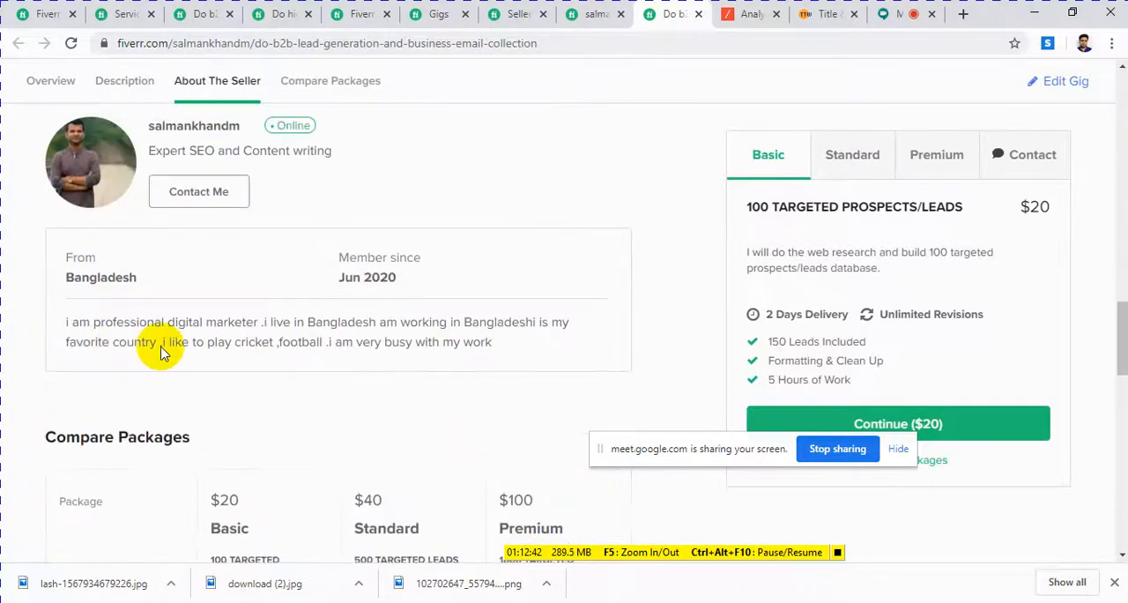
pyautogui.scroll(10, 240, 317)
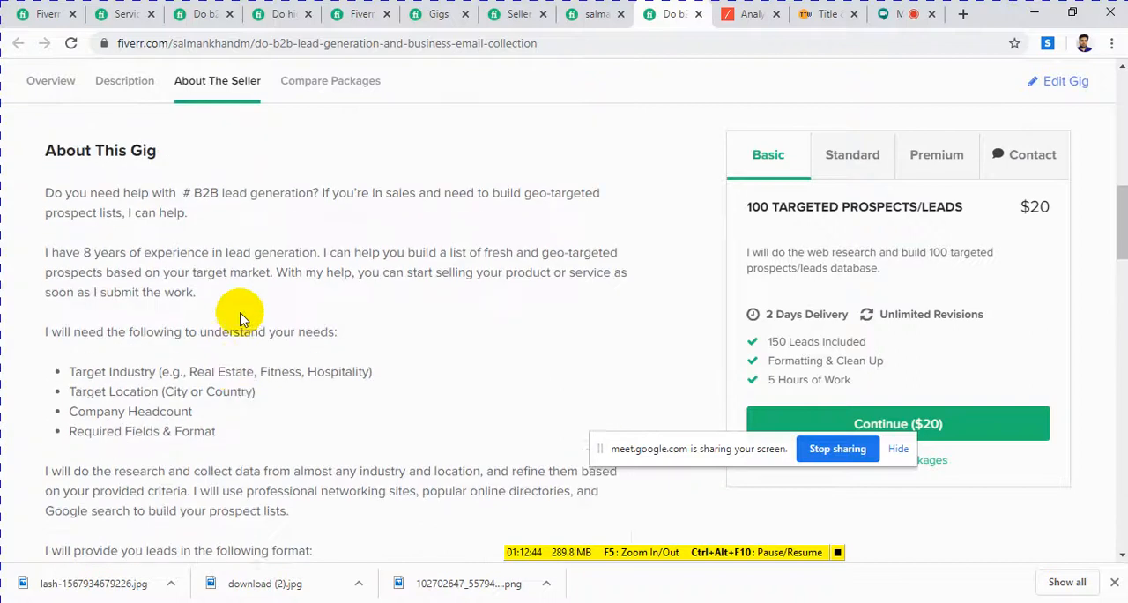
pyautogui.scroll(2, 240, 313)
pyautogui.scroll(-6, 373, 332)
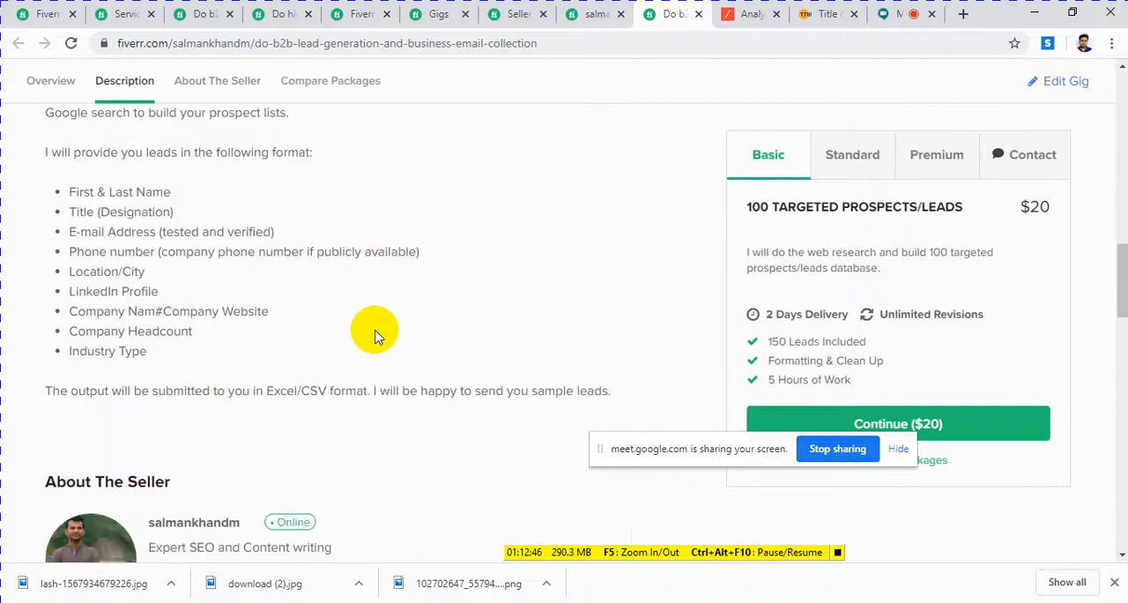
pyautogui.scroll(-8, 375, 335)
pyautogui.scroll(5, 375, 335)
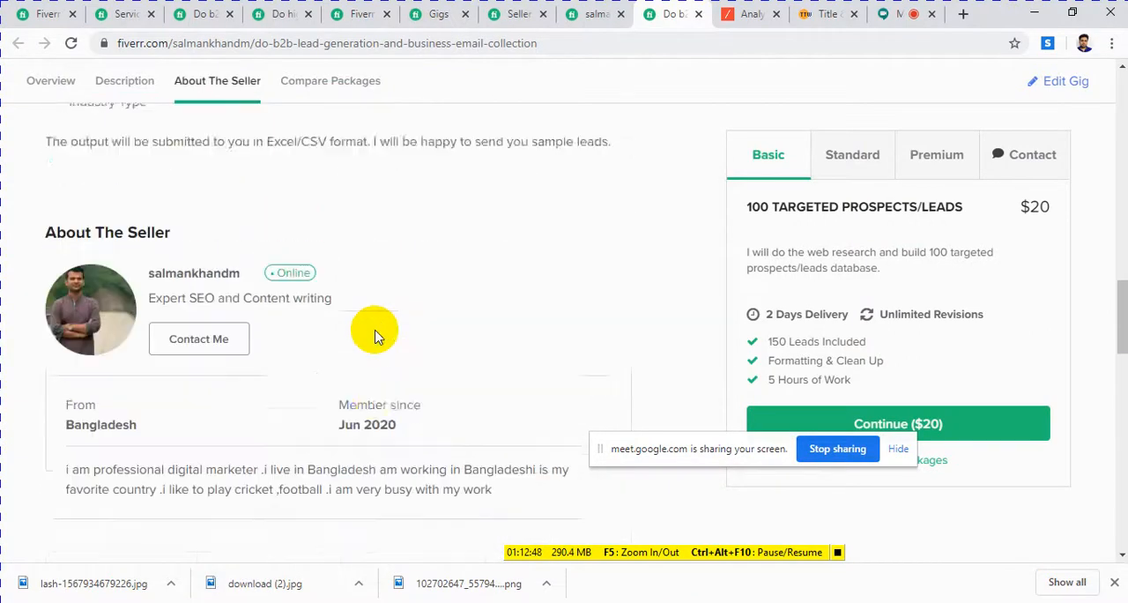
pyautogui.scroll(10, 375, 335)
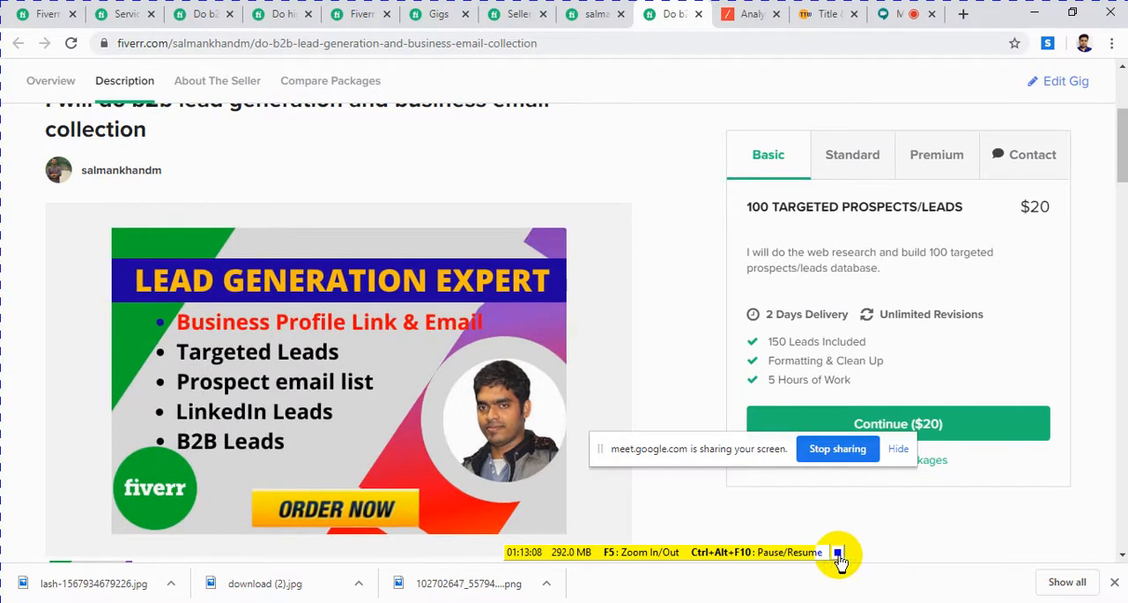
# Step: Look over the published gig again, from its image and lead format list back up to its title
pyautogui.scroll(-5, 564, 282)
pyautogui.scroll(4, 406, 324)
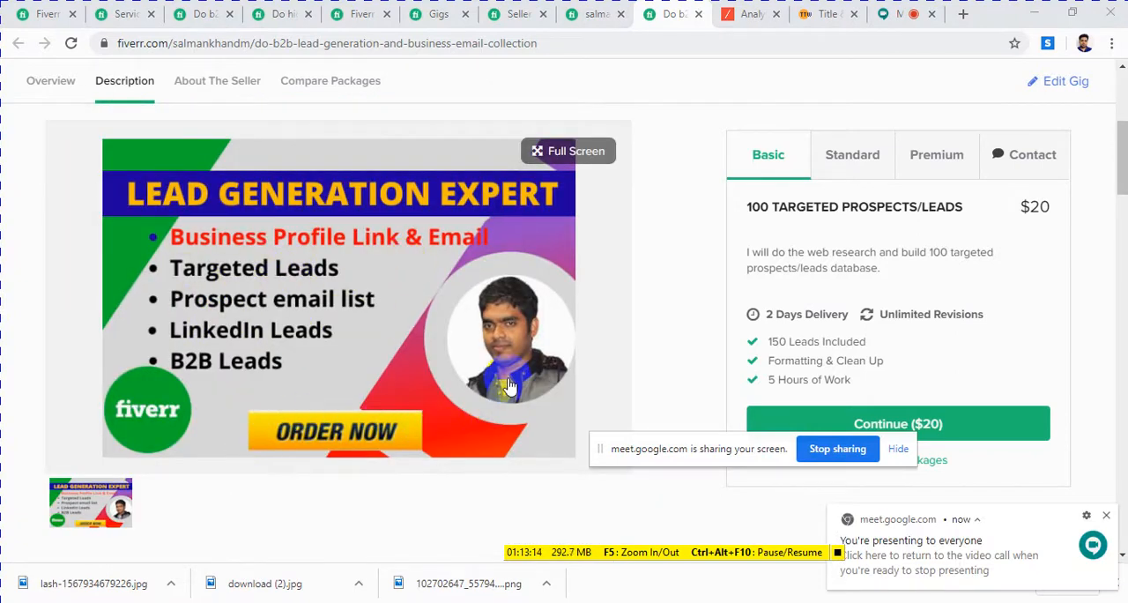
pyautogui.scroll(-10, 353, 353)
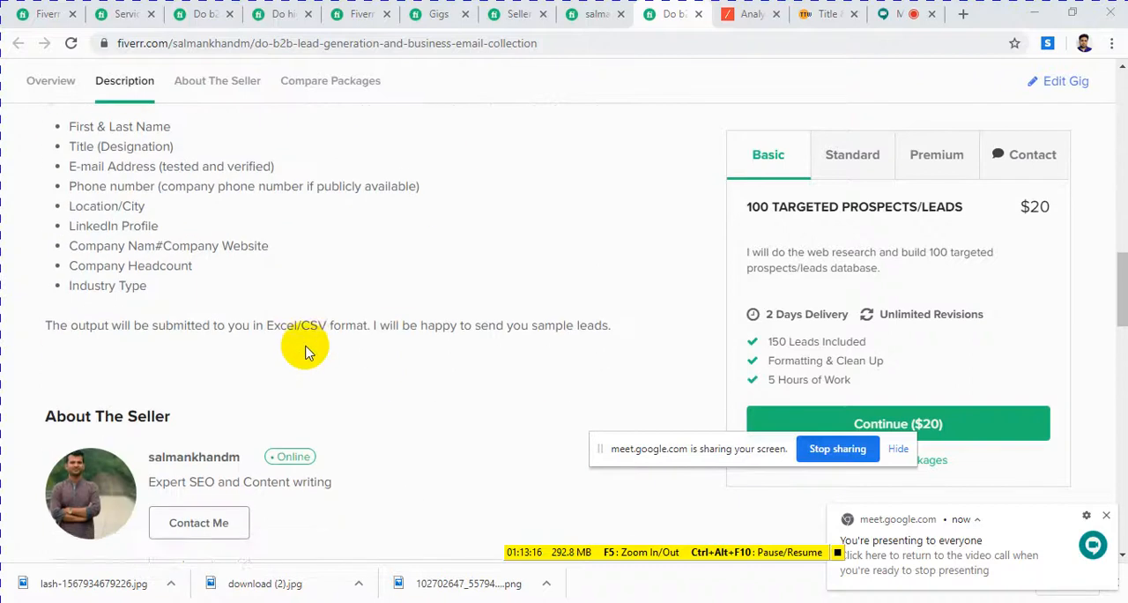
pyautogui.scroll(5, 305, 351)
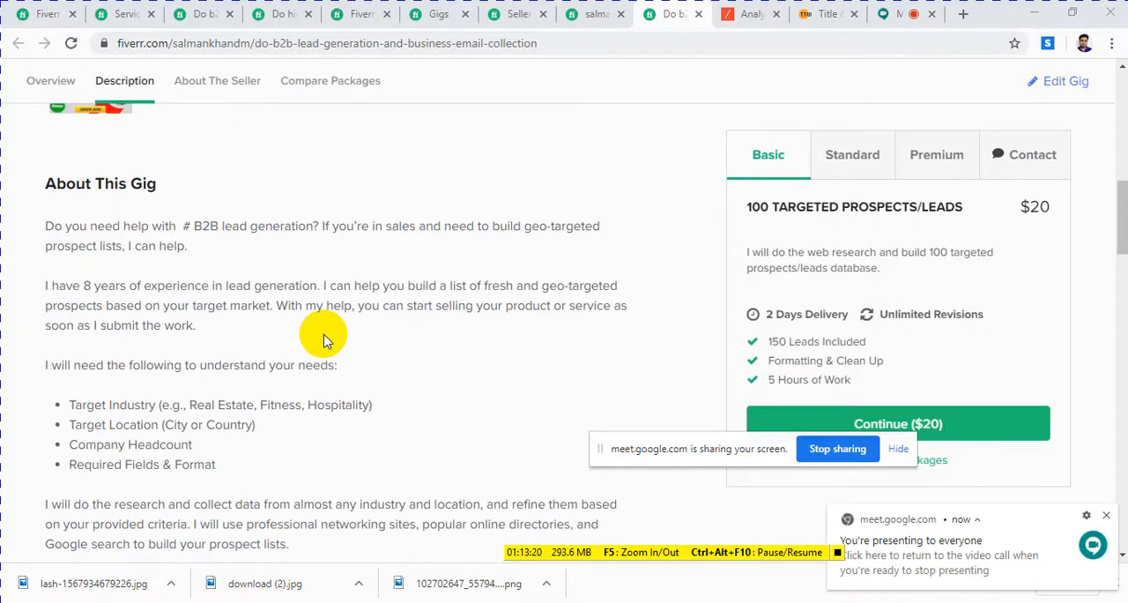
pyautogui.scroll(4, 314, 327)
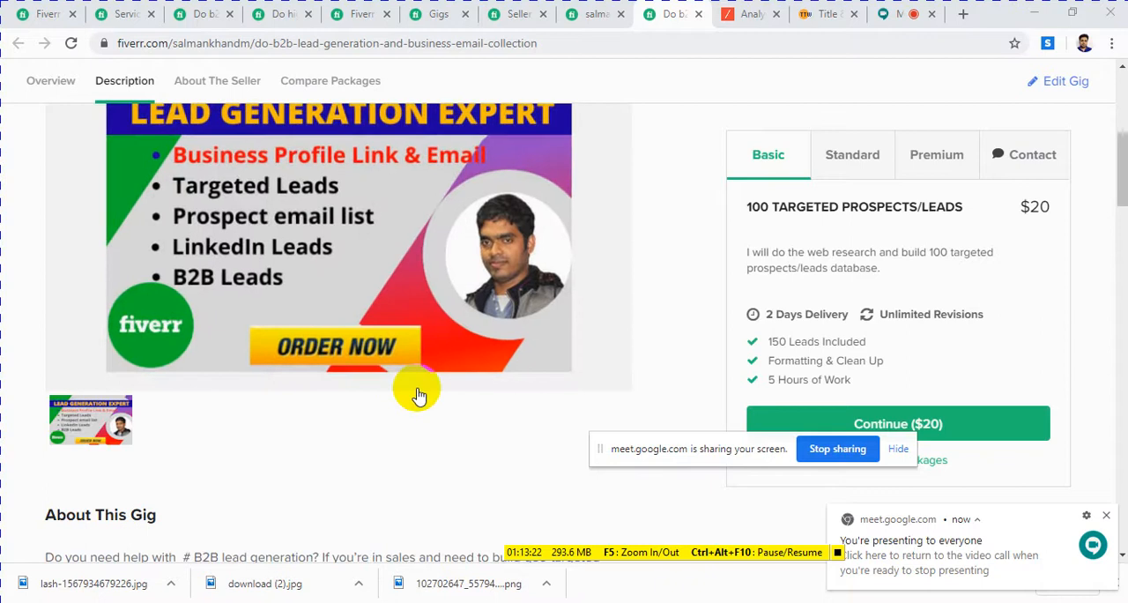
pyautogui.scroll(3, 415, 390)
pyautogui.scroll(-2, 424, 397)
pyautogui.scroll(5, 421, 390)
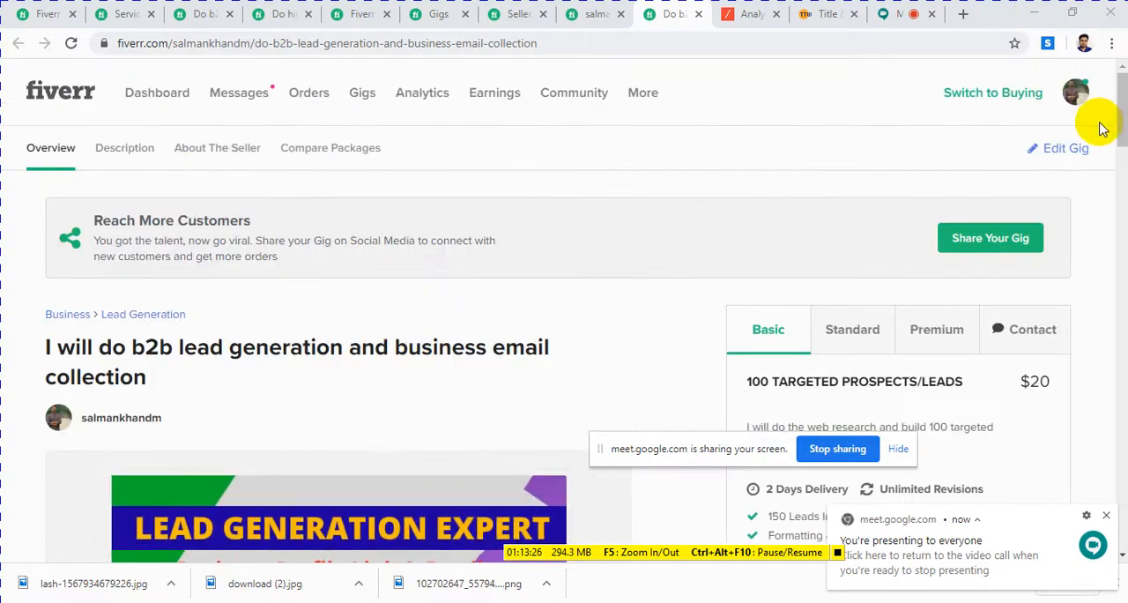
pyautogui.scroll(-3, 524, 418)
pyautogui.scroll(-1, 522, 422)
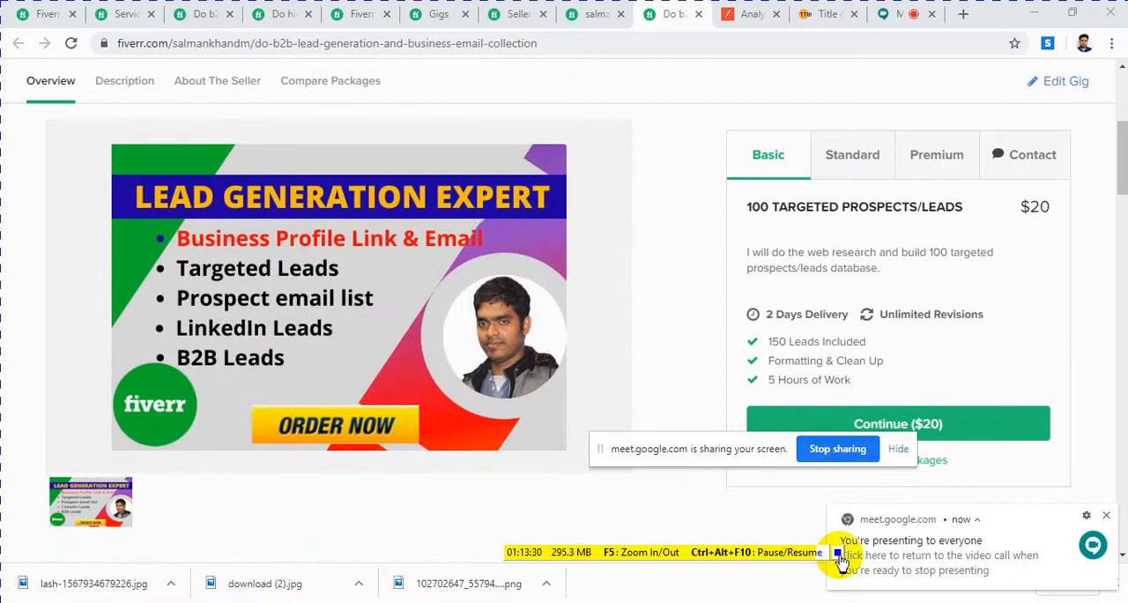
# Step: Check the active gig on the seller profile, and return to the published gig to view its image and title
pyautogui.hotkey('ctrl', 'shift', 'Tab')
pyautogui.scroll(1, 582, 264)
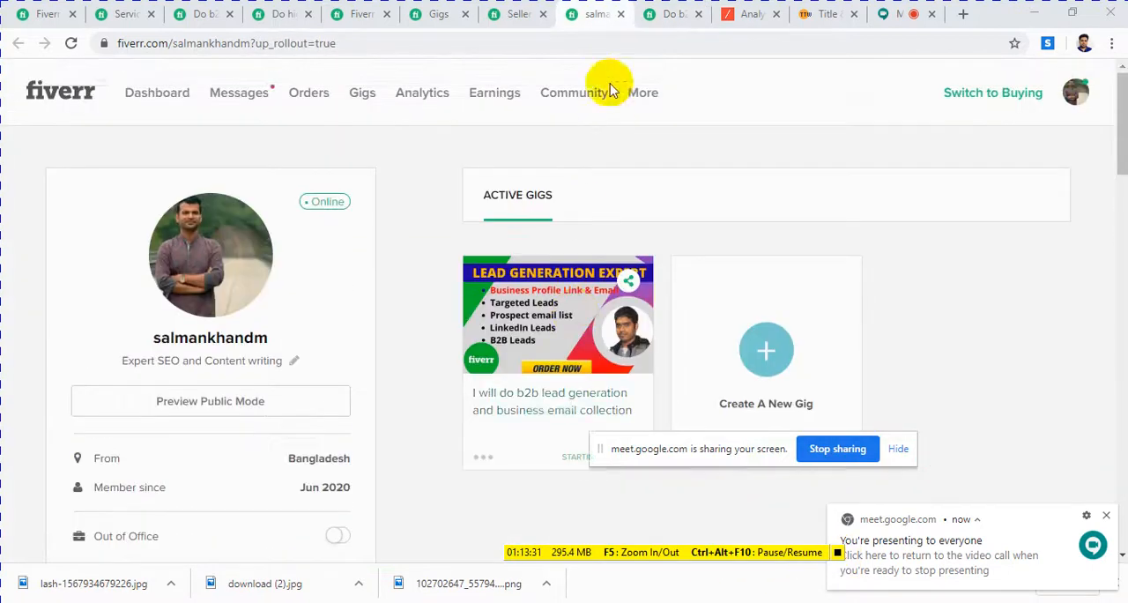
pyautogui.click(661, 17)
pyautogui.scroll(-4, 500, 349)
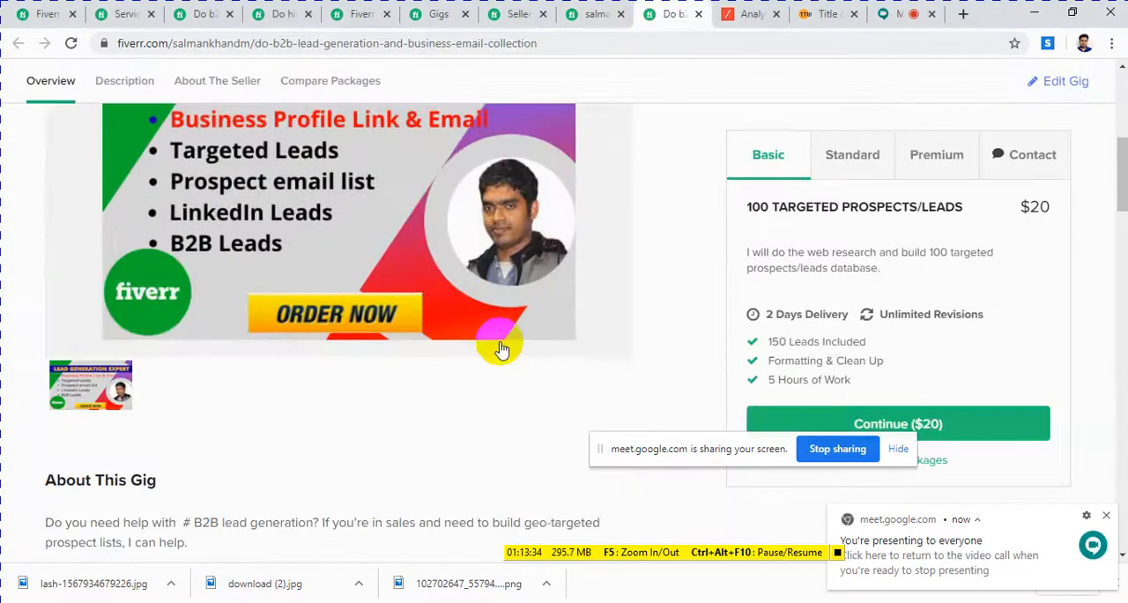
pyautogui.scroll(4, 500, 350)
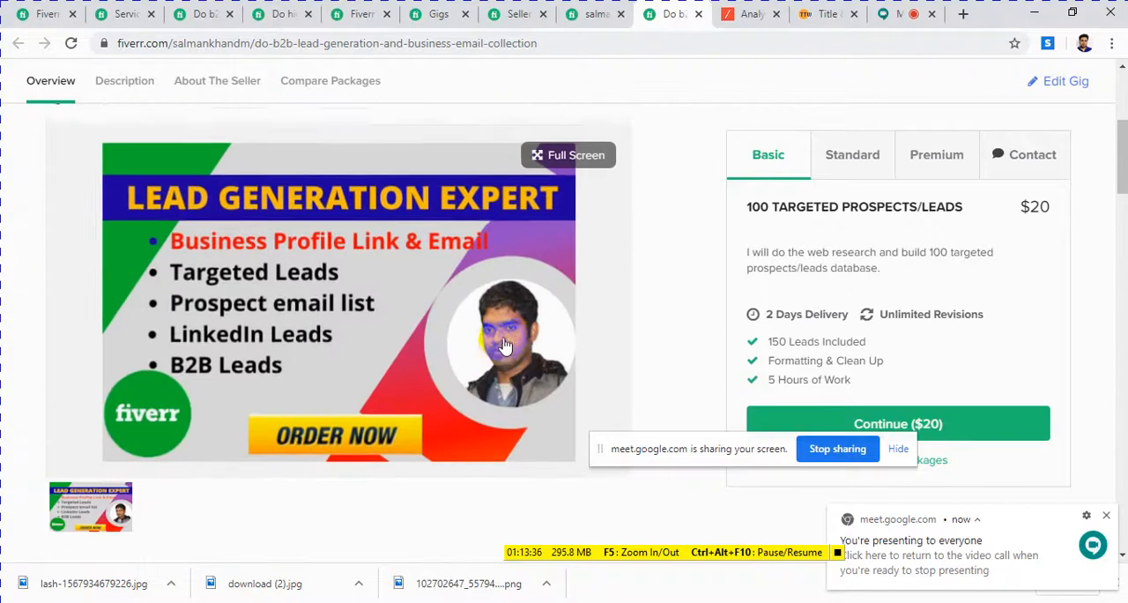
pyautogui.scroll(4, 500, 350)
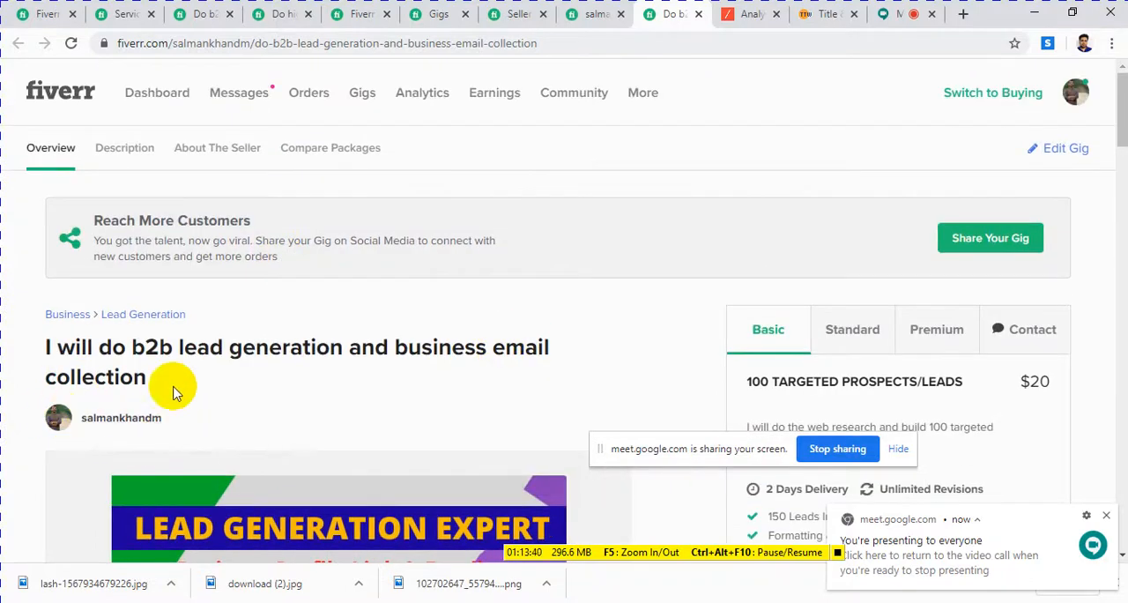
pyautogui.scroll(-10, 169, 385)
pyautogui.scroll(10, 175, 386)
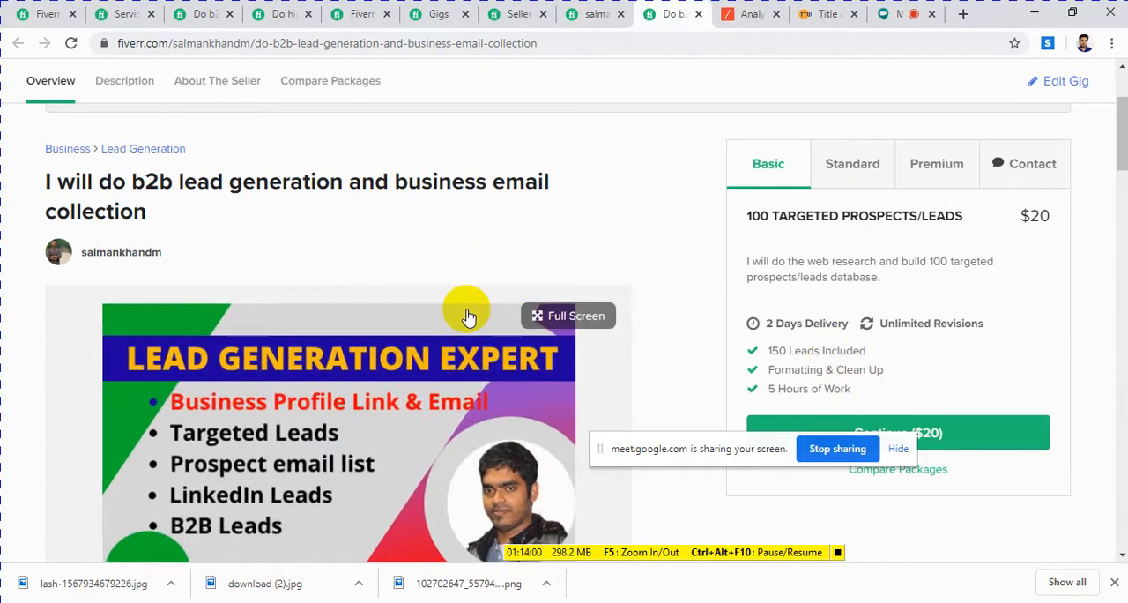
pyautogui.scroll(-2, 467, 317)
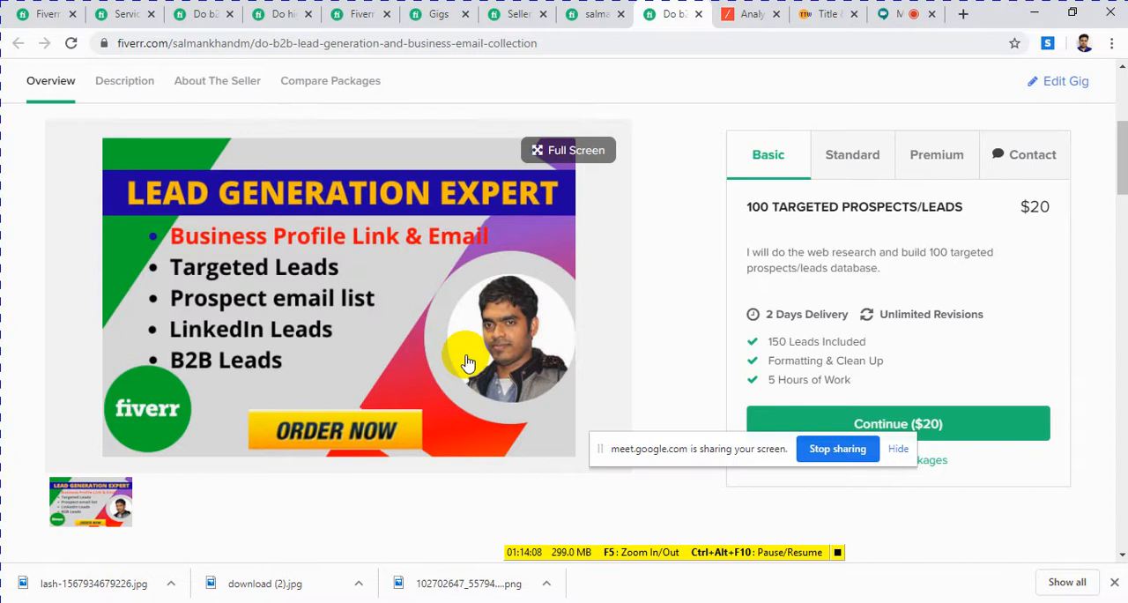
pyautogui.scroll(1, 441, 335)
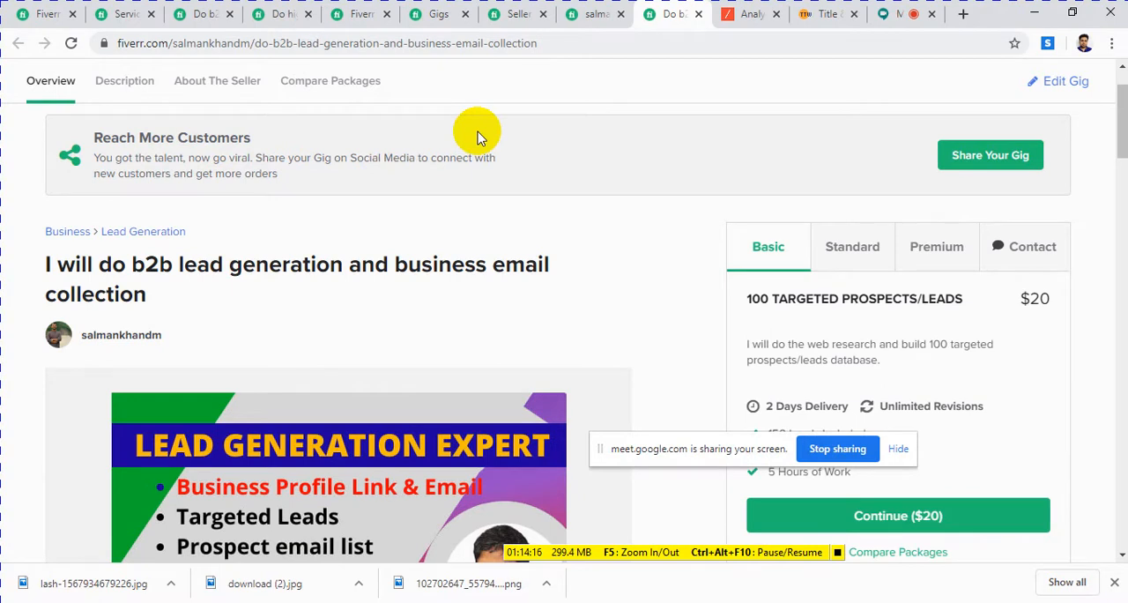
pyautogui.scroll(-4, 511, 255)
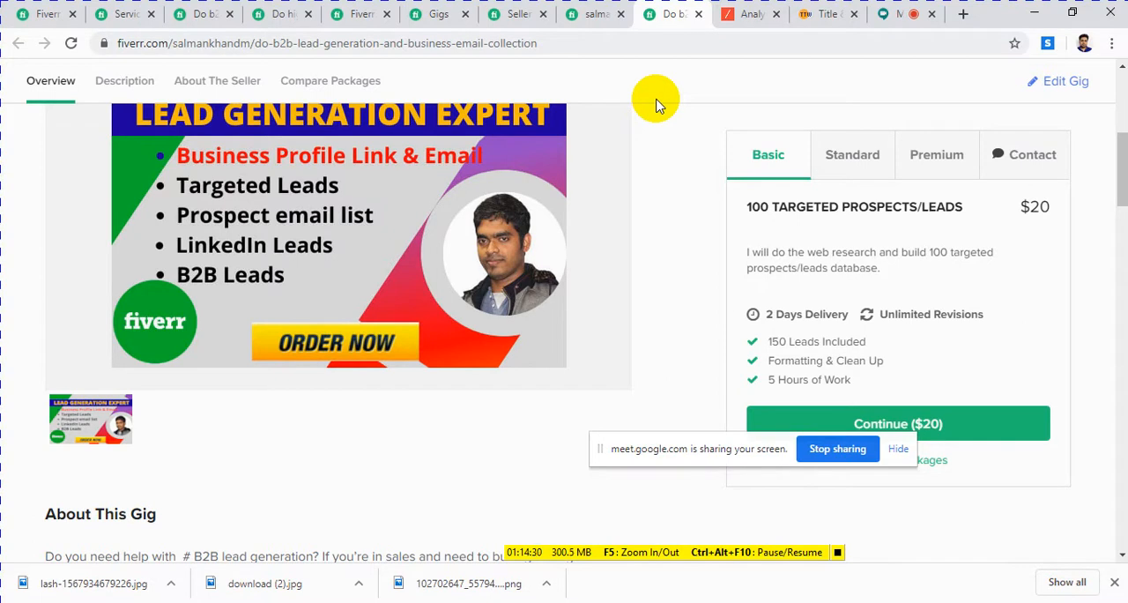
# Step: Review the gig's About This Gig text down to the seller details, and return to the gig image
pyautogui.scroll(-3, 608, 176)
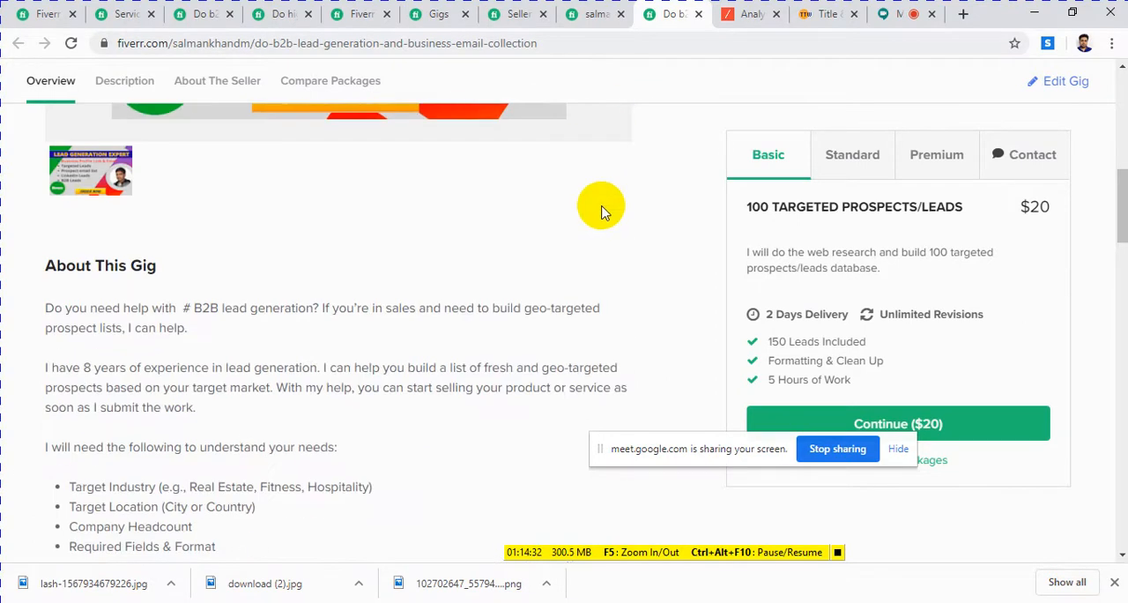
pyautogui.scroll(3, 284, 396)
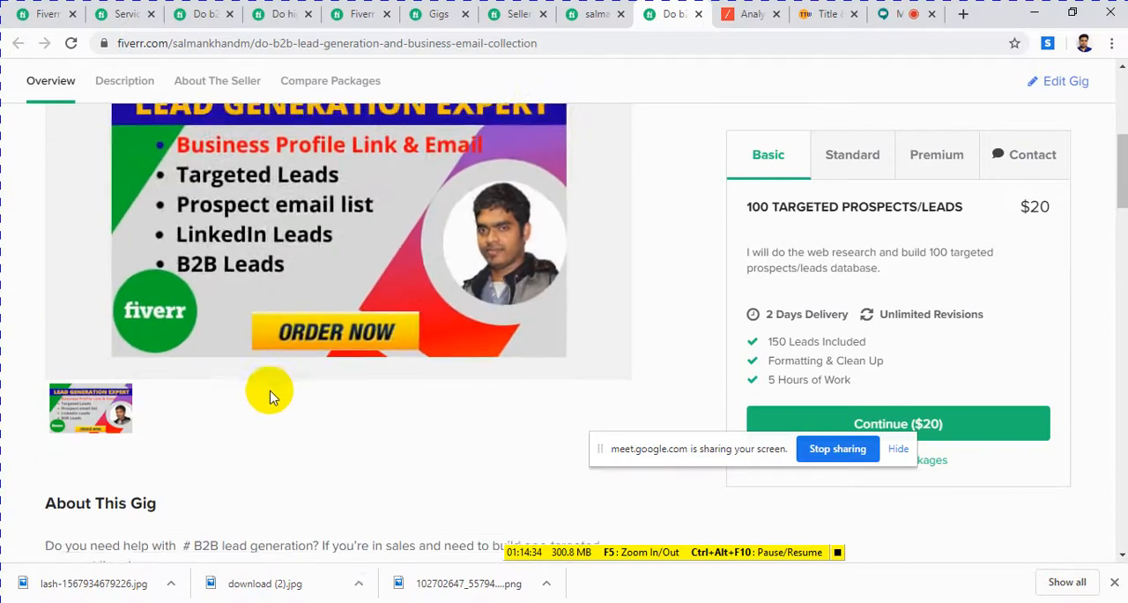
pyautogui.scroll(-2, 270, 396)
pyautogui.scroll(-9, 271, 391)
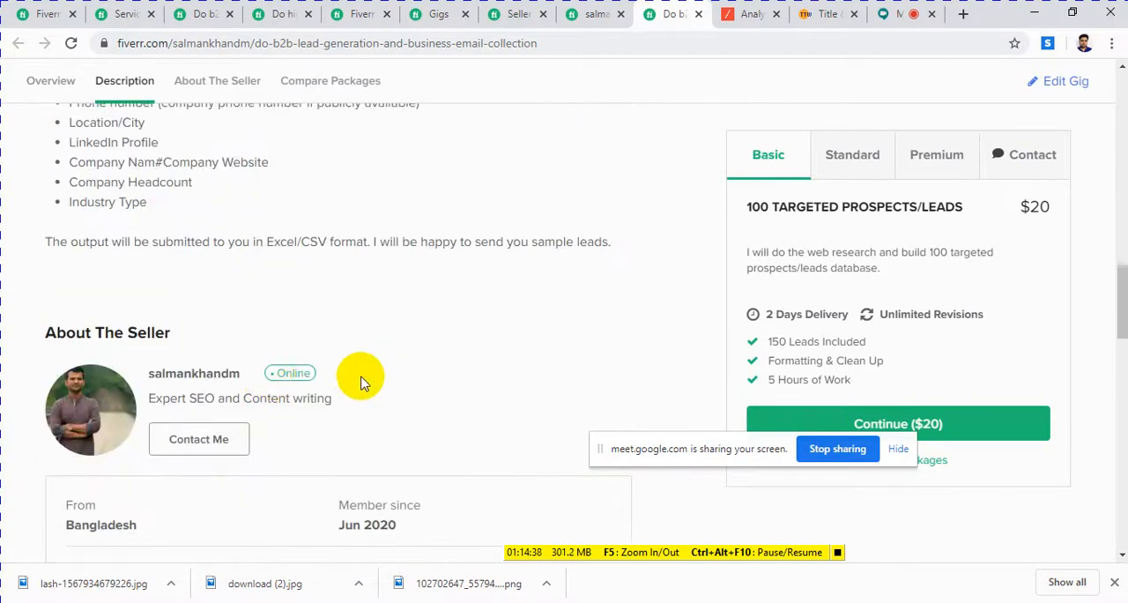
pyautogui.scroll(1, 357, 368)
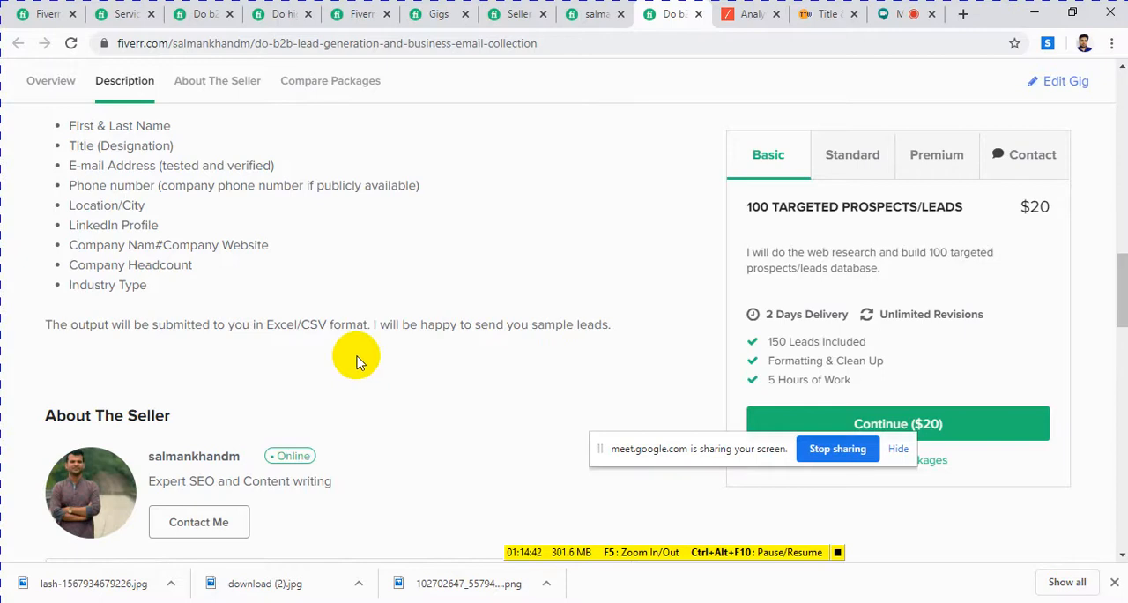
pyautogui.scroll(5, 335, 348)
pyautogui.scroll(3, 462, 351)
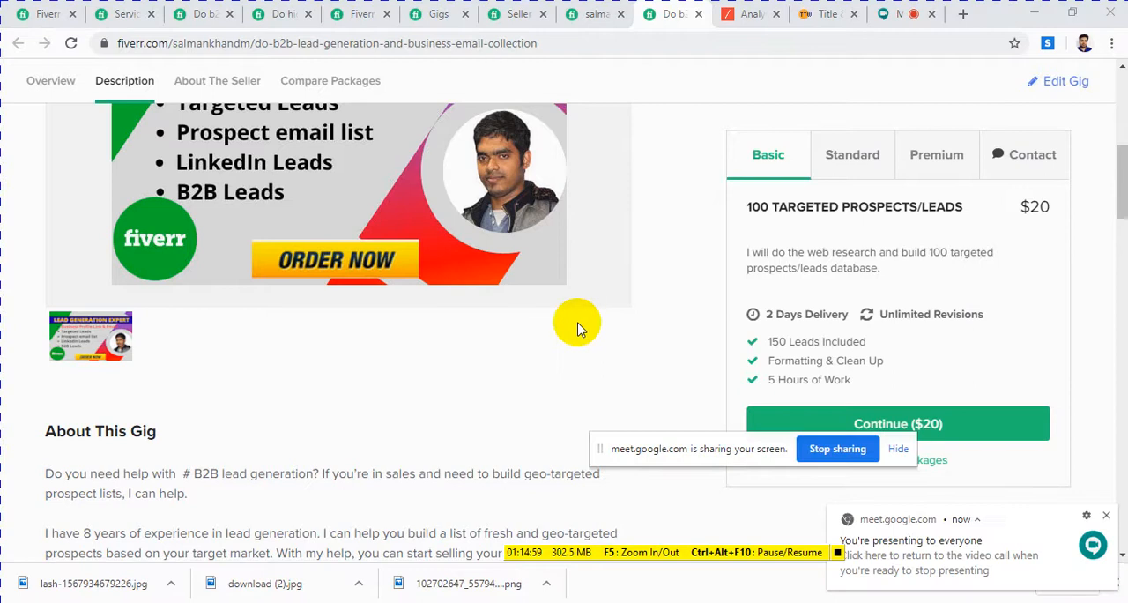
pyautogui.scroll(-3, 370, 401)
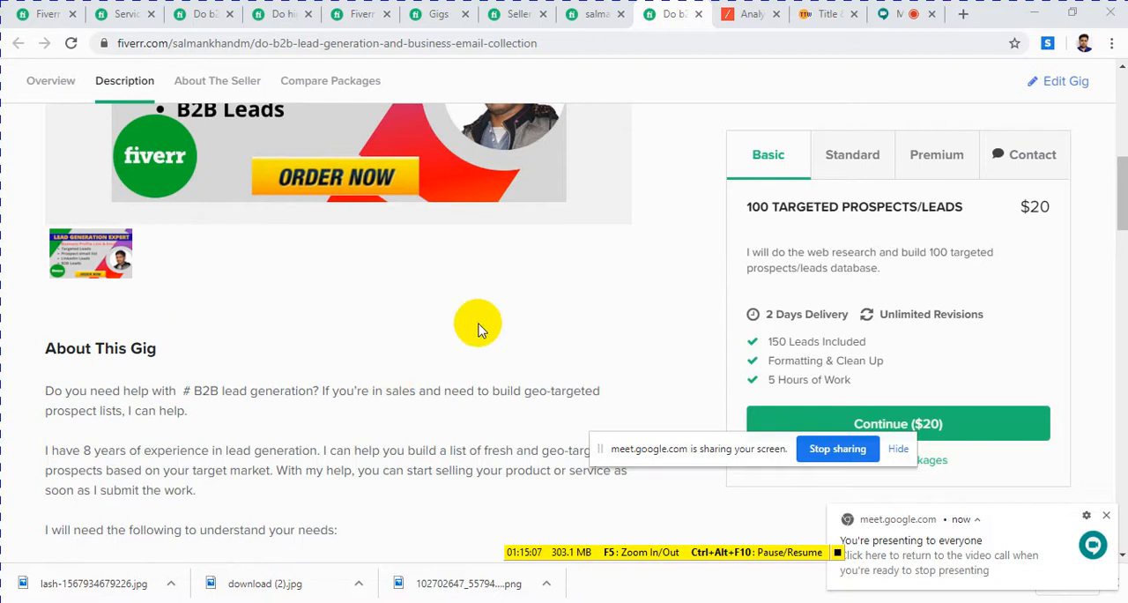
pyautogui.scroll(4, 568, 308)
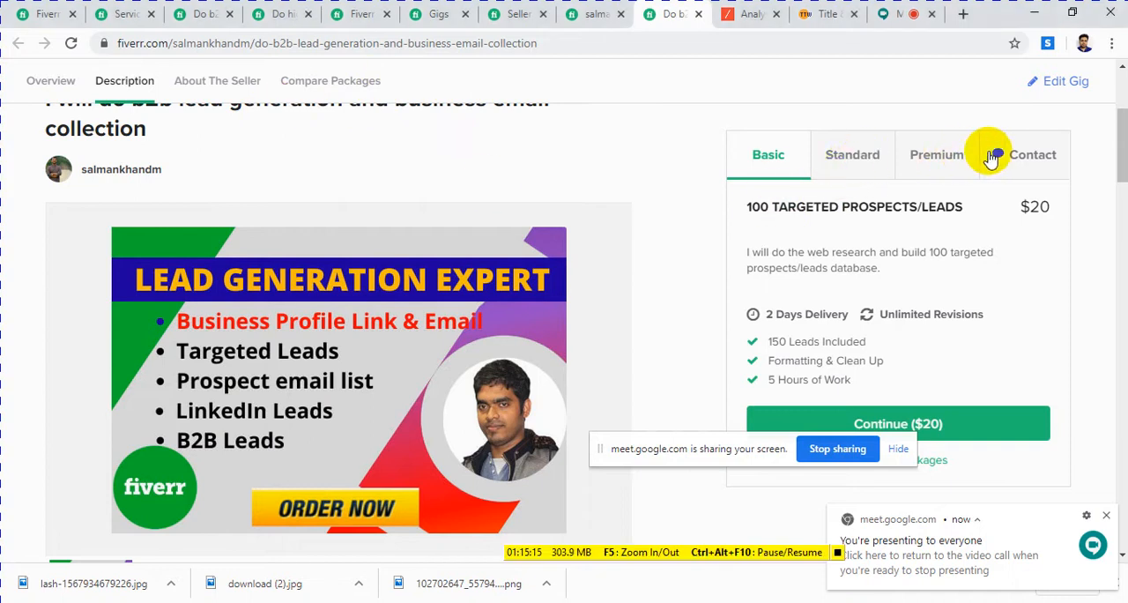
# Step: View the gig's Premium package details and price, and switch back to the Basic package
pyautogui.click(945, 153)
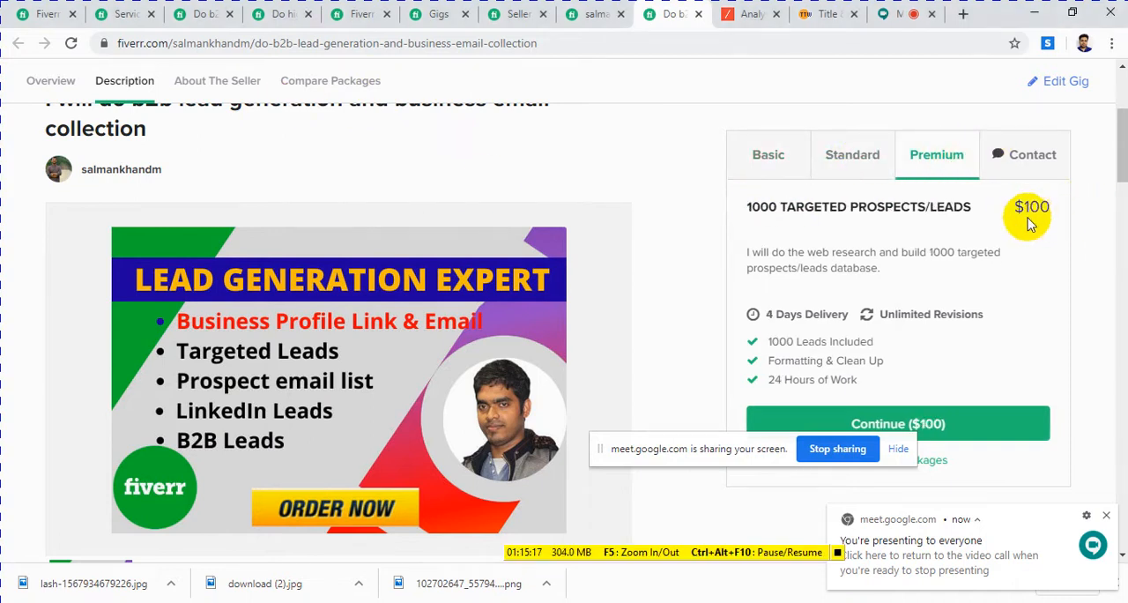
pyautogui.click(773, 168)
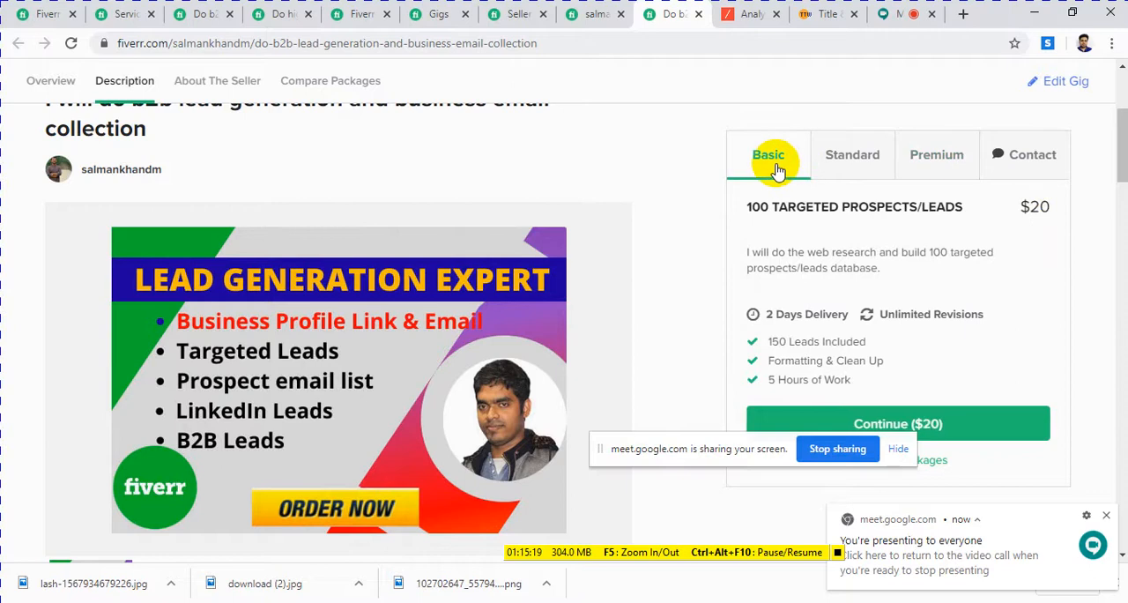
pyautogui.scroll(-4, 567, 328)
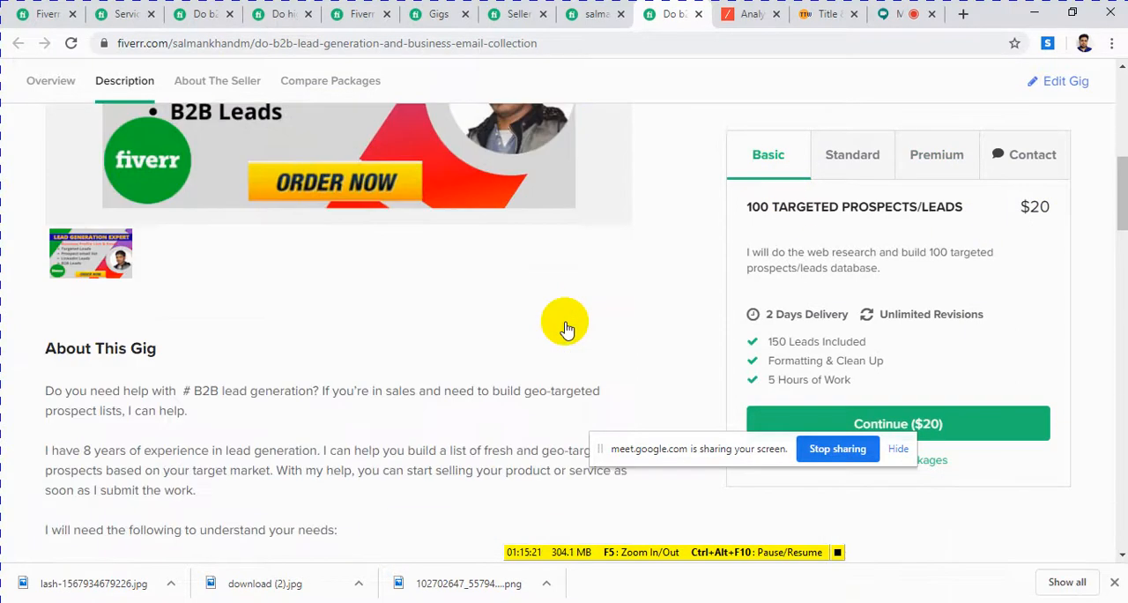
pyautogui.scroll(4, 566, 322)
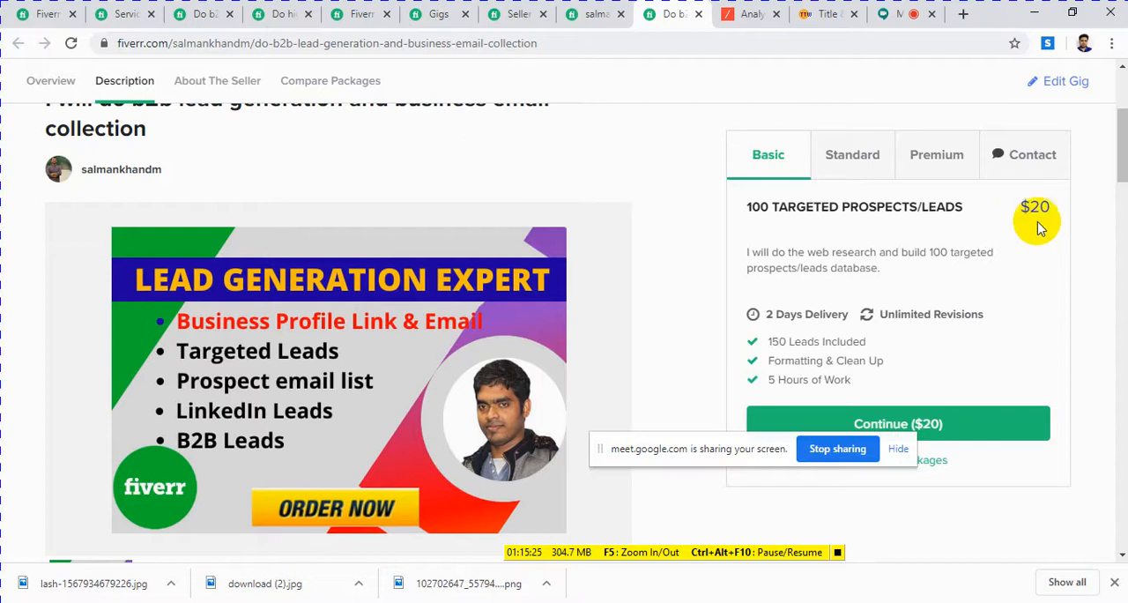
# Step: Examine the gig's client requirements, the seller's bio and the gig image once more
pyautogui.scroll(-10, 637, 359)
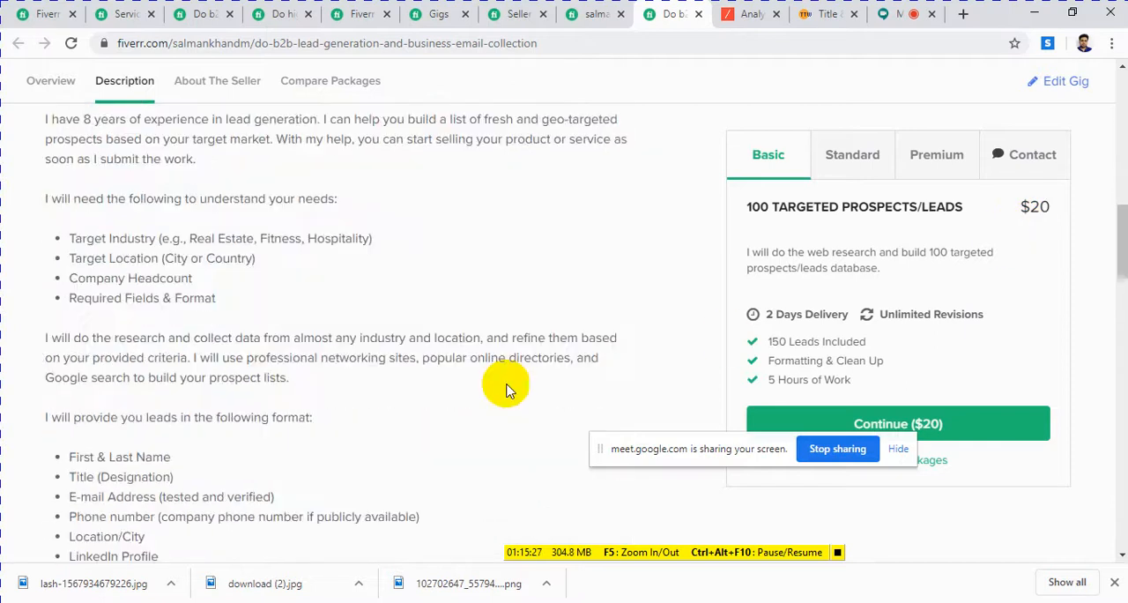
pyautogui.scroll(-2, 461, 401)
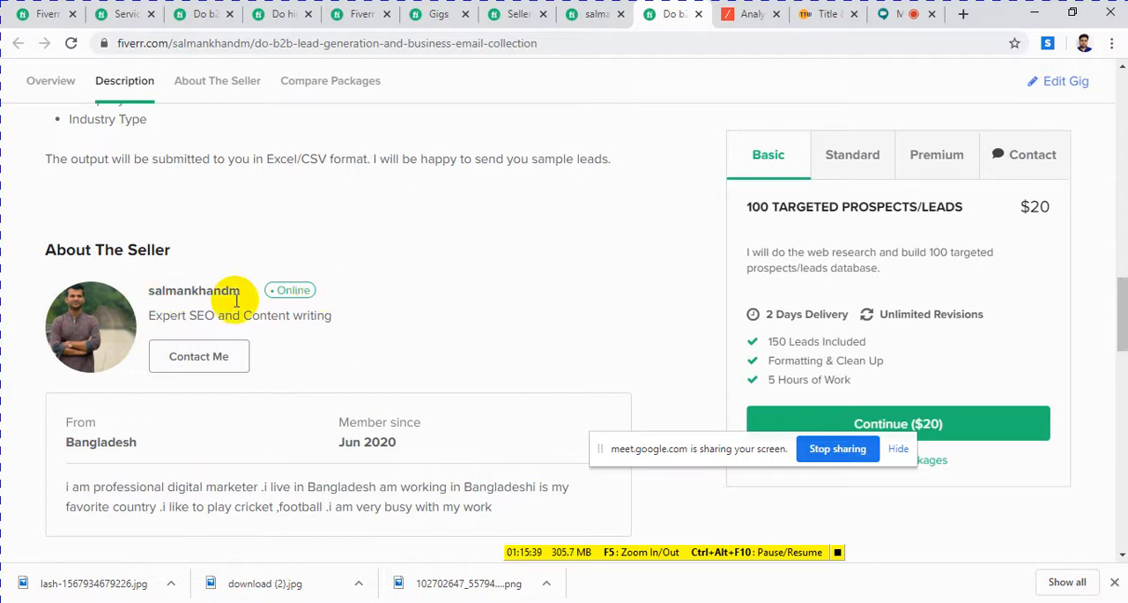
pyautogui.scroll(2, 351, 340)
pyautogui.scroll(8, 350, 340)
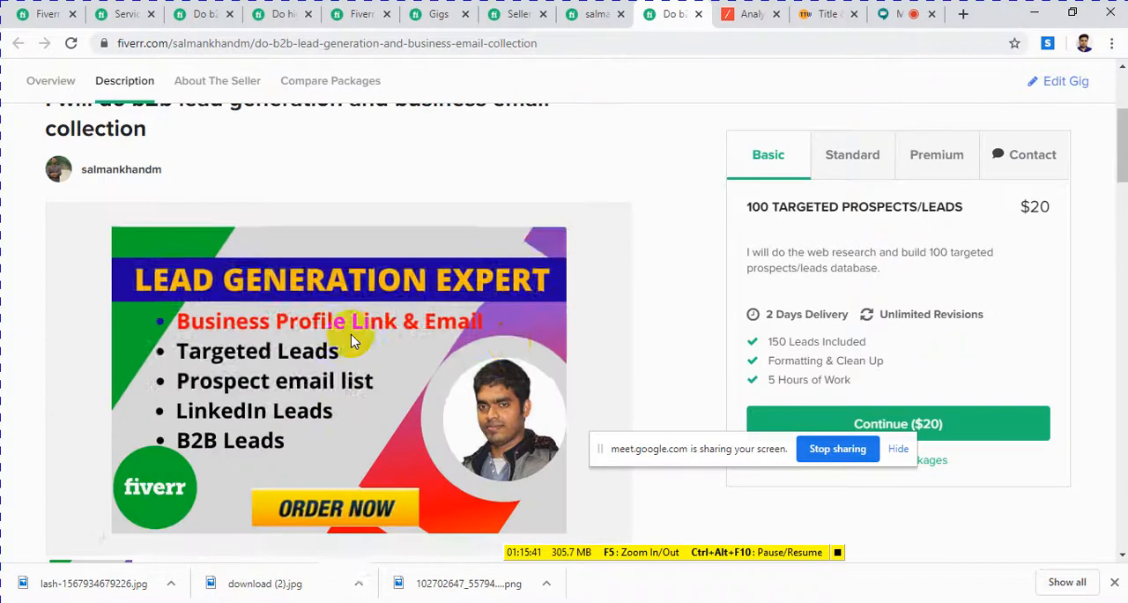
pyautogui.scroll(-8, 516, 345)
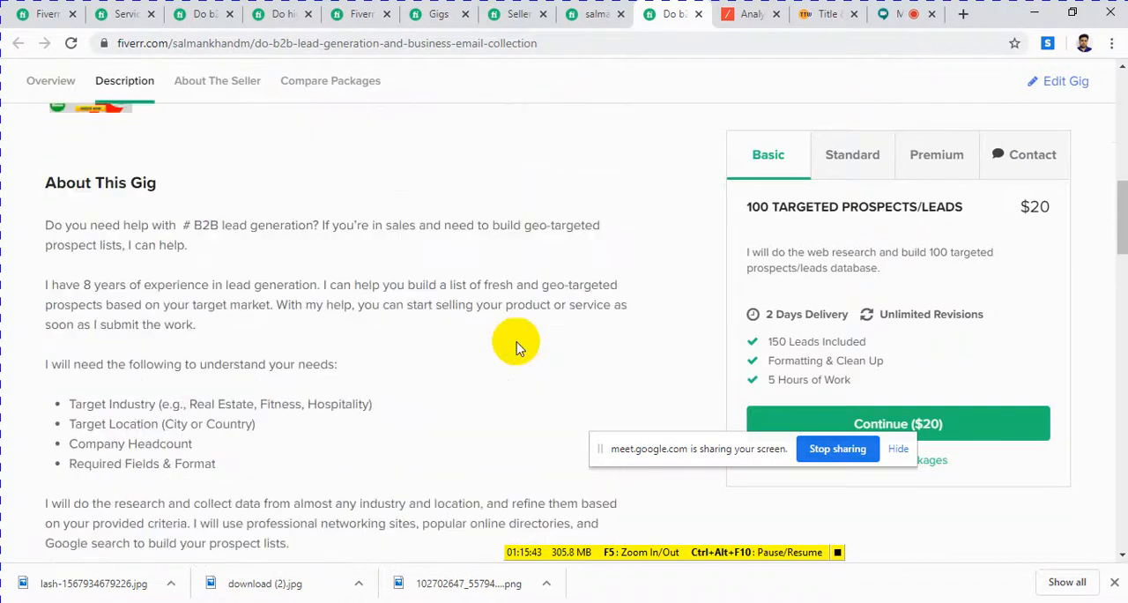
pyautogui.scroll(-4, 516, 345)
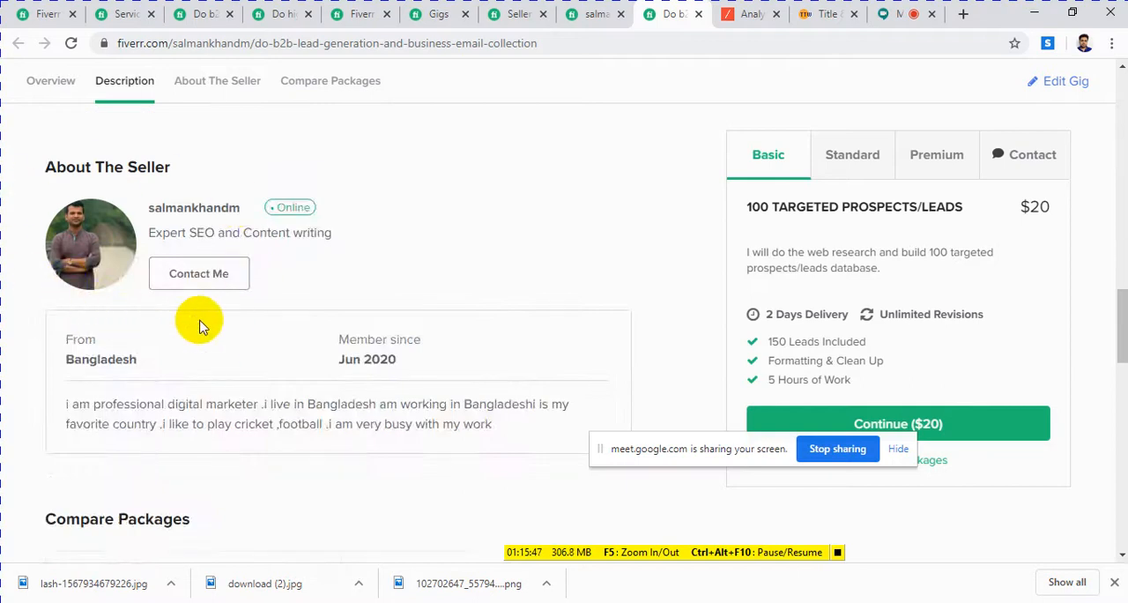
pyautogui.scroll(9, 365, 309)
pyautogui.scroll(5, 365, 309)
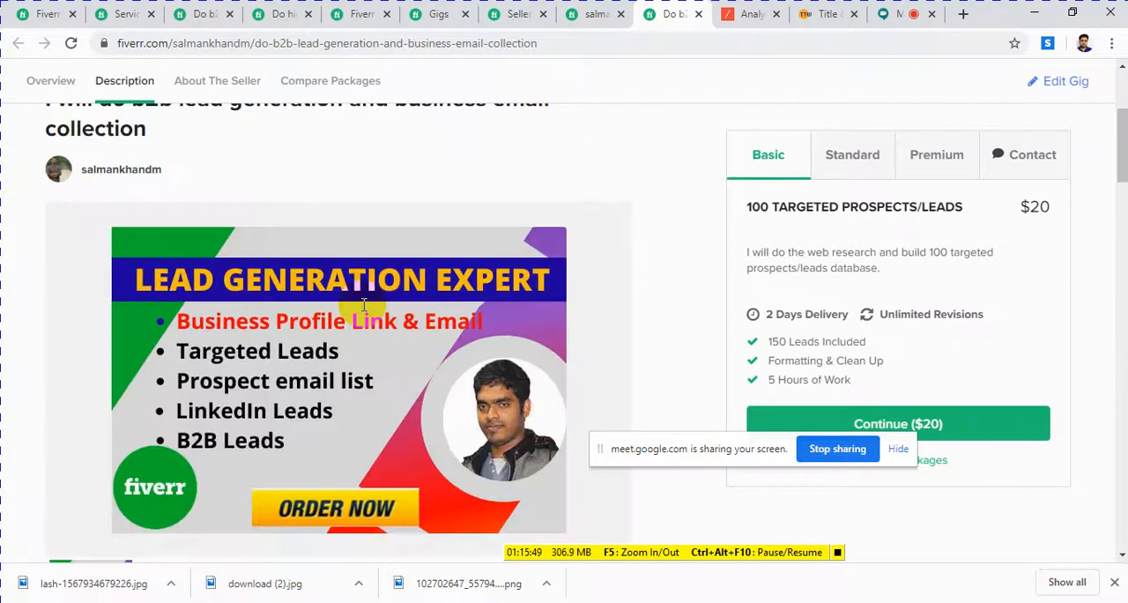
pyautogui.scroll(-2, 365, 310)
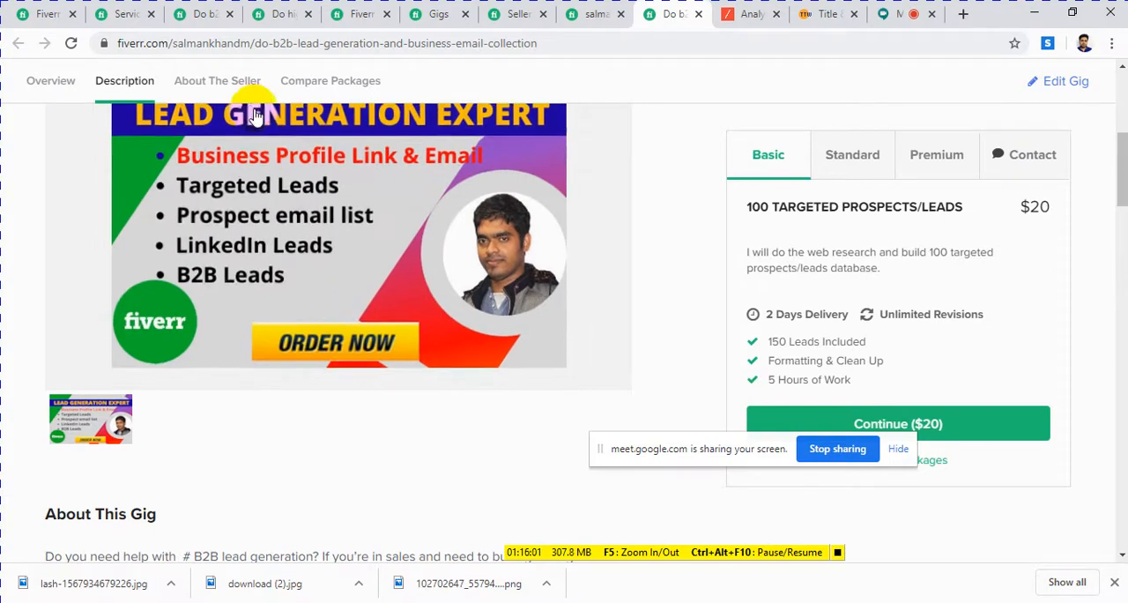
pyautogui.scroll(3, 368, 280)
pyautogui.scroll(-1, 368, 280)
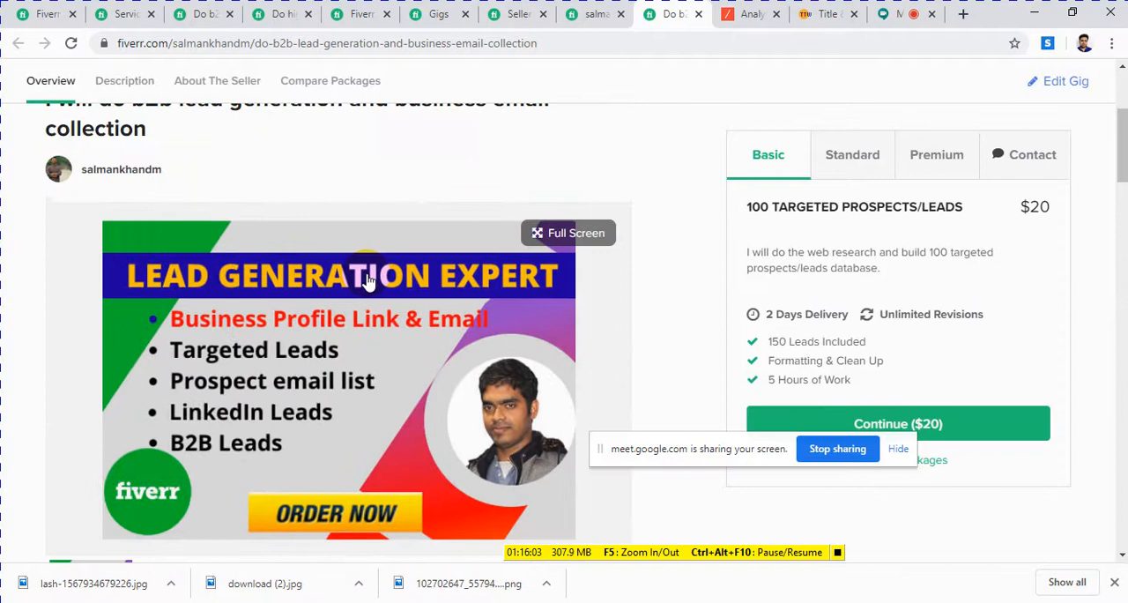